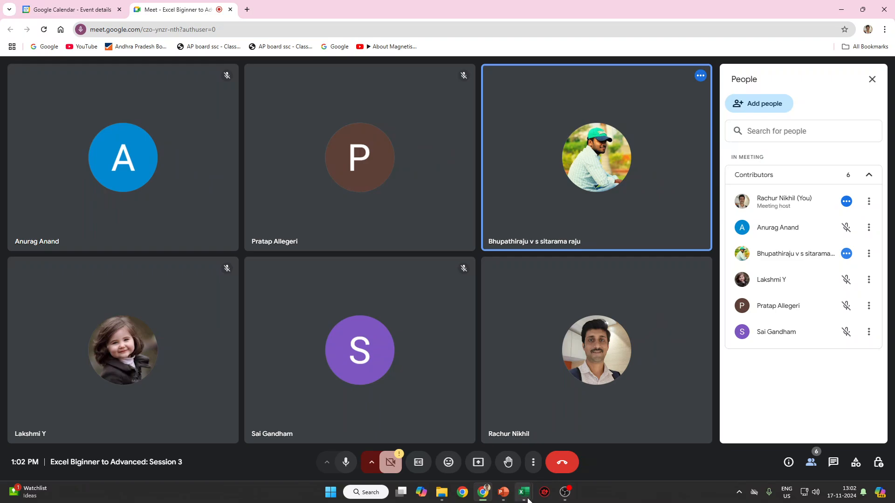
Flip to the Excel workbook and back to Meet, then open and close a participant's options menu.
{"action": "mouse_move", "coordinate": [521, 476]}
{"action": "left_click", "coordinate": [531, 434]}
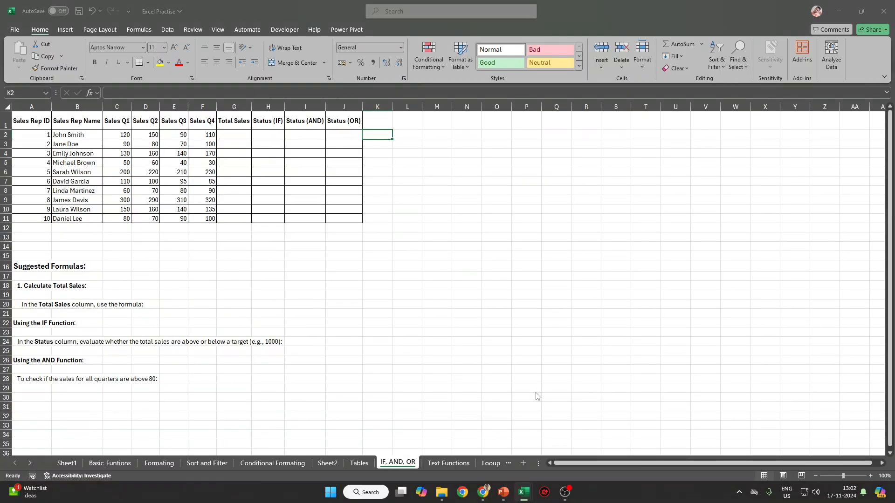
{"action": "key", "text": "alt+Tab"}
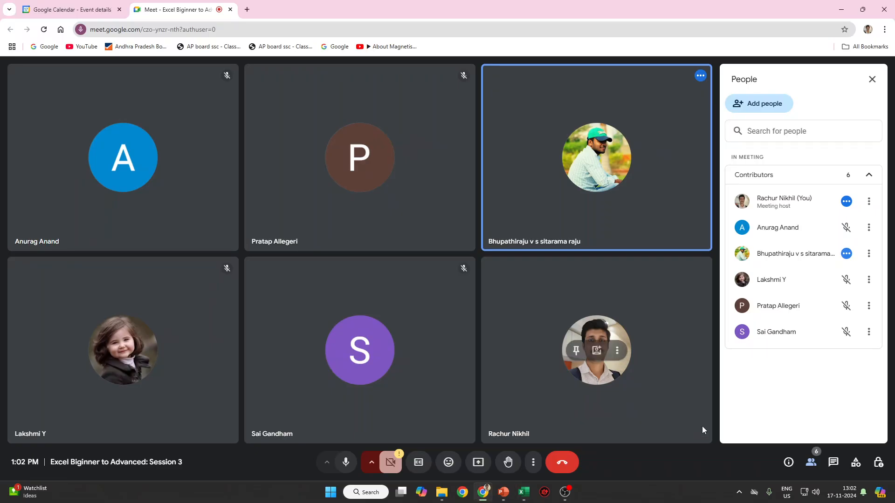
{"action": "left_click", "coordinate": [869, 229]}
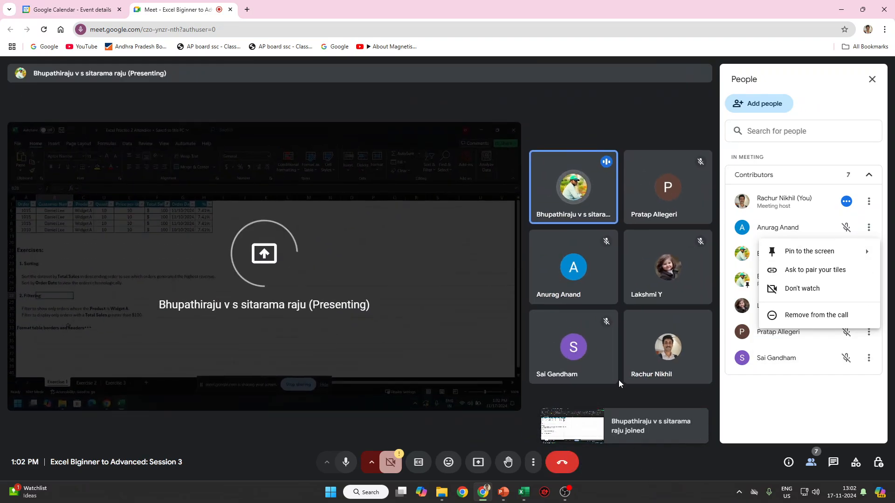
{"action": "left_click", "coordinate": [796, 413]}
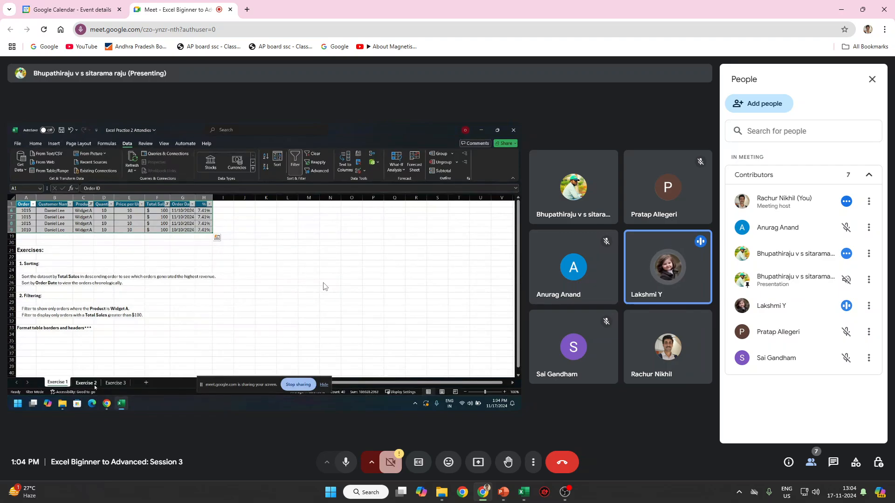
Mute the talking participant for everyone from the People panel.
{"action": "left_click", "coordinate": [847, 308]}
{"action": "left_click", "coordinate": [510, 286]}
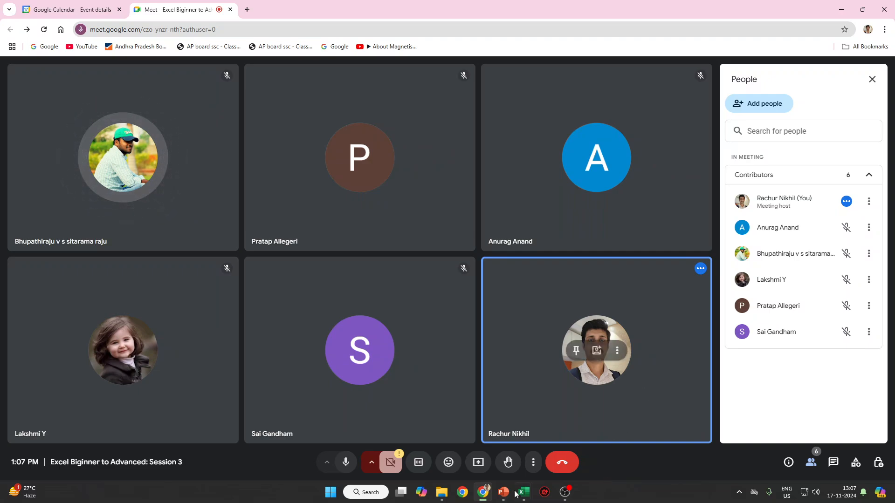
Present the entire screen in Meet and bring the Excel Practise workbook forward.
{"action": "mouse_move", "coordinate": [403, 480]}
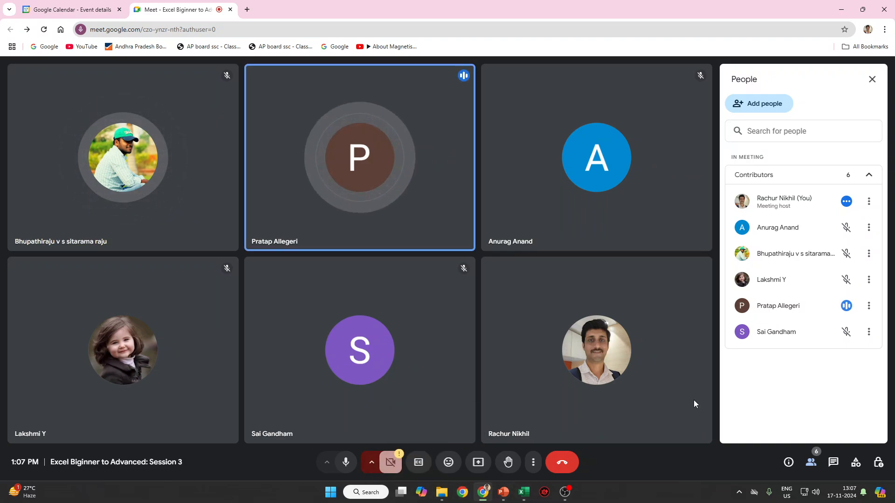
{"action": "left_click", "coordinate": [479, 463]}
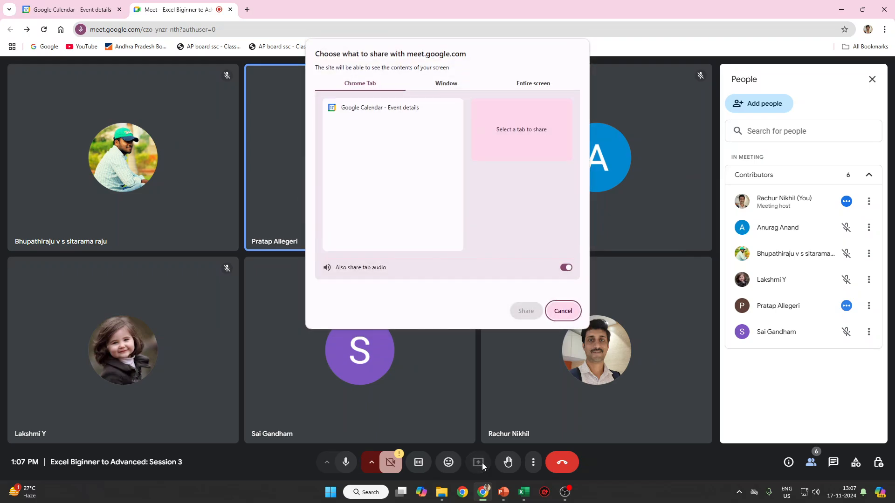
{"action": "left_click", "coordinate": [533, 83]}
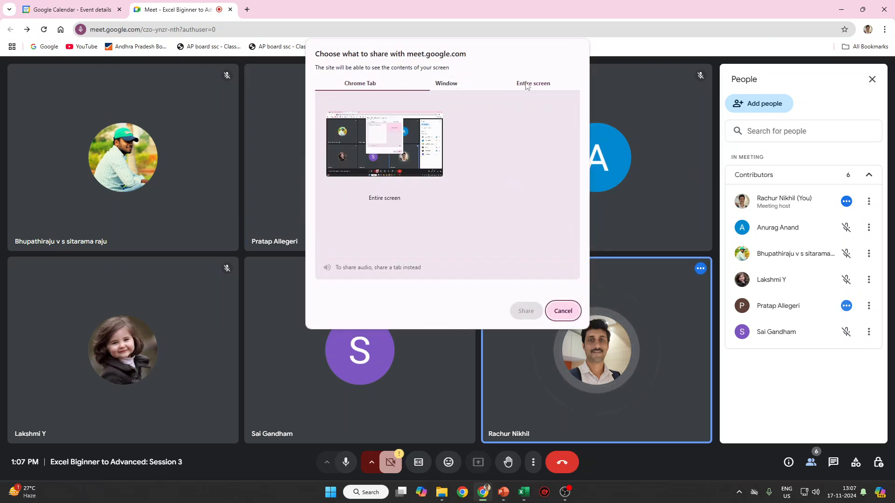
{"action": "left_click", "coordinate": [410, 150]}
{"action": "left_click", "coordinate": [526, 311]}
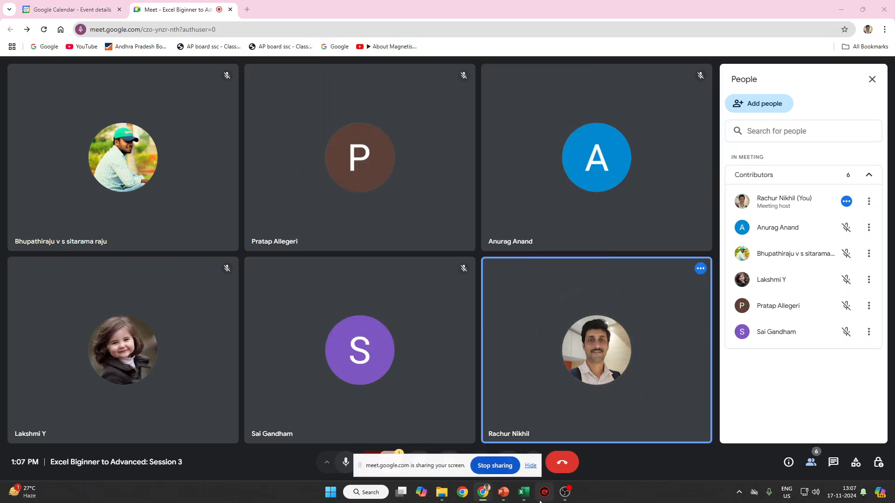
{"action": "mouse_move", "coordinate": [524, 492]}
{"action": "left_click", "coordinate": [492, 449]}
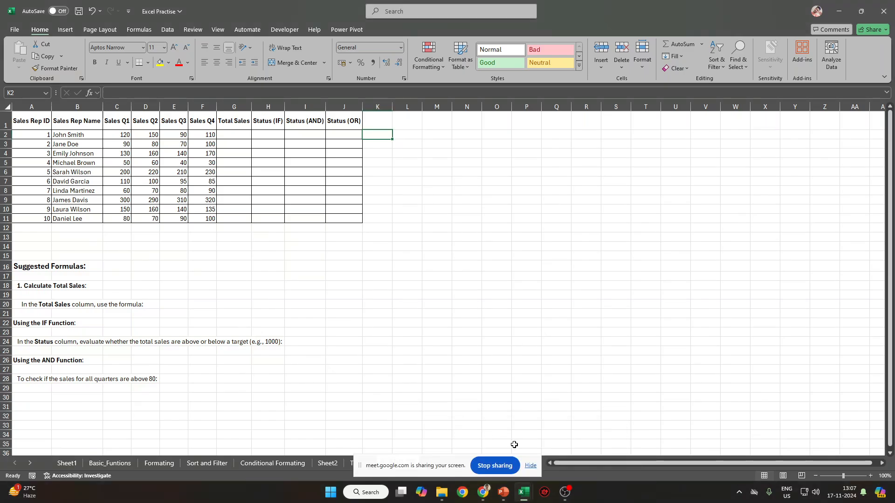
Bring the Excel Practise 2 Attendies workbook forward and review the Exercise 1 and 2 tables.
{"action": "mouse_move", "coordinate": [523, 492]}
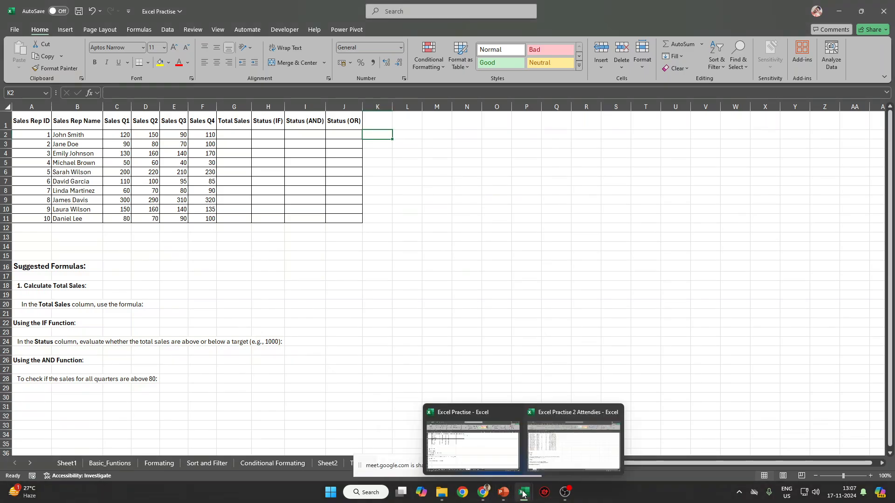
{"action": "left_click", "coordinate": [566, 449]}
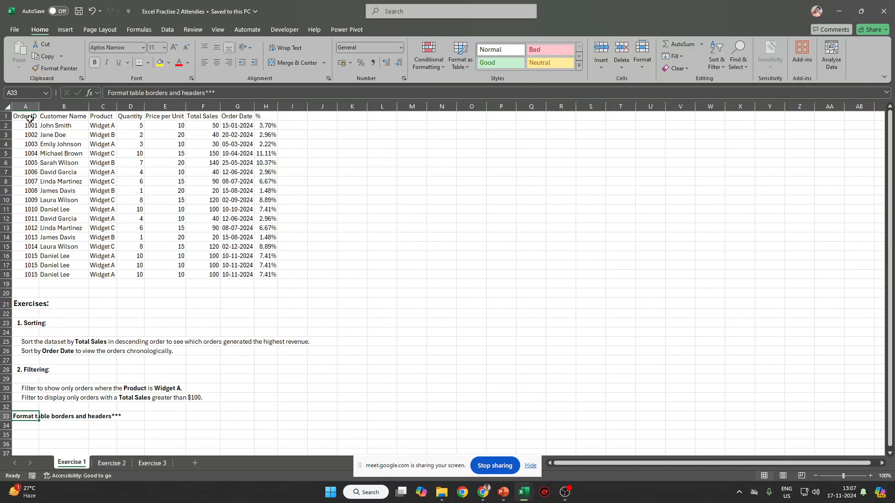
{"action": "left_click_drag", "start_coordinate": [28, 117], "coordinate": [273, 276]}
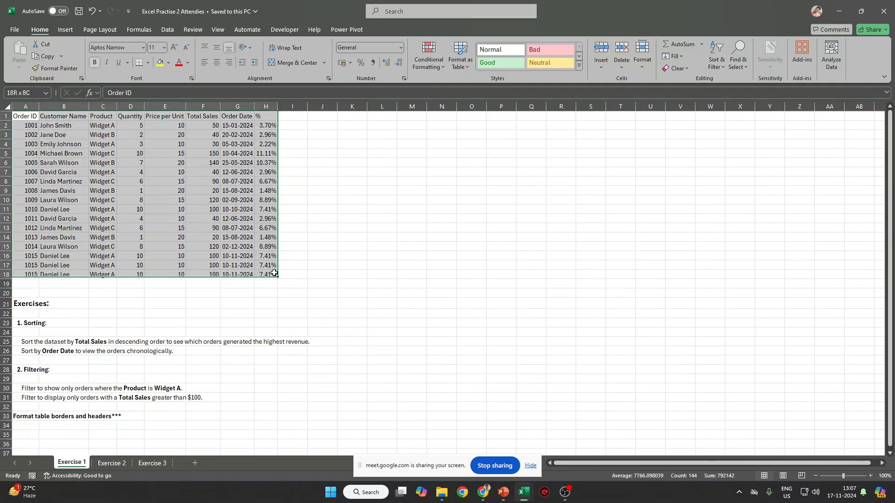
{"action": "left_click", "coordinate": [111, 462]}
{"action": "scroll", "coordinate": [70, 158], "scroll_direction": "up", "scroll_amount": 3}
{"action": "left_click_drag", "start_coordinate": [51, 116], "coordinate": [408, 256]}
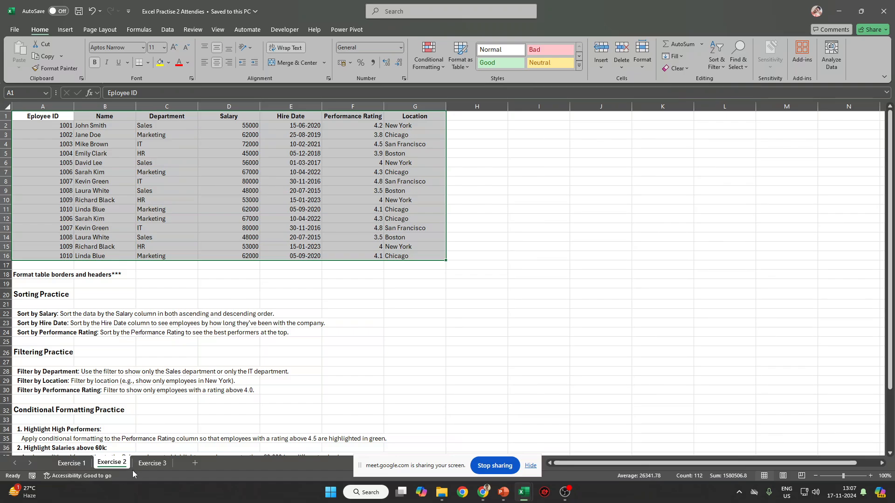
Review the Exercise 3 grades table, then return to Exercise 1 and select header row A1:H1.
{"action": "left_click", "coordinate": [149, 463]}
{"action": "left_click_drag", "start_coordinate": [28, 120], "coordinate": [291, 221]}
{"action": "left_click_drag", "start_coordinate": [152, 135], "coordinate": [256, 206]}
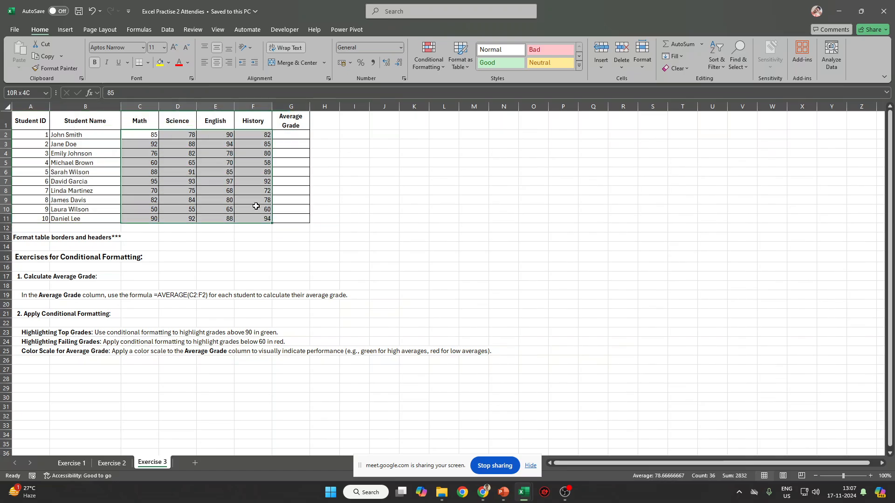
{"action": "left_click", "coordinate": [112, 463]}
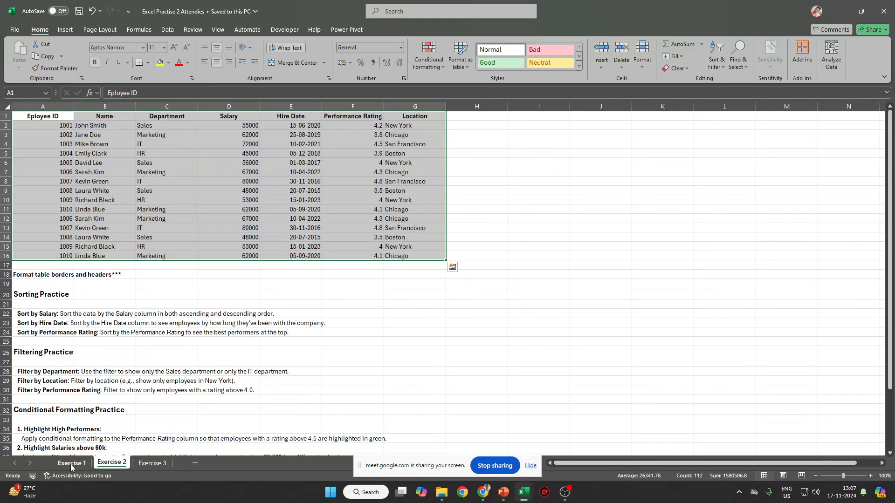
{"action": "left_click", "coordinate": [71, 463]}
{"action": "left_click_drag", "start_coordinate": [237, 126], "coordinate": [239, 275]}
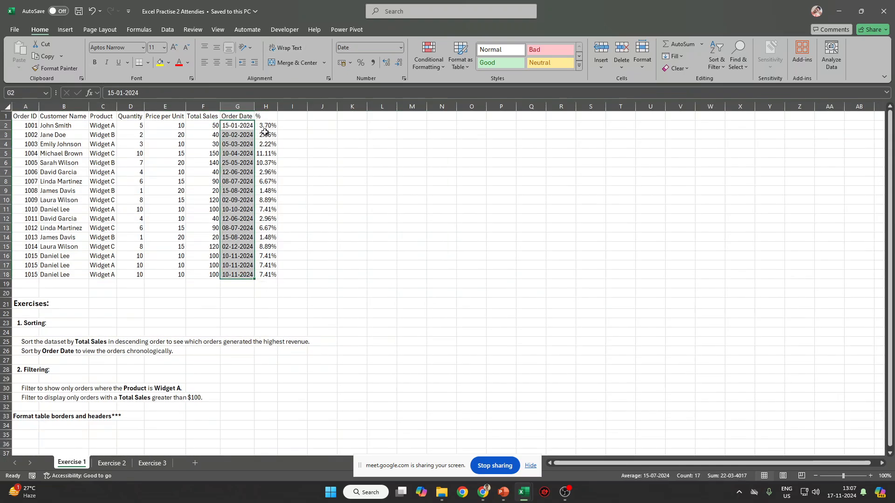
{"action": "left_click", "coordinate": [21, 116]}
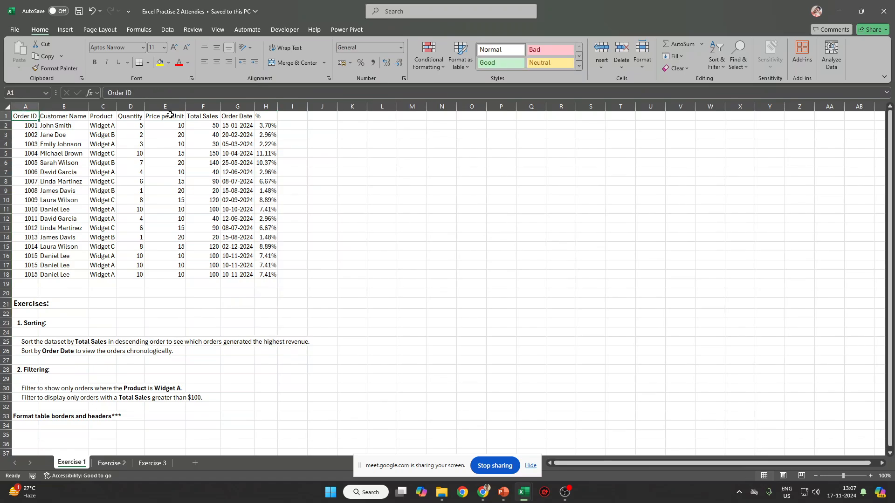
{"action": "left_click", "coordinate": [267, 116], "text": "shift"}
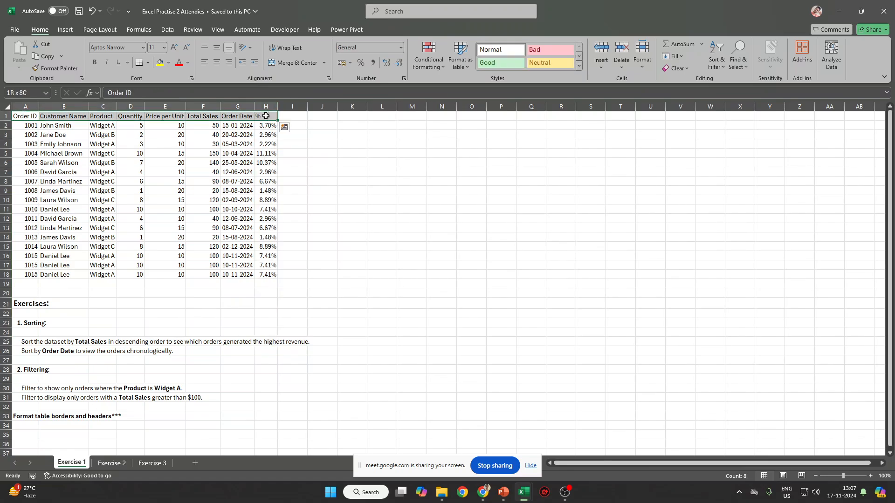
Fill header row A1:H1 green and apply All Borders to table A1:H18.
{"action": "left_click", "coordinate": [147, 62]}
{"action": "left_click", "coordinate": [169, 63]}
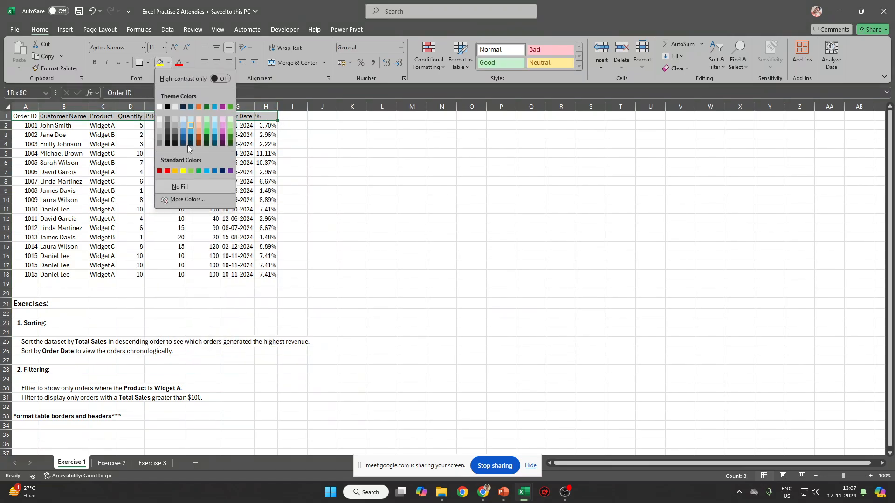
{"action": "left_click", "coordinate": [230, 140]}
{"action": "left_click", "coordinate": [266, 275], "text": "shift"}
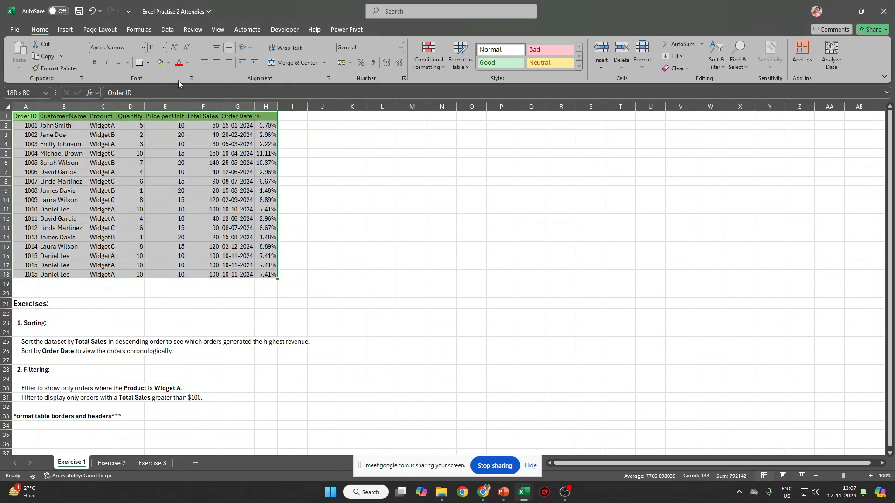
{"action": "left_click", "coordinate": [149, 60]}
{"action": "left_click", "coordinate": [158, 158]}
Bold the header row, then select row 25 with the sorting instruction.
{"action": "left_click_drag", "start_coordinate": [28, 120], "coordinate": [261, 119]}
{"action": "key", "text": "ctrl+b"}
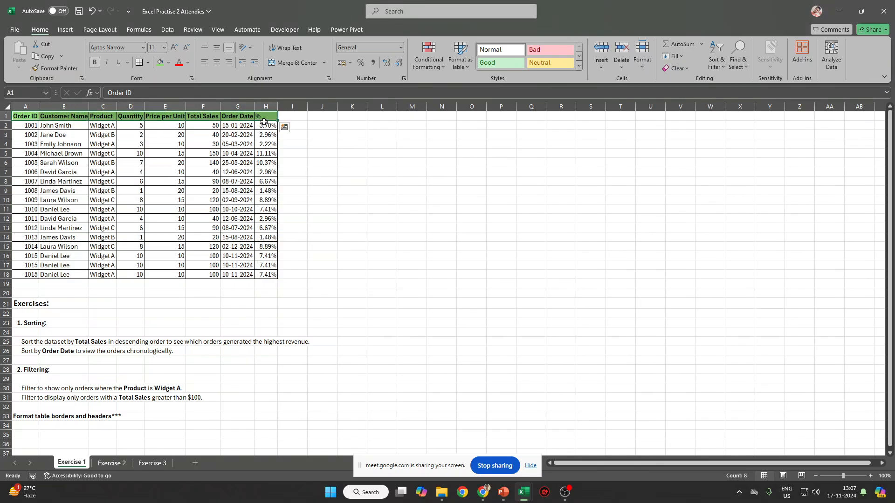
{"action": "left_click", "coordinate": [295, 169]}
{"action": "left_click_drag", "start_coordinate": [25, 341], "coordinate": [317, 342]}
{"action": "key", "text": "shift+space"}
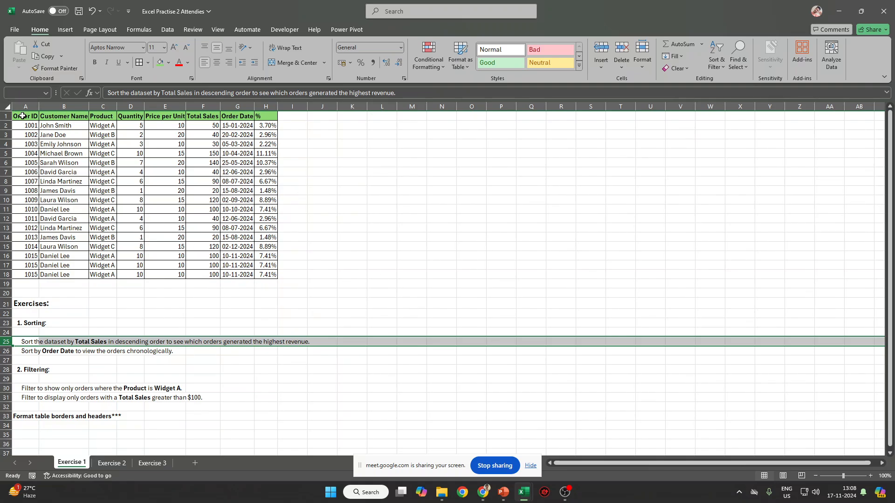
Sort orders table A1:H18 by Total Sales, largest to smallest.
{"action": "left_click_drag", "start_coordinate": [23, 116], "coordinate": [273, 275]}
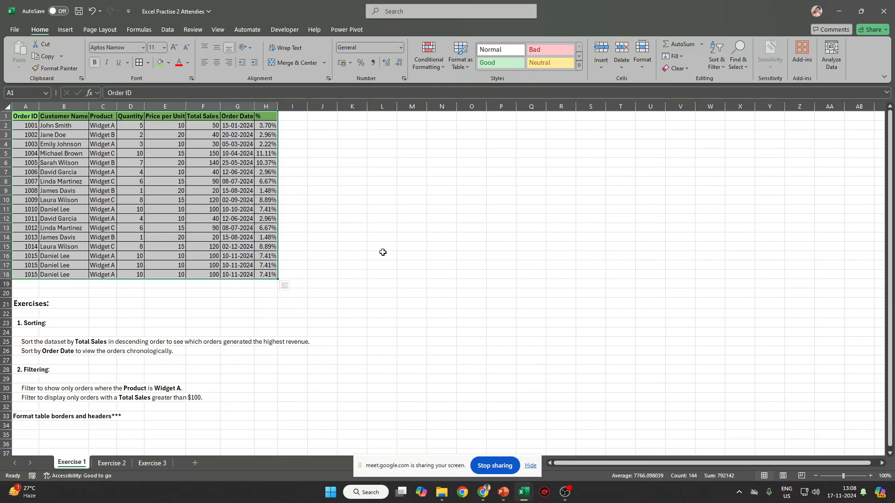
{"action": "left_click", "coordinate": [168, 29]}
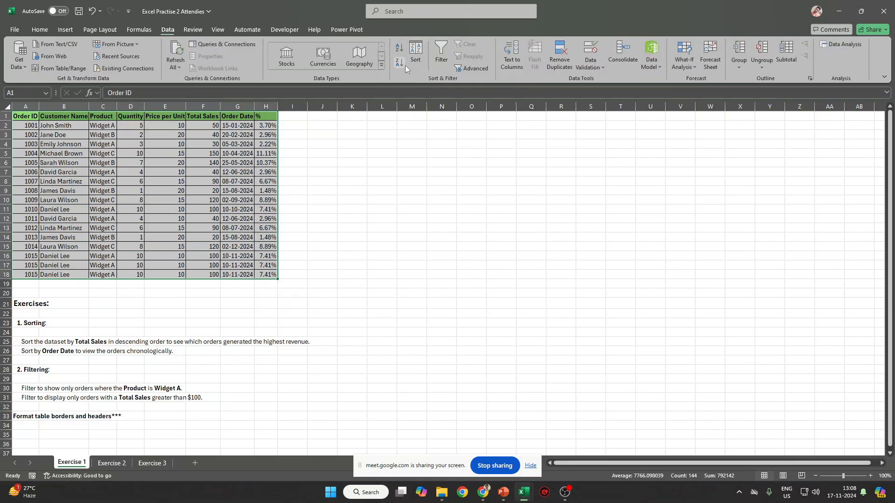
{"action": "left_click", "coordinate": [416, 55]}
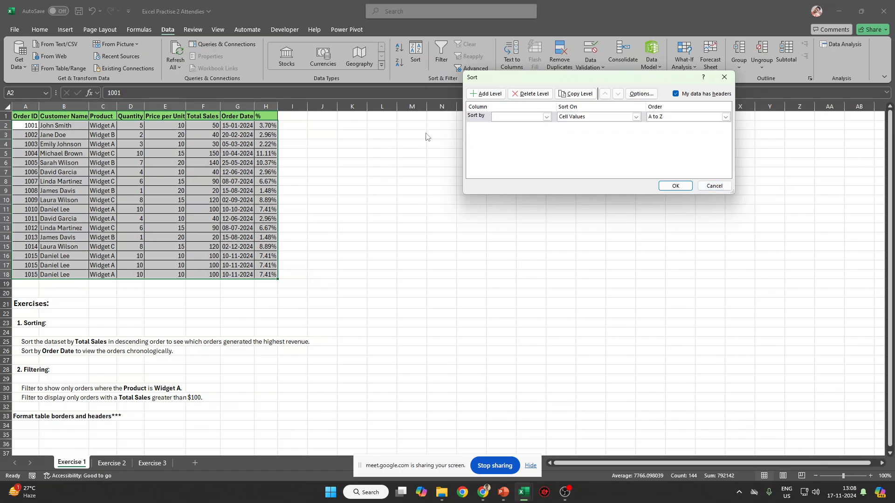
{"action": "left_click", "coordinate": [715, 186]}
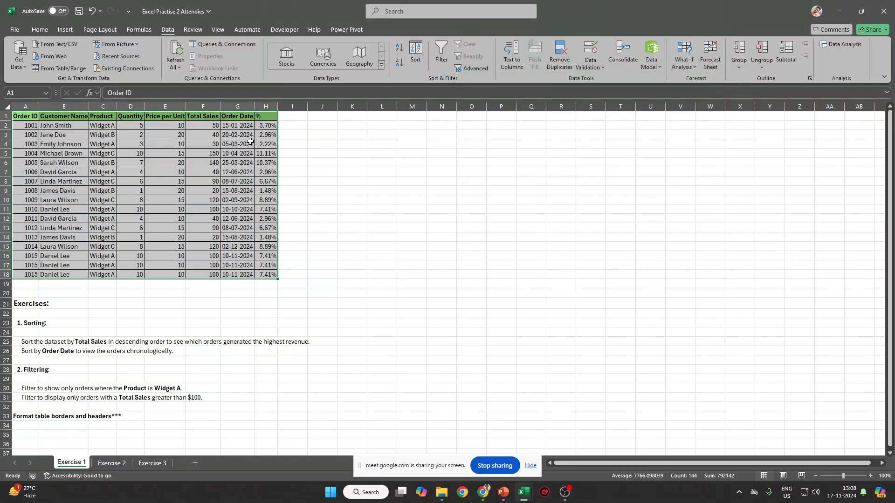
{"action": "key", "text": "alt"}
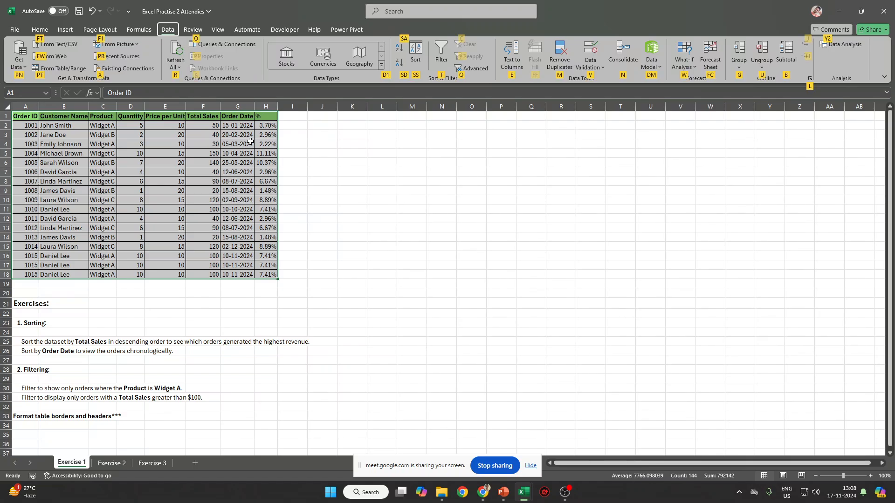
{"action": "key", "text": "s"}
{"action": "key", "text": "s"}
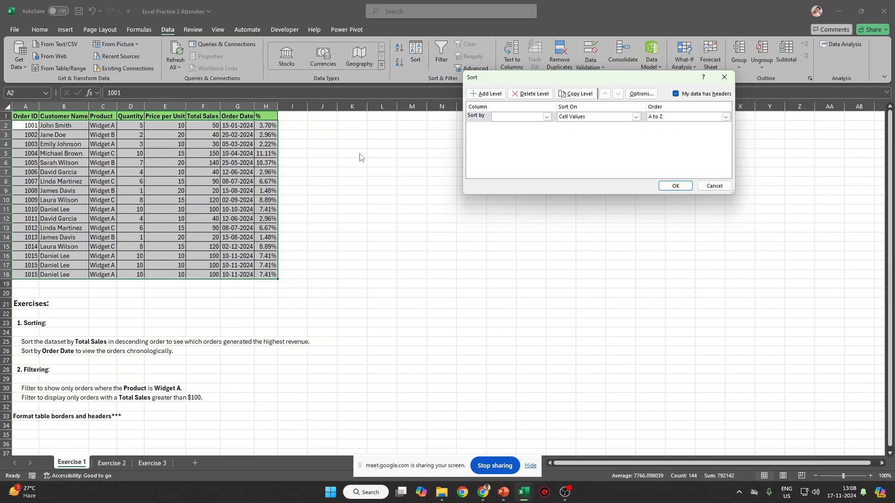
{"action": "left_click", "coordinate": [545, 117]}
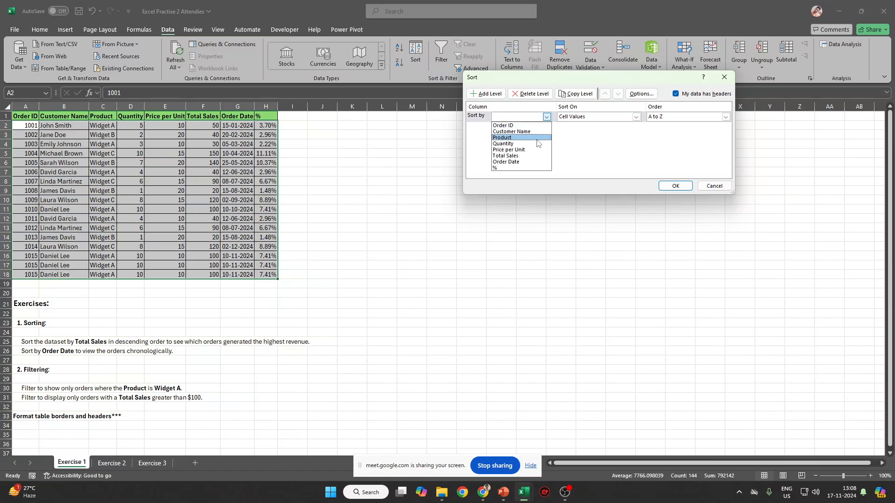
{"action": "left_click", "coordinate": [523, 157]}
{"action": "left_click", "coordinate": [726, 117]}
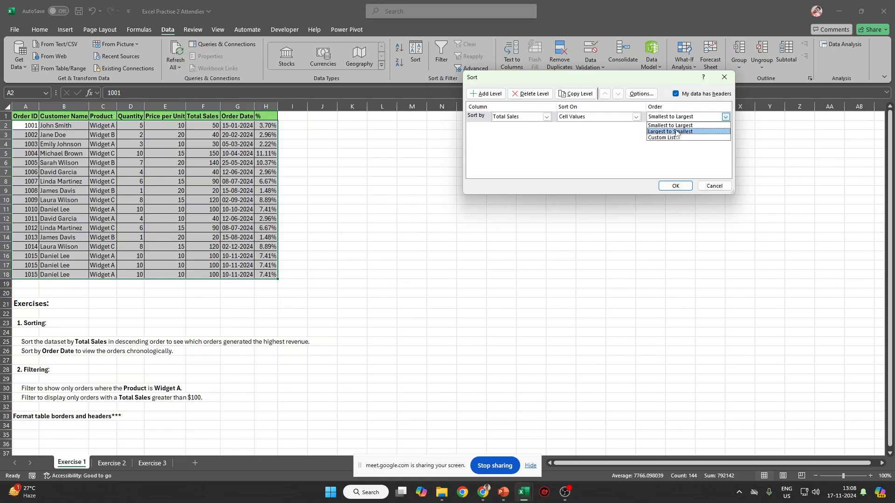
{"action": "left_click", "coordinate": [676, 131]}
{"action": "left_click", "coordinate": [675, 186]}
Sort the orders table by Order Date, newest first.
{"action": "left_click", "coordinate": [292, 167]}
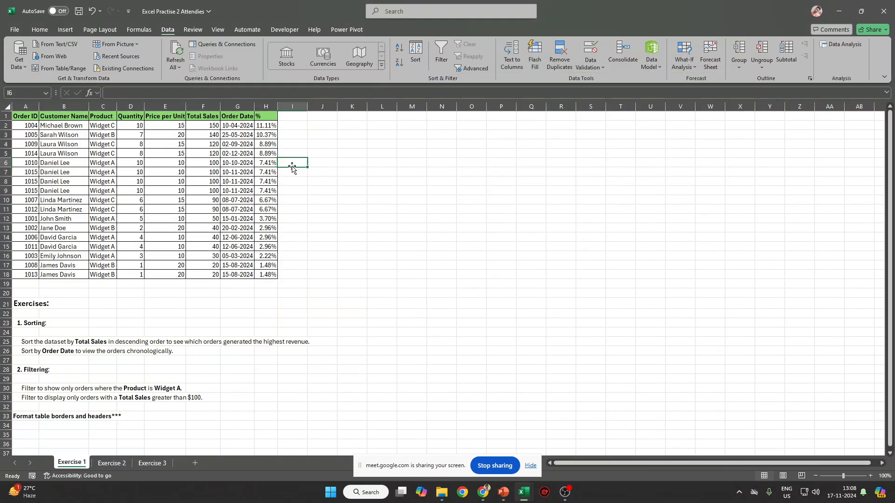
{"action": "left_click_drag", "start_coordinate": [206, 130], "coordinate": [201, 270]}
{"action": "left_click_drag", "start_coordinate": [26, 116], "coordinate": [262, 274]}
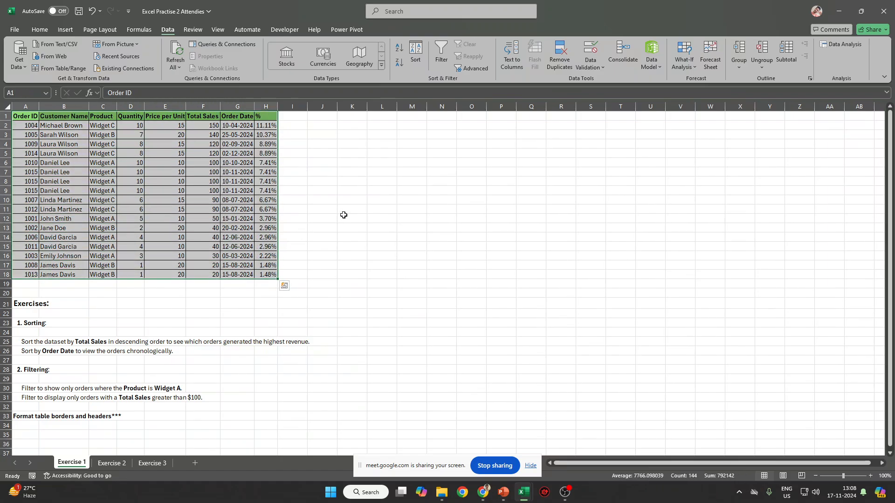
{"action": "key", "text": "alt+a"}
{"action": "key", "text": "s"}
{"action": "key", "text": "s"}
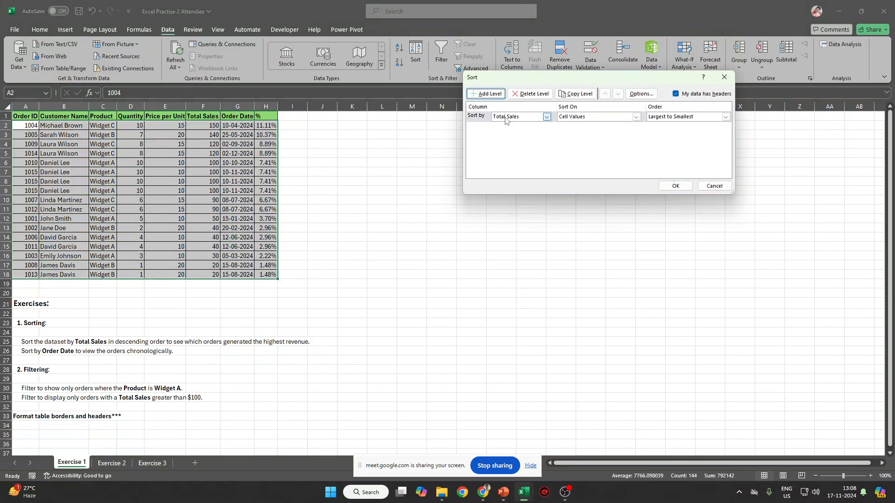
{"action": "left_click", "coordinate": [507, 117]}
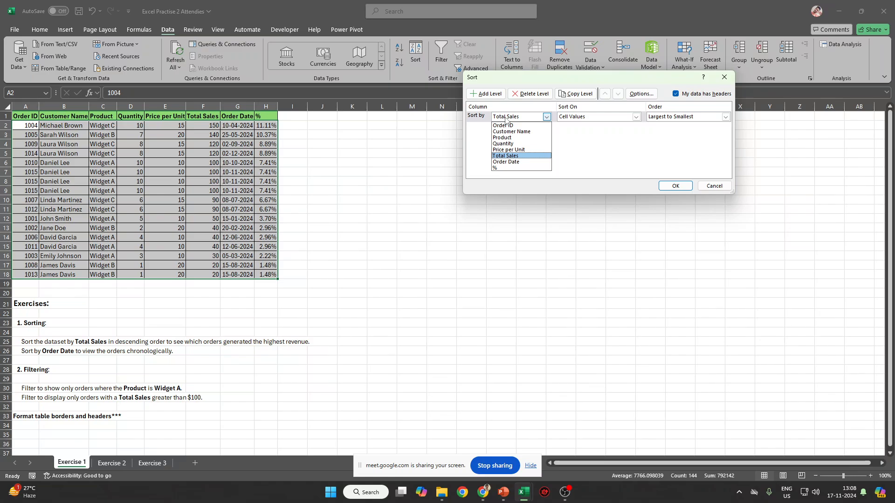
{"action": "left_click", "coordinate": [508, 162]}
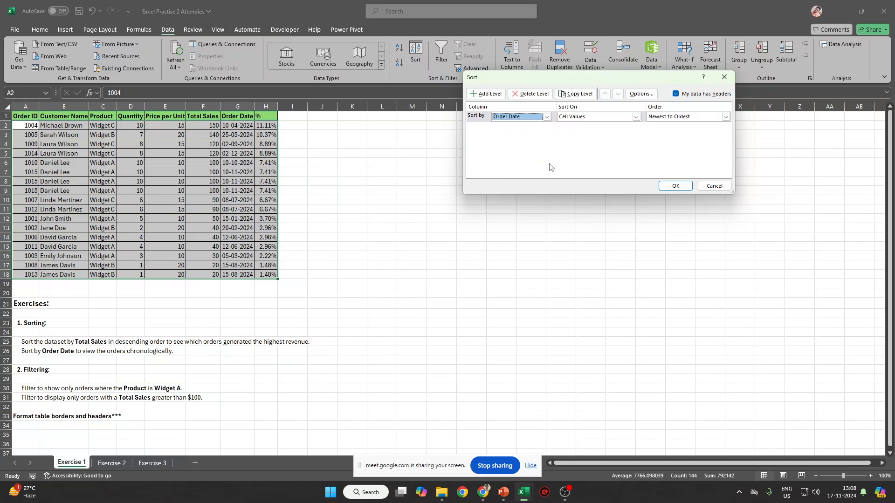
{"action": "left_click", "coordinate": [687, 117]}
{"action": "left_click", "coordinate": [682, 133]}
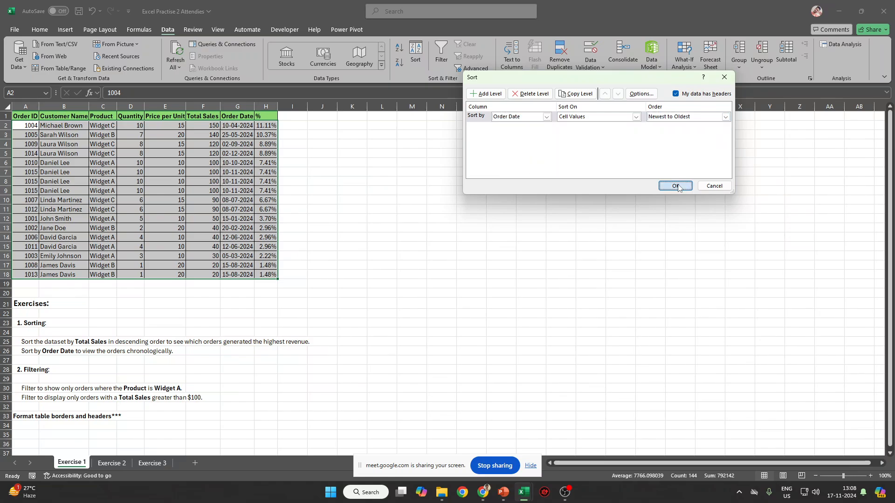
{"action": "left_click", "coordinate": [676, 186]}
Re-sort by Order Date oldest first, then by Order ID ascending.
{"action": "left_click", "coordinate": [415, 54]}
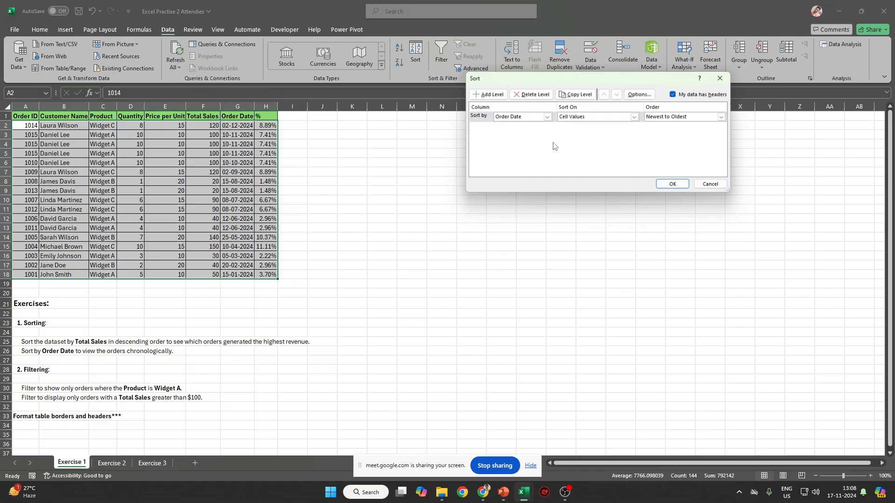
{"action": "left_click", "coordinate": [685, 117]}
{"action": "left_click", "coordinate": [678, 125]}
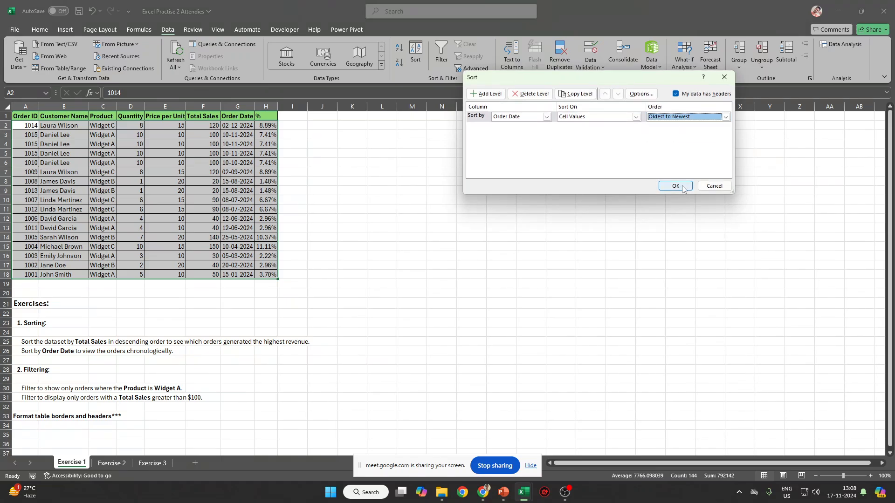
{"action": "left_click", "coordinate": [675, 186]}
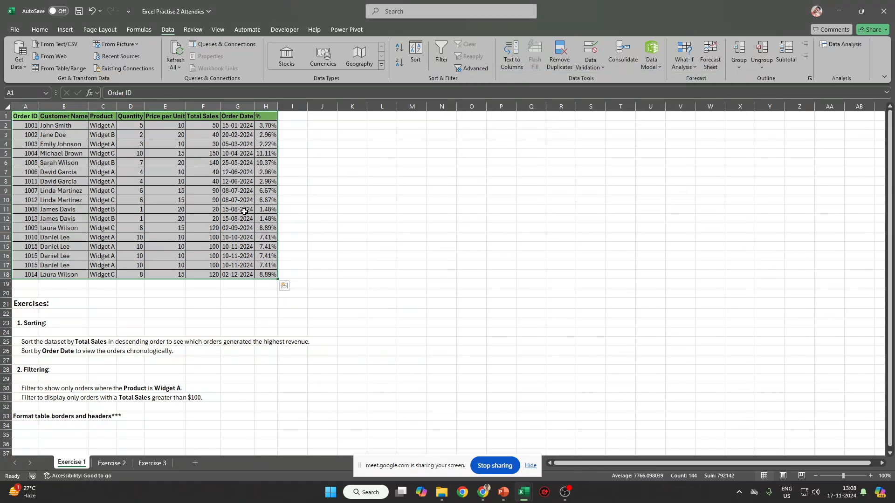
{"action": "left_click_drag", "start_coordinate": [28, 117], "coordinate": [269, 276]}
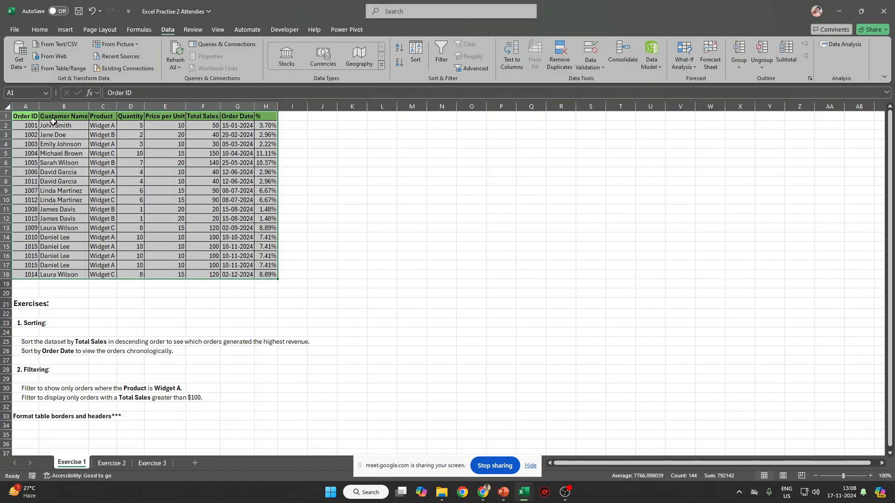
{"action": "left_click", "coordinate": [415, 54]}
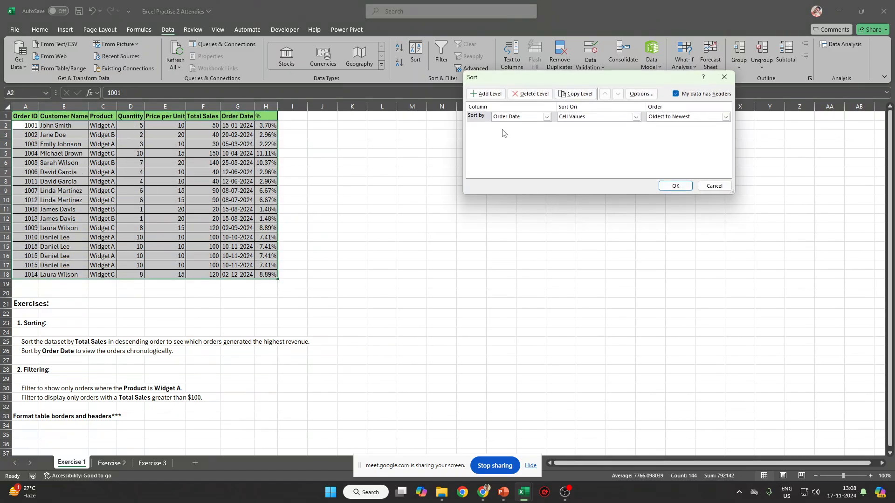
{"action": "left_click", "coordinate": [547, 117]}
{"action": "left_click", "coordinate": [510, 124]}
{"action": "left_click", "coordinate": [676, 186]}
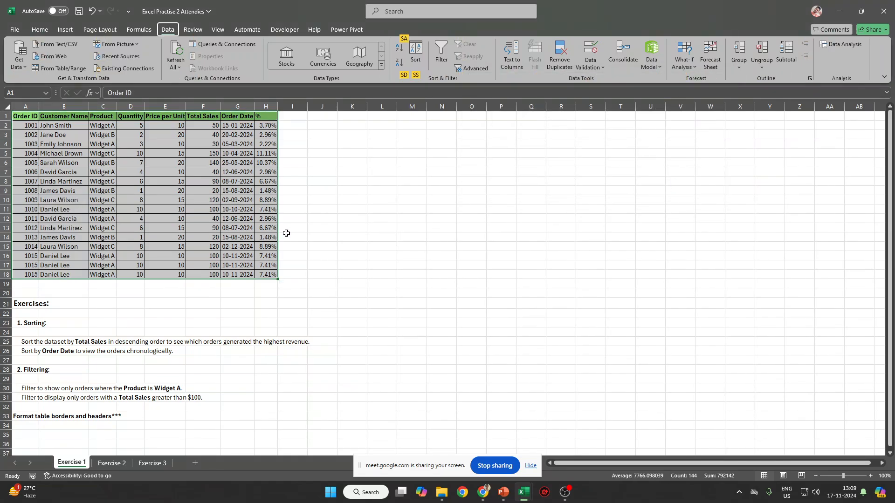
Sort the table by Customer Name from A to Z.
{"action": "left_click", "coordinate": [416, 54]}
{"action": "left_click", "coordinate": [547, 117]}
{"action": "left_click", "coordinate": [525, 132]}
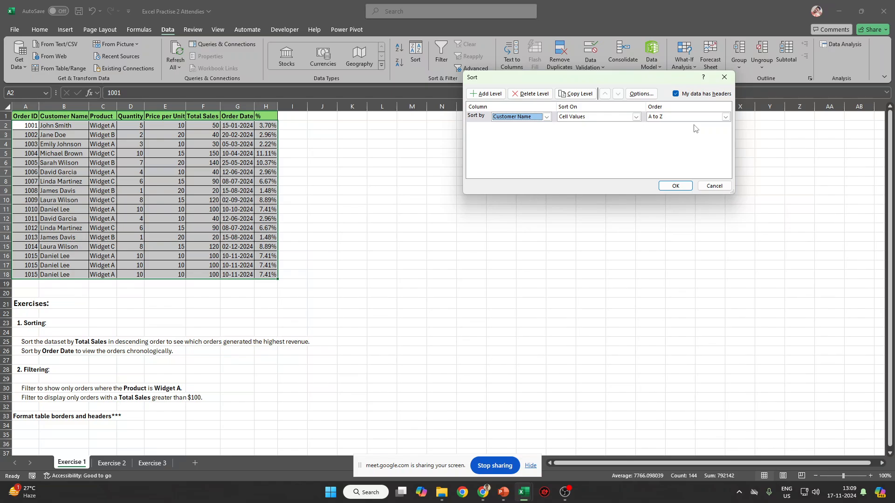
{"action": "key", "text": "Return"}
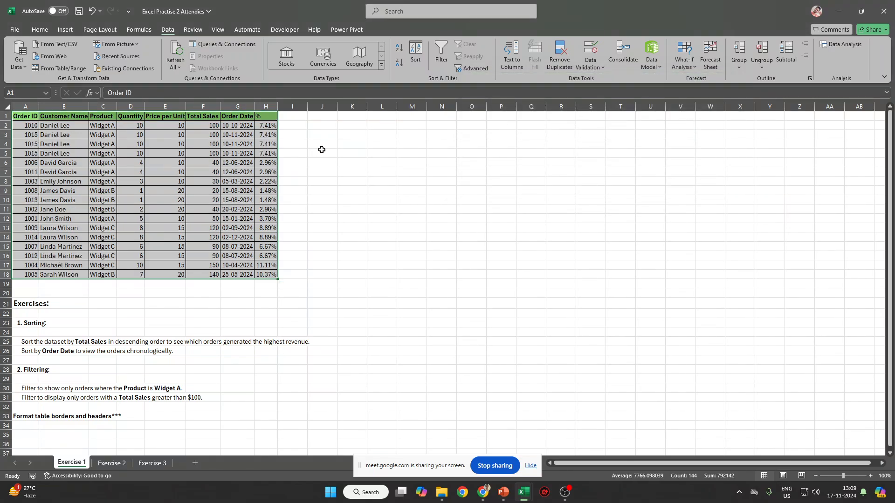
{"action": "left_click", "coordinate": [112, 106]}
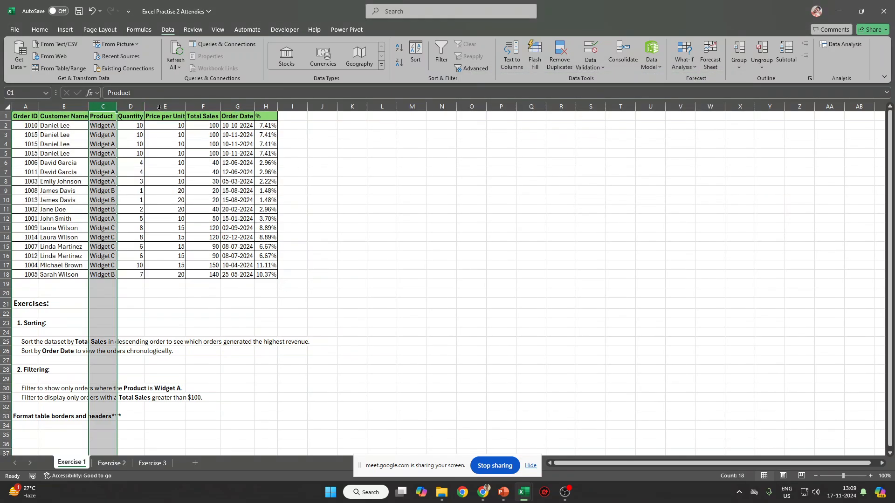
{"action": "left_click", "coordinate": [151, 105]}
{"action": "left_click", "coordinate": [235, 107]}
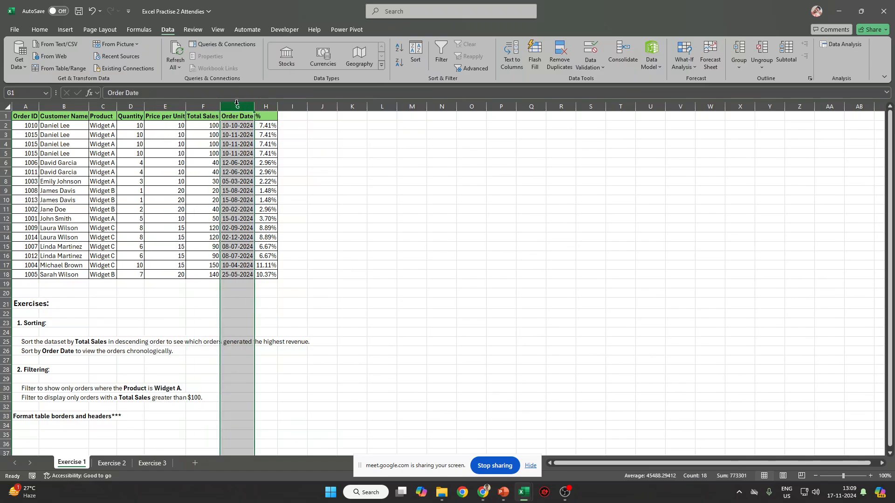
{"action": "left_click", "coordinate": [228, 197]}
{"action": "key", "text": "ctrl+Home"}
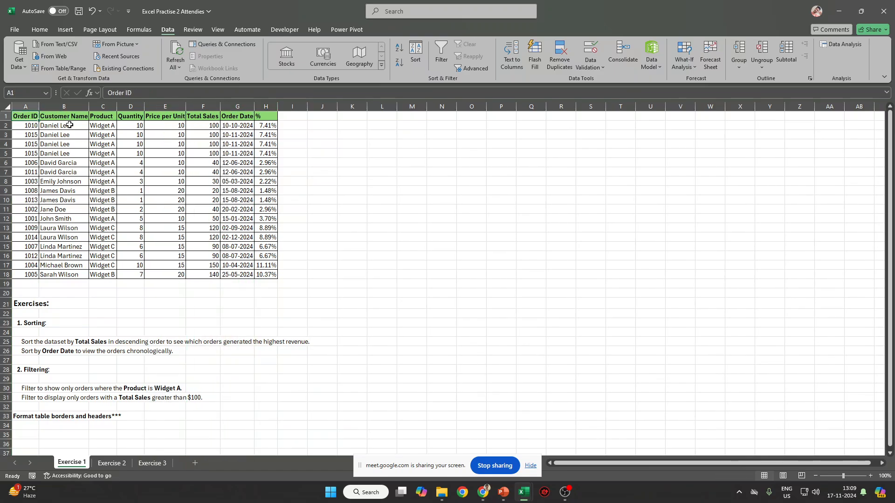
{"action": "key", "text": "ctrl+shift+l"}
{"action": "key", "text": "ctrl+Right"}
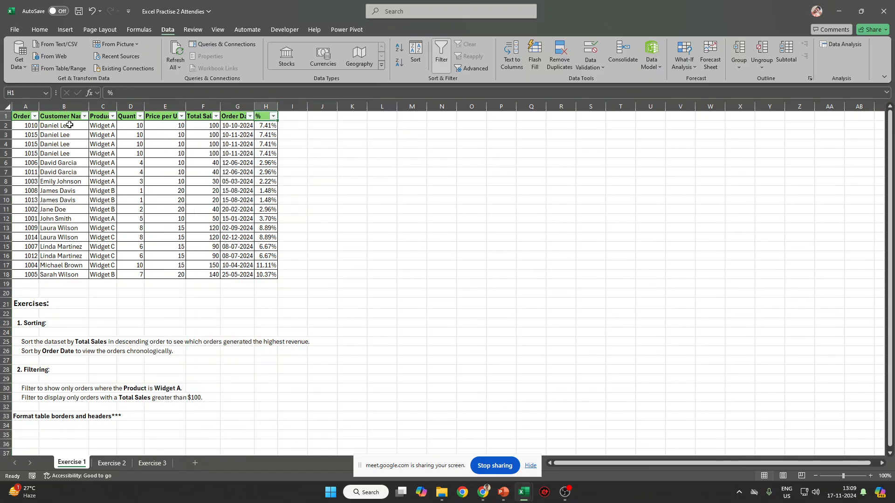
{"action": "key", "text": "Left"}
{"action": "key", "text": "Left"}
{"action": "key", "text": "Left"}
{"action": "key", "text": "Left"}
{"action": "key", "text": "Left"}
{"action": "key", "text": "alt+Down"}
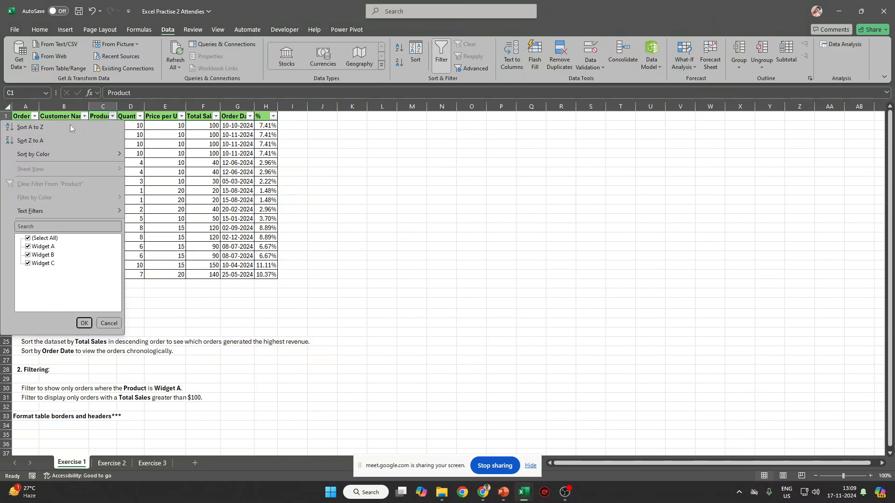
{"action": "left_click", "coordinate": [47, 238]}
{"action": "left_click", "coordinate": [45, 246]}
{"action": "key", "text": "Return"}
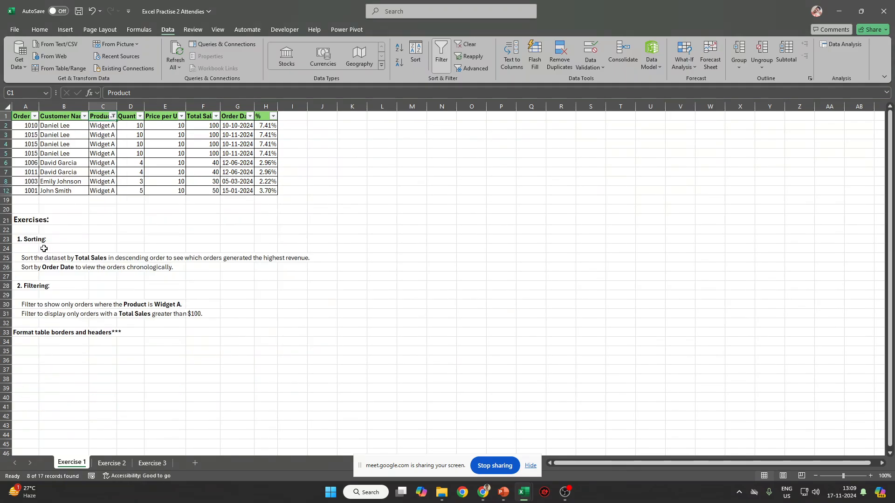
{"action": "key", "text": "ctrl+Down"}
{"action": "key", "text": "ctrl+Up"}
{"action": "key", "text": "ctrl+Right"}
{"action": "key", "text": "Down"}
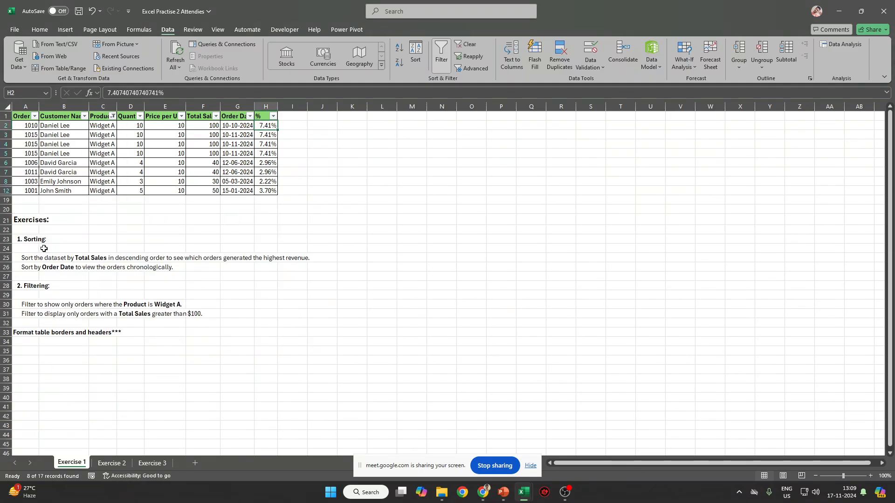
{"action": "key", "text": "Left"}
{"action": "key", "text": "Left"}
{"action": "key", "text": "ctrl+shift+Down"}
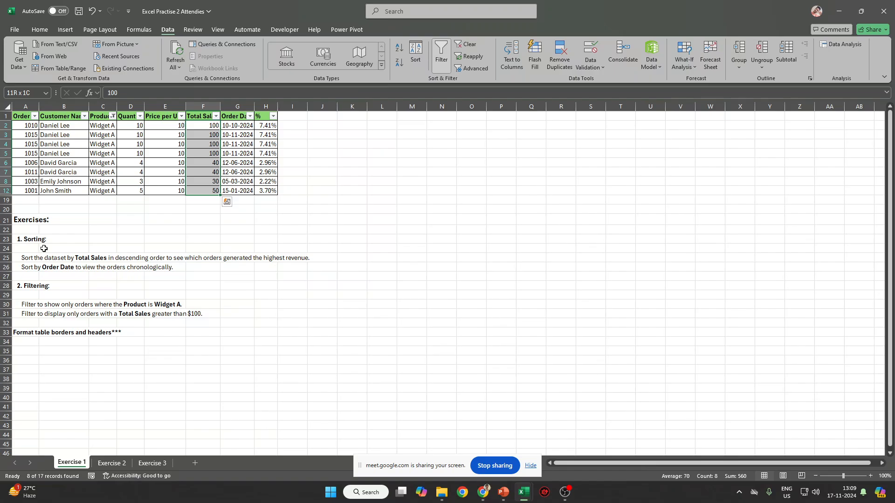
{"action": "key", "text": "ctrl+Up"}
{"action": "key", "text": "ctrl+shift+l"}
{"action": "key", "text": "ctrl+shift+l"}
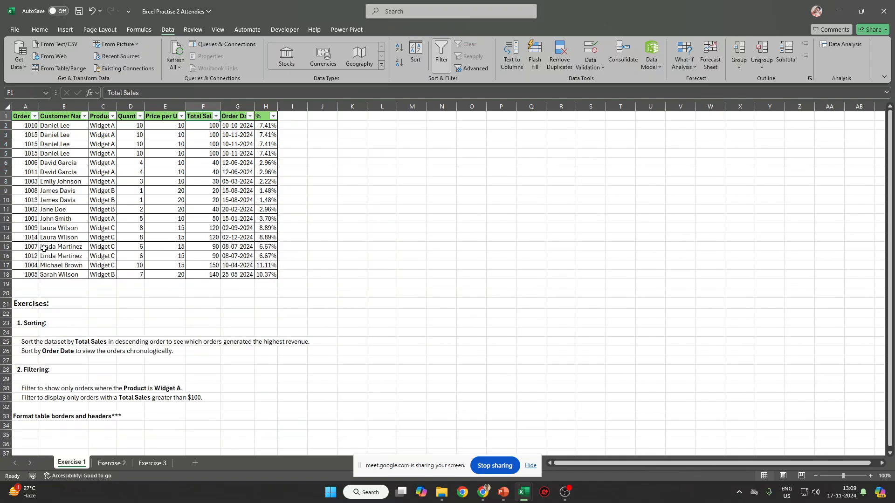
{"action": "key", "text": "alt+Down"}
{"action": "mouse_move", "coordinate": [187, 211]}
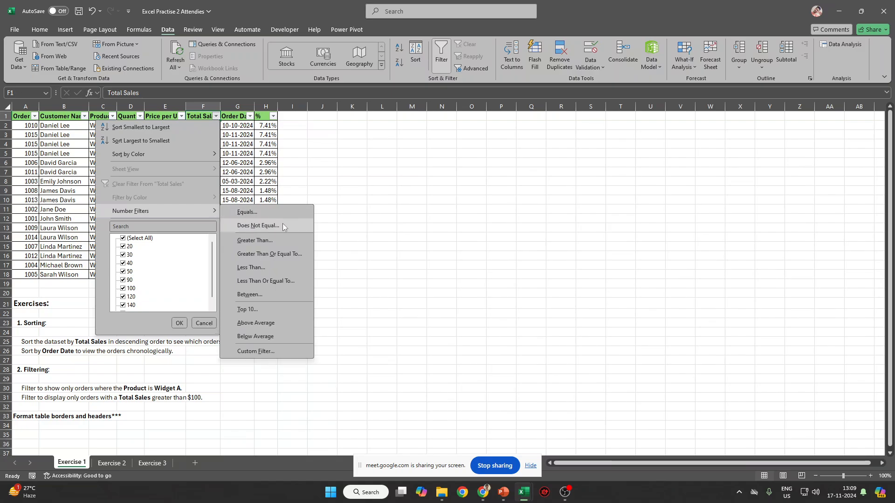
{"action": "left_click", "coordinate": [282, 255]}
{"action": "type", "text": "100"}
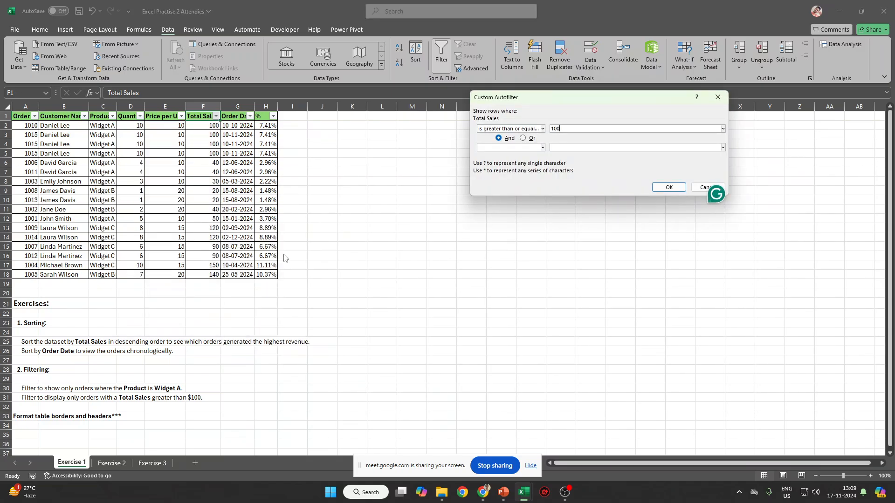
{"action": "key", "text": "Return"}
{"action": "left_click", "coordinate": [216, 116]}
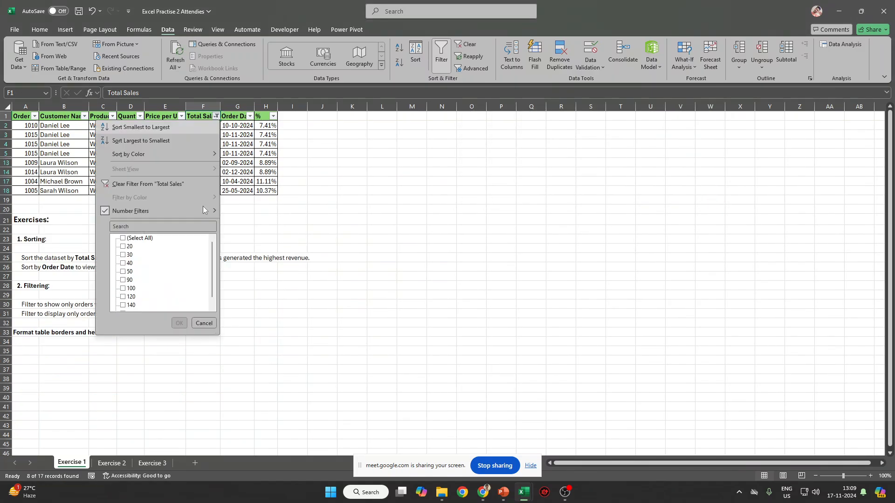
{"action": "mouse_move", "coordinate": [159, 210]}
{"action": "left_click", "coordinate": [285, 282]}
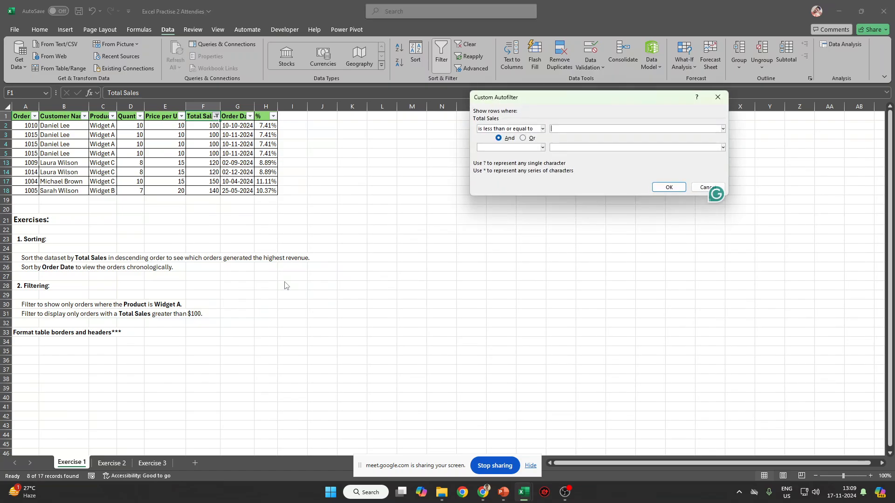
{"action": "type", "text": "50"}
{"action": "key", "text": "Return"}
{"action": "left_click", "coordinate": [216, 116]}
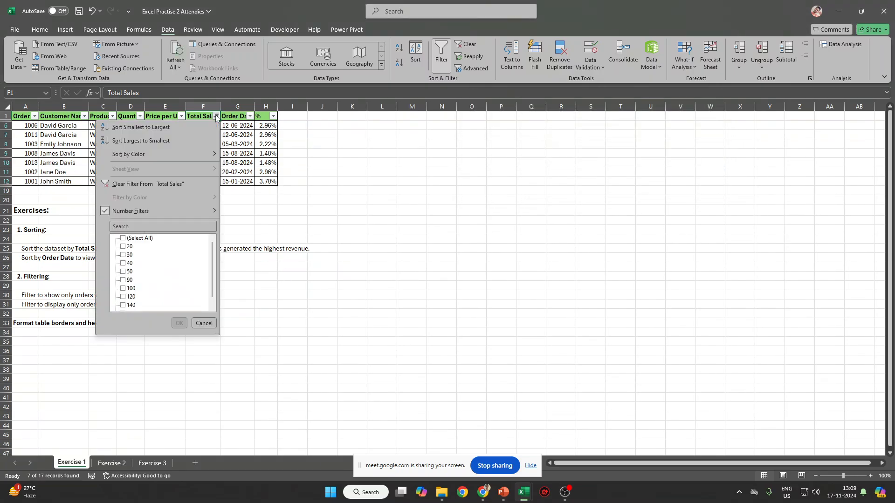
{"action": "key", "text": "Escape"}
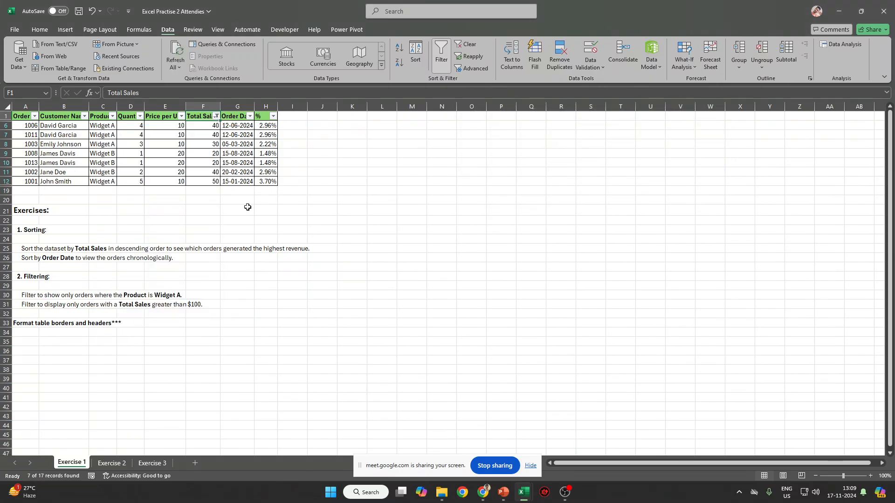
{"action": "key", "text": "ctrl+shift+l"}
Change the orders table's border line colour to green.
{"action": "left_click", "coordinate": [24, 116]}
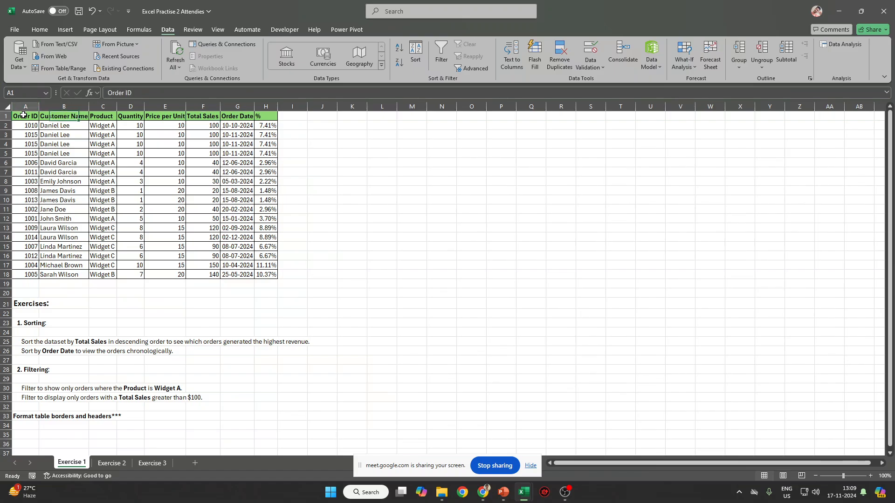
{"action": "left_click_drag", "start_coordinate": [23, 115], "coordinate": [275, 276]}
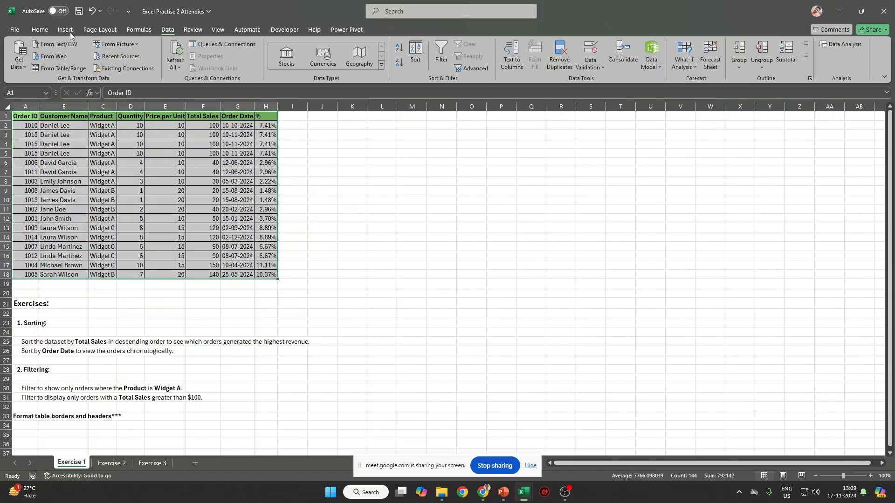
{"action": "left_click", "coordinate": [39, 29]}
{"action": "left_click", "coordinate": [148, 62]}
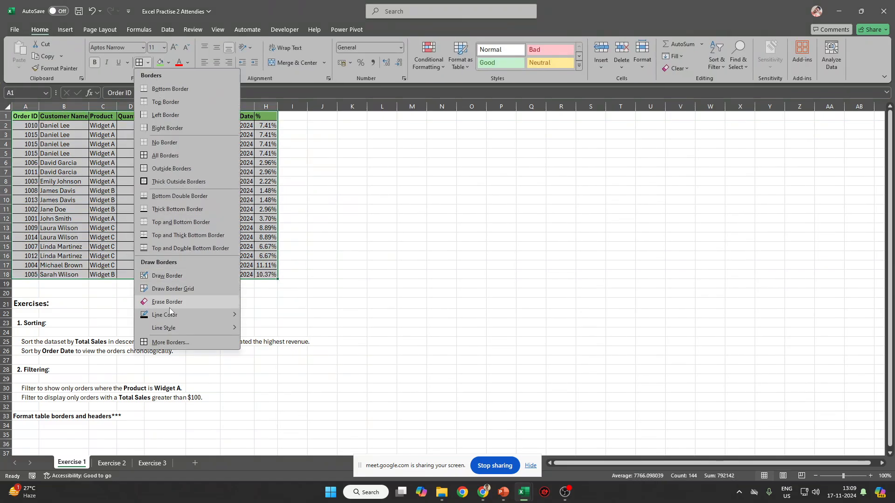
{"action": "mouse_move", "coordinate": [219, 316]}
{"action": "left_click", "coordinate": [249, 396]}
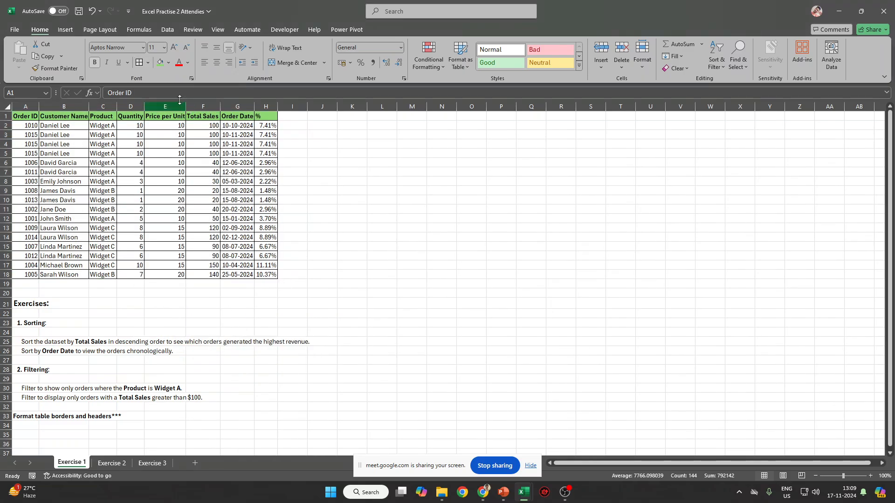
{"action": "left_click", "coordinate": [149, 63]}
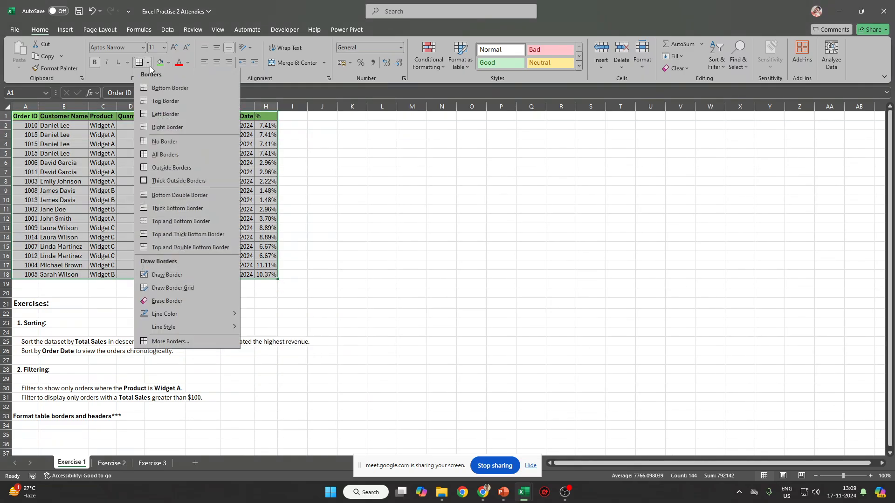
{"action": "mouse_move", "coordinate": [180, 316]}
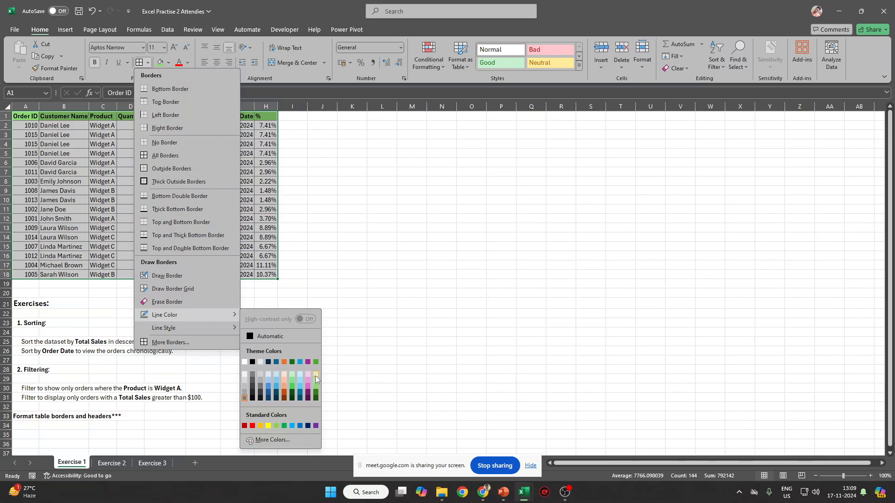
{"action": "left_click", "coordinate": [316, 385]}
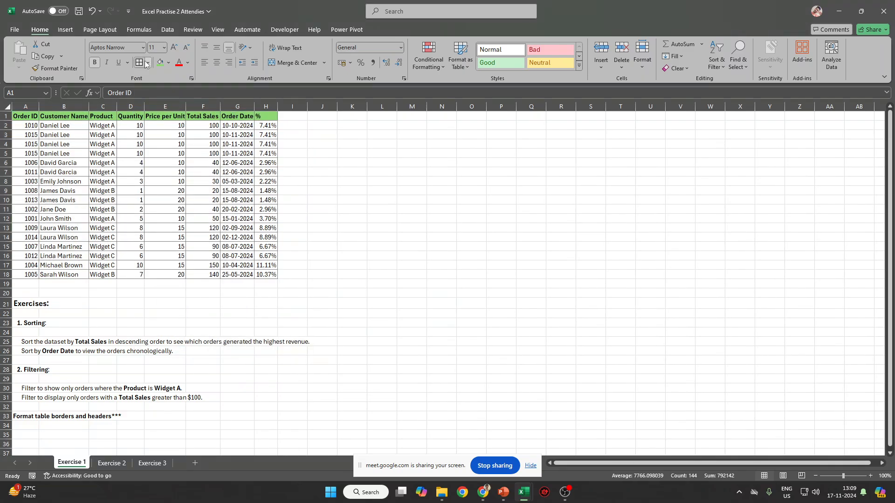
{"action": "left_click", "coordinate": [264, 183]}
{"action": "left_click", "coordinate": [471, 153]}
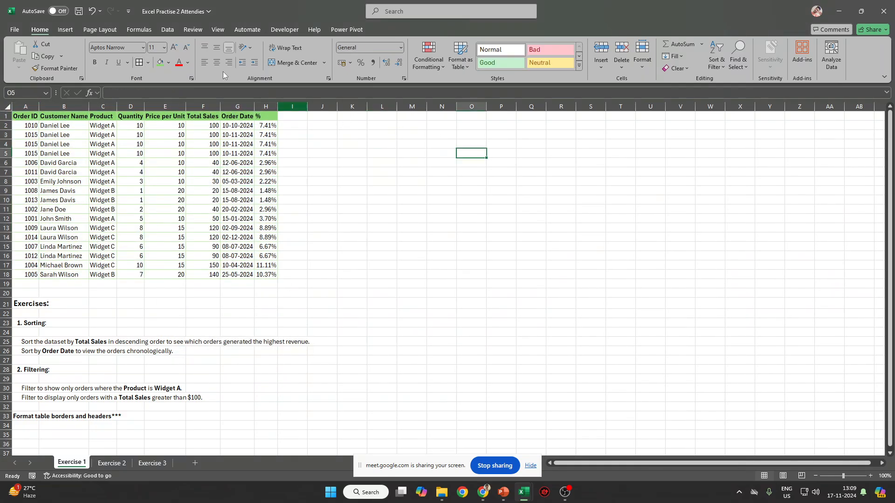
Hide the gridlines on the Exercise 1 sheet.
{"action": "left_click", "coordinate": [167, 30]}
{"action": "left_click", "coordinate": [218, 29]}
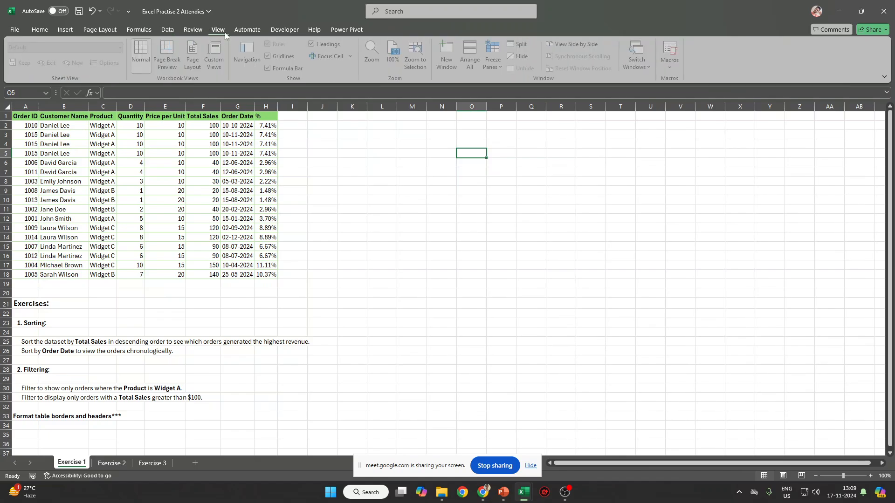
{"action": "left_click", "coordinate": [270, 56]}
{"action": "left_click", "coordinate": [412, 219]}
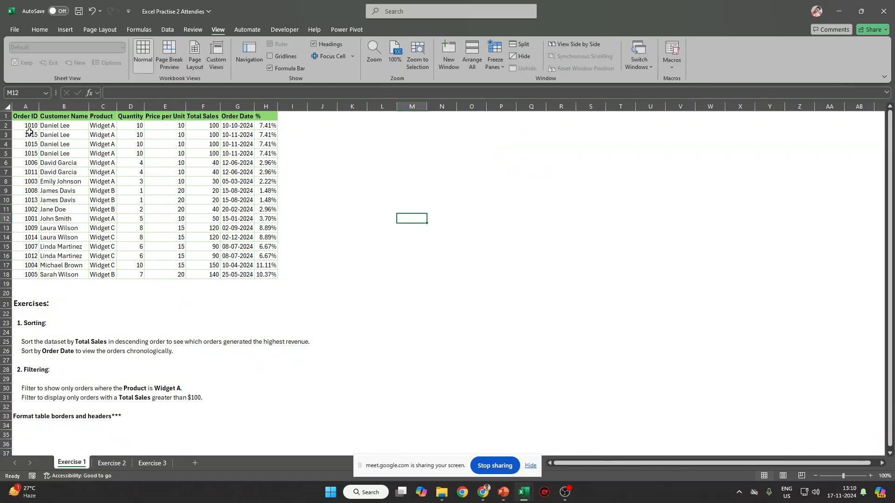
Insert a blank row above and a blank column before the table, moving it to B2:I19.
{"action": "left_click_drag", "start_coordinate": [19, 112], "coordinate": [266, 274]}
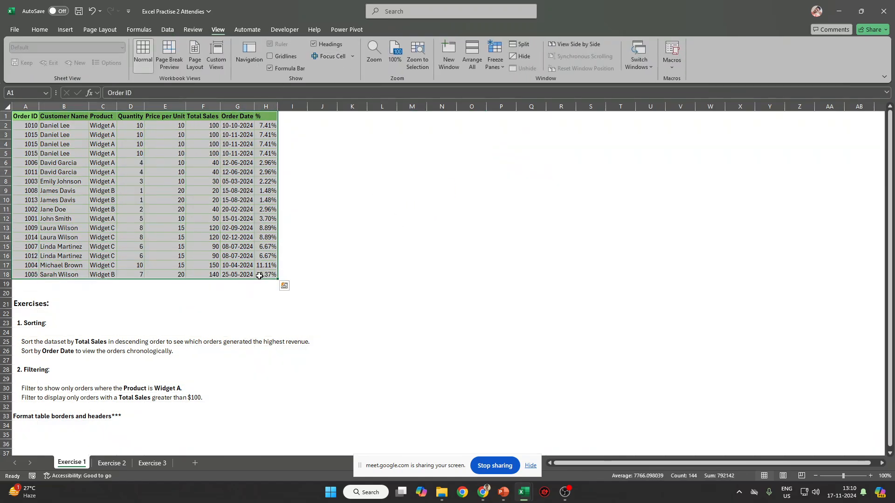
{"action": "left_click", "coordinate": [163, 115]}
{"action": "key", "text": "shift+space"}
{"action": "key", "text": "ctrl+shift+plus"}
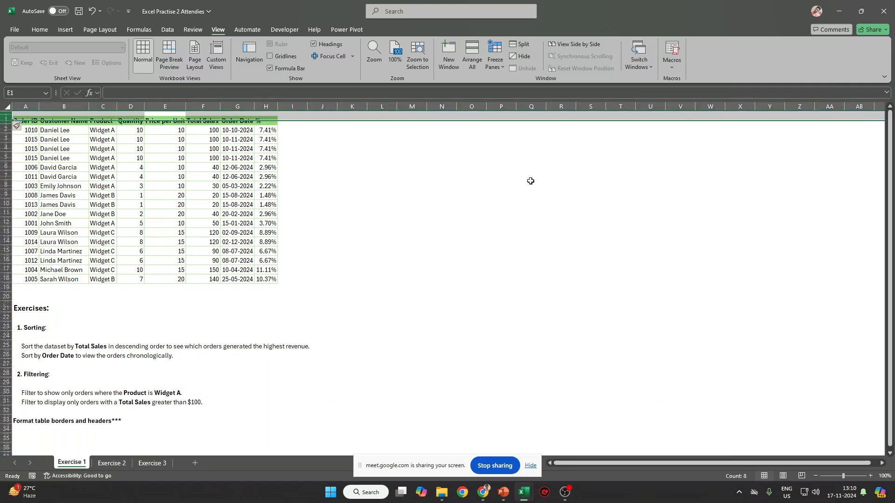
{"action": "key", "text": "Left"}
{"action": "left_click", "coordinate": [38, 105]}
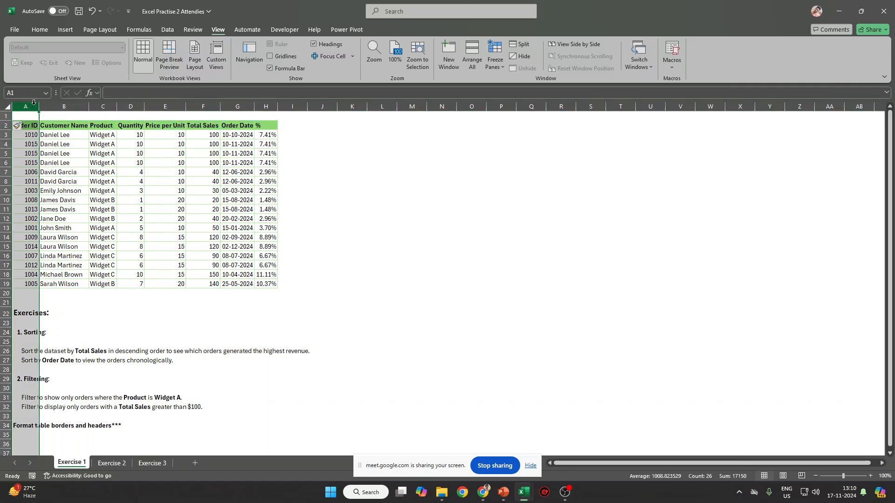
{"action": "key", "text": "ctrl+shift+plus"}
{"action": "left_click", "coordinate": [60, 126]}
{"action": "key", "text": "ctrl+a"}
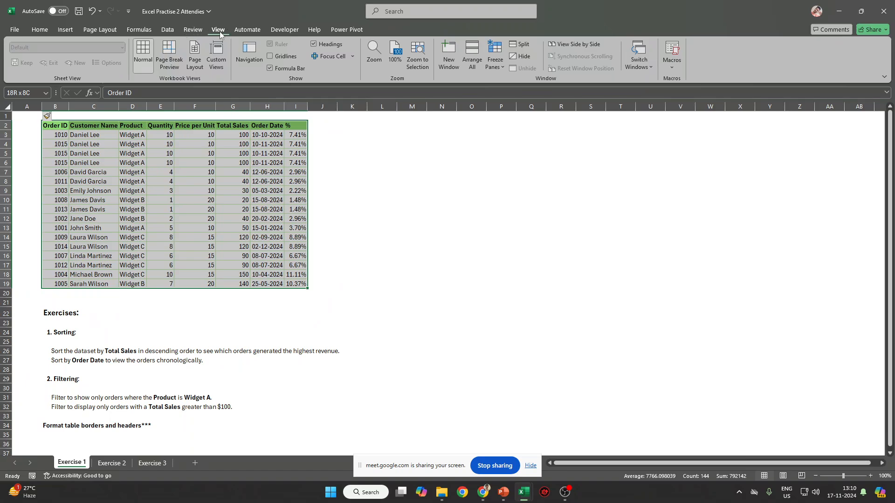
{"action": "left_click", "coordinate": [65, 29]}
{"action": "left_click", "coordinate": [88, 51]}
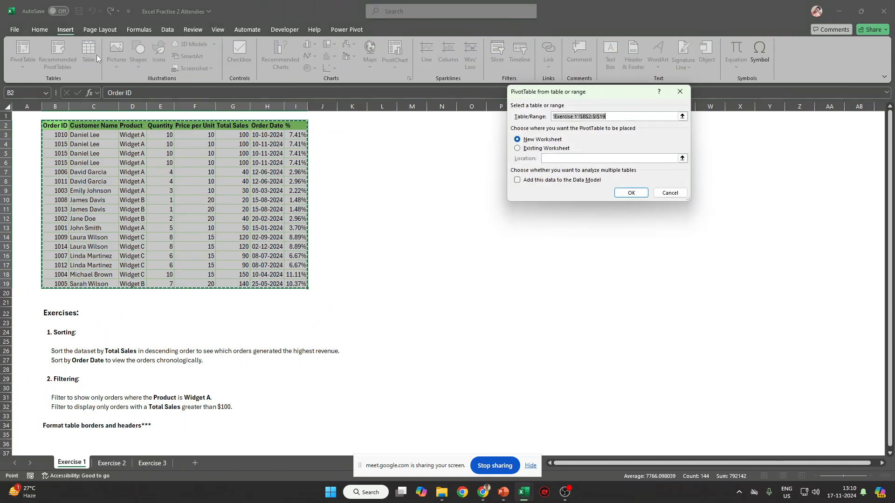
Create Table1 from B2:I19 and turn off the header filter buttons.
{"action": "key", "text": "Return"}
{"action": "left_click", "coordinate": [188, 122]}
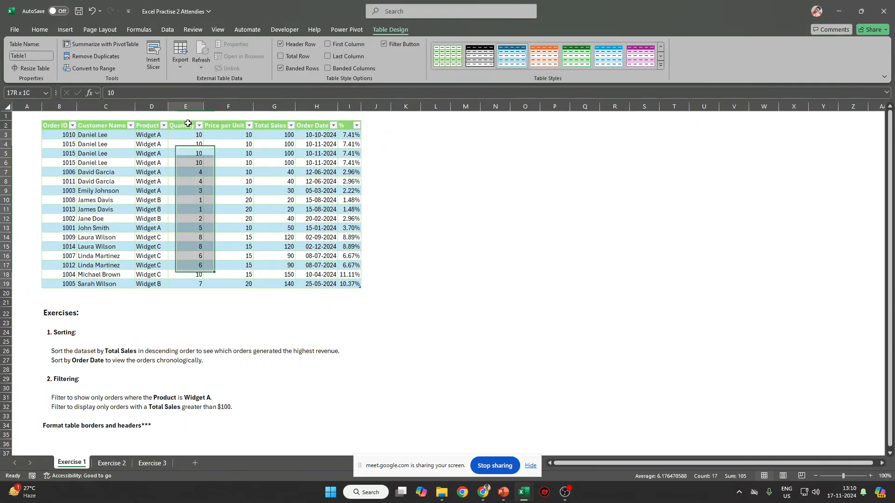
{"action": "left_click", "coordinate": [179, 127]}
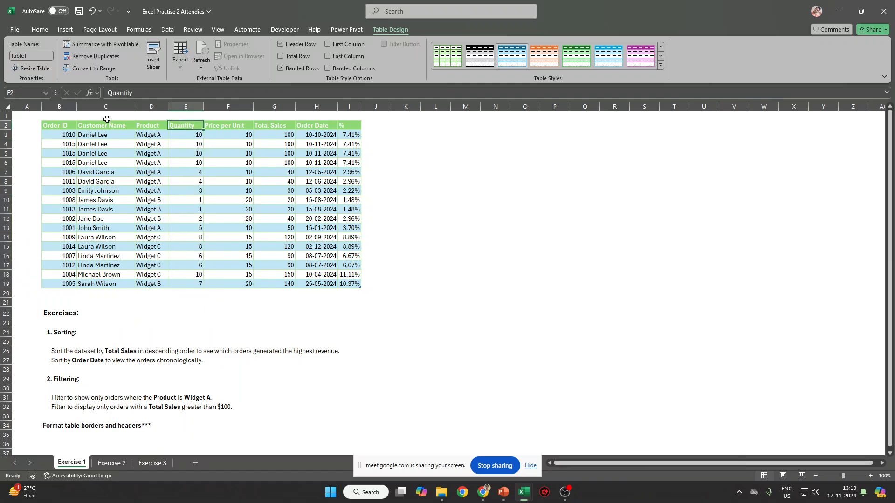
{"action": "key", "text": "ctrl+shift+l"}
{"action": "left_click_drag", "start_coordinate": [59, 125], "coordinate": [356, 283]}
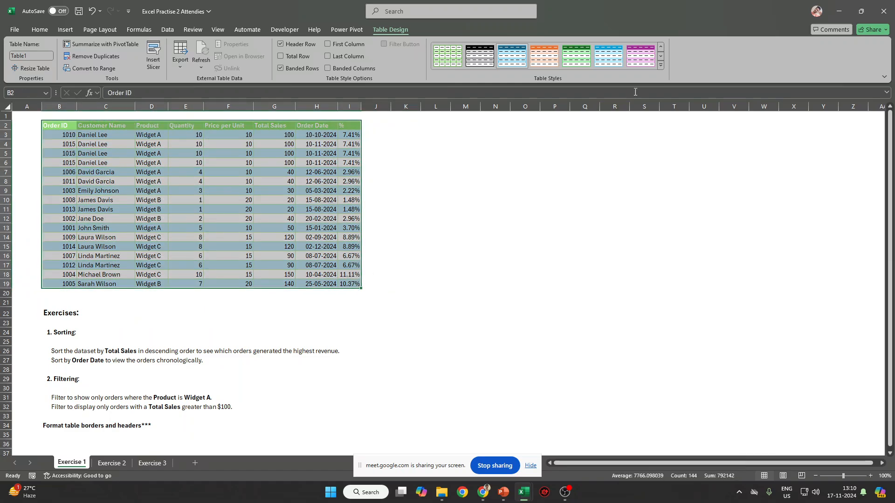
Apply a light green style from the Table Styles gallery.
{"action": "left_click", "coordinate": [660, 64]}
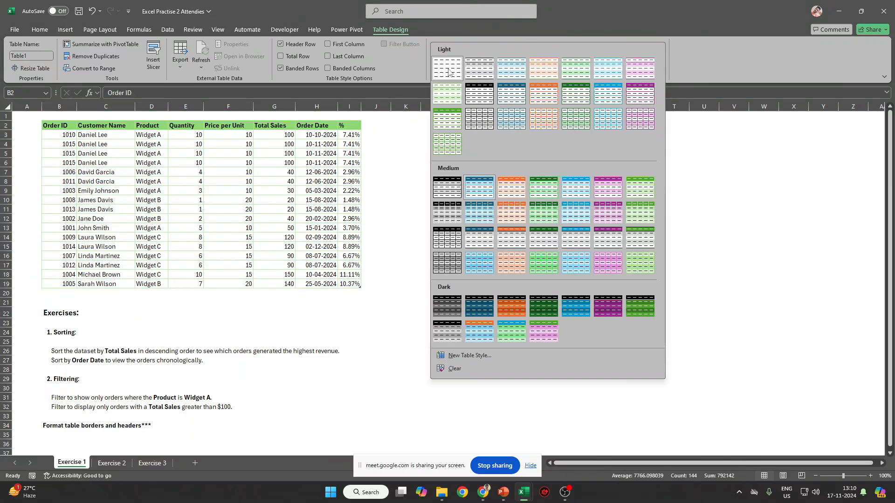
{"action": "left_click", "coordinate": [449, 70]}
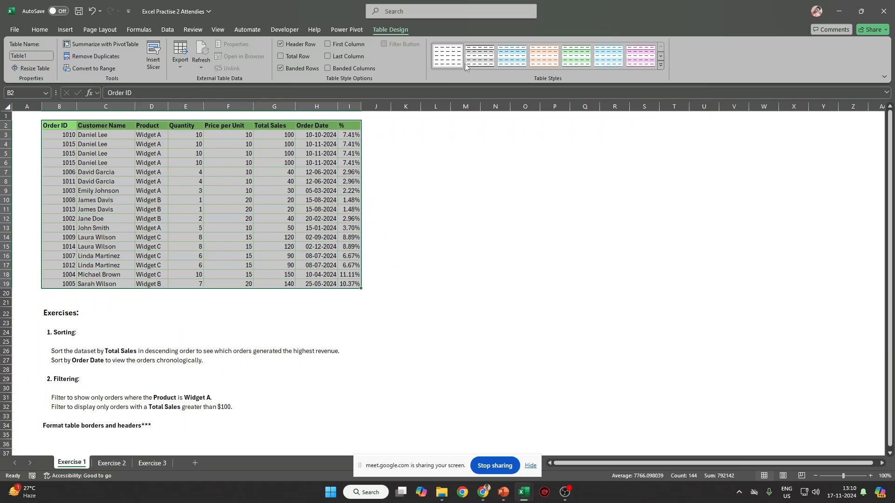
{"action": "left_click", "coordinate": [660, 66]}
{"action": "left_click", "coordinate": [553, 195]}
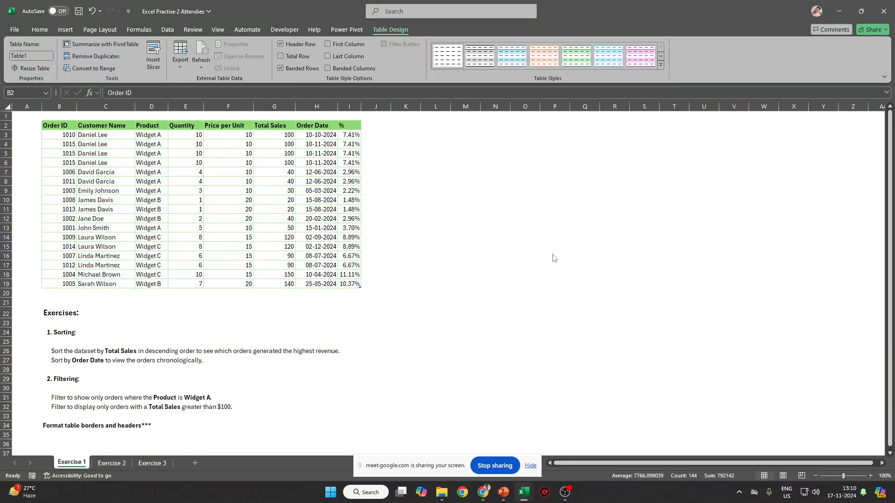
On Exercise 2, fill header row A1:G1 light orange.
{"action": "left_click", "coordinate": [112, 463]}
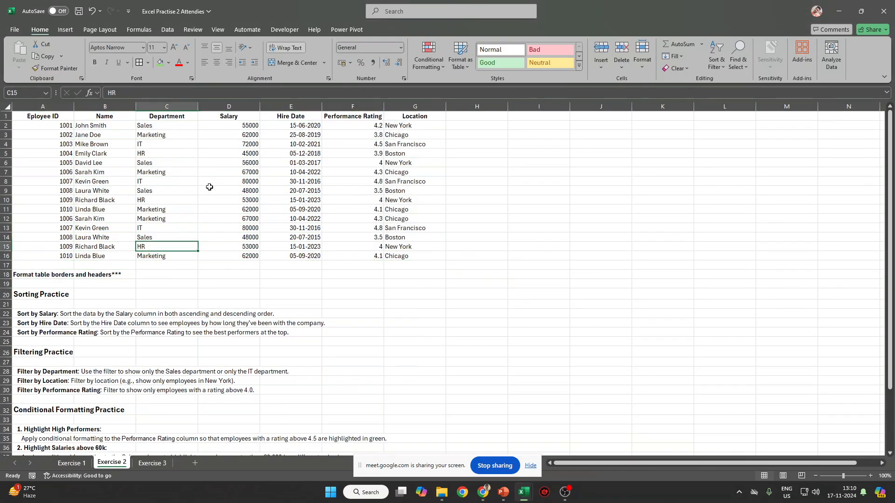
{"action": "left_click_drag", "start_coordinate": [42, 117], "coordinate": [415, 117]}
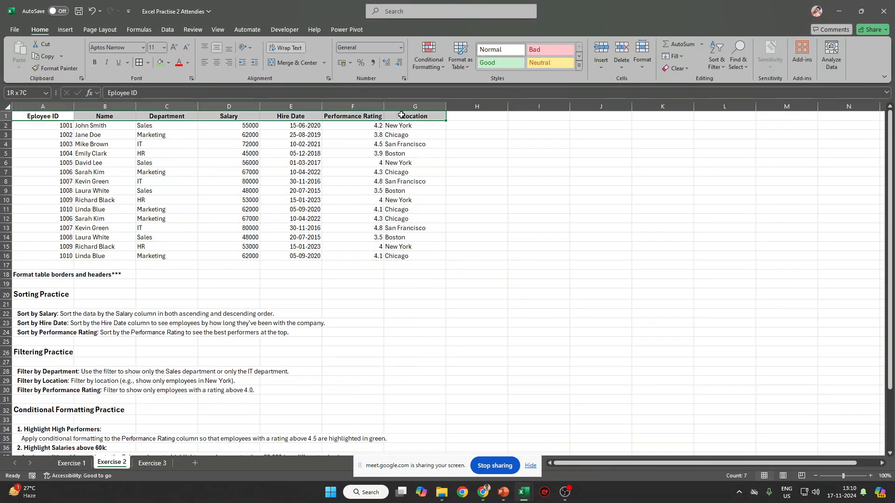
{"action": "left_click", "coordinate": [168, 63]}
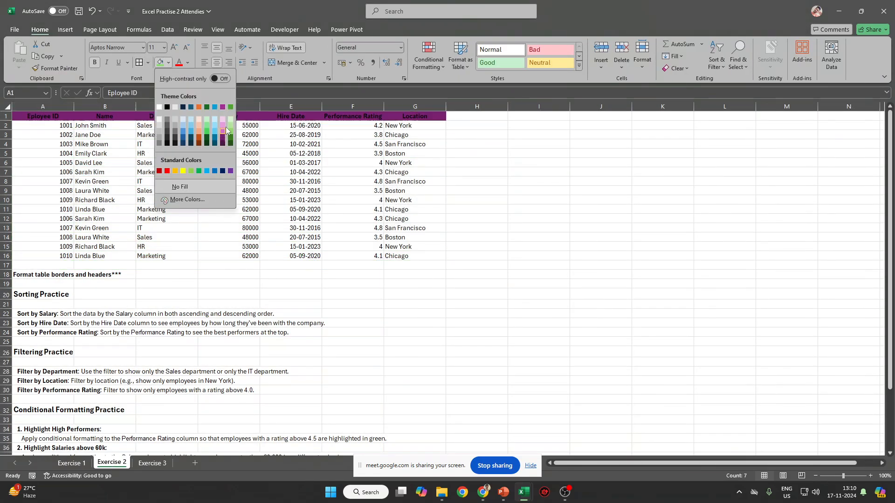
{"action": "left_click", "coordinate": [196, 124]}
Set orange border lines on employee table A1:G16.
{"action": "left_click", "coordinate": [406, 256], "text": "shift"}
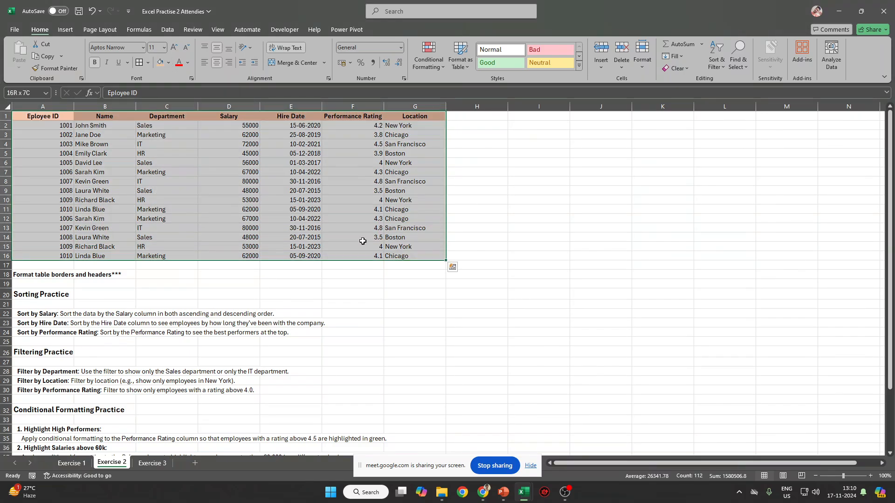
{"action": "left_click", "coordinate": [148, 62]}
{"action": "mouse_move", "coordinate": [186, 314]}
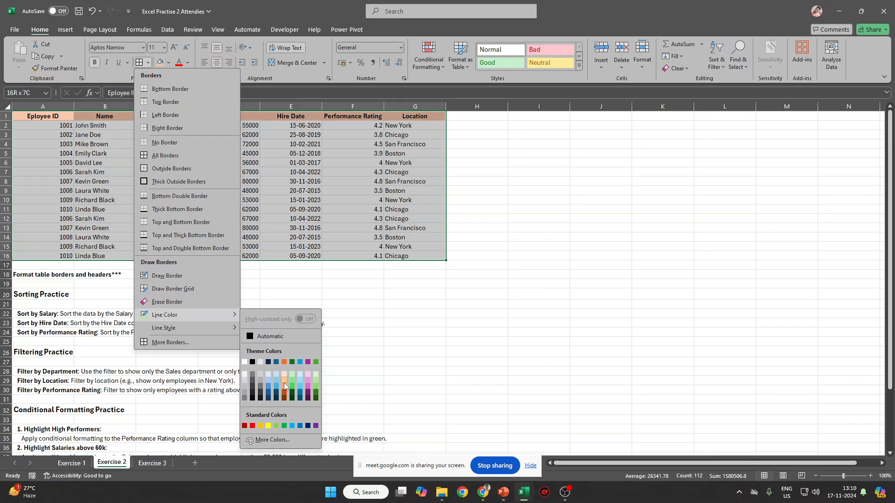
{"action": "left_click", "coordinate": [285, 385]}
{"action": "left_click", "coordinate": [170, 172]}
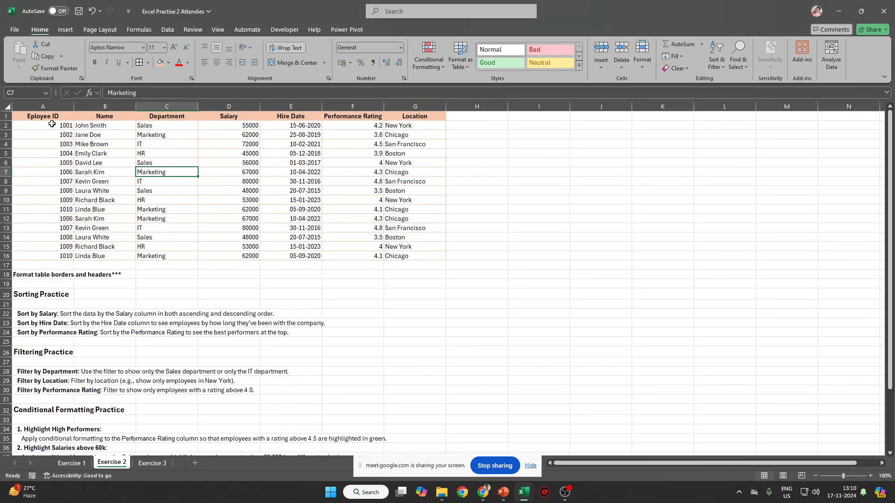
{"action": "left_click_drag", "start_coordinate": [44, 115], "coordinate": [415, 256]}
Hide the gridlines on the Exercise 2 sheet.
{"action": "left_click", "coordinate": [538, 209]}
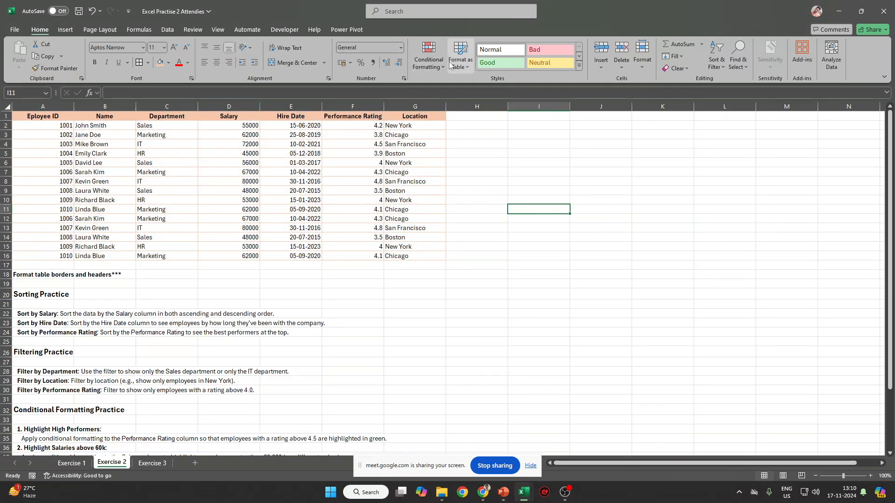
{"action": "left_click", "coordinate": [169, 31]}
{"action": "left_click", "coordinate": [217, 29]}
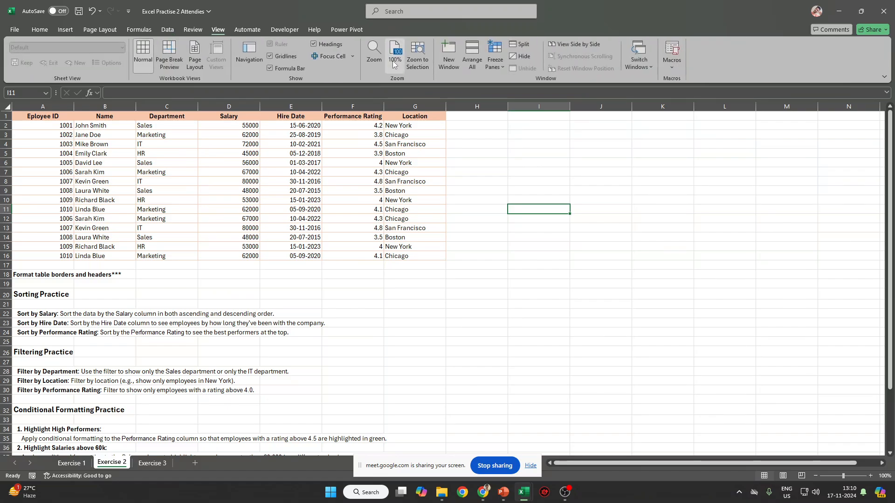
{"action": "left_click", "coordinate": [270, 56]}
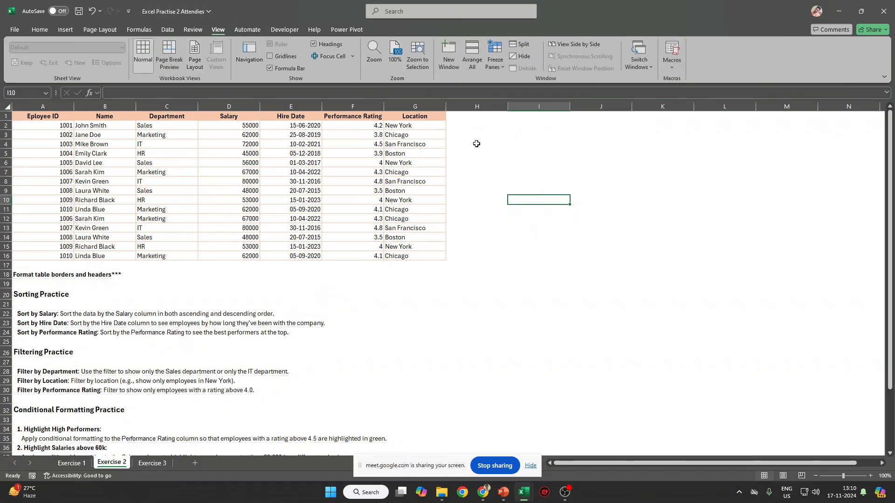
Select the whole employee table A1:G16 with Ctrl+A from cell A1.
{"action": "left_click_drag", "start_coordinate": [475, 144], "coordinate": [749, 360]}
{"action": "left_click", "coordinate": [578, 231]}
{"action": "left_click_drag", "start_coordinate": [495, 137], "coordinate": [813, 371]}
{"action": "left_click", "coordinate": [813, 370]}
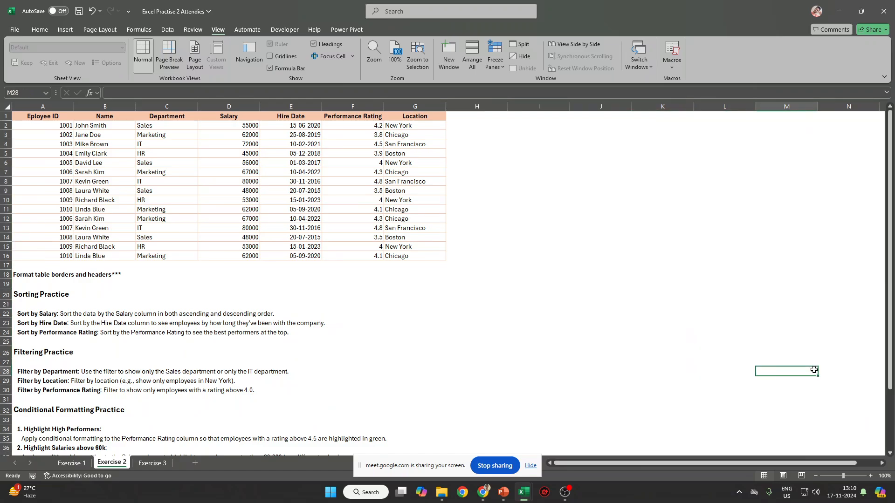
{"action": "left_click", "coordinate": [33, 118]}
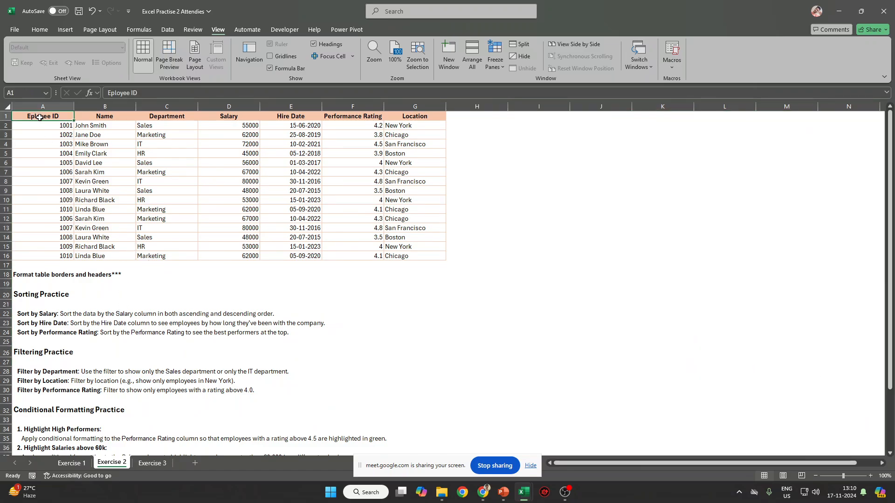
{"action": "key", "text": "ctrl+a"}
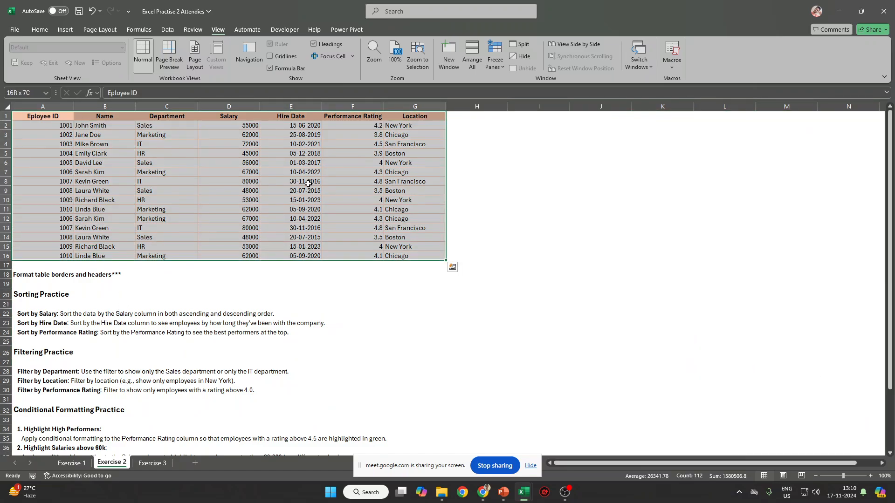
Sort the employee table by Salary, smallest to largest.
{"action": "left_click", "coordinate": [40, 31]}
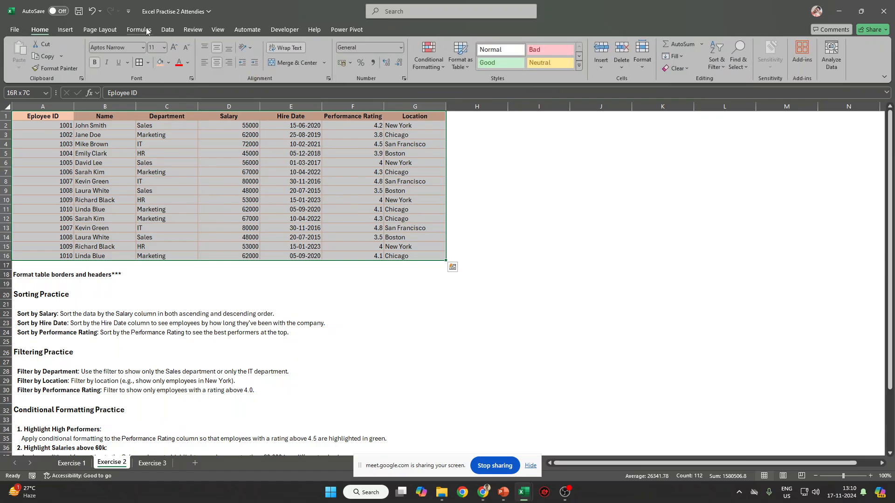
{"action": "left_click", "coordinate": [167, 30]}
{"action": "left_click", "coordinate": [424, 57]}
{"action": "key", "text": "Escape"}
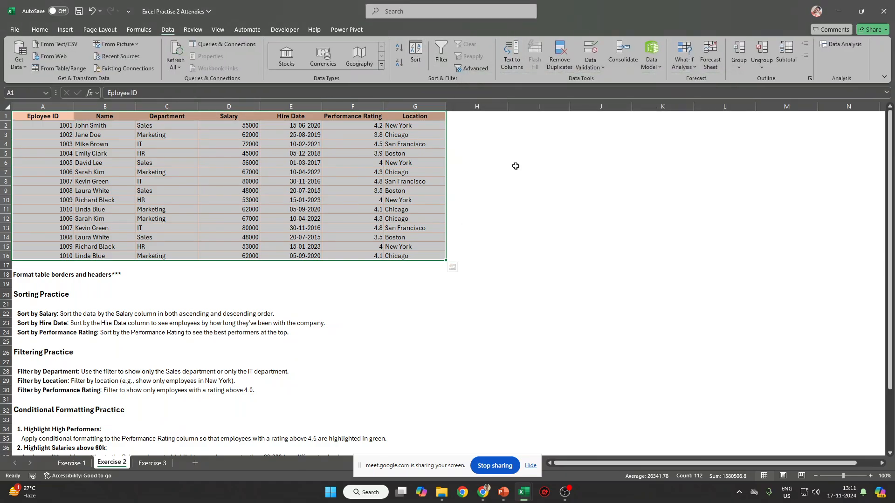
{"action": "key", "text": "alt"}
{"action": "key", "text": "a"}
{"action": "key", "text": "s"}
{"action": "key", "text": "s"}
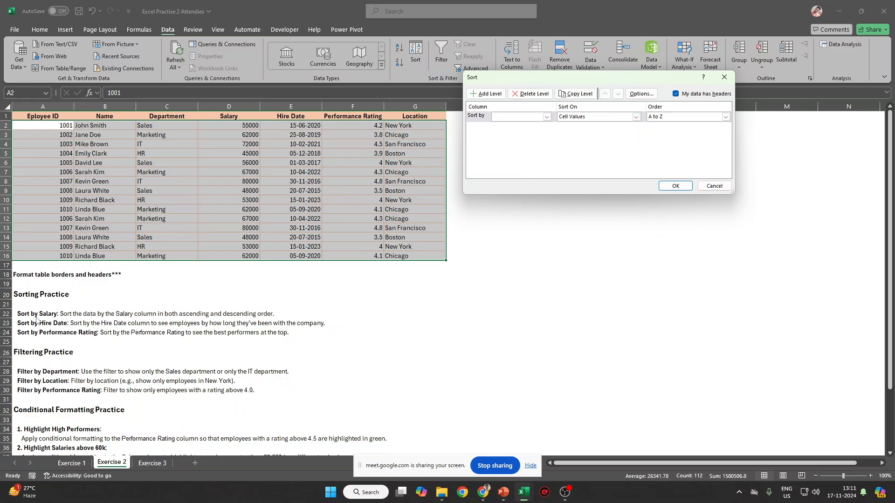
{"action": "left_click", "coordinate": [547, 117]}
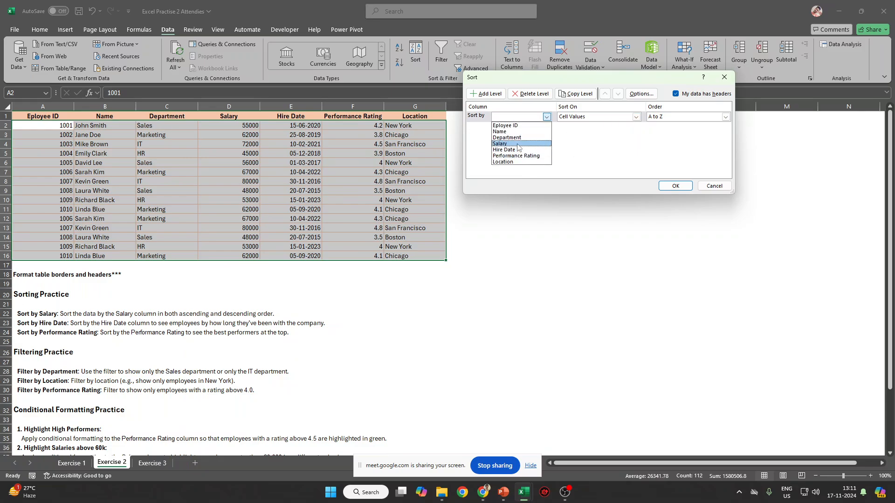
{"action": "left_click", "coordinate": [512, 141]}
{"action": "left_click", "coordinate": [711, 117]}
{"action": "left_click", "coordinate": [685, 124]}
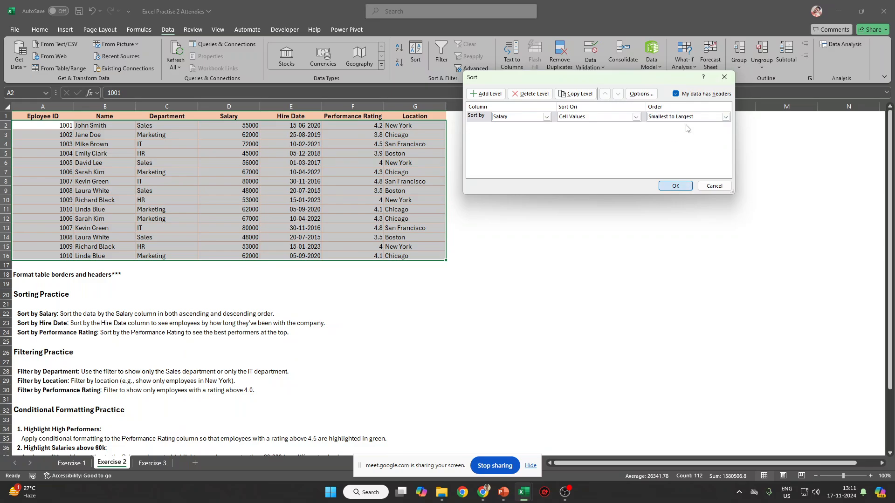
{"action": "key", "text": "Return"}
Re-sort the table by Salary, largest to smallest.
{"action": "key", "text": "alt+a"}
{"action": "key", "text": "s"}
{"action": "key", "text": "s"}
{"action": "left_click", "coordinate": [681, 117]}
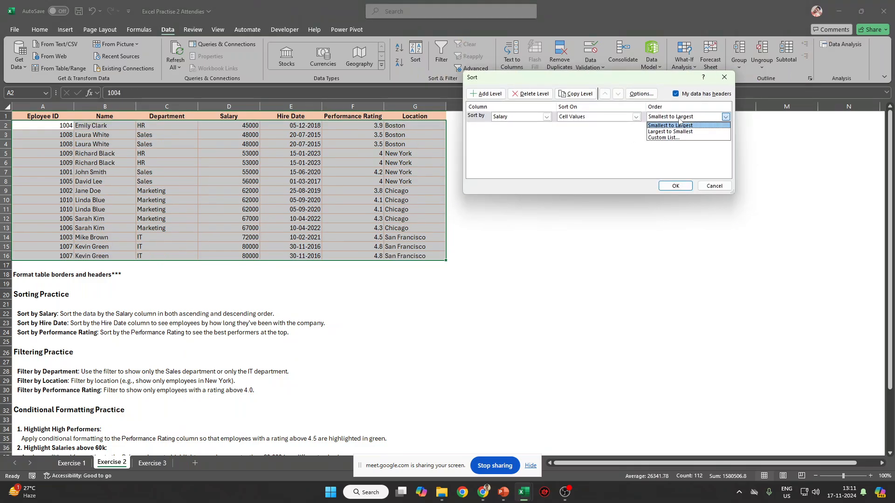
{"action": "left_click", "coordinate": [682, 132]}
{"action": "key", "text": "Return"}
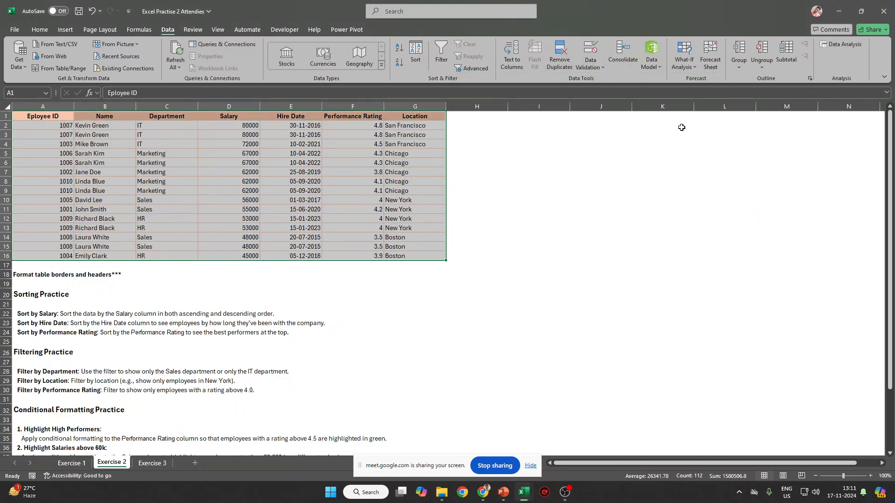
Reopen Sort and delete the Salary sort level.
{"action": "key", "text": "alt+a"}
{"action": "key", "text": "s"}
{"action": "key", "text": "s"}
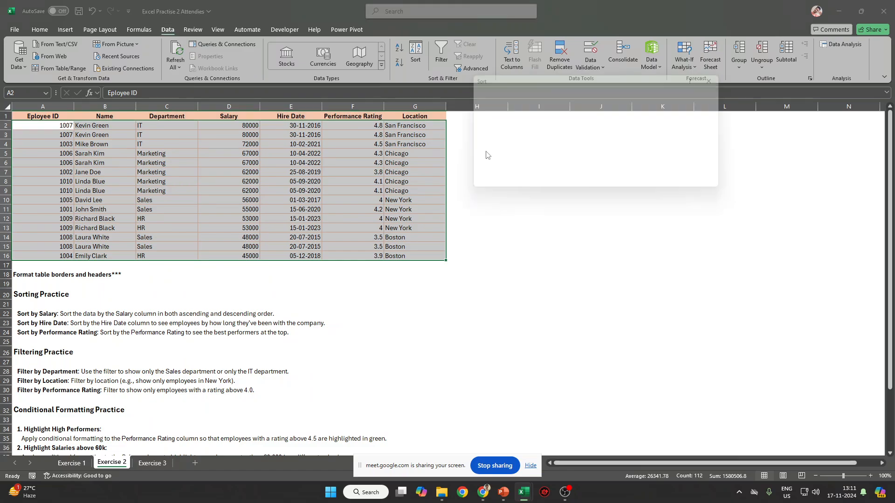
{"action": "left_click", "coordinate": [479, 117]}
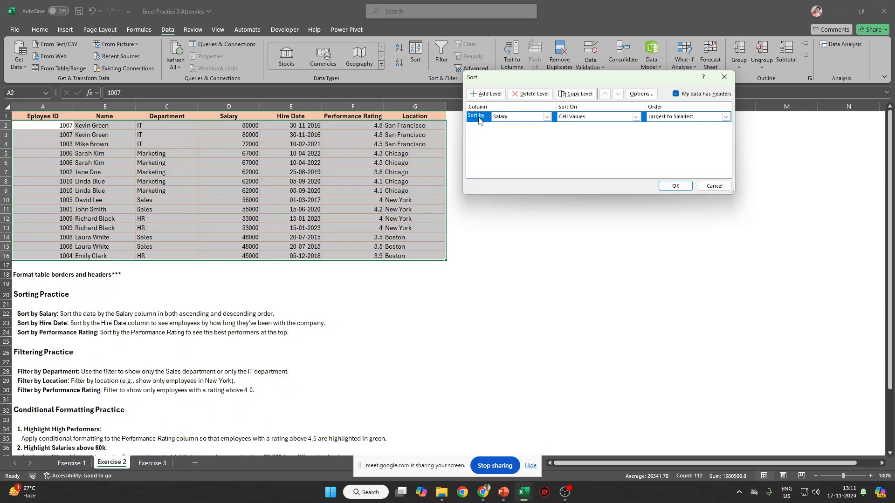
{"action": "left_click", "coordinate": [539, 98]}
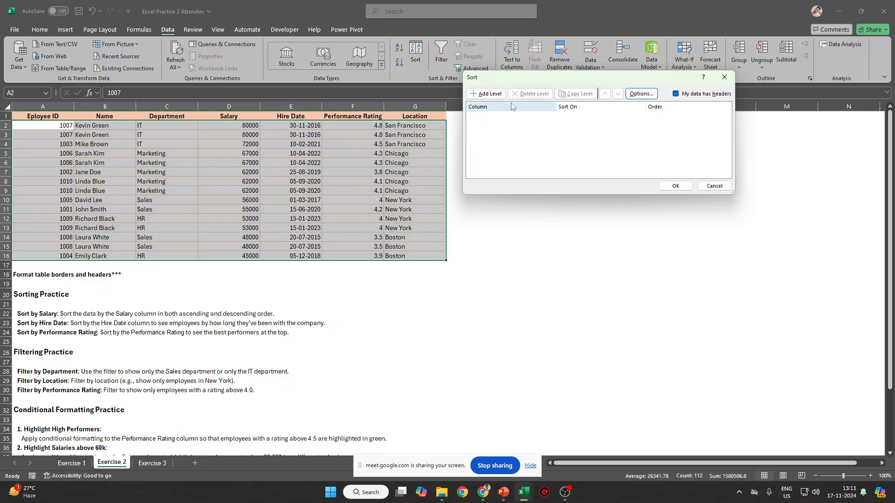
Add a Hire Date sort level and apply it, oldest first.
{"action": "left_click", "coordinate": [487, 93]}
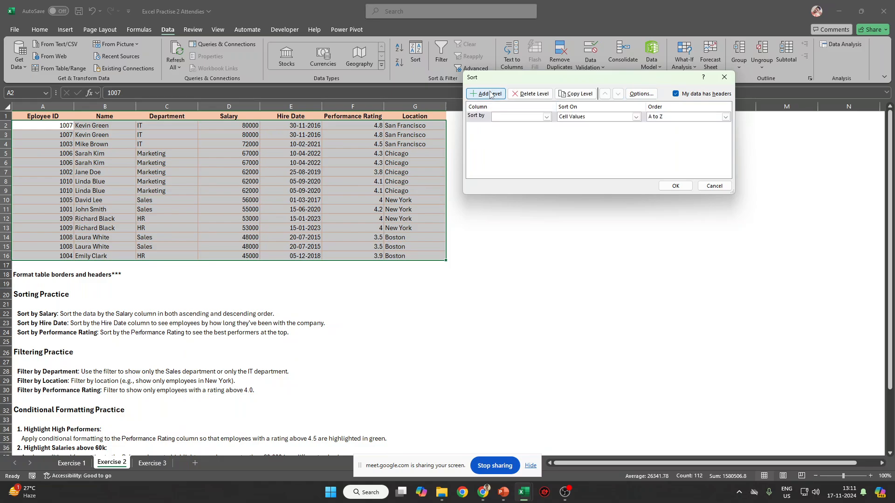
{"action": "left_click", "coordinate": [546, 117]}
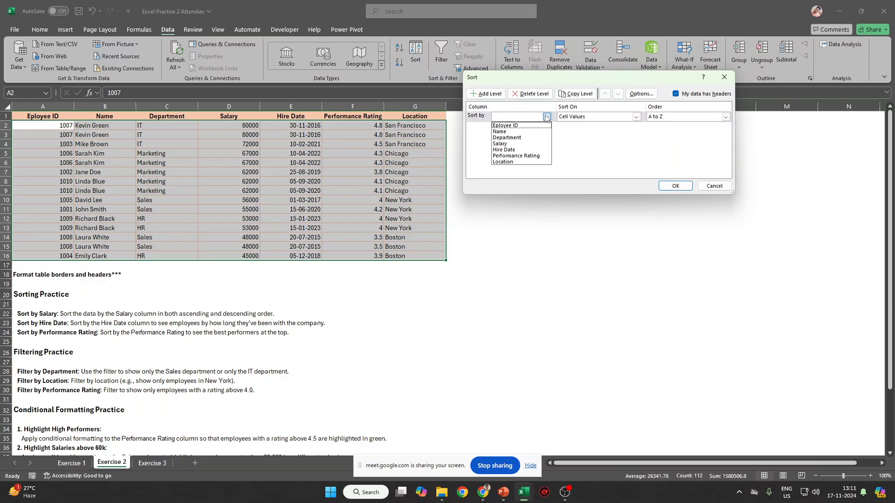
{"action": "left_click", "coordinate": [522, 151]}
{"action": "key", "text": "Return"}
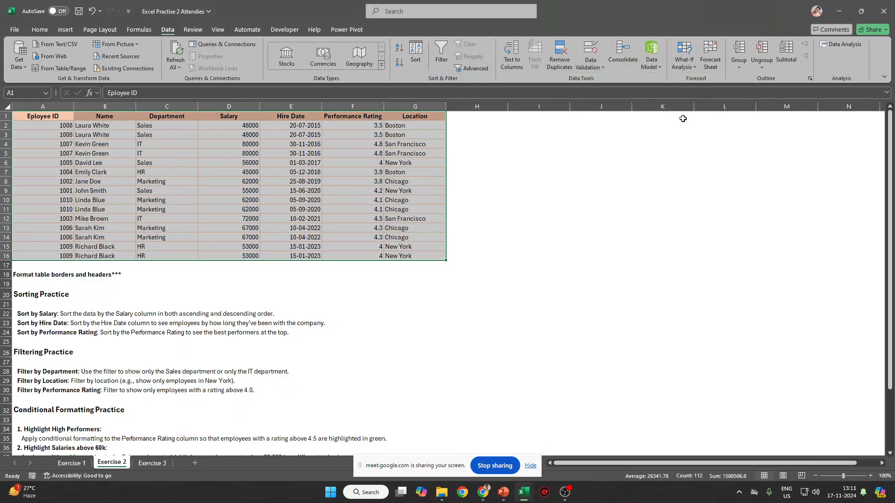
Reselect the table A1:G16 and reopen the Sort dialog with Alt+A, S.
{"action": "left_click_drag", "start_coordinate": [309, 126], "coordinate": [304, 256]}
{"action": "left_click", "coordinate": [307, 124]}
{"action": "left_click_drag", "start_coordinate": [307, 124], "coordinate": [304, 255]}
{"action": "left_click", "coordinate": [342, 214]}
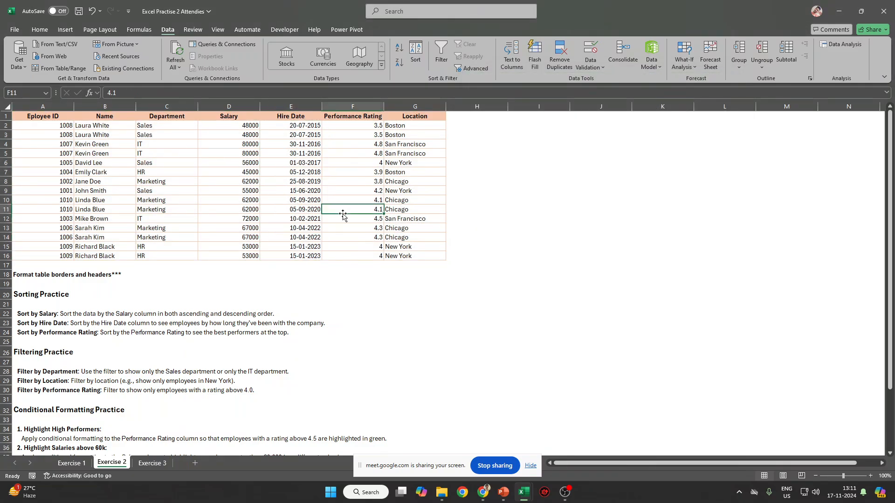
{"action": "left_click_drag", "start_coordinate": [41, 113], "coordinate": [413, 259]}
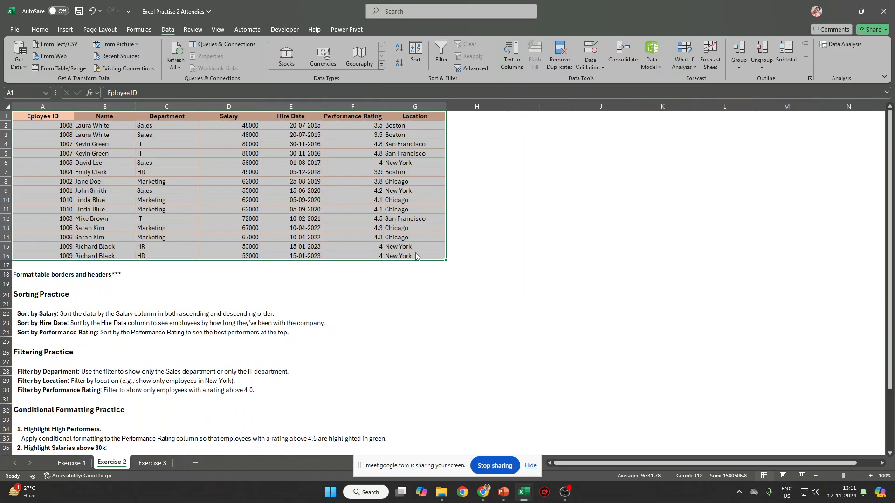
{"action": "key", "text": "alt+a"}
{"action": "key", "text": "s"}
{"action": "key", "text": "s"}
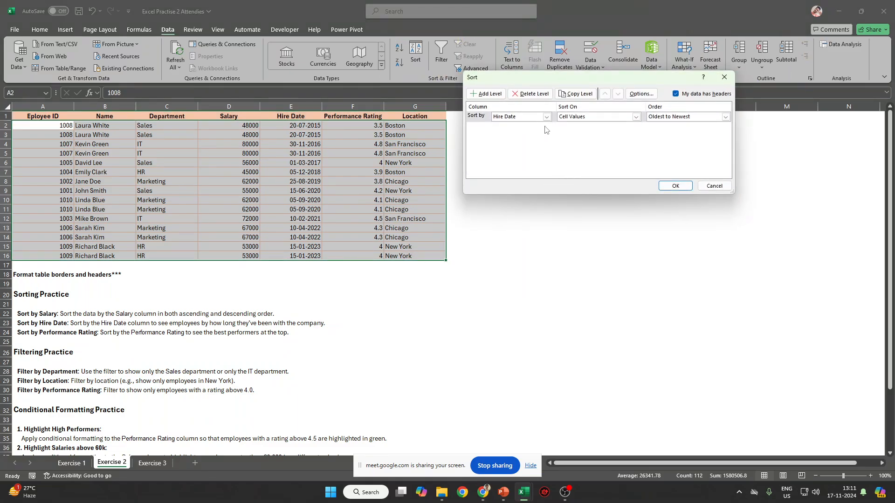
Add a Then by level sorting Performance Rating largest to smallest.
{"action": "left_click", "coordinate": [522, 117]}
{"action": "left_click", "coordinate": [484, 95]}
{"action": "left_click", "coordinate": [484, 94]}
{"action": "left_click", "coordinate": [522, 128]}
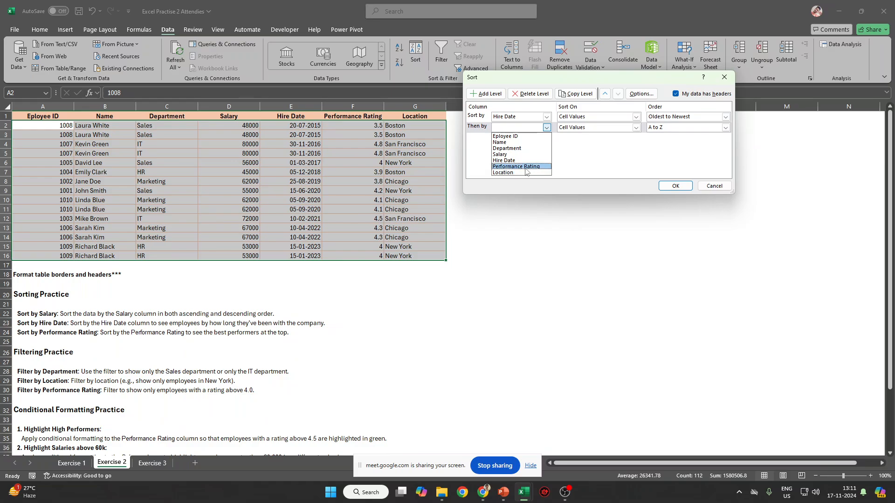
{"action": "left_click", "coordinate": [516, 167]}
{"action": "left_click", "coordinate": [681, 128]}
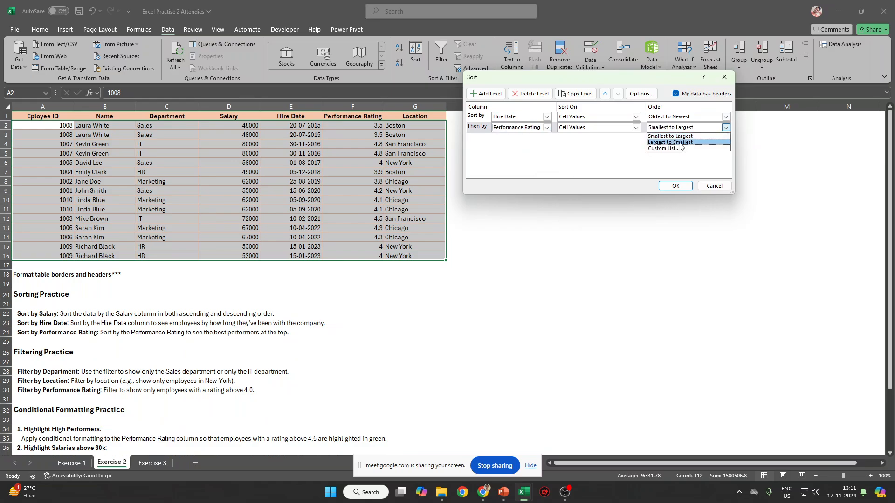
{"action": "left_click", "coordinate": [680, 143]}
{"action": "left_click", "coordinate": [516, 127]}
{"action": "left_click", "coordinate": [469, 121]}
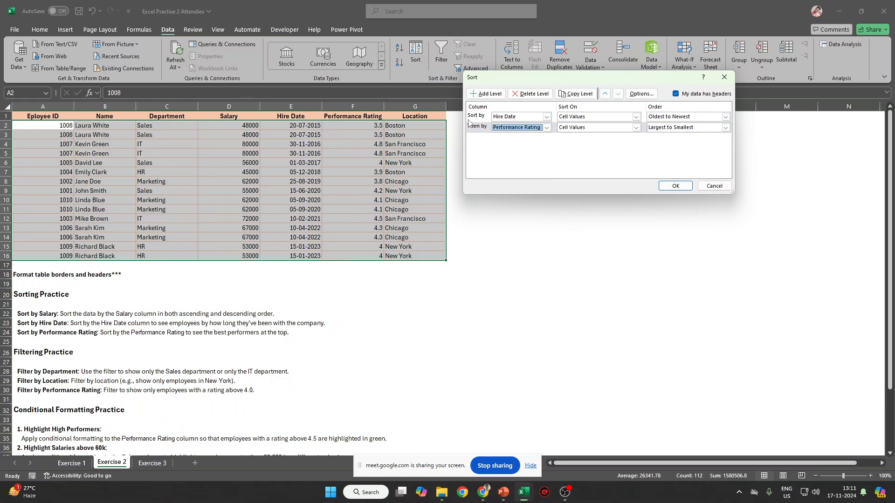
Delete the Hire Date level and add empty levels, which triggers a missing-column error.
{"action": "left_click", "coordinate": [472, 119]}
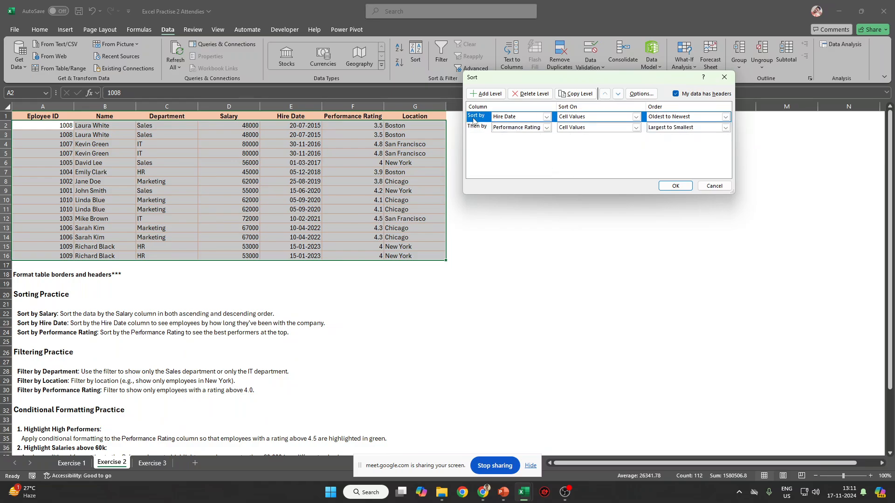
{"action": "left_click", "coordinate": [528, 94]}
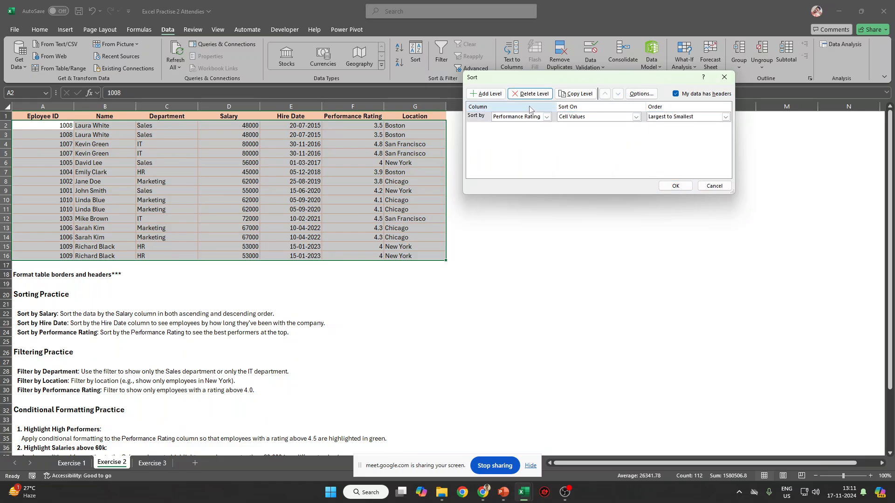
{"action": "left_click", "coordinate": [474, 121]}
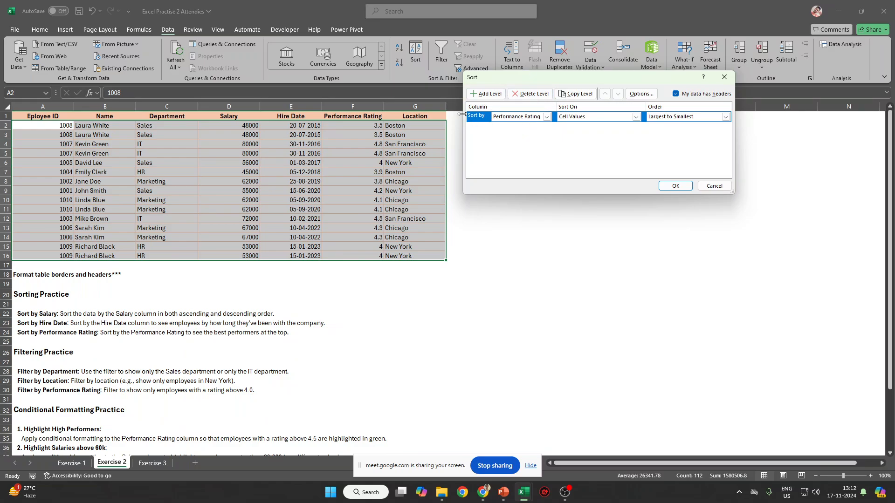
{"action": "left_click", "coordinate": [486, 93]}
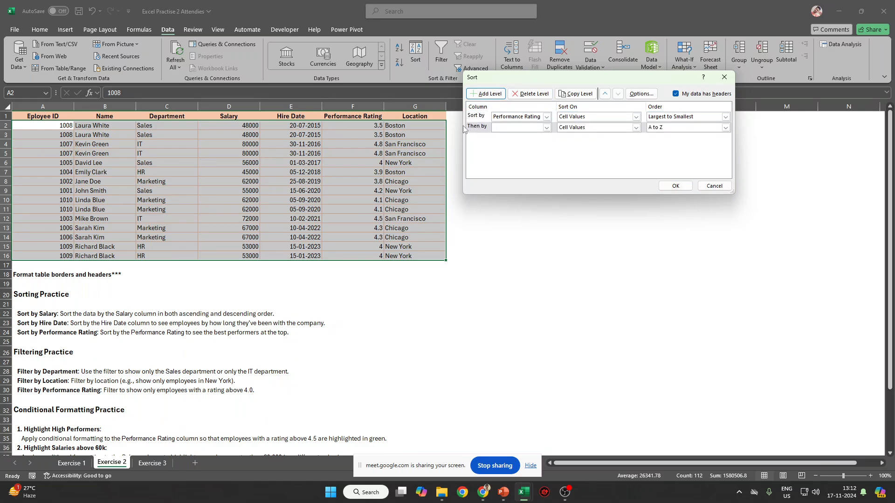
{"action": "key", "text": "space"}
{"action": "key", "text": "space"}
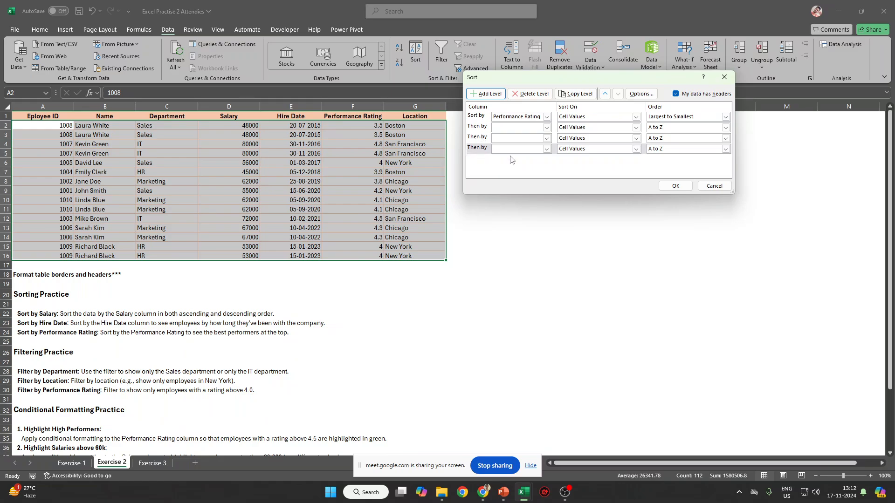
{"action": "left_click", "coordinate": [674, 185]}
{"action": "key", "text": "Return"}
Remove the three empty levels and apply the Performance Rating sort, highest first.
{"action": "left_click", "coordinate": [478, 148]}
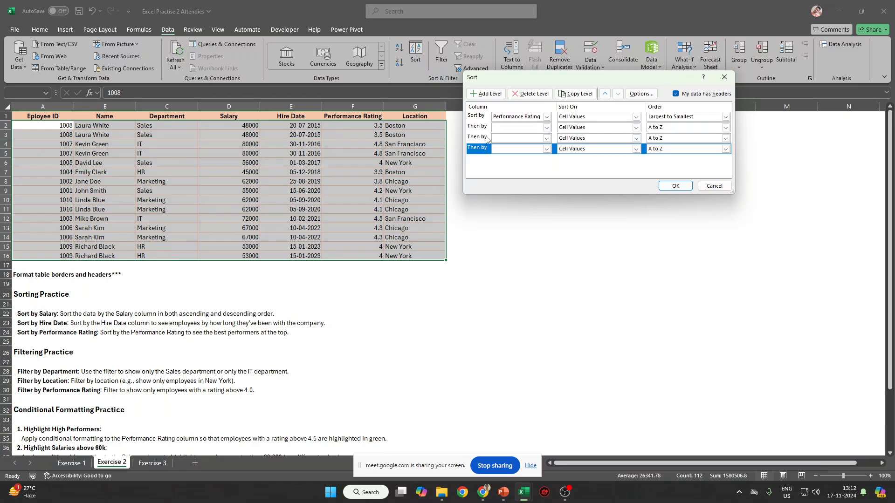
{"action": "left_click", "coordinate": [530, 94]}
{"action": "left_click", "coordinate": [483, 137]}
{"action": "left_click", "coordinate": [530, 96]}
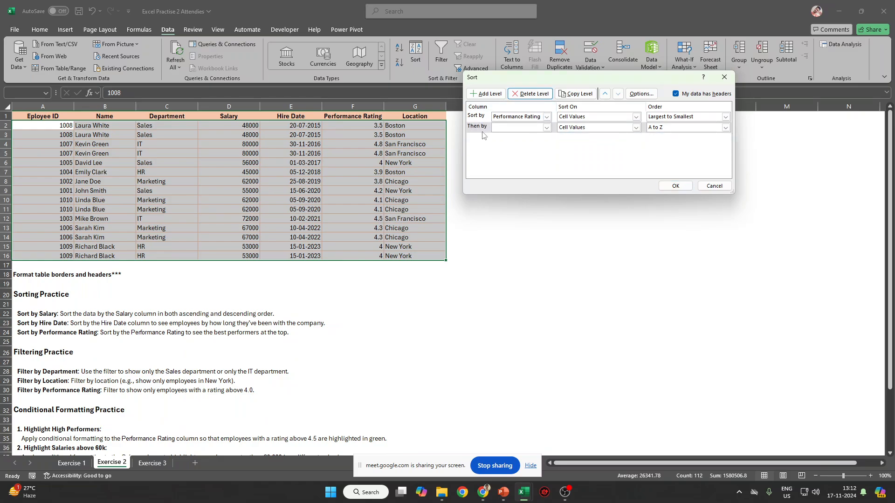
{"action": "left_click", "coordinate": [482, 130]}
{"action": "left_click", "coordinate": [539, 97]}
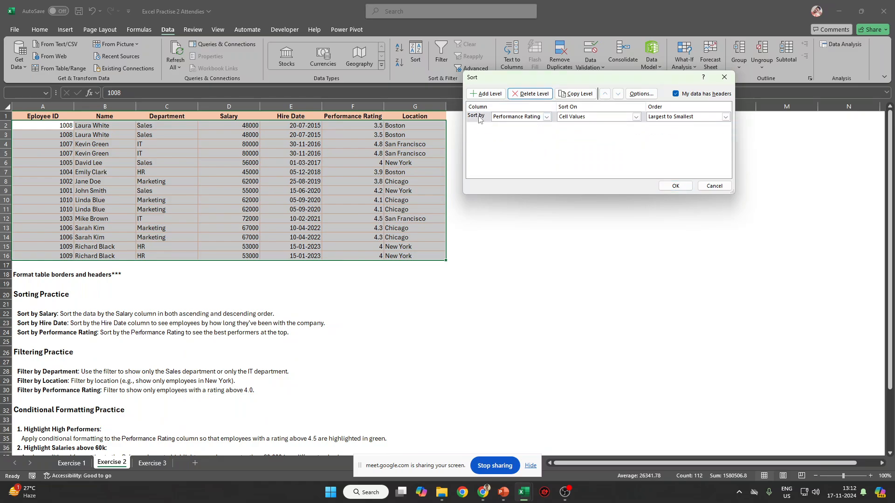
{"action": "left_click", "coordinate": [675, 186]}
{"action": "left_click_drag", "start_coordinate": [371, 126], "coordinate": [50, 135]}
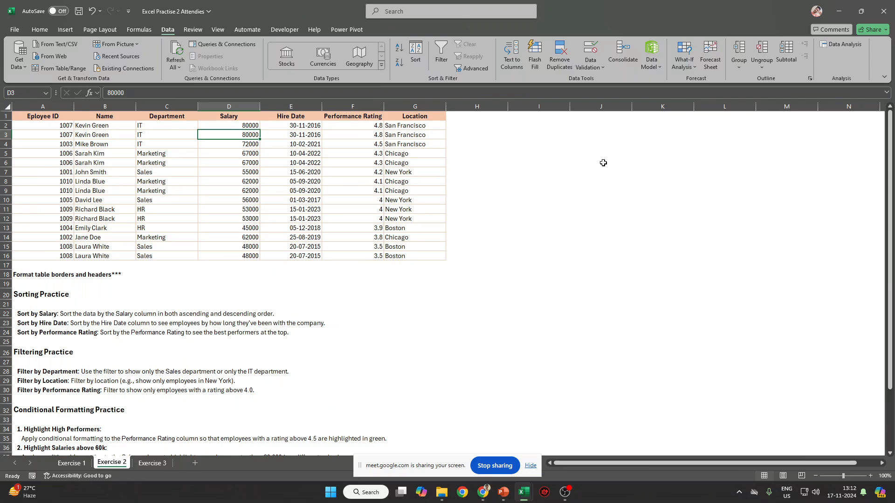
Change the salary in D3 to 90000.
{"action": "type", "text": "90000"}
{"action": "key", "text": "Return"}
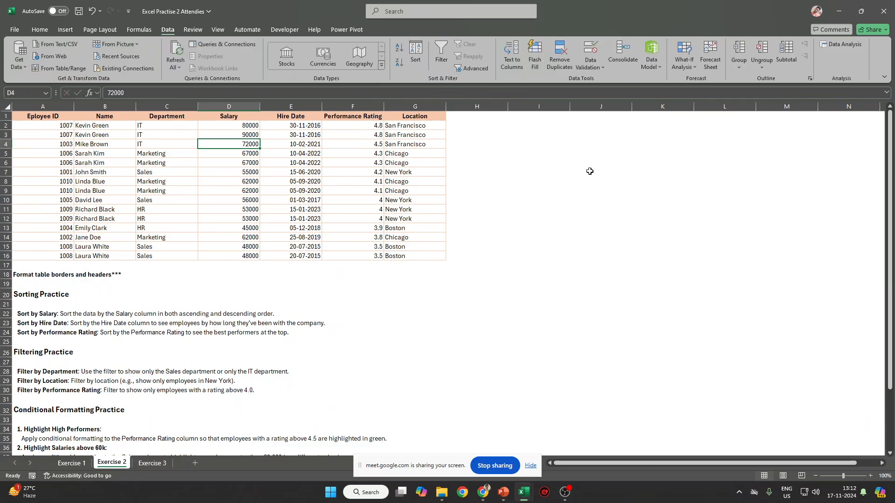
{"action": "left_click", "coordinate": [376, 144]}
{"action": "left_click_drag", "start_coordinate": [376, 156], "coordinate": [270, 166]}
{"action": "left_click", "coordinate": [255, 166]}
Enter 50000 in D6, correcting the mistyped 5000, then select A1:G16.
{"action": "type", "text": "5000"}
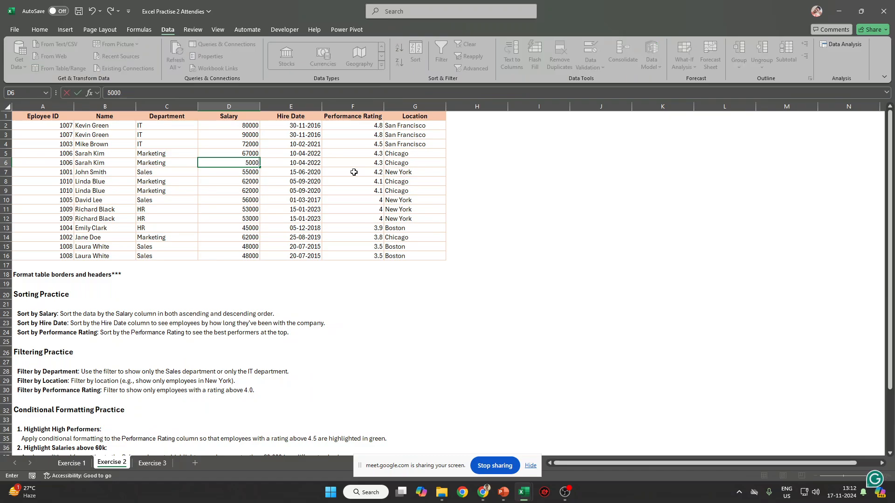
{"action": "key", "text": "Return"}
{"action": "key", "text": "Up"}
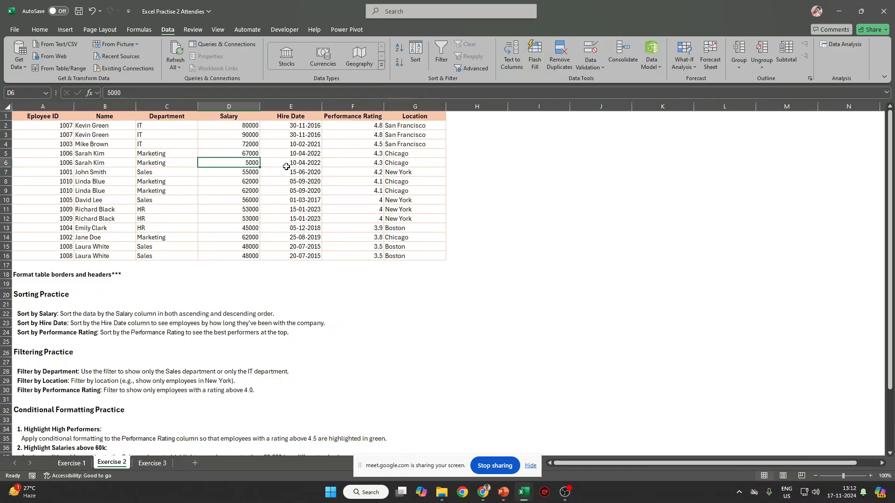
{"action": "type", "text": "50000"}
{"action": "key", "text": "Return"}
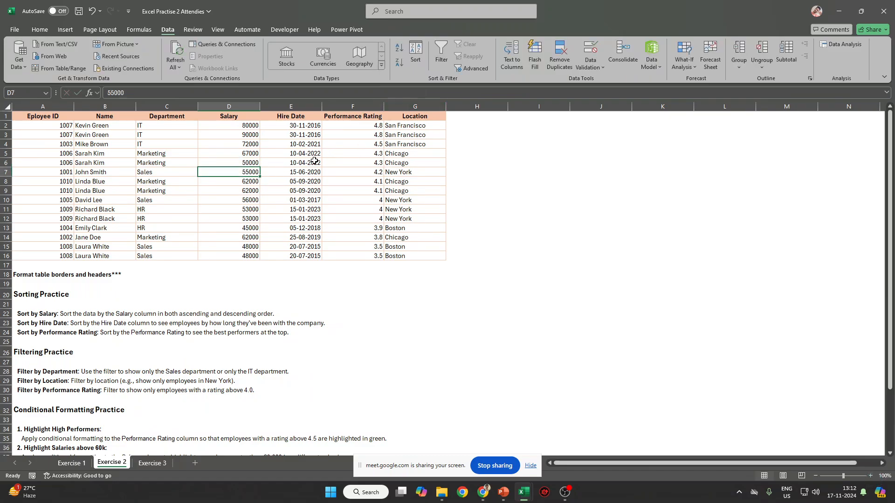
{"action": "left_click_drag", "start_coordinate": [43, 116], "coordinate": [415, 255]}
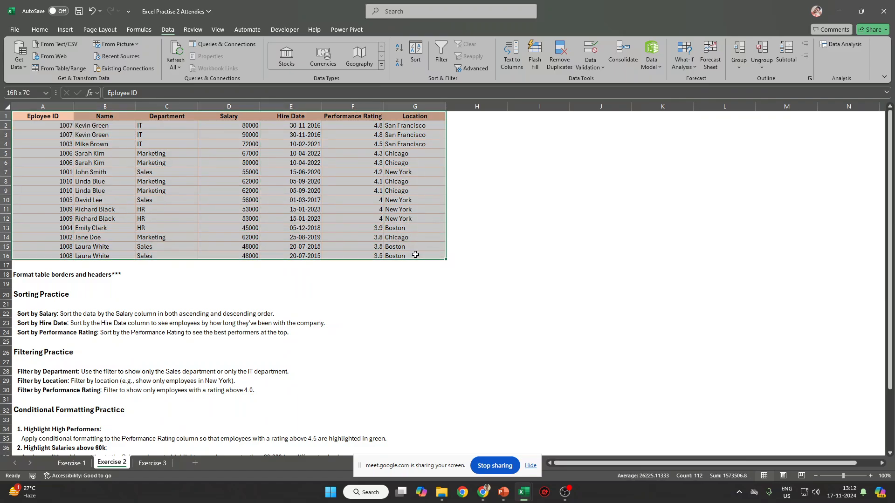
Add a Then by Salary level, largest to smallest, below Performance Rating.
{"action": "left_click", "coordinate": [416, 54]}
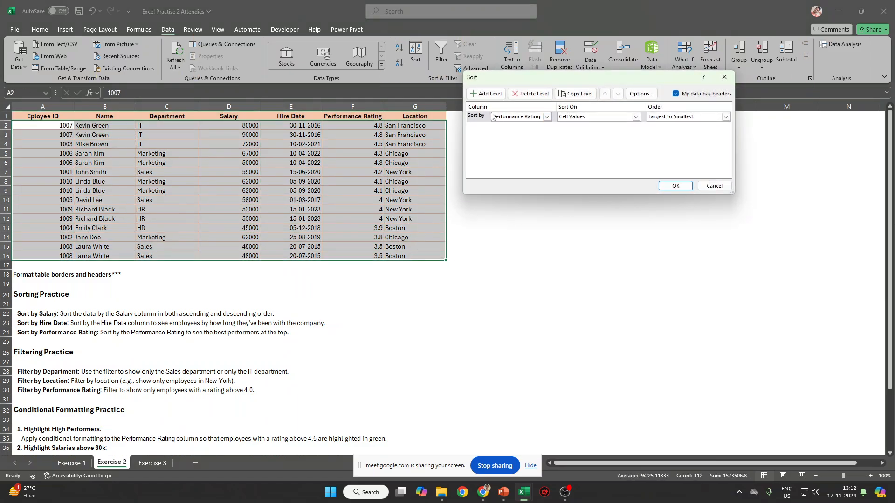
{"action": "left_click", "coordinate": [475, 117]}
{"action": "left_click", "coordinate": [489, 94]}
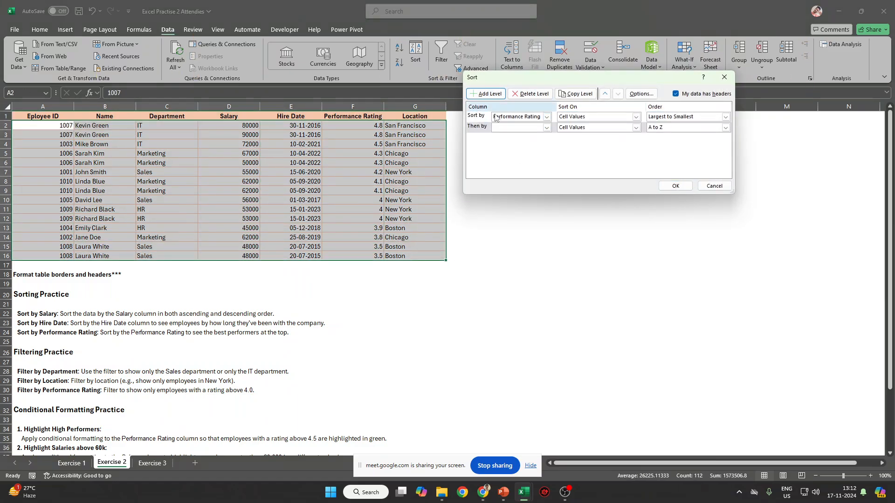
{"action": "left_click", "coordinate": [546, 128]}
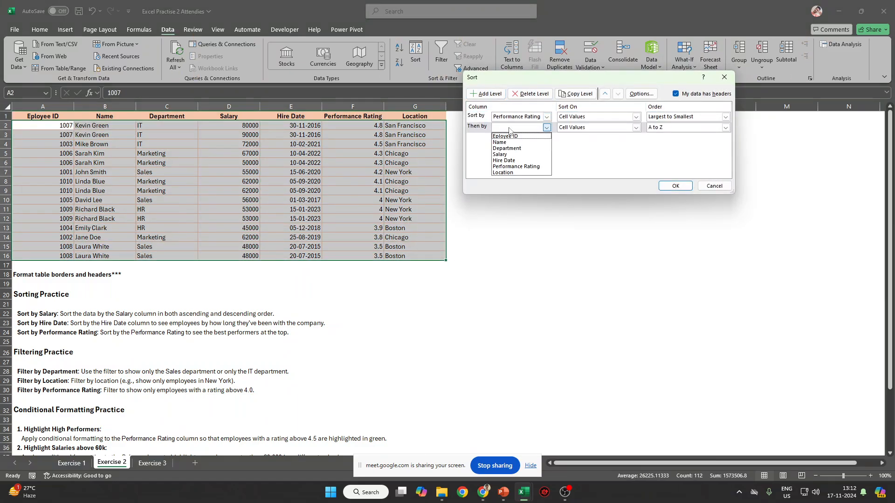
{"action": "left_click", "coordinate": [522, 155]}
{"action": "left_click", "coordinate": [725, 127]}
{"action": "left_click", "coordinate": [679, 142]}
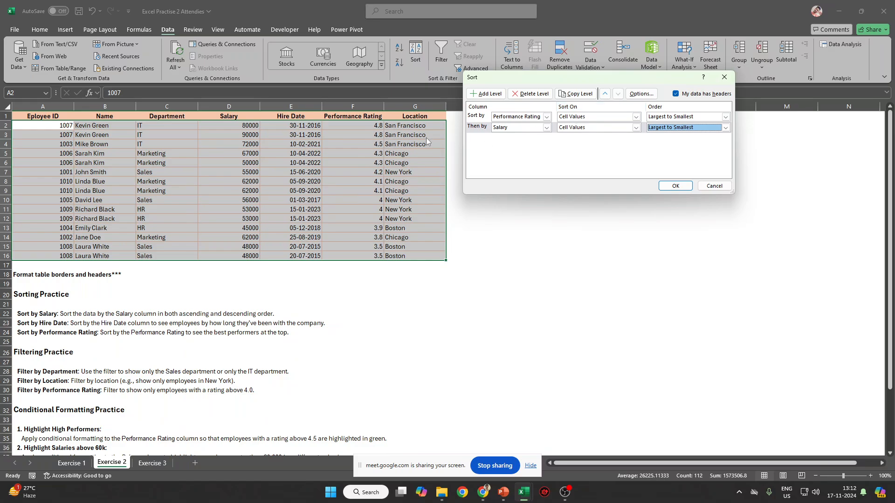
{"action": "left_click", "coordinate": [674, 186]}
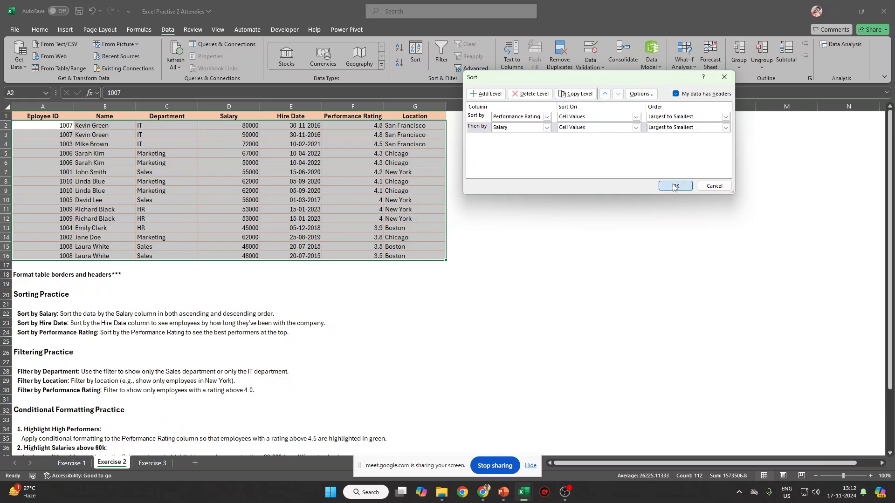
Check tied ratings (4.8, 4.3, 4.1) list the higher salary first, e.g. 90000 over 80000.
{"action": "left_click_drag", "start_coordinate": [371, 127], "coordinate": [62, 132]}
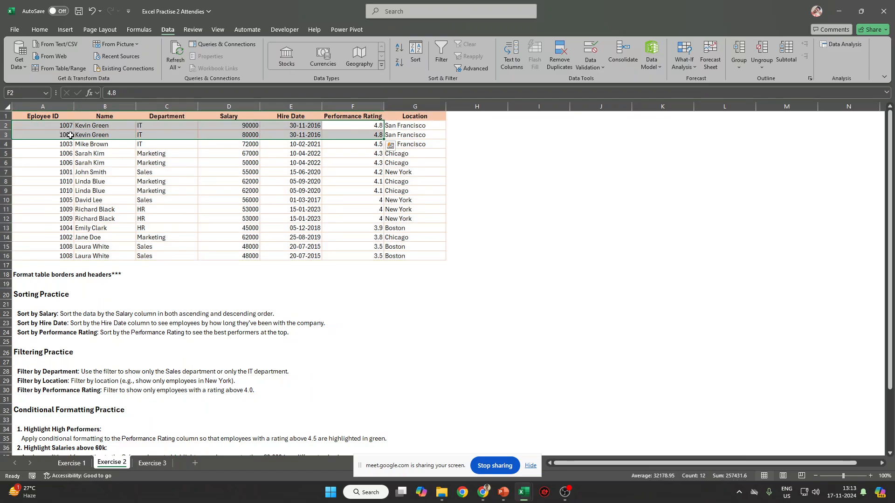
{"action": "left_click_drag", "start_coordinate": [254, 125], "coordinate": [254, 135]}
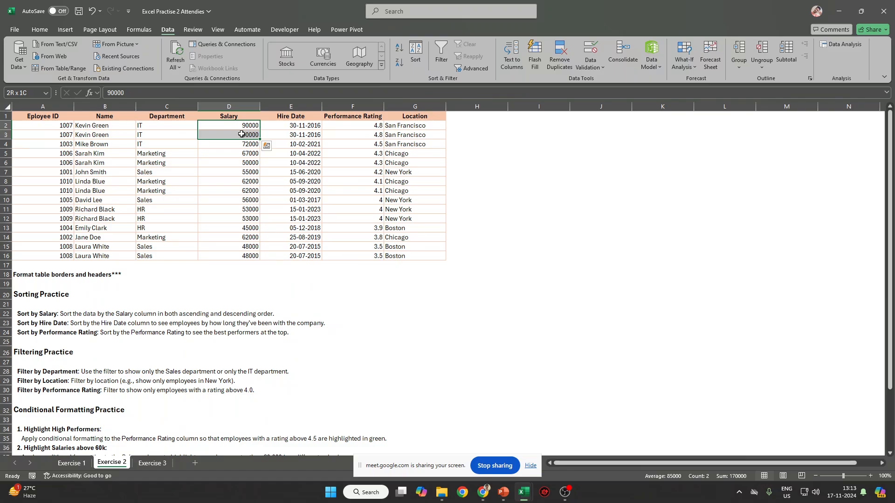
{"action": "left_click_drag", "start_coordinate": [403, 153], "coordinate": [27, 163]}
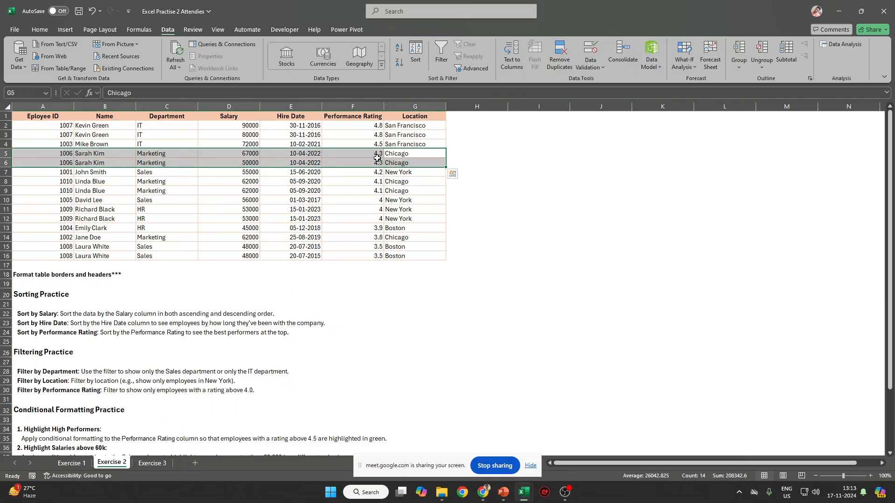
{"action": "mouse_move", "coordinate": [258, 154]}
{"action": "left_mouse_down"}
{"action": "mouse_move", "coordinate": [252, 163]}
{"action": "mouse_move", "coordinate": [260, 163]}
{"action": "left_mouse_up"}
{"action": "left_click_drag", "start_coordinate": [416, 181], "coordinate": [191, 196]}
{"action": "left_click_drag", "start_coordinate": [410, 200], "coordinate": [250, 229]}
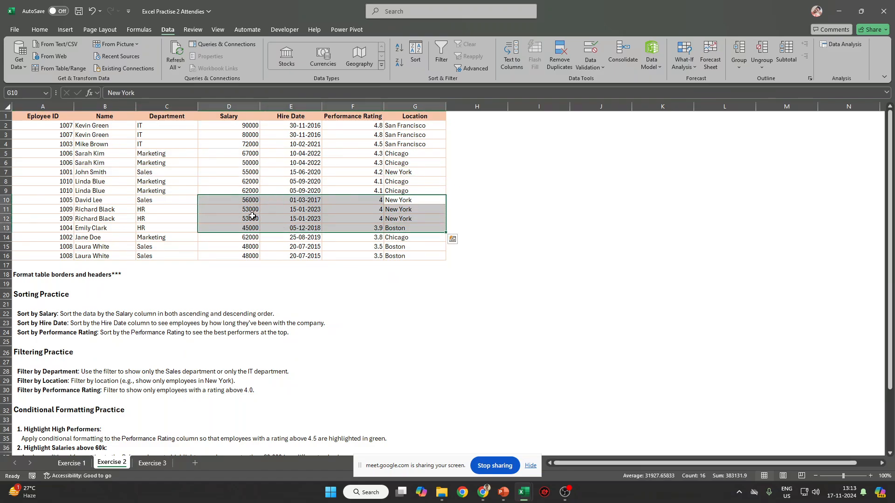
{"action": "left_click_drag", "start_coordinate": [419, 201], "coordinate": [52, 221]}
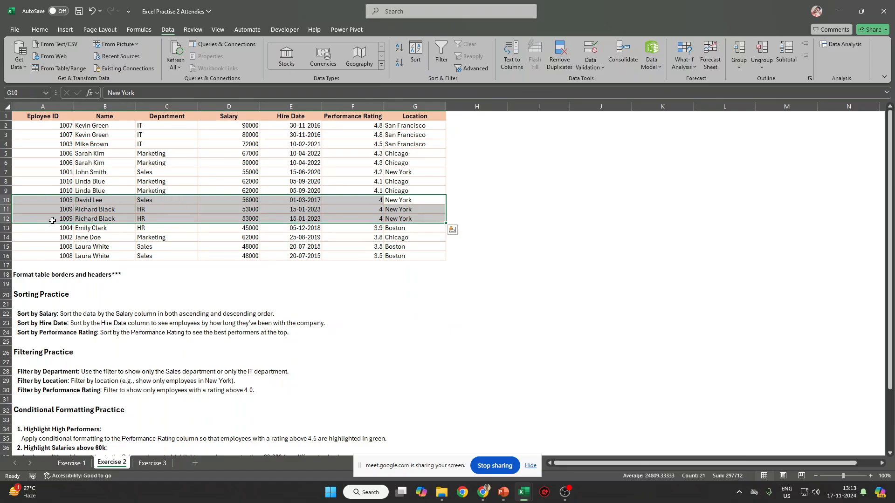
{"action": "left_click", "coordinate": [246, 201]}
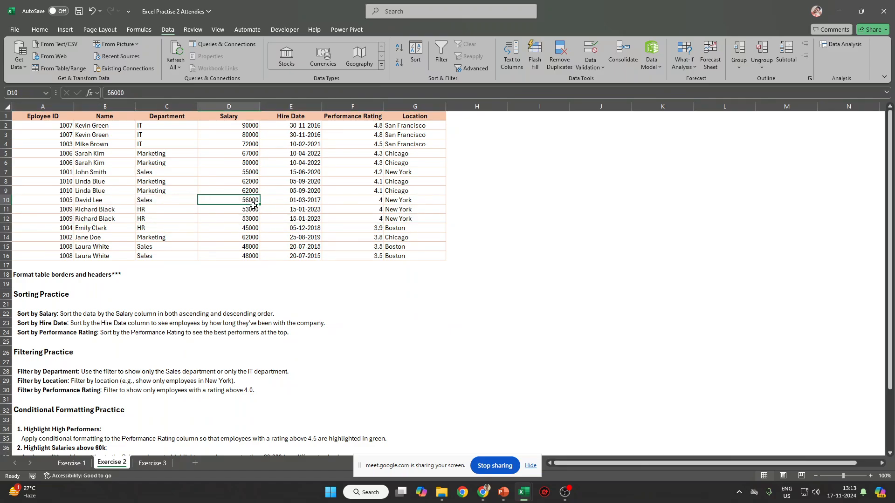
{"action": "left_click_drag", "start_coordinate": [250, 209], "coordinate": [249, 219]}
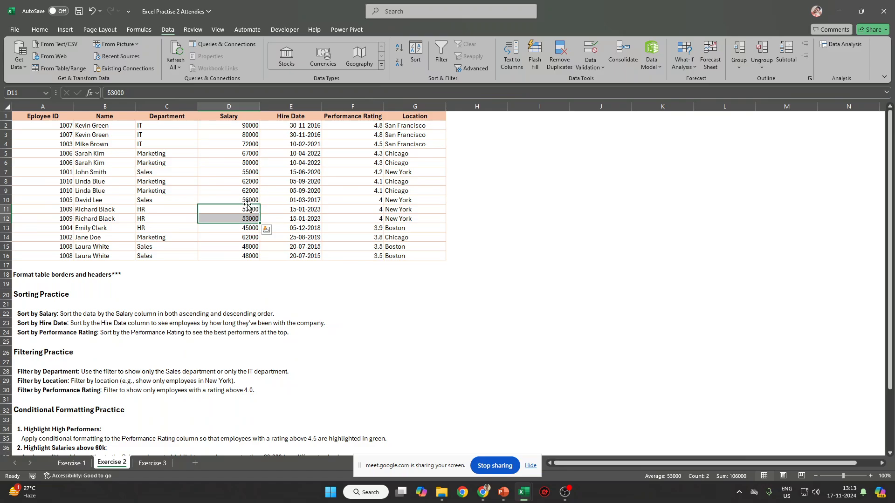
{"action": "left_click", "coordinate": [247, 201]}
{"action": "left_click", "coordinate": [5, 200]}
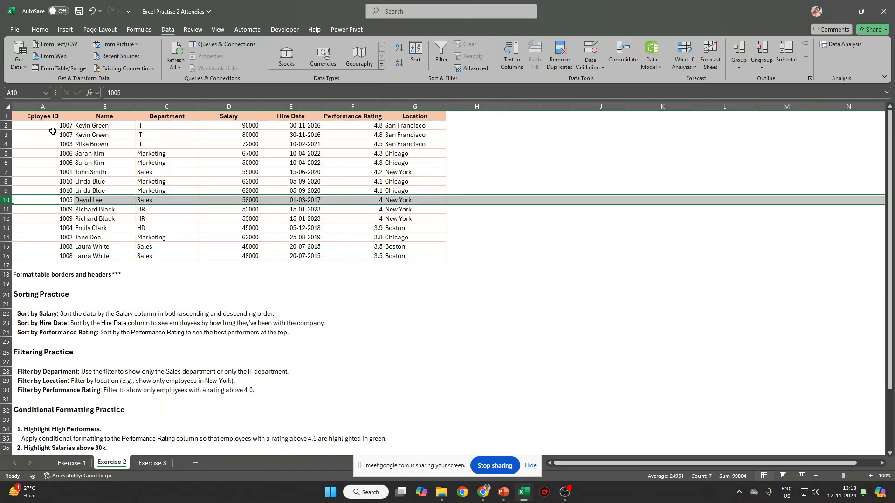
{"action": "left_click_drag", "start_coordinate": [45, 119], "coordinate": [412, 251]}
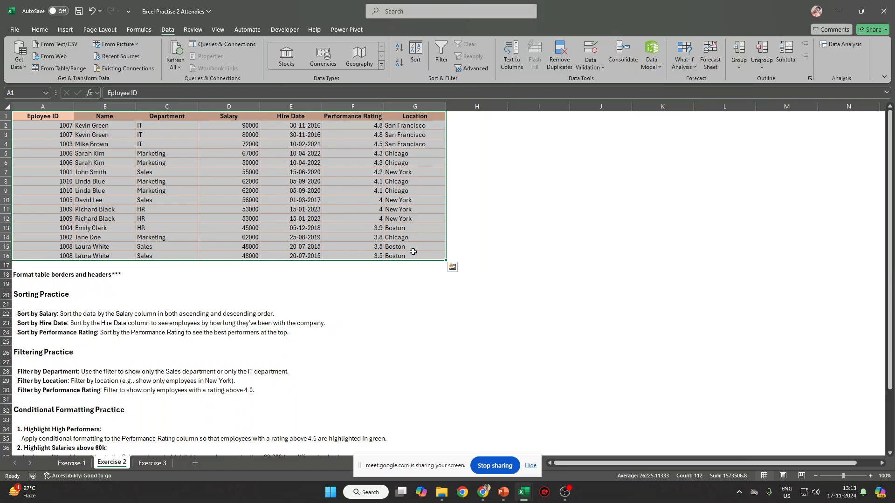
Move the Salary level above Performance Rating, both largest to smallest, and apply.
{"action": "key", "text": "alt+a"}
{"action": "key", "text": "s"}
{"action": "key", "text": "s"}
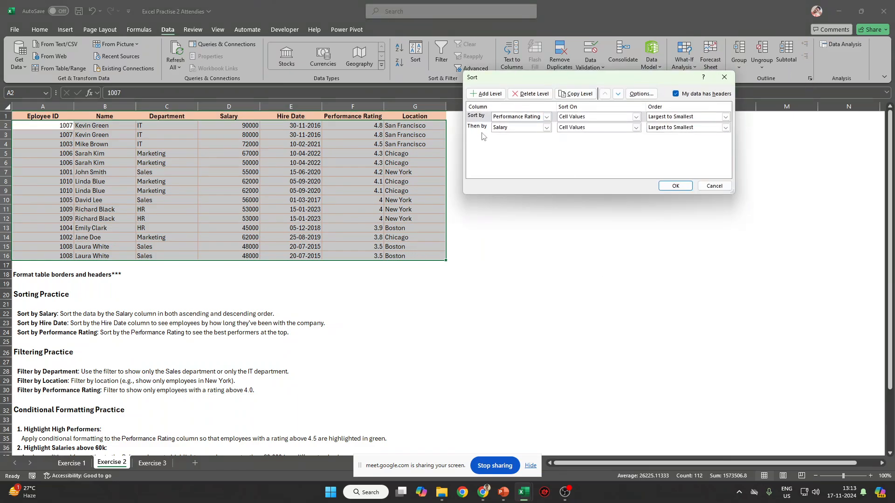
{"action": "left_click", "coordinate": [480, 131]}
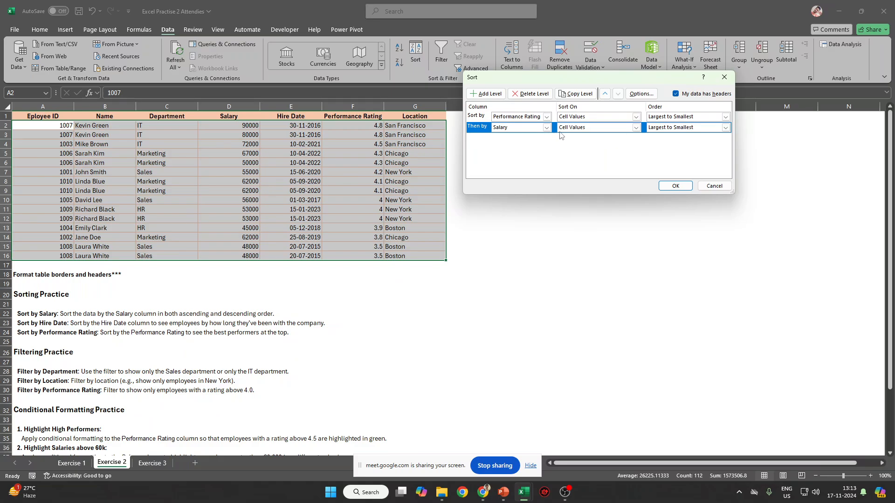
{"action": "left_click", "coordinate": [607, 96]}
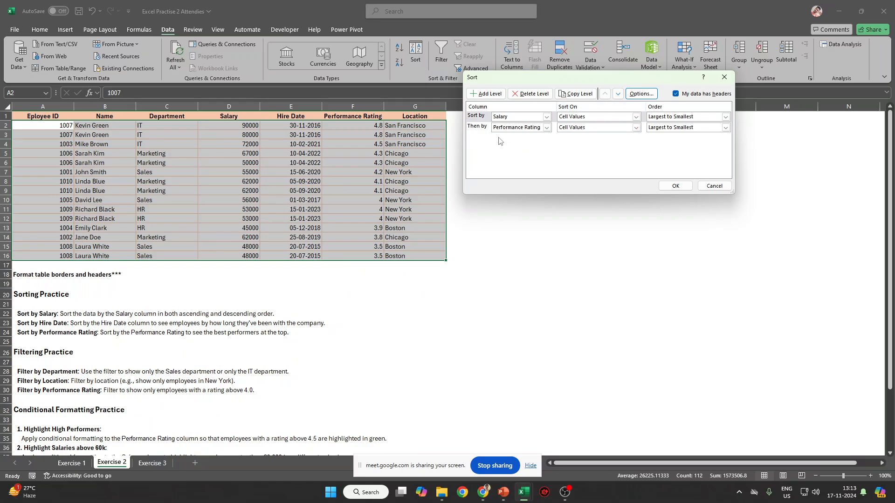
{"action": "left_click", "coordinate": [472, 119]}
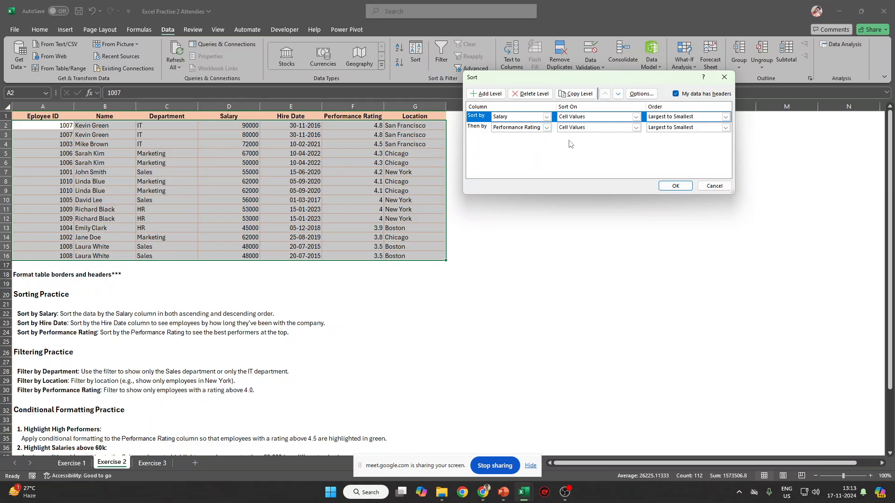
{"action": "left_click", "coordinate": [716, 130]}
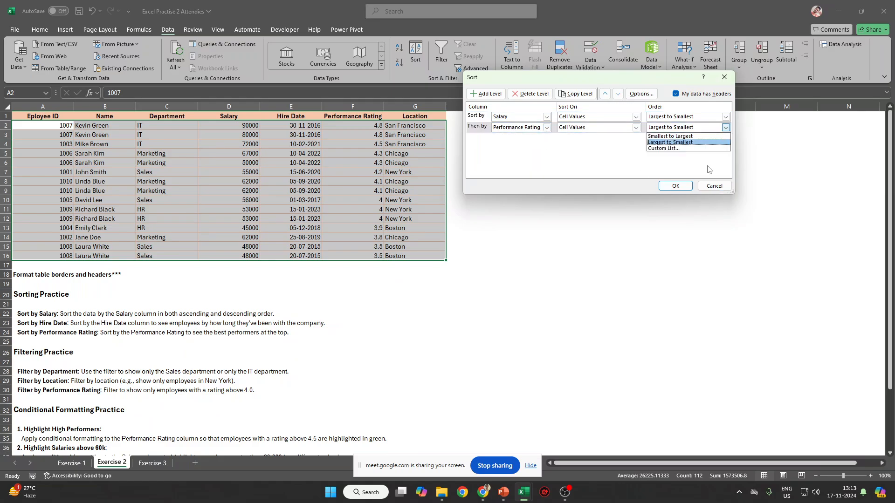
{"action": "left_click", "coordinate": [685, 152]}
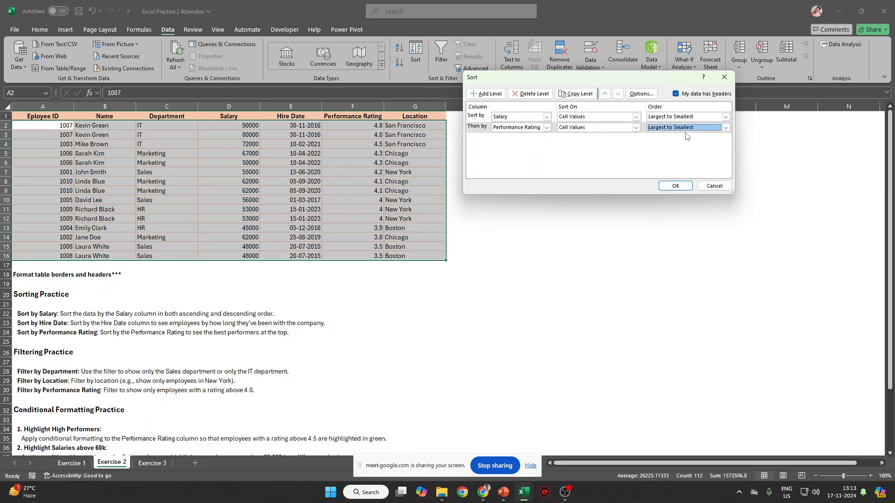
{"action": "left_click", "coordinate": [671, 186]}
{"action": "left_click", "coordinate": [313, 152]}
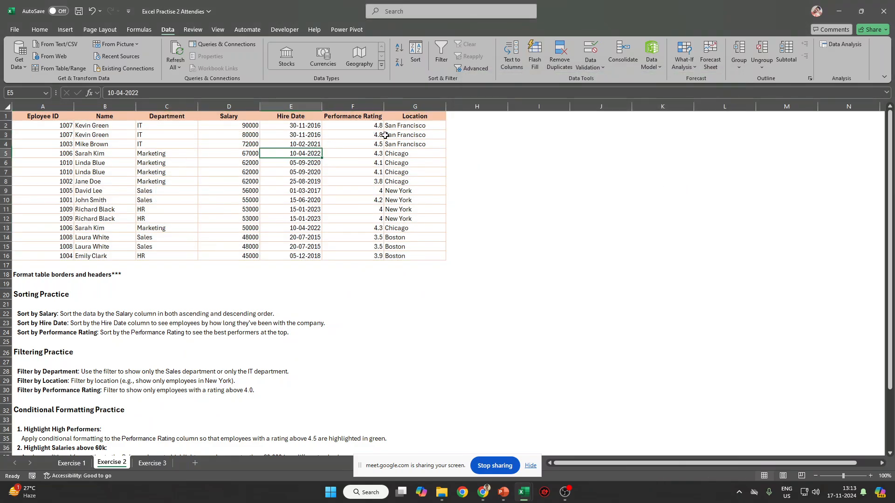
{"action": "left_click_drag", "start_coordinate": [254, 124], "coordinate": [299, 163]}
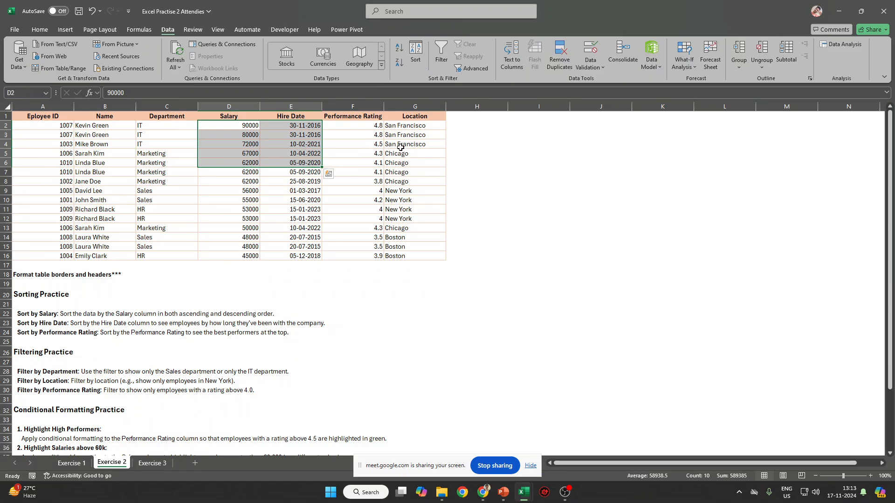
{"action": "left_click_drag", "start_coordinate": [407, 180], "coordinate": [25, 191]}
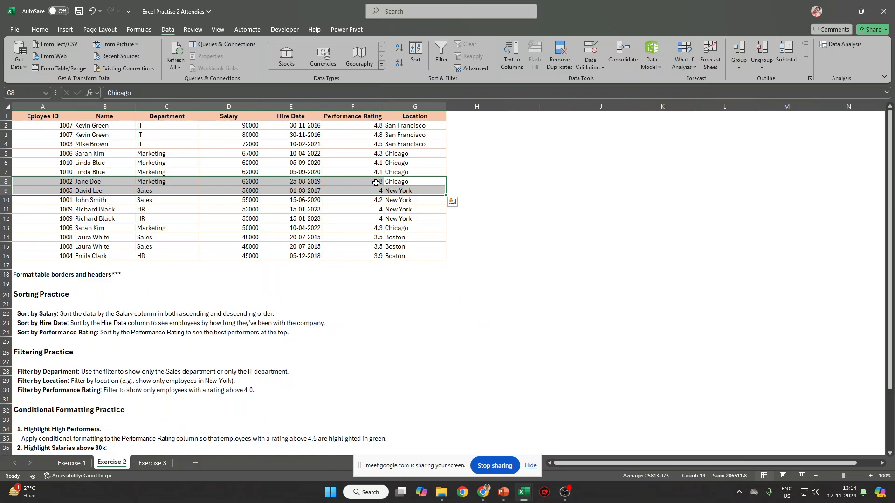
{"action": "left_click_drag", "start_coordinate": [252, 161], "coordinate": [419, 177]}
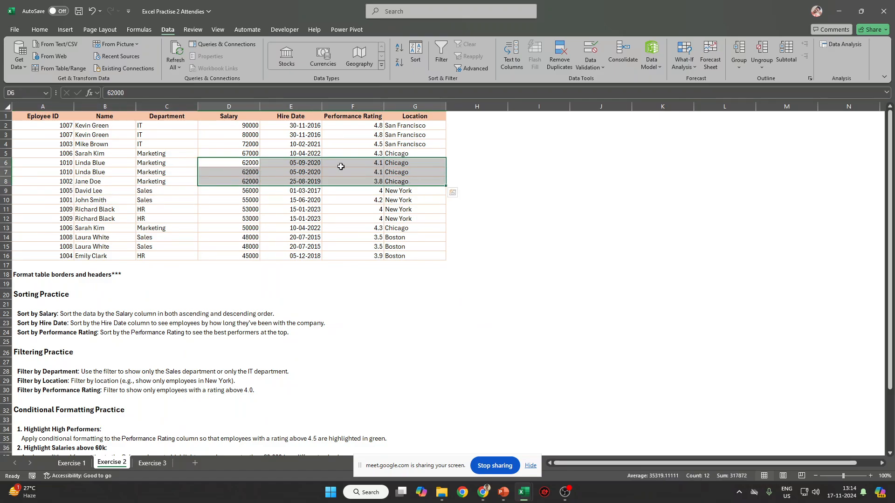
{"action": "left_click_drag", "start_coordinate": [45, 166], "coordinate": [394, 180]}
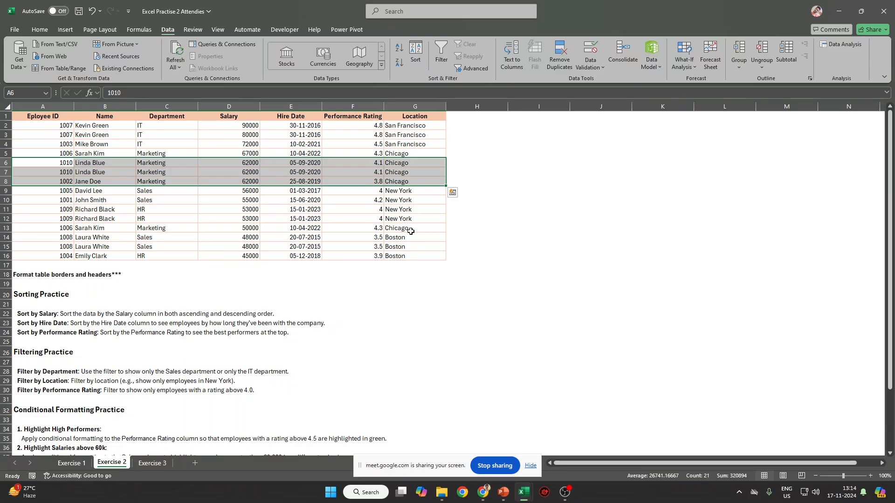
{"action": "left_click_drag", "start_coordinate": [429, 253], "coordinate": [40, 114]}
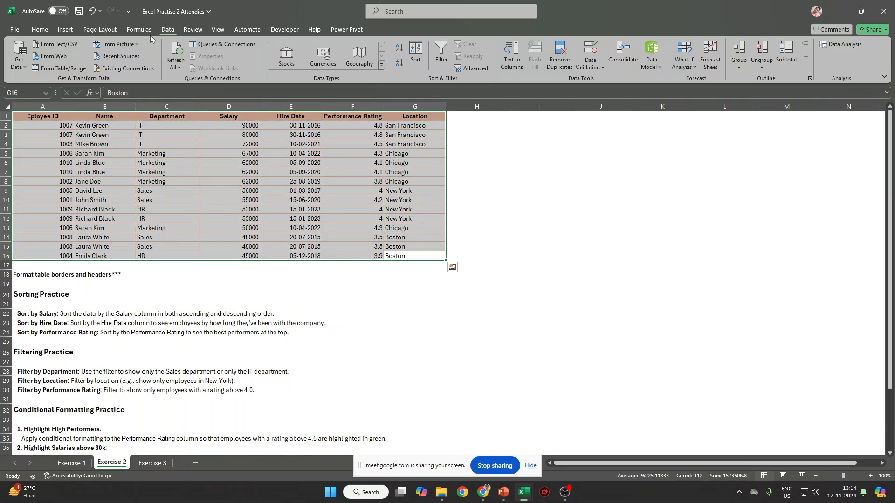
Convert A1:G16 into a table, then undo the earlier table formatting.
{"action": "left_click", "coordinate": [65, 29]}
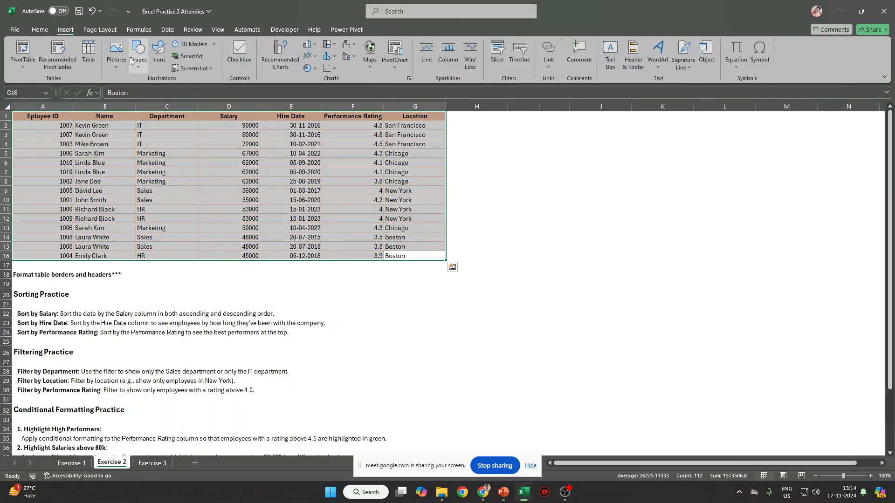
{"action": "left_click", "coordinate": [90, 51]}
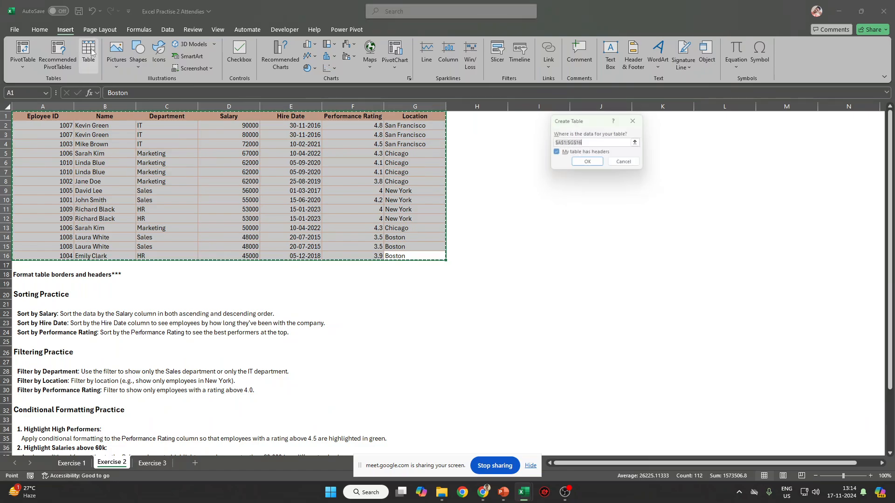
{"action": "left_click", "coordinate": [588, 164]}
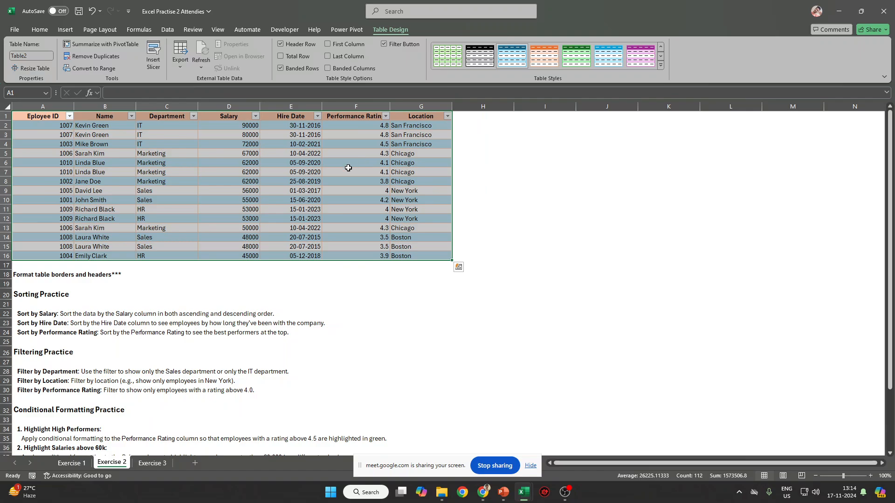
{"action": "key", "text": "ctrl+z"}
Insert a table on A1:G16 with headers and begin editing its Table Name.
{"action": "left_click", "coordinate": [66, 29]}
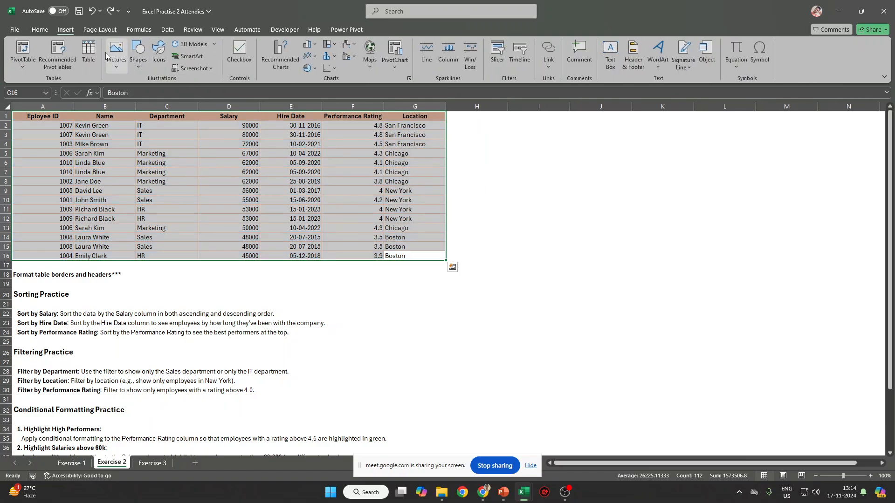
{"action": "left_click", "coordinate": [88, 52]}
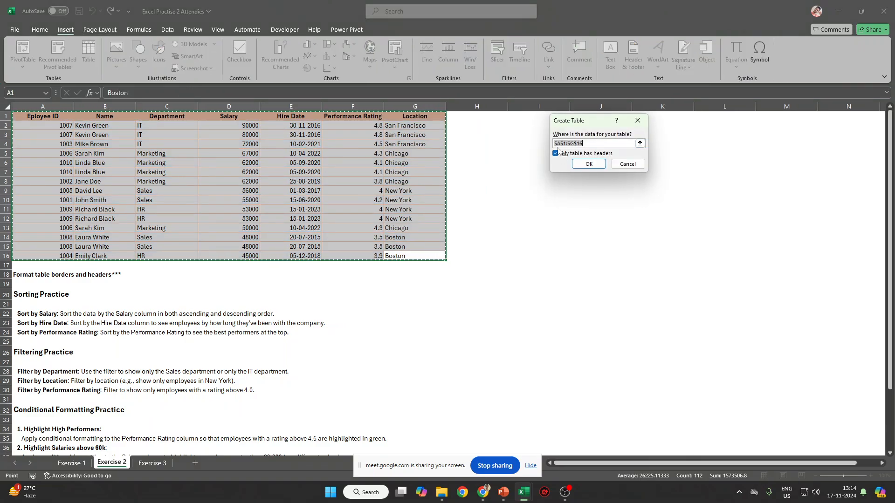
{"action": "left_click", "coordinate": [589, 164]}
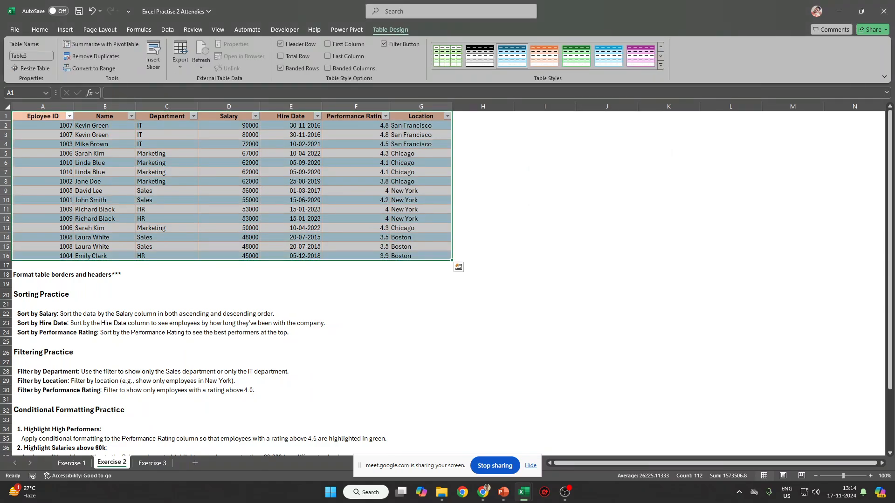
{"action": "left_click", "coordinate": [10, 57]}
{"action": "key", "text": "ctrl+a"}
{"action": "type", "text": "SA"}
{"action": "key", "text": "BackSpace"}
{"action": "key", "text": "BackSpace"}
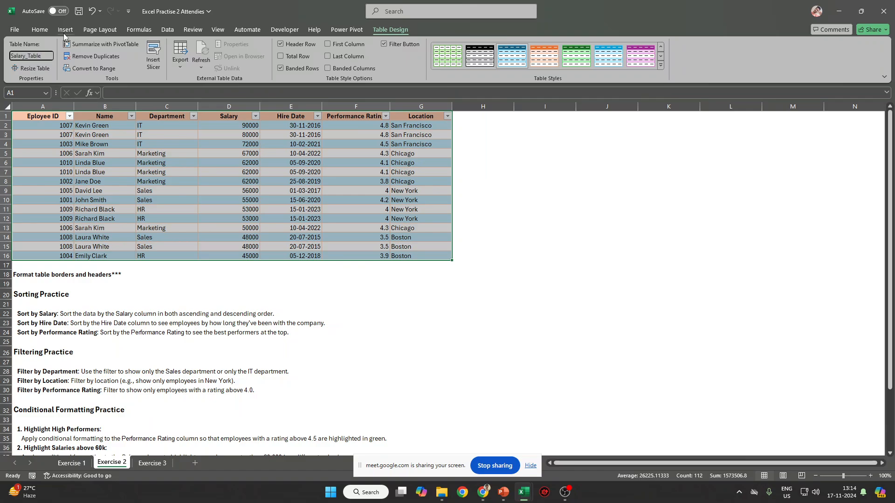
Select the table and apply a plain light table style.
{"action": "left_click", "coordinate": [305, 201]}
{"action": "left_click", "coordinate": [309, 154]}
{"action": "left_click_drag", "start_coordinate": [39, 115], "coordinate": [421, 256]}
{"action": "left_click", "coordinate": [661, 66]}
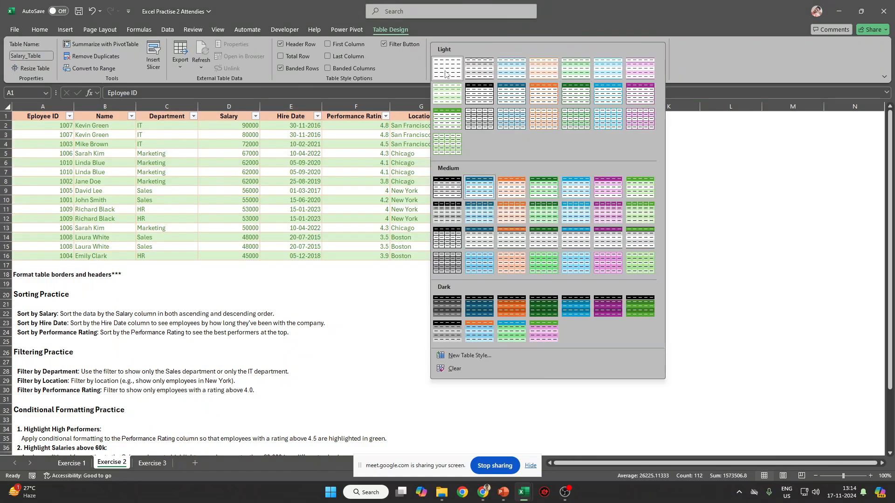
{"action": "left_click", "coordinate": [445, 73]}
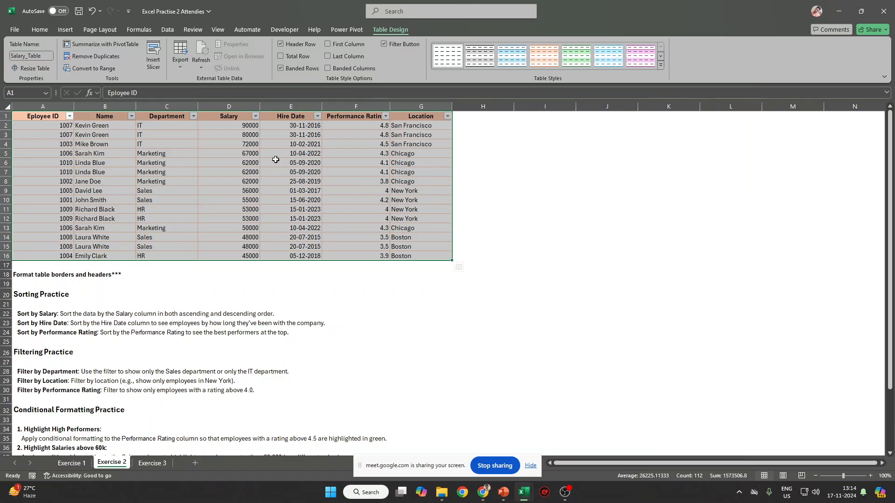
Look through the Fill Color and Conditional Formatting options without applying any.
{"action": "left_click", "coordinate": [40, 31]}
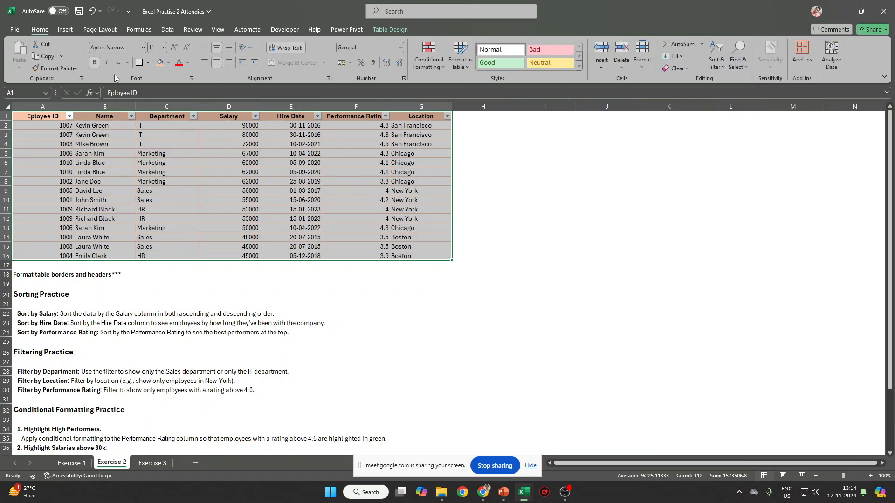
{"action": "left_click", "coordinate": [169, 63]}
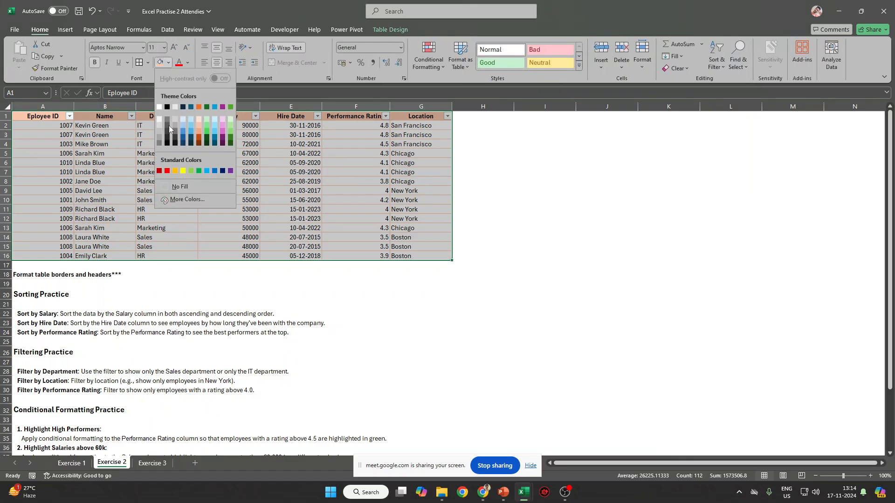
{"action": "left_click", "coordinate": [587, 238]}
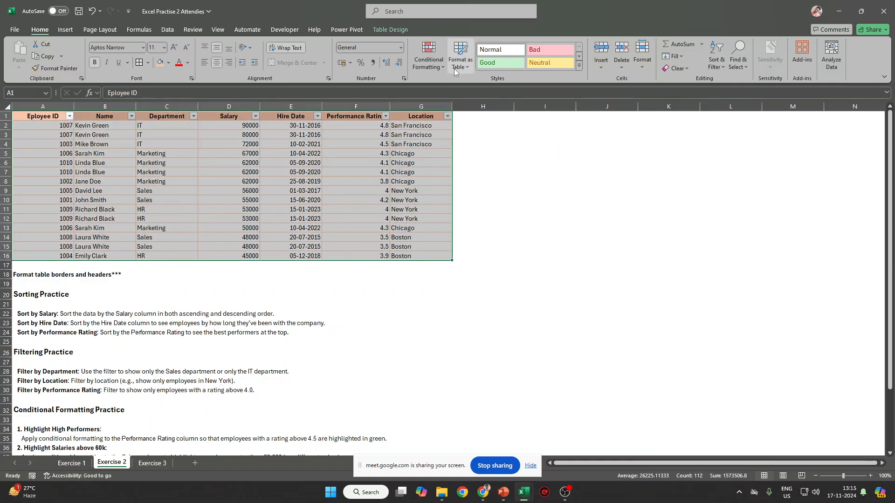
{"action": "left_click", "coordinate": [429, 68]}
{"action": "left_click", "coordinate": [404, 29]}
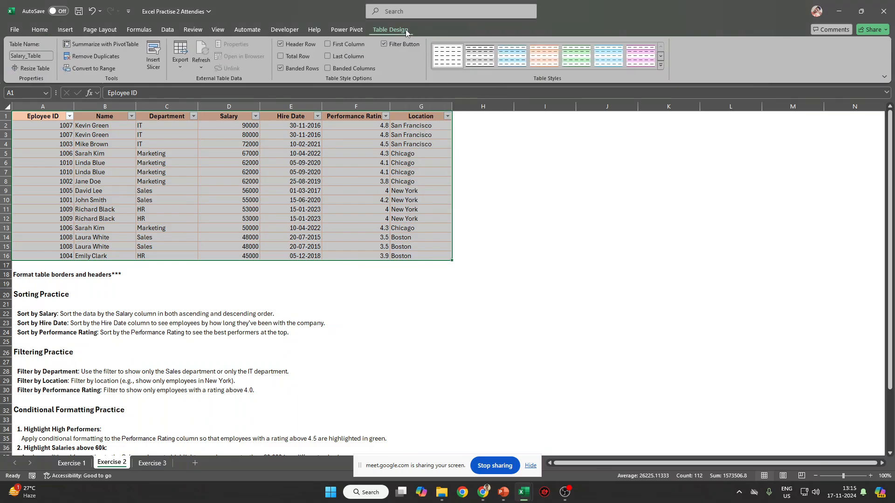
Apply a green Medium table style with alternating green rows.
{"action": "left_click", "coordinate": [662, 65]}
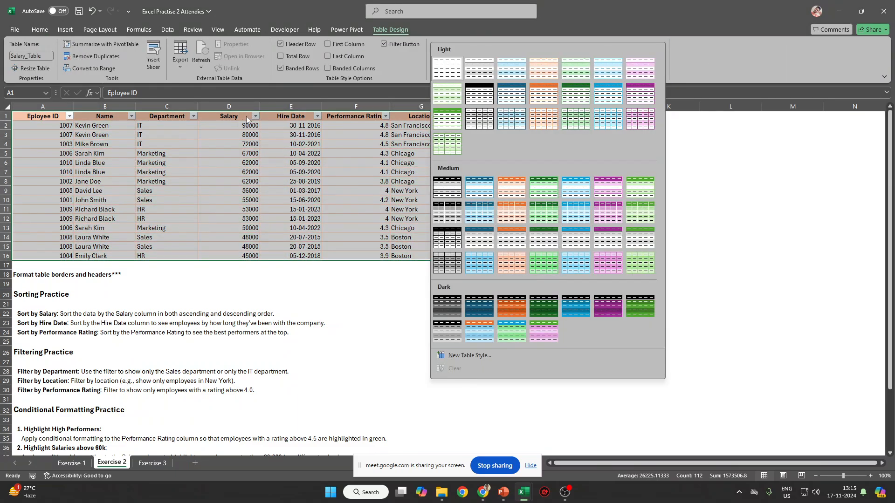
{"action": "left_click", "coordinate": [542, 264]}
{"action": "left_click", "coordinate": [510, 254]}
{"action": "left_click", "coordinate": [250, 144]}
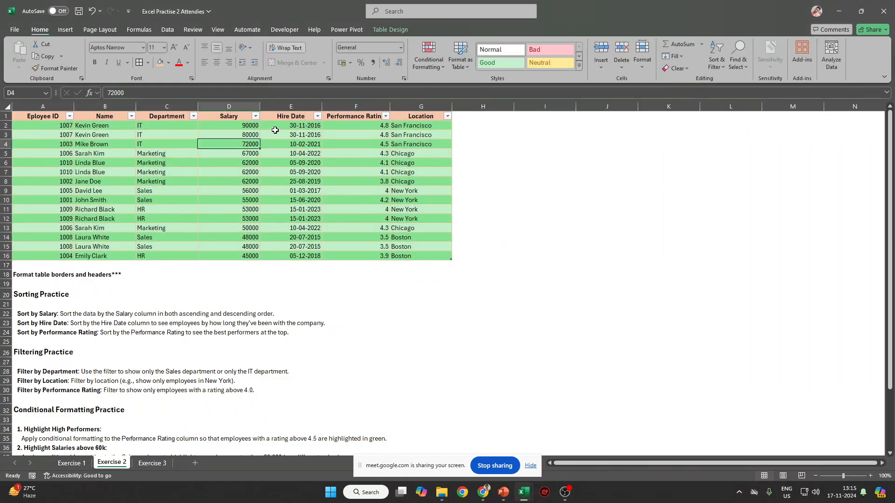
{"action": "left_click_drag", "start_coordinate": [25, 114], "coordinate": [395, 122]}
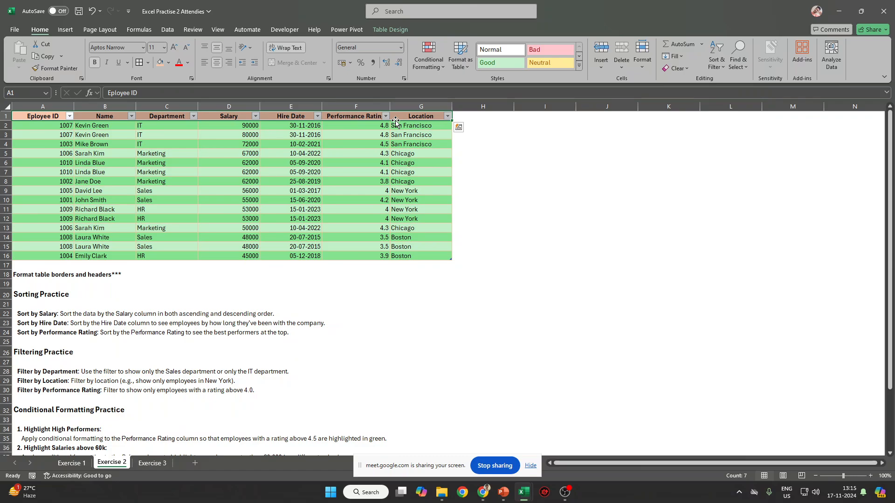
Undo the green table style and review the exercise instructions below the table.
{"action": "key", "text": "ctrl+z"}
{"action": "key", "text": "ctrl+z"}
{"action": "key", "text": "ctrl+s"}
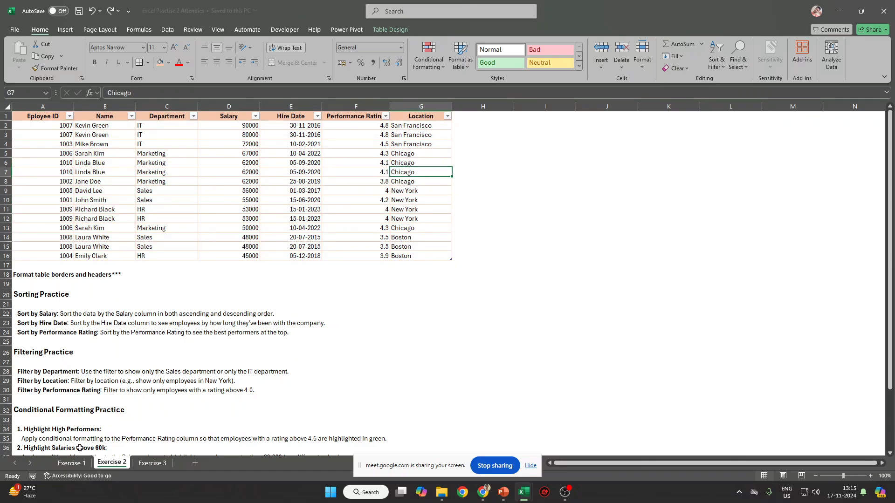
{"action": "scroll", "coordinate": [161, 392], "scroll_direction": "down", "scroll_amount": 2}
{"action": "left_click_drag", "start_coordinate": [37, 314], "coordinate": [229, 334]}
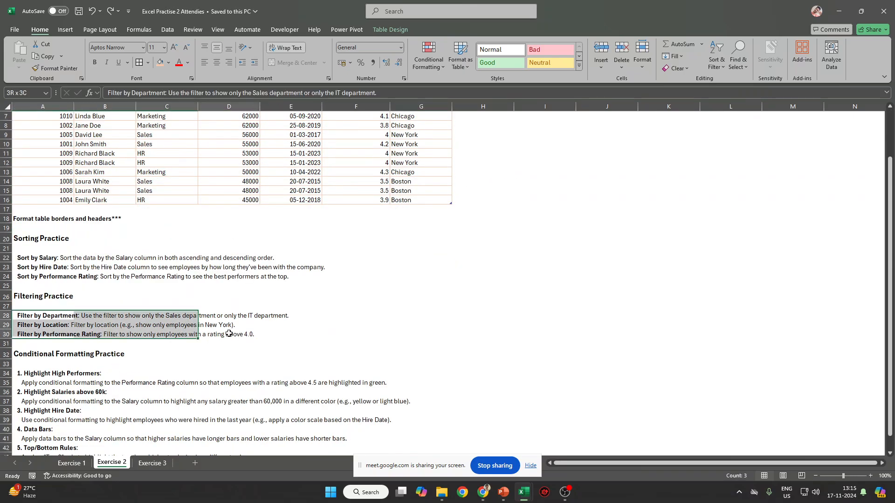
{"action": "scroll", "coordinate": [229, 334], "scroll_direction": "down", "scroll_amount": 3}
{"action": "left_click_drag", "start_coordinate": [40, 289], "coordinate": [424, 376]}
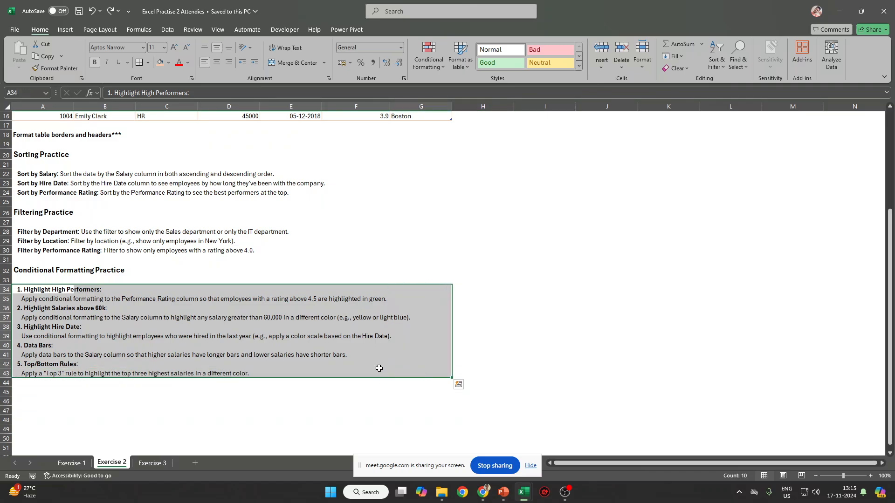
Select the high performers instruction row, then all Performance Rating values.
{"action": "left_click", "coordinate": [6, 299]}
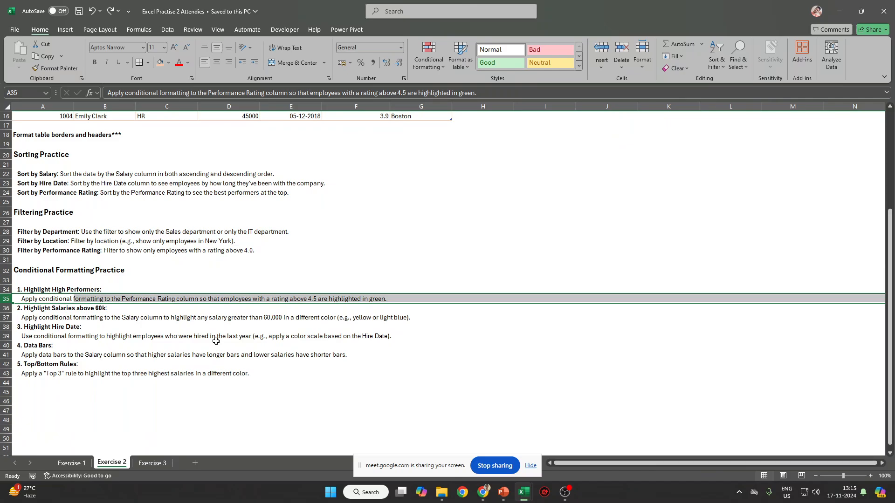
{"action": "scroll", "coordinate": [216, 341], "scroll_direction": "up", "scroll_amount": 5}
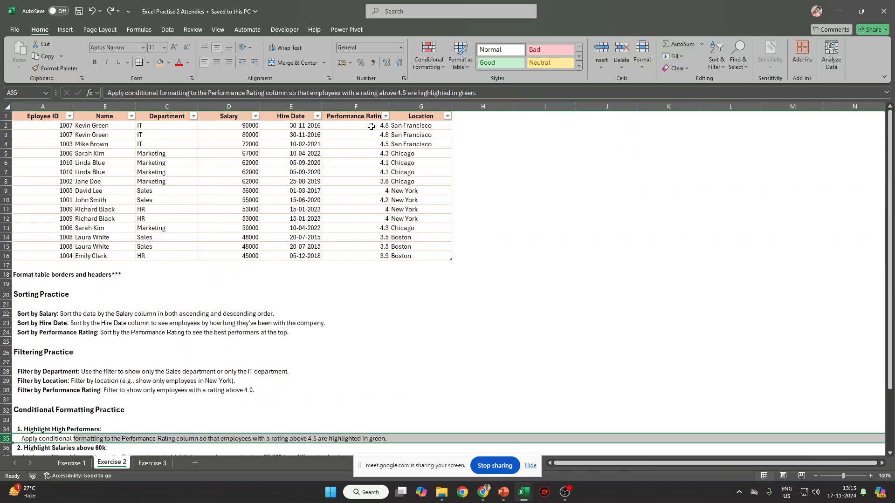
{"action": "left_click_drag", "start_coordinate": [371, 126], "coordinate": [371, 257]}
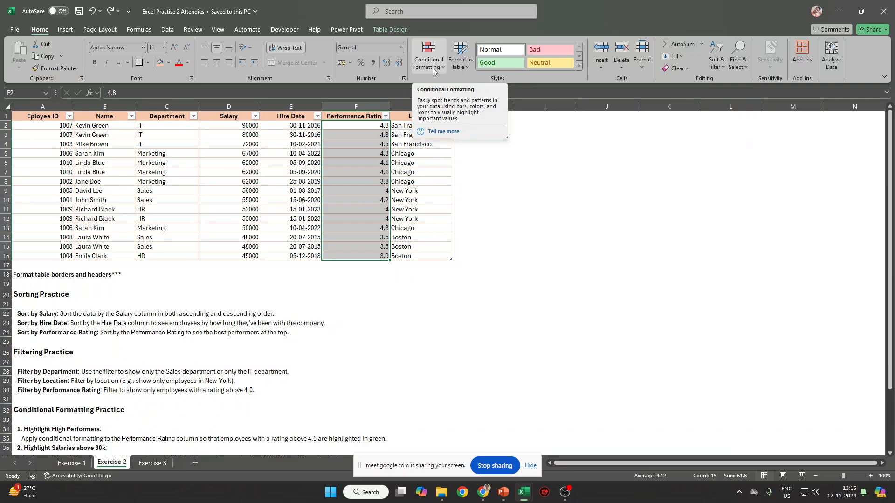
Add a Top 3 Items rule on Performance Rating with Green Fill with Dark Green Text.
{"action": "left_click", "coordinate": [433, 70]}
{"action": "mouse_move", "coordinate": [449, 91]}
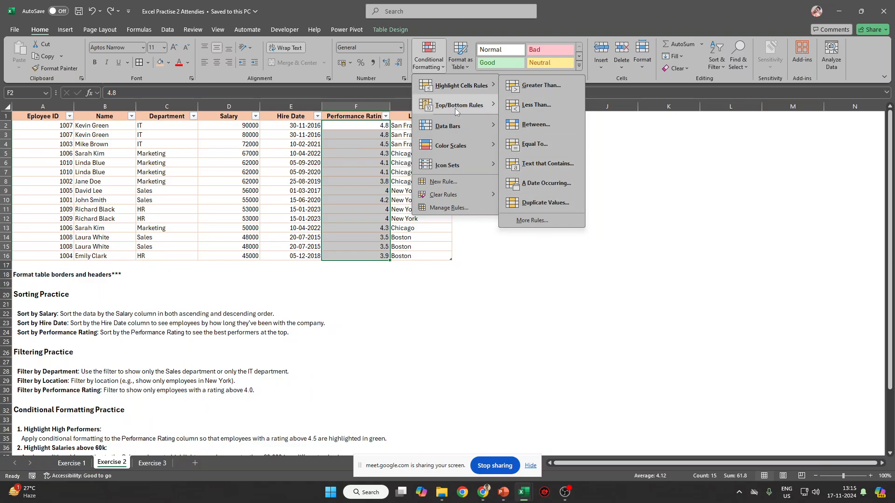
{"action": "mouse_move", "coordinate": [485, 105]}
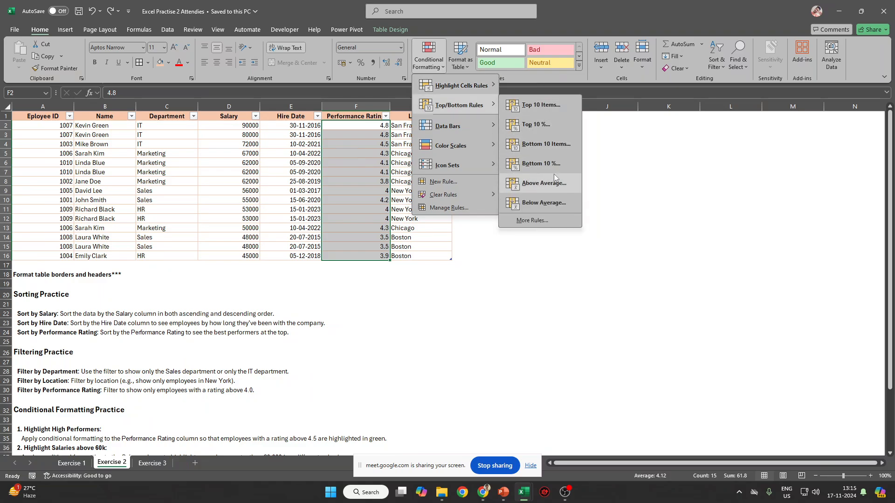
{"action": "left_click", "coordinate": [552, 110]}
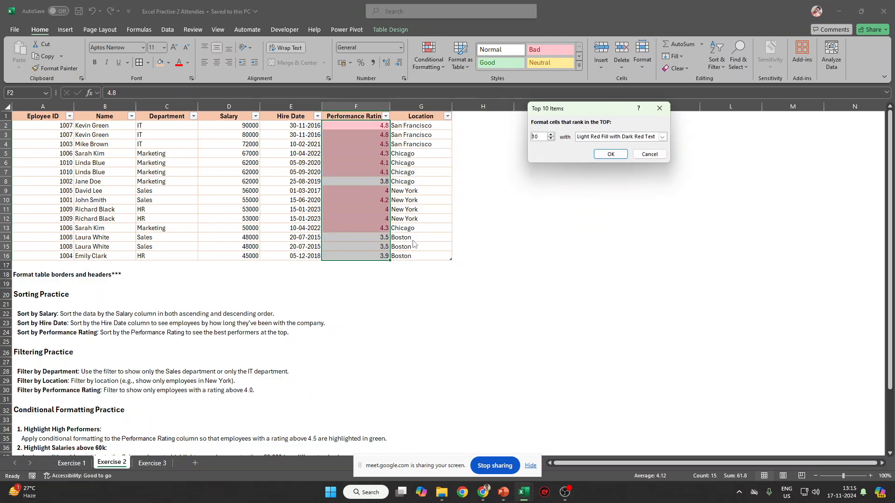
{"action": "type", "text": "3"}
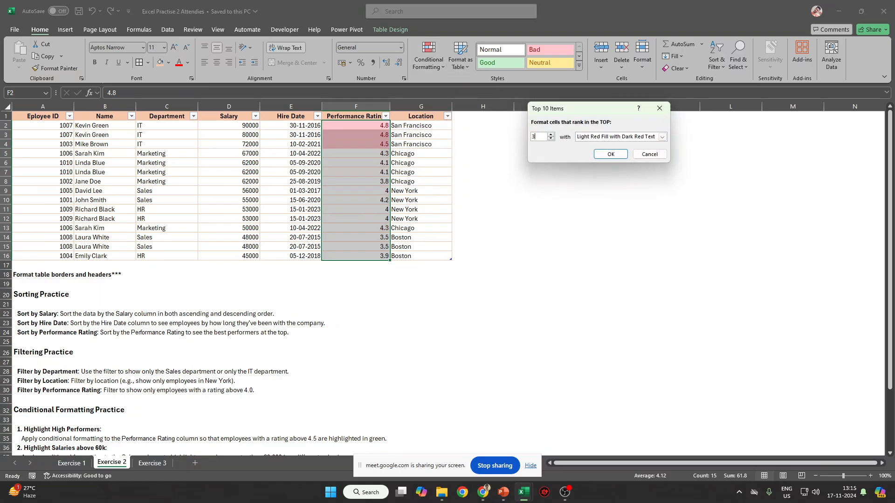
{"action": "left_click", "coordinate": [662, 136]}
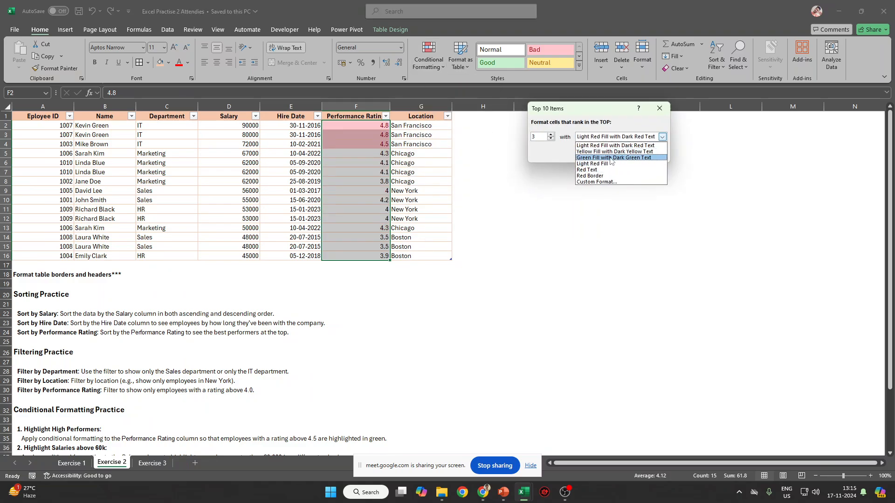
{"action": "left_click", "coordinate": [612, 158]}
{"action": "left_click", "coordinate": [612, 156]}
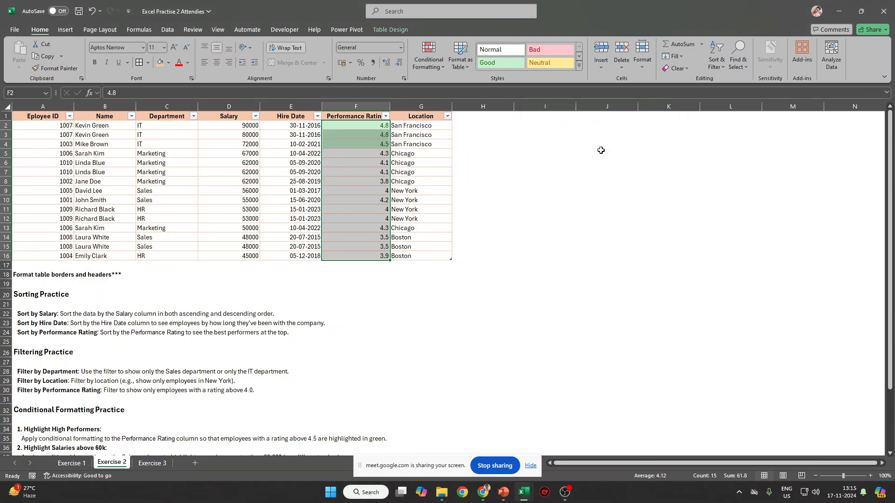
Select the three highlighted top ratings and review the salary highlighting instruction.
{"action": "left_click", "coordinate": [393, 33]}
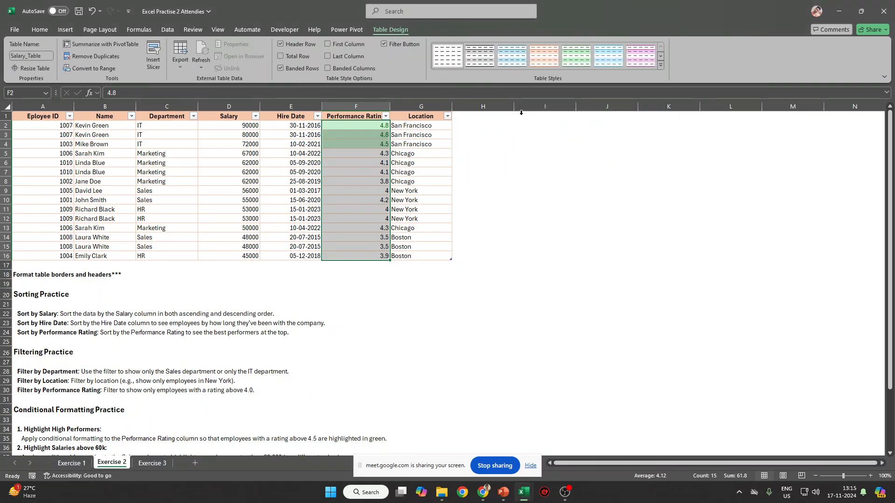
{"action": "left_click_drag", "start_coordinate": [372, 127], "coordinate": [365, 140]}
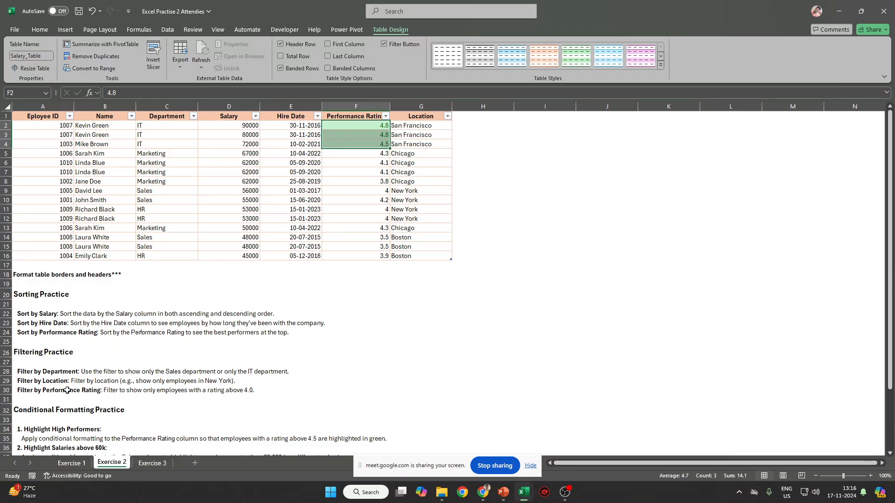
{"action": "scroll", "coordinate": [67, 391], "scroll_direction": "down", "scroll_amount": 5}
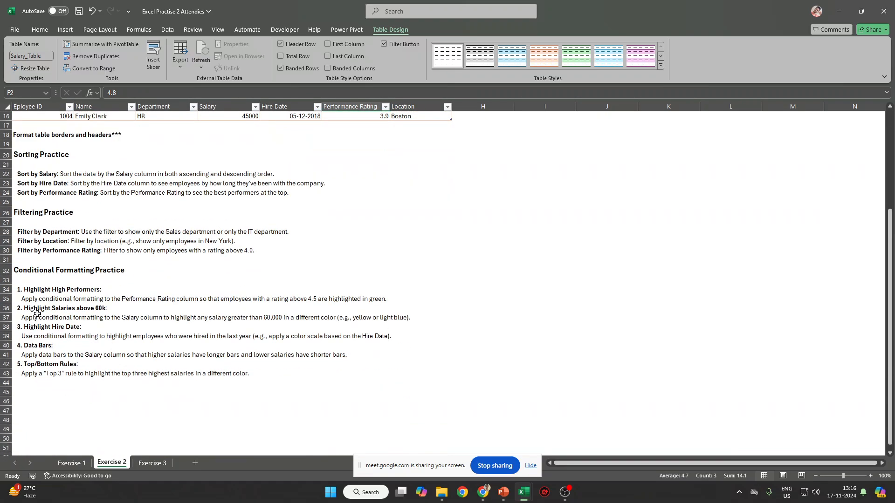
{"action": "left_click", "coordinate": [38, 314]}
{"action": "scroll", "coordinate": [391, 328], "scroll_direction": "up", "scroll_amount": 5}
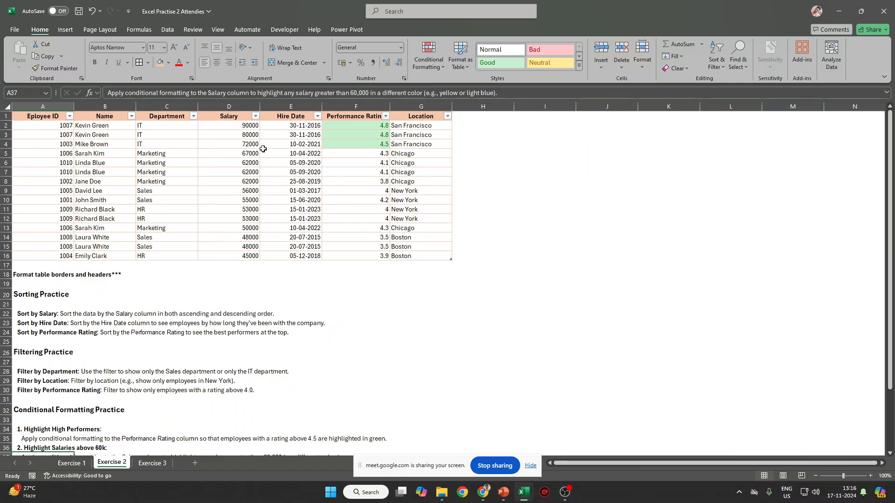
Select the Salary values D2:D16 and apply Indian rupee accounting format.
{"action": "left_click_drag", "start_coordinate": [247, 125], "coordinate": [247, 256]}
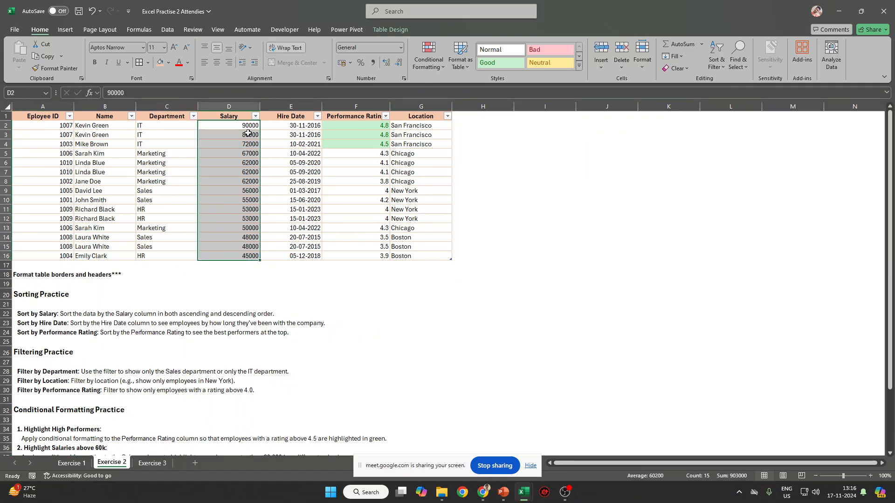
{"action": "left_click", "coordinate": [350, 62]}
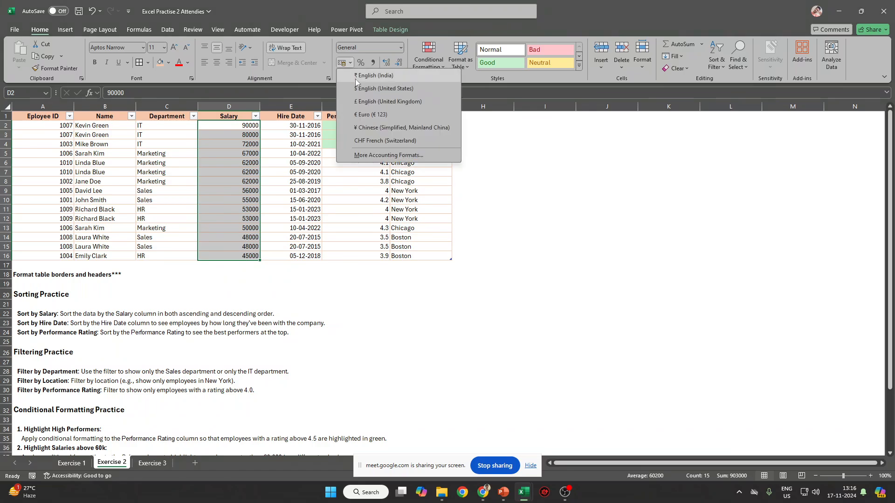
{"action": "left_click", "coordinate": [358, 76]}
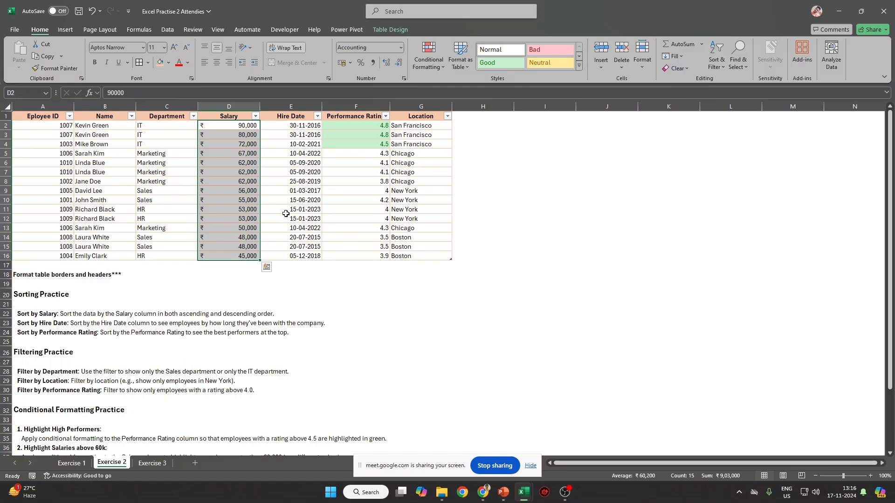
Highlight salaries greater than 60000 with Green Fill with Dark Green Text.
{"action": "left_click", "coordinate": [428, 67]}
{"action": "mouse_move", "coordinate": [435, 89]}
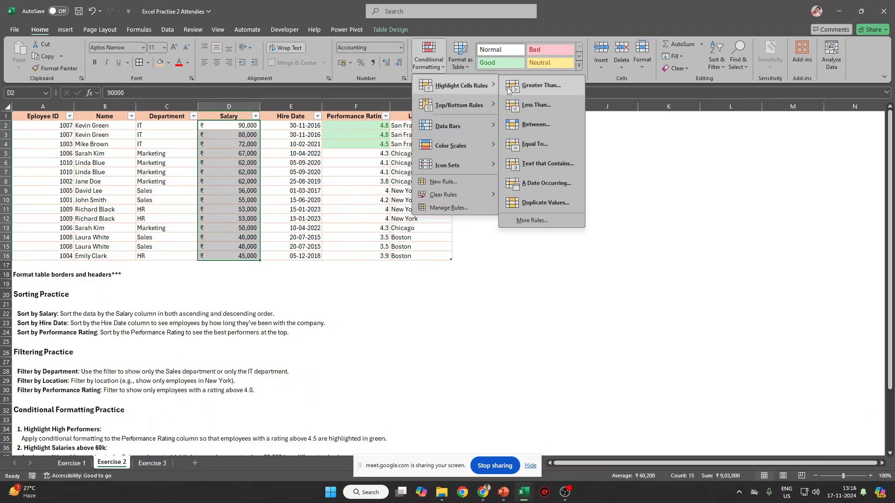
{"action": "left_click", "coordinate": [539, 86]}
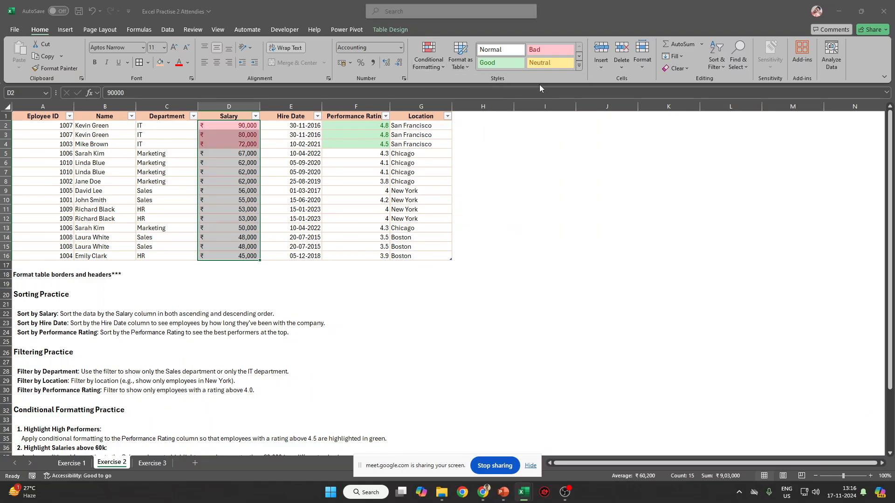
{"action": "type", "text": "60000"}
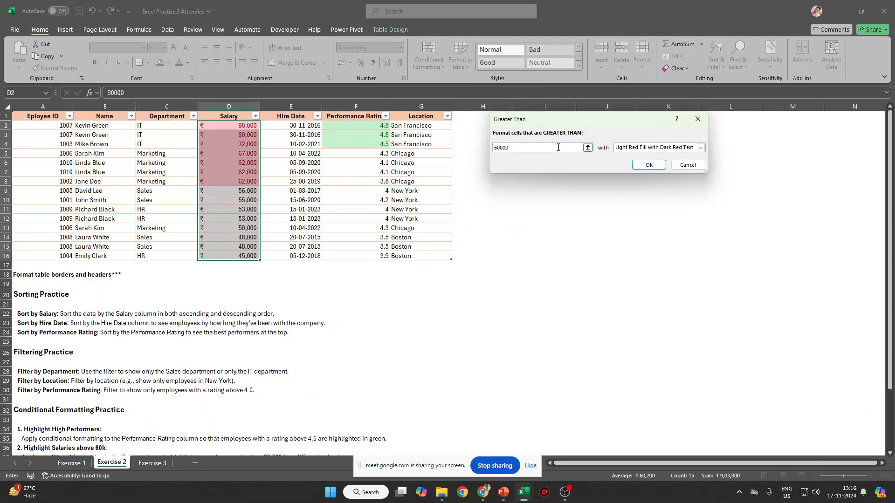
{"action": "left_click", "coordinate": [700, 147]}
{"action": "left_click", "coordinate": [653, 167]}
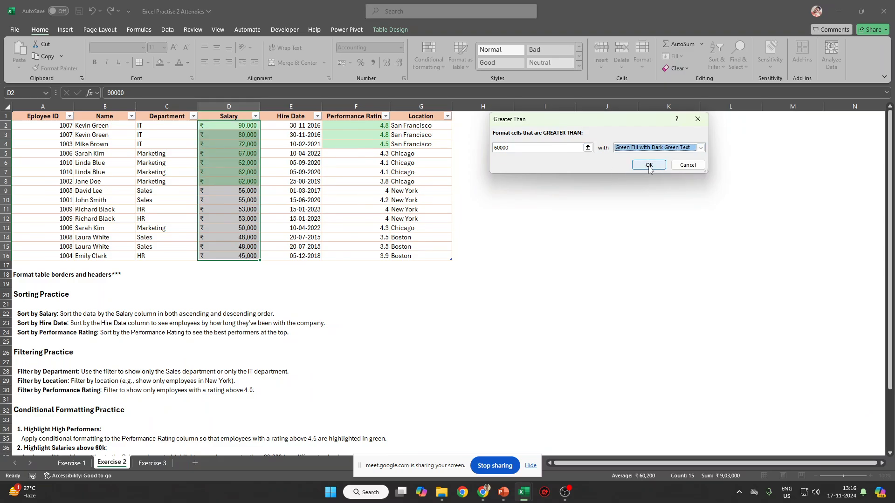
{"action": "left_click", "coordinate": [649, 166]}
{"action": "left_click", "coordinate": [536, 226]}
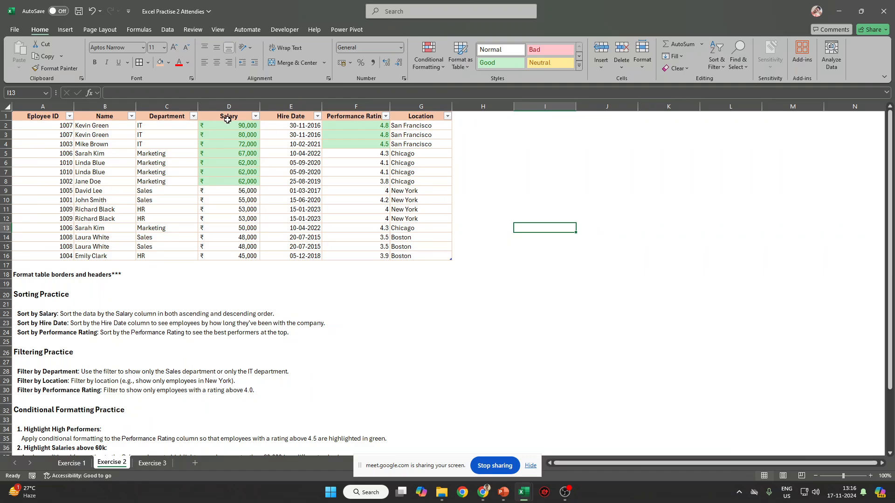
Switch salaries D2:D16 to US dollar accounting format with no decimal places.
{"action": "left_click_drag", "start_coordinate": [227, 122], "coordinate": [223, 256]}
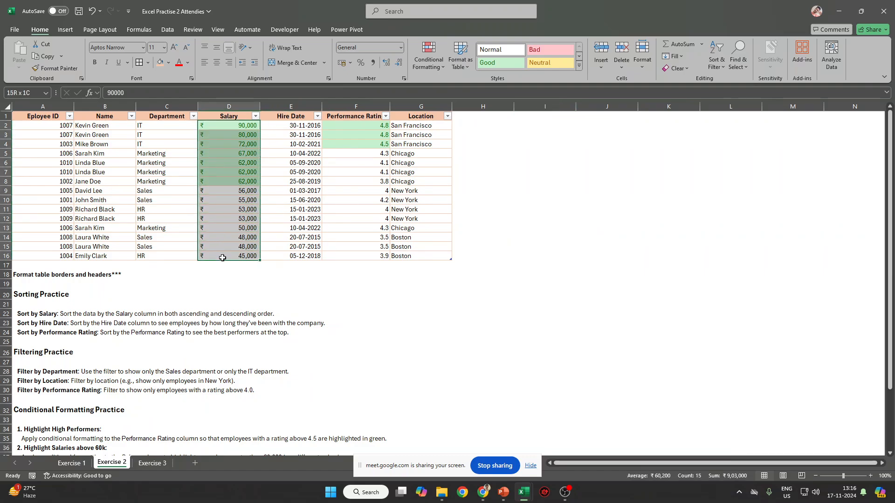
{"action": "left_click", "coordinate": [350, 62]}
{"action": "left_click", "coordinate": [376, 101]}
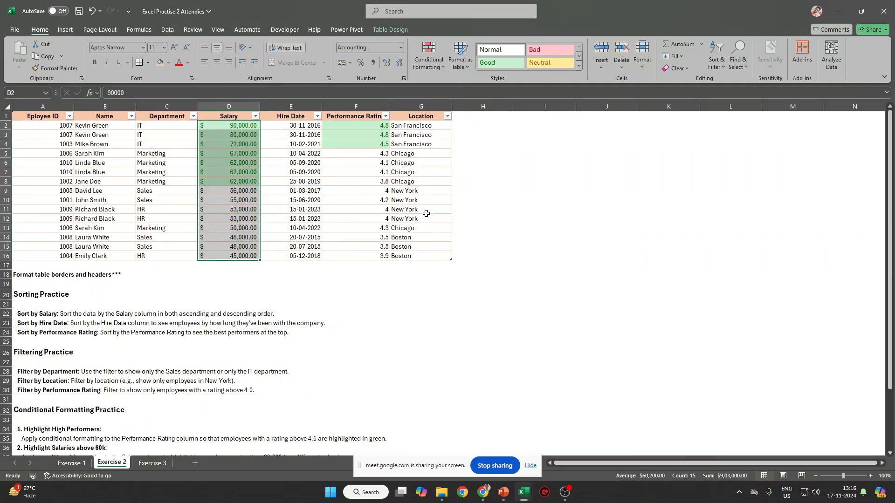
{"action": "left_click", "coordinate": [399, 64]}
{"action": "left_click", "coordinate": [399, 64]}
{"action": "left_click", "coordinate": [422, 172]}
{"action": "scroll", "coordinate": [81, 368], "scroll_direction": "down", "scroll_amount": 2}
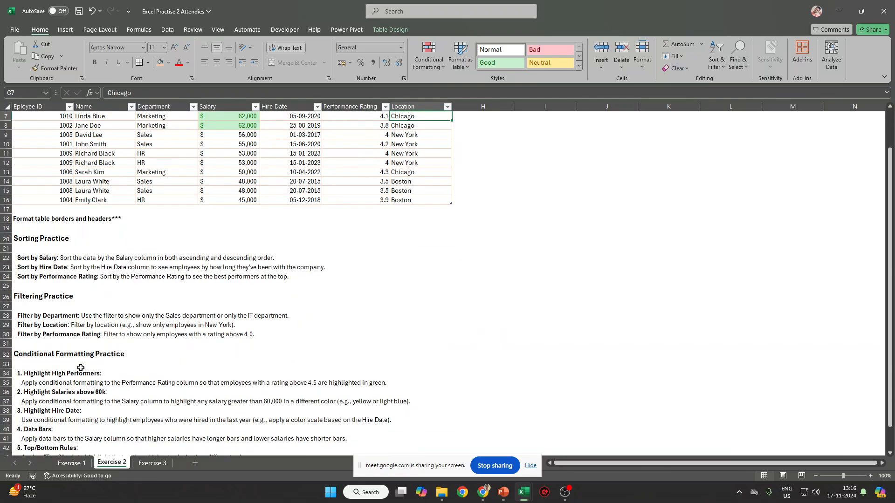
{"action": "left_click_drag", "start_coordinate": [16, 422], "coordinate": [402, 418]}
Highlight Hire Dates E2:E16 between 01-01-2023 and 01-12-202 with a Between rule.
{"action": "scroll", "coordinate": [432, 350], "scroll_direction": "up", "scroll_amount": 2}
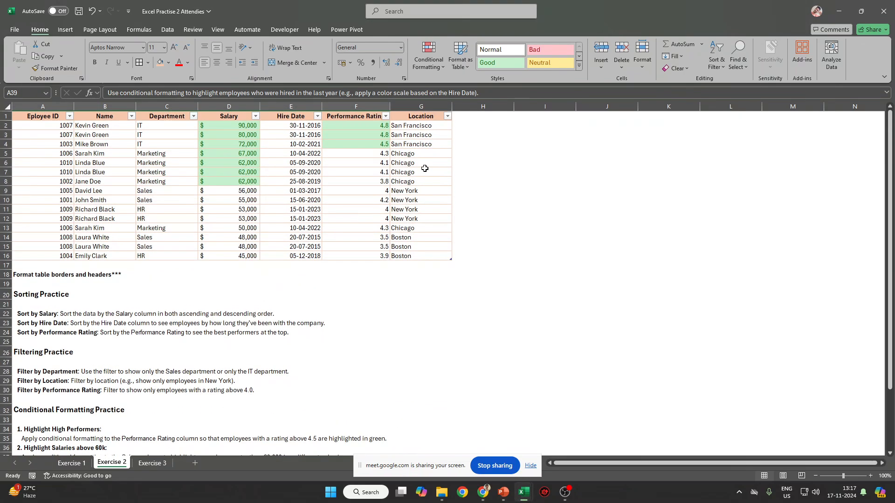
{"action": "left_click_drag", "start_coordinate": [293, 129], "coordinate": [304, 255]}
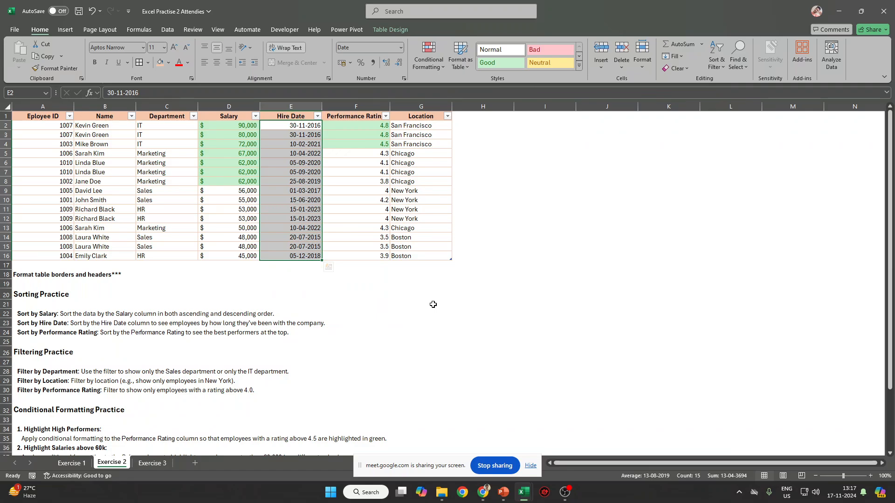
{"action": "scroll", "coordinate": [328, 267], "scroll_direction": "down", "scroll_amount": 2}
{"action": "scroll", "coordinate": [182, 323], "scroll_direction": "up", "scroll_amount": 2}
{"action": "left_click", "coordinate": [416, 44]}
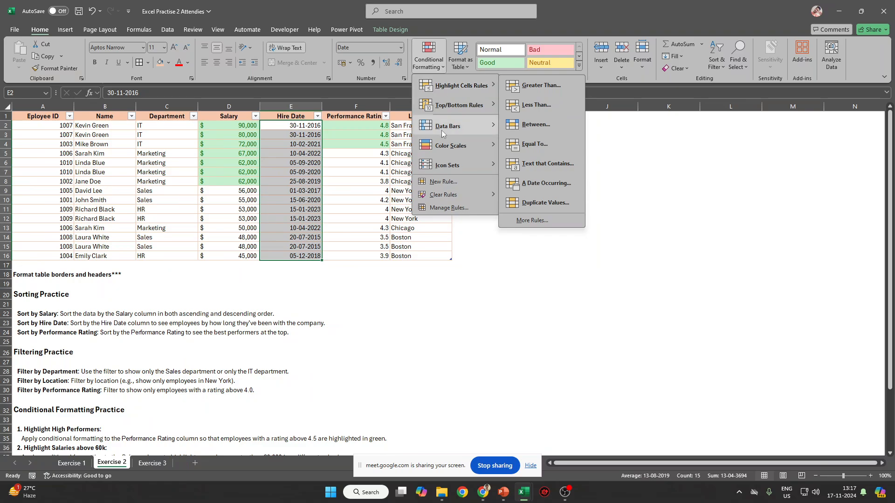
{"action": "mouse_move", "coordinate": [437, 109]}
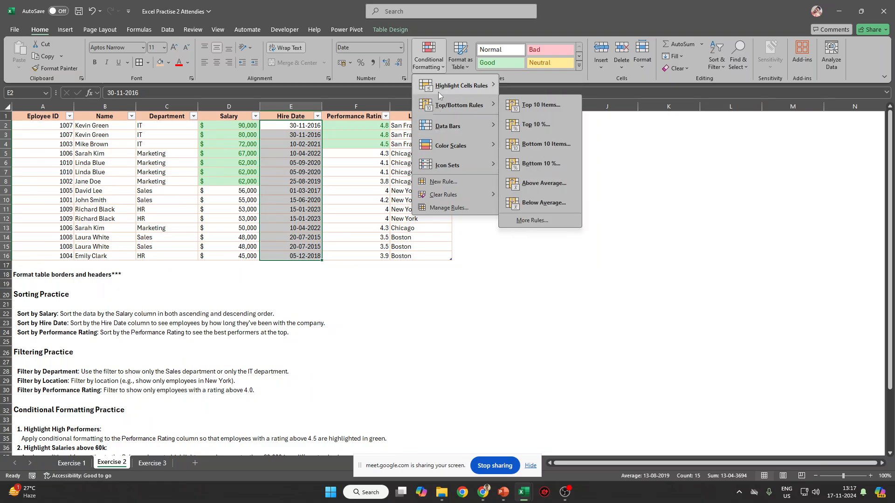
{"action": "mouse_move", "coordinate": [438, 91]}
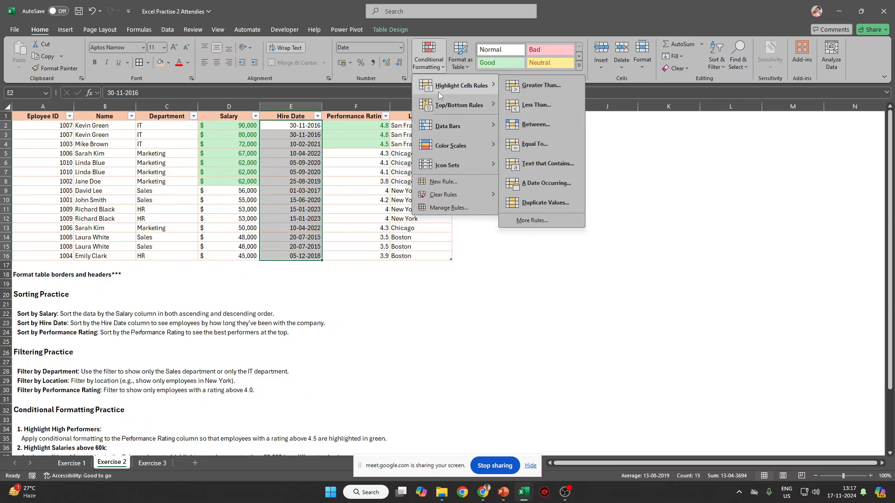
{"action": "left_click", "coordinate": [553, 124]}
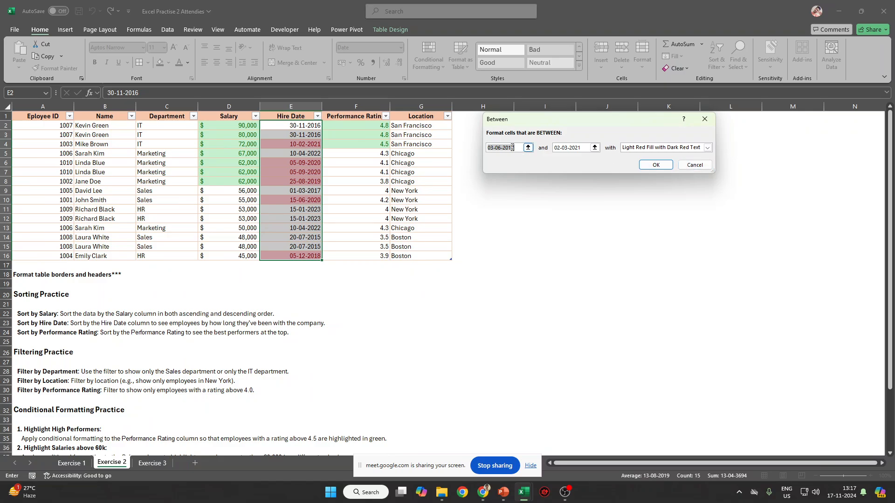
{"action": "type", "text": "01-01"}
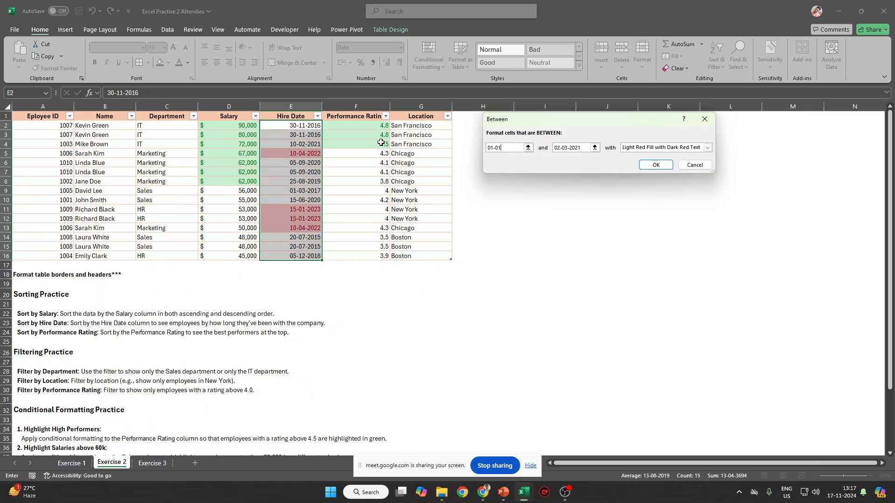
{"action": "type", "text": "-2023"}
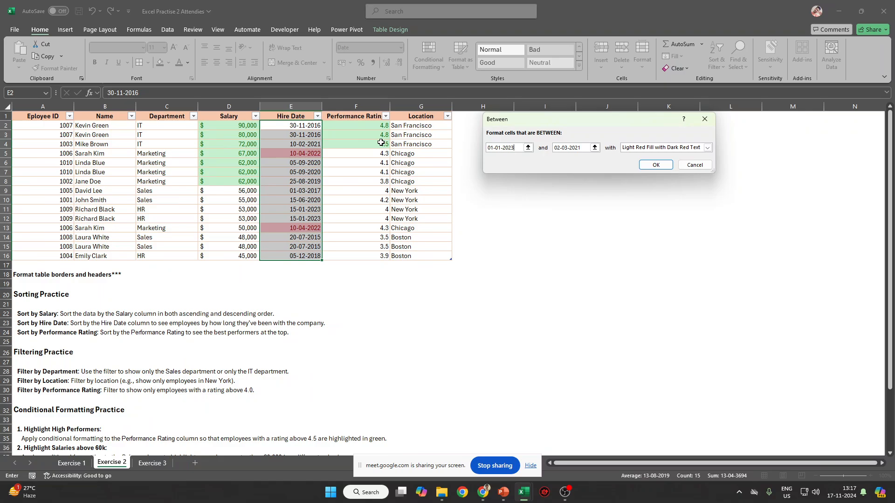
{"action": "key", "text": "Tab"}
{"action": "type", "text": "01"}
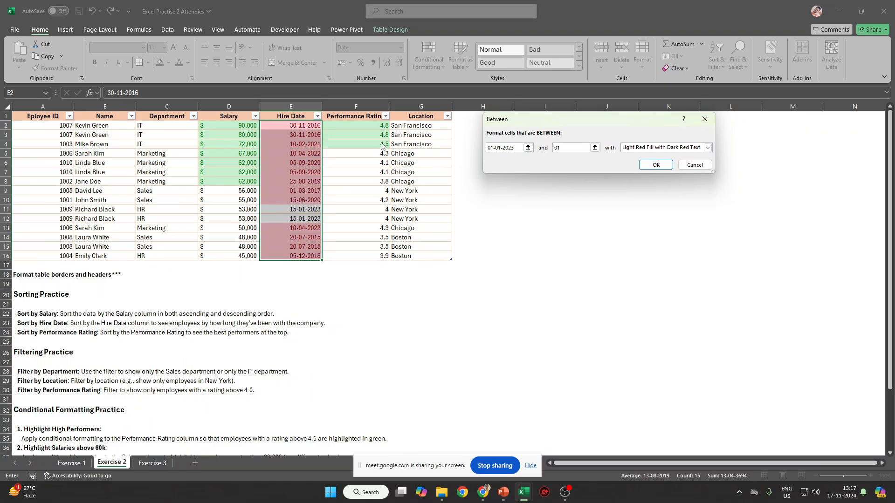
{"action": "type", "text": "-12-"}
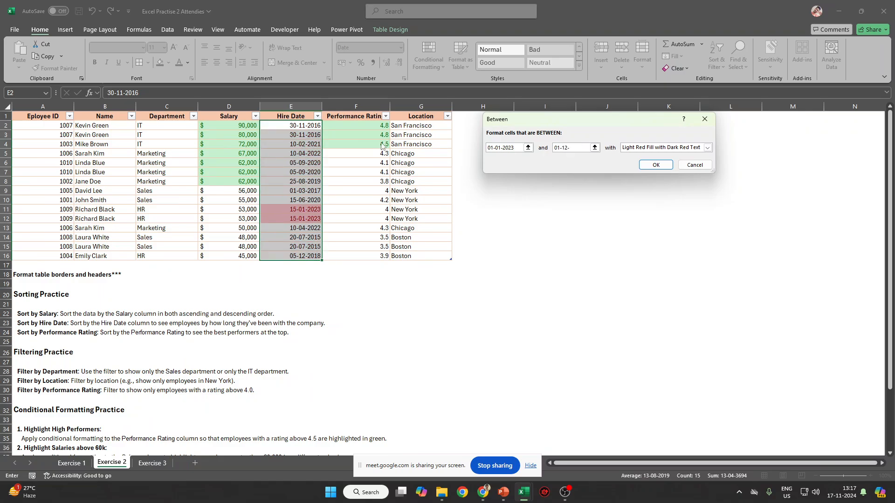
{"action": "type", "text": "2023"}
{"action": "key", "text": "Return"}
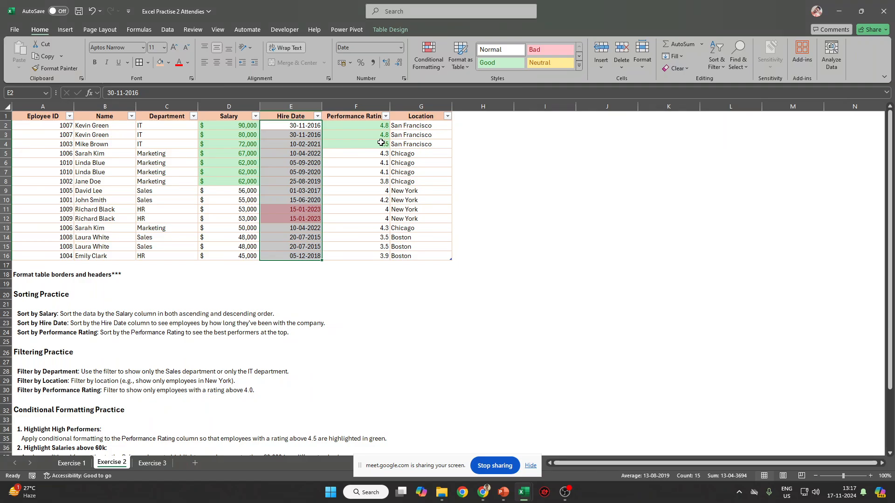
Clear the rule from the Hire Date cells and open the Conditional Formatting Rules Manager.
{"action": "left_click", "coordinate": [416, 75]}
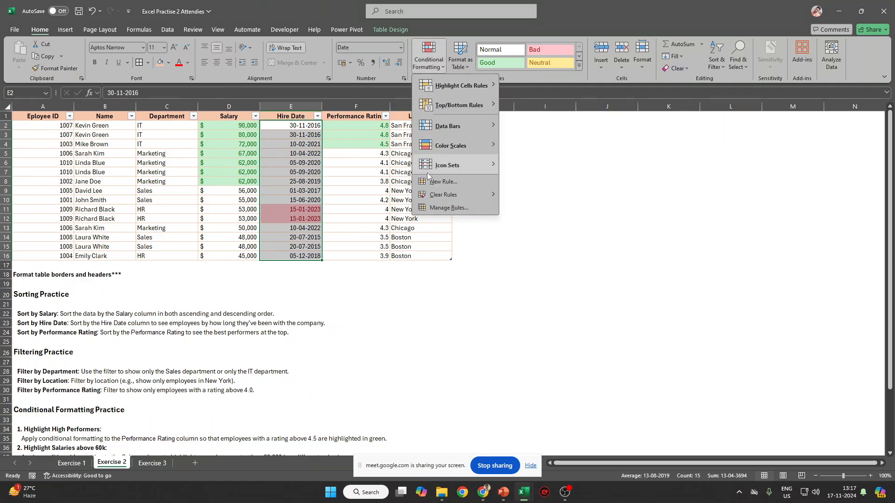
{"action": "mouse_move", "coordinate": [432, 196]}
{"action": "left_click", "coordinate": [555, 195]}
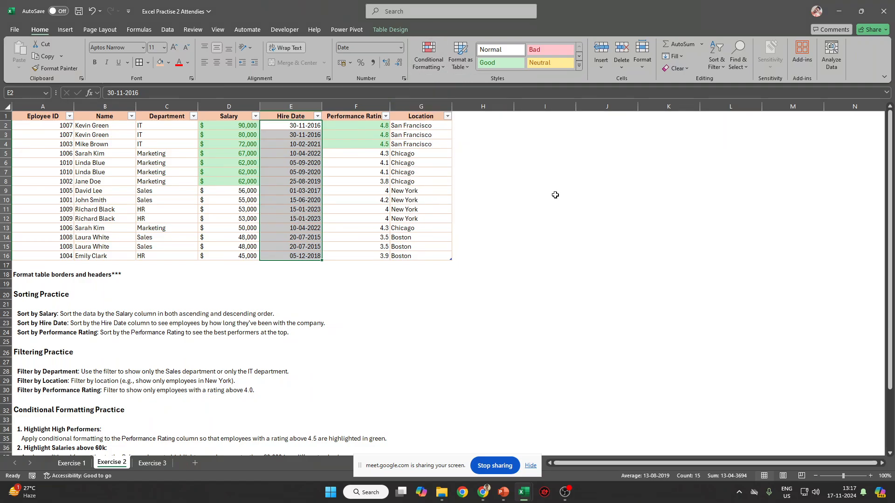
{"action": "left_click", "coordinate": [428, 55]}
{"action": "mouse_move", "coordinate": [462, 85]}
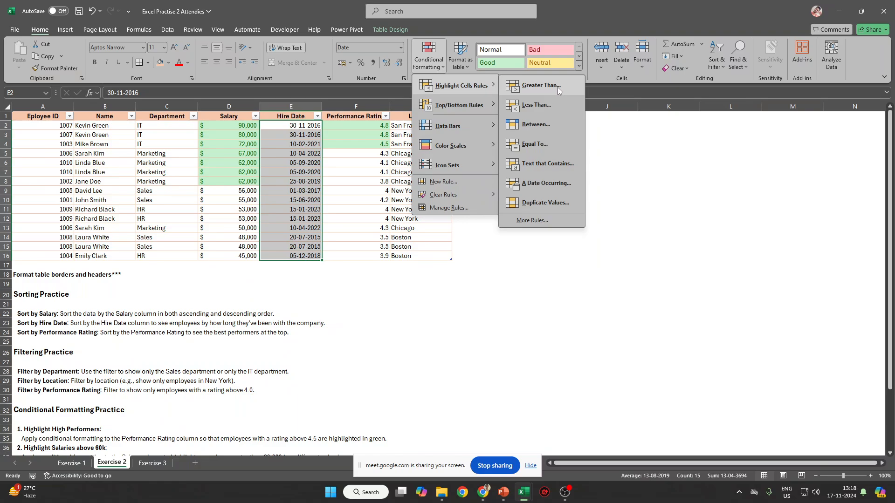
{"action": "left_click", "coordinate": [463, 208]}
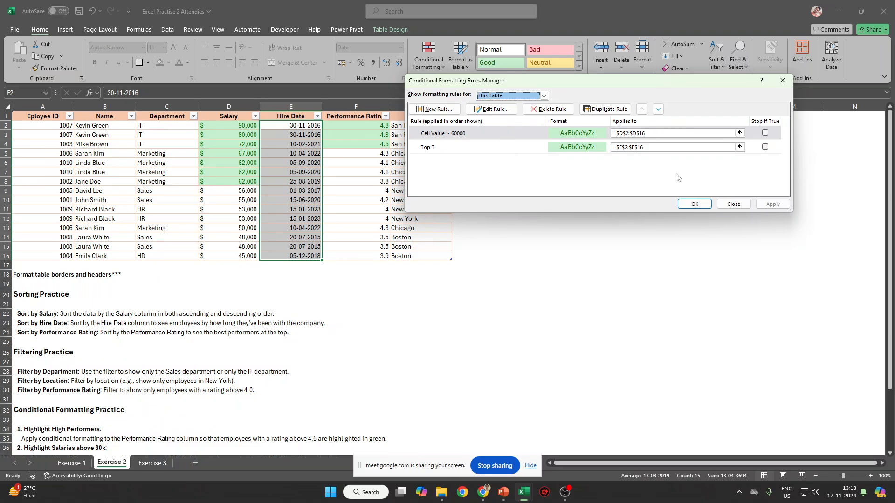
Start a new formatting rule and browse the cells-that-contain, formula and colour-scale rule types.
{"action": "left_click", "coordinate": [449, 110]}
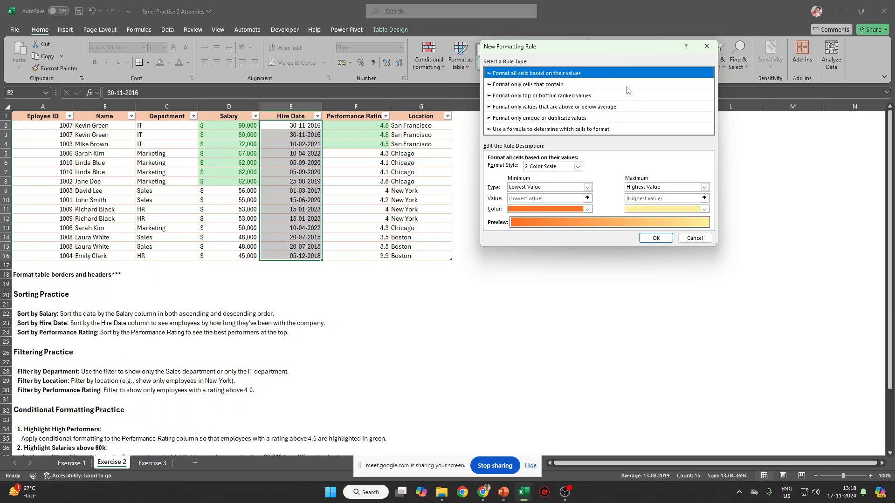
{"action": "left_click", "coordinate": [590, 84]}
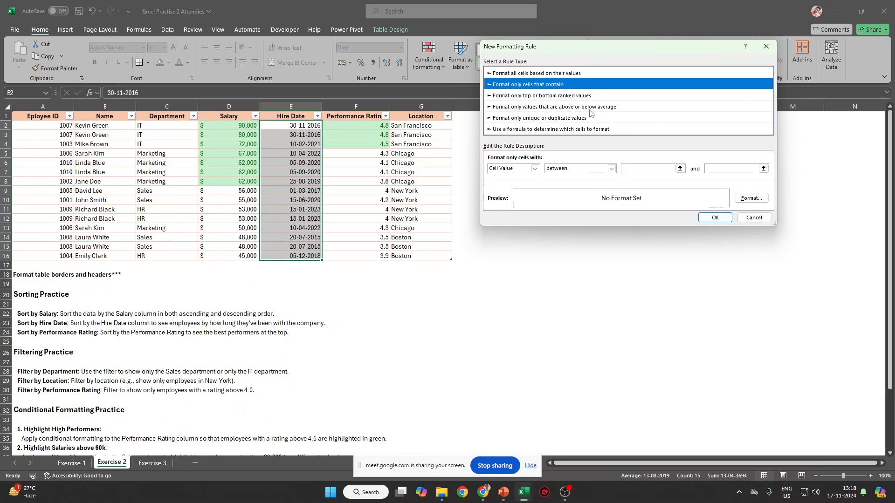
{"action": "left_click", "coordinate": [621, 131]}
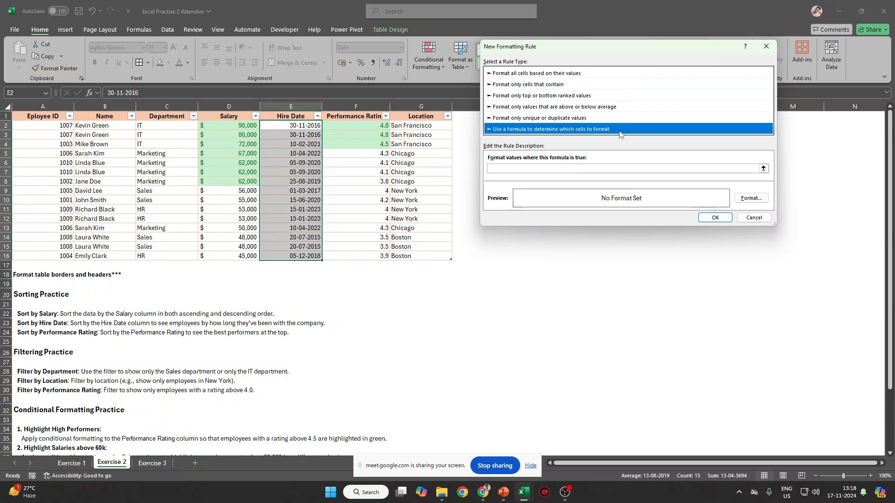
{"action": "left_click", "coordinate": [536, 86]}
{"action": "left_click", "coordinate": [544, 75]}
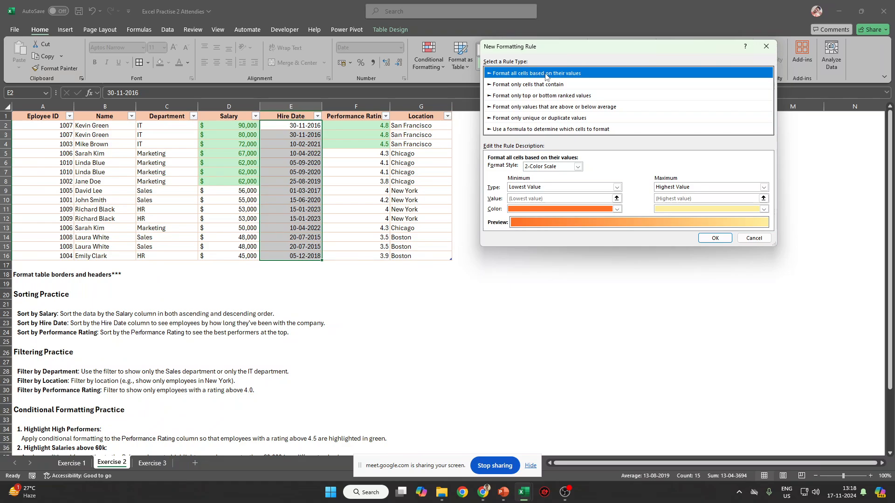
{"action": "left_click", "coordinate": [578, 166]}
{"action": "left_click", "coordinate": [557, 87]}
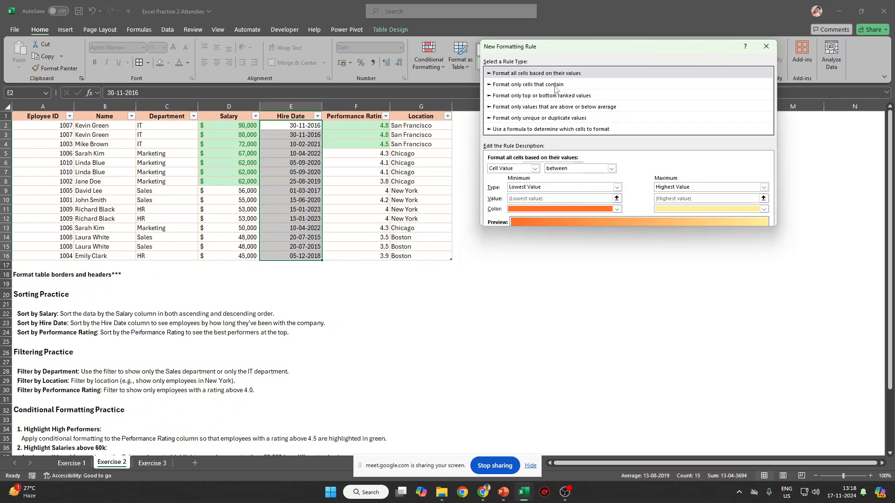
Try a Dates Occurring condition with the Yesterday period, then cancel the new rule.
{"action": "left_click", "coordinate": [556, 87]}
{"action": "left_click", "coordinate": [536, 168]}
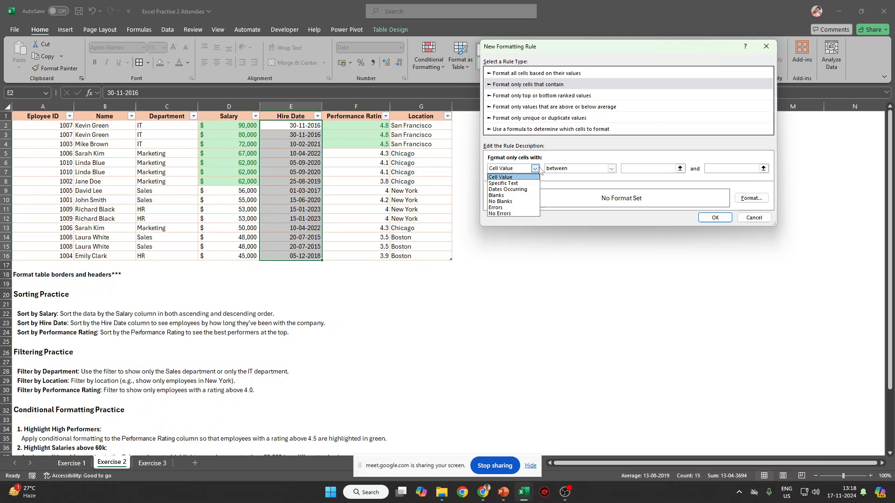
{"action": "left_click", "coordinate": [512, 189]}
{"action": "left_click", "coordinate": [594, 168]}
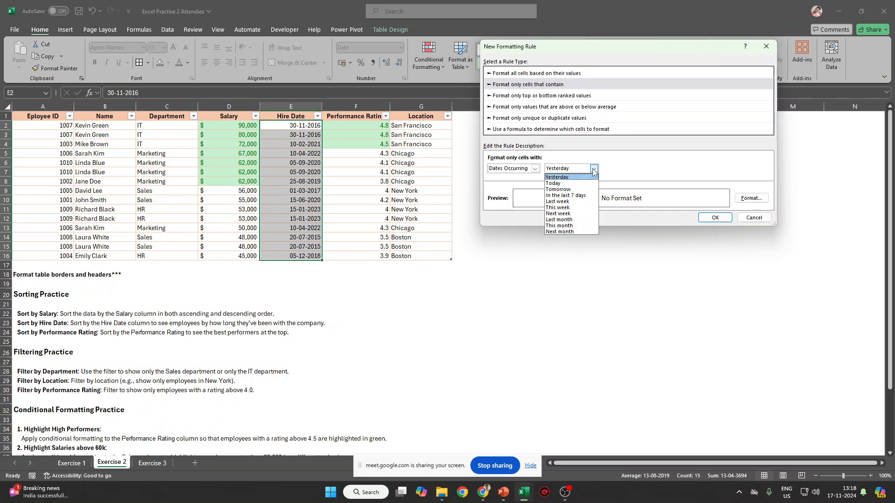
{"action": "left_click", "coordinate": [610, 179]}
{"action": "left_click", "coordinate": [535, 169]}
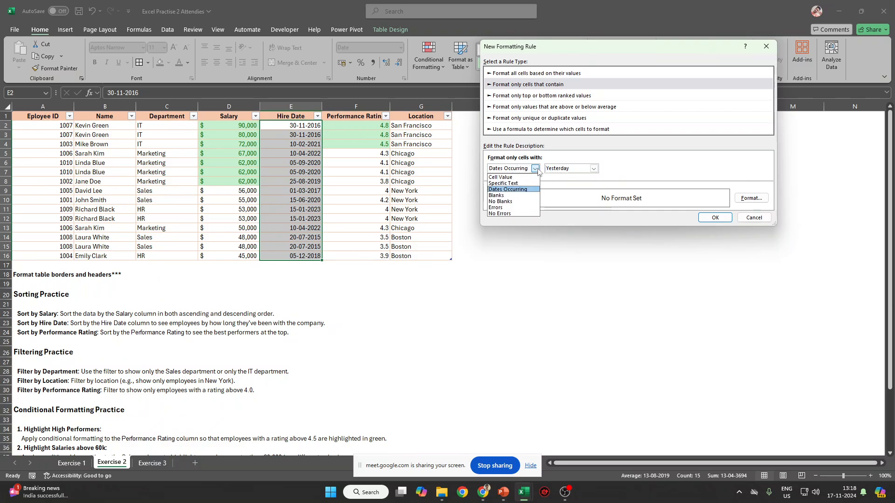
{"action": "left_click", "coordinate": [593, 169]}
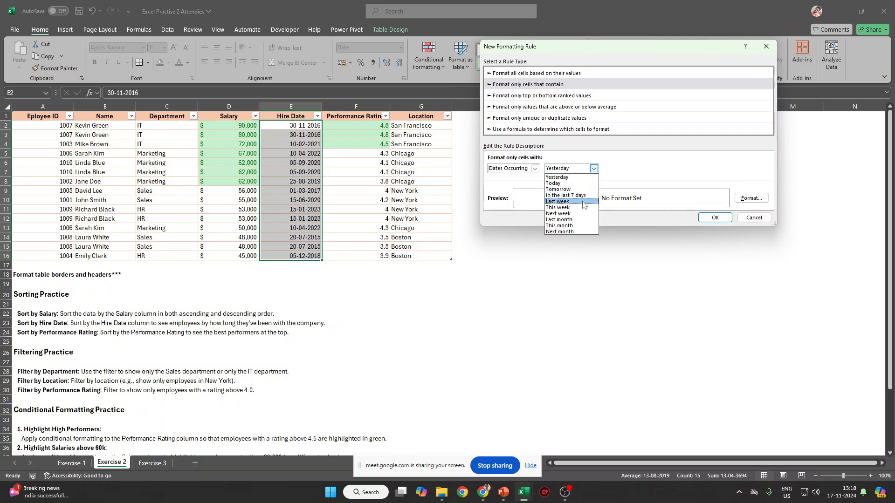
{"action": "left_click", "coordinate": [567, 171]}
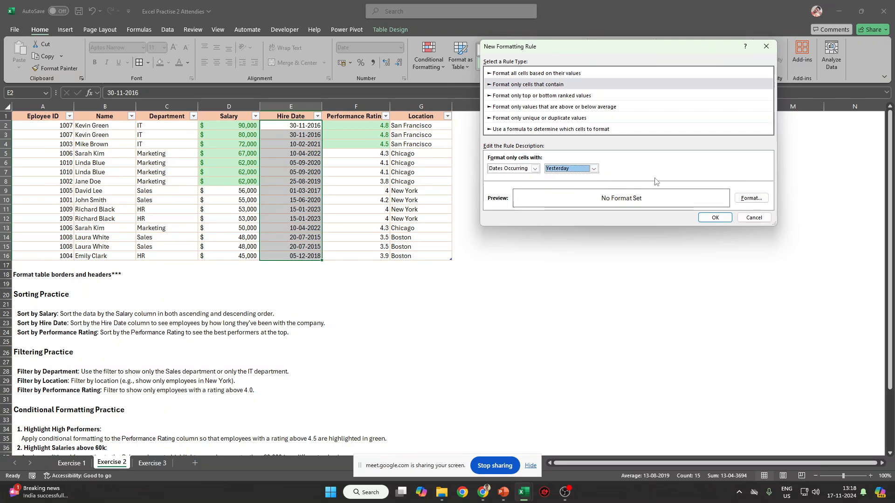
{"action": "left_click", "coordinate": [754, 218]}
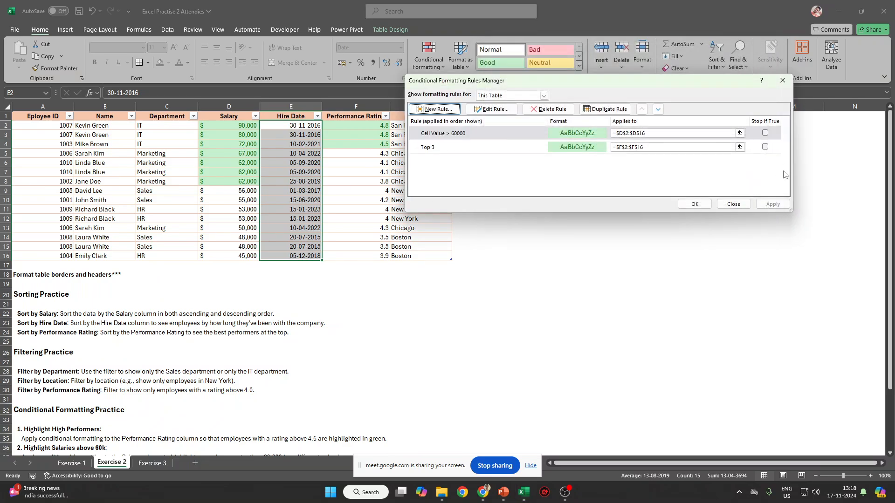
Delete both the Cell Value > 60000 and Top 3 rules from the Rules Manager.
{"action": "left_click", "coordinate": [458, 142]}
{"action": "left_click", "coordinate": [472, 134]}
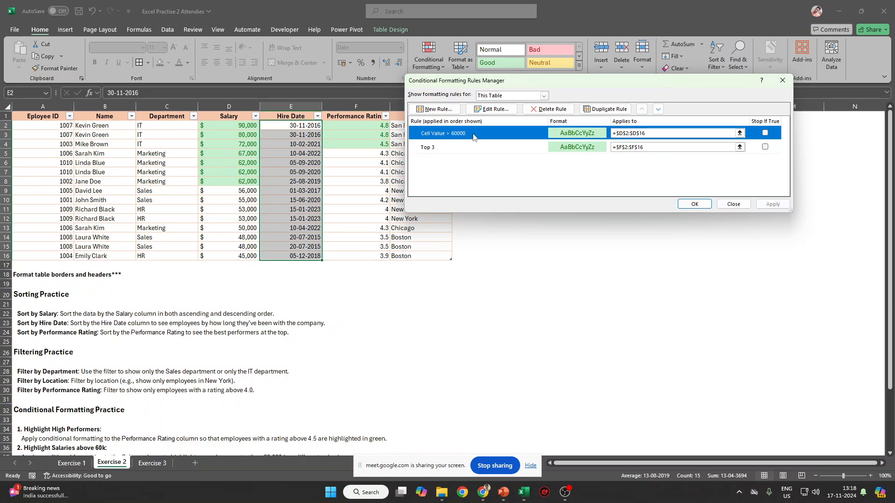
{"action": "left_click", "coordinate": [529, 109]}
{"action": "left_click", "coordinate": [529, 109]}
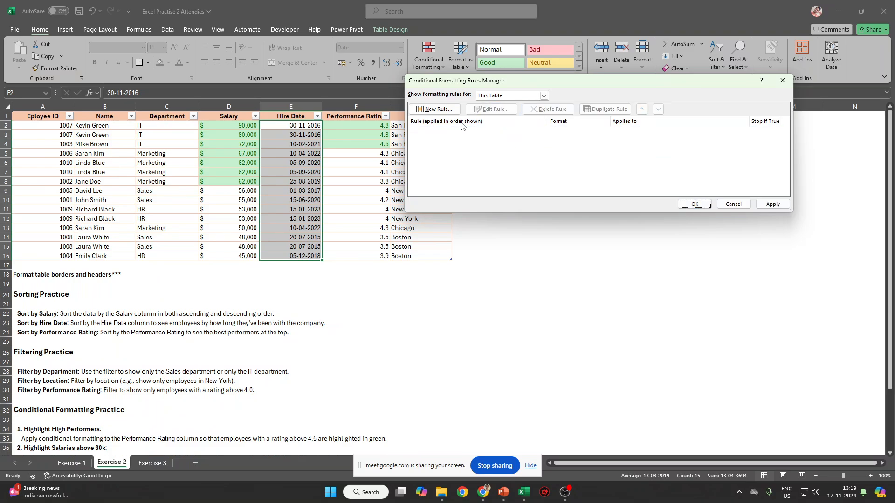
Start a new cells-that-contain rule, try Dates Occurring periods, then return to Cell Value.
{"action": "left_click", "coordinate": [434, 109]}
{"action": "left_click", "coordinate": [498, 84]}
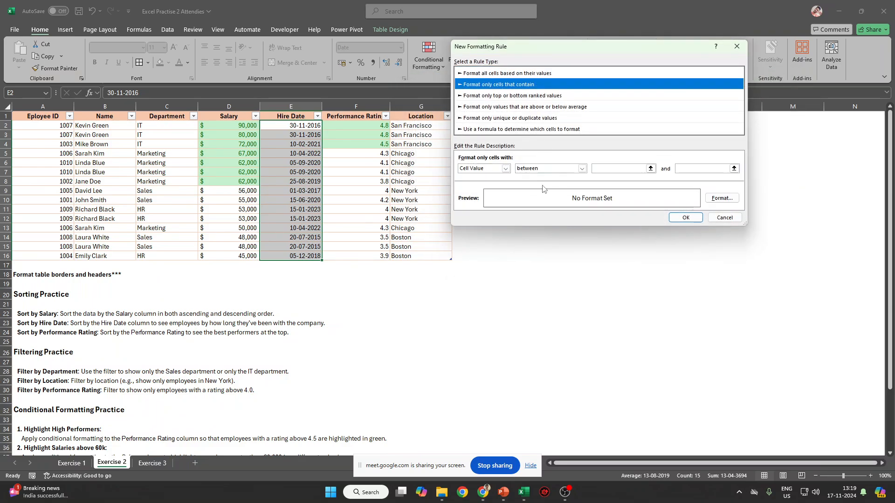
{"action": "left_click", "coordinate": [499, 168]}
{"action": "left_click", "coordinate": [480, 188]}
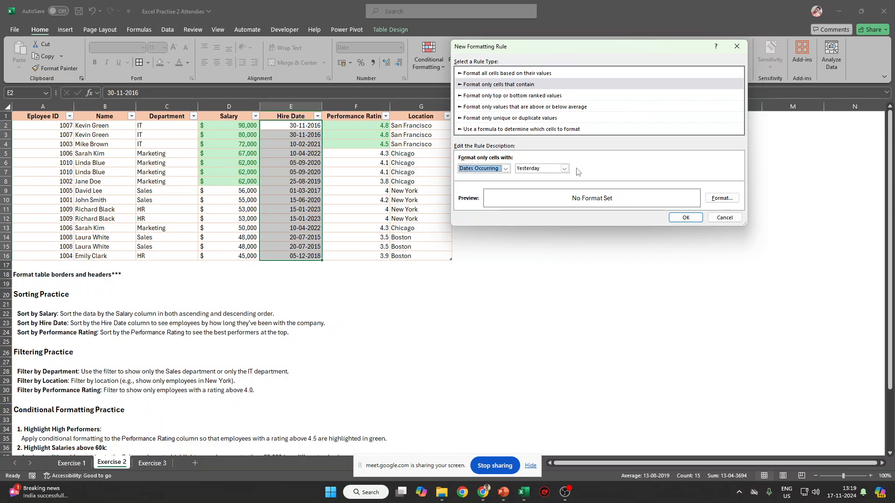
{"action": "left_click", "coordinate": [564, 169]}
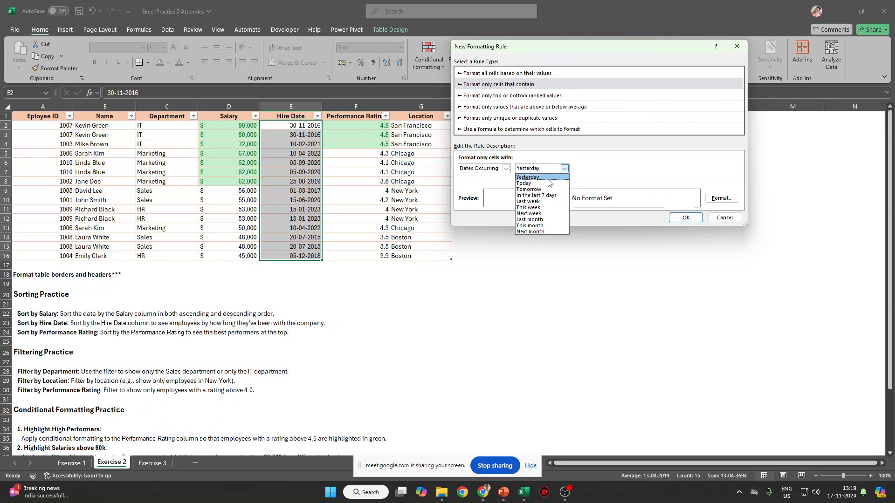
{"action": "left_click", "coordinate": [605, 179]}
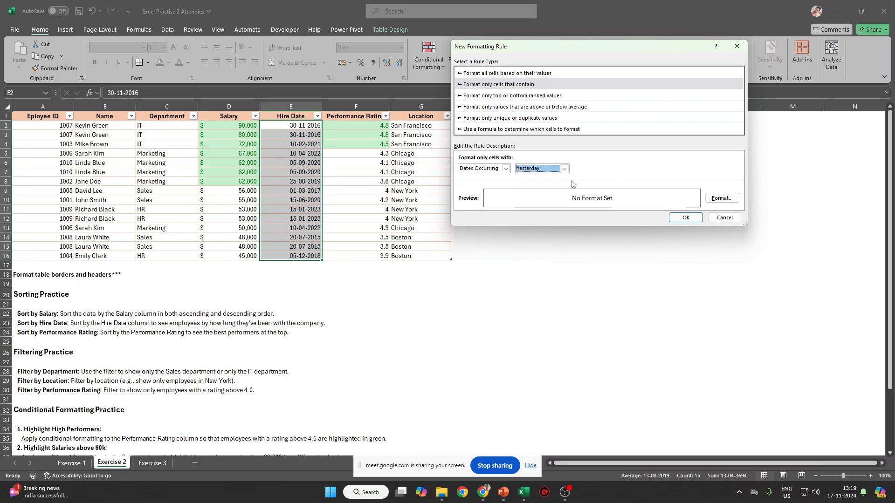
{"action": "left_click", "coordinate": [565, 169]}
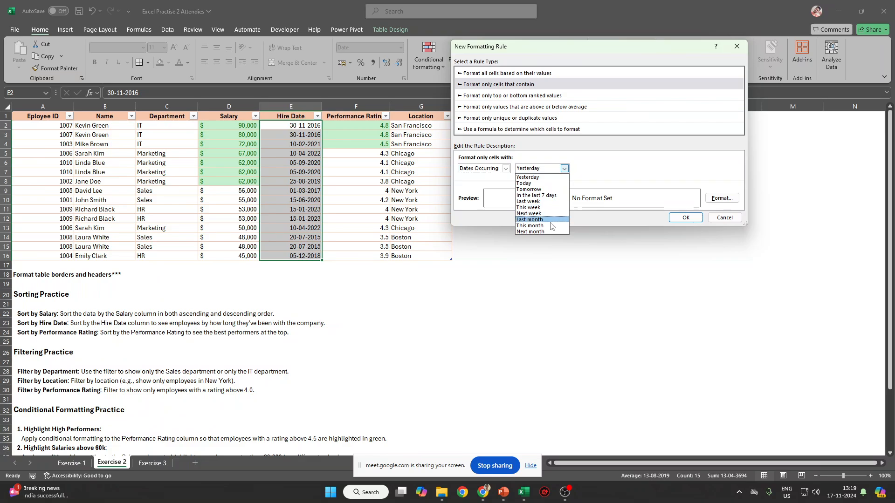
{"action": "left_click", "coordinate": [507, 171]}
{"action": "left_click", "coordinate": [506, 168]}
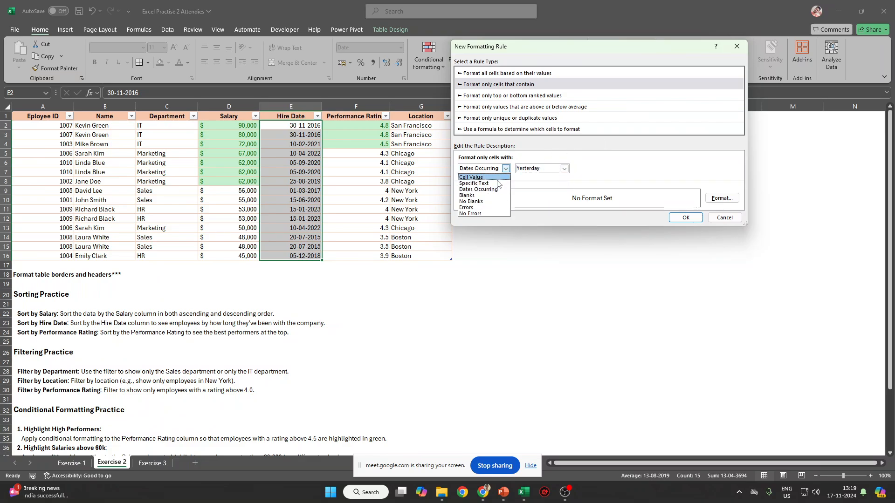
{"action": "left_click", "coordinate": [473, 177]}
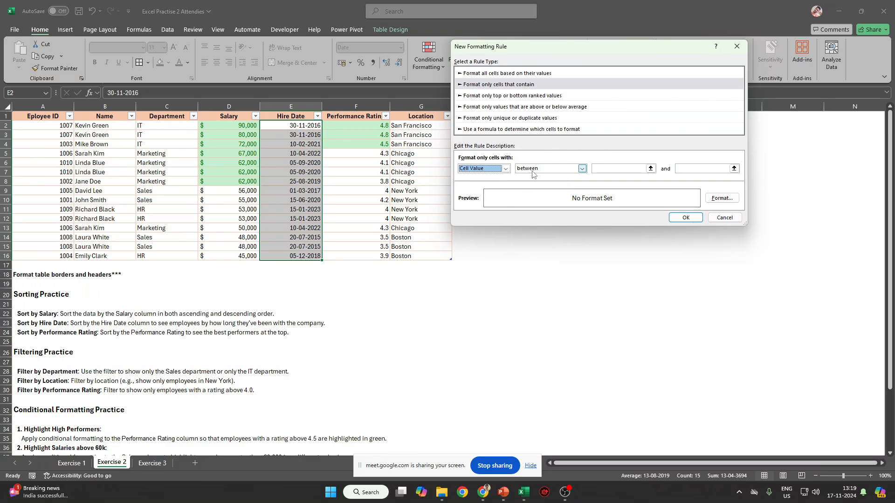
{"action": "double_click", "coordinate": [539, 173]}
Collapse and restore the rule dialog, switching between Dates Occurring and Cell Value with between.
{"action": "left_click", "coordinate": [651, 168]}
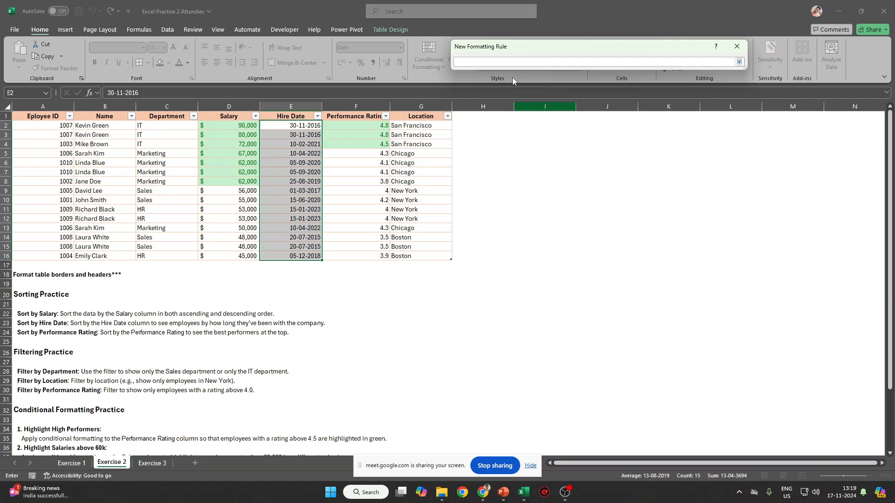
{"action": "left_click", "coordinate": [736, 47]}
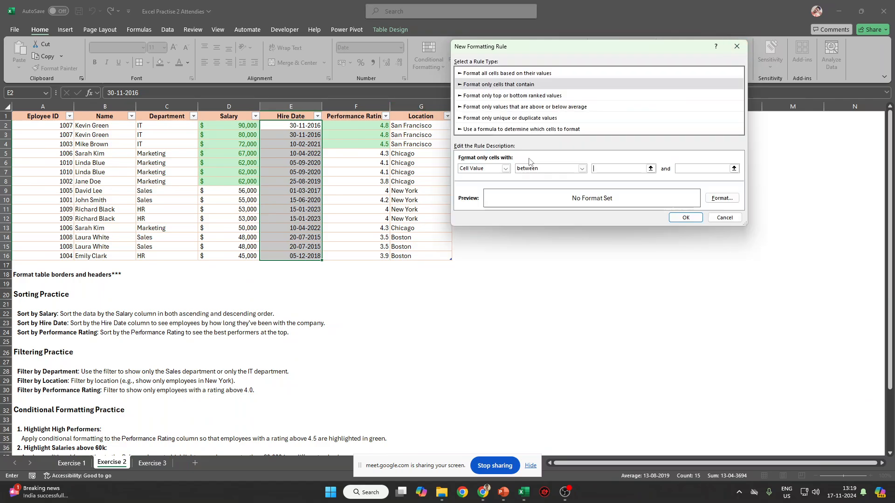
{"action": "left_click", "coordinate": [505, 168]}
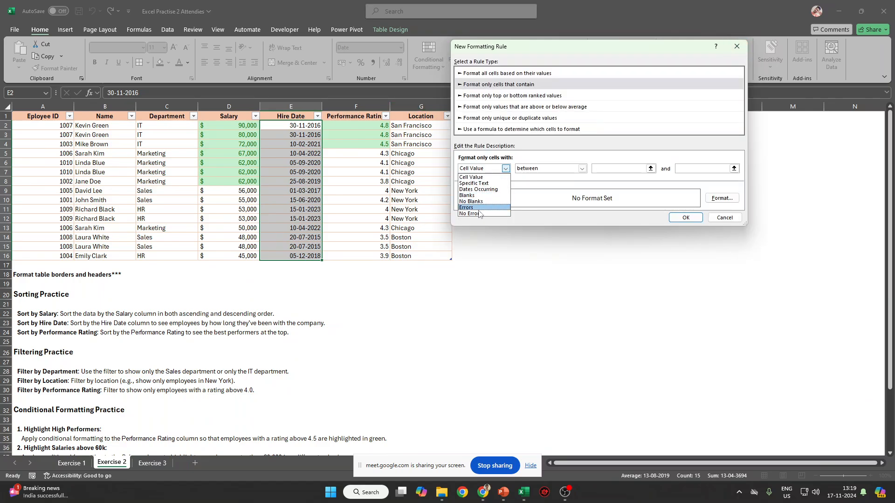
{"action": "left_click", "coordinate": [496, 190]}
{"action": "left_click", "coordinate": [545, 169]}
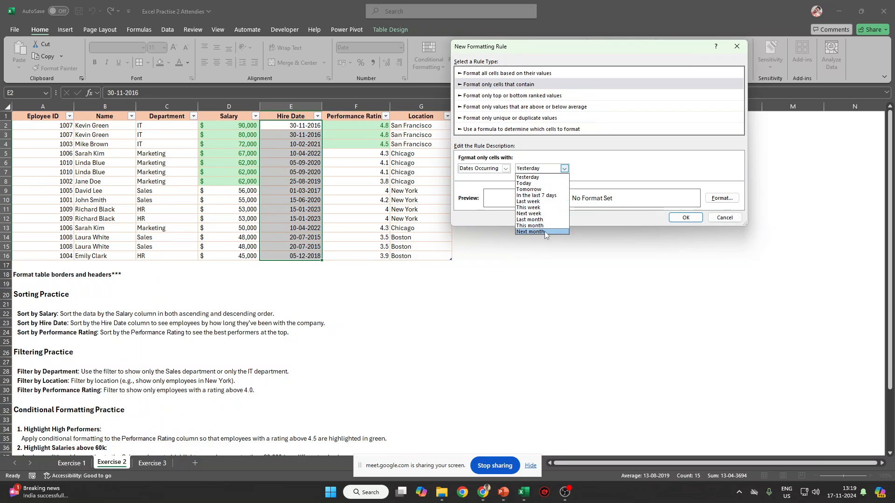
{"action": "left_click", "coordinate": [493, 170]}
{"action": "left_click", "coordinate": [484, 177]}
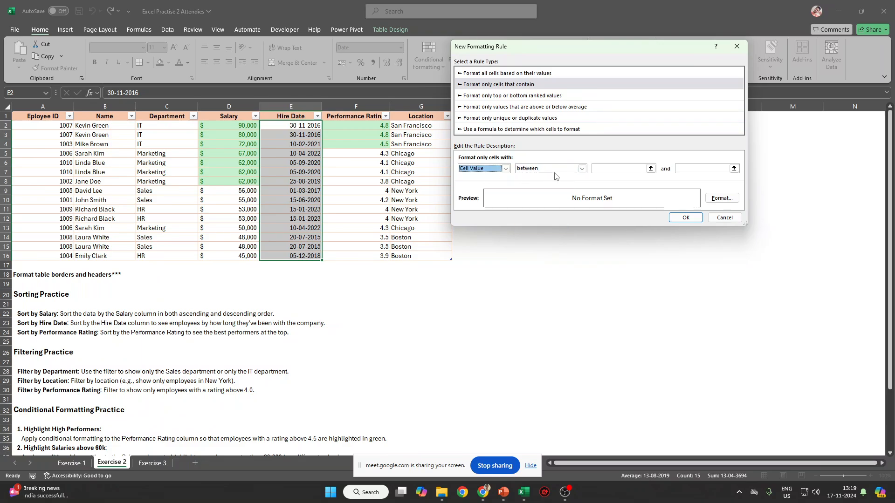
{"action": "left_click", "coordinate": [561, 169]}
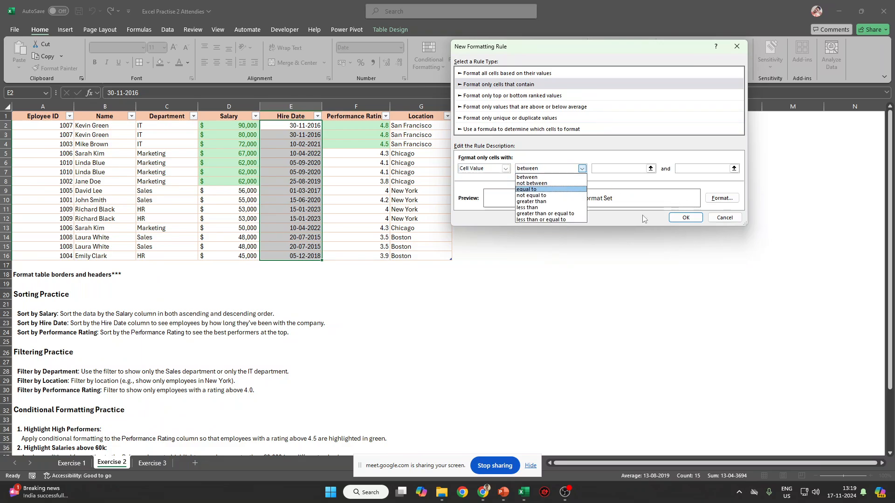
{"action": "left_click", "coordinate": [717, 221]}
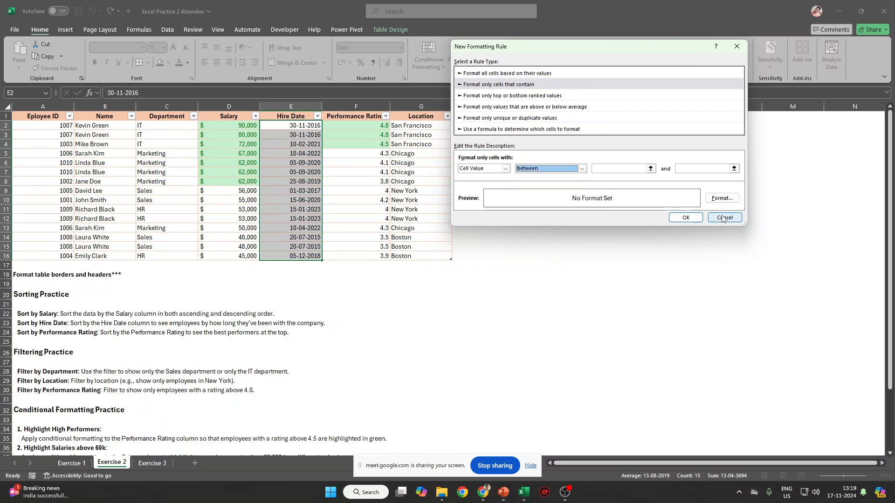
Set the condition to Dates Occurring with Yesterday, then cancel the new rule.
{"action": "left_click", "coordinate": [485, 169]}
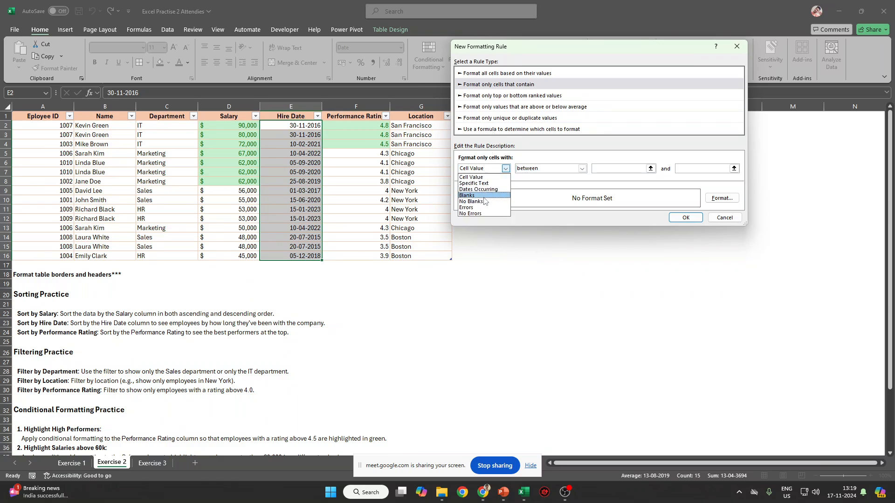
{"action": "left_click", "coordinate": [490, 189]}
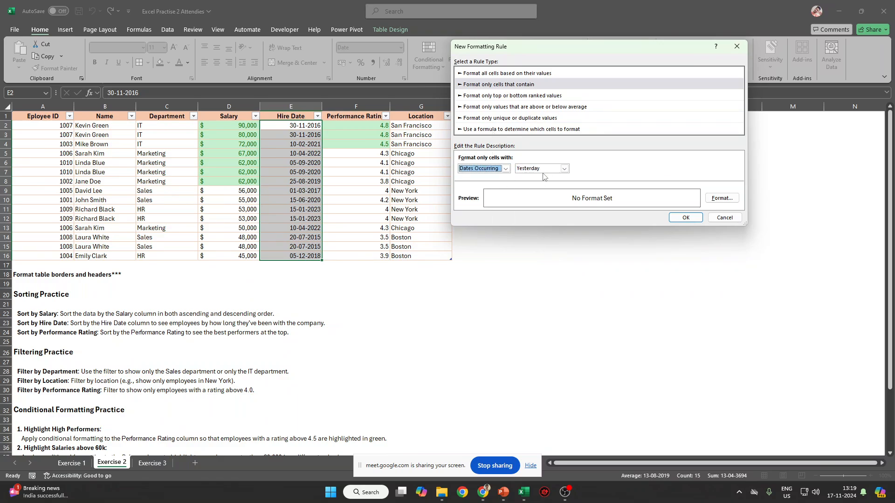
{"action": "left_click", "coordinate": [548, 170]}
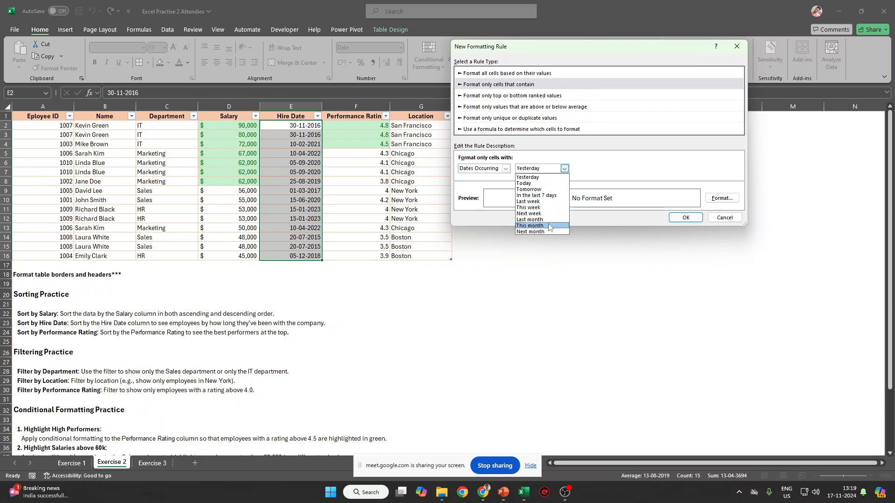
{"action": "left_click", "coordinate": [727, 221]}
{"action": "left_click", "coordinate": [726, 219]}
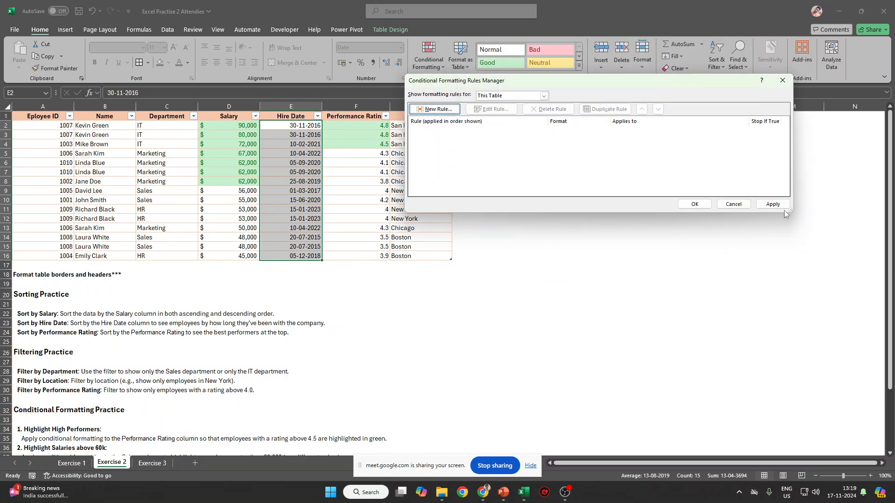
Close the Rules Manager and filter Hire Date to Quarter 1, leaving 4 of 15 employees.
{"action": "left_click", "coordinate": [733, 204]}
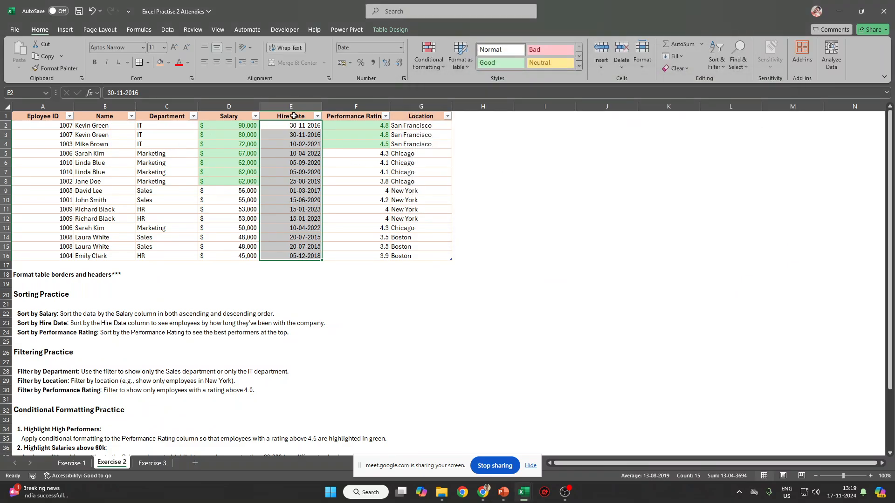
{"action": "left_click", "coordinate": [317, 117]}
{"action": "mouse_move", "coordinate": [267, 211]}
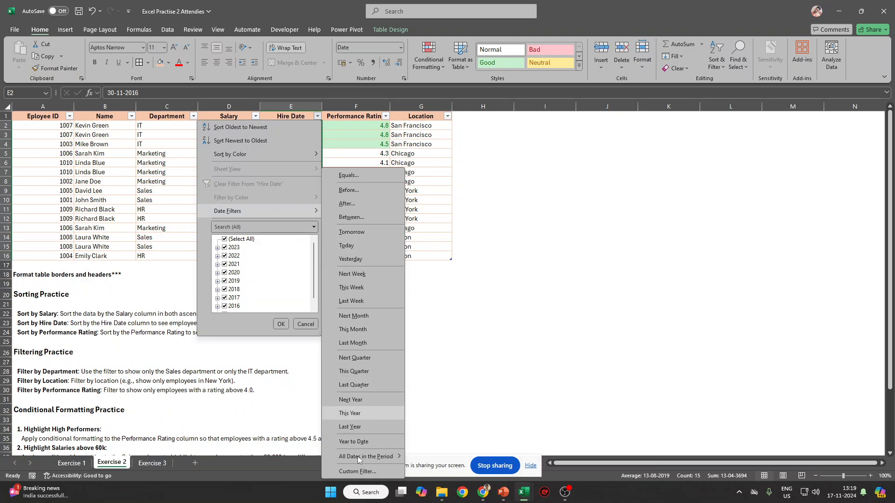
{"action": "mouse_move", "coordinate": [361, 461]}
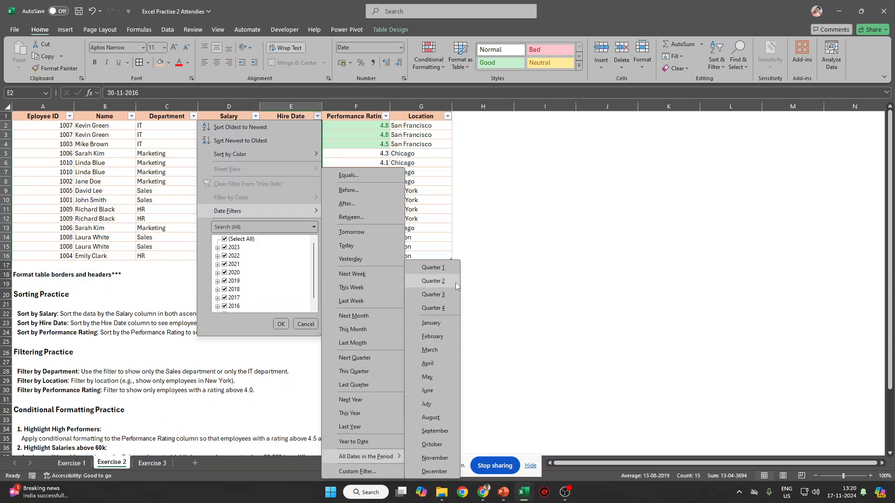
{"action": "left_click", "coordinate": [445, 266]}
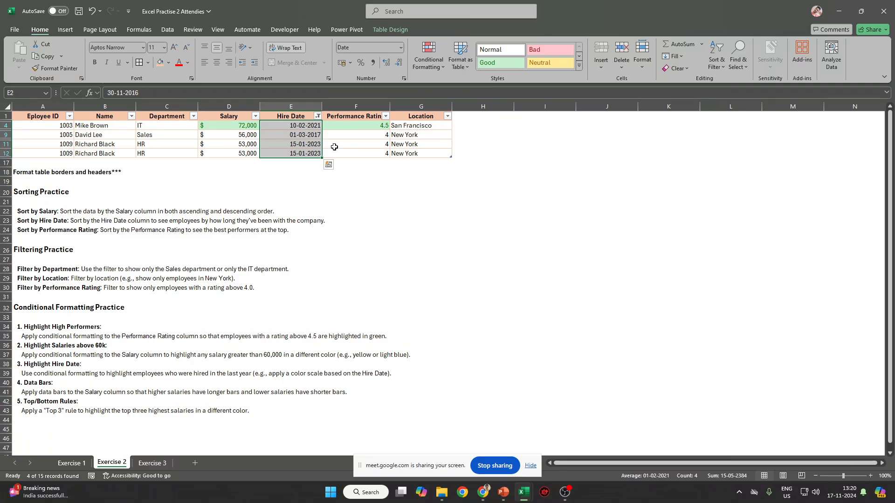
{"action": "left_click_drag", "start_coordinate": [305, 124], "coordinate": [300, 154]}
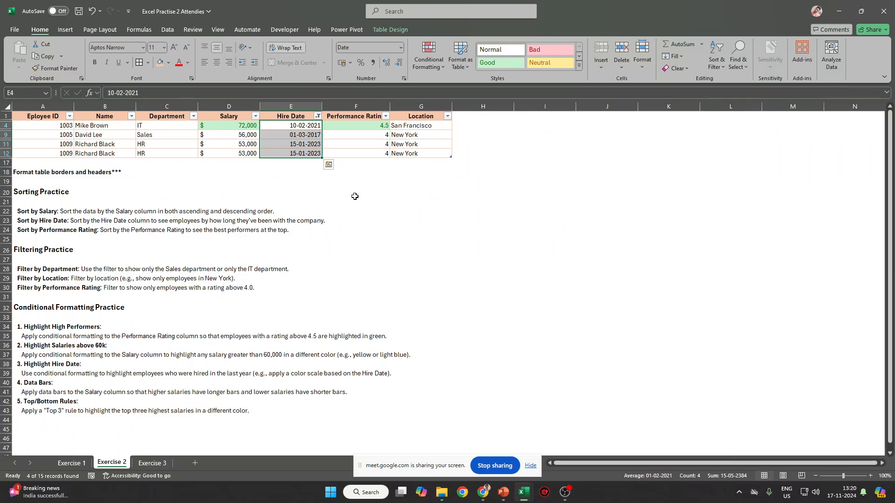
Remove the Hire Date filter to show all 15 employees, then select the Hire Date values.
{"action": "key", "text": "Up"}
{"action": "key", "text": "ctrl+shift+l"}
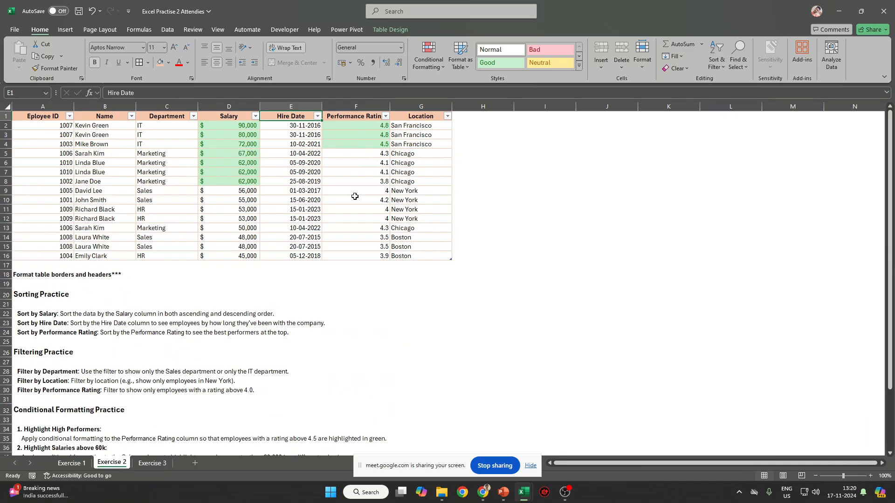
{"action": "left_click_drag", "start_coordinate": [309, 125], "coordinate": [294, 255]}
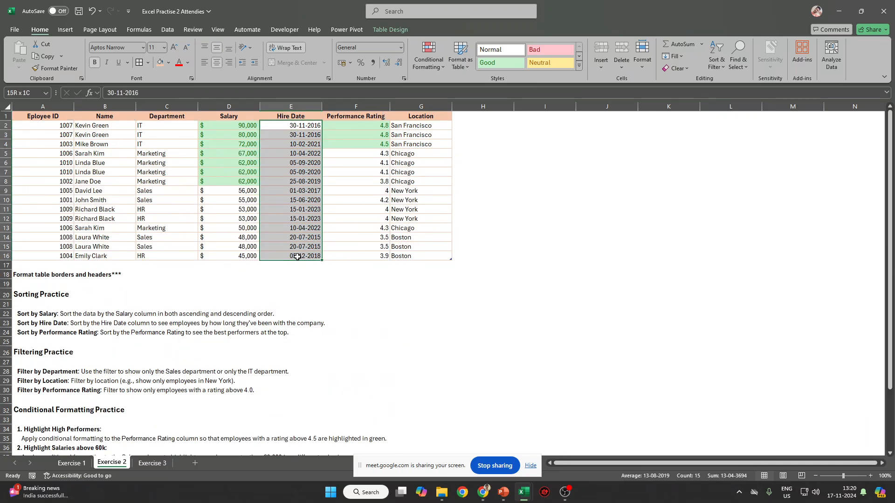
Start a Between highlight rule on the hire dates, then abandon it after a mistyped end date.
{"action": "left_click", "coordinate": [429, 56]}
{"action": "mouse_move", "coordinate": [462, 85]}
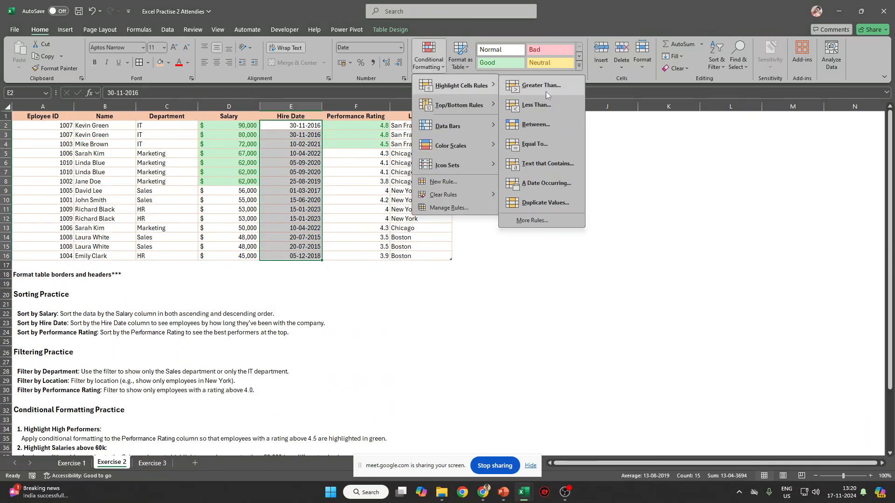
{"action": "left_click", "coordinate": [559, 127]}
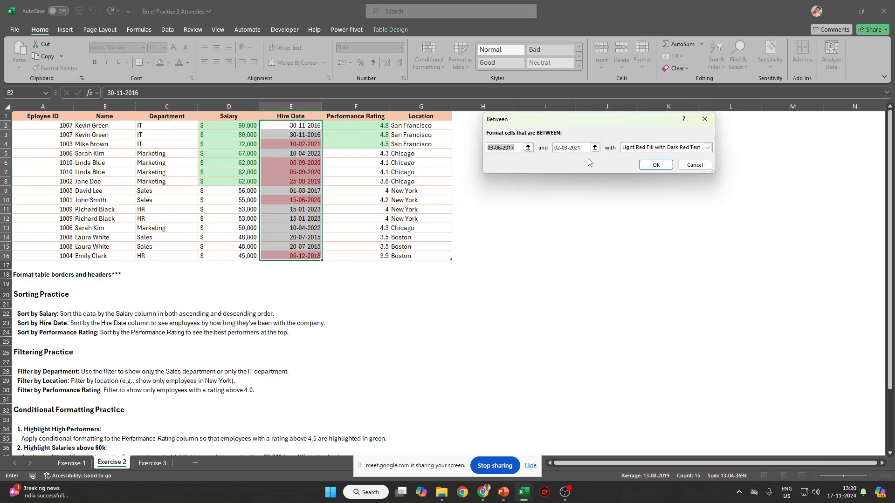
{"action": "left_click", "coordinate": [585, 147]}
{"action": "key", "text": "shift+Home"}
{"action": "type", "text": "01-"}
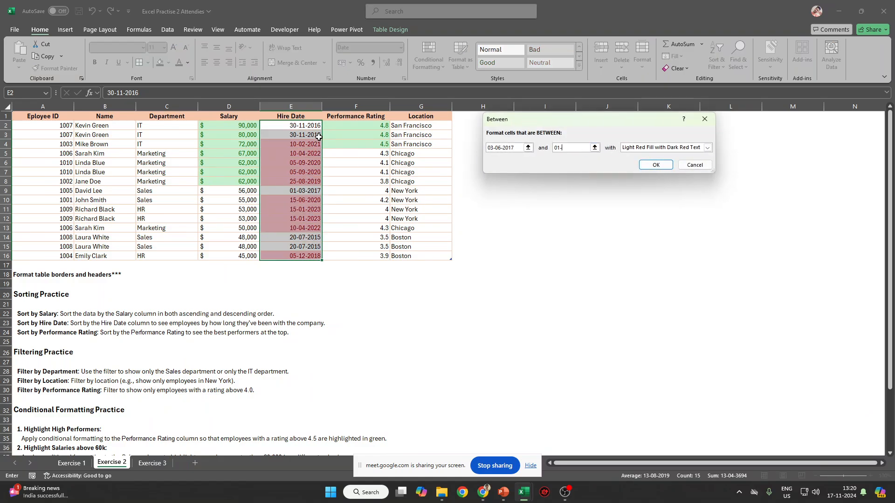
{"action": "type", "text": "03-2020"}
{"action": "key", "text": "Left"}
{"action": "key", "text": "Left"}
{"action": "key", "text": "Left"}
{"action": "key", "text": "Left"}
{"action": "key", "text": "Escape"}
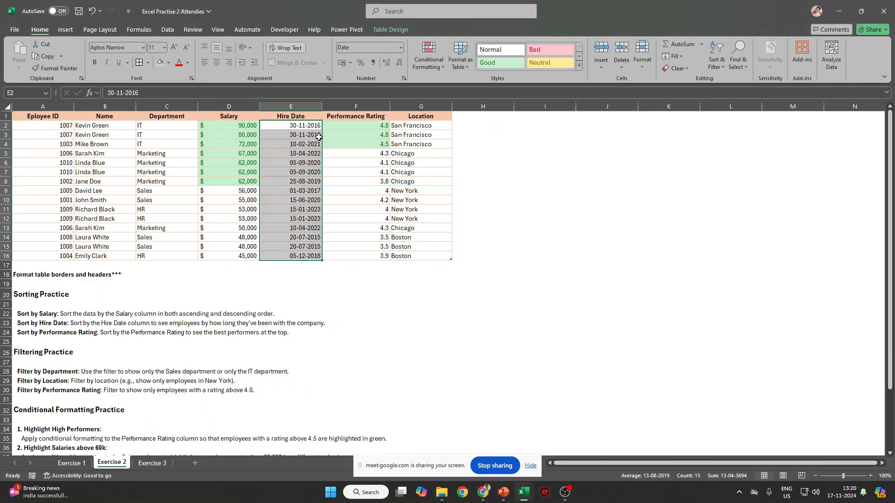
Highlight hire dates between 01-01-2023 and 01-12-2023 with Yellow Fill and Dark Yellow Text.
{"action": "left_click", "coordinate": [428, 58]}
{"action": "mouse_move", "coordinate": [460, 86]}
{"action": "left_click", "coordinate": [522, 125]}
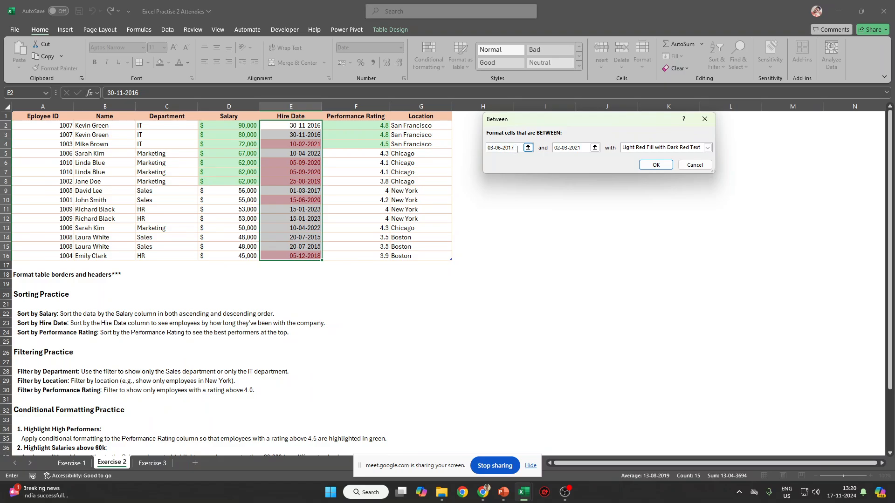
{"action": "type", "text": "01-01"}
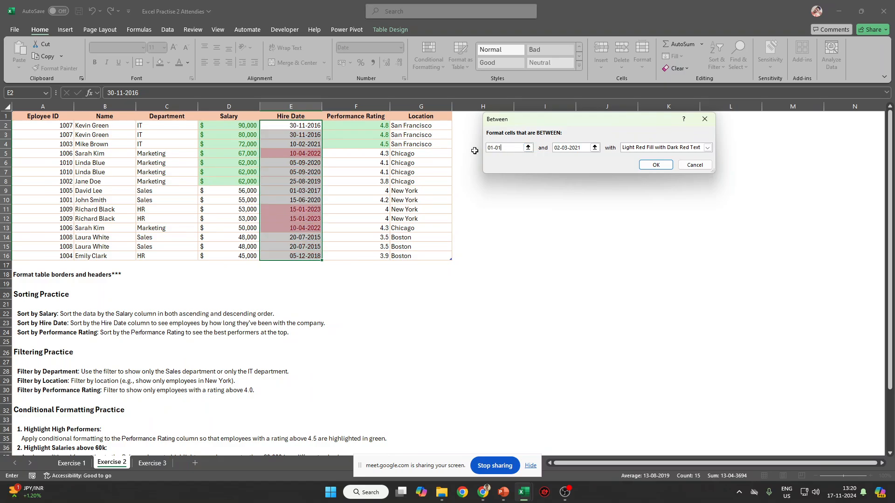
{"action": "type", "text": "-2023"}
{"action": "key", "text": "Tab"}
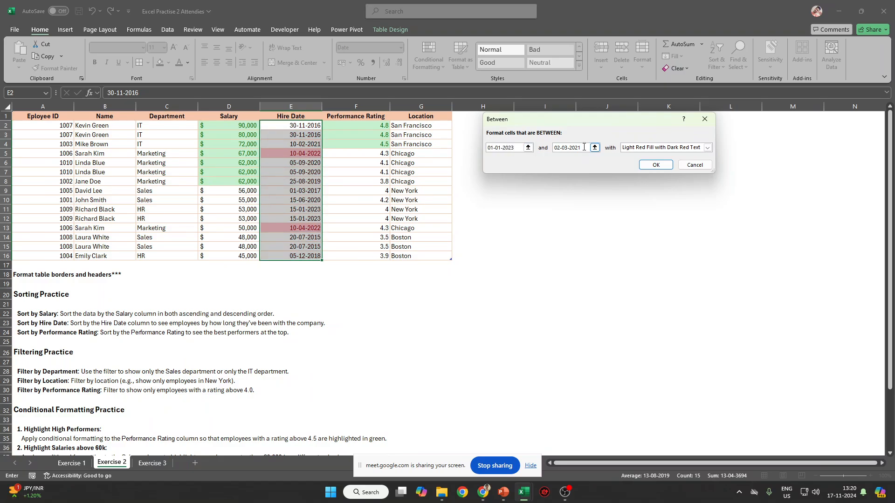
{"action": "left_click_drag", "start_coordinate": [589, 148], "coordinate": [550, 150]}
{"action": "type", "text": "0"}
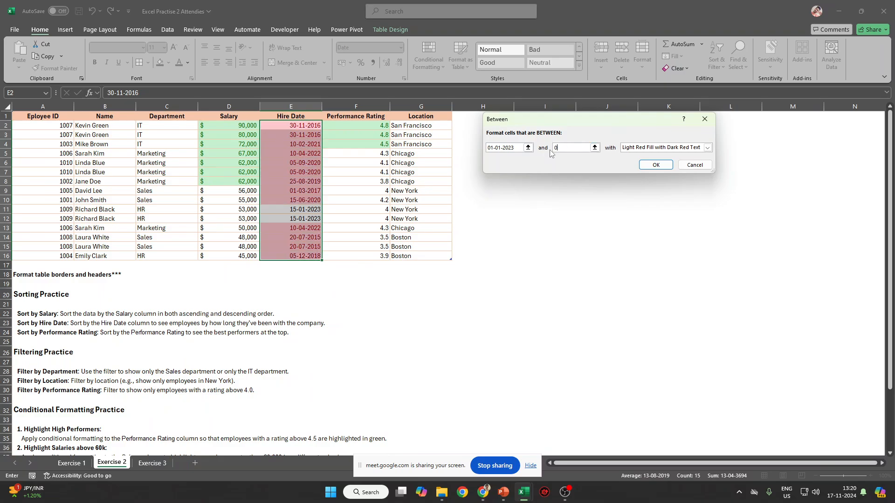
{"action": "type", "text": "1-12-"}
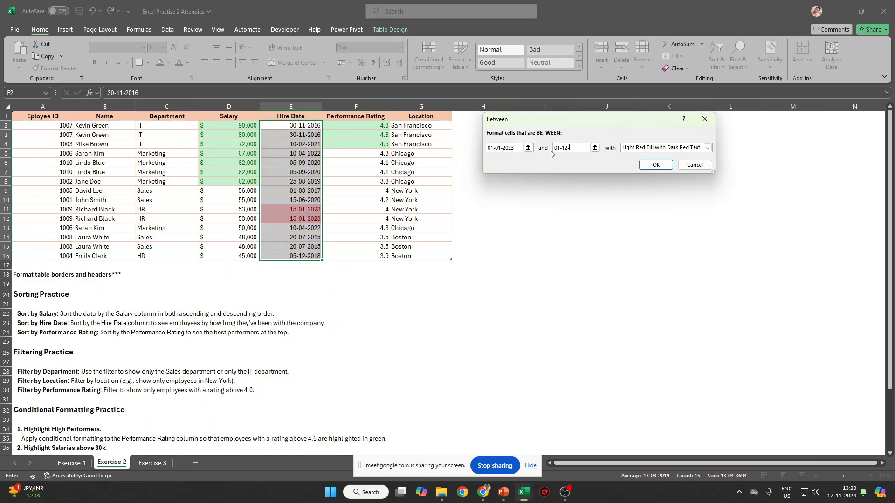
{"action": "type", "text": "2023"}
{"action": "left_click", "coordinate": [676, 148]}
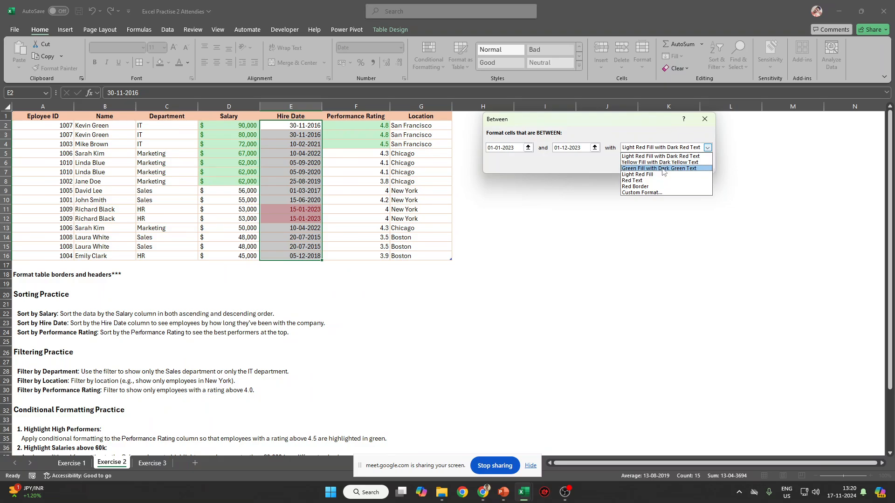
{"action": "left_click", "coordinate": [659, 162]}
{"action": "left_click", "coordinate": [653, 164]}
{"action": "left_click", "coordinate": [405, 236]}
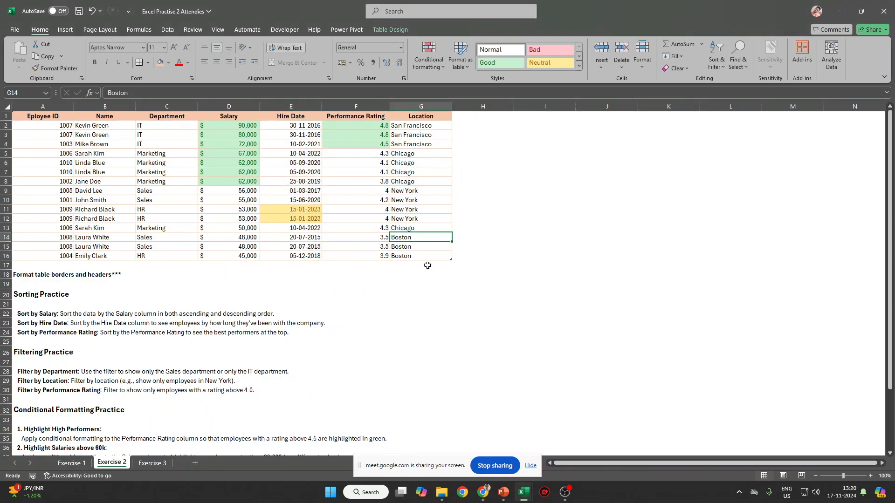
{"action": "scroll", "coordinate": [160, 241], "scroll_direction": "down", "scroll_amount": 3}
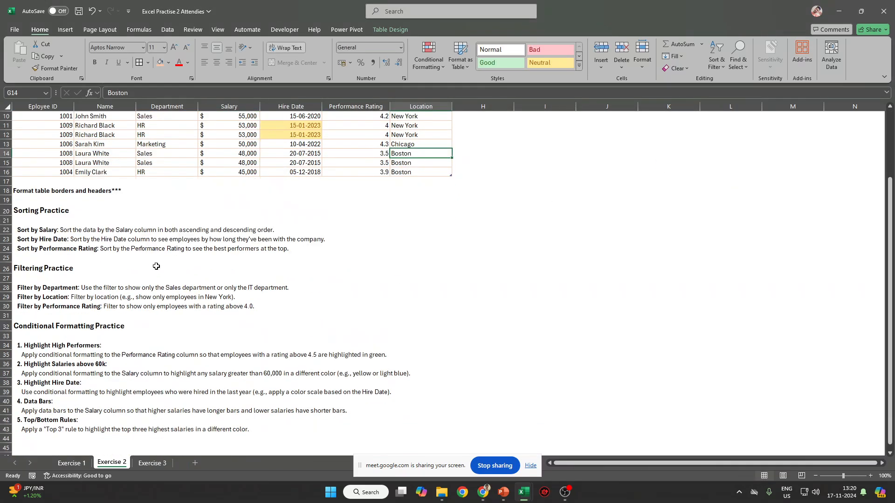
{"action": "left_click_drag", "start_coordinate": [35, 392], "coordinate": [381, 395]}
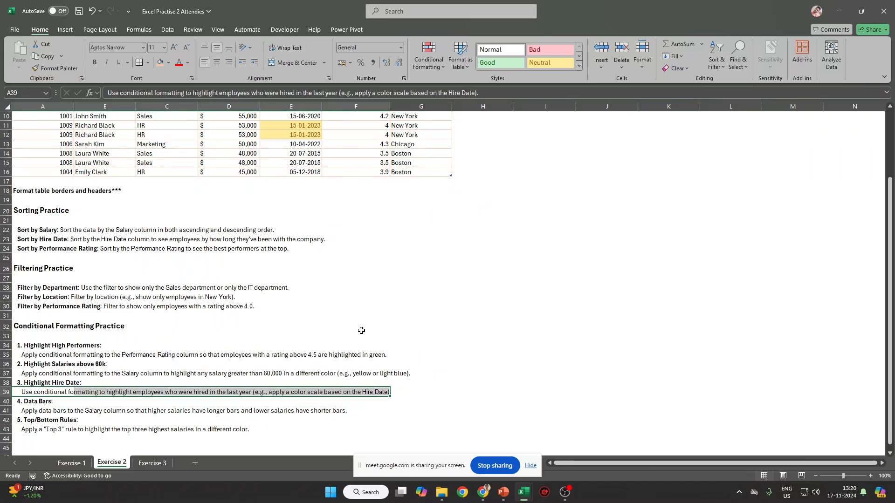
{"action": "scroll", "coordinate": [361, 331], "scroll_direction": "up", "scroll_amount": 3}
{"action": "left_click", "coordinate": [307, 116]}
{"action": "key", "text": "ctrl+shift+l"}
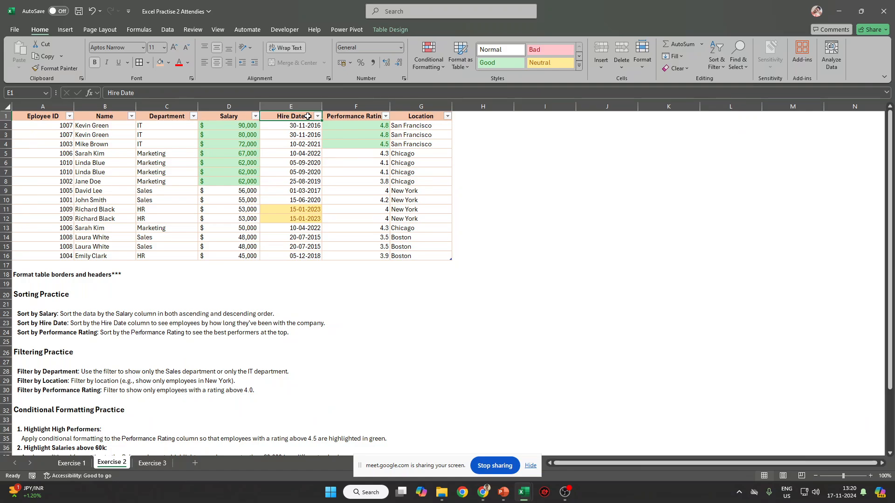
{"action": "left_click", "coordinate": [317, 116]}
{"action": "mouse_move", "coordinate": [229, 215]}
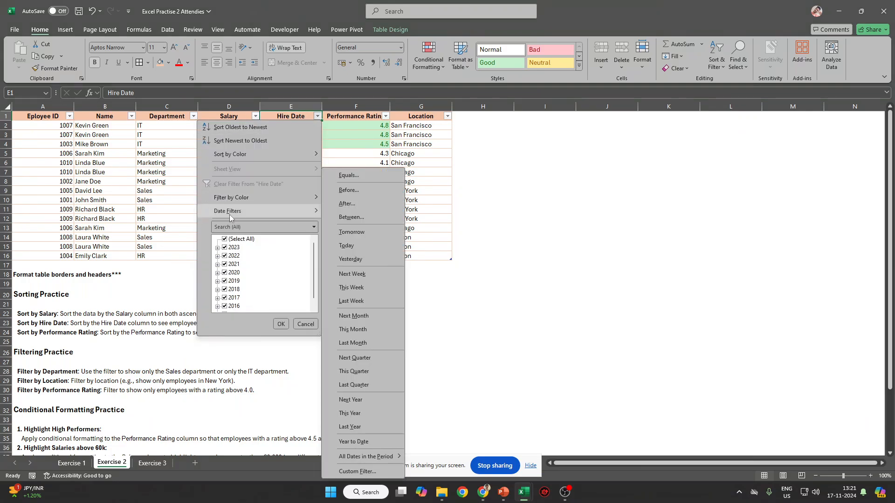
{"action": "left_click", "coordinate": [363, 427]}
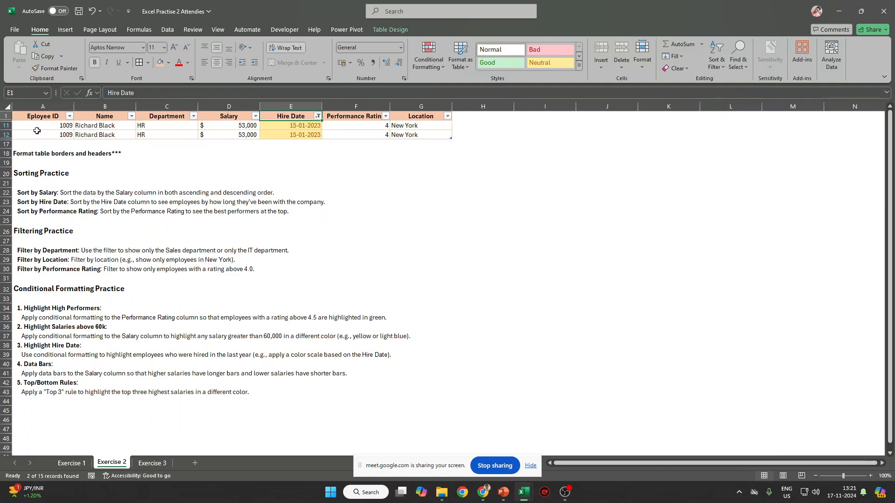
{"action": "left_click_drag", "start_coordinate": [36, 131], "coordinate": [421, 132]}
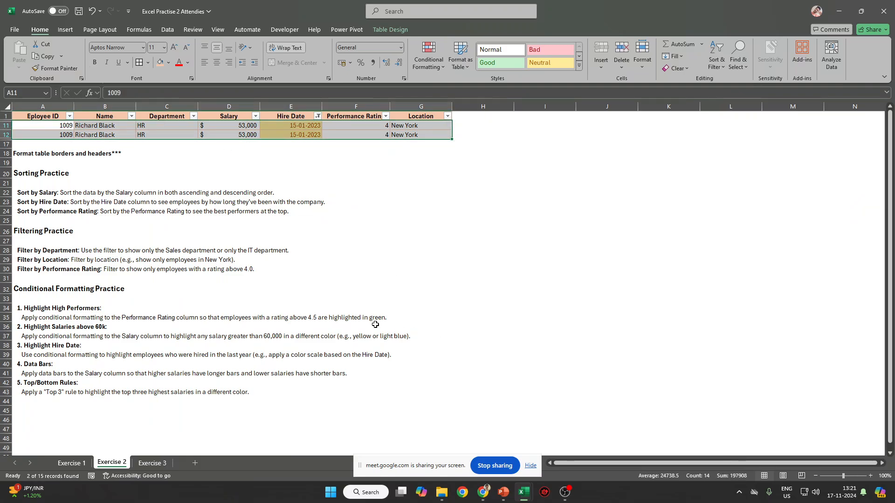
{"action": "left_click_drag", "start_coordinate": [31, 376], "coordinate": [389, 369]}
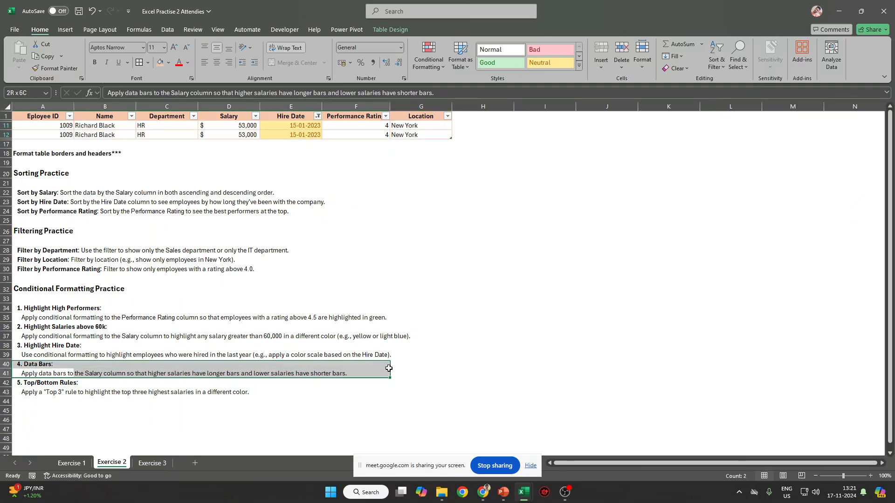
{"action": "left_click", "coordinate": [227, 120]}
{"action": "key", "text": "ctrl+shift+l"}
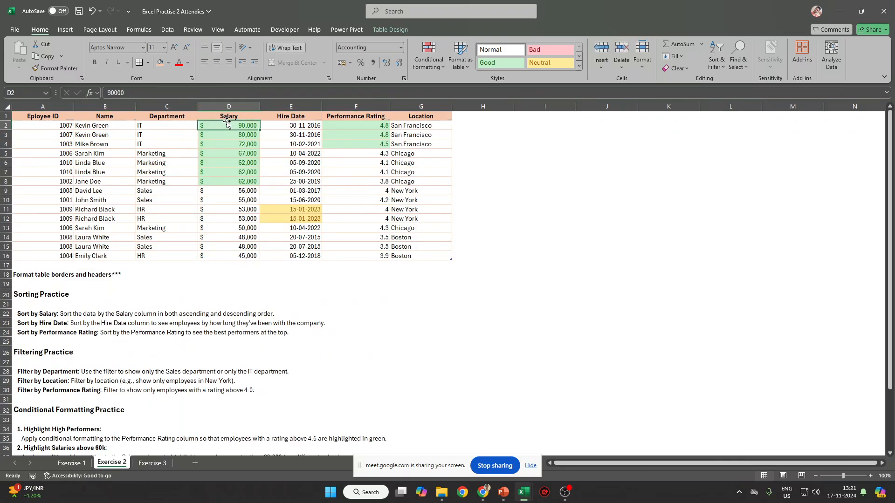
Clear all conditional formatting rules from the employee table.
{"action": "left_click", "coordinate": [226, 121]}
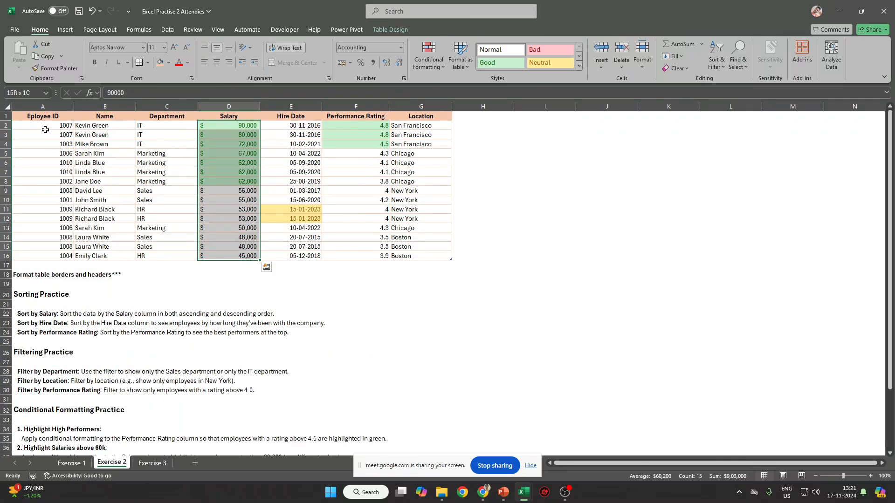
{"action": "left_click_drag", "start_coordinate": [45, 130], "coordinate": [446, 255]}
{"action": "left_click", "coordinate": [428, 58]}
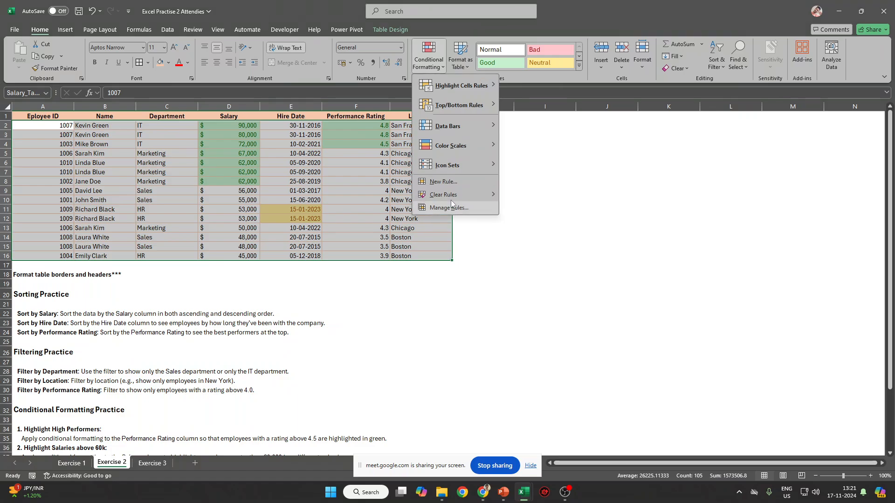
{"action": "mouse_move", "coordinate": [451, 194]}
{"action": "left_click", "coordinate": [536, 196]}
{"action": "left_click", "coordinate": [289, 172]}
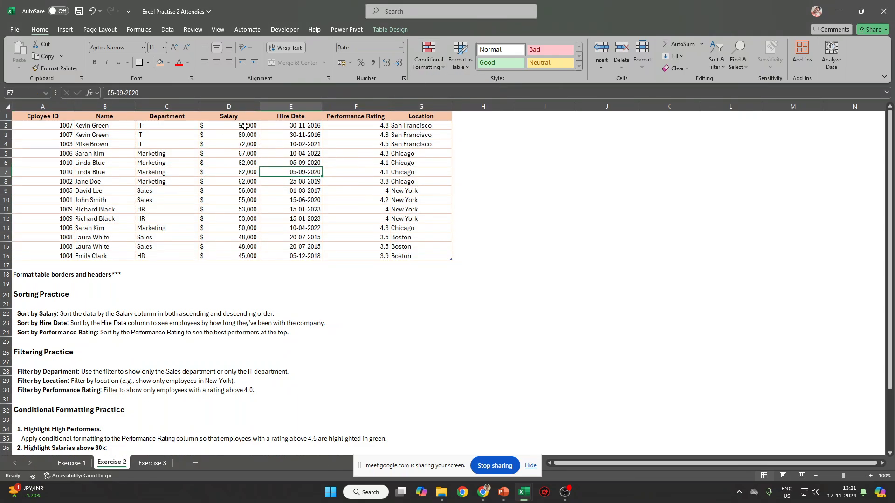
Widen the Salary column and reselect the salaries D2:D16.
{"action": "left_click_drag", "start_coordinate": [244, 126], "coordinate": [215, 258]}
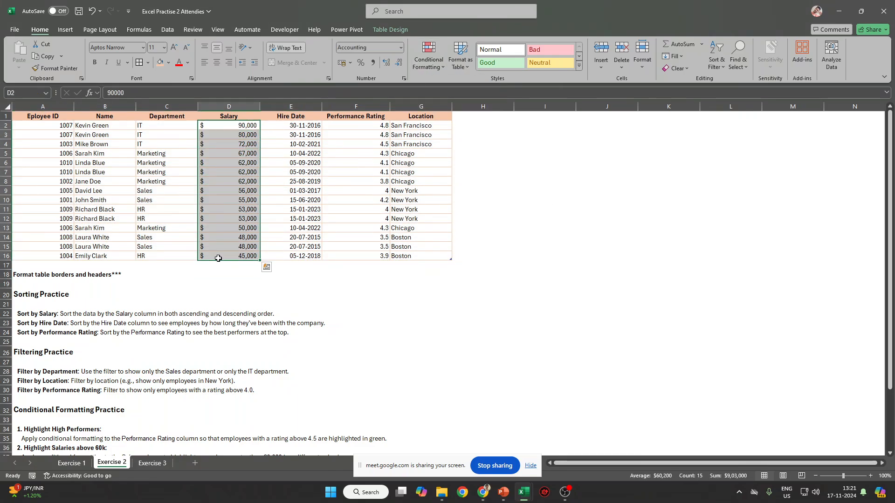
{"action": "left_click_drag", "start_coordinate": [260, 109], "coordinate": [284, 109]}
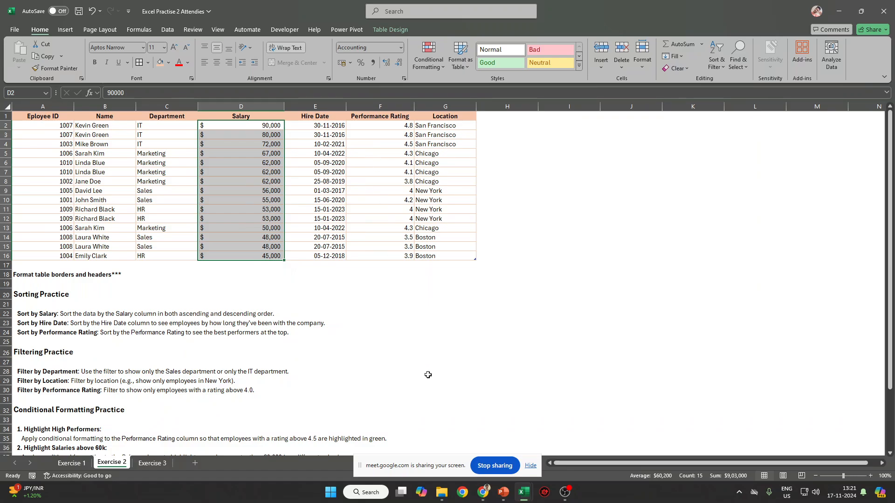
{"action": "left_click", "coordinate": [530, 466]}
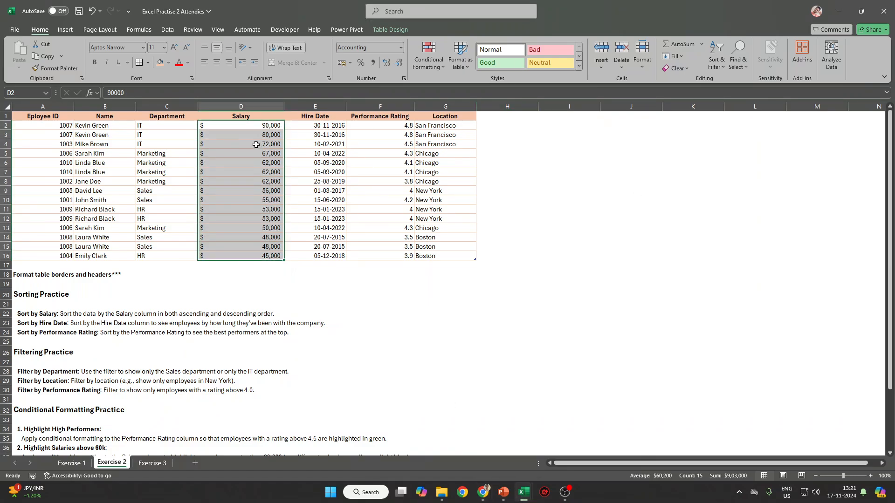
{"action": "left_click_drag", "start_coordinate": [254, 126], "coordinate": [250, 255]}
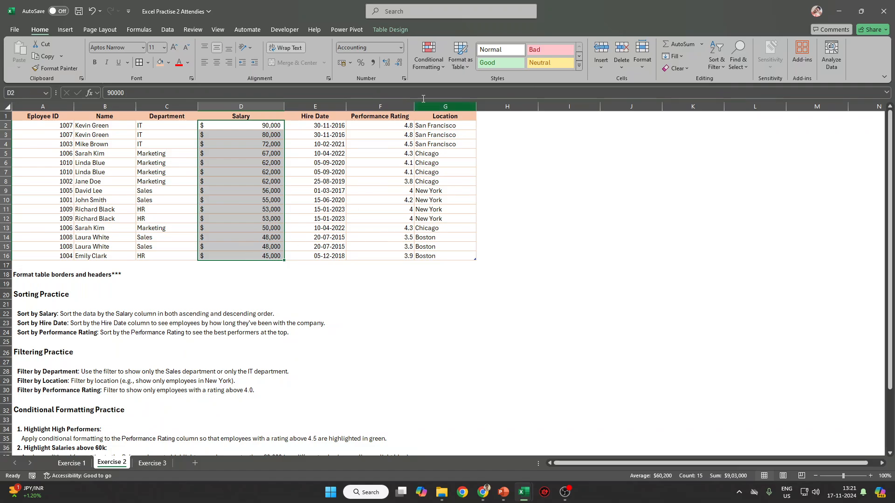
{"action": "left_click", "coordinate": [438, 69]}
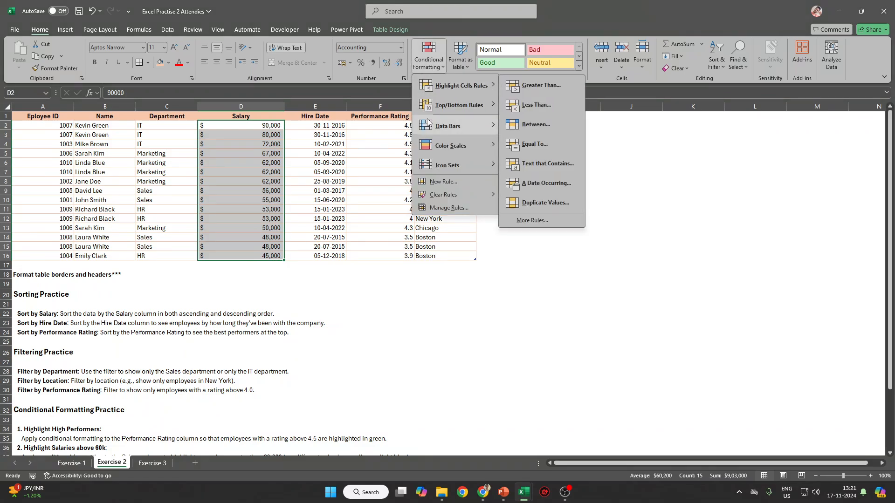
Add blue Solid Fill data bars to the Salary values D2:D16.
{"action": "mouse_move", "coordinate": [431, 123]}
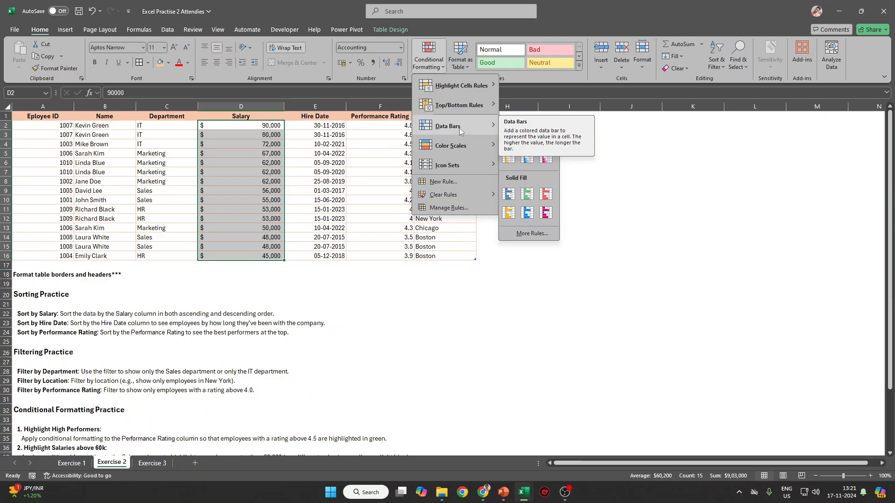
{"action": "left_click", "coordinate": [508, 194]}
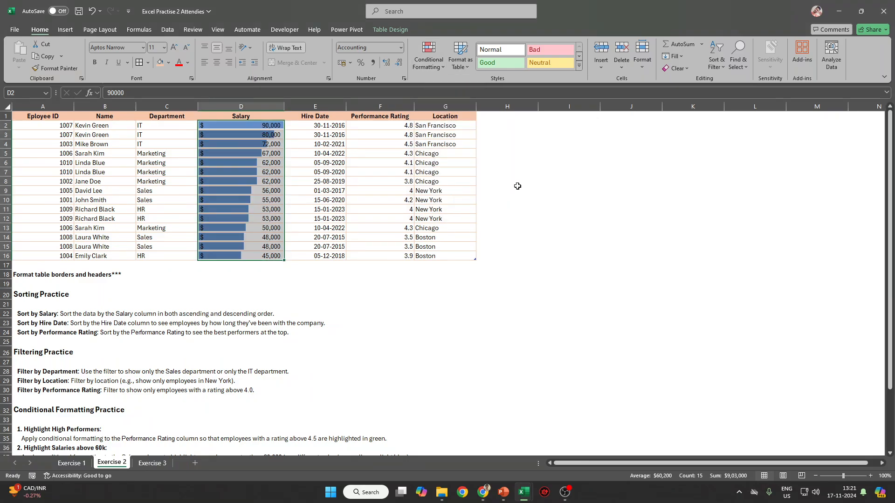
{"action": "left_click", "coordinate": [407, 214]}
{"action": "mouse_move", "coordinate": [238, 257]}
{"action": "left_mouse_down"}
{"action": "mouse_move", "coordinate": [240, 125]}
{"action": "mouse_move", "coordinate": [255, 255]}
{"action": "left_mouse_up"}
{"action": "left_click", "coordinate": [317, 144]}
{"action": "left_click", "coordinate": [430, 70]}
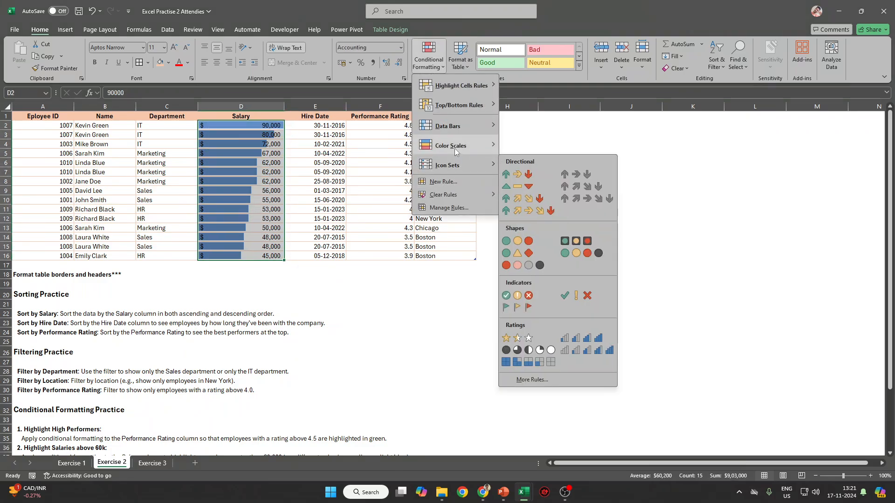
{"action": "mouse_move", "coordinate": [455, 147]}
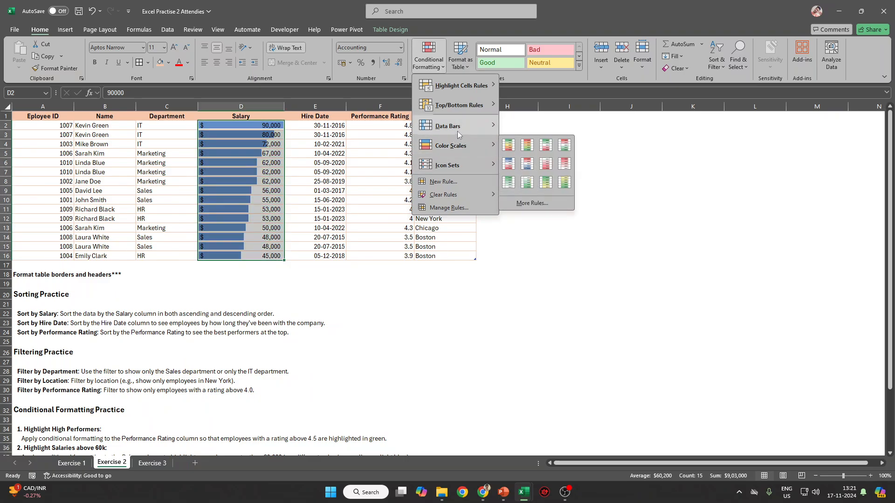
{"action": "mouse_move", "coordinate": [461, 127]}
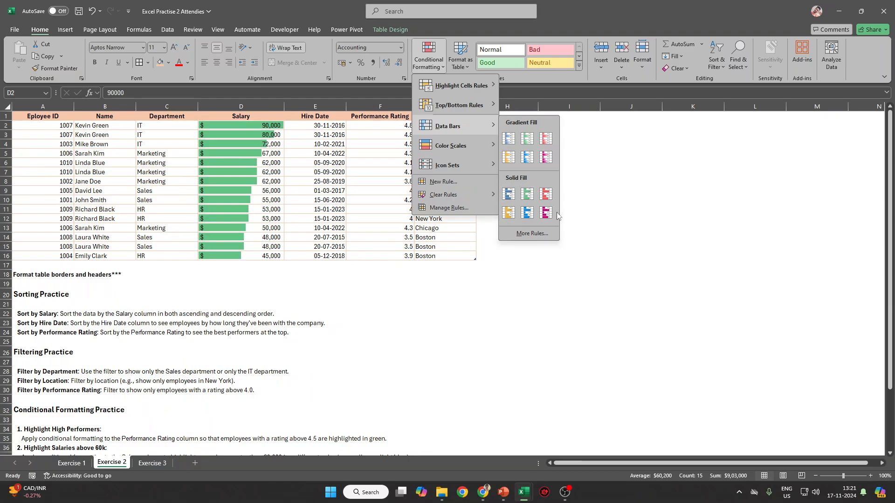
{"action": "left_click", "coordinate": [508, 194]}
{"action": "scroll", "coordinate": [161, 405], "scroll_direction": "down", "scroll_amount": 5}
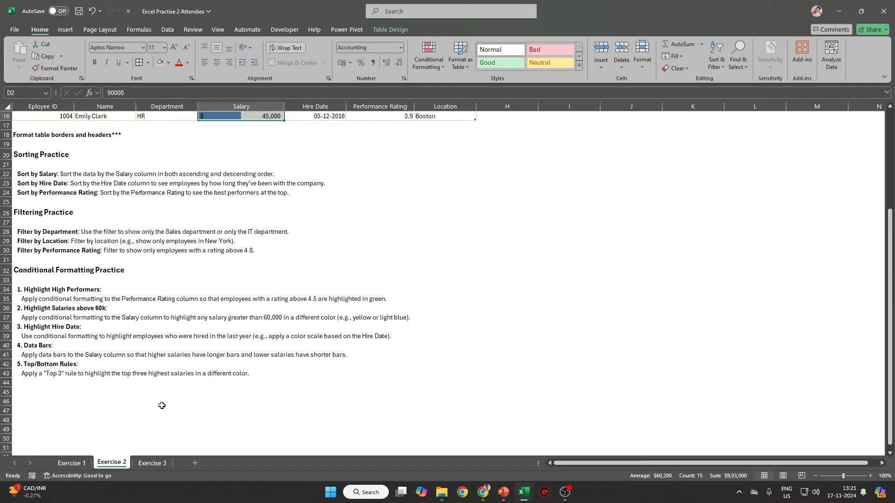
Review the conditional formatting instruction lines, then switch to the Exercise 3 sheet.
{"action": "left_click", "coordinate": [29, 369]}
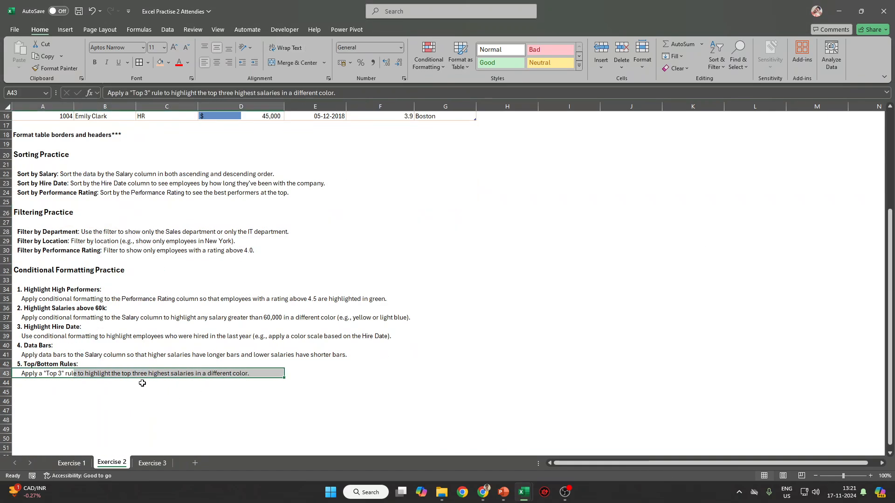
{"action": "scroll", "coordinate": [150, 381], "scroll_direction": "up", "scroll_amount": 4}
{"action": "scroll", "coordinate": [150, 382], "scroll_direction": "up", "scroll_amount": 1}
{"action": "scroll", "coordinate": [279, 381], "scroll_direction": "down", "scroll_amount": 2}
{"action": "scroll", "coordinate": [392, 380], "scroll_direction": "up", "scroll_amount": 2}
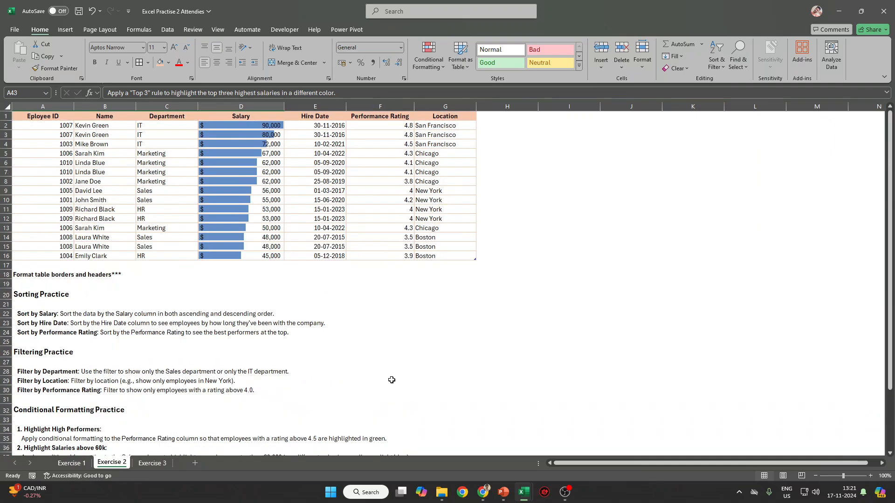
{"action": "scroll", "coordinate": [304, 383], "scroll_direction": "down", "scroll_amount": 5}
{"action": "left_click", "coordinate": [56, 355]}
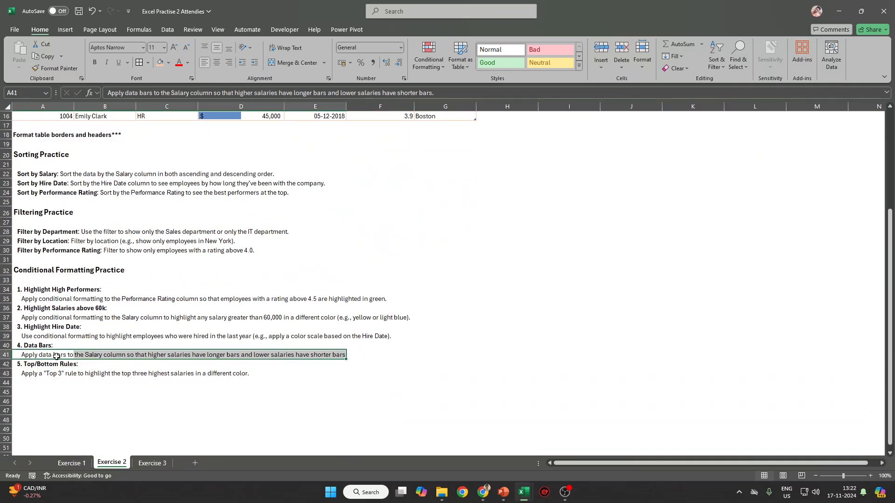
{"action": "left_click_drag", "start_coordinate": [30, 336], "coordinate": [354, 332]}
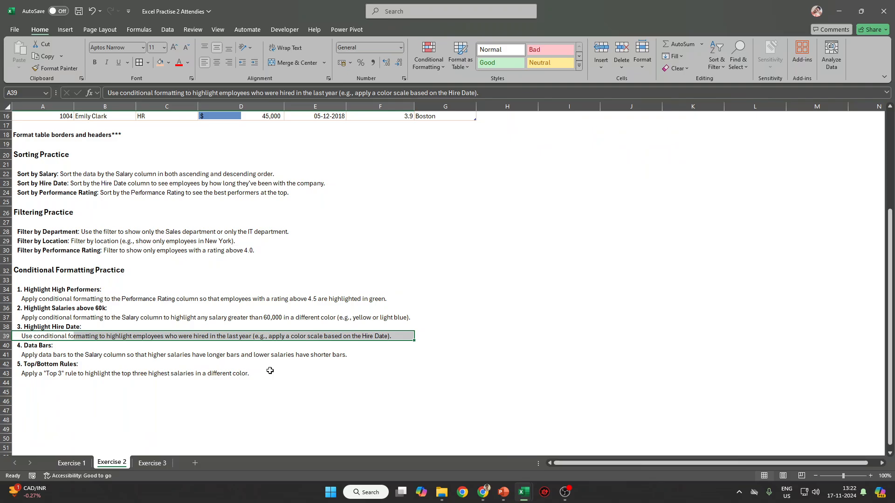
{"action": "left_click_drag", "start_coordinate": [14, 318], "coordinate": [368, 316]}
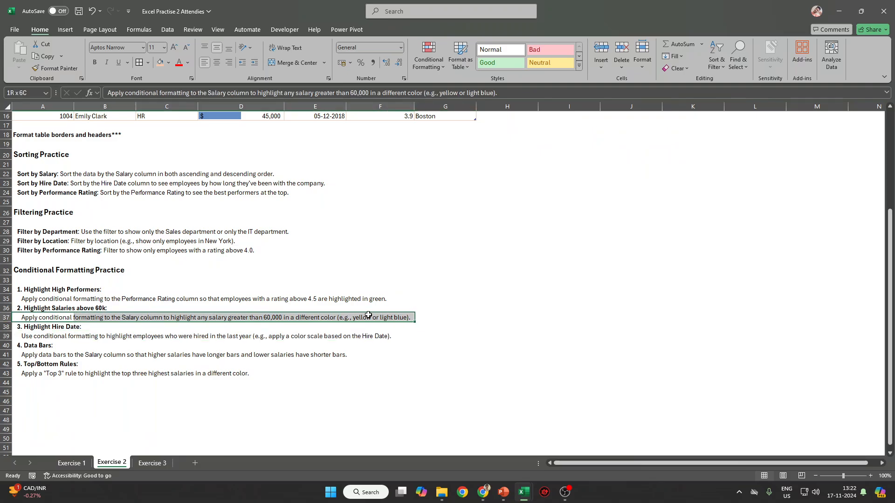
{"action": "scroll", "coordinate": [148, 340], "scroll_direction": "up", "scroll_amount": 5}
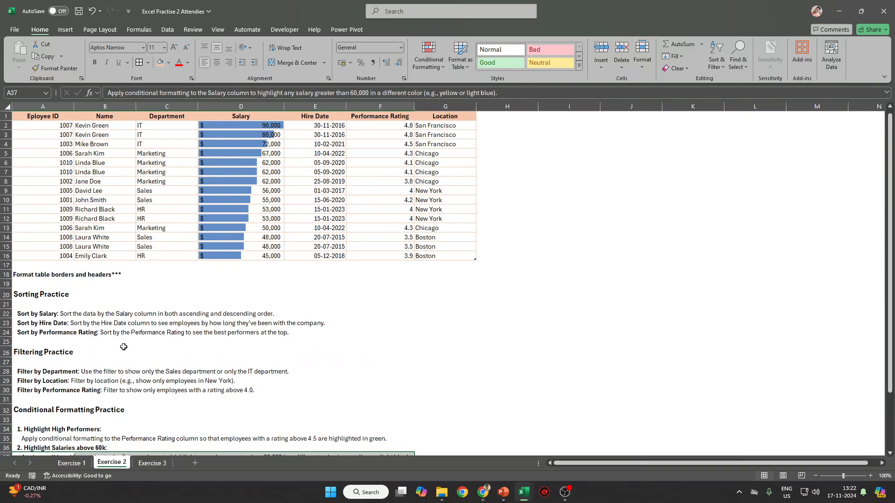
{"action": "left_click", "coordinate": [153, 463]}
Enter =AVERAGE(C2:F2) in G2, fill it down to G11, then undo with Ctrl+Z.
{"action": "left_click", "coordinate": [241, 136]}
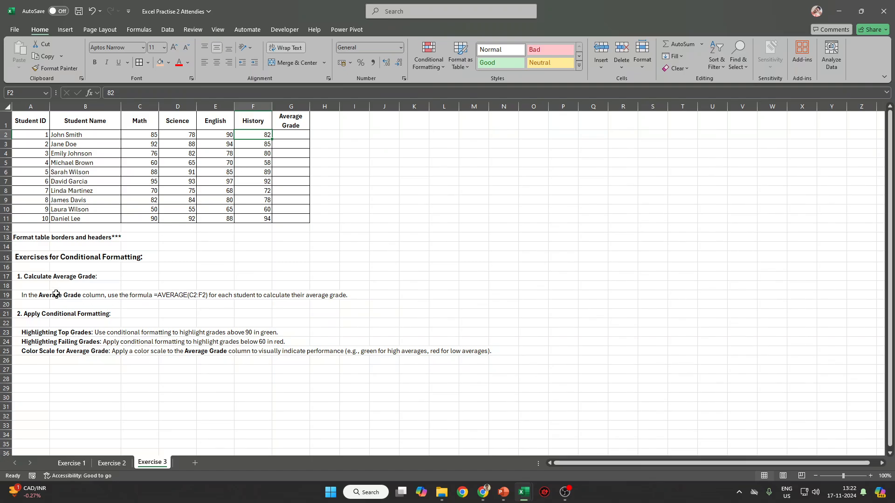
{"action": "left_click_drag", "start_coordinate": [33, 276], "coordinate": [145, 277]}
{"action": "left_click", "coordinate": [170, 282]}
{"action": "left_click", "coordinate": [305, 137]}
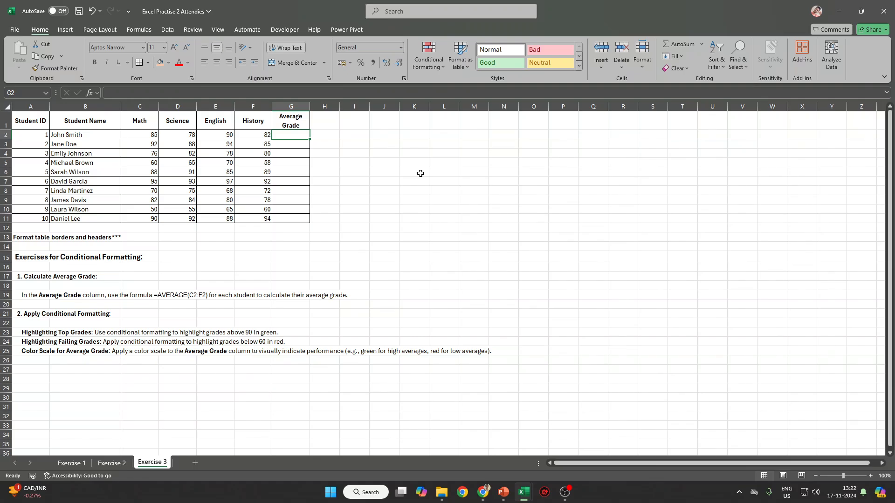
{"action": "type", "text": "=ave"}
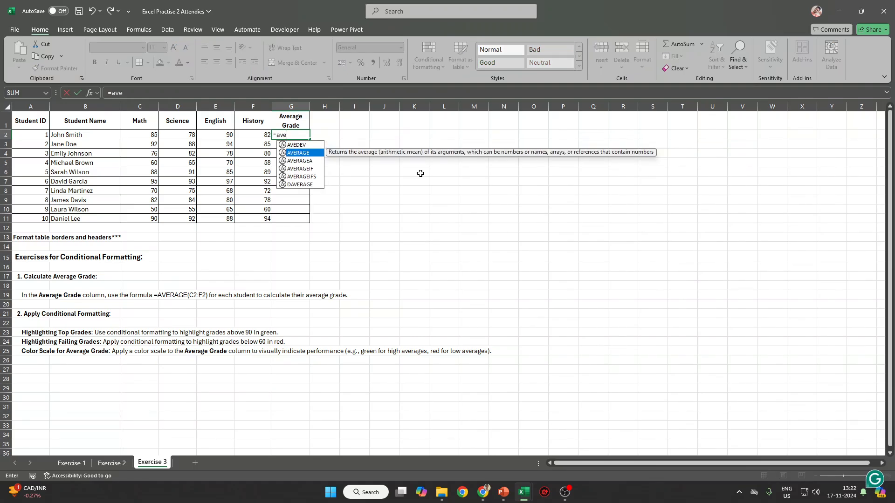
{"action": "key", "text": "Tab"}
{"action": "key", "text": "Left"}
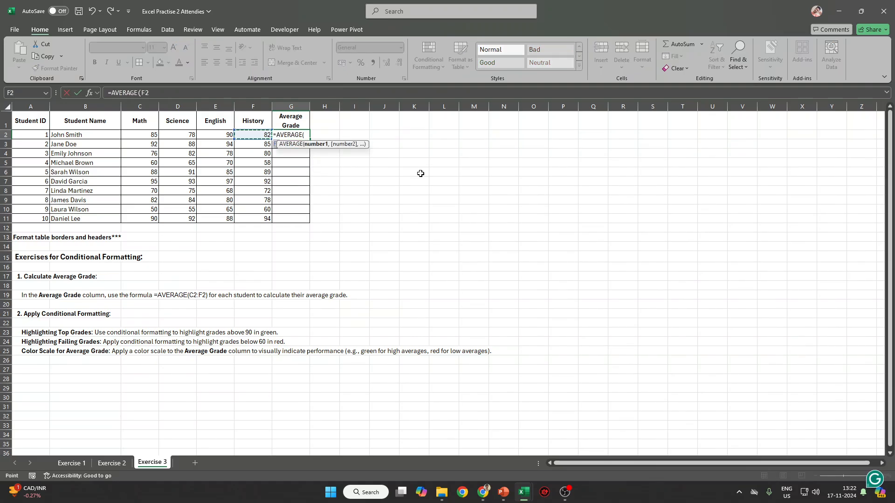
{"action": "key", "text": "shift+Left"}
{"action": "key", "text": "shift+Left"}
{"action": "key", "text": "shift+Left"}
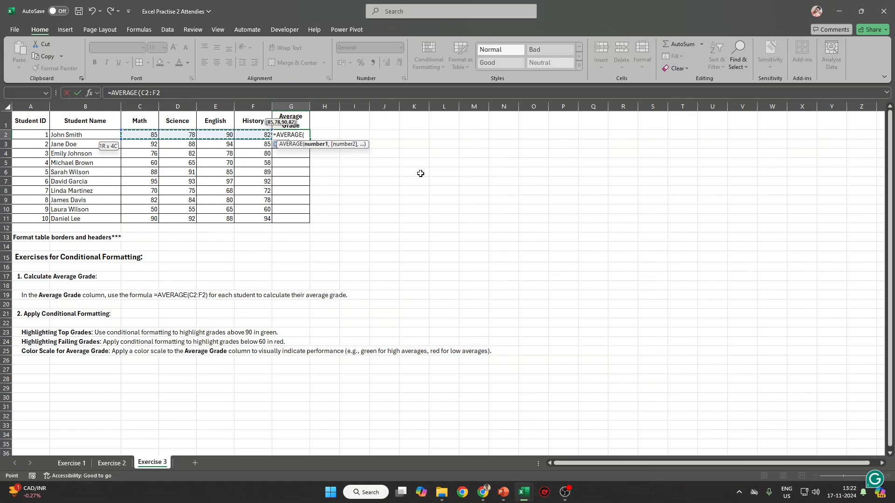
{"action": "key", "text": "ctrl+Return"}
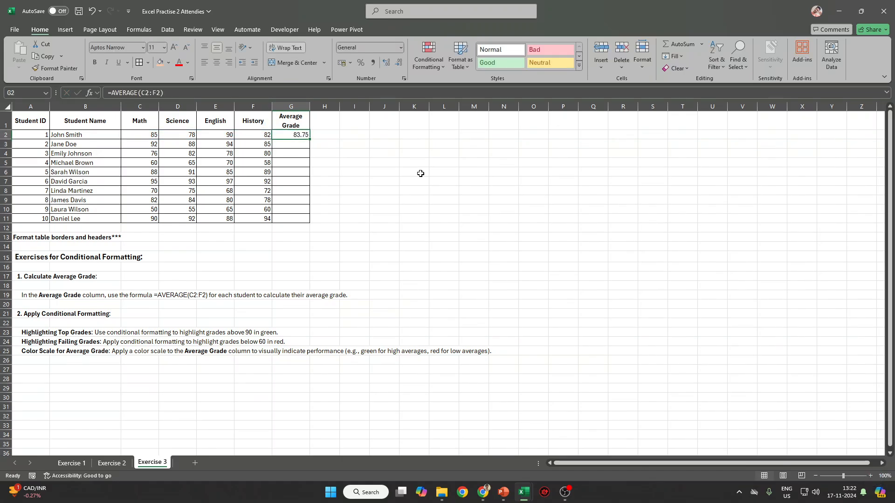
{"action": "key", "text": "shift+Down"}
{"action": "key", "text": "shift+Down"}
{"action": "key", "text": "shift+Down"}
{"action": "key", "text": "shift+Down"}
{"action": "key", "text": "shift+Down"}
{"action": "key", "text": "shift+Down"}
{"action": "key", "text": "shift+Down"}
{"action": "key", "text": "shift+Down"}
{"action": "key", "text": "shift+Down"}
{"action": "key", "text": "ctrl+d"}
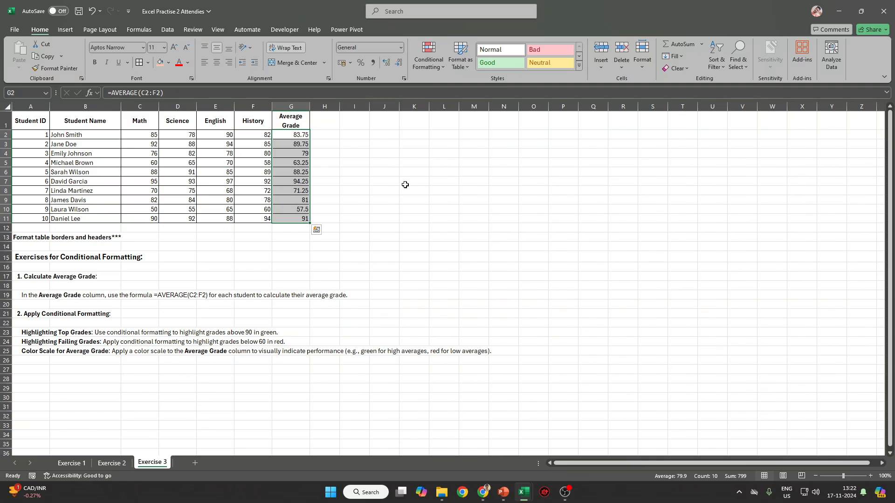
{"action": "key", "text": "ctrl+z"}
{"action": "key", "text": "ctrl+z"}
{"action": "key", "text": "ctrl+z"}
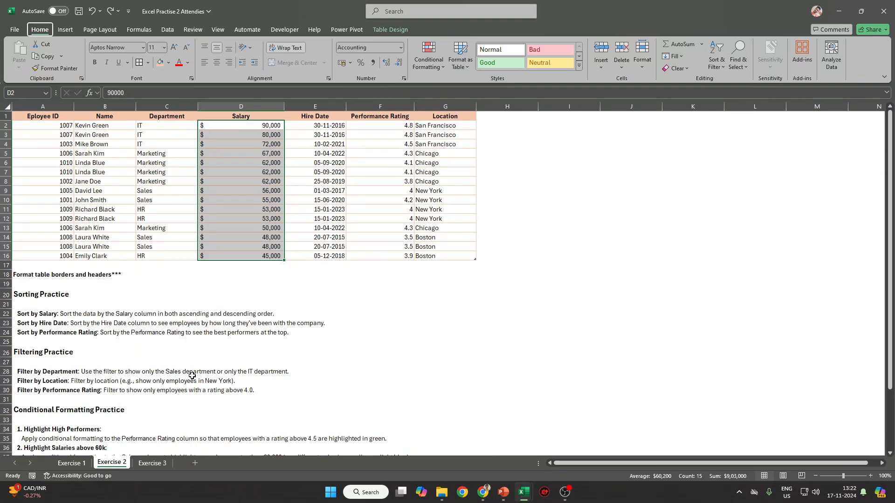
Convert the Exercise 3 grades range into a table with Table Style set to None.
{"action": "left_click", "coordinate": [154, 464]}
{"action": "left_click", "coordinate": [125, 161]}
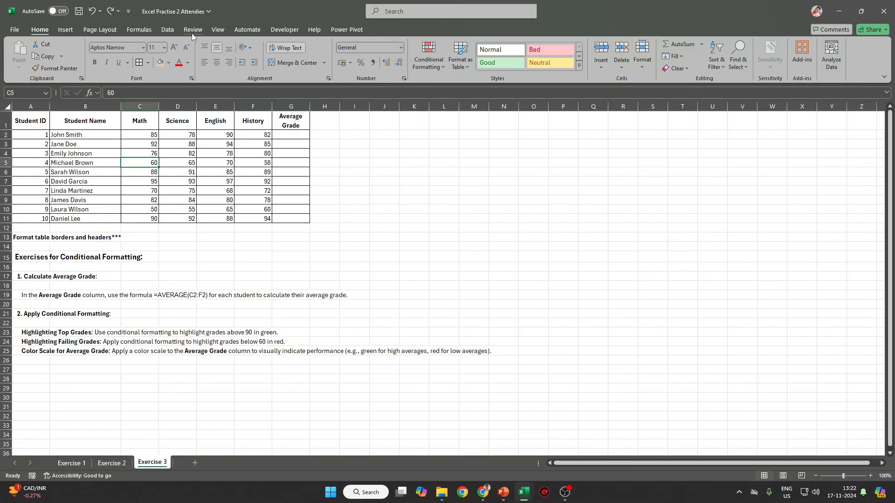
{"action": "left_click", "coordinate": [70, 30]}
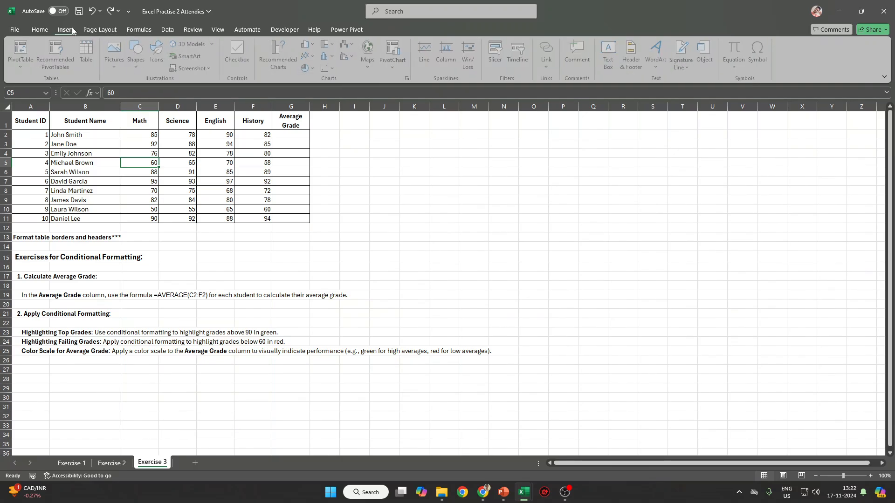
{"action": "left_click", "coordinate": [96, 47]}
{"action": "key", "text": "Return"}
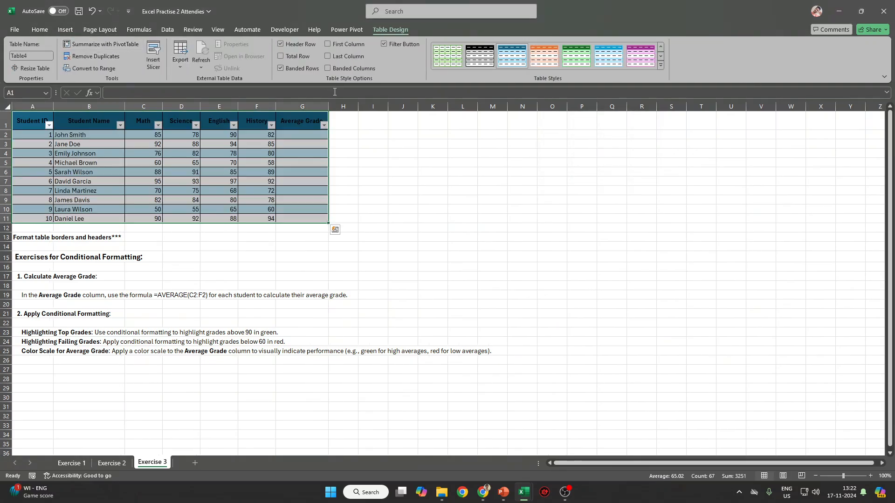
{"action": "left_click", "coordinate": [660, 65]}
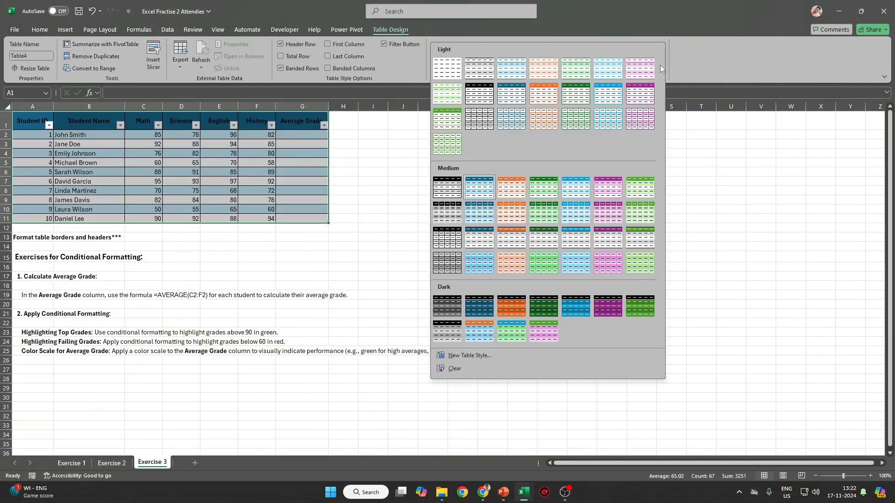
{"action": "left_click", "coordinate": [448, 66]}
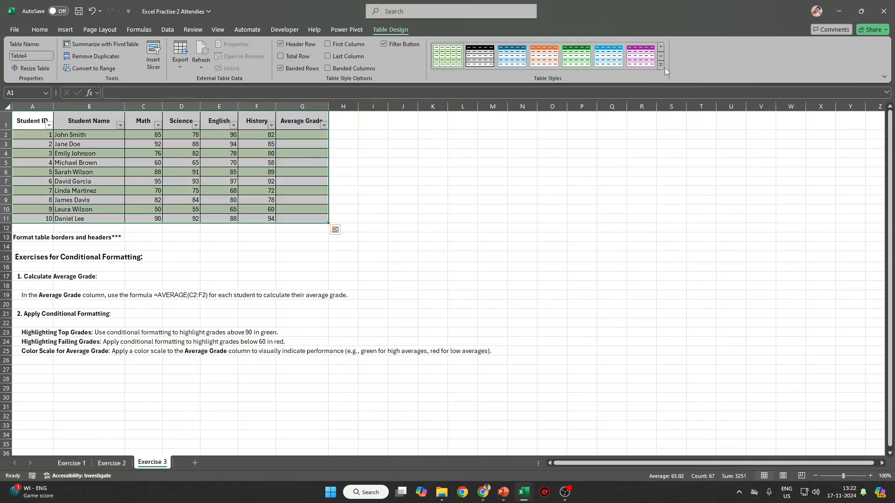
{"action": "left_click", "coordinate": [661, 66]}
{"action": "left_click", "coordinate": [378, 132]}
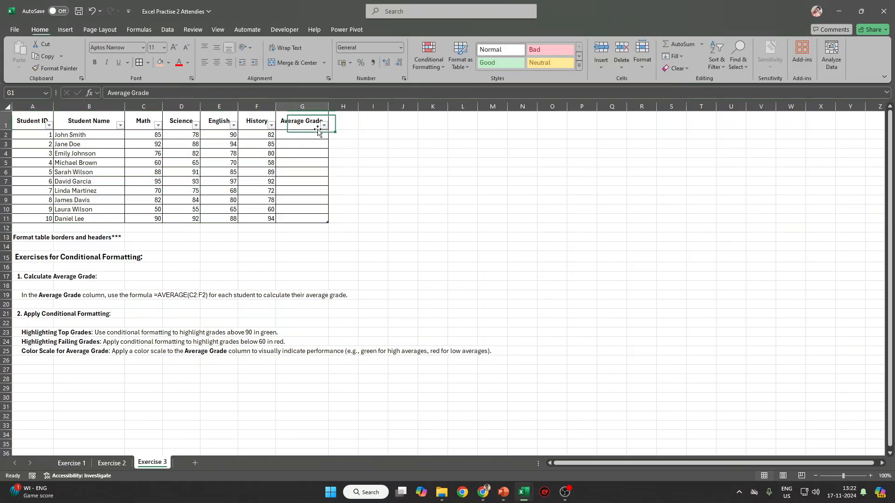
Enter =AVERAGE(Table4[@[Math]:[History]]) in G2 to fill every student's average.
{"action": "left_click", "coordinate": [321, 136]}
{"action": "type", "text": "=AVERAGE("}
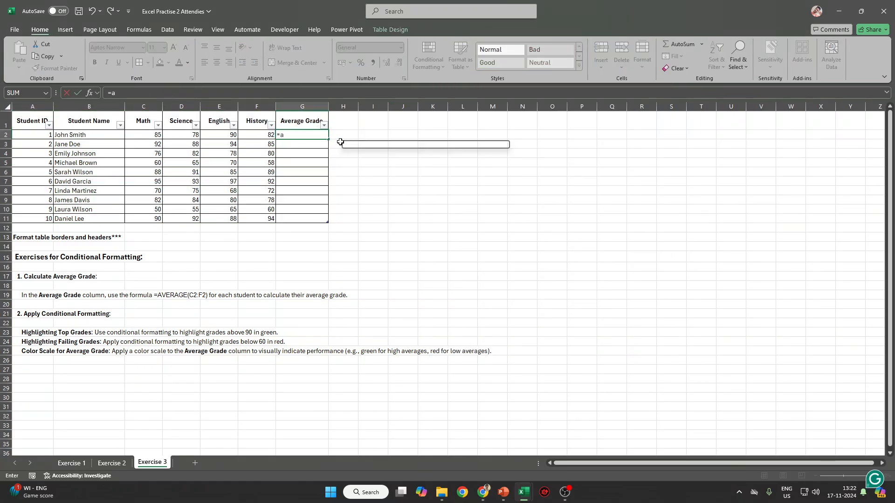
{"action": "key", "text": "Down"}
{"action": "key", "text": "Tab"}
{"action": "key", "text": "Left"}
{"action": "key", "text": "shift+Left"}
{"action": "key", "text": "shift+Left"}
{"action": "key", "text": "shift+Left"}
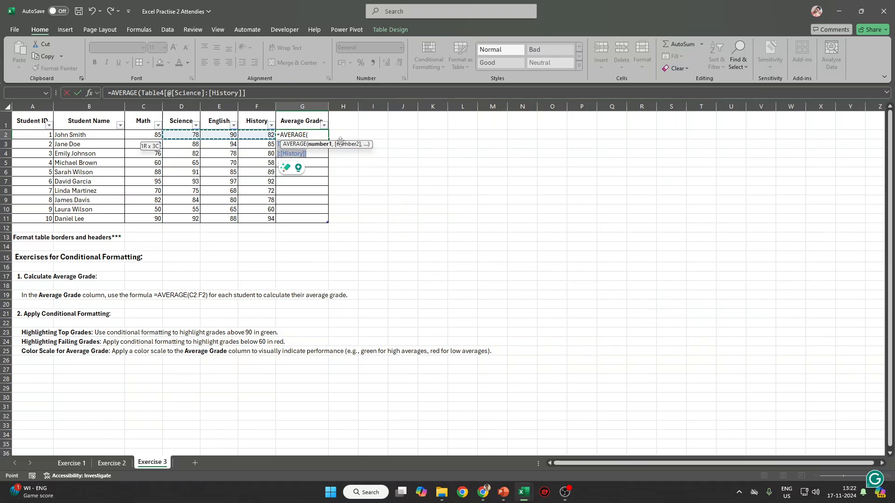
{"action": "key", "text": "ctrl+Return"}
Turn off the grades table's filter buttons.
{"action": "key", "text": "ctrl+shift+Down"}
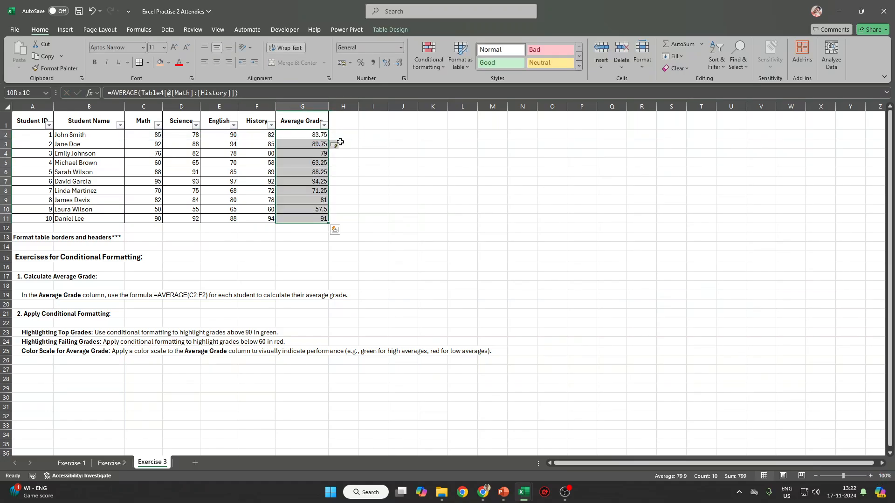
{"action": "left_click", "coordinate": [432, 162]}
{"action": "left_click", "coordinate": [290, 108]}
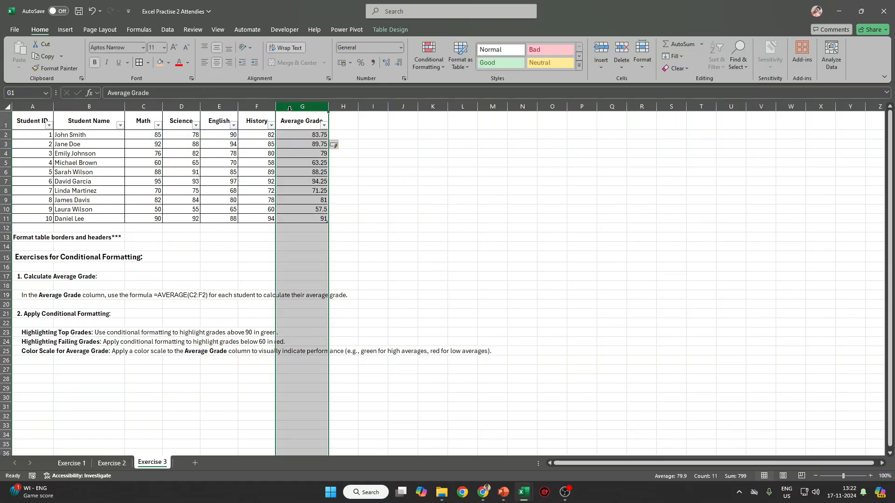
{"action": "key", "text": "Up"}
{"action": "key", "text": "ctrl+shift+l"}
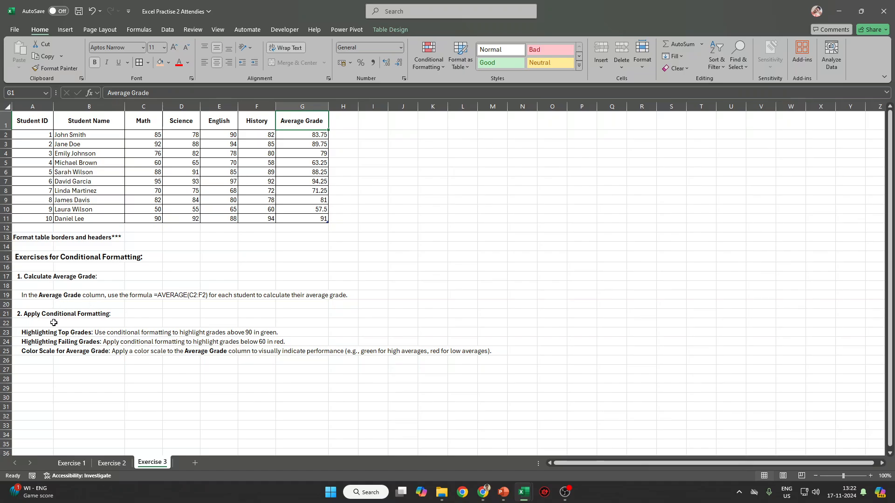
Highlight Average Grade values greater than 90 with green fill and dark green text.
{"action": "left_click_drag", "start_coordinate": [40, 332], "coordinate": [233, 334]}
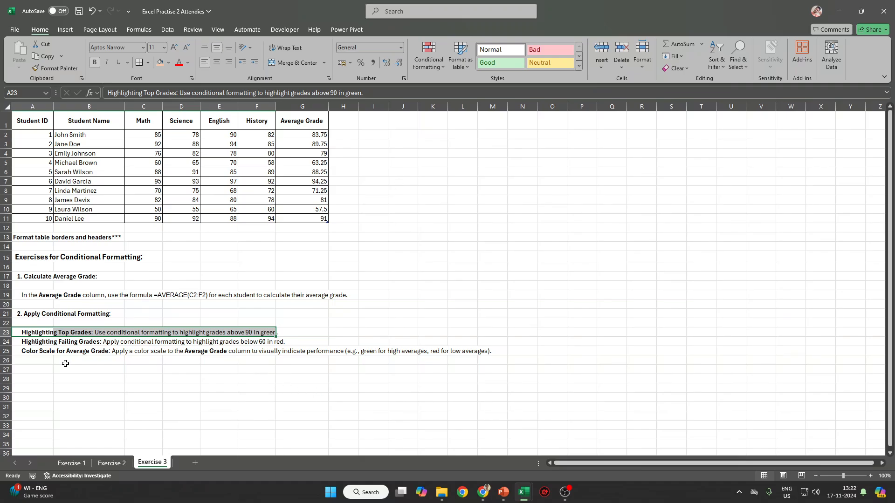
{"action": "left_click_drag", "start_coordinate": [40, 342], "coordinate": [298, 345]}
{"action": "left_click_drag", "start_coordinate": [42, 354], "coordinate": [372, 352]}
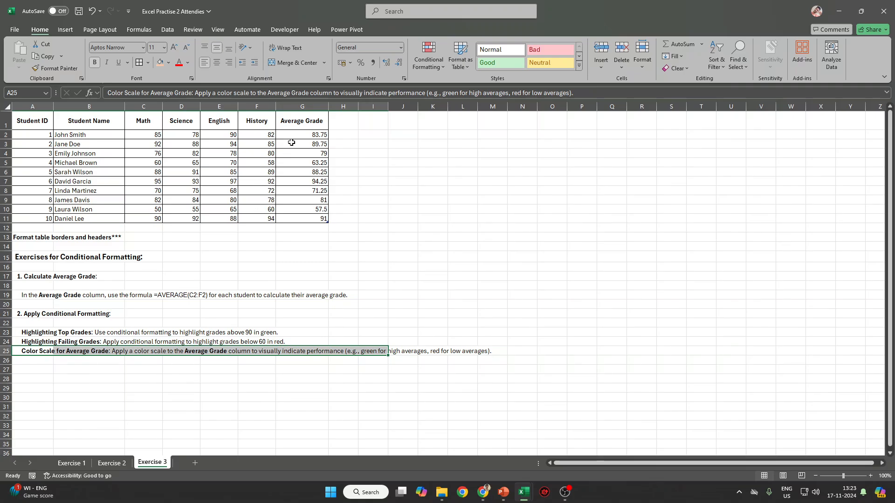
{"action": "left_click_drag", "start_coordinate": [291, 136], "coordinate": [299, 219]}
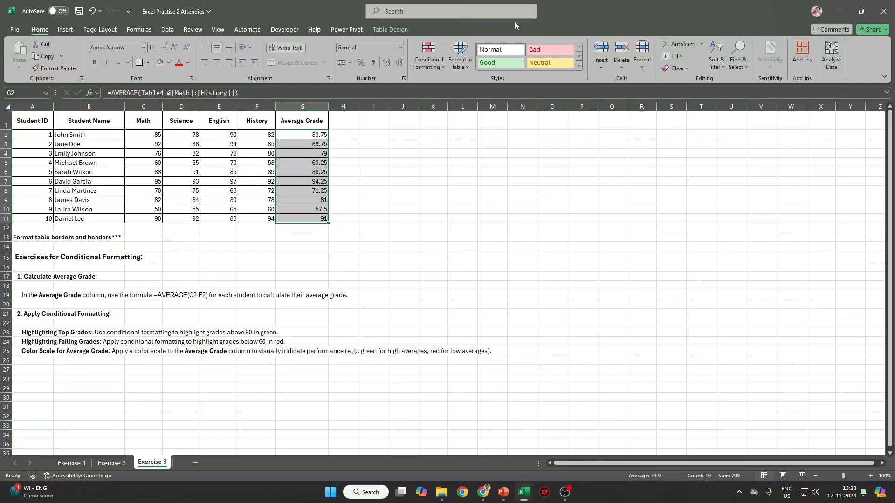
{"action": "left_click", "coordinate": [438, 52]}
{"action": "mouse_move", "coordinate": [459, 86]}
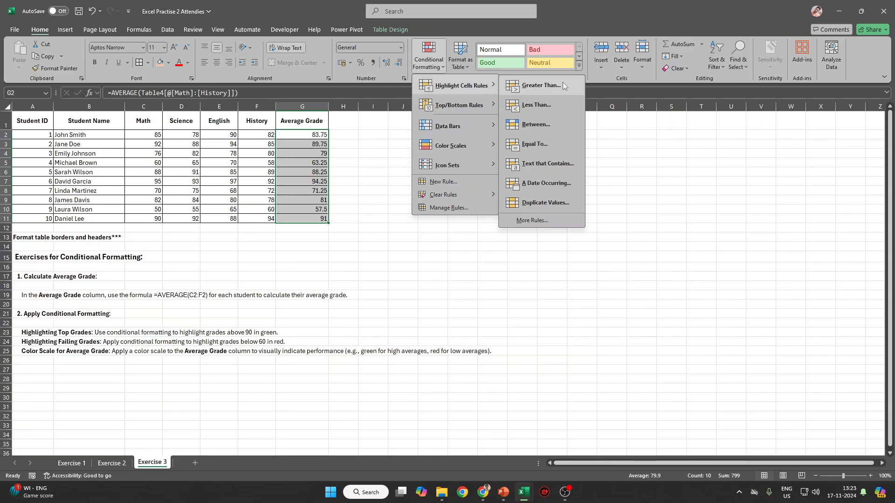
{"action": "left_click", "coordinate": [540, 86]}
{"action": "type", "text": "9"}
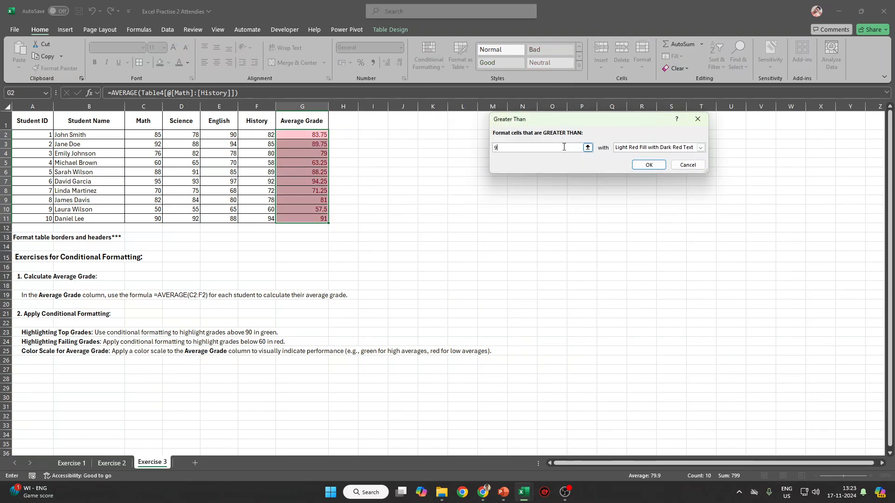
{"action": "type", "text": "0"}
{"action": "left_click", "coordinate": [657, 147]}
{"action": "left_click", "coordinate": [640, 173]}
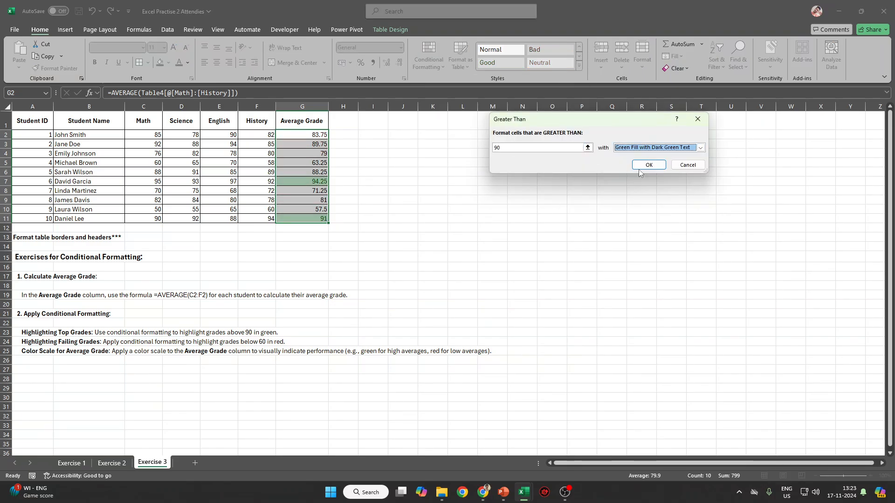
{"action": "left_click", "coordinate": [649, 164]}
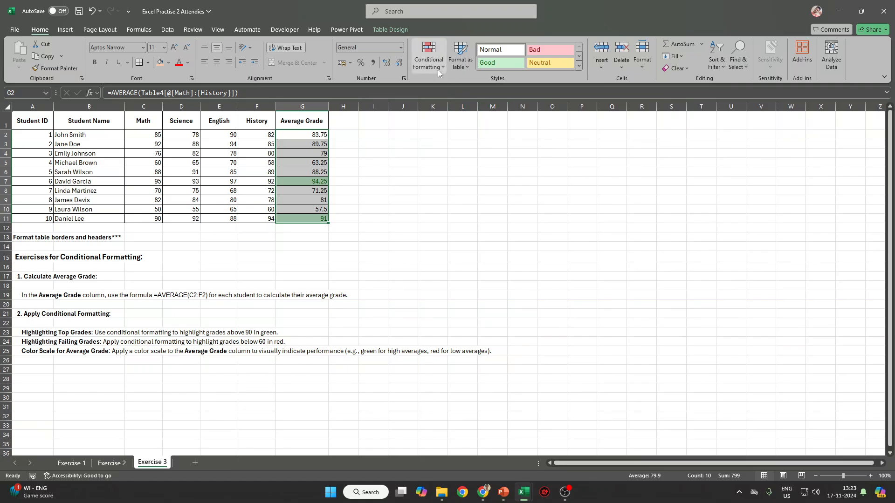
Highlight averages less than 60 with Light Red Fill, then check G10's formula.
{"action": "left_click", "coordinate": [438, 69]}
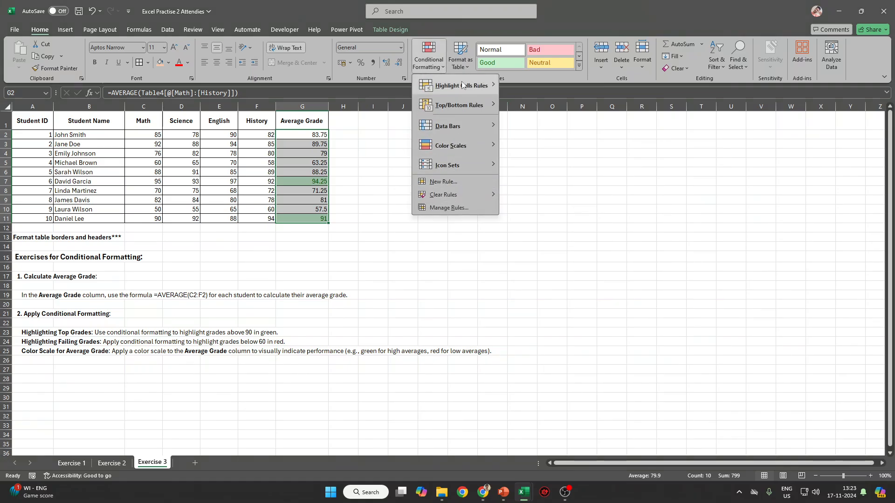
{"action": "mouse_move", "coordinate": [463, 85]}
{"action": "left_click", "coordinate": [545, 103]}
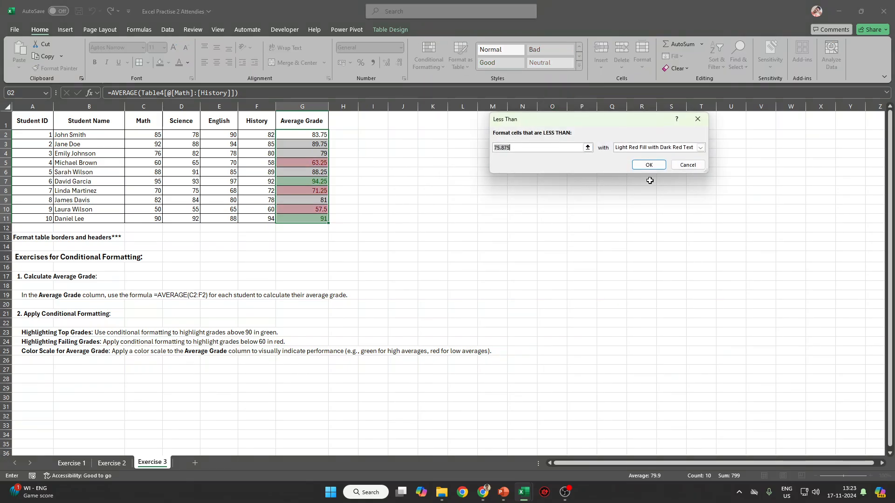
{"action": "type", "text": "60"}
{"action": "left_click", "coordinate": [652, 148]}
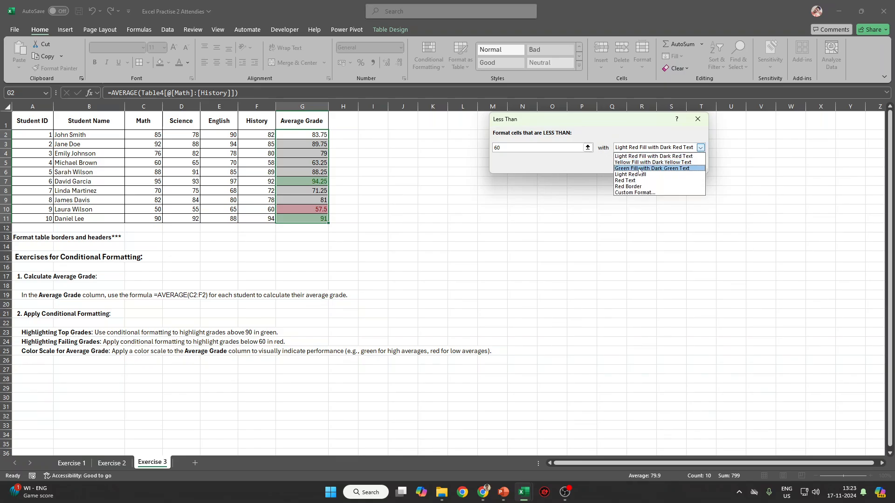
{"action": "left_click", "coordinate": [638, 174]}
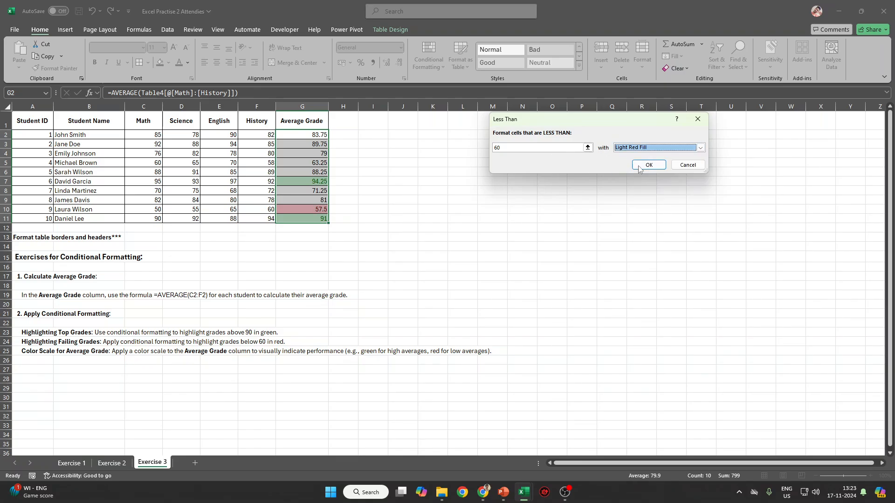
{"action": "left_click", "coordinate": [650, 163]}
{"action": "left_click", "coordinate": [474, 219]}
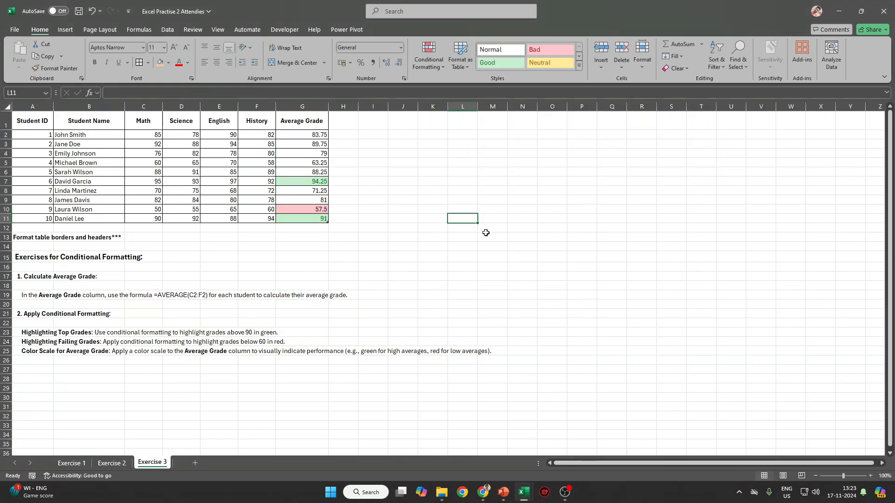
{"action": "left_click", "coordinate": [319, 211]}
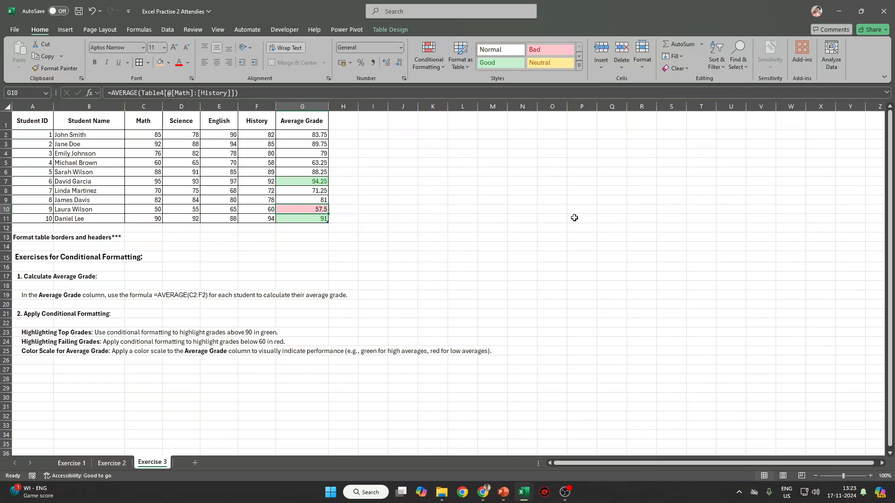
Clear the highlight rules from G2:G11 and apply a Green-Yellow-Red Color Scale.
{"action": "left_click_drag", "start_coordinate": [31, 351], "coordinate": [439, 359]}
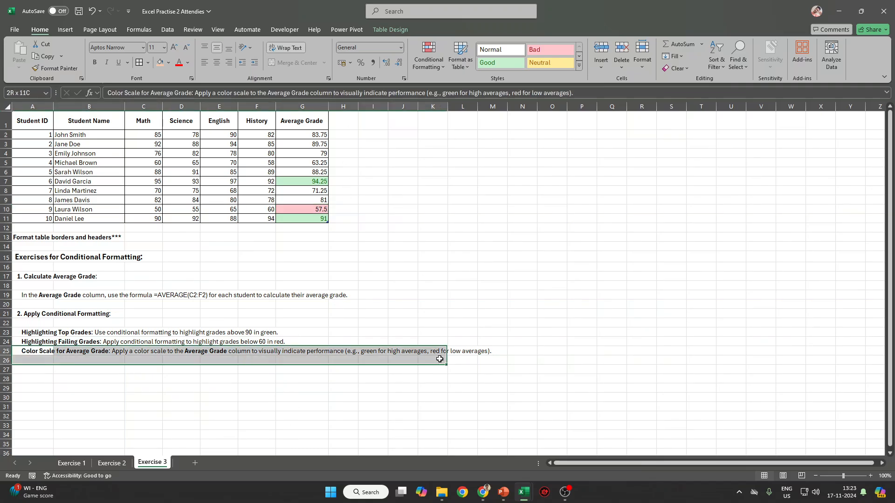
{"action": "left_click_drag", "start_coordinate": [312, 136], "coordinate": [304, 219]}
{"action": "left_click", "coordinate": [429, 58]}
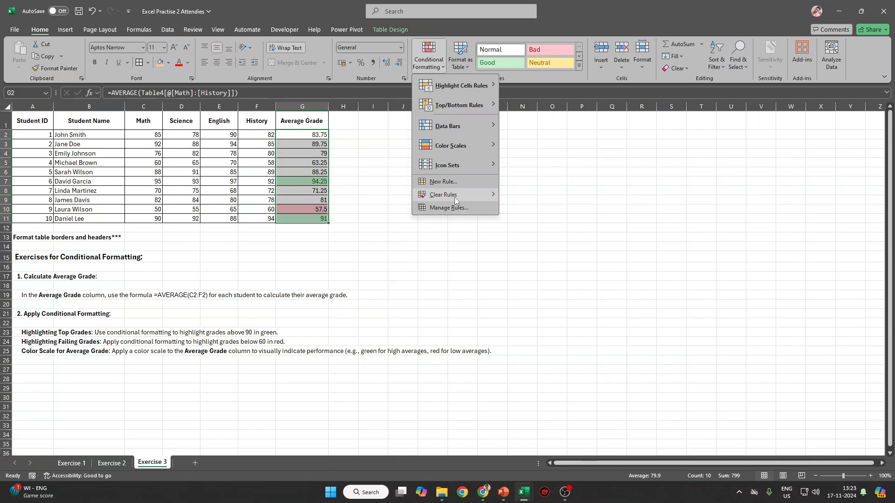
{"action": "left_click", "coordinate": [527, 196]}
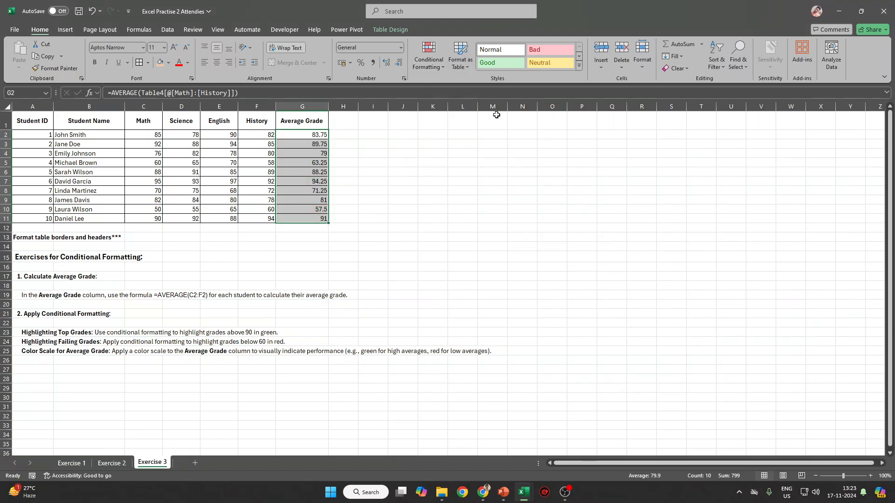
{"action": "left_click", "coordinate": [428, 58]}
{"action": "mouse_move", "coordinate": [443, 147]}
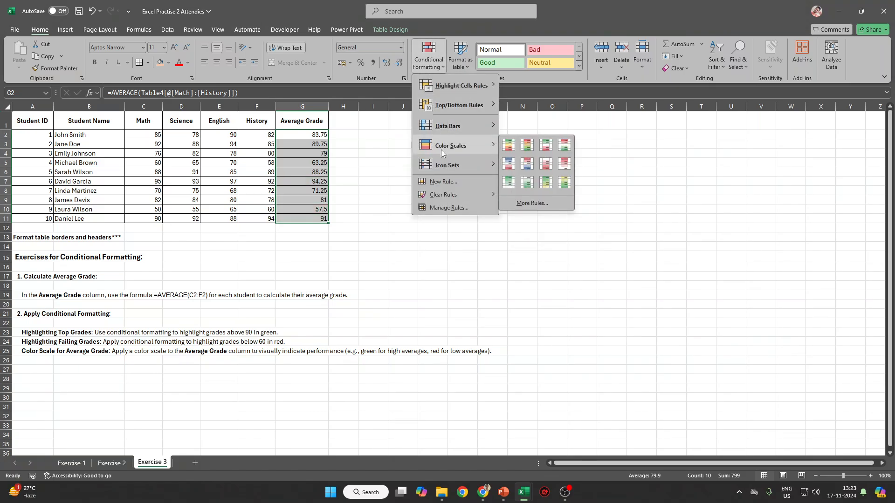
{"action": "left_click", "coordinate": [509, 146]}
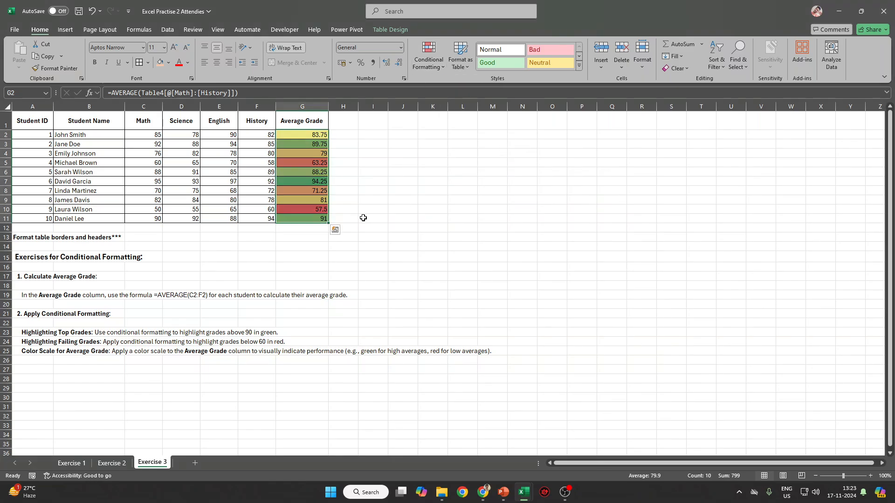
{"action": "left_click", "coordinate": [368, 217]}
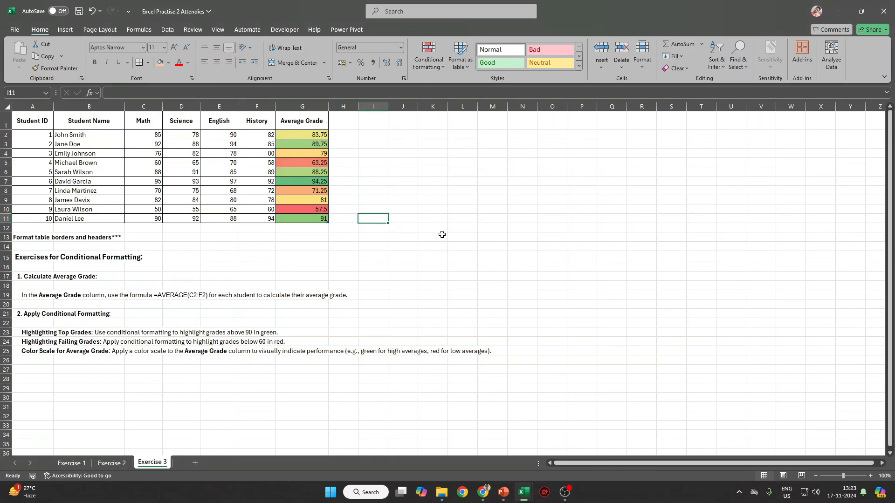
Save the workbook and go to the Exercise 2 sheet.
{"action": "key", "text": "ctrl+s"}
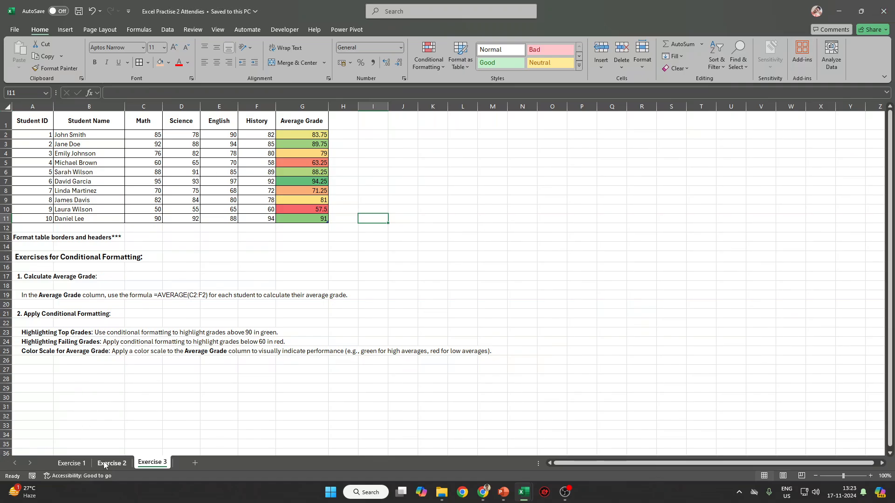
{"action": "left_click", "coordinate": [71, 463]}
{"action": "left_click", "coordinate": [112, 463]}
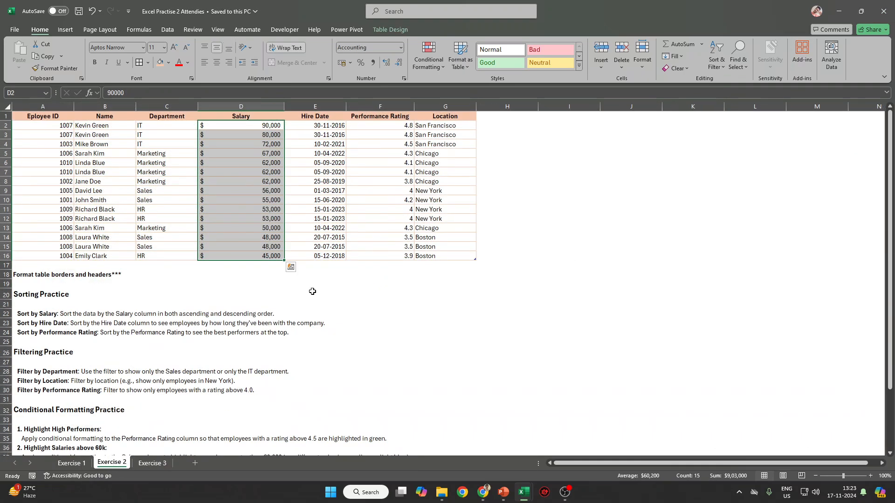
Insert a blank row above the Exercise 2 table, then close the workbook, answering the save prompt.
{"action": "left_click", "coordinate": [138, 117]}
{"action": "key", "text": "shift+space"}
{"action": "key", "text": "ctrl+shift+plus"}
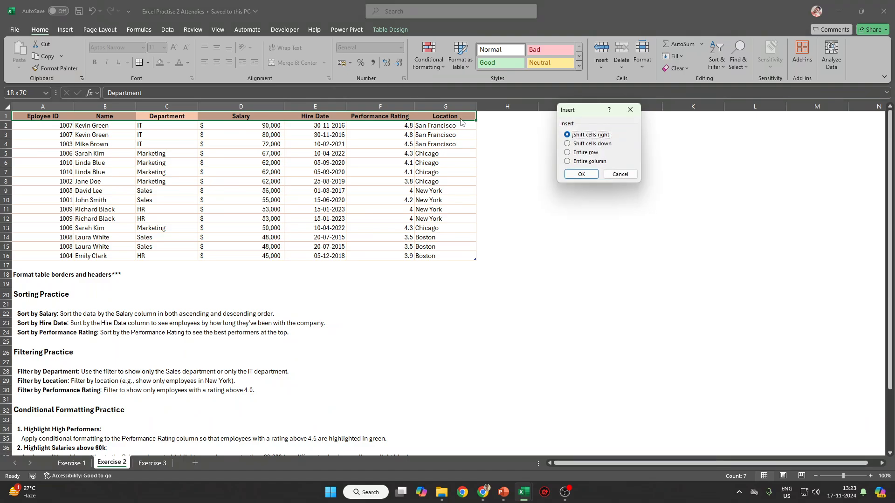
{"action": "key", "text": "Escape"}
{"action": "key", "text": "shift+space"}
{"action": "key", "text": "ctrl+shift+plus"}
{"action": "key", "text": "Left"}
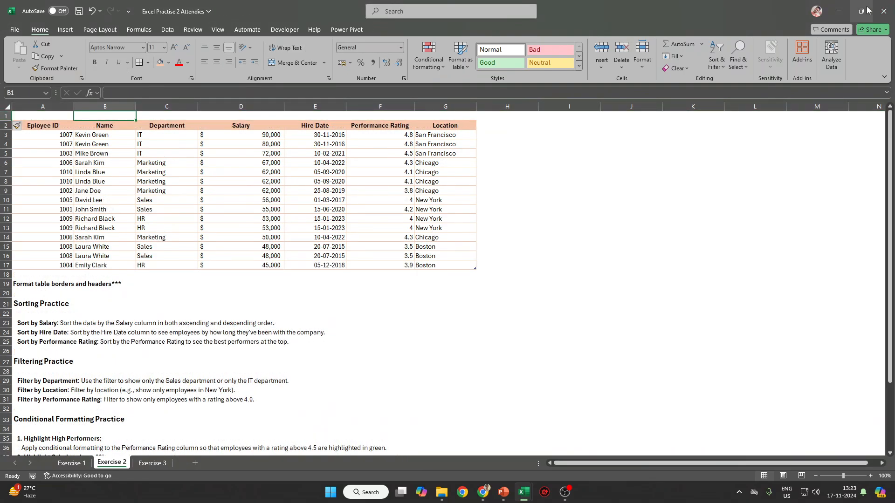
{"action": "left_click", "coordinate": [891, 10]}
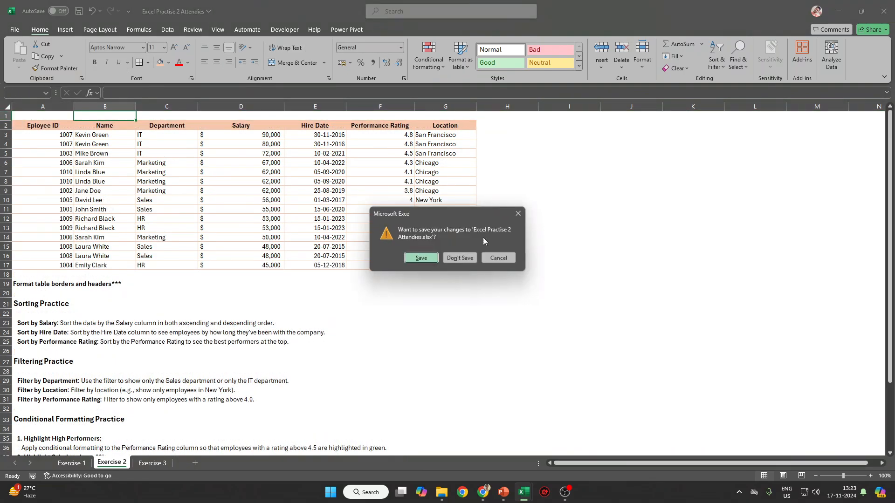
{"action": "left_click", "coordinate": [425, 261]}
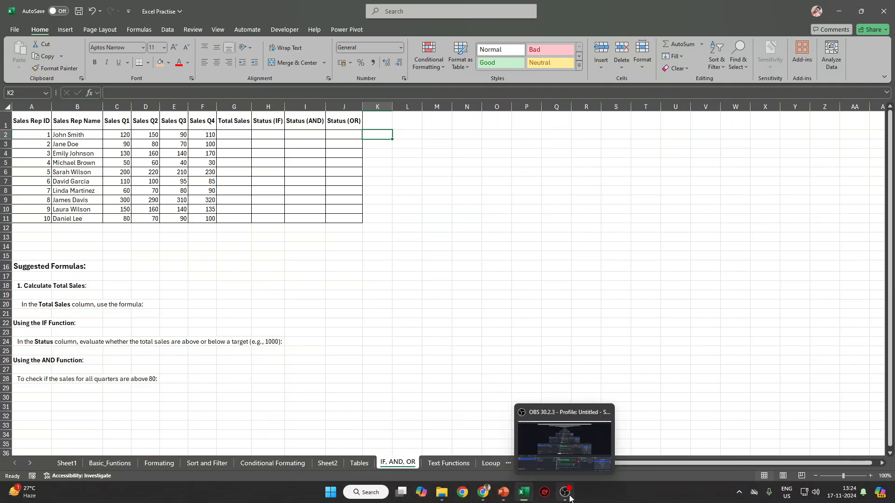
Bring the PowerPoint slide show forward and advance to the Logical Functions slide.
{"action": "mouse_move", "coordinate": [503, 492]}
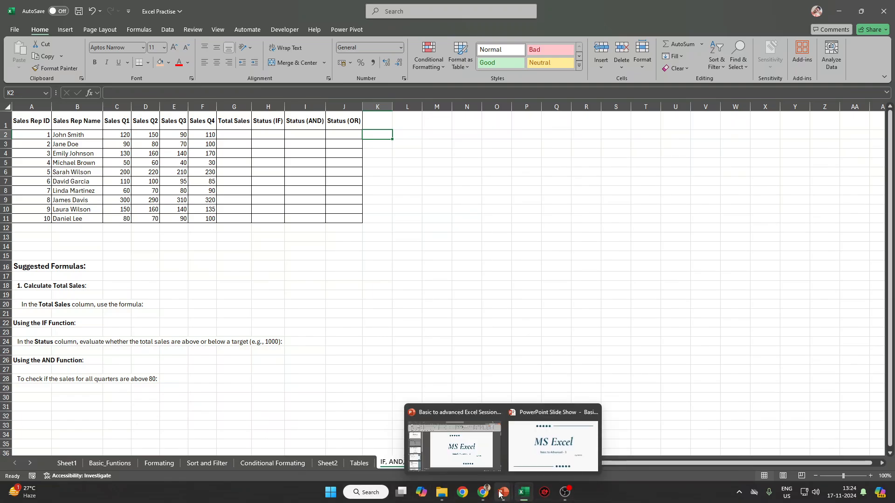
{"action": "left_click", "coordinate": [539, 461]}
{"action": "key", "text": "Right"}
{"action": "key", "text": "Right"}
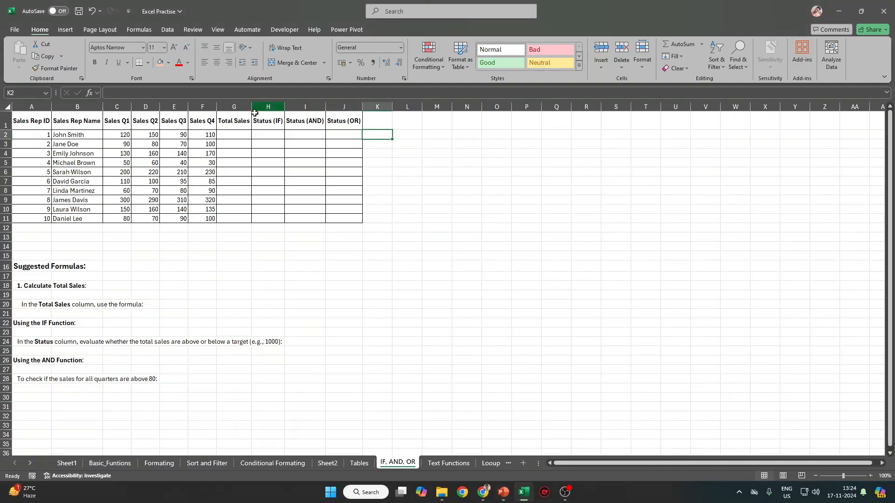
Review the sales table on the IF, AND, OR sheet, selecting the Status headers and Q1–Q2 figures.
{"action": "left_click_drag", "start_coordinate": [45, 120], "coordinate": [348, 218]}
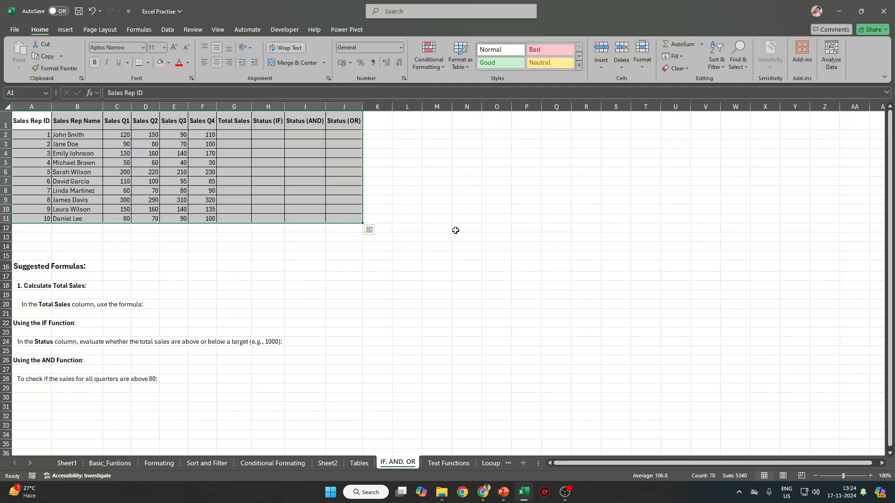
{"action": "left_click", "coordinate": [469, 226]}
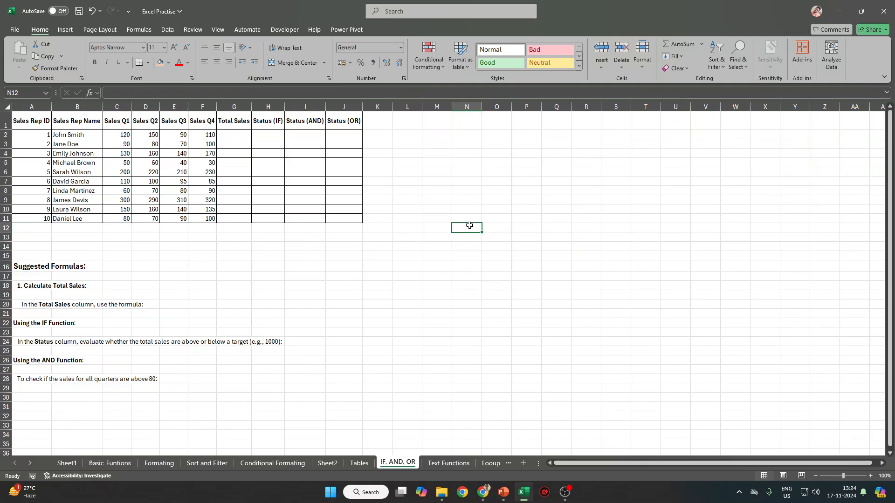
{"action": "key", "text": "Down"}
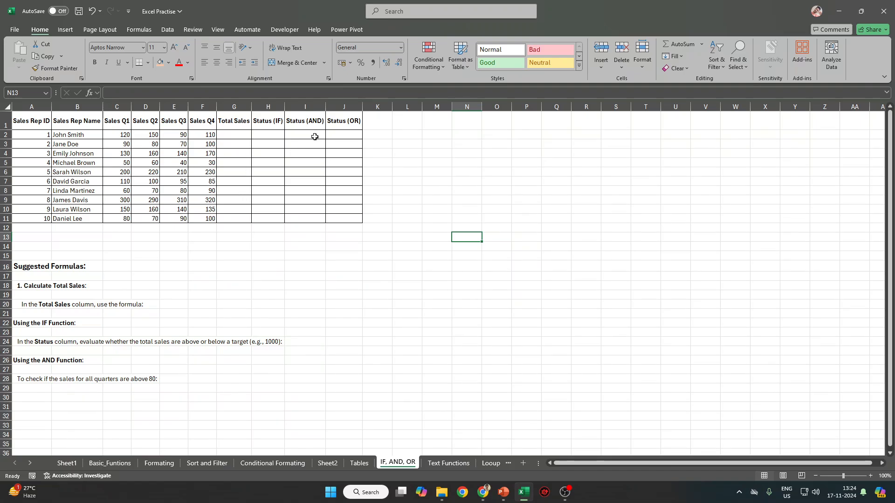
{"action": "left_click_drag", "start_coordinate": [310, 120], "coordinate": [347, 121]}
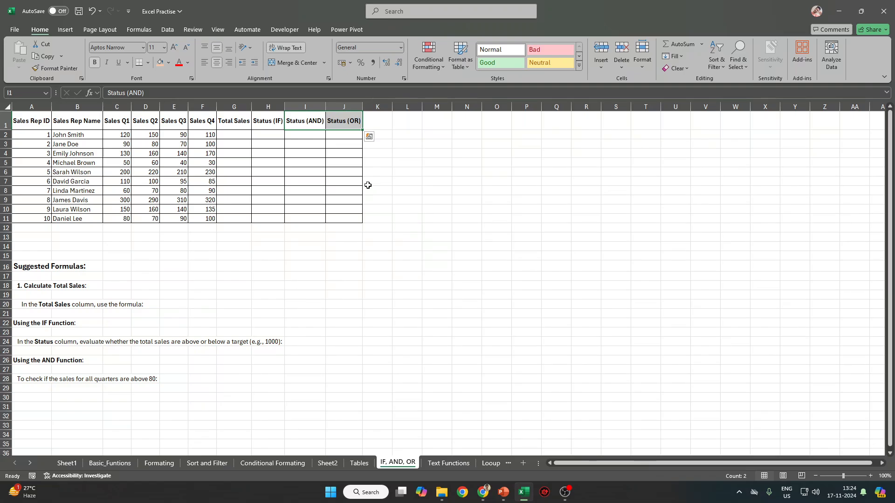
{"action": "key", "text": "Tab"}
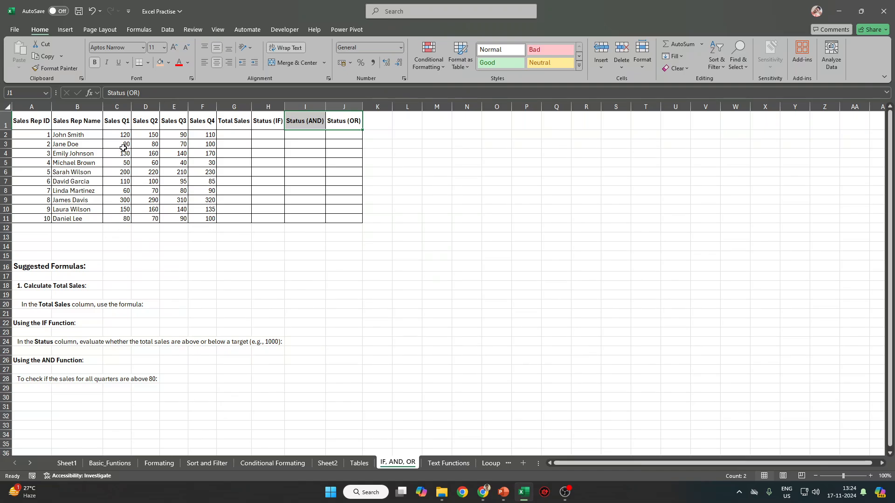
{"action": "left_click_drag", "start_coordinate": [116, 135], "coordinate": [147, 135]}
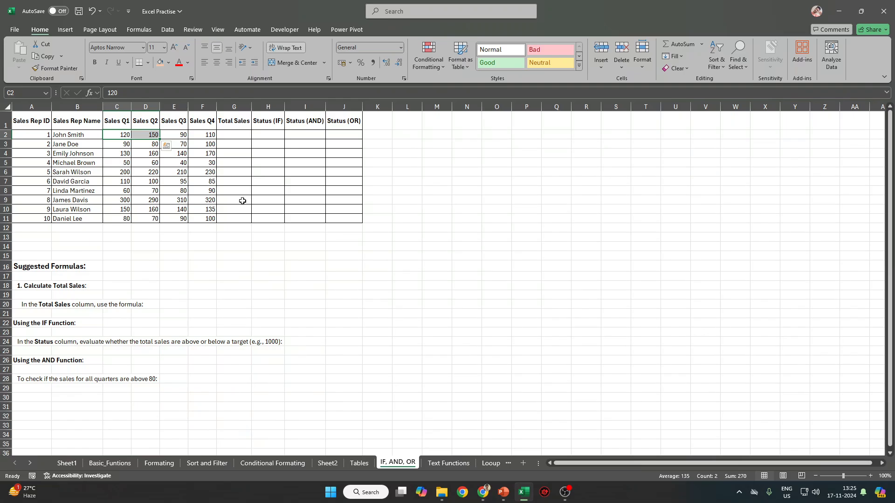
{"action": "left_click", "coordinate": [270, 465]}
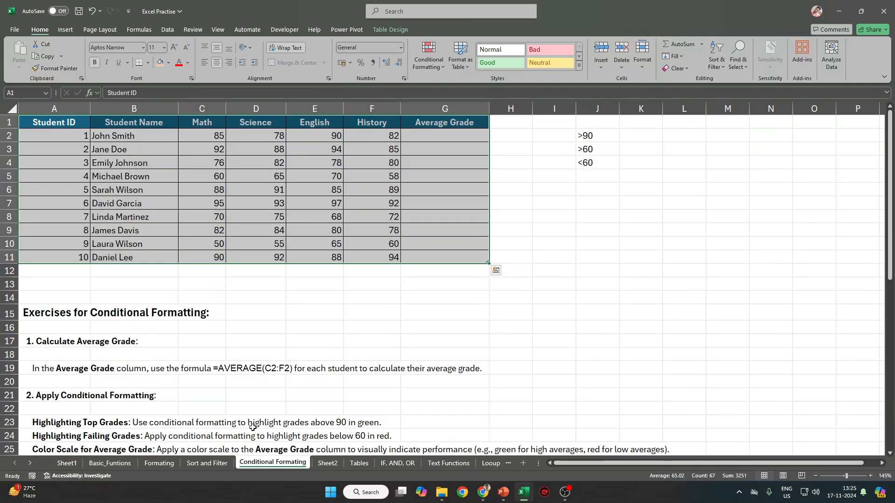
{"action": "left_click", "coordinate": [174, 136]}
{"action": "left_click_drag", "start_coordinate": [186, 137], "coordinate": [381, 263]}
{"action": "left_click", "coordinate": [427, 135]}
{"action": "left_click_drag", "start_coordinate": [196, 139], "coordinate": [361, 253]}
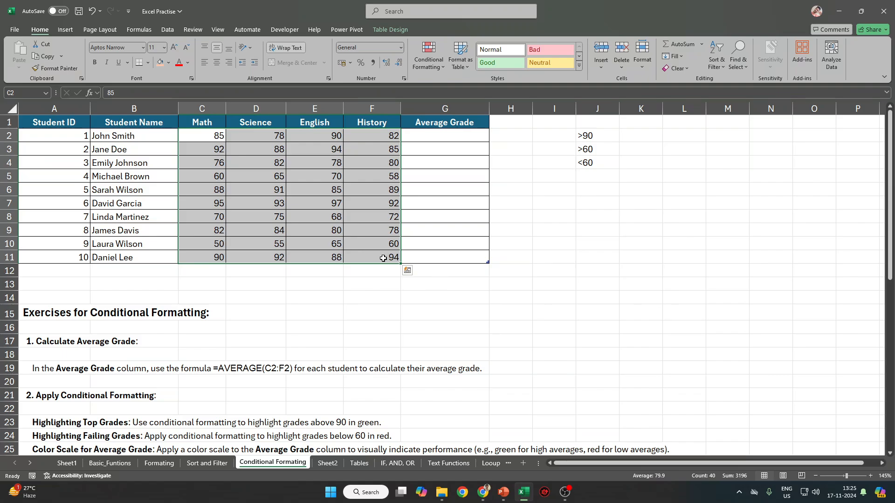
{"action": "left_click", "coordinate": [322, 283]}
{"action": "type", "text": "=,mas"}
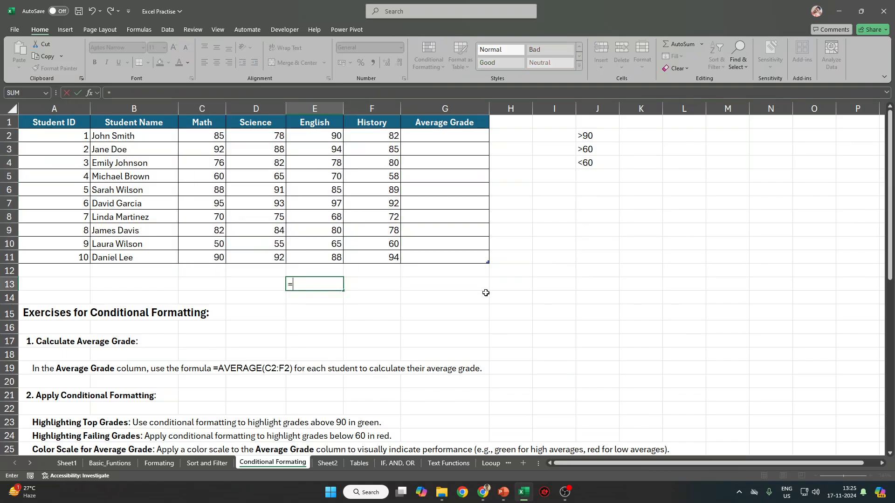
{"action": "key", "text": "BackSpace"}
{"action": "key", "text": "BackSpace"}
{"action": "key", "text": "BackSpace"}
{"action": "key", "text": "BackSpace"}
{"action": "type", "text": "min"}
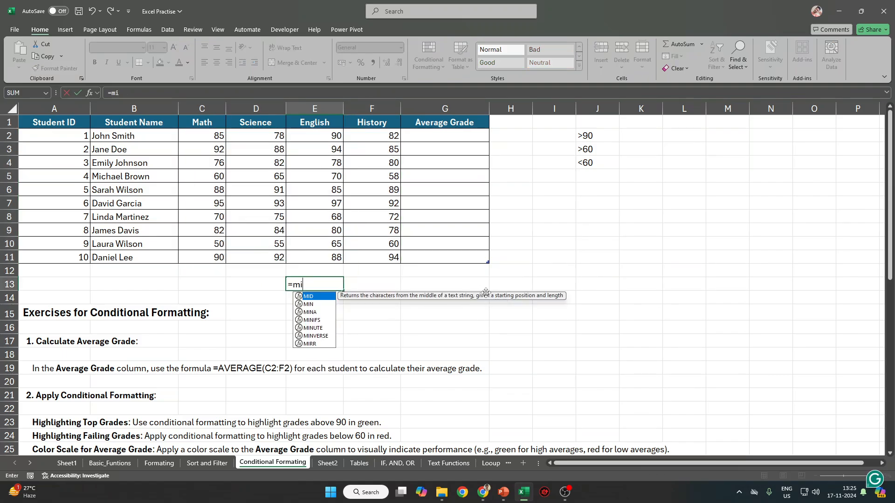
{"action": "key", "text": "Tab"}
{"action": "left_click_drag", "start_coordinate": [212, 140], "coordinate": [388, 260]}
{"action": "key", "text": "ctrl+Return"}
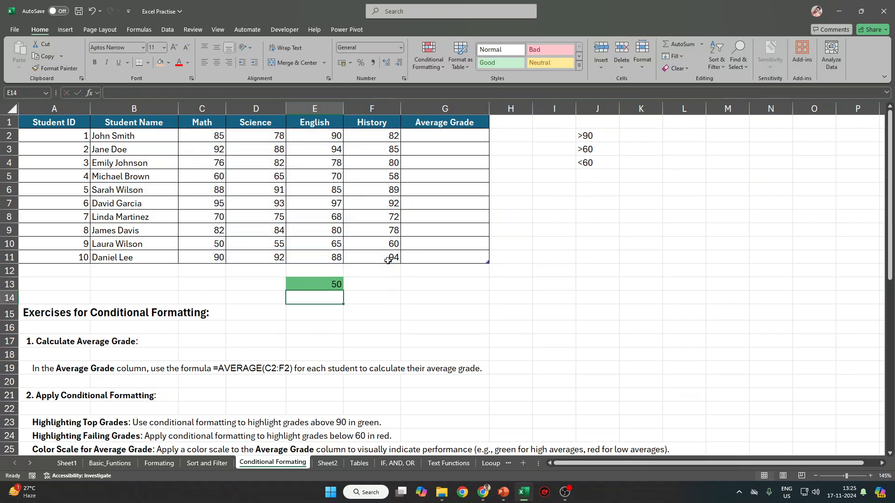
{"action": "key", "text": "Delete"}
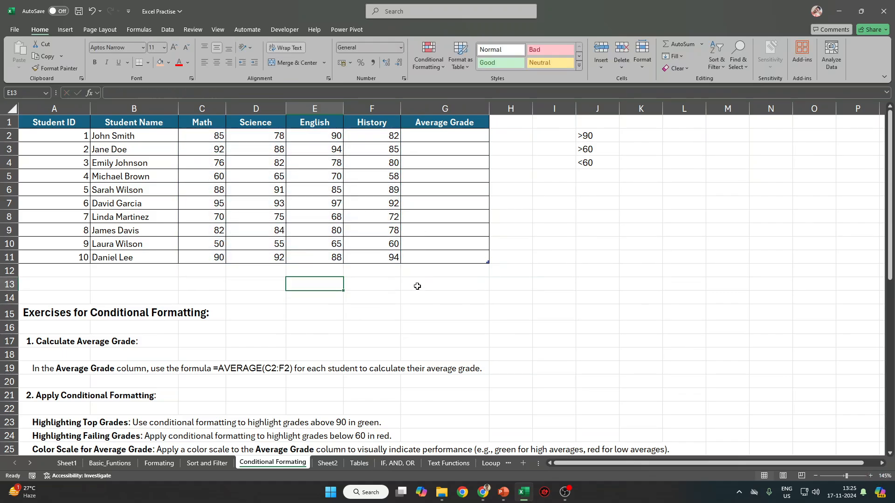
{"action": "left_click", "coordinate": [467, 132]}
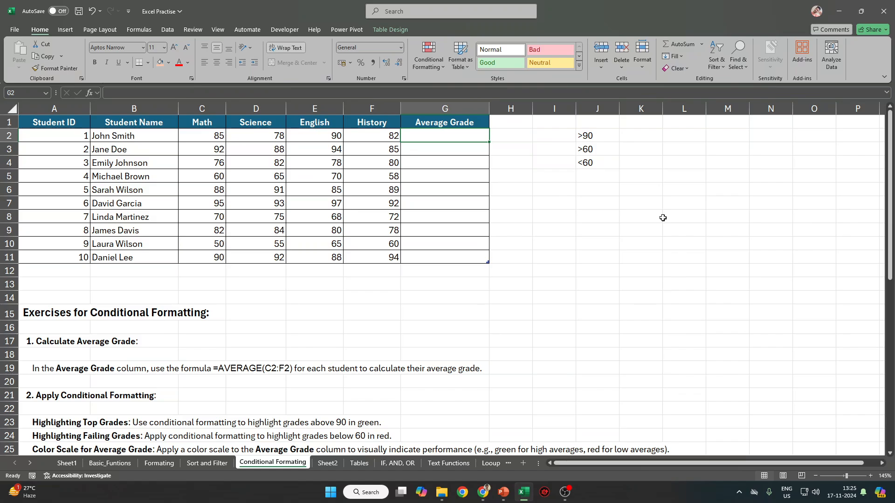
Delete the >90 and >60 criteria notes beside the grade table.
{"action": "left_click_drag", "start_coordinate": [203, 136], "coordinate": [381, 134]}
{"action": "left_click", "coordinate": [564, 161]}
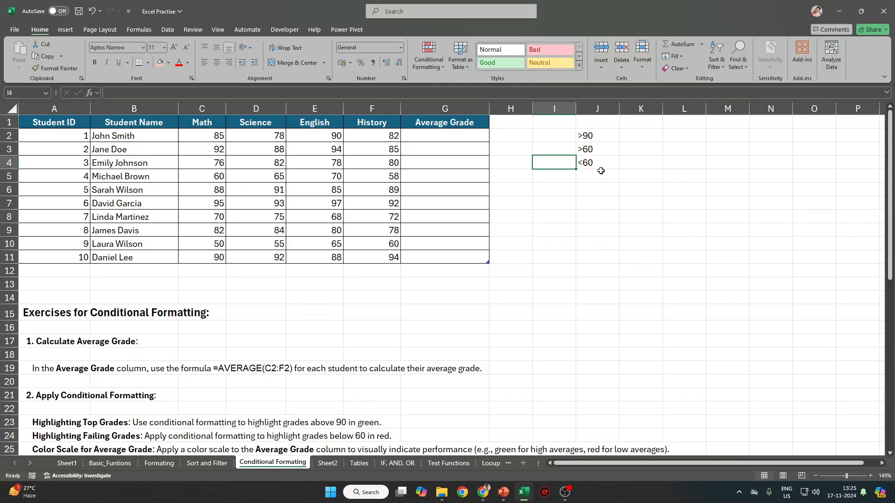
{"action": "left_click_drag", "start_coordinate": [603, 153], "coordinate": [595, 135]}
{"action": "key", "text": "Delete"}
Enter the label Fail in K4 beside the <60 note, then select the scores C2:F11.
{"action": "key", "text": "Down"}
{"action": "key", "text": "Right"}
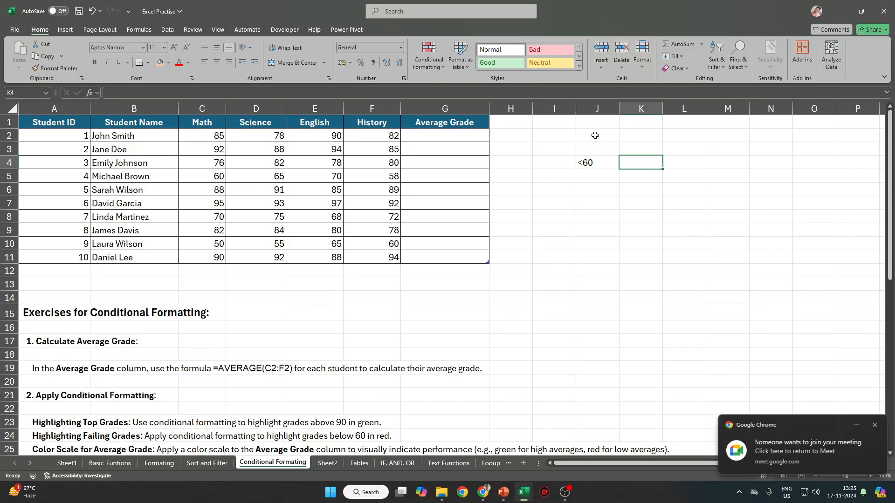
{"action": "type", "text": "Fail"}
{"action": "key", "text": "alt+Return"}
{"action": "type", "text": "\\"}
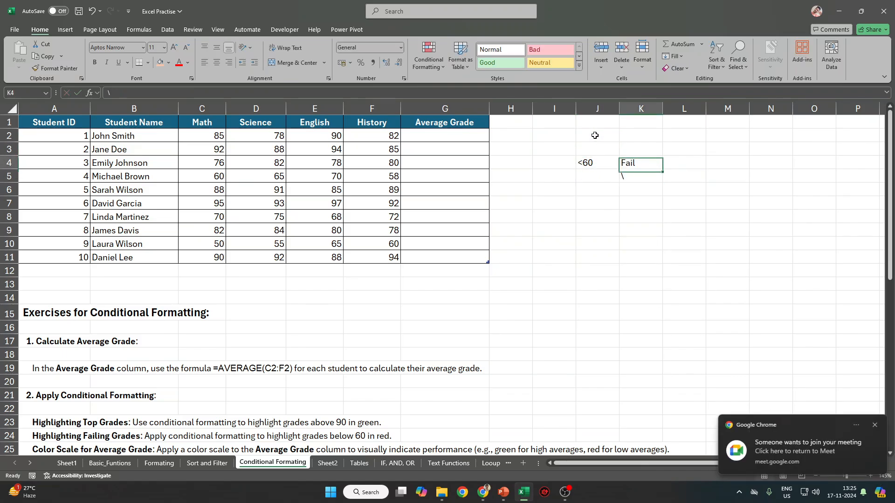
{"action": "key", "text": "Return"}
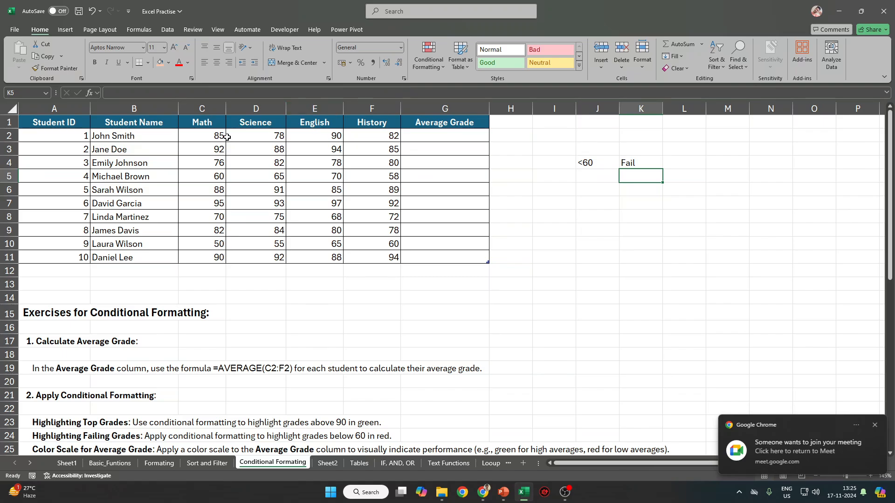
{"action": "left_click_drag", "start_coordinate": [217, 136], "coordinate": [371, 255]}
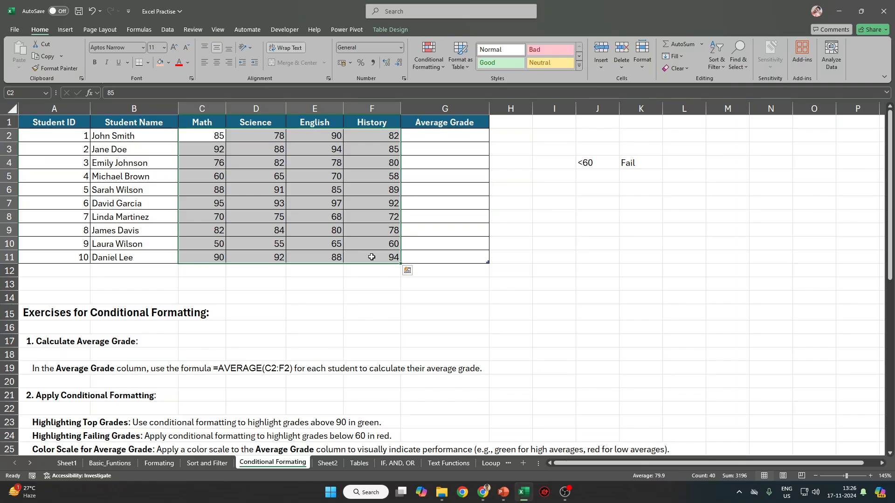
Rename the G1 header from Average Grade to Pass/Fail, abandoning a started =IF( in G2.
{"action": "left_click", "coordinate": [450, 127]}
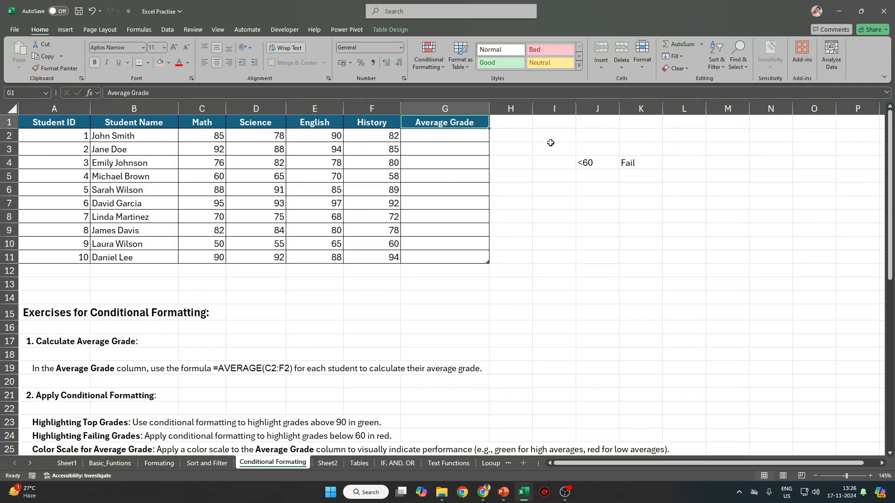
{"action": "type", "text": "Pass/Fail"}
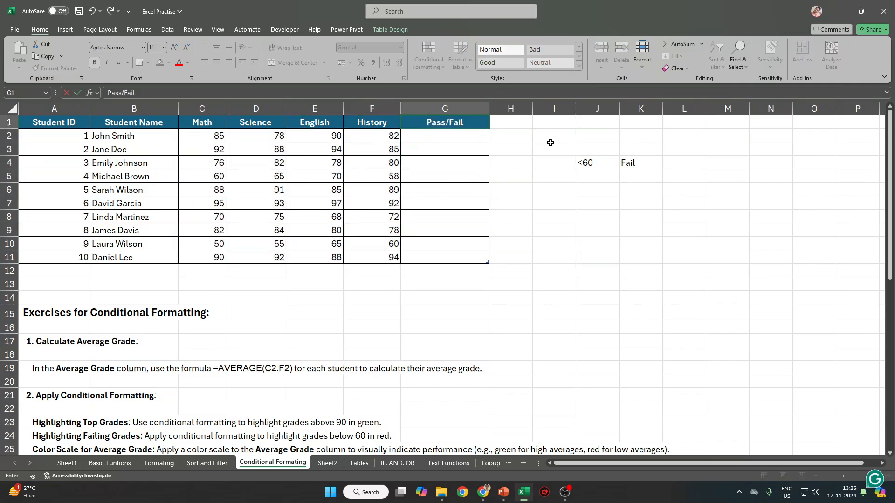
{"action": "key", "text": "Return"}
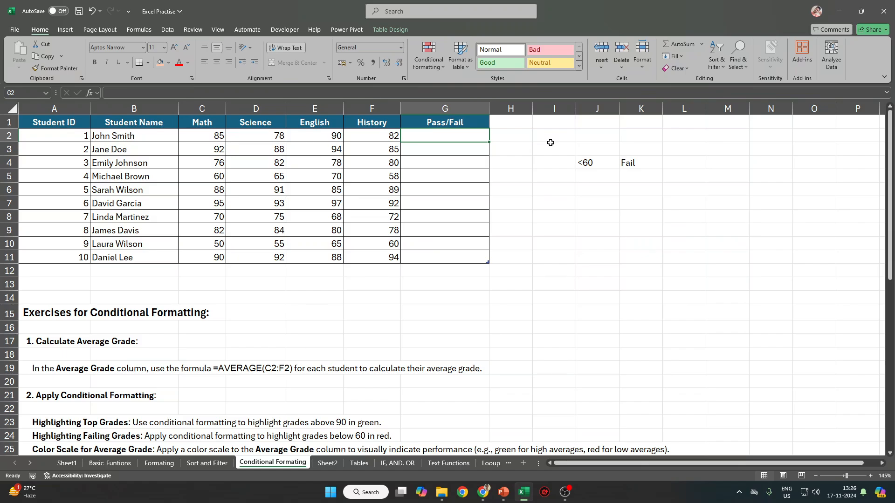
{"action": "type", "text": "=IF("}
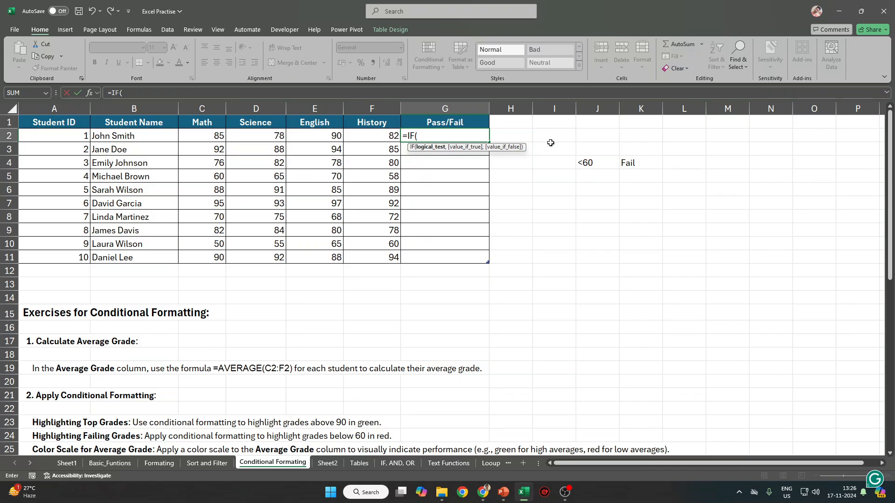
{"action": "key", "text": "Escape"}
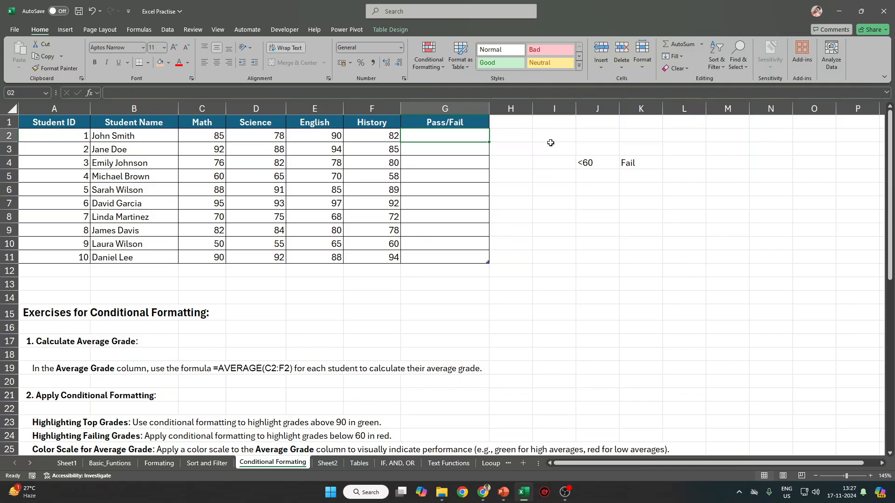
{"action": "type", "text": "="}
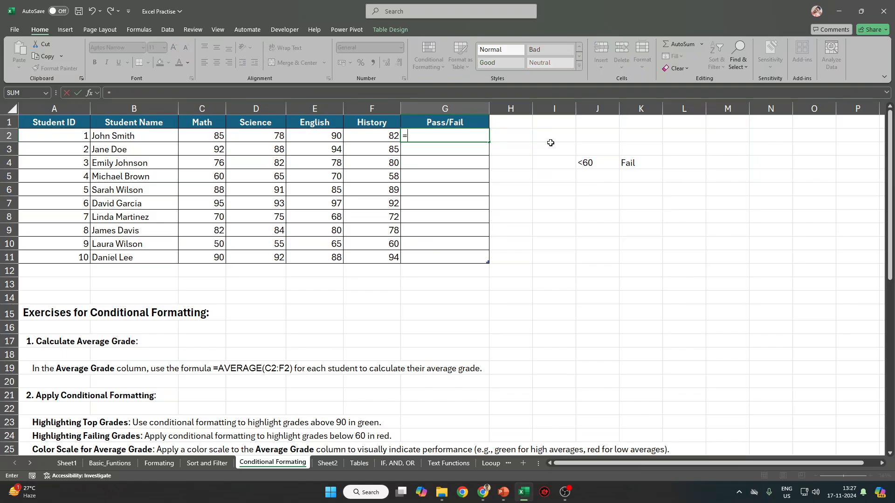
{"action": "type", "text": "IF("}
{"action": "key", "text": "Left"}
{"action": "key", "text": "Left"}
{"action": "key", "text": "Left"}
{"action": "key", "text": "Left"}
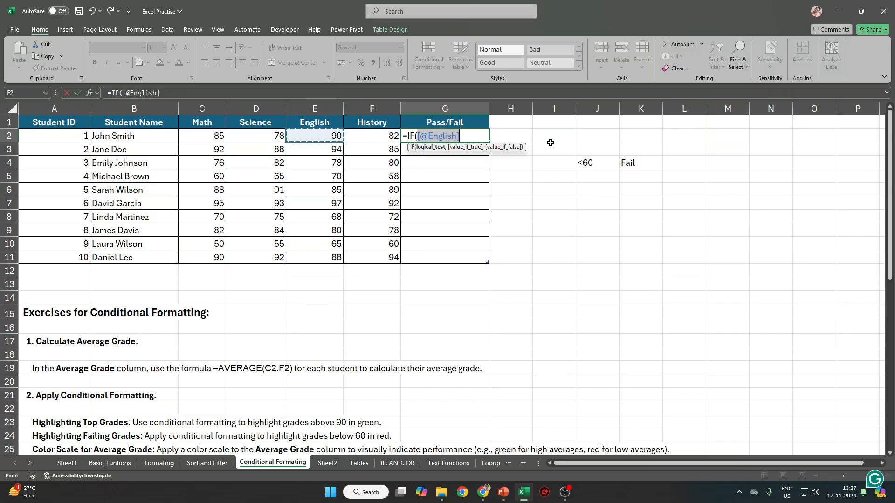
{"action": "type", "text": ">"}
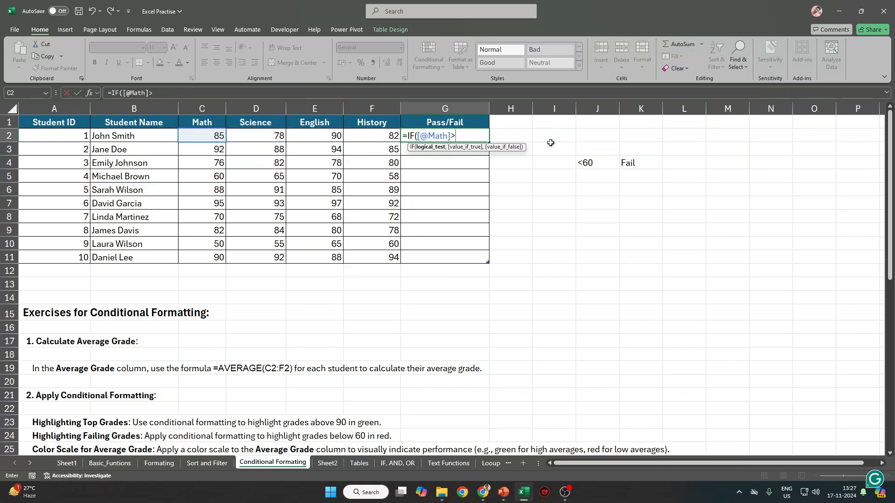
{"action": "type", "text": "60,"}
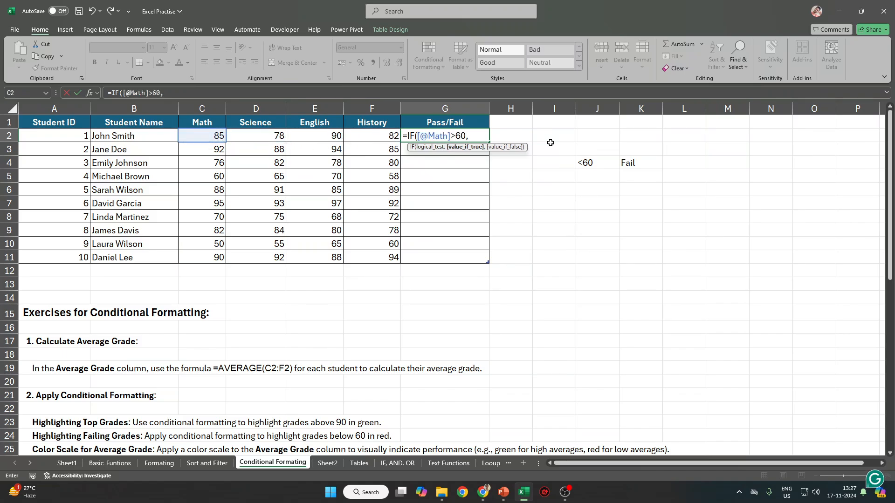
{"action": "key", "text": "Left"}
{"action": "key", "text": "Left"}
{"action": "key", "text": "BackSpace"}
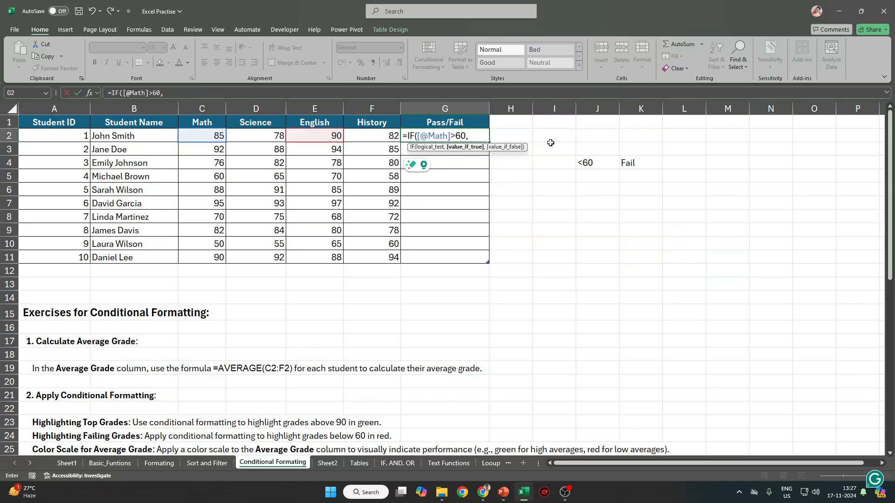
{"action": "type", "text": "IF("}
{"action": "key", "text": "Left"}
{"action": "key", "text": "Left"}
{"action": "key", "text": "Left"}
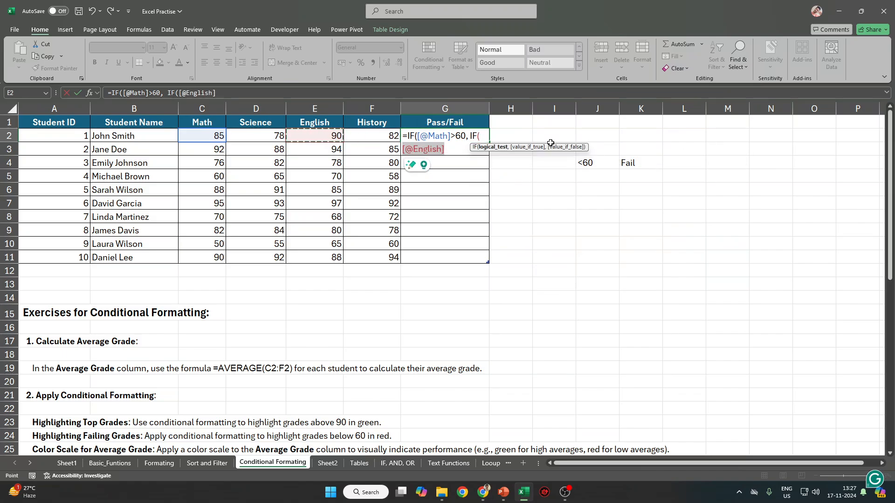
{"action": "type", "text": ", 60"}
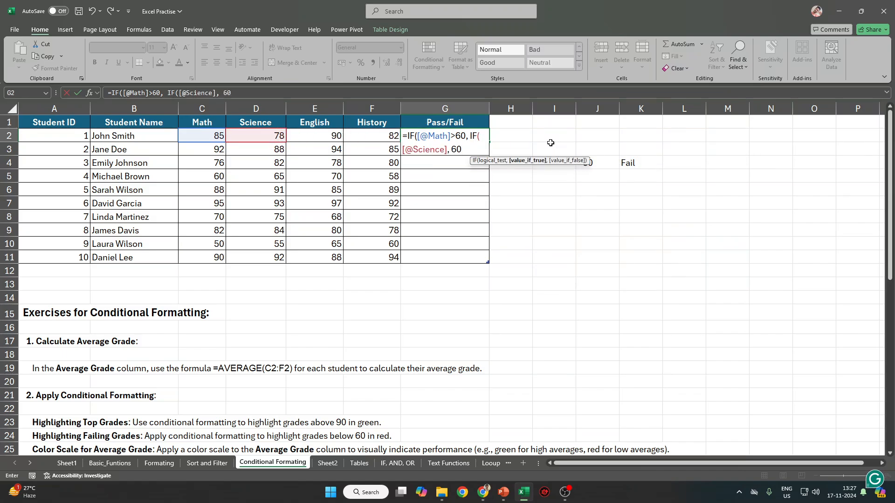
{"action": "type", "text": ","}
{"action": "key", "text": "Escape"}
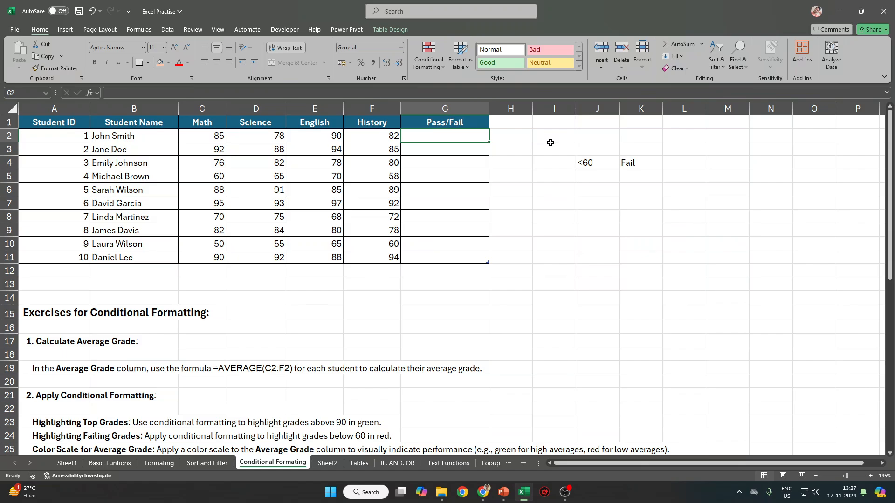
Look over the first student's scores in C2:F2, then start =AND( in G2.
{"action": "key", "text": "Left"}
{"action": "key", "text": "shift+Left"}
{"action": "key", "text": "shift+Left"}
{"action": "key", "text": "shift+Left"}
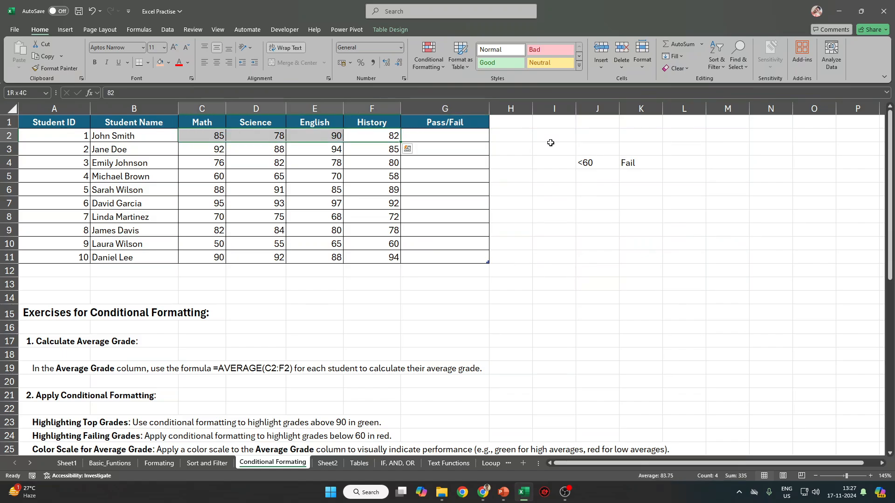
{"action": "key", "text": "Left"}
{"action": "key", "text": "Left"}
{"action": "key", "text": "Left"}
{"action": "key", "text": "shift+Right"}
{"action": "key", "text": "shift+Right"}
{"action": "key", "text": "shift+Right"}
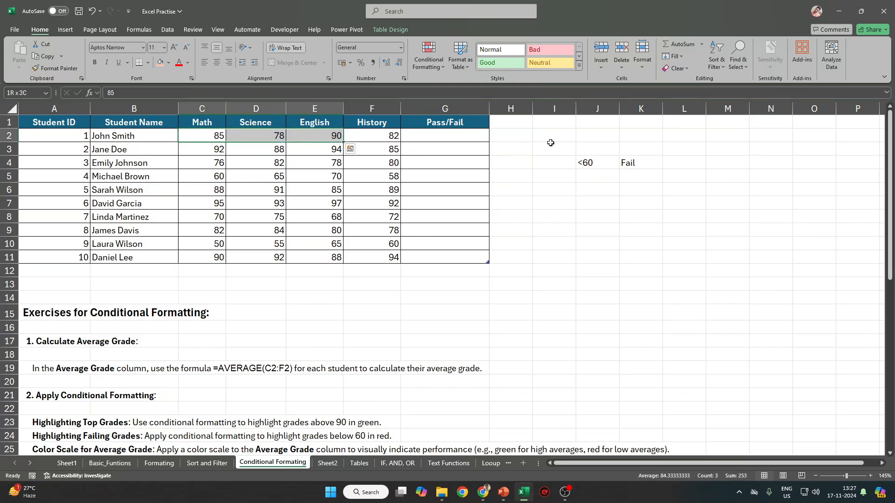
{"action": "key", "text": "Right"}
{"action": "key", "text": "Right"}
{"action": "key", "text": "Right"}
{"action": "key", "text": "Right"}
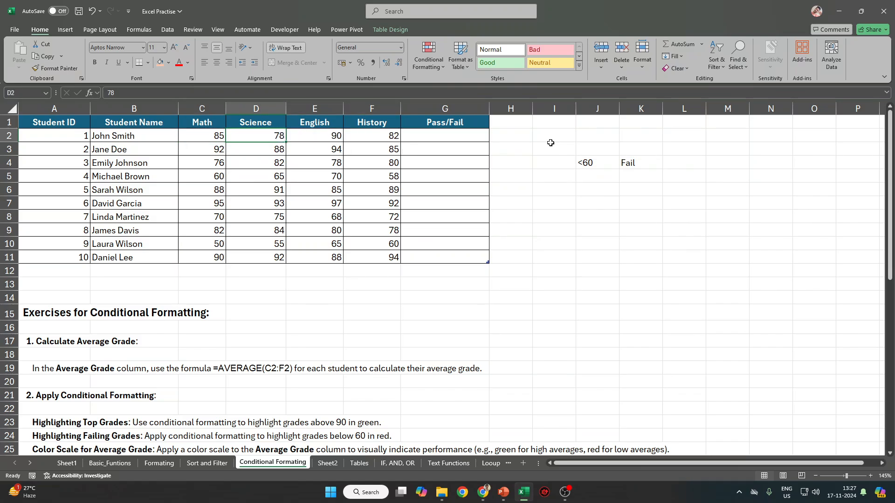
{"action": "key", "text": "Left"}
{"action": "key", "text": "shift+Left"}
{"action": "key", "text": "shift+Left"}
{"action": "key", "text": "shift+Left"}
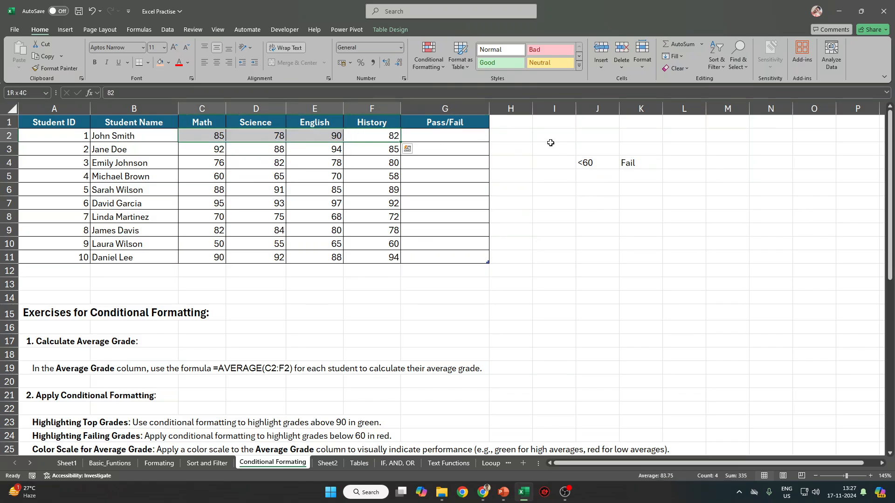
{"action": "key", "text": "Right"}
{"action": "type", "text": "=AND("}
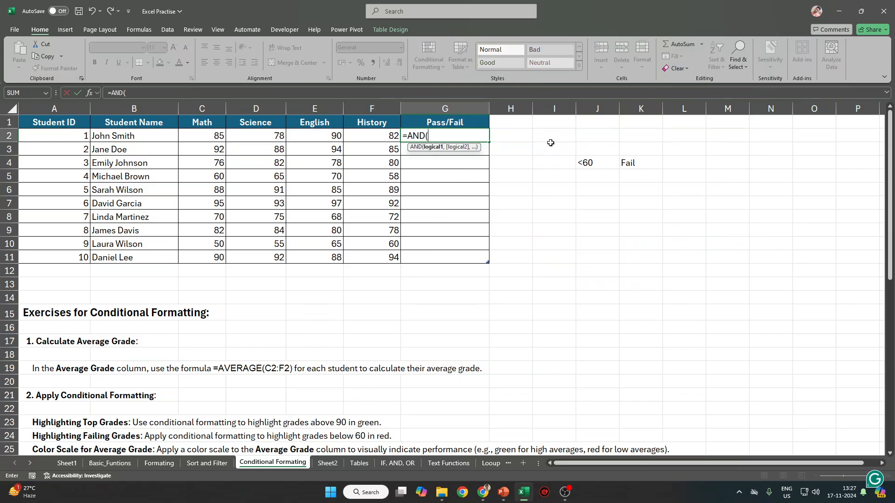
{"action": "key", "text": "Left"}
{"action": "key", "text": "Left"}
{"action": "key", "text": "Left"}
{"action": "key", "text": "Left"}
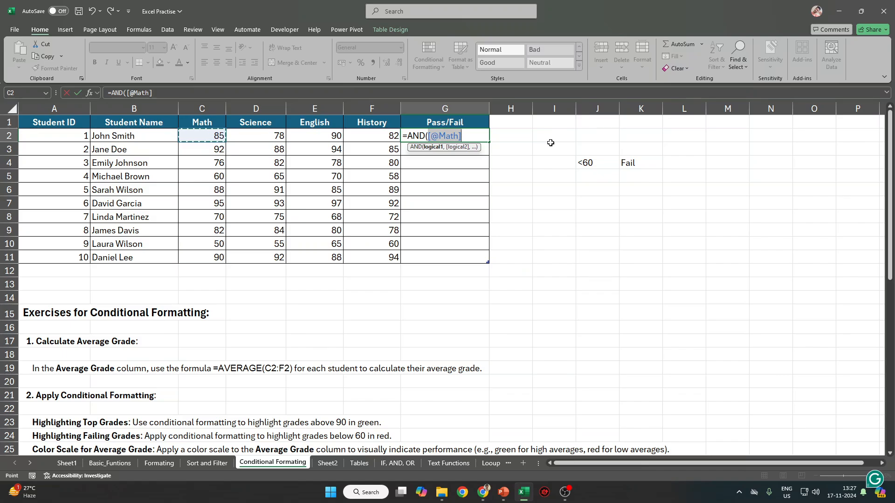
{"action": "type", "text": ">60"}
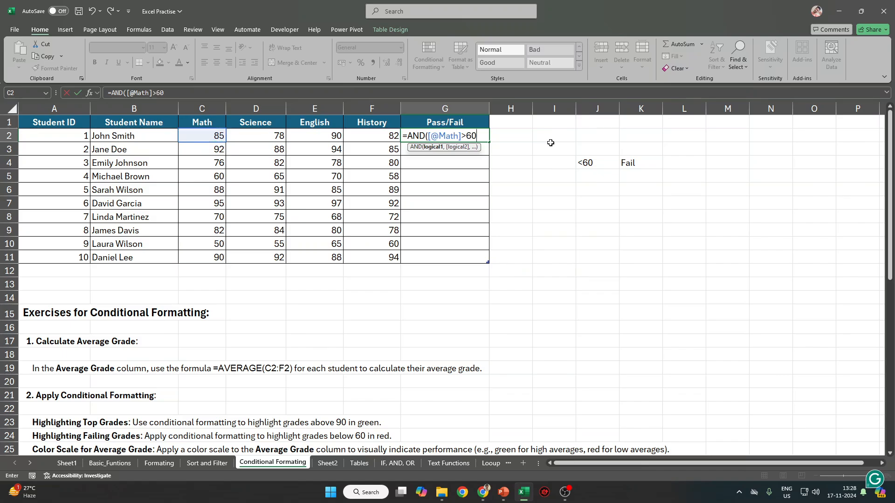
{"action": "type", "text": ","}
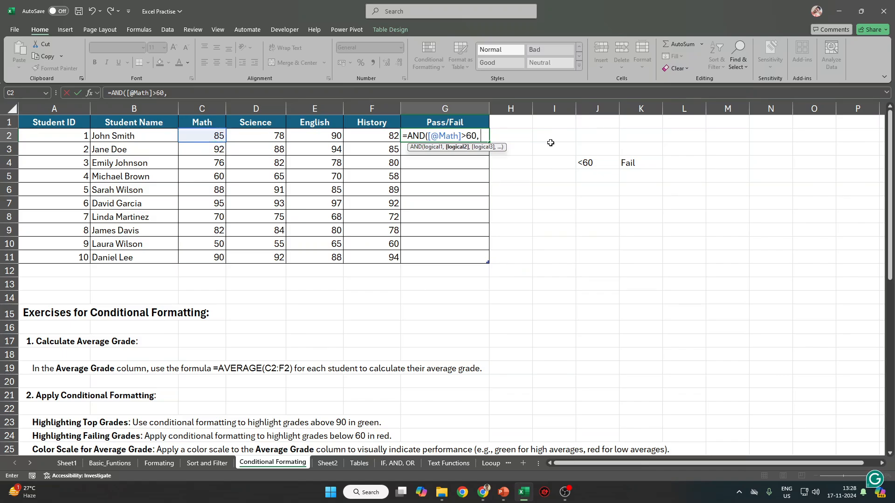
{"action": "key", "text": "Left"}
{"action": "key", "text": "Left"}
{"action": "key", "text": "Left"}
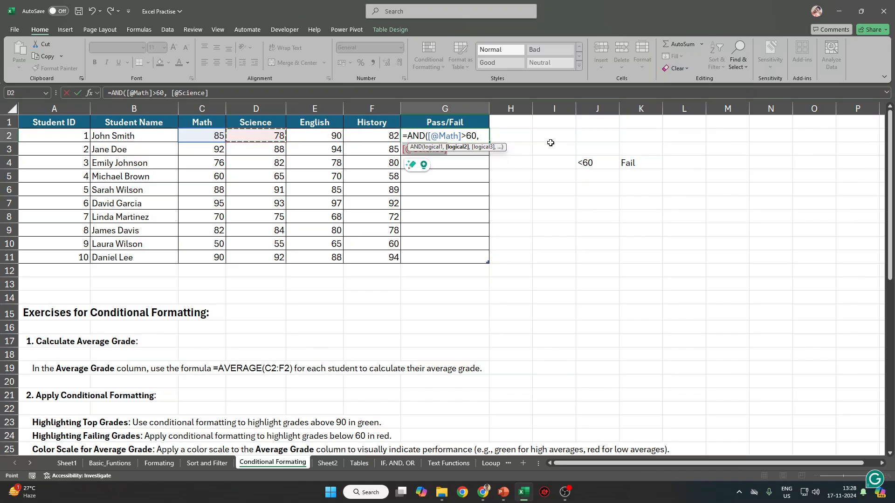
{"action": "type", "text": ">60"}
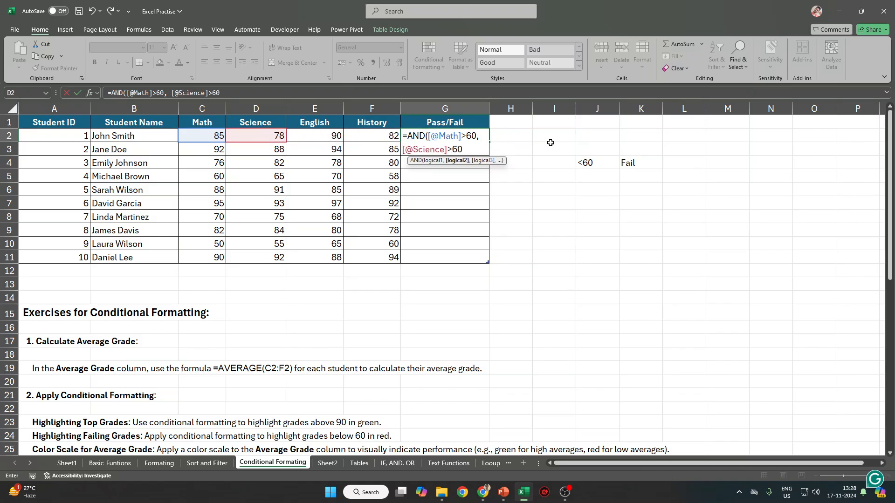
{"action": "type", "text": ","}
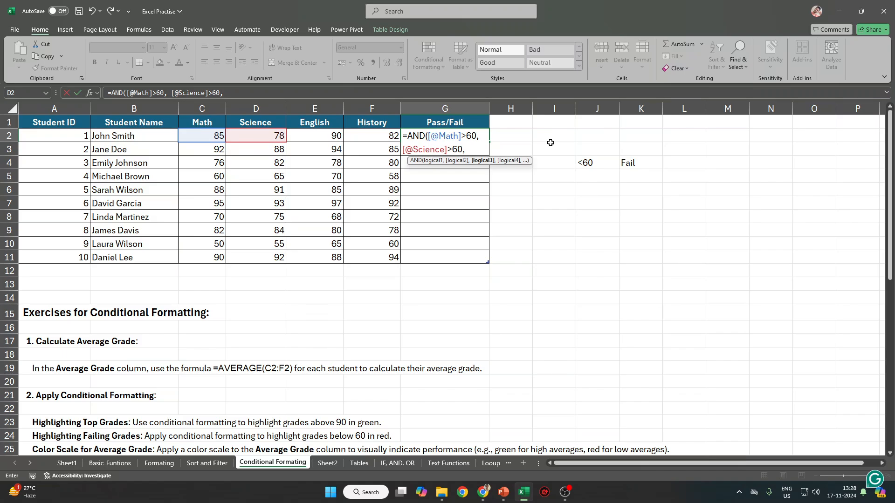
{"action": "key", "text": "Left"}
{"action": "key", "text": "Left"}
{"action": "type", "text": ">"}
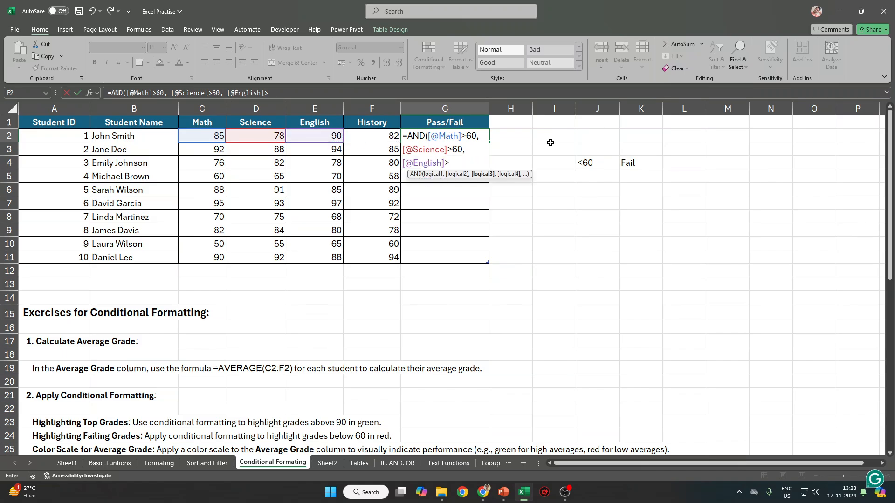
{"action": "type", "text": "60,"}
{"action": "key", "text": "Left"}
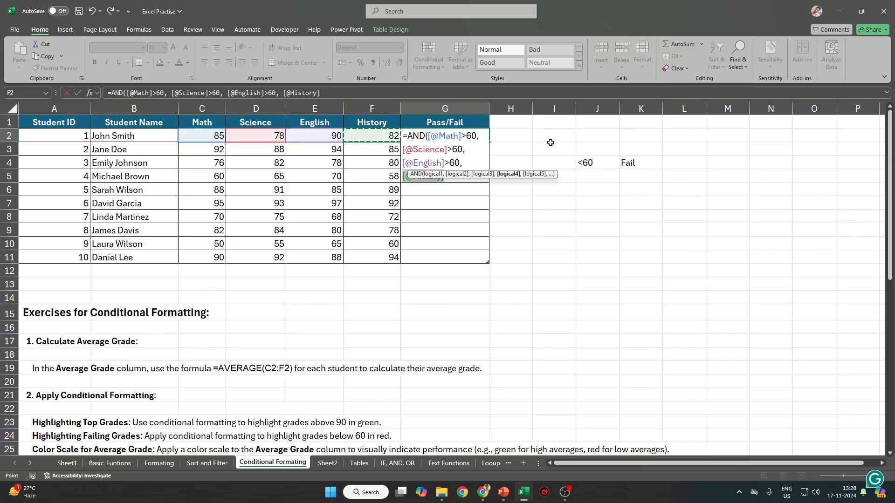
{"action": "type", "text": ">60"}
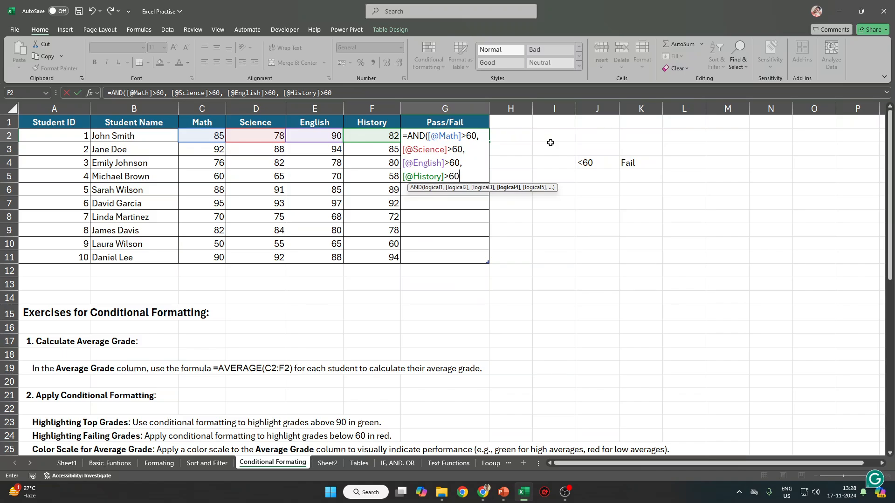
{"action": "type", "text": ")"}
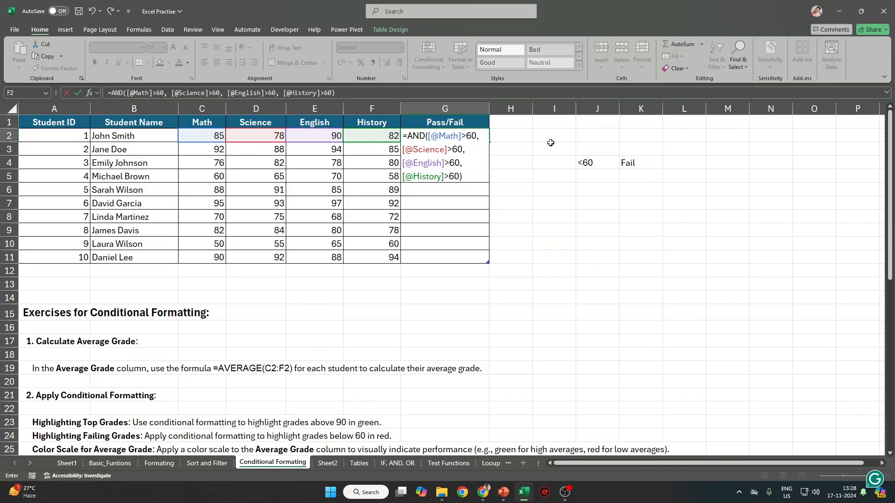
{"action": "key", "text": "ctrl+Return"}
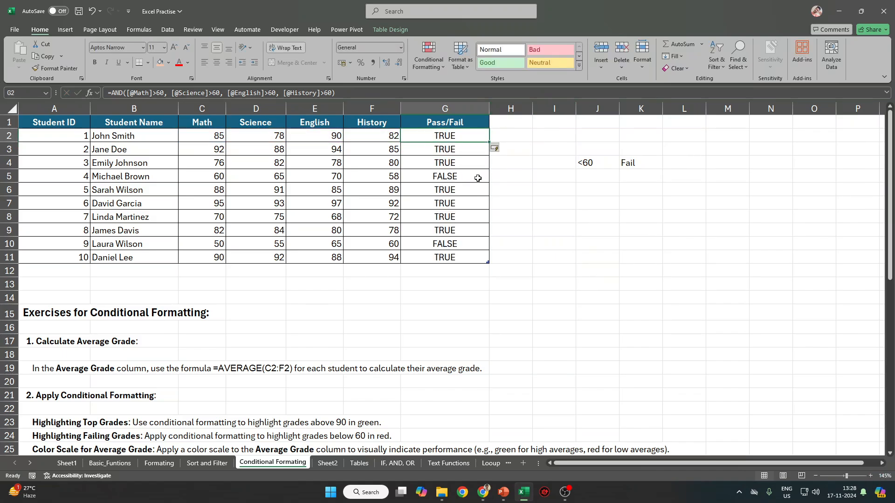
{"action": "left_click_drag", "start_coordinate": [475, 176], "coordinate": [52, 188]}
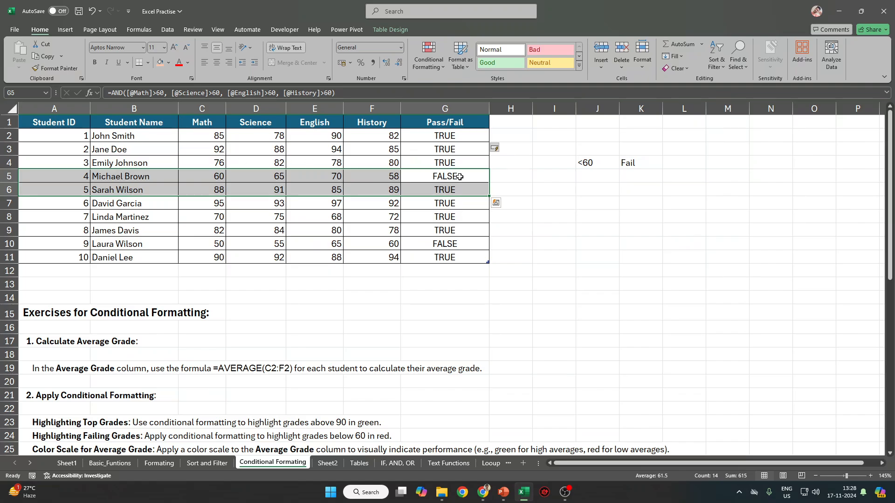
Fill the failing rows A5:G5 and A10:G10 yellow.
{"action": "left_click_drag", "start_coordinate": [459, 176], "coordinate": [28, 181]}
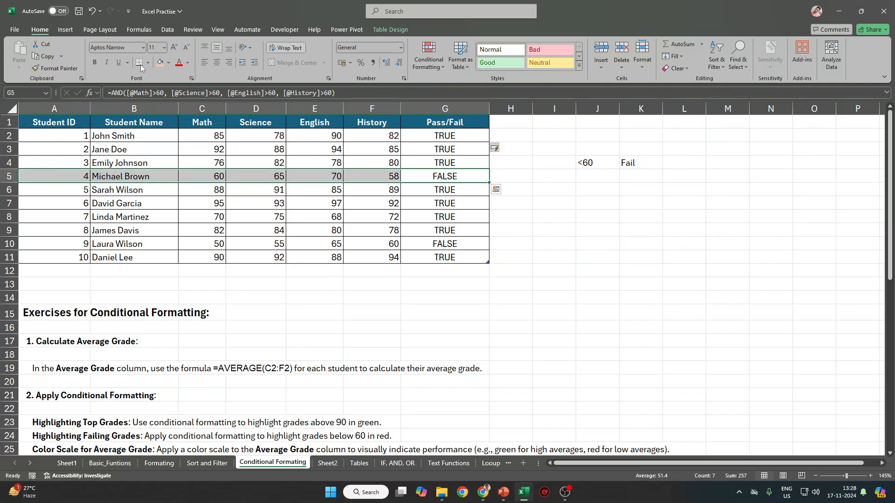
{"action": "left_click", "coordinate": [169, 62]}
{"action": "left_click", "coordinate": [184, 171]}
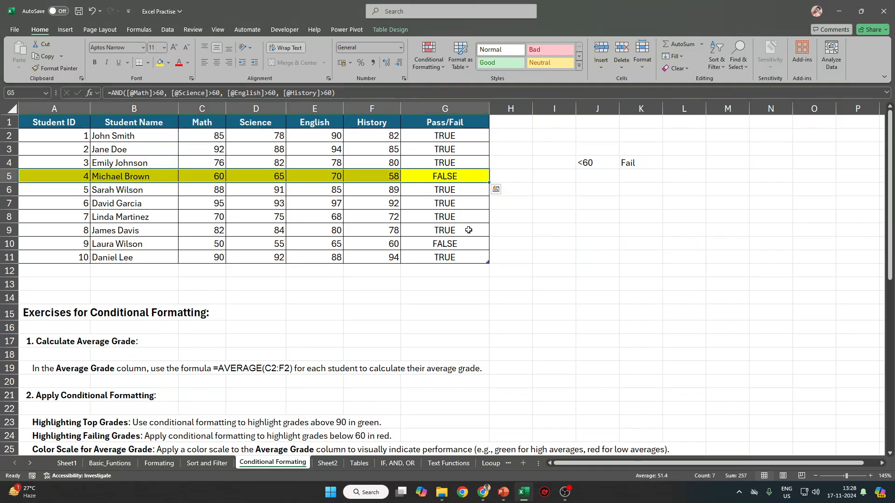
{"action": "left_click_drag", "start_coordinate": [462, 242], "coordinate": [56, 241]}
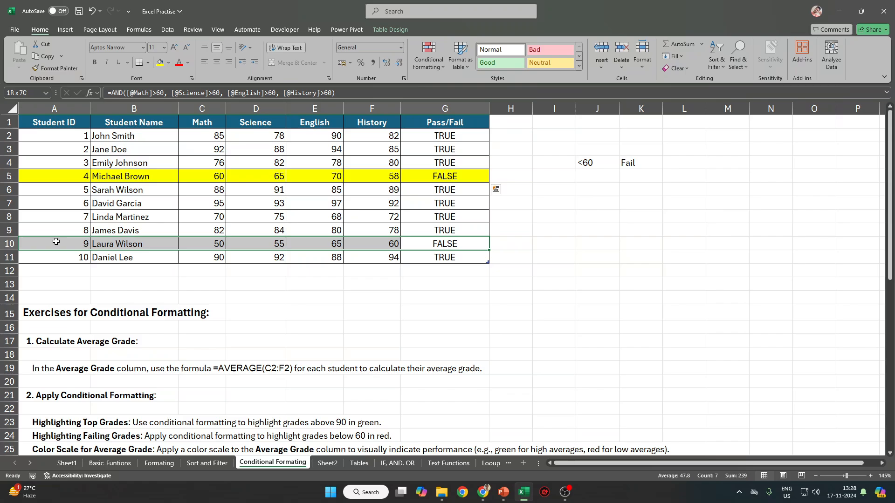
{"action": "left_click", "coordinate": [160, 63]}
Colour the sub-60 scores red: 58 in F5 and 50, 55 in C10:D10.
{"action": "left_click", "coordinate": [380, 178]}
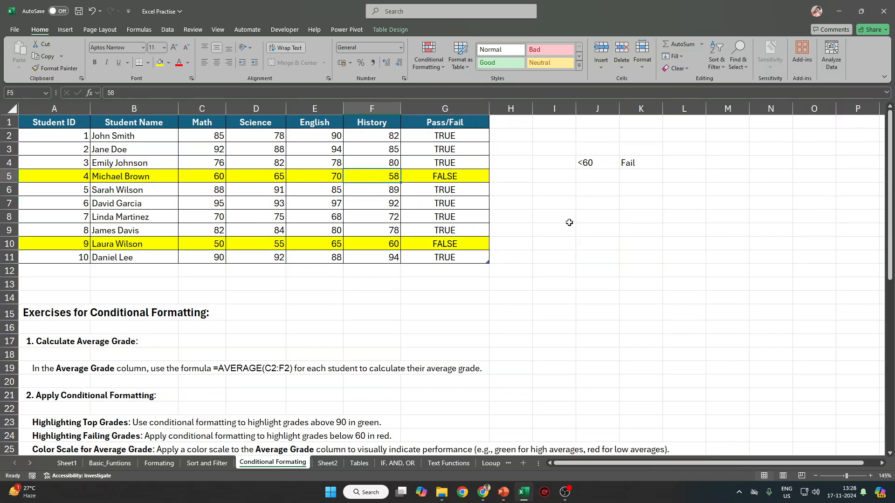
{"action": "left_click", "coordinate": [179, 63]}
{"action": "left_click_drag", "start_coordinate": [215, 245], "coordinate": [252, 242]}
{"action": "left_click", "coordinate": [181, 64]}
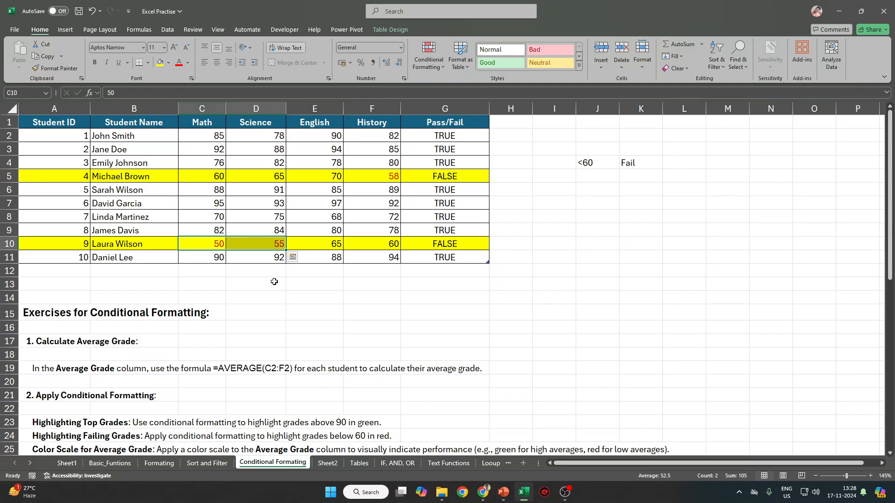
{"action": "left_click", "coordinate": [308, 272]}
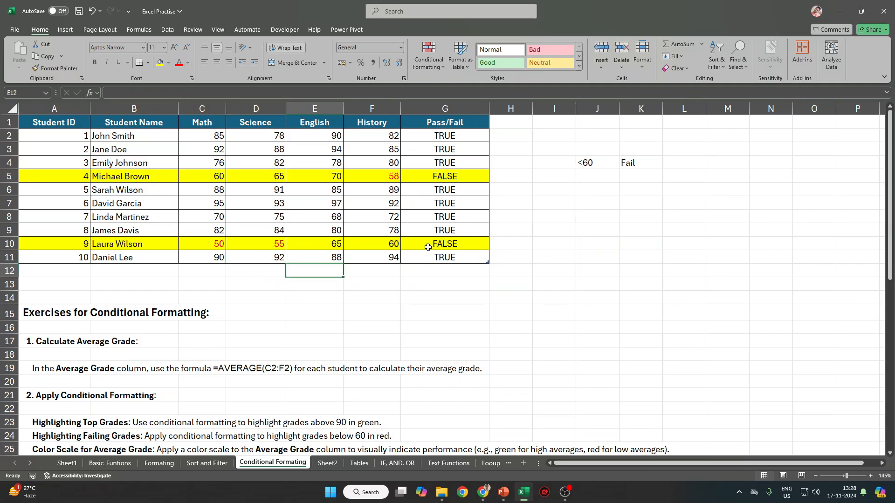
{"action": "left_click_drag", "start_coordinate": [211, 133], "coordinate": [441, 256]}
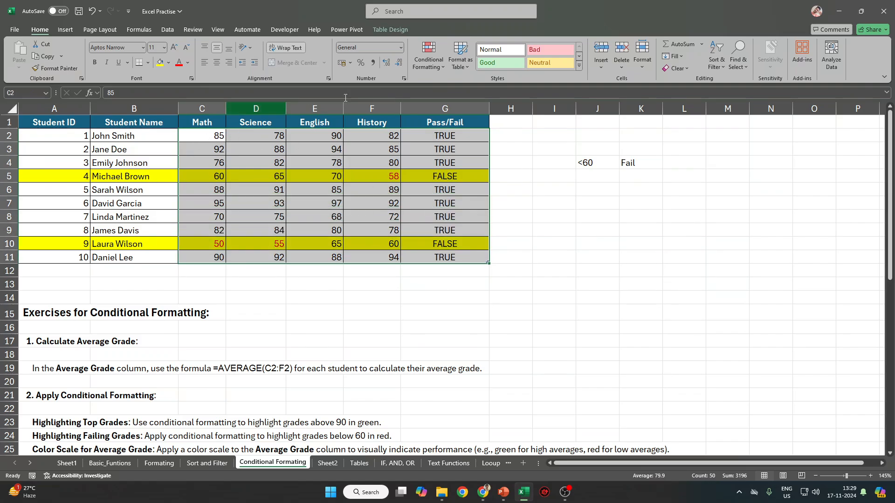
Rename the G1 header to 'Pass/Fail (AND)' and check the AND formula in G2.
{"action": "double_click", "coordinate": [457, 121]}
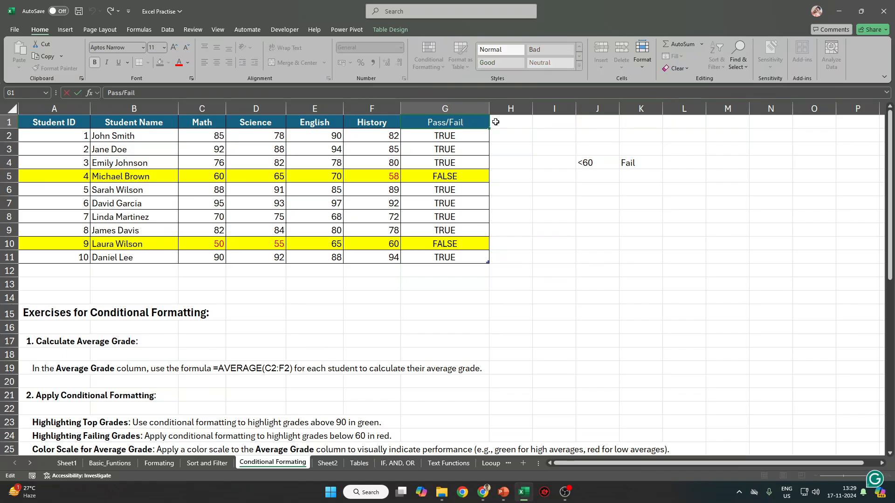
{"action": "type", "text": "(A"}
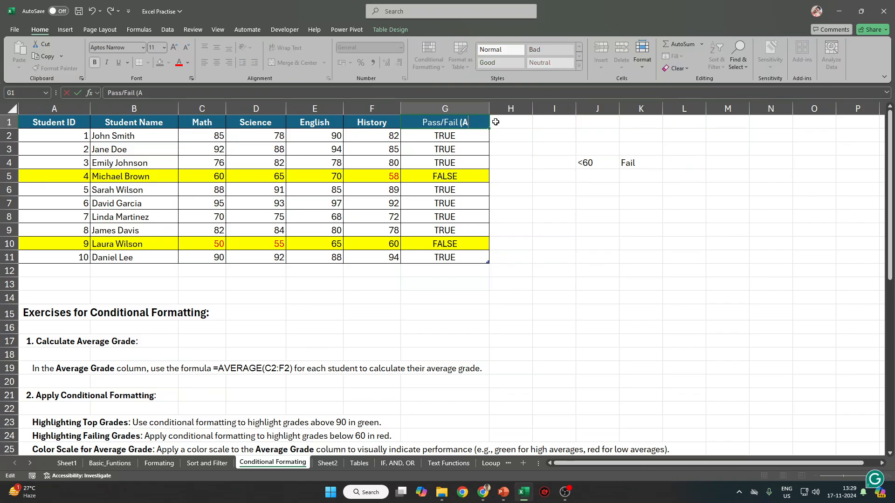
{"action": "type", "text": "N"}
{"action": "type", "text": ")"}
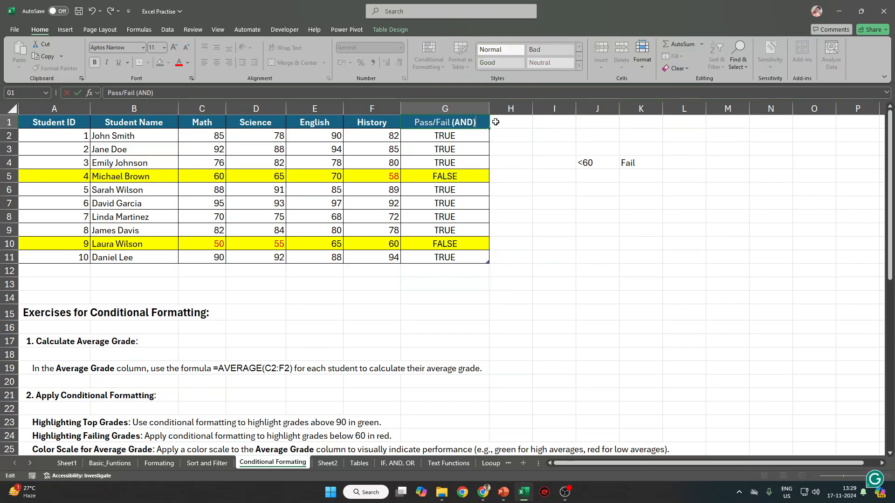
{"action": "key", "text": "Return"}
{"action": "key", "text": "Left"}
{"action": "key", "text": "Left"}
{"action": "key", "text": "Left"}
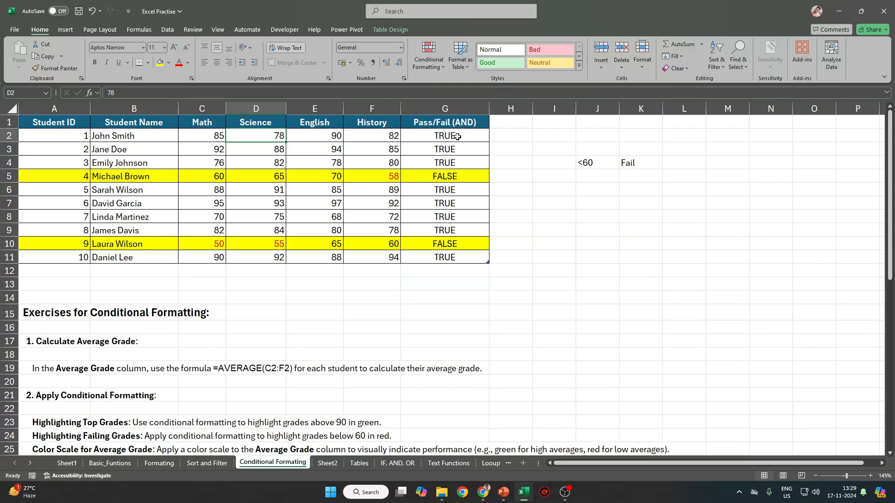
{"action": "left_click_drag", "start_coordinate": [452, 128], "coordinate": [450, 261]}
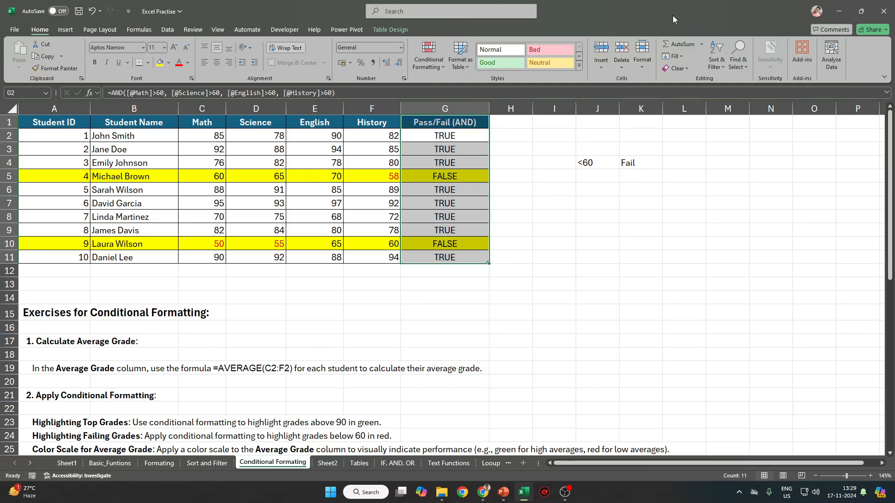
{"action": "left_click", "coordinate": [470, 132]}
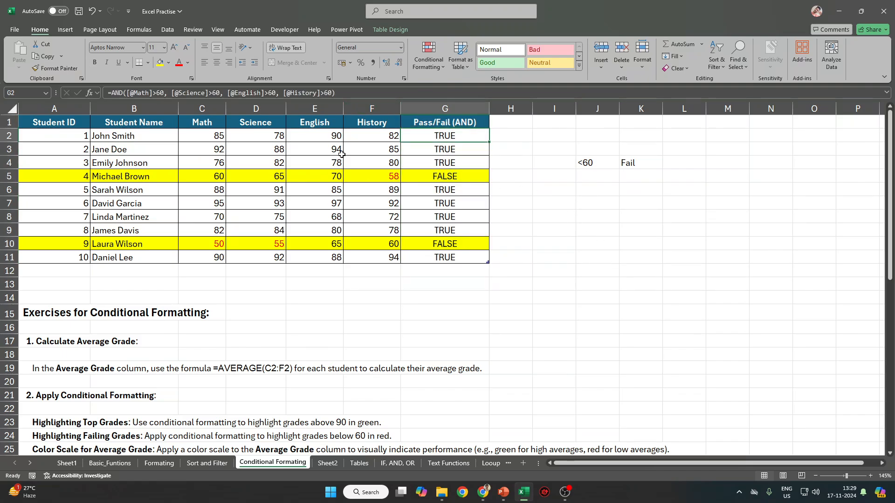
Copy the grade table A1:G11 and paste it as values only at J10.
{"action": "left_click", "coordinate": [43, 113]}
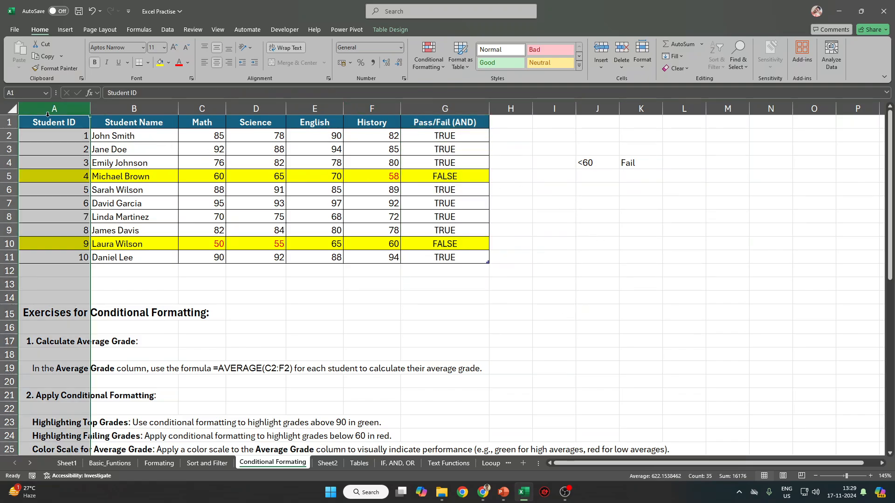
{"action": "left_click", "coordinate": [47, 122]}
{"action": "key", "text": "ctrl+shift+Down"}
{"action": "key", "text": "ctrl+shift+Right"}
{"action": "key", "text": "ctrl+c"}
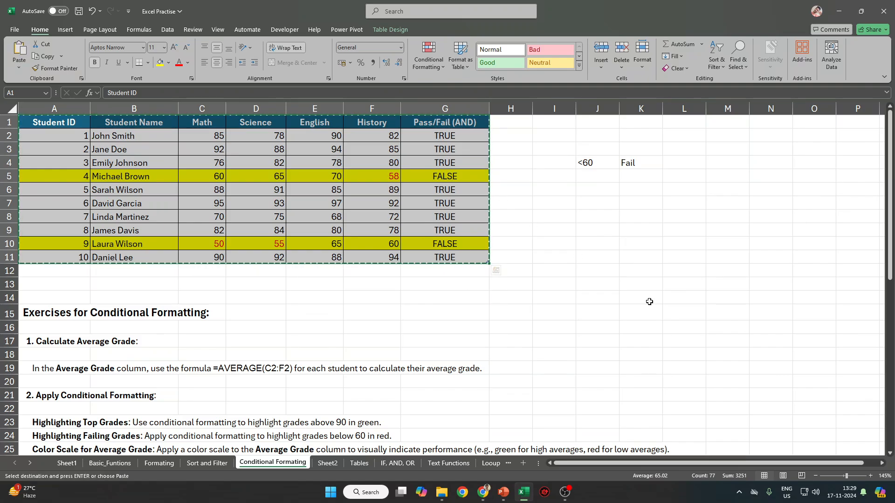
{"action": "left_click", "coordinate": [611, 238]}
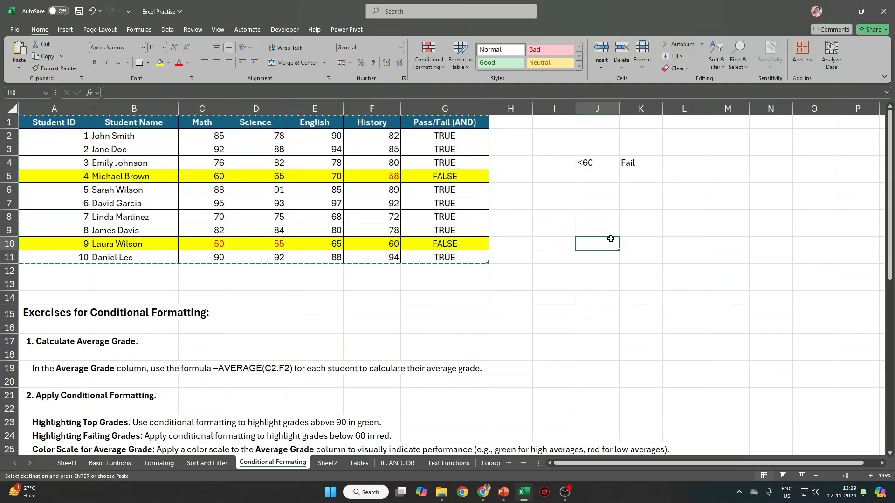
{"action": "key", "text": "ctrl+alt+v"}
{"action": "key", "text": "v"}
{"action": "key", "text": "Return"}
{"action": "left_click", "coordinate": [634, 248]}
Clear the copied Pass/Fail (AND) results in P11:P20, leaving P11 selected.
{"action": "key", "text": "Right"}
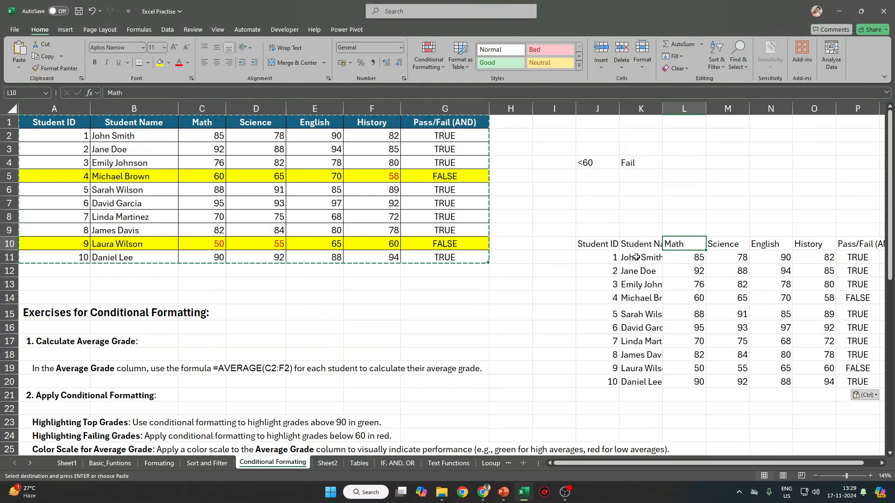
{"action": "key", "text": "ctrl+Right"}
{"action": "key", "text": "Down"}
{"action": "key", "text": "ctrl+shift+Down"}
{"action": "key", "text": "Delete"}
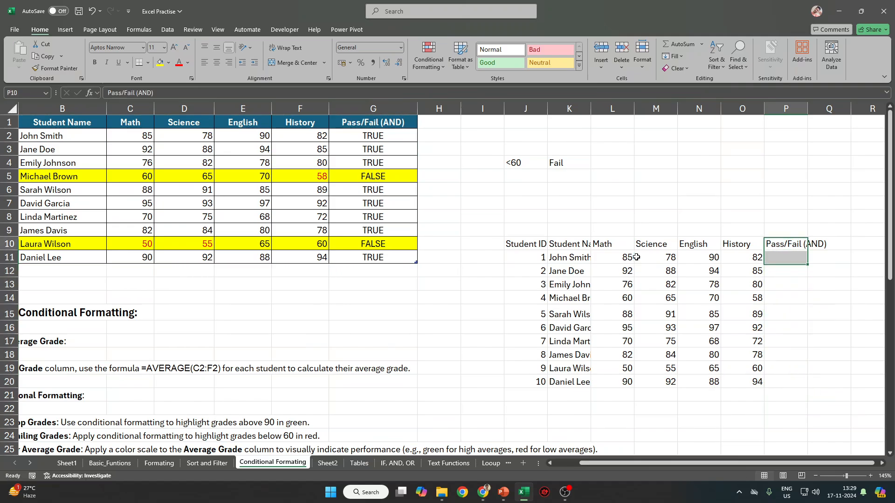
{"action": "key", "text": "Up"}
{"action": "key", "text": "Down"}
{"action": "scroll", "coordinate": [636, 257], "scroll_direction": "up", "scroll_amount": 3, "text": "ctrl"}
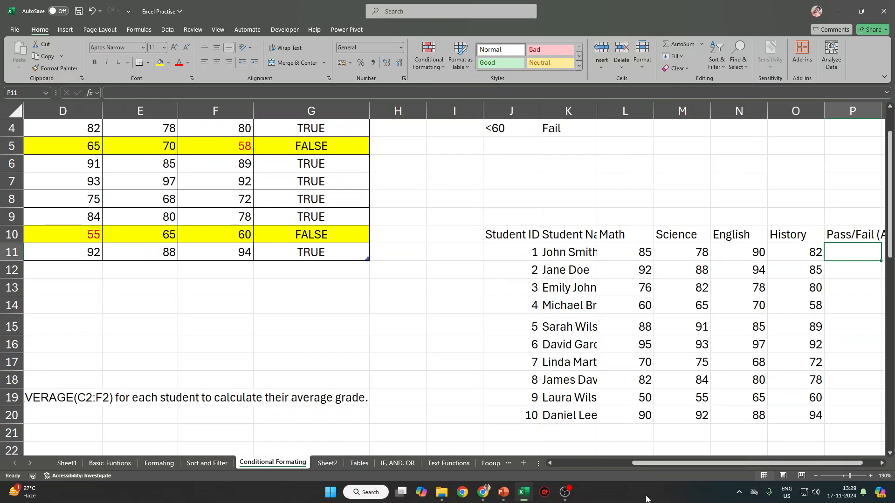
{"action": "left_click_drag", "start_coordinate": [745, 463], "coordinate": [768, 463]}
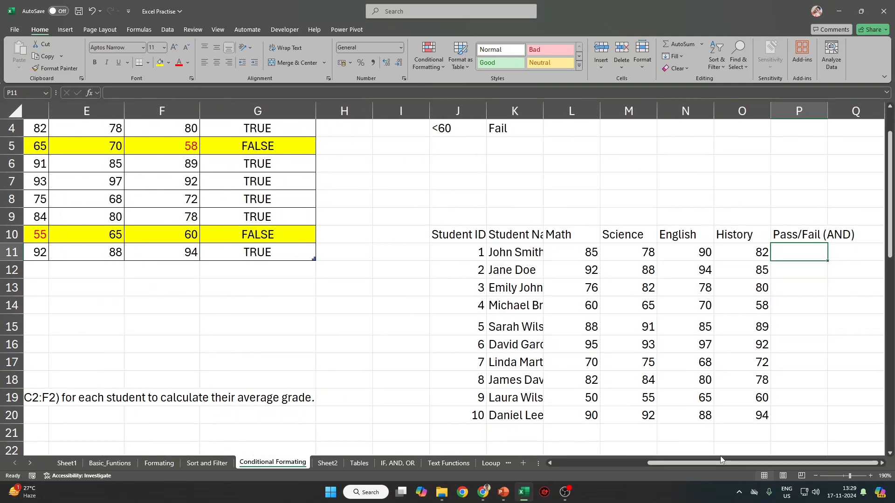
{"action": "key", "text": "Right"}
{"action": "key", "text": "Right"}
{"action": "key", "text": "Right"}
{"action": "key", "text": "Right"}
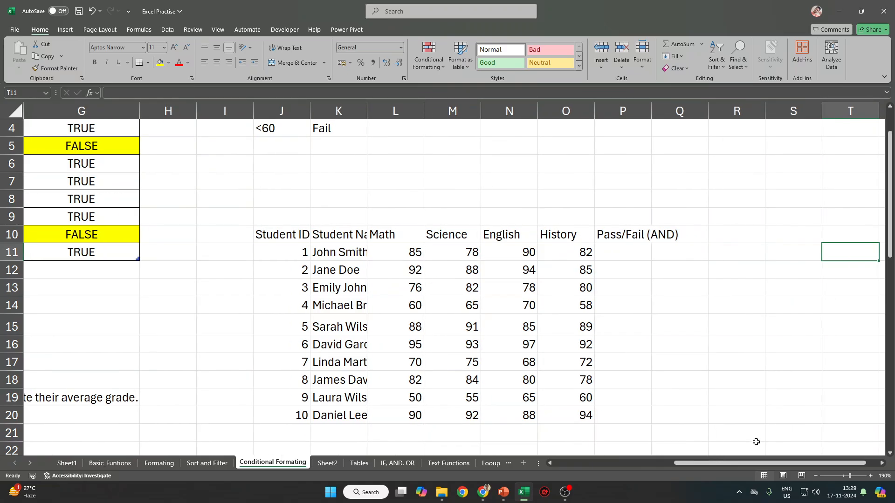
{"action": "scroll", "coordinate": [577, 410], "scroll_direction": "down", "scroll_amount": 1}
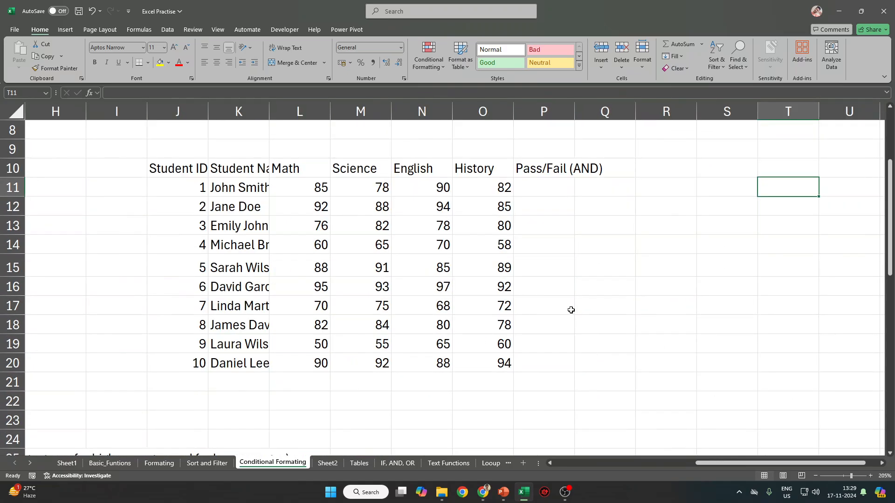
{"action": "scroll", "coordinate": [572, 309], "scroll_direction": "up", "scroll_amount": 1, "text": "ctrl"}
{"action": "left_click", "coordinate": [560, 183]}
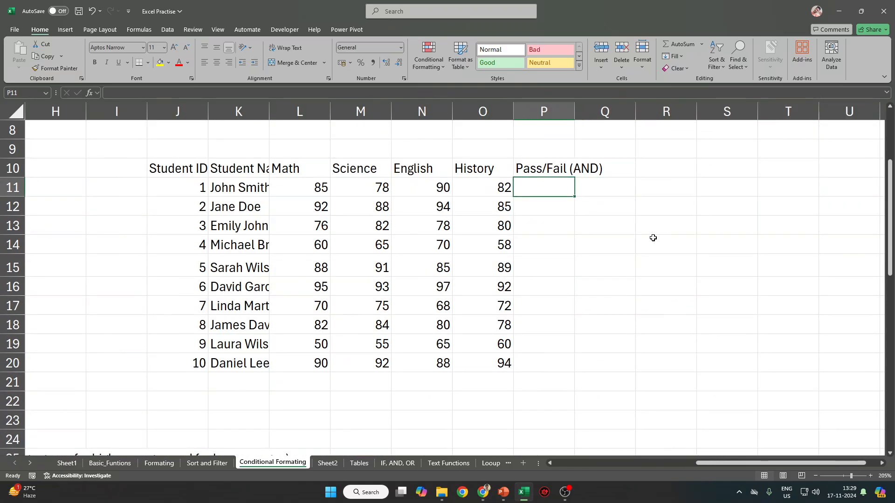
Enter =AND(L11>60, M11>60, N11>60, O11>60) in P11.
{"action": "type", "text": "=AND"}
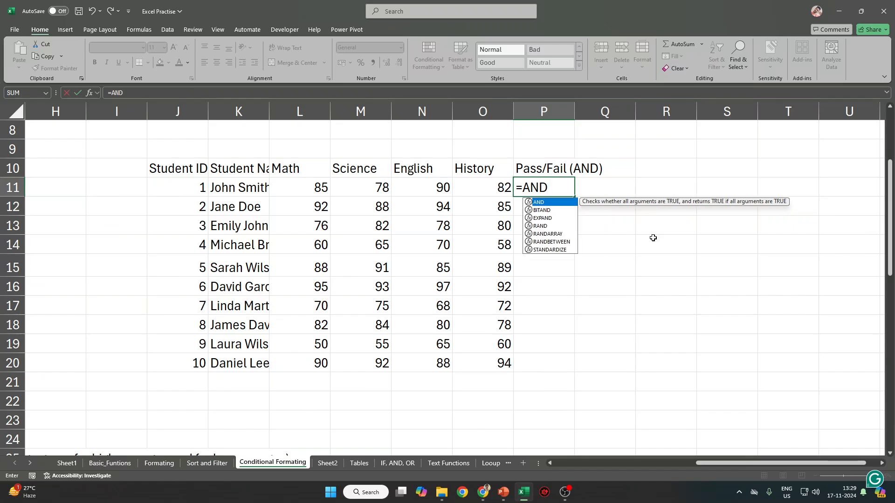
{"action": "type", "text": "("}
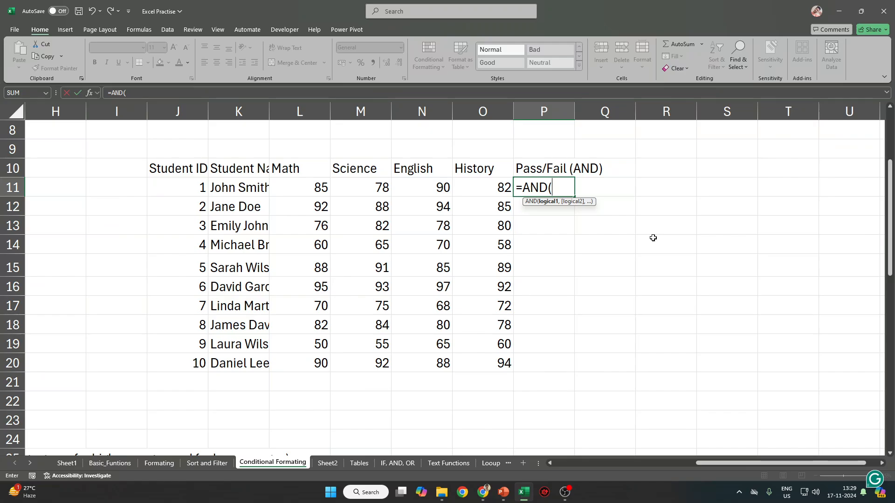
{"action": "left_click", "coordinate": [305, 189]}
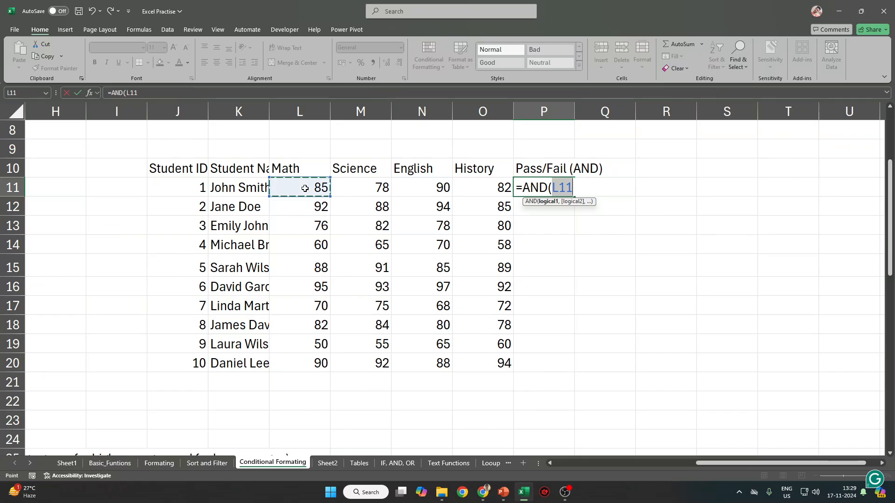
{"action": "type", "text": ">60"}
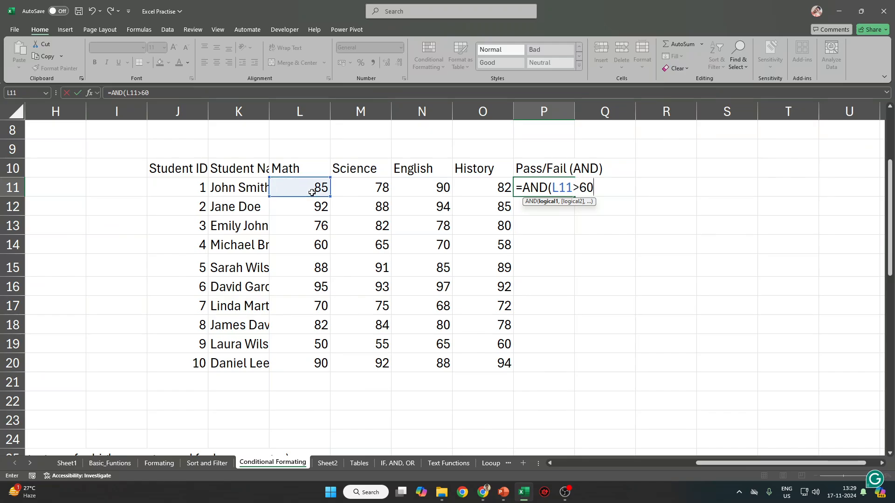
{"action": "type", "text": ","}
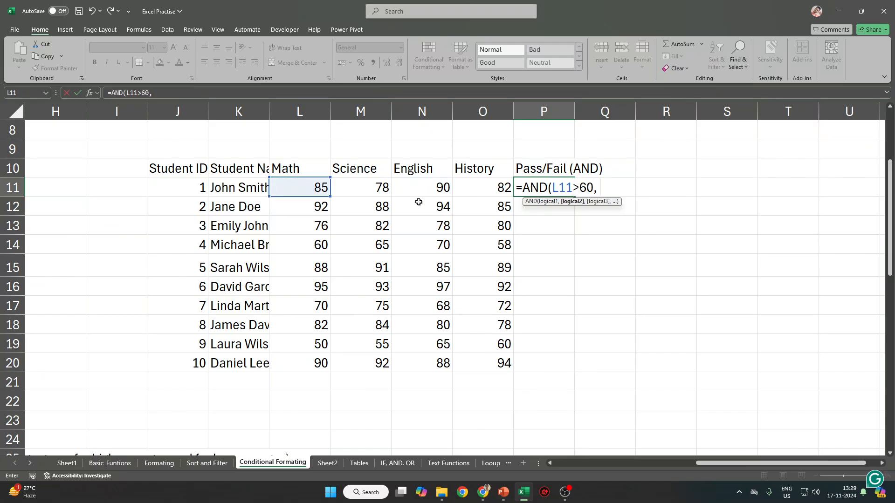
{"action": "left_click", "coordinate": [369, 188]}
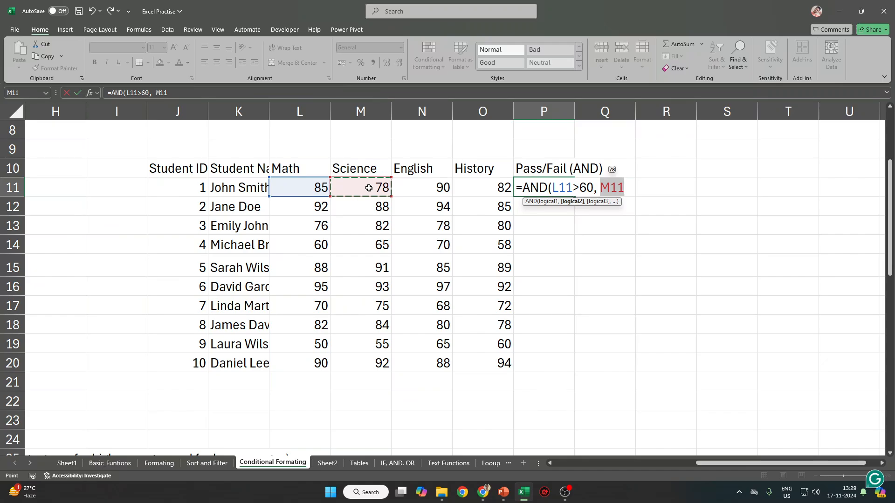
{"action": "type", "text": ">60"}
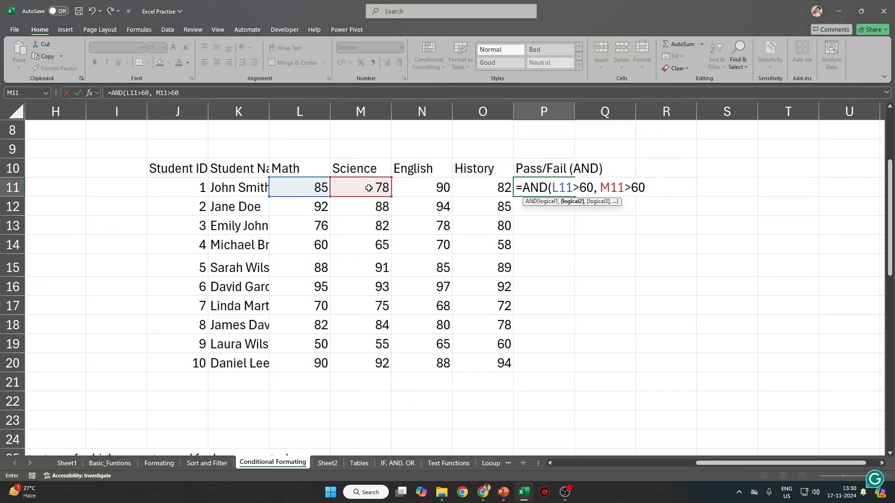
{"action": "type", "text": ","}
{"action": "left_click", "coordinate": [415, 188]}
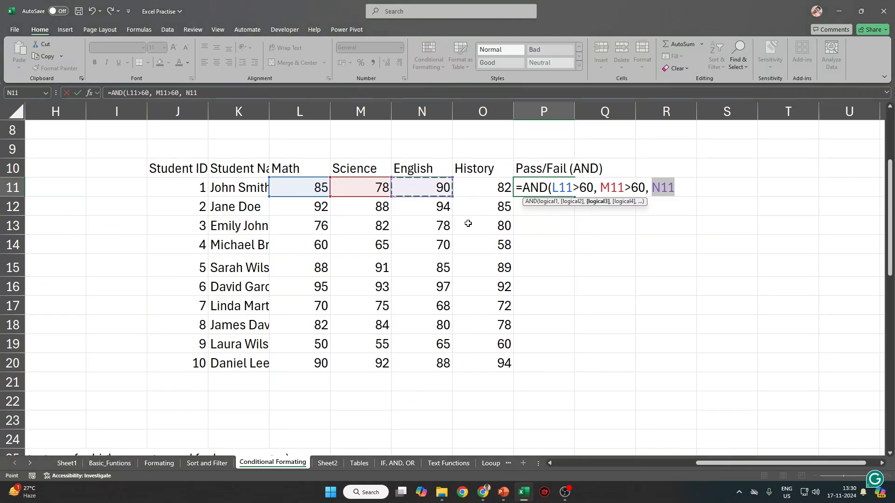
{"action": "type", "text": "<"}
{"action": "key", "text": "shift+space"}
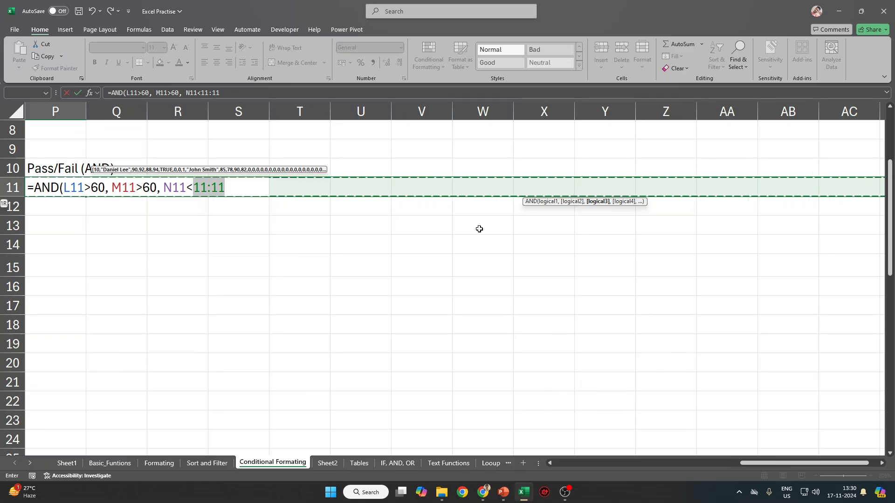
{"action": "key", "text": "Left"}
{"action": "key", "text": "Left"}
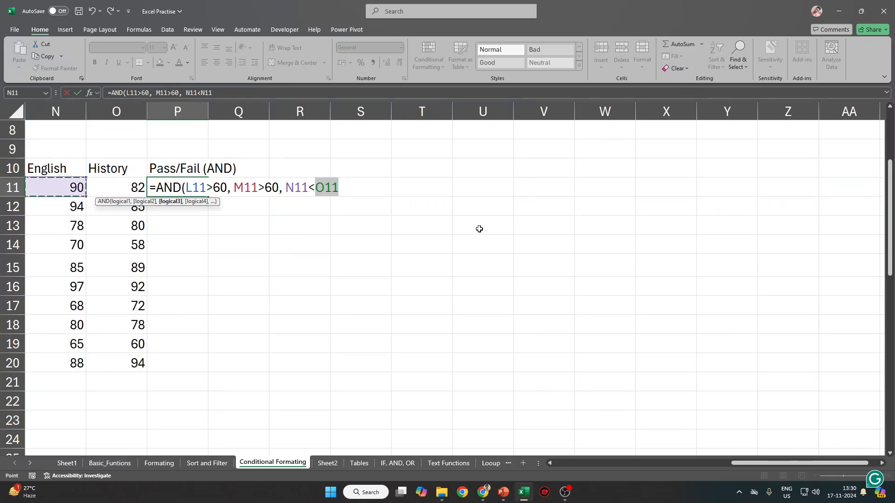
{"action": "key", "text": "BackSpace"}
{"action": "key", "text": "BackSpace"}
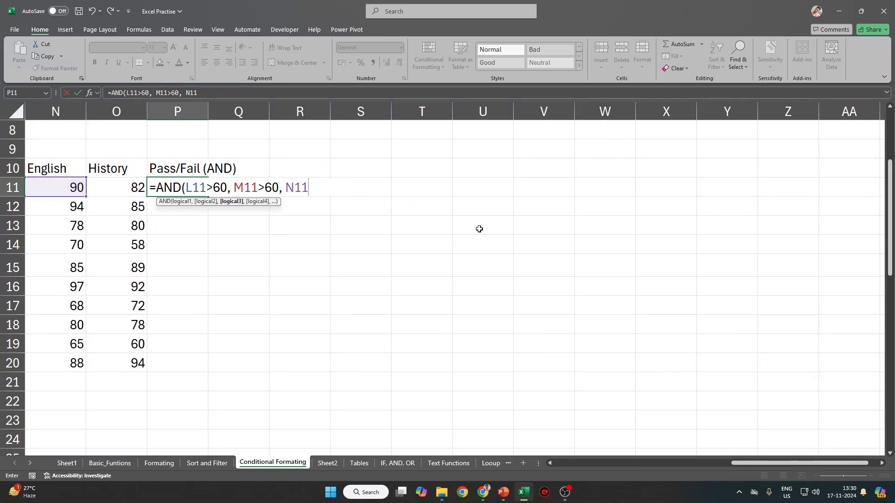
{"action": "type", "text": ">60,"}
{"action": "key", "text": "Left"}
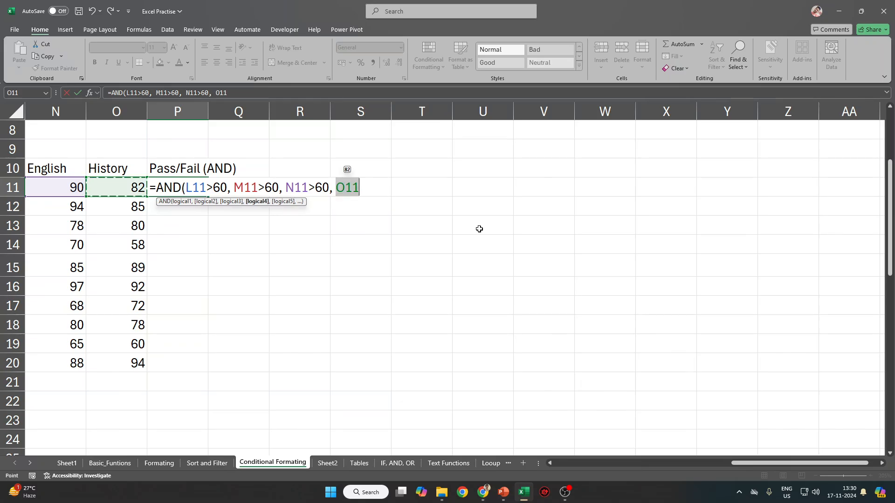
{"action": "type", "text": ">60"}
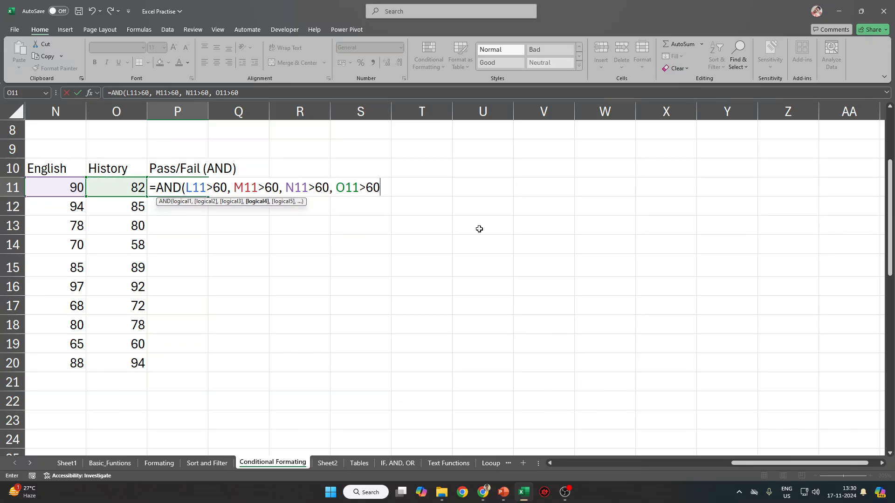
{"action": "type", "text": ")"}
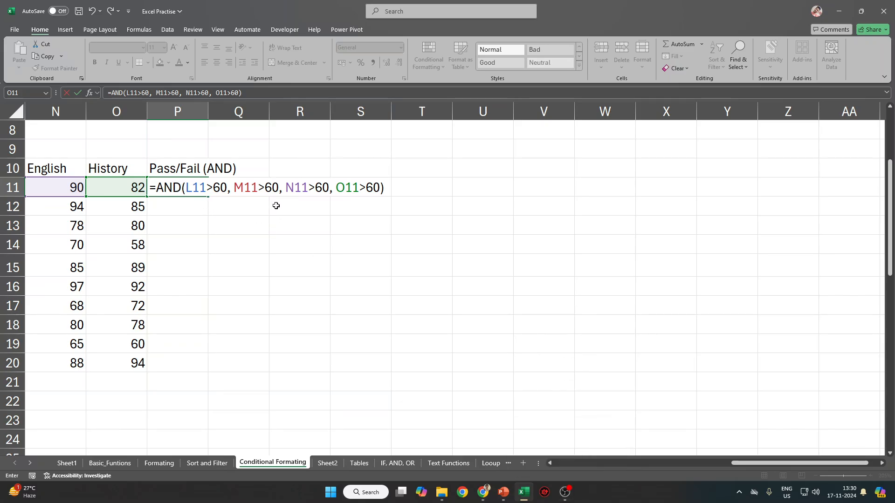
{"action": "key", "text": "Return"}
Fill the AND formula down P11:P20 with Ctrl+D.
{"action": "key", "text": "Up"}
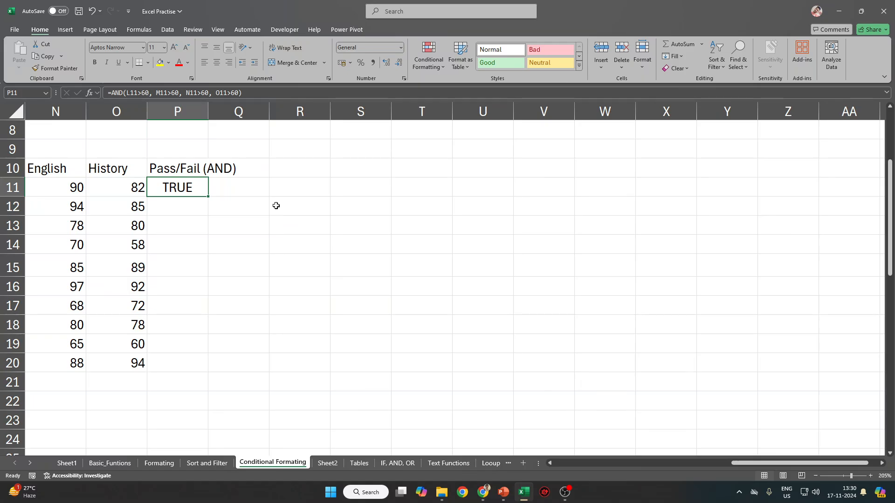
{"action": "key", "text": "Left"}
{"action": "key", "text": "ctrl+Down"}
{"action": "key", "text": "Right"}
{"action": "key", "text": "ctrl+shift+Up"}
{"action": "key", "text": "ctrl+d"}
{"action": "key", "text": "ctrl+Left"}
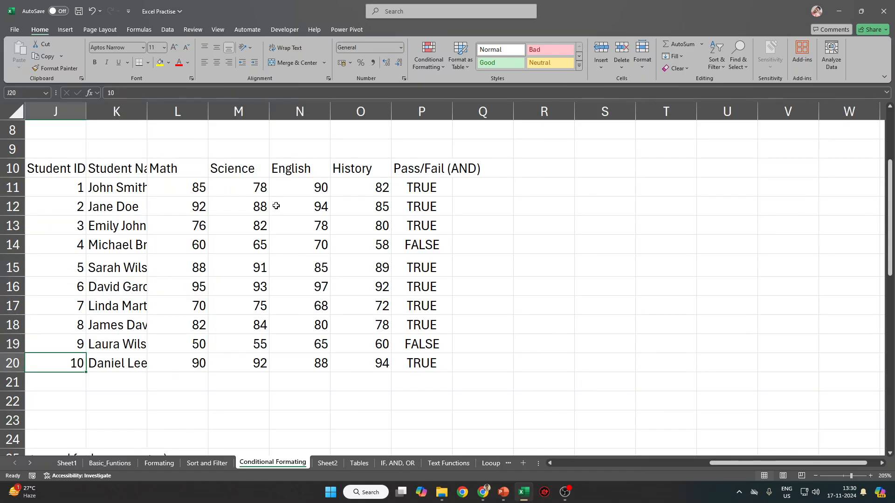
{"action": "key", "text": "ctrl+Right"}
{"action": "key", "text": "ctrl+Up"}
{"action": "key", "text": "ctrl+Up"}
Copy the Pass/Fail (AND) header from G1 into H1.
{"action": "key", "text": "ctrl+Left"}
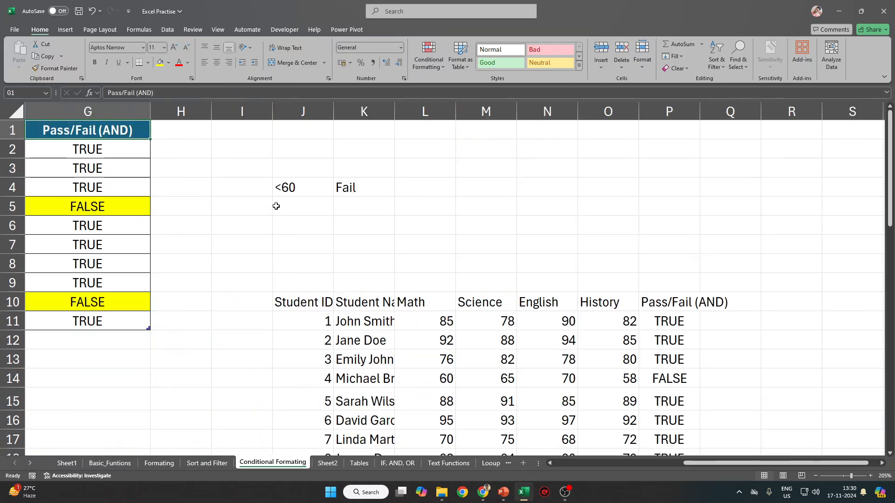
{"action": "key", "text": "ctrl+Left"}
{"action": "key", "text": "ctrl+Right"}
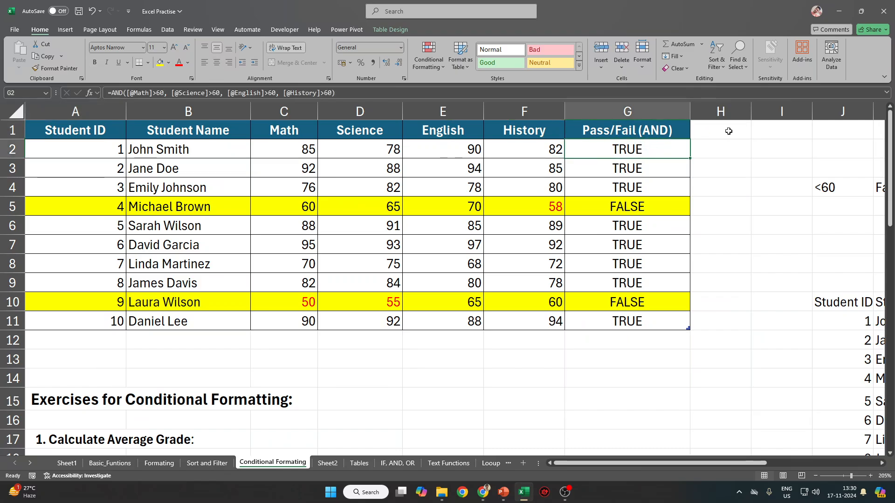
{"action": "key", "text": "ctrl+c"}
{"action": "left_click", "coordinate": [715, 130]}
{"action": "key", "text": "ctrl+v"}
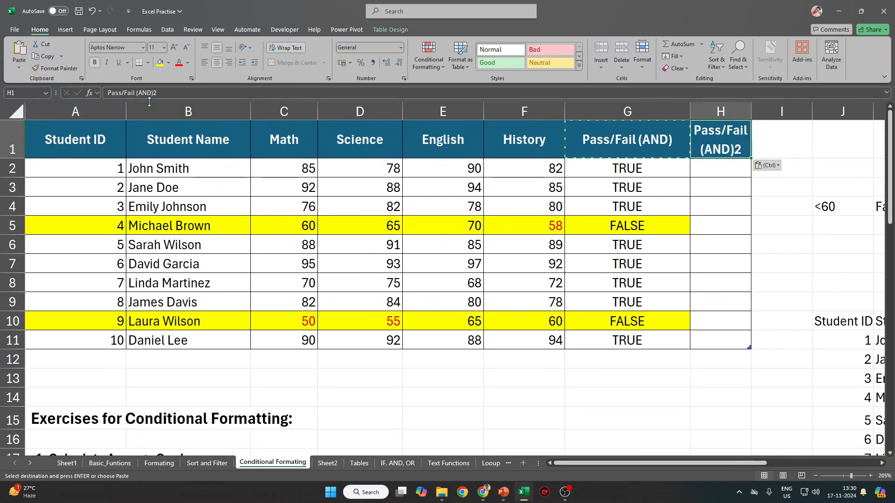
Change the H1 header to 'Pass/Fail (OR)' and widen column H to fit it.
{"action": "left_click", "coordinate": [222, 100]}
{"action": "key", "text": "BackSpace"}
{"action": "key", "text": "Left"}
{"action": "key", "text": "shift+Left"}
{"action": "key", "text": "shift+Left"}
{"action": "key", "text": "shift+Left"}
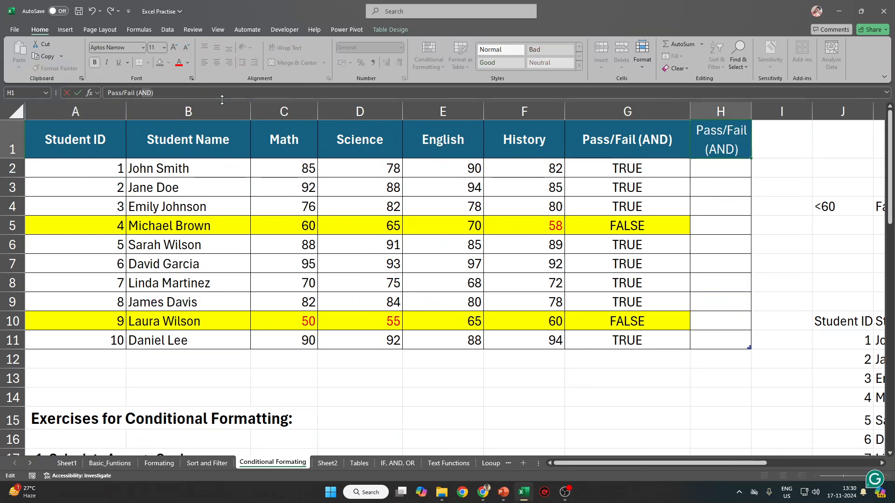
{"action": "type", "text": "OR"}
{"action": "key", "text": "Return"}
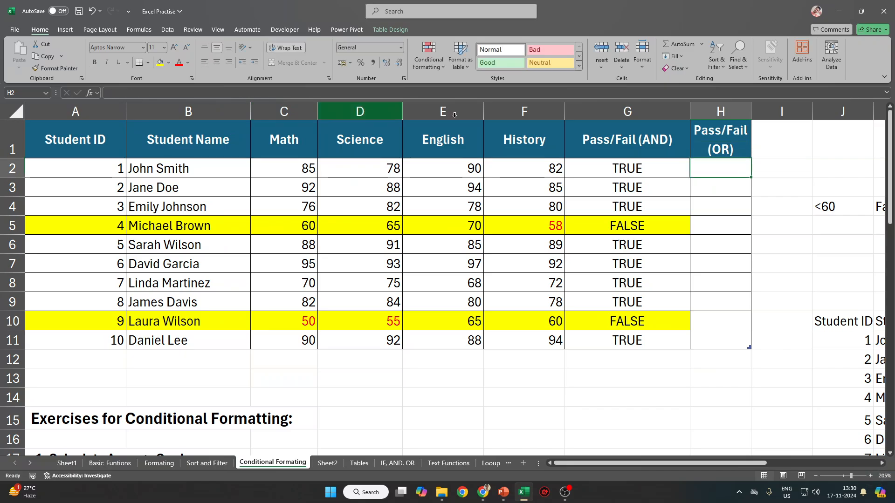
{"action": "left_click_drag", "start_coordinate": [753, 113], "coordinate": [789, 112]}
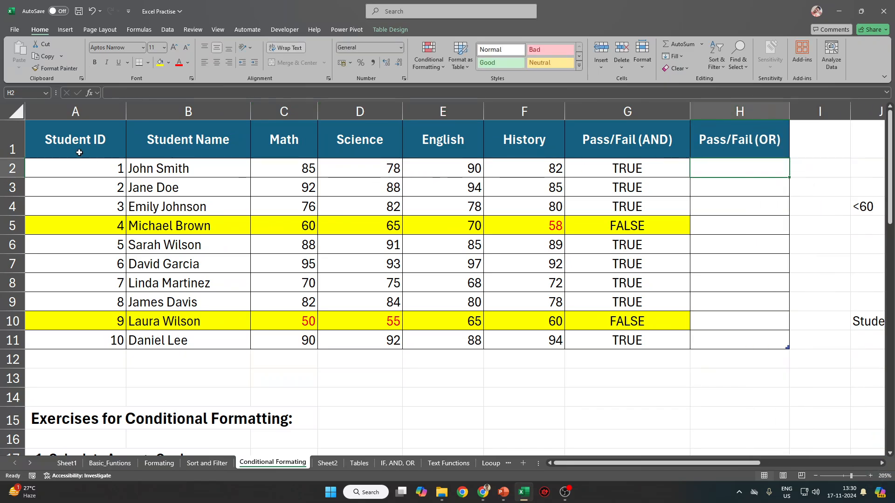
{"action": "key", "text": "ctrl+a"}
{"action": "key", "text": "ctrl+a"}
{"action": "double_click", "coordinate": [17, 157]}
{"action": "left_click", "coordinate": [716, 155]}
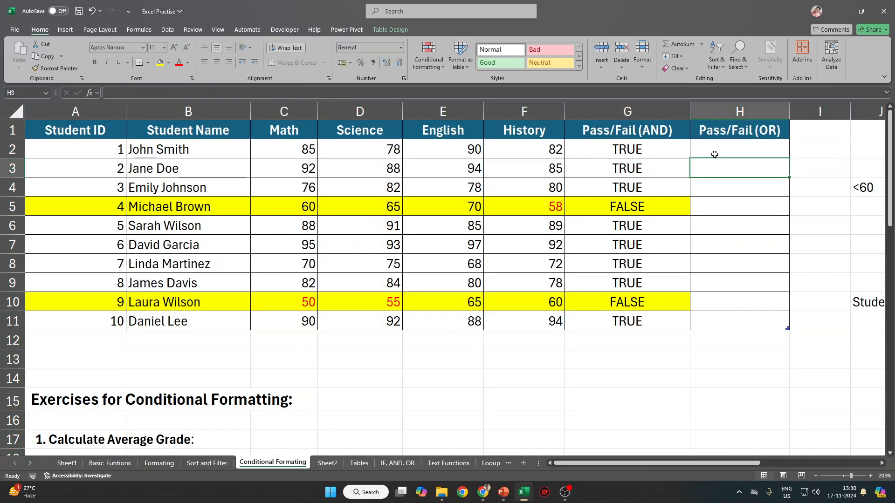
{"action": "type", "text": "+"}
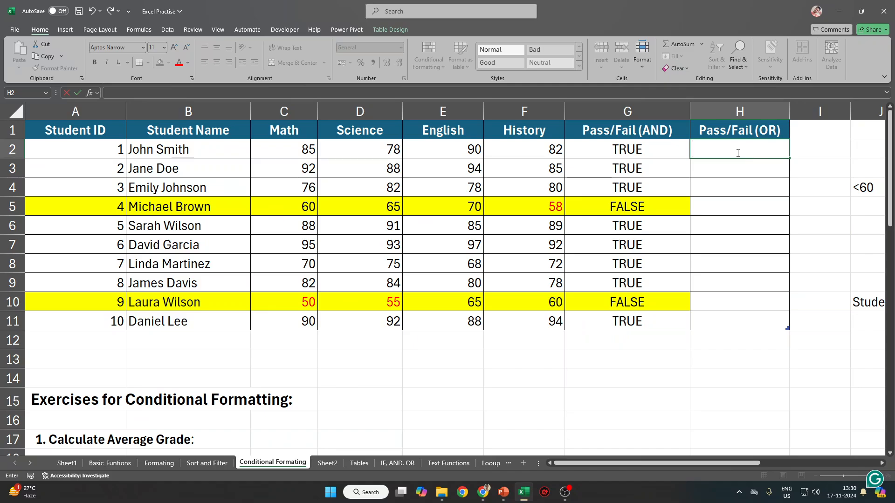
{"action": "type", "text": "OR"}
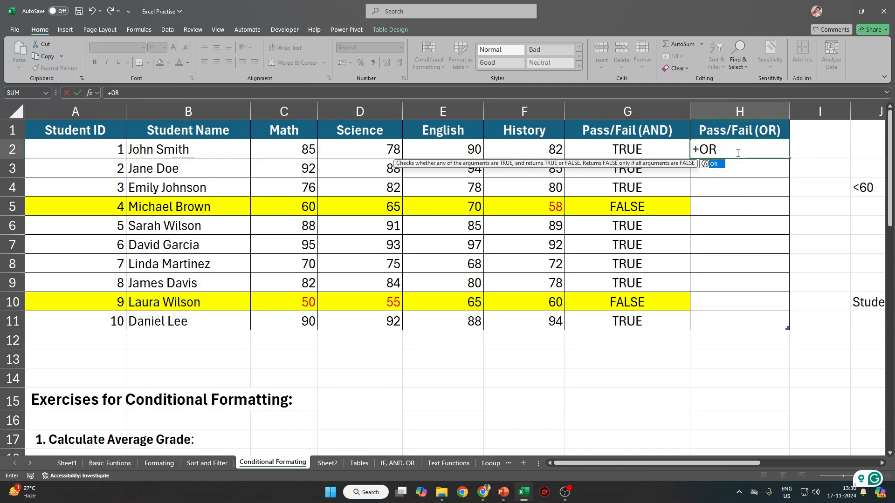
{"action": "key", "text": "Escape"}
{"action": "type", "text": "=OR("}
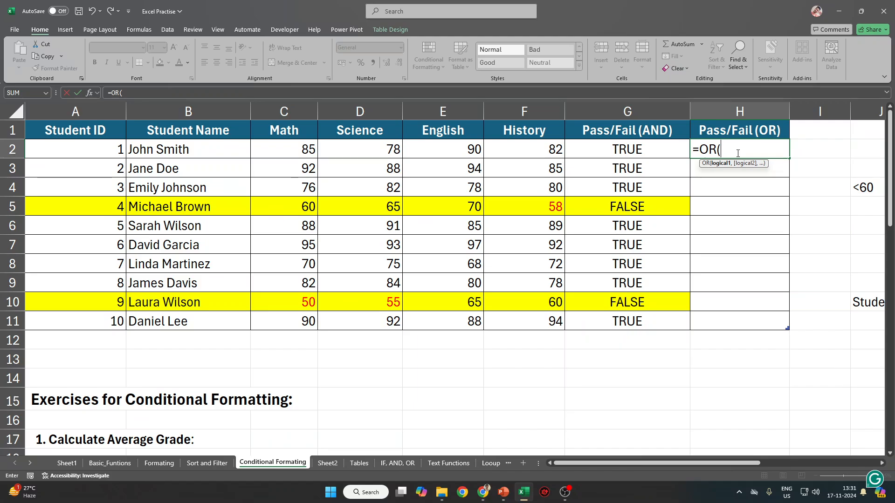
{"action": "left_click", "coordinate": [312, 153]}
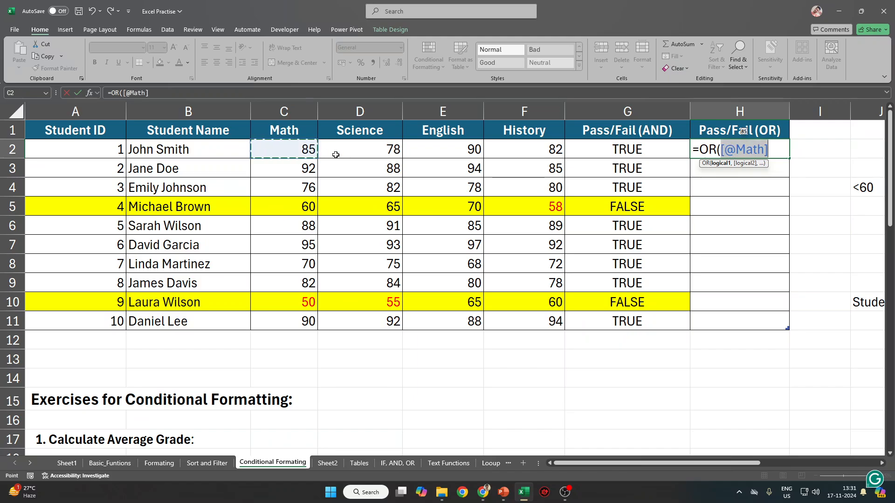
{"action": "type", "text": "<60,"}
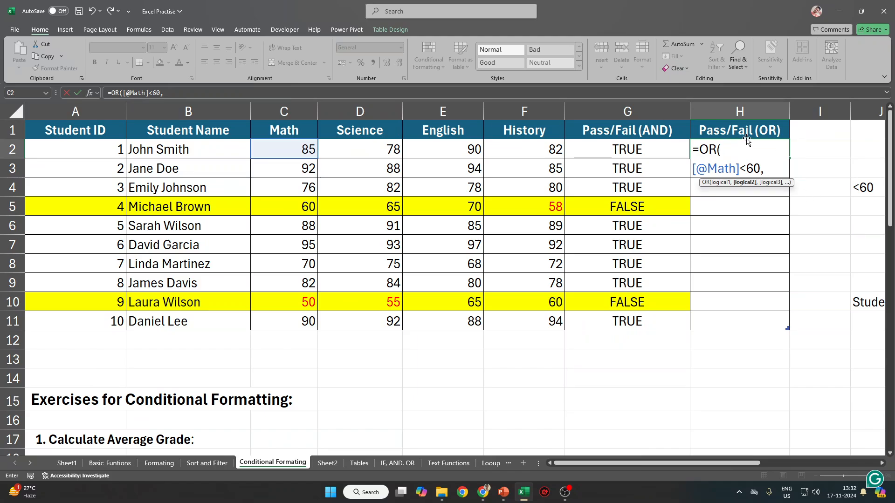
{"action": "key", "text": "Escape"}
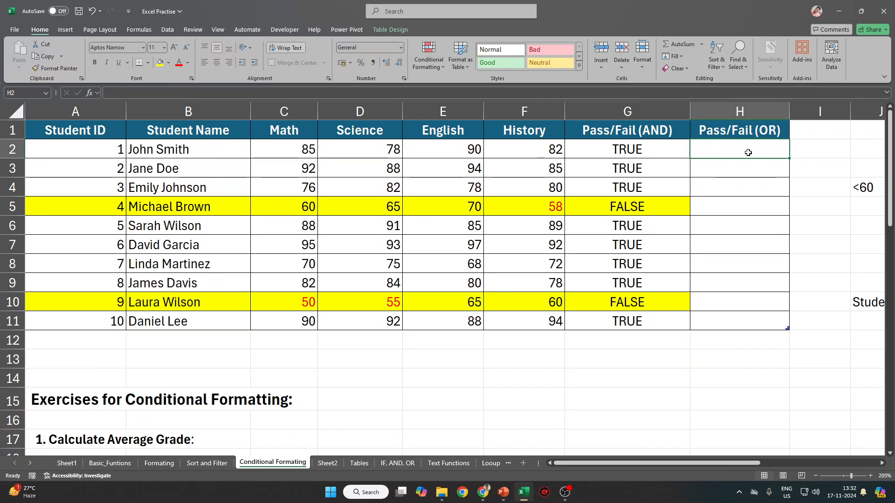
{"action": "type", "text": "=IF"}
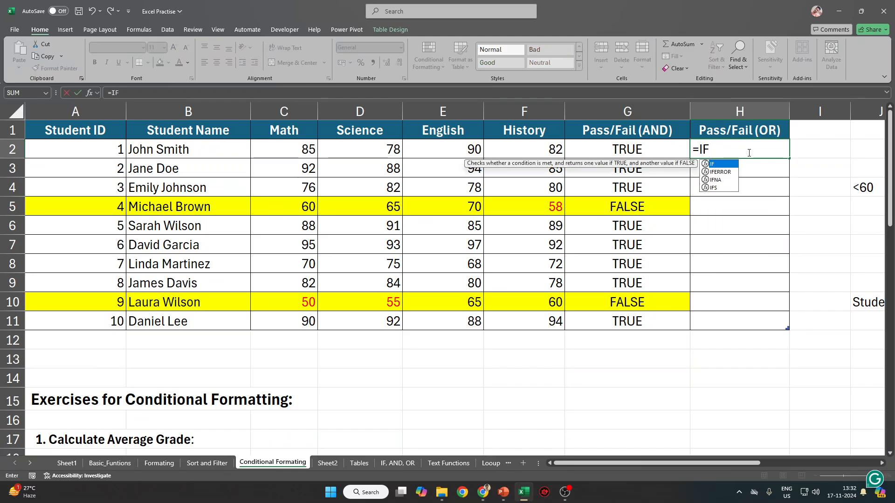
{"action": "type", "text": "("}
{"action": "key", "text": "Left"}
{"action": "key", "text": "Left"}
{"action": "key", "text": "Left"}
{"action": "key", "text": "Left"}
{"action": "key", "text": "Left"}
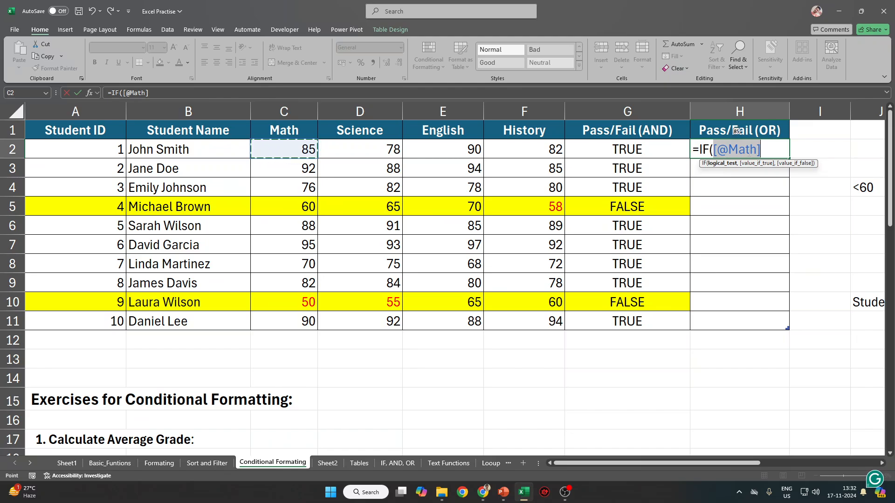
{"action": "key", "text": "Right"}
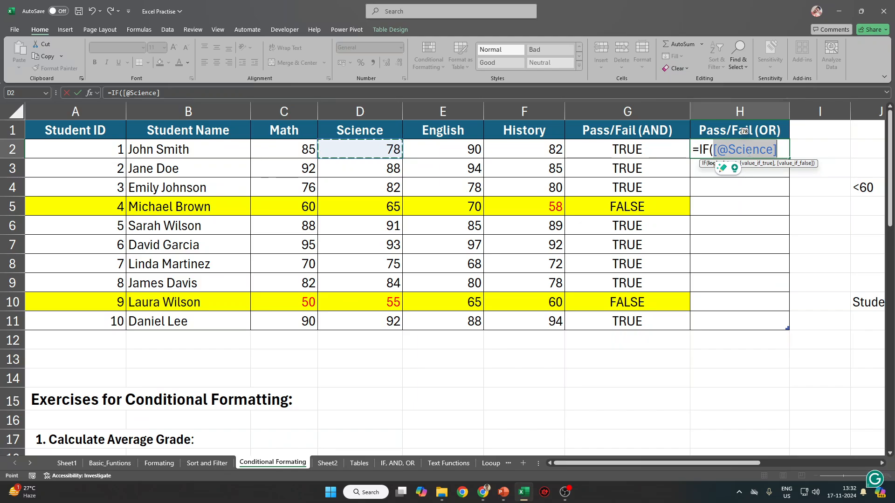
{"action": "key", "text": "Left"}
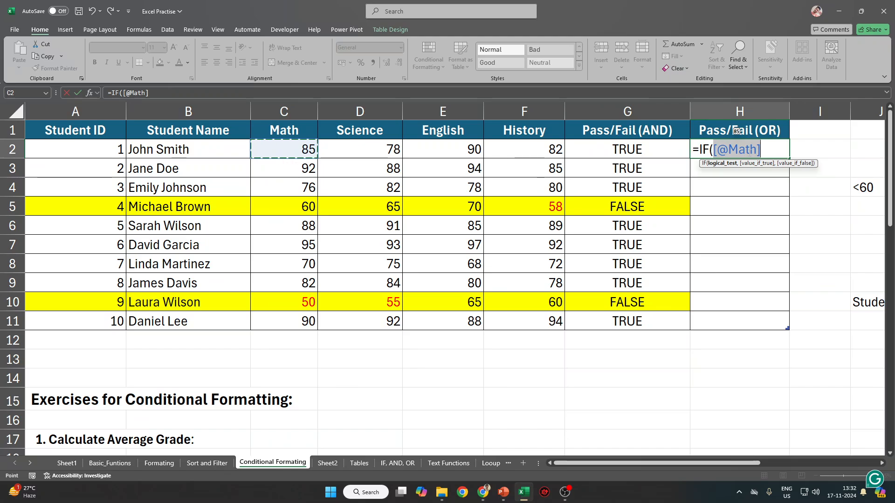
{"action": "key", "text": "Escape"}
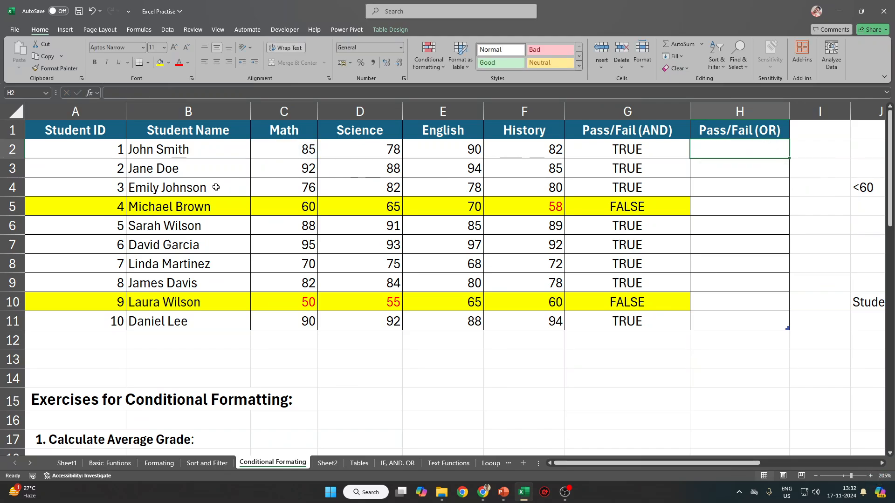
{"action": "left_click", "coordinate": [6, 207]}
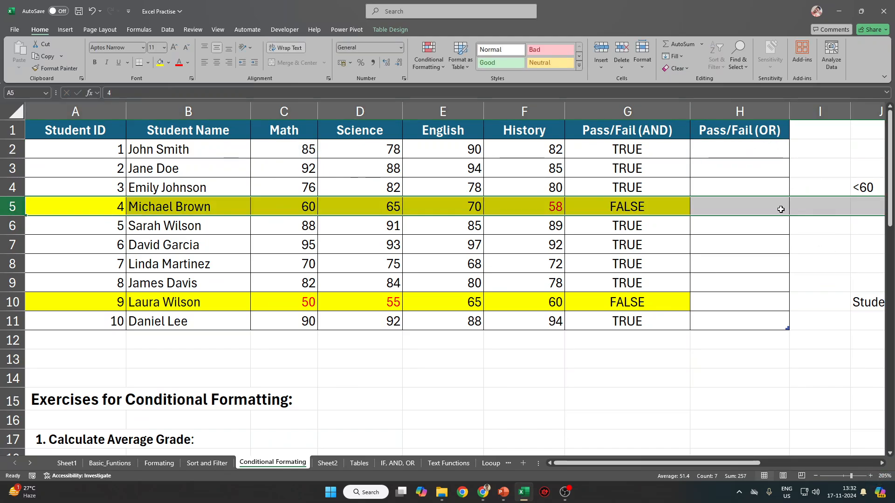
{"action": "left_click", "coordinate": [740, 149]}
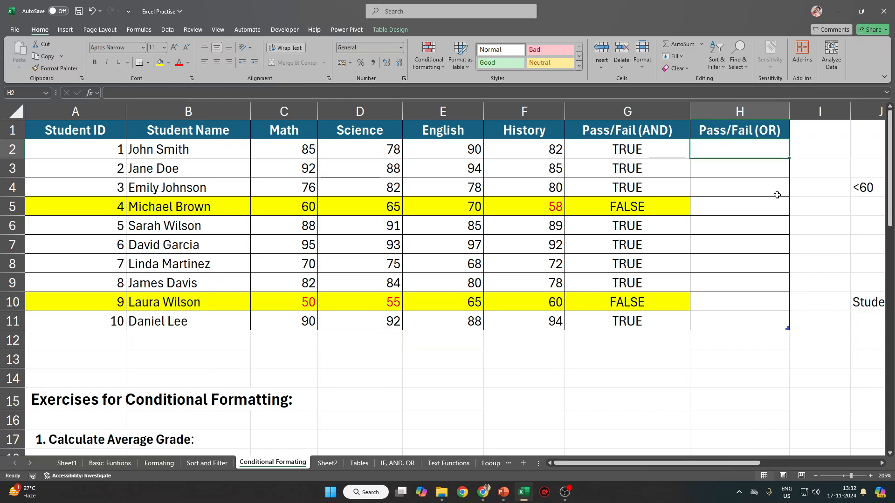
{"action": "type", "text": "="}
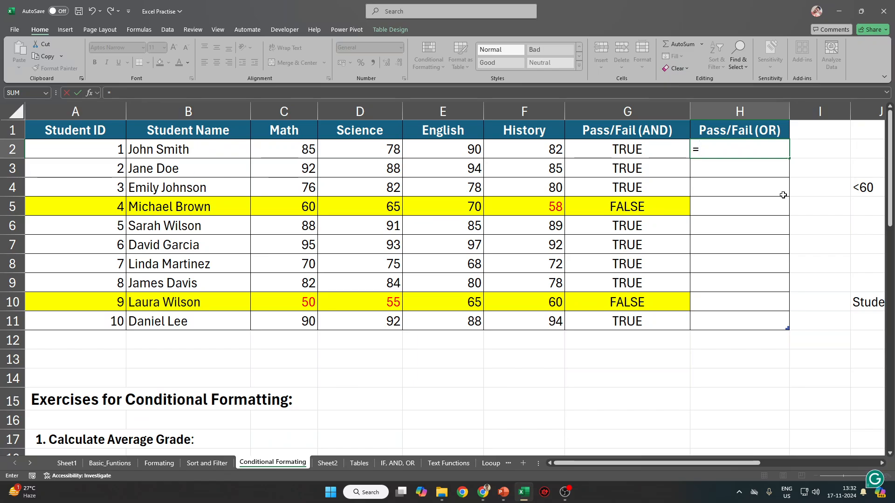
{"action": "left_click", "coordinate": [685, 135]}
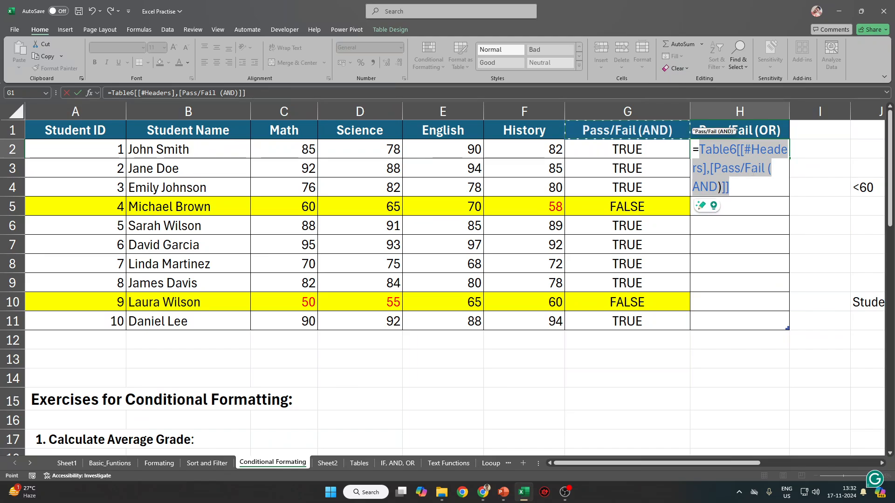
{"action": "key", "text": "Escape"}
{"action": "left_click", "coordinate": [674, 136]}
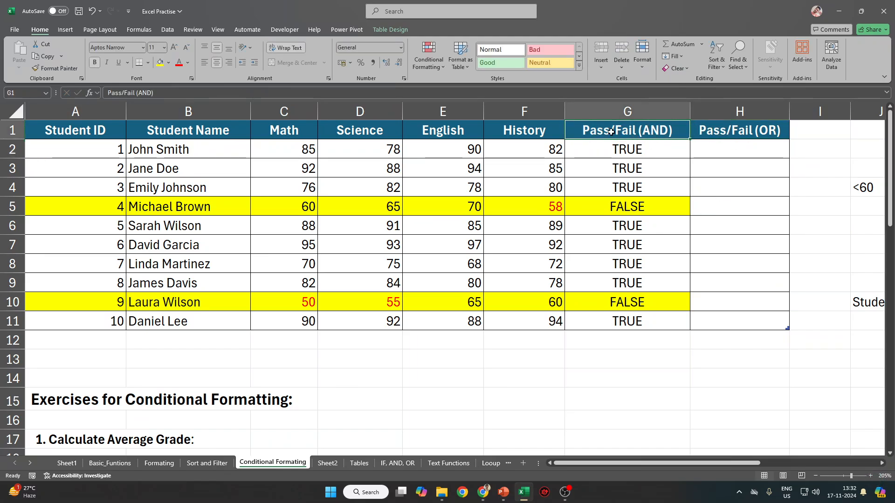
Rename the G1 and H1 headers to 'PASS AND' and 'FAIL OR', then begin a draft formula.
{"action": "key", "text": "BackSpace"}
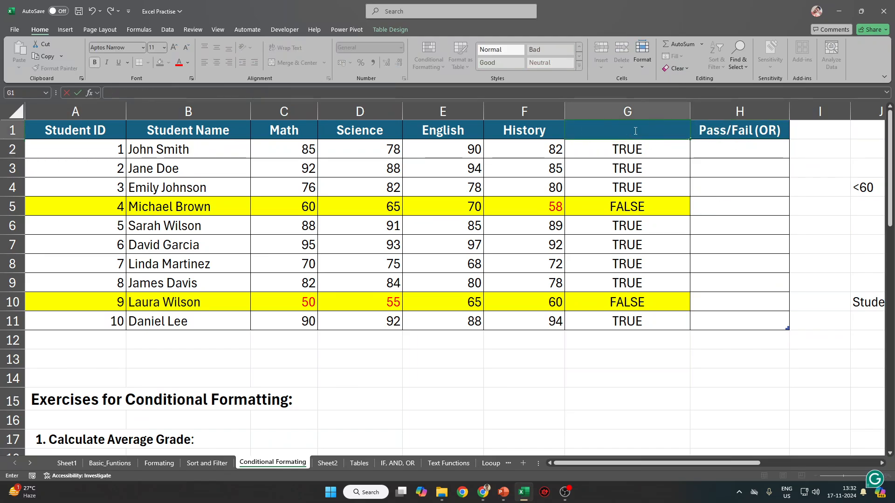
{"action": "type", "text": "PASS AND"}
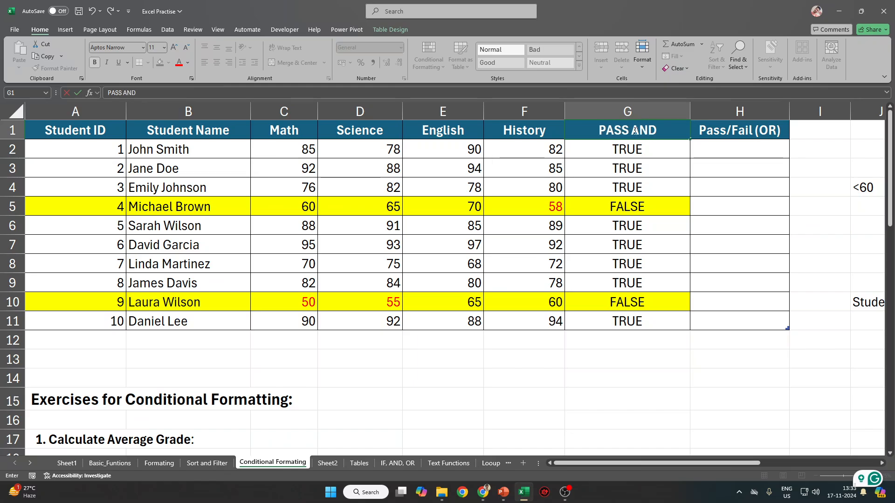
{"action": "key", "text": "Tab"}
{"action": "type", "text": "FIA"}
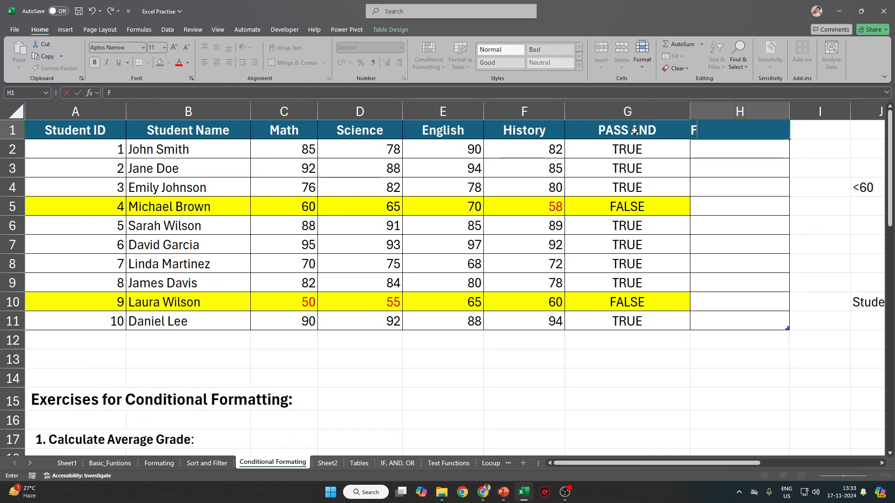
{"action": "key", "text": "BackSpace"}
{"action": "key", "text": "BackSpace"}
{"action": "type", "text": "AIL"}
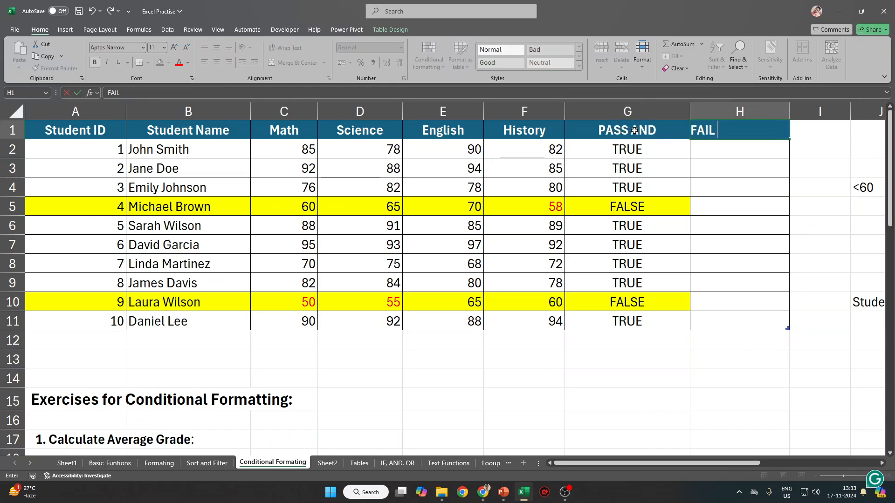
{"action": "type", "text": " OR"}
{"action": "key", "text": "Return"}
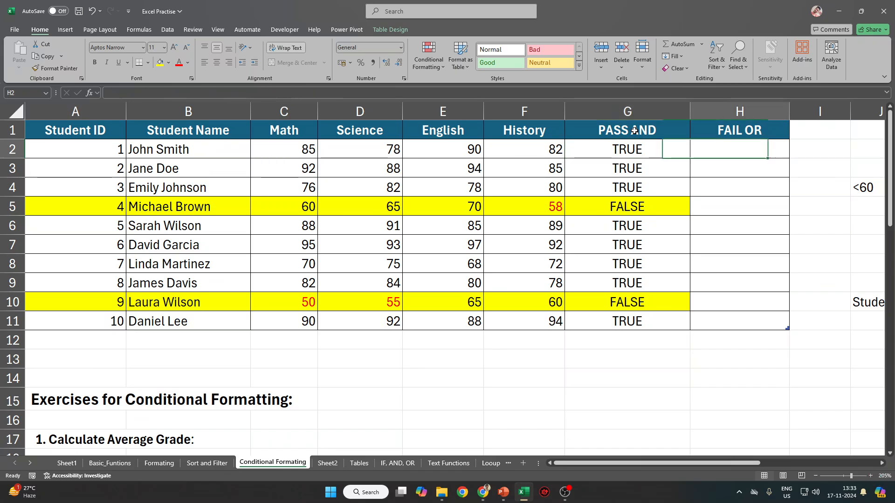
{"action": "type", "text": "="}
{"action": "key", "text": "Left"}
{"action": "key", "text": "Left"}
{"action": "key", "text": "Left"}
{"action": "key", "text": "Escape"}
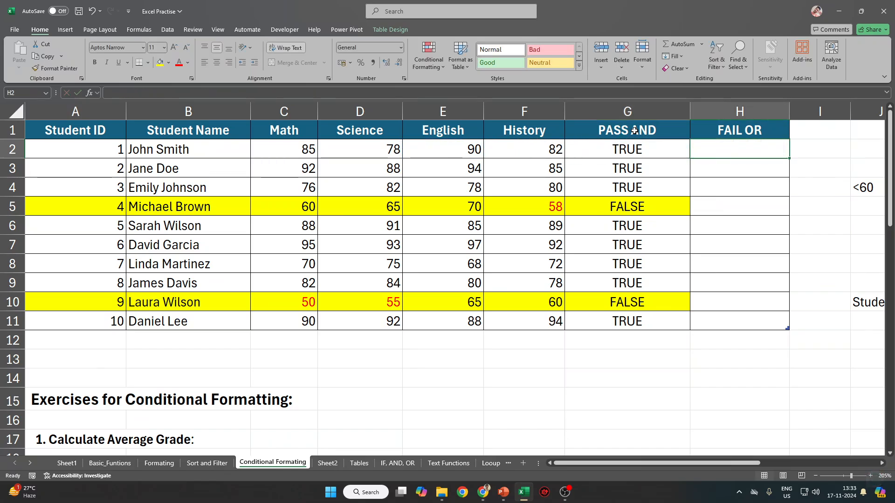
{"action": "type", "text": "=OR("}
{"action": "key", "text": "Left"}
{"action": "key", "text": "Left"}
{"action": "key", "text": "Left"}
{"action": "key", "text": "Left"}
{"action": "key", "text": "Left"}
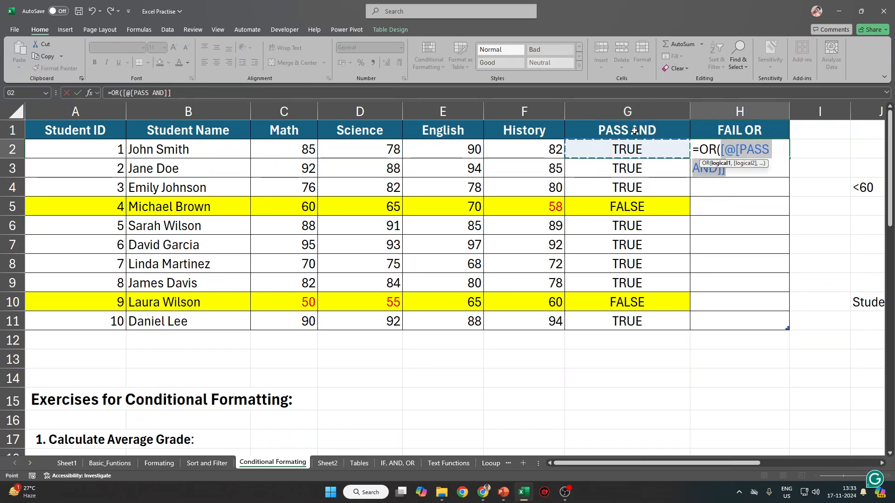
{"action": "type", "text": "<60,"}
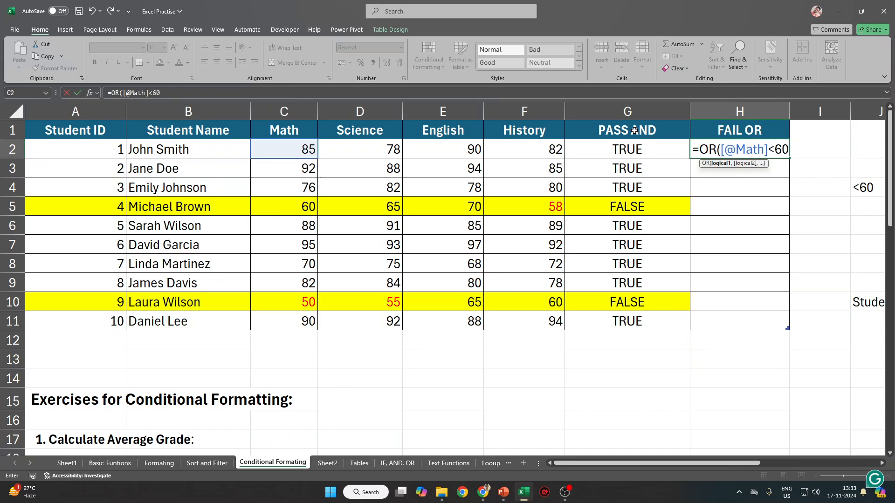
{"action": "key", "text": "Left"}
{"action": "key", "text": "Left"}
{"action": "key", "text": "Left"}
{"action": "key", "text": "Left"}
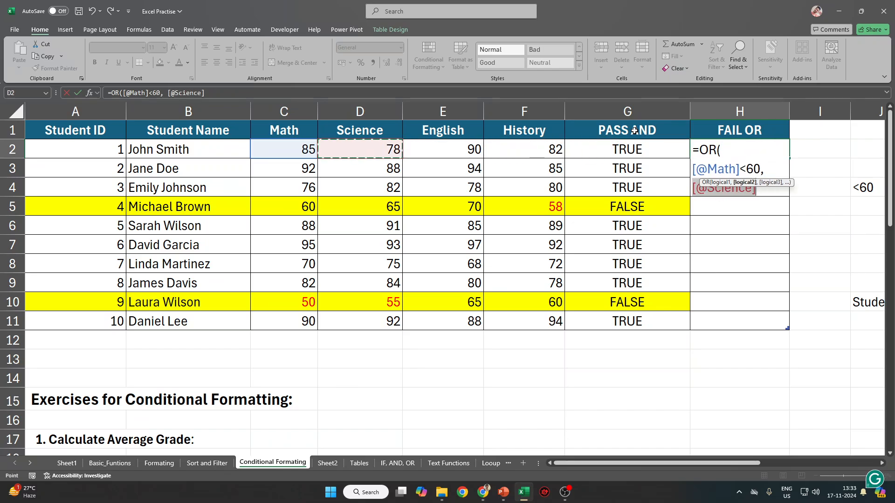
{"action": "type", "text": "<60,"}
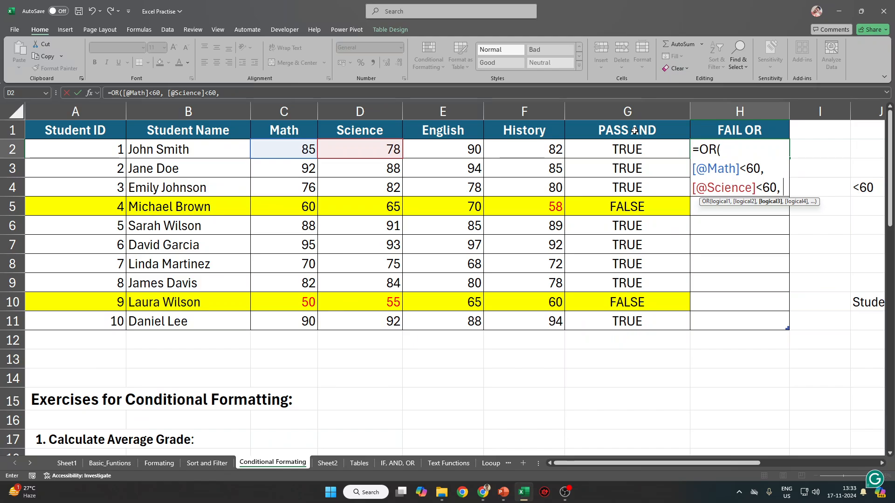
{"action": "key", "text": "Left"}
{"action": "key", "text": "Left"}
{"action": "key", "text": "Left"}
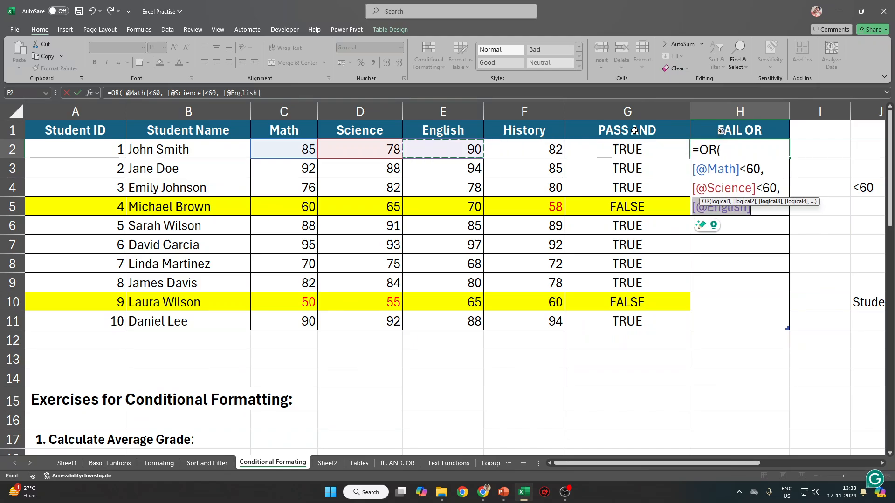
{"action": "type", "text": "<60,"}
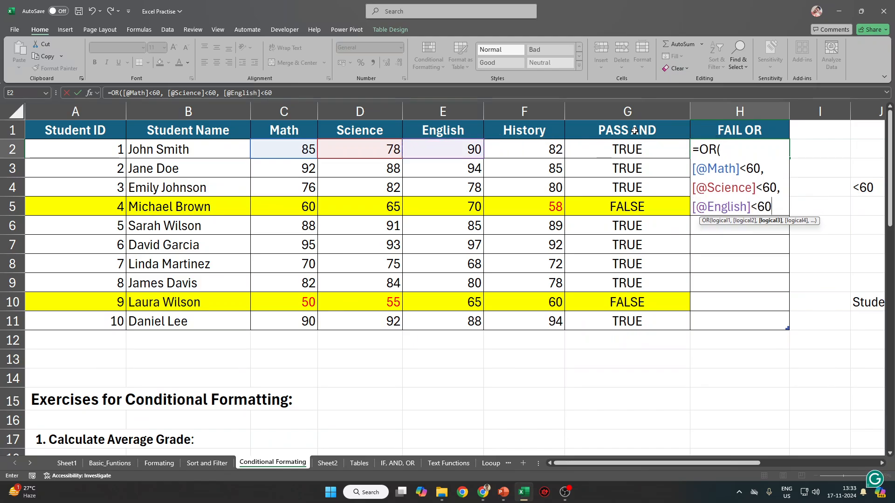
{"action": "key", "text": "Left"}
{"action": "key", "text": "Left"}
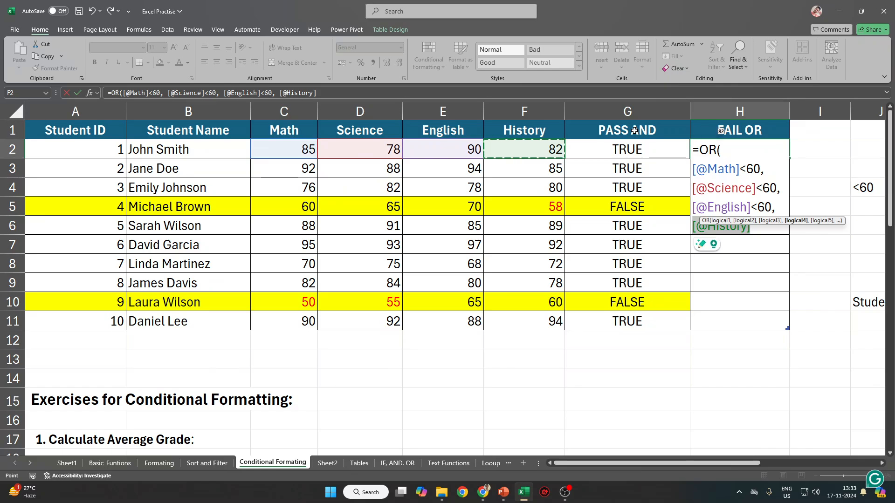
{"action": "type", "text": "<60"}
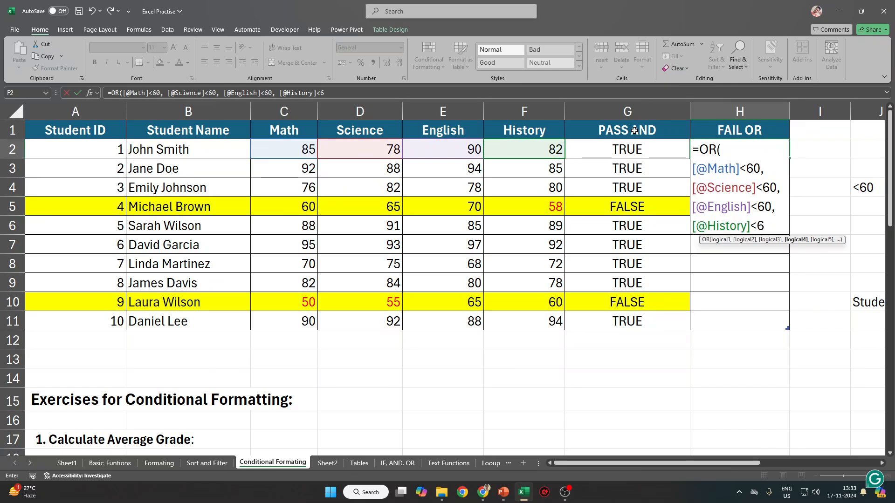
{"action": "type", "text": ")"}
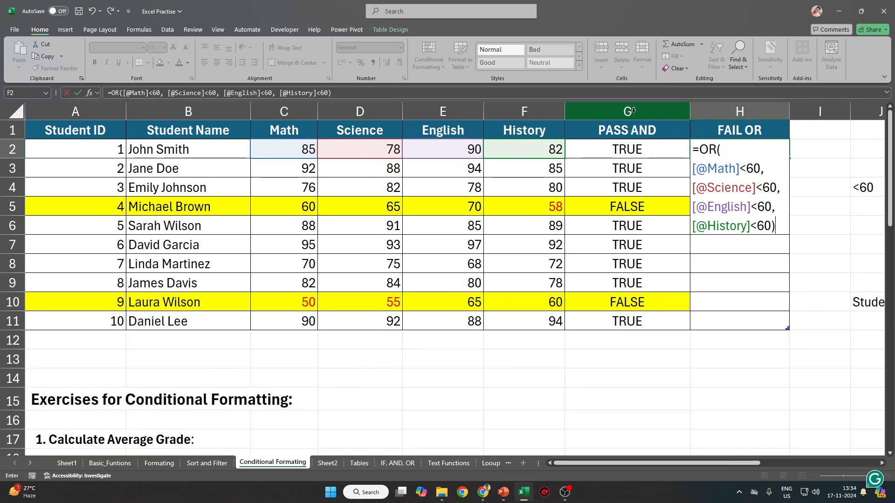
{"action": "key", "text": "ctrl+Return"}
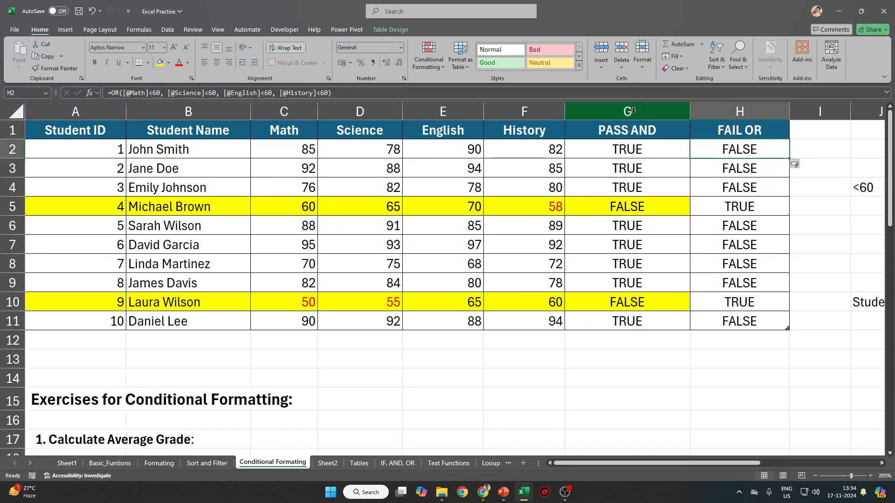
Compare the first student's scores in C2:F2 with the OR formula in H2.
{"action": "left_click_drag", "start_coordinate": [297, 153], "coordinate": [517, 150]}
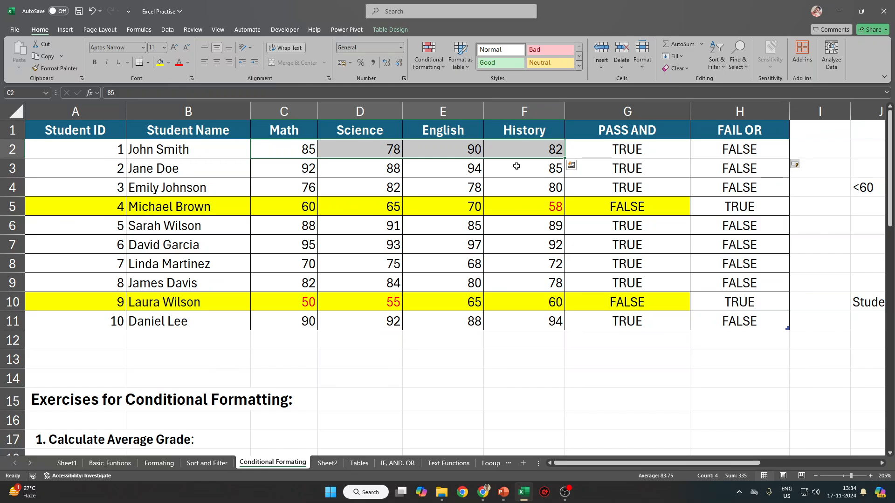
{"action": "key", "text": "Right"}
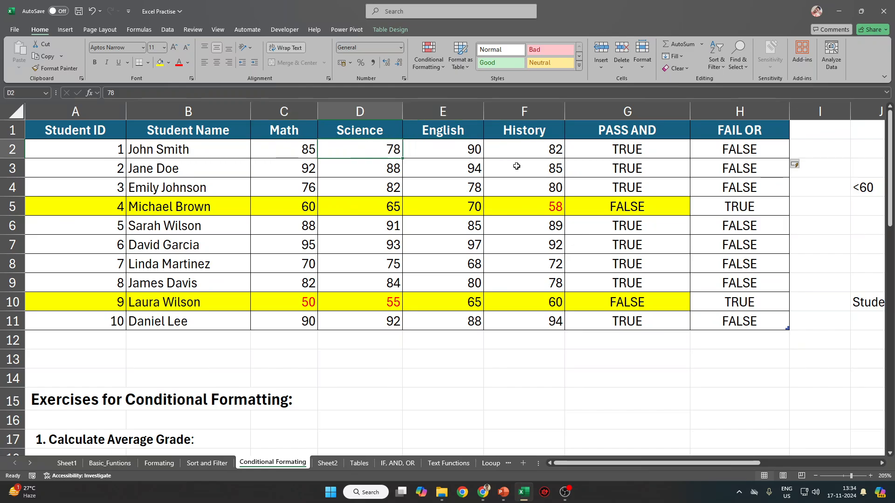
{"action": "left_click", "coordinate": [736, 149]}
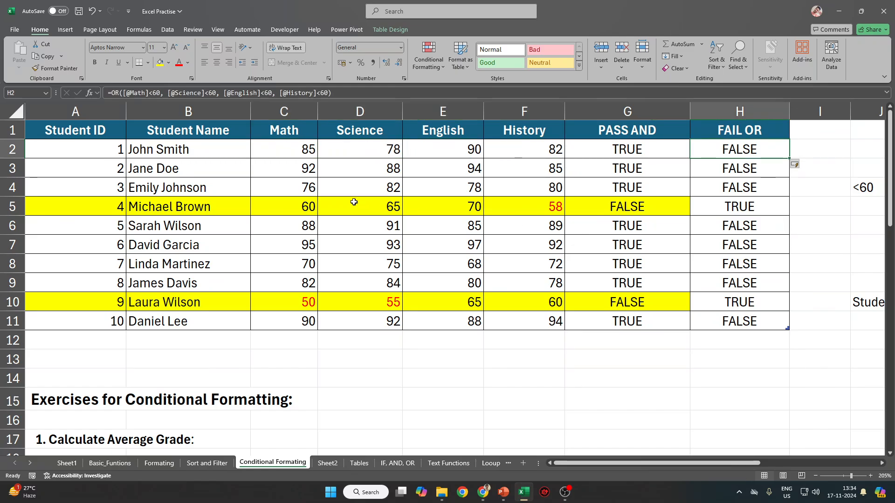
{"action": "left_click_drag", "start_coordinate": [293, 150], "coordinate": [531, 150]}
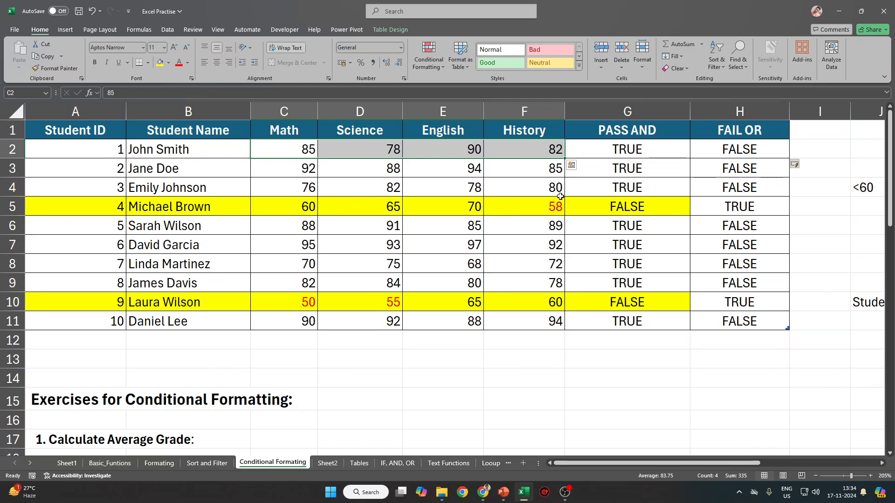
{"action": "left_click", "coordinate": [748, 149]}
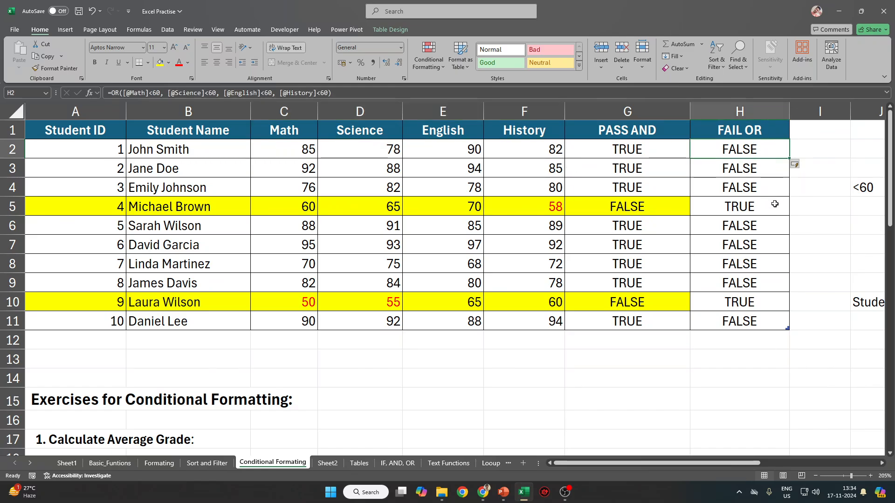
Extend the yellow fill on failing rows 5 and 10 into their FAIL OR cells.
{"action": "left_click_drag", "start_coordinate": [774, 203], "coordinate": [83, 200]}
{"action": "left_click", "coordinate": [160, 62]}
{"action": "left_click", "coordinate": [748, 302]}
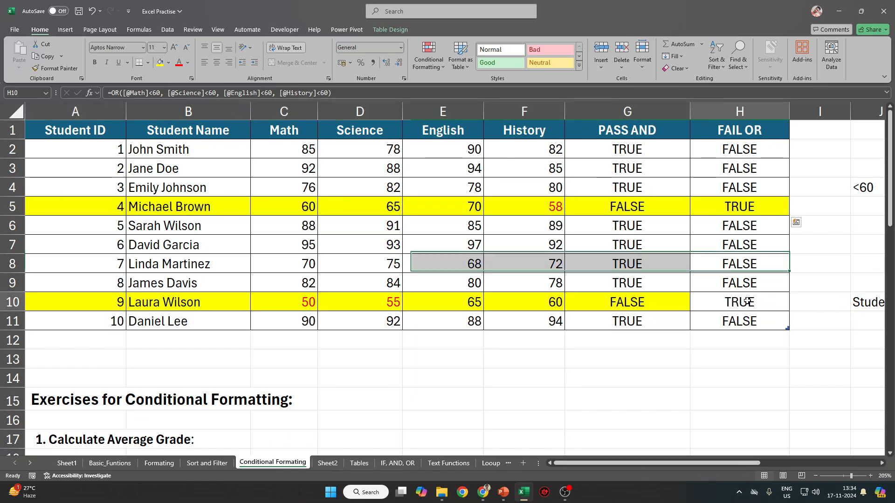
{"action": "left_click_drag", "start_coordinate": [748, 302], "coordinate": [44, 306]}
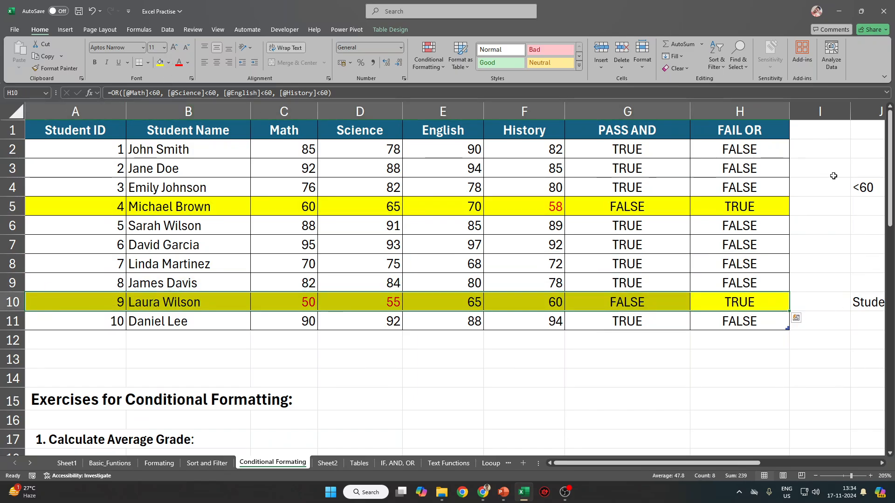
{"action": "left_click_drag", "start_coordinate": [742, 148], "coordinate": [740, 188]}
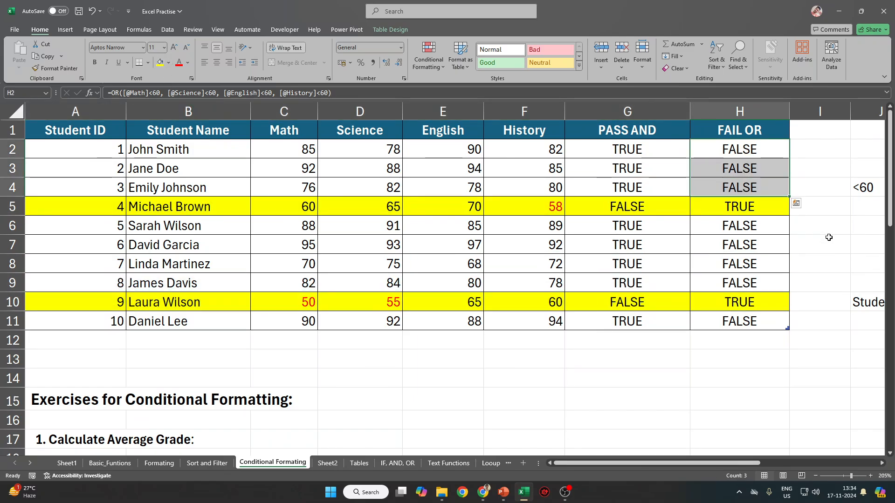
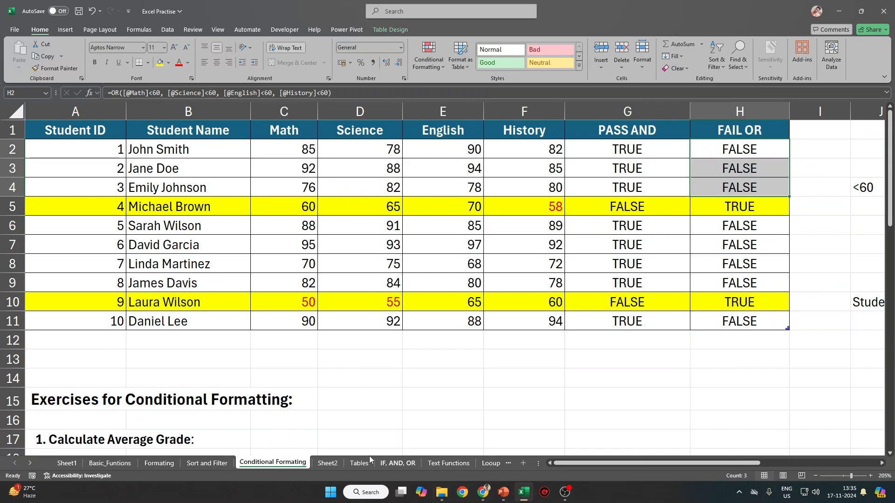
Switch to the IF, AND, OR sheet and select the first Total Sales cell, G2.
{"action": "left_click", "coordinate": [398, 464]}
{"action": "left_click", "coordinate": [226, 134]}
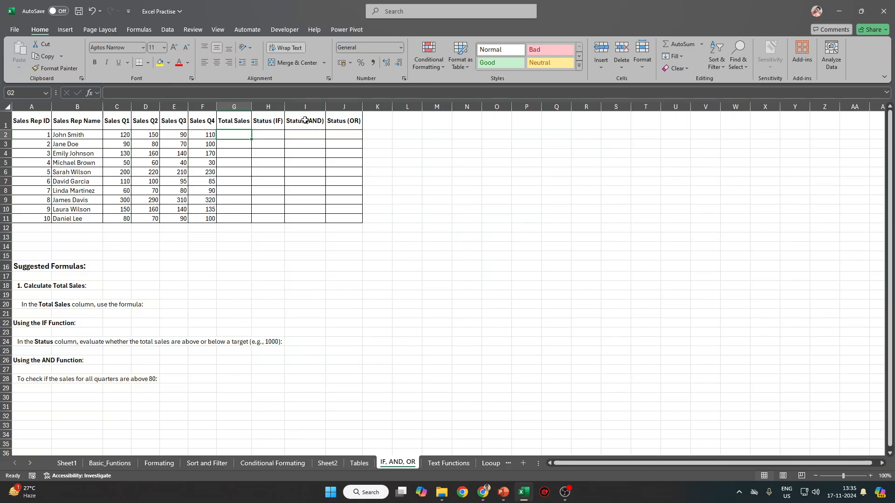
Move the Status (IF) column so it sits after Status (OR).
{"action": "left_click", "coordinate": [268, 107]}
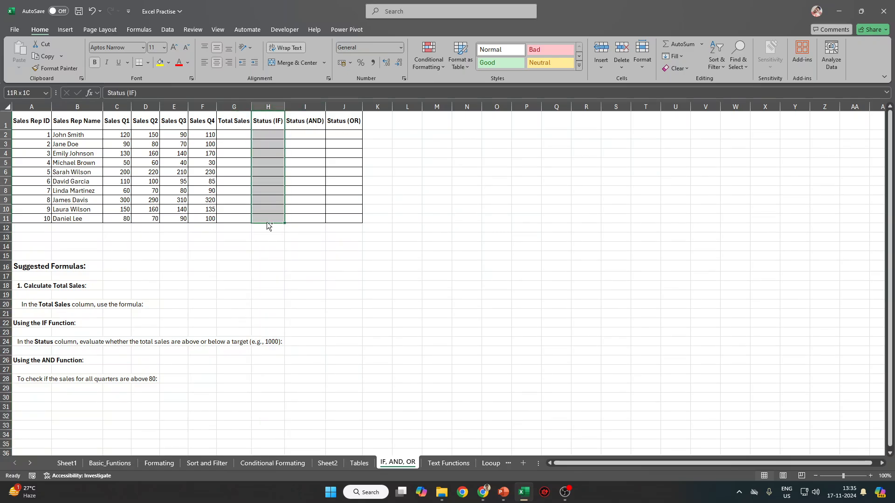
{"action": "left_click_drag", "start_coordinate": [252, 131], "coordinate": [360, 143]}
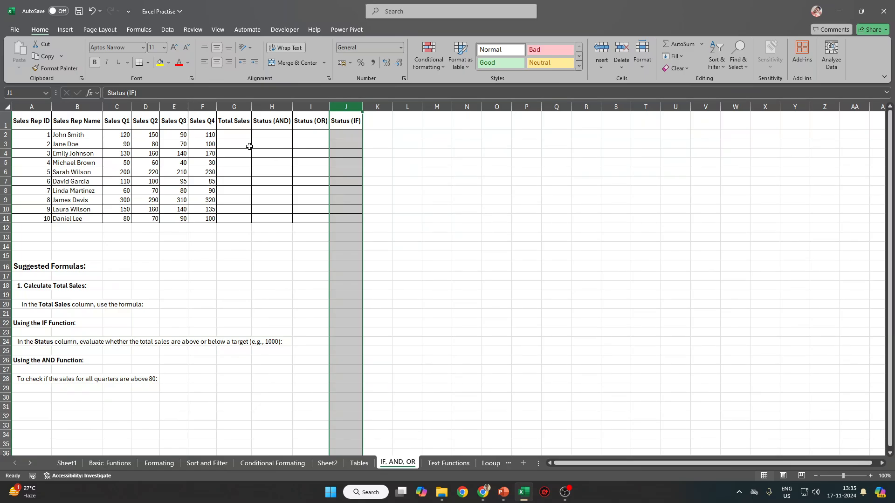
{"action": "left_click", "coordinate": [238, 136]}
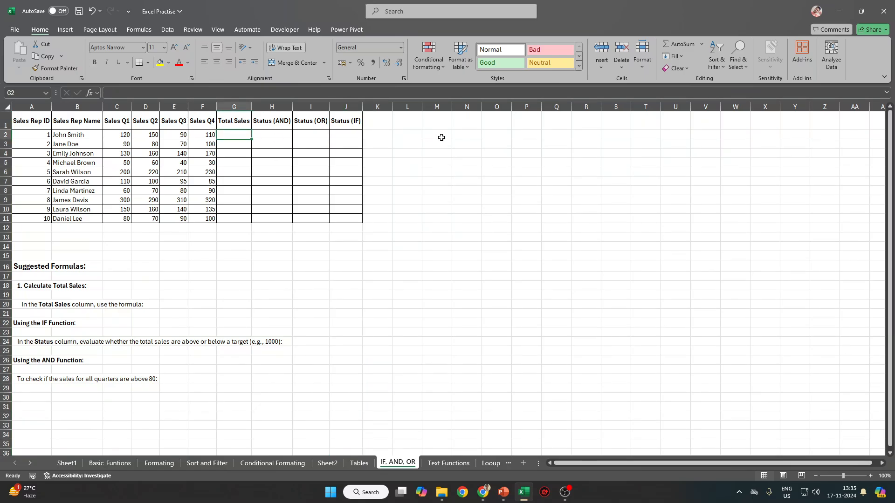
Fill Total Sales G2:G11 with =SUM(C2:F2), giving 470 down to 340.
{"action": "type", "text": "=SUM"}
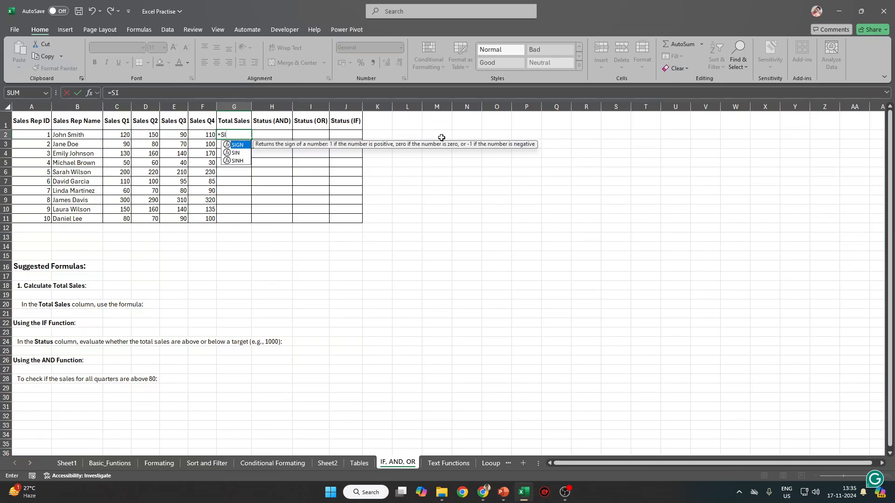
{"action": "type", "text": "("}
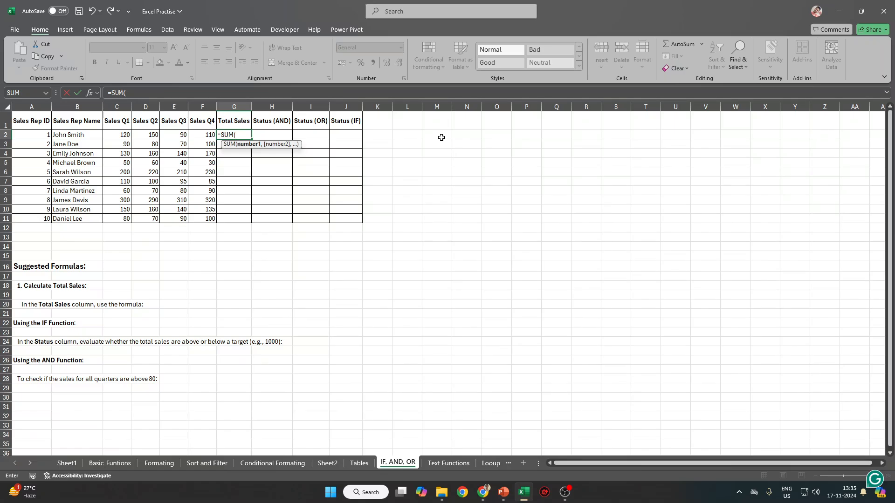
{"action": "key", "text": "Left"}
{"action": "key", "text": "shift+Left"}
{"action": "key", "text": "shift+Left"}
{"action": "key", "text": "shift+Left"}
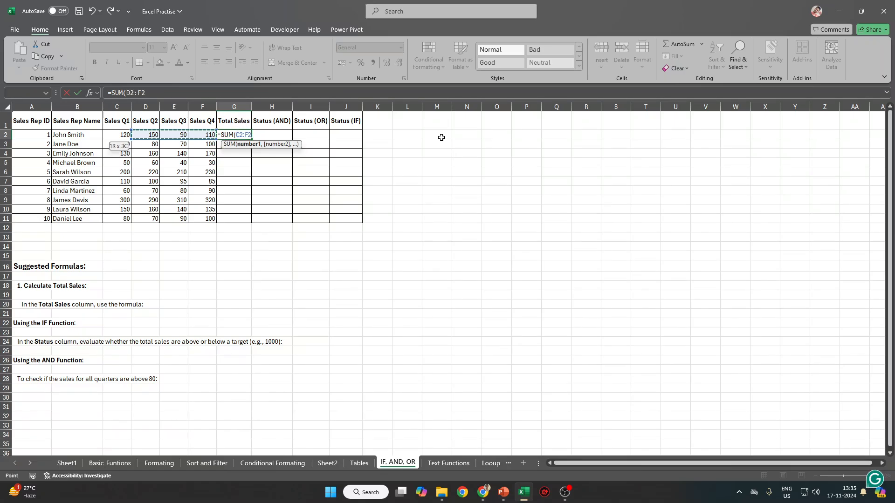
{"action": "type", "text": ")"}
{"action": "key", "text": "ctrl+Return"}
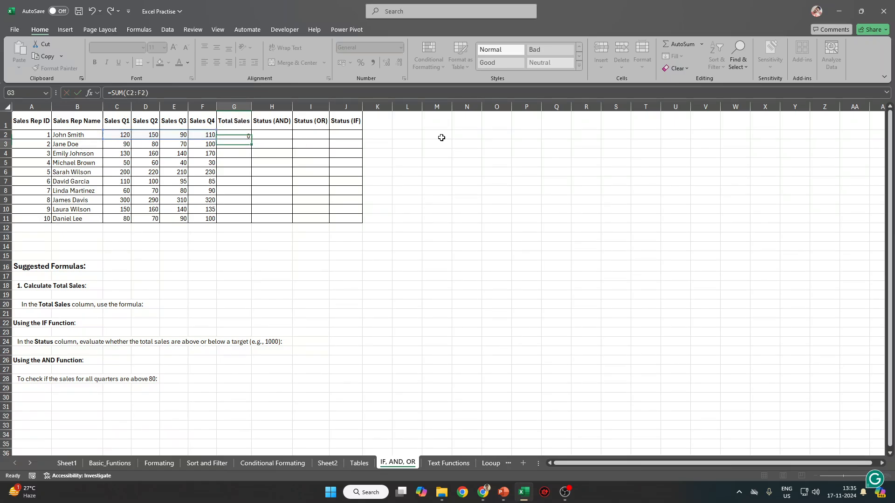
{"action": "key", "text": "shift+Down"}
{"action": "key", "text": "shift+Down"}
{"action": "key", "text": "shift+Down"}
{"action": "key", "text": "shift+Down"}
{"action": "key", "text": "shift+Down"}
{"action": "key", "text": "shift+Down"}
{"action": "key", "text": "shift+Down"}
{"action": "key", "text": "shift+Down"}
{"action": "key", "text": "shift+Down"}
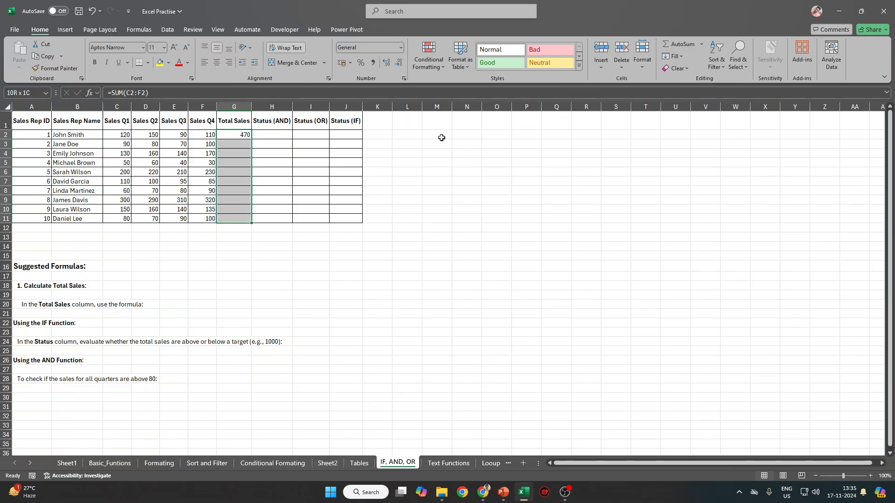
{"action": "key", "text": "ctrl+d"}
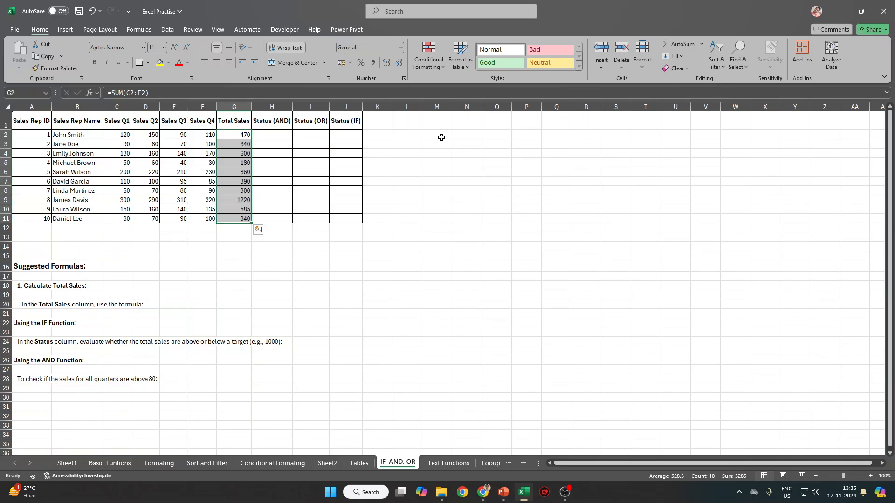
{"action": "key", "text": "Right"}
{"action": "key", "text": "Left"}
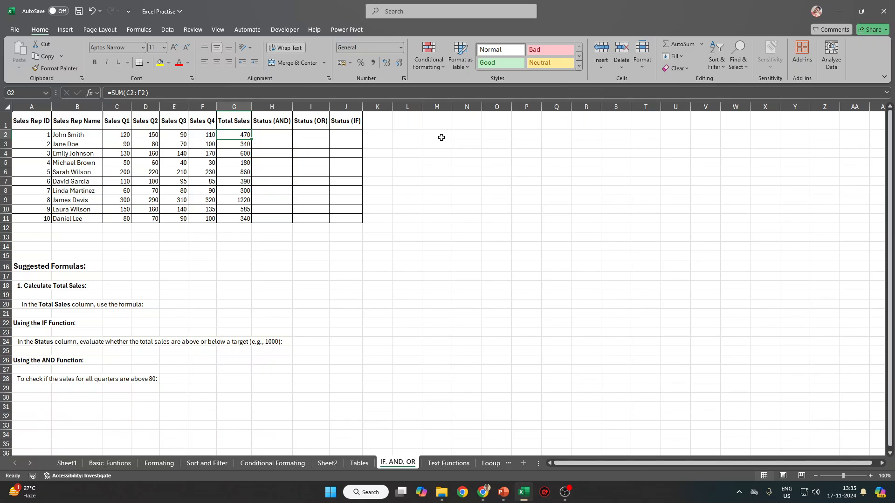
{"action": "key", "text": "shift+Down"}
{"action": "key", "text": "shift+Down"}
{"action": "key", "text": "shift+Down"}
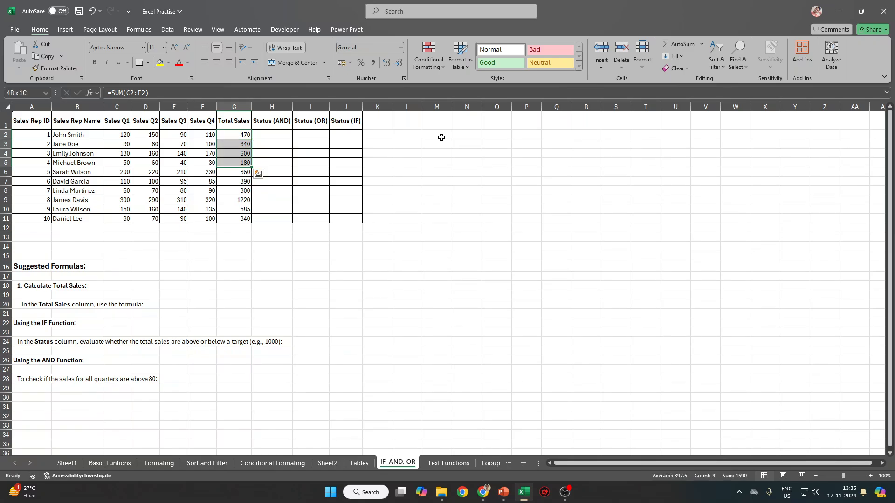
{"action": "key", "text": "Delete"}
{"action": "key", "text": "Up"}
{"action": "key", "text": "Down"}
{"action": "key", "text": "Down"}
{"action": "key", "text": "Down"}
{"action": "key", "text": "Down"}
{"action": "key", "text": "Down"}
{"action": "key", "text": "Down"}
{"action": "key", "text": "Down"}
{"action": "key", "text": "Down"}
{"action": "key", "text": "Down"}
{"action": "key", "text": "Down"}
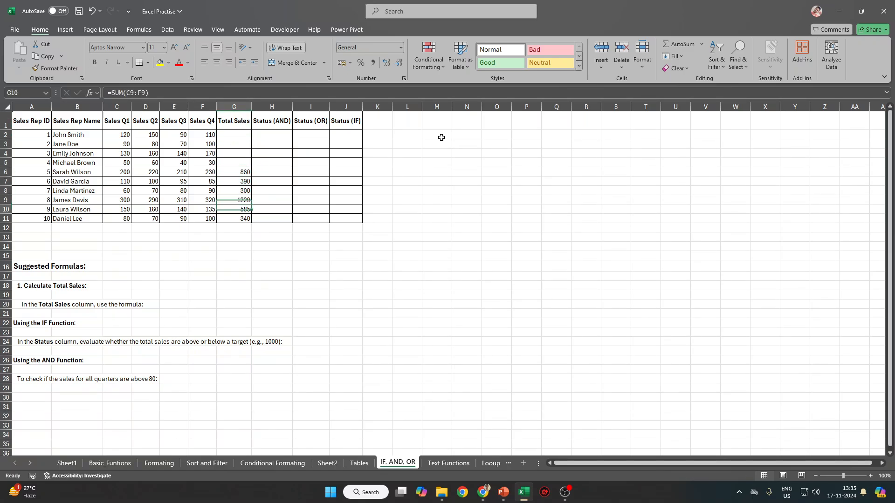
{"action": "key", "text": "Up"}
{"action": "key", "text": "Up"}
{"action": "key", "text": "Up"}
{"action": "key", "text": "Up"}
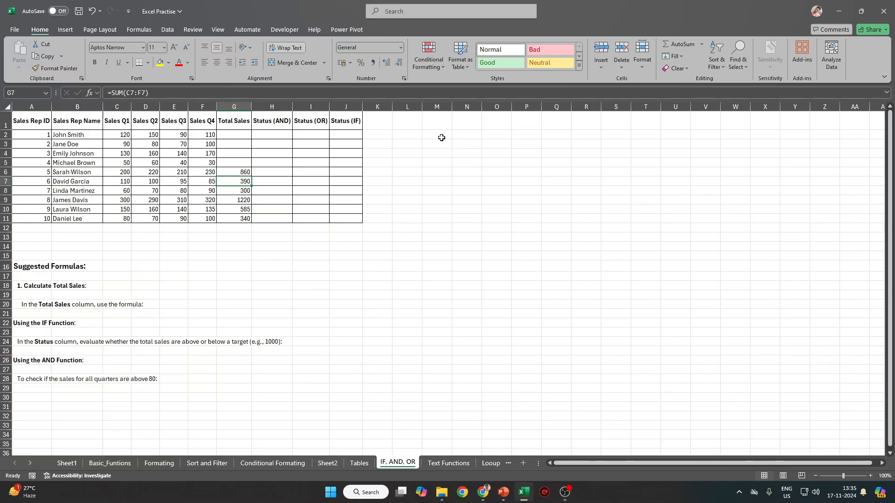
{"action": "key", "text": "Down"}
{"action": "key", "text": "Down"}
{"action": "key", "text": "Down"}
{"action": "key", "text": "Down"}
{"action": "key", "text": "shift+Up"}
{"action": "key", "text": "shift+Up"}
{"action": "key", "text": "shift+Up"}
{"action": "key", "text": "shift+Up"}
{"action": "key", "text": "shift+Up"}
{"action": "key", "text": "shift+Up"}
{"action": "key", "text": "shift+Up"}
{"action": "key", "text": "shift+Up"}
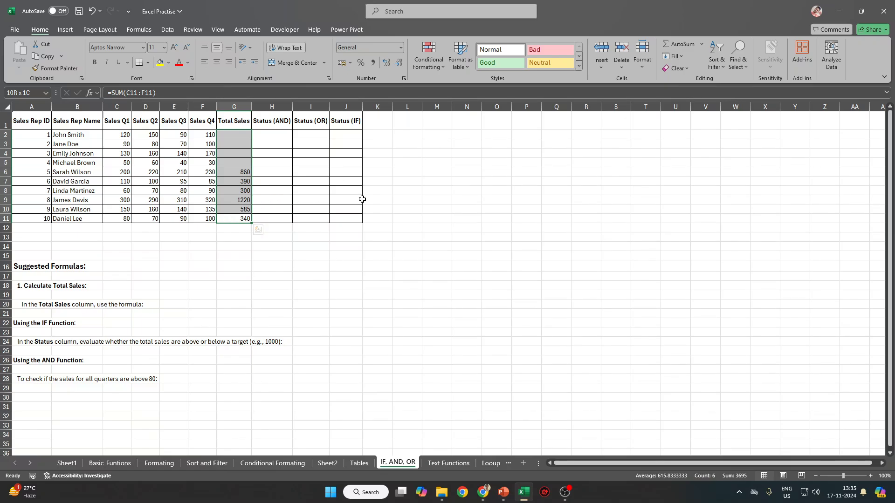
{"action": "key", "text": "ctrl+u"}
{"action": "key", "text": "ctrl+z"}
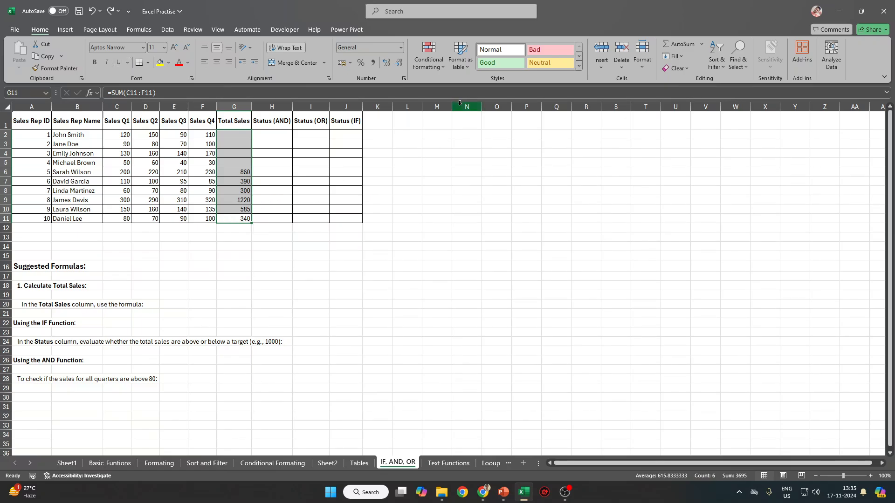
{"action": "left_click", "coordinate": [683, 57]}
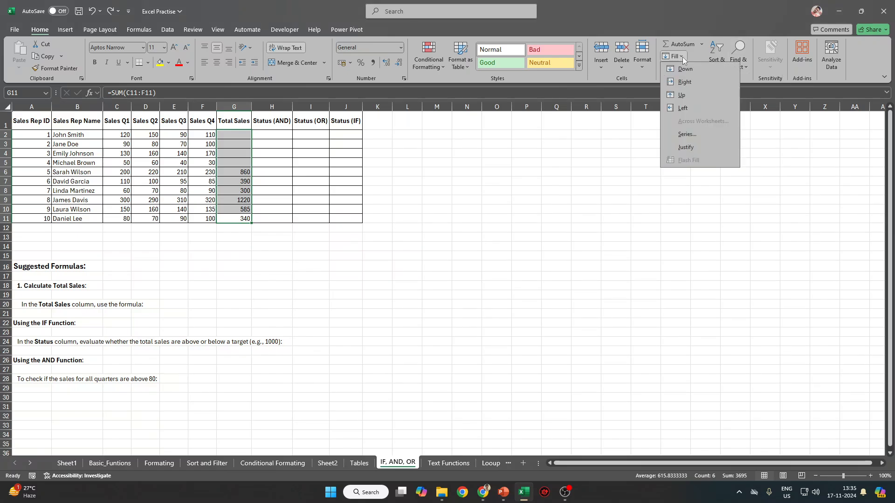
{"action": "left_click", "coordinate": [696, 99]}
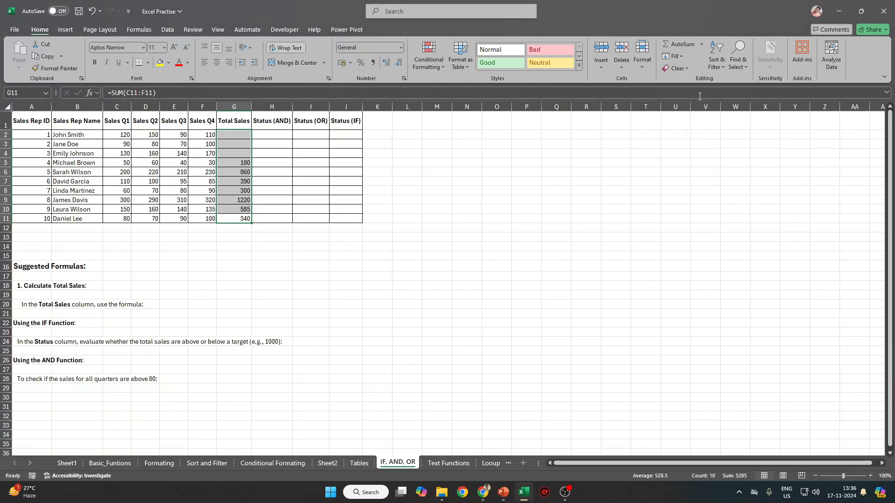
{"action": "left_click", "coordinate": [683, 56]}
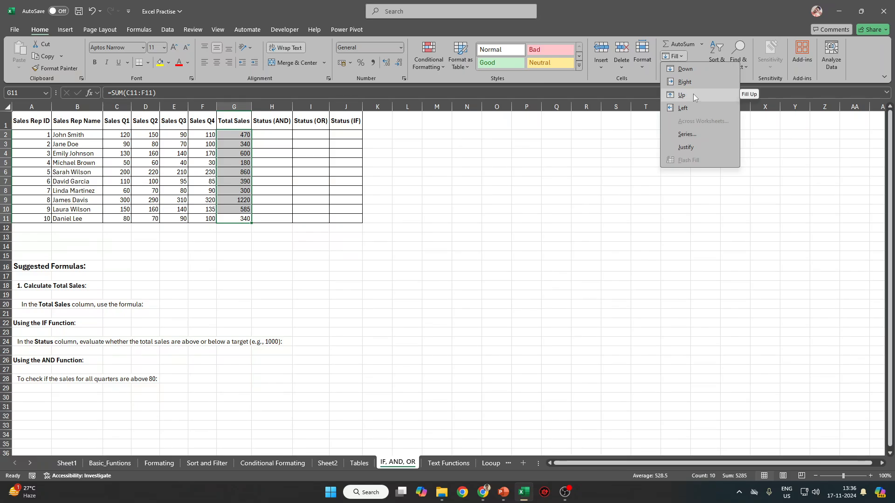
{"action": "key", "text": "ctrl+z"}
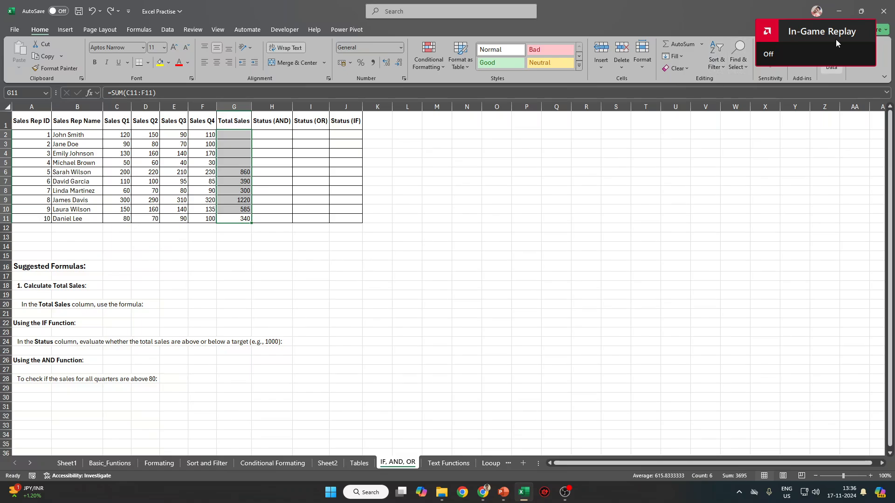
{"action": "key", "text": "super+Right"}
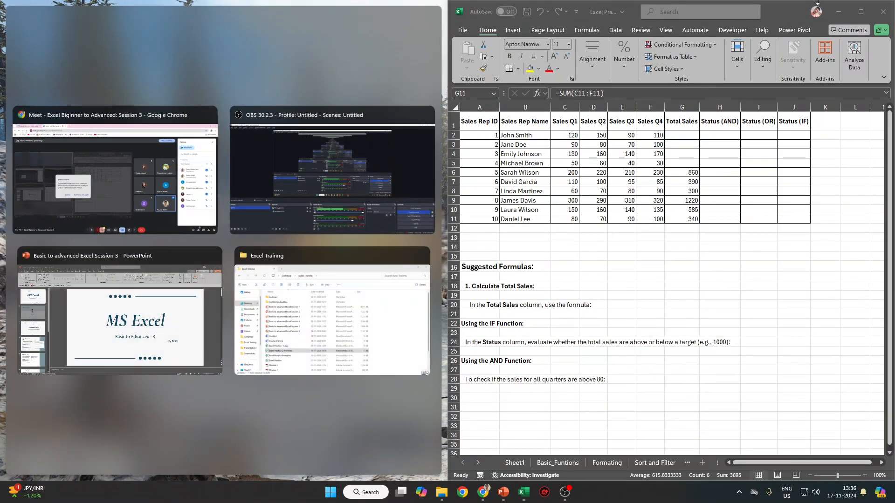
{"action": "left_click", "coordinate": [861, 12]}
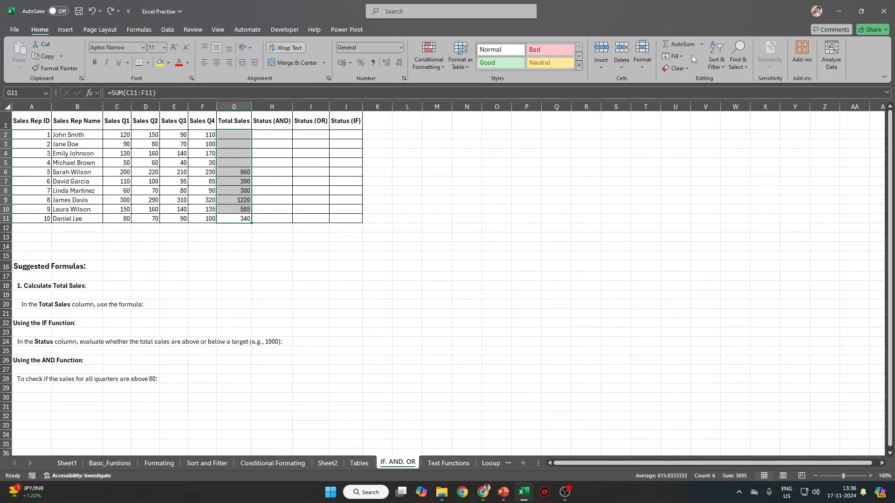
{"action": "left_click", "coordinate": [681, 55]}
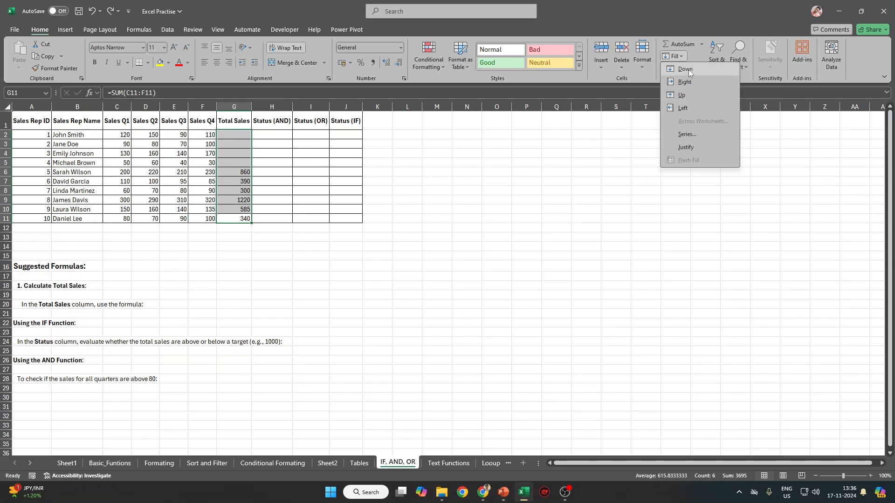
{"action": "left_click", "coordinate": [689, 96]}
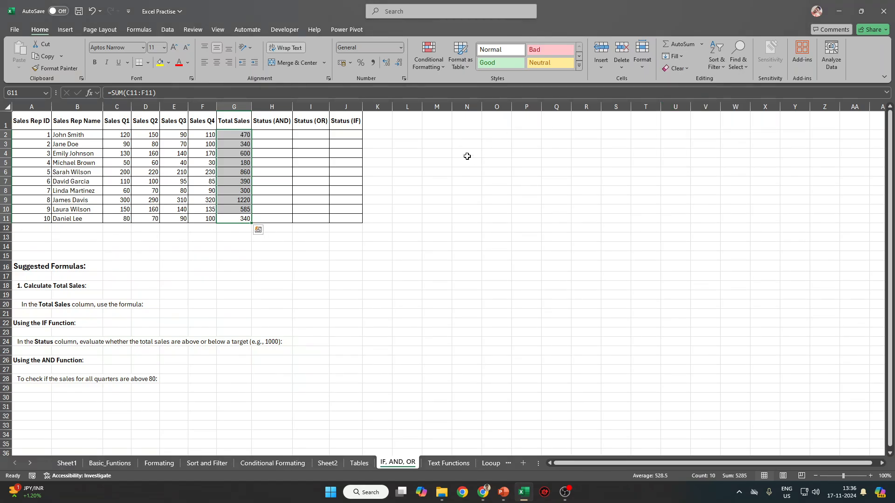
{"action": "left_click", "coordinate": [684, 58]}
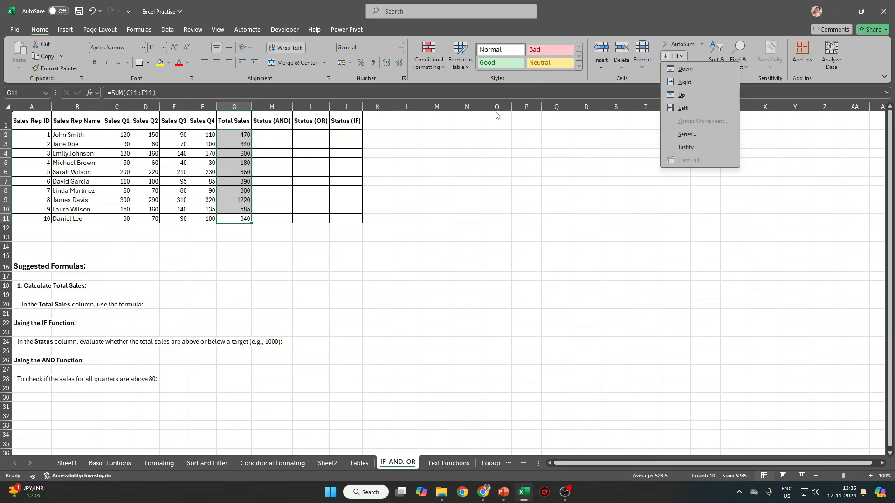
{"action": "left_click", "coordinate": [210, 134]}
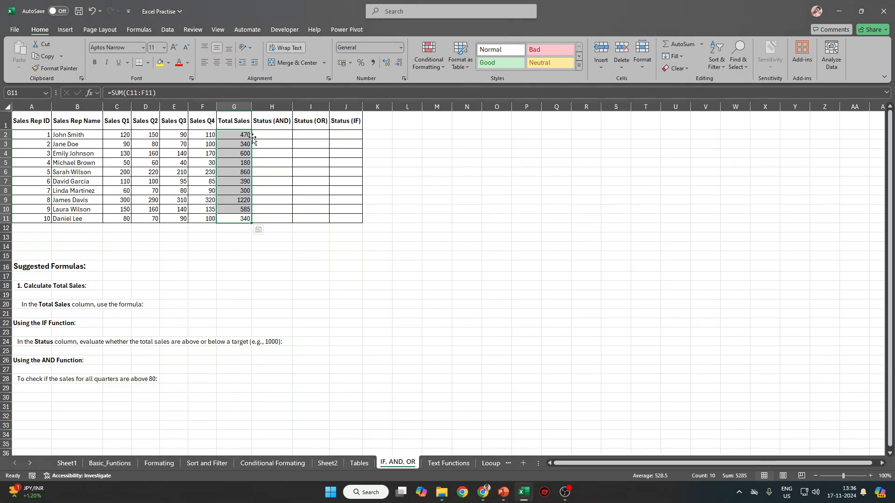
{"action": "left_click_drag", "start_coordinate": [242, 136], "coordinate": [340, 136]}
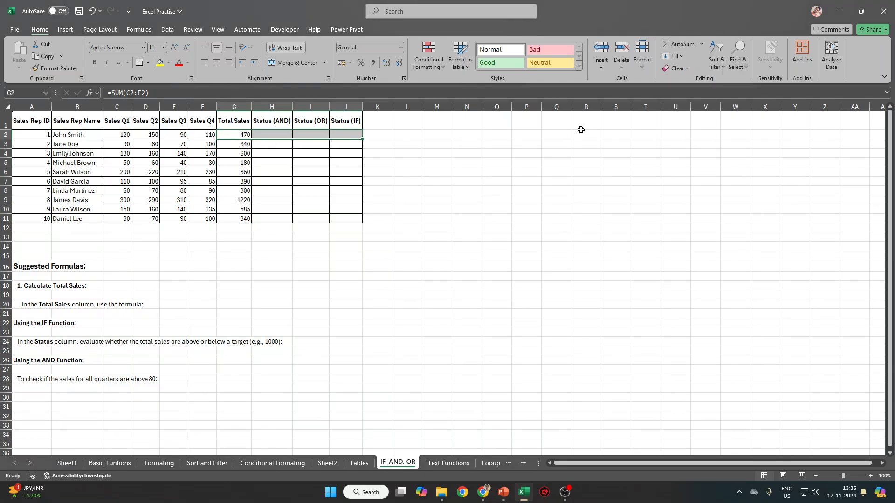
{"action": "left_click", "coordinate": [678, 56]}
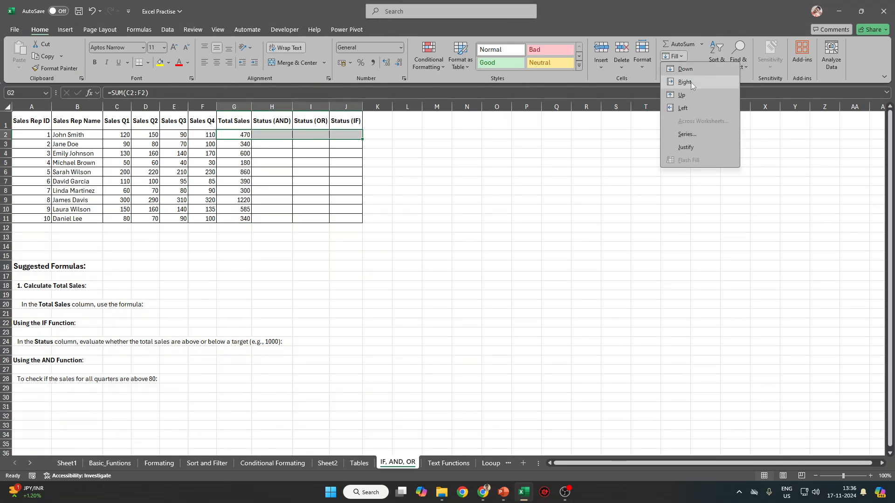
{"action": "left_click", "coordinate": [685, 82]}
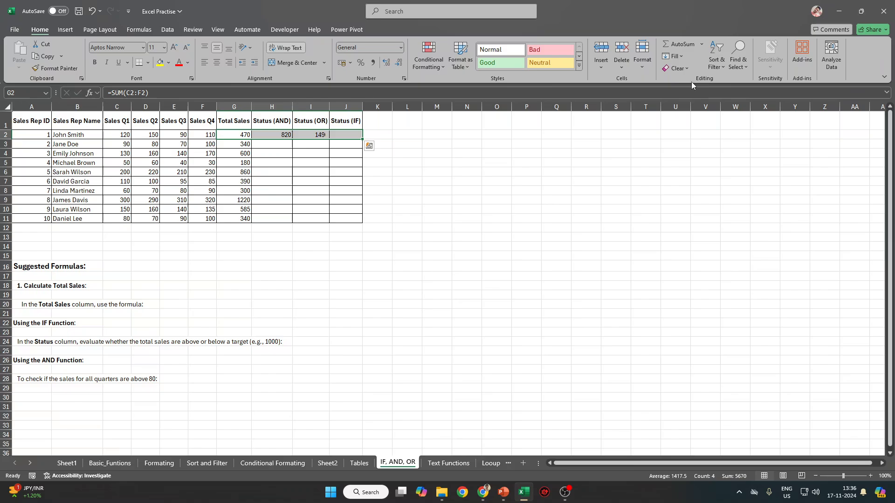
{"action": "left_click", "coordinate": [275, 134]}
{"action": "left_click", "coordinate": [303, 134]}
{"action": "left_click", "coordinate": [348, 135]}
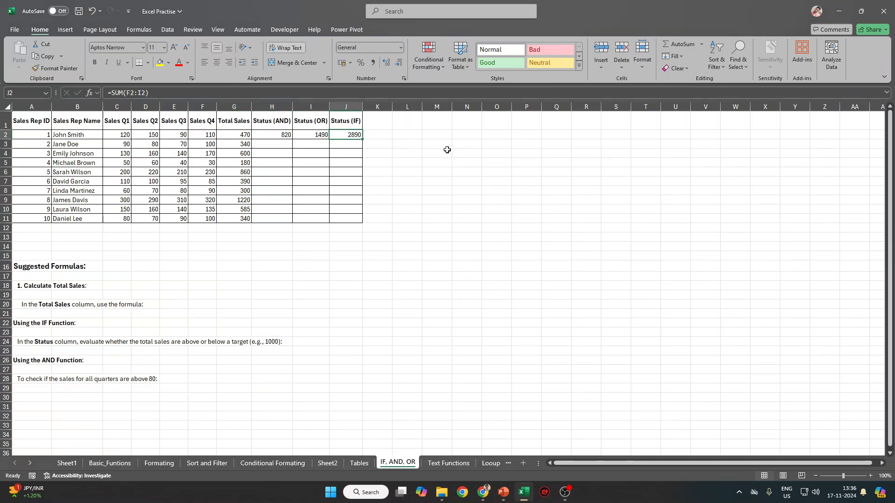
{"action": "key", "text": "ctrl+z"}
{"action": "left_click_drag", "start_coordinate": [238, 134], "coordinate": [233, 219]}
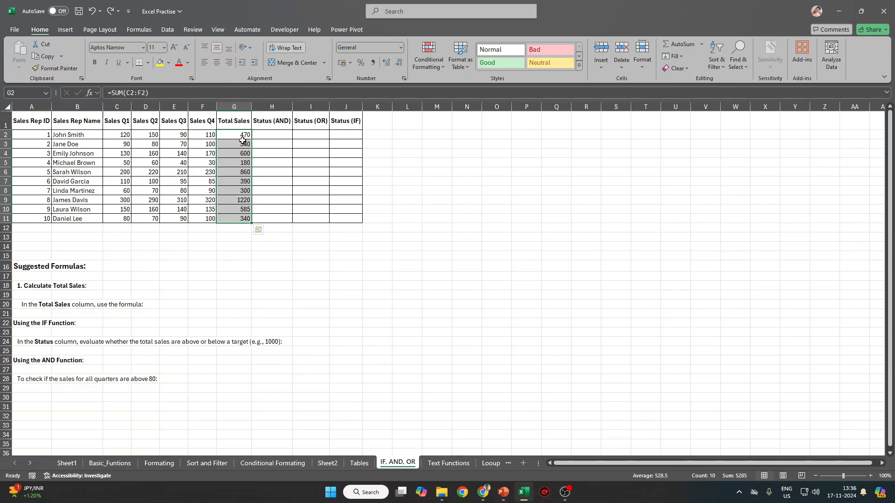
{"action": "left_click_drag", "start_coordinate": [242, 135], "coordinate": [364, 135]}
{"action": "key", "text": "ctrl+r"}
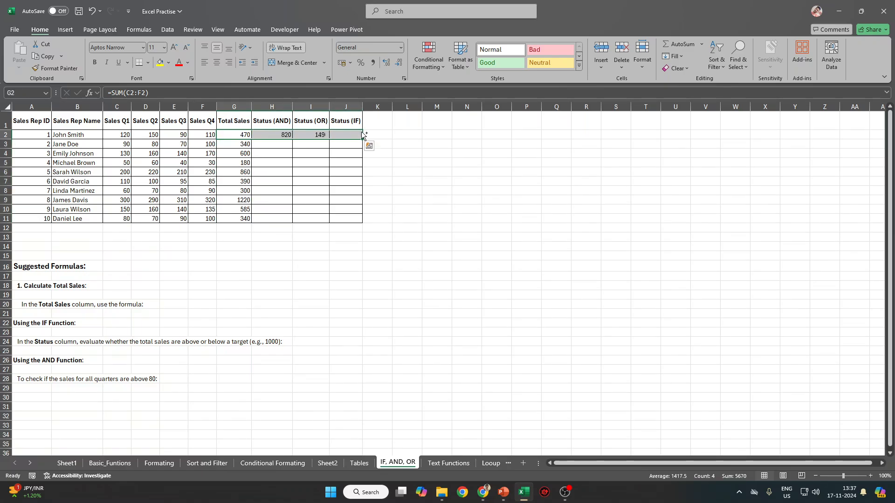
{"action": "key", "text": "ctrl+z"}
{"action": "left_click", "coordinate": [248, 164]}
{"action": "left_click_drag", "start_coordinate": [252, 163], "coordinate": [349, 166]}
{"action": "key", "text": "shift+Left"}
{"action": "key", "text": "shift+Left"}
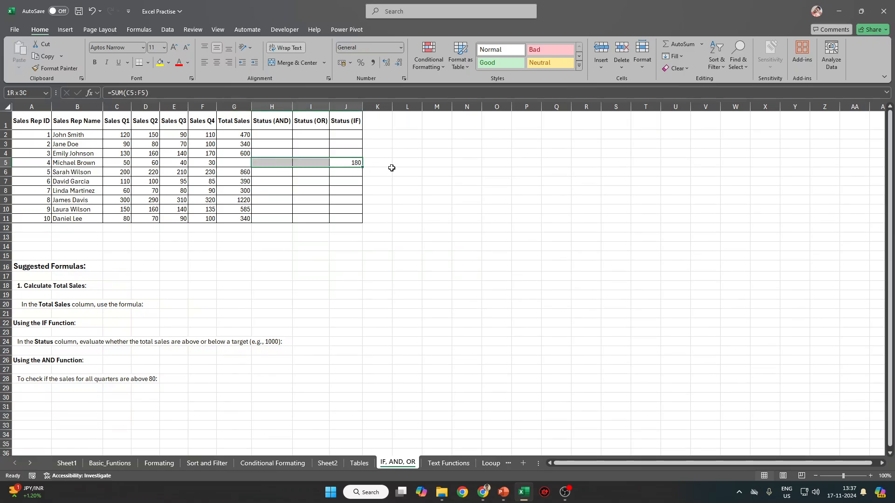
{"action": "key", "text": "ctrl+t"}
{"action": "key", "text": "Escape"}
{"action": "key", "text": "ctrl+z"}
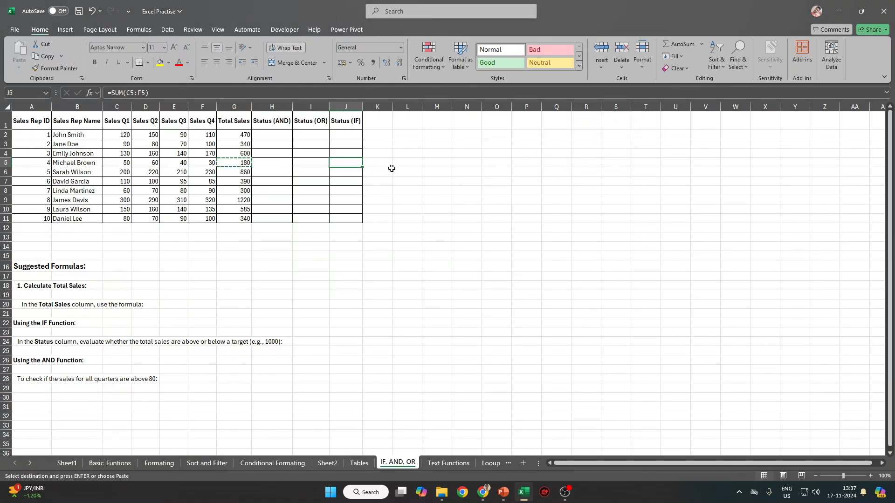
{"action": "key", "text": "Left"}
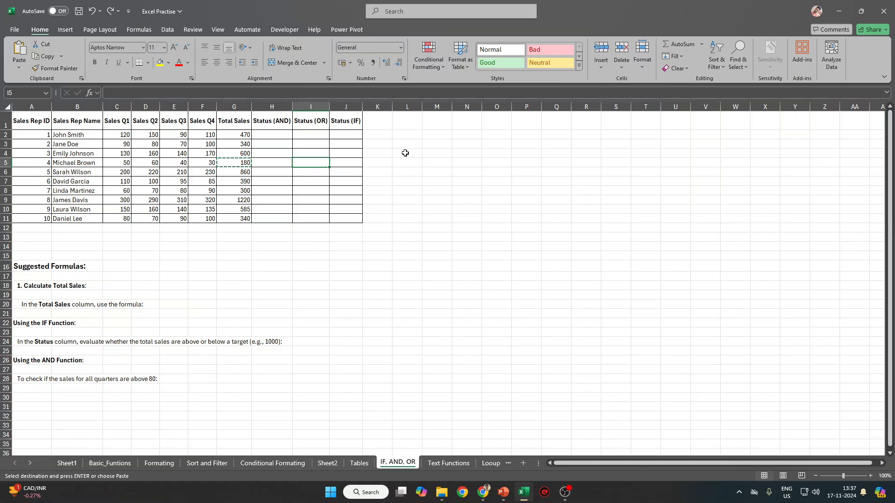
{"action": "left_click", "coordinate": [386, 191]}
{"action": "key", "text": "Escape"}
{"action": "left_click", "coordinate": [285, 183]}
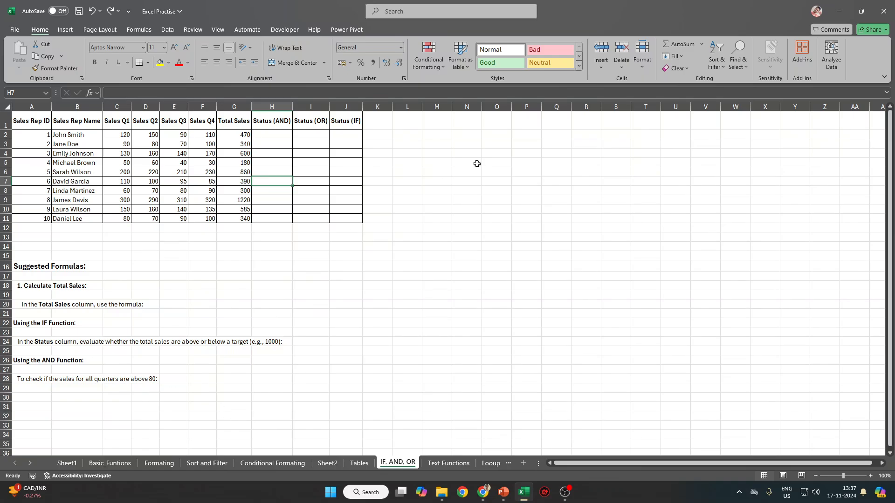
Review the above-80 task and the quarterly sales headings before working in H2.
{"action": "left_click", "coordinate": [280, 133]}
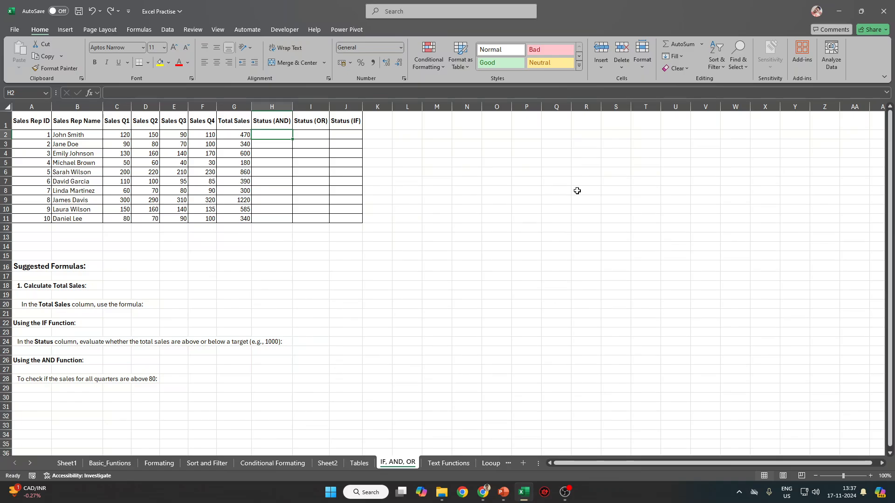
{"action": "left_click_drag", "start_coordinate": [18, 379], "coordinate": [122, 380]}
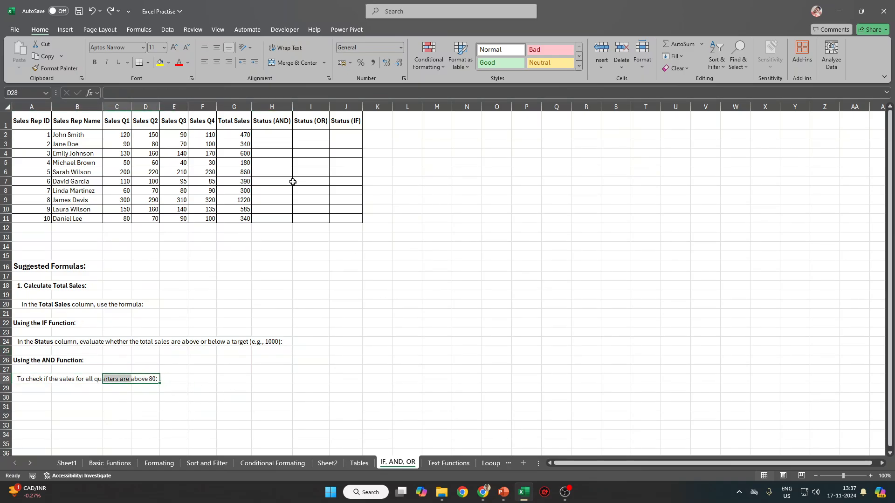
{"action": "left_click", "coordinate": [276, 131]}
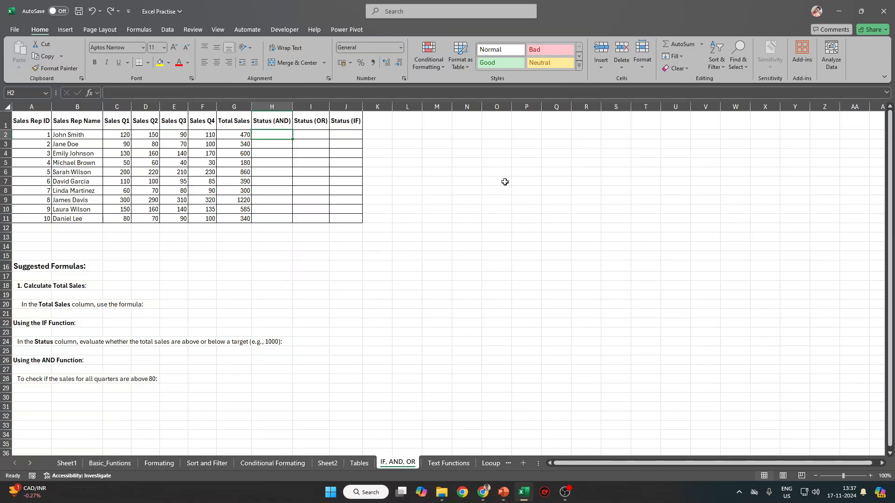
{"action": "scroll", "coordinate": [228, 225], "scroll_direction": "up", "scroll_amount": 4}
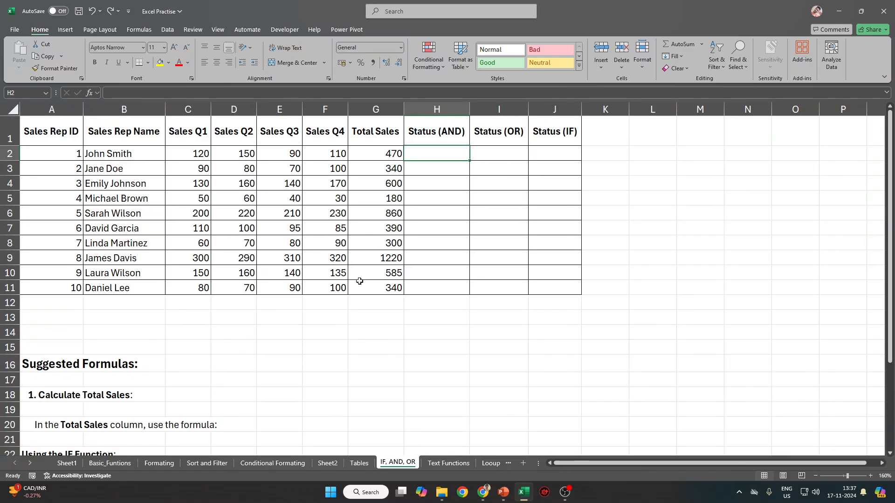
{"action": "scroll", "coordinate": [360, 281], "scroll_direction": "up", "scroll_amount": 1}
{"action": "scroll", "coordinate": [386, 301], "scroll_direction": "up", "scroll_amount": 1}
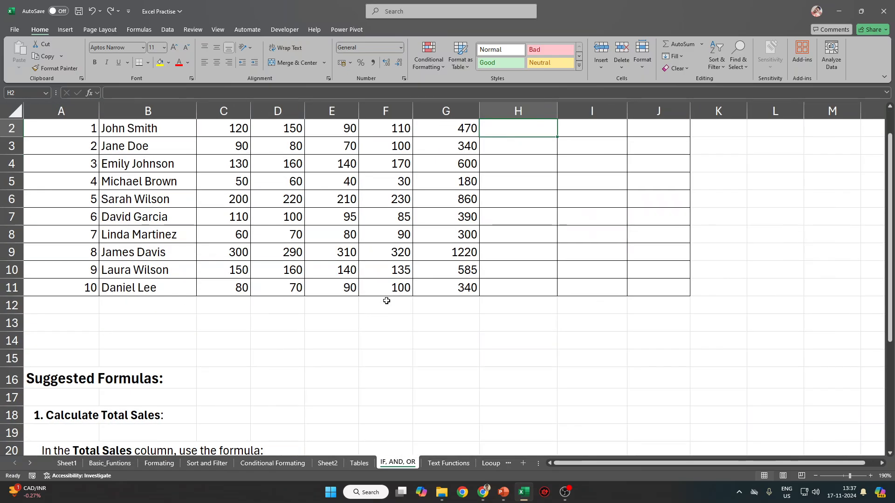
{"action": "left_click", "coordinate": [230, 135]}
{"action": "left_click_drag", "start_coordinate": [231, 135], "coordinate": [446, 138]}
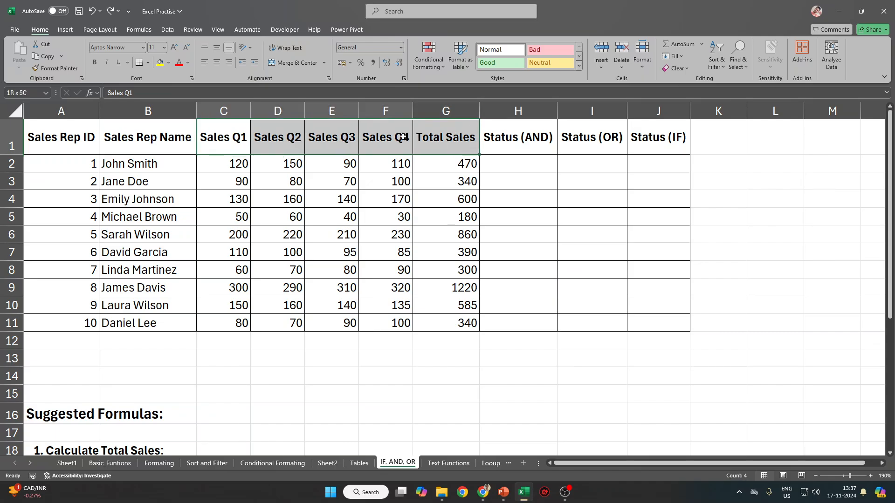
{"action": "left_click", "coordinate": [525, 169]}
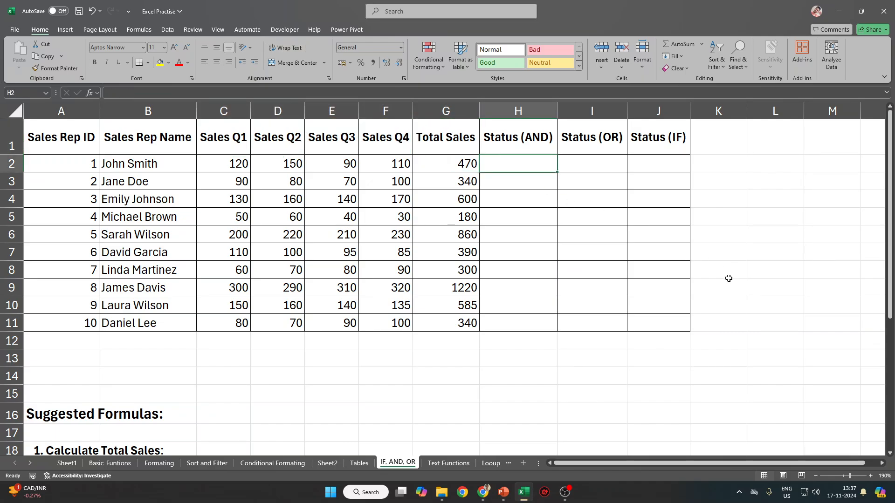
Enter =AND(C2>80, D2>80, E2>80, F2>80) in Status (AND) cell H2.
{"action": "type", "text": "="}
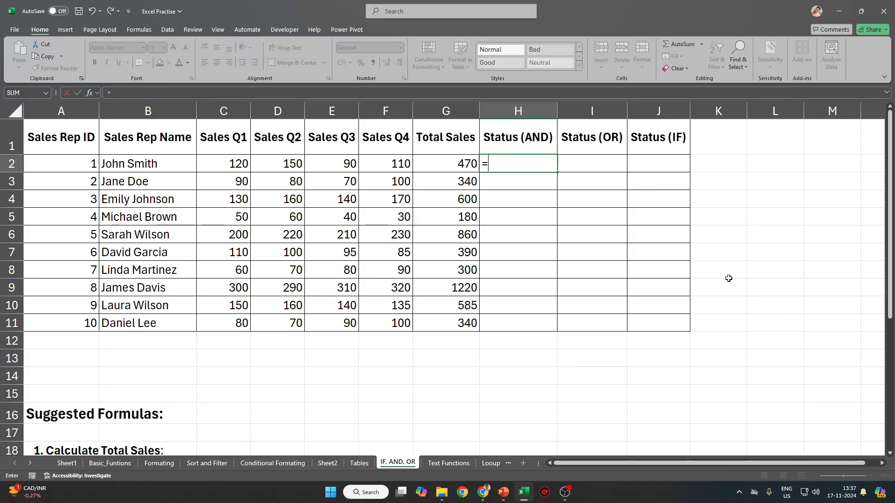
{"action": "type", "text": "ANMD"}
{"action": "key", "text": "BackSpace"}
{"action": "key", "text": "BackSpace"}
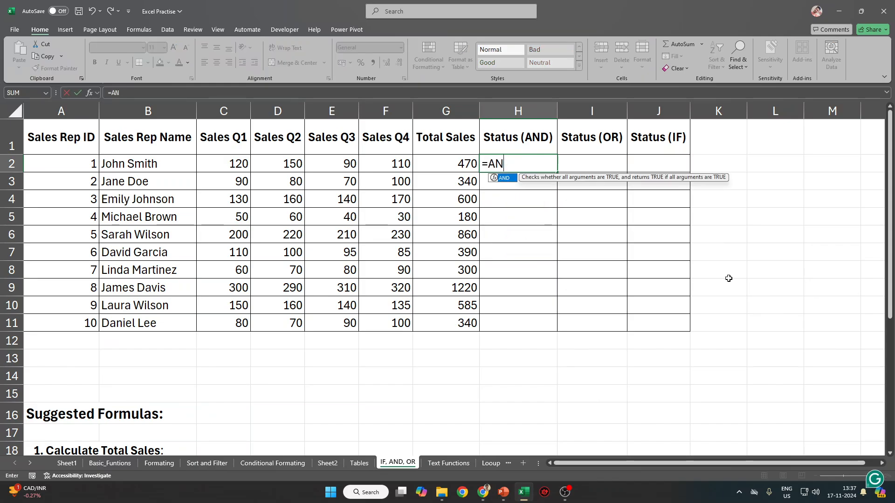
{"action": "type", "text": "D("}
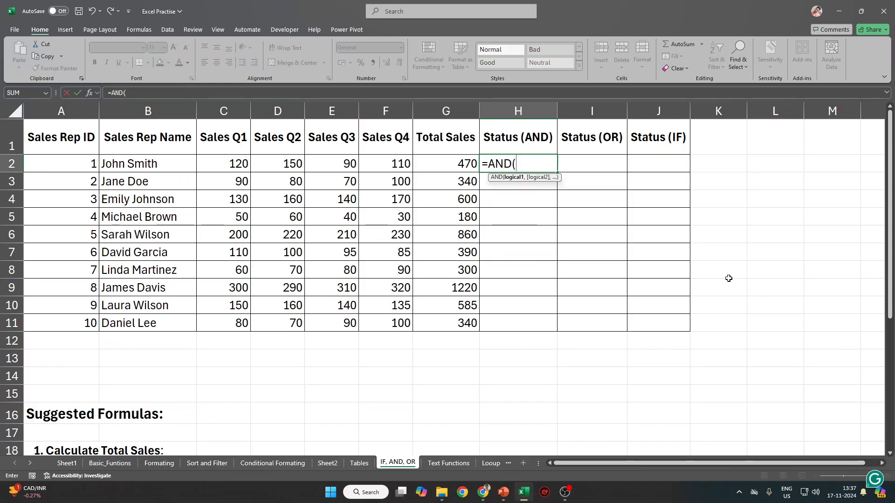
{"action": "key", "text": "Left"}
{"action": "key", "text": "Left"}
{"action": "key", "text": "Left"}
{"action": "key", "text": "Left"}
{"action": "key", "text": "Left"}
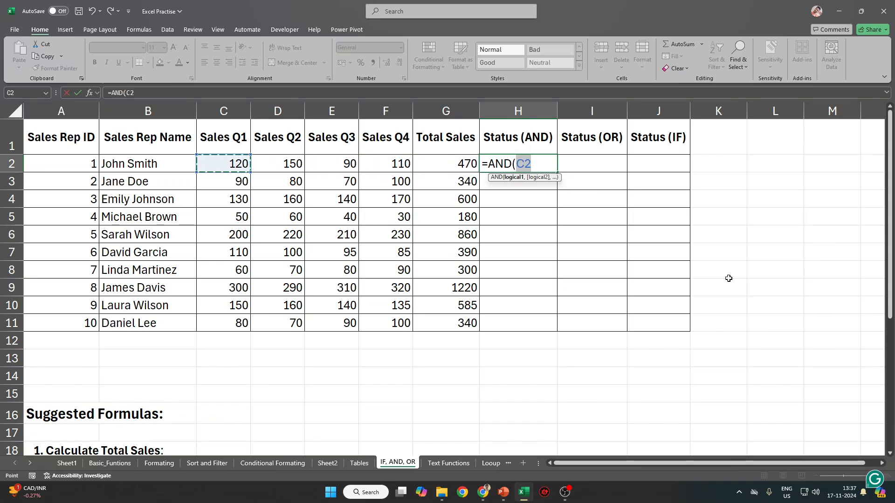
{"action": "type", "text": ">"}
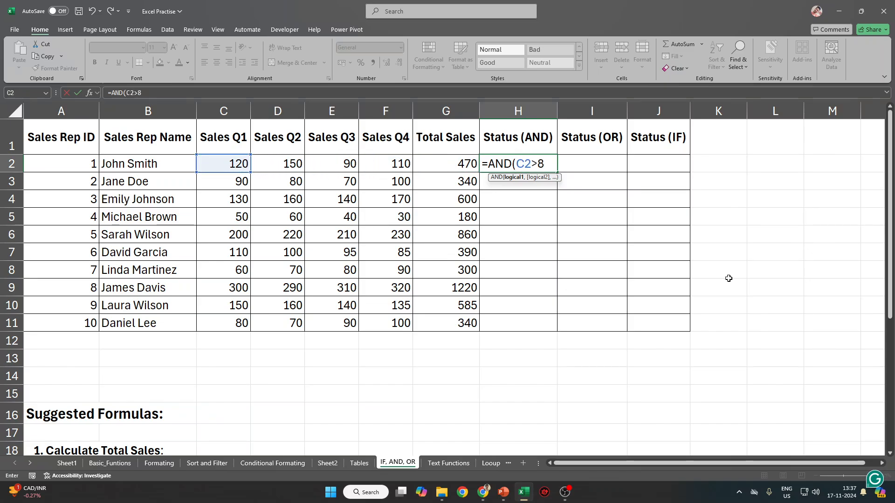
{"action": "type", "text": "80"}
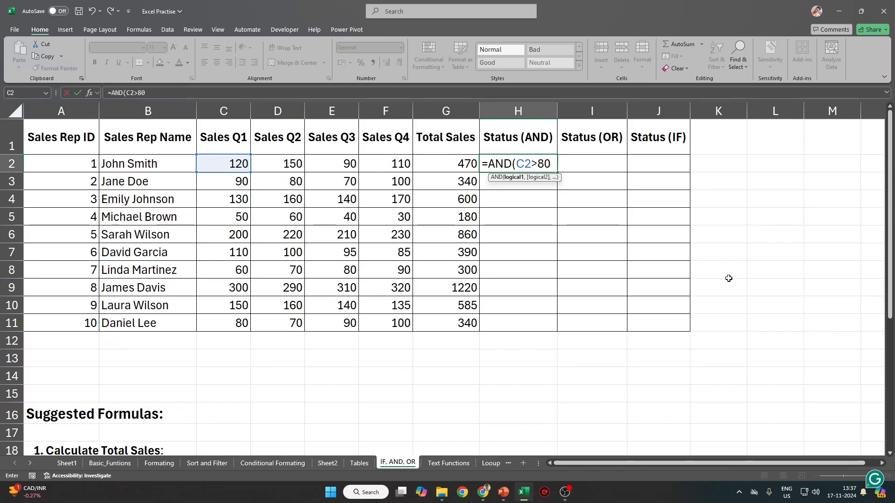
{"action": "type", "text": ","}
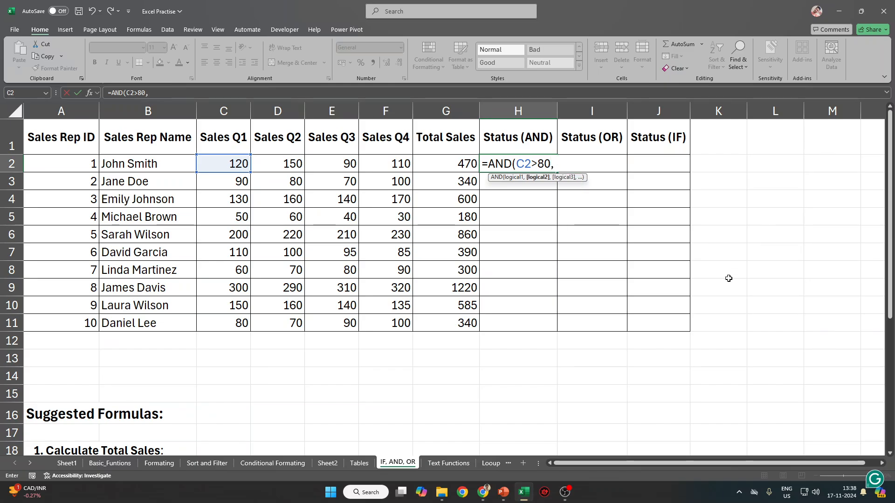
{"action": "key", "text": "Left"}
{"action": "key", "text": "Left"}
{"action": "key", "text": "Left"}
{"action": "key", "text": "Left"}
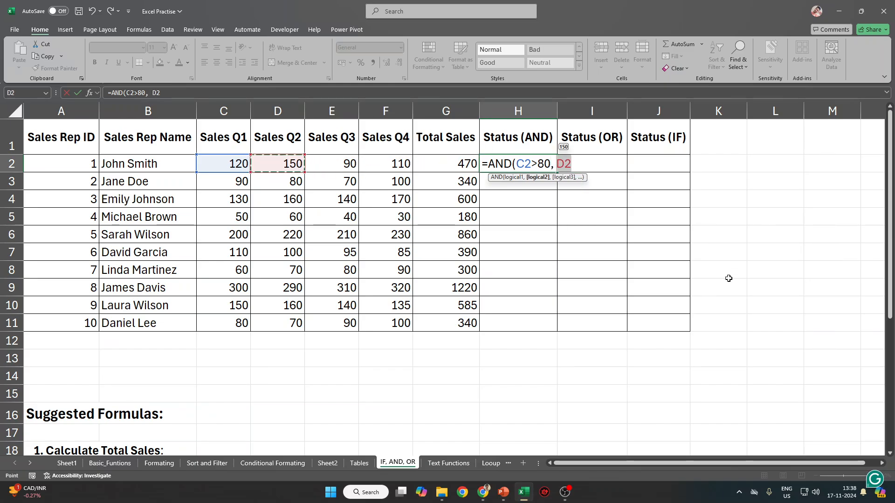
{"action": "type", "text": ">"}
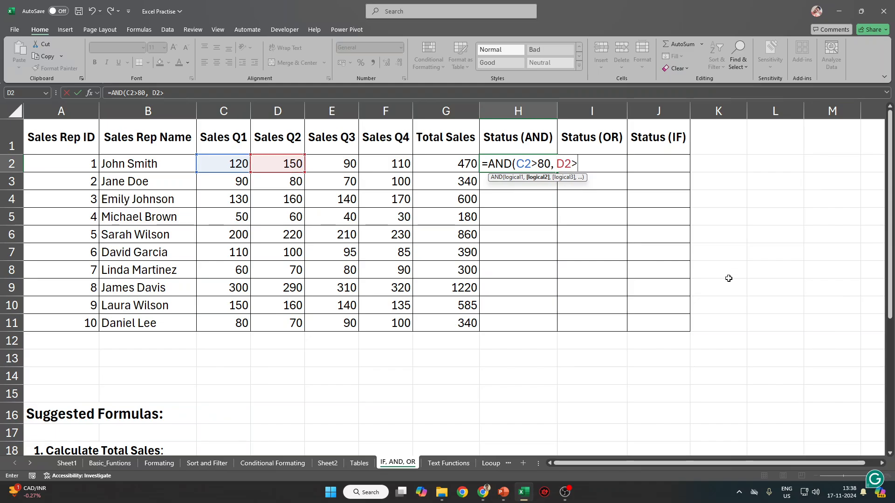
{"action": "type", "text": "80,"}
{"action": "key", "text": "Left"}
{"action": "key", "text": "Left"}
{"action": "key", "text": "Left"}
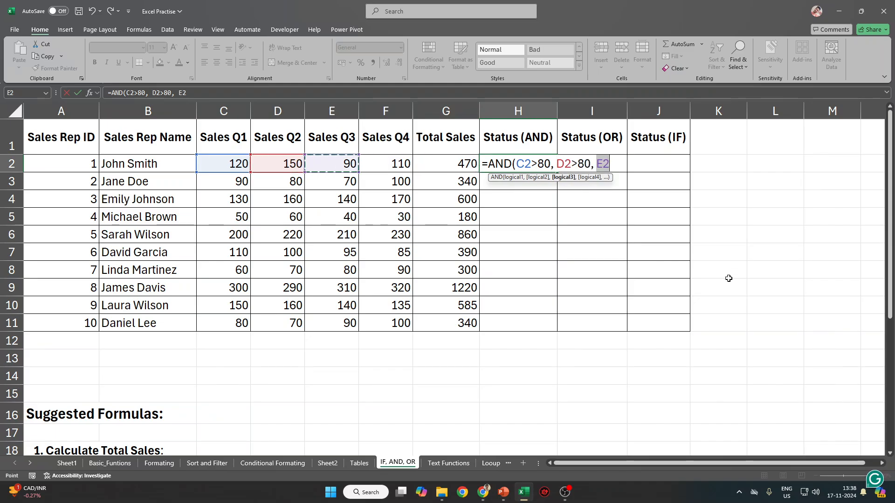
{"action": "type", "text": ">80<"}
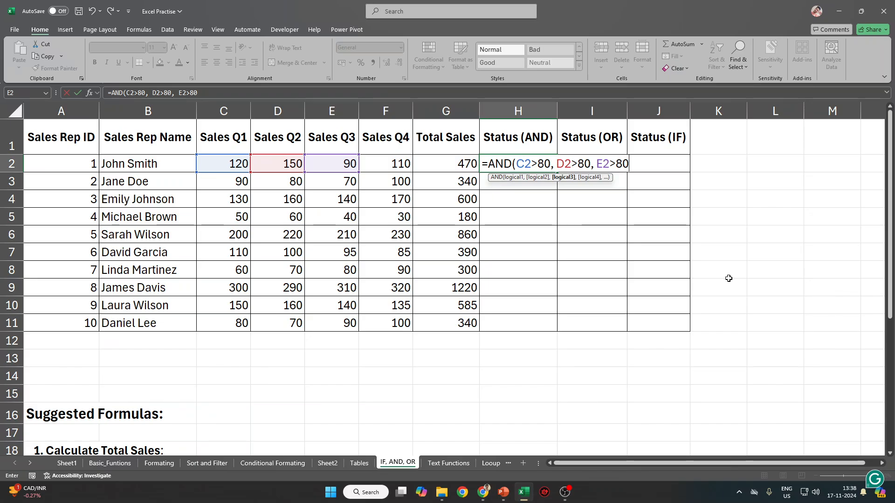
{"action": "key", "text": "shift+space"}
{"action": "key", "text": "Left"}
{"action": "key", "text": "Left"}
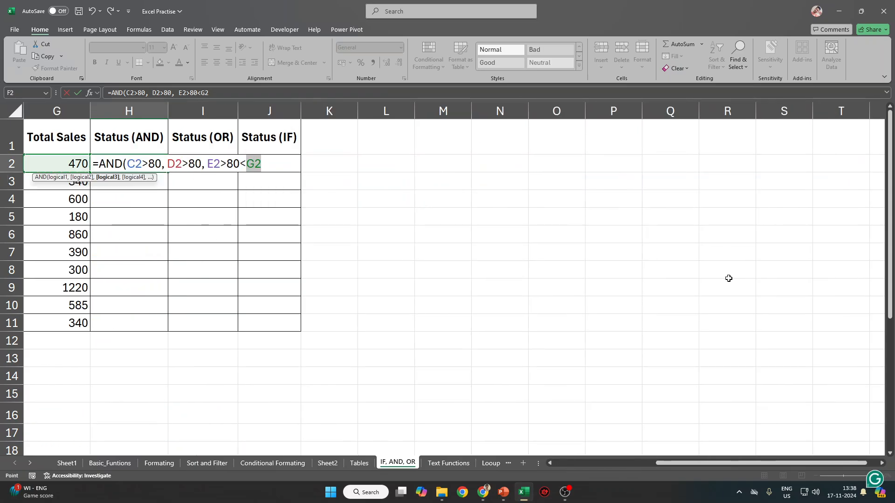
{"action": "key", "text": "BackSpace"}
{"action": "key", "text": "BackSpace"}
{"action": "key", "text": "BackSpace"}
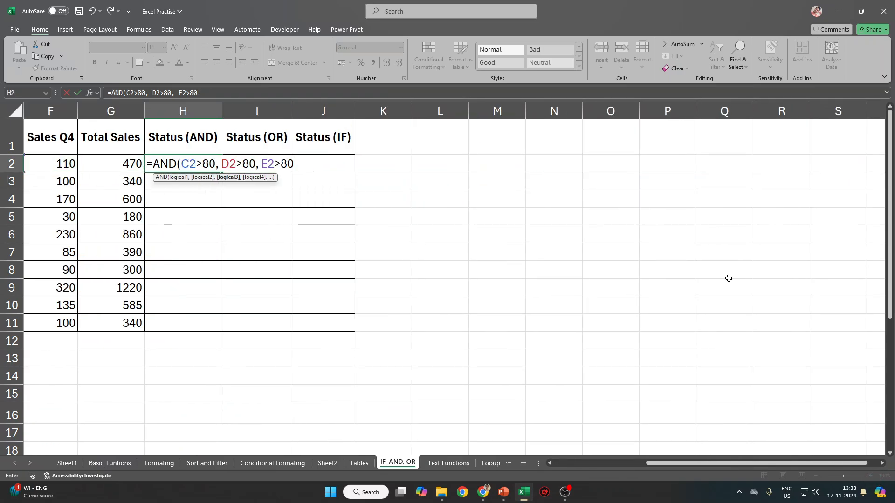
{"action": "type", "text": ","}
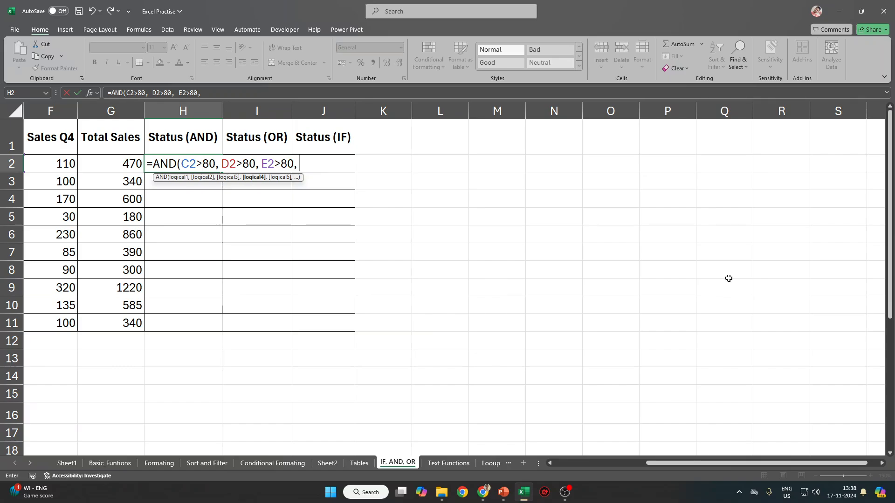
{"action": "key", "text": "Left"}
{"action": "key", "text": "Left"}
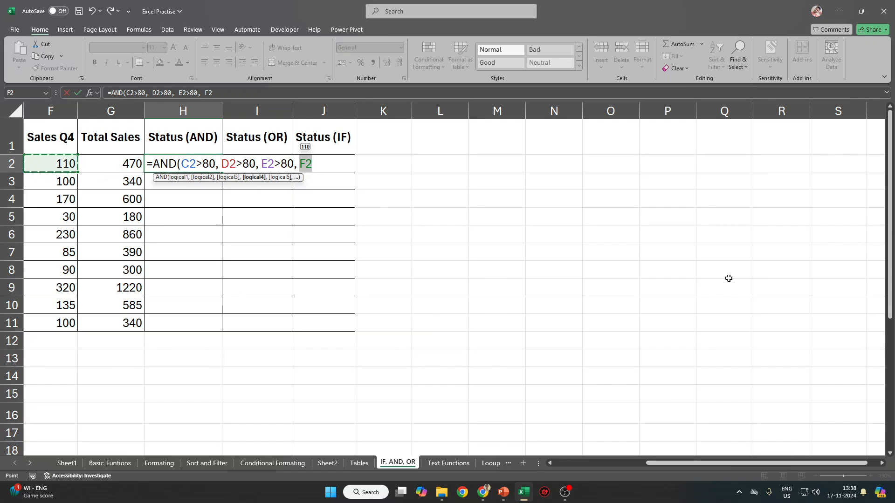
{"action": "type", "text": ">80"}
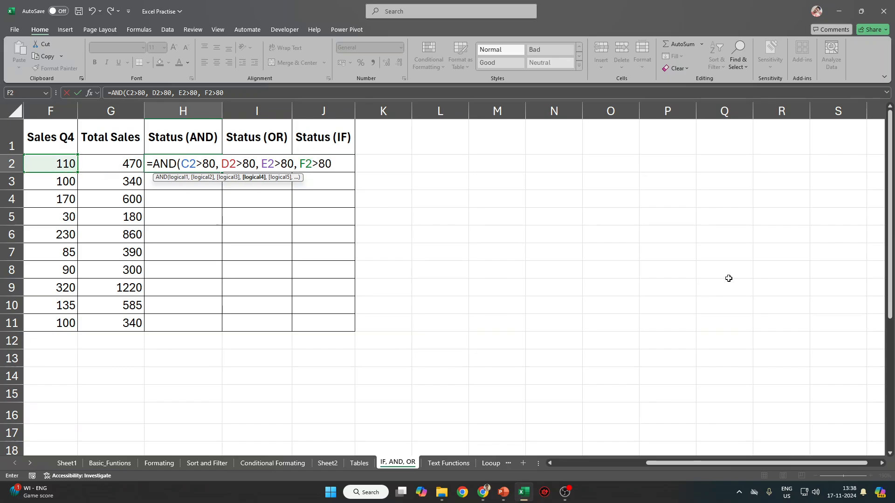
{"action": "type", "text": ")"}
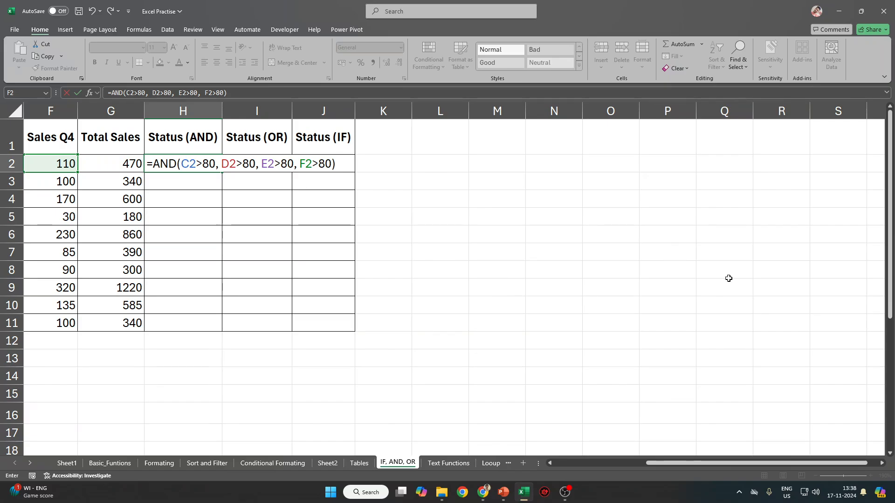
{"action": "key", "text": "Return"}
Copy the AND formula down H2:H11 to show TRUE or FALSE per rep.
{"action": "key", "text": "Up"}
{"action": "key", "text": "Left"}
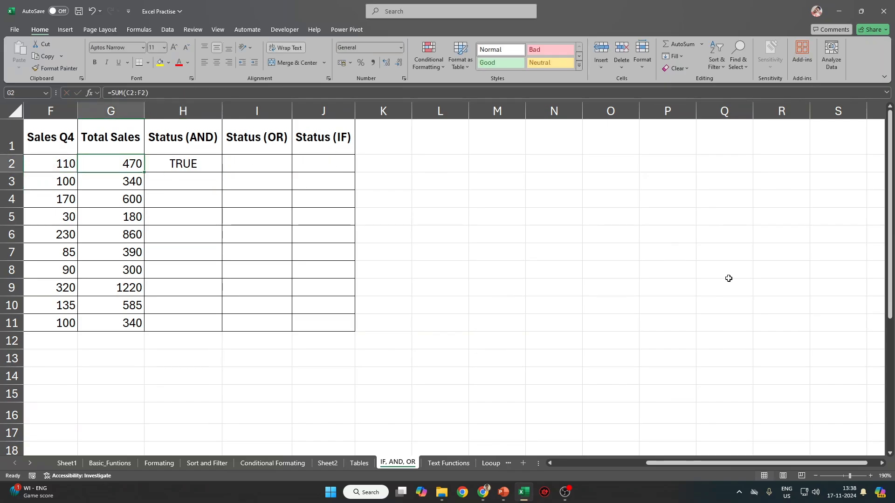
{"action": "key", "text": "Right"}
{"action": "scroll", "coordinate": [728, 278], "scroll_direction": "left", "scroll_amount": 5}
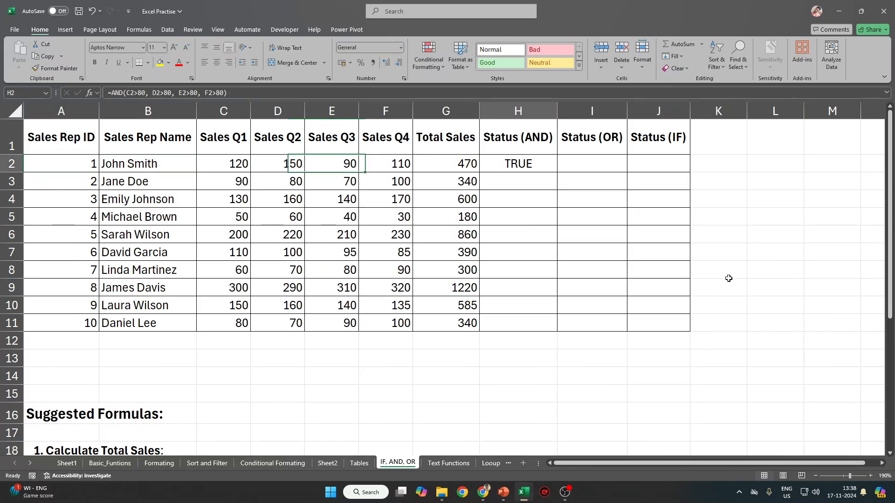
{"action": "key", "text": "Left"}
{"action": "key", "text": "ctrl+Down"}
{"action": "key", "text": "Right"}
{"action": "key", "text": "ctrl+shift+Up"}
{"action": "key", "text": "ctrl+d"}
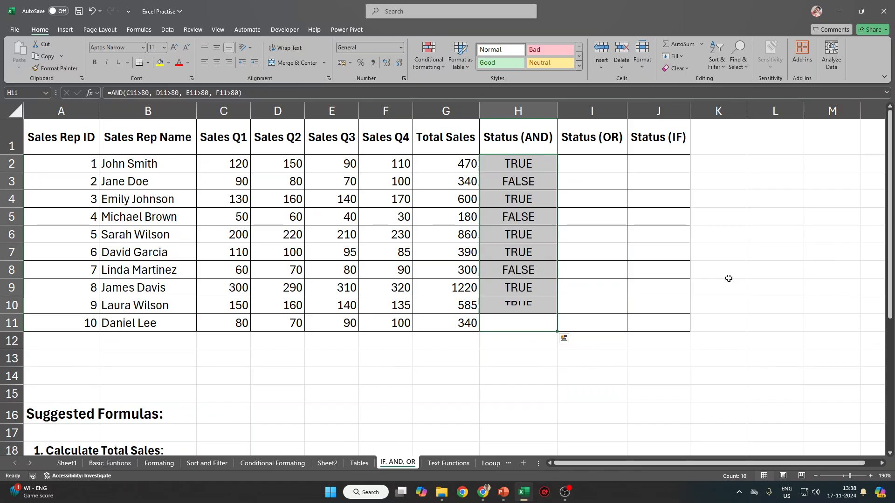
Highlight cells equal to FALSE in H2:H11 with Light Red Fill with Dark Red Text.
{"action": "left_click", "coordinate": [540, 182]}
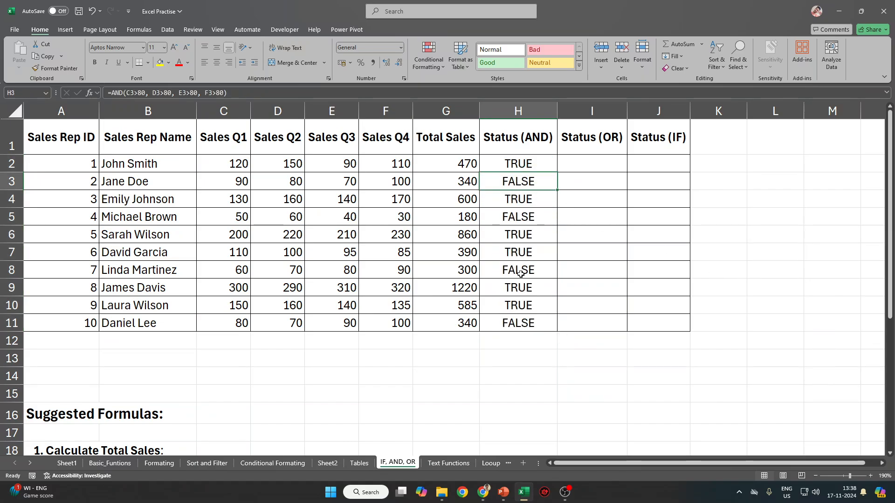
{"action": "left_click", "coordinate": [522, 272], "text": "ctrl"}
{"action": "left_click_drag", "start_coordinate": [526, 169], "coordinate": [504, 321]}
{"action": "left_click", "coordinate": [427, 59]}
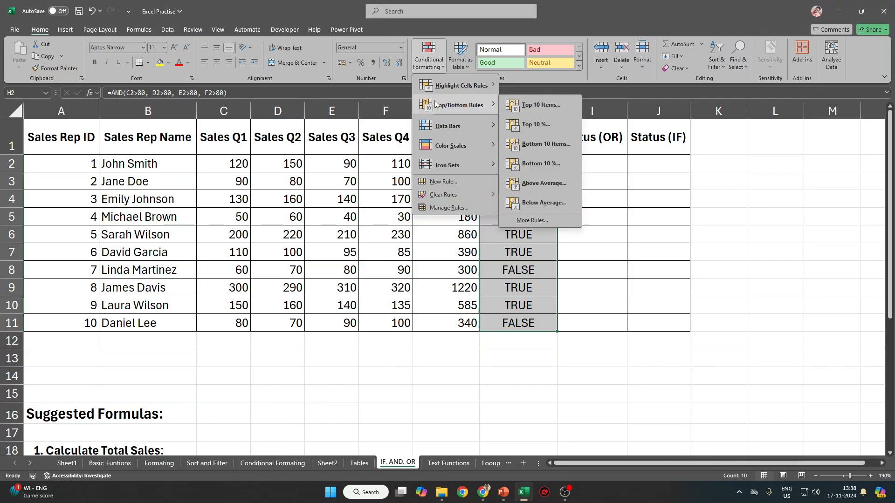
{"action": "mouse_move", "coordinate": [436, 92]}
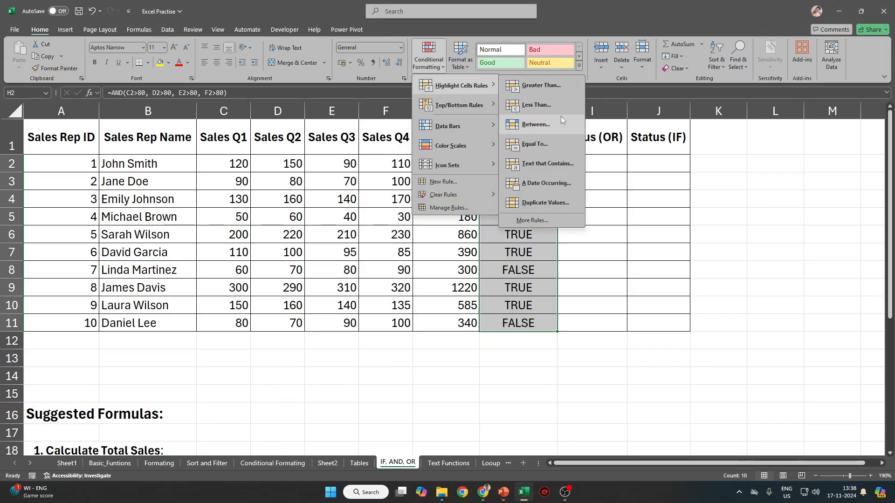
{"action": "left_click", "coordinate": [543, 143]}
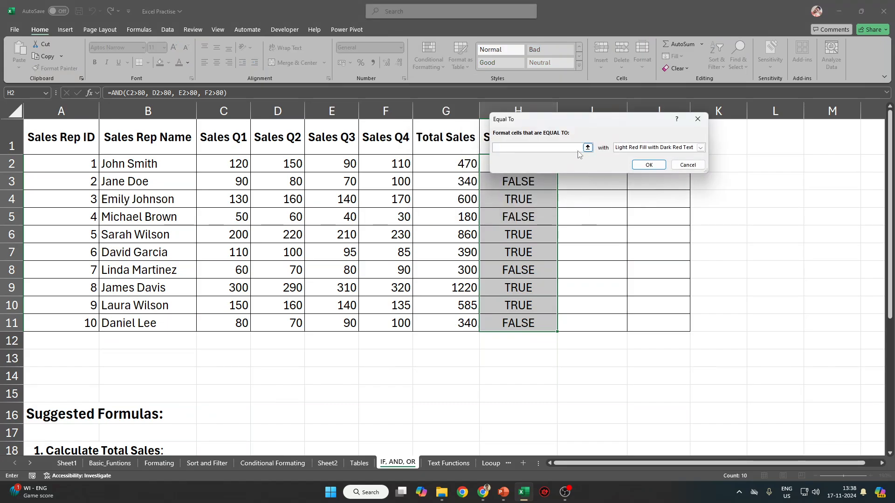
{"action": "type", "text": "FLA"}
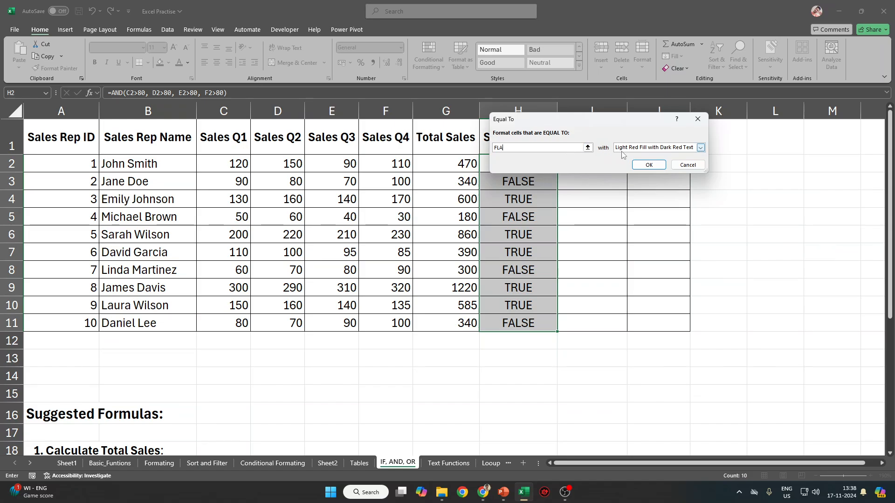
{"action": "type", "text": "ALSE"}
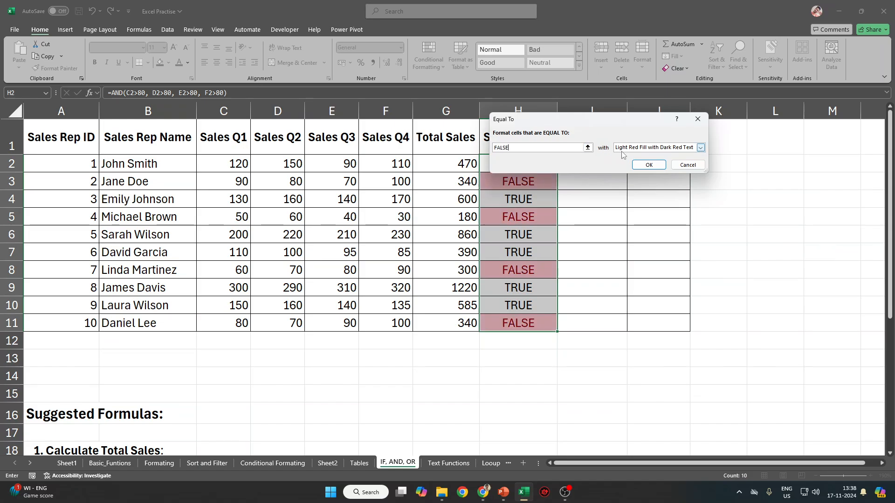
{"action": "left_click", "coordinate": [653, 166]}
{"action": "left_click", "coordinate": [615, 268]}
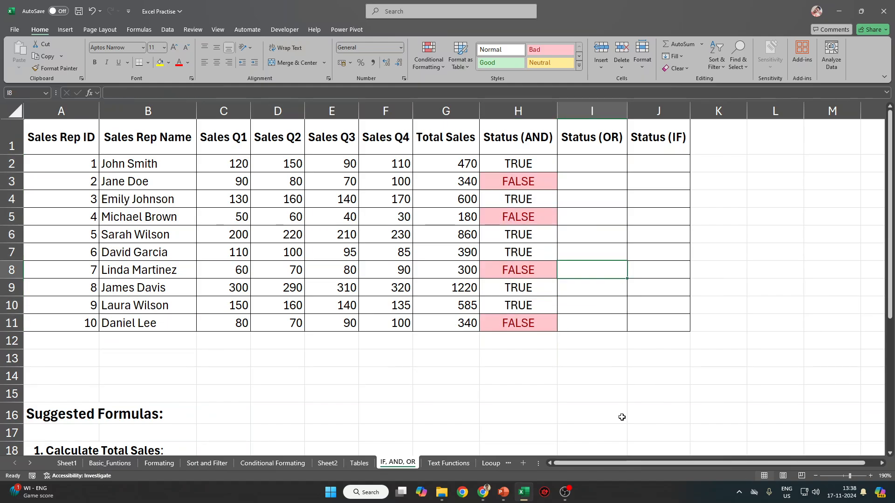
{"action": "left_click", "coordinate": [429, 55]}
{"action": "mouse_move", "coordinate": [461, 84]}
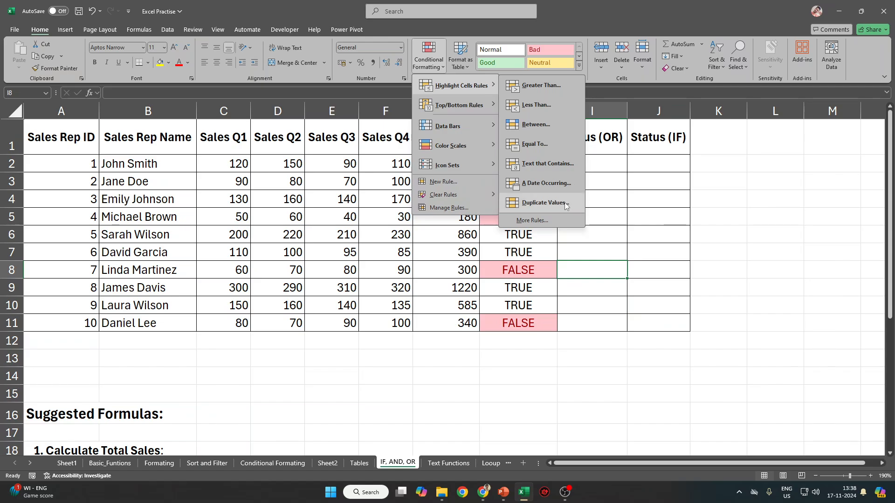
{"action": "left_click", "coordinate": [641, 210]}
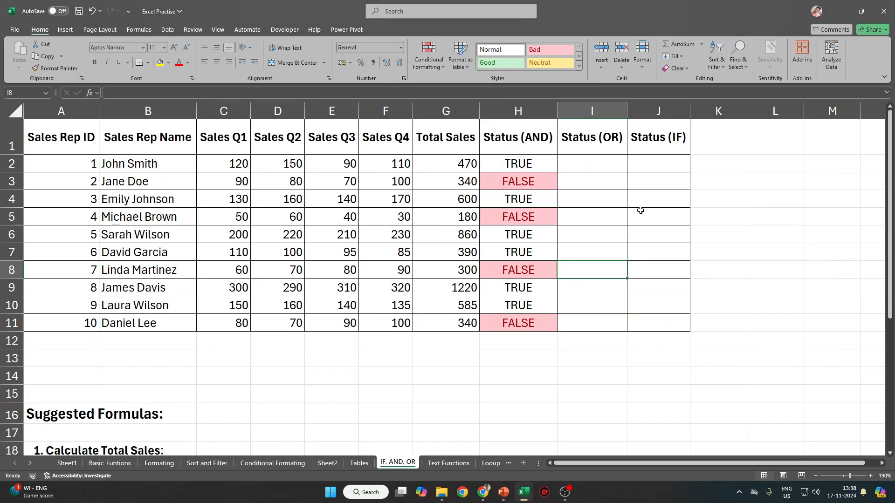
{"action": "left_click_drag", "start_coordinate": [536, 163], "coordinate": [527, 321]}
{"action": "left_click", "coordinate": [646, 300]}
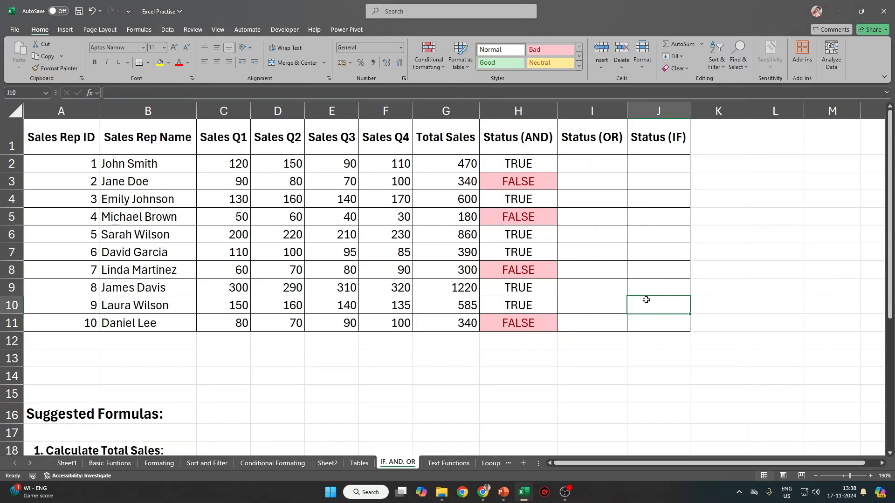
{"action": "left_click", "coordinate": [578, 166]}
{"action": "left_click_drag", "start_coordinate": [524, 163], "coordinate": [517, 322]}
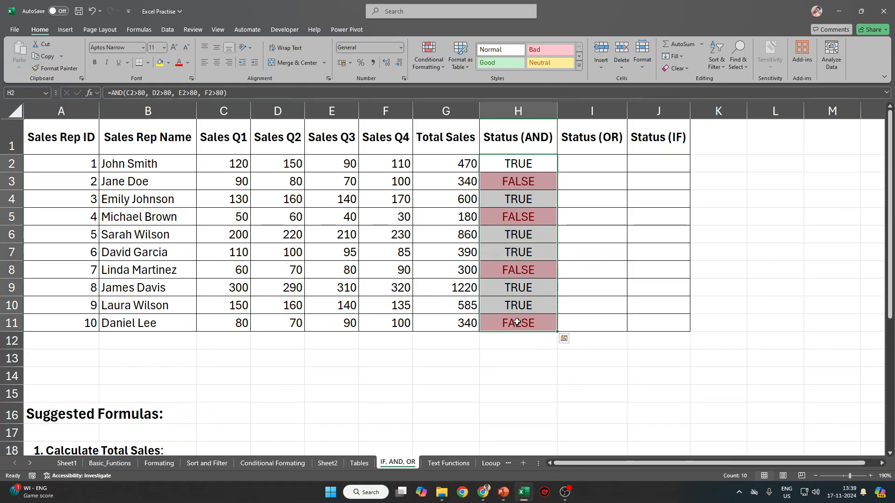
{"action": "scroll", "coordinate": [273, 304], "scroll_direction": "down", "scroll_amount": 4}
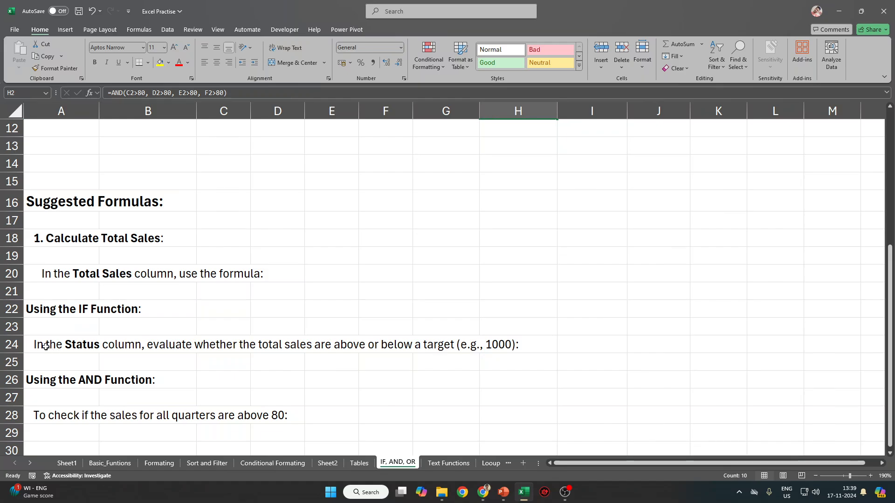
{"action": "left_click_drag", "start_coordinate": [46, 345], "coordinate": [373, 346]}
{"action": "scroll", "coordinate": [201, 374], "scroll_direction": "down", "scroll_amount": 4}
{"action": "scroll", "coordinate": [201, 376], "scroll_direction": "up", "scroll_amount": 5}
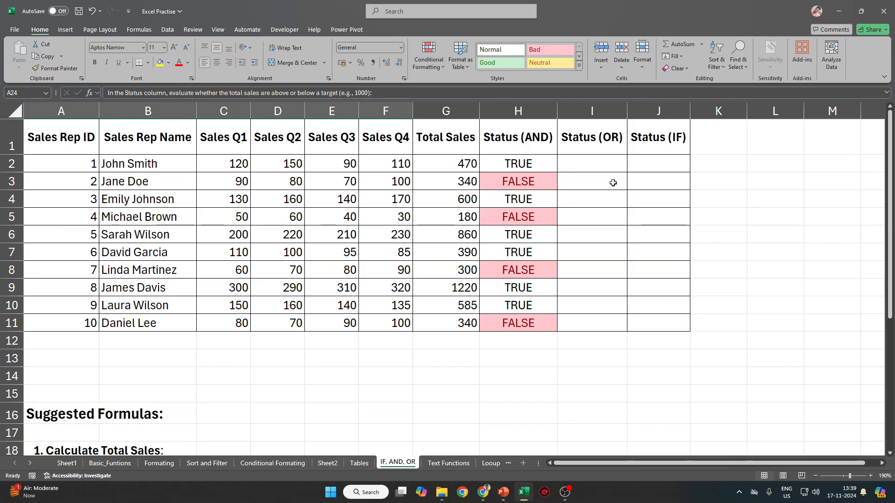
{"action": "left_click", "coordinate": [602, 168]}
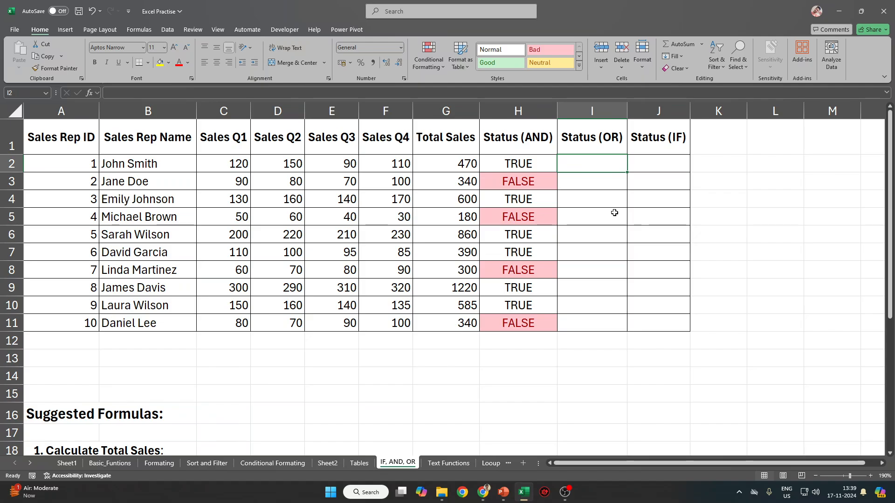
{"action": "type", "text": "OR"}
{"action": "key", "text": "Escape"}
{"action": "type", "text": "="}
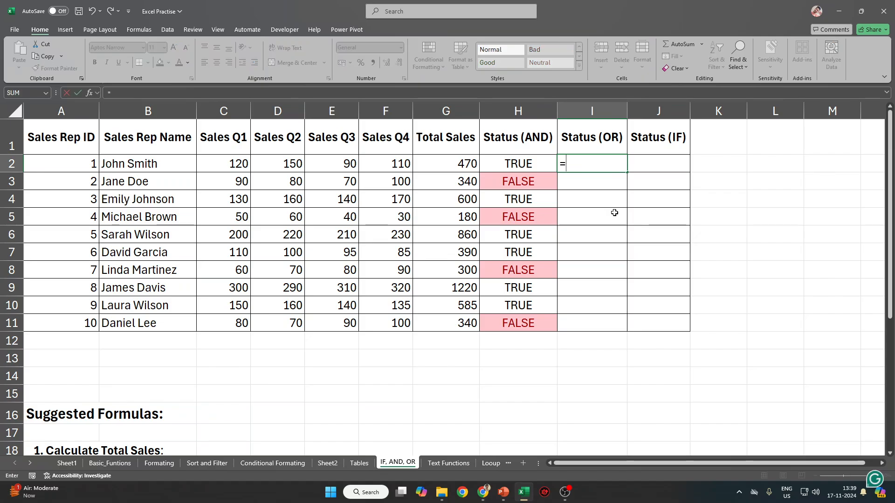
{"action": "type", "text": "OR"}
{"action": "type", "text": "("}
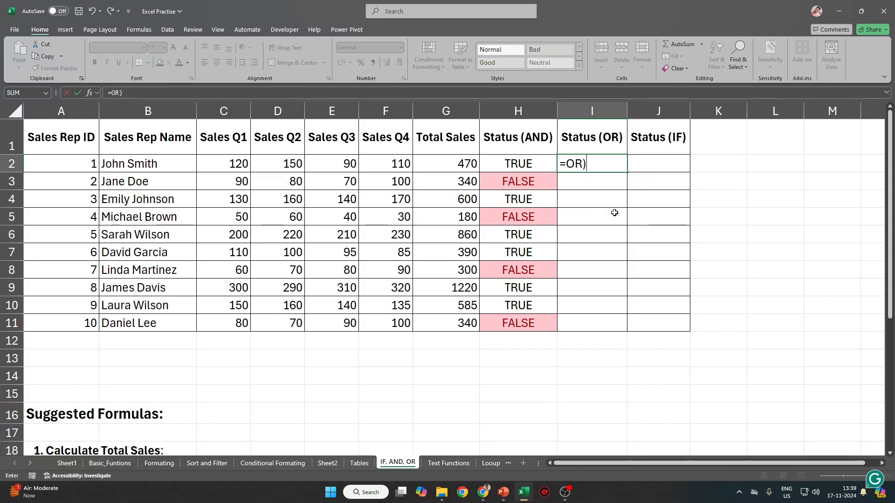
{"action": "key", "text": "BackSpace"}
{"action": "type", "text": "("}
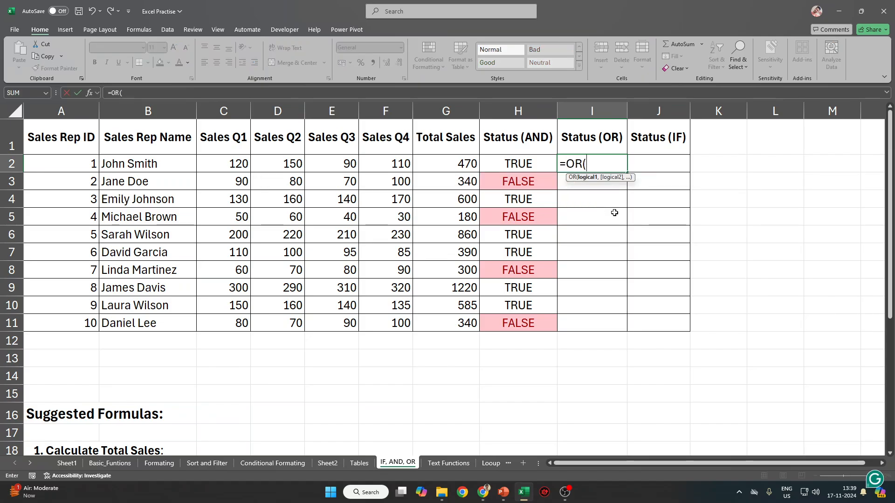
{"action": "key", "text": "Left"}
{"action": "key", "text": "Left"}
{"action": "key", "text": "Left"}
{"action": "key", "text": "Left"}
{"action": "key", "text": "Left"}
{"action": "key", "text": "Left"}
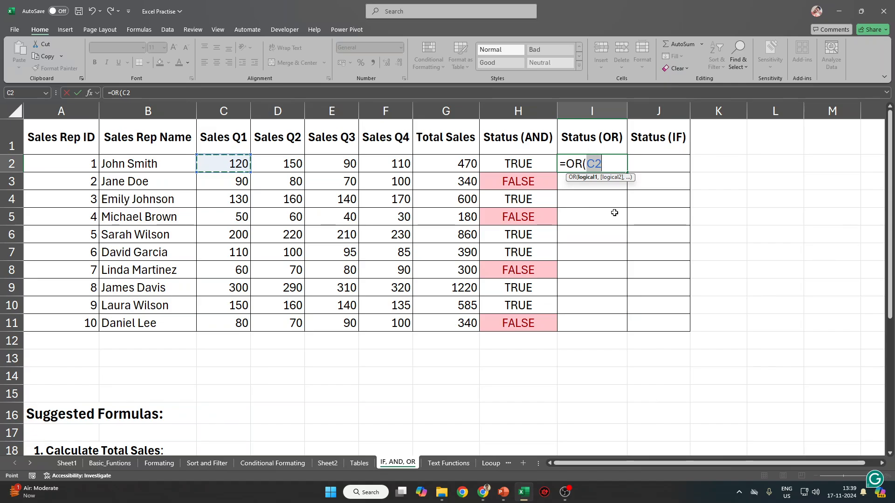
{"action": "type", "text": "<80,"}
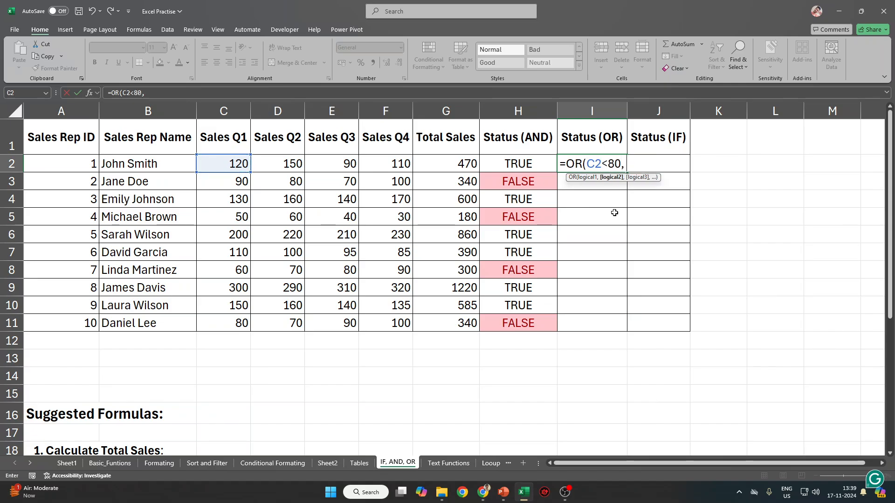
{"action": "key", "text": "Left"}
{"action": "key", "text": "Left"}
{"action": "key", "text": "Left"}
{"action": "key", "text": "Left"}
{"action": "key", "text": "Left"}
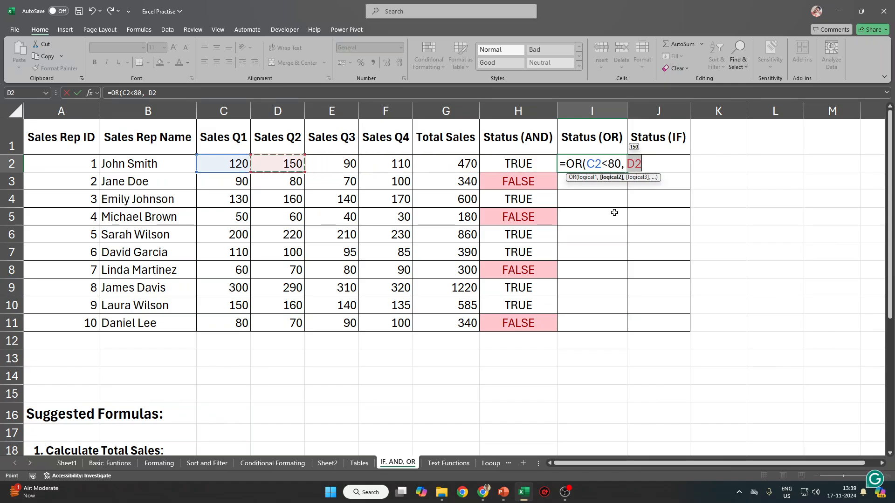
{"action": "type", "text": "<80,"}
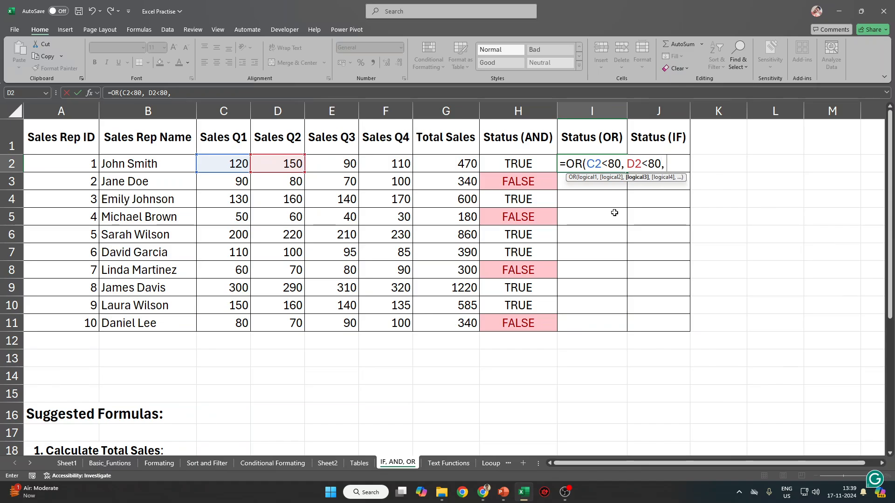
{"action": "key", "text": "Left"}
{"action": "key", "text": "Left"}
{"action": "key", "text": "Left"}
{"action": "key", "text": "Left"}
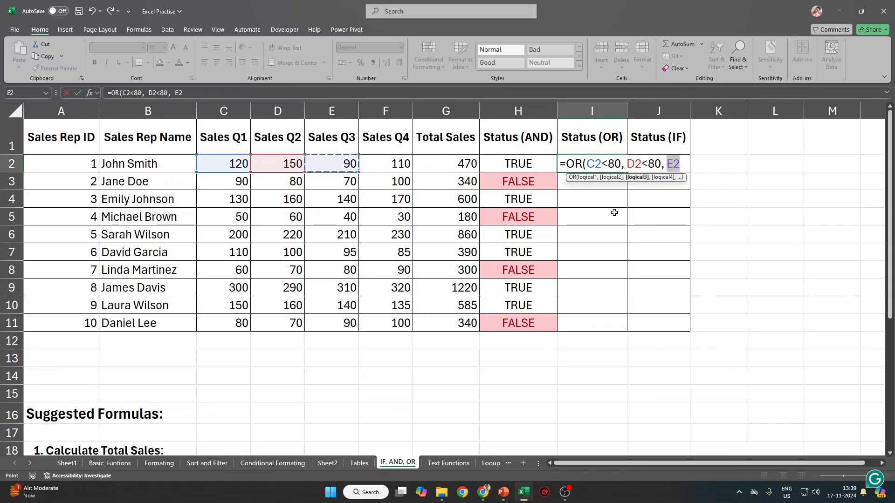
{"action": "type", "text": "<80"}
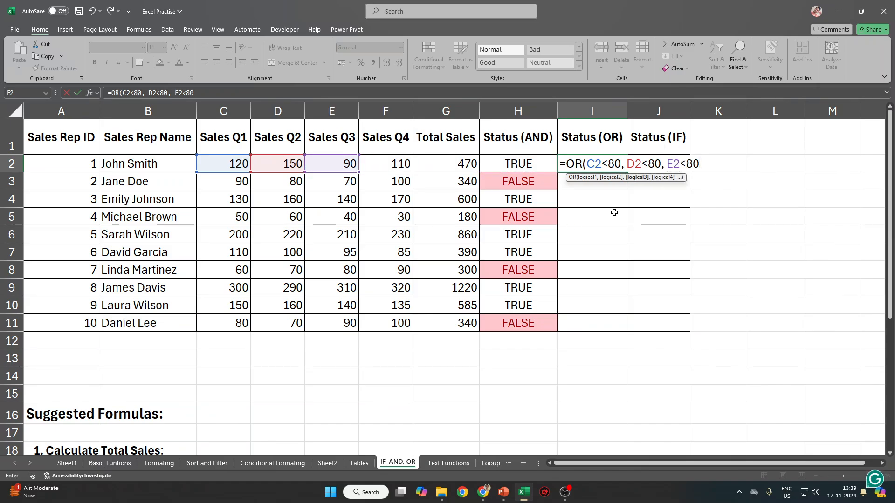
{"action": "type", "text": ","}
{"action": "key", "text": "Left"}
{"action": "key", "text": "Left"}
{"action": "key", "text": "Left"}
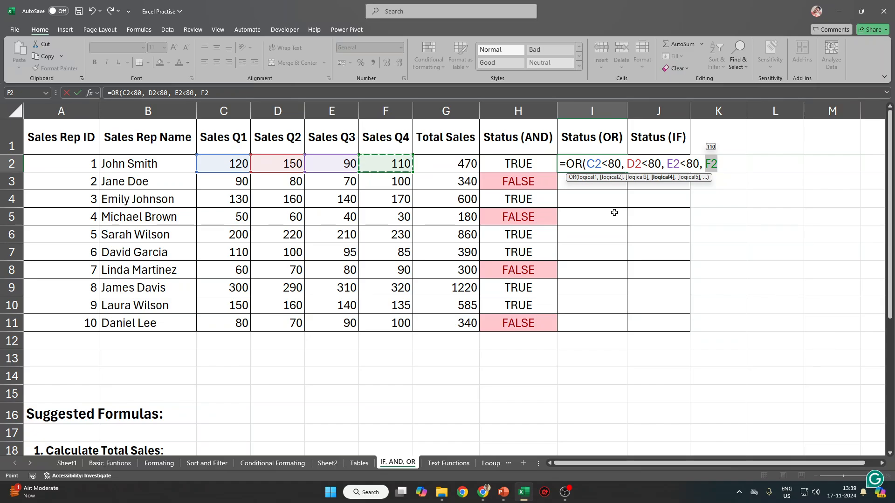
{"action": "type", "text": "<80"}
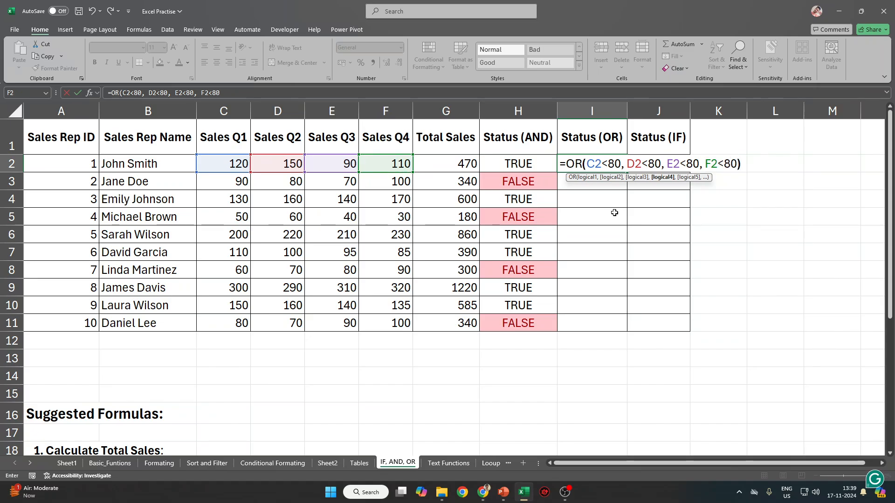
{"action": "type", "text": ")"}
{"action": "key", "text": "Return"}
{"action": "key", "text": "Up"}
{"action": "key", "text": "shift+Down"}
{"action": "key", "text": "shift+Down"}
{"action": "key", "text": "shift+Down"}
{"action": "key", "text": "shift+Down"}
{"action": "key", "text": "shift+Down"}
{"action": "key", "text": "shift+Down"}
{"action": "key", "text": "shift+Down"}
{"action": "key", "text": "shift+Down"}
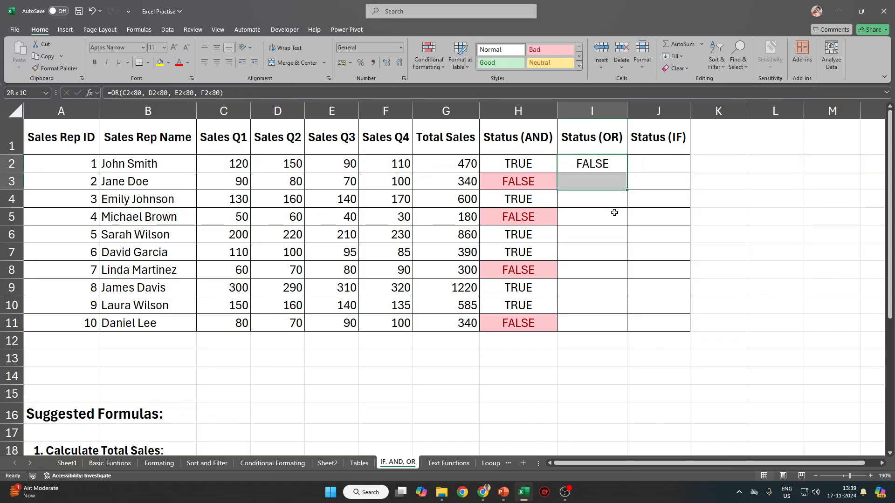
{"action": "key", "text": "shift+Down"}
{"action": "key", "text": "ctrl+d"}
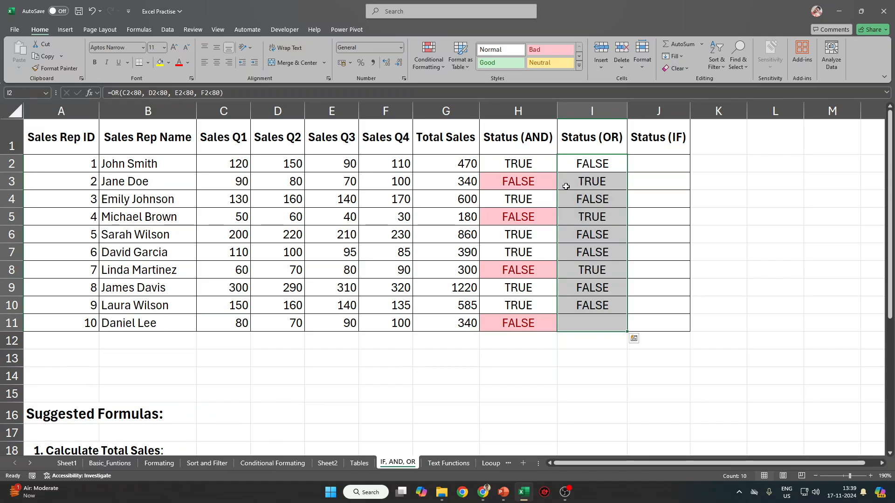
{"action": "left_click_drag", "start_coordinate": [523, 183], "coordinate": [586, 181]}
{"action": "left_click_drag", "start_coordinate": [526, 219], "coordinate": [593, 217], "text": "ctrl"}
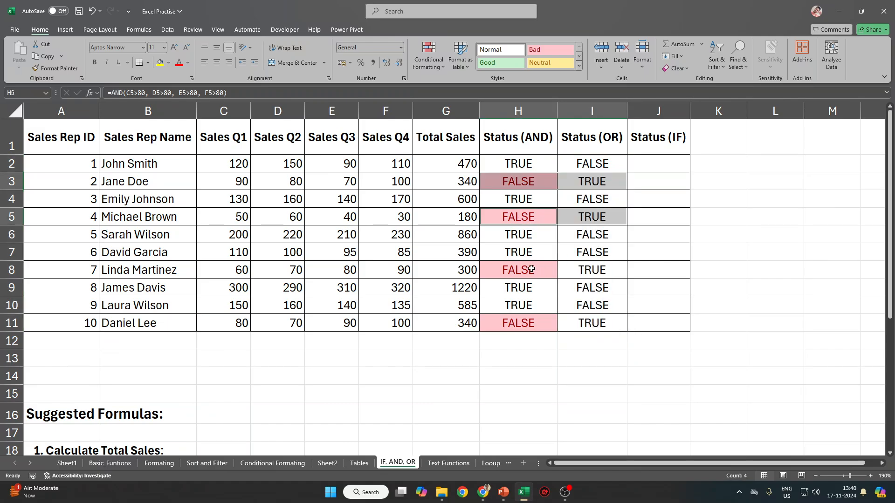
{"action": "left_click_drag", "start_coordinate": [531, 269], "coordinate": [585, 273], "text": "ctrl"}
{"action": "left_click_drag", "start_coordinate": [524, 320], "coordinate": [612, 325], "text": "ctrl"}
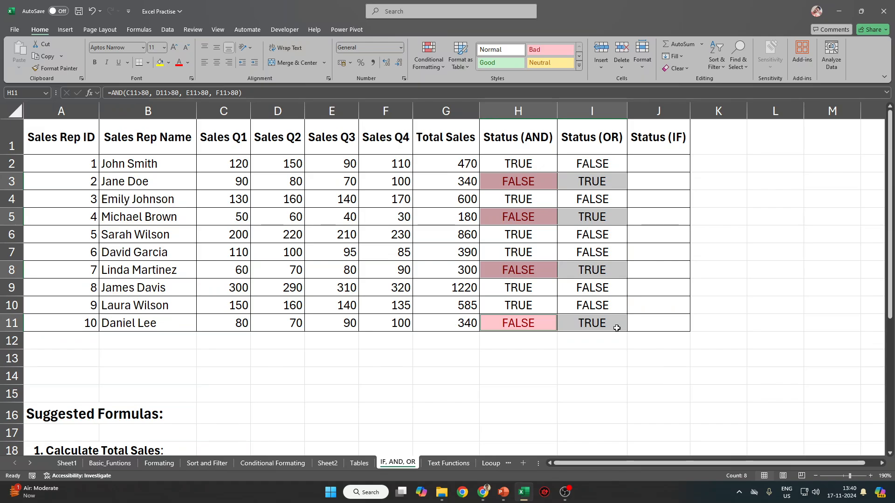
{"action": "left_click_drag", "start_coordinate": [231, 164], "coordinate": [399, 169]}
{"action": "left_click", "coordinate": [295, 166]}
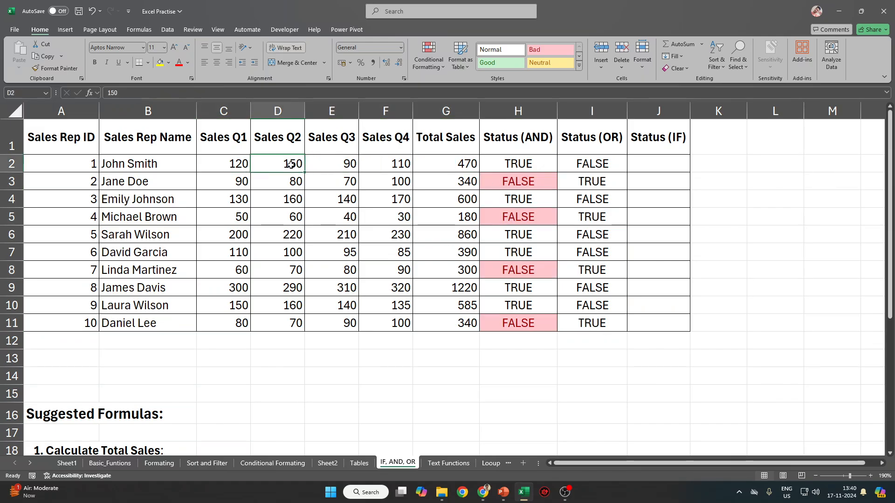
{"action": "left_click", "coordinate": [637, 150]}
{"action": "left_click_drag", "start_coordinate": [587, 167], "coordinate": [592, 315]}
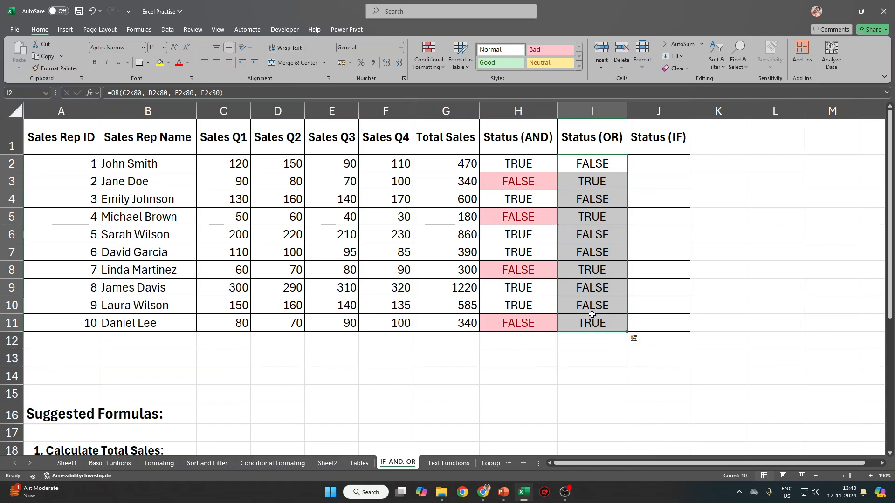
{"action": "key", "text": "ctrl+z"}
{"action": "key", "text": "ctrl+y"}
{"action": "key", "text": "ctrl+z"}
{"action": "key", "text": "ctrl+z"}
{"action": "key", "text": "Right"}
{"action": "key", "text": "Right"}
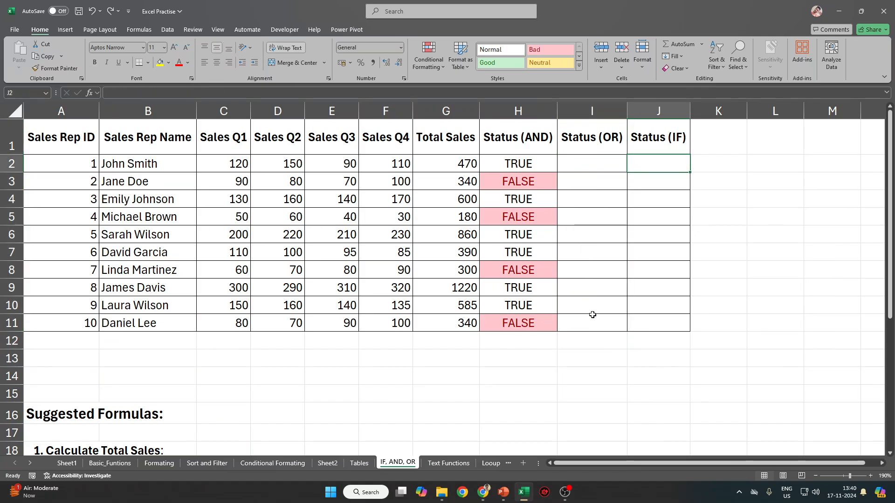
{"action": "key", "text": "Left"}
{"action": "key", "text": "Left"}
{"action": "key", "text": "Right"}
{"action": "key", "text": "Right"}
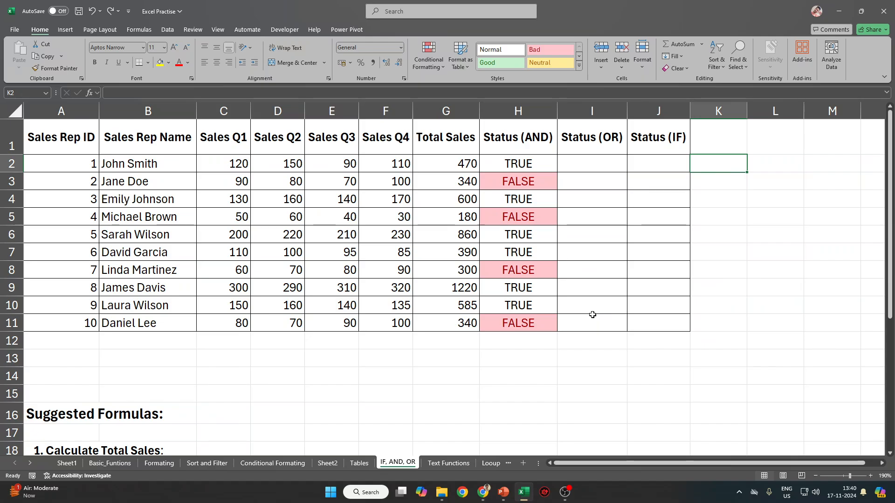
Start an AND formula in K2 with the comparisons C2<D2 and D2<E2.
{"action": "type", "text": "=AND"}
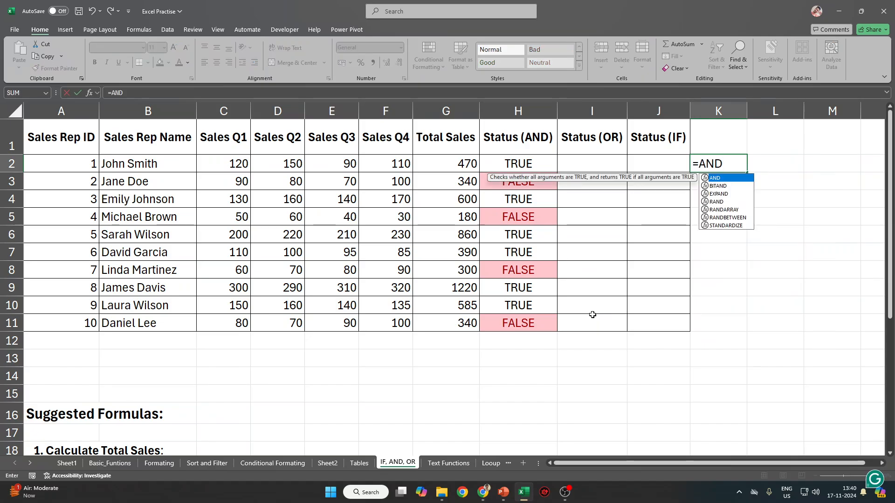
{"action": "type", "text": "("}
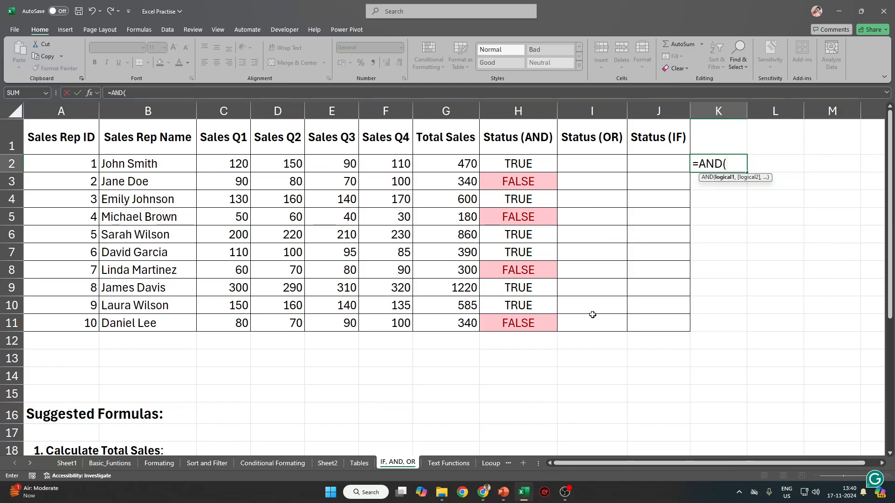
{"action": "left_click", "coordinate": [241, 162]}
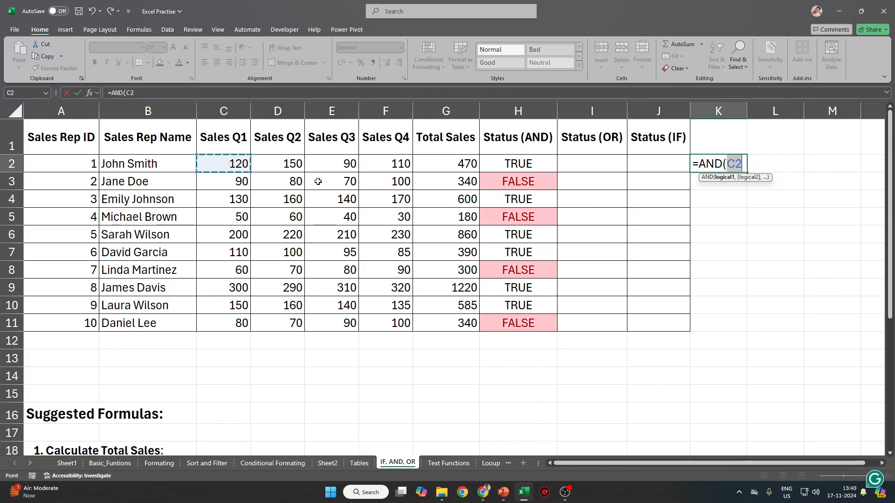
{"action": "type", "text": ">"}
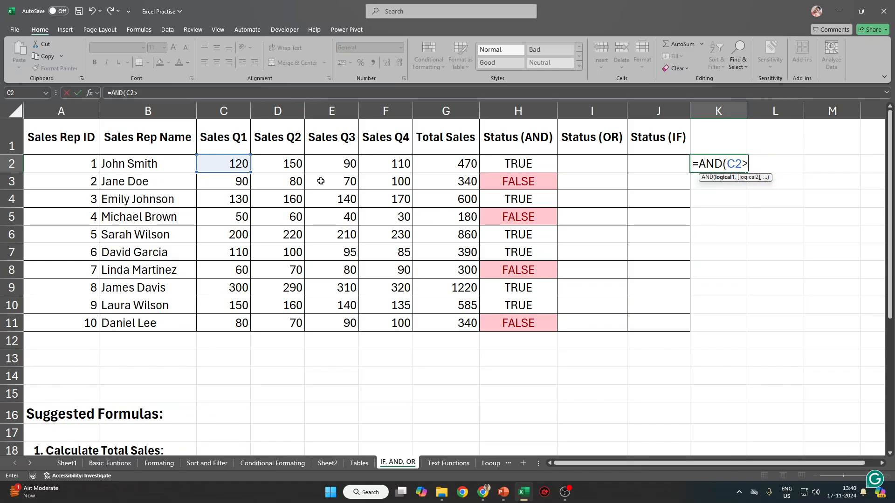
{"action": "key", "text": "BackSpace"}
{"action": "type", "text": "<"}
{"action": "left_click", "coordinate": [292, 165]}
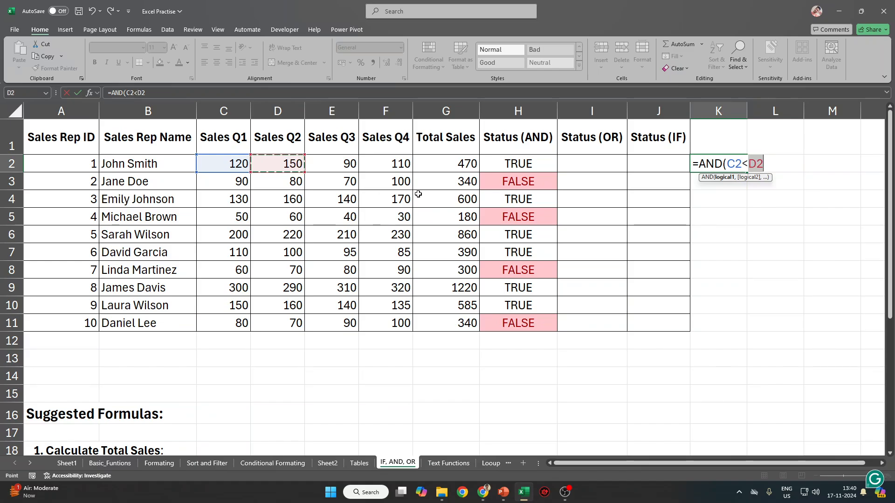
{"action": "type", "text": ","}
{"action": "left_click", "coordinate": [270, 164]}
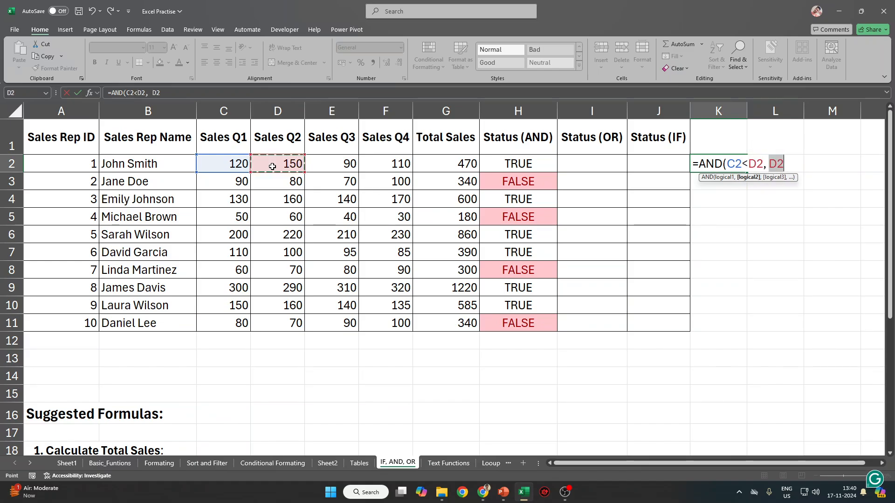
{"action": "type", "text": "<"}
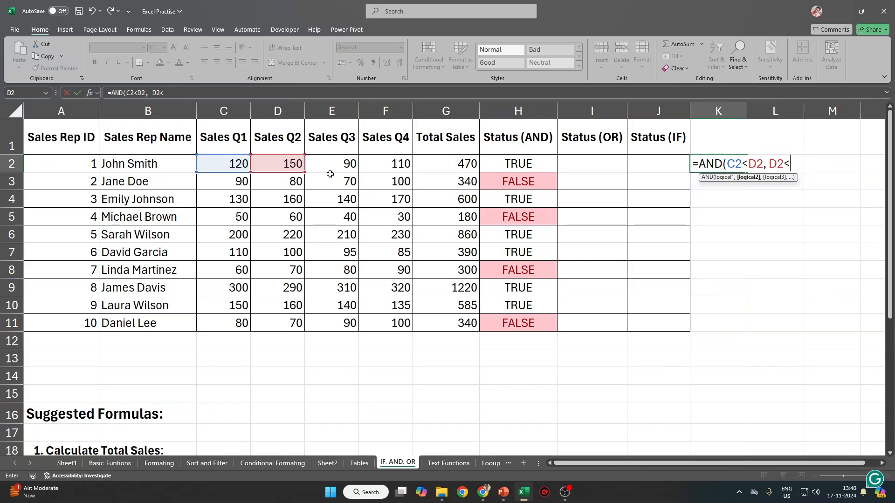
{"action": "left_click", "coordinate": [332, 167]}
{"action": "type", "text": ","}
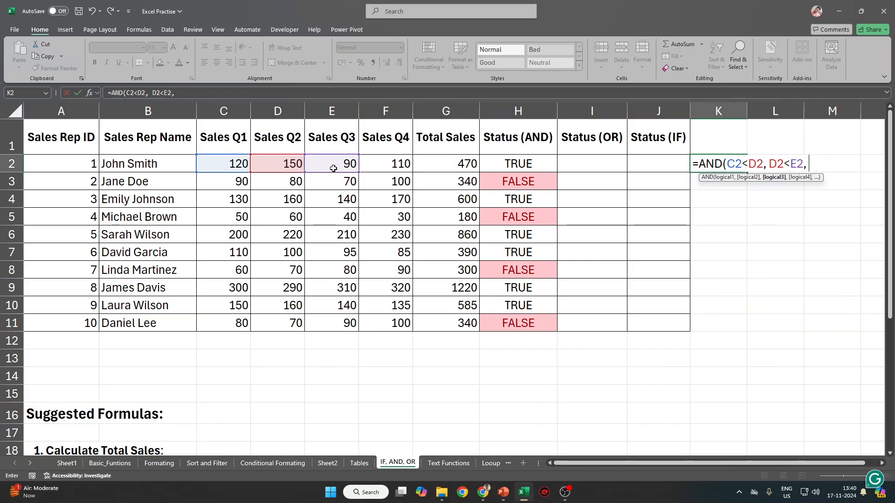
Complete it with E2<F2 and fill the formula down K2:K11.
{"action": "left_click", "coordinate": [333, 168]}
{"action": "type", "text": "<"}
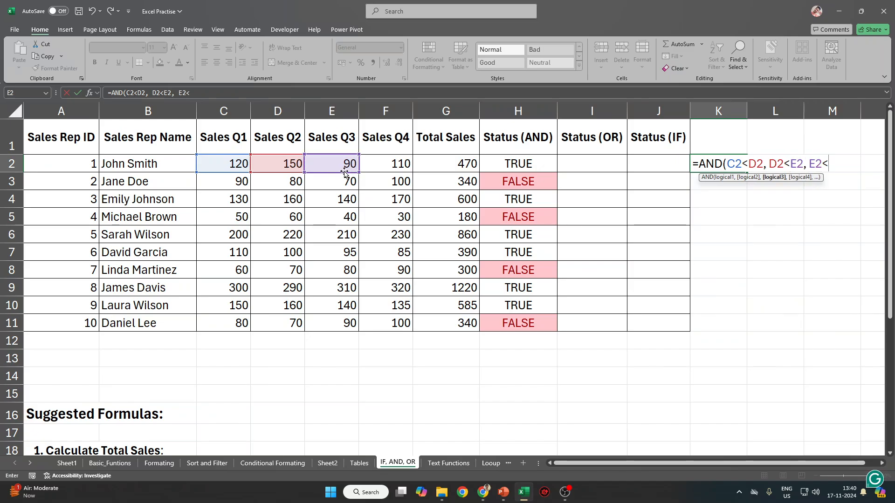
{"action": "left_click", "coordinate": [382, 164]}
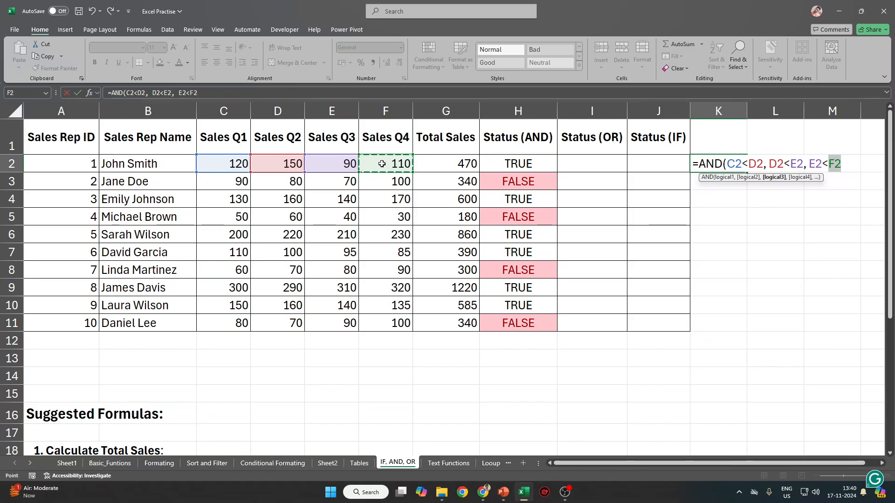
{"action": "type", "text": ")"}
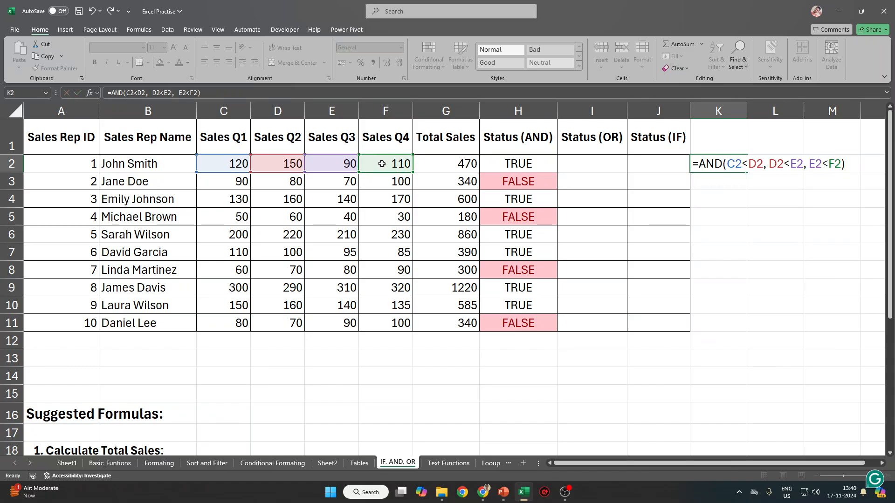
{"action": "key", "text": "ctrl+Return"}
{"action": "left_click", "coordinate": [709, 325], "text": "shift"}
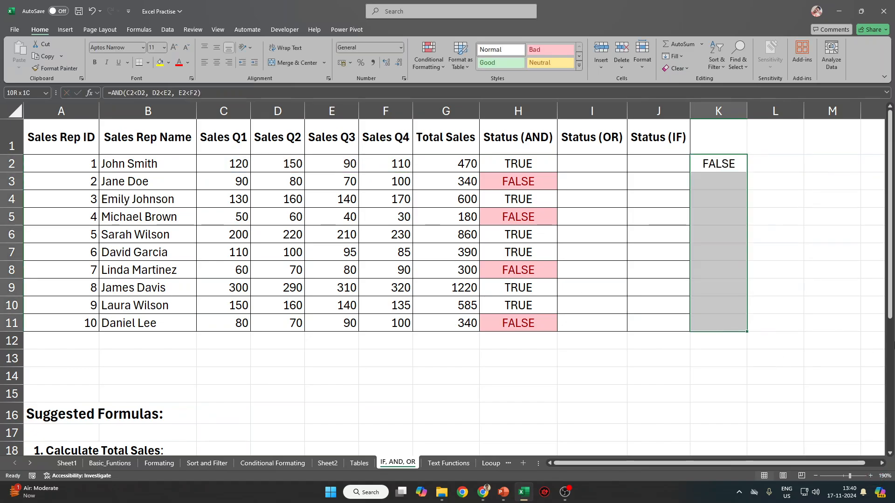
{"action": "key", "text": "ctrl+d"}
{"action": "left_click_drag", "start_coordinate": [737, 270], "coordinate": [45, 270]}
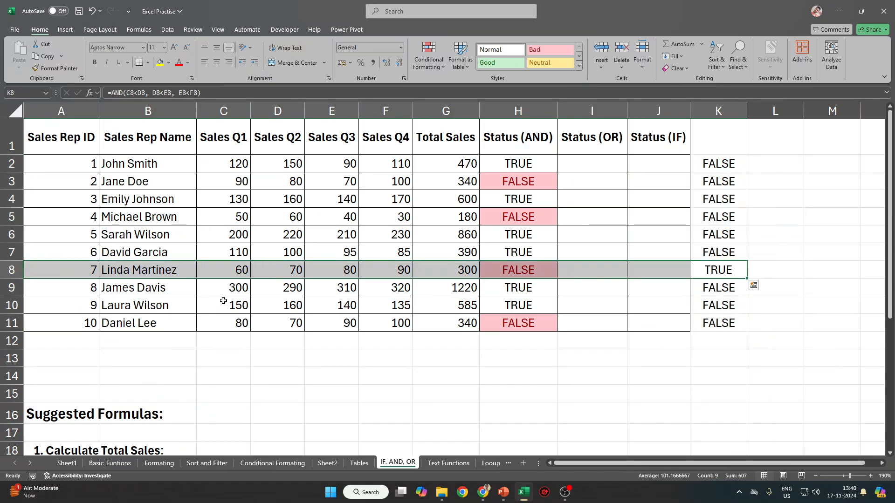
{"action": "left_click_drag", "start_coordinate": [224, 272], "coordinate": [733, 278]}
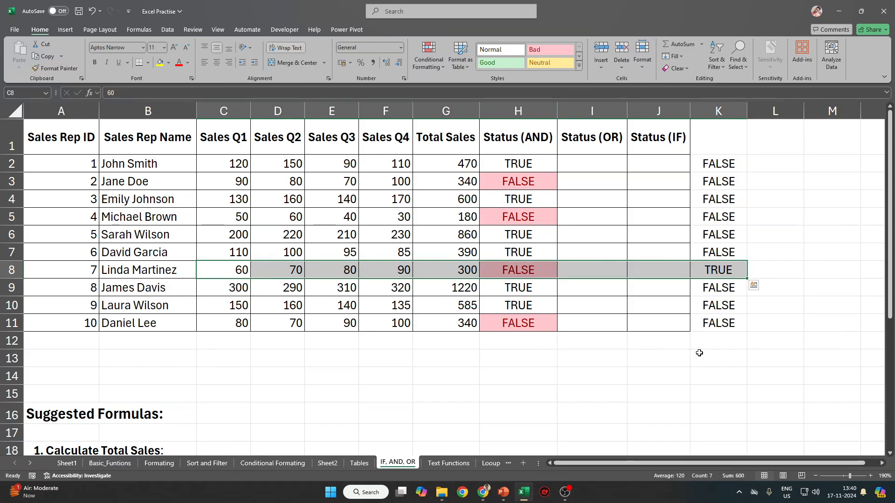
{"action": "left_click", "coordinate": [726, 161]}
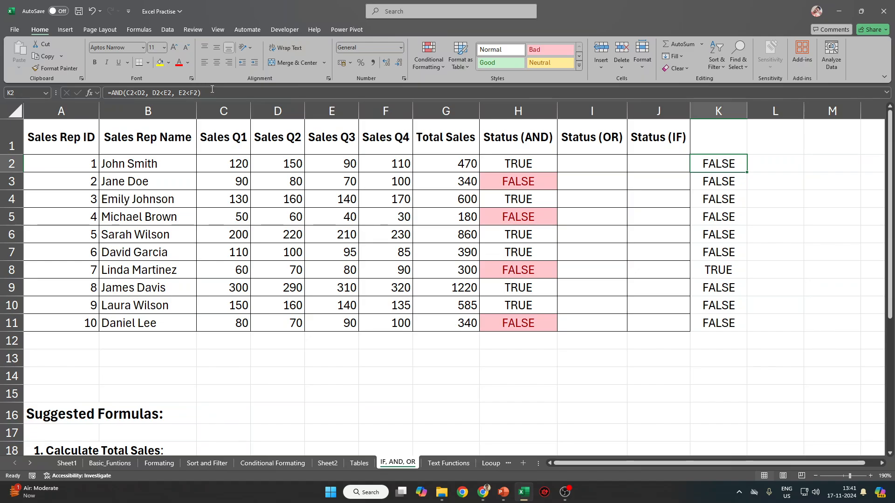
{"action": "key", "text": "F2"}
{"action": "key", "text": "ctrl+c"}
Paste the formula into D13 as text with a leading apostrophe: =AND(C2<D2, D2<E2, E2<F2).
{"action": "left_click", "coordinate": [270, 354]}
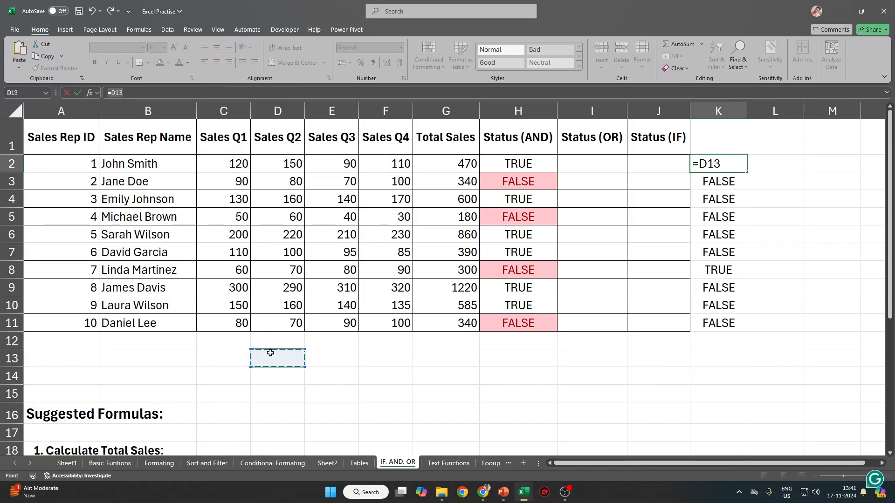
{"action": "key", "text": "Escape"}
{"action": "double_click", "coordinate": [274, 355]}
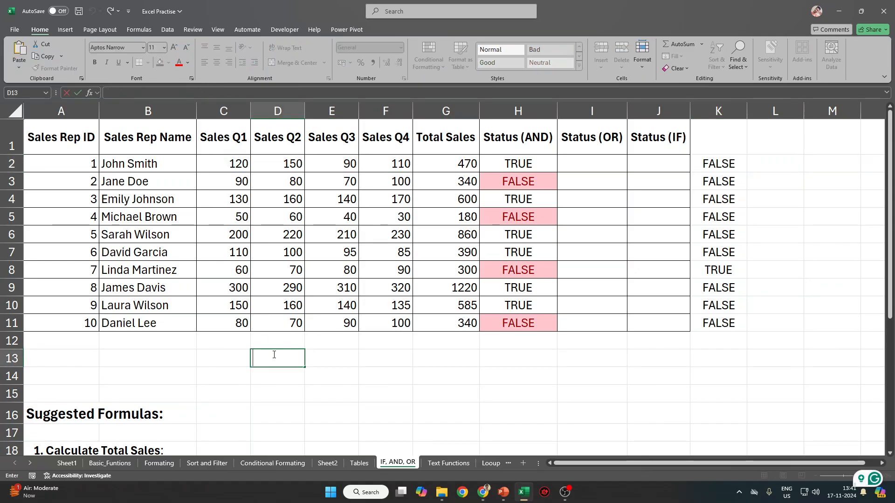
{"action": "type", "text": "'"}
{"action": "key", "text": "ctrl+v"}
{"action": "left_click", "coordinate": [274, 355]}
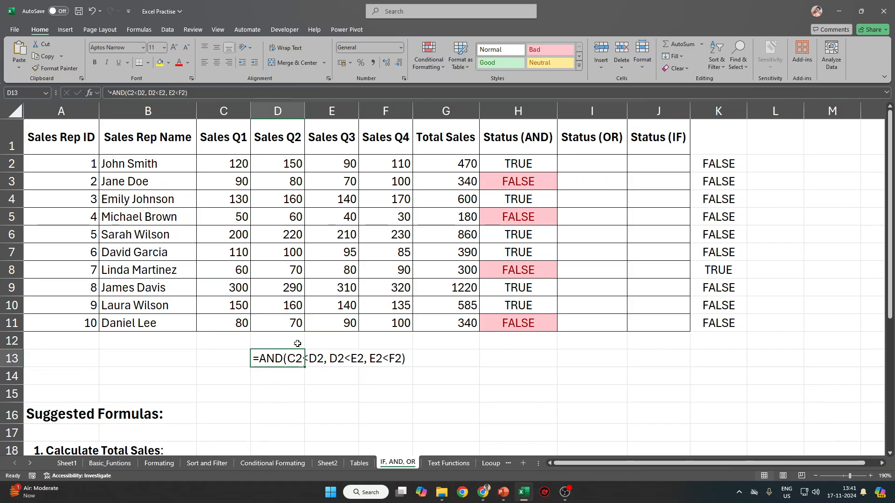
Zoom in and inspect the first rep's Sales Q1 to Q3 values in row 2.
{"action": "scroll", "coordinate": [296, 343], "scroll_direction": "up", "scroll_amount": 10, "text": "ctrl"}
{"action": "left_click_drag", "start_coordinate": [673, 464], "coordinate": [607, 467]}
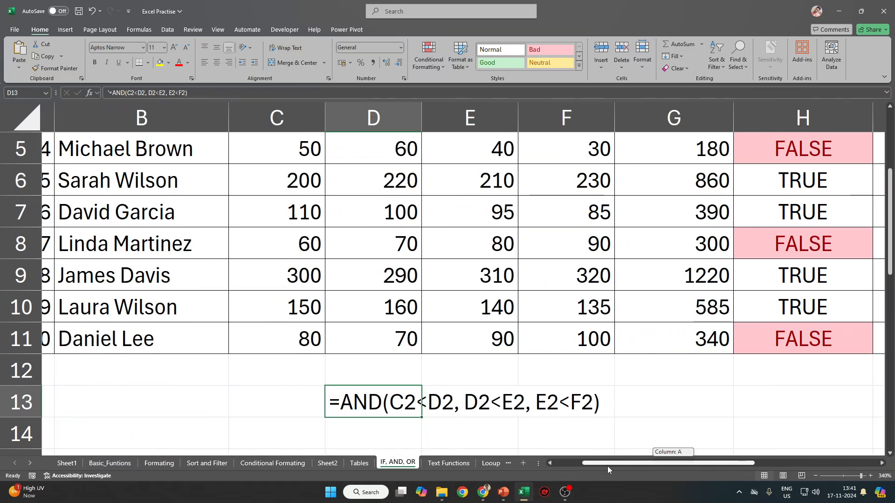
{"action": "scroll", "coordinate": [389, 415], "scroll_direction": "up", "scroll_amount": 2}
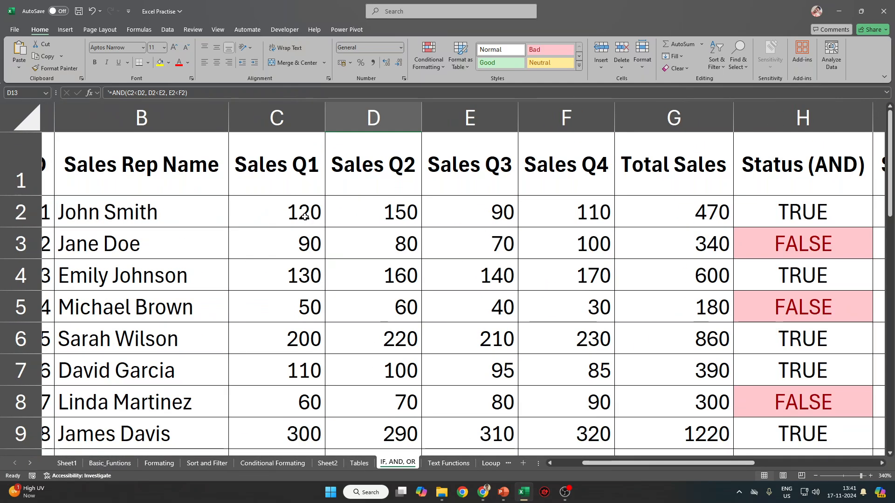
{"action": "left_click_drag", "start_coordinate": [305, 214], "coordinate": [368, 214]}
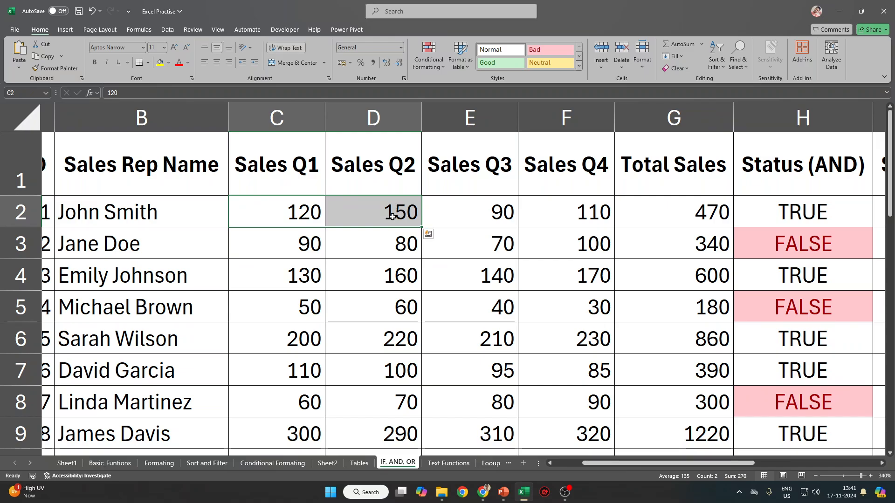
{"action": "left_click", "coordinate": [391, 129]}
{"action": "left_click", "coordinate": [299, 119]}
{"action": "left_click", "coordinate": [477, 112]}
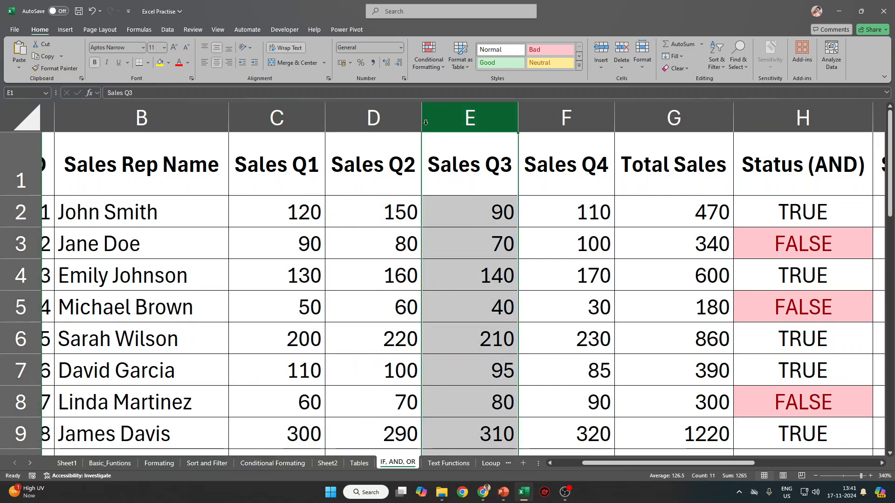
{"action": "left_click", "coordinate": [407, 115]}
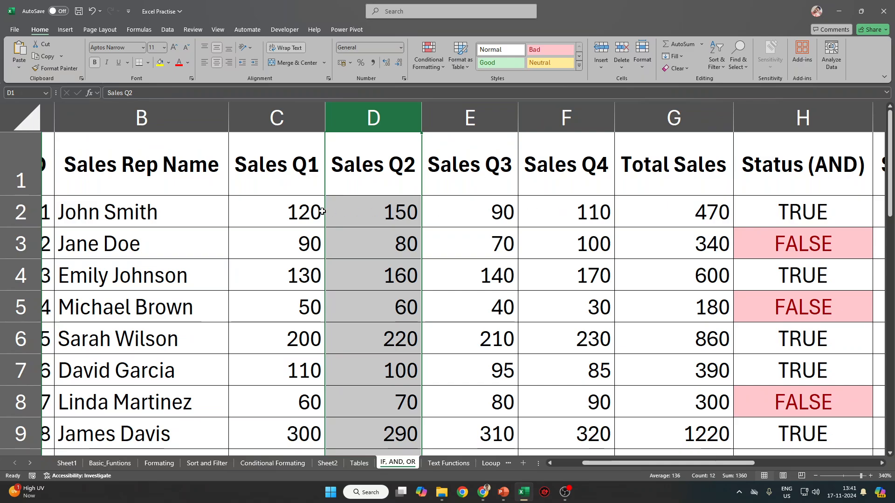
{"action": "left_click", "coordinate": [295, 212]}
{"action": "left_click_drag", "start_coordinate": [364, 213], "coordinate": [662, 213]}
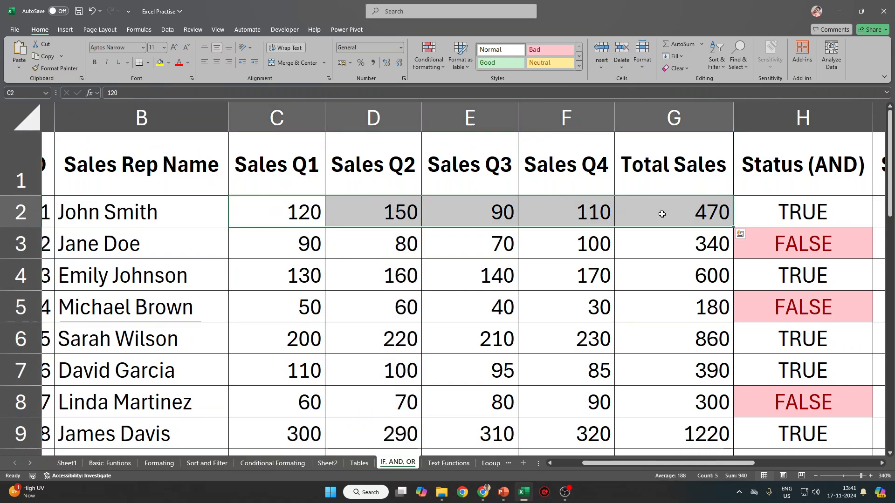
Check row 8's rising quarterly sales: 60, 70, 80, 90.
{"action": "scroll", "coordinate": [480, 307], "scroll_direction": "down", "scroll_amount": 2}
{"action": "left_click", "coordinate": [100, 212]}
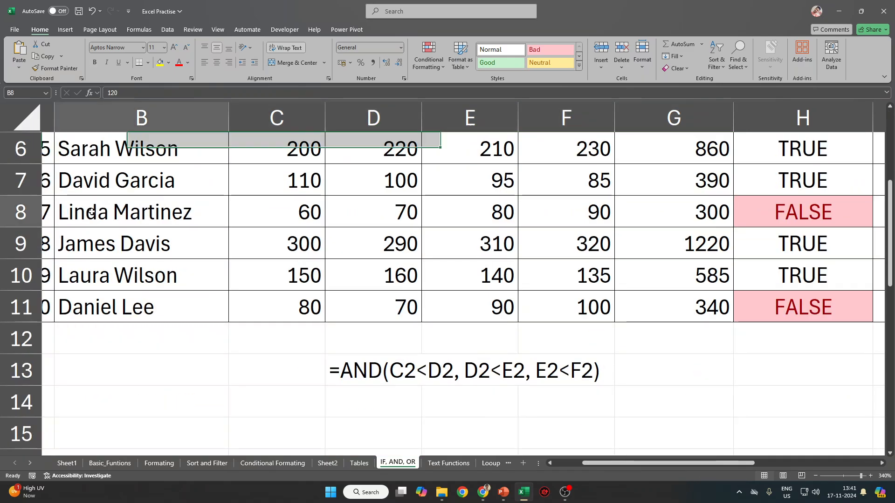
{"action": "key", "text": "shift+Right"}
{"action": "key", "text": "shift+Right"}
{"action": "key", "text": "shift+Right"}
{"action": "key", "text": "shift+Right"}
{"action": "left_click", "coordinate": [322, 210]}
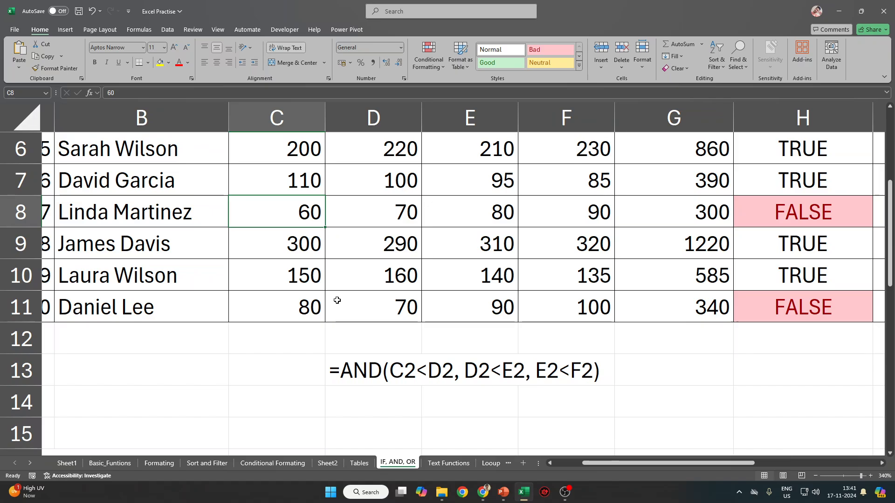
{"action": "left_click", "coordinate": [393, 212]}
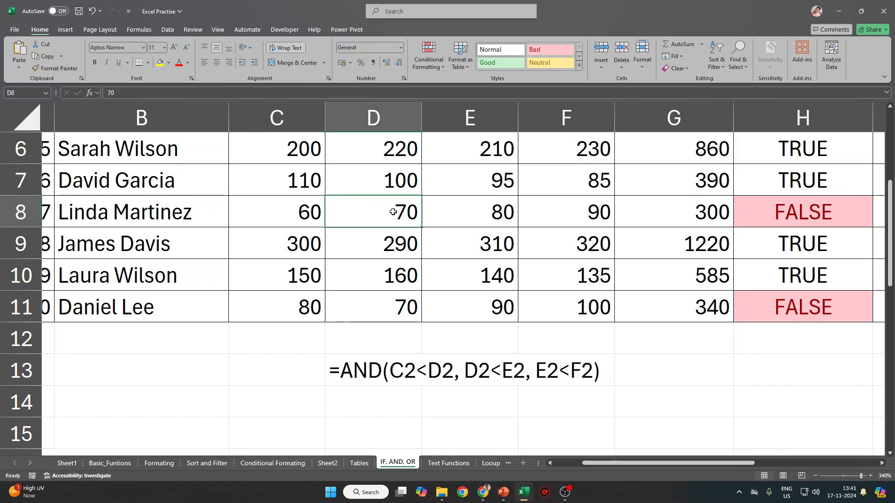
{"action": "left_click", "coordinate": [462, 215]}
{"action": "left_click", "coordinate": [580, 218]}
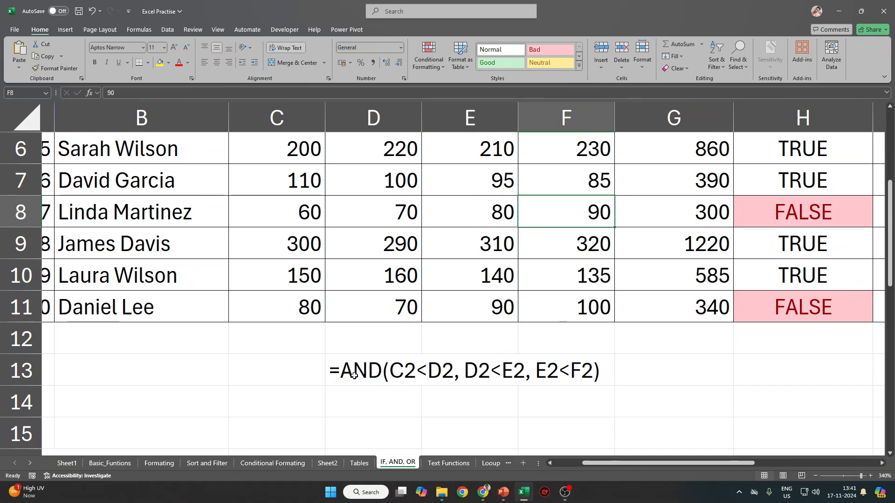
{"action": "left_click_drag", "start_coordinate": [354, 376], "coordinate": [455, 375]}
Select the C2<D2 part of D13's formula text in the formula bar.
{"action": "double_click", "coordinate": [455, 376]}
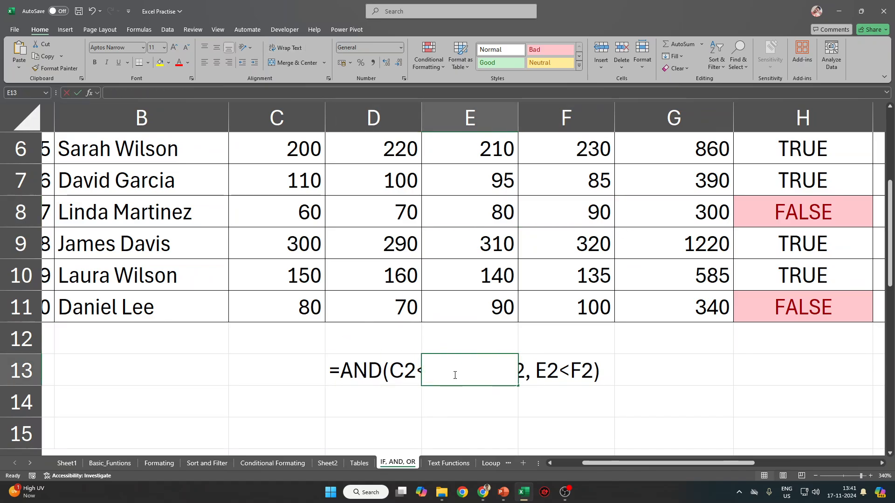
{"action": "key", "text": "super"}
{"action": "key", "text": "Escape"}
{"action": "key", "text": "Escape"}
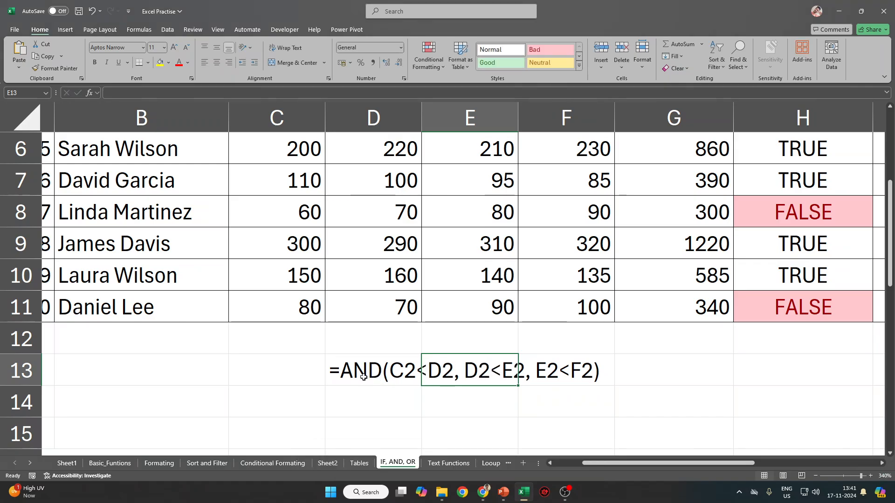
{"action": "left_click", "coordinate": [364, 376]}
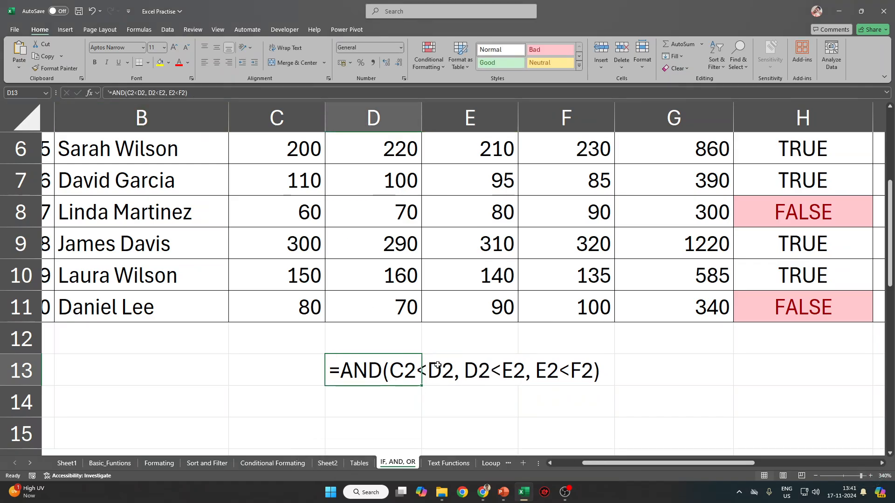
{"action": "left_click", "coordinate": [145, 91]}
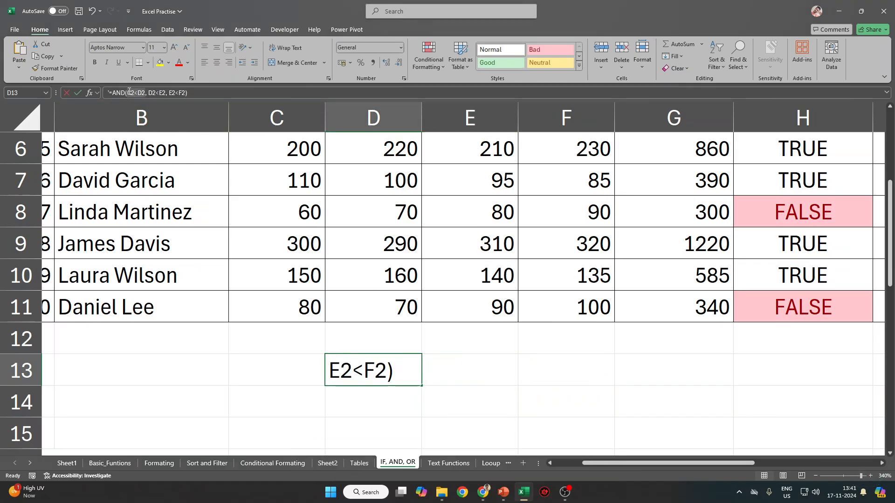
{"action": "left_click_drag", "start_coordinate": [129, 92], "coordinate": [145, 92]}
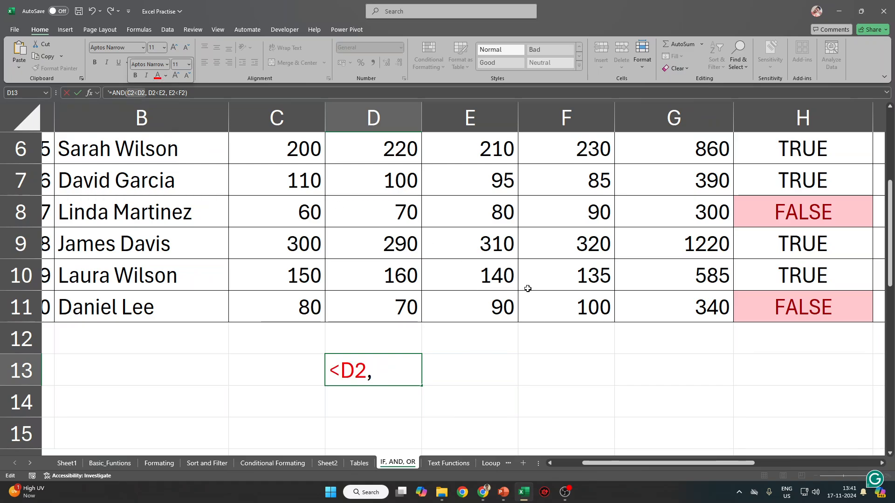
{"action": "left_click", "coordinate": [526, 372]}
{"action": "key", "text": "Left"}
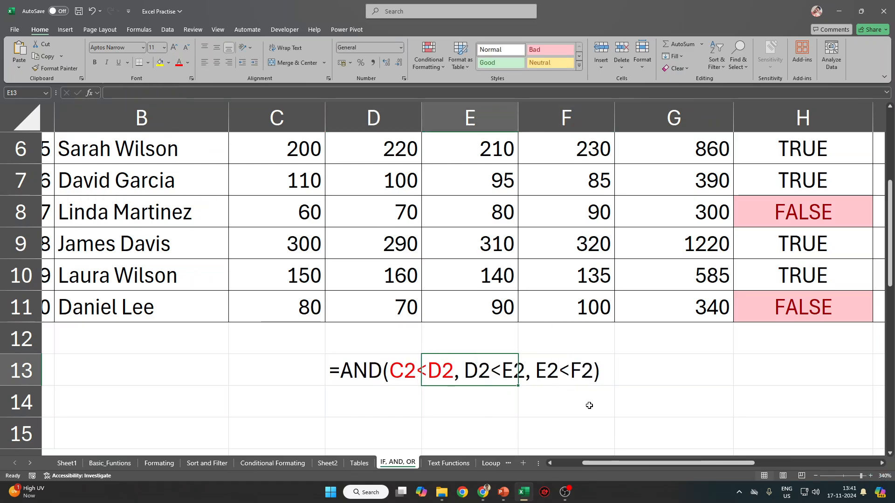
Colour the D2<E2 part of the D13 text dark purple.
{"action": "left_click", "coordinate": [398, 373]}
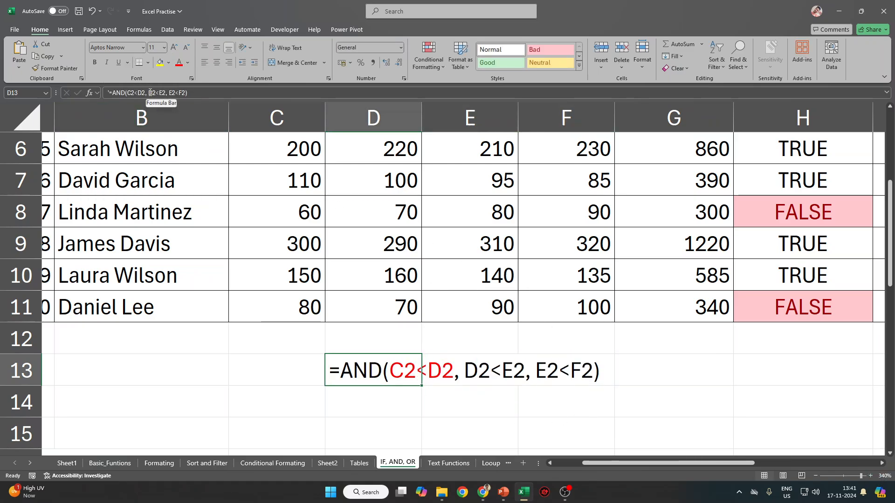
{"action": "left_click_drag", "start_coordinate": [149, 92], "coordinate": [163, 93]}
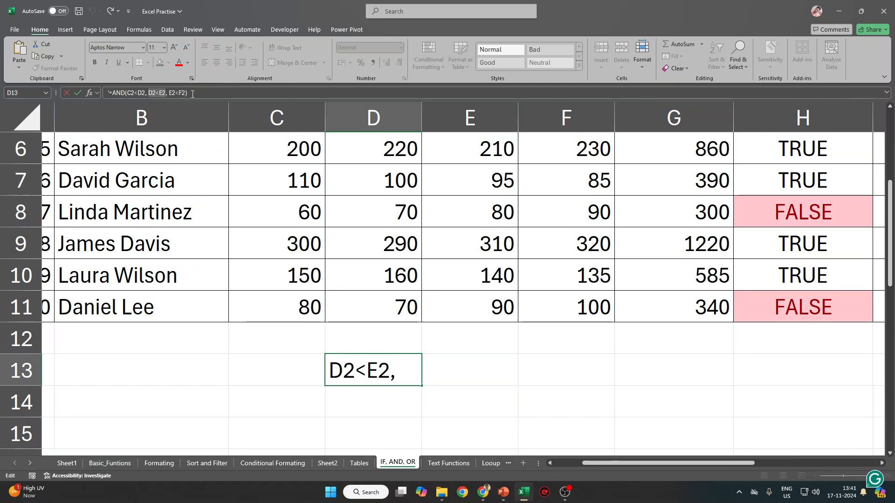
{"action": "left_click", "coordinate": [188, 63]}
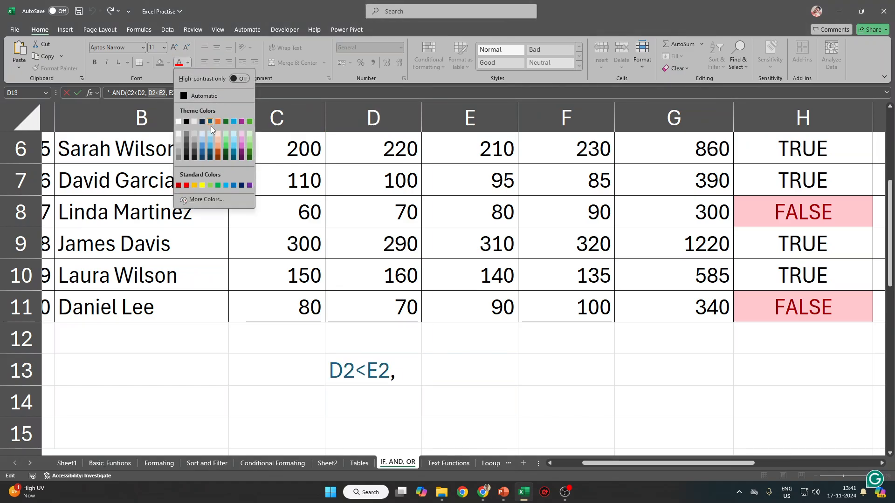
{"action": "left_click", "coordinate": [242, 159]}
{"action": "left_click", "coordinate": [469, 362]}
{"action": "left_click", "coordinate": [586, 383]}
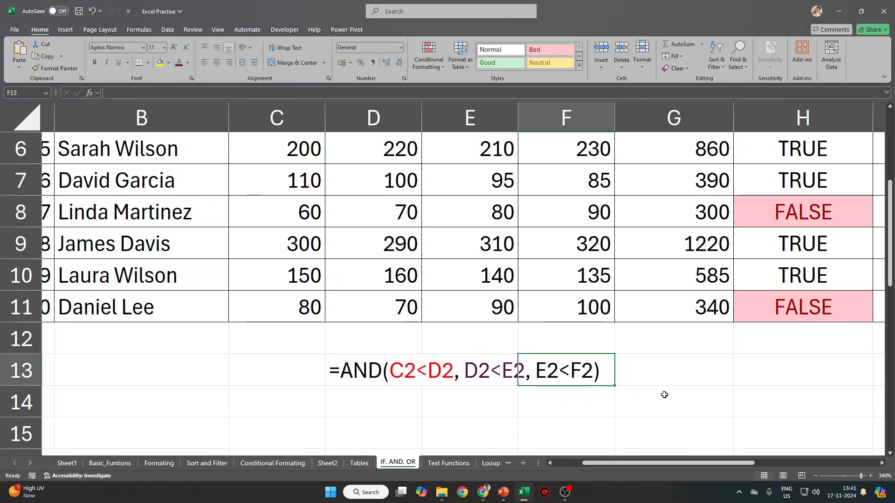
{"action": "left_click", "coordinate": [666, 380]}
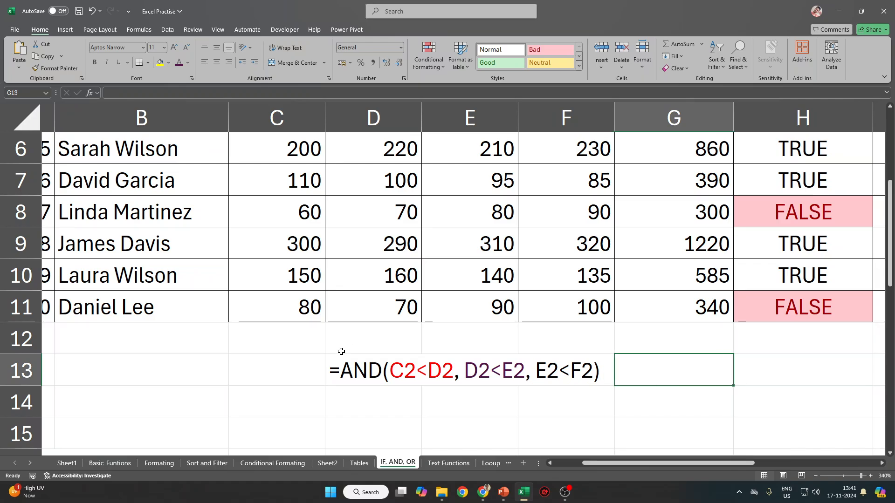
Clear the AND text from D13 and enter the threshold 80 in E13.
{"action": "left_click", "coordinate": [347, 374]}
{"action": "scroll", "coordinate": [347, 374], "scroll_direction": "down", "scroll_amount": 7, "text": "ctrl"}
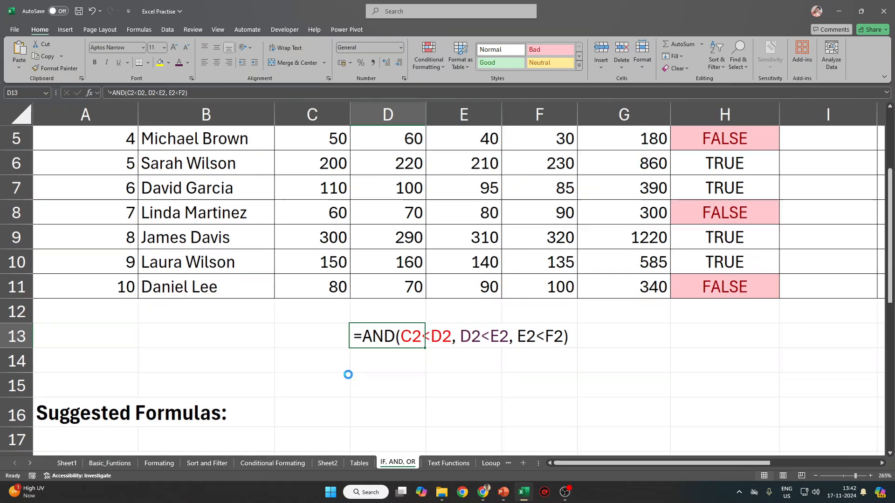
{"action": "scroll", "coordinate": [349, 375], "scroll_direction": "down", "scroll_amount": 2, "text": "ctrl"}
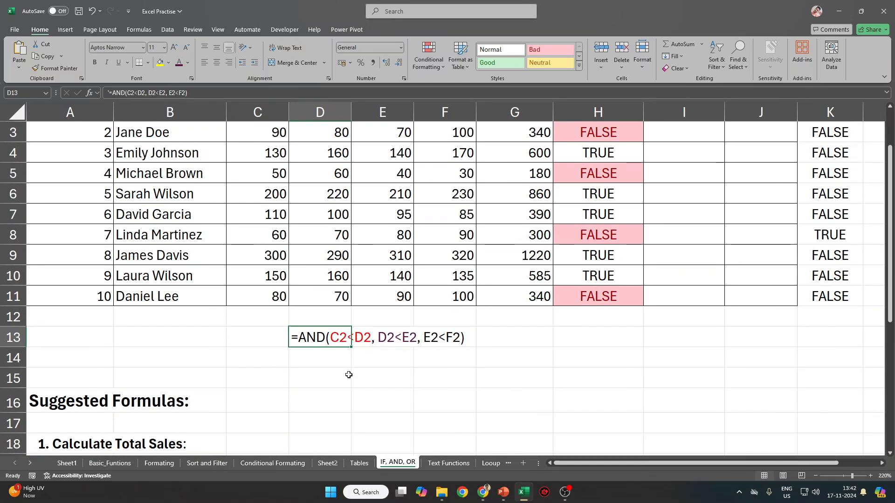
{"action": "scroll", "coordinate": [348, 374], "scroll_direction": "down", "scroll_amount": 1, "text": "ctrl"}
{"action": "key", "text": "Delete"}
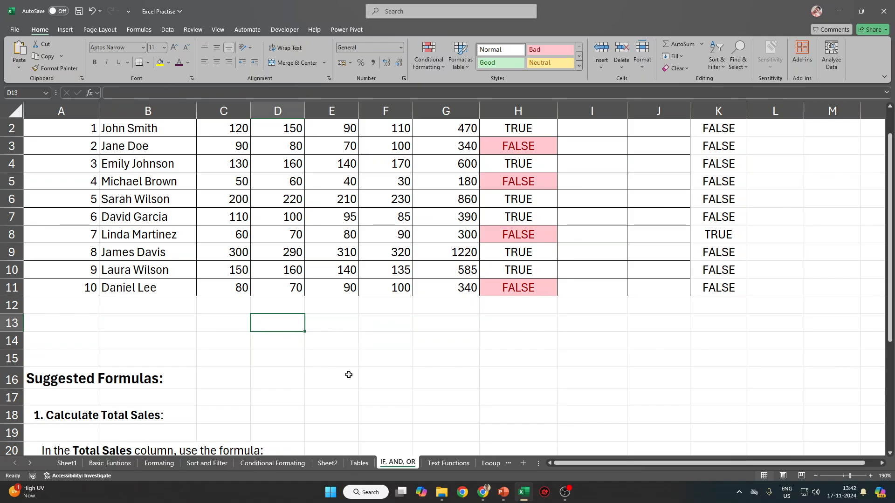
{"action": "scroll", "coordinate": [345, 373], "scroll_direction": "up", "scroll_amount": 3, "text": "ctrl"}
{"action": "scroll", "coordinate": [316, 374], "scroll_direction": "up", "scroll_amount": 1}
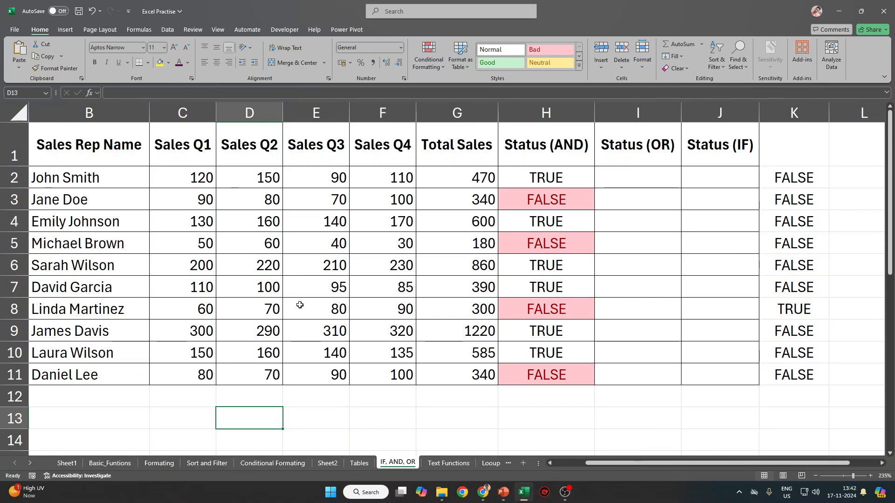
{"action": "left_click", "coordinate": [302, 415]}
{"action": "type", "text": "80"}
{"action": "key", "text": "Return"}
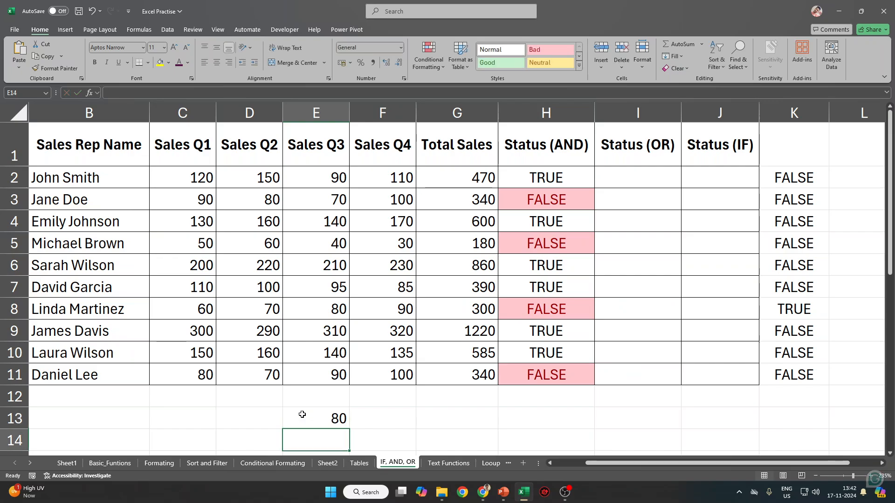
Replace the first condition's 80 in H2's AND formula with the absolute reference $E$13.
{"action": "left_click", "coordinate": [543, 198]}
{"action": "left_click", "coordinate": [548, 172]}
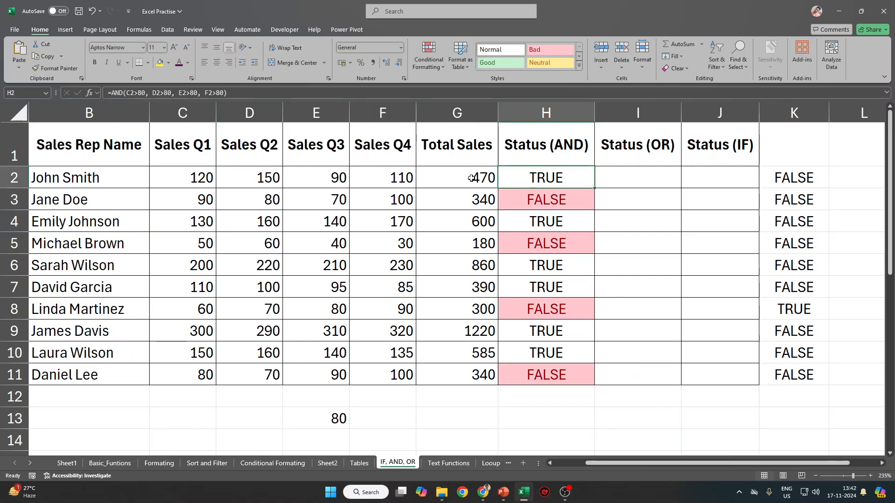
{"action": "left_click", "coordinate": [146, 95]}
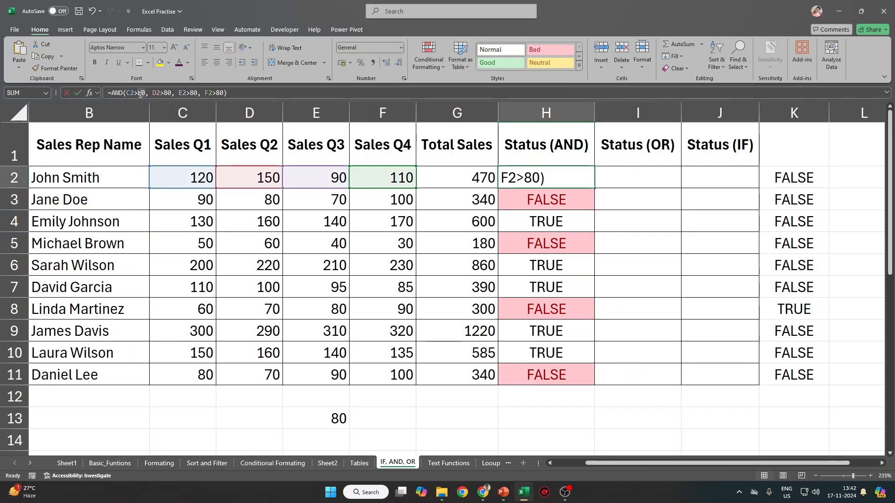
{"action": "double_click", "coordinate": [142, 92]}
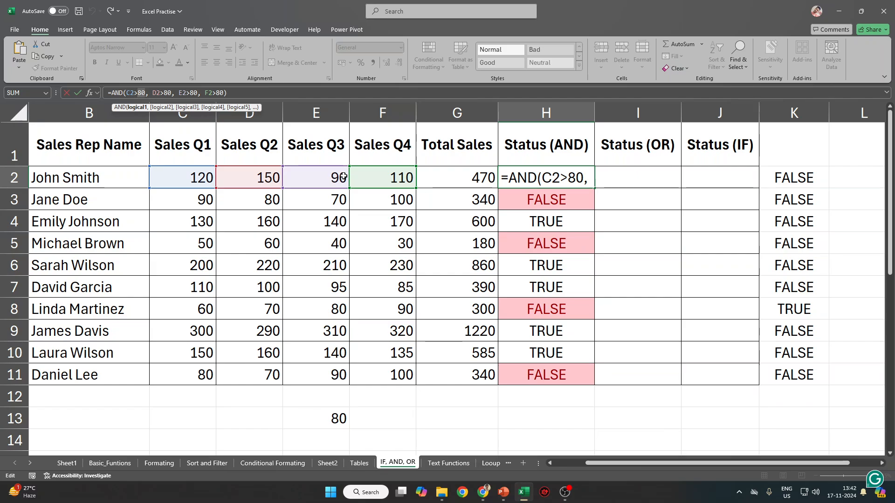
{"action": "type", "text": "E13"}
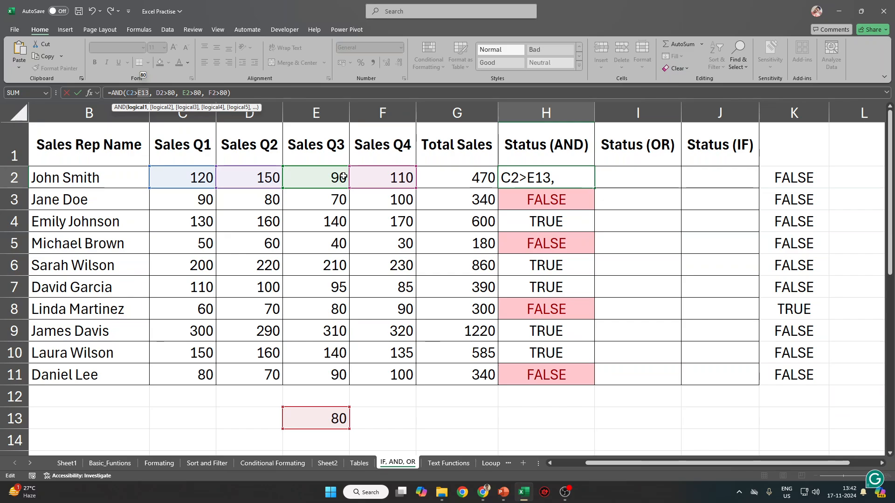
{"action": "key", "text": "F4"}
{"action": "key", "text": "ctrl+Return"}
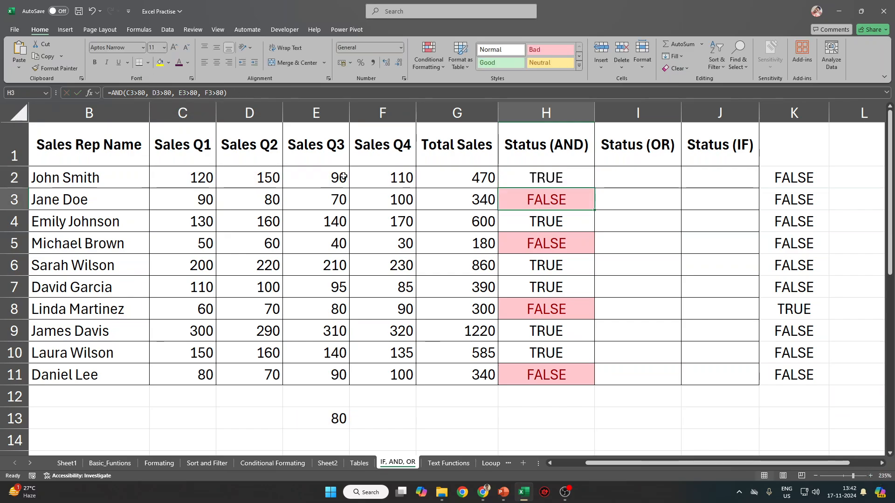
Inspect the Status (AND) formulas further down column H, leaving H8 unchanged.
{"action": "key", "text": "ctrl+shift+Down"}
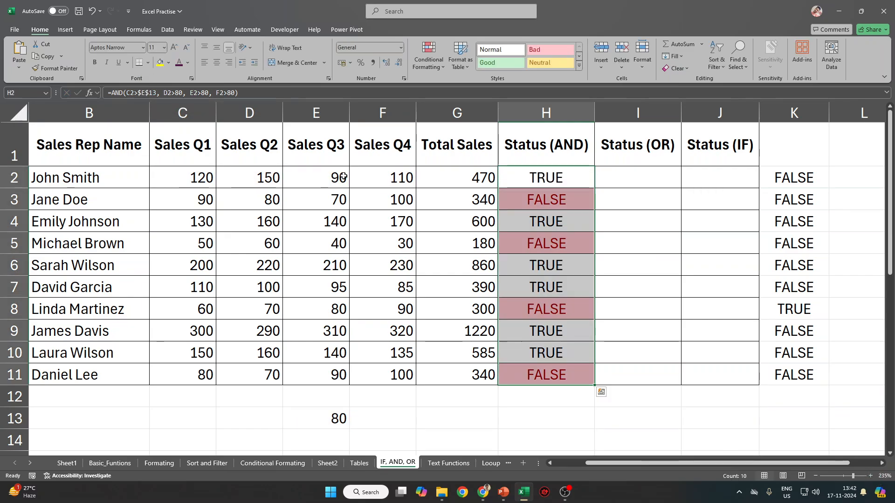
{"action": "left_click", "coordinate": [552, 194]}
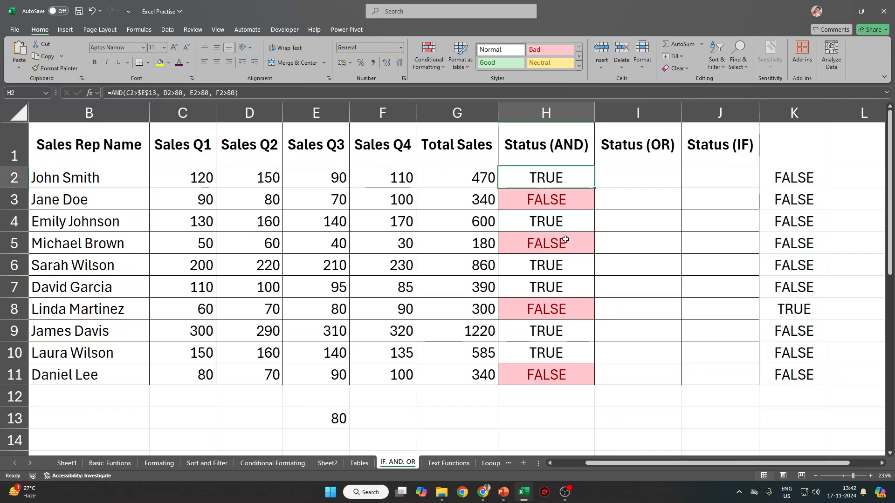
{"action": "key", "text": "Down"}
{"action": "key", "text": "Down"}
{"action": "key", "text": "Down"}
{"action": "key", "text": "Down"}
{"action": "left_click", "coordinate": [158, 99]}
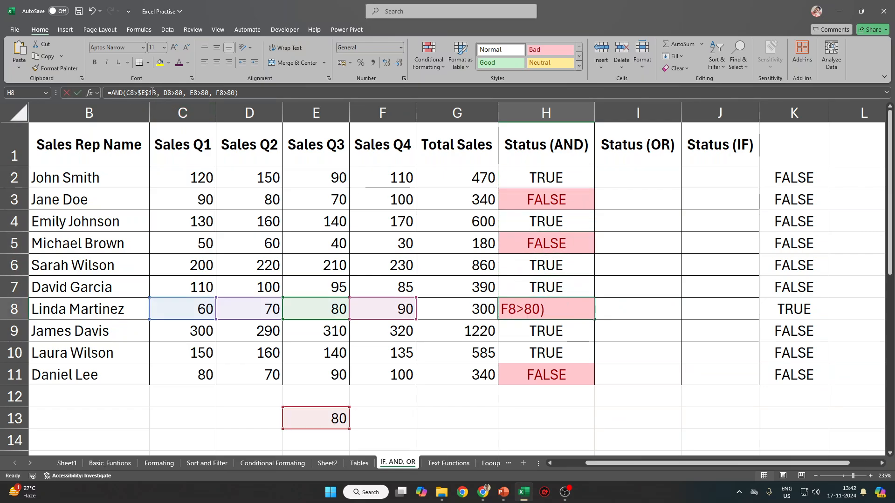
{"action": "key", "text": "Escape"}
{"action": "left_click", "coordinate": [551, 181]}
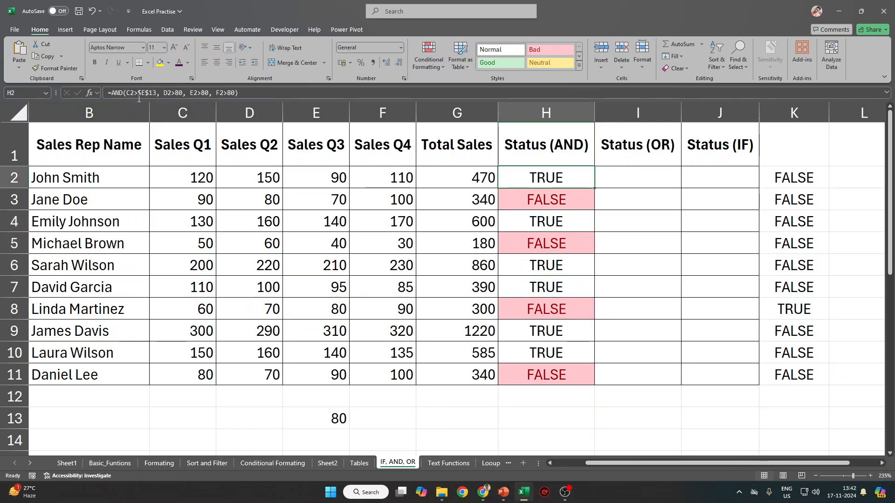
Replace the remaining 80s in H2's AND formula with $E$13 and fill it down to H11.
{"action": "left_click", "coordinate": [142, 95]}
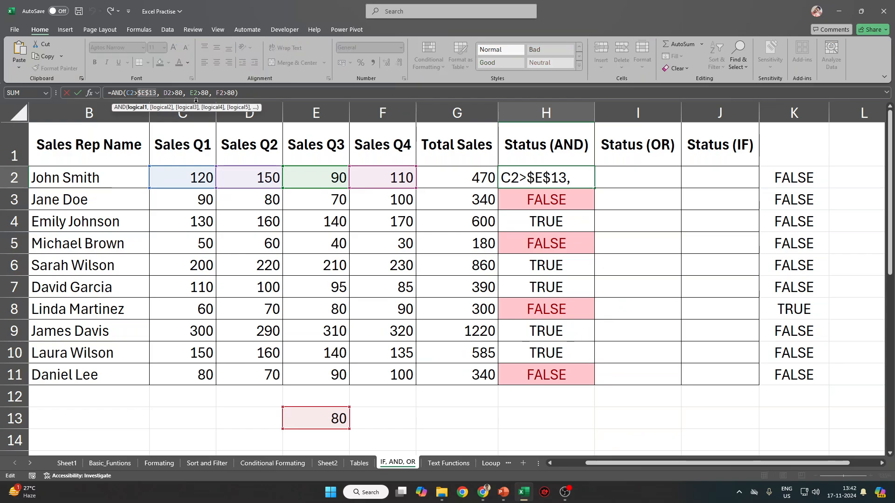
{"action": "double_click", "coordinate": [177, 94]}
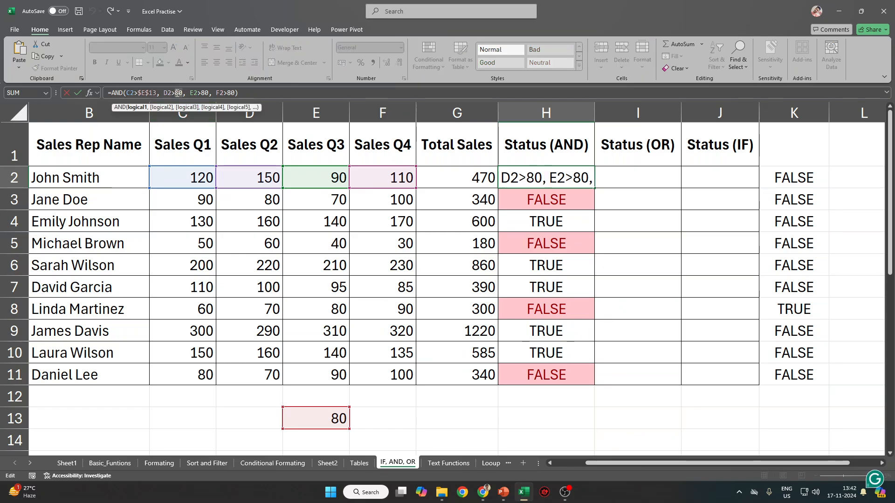
{"action": "type", "text": "$E$13"}
{"action": "double_click", "coordinate": [216, 94]}
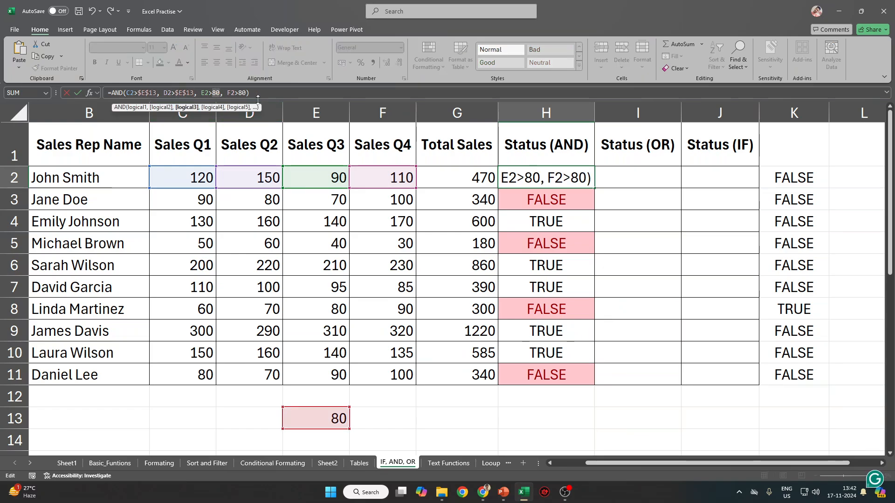
{"action": "type", "text": "$E$13"}
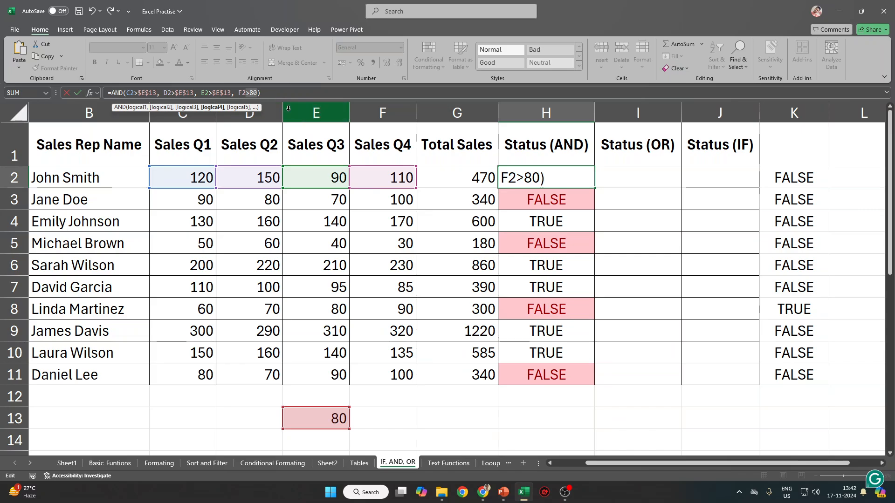
{"action": "key", "text": "shift+Right"}
{"action": "type", "text": "$E$13"}
{"action": "key", "text": "Return"}
{"action": "key", "text": "Up"}
{"action": "key", "text": "ctrl+shift+Down"}
{"action": "key", "text": "ctrl+d"}
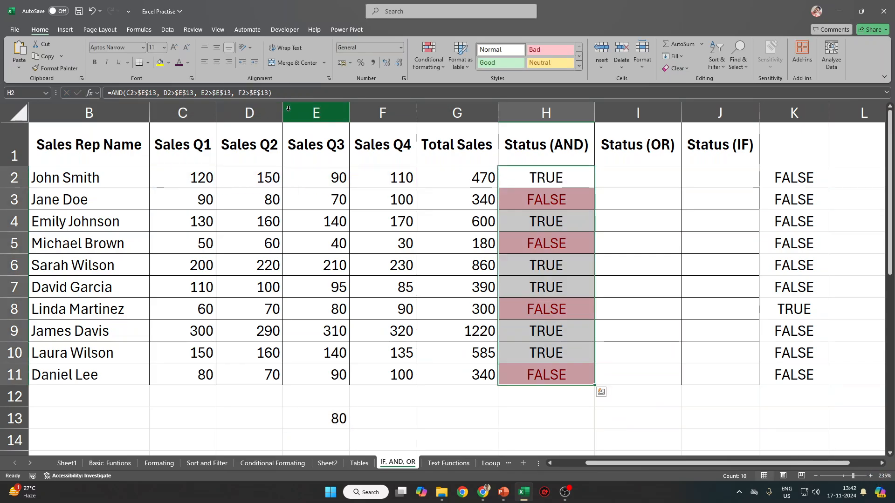
{"action": "left_click", "coordinate": [631, 175]}
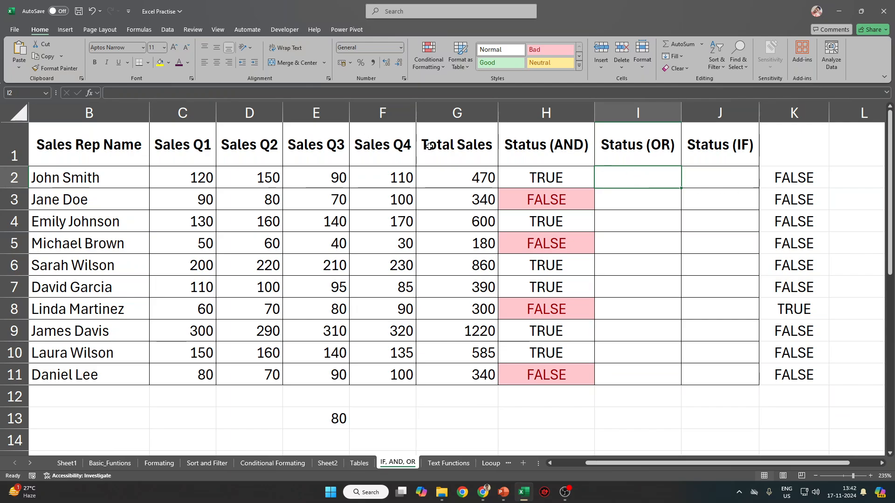
Enter =OR(C2<60, D2<60, E2<60, F2<60) in I2 and fill it down to I11.
{"action": "type", "text": "=OR"}
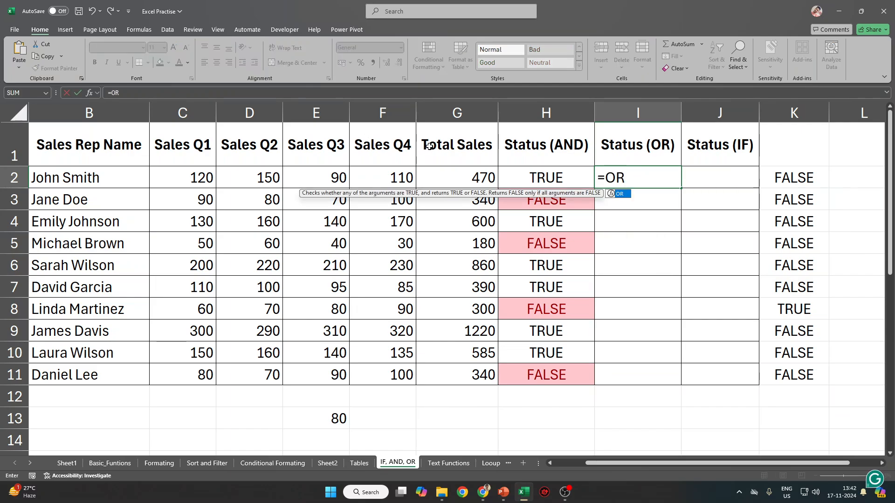
{"action": "type", "text": "("}
{"action": "left_click", "coordinate": [192, 173]}
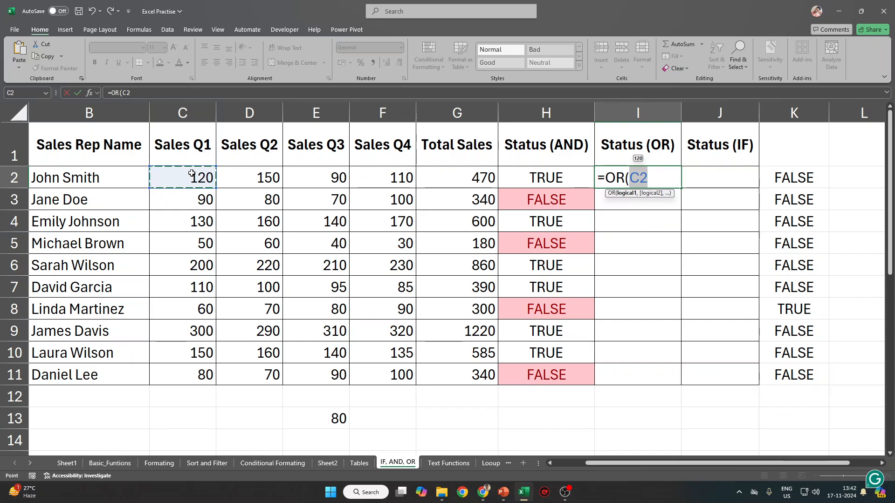
{"action": "type", "text": "<60,"}
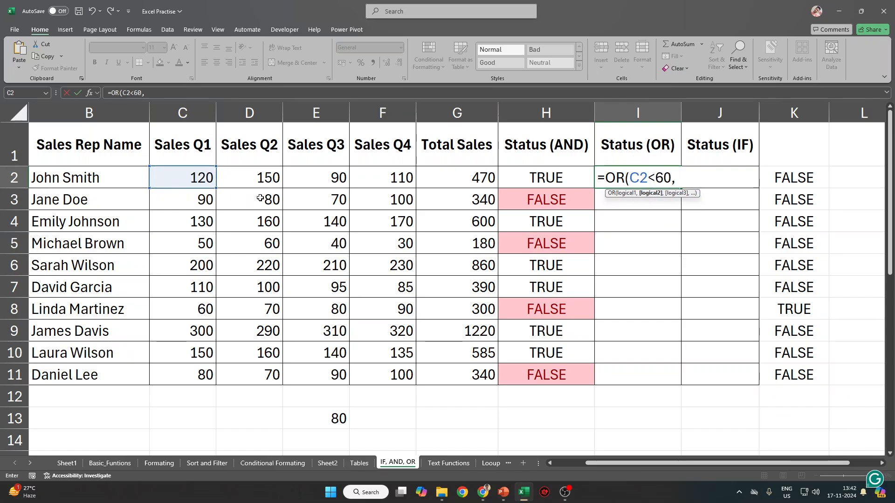
{"action": "left_click", "coordinate": [269, 178]}
{"action": "type", "text": "<60"}
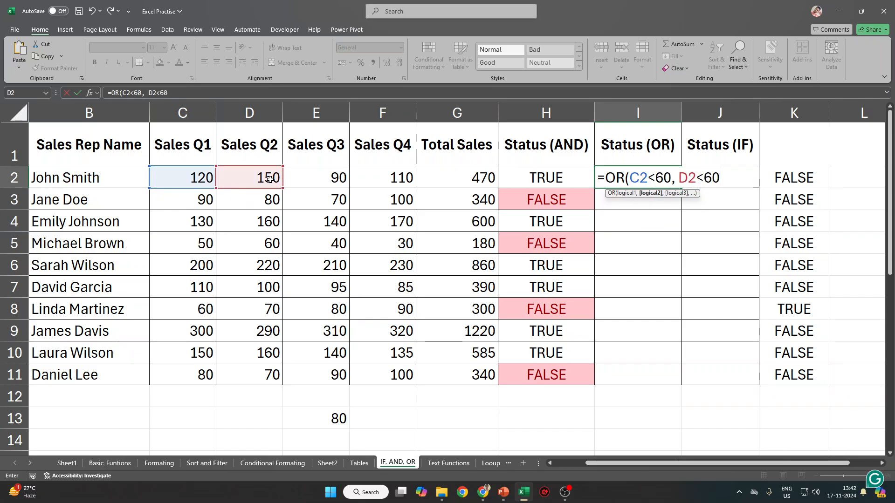
{"action": "type", "text": ","}
{"action": "left_click", "coordinate": [317, 175]}
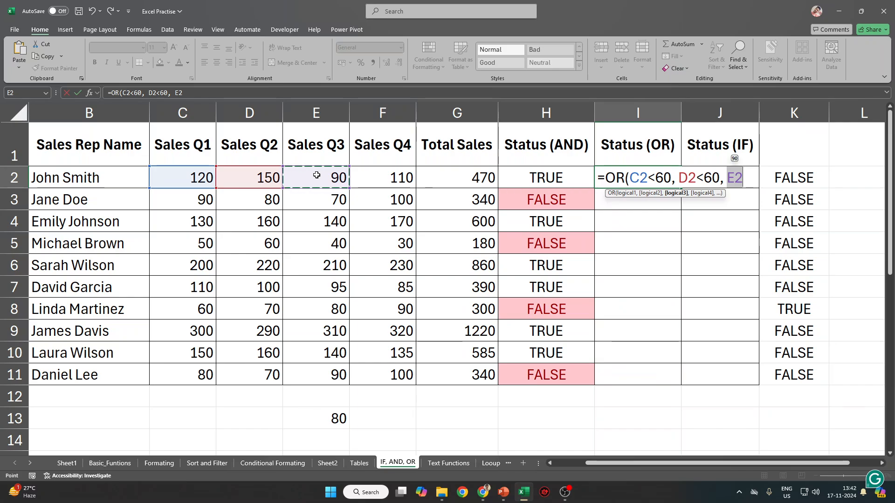
{"action": "type", "text": "<60,"}
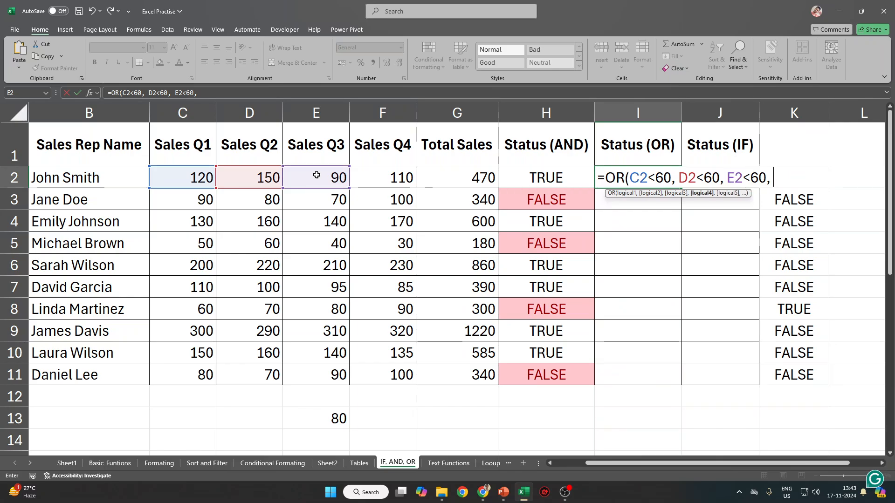
{"action": "left_click", "coordinate": [384, 182]}
{"action": "type", "text": "<"}
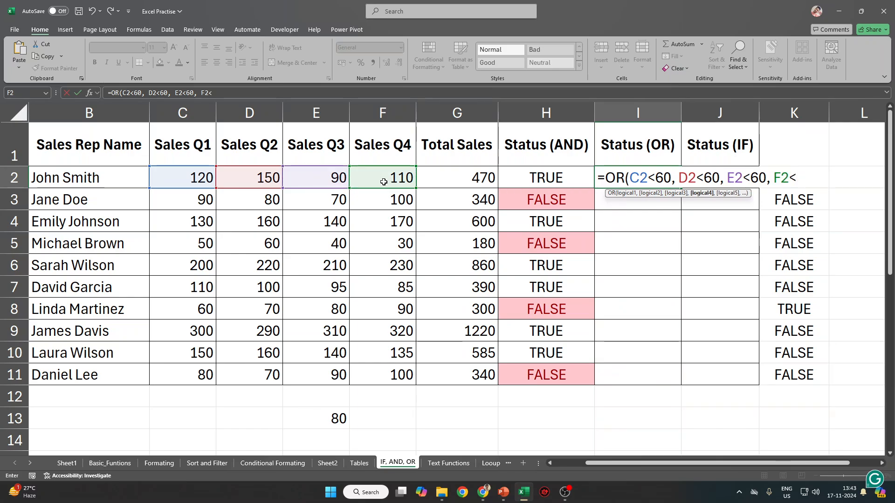
{"action": "type", "text": "60)"}
{"action": "key", "text": "ctrl+Return"}
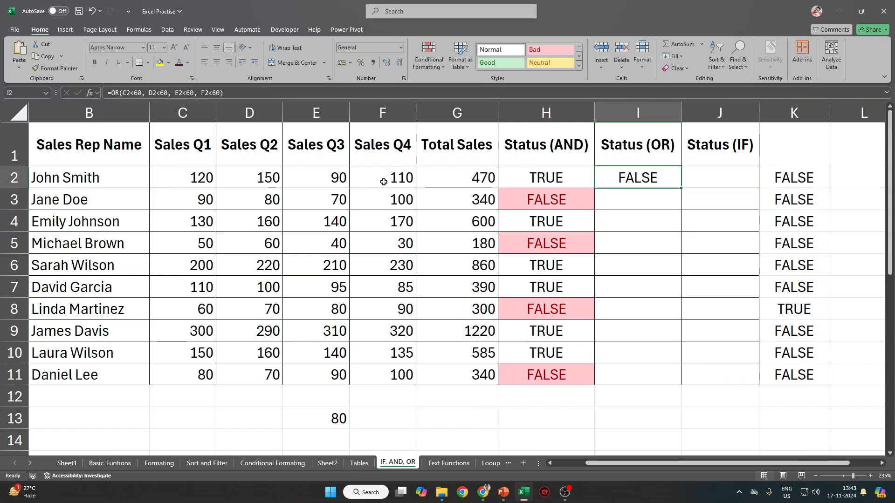
{"action": "left_click", "coordinate": [630, 372], "text": "shift"}
{"action": "key", "text": "ctrl+d"}
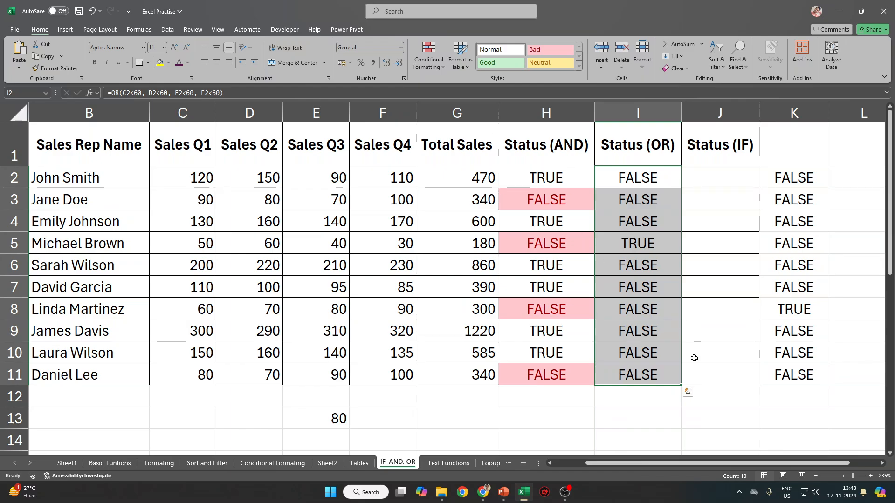
{"action": "left_click", "coordinate": [654, 317]}
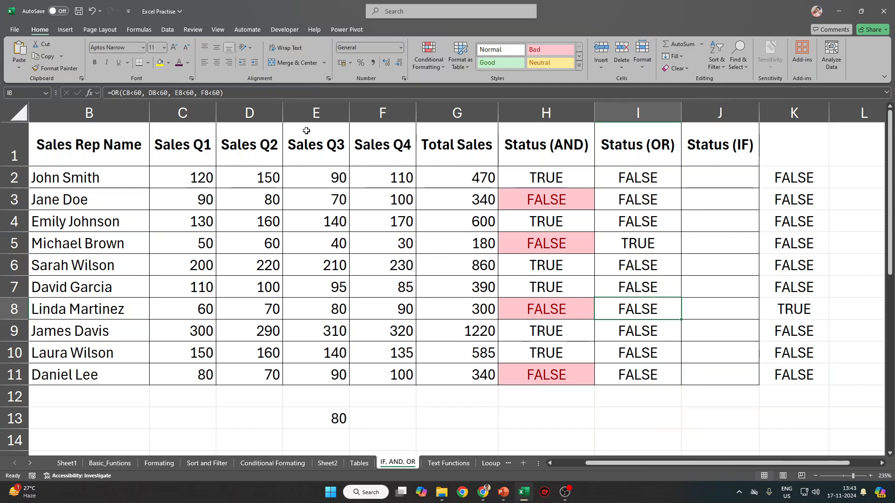
Change each <60 threshold in I2's OR formula to <80.
{"action": "left_click", "coordinate": [645, 181]}
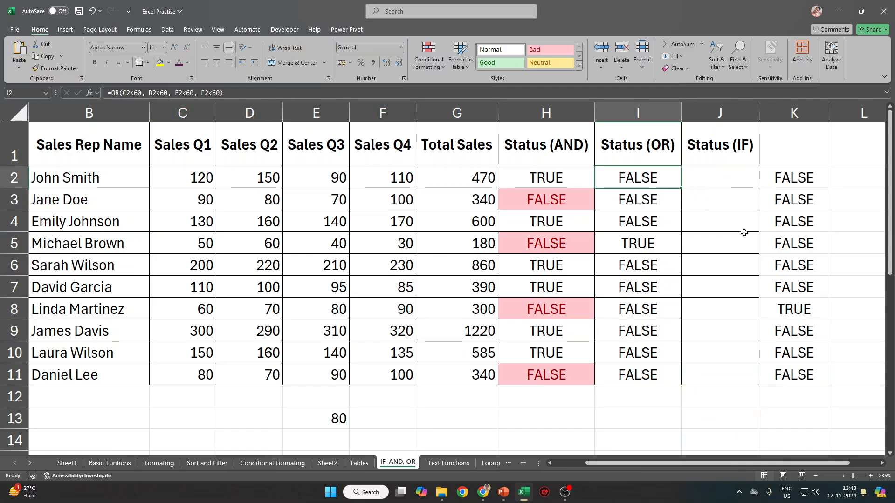
{"action": "left_click", "coordinate": [133, 93]}
{"action": "key", "text": "shift+Right"}
{"action": "type", "text": "8"}
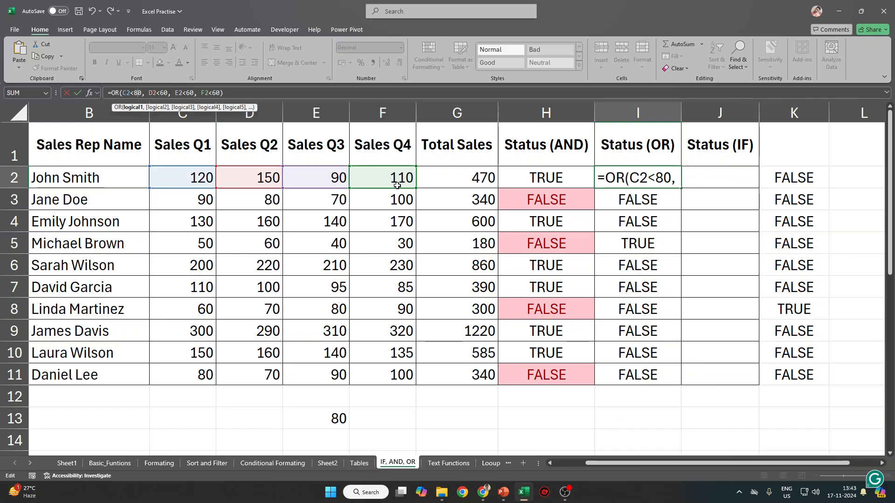
{"action": "key", "text": "Right"}
{"action": "key", "text": "Right"}
{"action": "key", "text": "Right"}
{"action": "key", "text": "shift+Right"}
{"action": "type", "text": "8"}
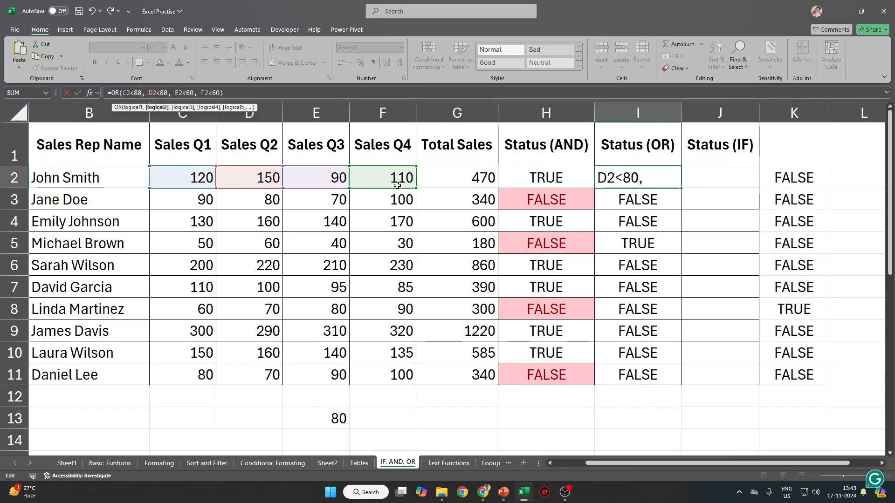
{"action": "key", "text": "Right"}
{"action": "key", "text": "Right"}
{"action": "key", "text": "Right"}
{"action": "key", "text": "shift+Right"}
{"action": "type", "text": "8"}
{"action": "key", "text": "Right"}
{"action": "key", "text": "Right"}
{"action": "key", "text": "Right"}
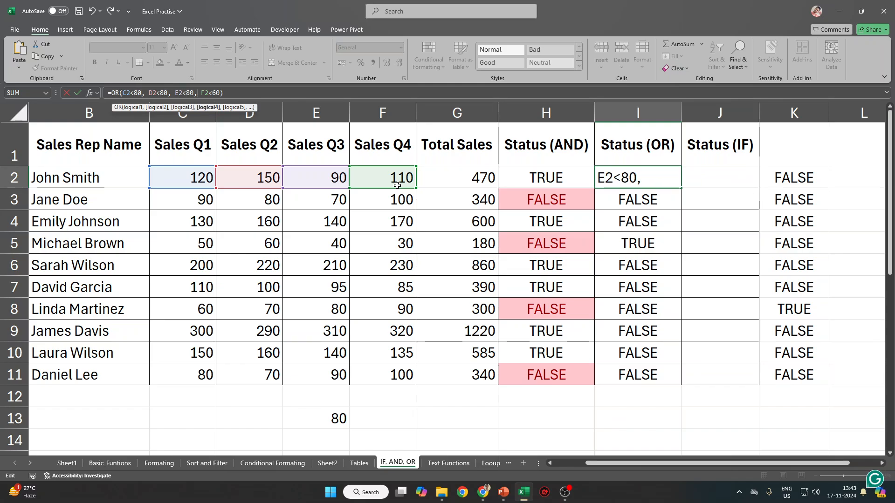
{"action": "key", "text": "shift+Right"}
{"action": "type", "text": "8"}
{"action": "key", "text": "Return"}
Fill the revised OR formula down to I11 and save the workbook.
{"action": "key", "text": "Up"}
{"action": "key", "text": "ctrl+shift+Down"}
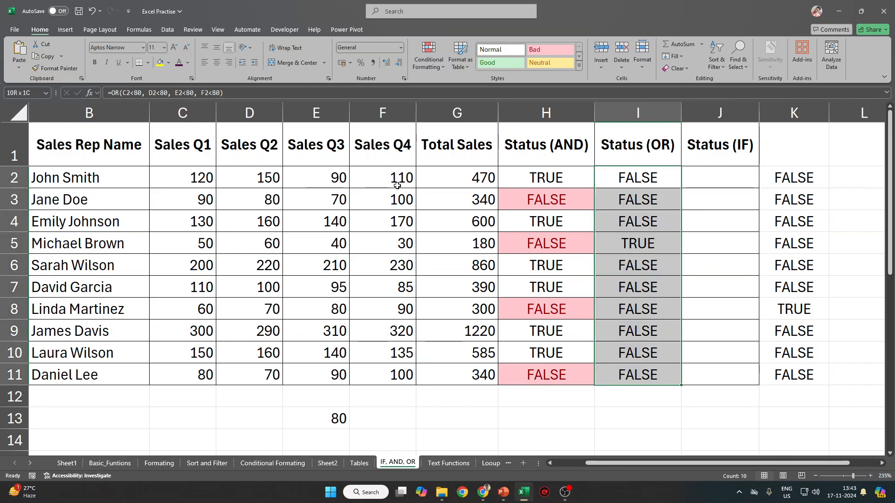
{"action": "key", "text": "ctrl+d"}
{"action": "key", "text": "Right"}
{"action": "key", "text": "ctrl+s"}
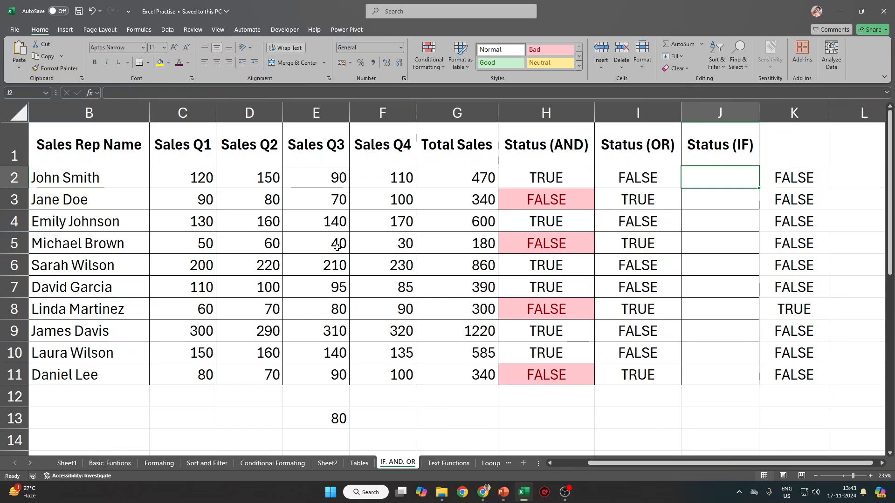
On the Conditional Formating sheet, clear the <60 and Fail notes beside the scores table.
{"action": "left_click", "coordinate": [331, 464]}
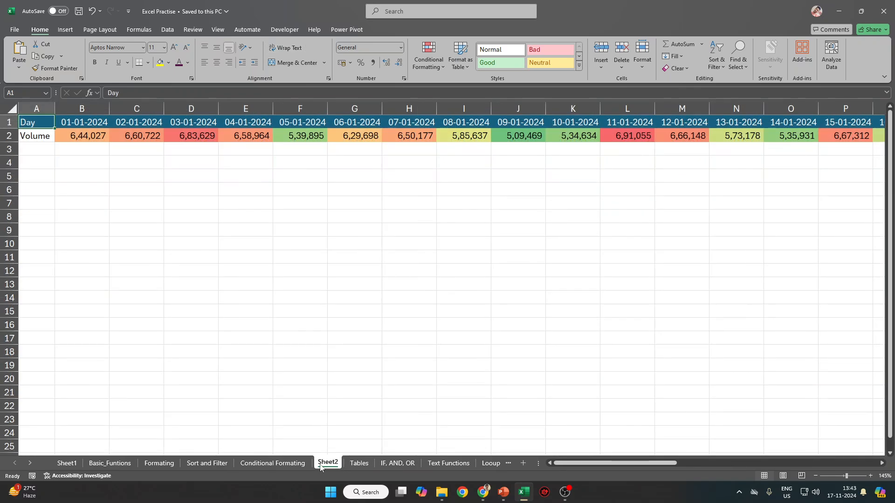
{"action": "left_click", "coordinate": [273, 463]}
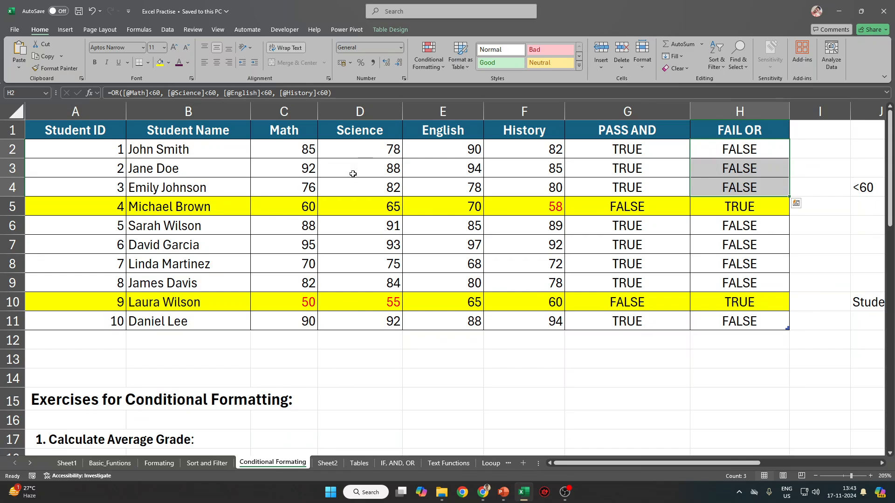
{"action": "scroll", "coordinate": [368, 159], "scroll_direction": "down", "scroll_amount": 2, "text": "ctrl"}
{"action": "left_click_drag", "start_coordinate": [261, 147], "coordinate": [603, 293]}
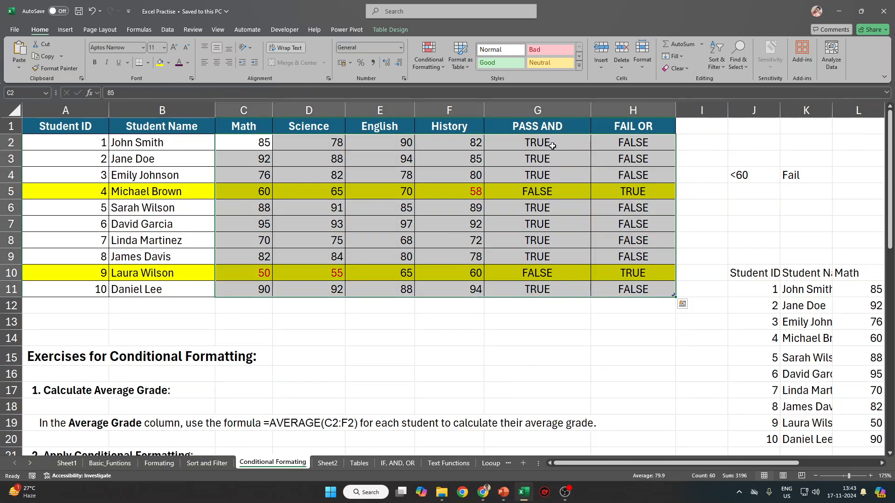
{"action": "left_click_drag", "start_coordinate": [552, 145], "coordinate": [637, 286]}
{"action": "left_click_drag", "start_coordinate": [739, 160], "coordinate": [799, 194]}
{"action": "key", "text": "Delete"}
Enter grade thresholds >90 / A and >70 / B in J2:K3.
{"action": "key", "text": "Up"}
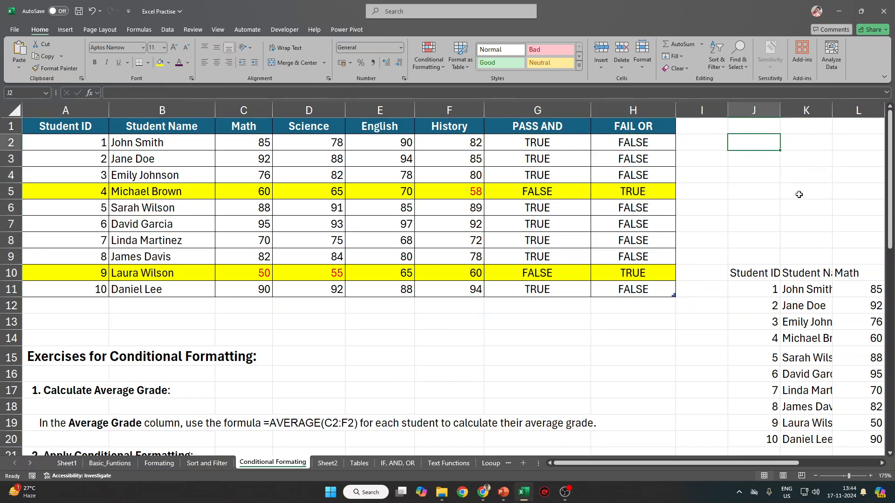
{"action": "type", "text": ">90"}
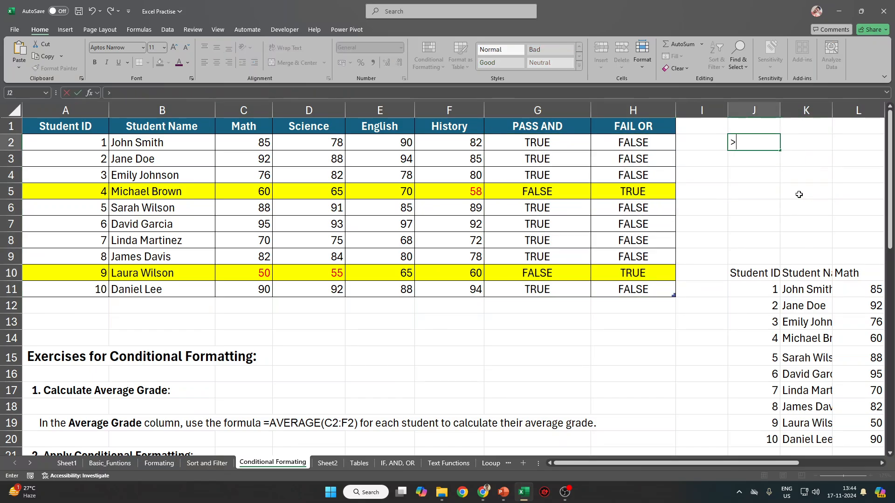
{"action": "key", "text": "Tab"}
{"action": "type", "text": "A"}
{"action": "key", "text": "Return"}
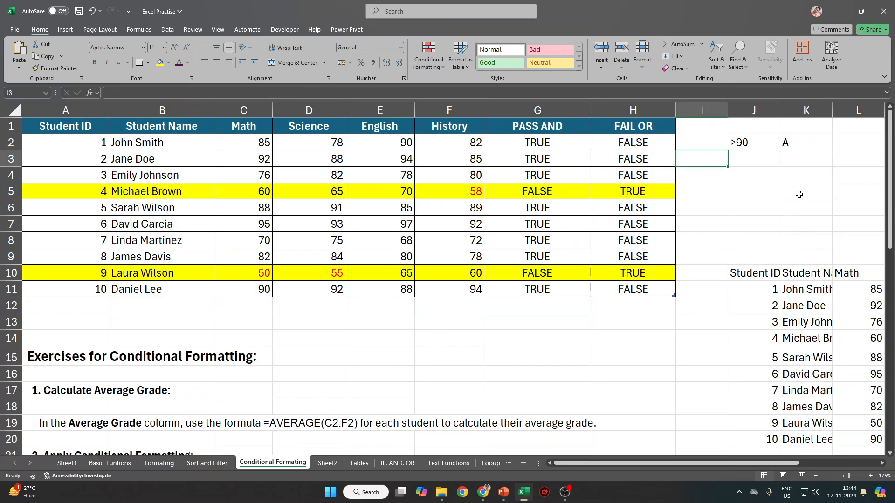
{"action": "type", "text": "<"}
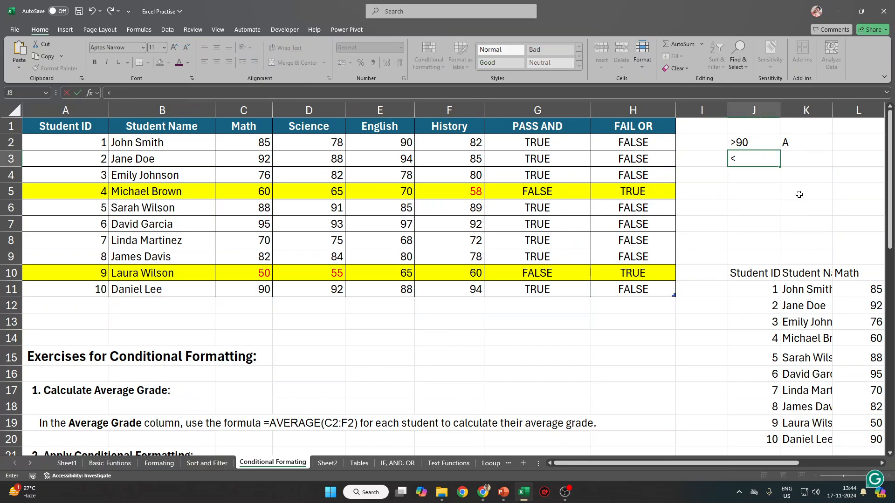
{"action": "key", "text": "BackSpace"}
{"action": "type", "text": ">70"}
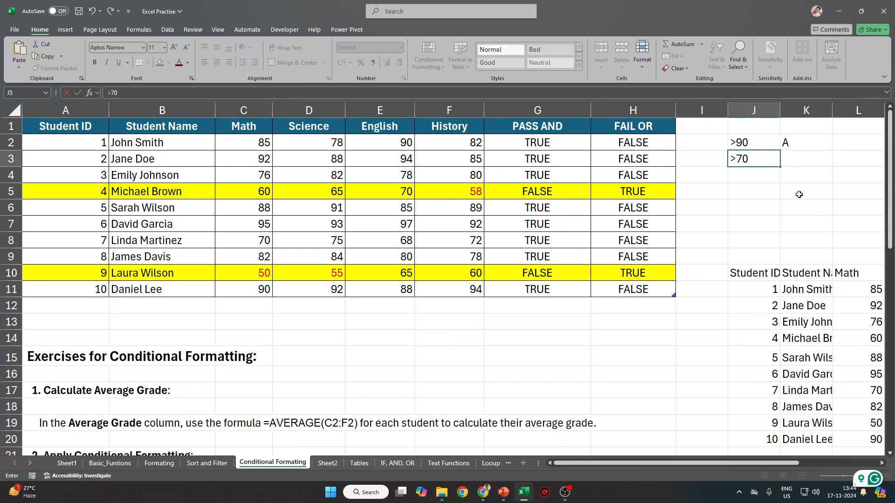
{"action": "key", "text": "Tab"}
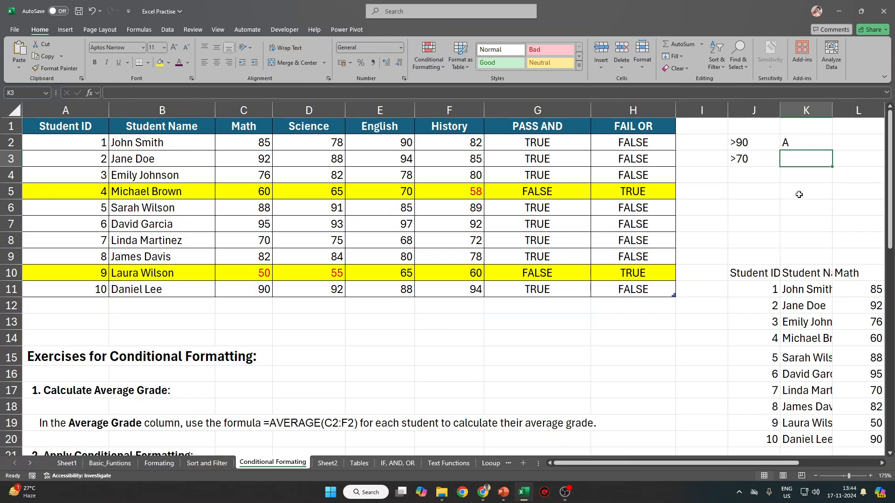
{"action": "type", "text": "B"}
{"action": "key", "text": "Return"}
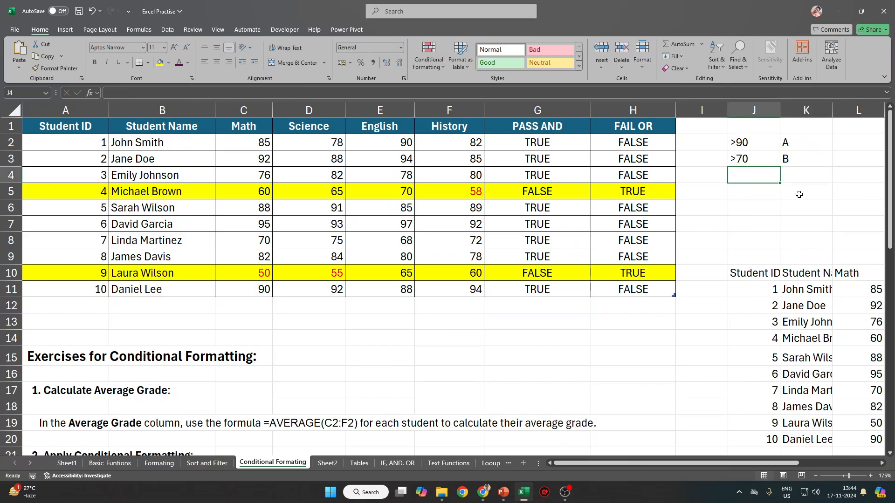
Clear the grade threshold entries from J2:K3.
{"action": "key", "text": "Up"}
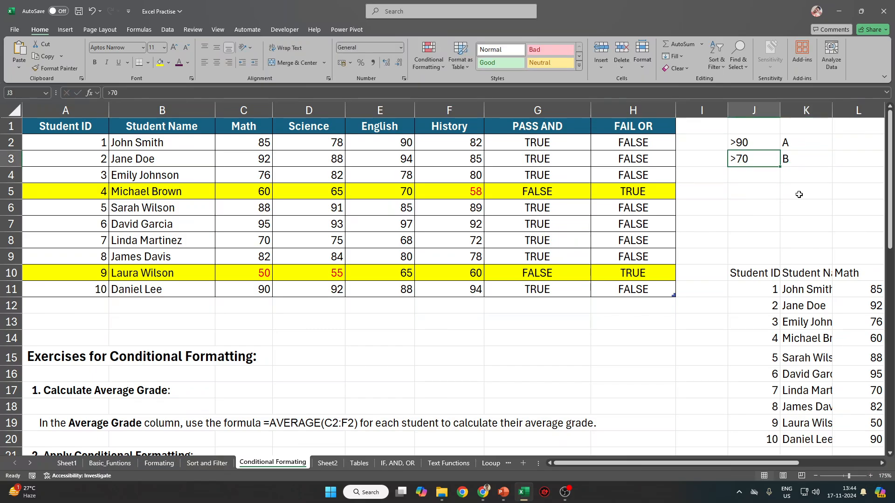
{"action": "key", "text": "Down"}
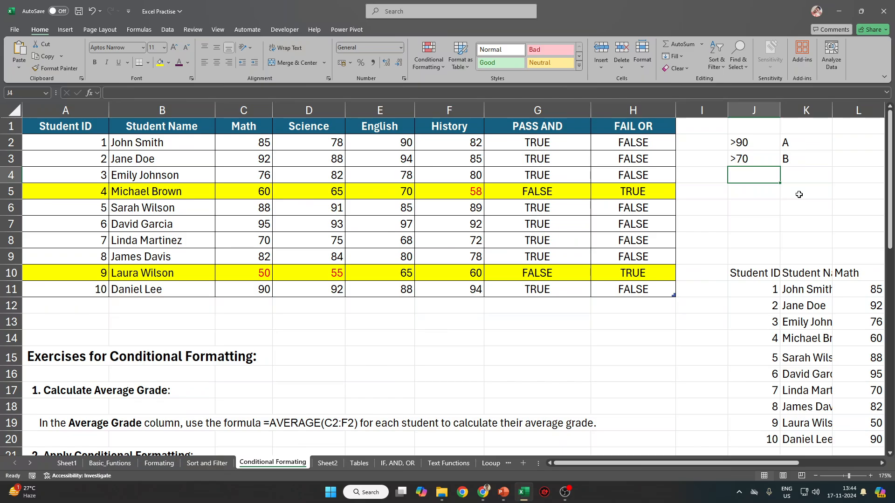
{"action": "key", "text": "Up"}
{"action": "key", "text": "shift+Right"}
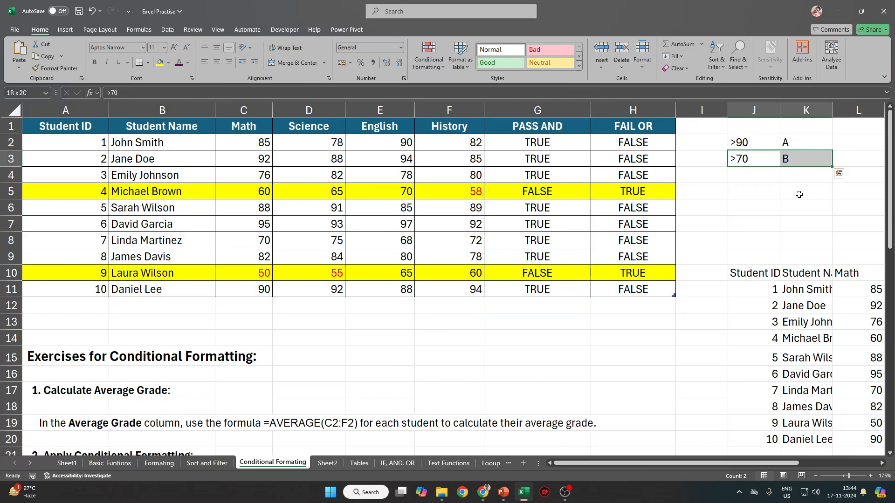
{"action": "key", "text": "Up"}
{"action": "key", "text": "shift+Down"}
{"action": "key", "text": "shift+Right"}
{"action": "key", "text": "Delete"}
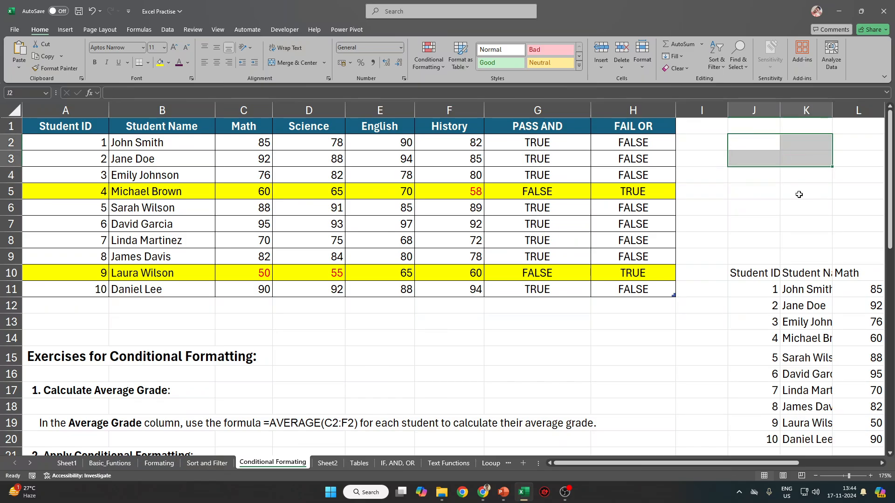
Add the heading IF in cell I1, right after the FAIL OR column.
{"action": "left_click", "coordinate": [715, 111]}
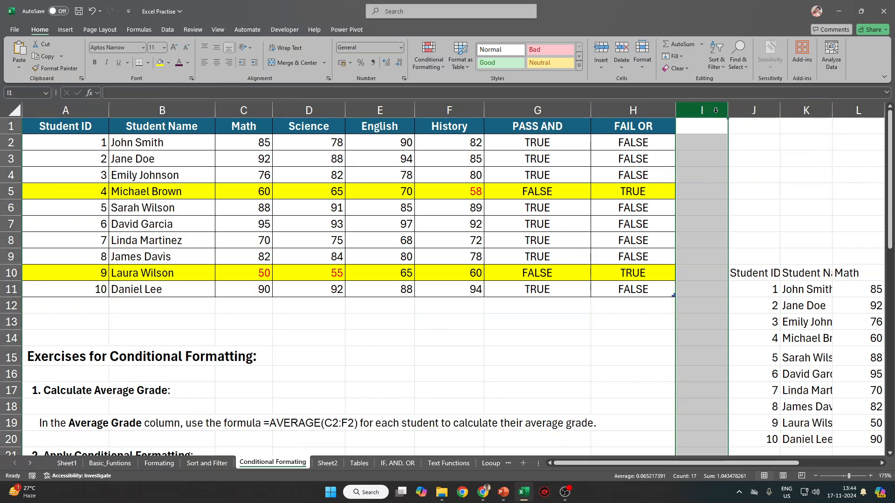
{"action": "left_click", "coordinate": [718, 121]}
{"action": "type", "text": "IF"}
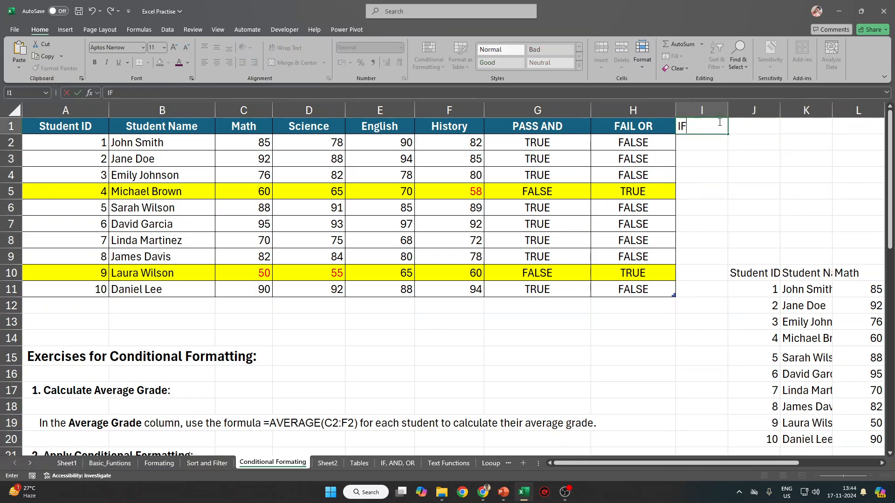
{"action": "key", "text": "Return"}
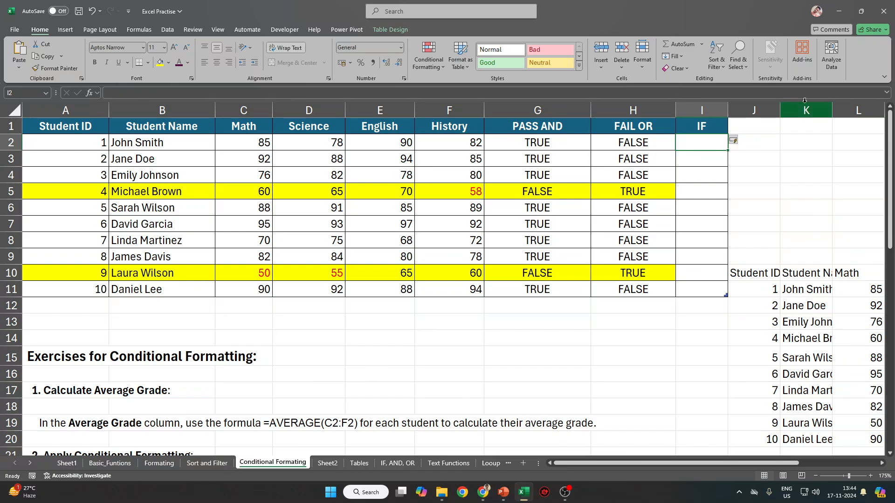
Draft a Math >60 "Pass" formula in I2, then cancel it after a formula error.
{"action": "type", "text": "="}
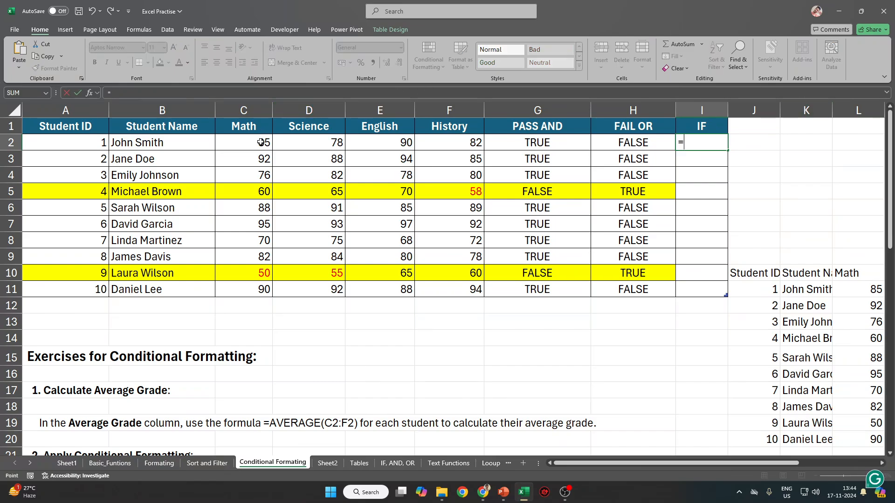
{"action": "left_click", "coordinate": [263, 142]}
{"action": "type", "text": ">60"}
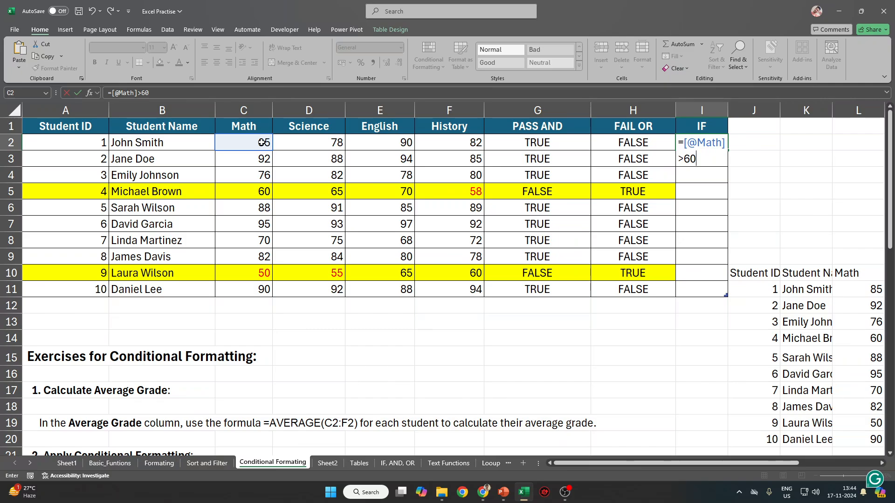
{"action": "type", "text": ", \"Pass\")"}
{"action": "left_click", "coordinate": [176, 94]}
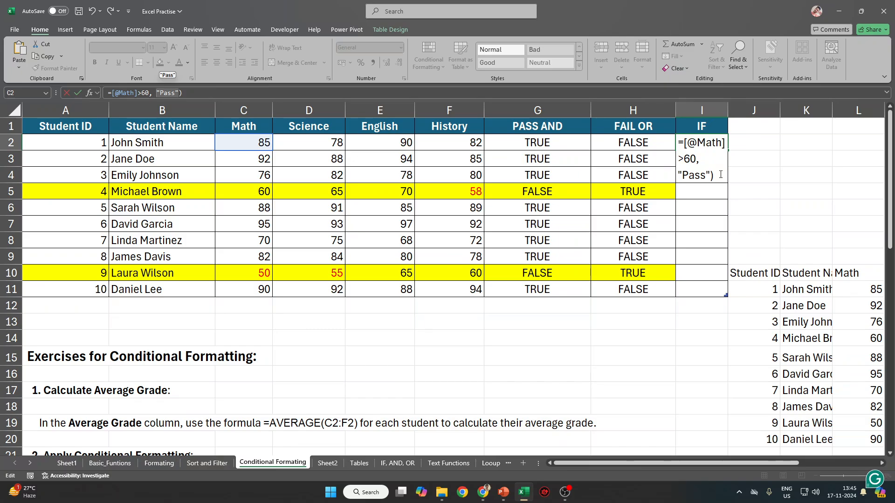
{"action": "type", "text": "10"}
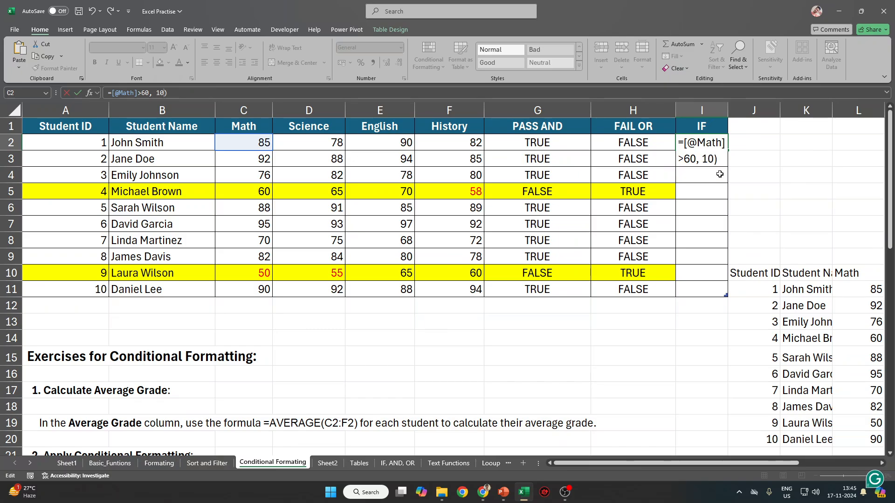
{"action": "key", "text": "ctrl+z"}
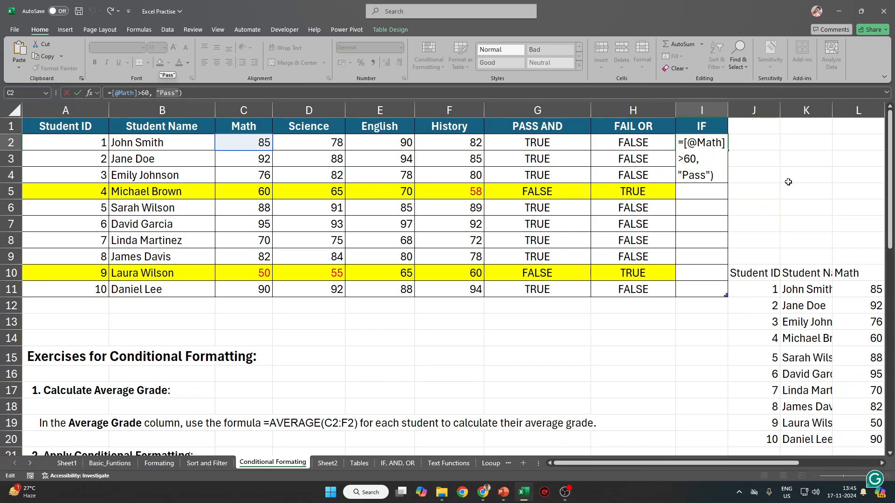
{"action": "key", "text": "Return"}
{"action": "key", "text": "Return"}
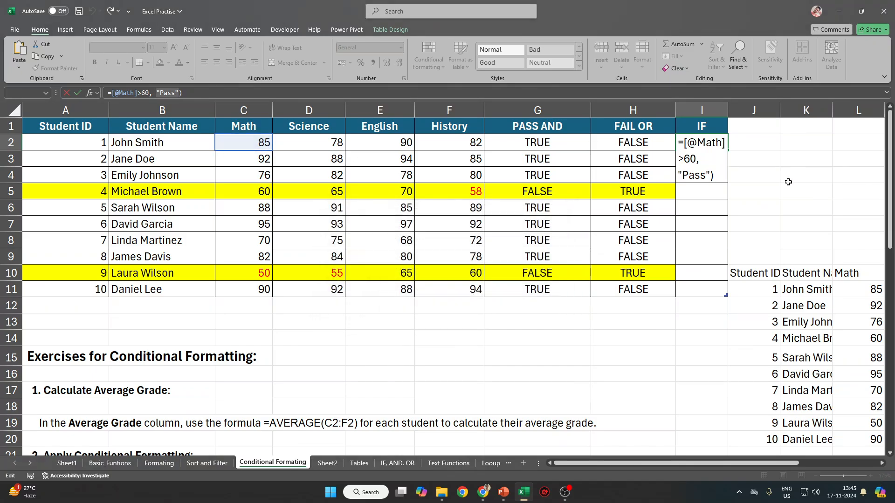
{"action": "key", "text": "Escape"}
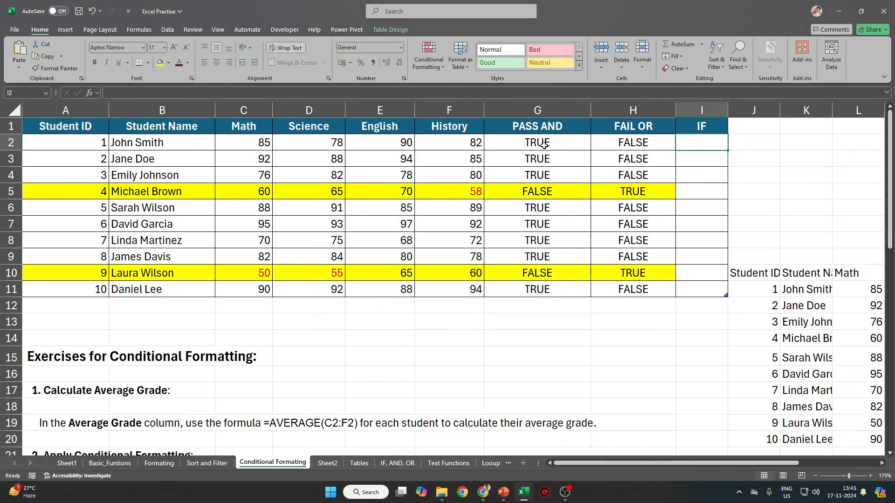
Type an IF formula in I2 testing Math >60 with "Pass" and "FAIL" results.
{"action": "type", "text": "=if"}
{"action": "key", "text": "Tab"}
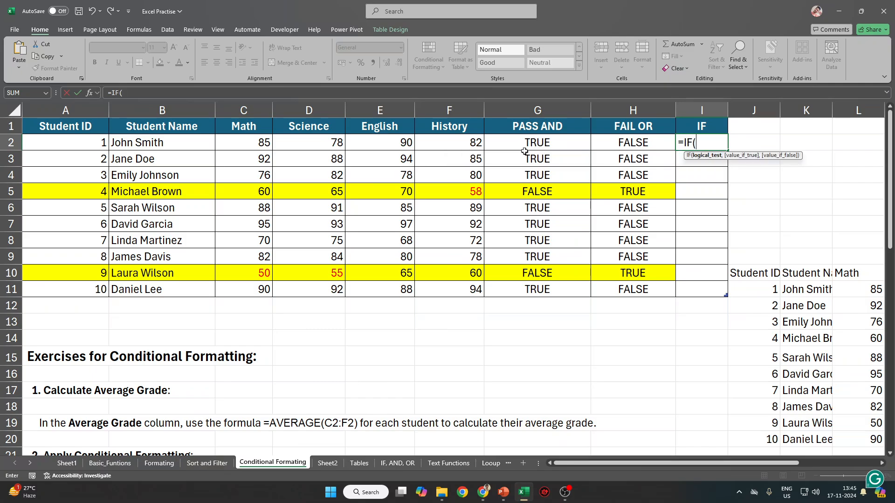
{"action": "left_click", "coordinate": [254, 144]}
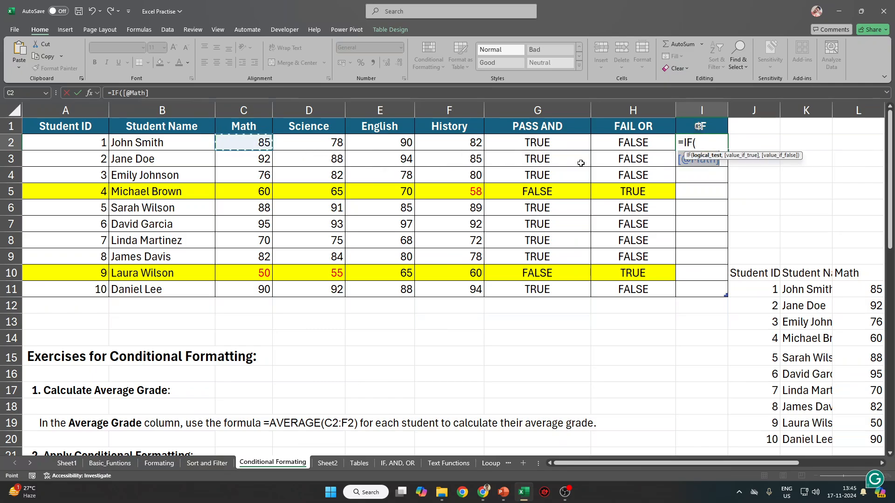
{"action": "left_click", "coordinate": [709, 146]}
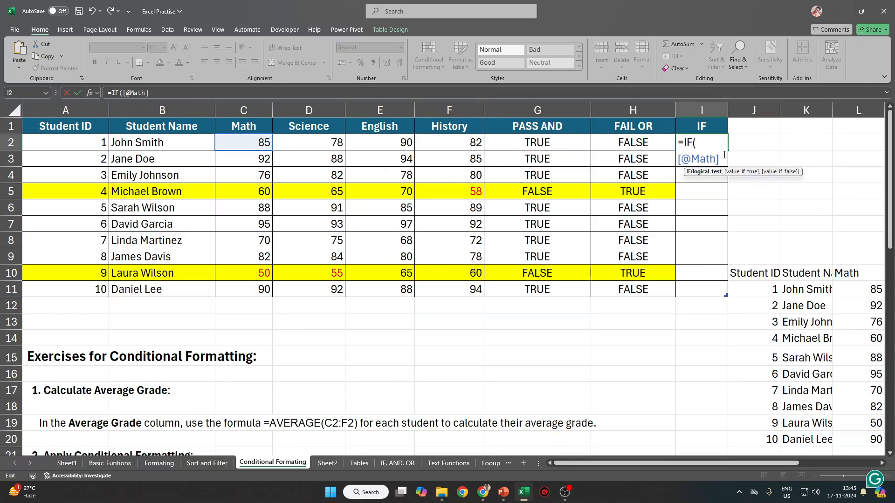
{"action": "left_click", "coordinate": [170, 93]}
{"action": "type", "text": ">"}
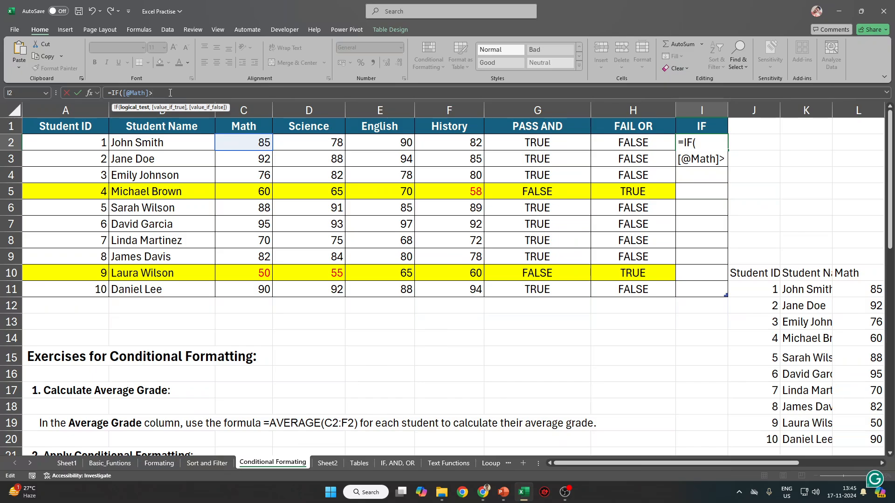
{"action": "type", "text": "60<"}
{"action": "key", "text": "shift+space"}
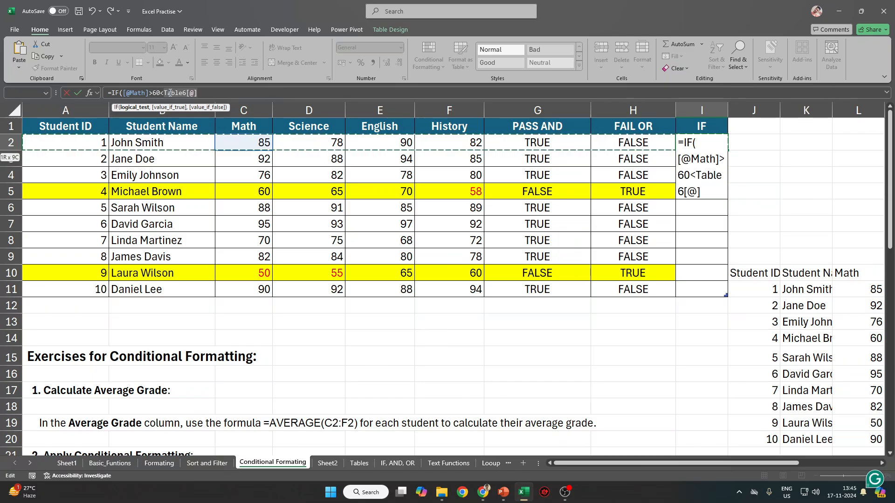
{"action": "type", "text": "\"Pass\""}
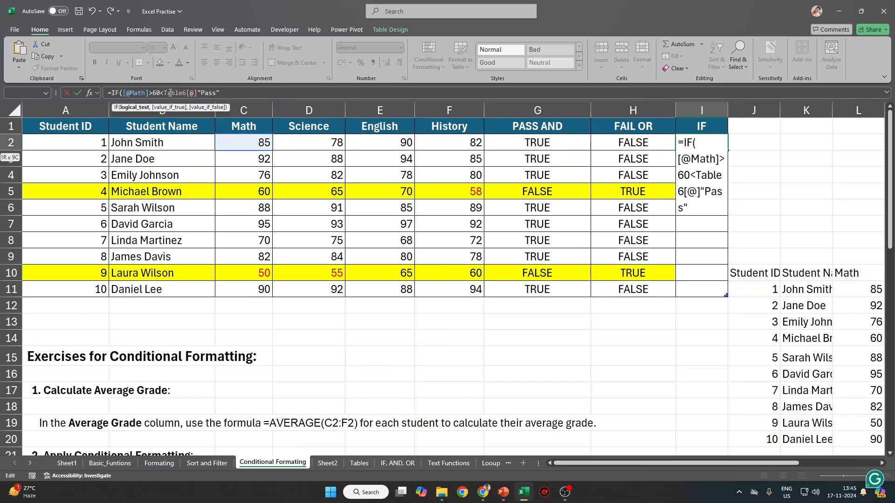
{"action": "type", "text": ", \"FAI"}
{"action": "type", "text": "L"}
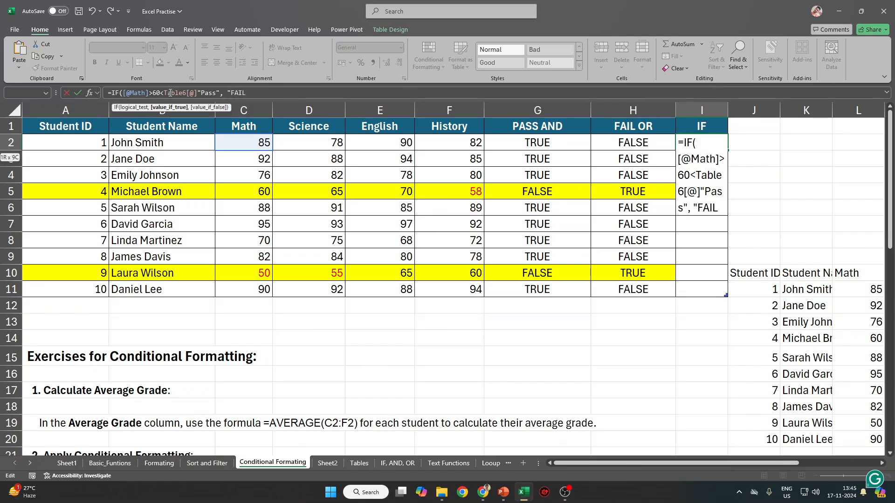
Insert the missing comma before "Pass" after the error and commit the IF formula.
{"action": "key", "text": "Return"}
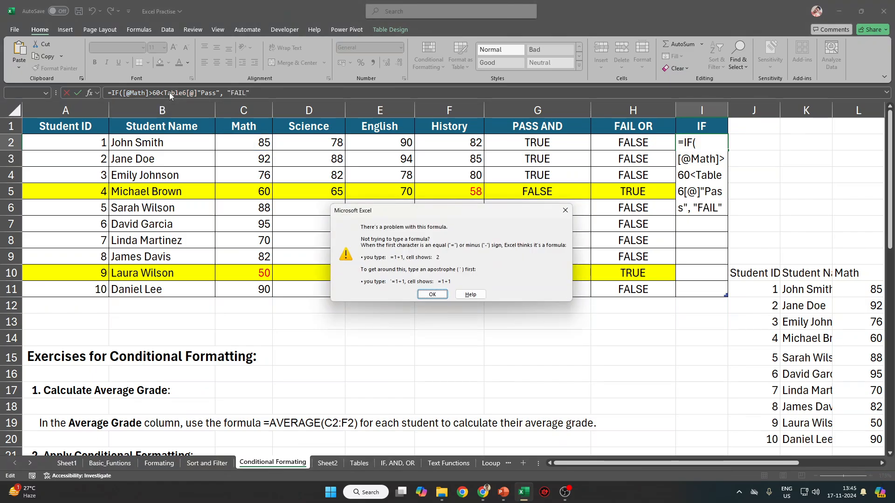
{"action": "key", "text": "Return"}
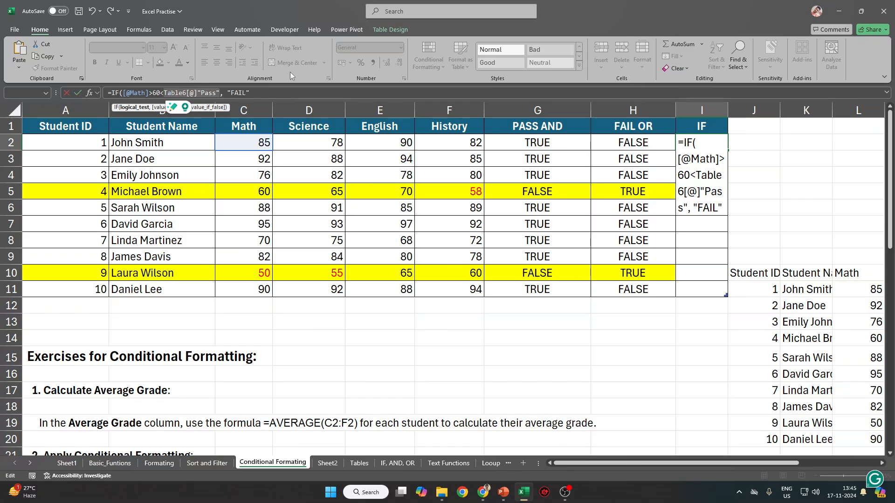
{"action": "left_click", "coordinate": [201, 93]}
{"action": "type", "text": ","}
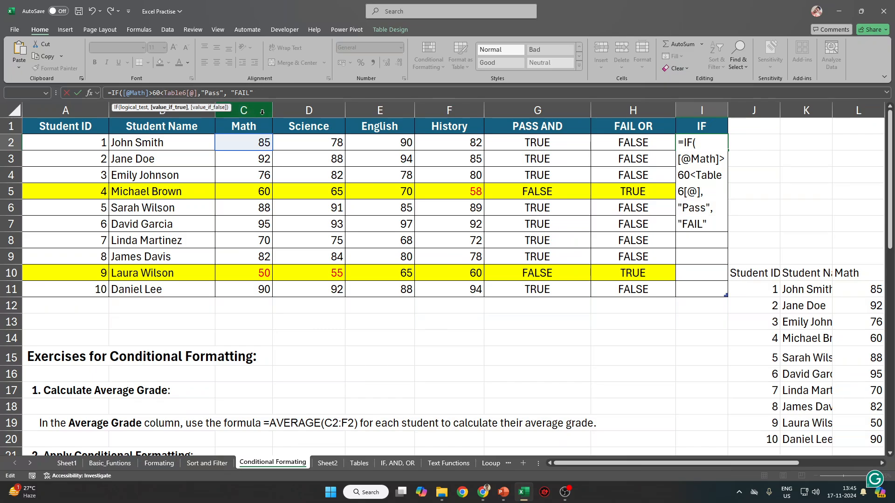
{"action": "key", "text": "Return"}
{"action": "key", "text": "Return"}
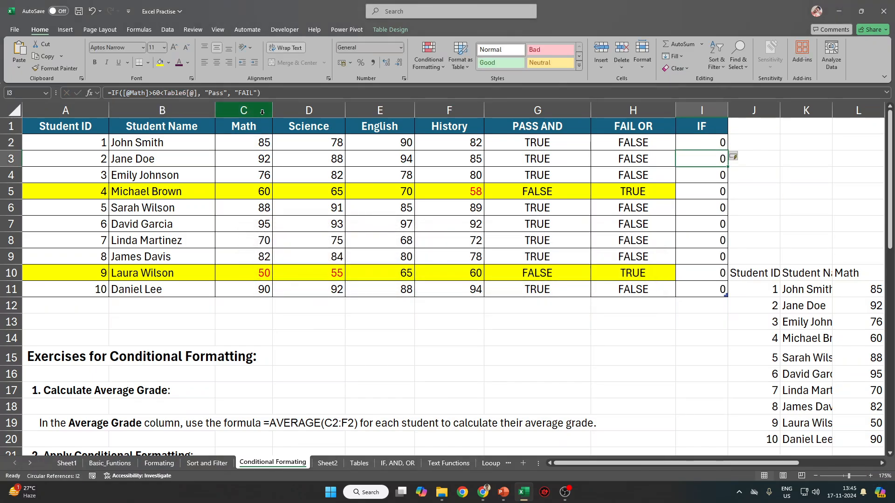
{"action": "left_click", "coordinate": [172, 93]}
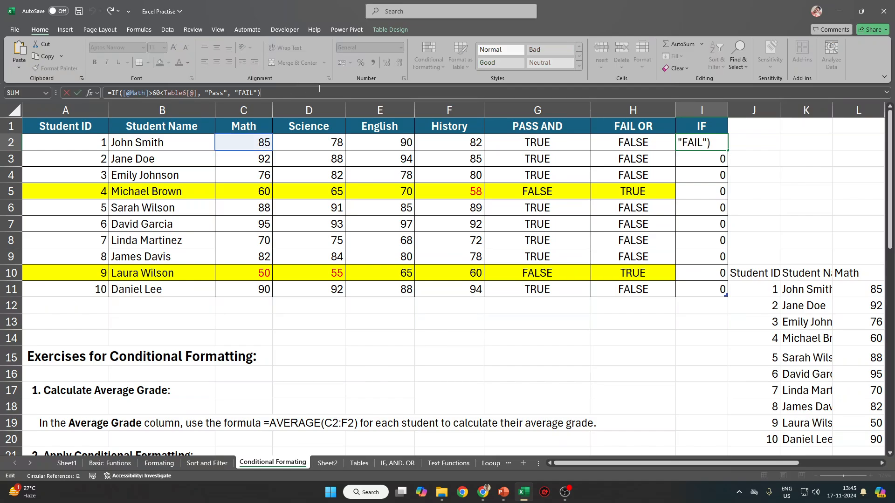
{"action": "left_click", "coordinate": [164, 93]}
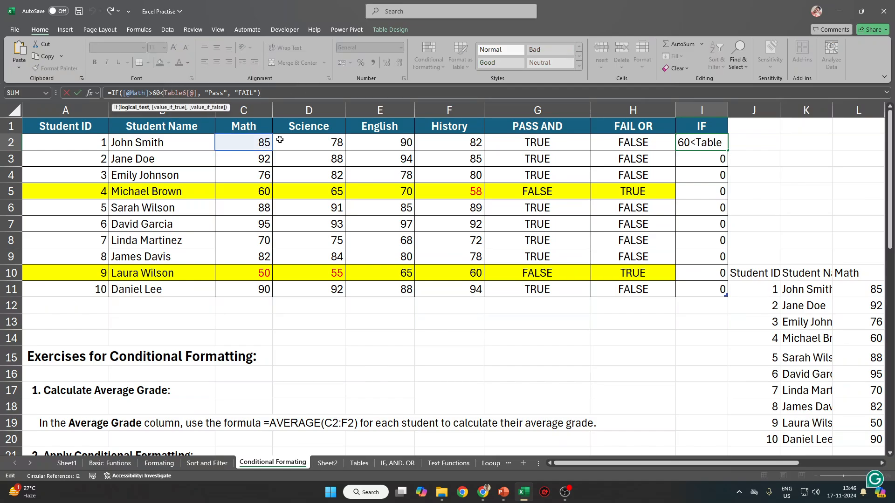
{"action": "key", "text": "shift+Right"}
{"action": "key", "text": "shift+Right"}
{"action": "key", "text": "shift+Right"}
{"action": "key", "text": "shift+Right"}
{"action": "key", "text": "shift+Right"}
{"action": "key", "text": "shift+Right"}
{"action": "key", "text": "BackSpace"}
{"action": "key", "text": "BackSpace"}
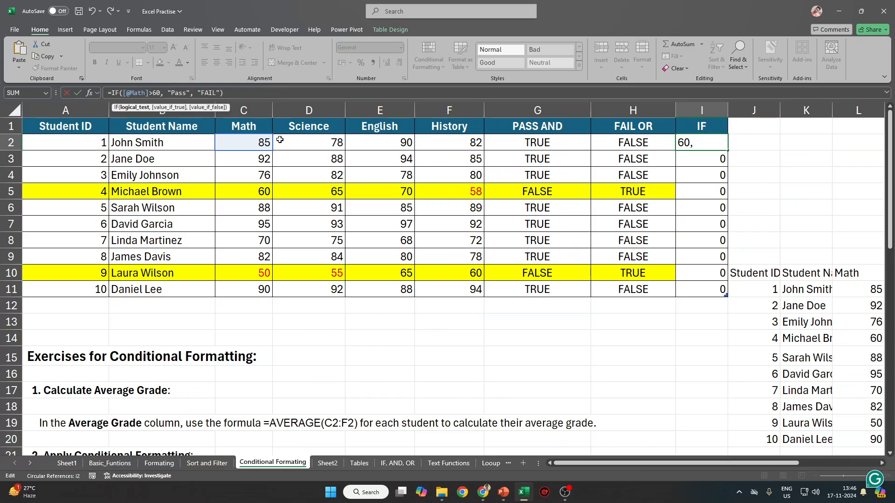
{"action": "key", "text": "Return"}
Compare the IF results against the Math scores and the PASS AND column.
{"action": "key", "text": "Up"}
{"action": "key", "text": "Down"}
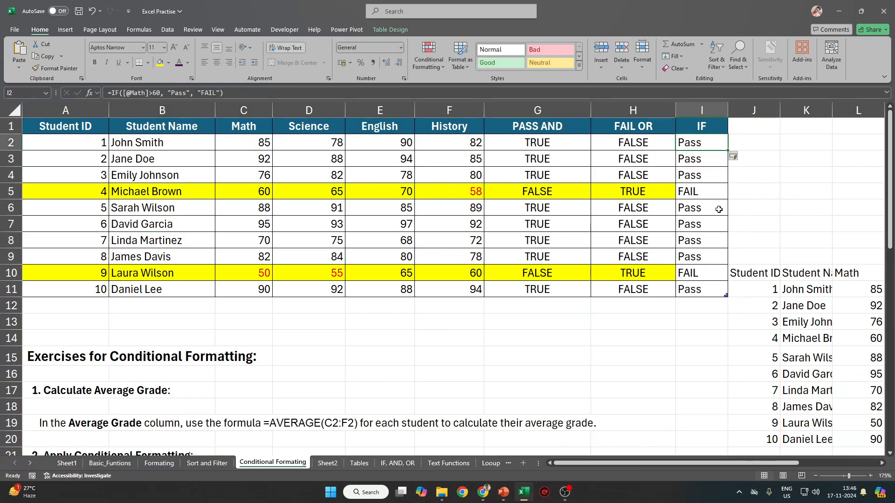
{"action": "left_click_drag", "start_coordinate": [714, 142], "coordinate": [692, 283]}
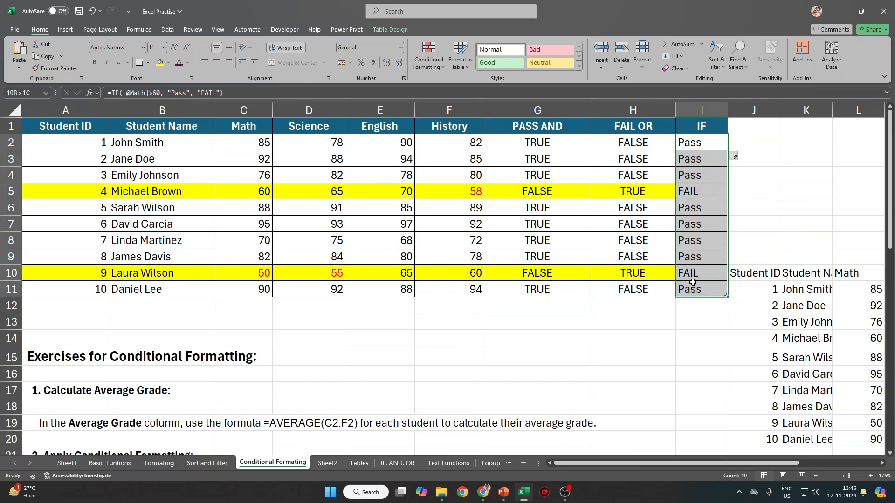
{"action": "left_click_drag", "start_coordinate": [258, 143], "coordinate": [262, 290]}
{"action": "left_click", "coordinate": [710, 143]}
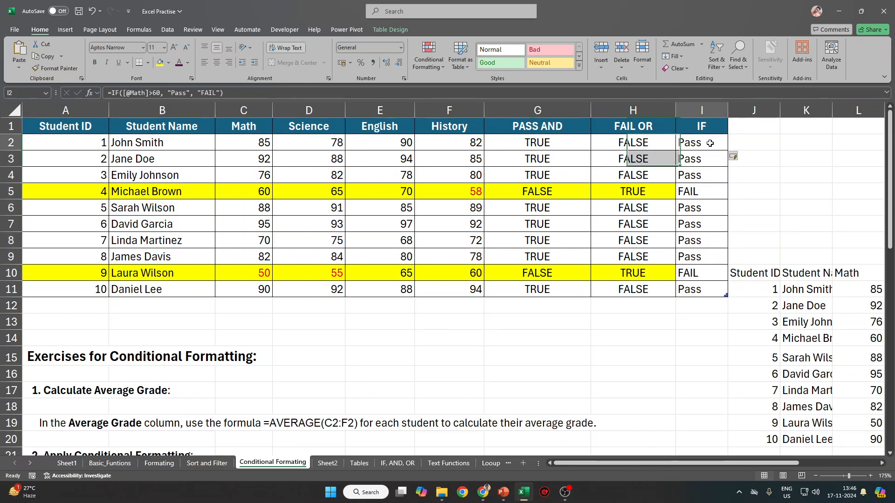
{"action": "left_click_drag", "start_coordinate": [710, 143], "coordinate": [695, 288]}
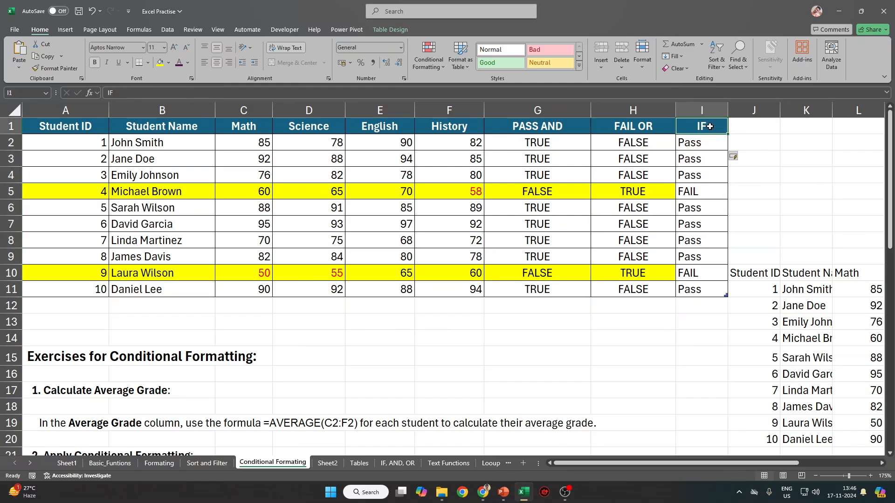
{"action": "left_click", "coordinate": [583, 122]}
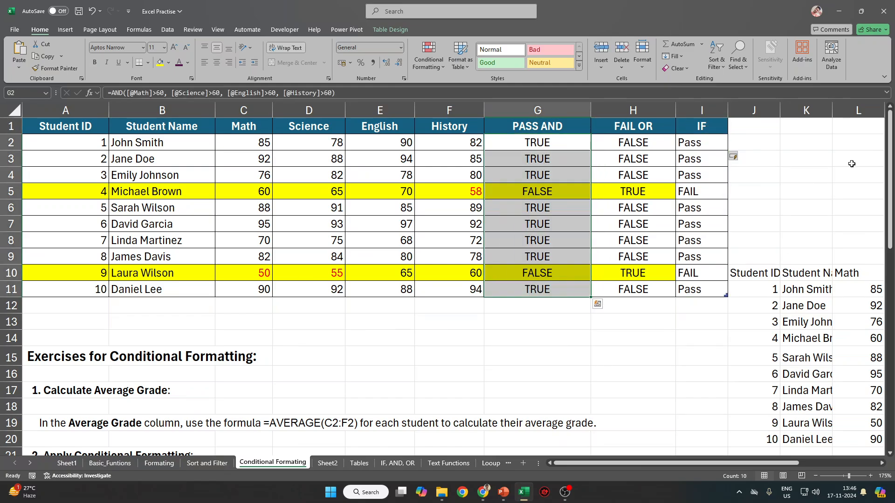
{"action": "left_click", "coordinate": [723, 144]}
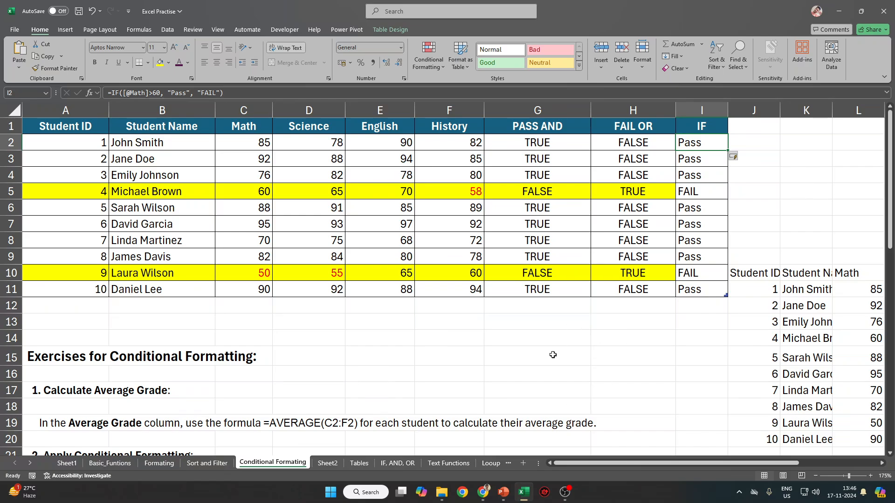
{"action": "scroll", "coordinate": [525, 366], "scroll_direction": "up", "scroll_amount": 1}
{"action": "scroll", "coordinate": [583, 452], "scroll_direction": "up", "scroll_amount": 1}
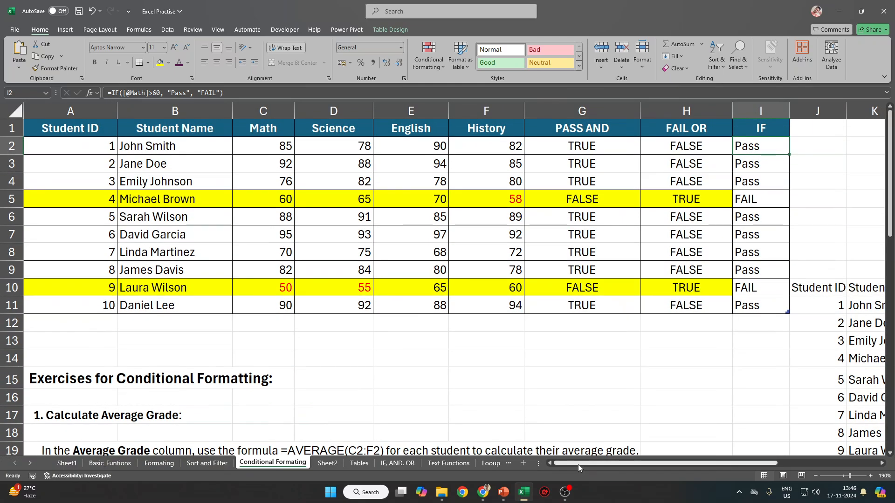
{"action": "left_click_drag", "start_coordinate": [579, 464], "coordinate": [704, 463]}
Start the formula =AND( in cell K2, beside the student marks table.
{"action": "left_click", "coordinate": [473, 148]}
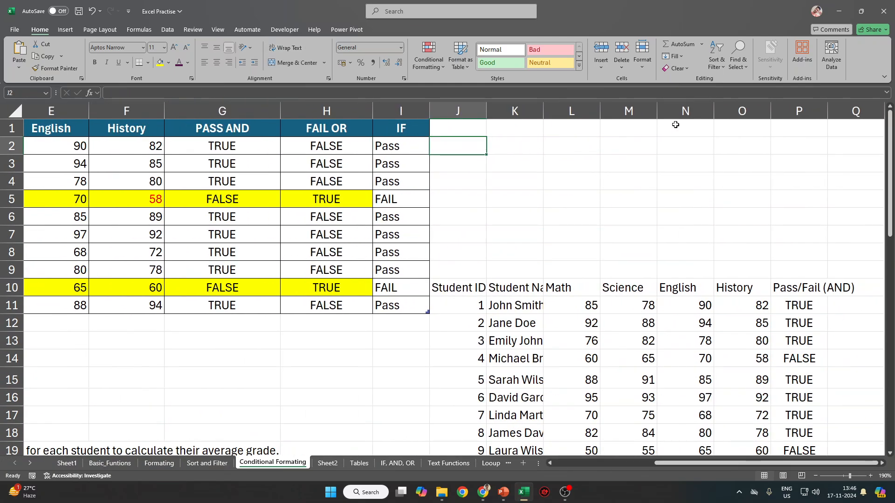
{"action": "left_click", "coordinate": [534, 144]}
{"action": "type", "text": "="}
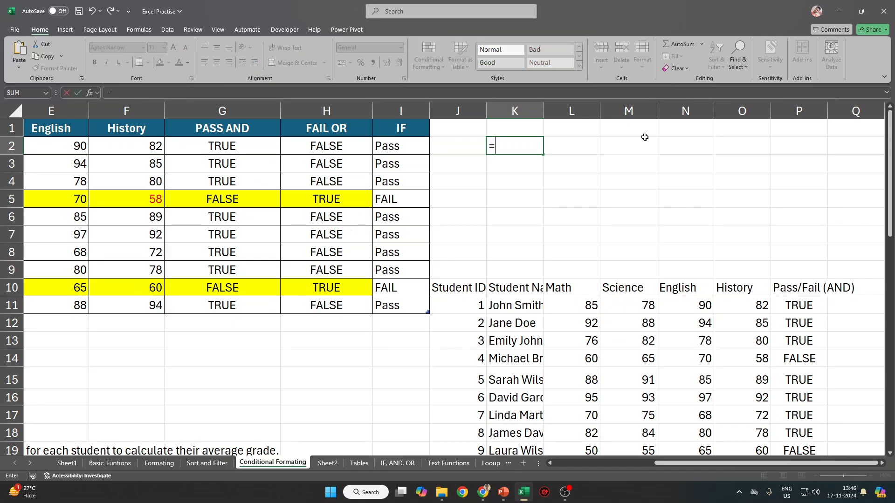
{"action": "type", "text": "D"}
{"action": "key", "text": "BackSpace"}
{"action": "type", "text": "ANMD"}
{"action": "key", "text": "BackSpace"}
{"action": "key", "text": "BackSpace"}
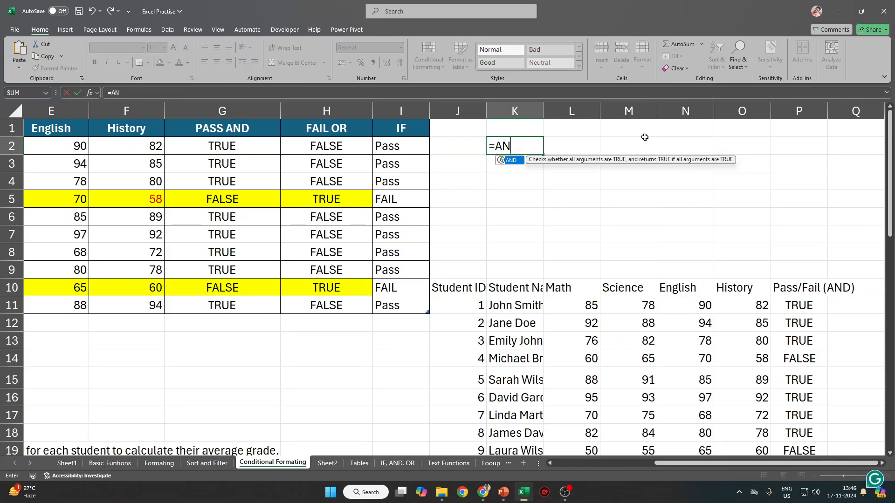
{"action": "type", "text": "D("}
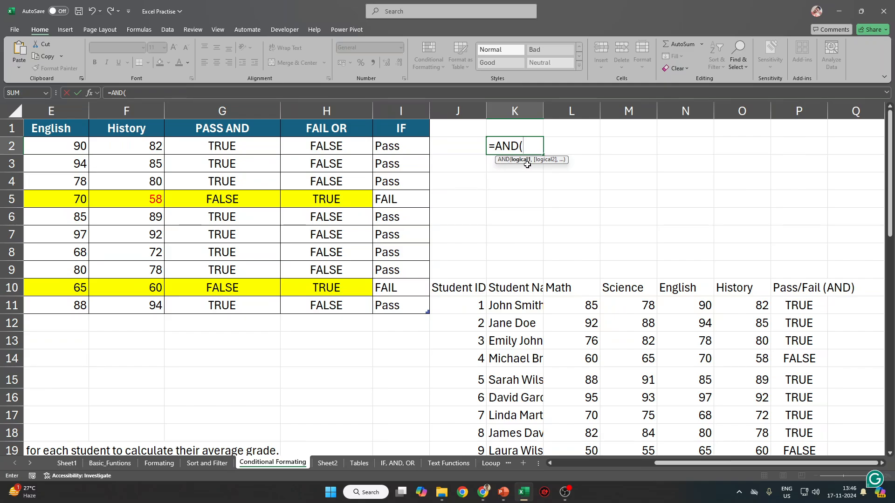
Discard the unfinished =AND( entry so cell K2 is left empty.
{"action": "left_click_drag", "start_coordinate": [490, 147], "coordinate": [521, 165]}
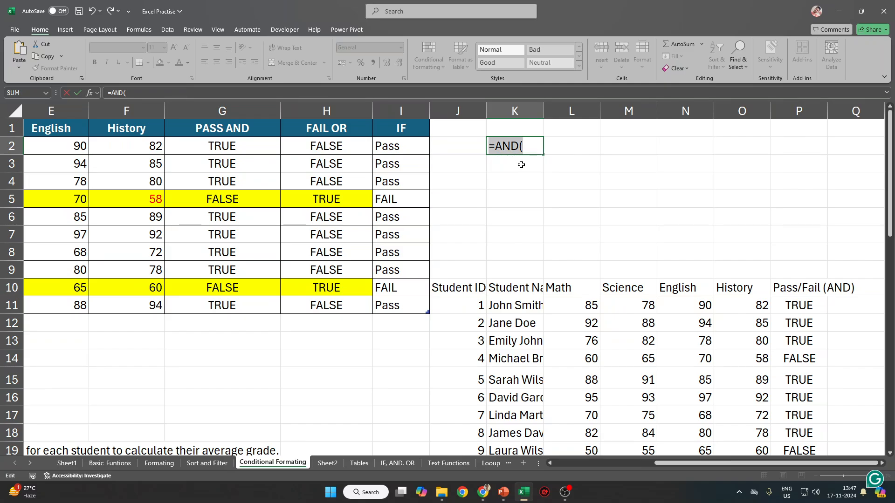
{"action": "left_click", "coordinate": [532, 150]}
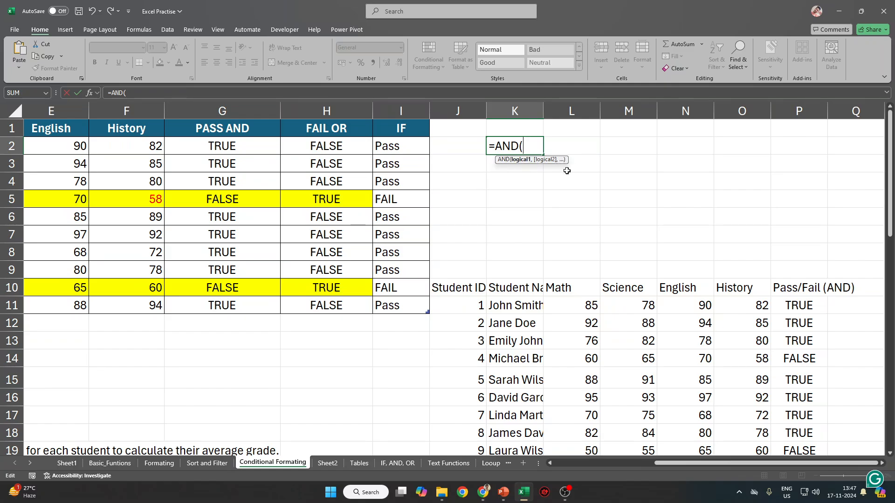
{"action": "key", "text": "Escape"}
Show the IF formula in I2, then select cell Q11 beside the second table.
{"action": "left_click", "coordinate": [411, 147]}
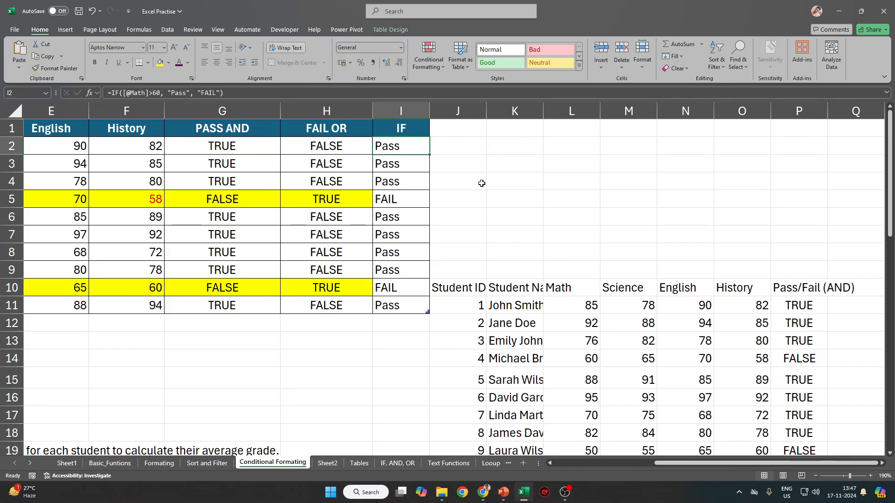
{"action": "left_click", "coordinate": [108, 93]}
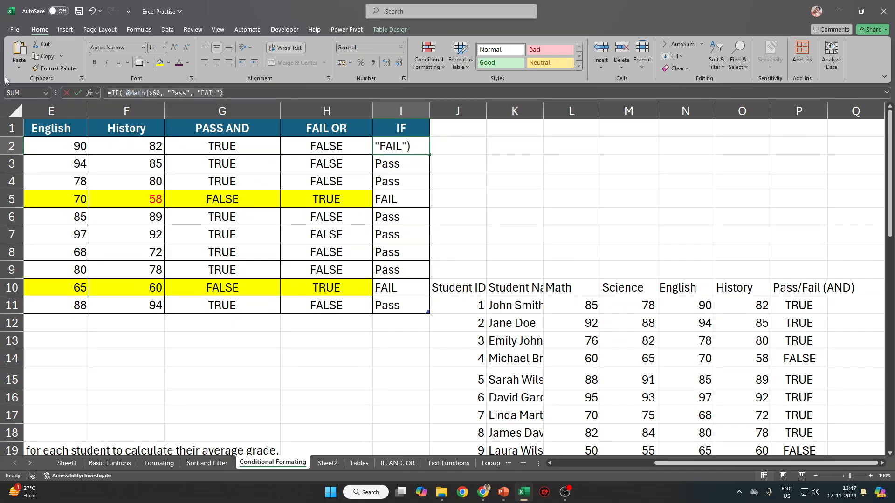
{"action": "left_click", "coordinate": [855, 310]}
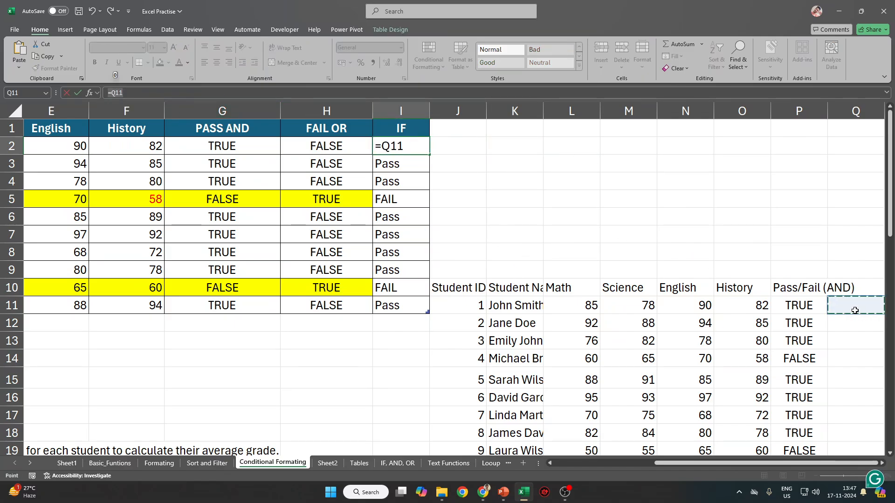
{"action": "key", "text": "Escape"}
{"action": "left_click", "coordinate": [854, 310]}
{"action": "key", "text": "Right"}
{"action": "key", "text": "Right"}
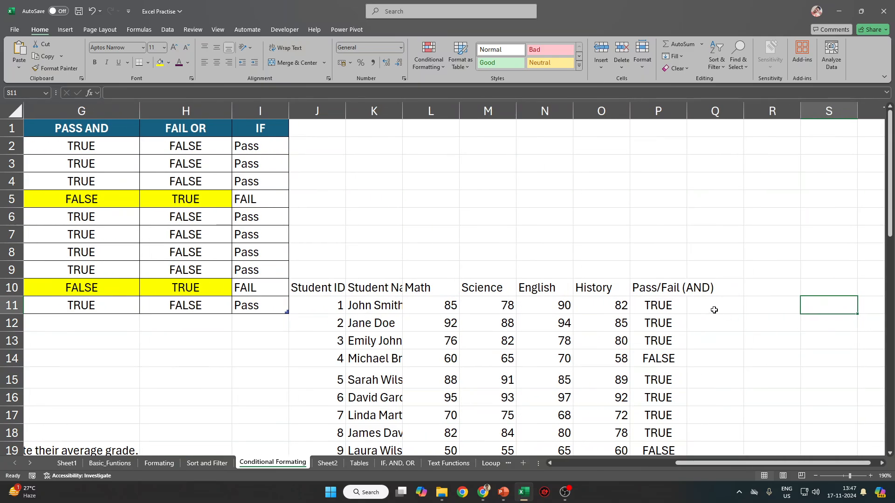
{"action": "scroll", "coordinate": [714, 310], "scroll_direction": "up", "scroll_amount": 3}
{"action": "left_click", "coordinate": [604, 311]}
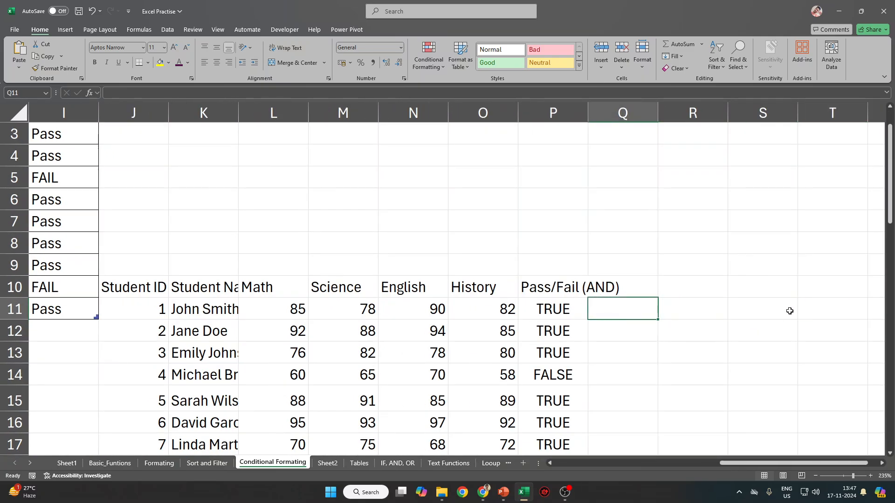
Write =IF(L11>60, "PASS", "FAIL") in Q11, highlighting the test, PASS and FAIL parts.
{"action": "type", "text": "=IF("}
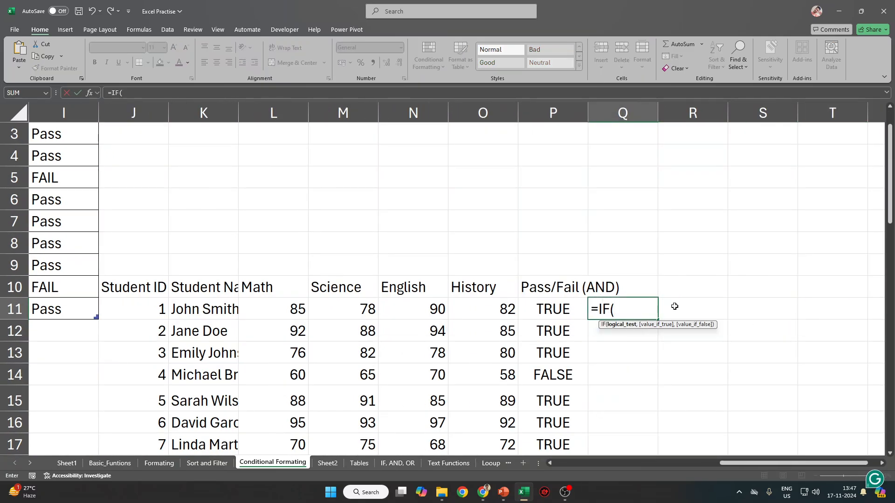
{"action": "left_click", "coordinate": [282, 312]}
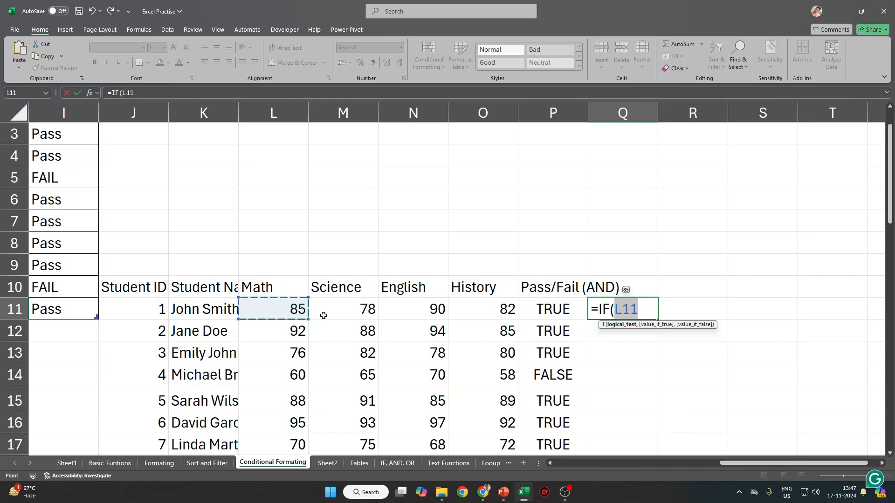
{"action": "type", "text": ">"}
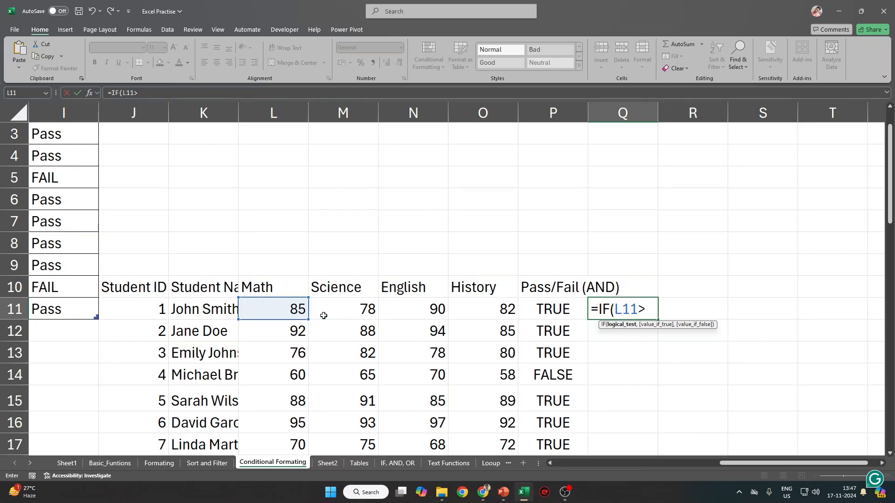
{"action": "type", "text": "60,"}
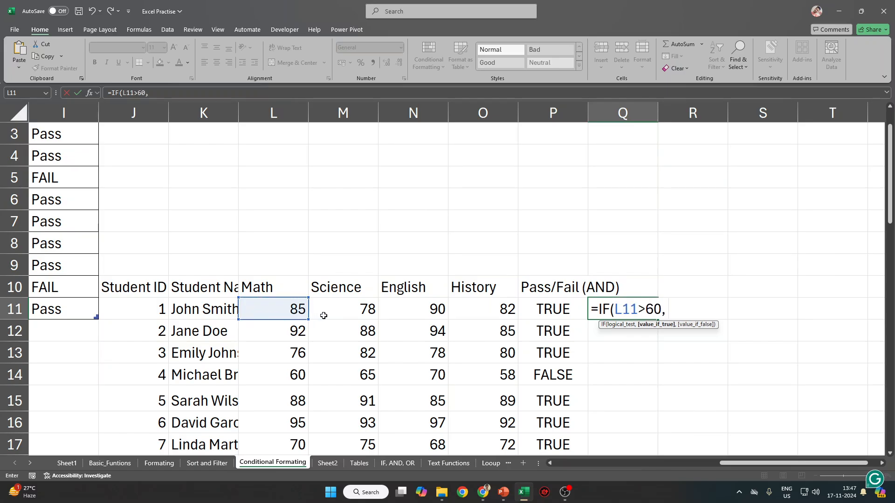
{"action": "type", "text": " \"PASS\", "}
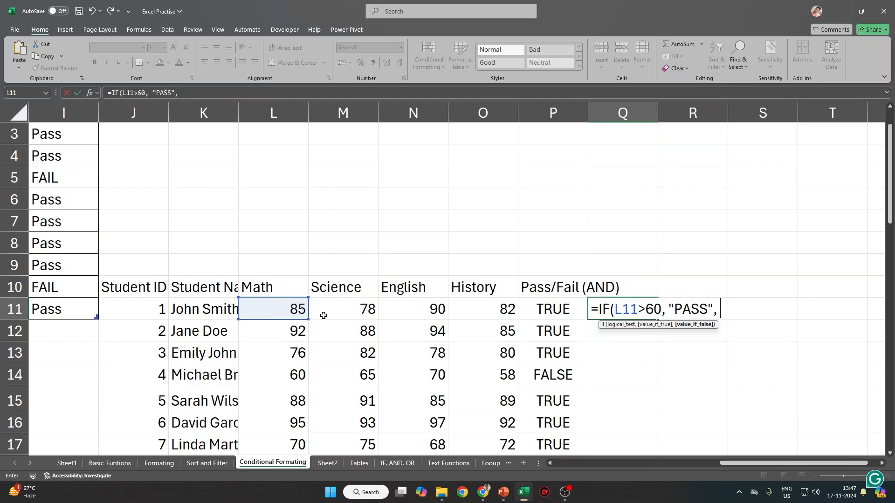
{"action": "type", "text": "\"FAIL\")"}
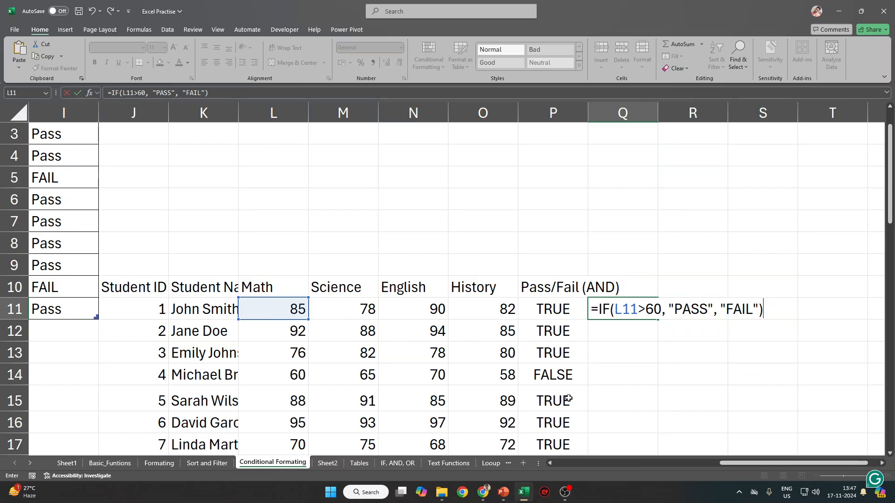
{"action": "left_click_drag", "start_coordinate": [662, 310], "coordinate": [615, 310]}
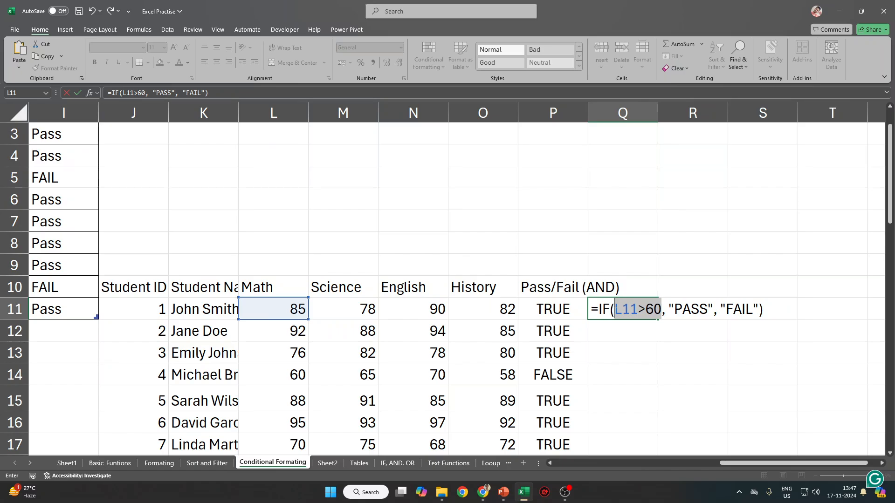
{"action": "left_click_drag", "start_coordinate": [669, 309], "coordinate": [714, 309]}
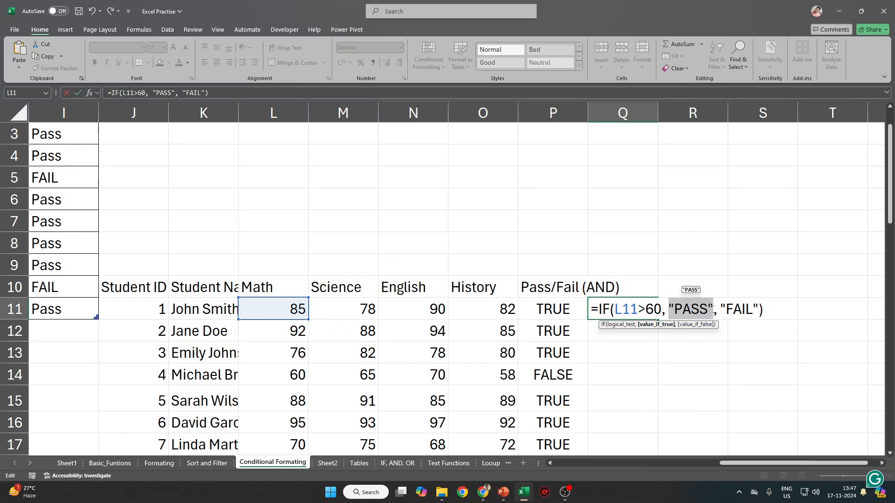
{"action": "left_click_drag", "start_coordinate": [713, 302], "coordinate": [669, 308]}
{"action": "left_click_drag", "start_coordinate": [758, 309], "coordinate": [721, 309]}
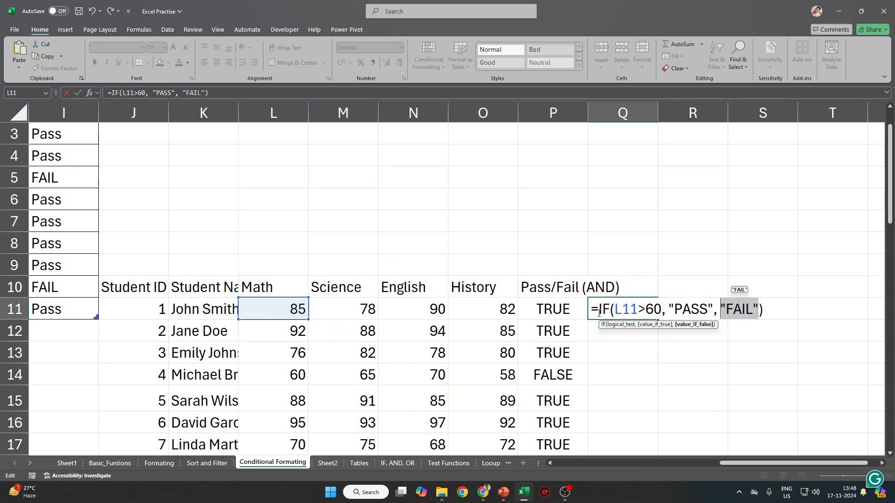
{"action": "left_click_drag", "start_coordinate": [591, 309], "coordinate": [767, 309]}
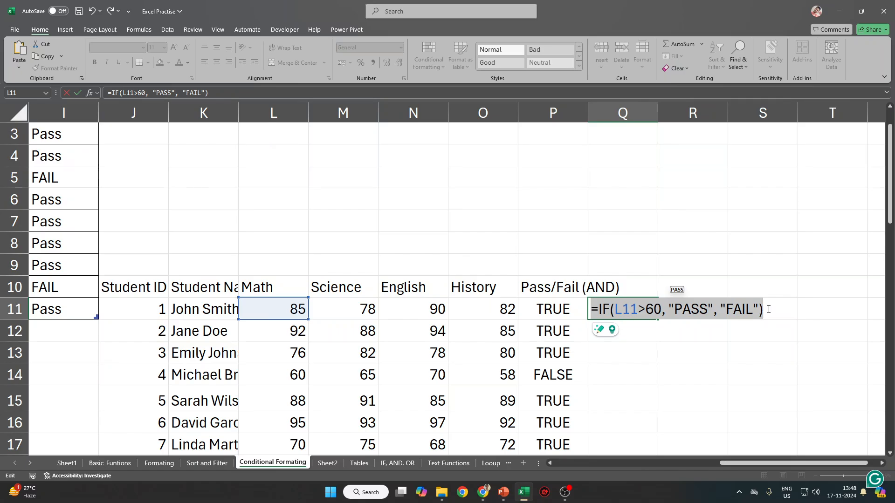
Commit the formula and fill it down Q11:Q20, giving FAIL for rows 14 and 19.
{"action": "key", "text": "ctrl+Return"}
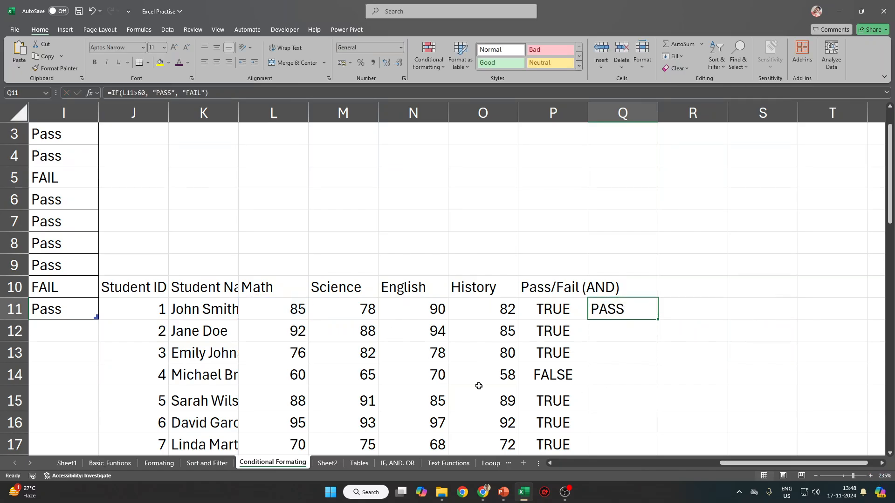
{"action": "key", "text": "Left"}
{"action": "key", "text": "ctrl+Down"}
{"action": "key", "text": "Right"}
{"action": "key", "text": "ctrl+shift+Up"}
{"action": "key", "text": "ctrl+d"}
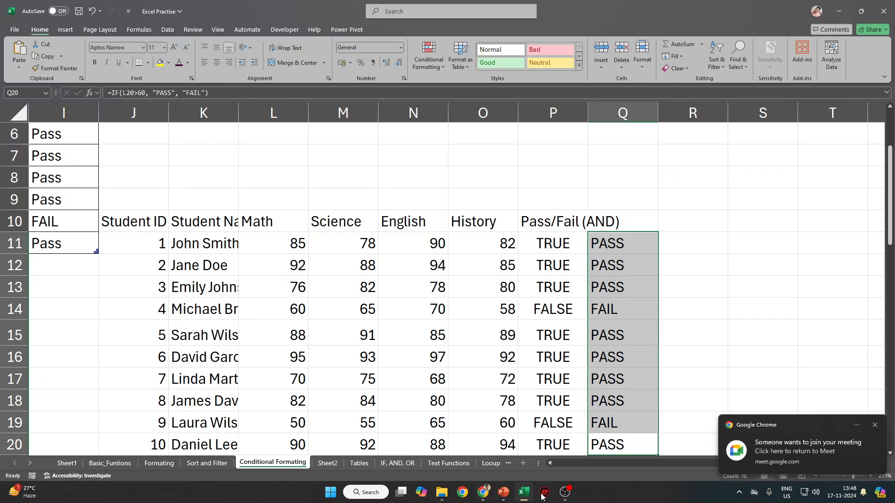
Admit the waiting participant in Google Meet and return to the Excel workbook.
{"action": "left_click", "coordinate": [479, 441]}
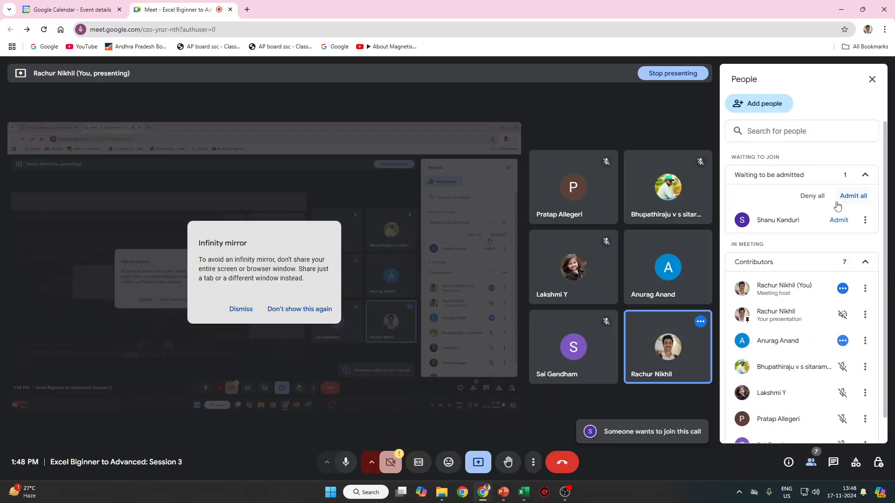
{"action": "left_click", "coordinate": [839, 227]}
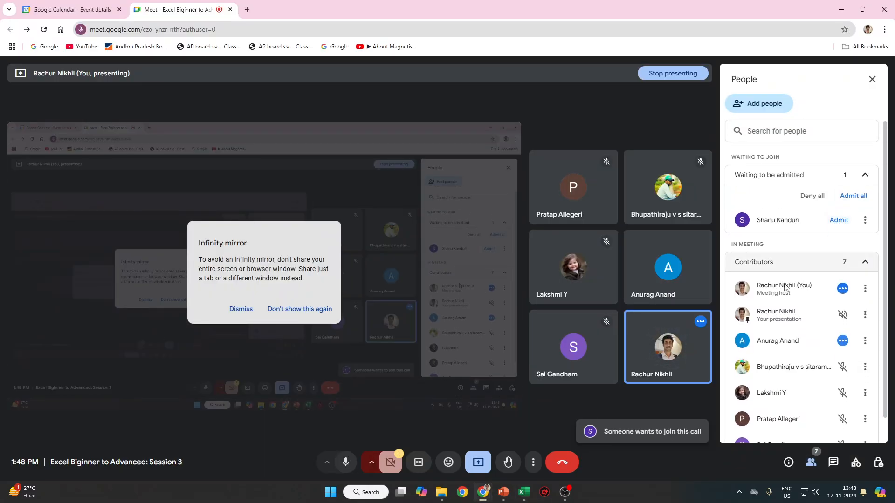
{"action": "key", "text": "alt+Tab"}
{"action": "scroll", "coordinate": [603, 283], "scroll_direction": "down", "scroll_amount": 1}
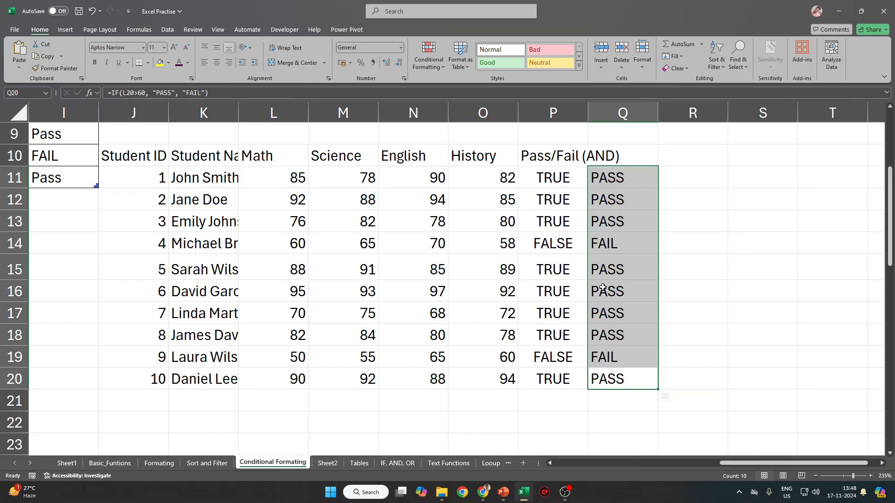
Rename the first table's IF column header to IFAND.
{"action": "scroll", "coordinate": [373, 275], "scroll_direction": "up", "scroll_amount": 3}
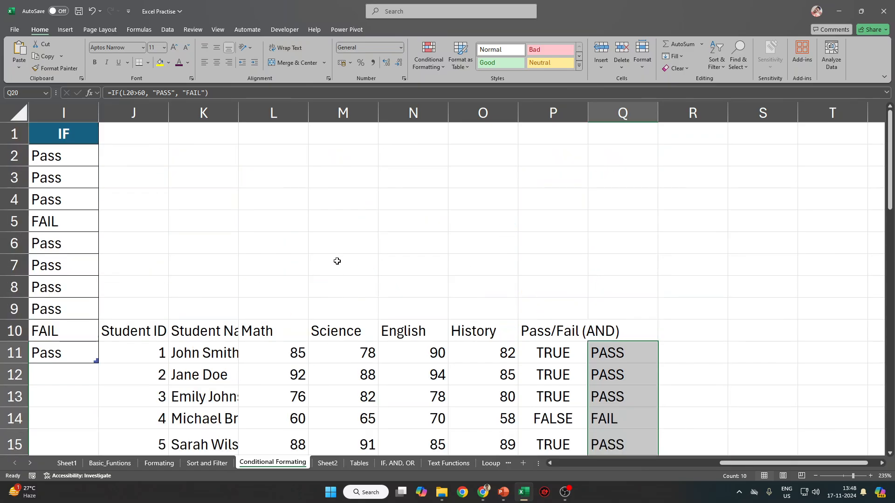
{"action": "left_click", "coordinate": [115, 150]}
{"action": "key", "text": "Home"}
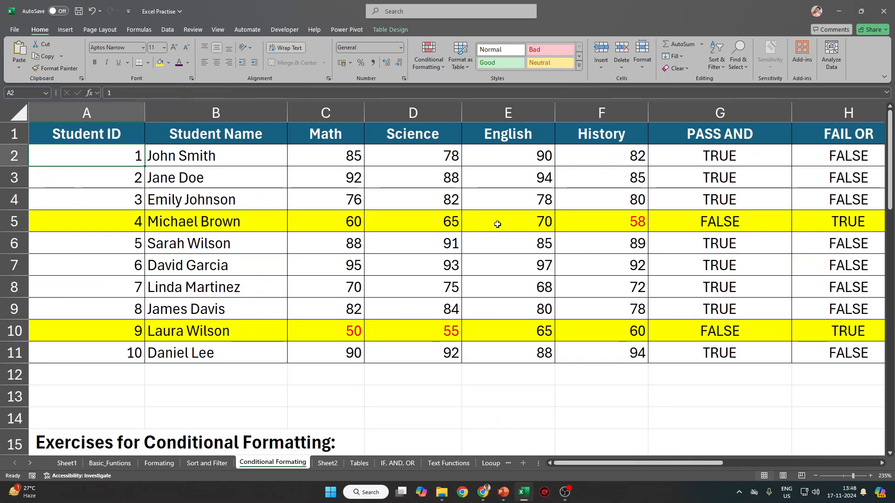
{"action": "key", "text": "ctrl+Right"}
{"action": "scroll", "coordinate": [272, 254], "scroll_direction": "down", "scroll_amount": 2, "text": "ctrl"}
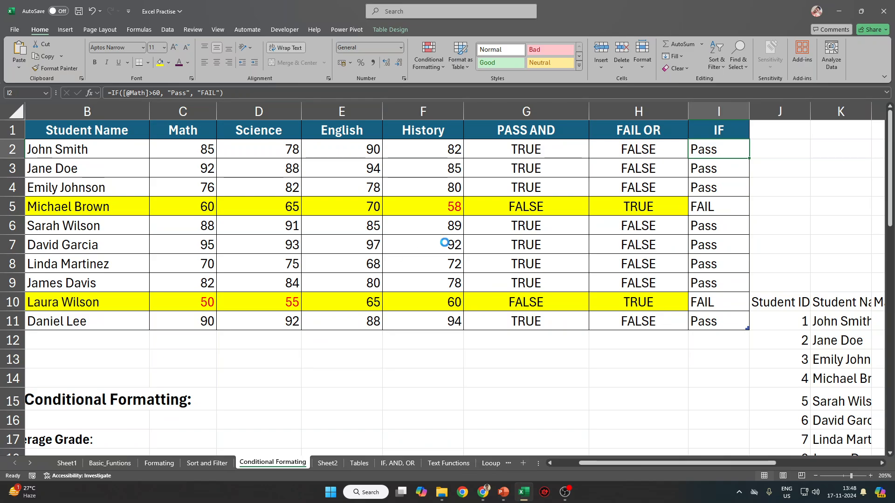
{"action": "scroll", "coordinate": [445, 242], "scroll_direction": "down", "scroll_amount": 1, "text": "ctrl"}
{"action": "double_click", "coordinate": [773, 124]}
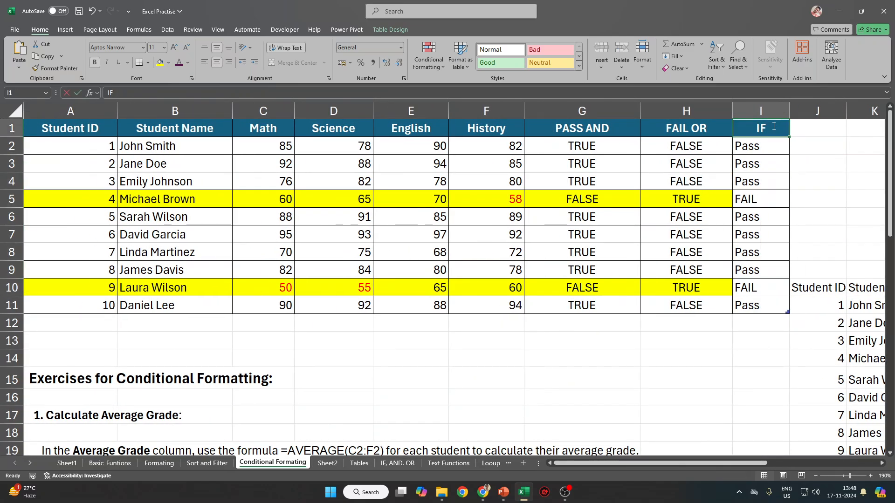
{"action": "type", "text": "AN"}
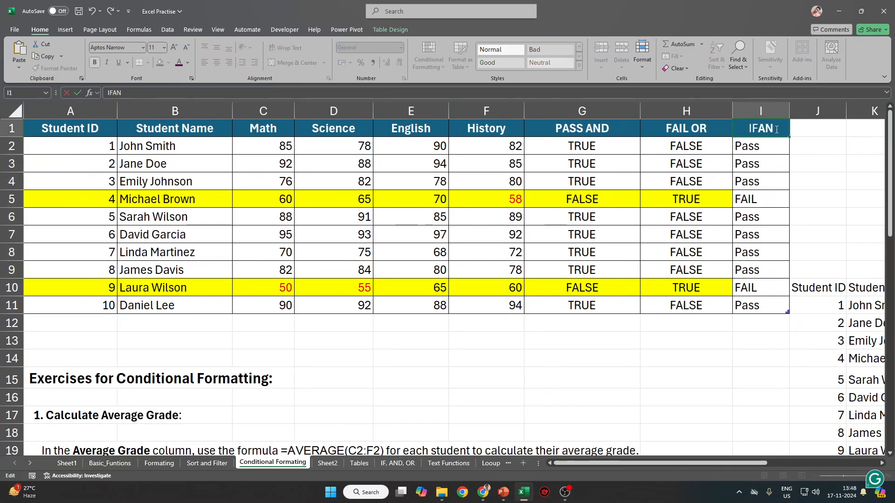
{"action": "type", "text": "D"}
{"action": "key", "text": "Return"}
{"action": "key", "text": "Tab"}
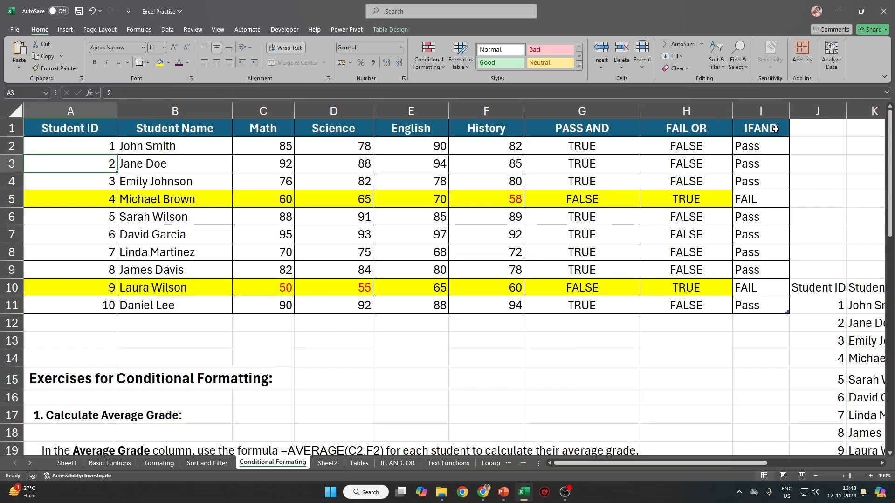
Compare the PASS AND/FAIL OR results with IFAND, then undo the unwanted table expansion.
{"action": "left_click_drag", "start_coordinate": [566, 141], "coordinate": [659, 303]}
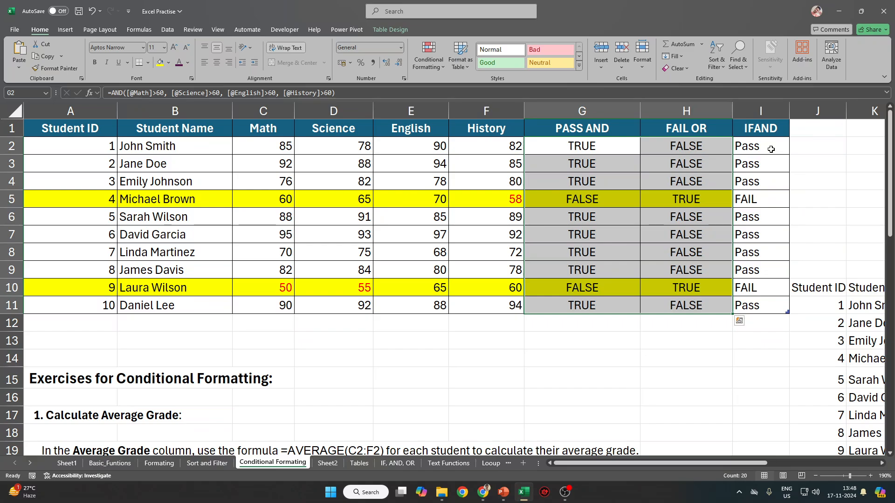
{"action": "left_click_drag", "start_coordinate": [770, 148], "coordinate": [761, 302]}
{"action": "left_click_drag", "start_coordinate": [584, 148], "coordinate": [687, 304]}
{"action": "left_click_drag", "start_coordinate": [747, 146], "coordinate": [758, 320]}
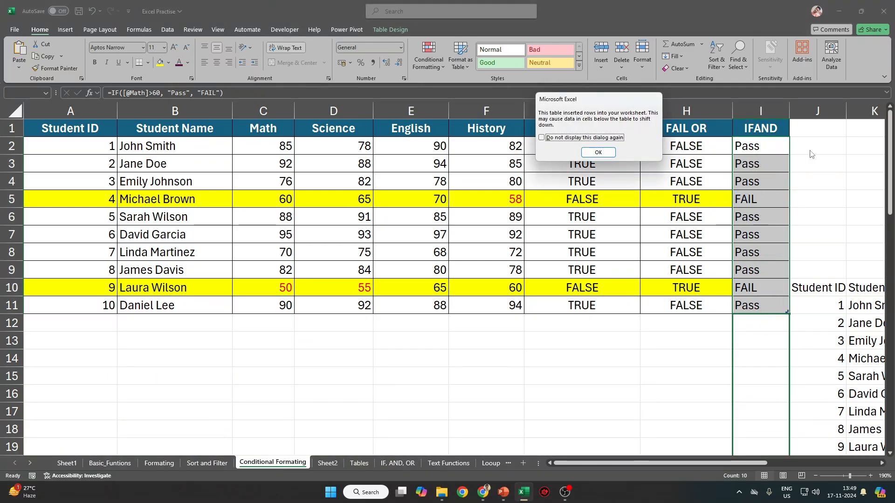
{"action": "left_click", "coordinate": [607, 153]}
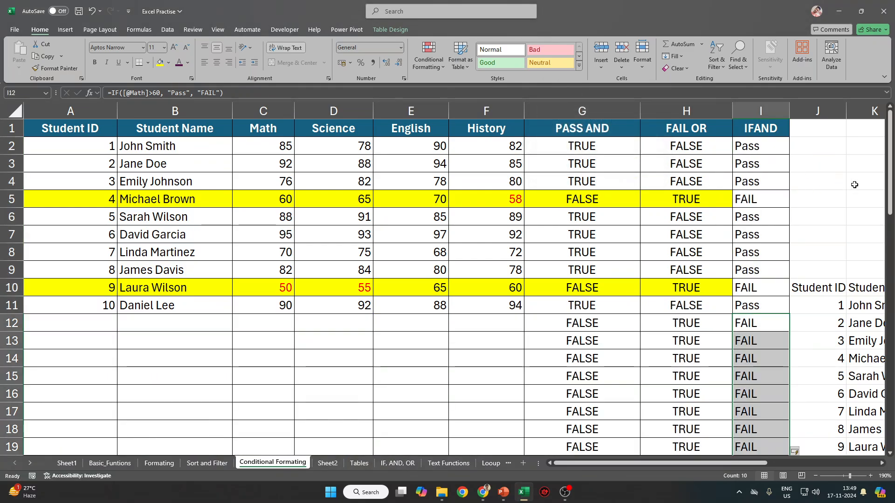
{"action": "key", "text": "ctrl+z"}
{"action": "key", "text": "ctrl+z"}
{"action": "key", "text": "ctrl+z"}
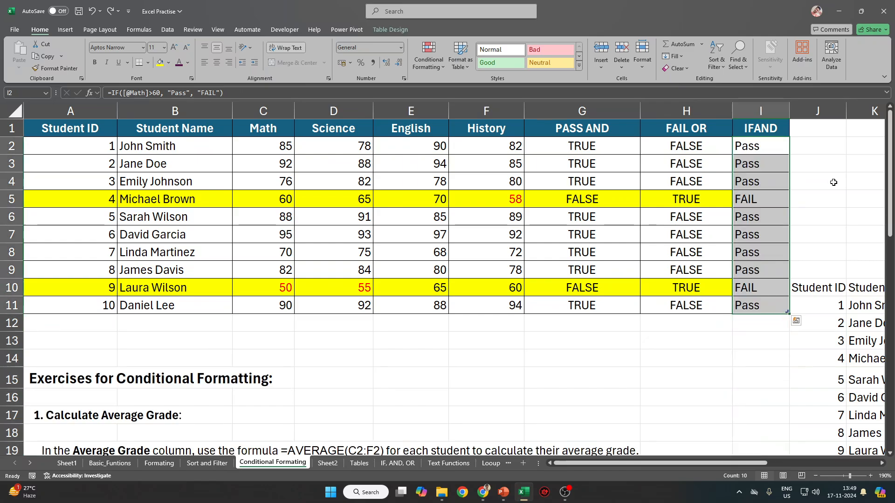
{"action": "left_click", "coordinate": [833, 183]}
Change the column I header from IFAND back to IF.
{"action": "left_click", "coordinate": [750, 151]}
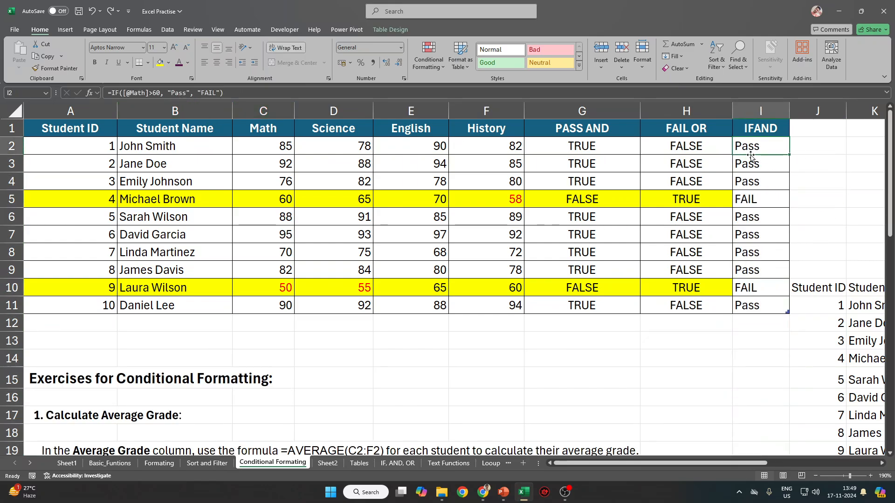
{"action": "left_click", "coordinate": [796, 126]}
{"action": "left_click", "coordinate": [774, 129]}
{"action": "double_click", "coordinate": [759, 128]}
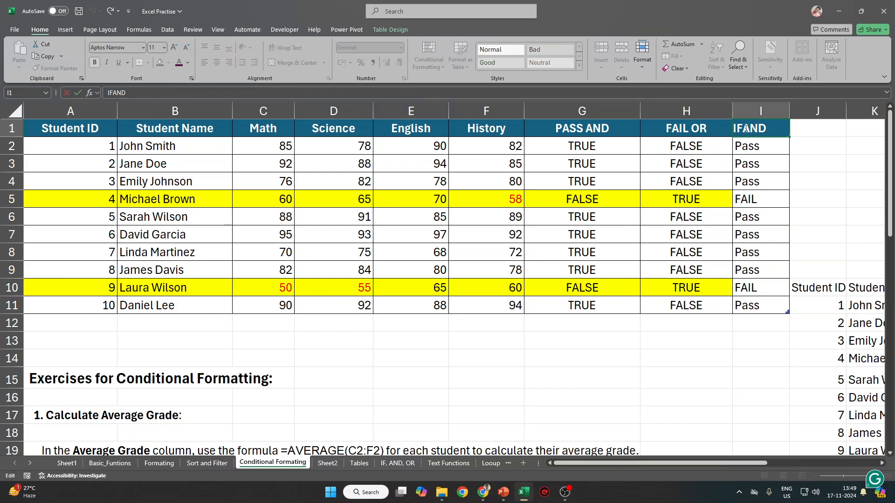
{"action": "key", "text": "BackSpace"}
{"action": "key", "text": "BackSpace"}
{"action": "key", "text": "BackSpace"}
{"action": "key", "text": "Tab"}
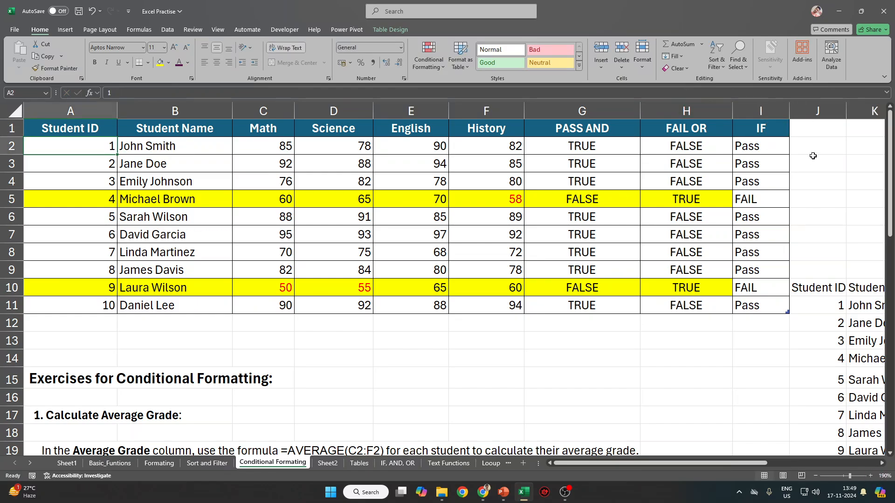
Enter the header IFAND in J1, beside the IF column.
{"action": "left_click_drag", "start_coordinate": [769, 148], "coordinate": [764, 306]}
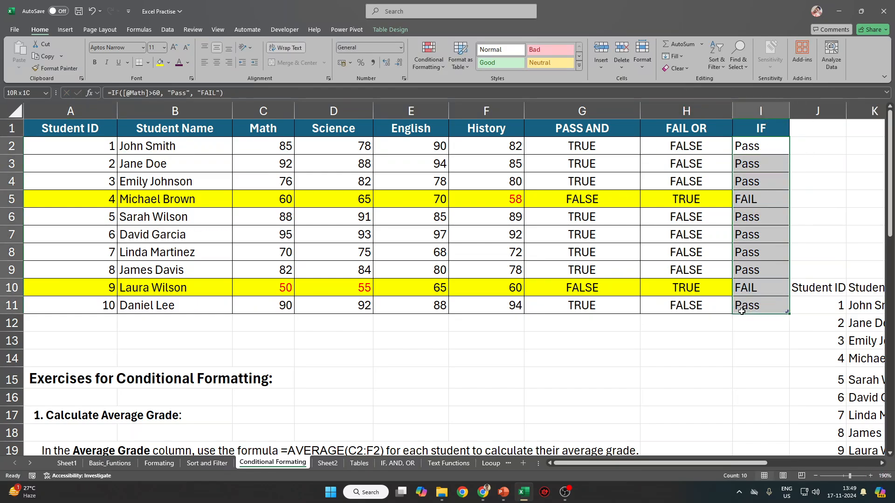
{"action": "left_click", "coordinate": [281, 143]}
{"action": "left_click", "coordinate": [799, 130]}
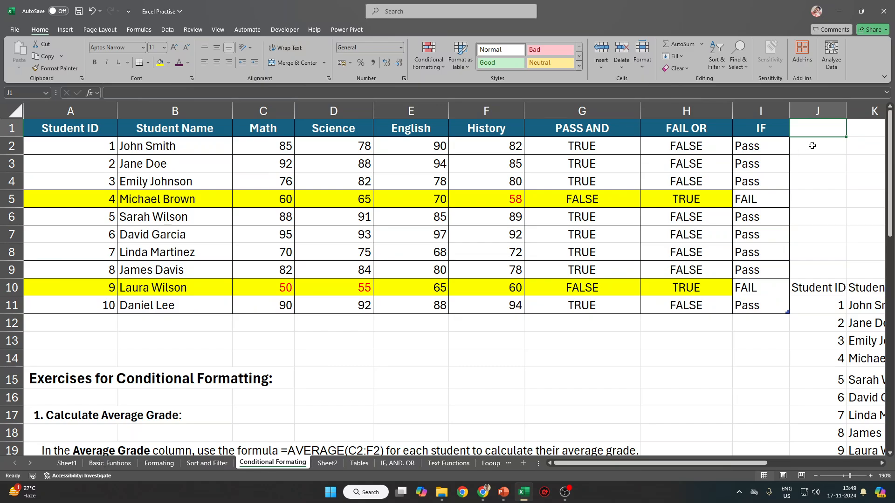
{"action": "type", "text": "IFAND"}
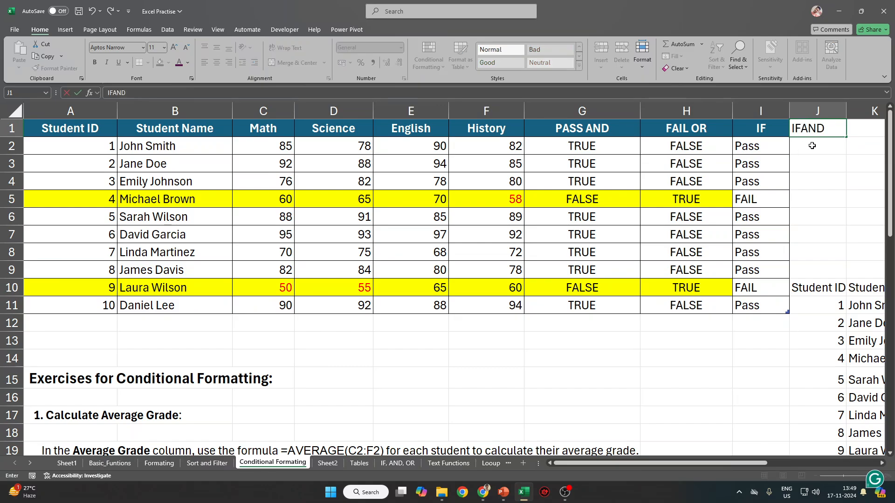
{"action": "key", "text": "Tab"}
{"action": "key", "text": "Return"}
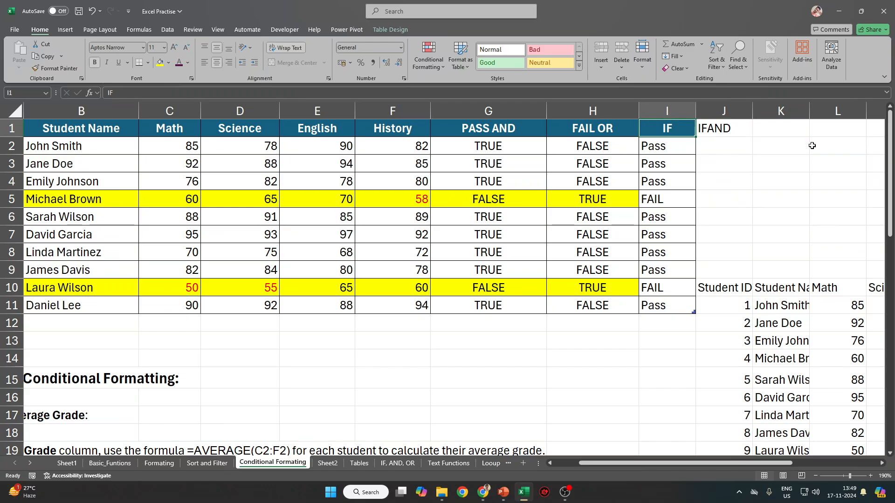
Start J2's formula =IF(AND(...) requiring Math, Science, English and History each above 60.
{"action": "type", "text": "=IF"}
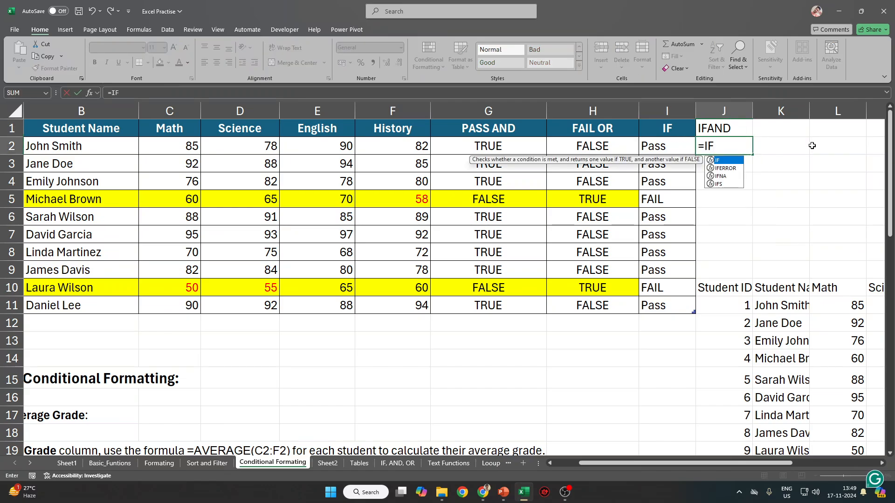
{"action": "type", "text": "("}
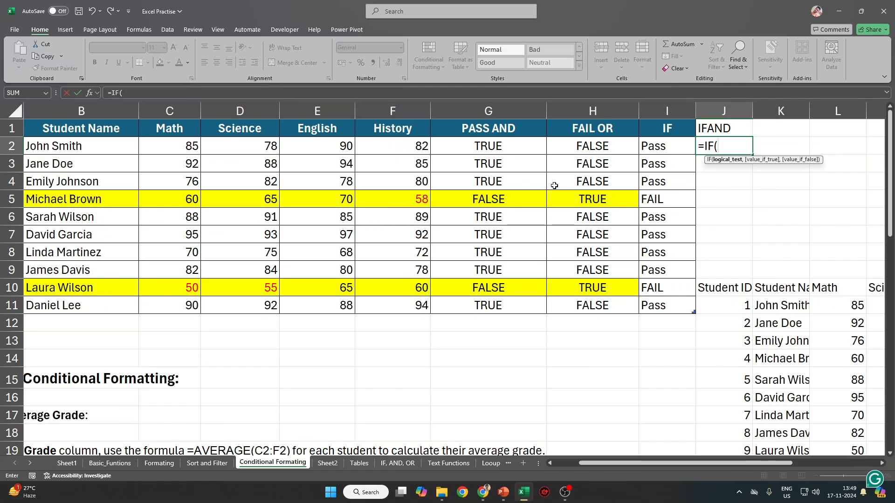
{"action": "type", "text": "AND"}
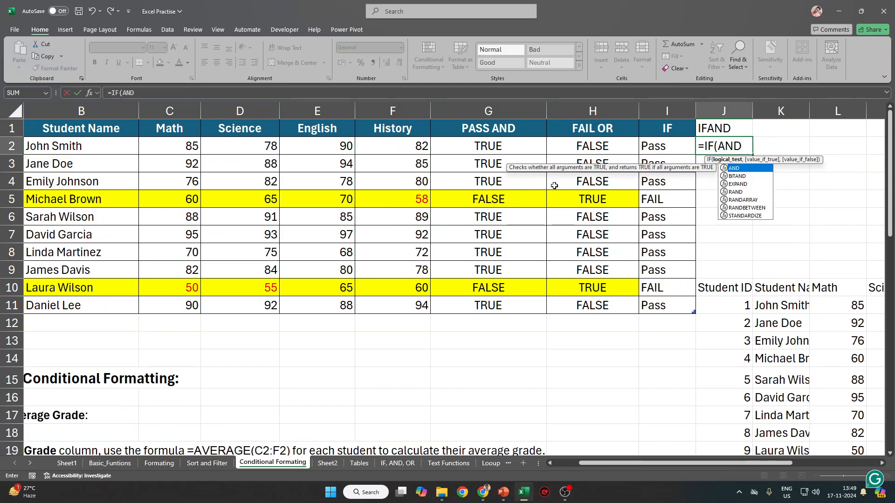
{"action": "type", "text": "("}
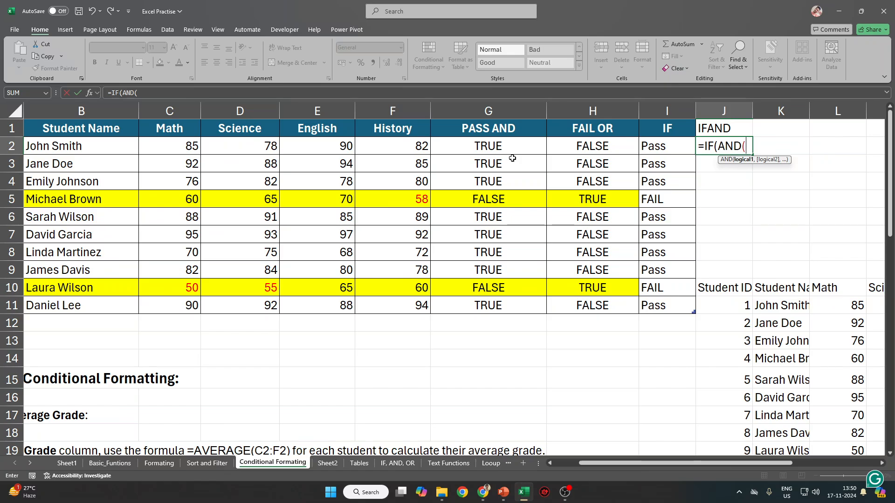
{"action": "left_click", "coordinate": [188, 147]}
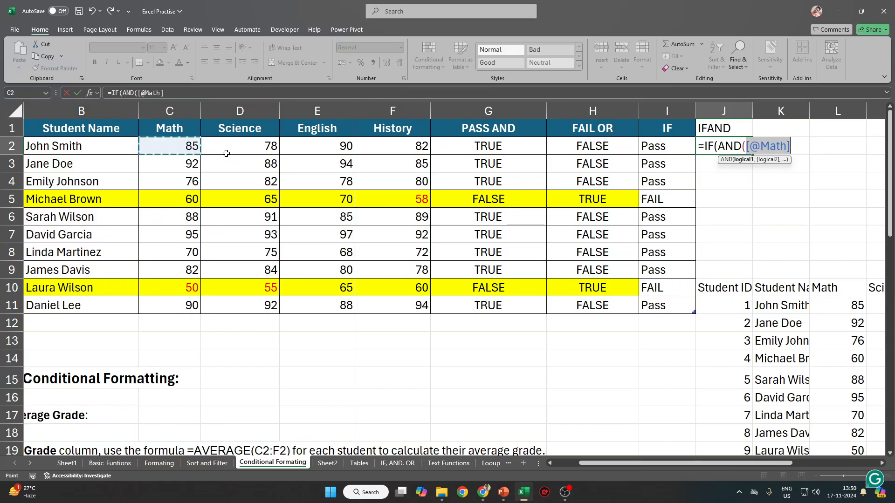
{"action": "type", "text": ">60,"}
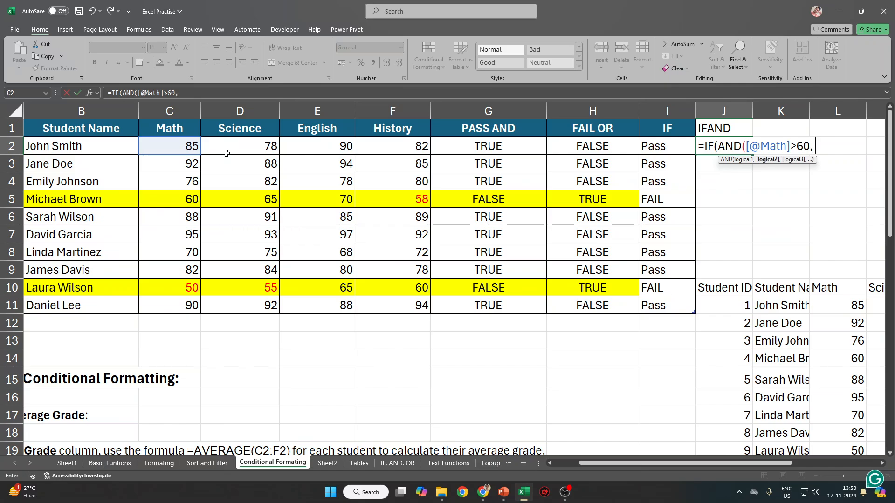
{"action": "left_click", "coordinate": [249, 149]}
{"action": "type", "text": ">60"}
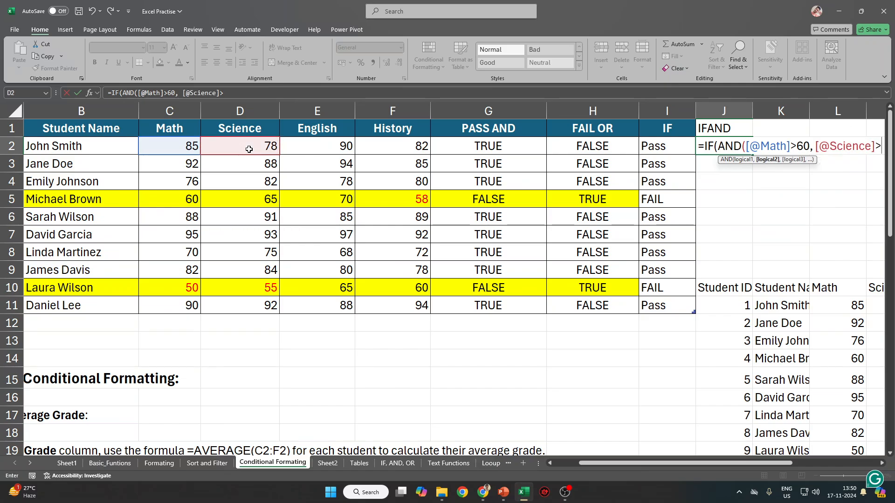
{"action": "type", "text": ","}
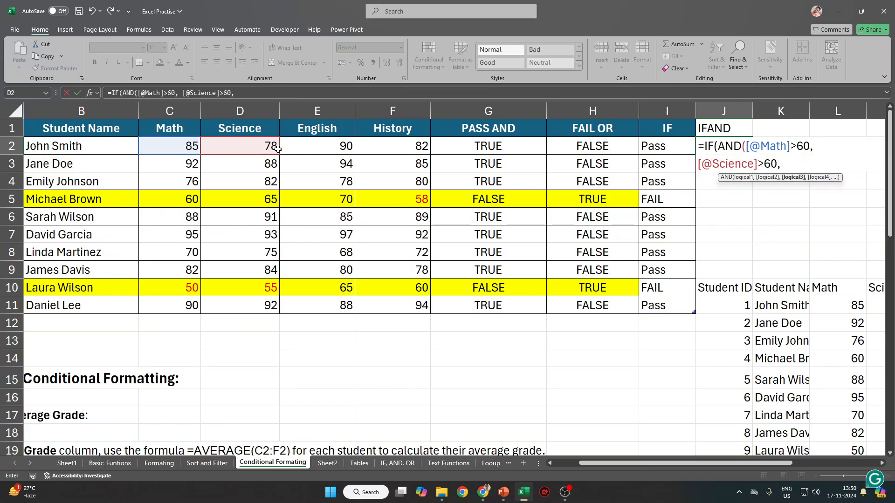
{"action": "left_click", "coordinate": [318, 148]}
{"action": "type", "text": ">60"}
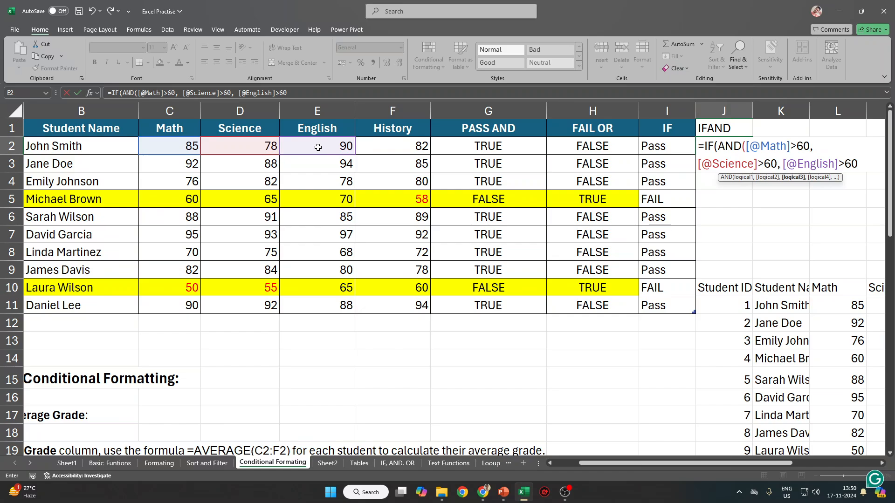
{"action": "type", "text": ","}
{"action": "left_click", "coordinate": [408, 143]}
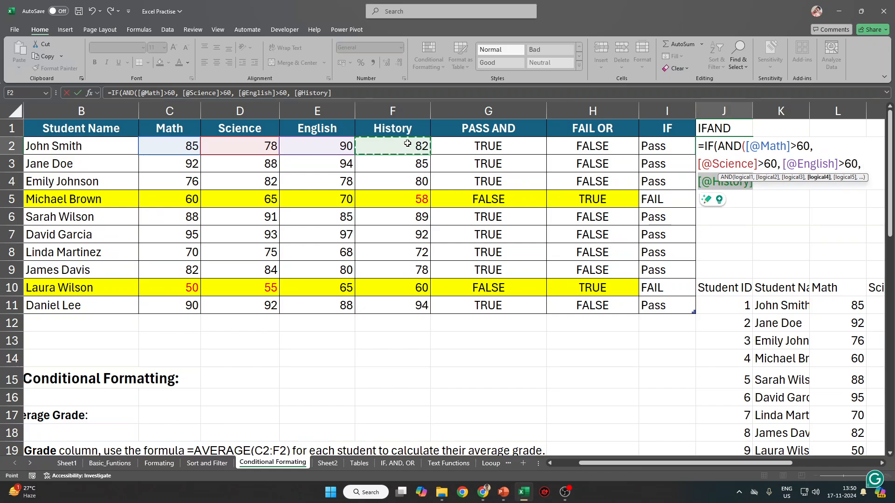
{"action": "type", "text": ">60"}
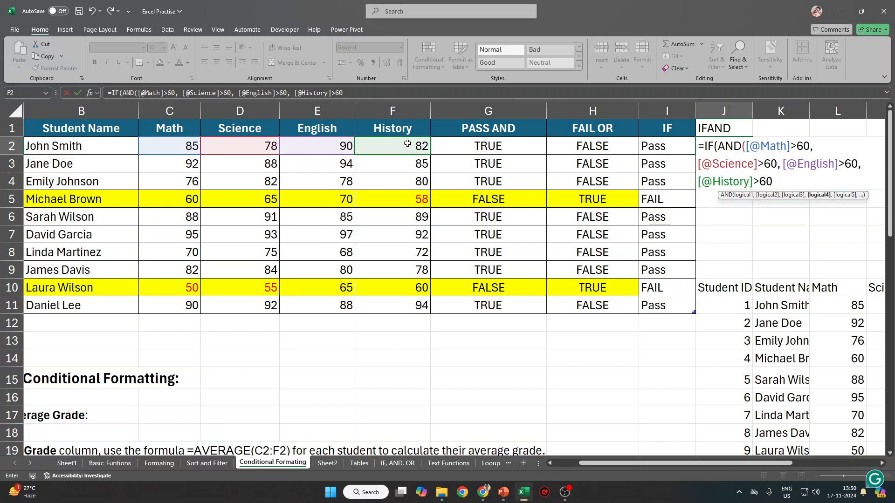
{"action": "type", "text": "),"}
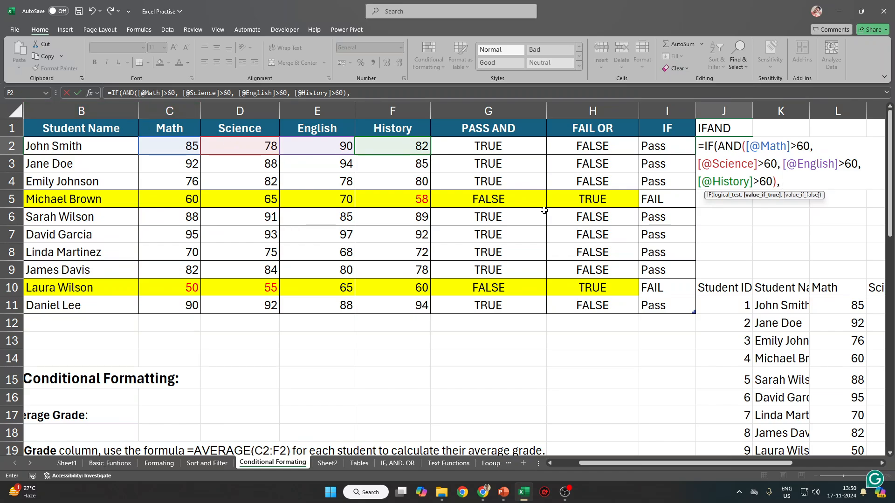
Finish the formula with "PASS","FAIL" and commit it, so J2 shows PASS.
{"action": "left_click_drag", "start_coordinate": [776, 182], "coordinate": [719, 147]}
{"action": "left_click", "coordinate": [788, 182]}
{"action": "type", "text": "PASS"}
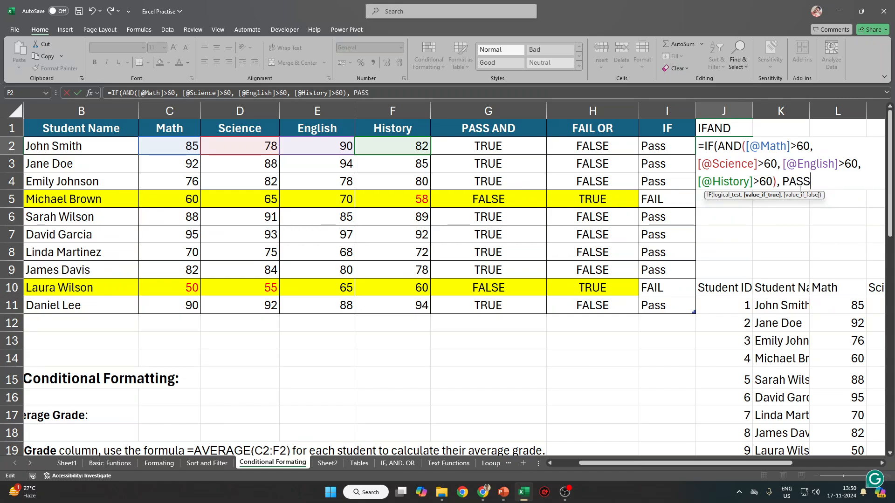
{"action": "left_click", "coordinate": [800, 188]}
{"action": "type", "text": "\""}
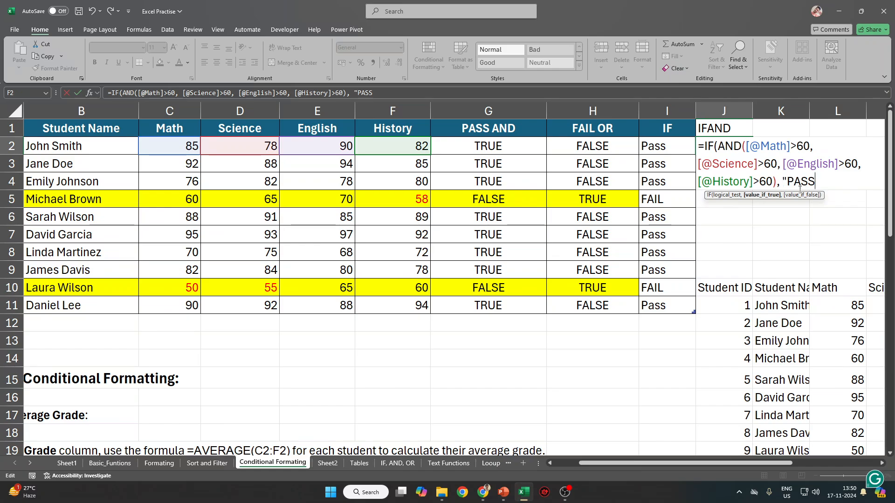
{"action": "type", "text": ","}
{"action": "type", "text": "\"FAIL"}
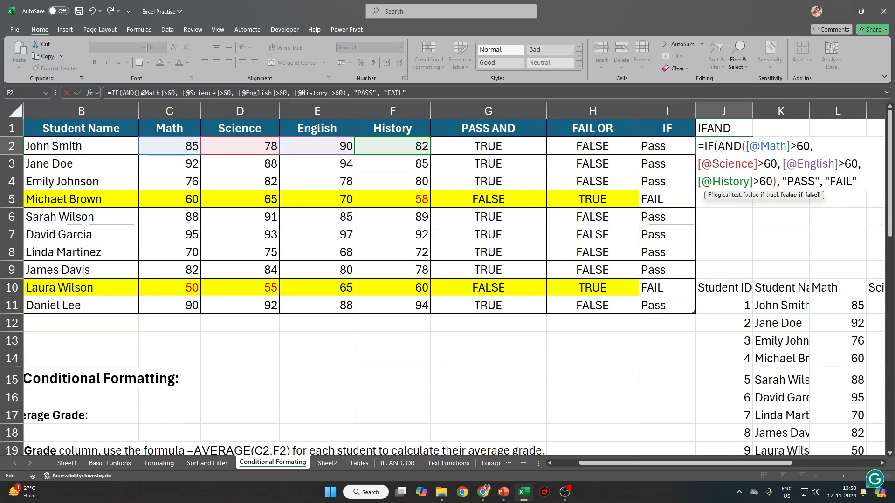
{"action": "type", "text": "\")"}
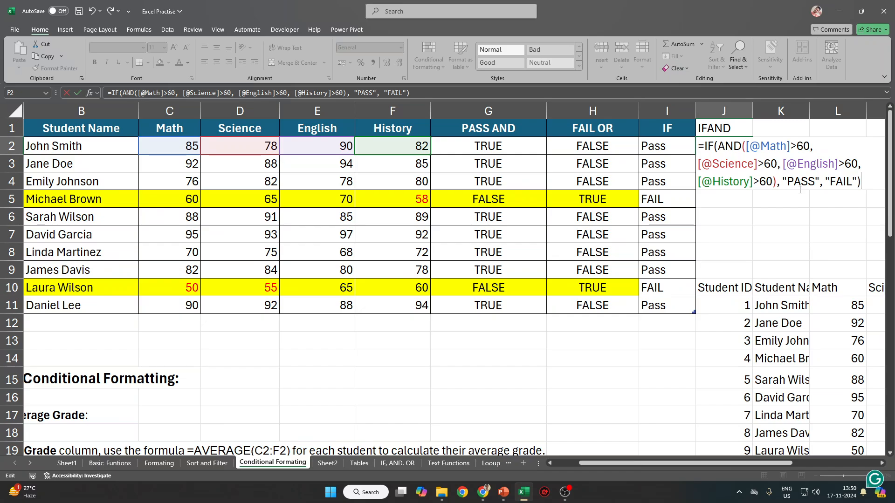
{"action": "key", "text": "Return"}
{"action": "key", "text": "Up"}
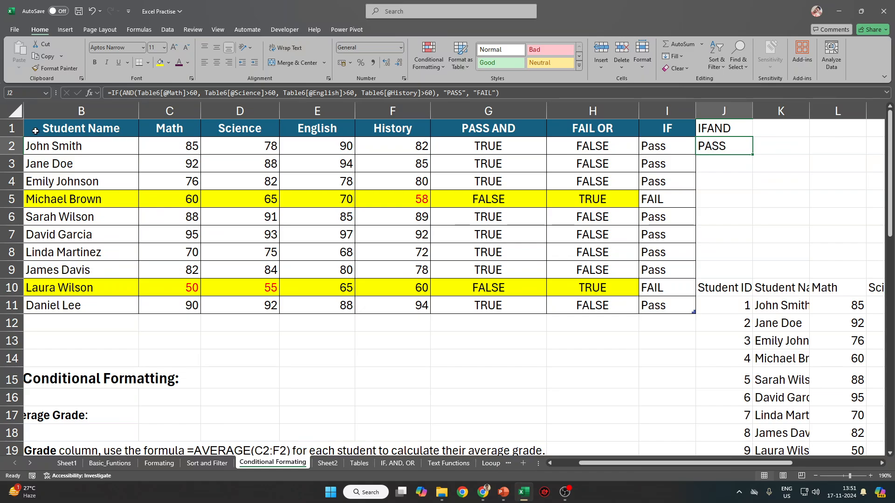
{"action": "left_click_drag", "start_coordinate": [33, 130], "coordinate": [647, 305]}
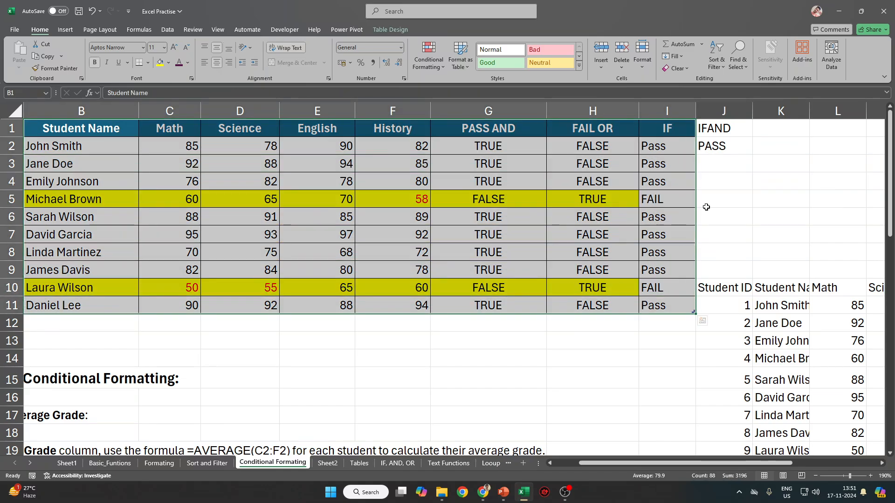
{"action": "left_click_drag", "start_coordinate": [718, 128], "coordinate": [711, 311]}
{"action": "left_click", "coordinate": [736, 192]}
{"action": "left_click_drag", "start_coordinate": [736, 131], "coordinate": [709, 220]}
{"action": "left_click", "coordinate": [539, 198]}
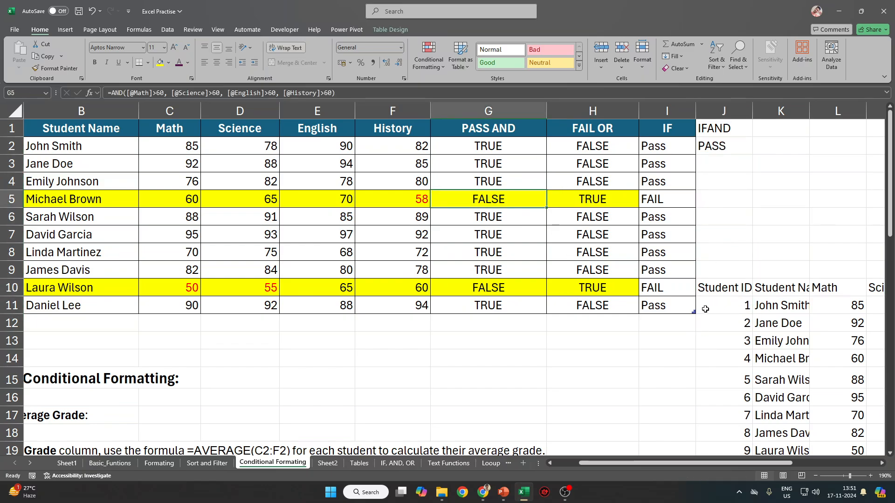
{"action": "left_click_drag", "start_coordinate": [727, 148], "coordinate": [713, 299]}
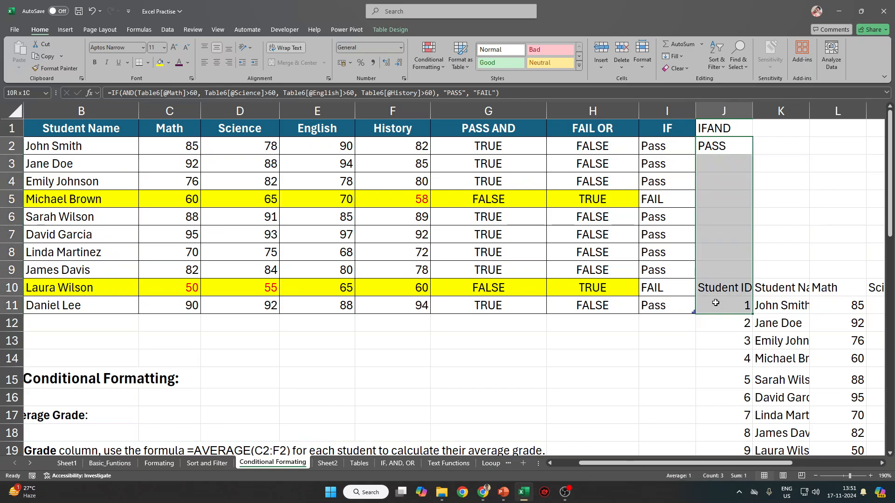
{"action": "left_click", "coordinate": [736, 193]}
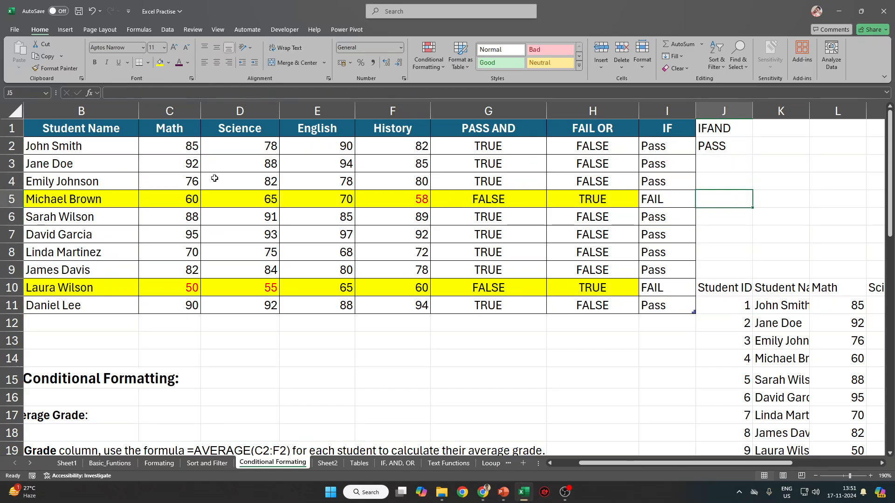
{"action": "left_click", "coordinate": [110, 114]}
{"action": "left_click", "coordinate": [110, 114]}
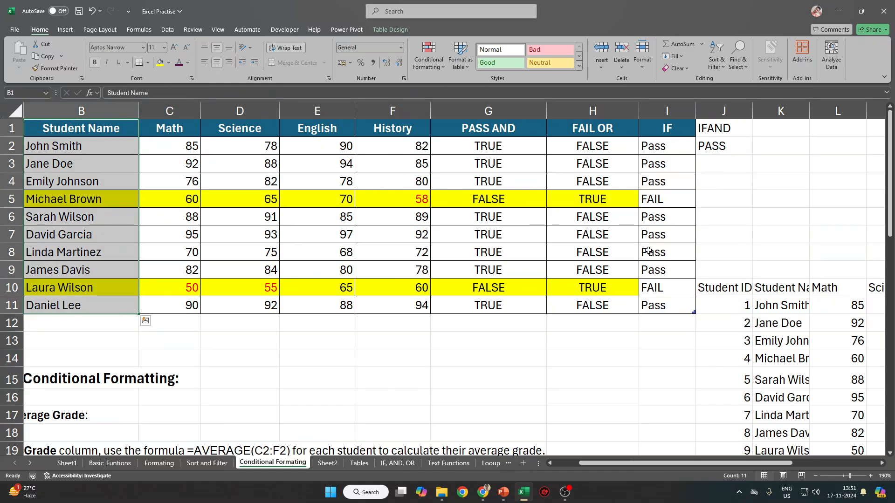
{"action": "left_click_drag", "start_coordinate": [687, 307], "coordinate": [1, 95]}
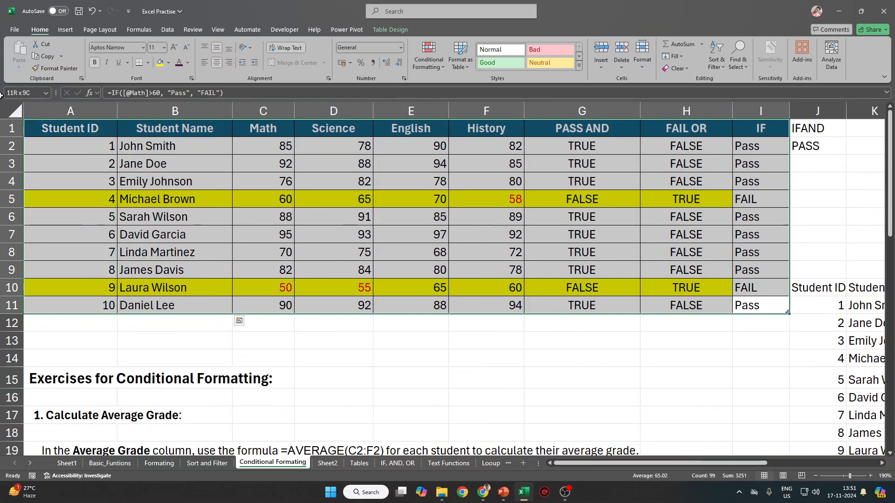
{"action": "left_click", "coordinate": [818, 165]}
{"action": "left_click_drag", "start_coordinate": [818, 128], "coordinate": [819, 312]}
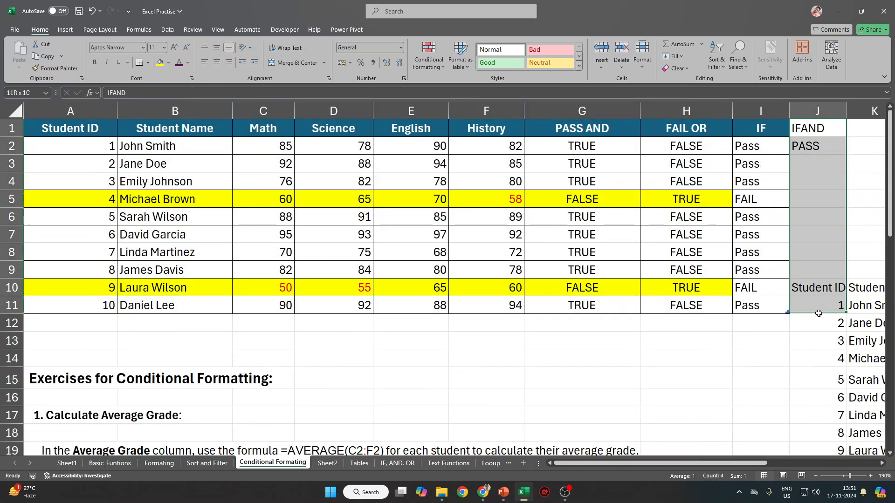
{"action": "key", "text": "Return"}
{"action": "left_click", "coordinate": [801, 168]}
{"action": "key", "text": "Right"}
{"action": "key", "text": "Right"}
{"action": "key", "text": "Right"}
{"action": "key", "text": "Right"}
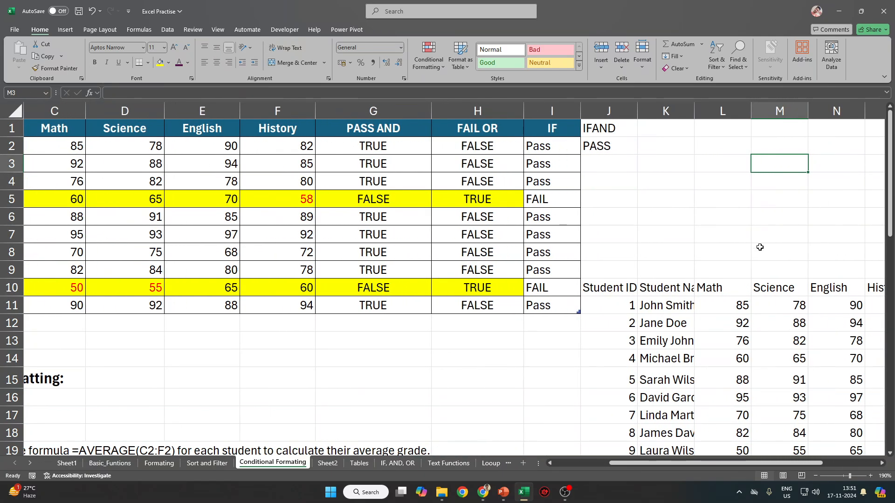
{"action": "scroll", "coordinate": [737, 305], "scroll_direction": "down", "scroll_amount": 3}
{"action": "scroll", "coordinate": [727, 305], "scroll_direction": "up", "scroll_amount": 3}
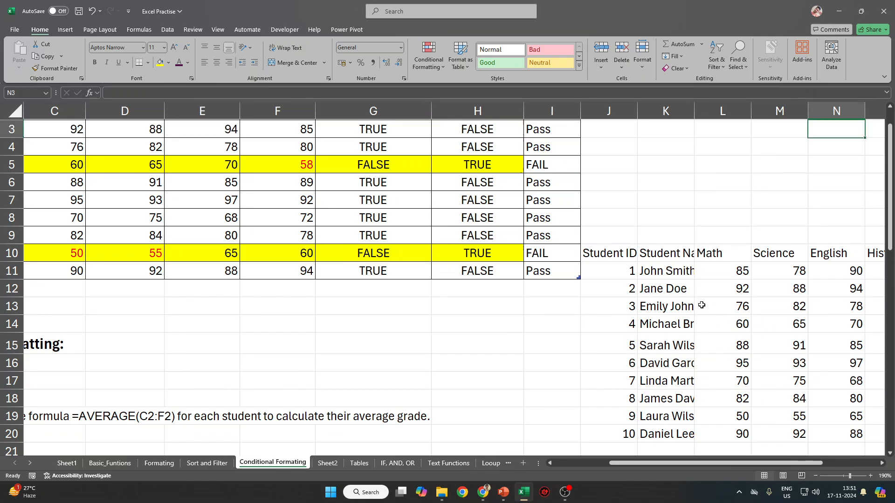
{"action": "left_click", "coordinate": [402, 120]}
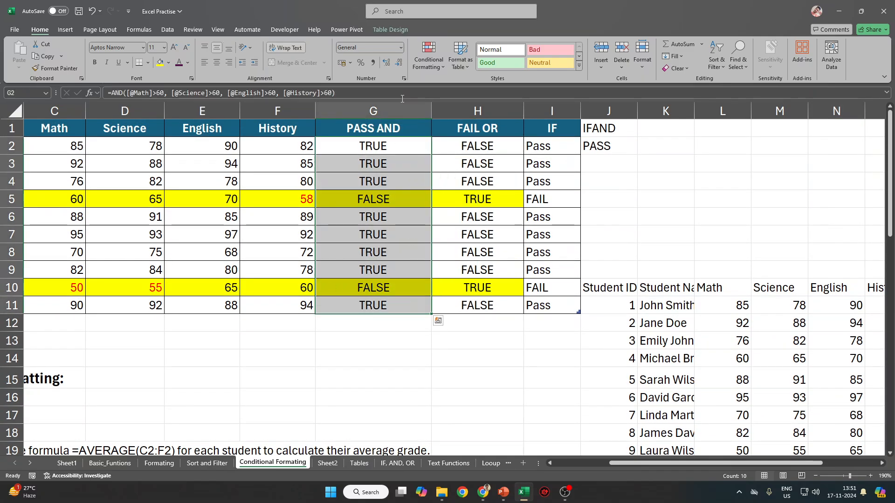
{"action": "left_click", "coordinate": [389, 29]}
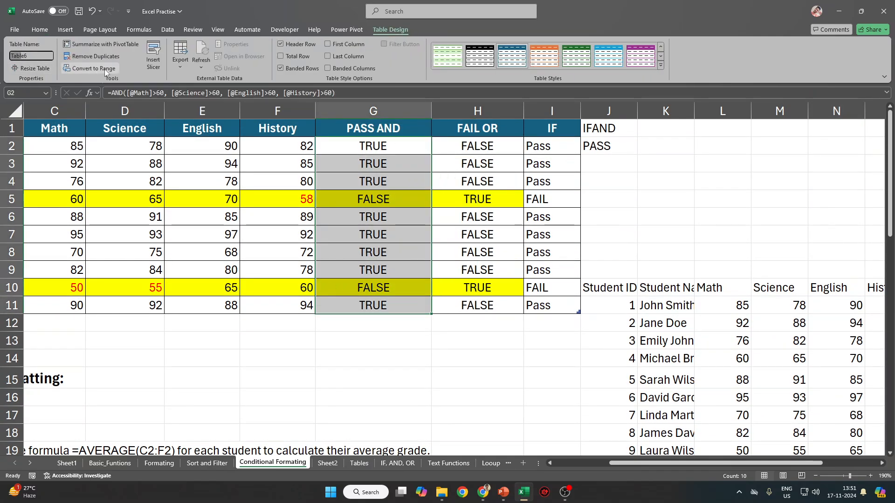
{"action": "left_click", "coordinate": [29, 55]}
{"action": "left_click", "coordinate": [498, 161]}
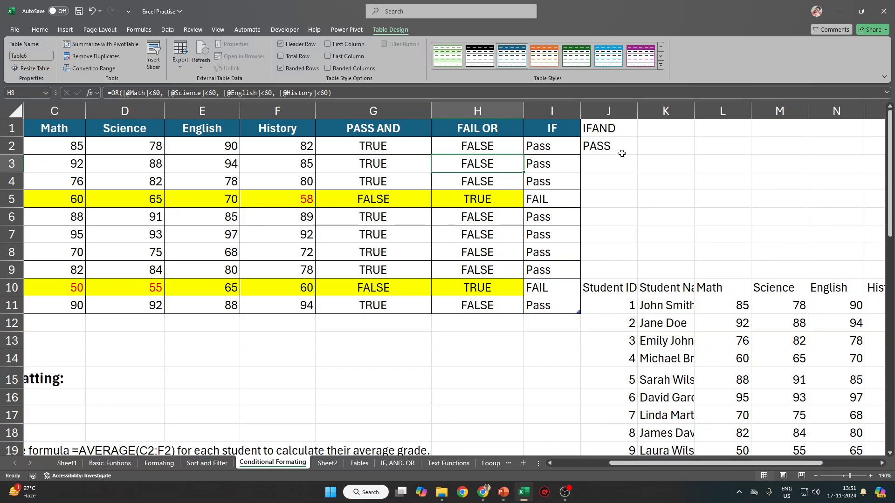
Insert a blank column at J and head it IFAND.
{"action": "left_click", "coordinate": [597, 103]}
{"action": "key", "text": "ctrl+shift+plus"}
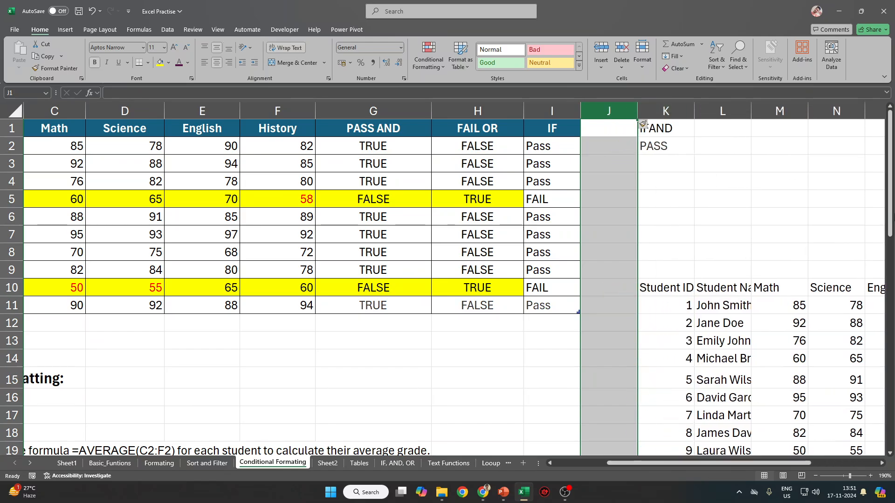
{"action": "left_click", "coordinate": [600, 123]}
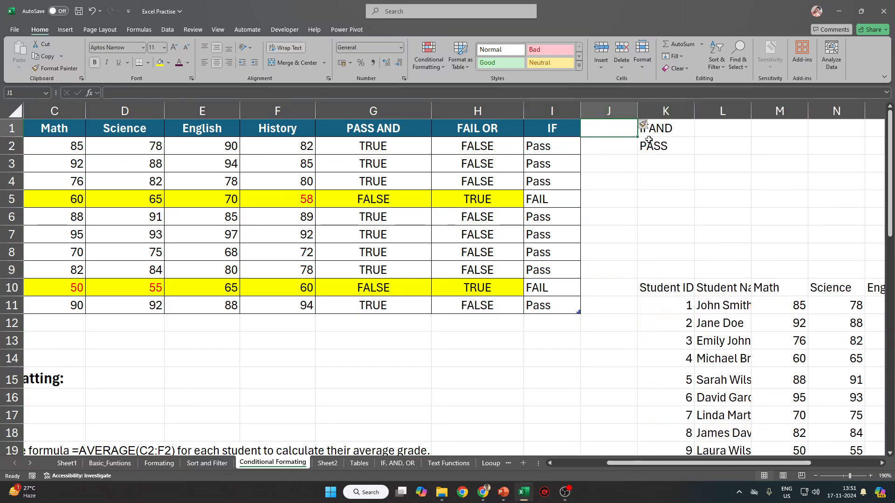
{"action": "type", "text": "IFAND"}
{"action": "key", "text": "Return"}
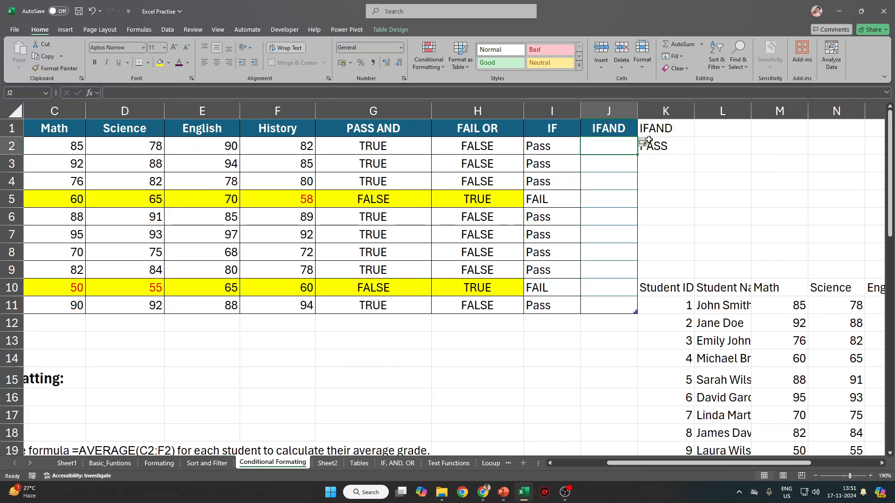
Select the IFAND/PASS notes in column K and the second table's Student ID area.
{"action": "left_click_drag", "start_coordinate": [664, 127], "coordinate": [661, 140]}
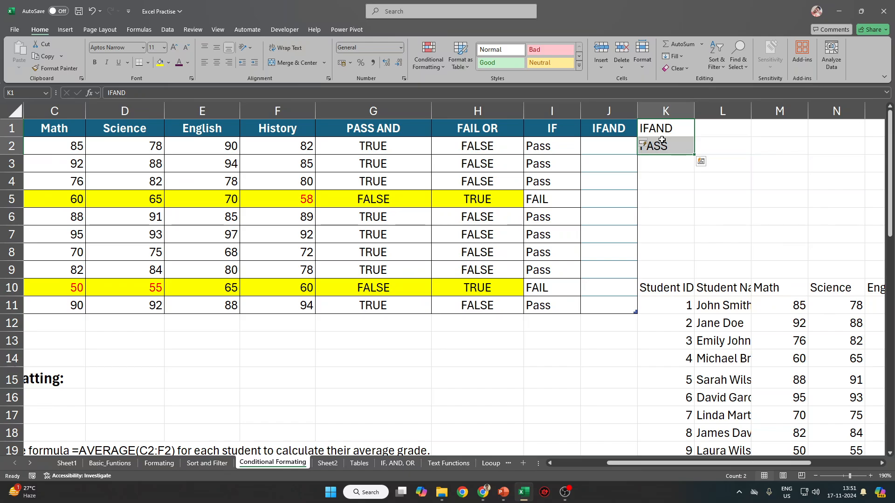
{"action": "scroll", "coordinate": [662, 140], "scroll_direction": "down", "scroll_amount": 1}
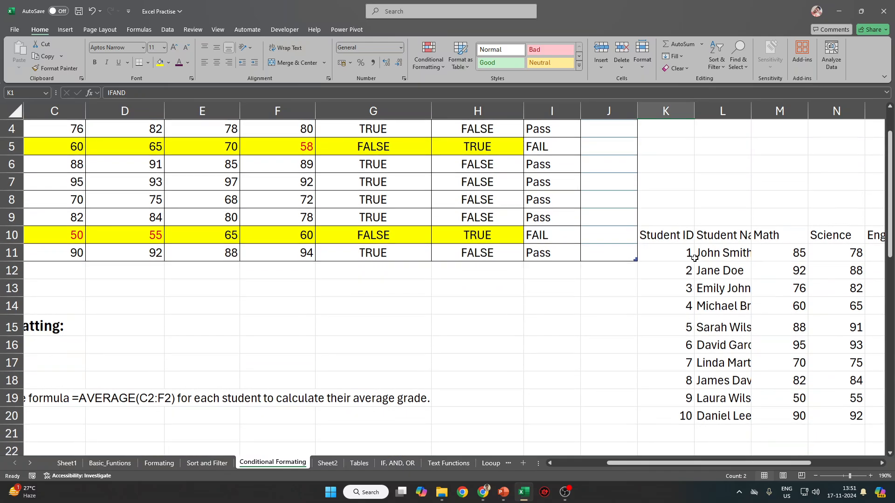
{"action": "left_click_drag", "start_coordinate": [671, 234], "coordinate": [681, 258]}
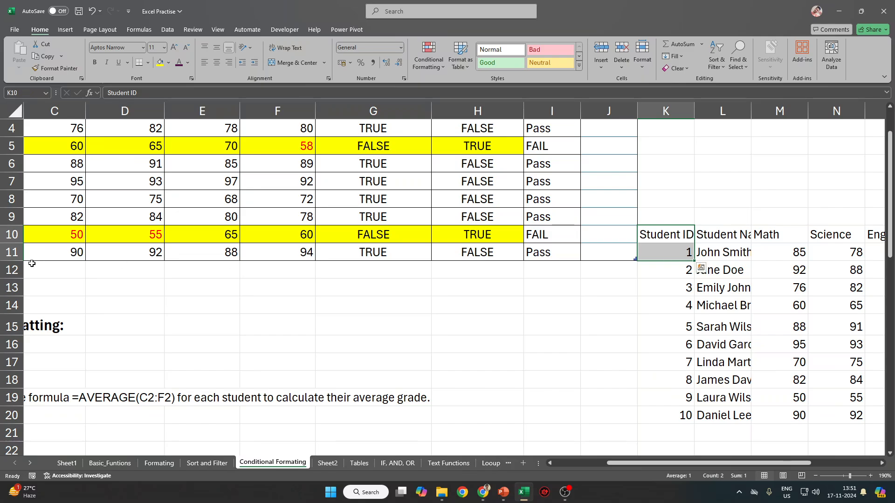
{"action": "left_click_drag", "start_coordinate": [52, 237], "coordinate": [675, 251]}
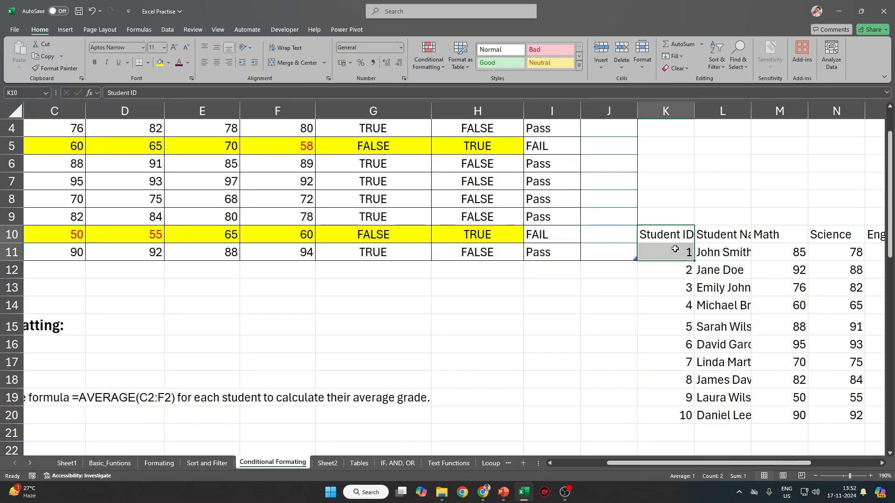
{"action": "scroll", "coordinate": [675, 252], "scroll_direction": "up", "scroll_amount": 1}
{"action": "left_click_drag", "start_coordinate": [657, 158], "coordinate": [666, 288]}
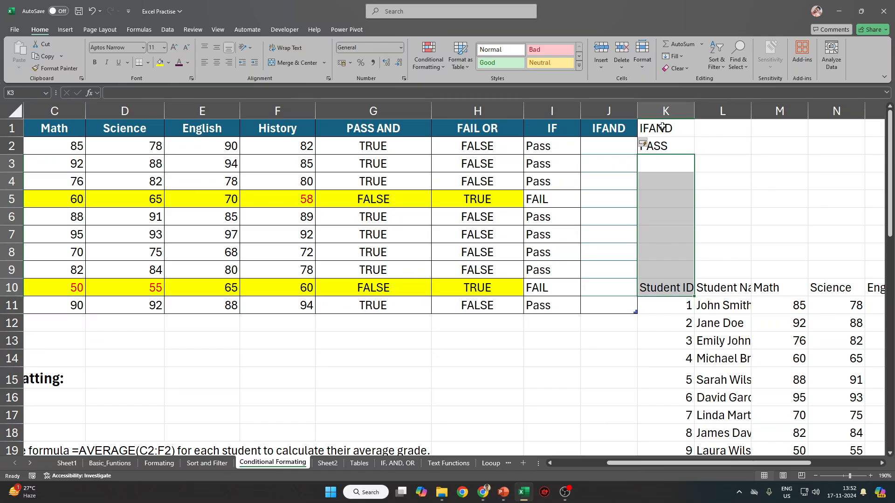
{"action": "left_click", "coordinate": [651, 107]}
{"action": "left_click", "coordinate": [681, 166]}
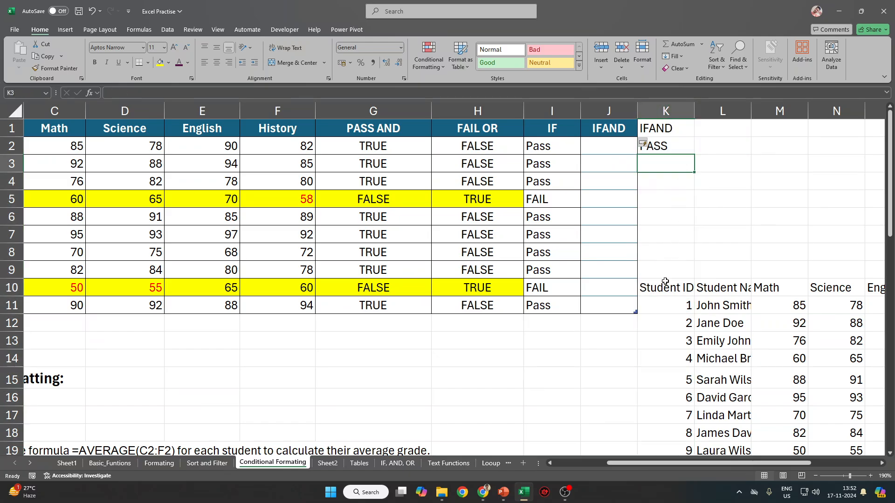
{"action": "left_click", "coordinate": [665, 287]}
{"action": "scroll", "coordinate": [673, 295], "scroll_direction": "down", "scroll_amount": 4}
Insert cells four times to shift the second table right.
{"action": "key", "text": "ctrl+shift+Down"}
{"action": "key", "text": "ctrl+shift+="}
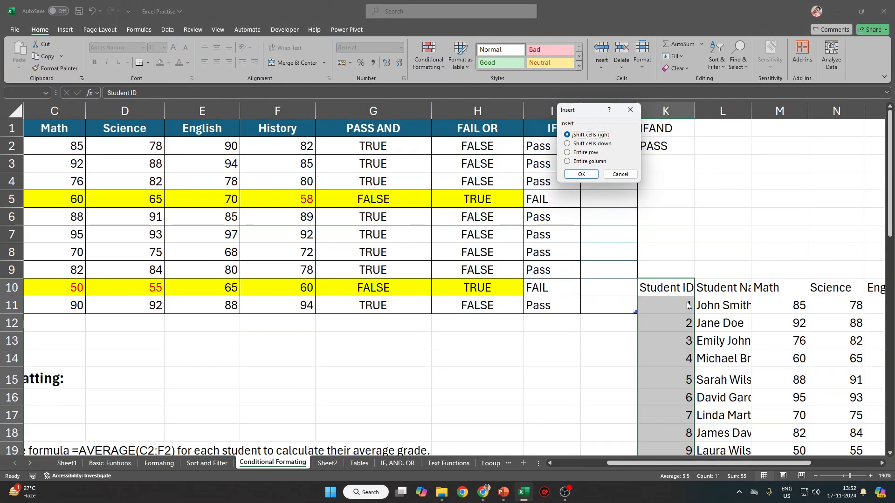
{"action": "key", "text": "Down"}
{"action": "key", "text": "Up"}
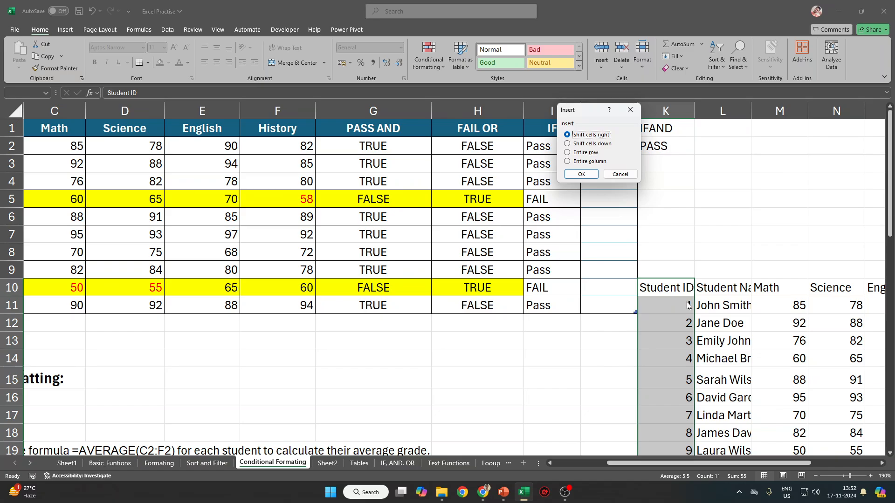
{"action": "key", "text": "Return"}
{"action": "key", "text": "ctrl+shift+equal"}
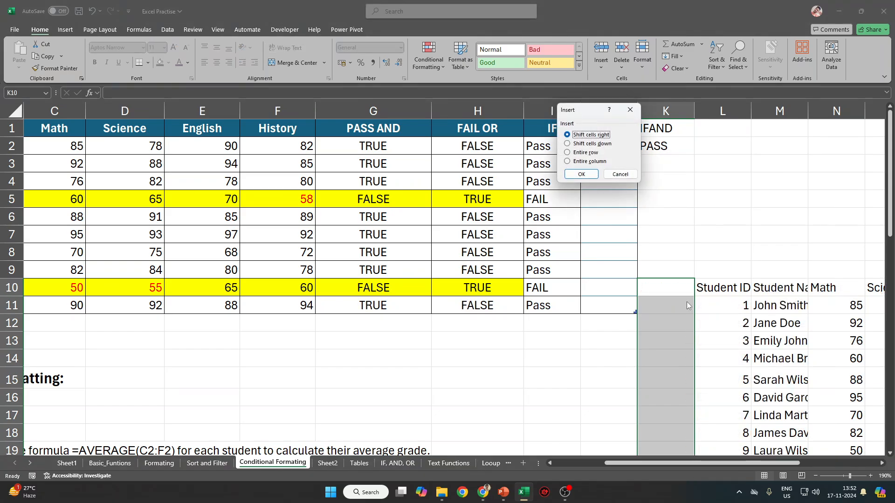
{"action": "key", "text": "Return"}
{"action": "key", "text": "ctrl+shift+equal"}
{"action": "key", "text": "Return"}
{"action": "key", "text": "ctrl+shift+equal"}
{"action": "key", "text": "Return"}
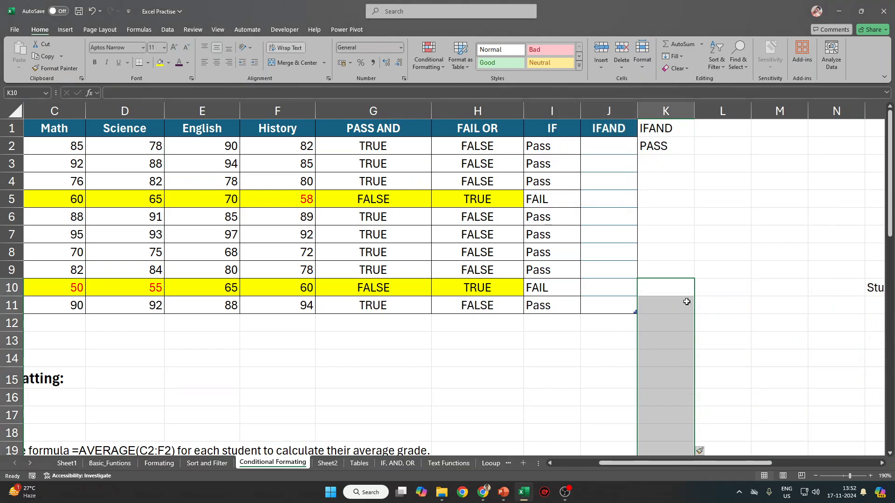
Move the IFAND/PASS notes from K1:K2 to N1:N2.
{"action": "left_click_drag", "start_coordinate": [654, 127], "coordinate": [662, 147]}
{"action": "key", "text": "ctrl+c"}
{"action": "left_click", "coordinate": [847, 133]}
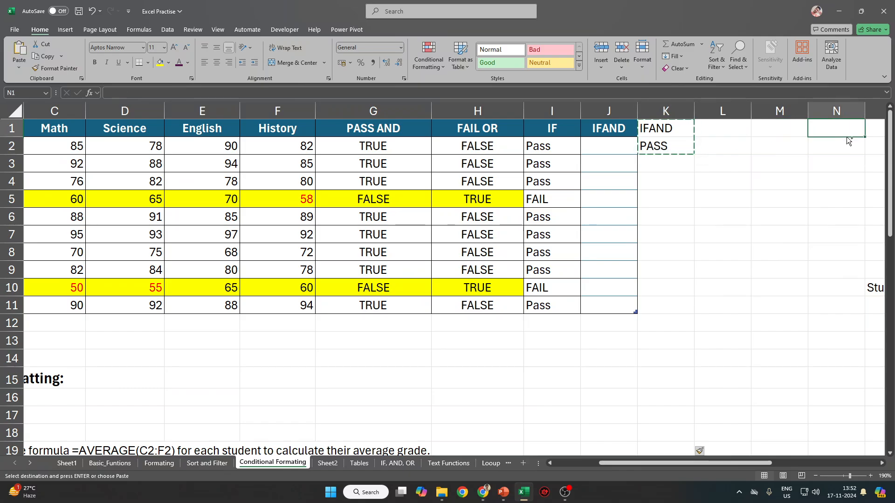
{"action": "key", "text": "ctrl+v"}
Add the headers IFAND2 in K1 and IOR in L1.
{"action": "key", "text": "Left"}
{"action": "key", "text": "Left"}
{"action": "key", "text": "Left"}
{"action": "type", "text": "I"}
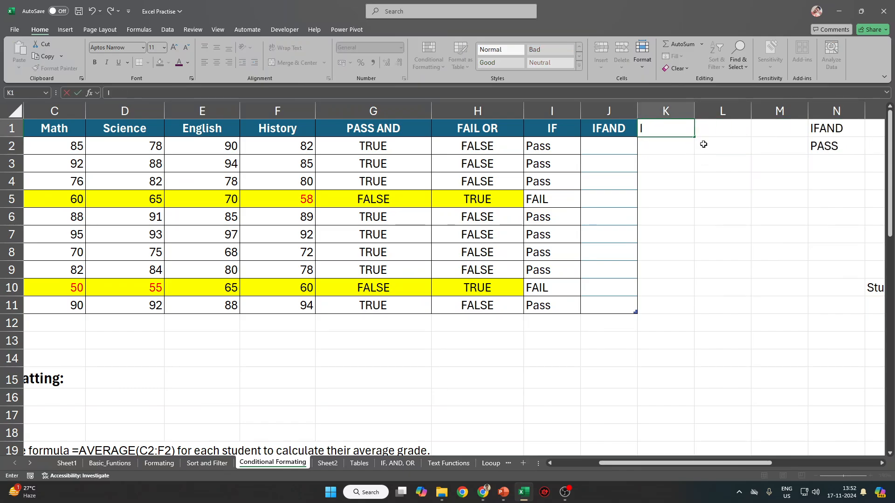
{"action": "type", "text": "FAND2"}
{"action": "key", "text": "Return"}
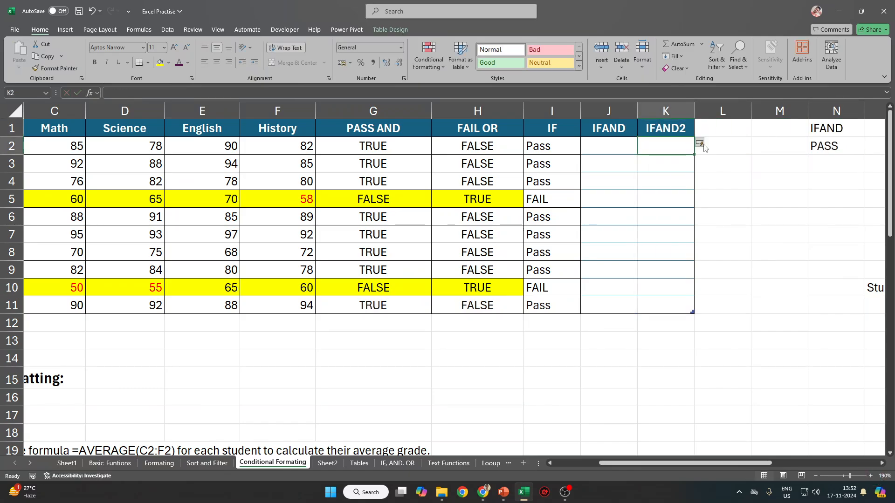
{"action": "key", "text": "Right"}
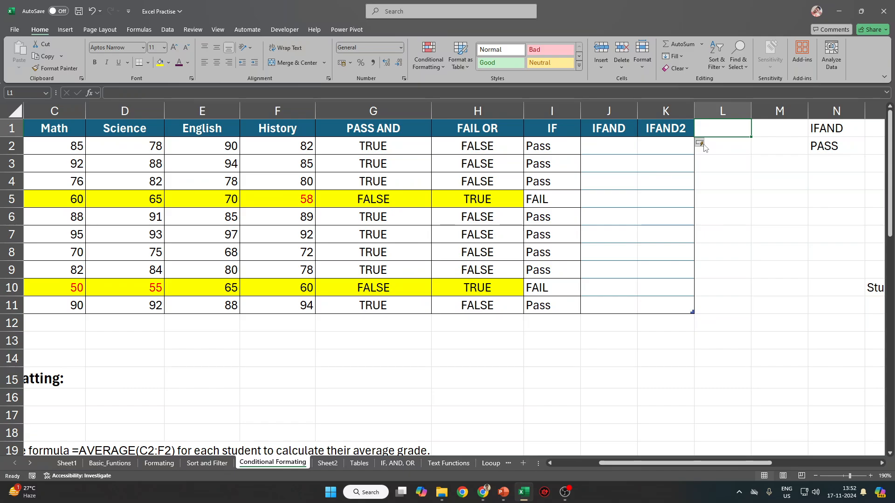
{"action": "type", "text": "IOR"}
{"action": "key", "text": "Return"}
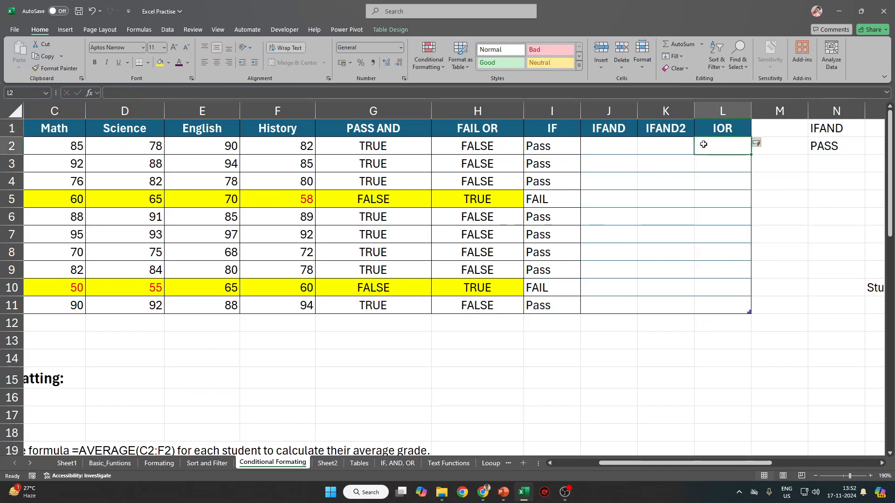
Enter a test value ABC in M11, then undo the table expansion and clear it.
{"action": "left_click", "coordinate": [785, 305]}
{"action": "type", "text": "ABC"}
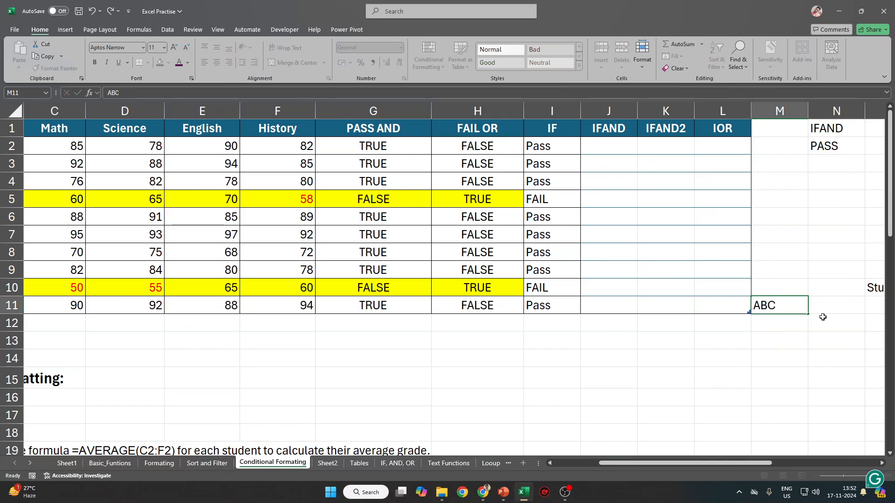
{"action": "key", "text": "Return"}
{"action": "key", "text": "ctrl+z"}
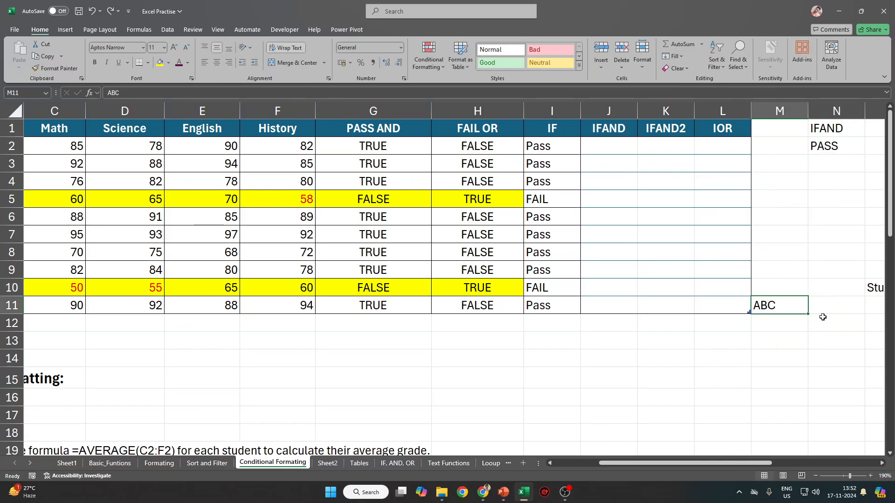
{"action": "key", "text": "Delete"}
Cut the second student table and paste it two columns left, starting at M10.
{"action": "left_click_drag", "start_coordinate": [871, 287], "coordinate": [893, 359]}
{"action": "key", "text": "ctrl+x"}
{"action": "key", "text": "Left"}
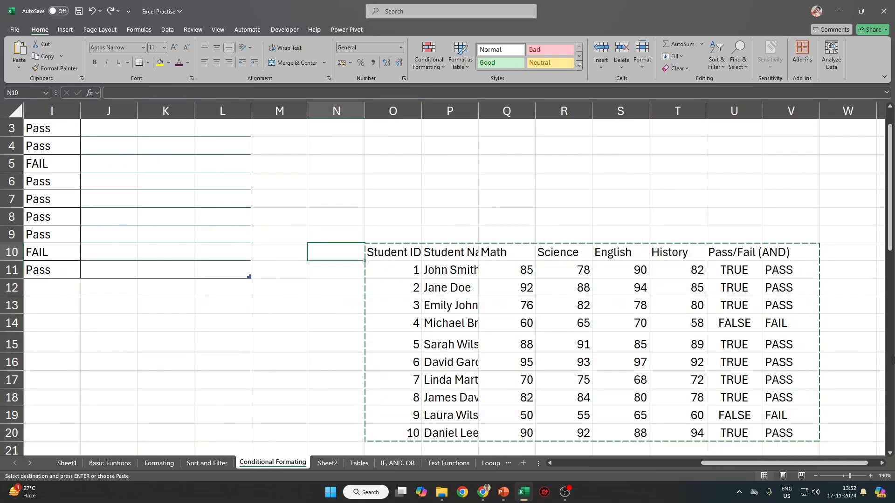
{"action": "key", "text": "Left"}
{"action": "key", "text": "Return"}
Label M1 as ADD and select the Student ID cells in column M up to M1.
{"action": "key", "text": "ctrl+Up"}
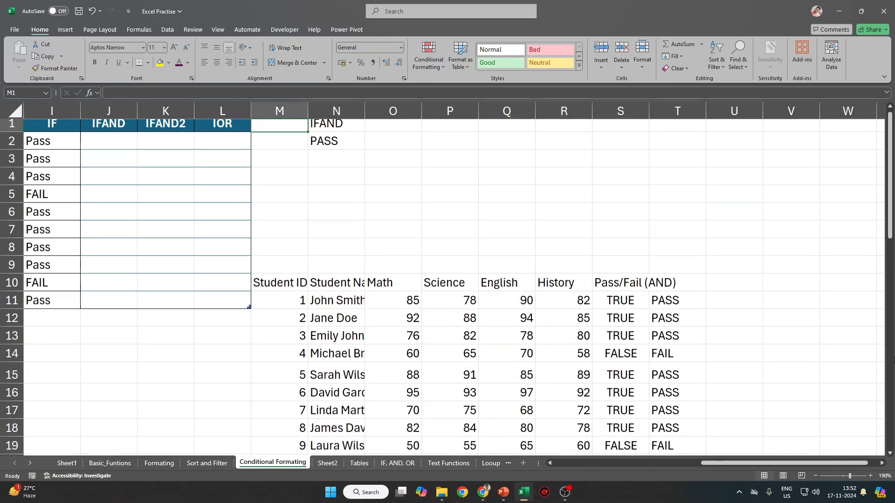
{"action": "type", "text": "ADD"}
{"action": "key", "text": "Return"}
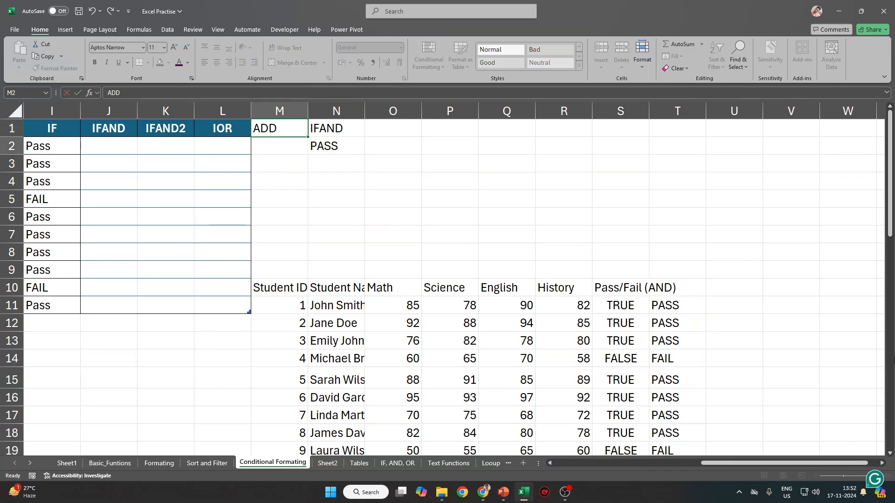
{"action": "type", "text": "\\"}
{"action": "key", "text": "BackSpace"}
{"action": "key", "text": "Escape"}
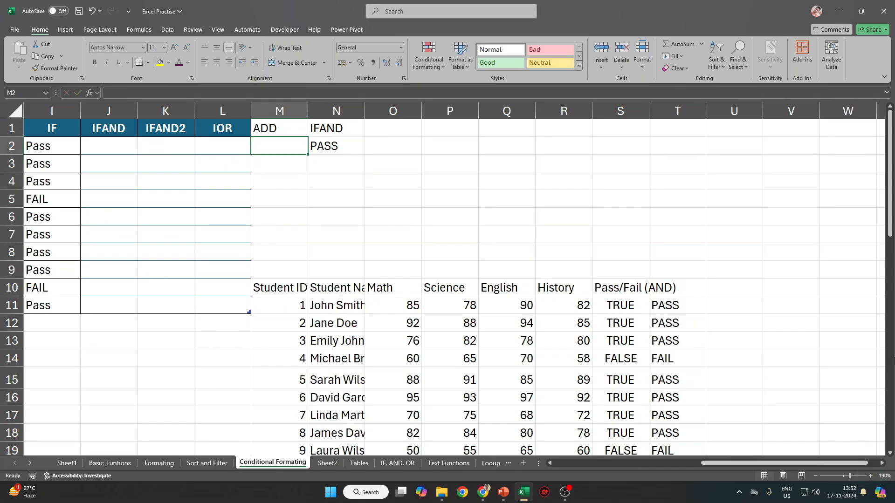
{"action": "key", "text": "Up"}
{"action": "left_click_drag", "start_coordinate": [275, 290], "coordinate": [275, 304]}
{"action": "left_click_drag", "start_coordinate": [268, 129], "coordinate": [259, 309]}
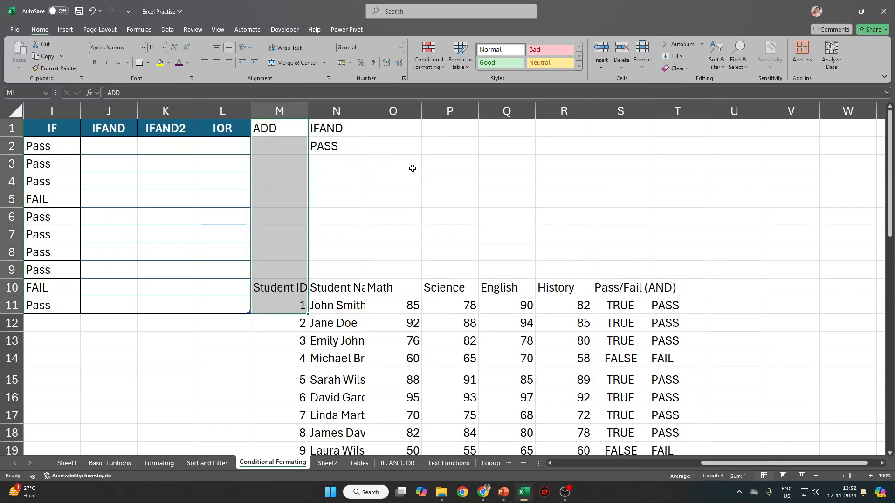
Undo the ADD label, the table move and the IFAND2 column so the table returns to A1.
{"action": "key", "text": "ctrl+z"}
{"action": "key", "text": "ctrl+z"}
{"action": "key", "text": "ctrl+z"}
{"action": "key", "text": "ctrl+z"}
{"action": "key", "text": "ctrl+z"}
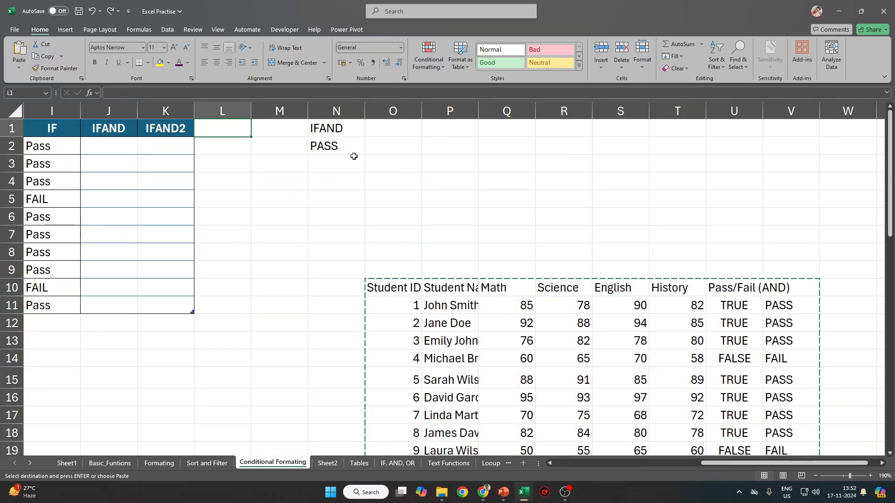
{"action": "key", "text": "ctrl+z"}
{"action": "key", "text": "ctrl+z"}
{"action": "key", "text": "ctrl+z"}
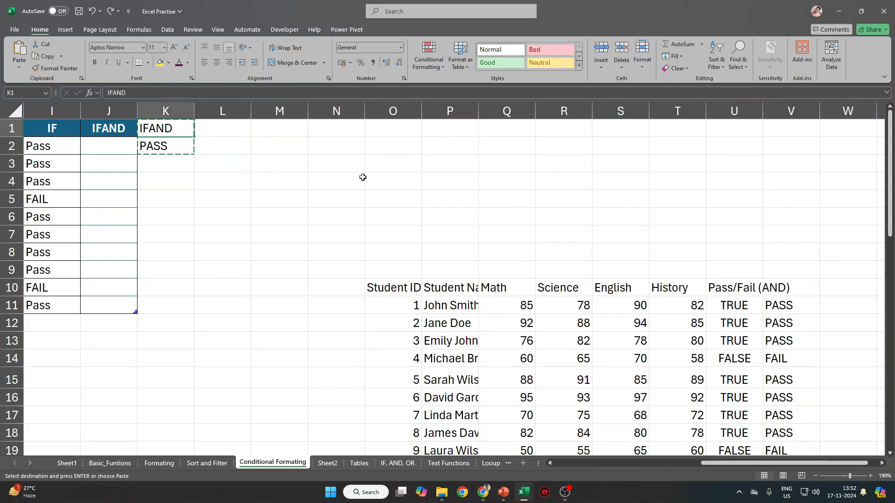
{"action": "key", "text": "ctrl+z"}
{"action": "key", "text": "ctrl+z"}
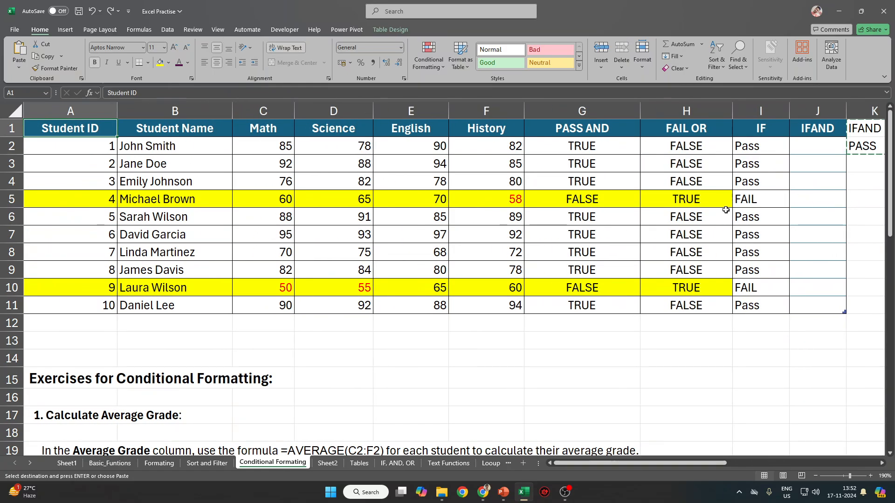
Check G5's PASS AND formula, then land on the PASS formula in K2.
{"action": "key", "text": "Right"}
{"action": "key", "text": "Right"}
{"action": "key", "text": "Right"}
{"action": "key", "text": "Right"}
{"action": "key", "text": "Right"}
{"action": "key", "text": "Right"}
{"action": "key", "text": "Right"}
{"action": "key", "text": "Right"}
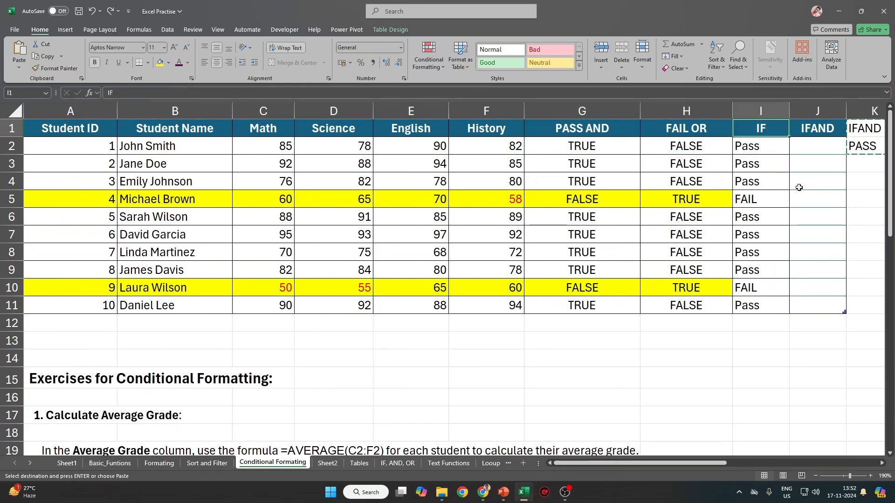
{"action": "key", "text": "Tab"}
{"action": "key", "text": "Tab"}
{"action": "key", "text": "Tab"}
{"action": "key", "text": "Tab"}
{"action": "left_click", "coordinate": [592, 196]}
{"action": "key", "text": "Escape"}
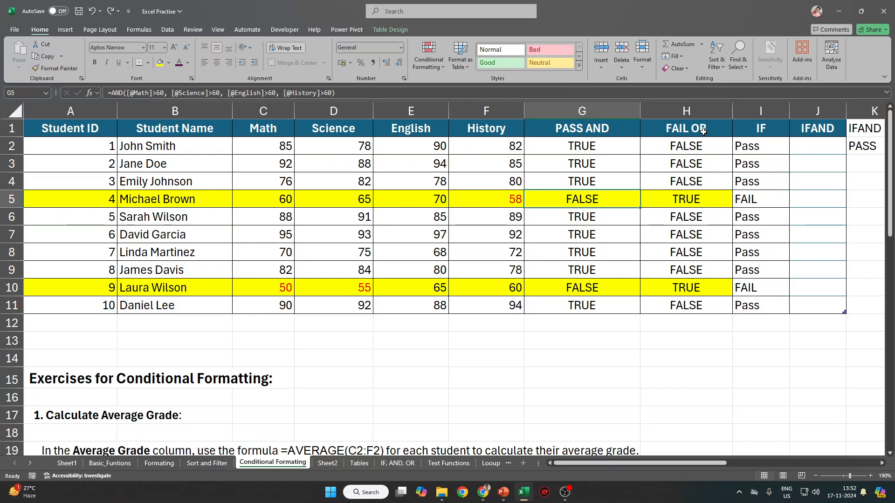
{"action": "key", "text": "Right"}
{"action": "key", "text": "Right"}
{"action": "key", "text": "Right"}
{"action": "key", "text": "Right"}
{"action": "key", "text": "Right"}
{"action": "key", "text": "Up"}
{"action": "key", "text": "Left"}
{"action": "key", "text": "Up"}
{"action": "key", "text": "Up"}
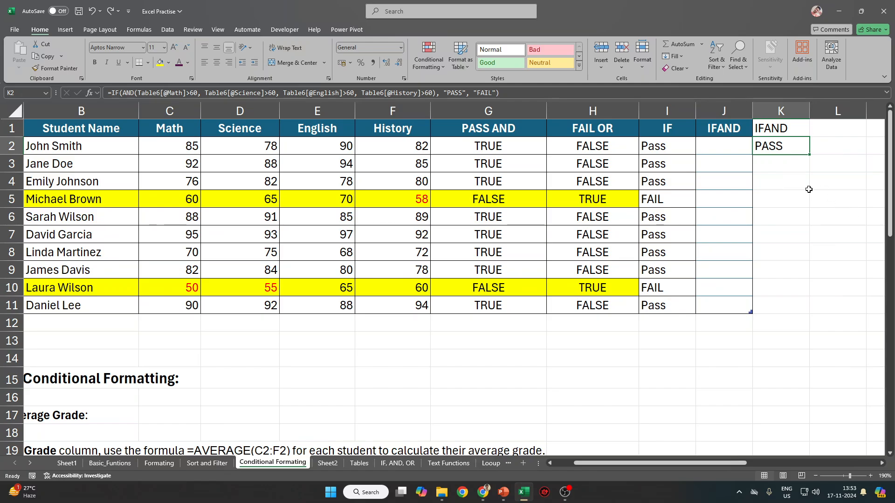
In K3, start an IF(AND) formula testing Math, Science, English and History above 60.
{"action": "left_click", "coordinate": [798, 164]}
{"action": "type", "text": "=IF("}
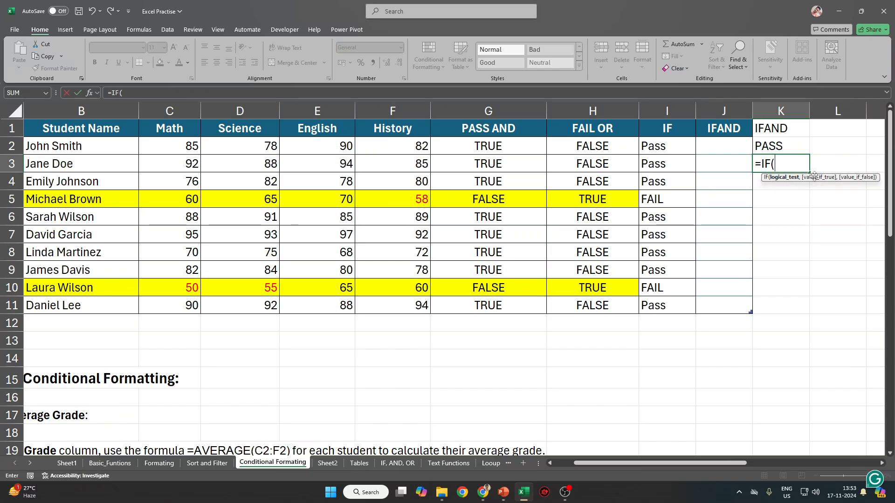
{"action": "type", "text": "AND("}
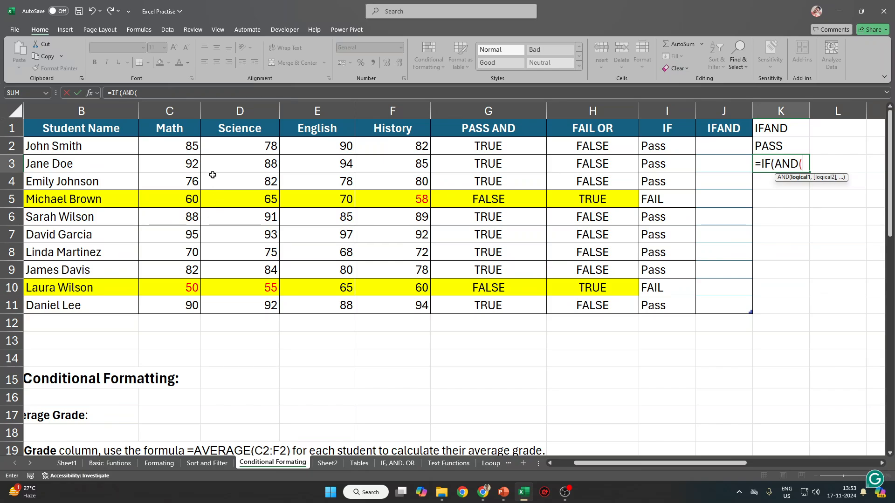
{"action": "left_click", "coordinate": [192, 167]}
{"action": "type", "text": ">"}
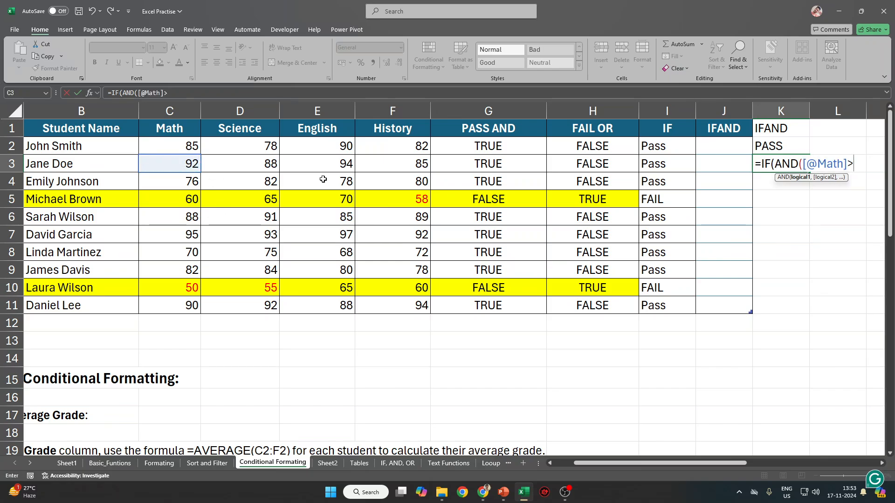
{"action": "type", "text": "601"}
{"action": "type", "text": ","}
{"action": "left_click", "coordinate": [256, 167]}
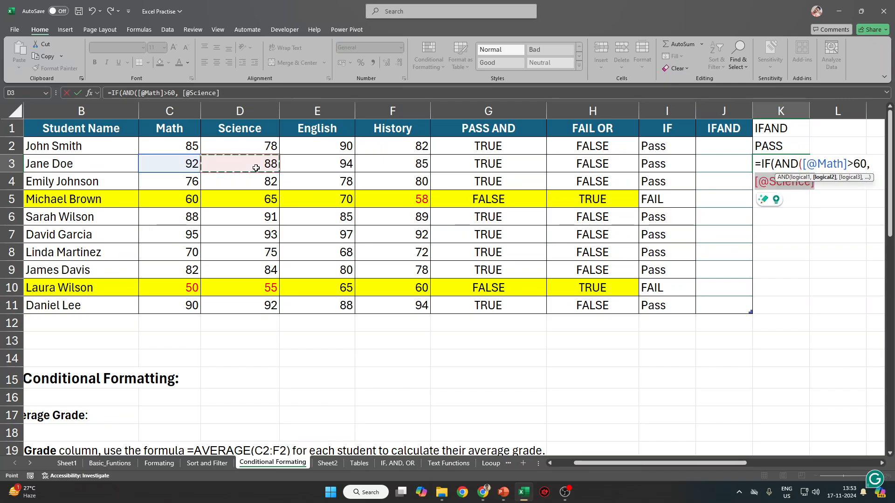
{"action": "type", "text": ">60,"}
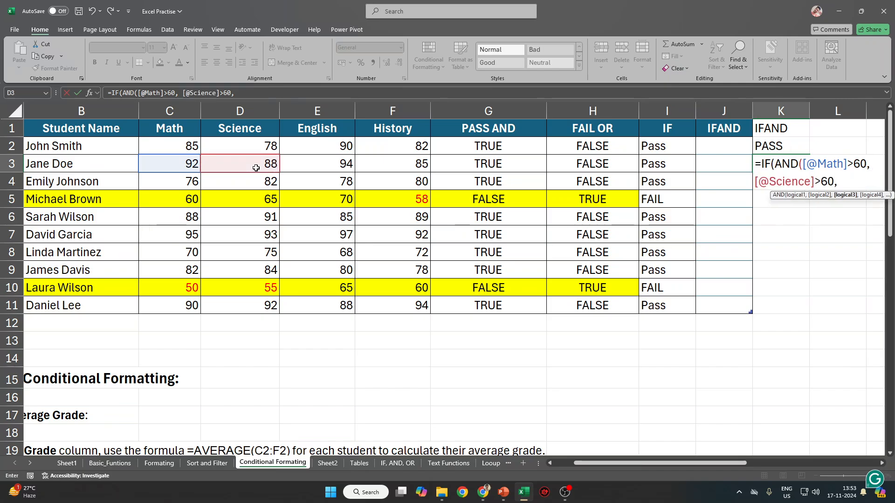
{"action": "left_click", "coordinate": [320, 169]}
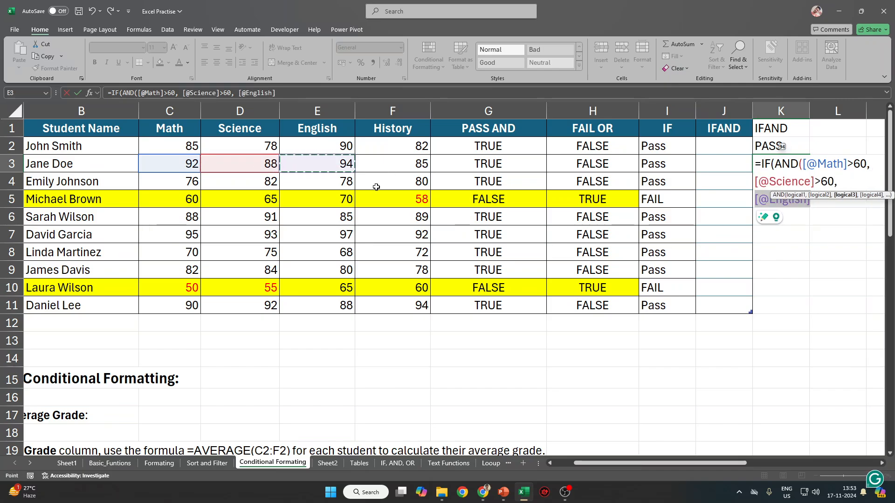
{"action": "type", "text": ">60"}
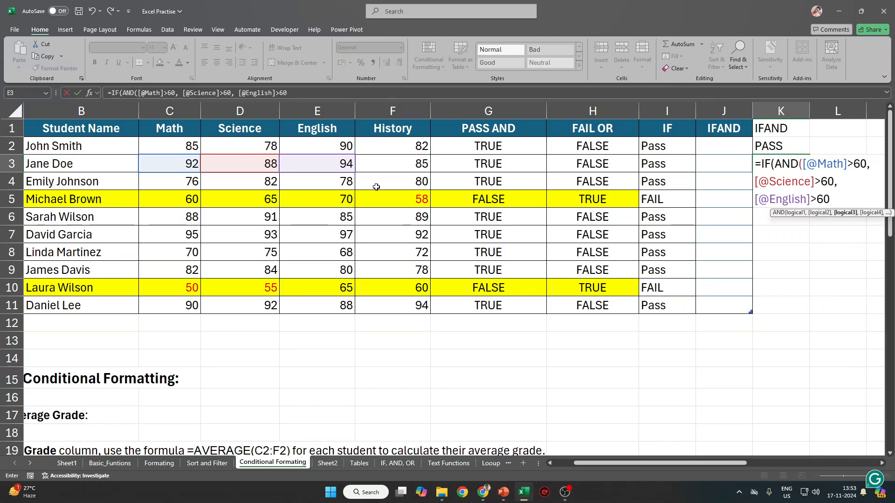
{"action": "type", "text": ","}
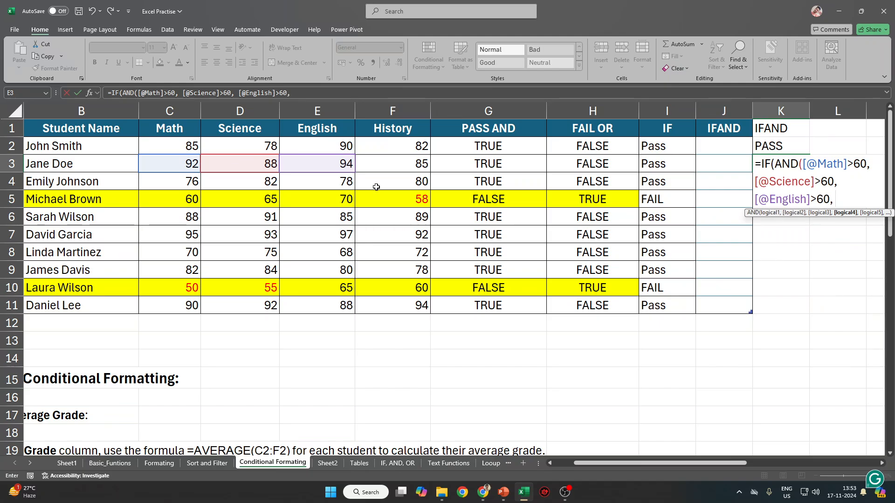
{"action": "left_click", "coordinate": [403, 163]}
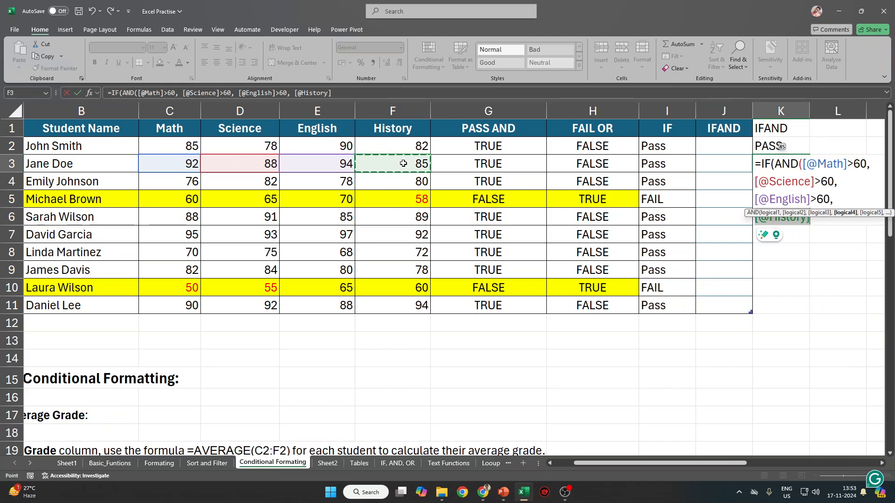
{"action": "type", "text": ">60"}
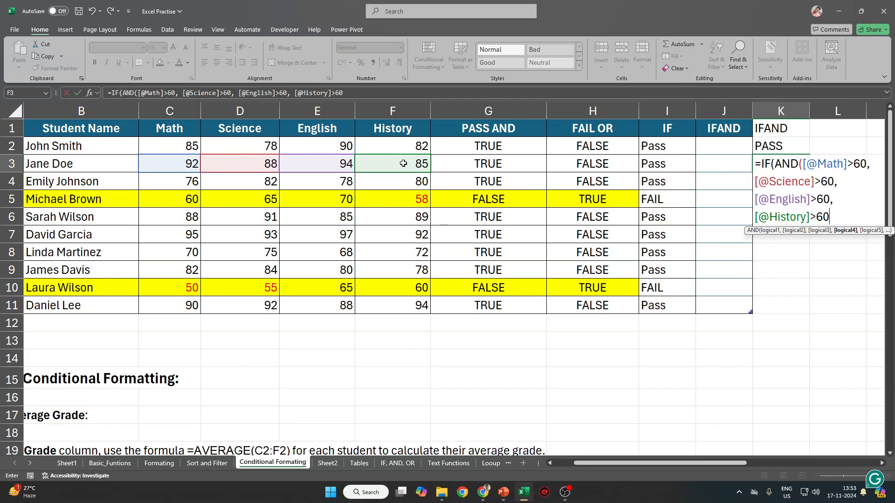
{"action": "type", "text": ","}
Finish the K3 formula with "PASS"/"FAIL" results and add the missing closing parenthesis.
{"action": "key", "text": "BackSpace"}
{"action": "type", "text": "),"}
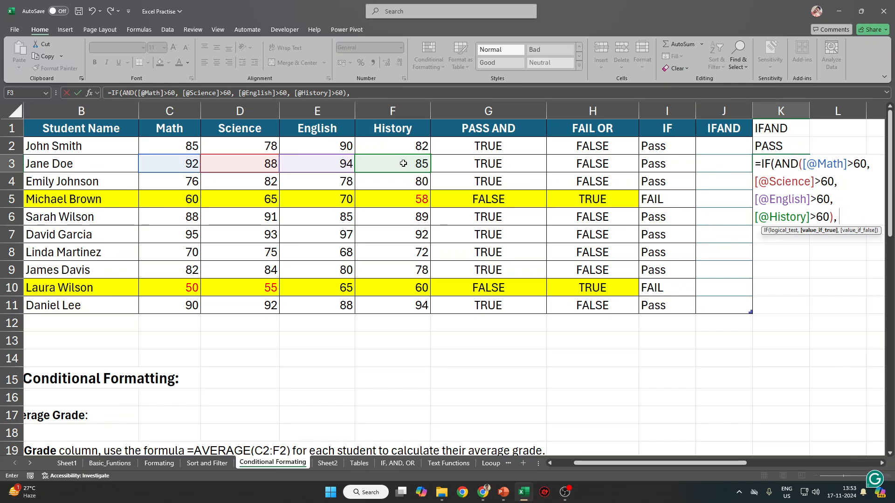
{"action": "type", "text": "\"PASS"}
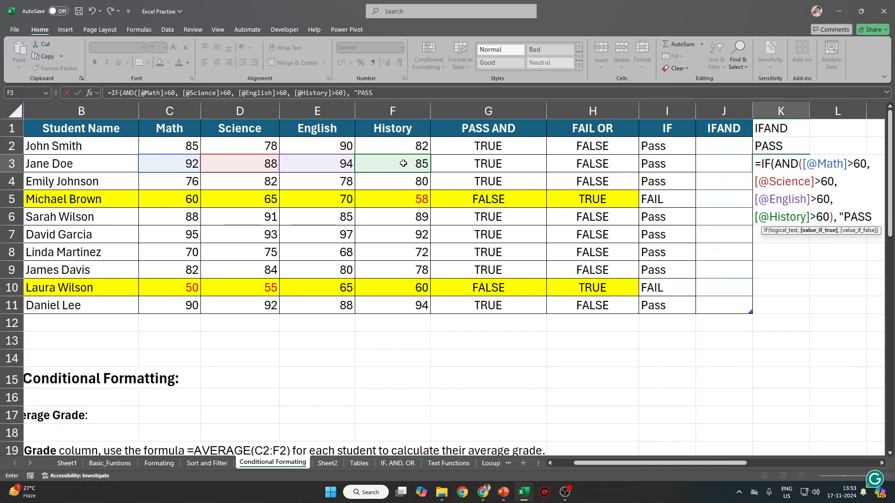
{"action": "type", "text": "\", FA"}
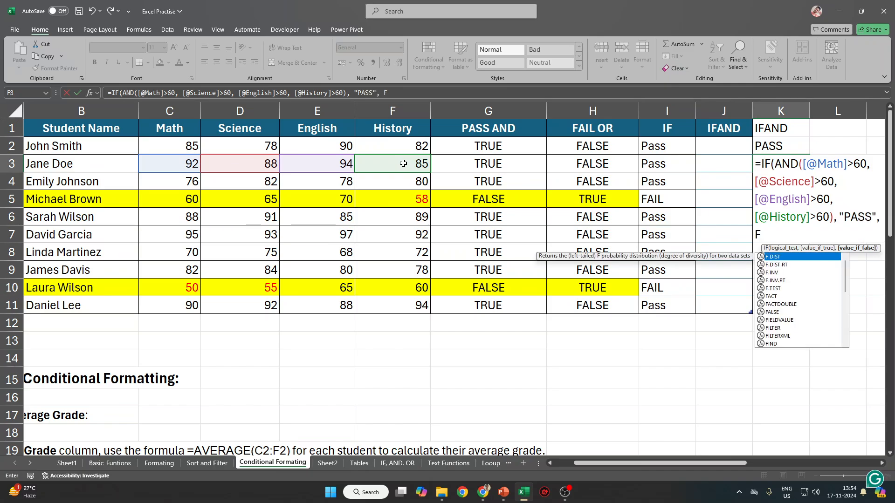
{"action": "key", "text": "BackSpace"}
{"action": "key", "text": "BackSpace"}
{"action": "type", "text": "\"FAIL"}
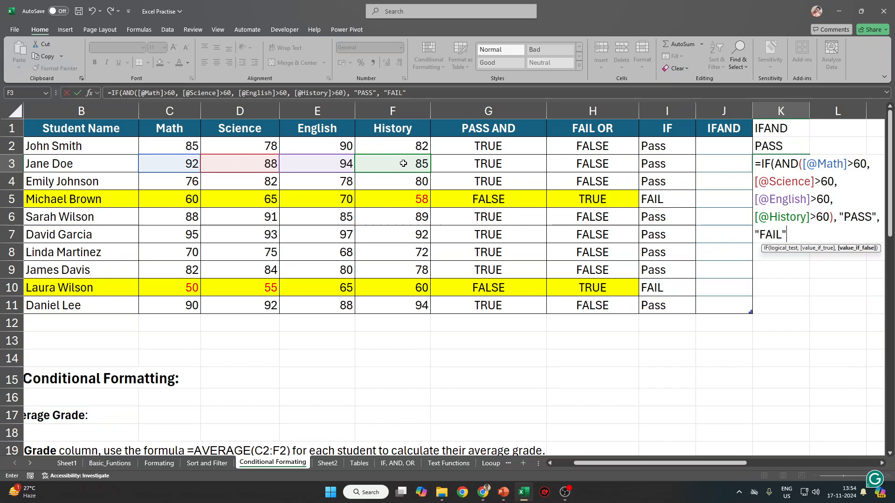
{"action": "key", "text": "Return"}
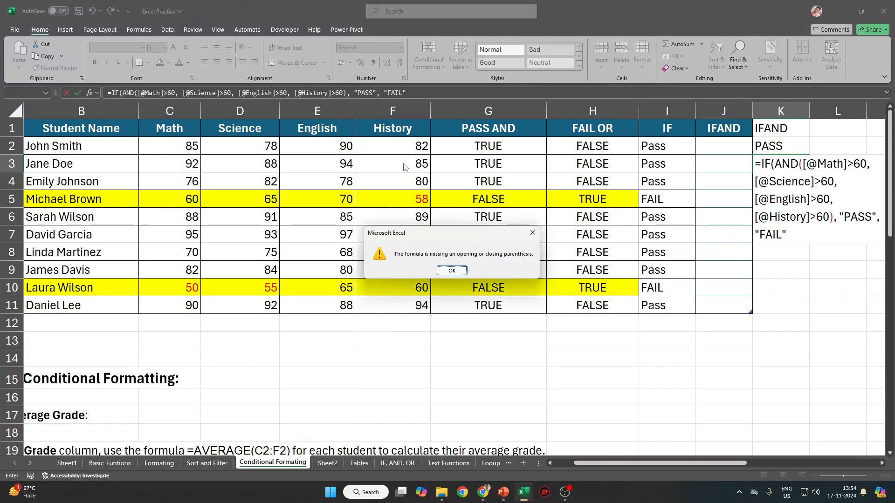
{"action": "key", "text": "Return"}
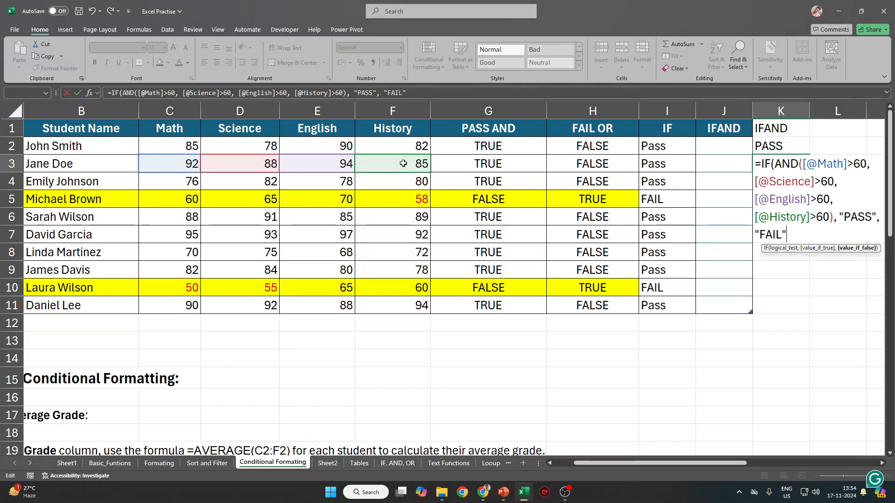
{"action": "type", "text": ")"}
{"action": "key", "text": "Return"}
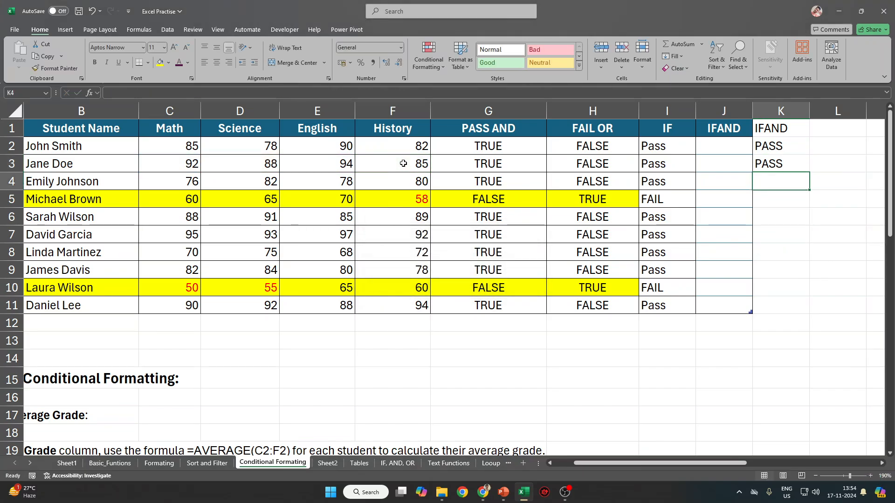
Try =AND(Math:History>60) for row 4 in K4, check its TRUE result, then clear K4.
{"action": "key", "text": "Up"}
{"action": "key", "text": "Down"}
{"action": "type", "text": "AND"}
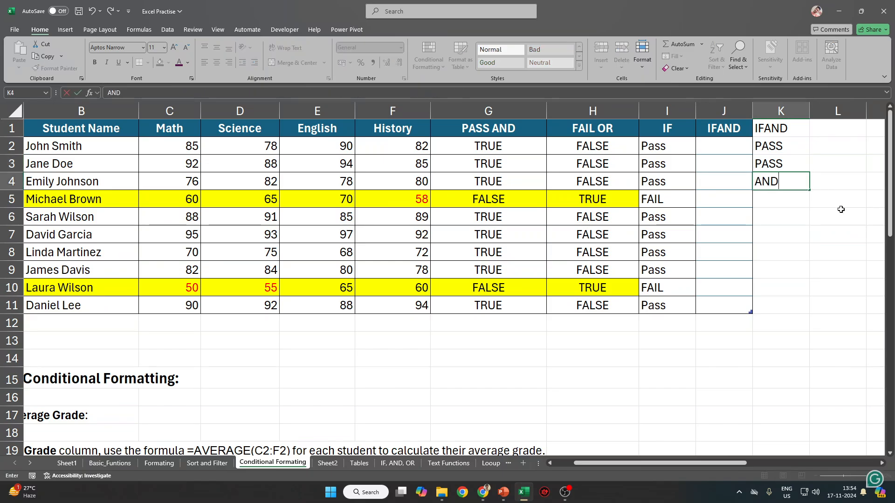
{"action": "key", "text": "Escape"}
{"action": "type", "text": "=AND("}
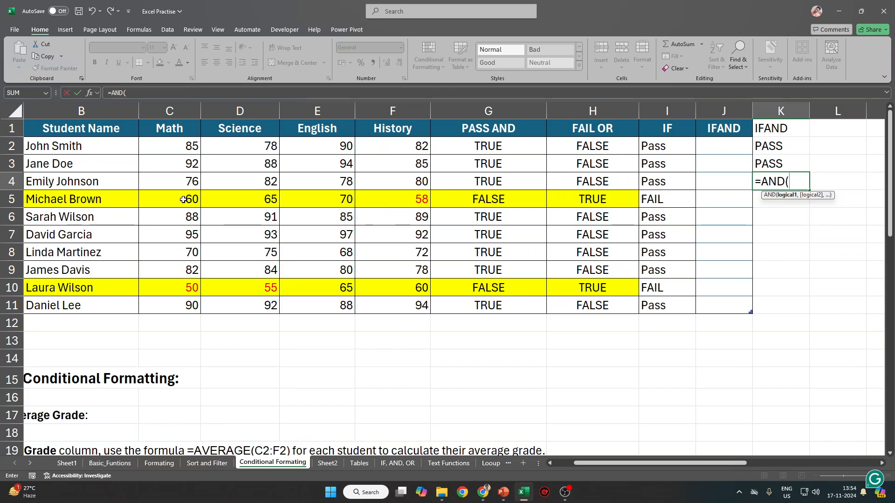
{"action": "left_click", "coordinate": [191, 182]}
{"action": "left_click_drag", "start_coordinate": [191, 182], "coordinate": [418, 182]}
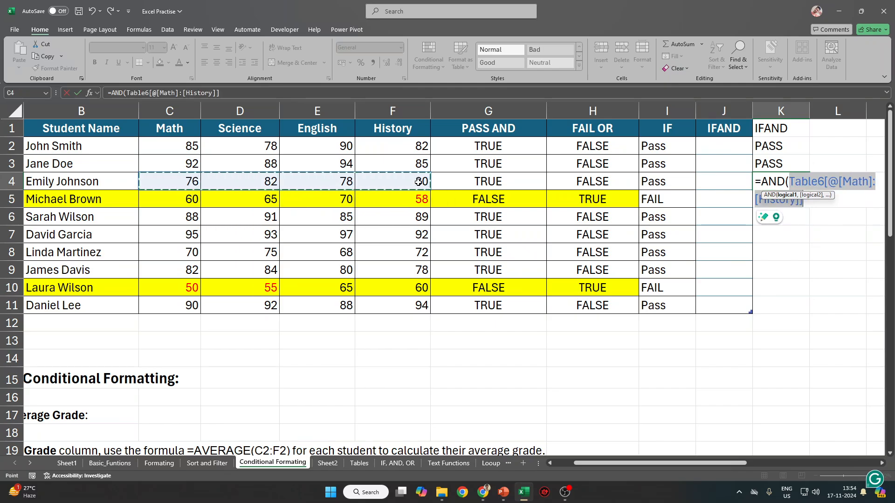
{"action": "type", "text": ">60"}
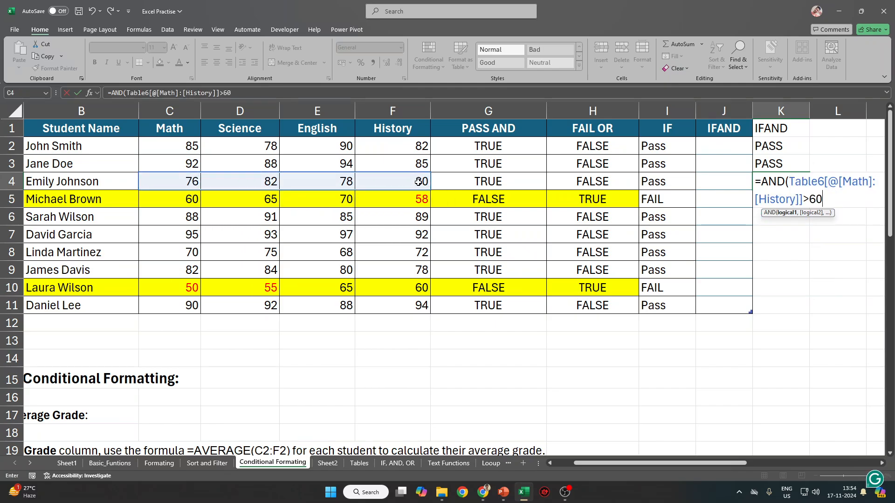
{"action": "type", "text": ","}
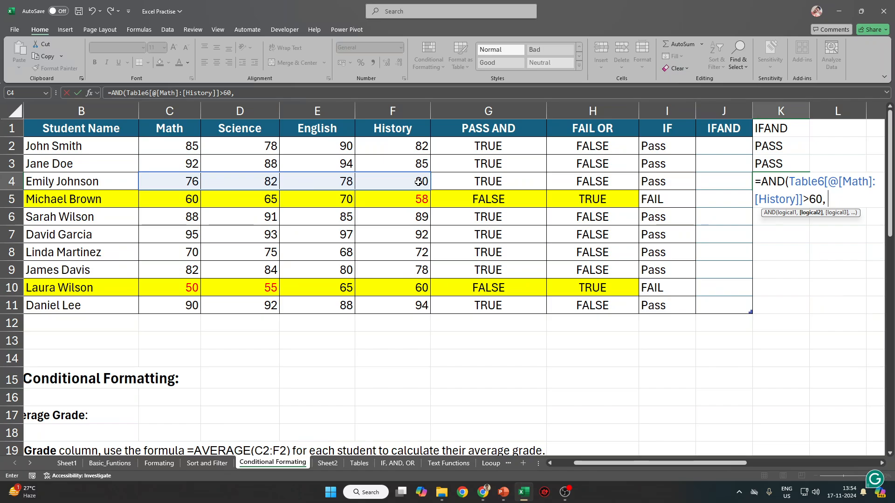
{"action": "key", "text": "BackSpace"}
{"action": "key", "text": "BackSpace"}
{"action": "type", "text": ")"}
{"action": "key", "text": "Return"}
{"action": "key", "text": "Up"}
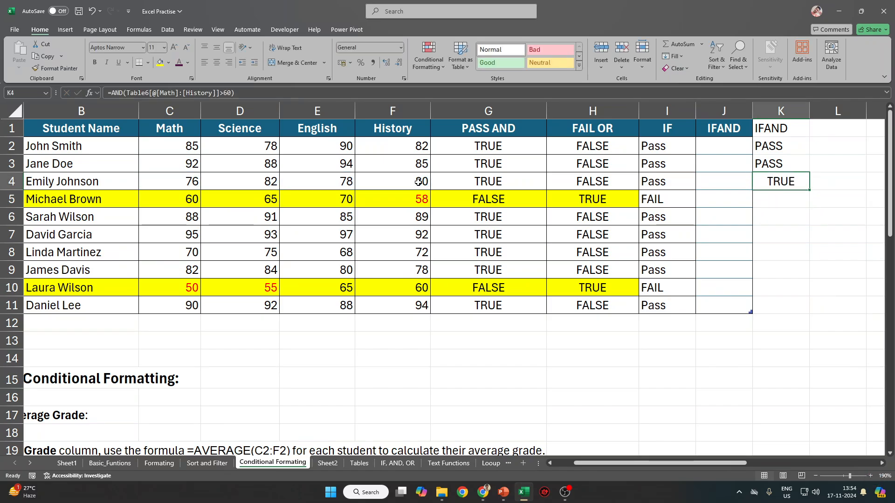
{"action": "key", "text": "Delete"}
Undo the deletion to bring back TRUE in K4, then move toward the second score table.
{"action": "left_click", "coordinate": [773, 229]}
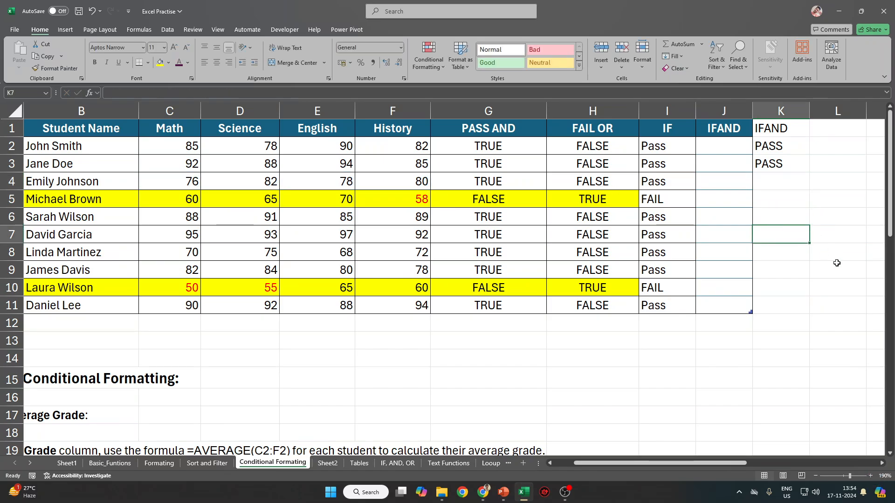
{"action": "key", "text": "ctrl+z"}
{"action": "left_click", "coordinate": [739, 269]}
{"action": "key", "text": "ctrl+Down"}
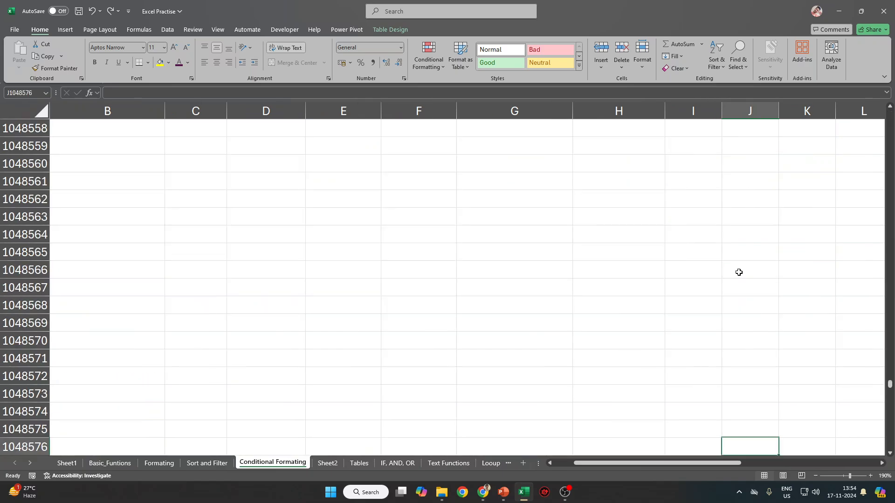
{"action": "key", "text": "ctrl+Up"}
{"action": "scroll", "coordinate": [320, 290], "scroll_direction": "up", "scroll_amount": 3}
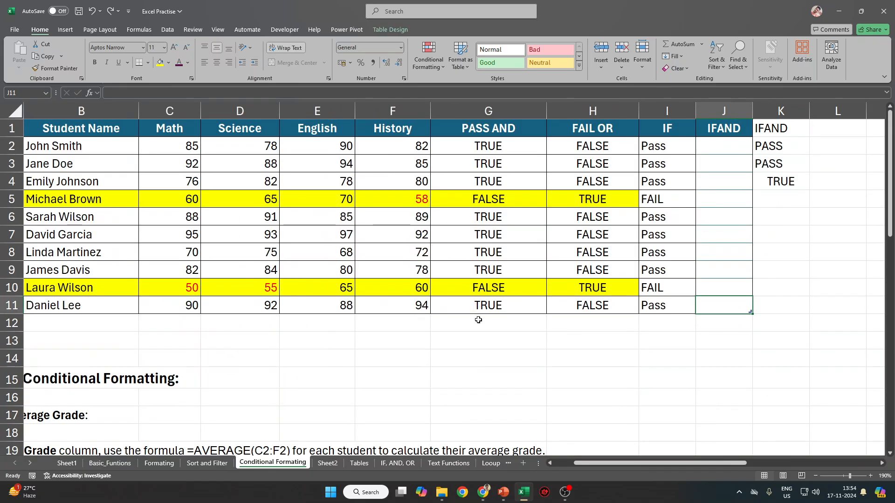
{"action": "left_click", "coordinate": [829, 271]}
{"action": "key", "text": "Right"}
{"action": "key", "text": "Right"}
{"action": "key", "text": "Right"}
{"action": "key", "text": "Right"}
{"action": "key", "text": "Right"}
{"action": "key", "text": "Right"}
{"action": "key", "text": "Right"}
{"action": "key", "text": "Right"}
{"action": "key", "text": "Right"}
{"action": "key", "text": "Right"}
{"action": "key", "text": "Right"}
{"action": "key", "text": "Right"}
{"action": "key", "text": "Right"}
{"action": "key", "text": "Right"}
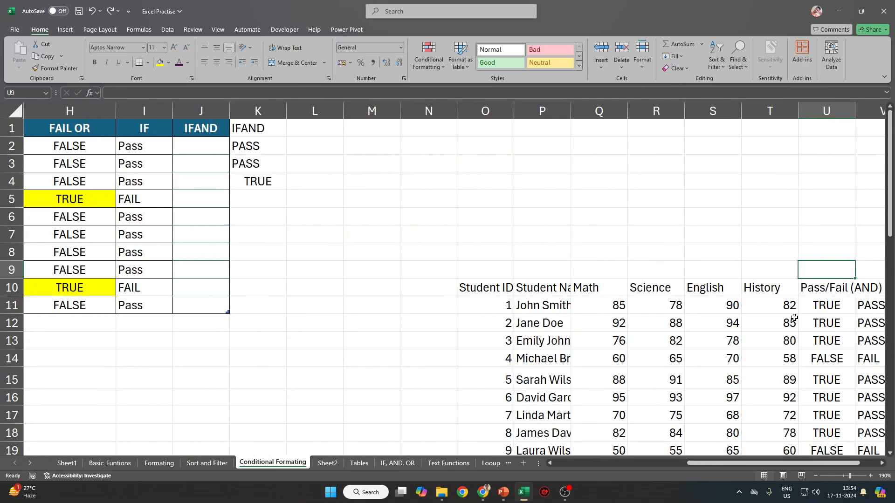
Enter =AND(Q11:T11>60) in W11 and fill it down to W17.
{"action": "left_click", "coordinate": [656, 304]}
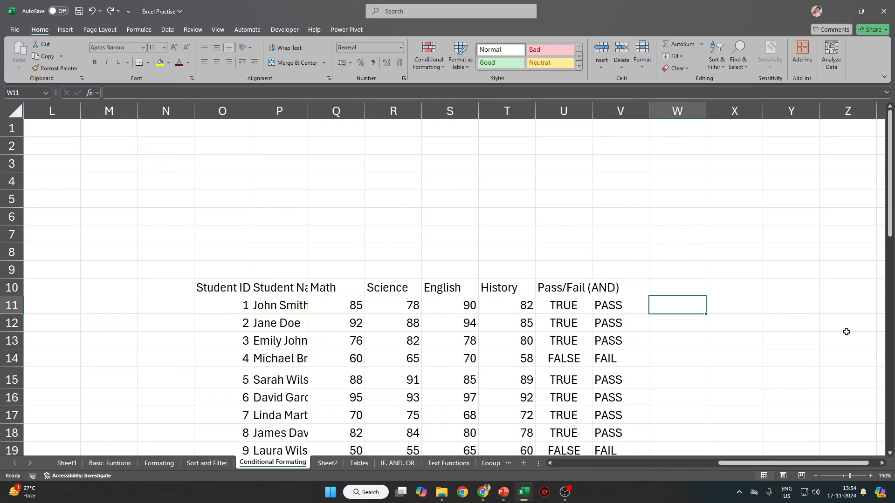
{"action": "type", "text": "=AND("}
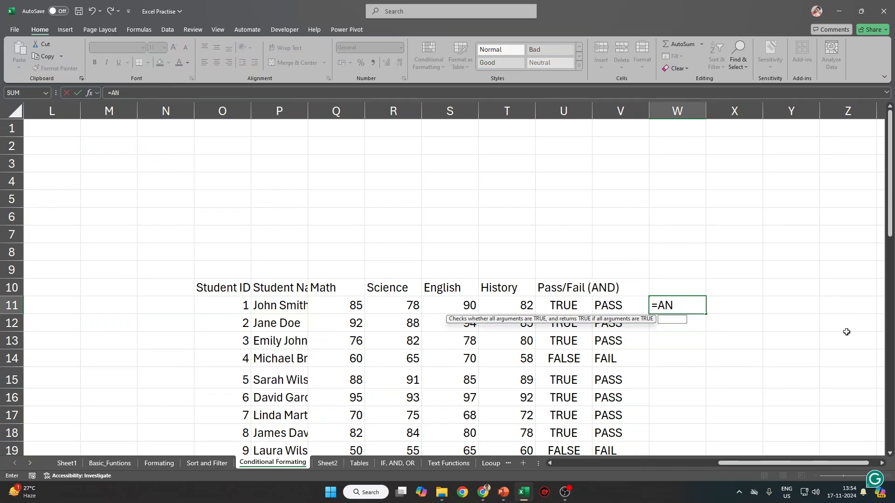
{"action": "key", "text": "Left"}
{"action": "key", "text": "Left"}
{"action": "key", "text": "Left"}
{"action": "key", "text": "Left"}
{"action": "key", "text": "Left"}
{"action": "key", "text": "Left"}
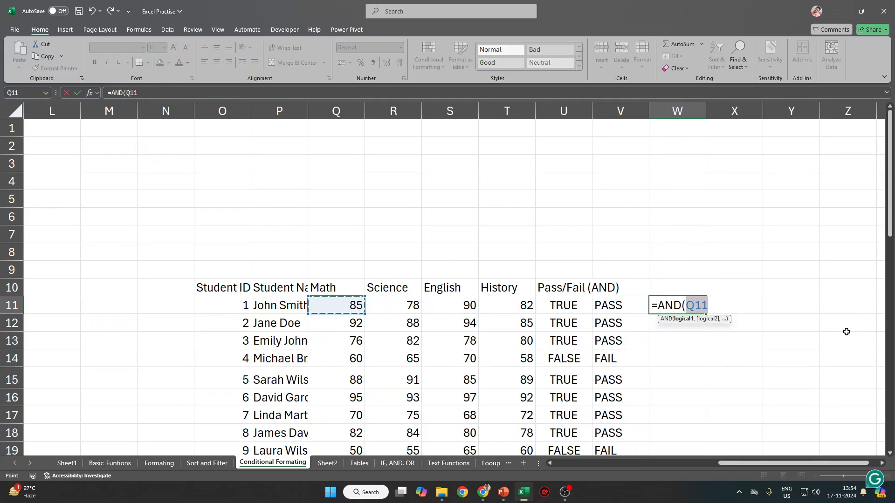
{"action": "key", "text": "shift+Right"}
{"action": "key", "text": "shift+Right"}
{"action": "key", "text": "shift+Right"}
{"action": "type", "text": ">60"}
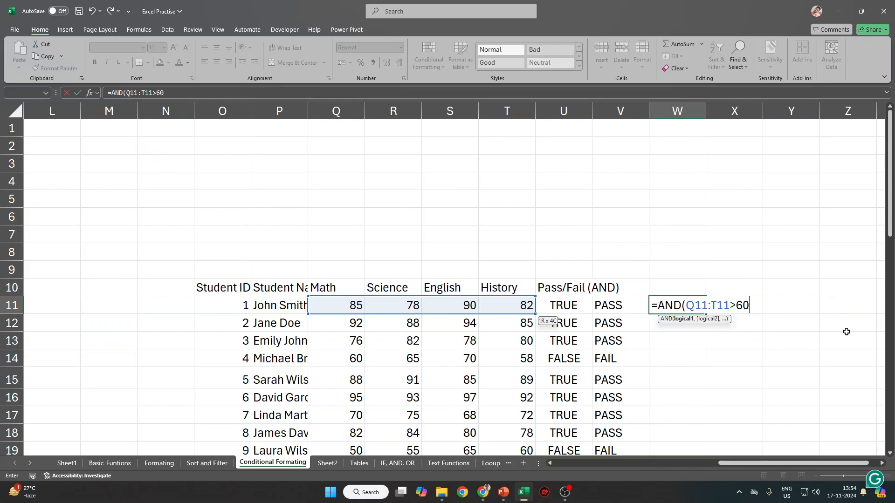
{"action": "key", "text": "Return"}
{"action": "key", "text": "Up"}
{"action": "key", "text": "shift+Down"}
{"action": "key", "text": "shift+Down"}
{"action": "key", "text": "shift+Down"}
{"action": "key", "text": "shift+Down"}
{"action": "key", "text": "shift+Down"}
{"action": "key", "text": "shift+Down"}
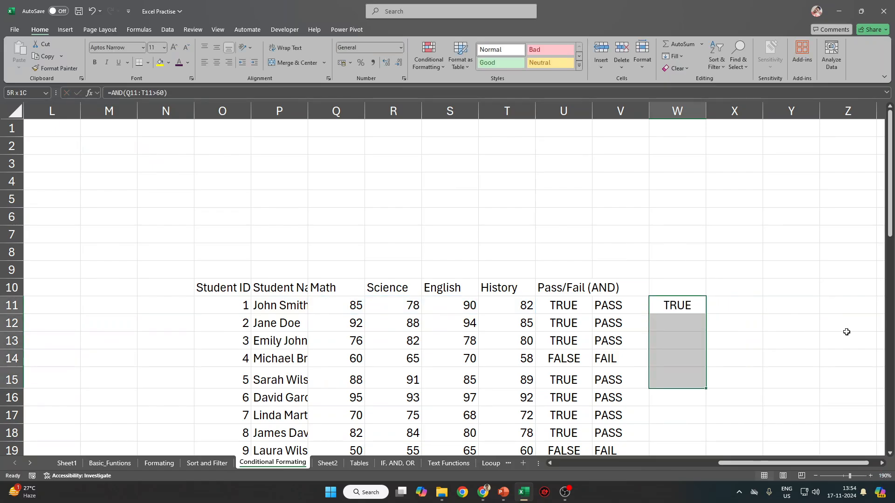
{"action": "key", "text": "ctrl+d"}
Return to the first table at A1 and select K4 under the IFAND heading.
{"action": "key", "text": "ctrl+Up"}
{"action": "key", "text": "ctrl+Home"}
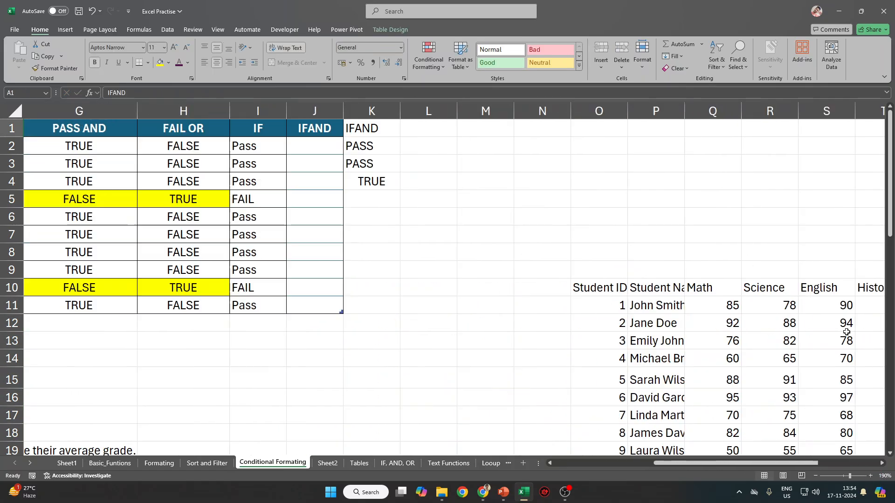
{"action": "key", "text": "Tab"}
{"action": "key", "text": "Tab"}
{"action": "key", "text": "Tab"}
{"action": "key", "text": "Tab"}
{"action": "key", "text": "Tab"}
{"action": "key", "text": "Tab"}
{"action": "key", "text": "Tab"}
{"action": "key", "text": "Tab"}
{"action": "key", "text": "Tab"}
{"action": "key", "text": "Tab"}
{"action": "key", "text": "Tab"}
{"action": "key", "text": "Tab"}
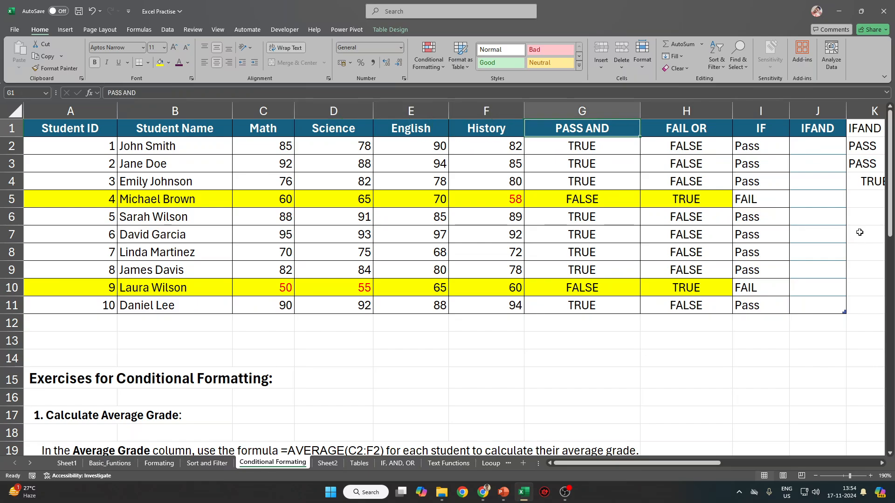
{"action": "left_click", "coordinate": [862, 182]}
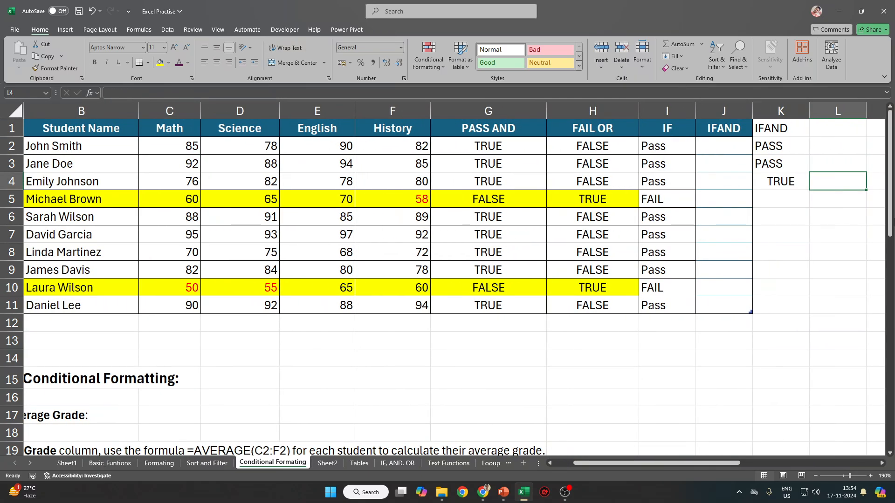
Try =IF(Math:History>60,"PASS","FAIL") in K4, inspect the spilled results, then undo it.
{"action": "type", "text": "=IF("}
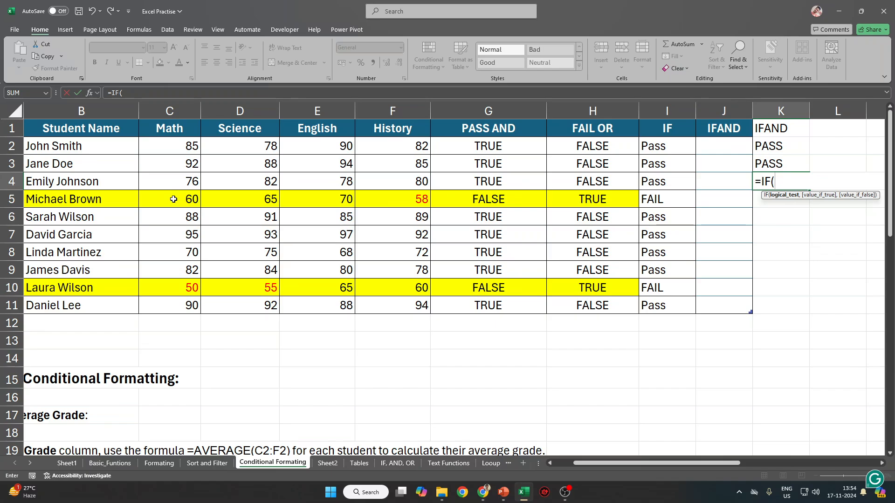
{"action": "left_click_drag", "start_coordinate": [171, 181], "coordinate": [422, 181]}
{"action": "type", "text": ">60"}
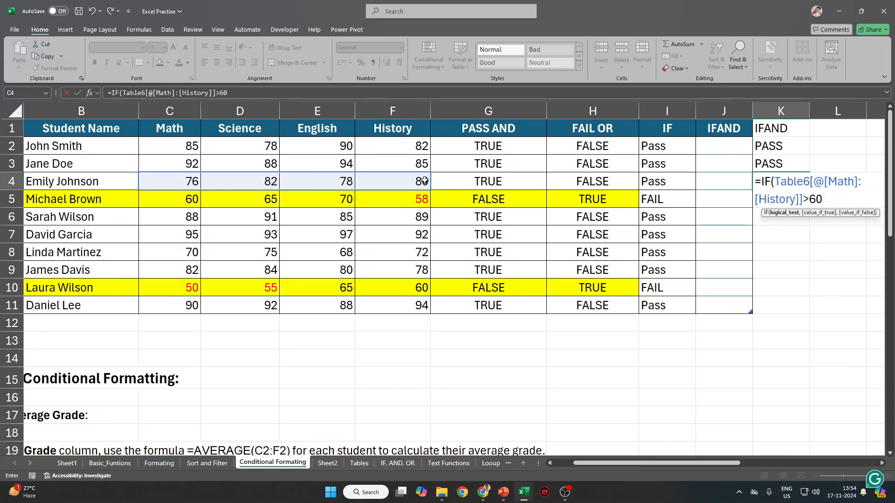
{"action": "type", "text": ", \"PAS"}
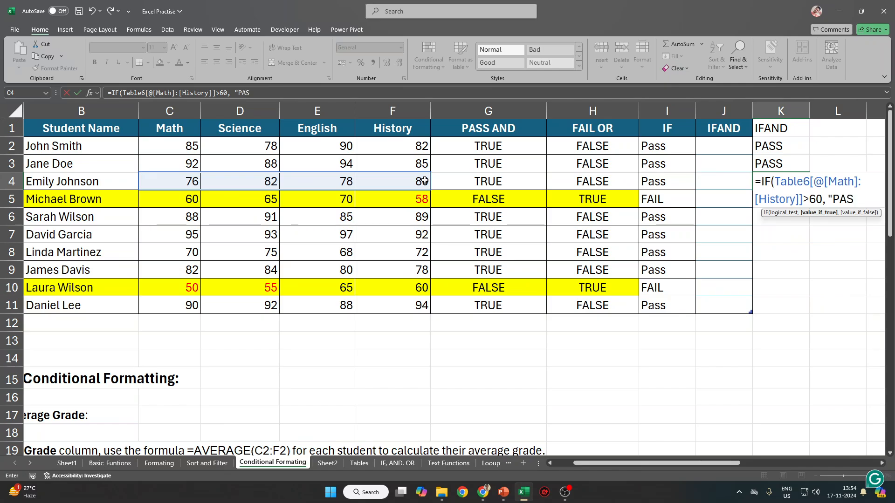
{"action": "type", "text": "S\", \""}
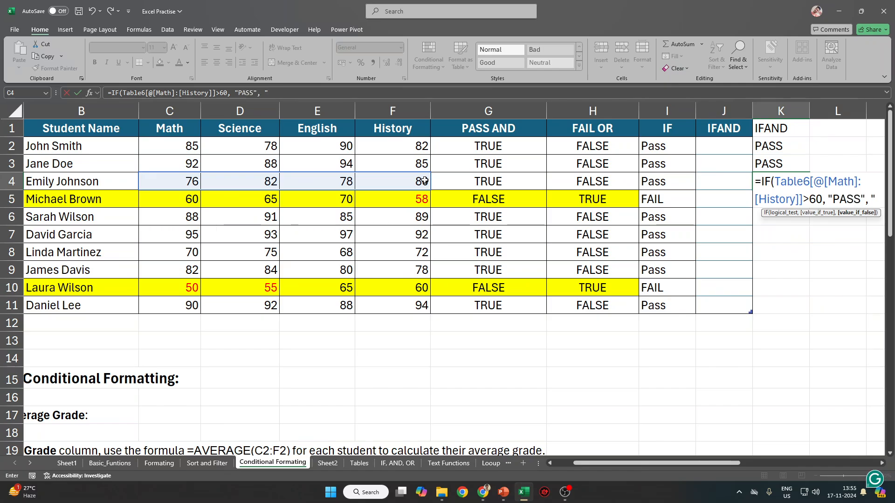
{"action": "type", "text": "FAIL"}
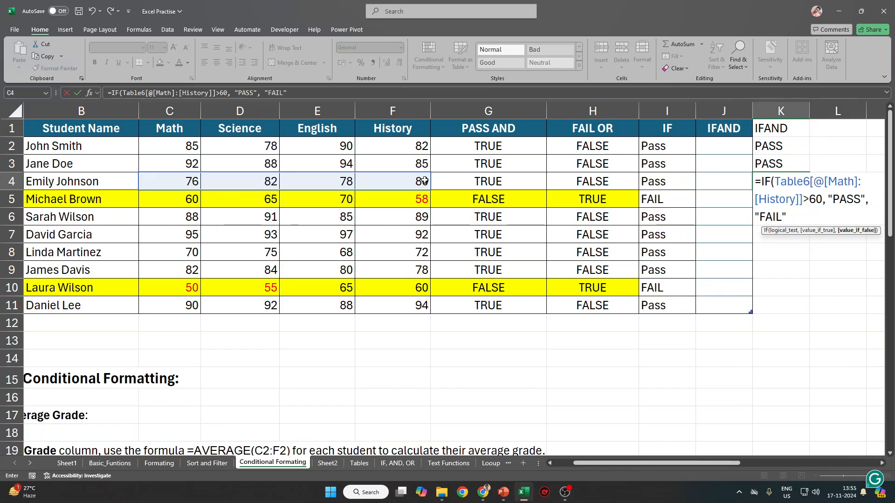
{"action": "type", "text": "\""}
{"action": "key", "text": "Tab"}
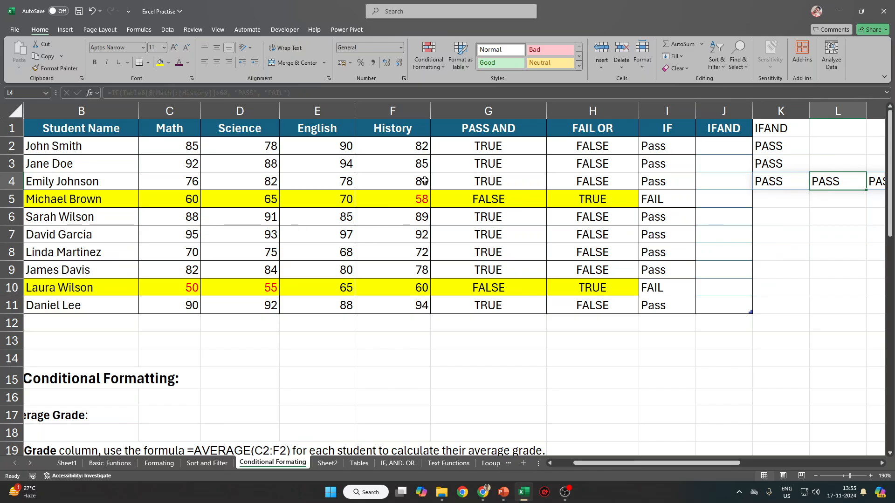
{"action": "key", "text": "Right"}
{"action": "key", "text": "Right"}
{"action": "key", "text": "Right"}
{"action": "key", "text": "Right"}
{"action": "key", "text": "Left"}
{"action": "key", "text": "Left"}
{"action": "key", "text": "Left"}
{"action": "key", "text": "Left"}
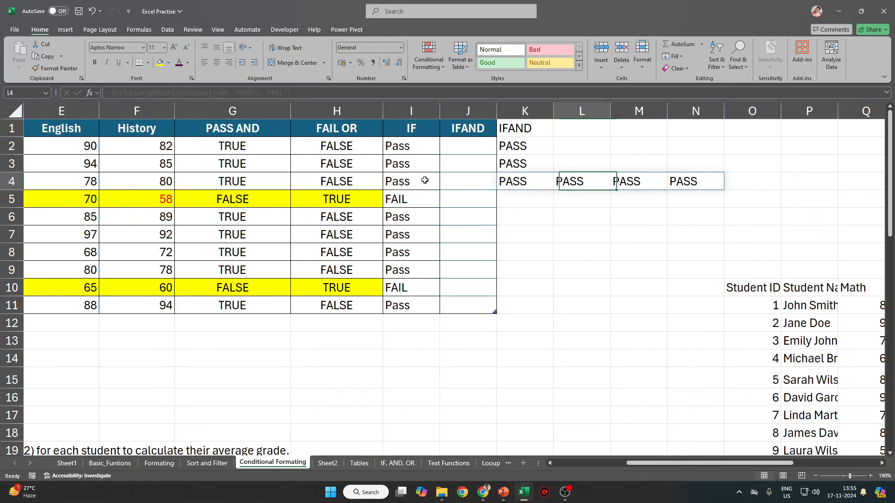
{"action": "key", "text": "Up"}
{"action": "key", "text": "shift+Down"}
{"action": "key", "text": "shift+Down"}
{"action": "key", "text": "shift+Right"}
{"action": "key", "text": "shift+Right"}
{"action": "key", "text": "Delete"}
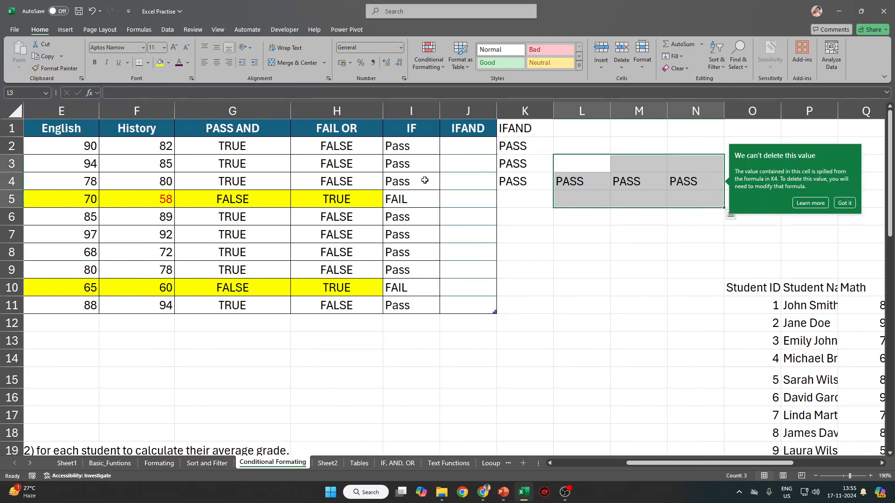
{"action": "key", "text": "ctrl+z"}
{"action": "key", "text": "ctrl+z"}
{"action": "key", "text": "ctrl+z"}
Copy K3's IF(AND) formula down to K11, giving FAIL in rows 5 and 10.
{"action": "left_click", "coordinate": [513, 160]}
{"action": "left_click_drag", "start_coordinate": [553, 173], "coordinate": [545, 311]}
{"action": "left_click", "coordinate": [574, 184]}
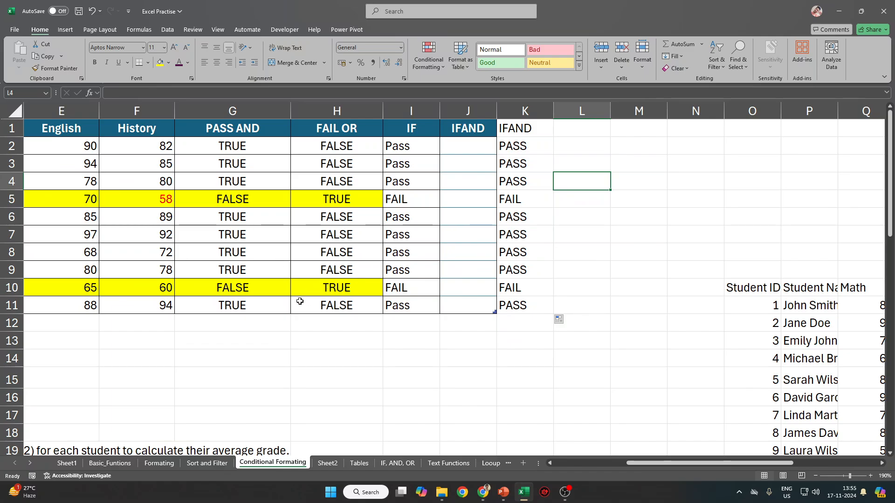
Replace the trial TRUE/FALSE results in column W with the heading IFAND in W10.
{"action": "left_click", "coordinate": [827, 316]}
{"action": "key", "text": "Right"}
{"action": "key", "text": "Right"}
{"action": "key", "text": "Right"}
{"action": "key", "text": "Right"}
{"action": "key", "text": "Right"}
{"action": "key", "text": "Right"}
{"action": "key", "text": "Right"}
{"action": "key", "text": "Right"}
{"action": "key", "text": "Right"}
{"action": "key", "text": "Right"}
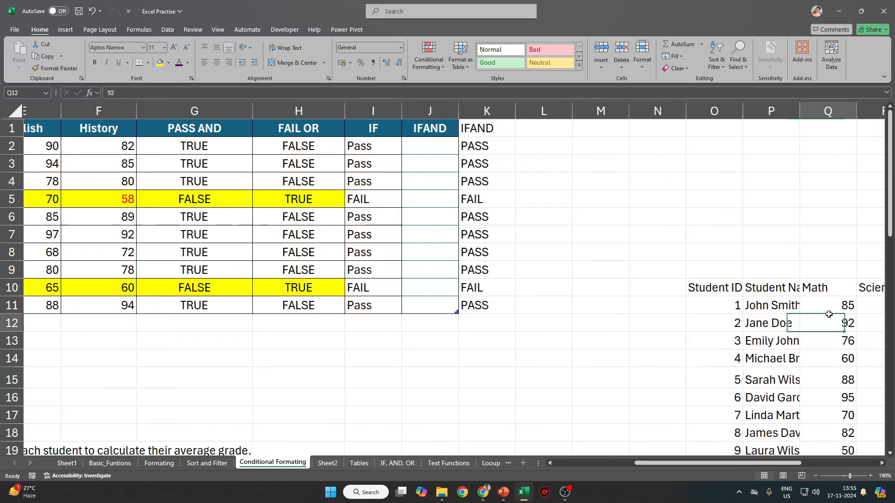
{"action": "key", "text": "Right"}
{"action": "key", "text": "Right"}
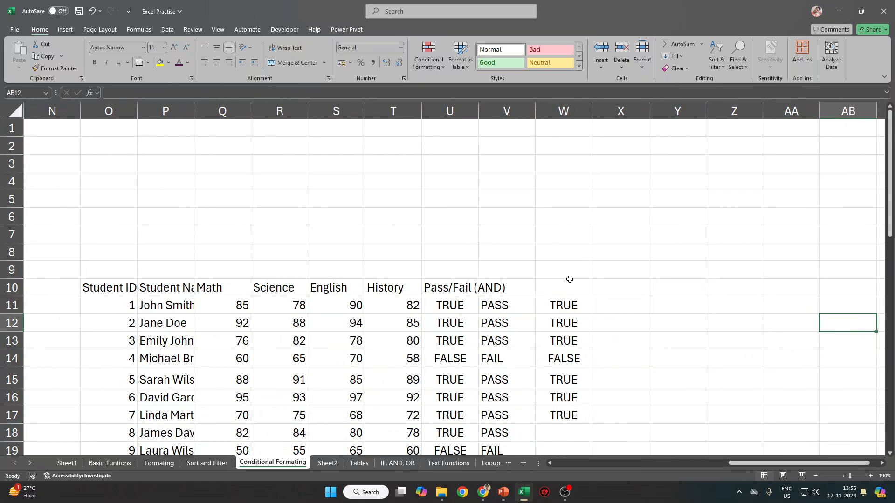
{"action": "mouse_move", "coordinate": [569, 285]}
{"action": "left_mouse_down"}
{"action": "mouse_move", "coordinate": [596, 395]}
{"action": "mouse_move", "coordinate": [589, 247]}
{"action": "mouse_move", "coordinate": [569, 250]}
{"action": "mouse_move", "coordinate": [581, 281]}
{"action": "mouse_move", "coordinate": [571, 310]}
{"action": "mouse_move", "coordinate": [570, 292]}
{"action": "left_mouse_up"}
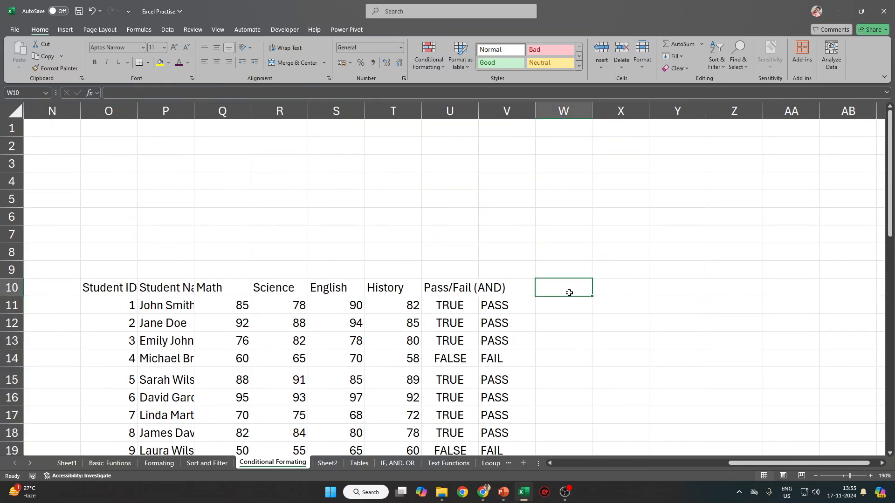
{"action": "type", "text": "IFAN"}
{"action": "key", "text": "Tab"}
{"action": "left_click", "coordinate": [570, 292]}
{"action": "double_click", "coordinate": [569, 292]}
{"action": "type", "text": "D"}
{"action": "key", "text": "Return"}
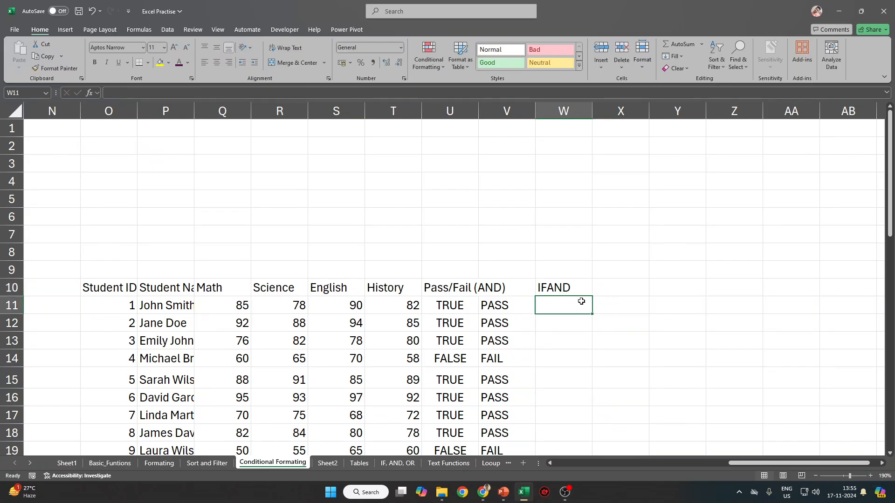
In W11, begin =IF(AND( with the tests Q11:Q20>60 and R11:R20>60.
{"action": "type", "text": "=IFAND"}
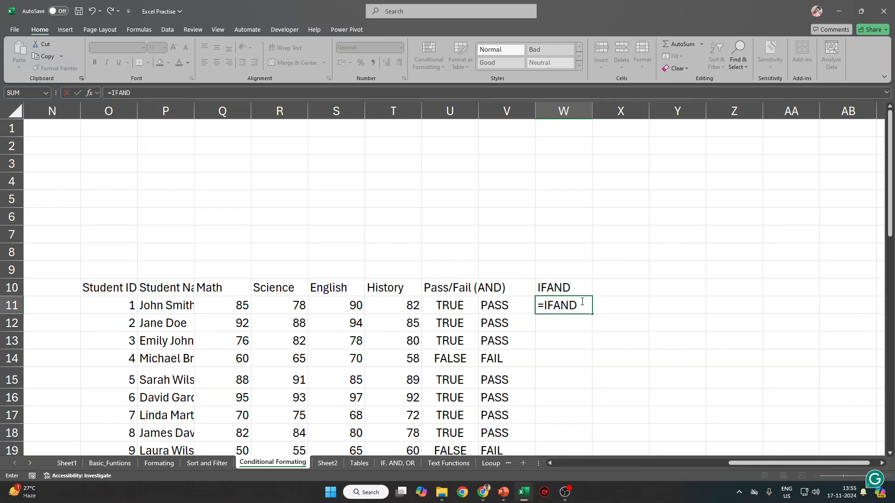
{"action": "key", "text": "Escape"}
{"action": "type", "text": "="}
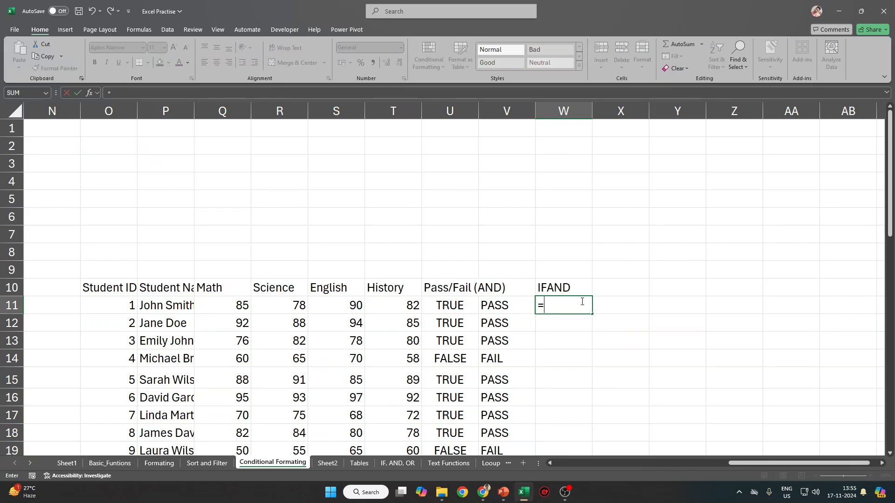
{"action": "type", "text": "IF(AND("}
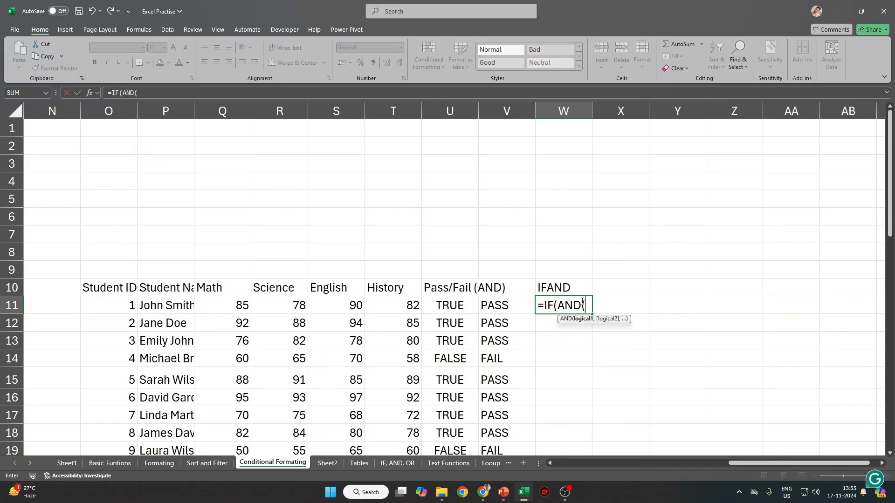
{"action": "left_click", "coordinate": [241, 307]}
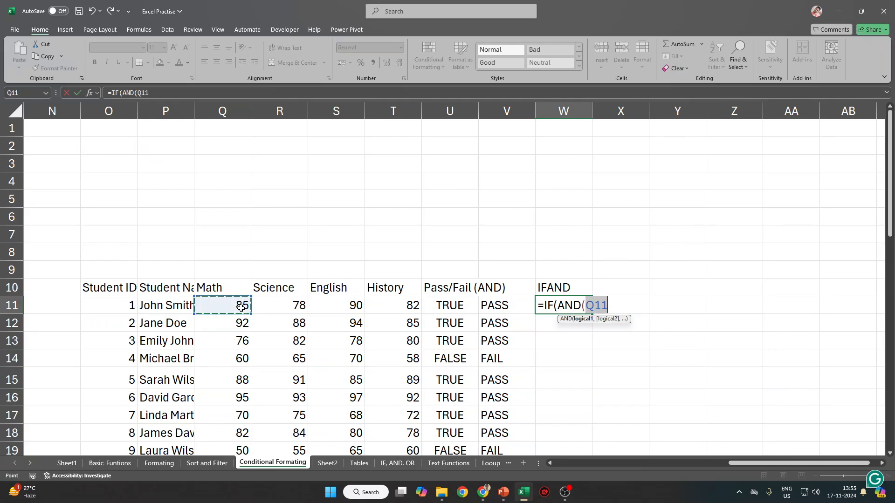
{"action": "key", "text": "ctrl+shift+Down"}
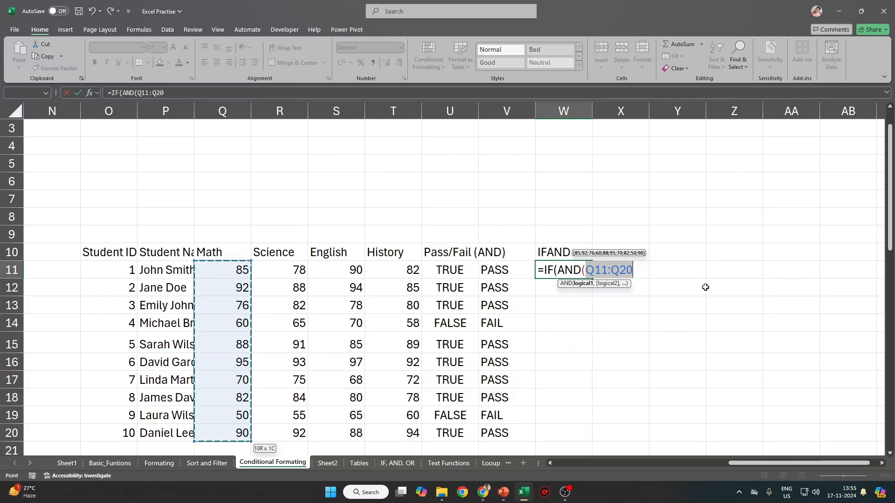
{"action": "left_click", "coordinate": [638, 268]}
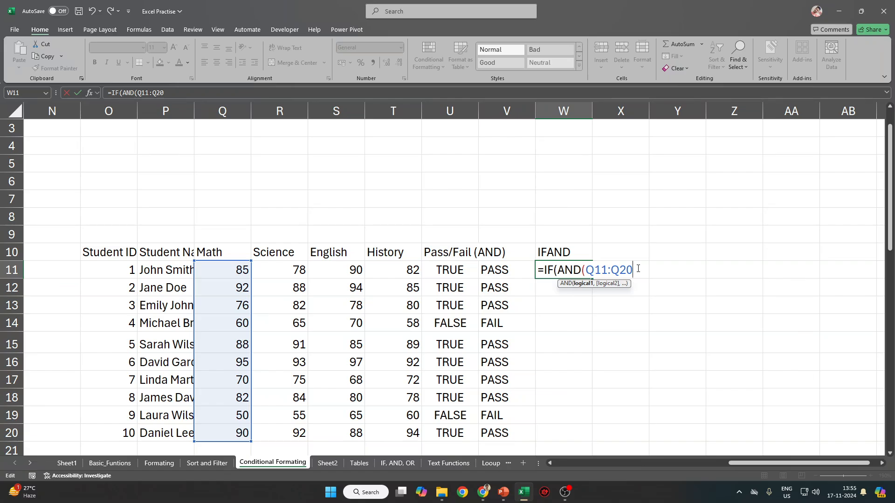
{"action": "type", "text": ","}
{"action": "key", "text": "BackSpace"}
{"action": "type", "text": ">60,"}
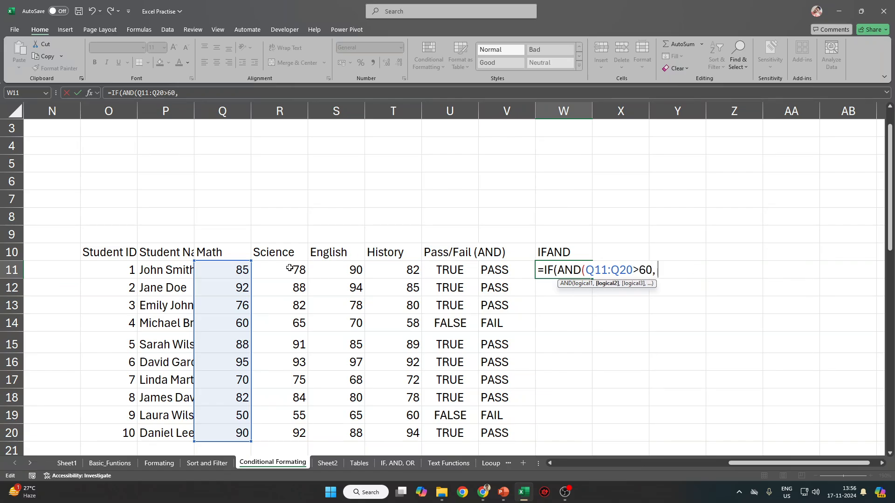
{"action": "left_click_drag", "start_coordinate": [289, 268], "coordinate": [280, 429]}
{"action": "type", "text": ">60"}
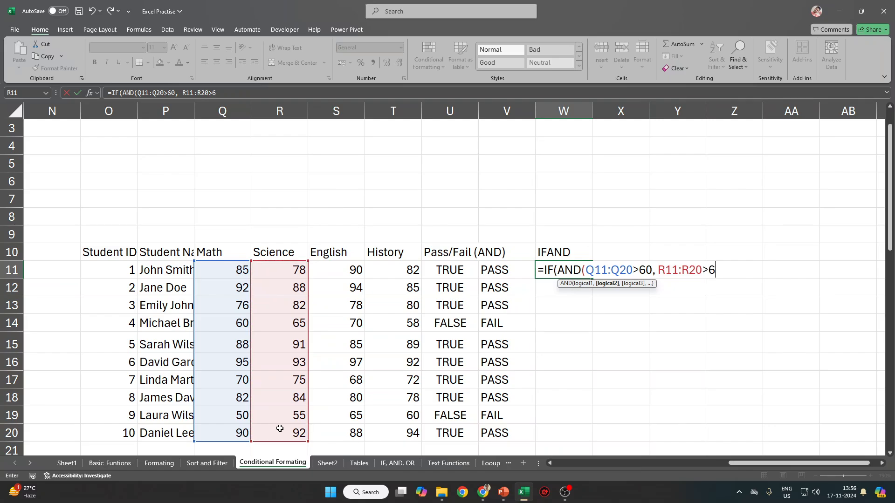
{"action": "type", "text": ","}
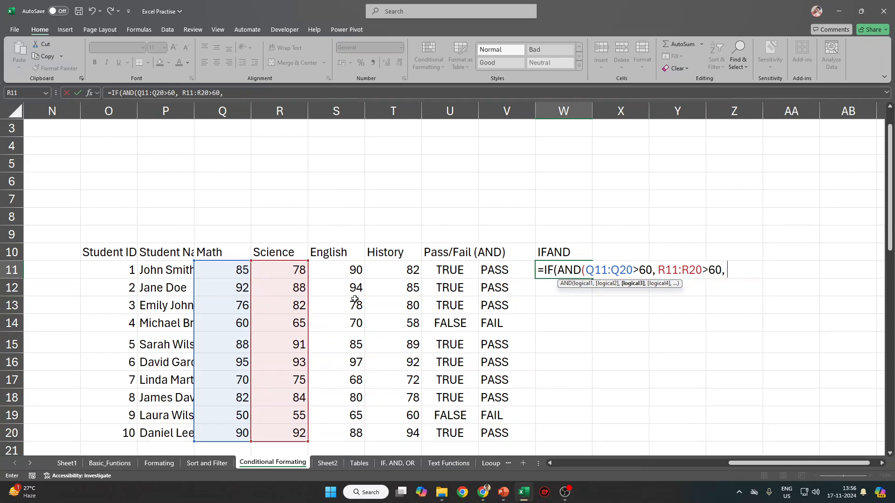
Add S11:S20>60 and T11:T20>60, finish with "Pass"/"Fail", and commit W11.
{"action": "left_click", "coordinate": [334, 269]}
{"action": "left_click_drag", "start_coordinate": [328, 294], "coordinate": [319, 429]}
{"action": "type", "text": ">60"}
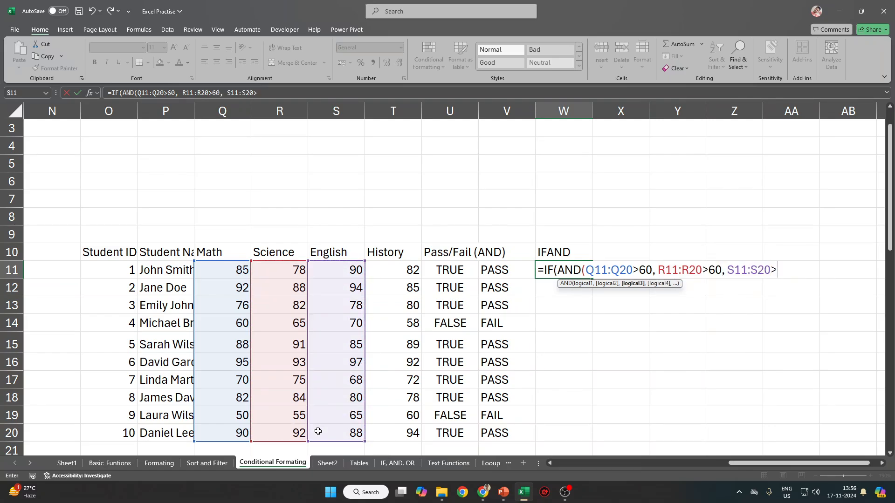
{"action": "type", "text": ","}
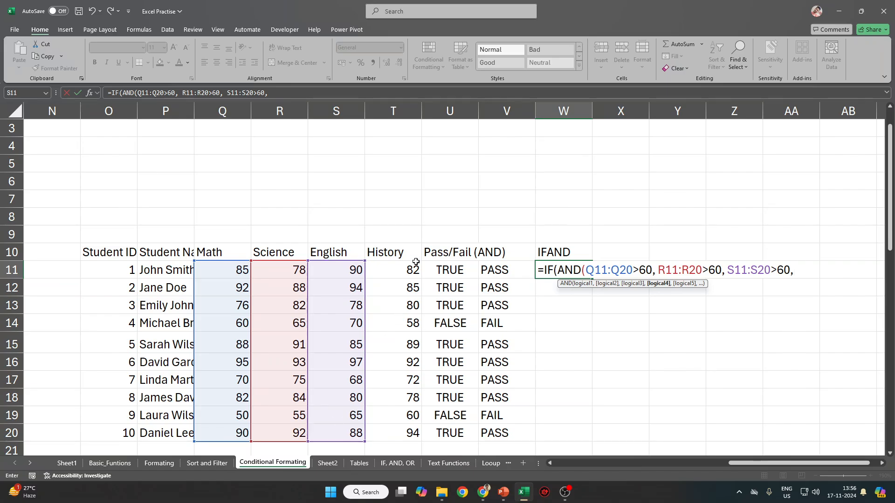
{"action": "left_click_drag", "start_coordinate": [400, 269], "coordinate": [385, 430]}
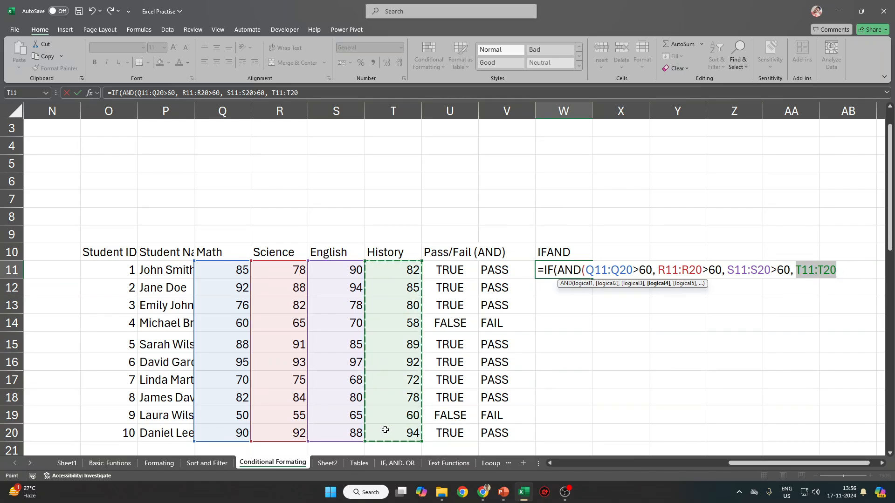
{"action": "type", "text": ">"}
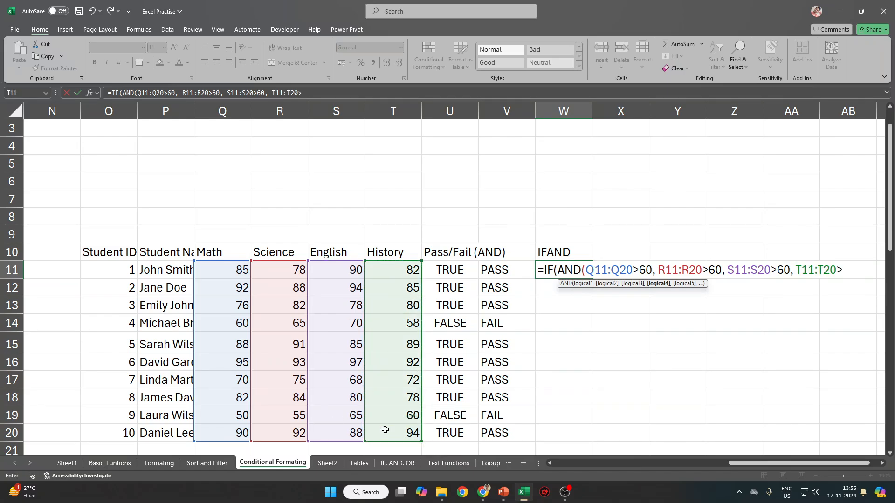
{"action": "type", "text": "60)"}
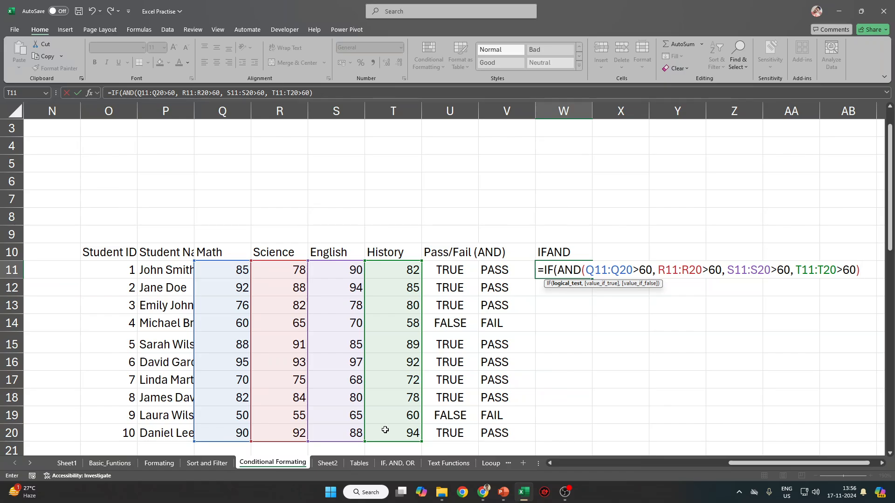
{"action": "type", "text": ", \"Pass\""}
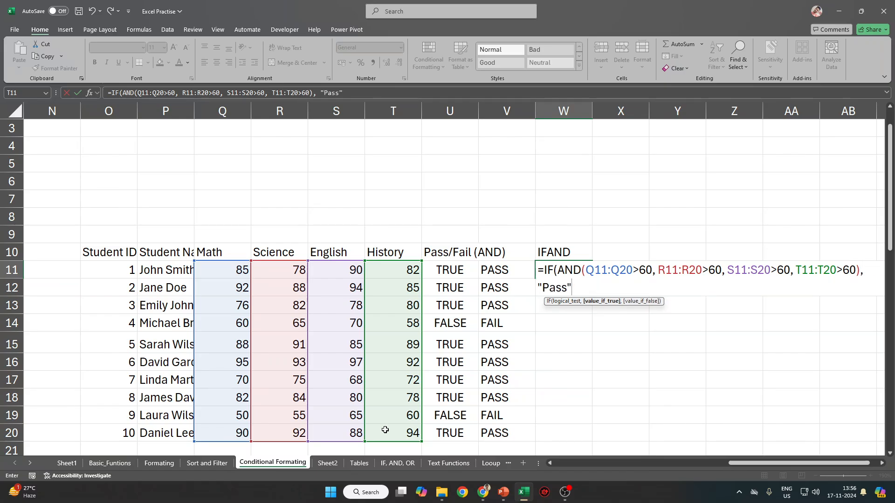
{"action": "type", "text": ",F"}
{"action": "key", "text": "BackSpace"}
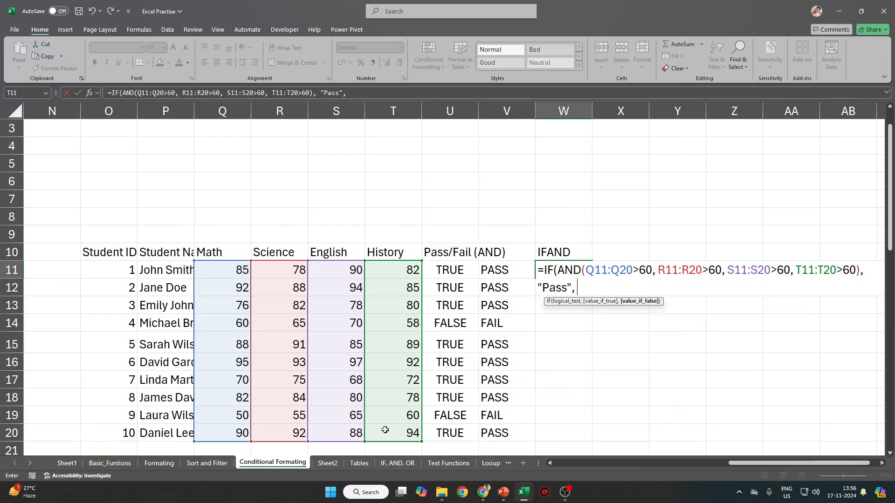
{"action": "type", "text": "\"Fail\")"}
{"action": "key", "text": "Return"}
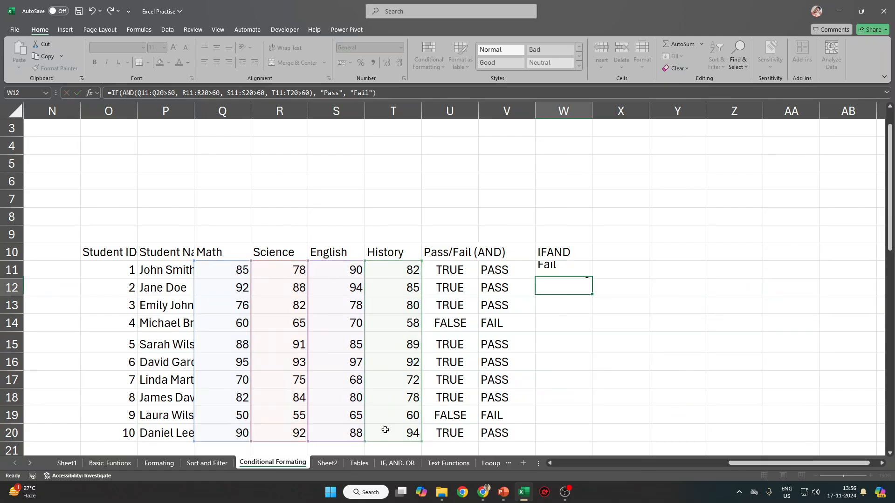
{"action": "key", "text": "Up"}
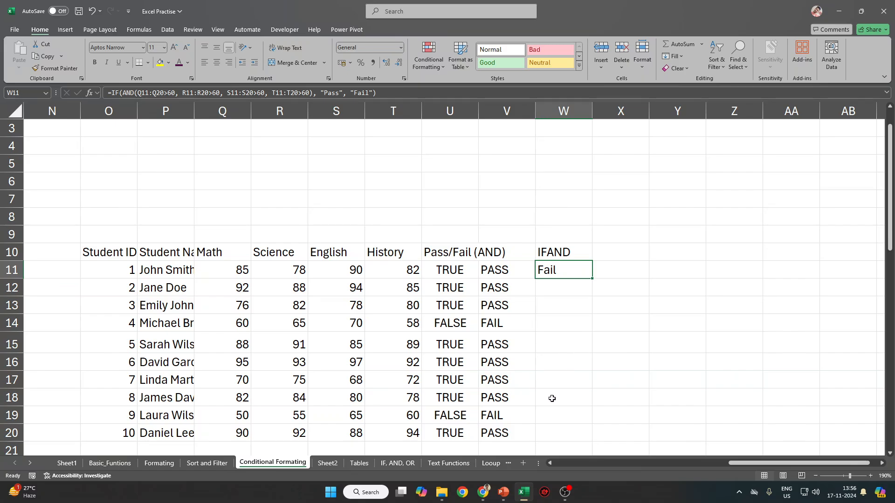
Fill the W11 IF(AND) formula down W11:W20 and review W11's formula.
{"action": "left_click", "coordinate": [553, 431], "text": "shift"}
{"action": "key", "text": "ctrl+d"}
{"action": "left_click", "coordinate": [570, 275]}
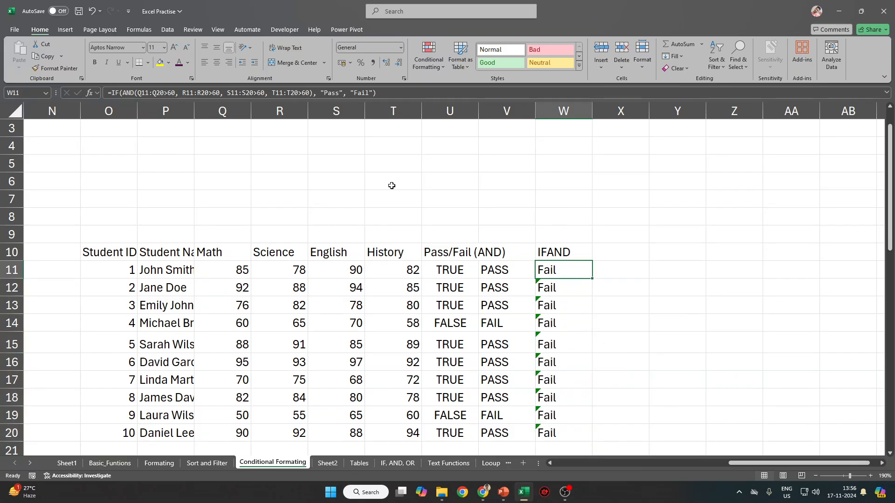
{"action": "left_click", "coordinate": [412, 92]}
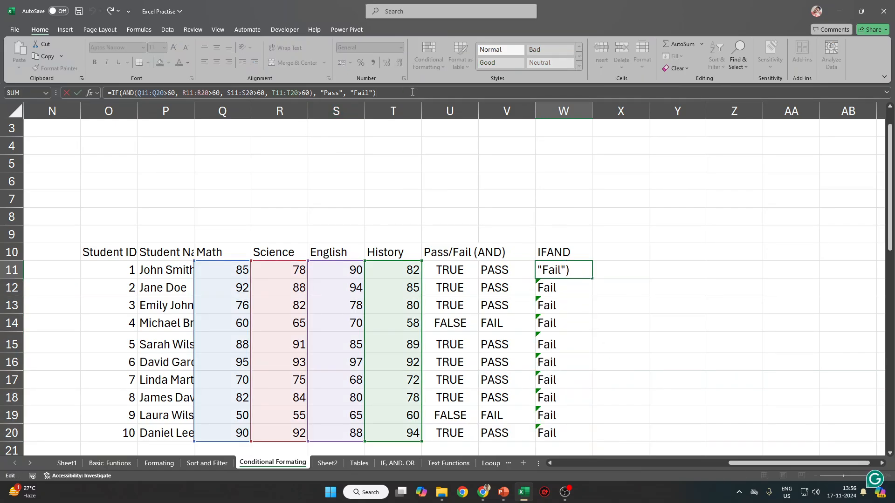
{"action": "key", "text": "Escape"}
Update W12's inconsistent-formula warning to include adjacent cells, then ignore the error.
{"action": "left_click", "coordinate": [566, 286]}
{"action": "left_click", "coordinate": [525, 285]}
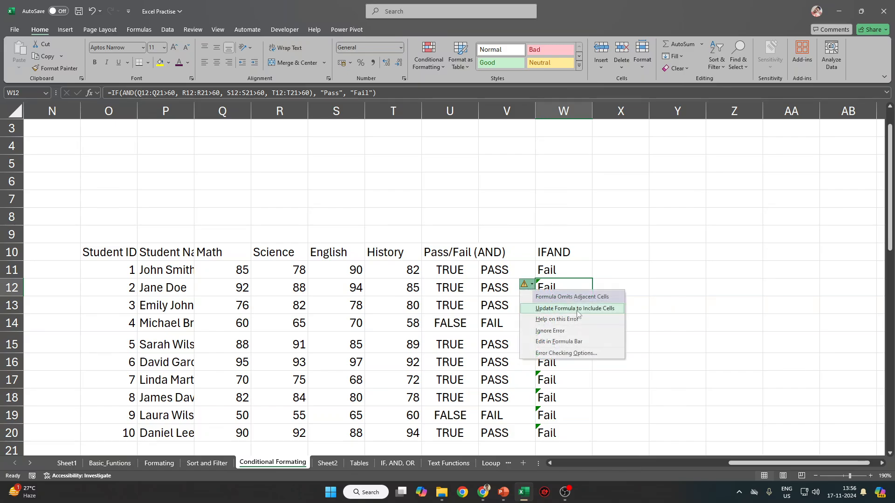
{"action": "left_click", "coordinate": [578, 309]}
{"action": "left_click", "coordinate": [525, 284]}
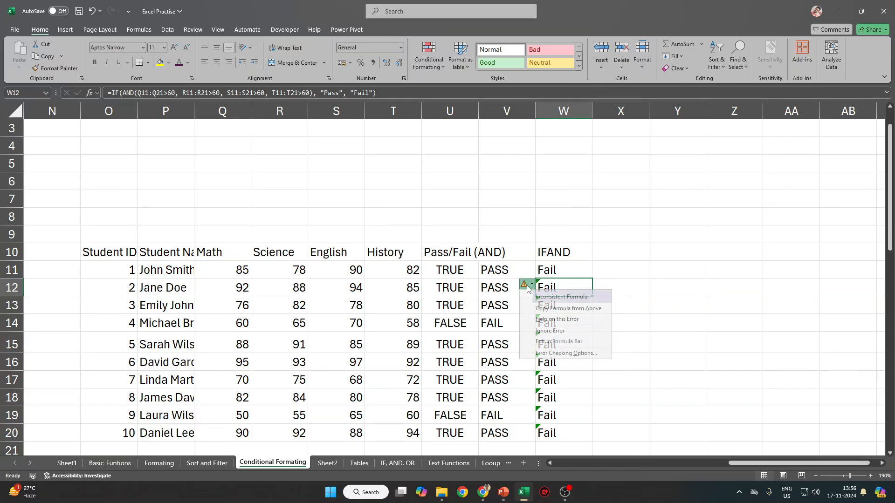
{"action": "left_click", "coordinate": [561, 330]}
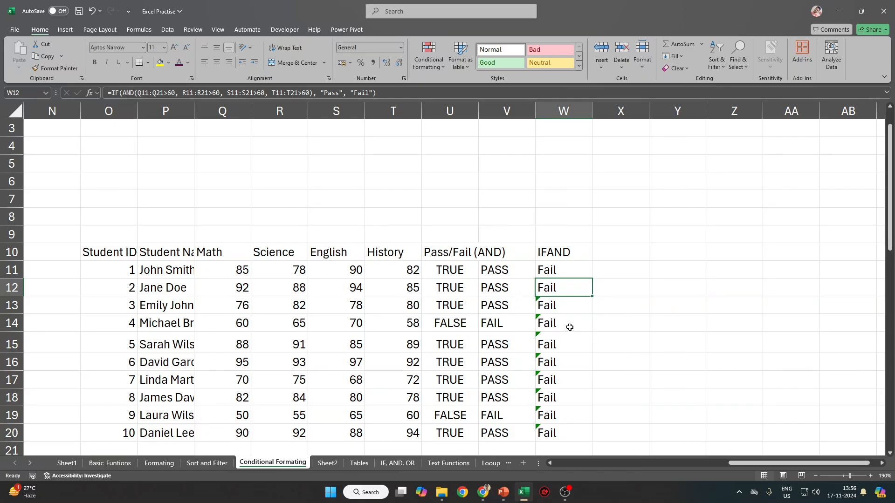
Inspect W11's formula and its Math range reference, leaving it unchanged.
{"action": "left_click", "coordinate": [570, 269]}
{"action": "key", "text": "ctrl+shift+Down"}
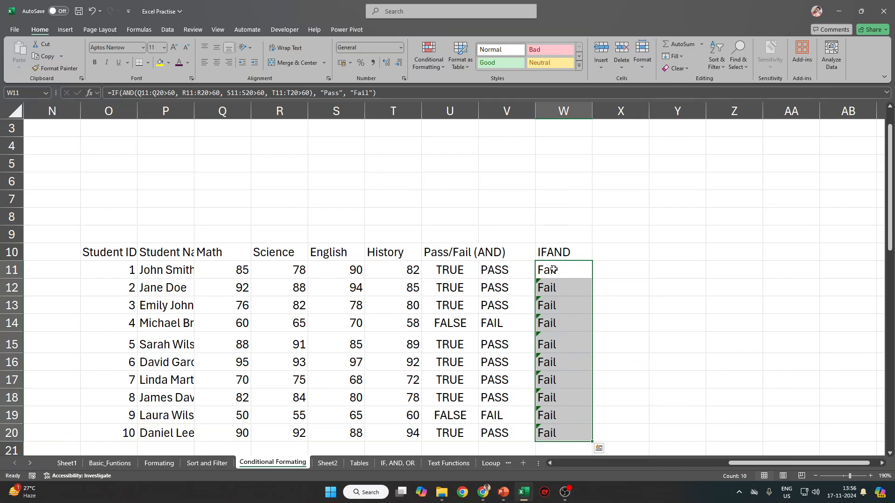
{"action": "left_click", "coordinate": [567, 269]}
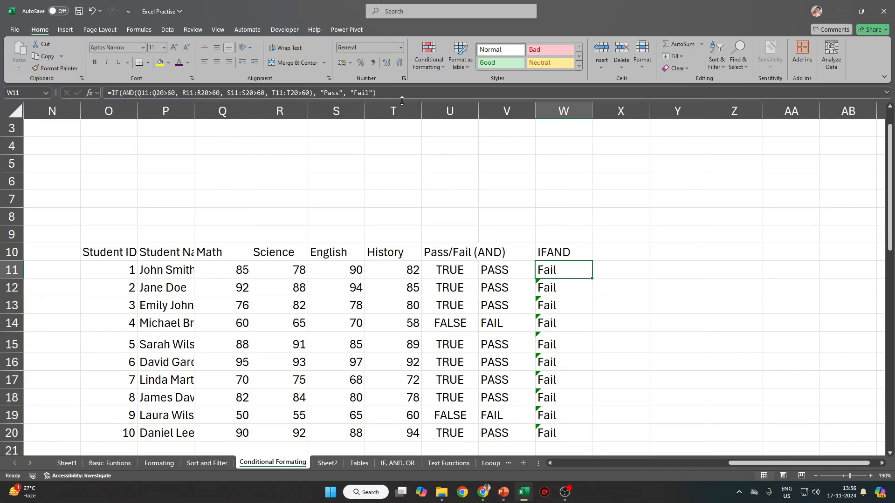
{"action": "key", "text": "F2"}
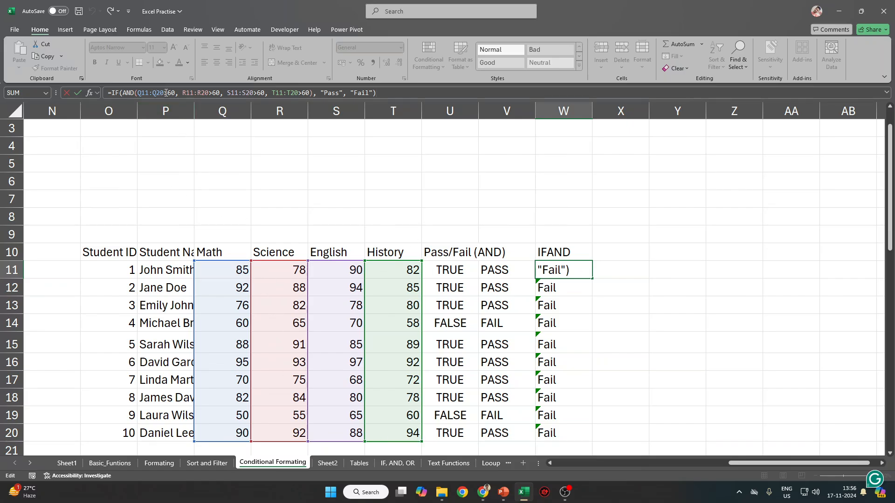
{"action": "left_click_drag", "start_coordinate": [166, 93], "coordinate": [141, 93]}
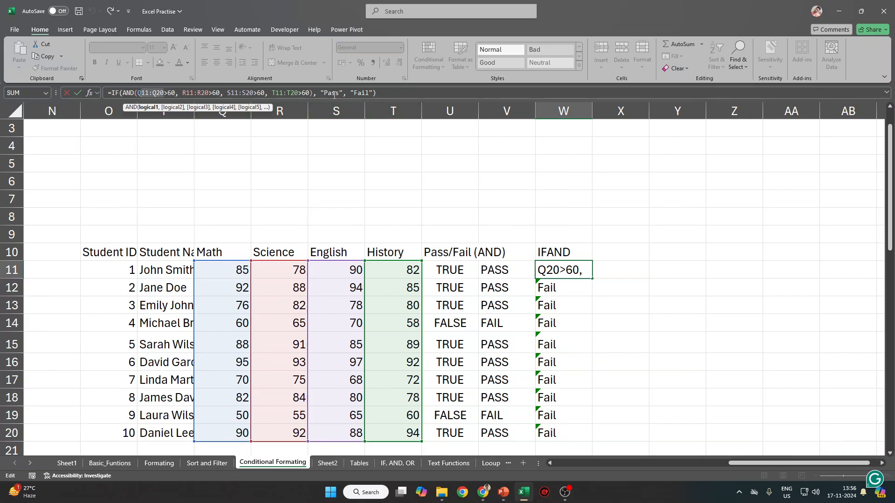
{"action": "key", "text": "Escape"}
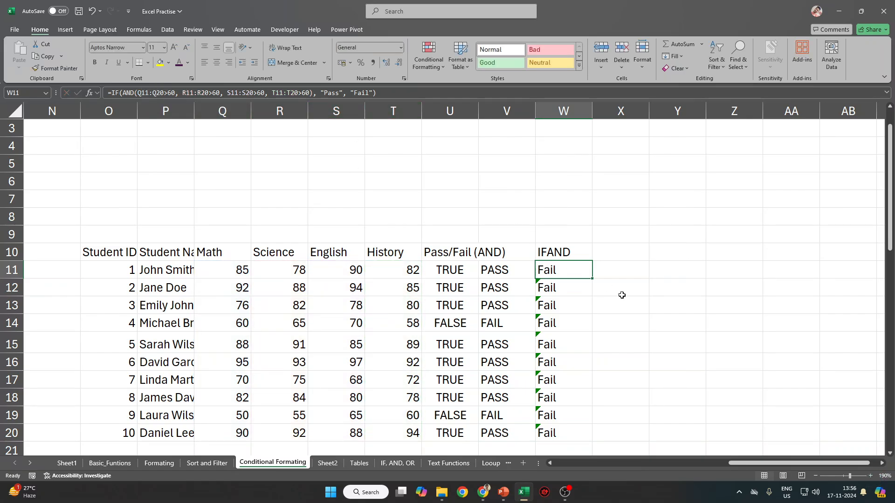
{"action": "scroll", "coordinate": [561, 276], "scroll_direction": "down", "scroll_amount": 2}
{"action": "scroll", "coordinate": [493, 220], "scroll_direction": "up", "scroll_amount": 3}
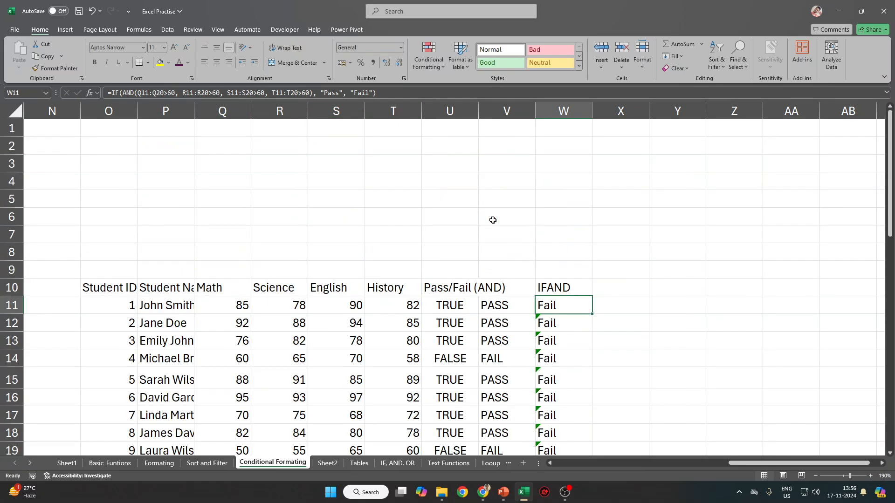
Clear the old results from the first table's IF column I2:I11.
{"action": "key", "text": "ctrl+Home"}
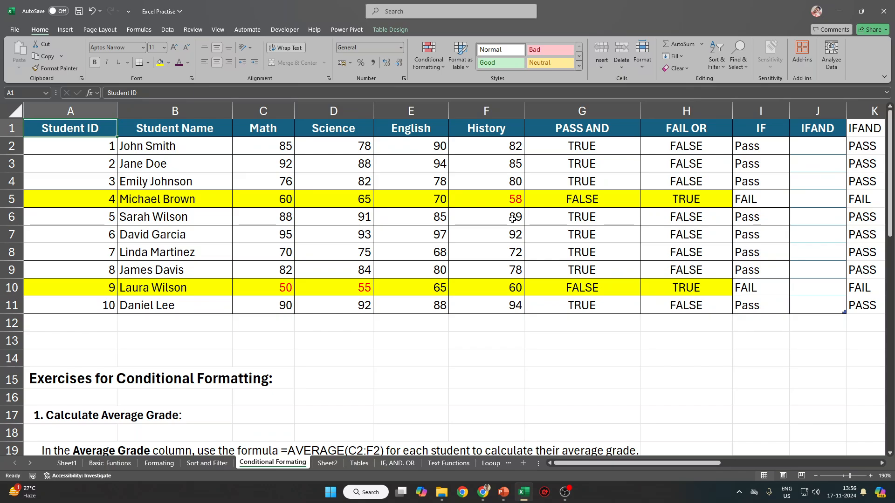
{"action": "key", "text": "Right"}
{"action": "key", "text": "Right"}
{"action": "key", "text": "Right"}
{"action": "key", "text": "Right"}
{"action": "key", "text": "Right"}
{"action": "key", "text": "Right"}
{"action": "key", "text": "Right"}
{"action": "key", "text": "Right"}
{"action": "key", "text": "Right"}
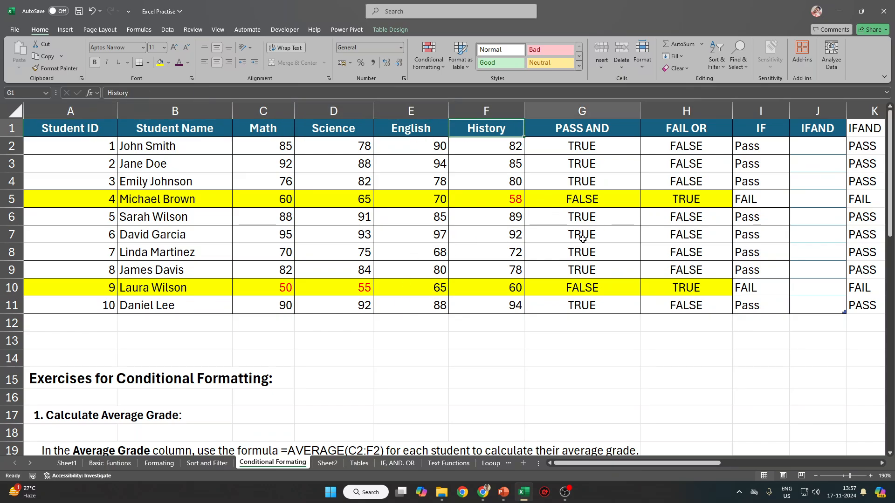
{"action": "key", "text": "Down"}
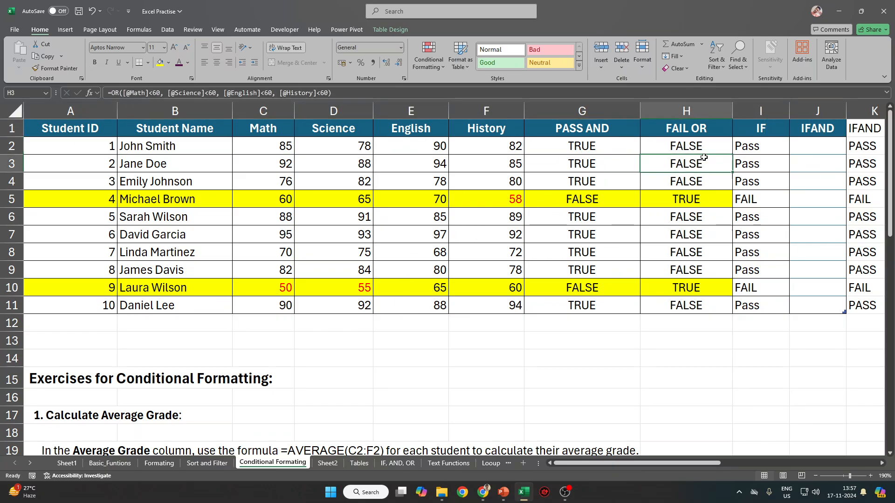
{"action": "key", "text": "Left"}
{"action": "key", "text": "ctrl+shift+Down"}
{"action": "key", "text": "Delete"}
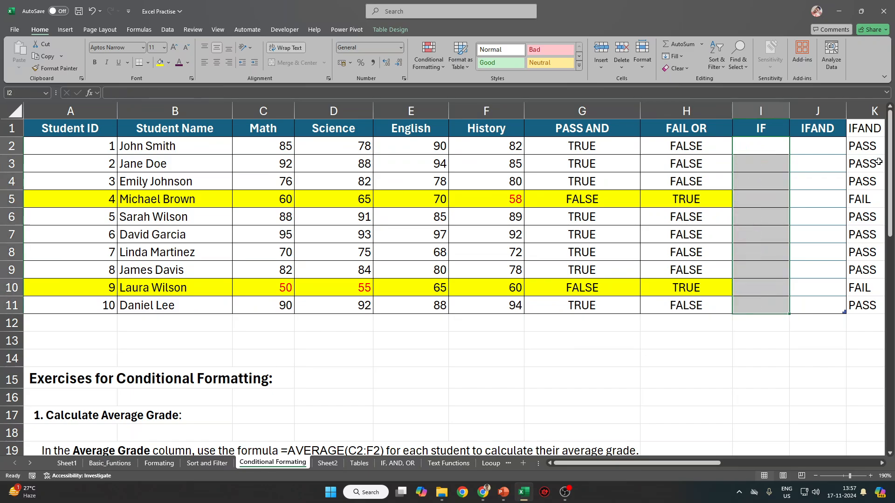
{"action": "key", "text": "Down"}
{"action": "key", "text": "Down"}
{"action": "key", "text": "Up"}
{"action": "key", "text": "Up"}
Enter =IF([@[PASS AND]], "Pass", "Fail") in I2 to fill the IF column.
{"action": "type", "text": "=if"}
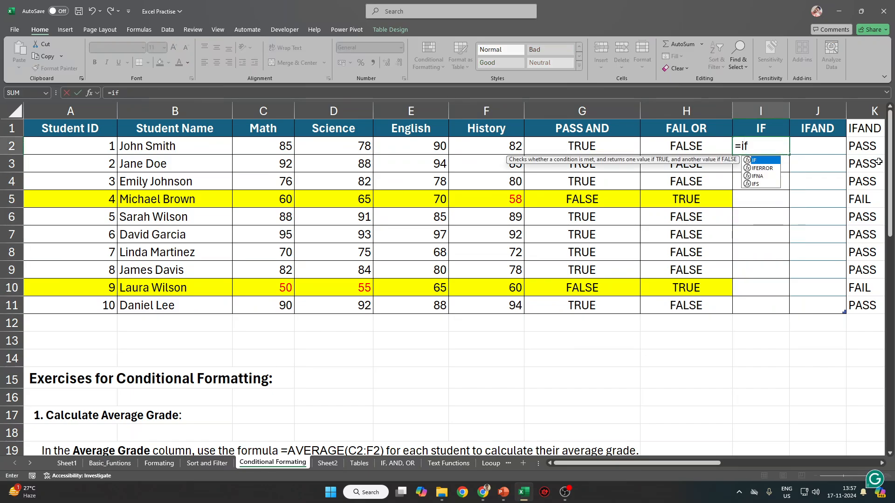
{"action": "key", "text": "Tab"}
{"action": "key", "text": "Left"}
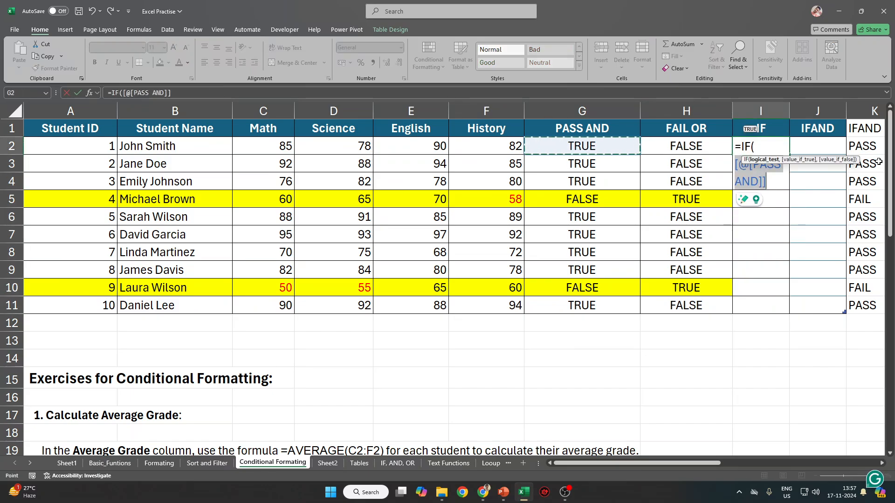
{"action": "type", "text": ", \""}
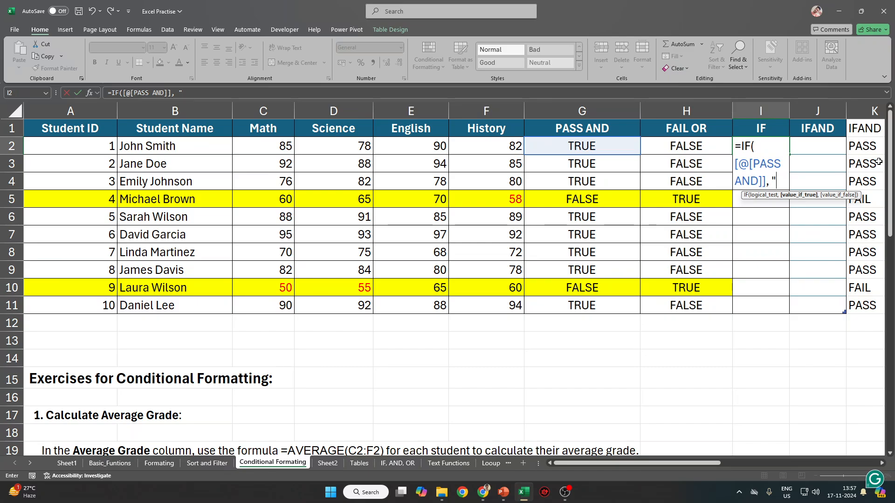
{"action": "type", "text": "Pass\", "}
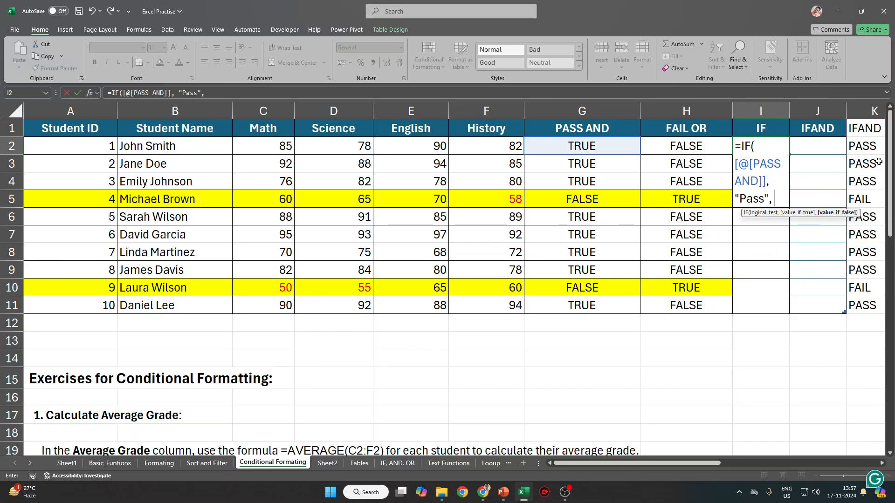
{"action": "type", "text": "\"Fail"}
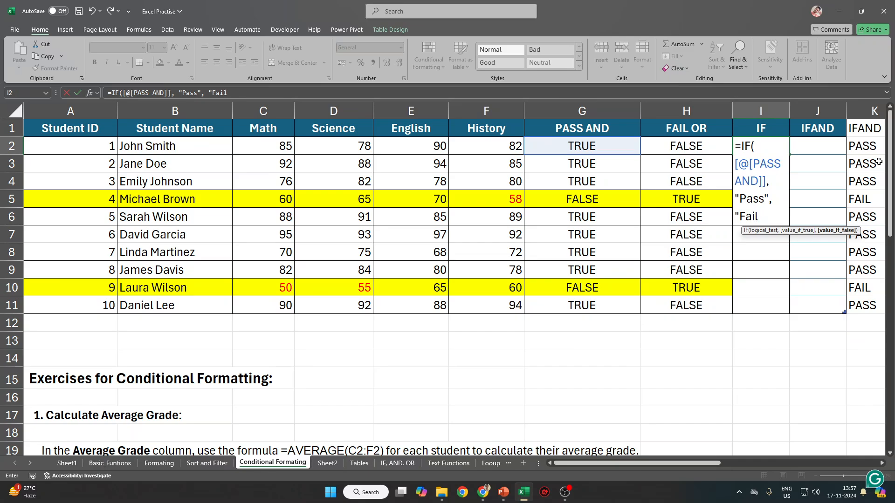
{"action": "type", "text": "\""}
{"action": "key", "text": "Return"}
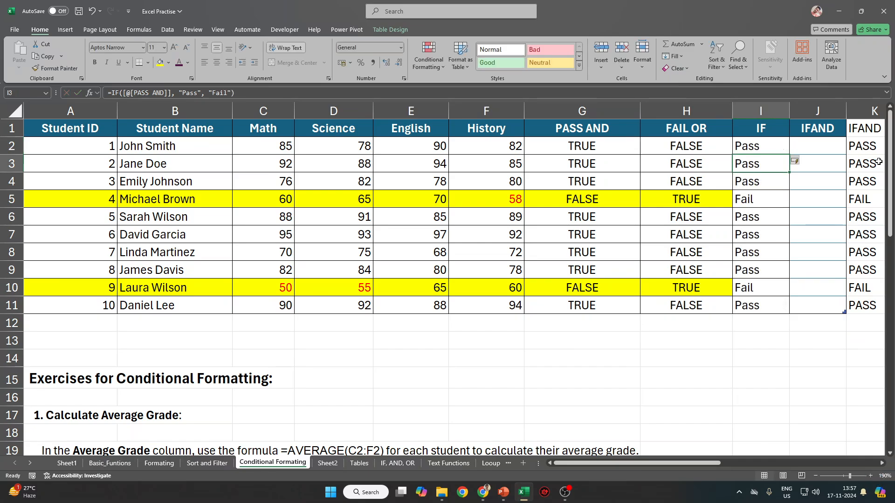
{"action": "key", "text": "Up"}
Move to the empty header cell X10 beside the second table's IFAND column.
{"action": "key", "text": "Right"}
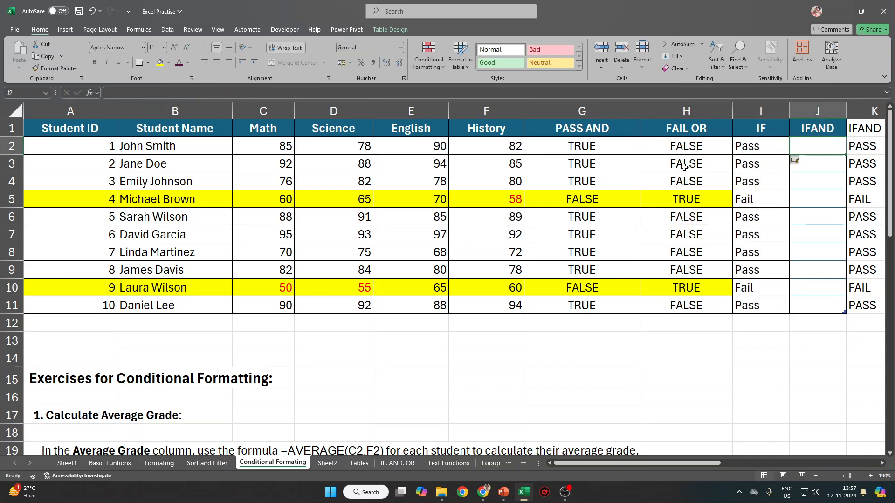
{"action": "left_click", "coordinate": [769, 269]}
{"action": "key", "text": "Right"}
{"action": "key", "text": "Right"}
{"action": "key", "text": "Right"}
{"action": "key", "text": "Right"}
{"action": "key", "text": "Right"}
{"action": "key", "text": "Right"}
{"action": "key", "text": "Right"}
{"action": "key", "text": "Right"}
{"action": "key", "text": "Right"}
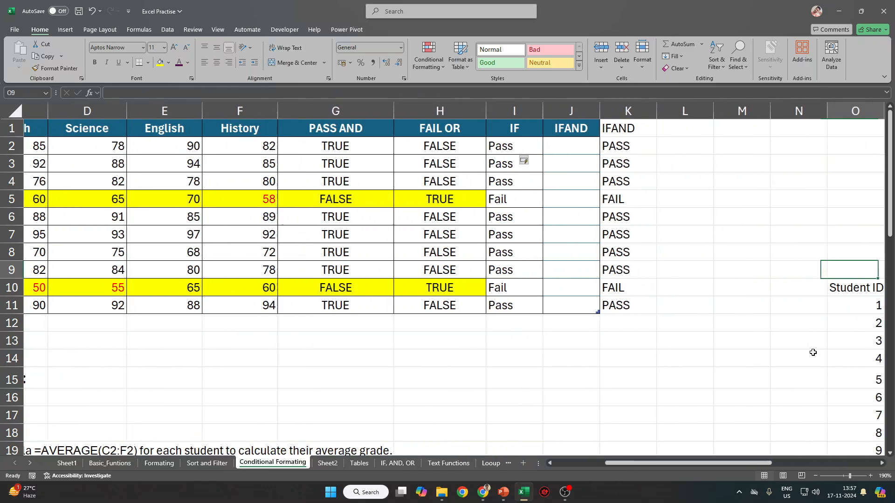
{"action": "key", "text": "Down"}
{"action": "key", "text": "ctrl+Down"}
{"action": "key", "text": "ctrl+Up"}
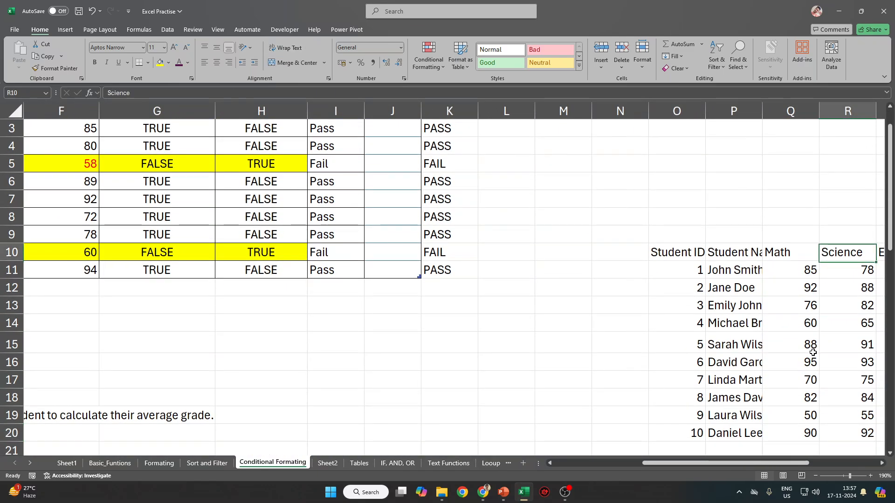
{"action": "key", "text": "ctrl+Right"}
{"action": "key", "text": "ctrl+Right"}
{"action": "key", "text": "Right"}
{"action": "key", "text": "Right"}
{"action": "key", "text": "Down"}
{"action": "key", "text": "Left"}
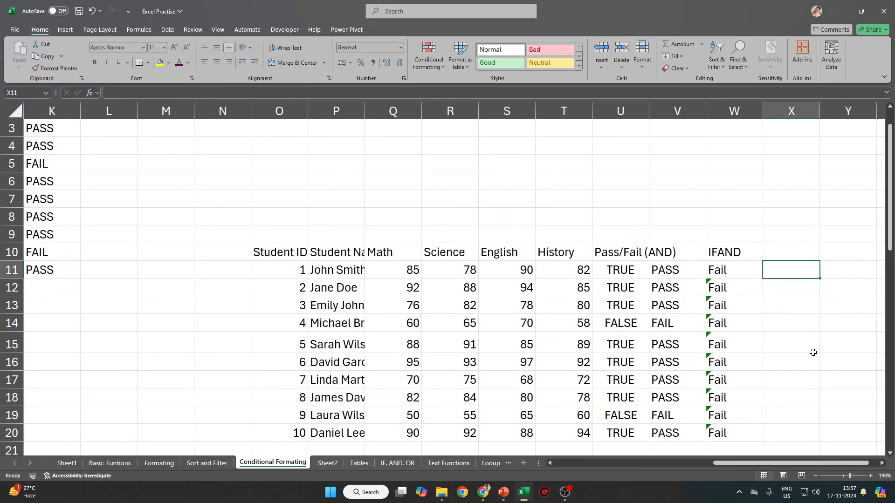
{"action": "key", "text": "Up"}
Label X10 'IF' and enter =IF(U11="True", "Pass", "Fail") in X11.
{"action": "type", "text": "IF"}
{"action": "key", "text": "Return"}
{"action": "type", "text": "=IF("}
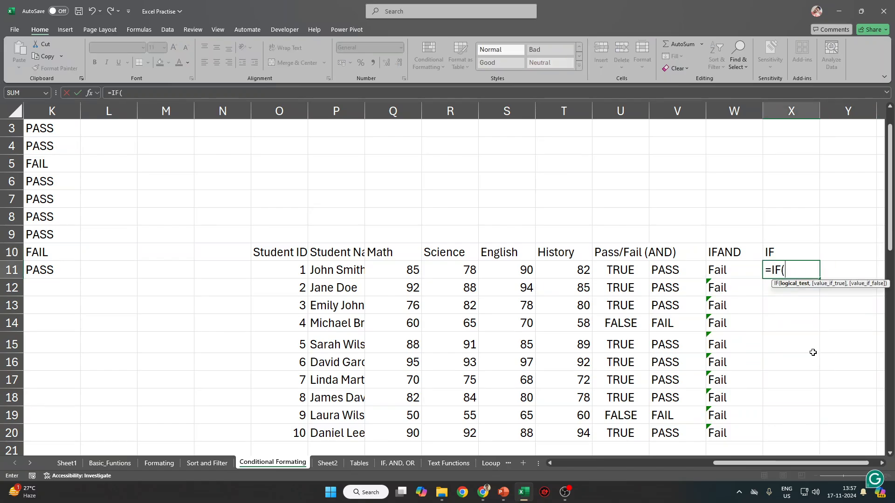
{"action": "key", "text": "Left"}
{"action": "key", "text": "Left"}
{"action": "key", "text": "Left"}
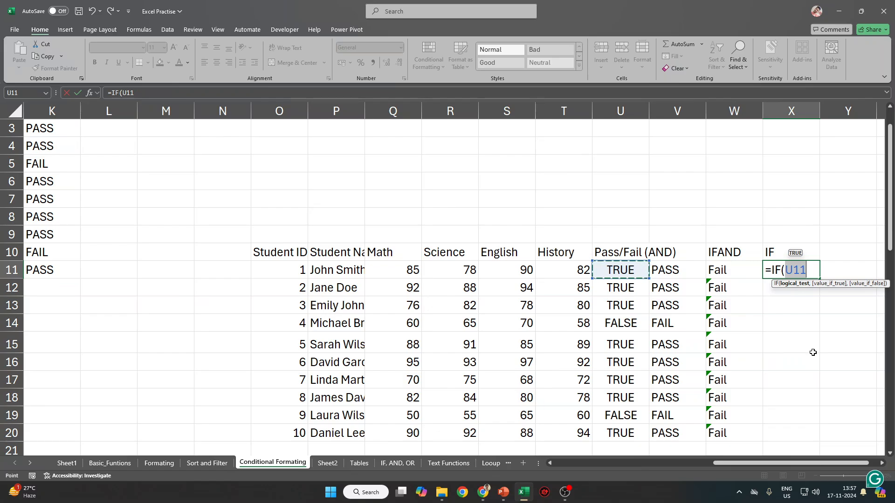
{"action": "type", "text": "=\""}
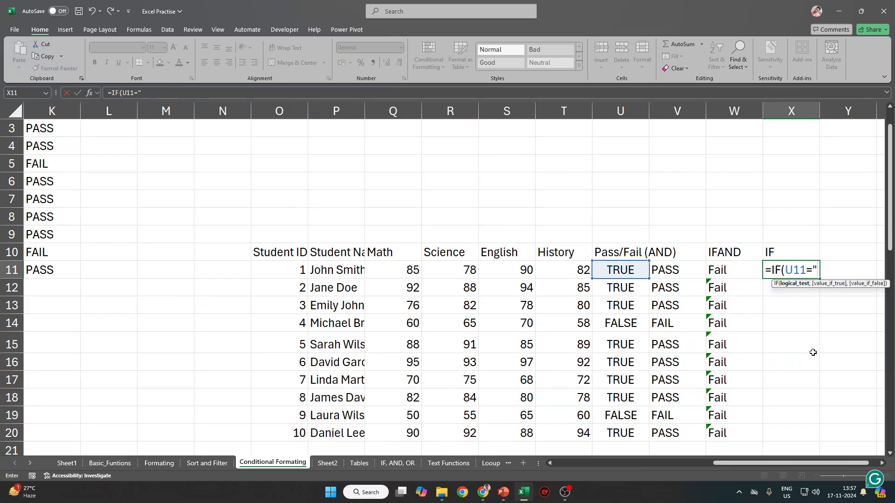
{"action": "type", "text": "True\","}
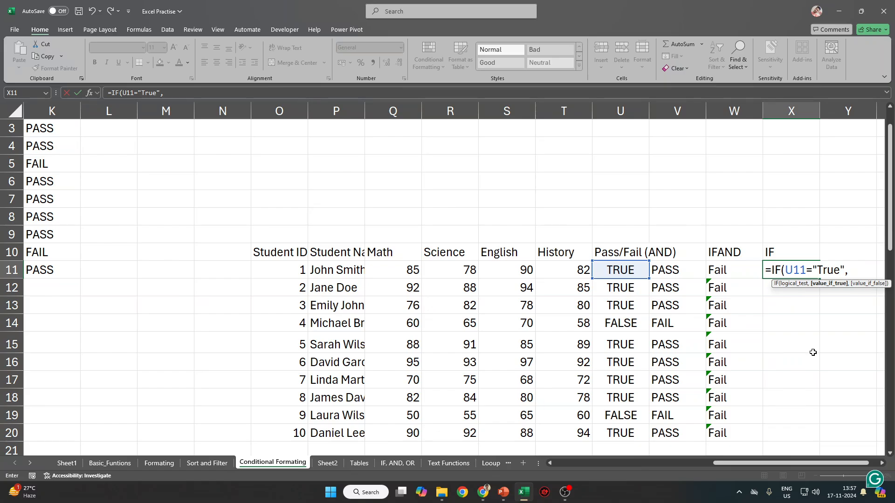
{"action": "type", "text": " \"Pass\", "}
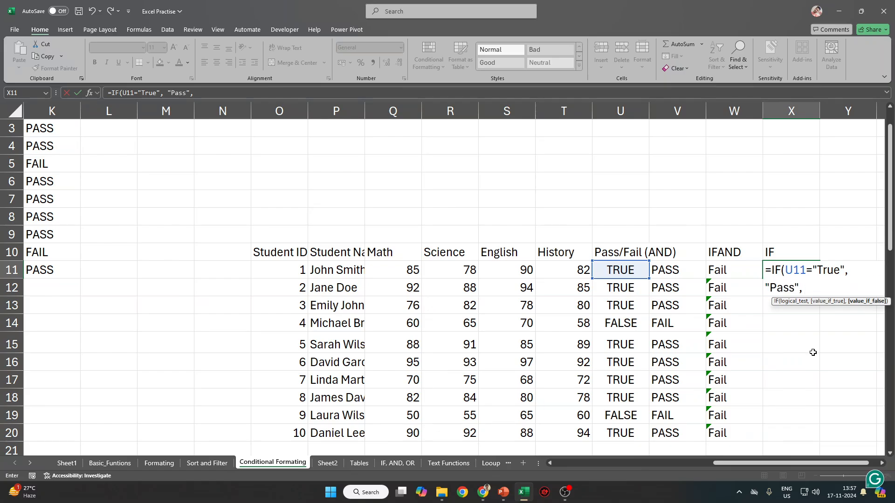
{"action": "type", "text": "\"Fail\""}
{"action": "key", "text": "ctrl+Return"}
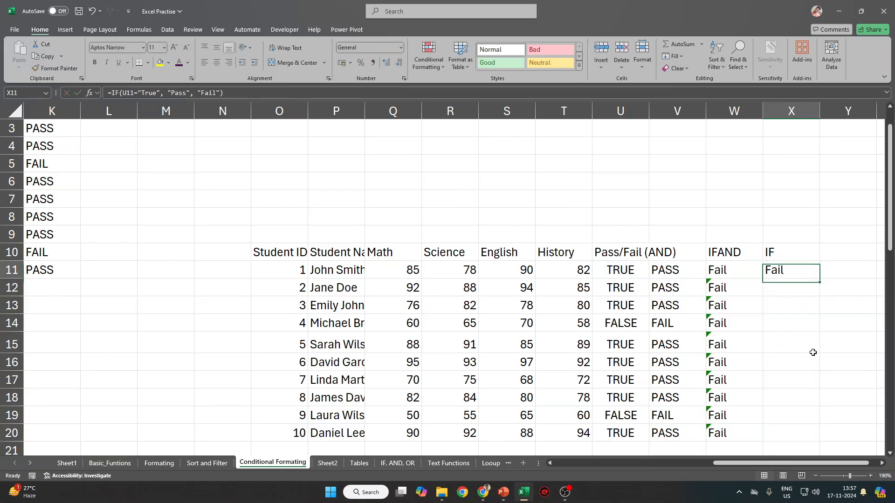
Fill the X11 formula down X11:X20, all returning Fail, then return to the first table.
{"action": "left_click", "coordinate": [782, 433], "text": "shift"}
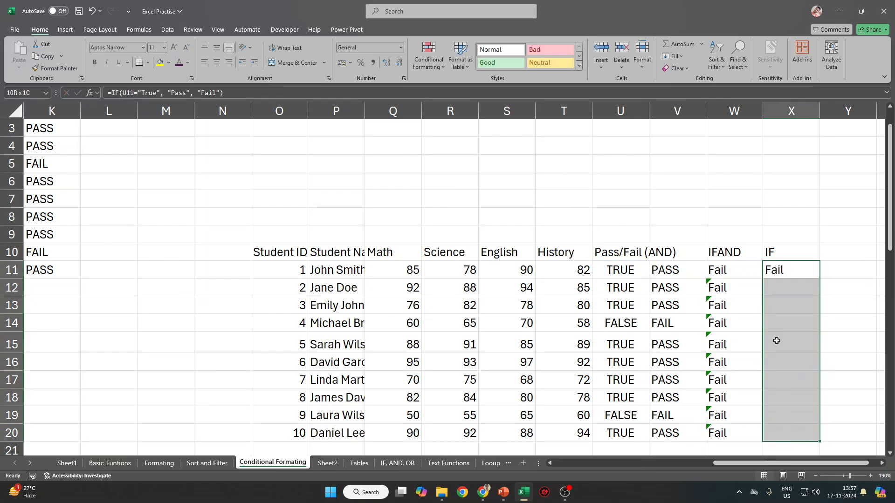
{"action": "key", "text": "ctrl+d"}
{"action": "left_click", "coordinate": [776, 272]}
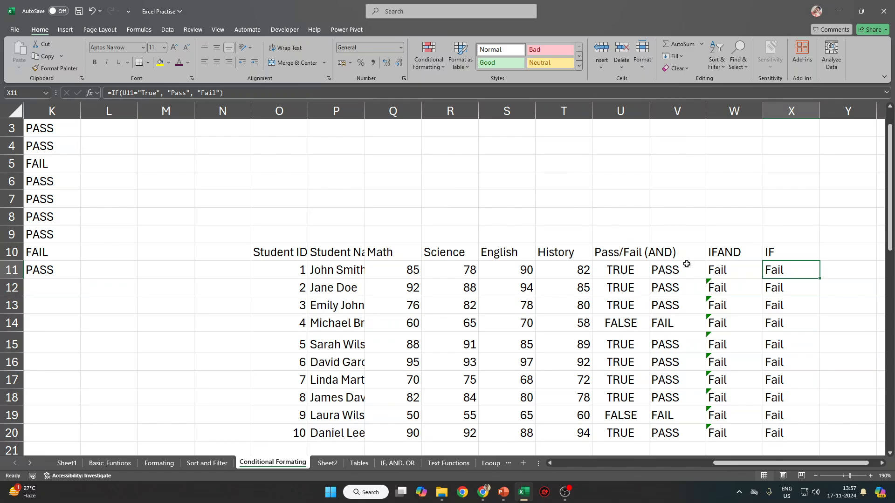
{"action": "left_click", "coordinate": [222, 92]}
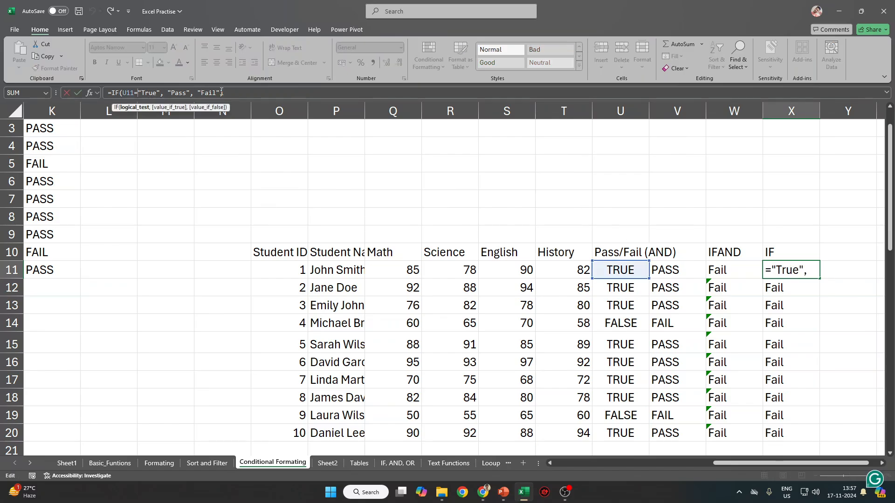
{"action": "key", "text": "Escape"}
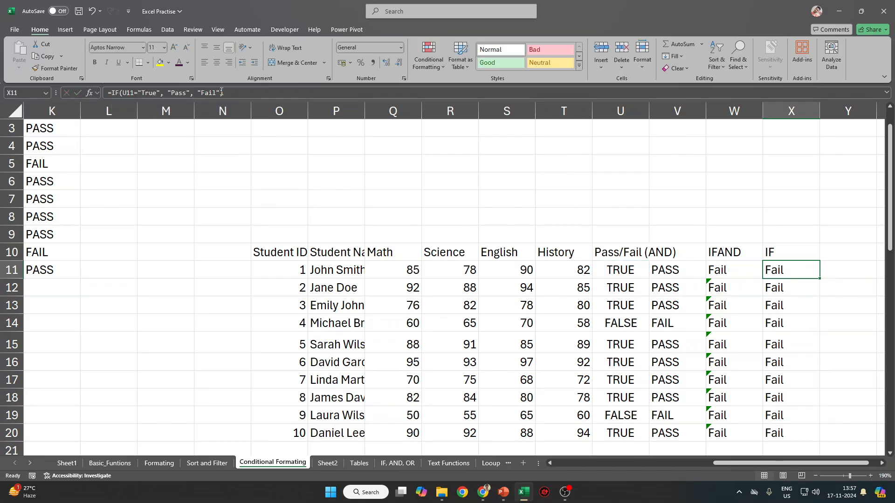
{"action": "key", "text": "ctrl+Up"}
{"action": "key", "text": "ctrl+Up"}
{"action": "key", "text": "ctrl+Left"}
{"action": "key", "text": "ctrl+Left"}
{"action": "scroll", "coordinate": [326, 197], "scroll_direction": "left", "scroll_amount": 5}
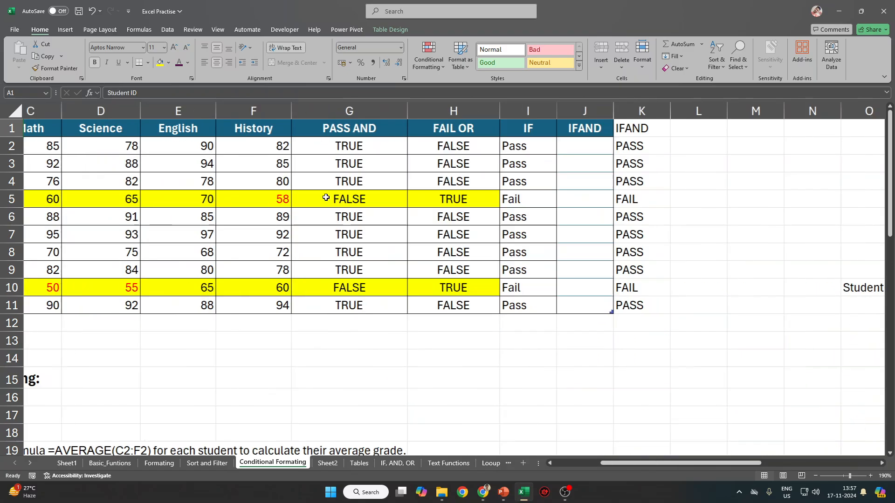
{"action": "left_click", "coordinate": [773, 148]}
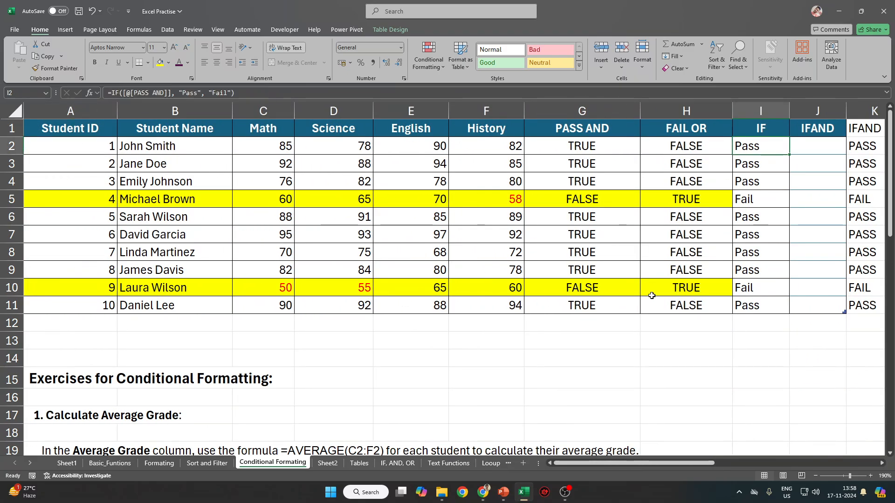
{"action": "left_click", "coordinate": [721, 286]}
{"action": "left_click", "coordinate": [753, 148]}
{"action": "left_click", "coordinate": [761, 293]}
{"action": "left_click", "coordinate": [756, 147]}
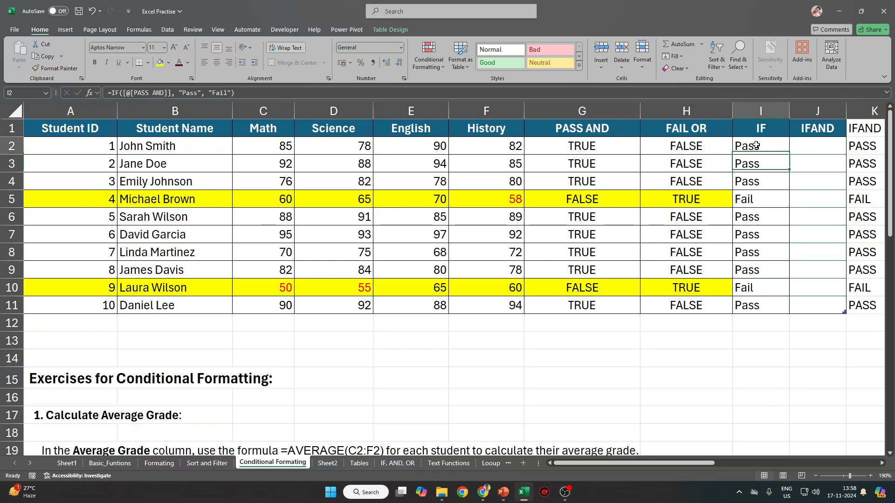
{"action": "left_click", "coordinate": [822, 301]}
{"action": "left_click", "coordinate": [853, 324]}
{"action": "left_click", "coordinate": [837, 326]}
{"action": "scroll", "coordinate": [823, 334], "scroll_direction": "right", "scroll_amount": 6}
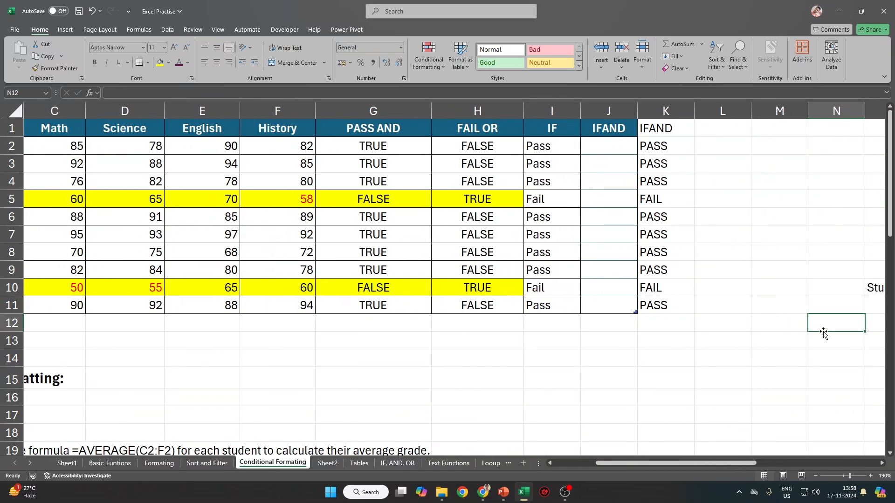
{"action": "left_click", "coordinate": [678, 304]}
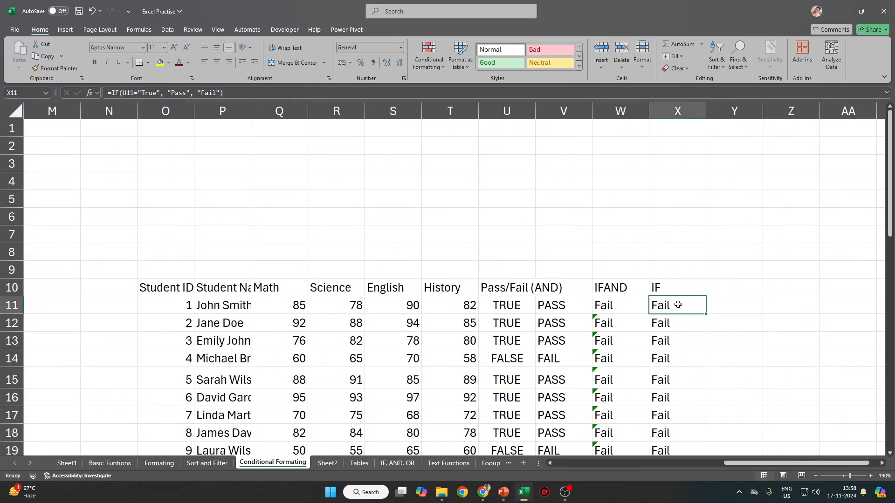
Drop the ="True" comparison from X11's test and fill it down X11:X20.
{"action": "left_click", "coordinate": [161, 93]}
{"action": "key", "text": "BackSpace"}
{"action": "key", "text": "BackSpace"}
{"action": "key", "text": "BackSpace"}
{"action": "key", "text": "BackSpace"}
{"action": "key", "text": "BackSpace"}
{"action": "key", "text": "BackSpace"}
{"action": "key", "text": "BackSpace"}
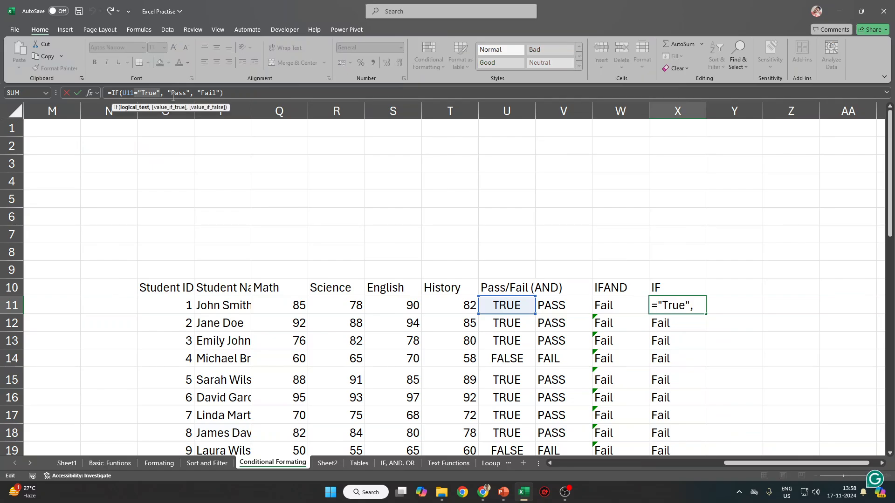
{"action": "key", "text": "ctrl+Return"}
{"action": "key", "text": "ctrl+shift+Down"}
{"action": "key", "text": "ctrl+d"}
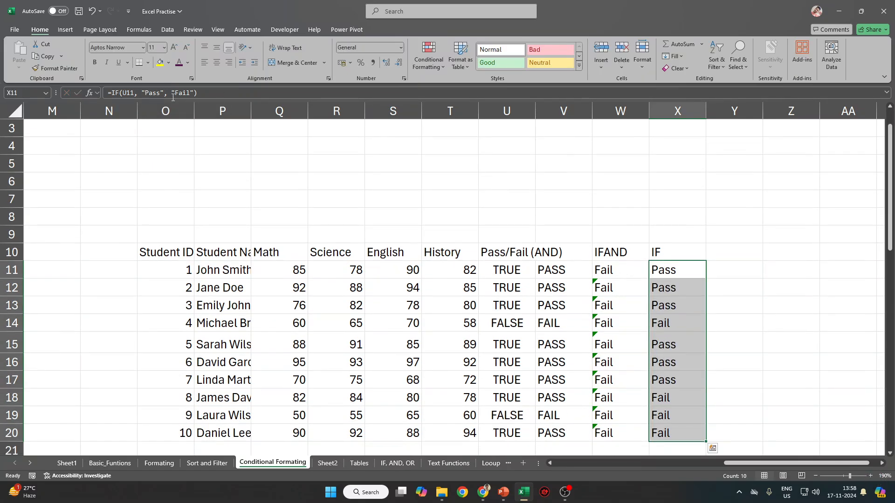
{"action": "key", "text": "Down"}
{"action": "key", "text": "Up"}
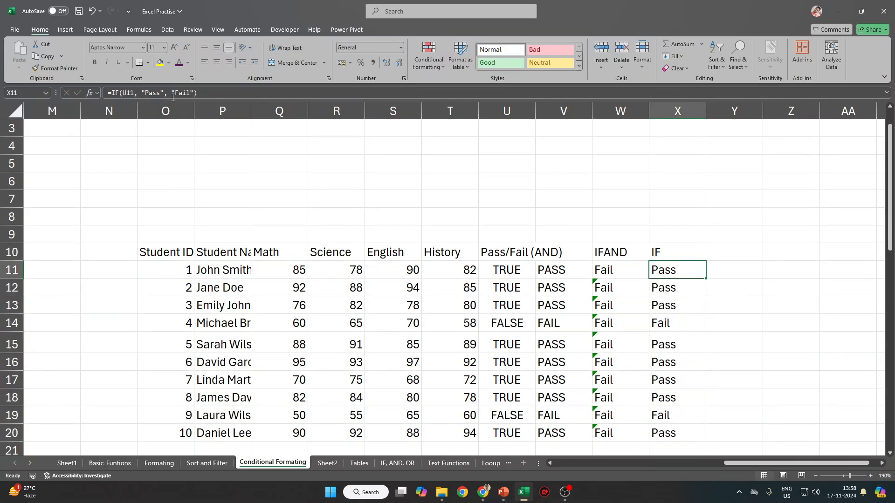
{"action": "key", "text": "ctrl+shift+Down"}
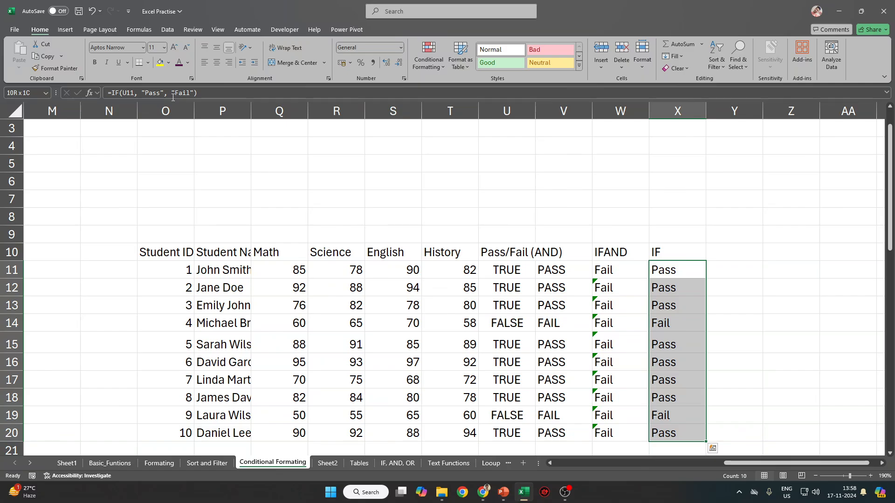
{"action": "key", "text": "ctrl+shift+Up"}
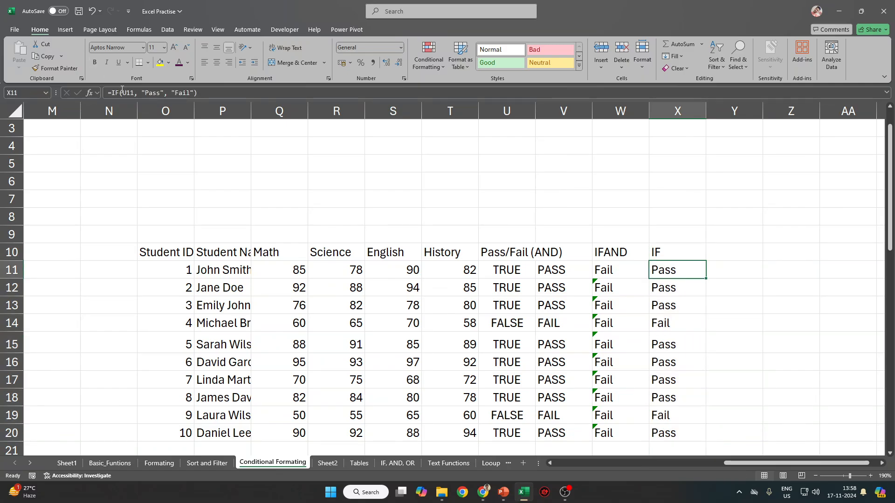
Change X11 to =IF(U11:U20,"Pass","Fail") and delete the old values in X12:X20.
{"action": "left_click", "coordinate": [132, 93]}
{"action": "double_click", "coordinate": [127, 92]}
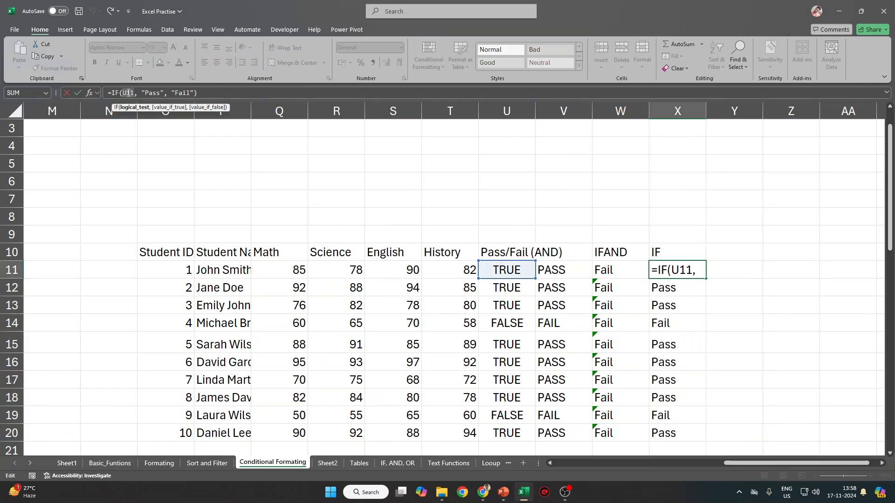
{"action": "key", "text": "BackSpace"}
{"action": "left_click_drag", "start_coordinate": [515, 265], "coordinate": [514, 427]}
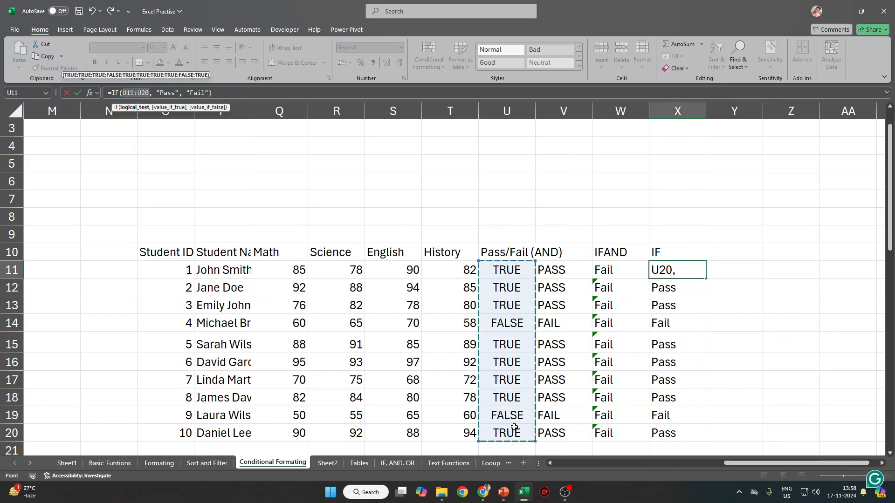
{"action": "key", "text": "Return"}
{"action": "key", "text": "ctrl+shift+Down"}
{"action": "key", "text": "Delete"}
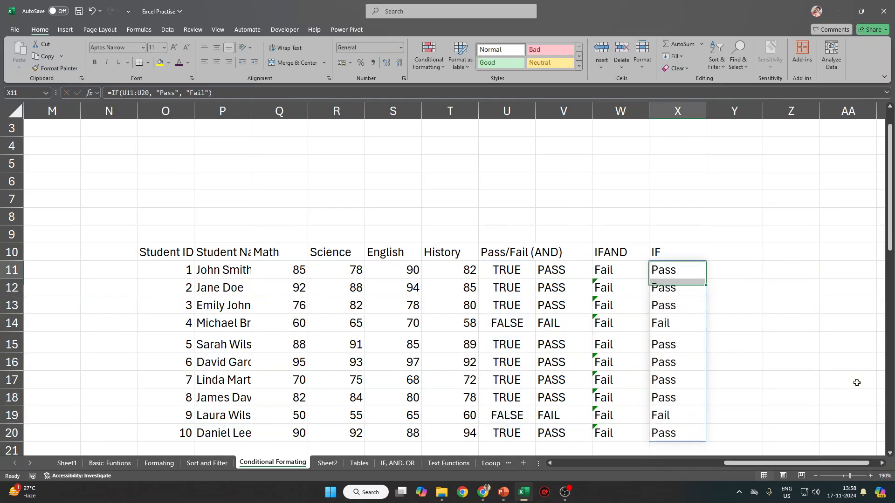
{"action": "key", "text": "Up"}
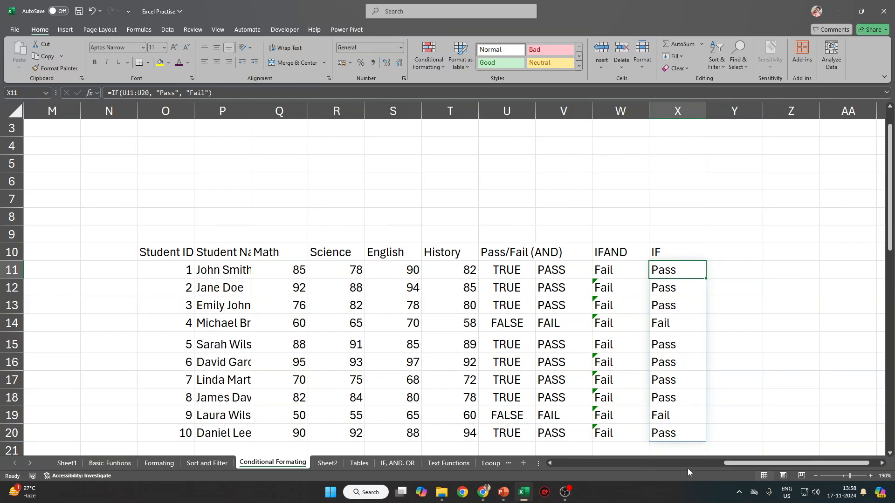
Cut and re-paste X11's range formula so Pass/Fail results spill down X11:X20.
{"action": "left_click", "coordinate": [679, 290]}
{"action": "key", "text": "ctrl+shift+Down"}
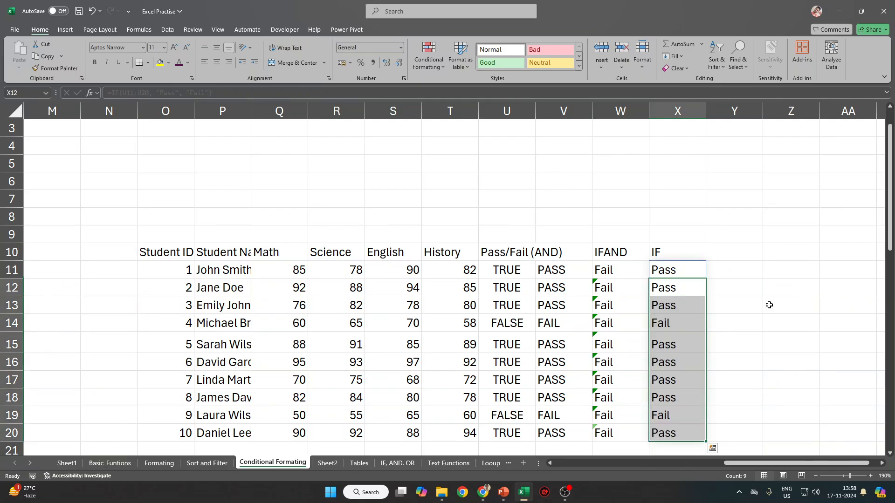
{"action": "key", "text": "Up"}
{"action": "left_click_drag", "start_coordinate": [108, 92], "coordinate": [213, 95]}
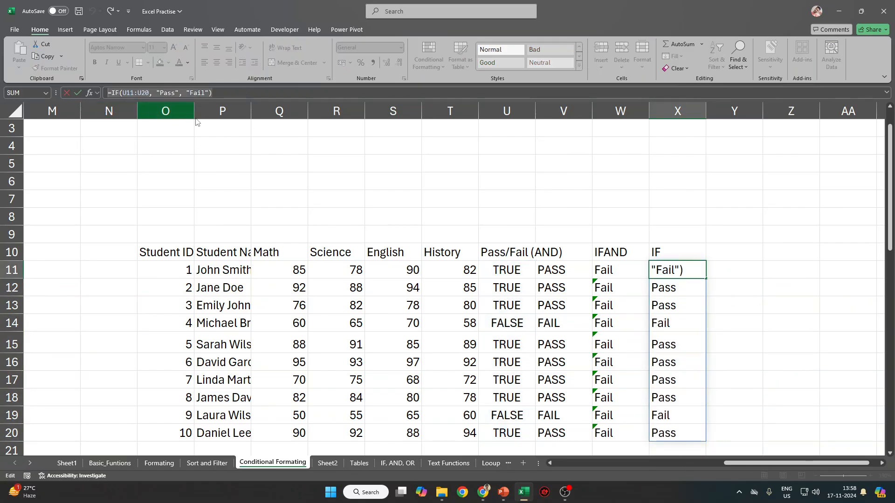
{"action": "key", "text": "ctrl+x"}
{"action": "key", "text": "Return"}
{"action": "key", "text": "Up"}
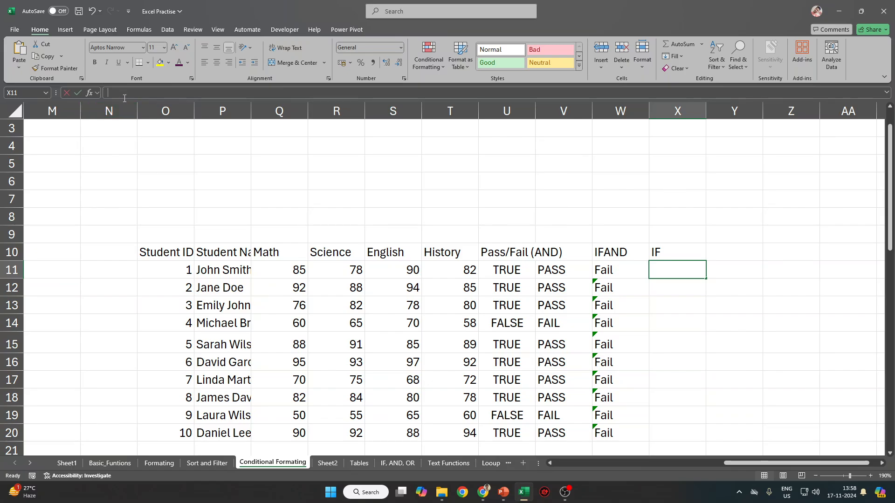
{"action": "left_click", "coordinate": [125, 98]}
{"action": "key", "text": "ctrl+v"}
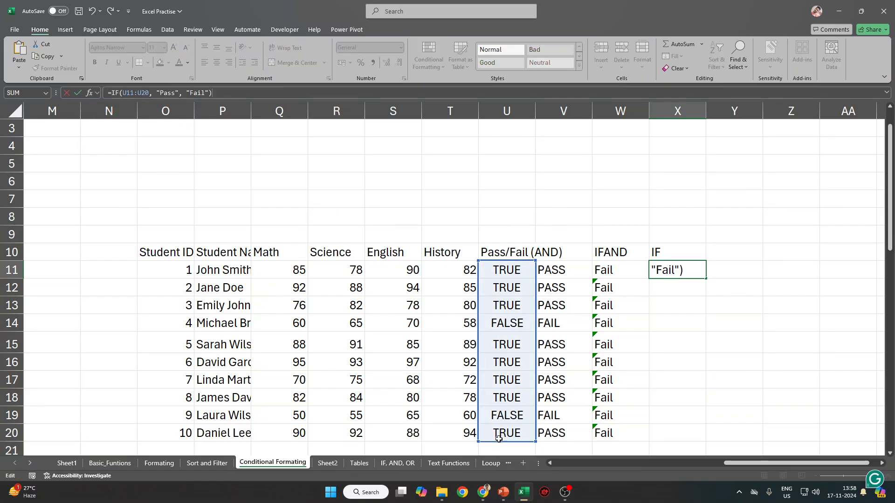
{"action": "key", "text": "Return"}
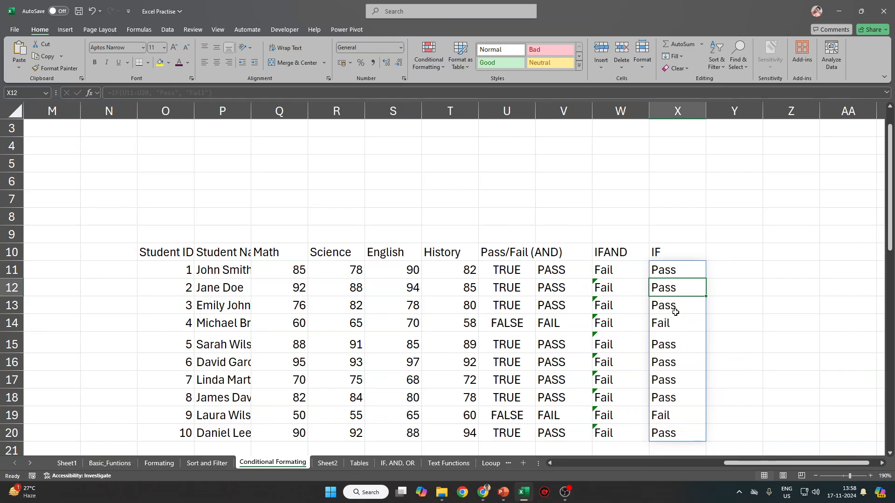
{"action": "left_click_drag", "start_coordinate": [676, 270], "coordinate": [676, 433]}
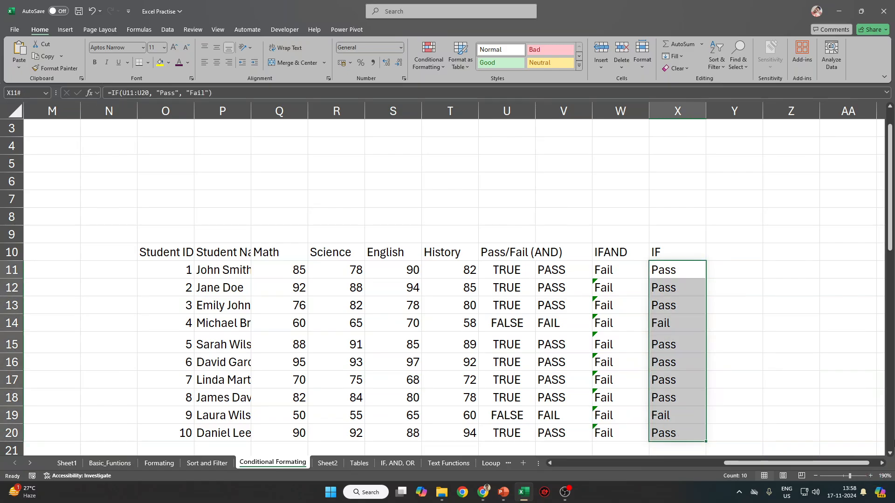
{"action": "left_click", "coordinate": [689, 271]}
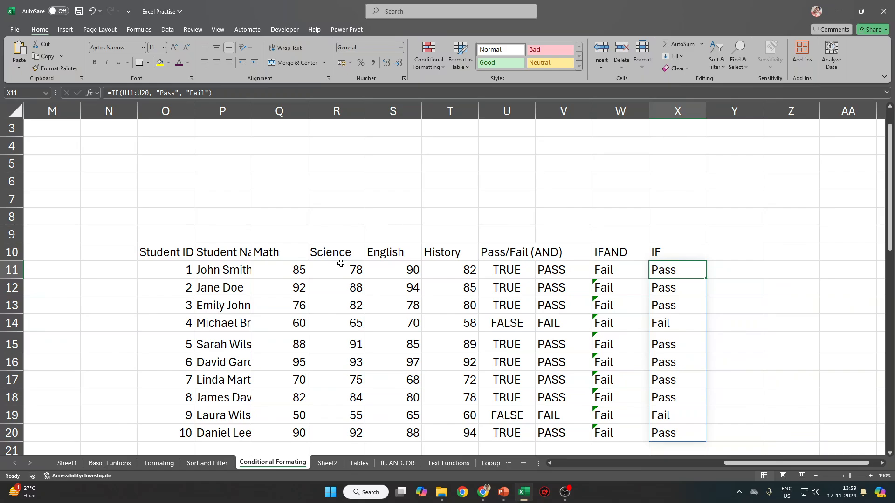
Check the IFAND column W11:W20, then select the spilled IF range X11:X20.
{"action": "key", "text": "Left"}
{"action": "key", "text": "ctrl+Down"}
{"action": "key", "text": "Down"}
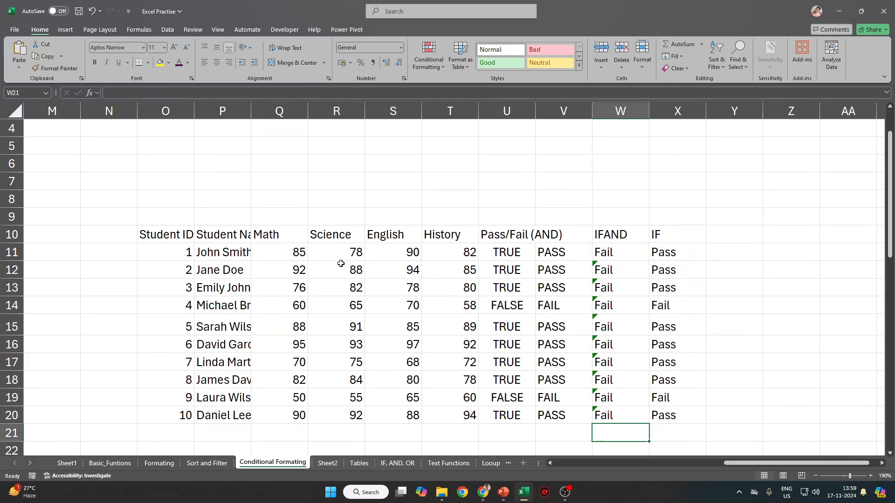
{"action": "key", "text": "Up"}
{"action": "key", "text": "ctrl+Up"}
{"action": "key", "text": "Right"}
{"action": "key", "text": "Down"}
{"action": "key", "text": "ctrl+shift+Down"}
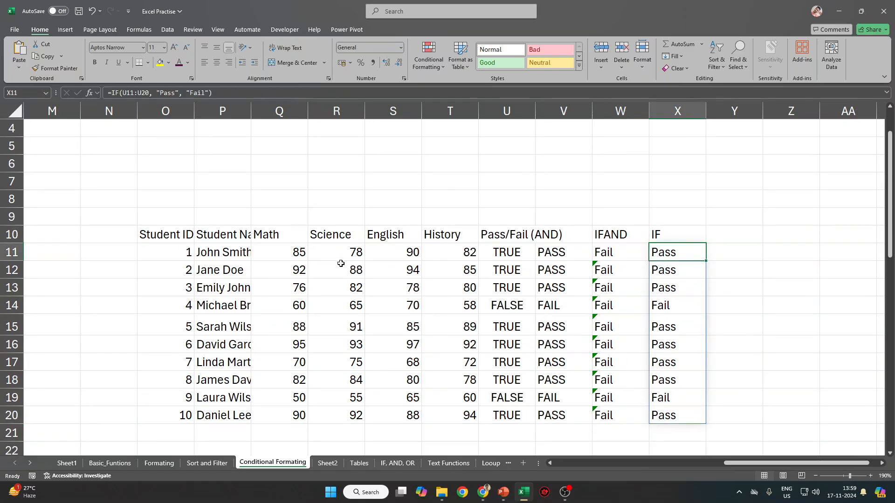
Navigate around the edges of the X11:X20 spill range to confirm its extent.
{"action": "key", "text": "Right"}
{"action": "key", "text": "Left"}
{"action": "key", "text": "Right"}
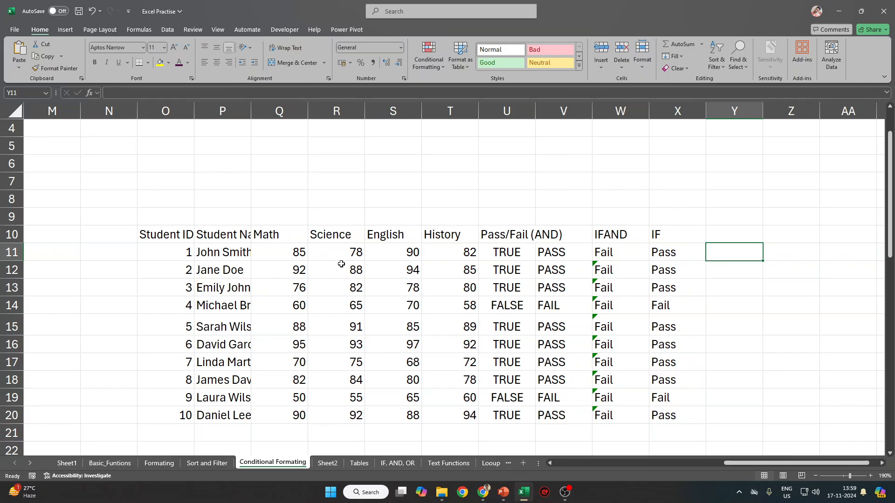
{"action": "key", "text": "Left"}
{"action": "key", "text": "ctrl+Down"}
{"action": "key", "text": "Right"}
{"action": "key", "text": "ctrl+Up"}
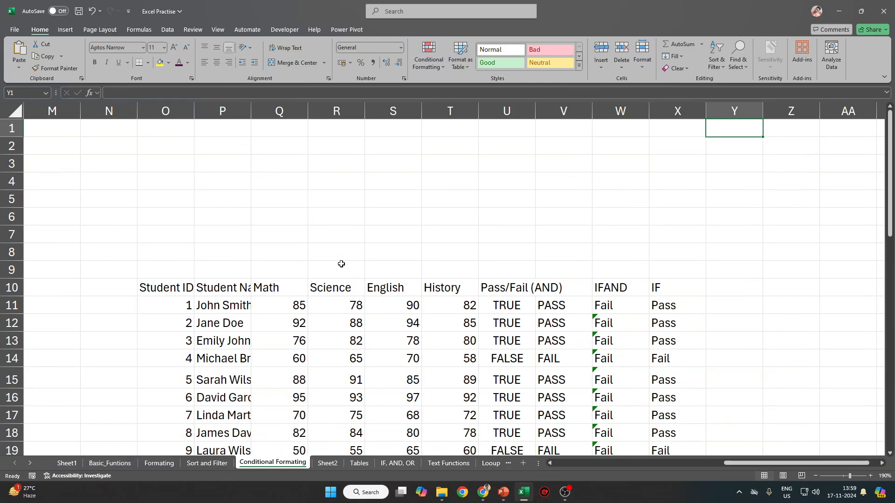
{"action": "key", "text": "Left"}
{"action": "key", "text": "ctrl+Down"}
{"action": "key", "text": "Down"}
{"action": "key", "text": "Right"}
{"action": "key", "text": "Right"}
{"action": "key", "text": "Left"}
{"action": "scroll", "coordinate": [300, 270], "scroll_direction": "down", "scroll_amount": 2}
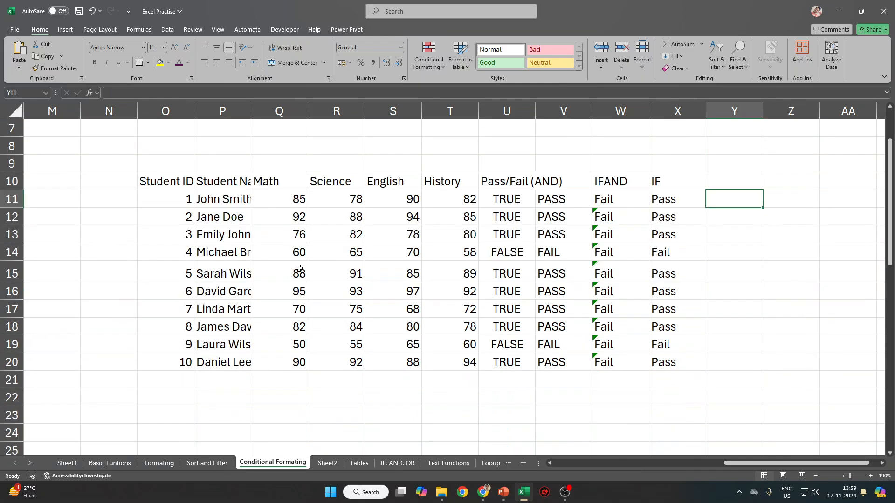
Select the score table O10:V20 and compare X11's spilled formula with W11's IFAND formula.
{"action": "left_click", "coordinate": [168, 183]}
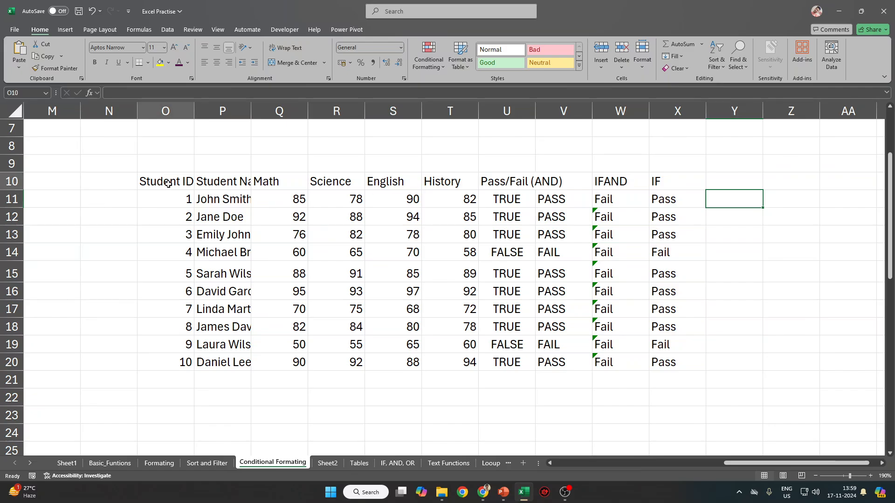
{"action": "left_click_drag", "start_coordinate": [168, 183], "coordinate": [563, 362]}
{"action": "left_click_drag", "start_coordinate": [665, 202], "coordinate": [662, 373]}
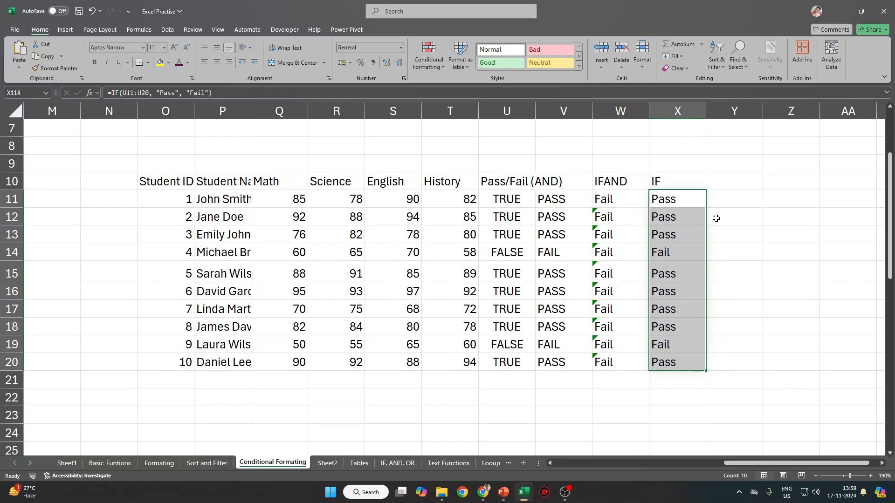
{"action": "left_click", "coordinate": [685, 203]}
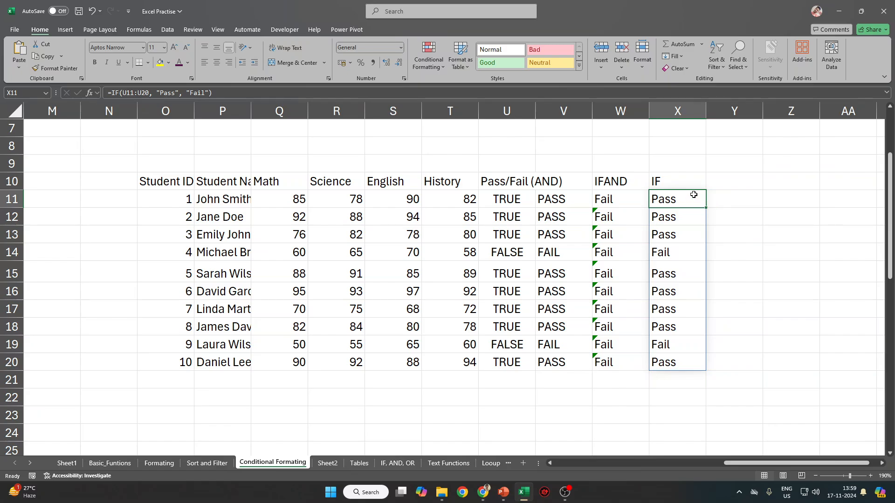
{"action": "left_click_drag", "start_coordinate": [693, 195], "coordinate": [694, 368]}
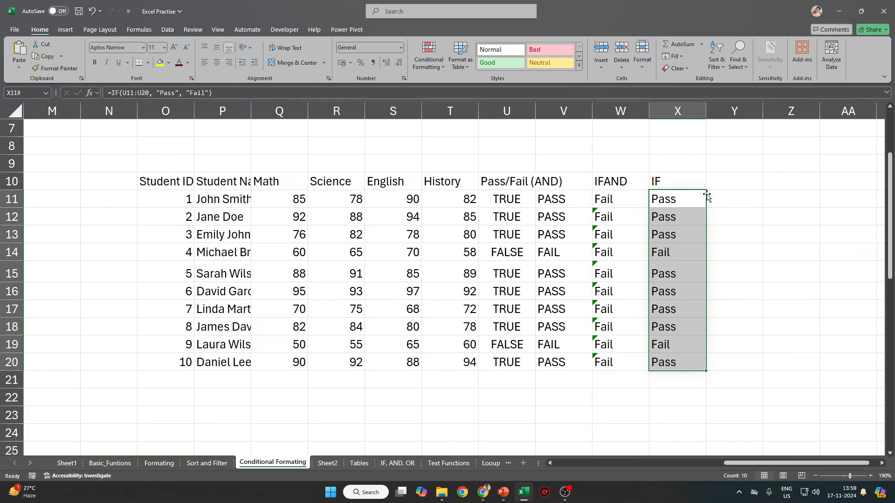
{"action": "left_click", "coordinate": [736, 202]}
{"action": "left_click", "coordinate": [686, 200]}
{"action": "left_click", "coordinate": [614, 203]}
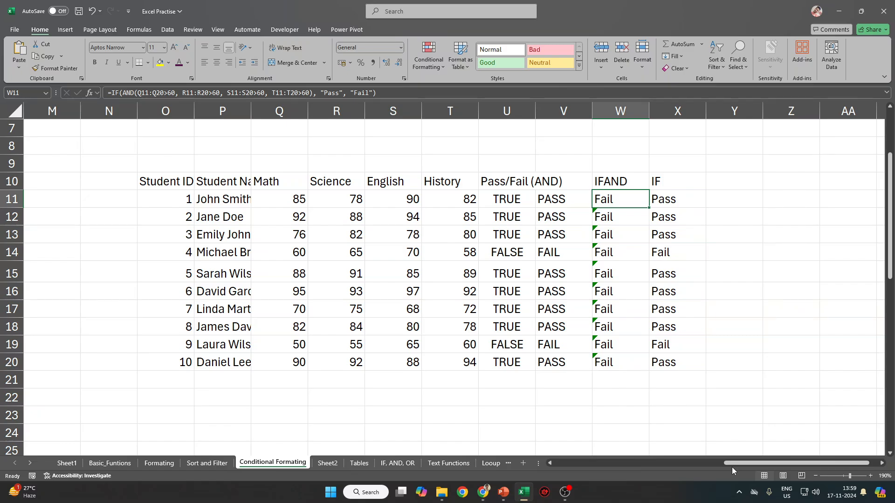
Highlight the spilled X11:X20 results once more, then switch to the IF, AND, OR sheet.
{"action": "left_click", "coordinate": [709, 273]}
{"action": "left_click_drag", "start_coordinate": [673, 200], "coordinate": [677, 360]}
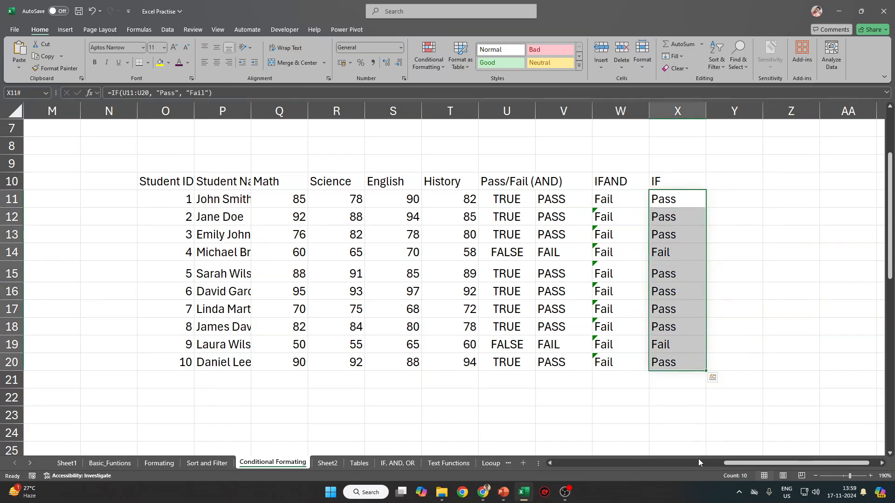
{"action": "left_click", "coordinate": [619, 369]}
{"action": "left_click_drag", "start_coordinate": [684, 200], "coordinate": [666, 365]}
{"action": "left_click", "coordinate": [735, 352]}
{"action": "scroll", "coordinate": [383, 428], "scroll_direction": "up", "scroll_amount": 2}
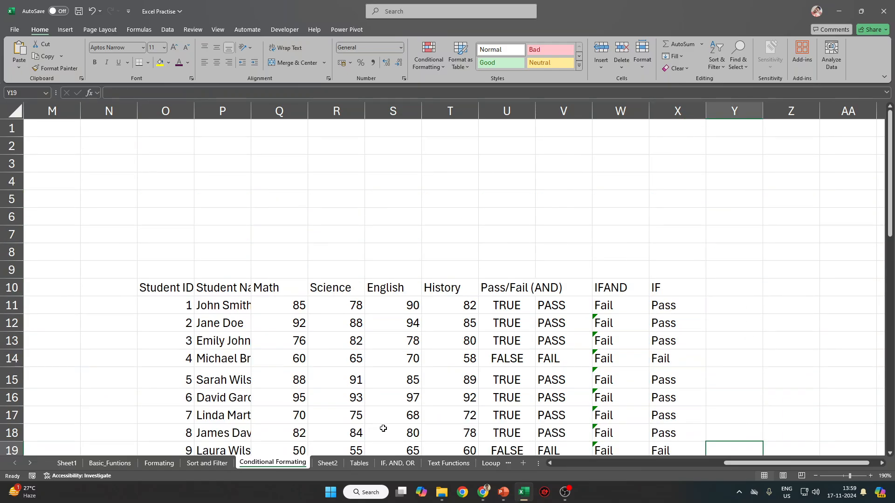
{"action": "left_click", "coordinate": [397, 463]}
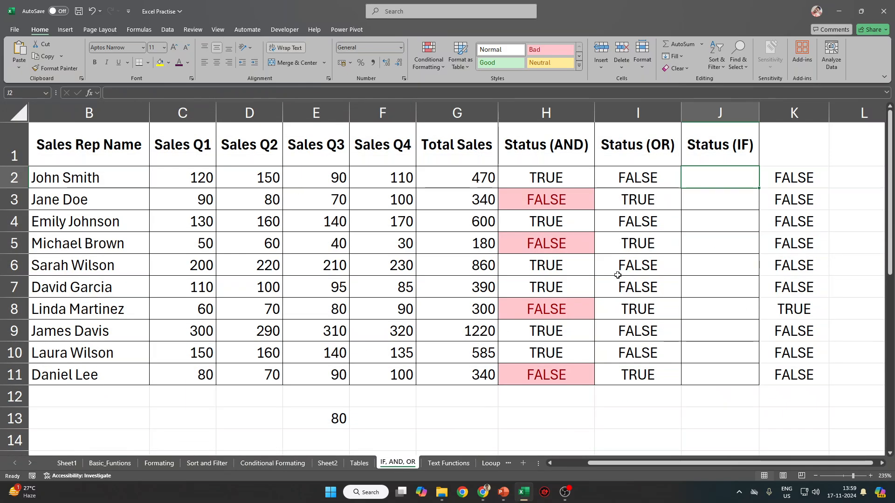
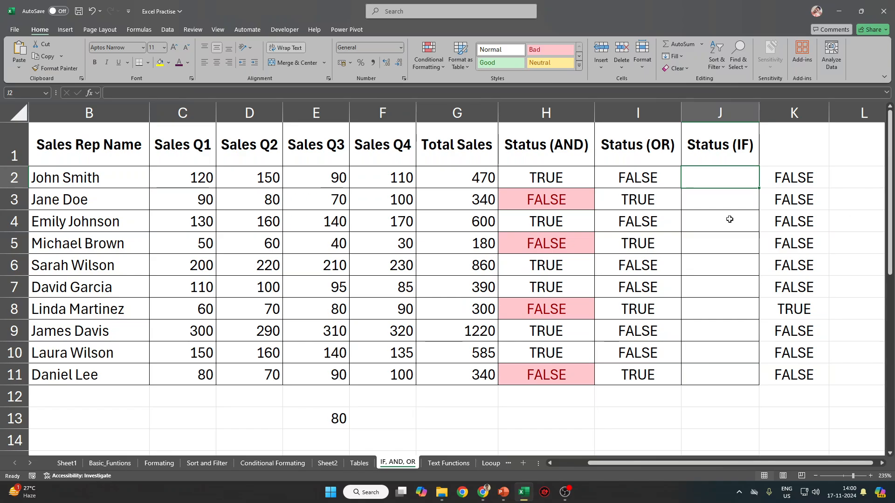
Start a nested IF in J2 testing C2, D2 and E2 above 60, leaving it unfinished.
{"action": "type", "text": "="}
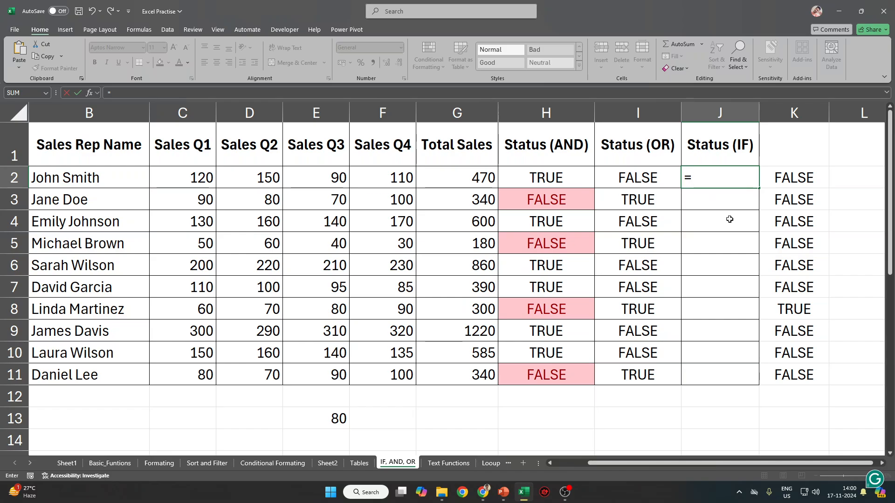
{"action": "type", "text": "if"}
{"action": "key", "text": "Tab"}
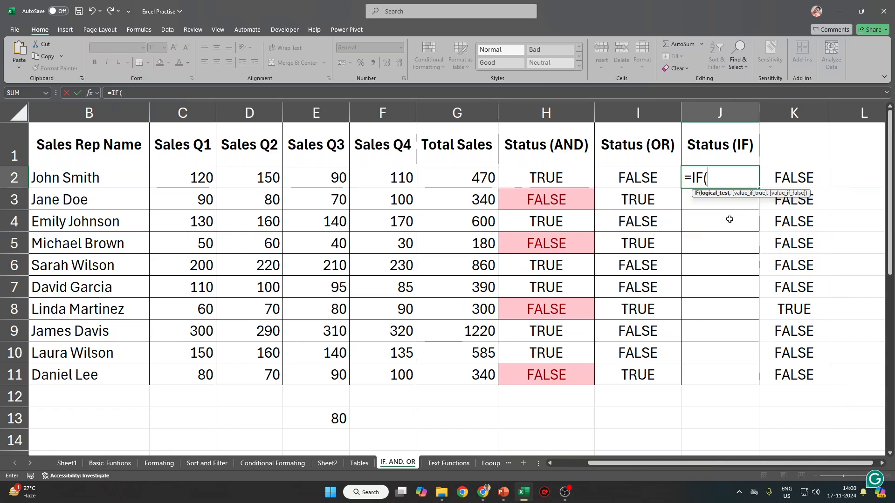
{"action": "left_click", "coordinate": [200, 180]}
{"action": "type", "text": ">"}
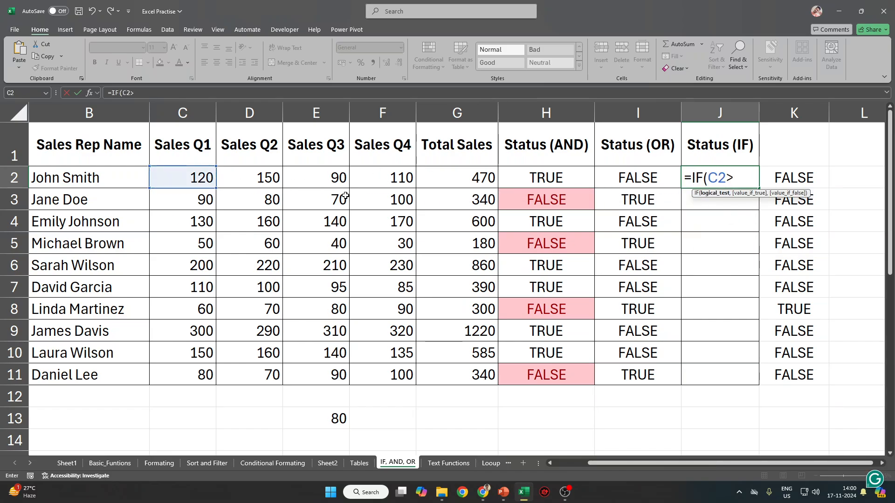
{"action": "type", "text": "60,"}
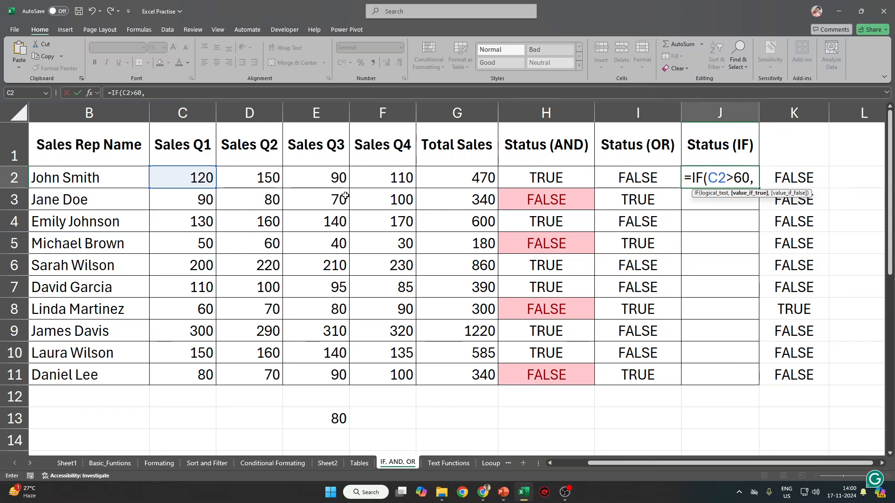
{"action": "type", "text": " if"}
{"action": "key", "text": "Tab"}
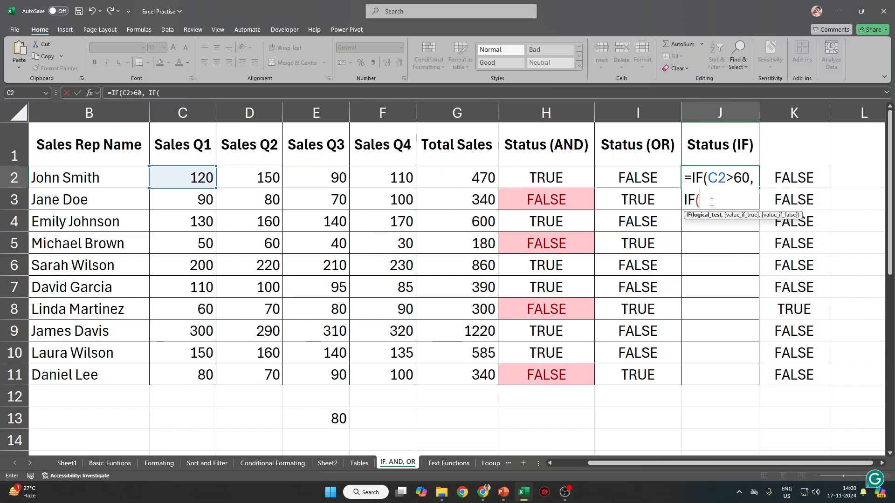
{"action": "left_click", "coordinate": [255, 180]}
{"action": "type", "text": ">60"}
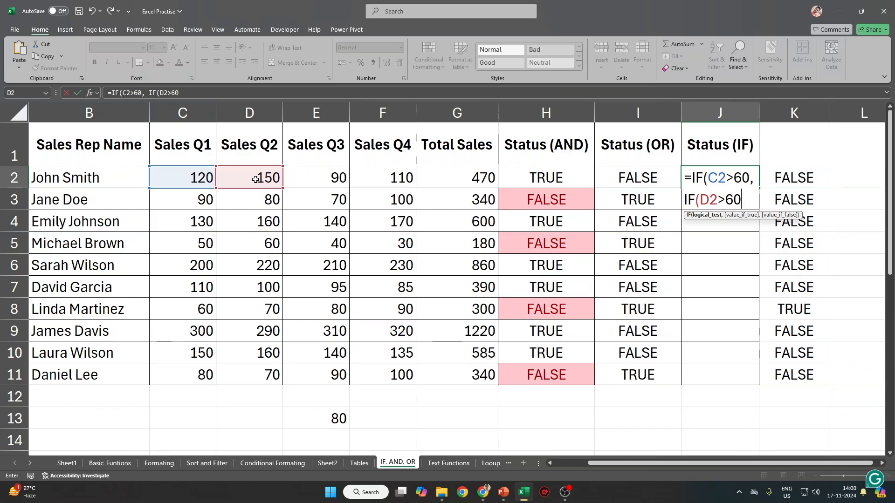
{"action": "type", "text": ","}
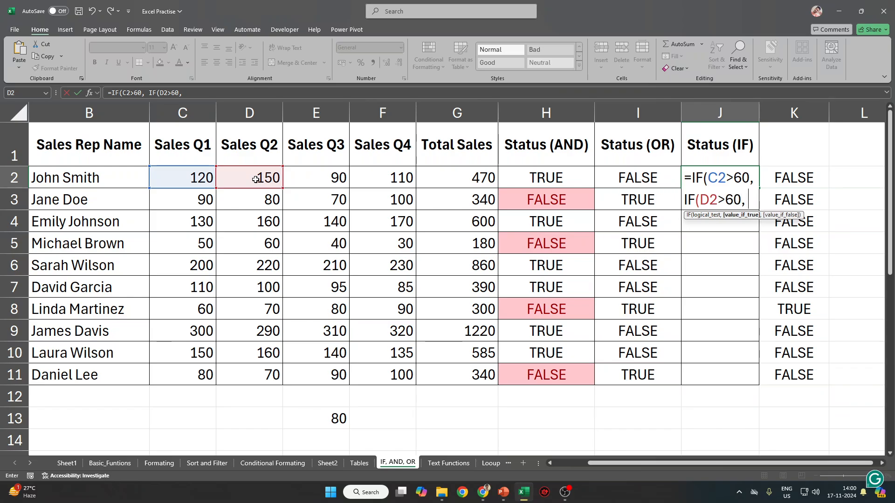
{"action": "type", "text": " IF("}
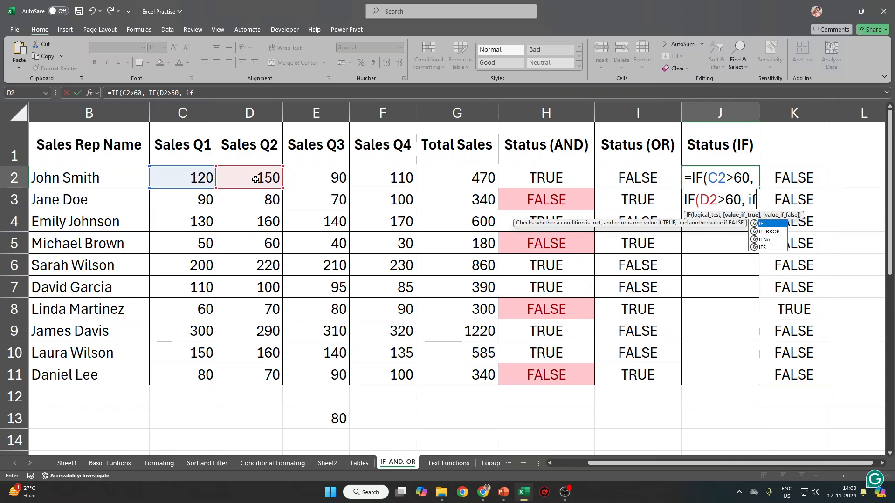
{"action": "left_click", "coordinate": [327, 181]}
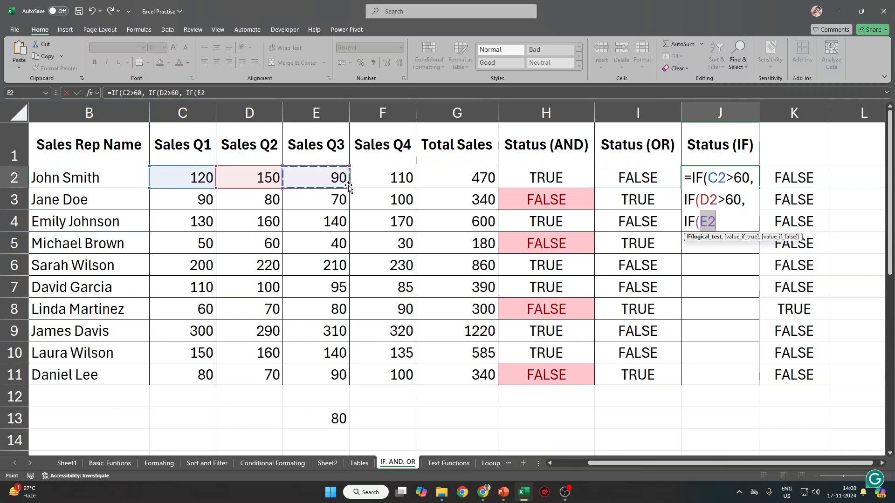
{"action": "type", "text": ">60"}
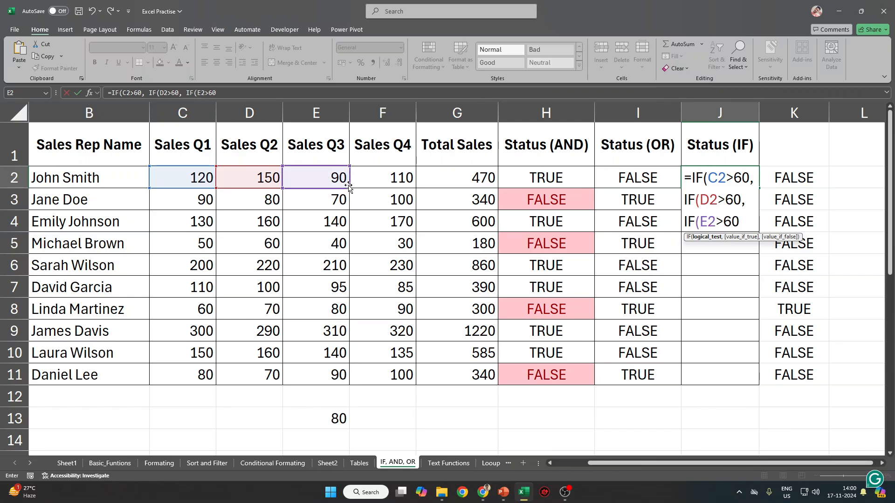
{"action": "type", "text": ", IF"}
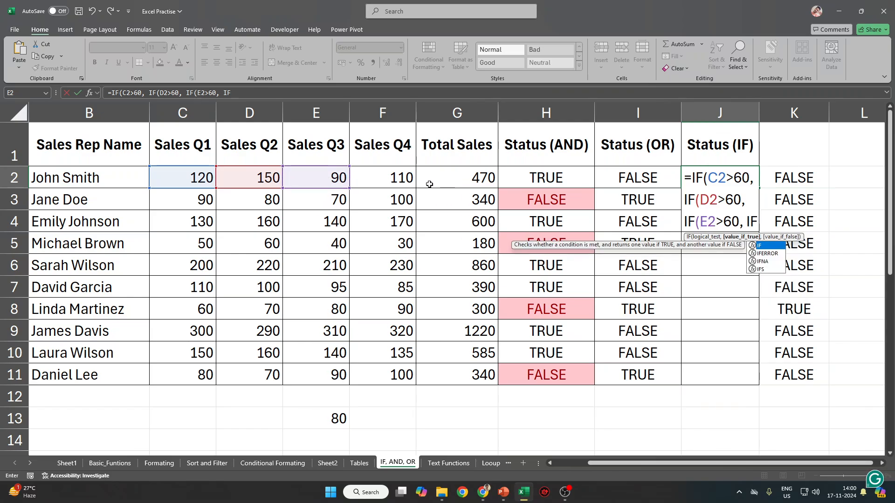
{"action": "key", "text": "Return"}
Dismiss the parenthesis warning and add an F2>60 test returning "Pass", otherwise Fail.
{"action": "left_click", "coordinate": [471, 280]}
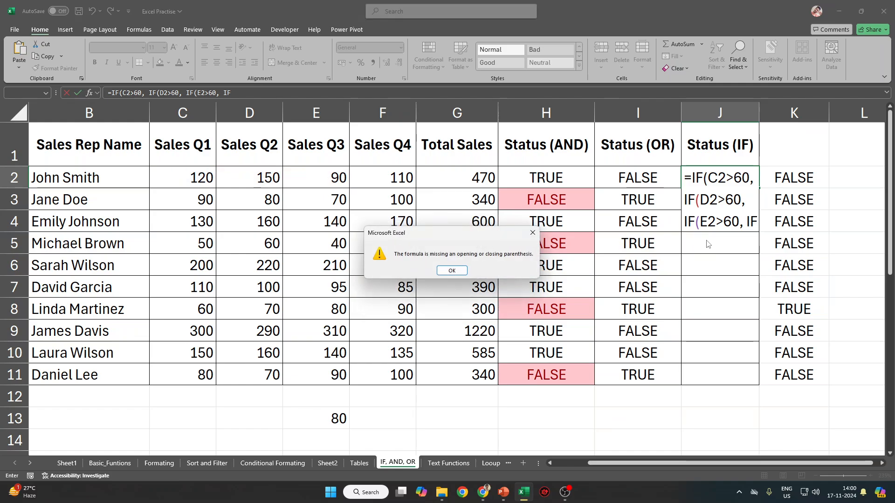
{"action": "left_click", "coordinate": [461, 272]}
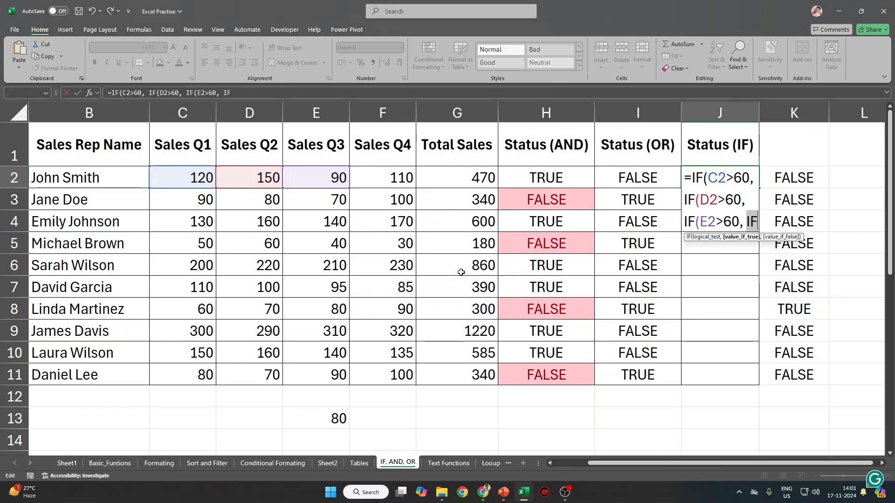
{"action": "type", "text": "("}
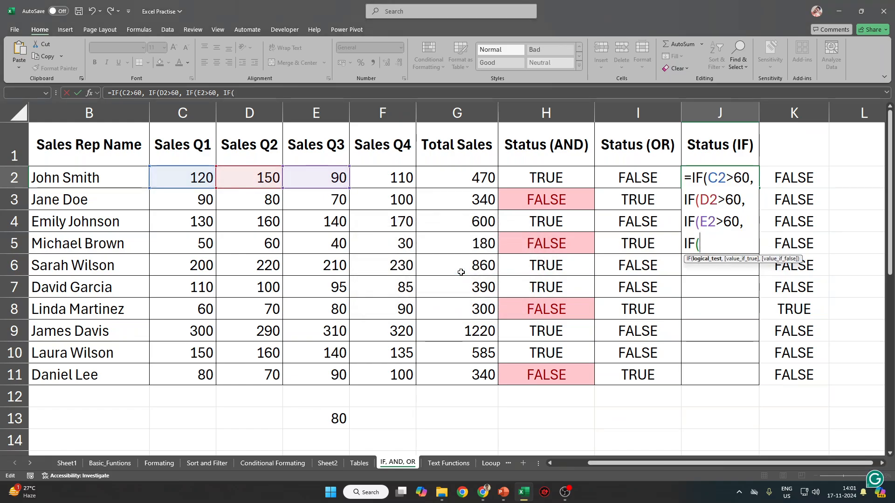
{"action": "left_click", "coordinate": [401, 178]}
{"action": "type", "text": ">60"}
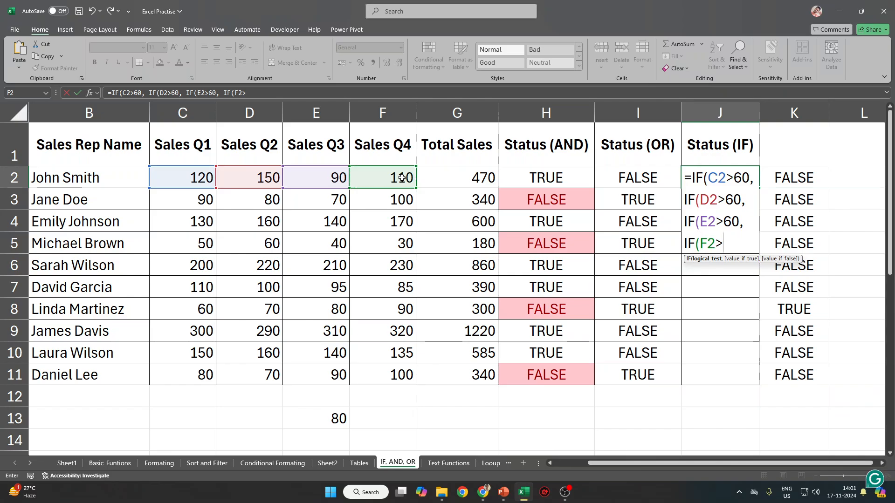
{"action": "type", "text": ", "}
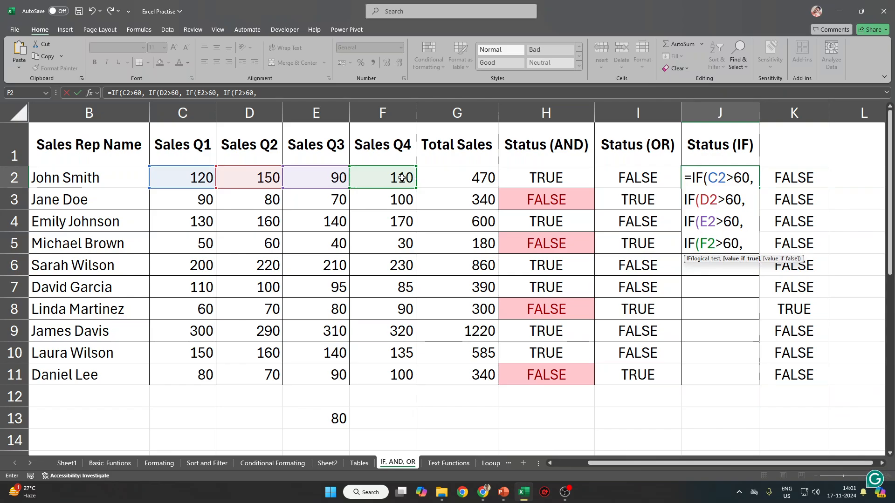
{"action": "type", "text": "\"Pas"}
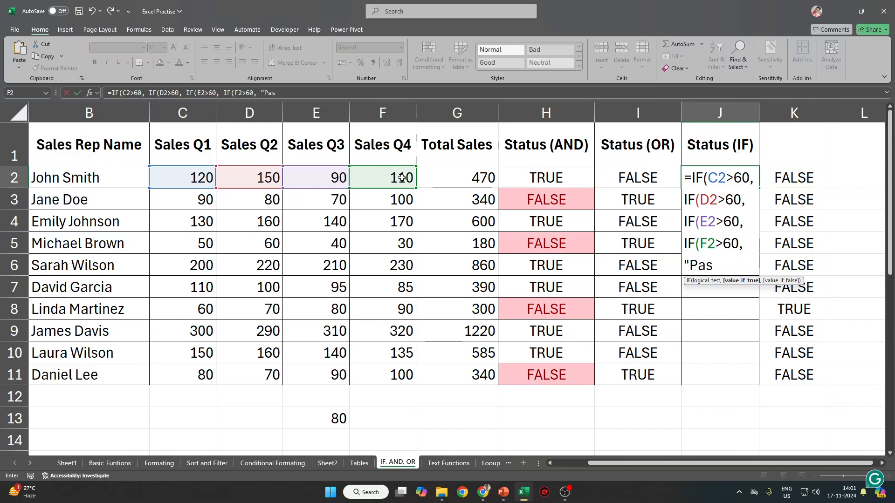
{"action": "type", "text": "s\"), "}
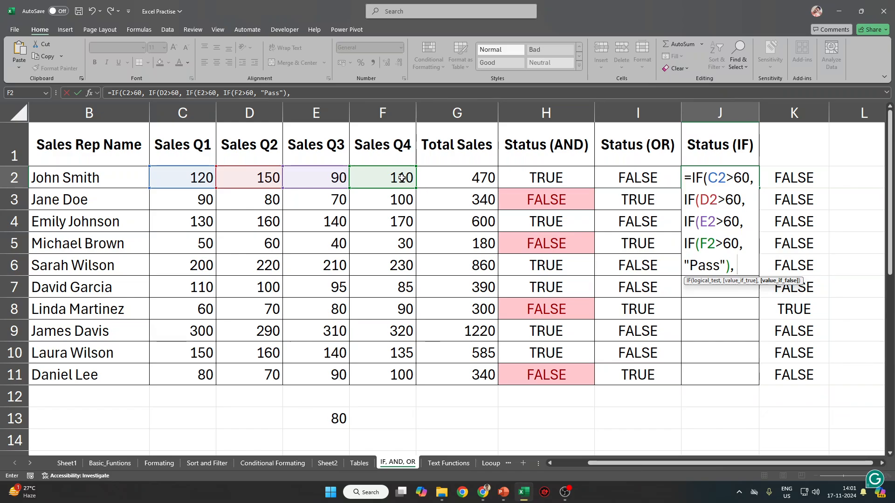
{"action": "type", "text": "Fail"}
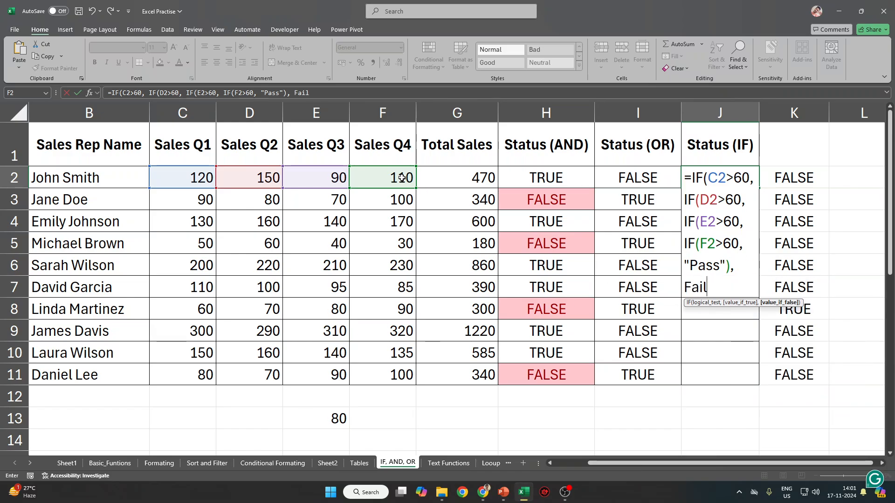
{"action": "type", "text": ")"}
{"action": "key", "text": "Return"}
{"action": "key", "text": "Return"}
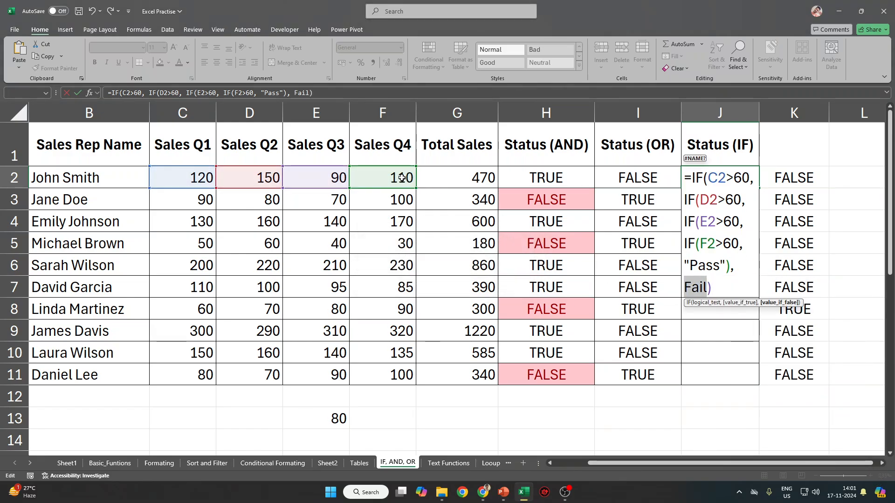
Insert the missing closing parentheses after "Pass" in J2's formula.
{"action": "key", "text": "Right"}
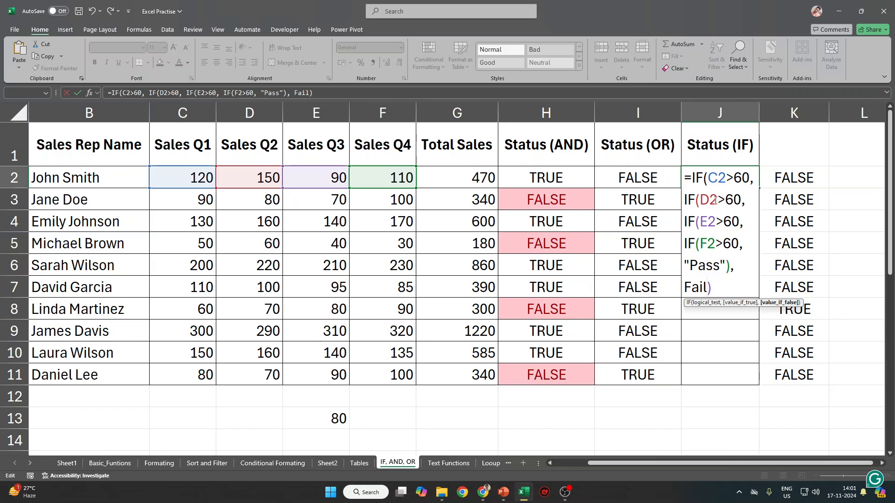
{"action": "left_click", "coordinate": [732, 268]}
{"action": "type", "text": "))"}
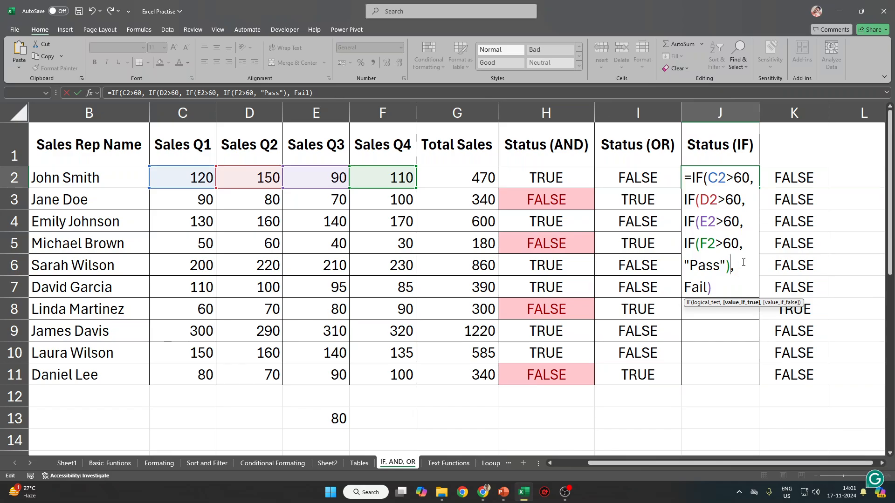
Commit J2's nested IF, copy it down through J11, and check the #NAME? error in J5.
{"action": "key", "text": "Return"}
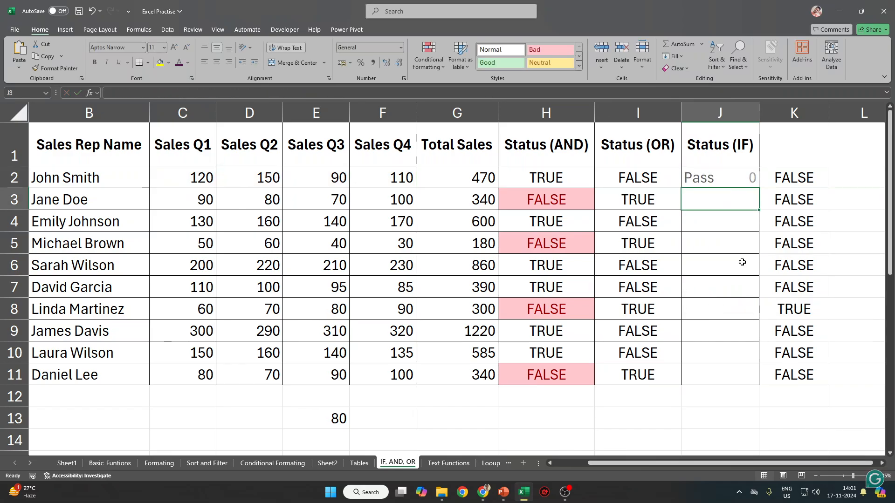
{"action": "key", "text": "Return"}
{"action": "key", "text": "Up"}
{"action": "key", "text": "Up"}
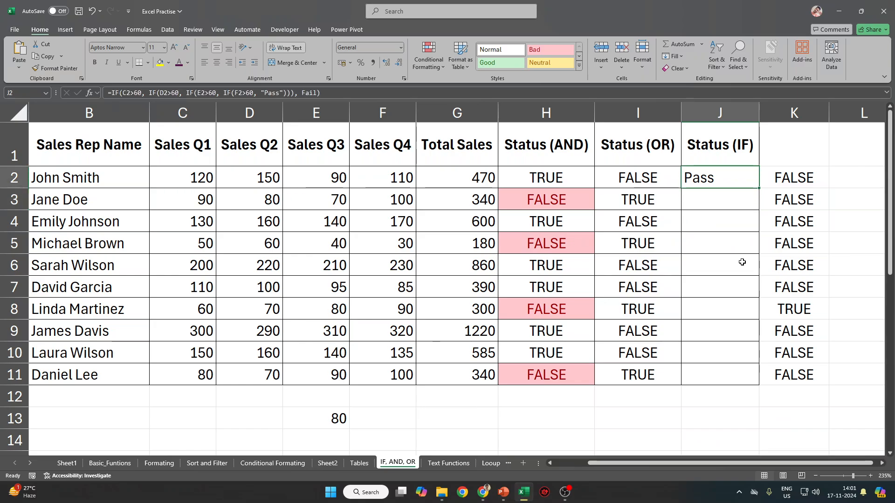
{"action": "key", "text": "ctrl+shift+Down"}
{"action": "key", "text": "ctrl+Up"}
{"action": "key", "text": "Down"}
{"action": "key", "text": "ctrl+c"}
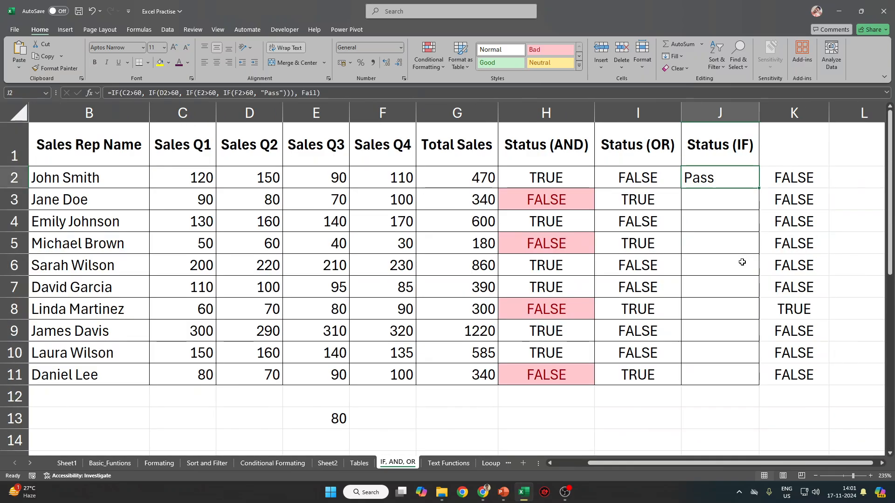
{"action": "left_click", "coordinate": [733, 372], "text": "shift"}
{"action": "key", "text": "ctrl+v"}
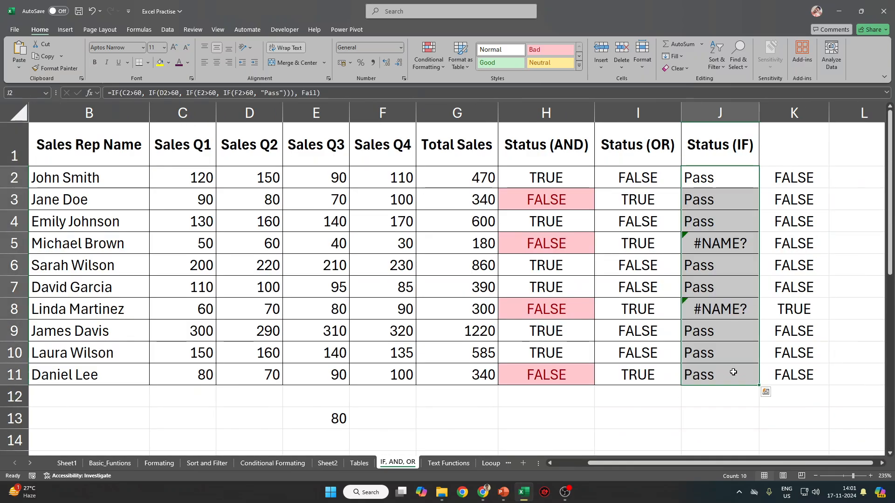
{"action": "left_click", "coordinate": [731, 247]}
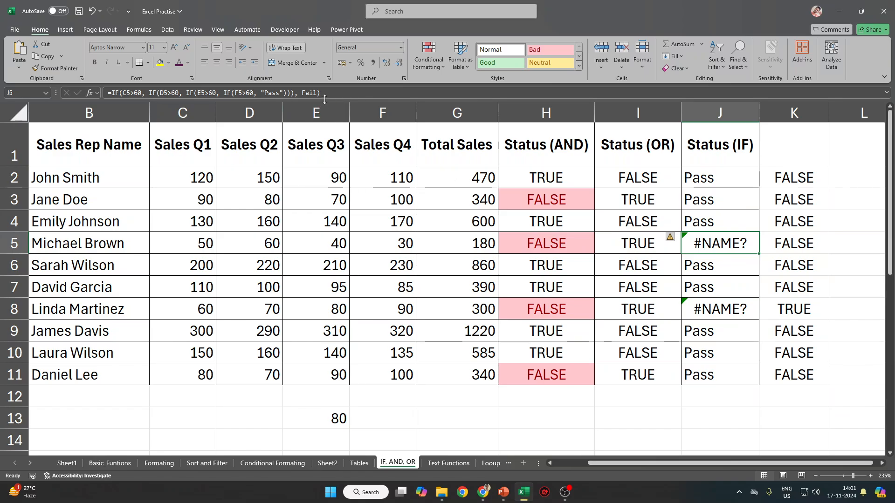
{"action": "left_click", "coordinate": [755, 175]}
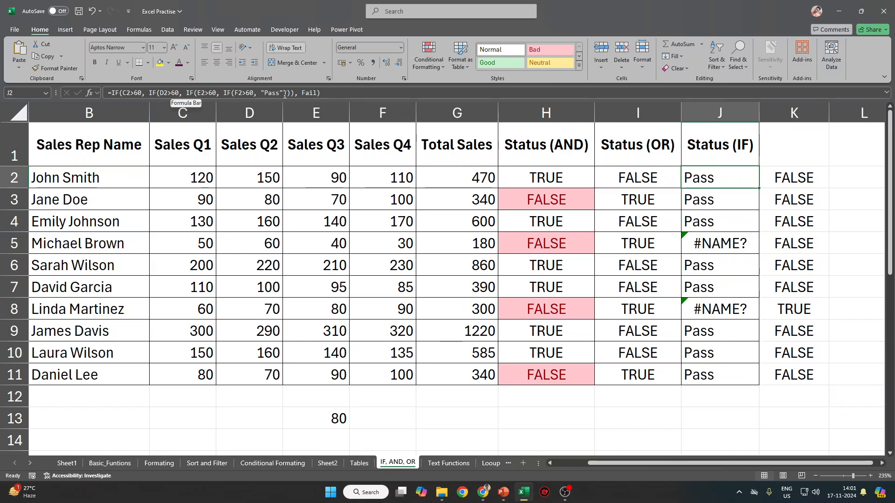
Add "Fail" results as the false branches of J2's nested IF formula.
{"action": "left_click", "coordinate": [264, 93]}
{"action": "left_click_drag", "start_coordinate": [264, 93], "coordinate": [261, 92]}
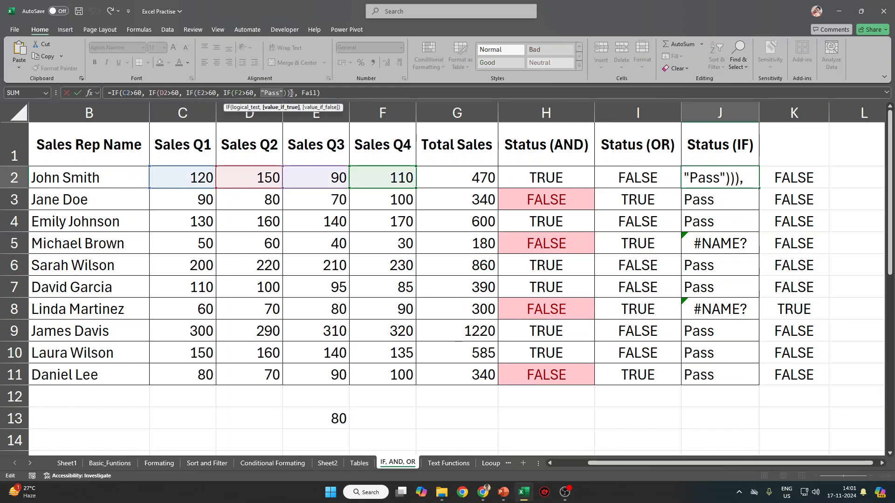
{"action": "left_click", "coordinate": [284, 93]}
{"action": "type", "text": ", \"Fail\""}
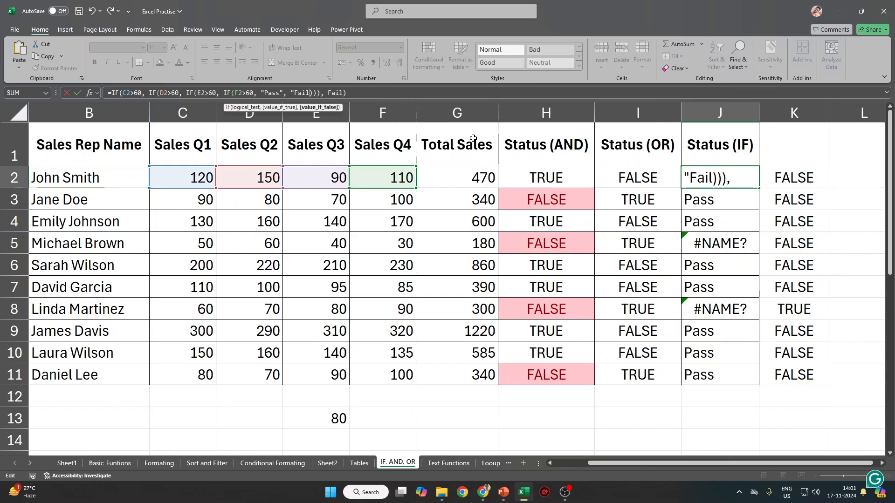
{"action": "key", "text": "Right"}
{"action": "type", "text": ", \"Fail\""}
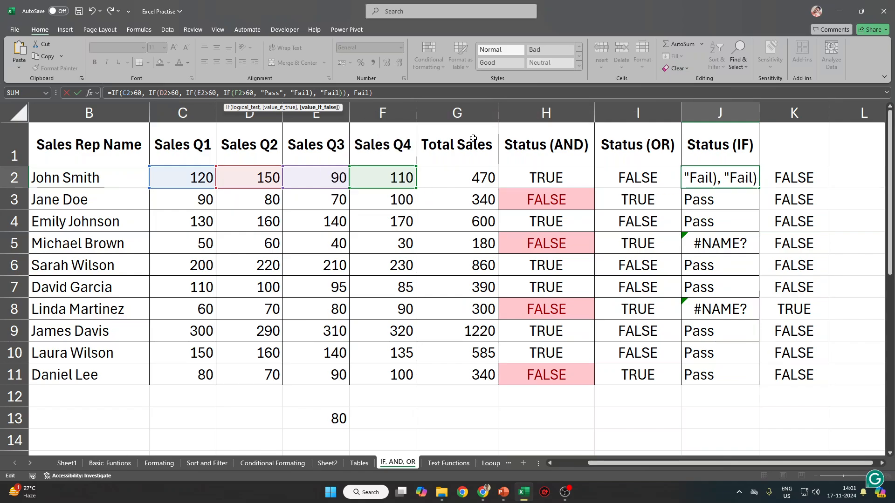
{"action": "type", "text": "), FAil"}
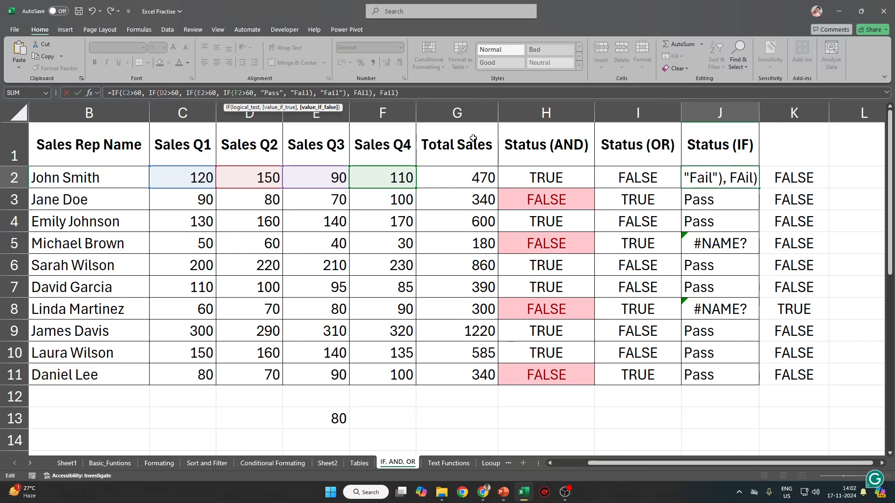
{"action": "key", "text": "BackSpace"}
{"action": "key", "text": "BackSpace"}
{"action": "key", "text": "BackSpace"}
{"action": "key", "text": "BackSpace"}
{"action": "type", "text": "\"Fail\""}
{"action": "key", "text": "Return"}
{"action": "key", "text": "Return"}
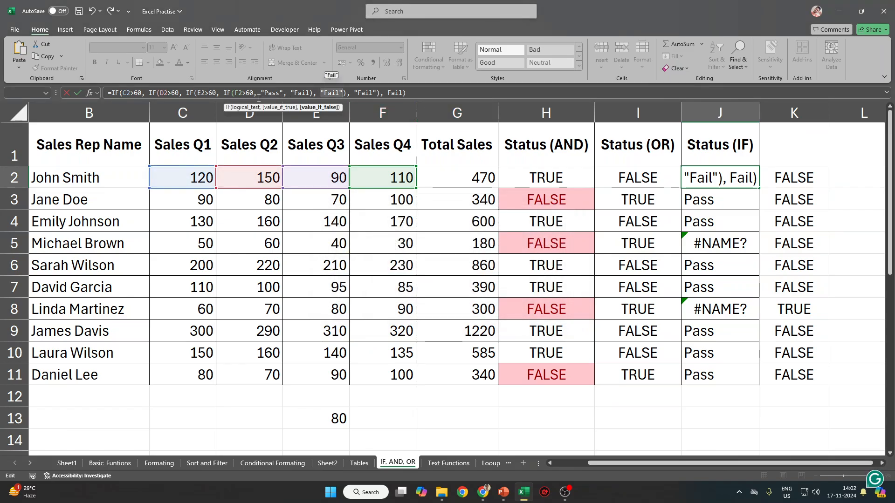
Rework the parentheses after "Pass" and at the end of J2's formula.
{"action": "left_click", "coordinate": [317, 92]}
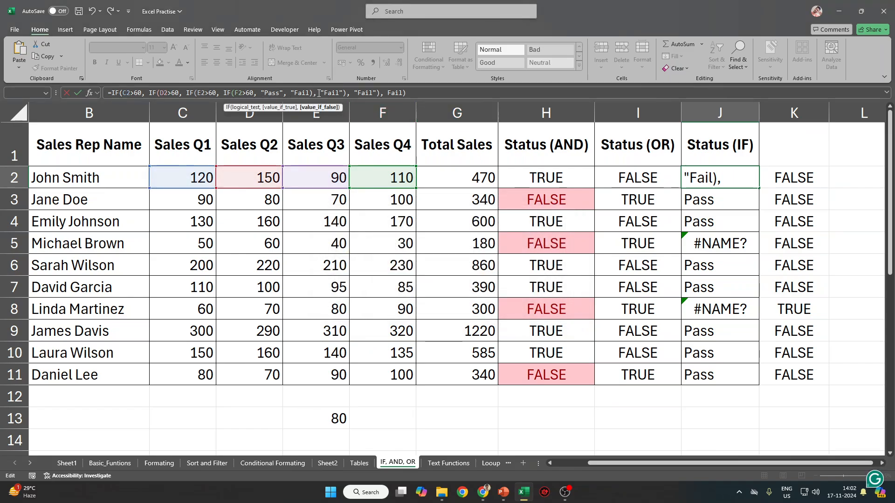
{"action": "left_click", "coordinate": [195, 92]}
{"action": "left_click", "coordinate": [334, 93]}
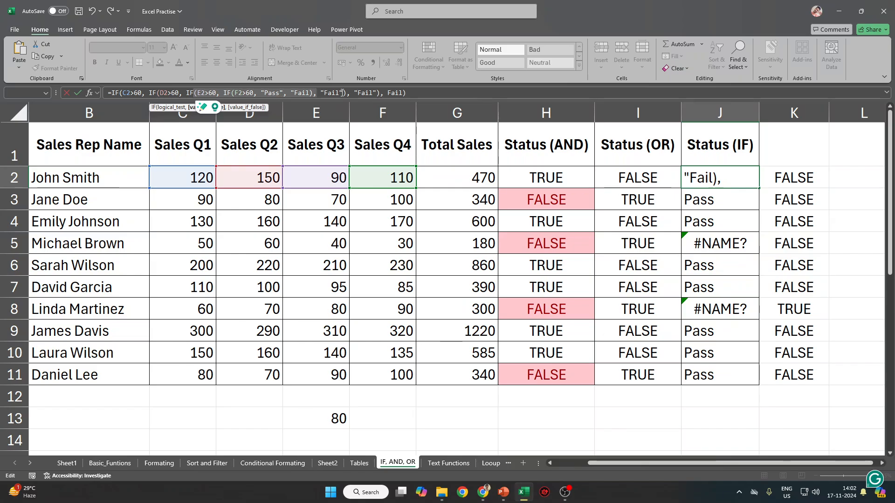
{"action": "left_click", "coordinate": [195, 92]}
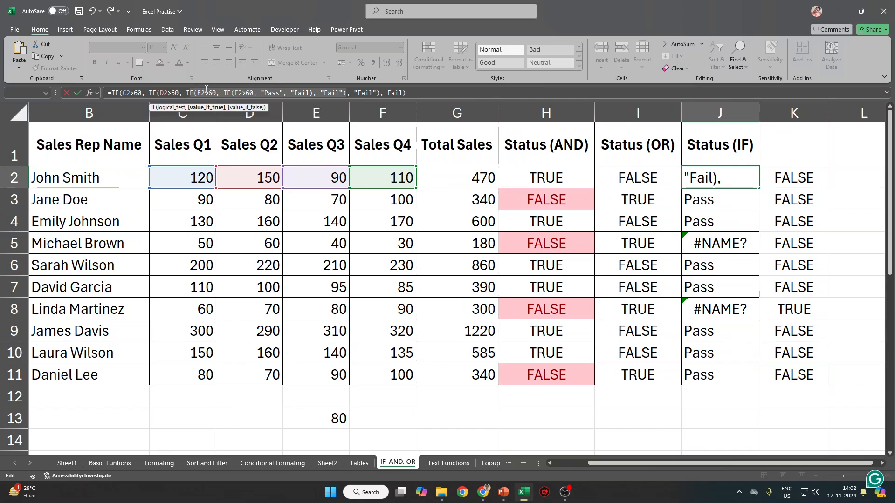
{"action": "left_click", "coordinate": [422, 92]}
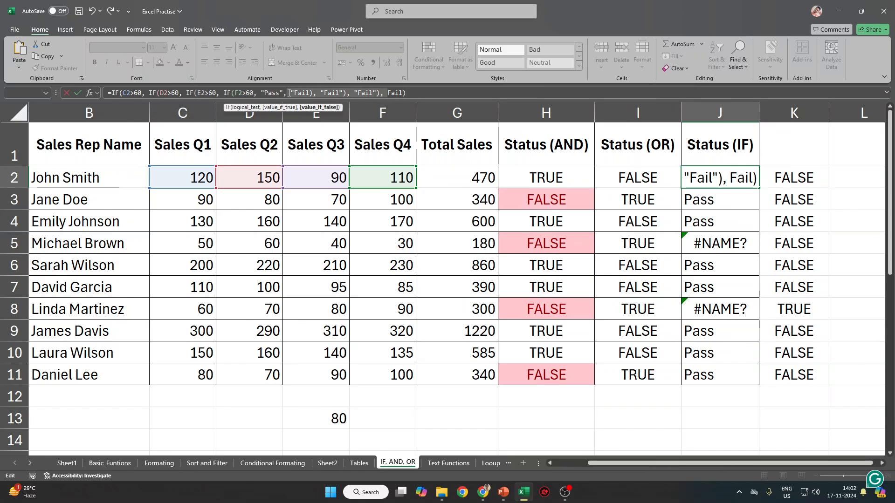
{"action": "left_click_drag", "start_coordinate": [288, 93], "coordinate": [284, 92]}
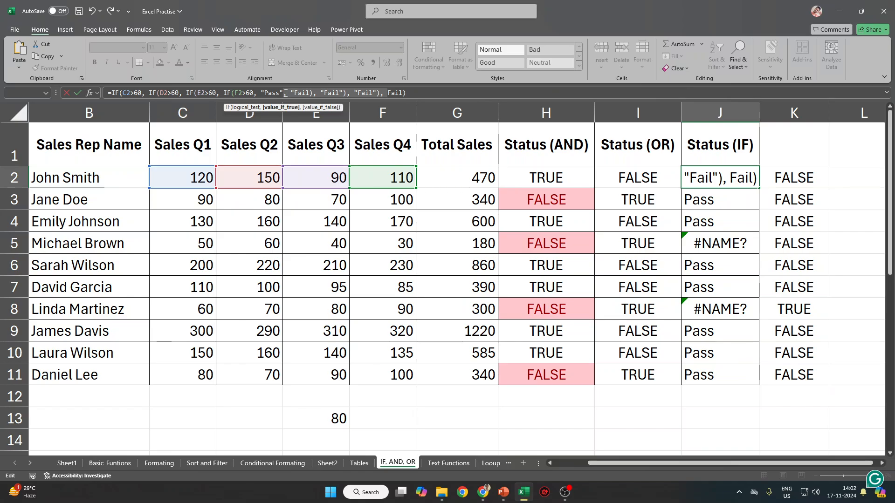
{"action": "type", "text": ")"}
{"action": "key", "text": "End"}
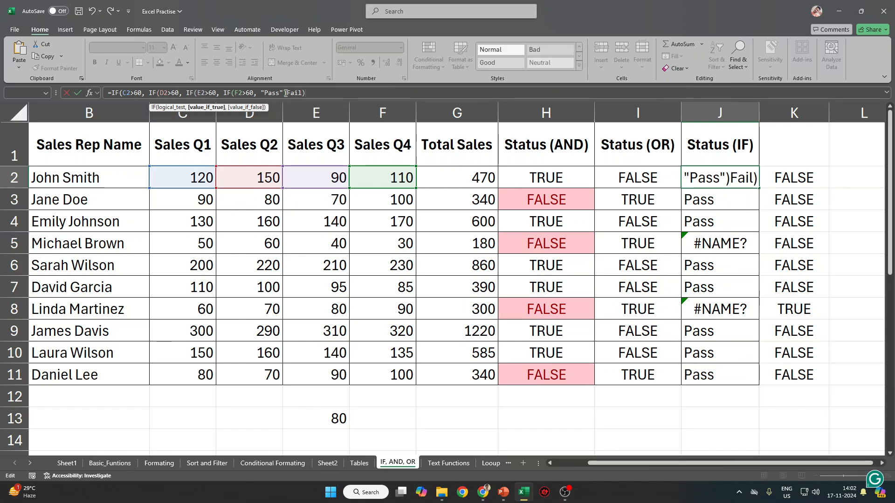
{"action": "type", "text": ")))"}
{"action": "key", "text": "Return"}
{"action": "key", "text": "Return"}
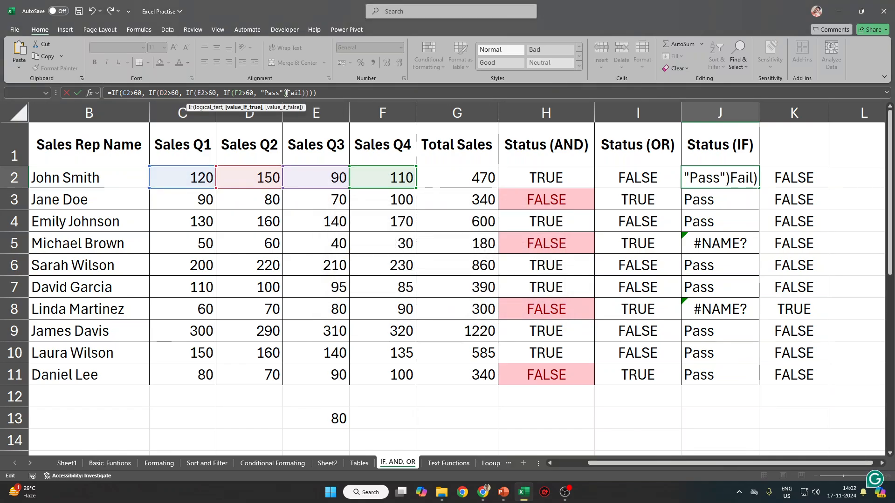
{"action": "key", "text": "Return"}
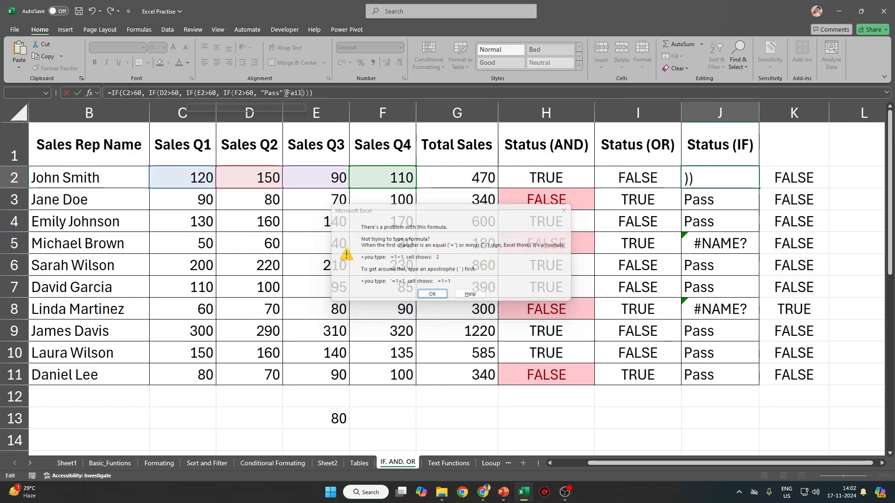
Keep adjusting the parentheses and commas between Pass and Fail to clear the formula errors.
{"action": "left_click", "coordinate": [285, 93]}
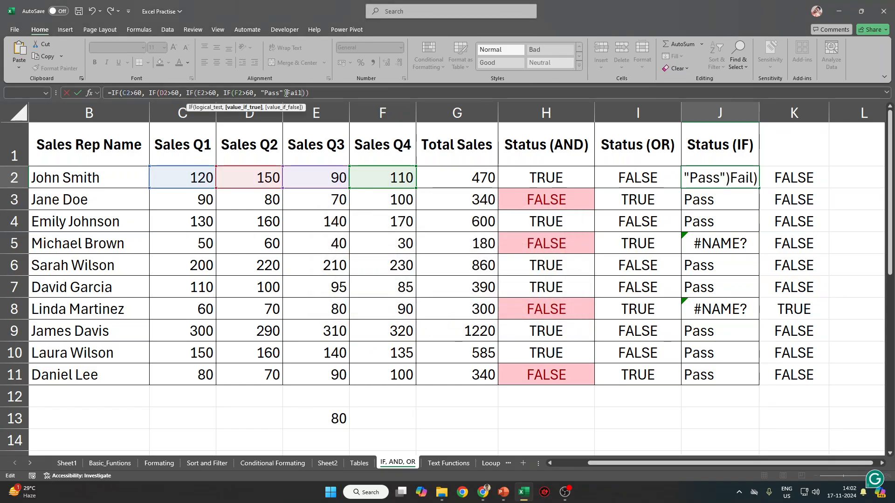
{"action": "key", "text": "Return"}
{"action": "key", "text": "Return"}
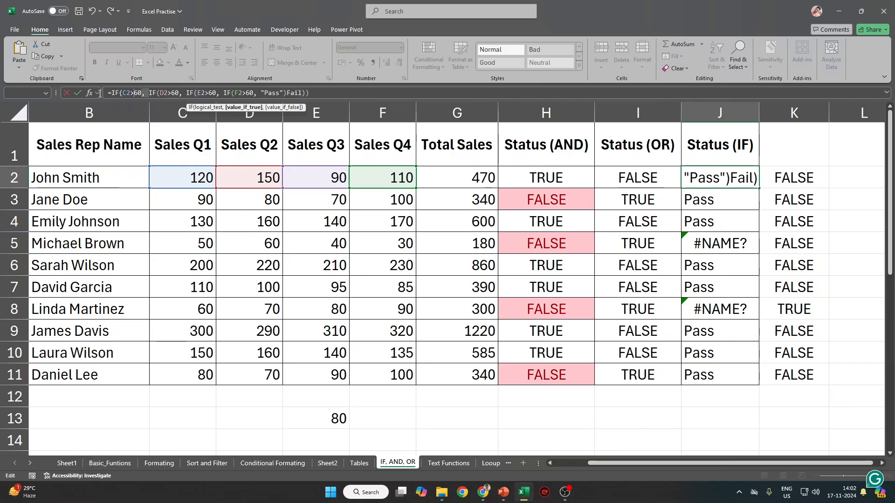
{"action": "left_click", "coordinate": [156, 93]}
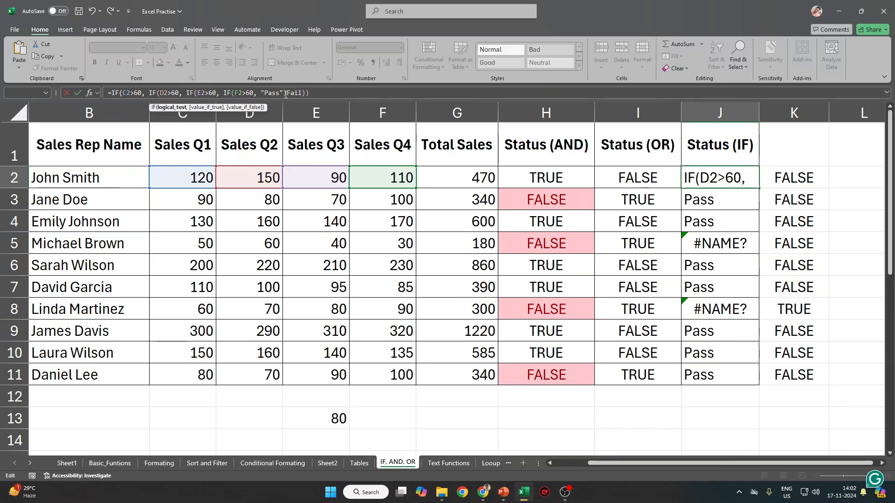
{"action": "left_click", "coordinate": [309, 93]}
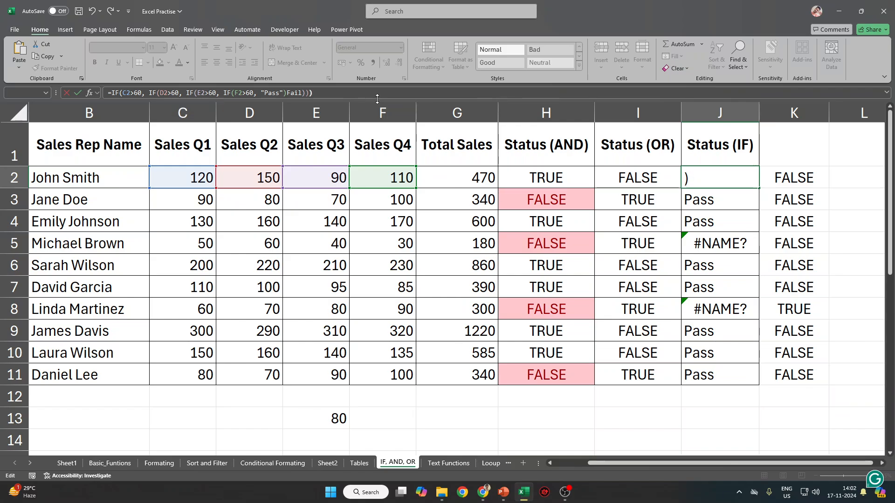
{"action": "type", "text": ")"}
{"action": "key", "text": "Return"}
{"action": "key", "text": "Return"}
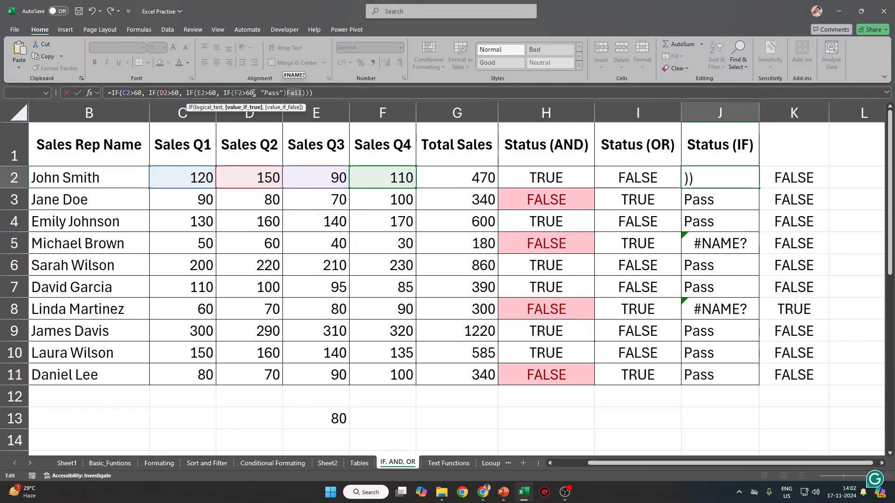
{"action": "left_click", "coordinate": [287, 94]}
{"action": "type", "text": ","}
{"action": "key", "text": "Return"}
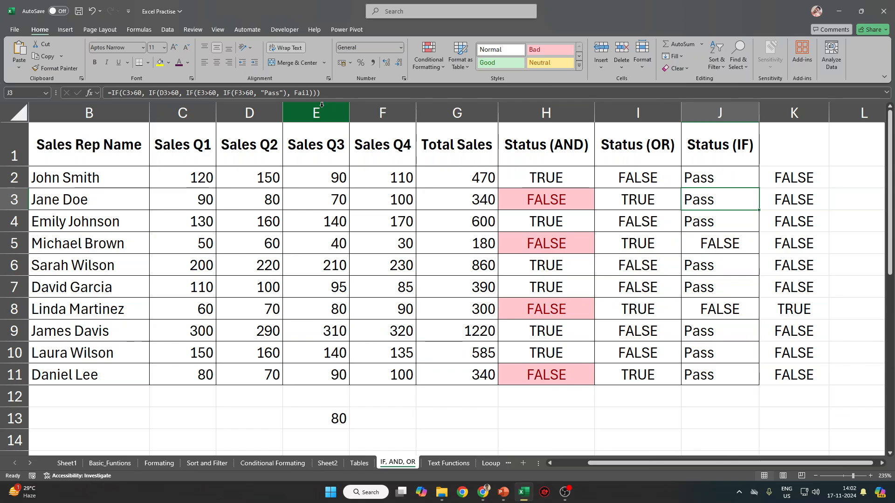
Clear the Pass/FALSE results from J2:J11.
{"action": "left_click", "coordinate": [735, 180]}
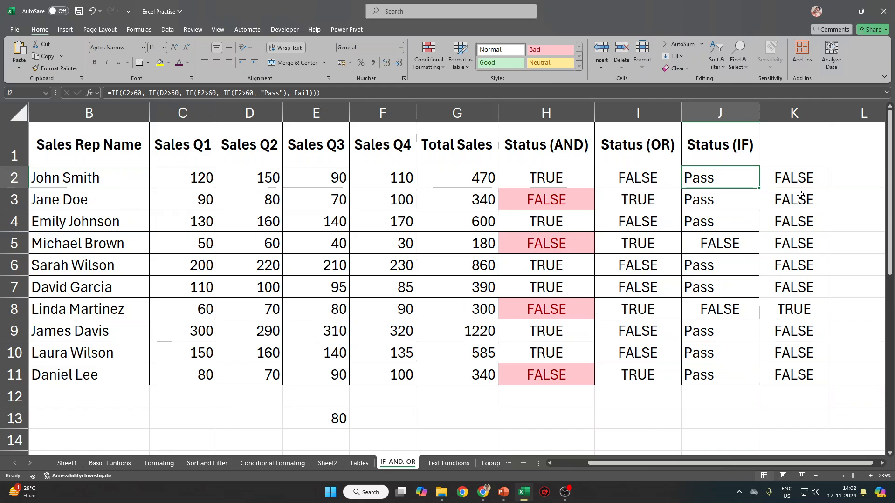
{"action": "type", "text": "IFS"}
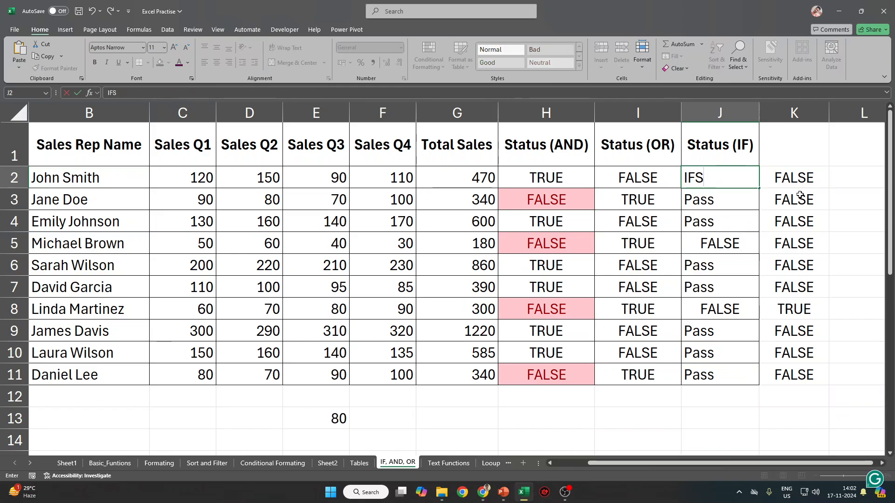
{"action": "key", "text": "Escape"}
{"action": "left_click", "coordinate": [723, 372], "text": "shift"}
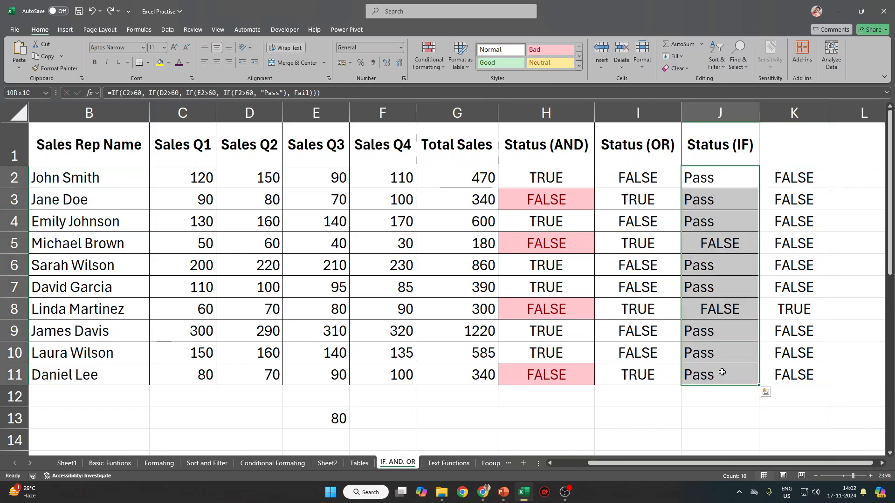
{"action": "key", "text": "Delete"}
{"action": "key", "text": "shift+BackSpace"}
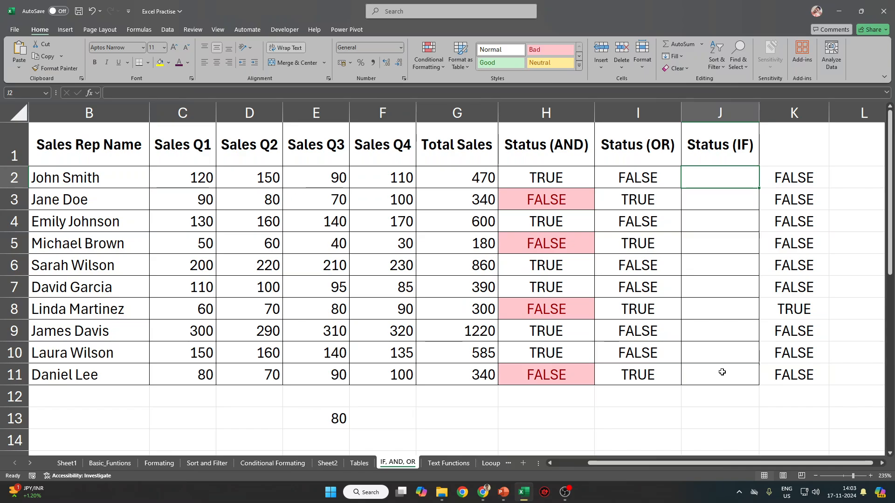
Re-enter the nested IF in J2, fill it down to J11, and put quotes around "Fail".
{"action": "type", "text": "="}
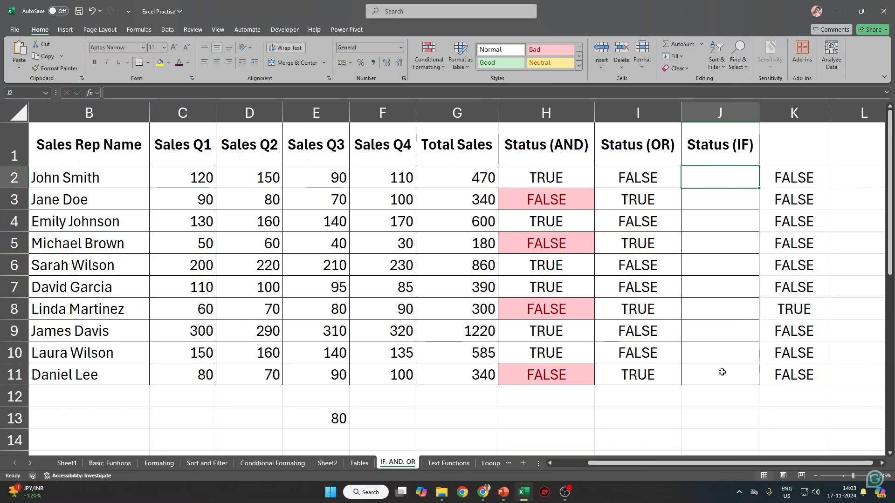
{"action": "left_click_drag", "start_coordinate": [759, 188], "coordinate": [765, 385]}
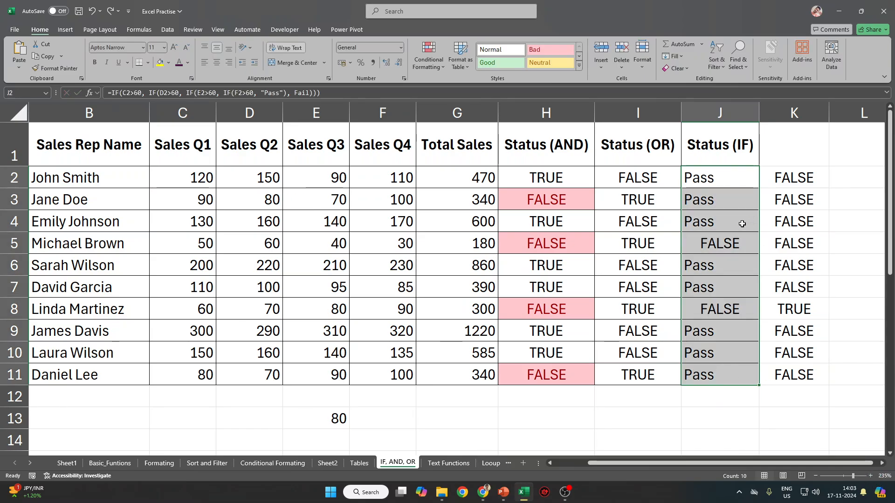
{"action": "left_click", "coordinate": [310, 93]}
{"action": "type", "text": "\"), "}
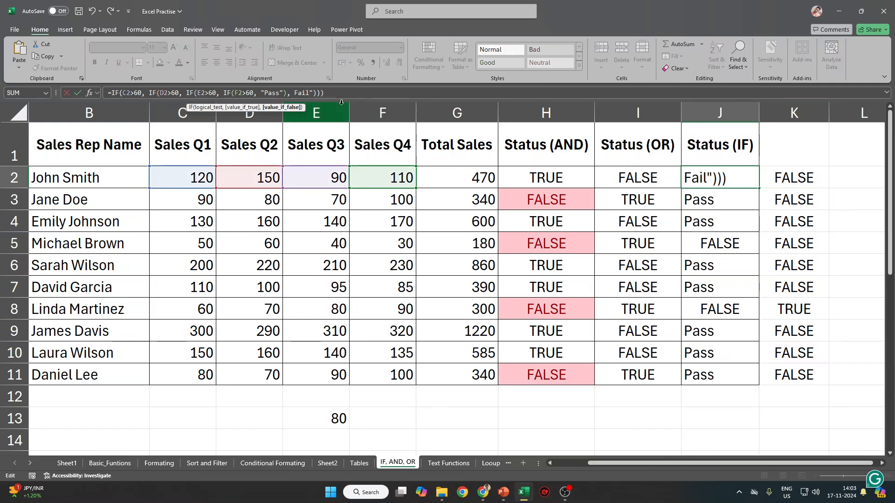
{"action": "type", "text": "\""}
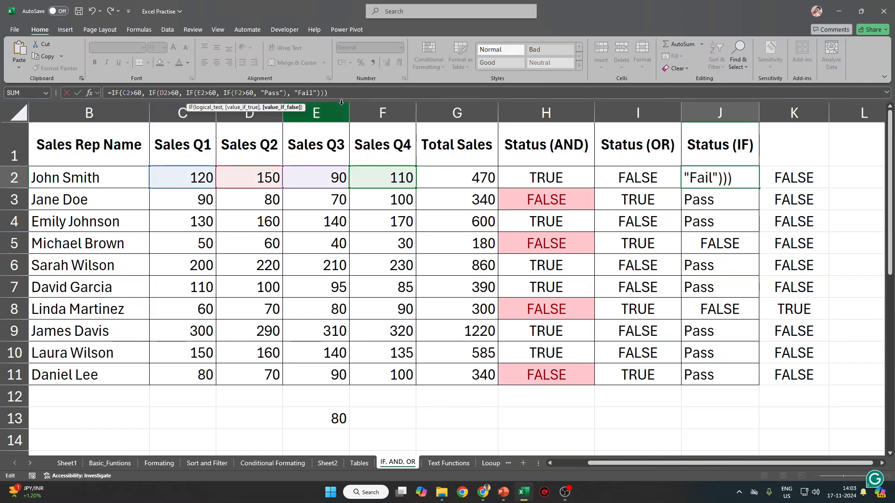
{"action": "key", "text": "ctrl+Return"}
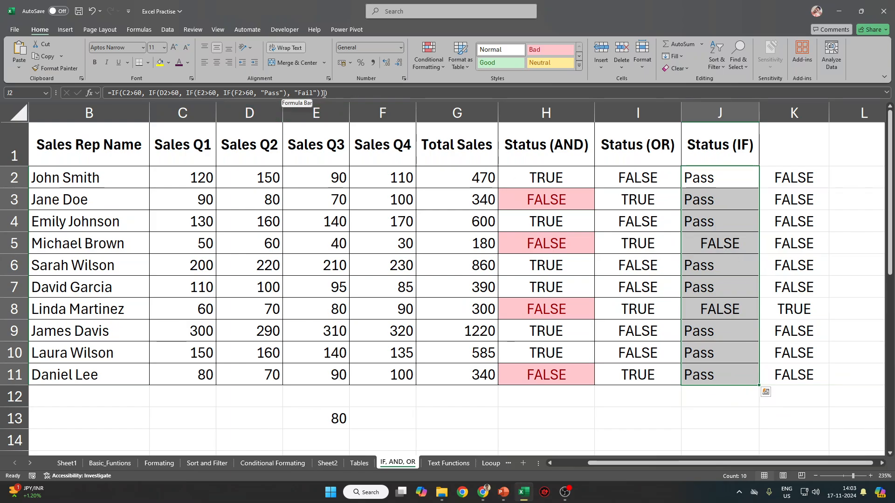
{"action": "left_click", "coordinate": [213, 94]}
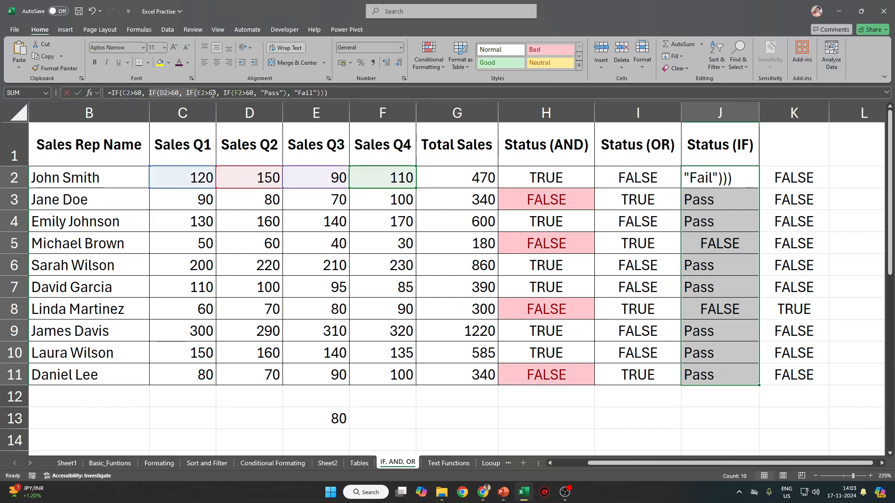
{"action": "key", "text": "Return"}
Head column K with 'IFS' and clear its old TRUE/FALSE values.
{"action": "left_click", "coordinate": [824, 177]}
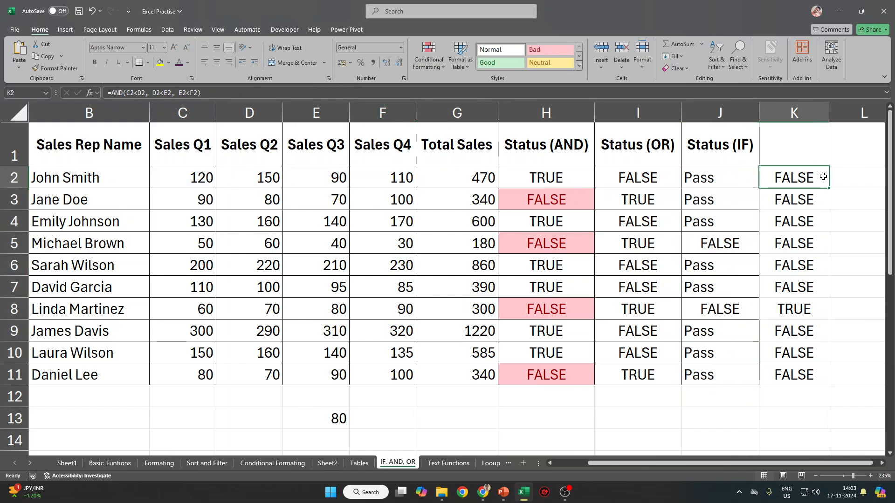
{"action": "left_click", "coordinate": [806, 144]}
{"action": "type", "text": "IFS"}
{"action": "key", "text": "Return"}
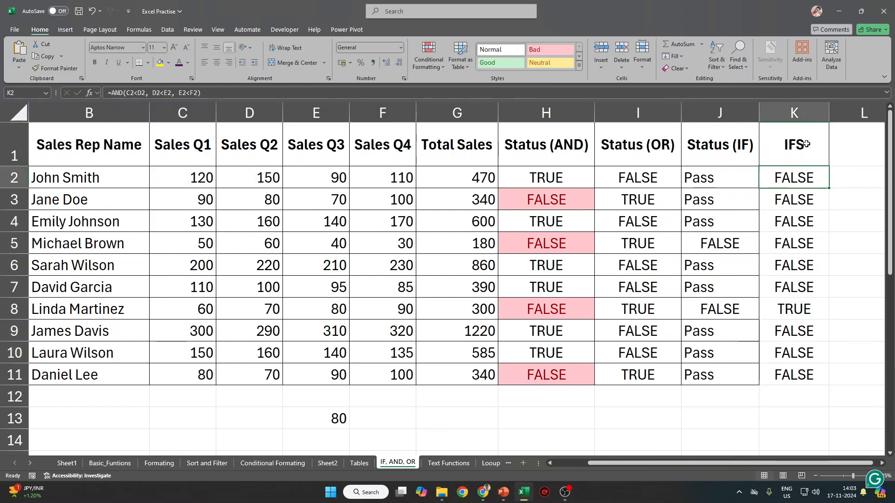
{"action": "key", "text": "ctrl+shift+Down"}
{"action": "key", "text": "Delete"}
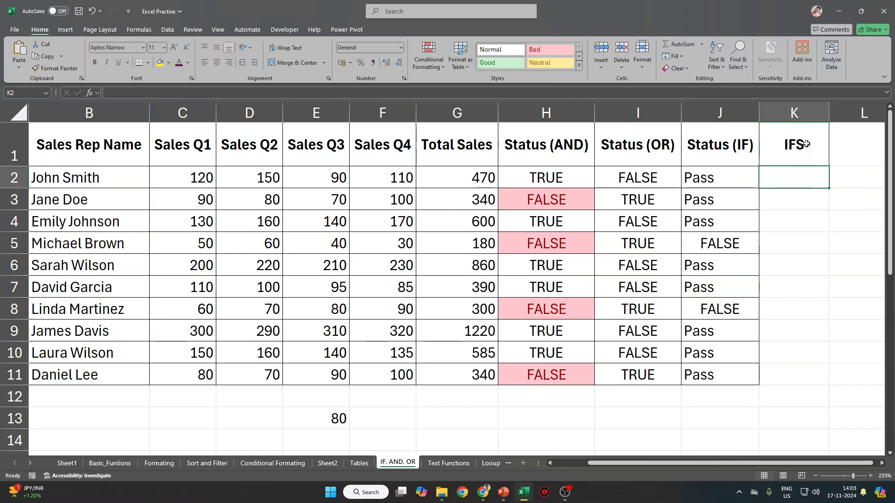
Begin an IFS formula in K2 with the test C2>60 returning "Pass".
{"action": "type", "text": "=IFS("}
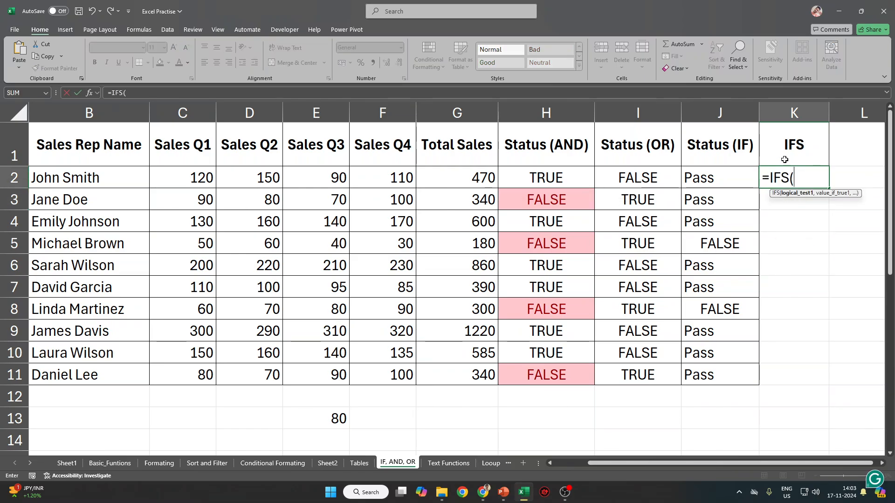
{"action": "left_click", "coordinate": [207, 176]}
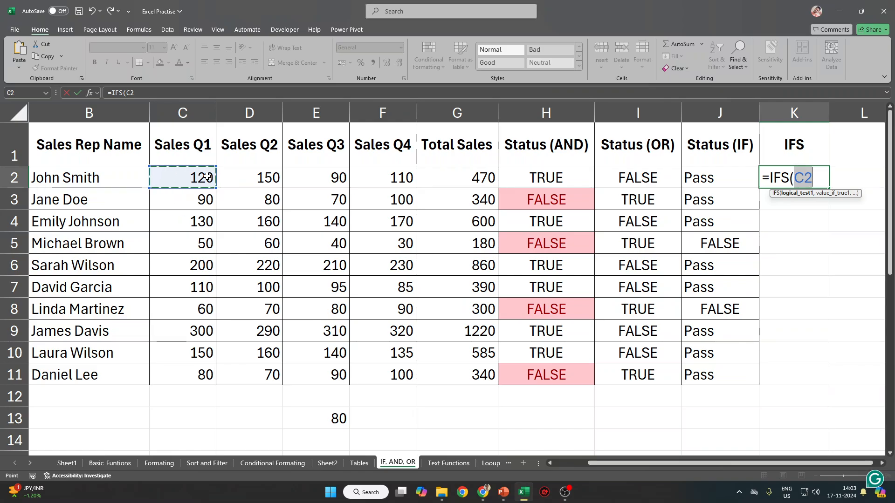
{"action": "type", "text": ">60,"}
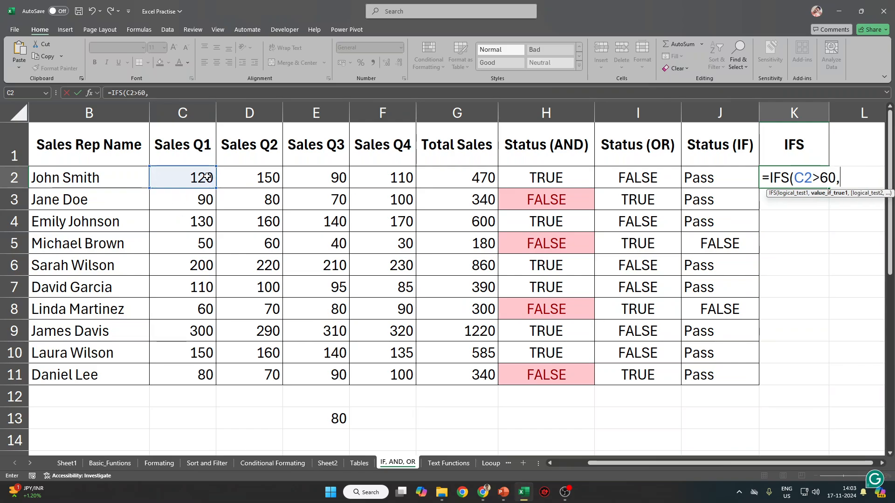
{"action": "type", "text": " \"Pass\"<"}
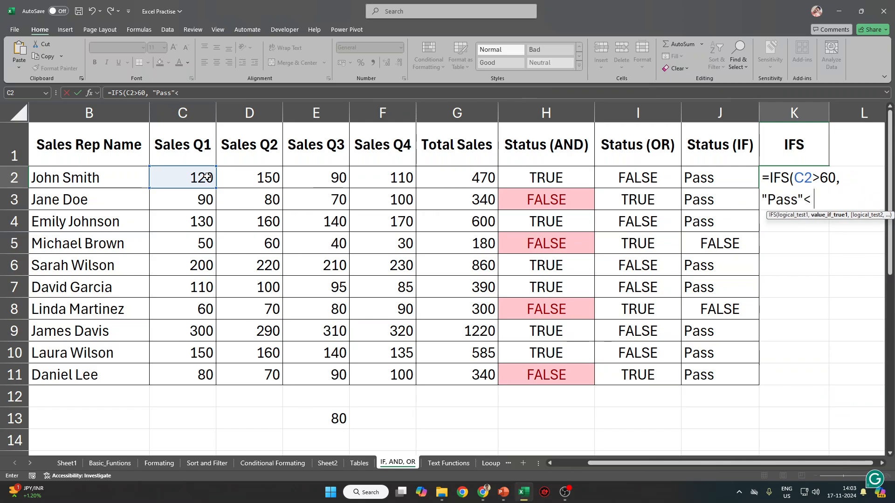
{"action": "key", "text": "BackSpace"}
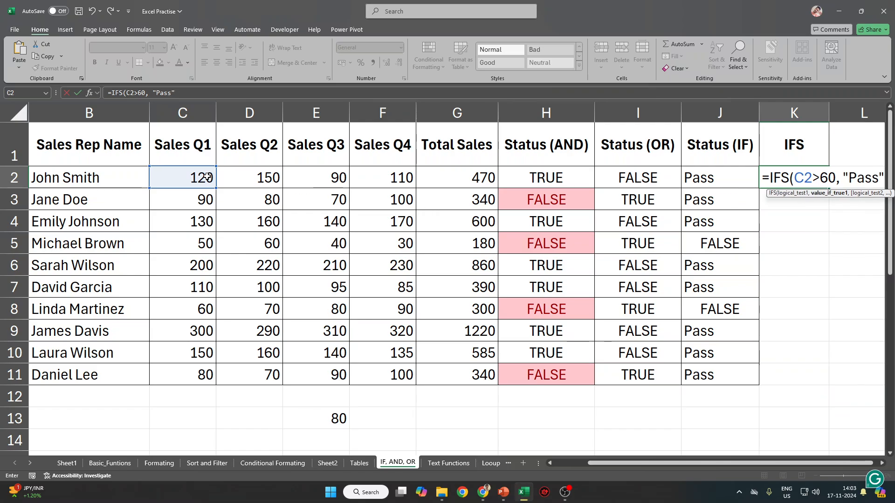
{"action": "type", "text": ","}
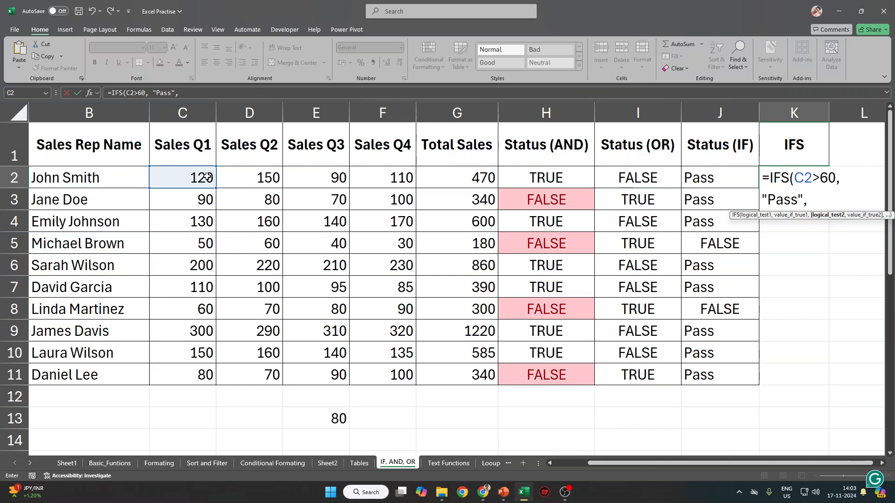
Add D2>60 and F2>60 tests returning "Pass" and commit the IFS formula.
{"action": "key", "text": "Left"}
{"action": "key", "text": "Left"}
{"action": "key", "text": "Left"}
{"action": "key", "text": "Left"}
{"action": "key", "text": "Left"}
{"action": "key", "text": "Left"}
{"action": "key", "text": "Left"}
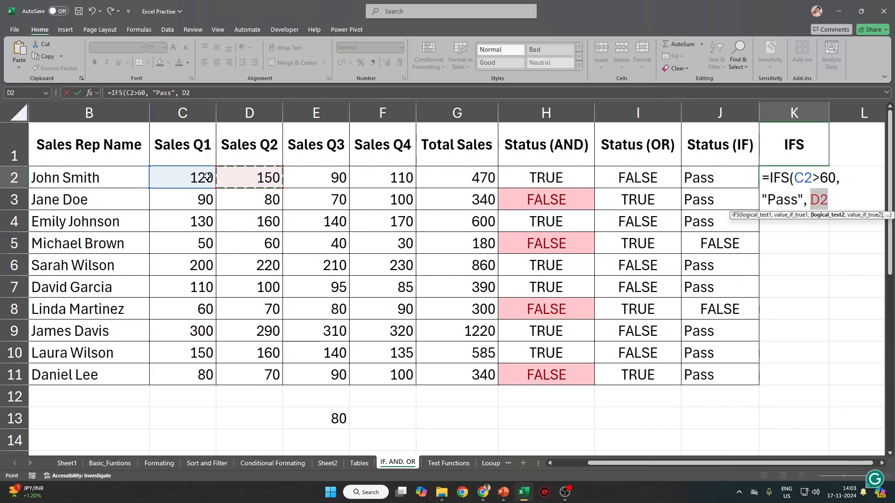
{"action": "type", "text": ">60, "}
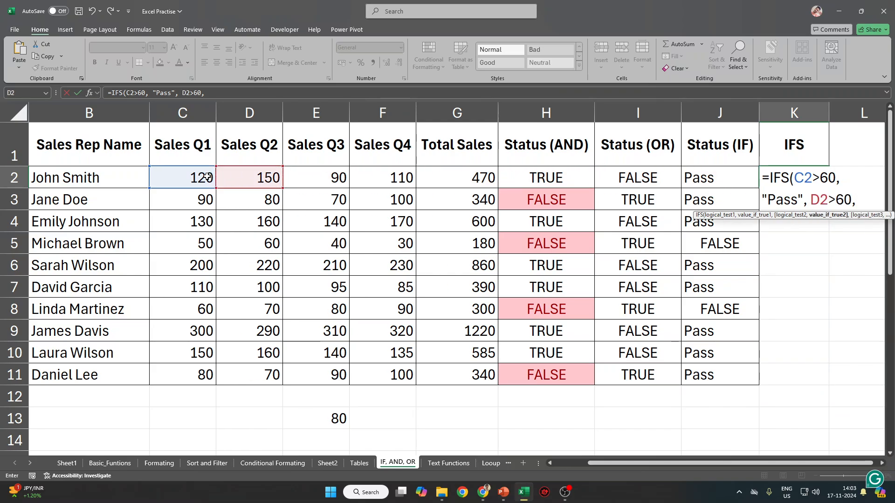
{"action": "type", "text": "\"Pass"}
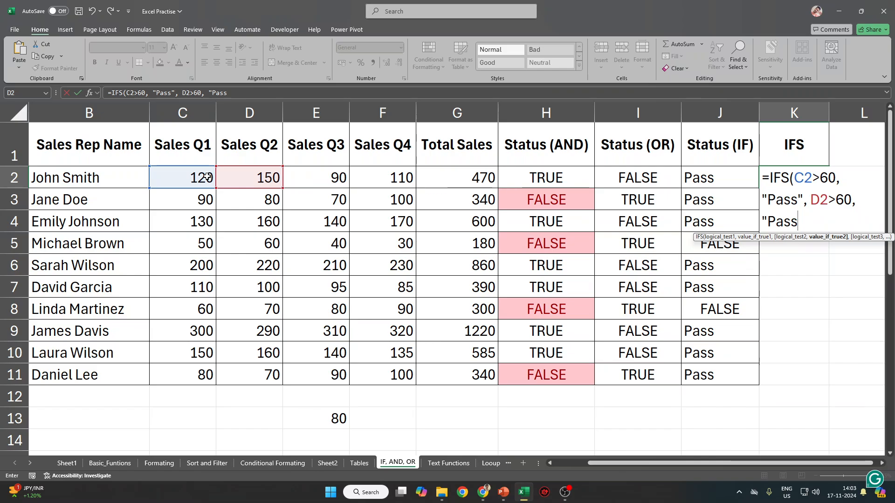
{"action": "type", "text": "\"<"}
{"action": "key", "text": "shift+space"}
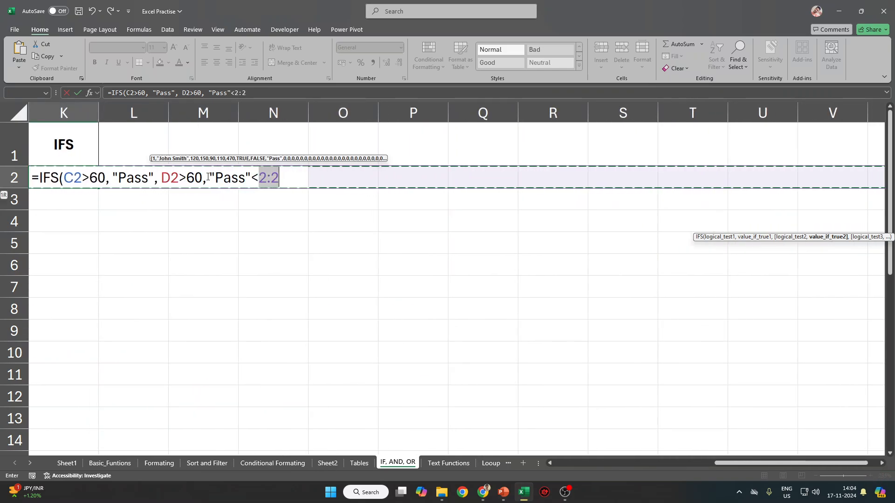
{"action": "key", "text": "BackSpace"}
{"action": "key", "text": "BackSpace"}
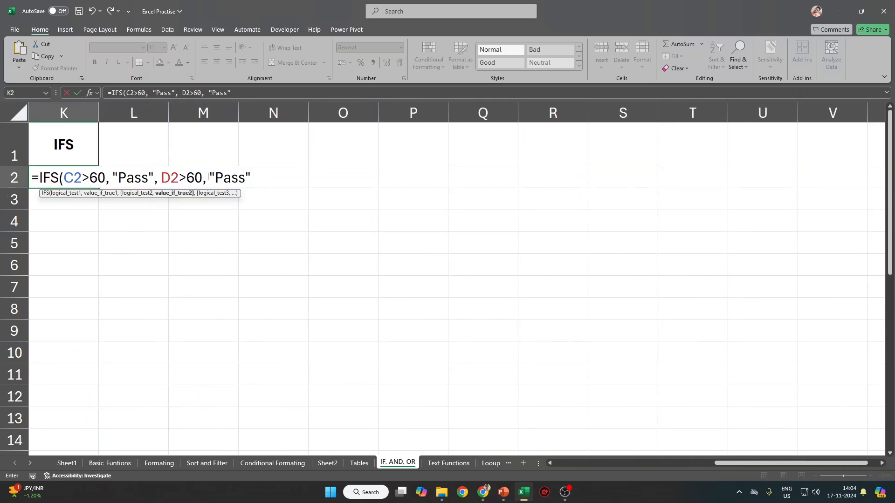
{"action": "type", "text": ","}
{"action": "key", "text": "Left"}
{"action": "key", "text": "Left"}
{"action": "key", "text": "Left"}
{"action": "key", "text": "Left"}
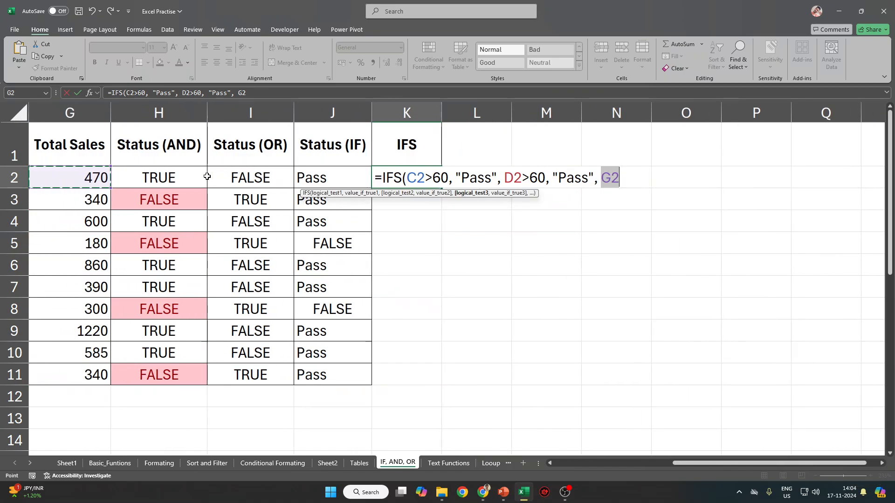
{"action": "key", "text": "Left"}
{"action": "key", "text": "Left"}
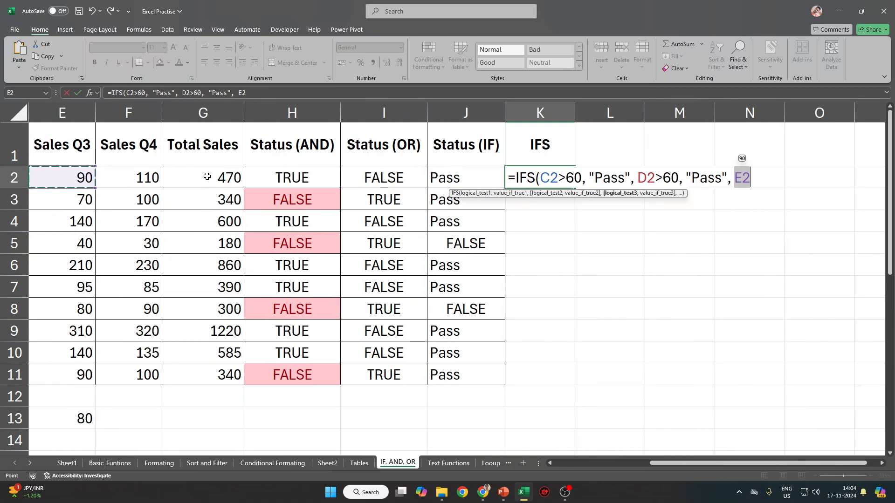
{"action": "key", "text": "Right"}
{"action": "type", "text": ">"}
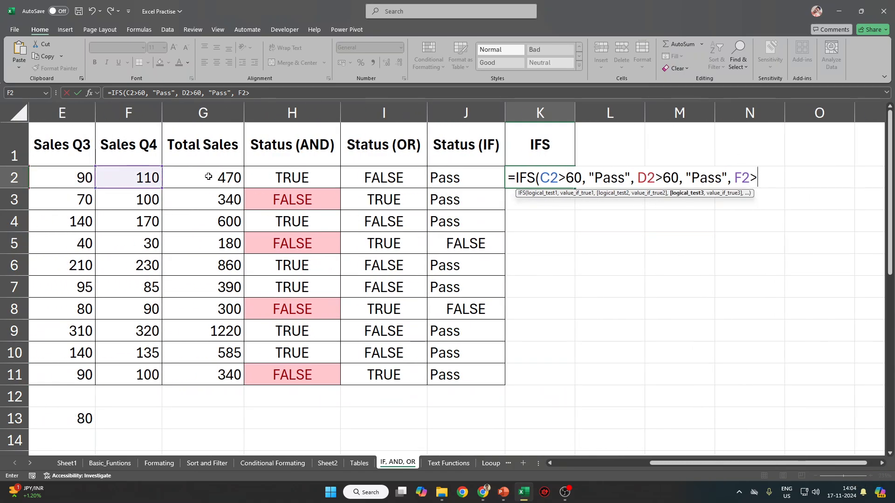
{"action": "type", "text": "60, \"Pa"}
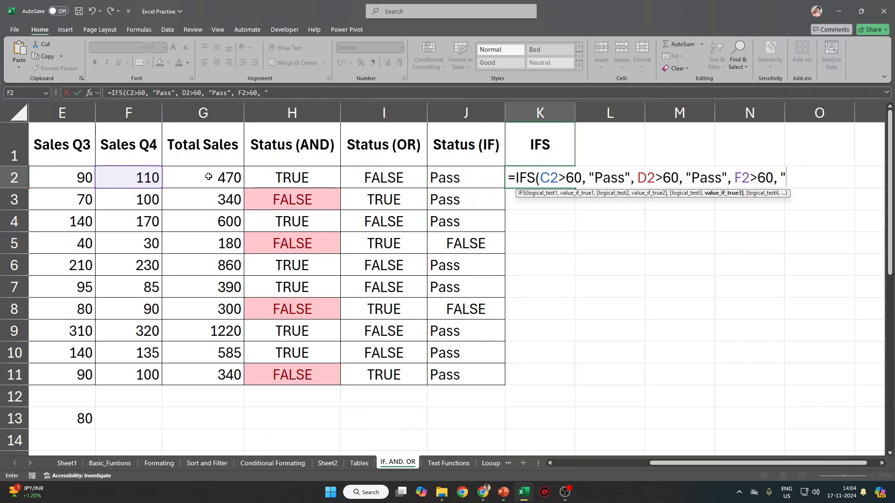
{"action": "type", "text": "ss\""}
{"action": "key", "text": "Return"}
Copy K2's IFS formula down to K11 and inspect the #N/A result in K5.
{"action": "key", "text": "Down"}
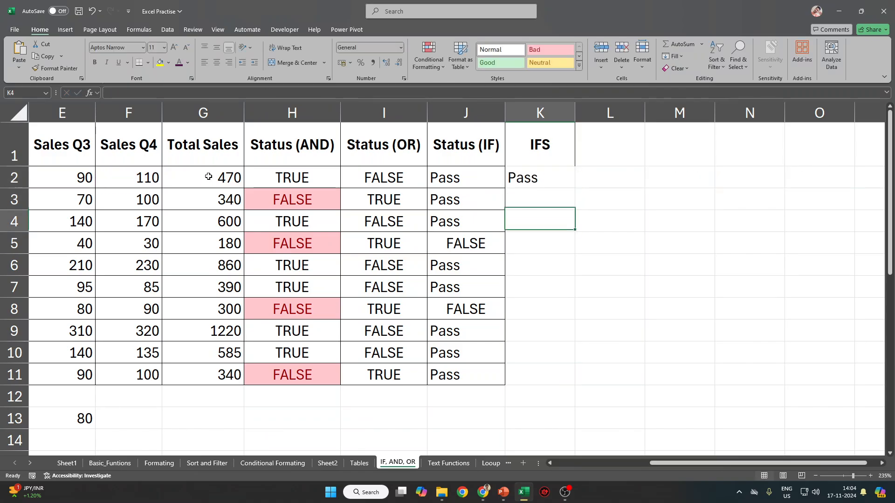
{"action": "key", "text": "Up"}
{"action": "key", "text": "Up"}
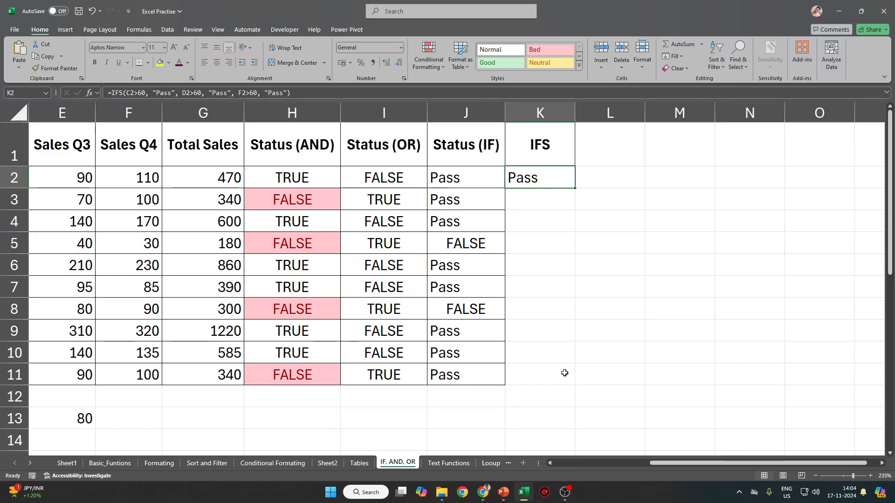
{"action": "left_click_drag", "start_coordinate": [574, 188], "coordinate": [536, 380]}
{"action": "left_click", "coordinate": [540, 243]}
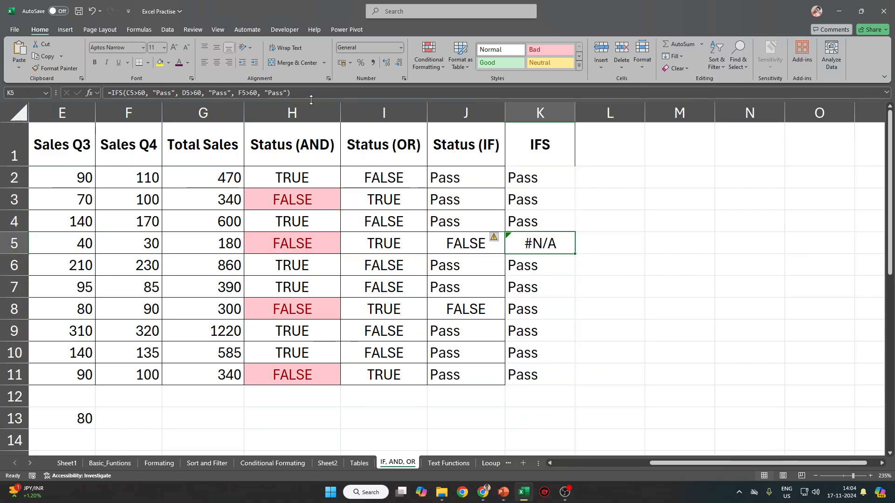
{"action": "key", "text": "F2"}
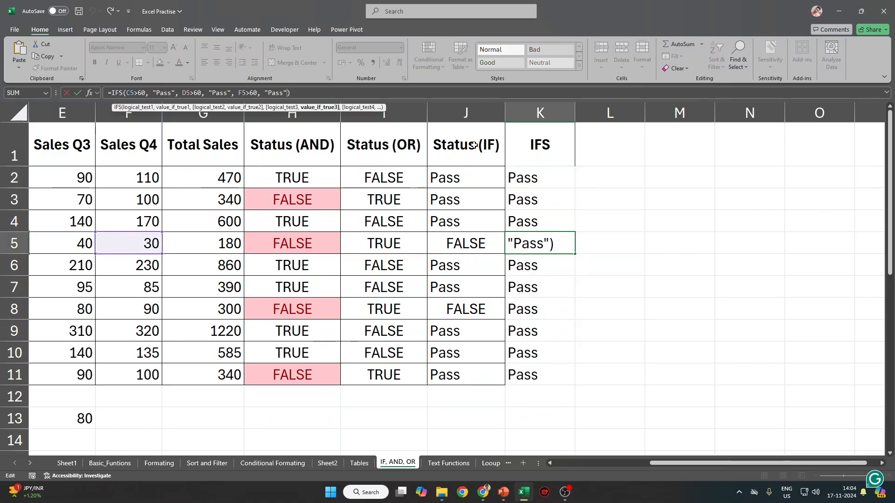
{"action": "type", "text": ","}
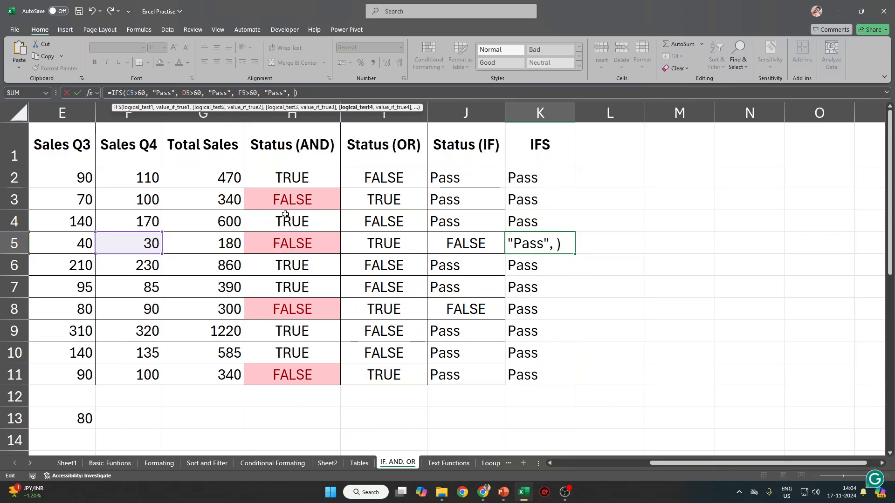
{"action": "key", "text": "Escape"}
{"action": "left_click", "coordinate": [549, 184]}
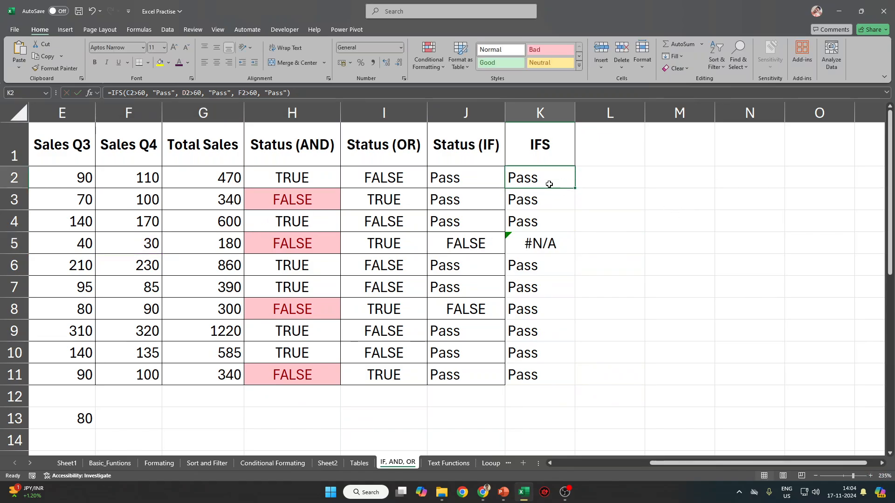
Add a fourth G2>60 test returning "Pass" to K2's IFS formula.
{"action": "left_click", "coordinate": [268, 92]}
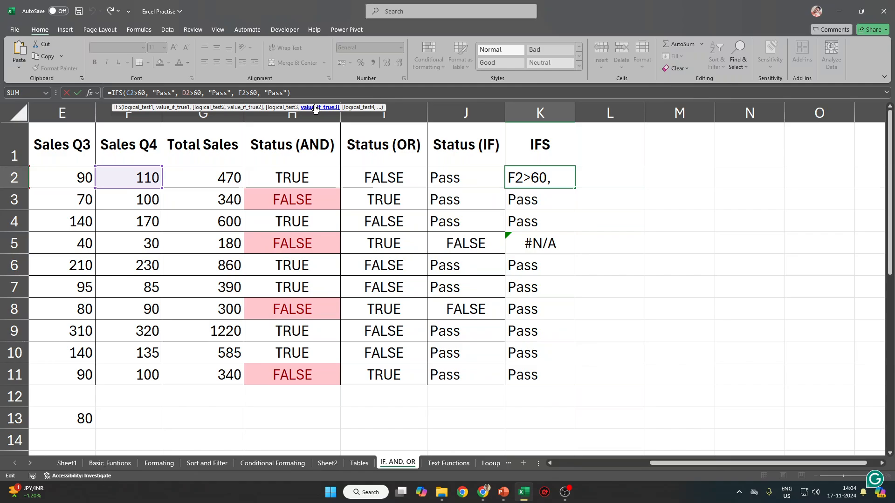
{"action": "left_click", "coordinate": [314, 95]}
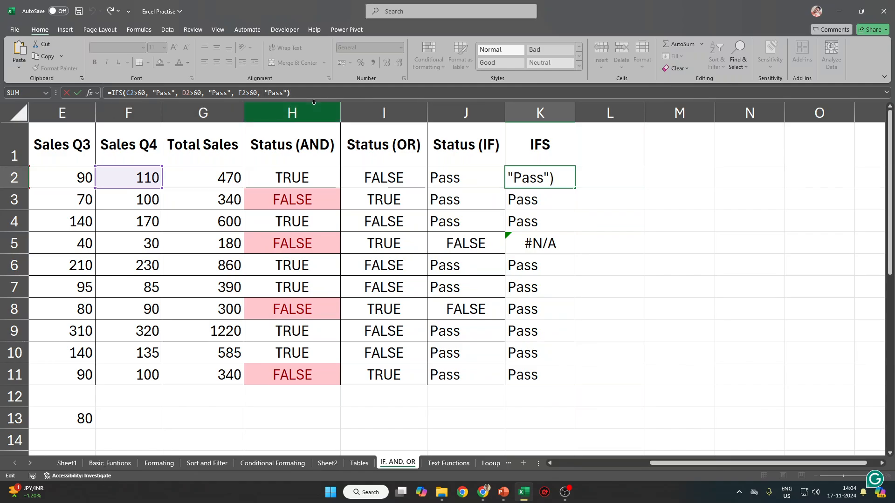
{"action": "key", "text": "Left"}
{"action": "type", "text": ", G"}
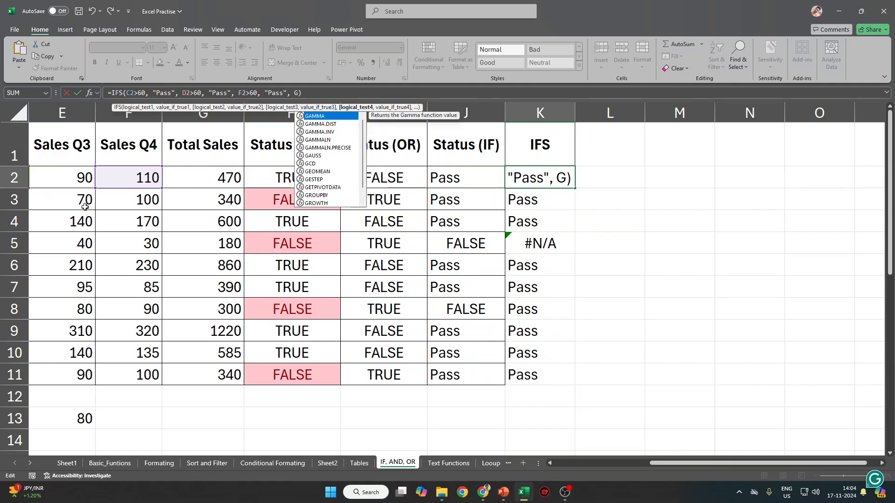
{"action": "key", "text": "Return"}
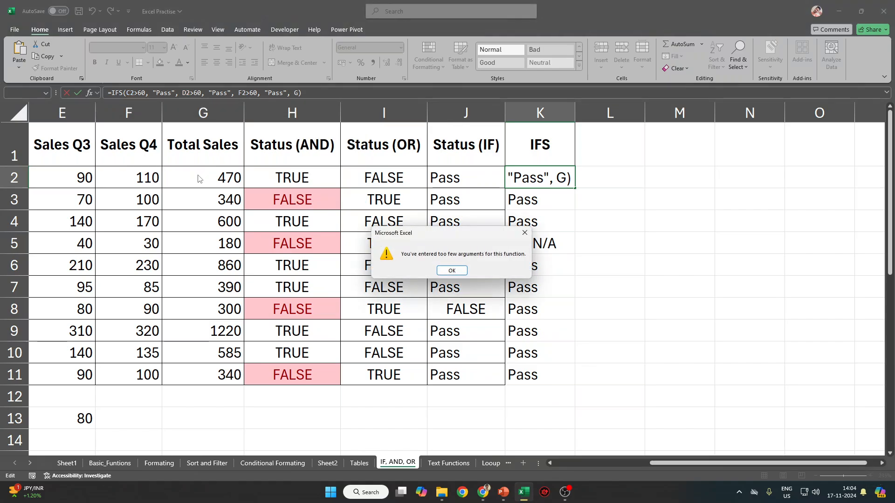
{"action": "key", "text": "Return"}
{"action": "key", "text": "BackSpace"}
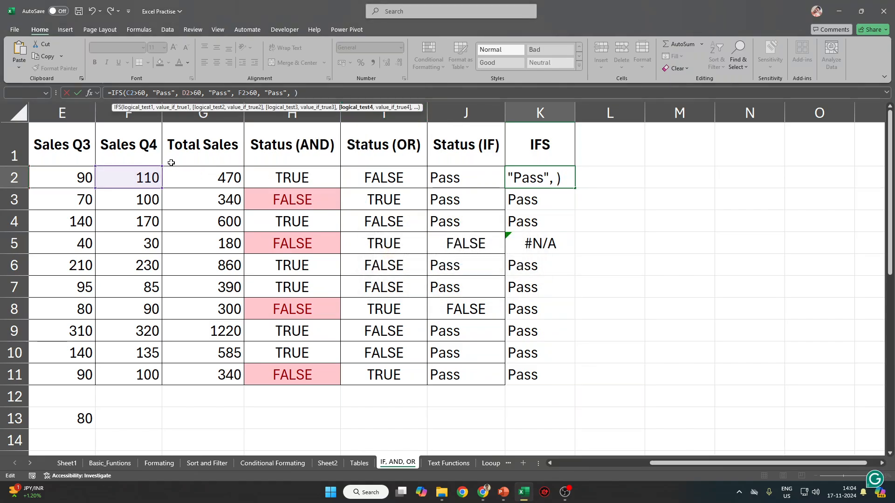
{"action": "left_click", "coordinate": [206, 172]}
{"action": "type", "text": ">"}
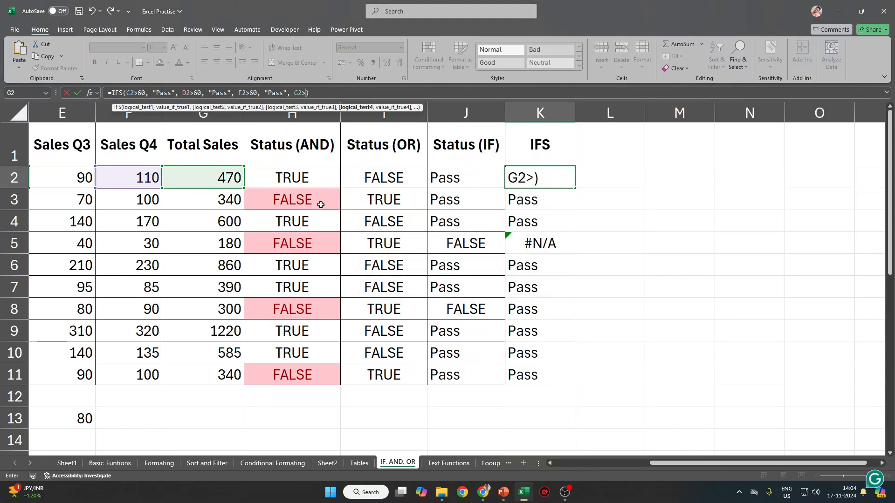
{"action": "key", "text": "BackSpace"}
{"action": "type", "text": ">650"}
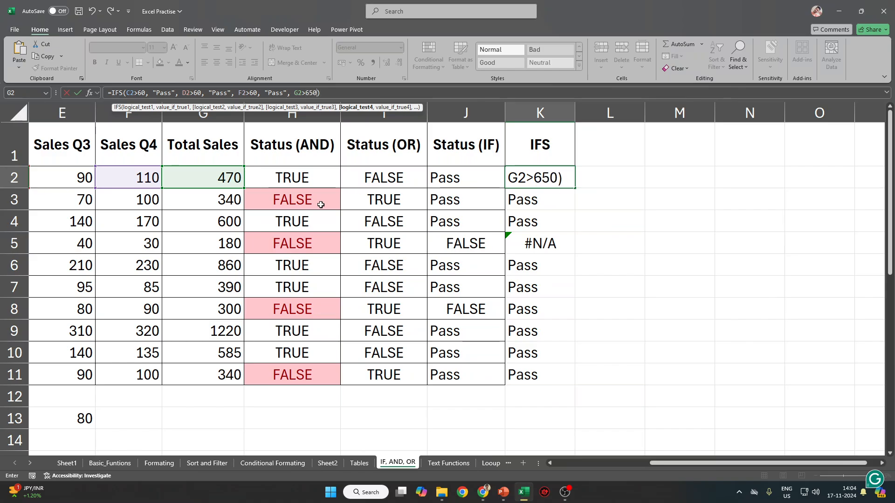
{"action": "key", "text": "BackSpace"}
{"action": "key", "text": "BackSpace"}
{"action": "type", "text": "0"}
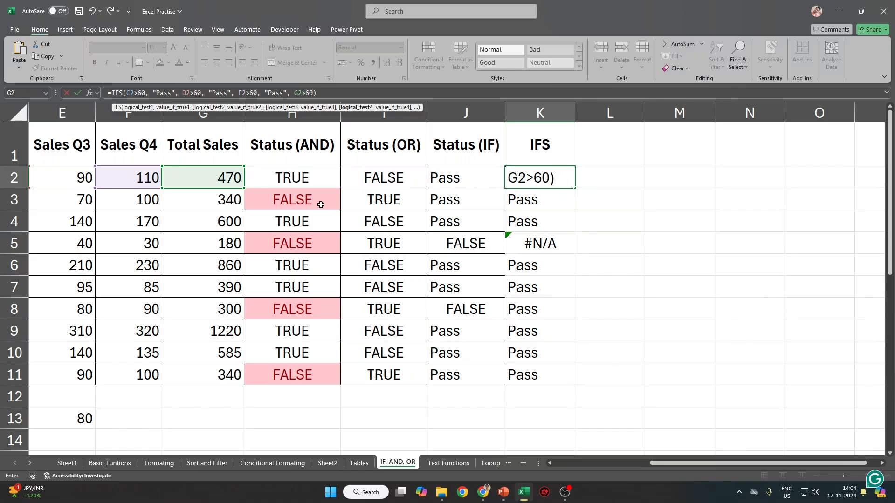
{"action": "type", "text": ", "}
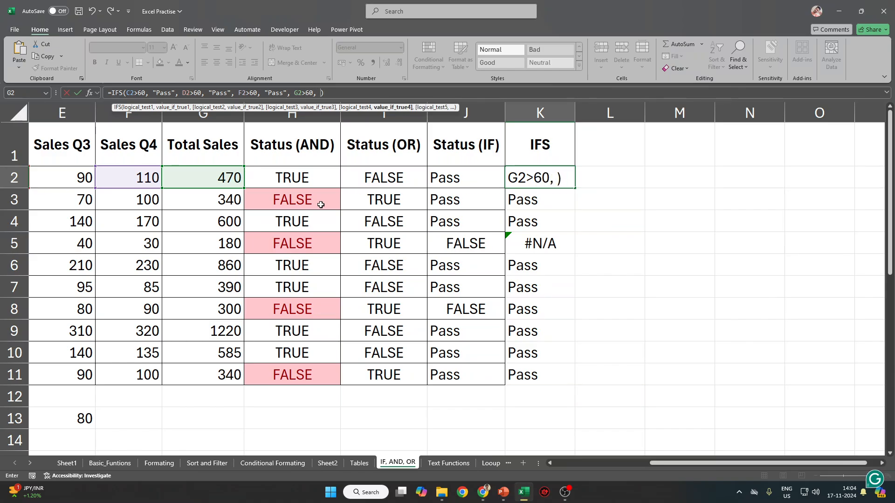
{"action": "type", "text": "\"Pass\")"}
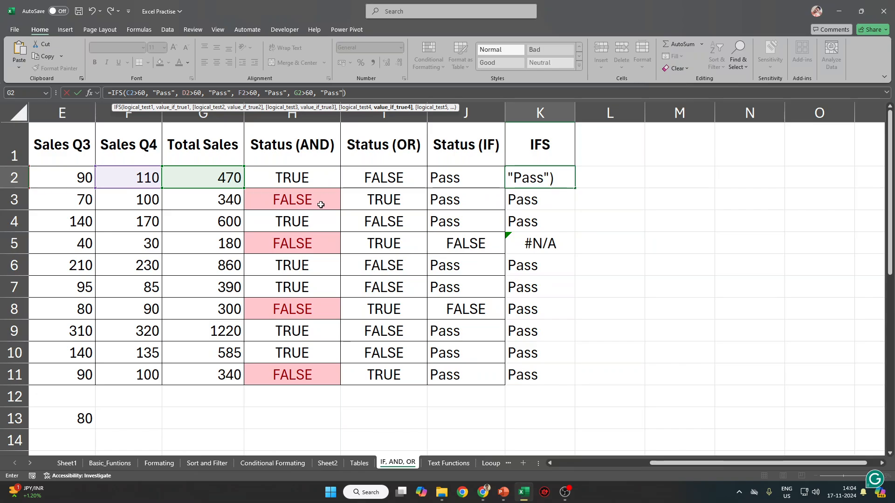
{"action": "type", "text": ")"}
{"action": "key", "text": "Return"}
{"action": "key", "text": "Return"}
{"action": "key", "text": "Up"}
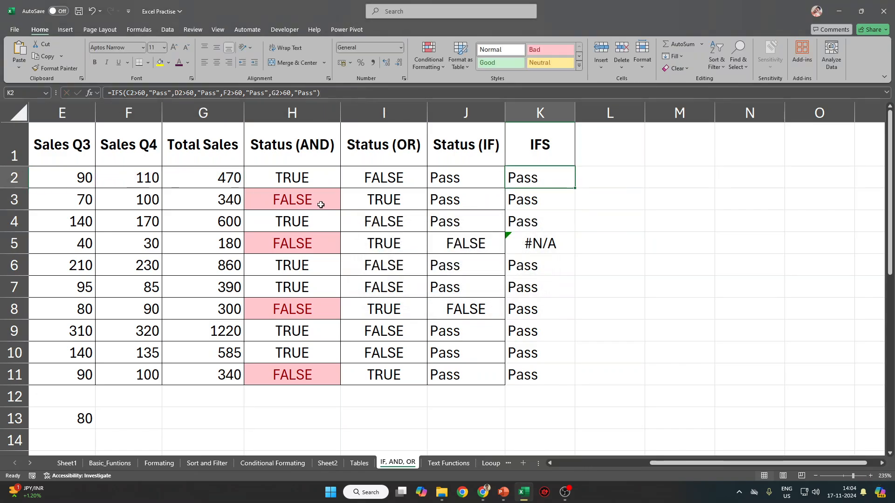
Fill the updated IFS formula down through K11 so every row shows Pass.
{"action": "key", "text": "ctrl+shift+Down"}
{"action": "key", "text": "ctrl+d"}
{"action": "key", "text": "Up"}
{"action": "key", "text": "Down"}
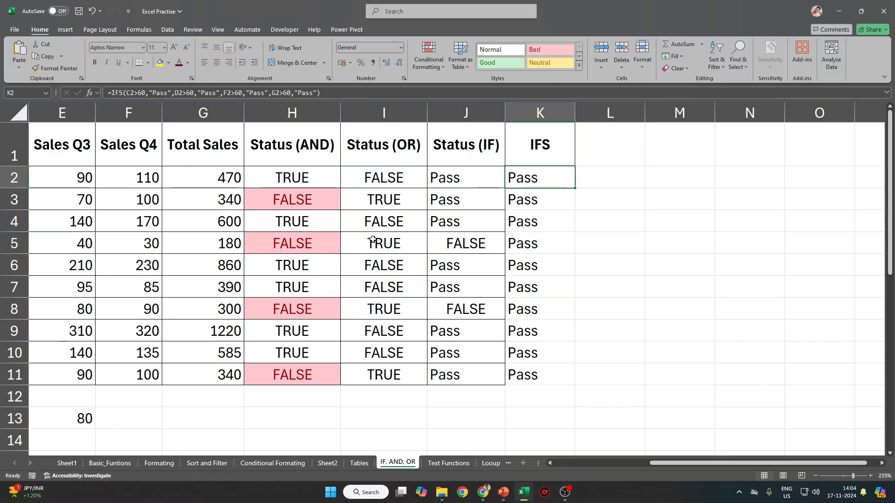
{"action": "left_click", "coordinate": [335, 307]}
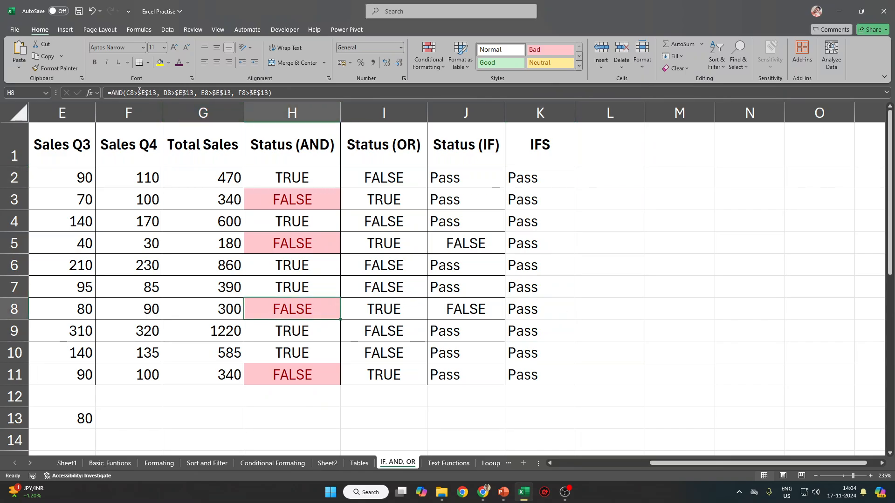
{"action": "left_click", "coordinate": [548, 178]}
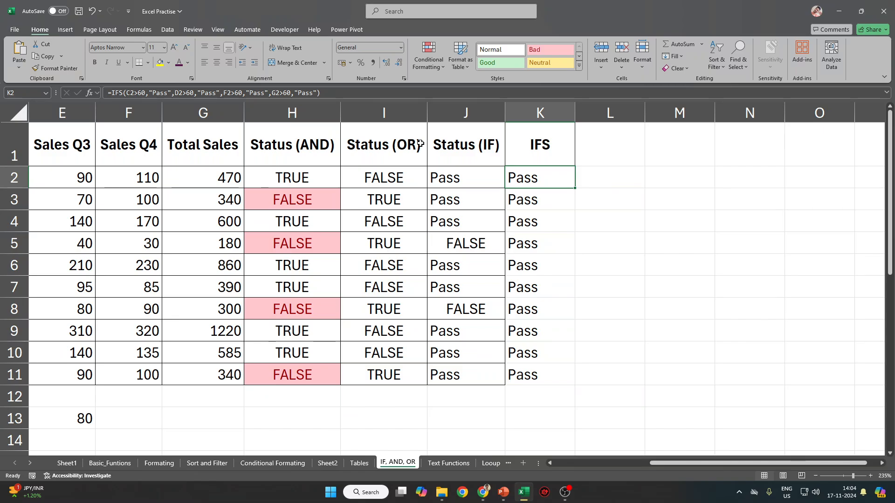
{"action": "key", "text": "ctrl+shift+Down"}
{"action": "key", "text": "Up"}
{"action": "key", "text": "Down"}
Inspect K2's IFS formula in the formula bar, leaving it unchanged.
{"action": "left_click", "coordinate": [180, 95]}
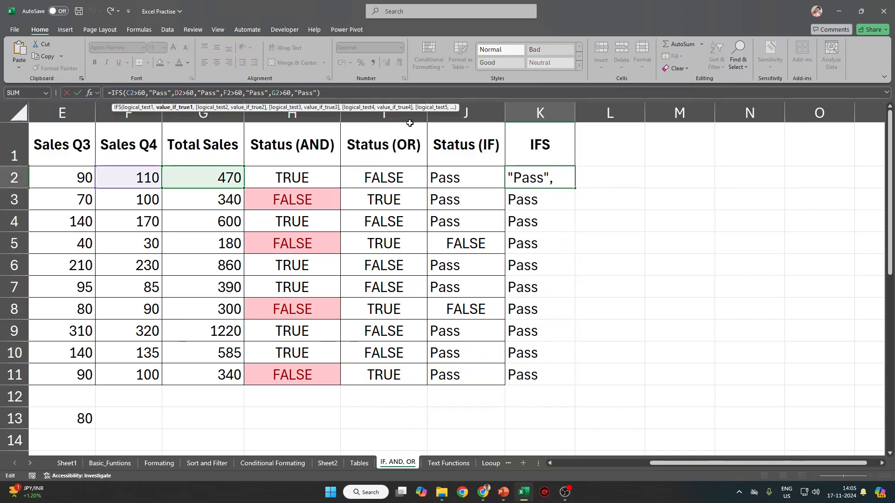
{"action": "key", "text": "End"}
{"action": "key", "text": "Left"}
{"action": "key", "text": "Left"}
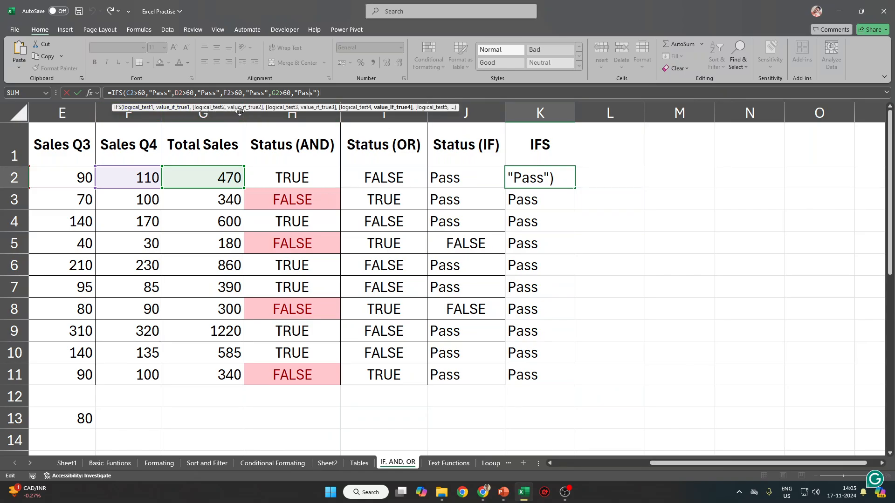
{"action": "left_click", "coordinate": [170, 93]}
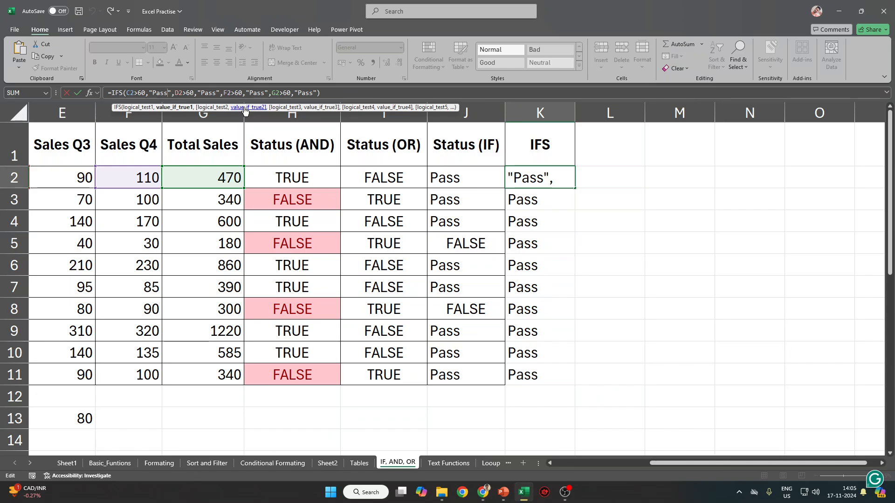
{"action": "key", "text": "Right"}
{"action": "key", "text": "Right"}
{"action": "key", "text": "Right"}
{"action": "key", "text": "Right"}
{"action": "key", "text": "Right"}
{"action": "key", "text": "Right"}
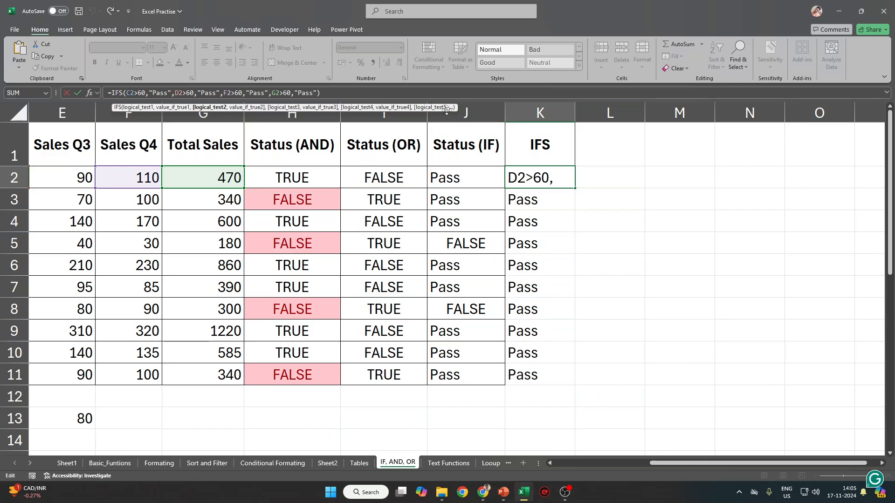
{"action": "key", "text": "Escape"}
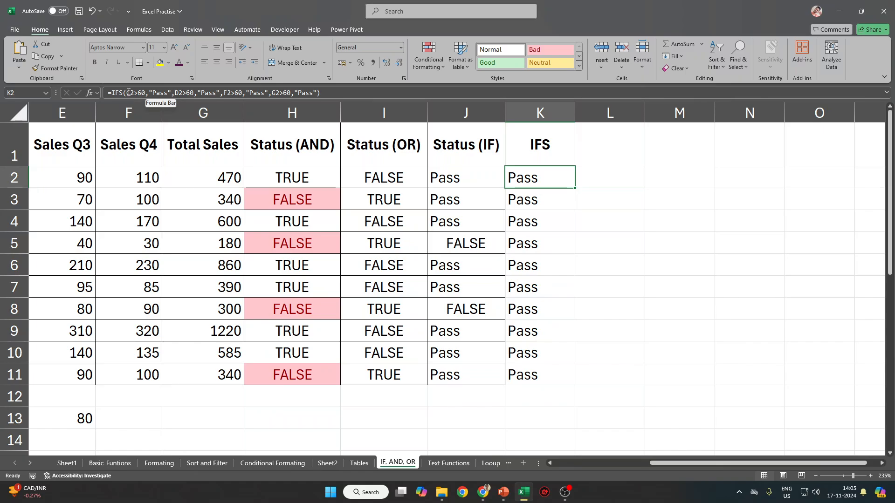
Turn the C2, D2 and F2 tests in K2's IFS formula from >60 to <60, then select G2's sign.
{"action": "left_click", "coordinate": [299, 93]}
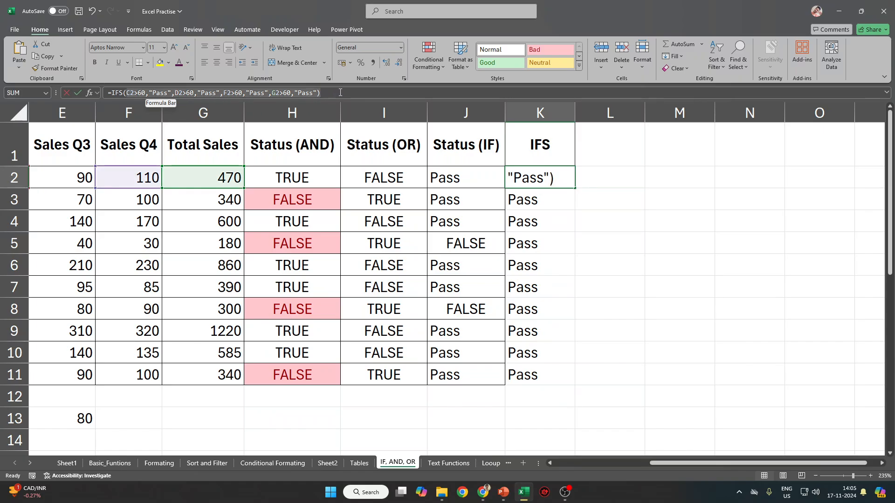
{"action": "left_click", "coordinate": [134, 92]}
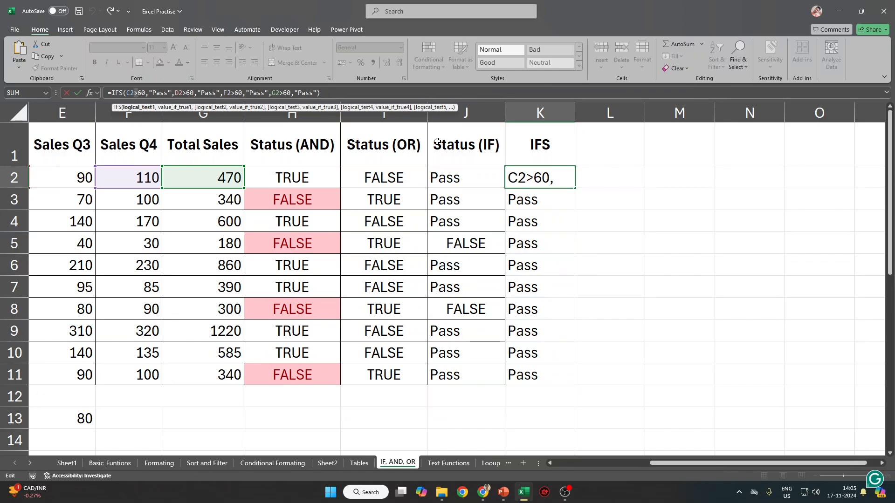
{"action": "key", "text": "Delete"}
{"action": "type", "text": "<"}
{"action": "key", "text": "Right"}
{"action": "key", "text": "Right"}
{"action": "key", "text": "Right"}
{"action": "key", "text": "Right"}
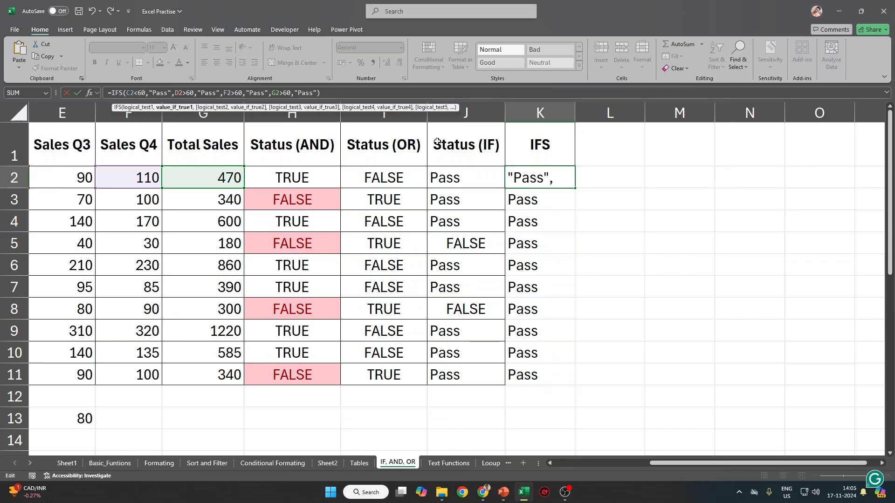
{"action": "key", "text": "Right"}
{"action": "key", "text": "Right"}
{"action": "key", "text": "Right"}
{"action": "key", "text": "Right"}
{"action": "key", "text": "Right"}
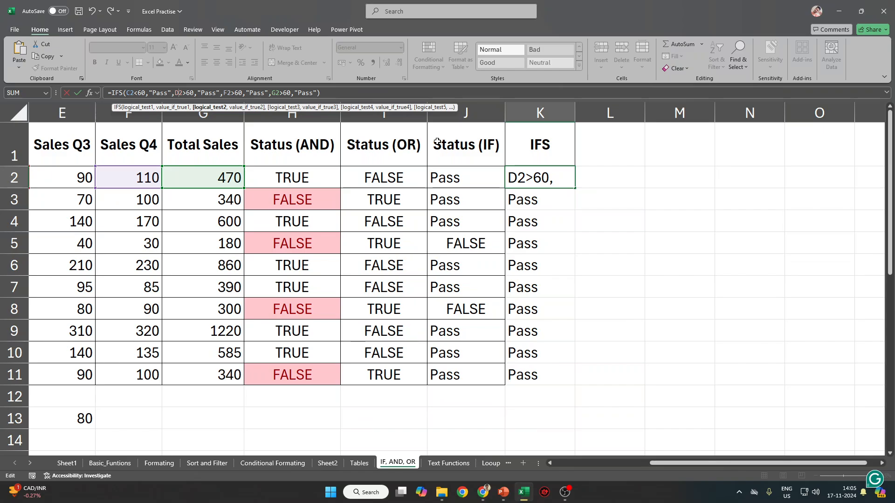
{"action": "key", "text": "Delete"}
{"action": "type", "text": "<"}
{"action": "double_click", "coordinate": [232, 93]}
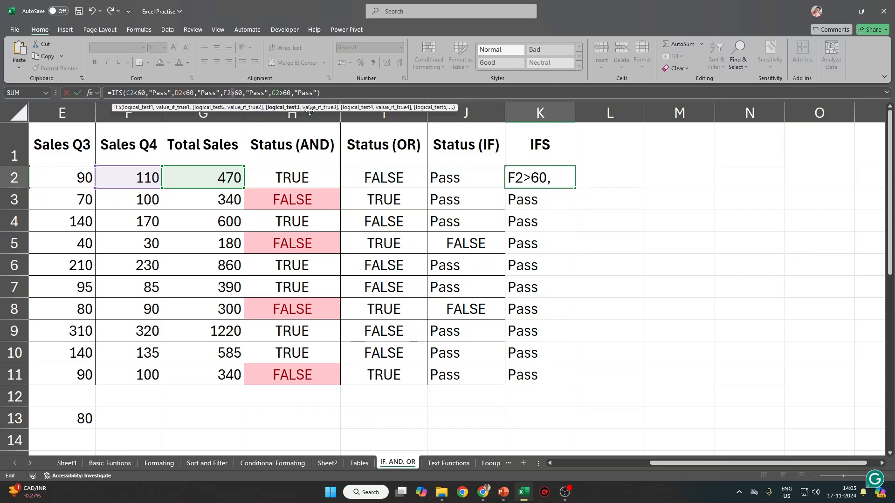
{"action": "type", "text": "<"}
{"action": "double_click", "coordinate": [281, 93]}
Make the G2 test <60 and fill the edited IFS formula down K2:K11.
{"action": "type", "text": "<"}
{"action": "key", "text": "Return"}
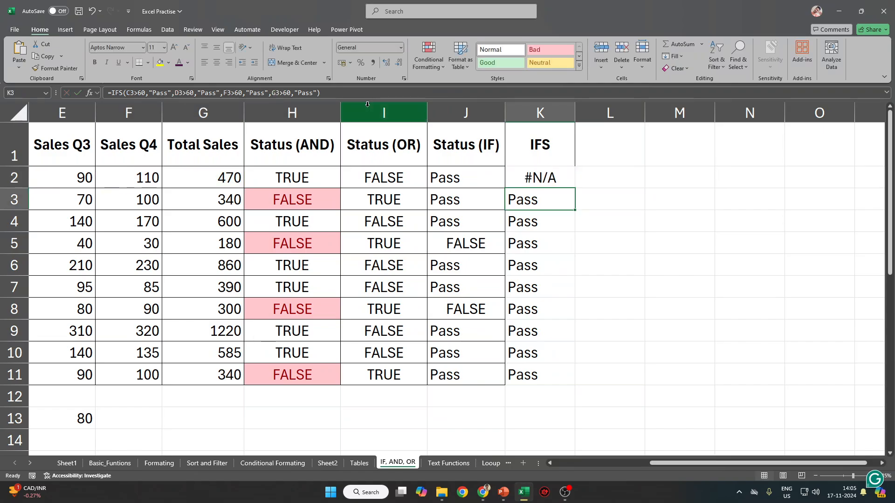
{"action": "key", "text": "Up"}
{"action": "key", "text": "shift+Down"}
{"action": "key", "text": "shift+Down"}
{"action": "key", "text": "shift+Down"}
{"action": "key", "text": "shift+Down"}
{"action": "key", "text": "shift+Down"}
{"action": "key", "text": "shift+Down"}
{"action": "key", "text": "shift+Down"}
{"action": "key", "text": "shift+Down"}
{"action": "key", "text": "shift+Down"}
{"action": "key", "text": "ctrl+d"}
{"action": "left_click_drag", "start_coordinate": [531, 248], "coordinate": [1, 249]}
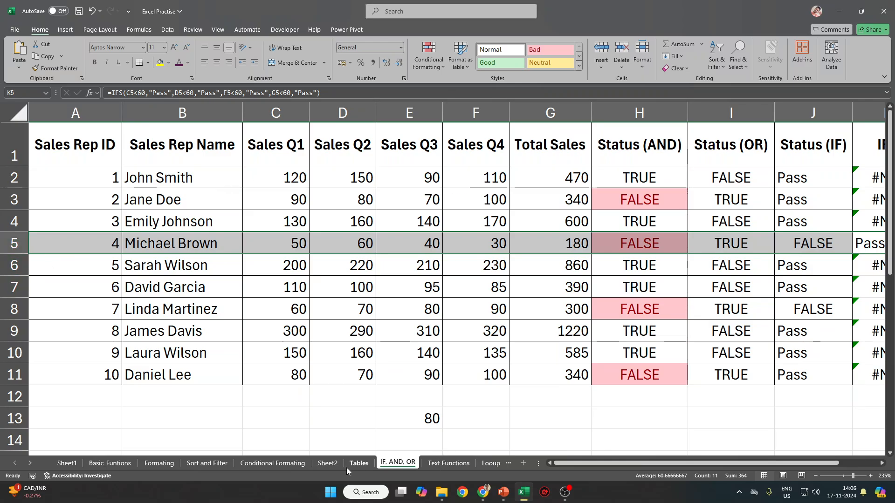
On the IF, AND, OR sheet, select the IFS results K2:K13 and clear them.
{"action": "left_click", "coordinate": [432, 464]}
{"action": "left_click", "coordinate": [400, 463]}
{"action": "left_click", "coordinate": [550, 355]}
{"action": "scroll", "coordinate": [545, 366], "scroll_direction": "down", "scroll_amount": 10}
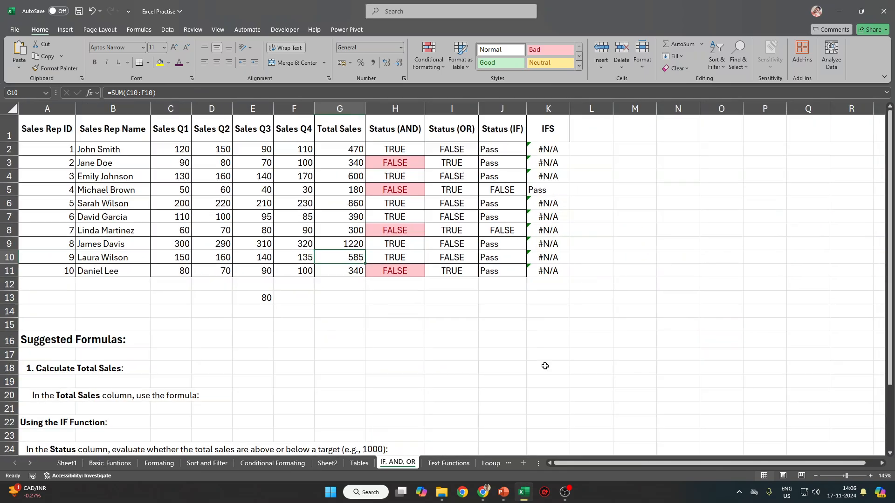
{"action": "scroll", "coordinate": [245, 365], "scroll_direction": "up", "scroll_amount": 2}
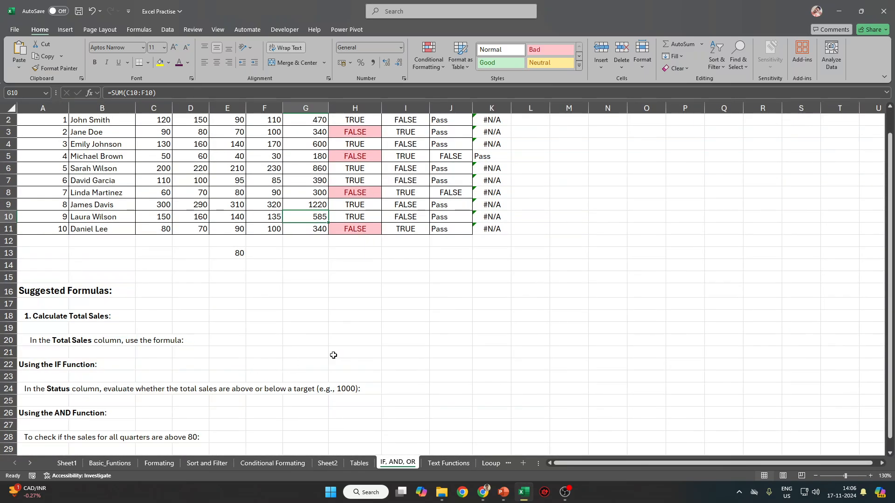
{"action": "scroll", "coordinate": [524, 329], "scroll_direction": "up", "scroll_amount": 2}
{"action": "left_click_drag", "start_coordinate": [549, 149], "coordinate": [548, 271]}
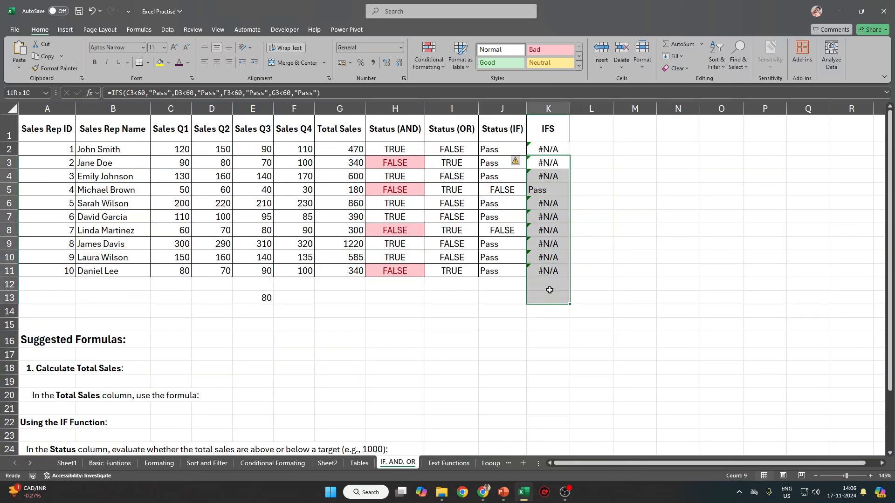
{"action": "left_click_drag", "start_coordinate": [546, 151], "coordinate": [548, 230]}
{"action": "left_click", "coordinate": [548, 303], "text": "shift"}
{"action": "key", "text": "Delete"}
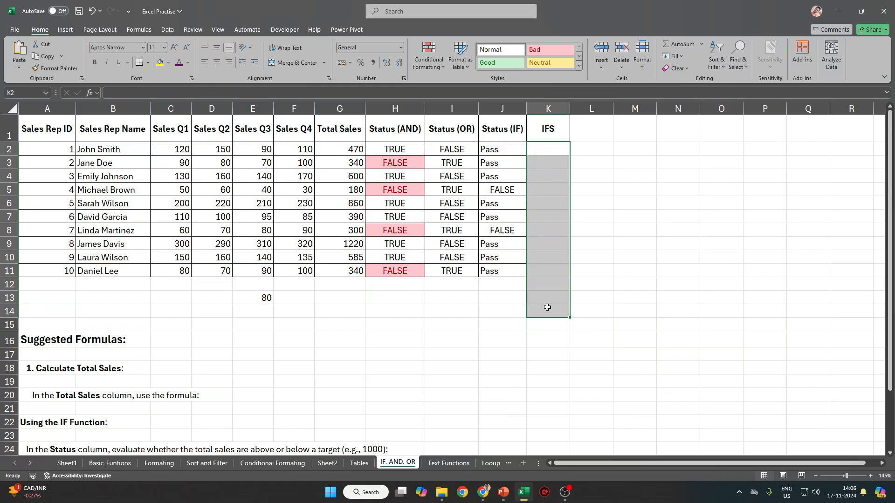
Paste a blank cell over the K1 IFS header to remove it.
{"action": "key", "text": "Up"}
{"action": "left_click", "coordinate": [552, 164]}
{"action": "key", "text": "ctrl+c"}
{"action": "left_click", "coordinate": [550, 128]}
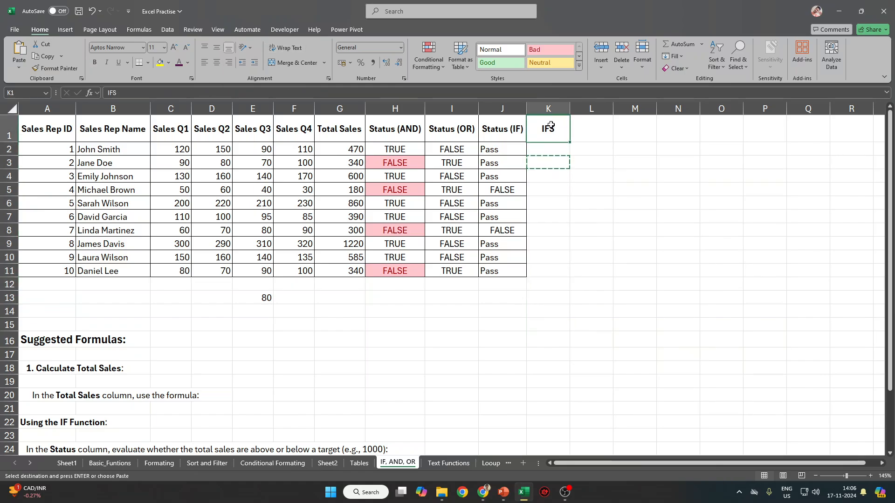
{"action": "key", "text": "ctrl+v"}
{"action": "left_click", "coordinate": [605, 219]}
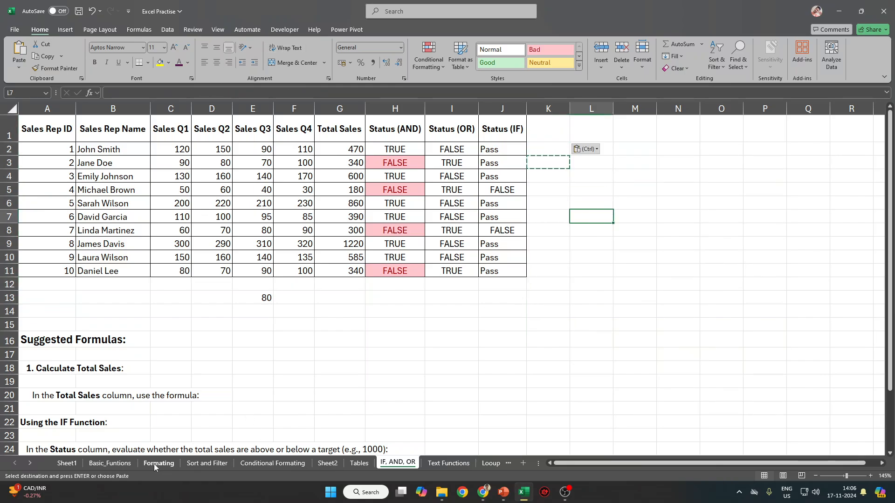
On the Conditional Formating sheet, clear old columns U to X and head U10 'AVG'.
{"action": "left_click", "coordinate": [298, 468]}
{"action": "left_click_drag", "start_coordinate": [142, 181], "coordinate": [746, 382]}
{"action": "left_click", "coordinate": [583, 133]}
{"action": "left_click_drag", "start_coordinate": [567, 146], "coordinate": [737, 346]}
{"action": "left_click_drag", "start_coordinate": [492, 151], "coordinate": [661, 379]}
{"action": "key", "text": "Delete"}
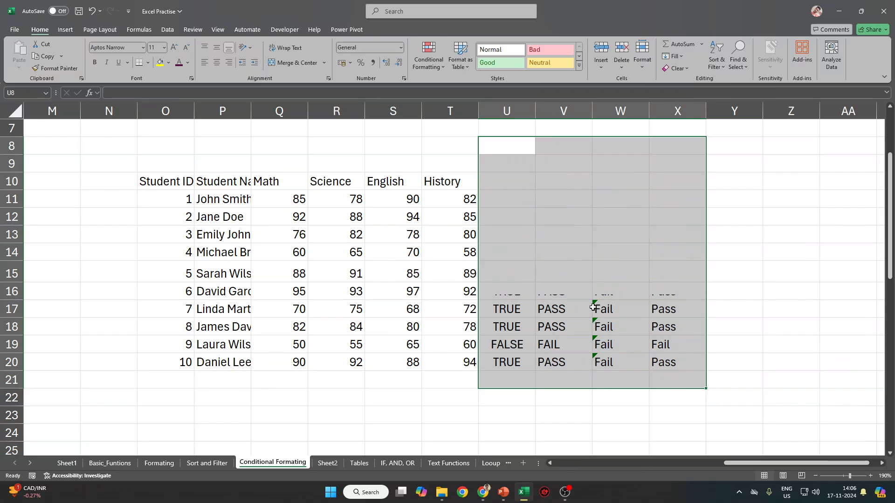
{"action": "left_click", "coordinate": [499, 186]}
{"action": "type", "text": "IFS"}
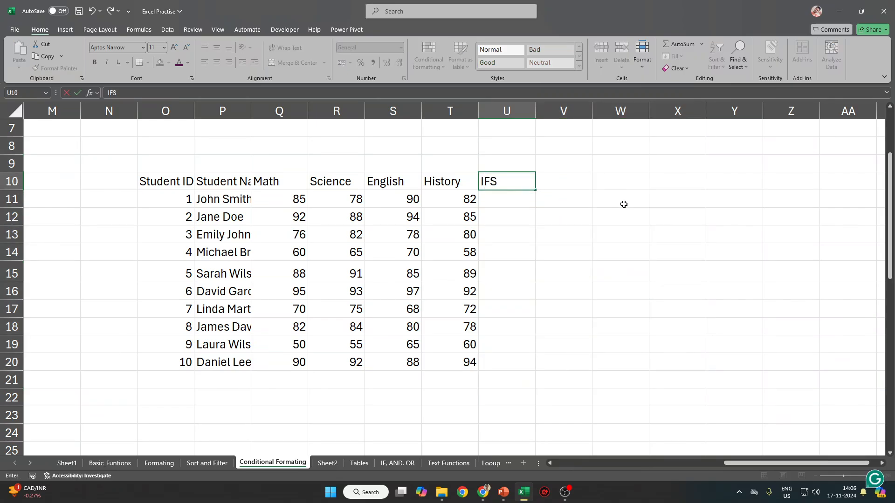
{"action": "key", "text": "Return"}
{"action": "key", "text": "ctrl+z"}
{"action": "key", "text": "ctrl+z"}
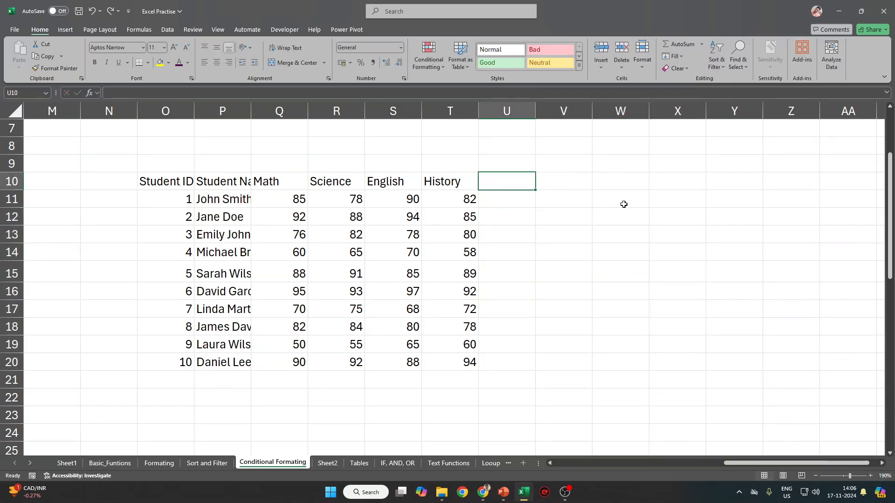
{"action": "key", "text": "Delete"}
{"action": "key", "text": "Down"}
{"action": "key", "text": "Down"}
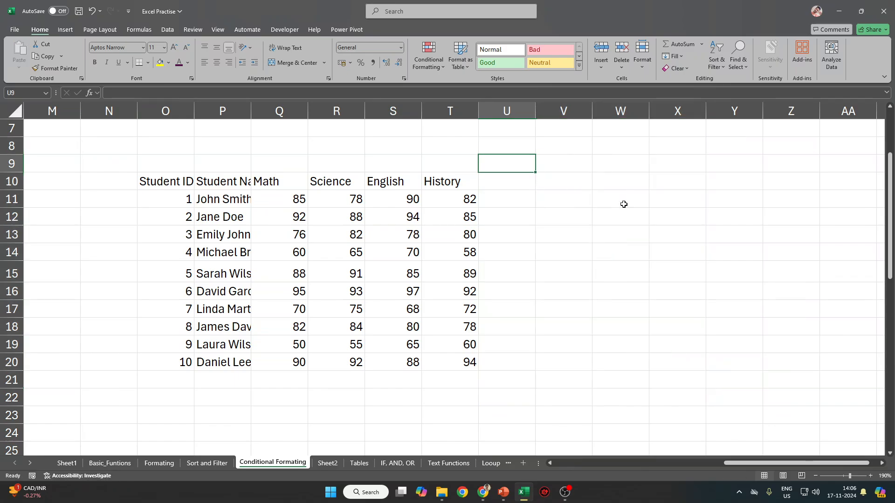
{"action": "type", "text": "AVG"}
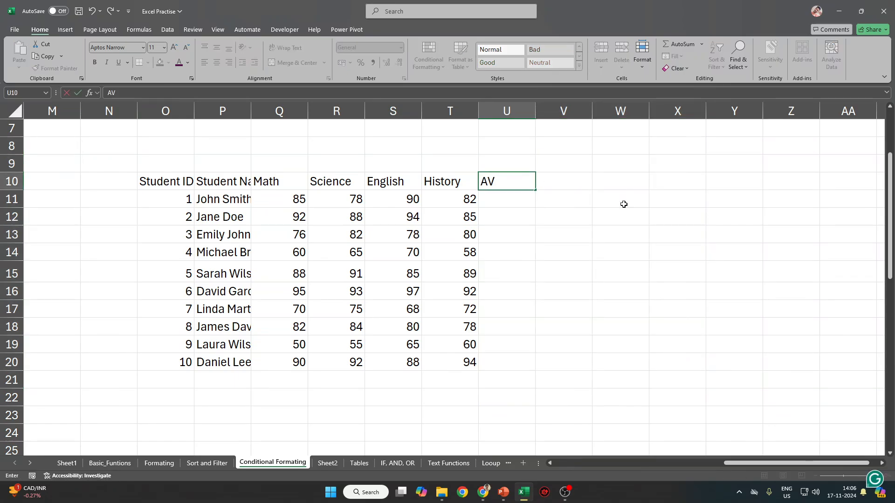
{"action": "key", "text": "Return"}
Enter =AVERAGE(Q11:T11) in U11 and fill it down to U20.
{"action": "type", "text": "="}
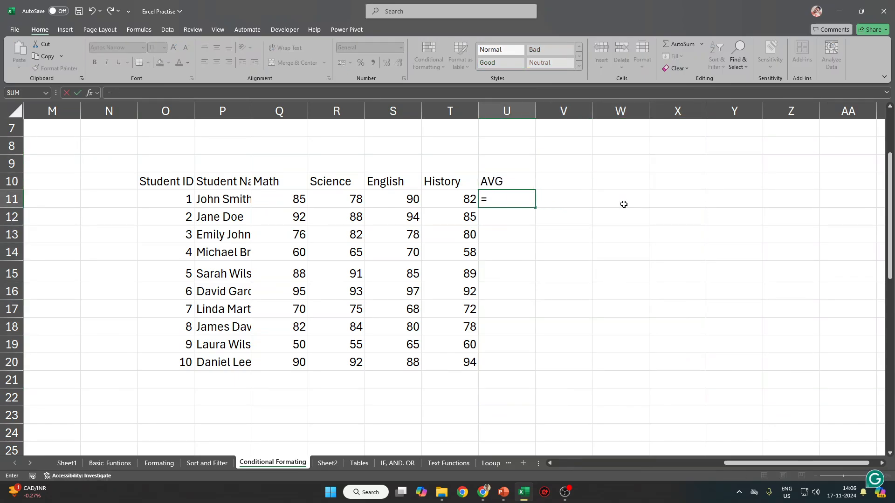
{"action": "type", "text": "AV"}
{"action": "key", "text": "Tab"}
{"action": "key", "text": "BackSpace"}
{"action": "key", "text": "BackSpace"}
{"action": "key", "text": "BackSpace"}
{"action": "key", "text": "BackSpace"}
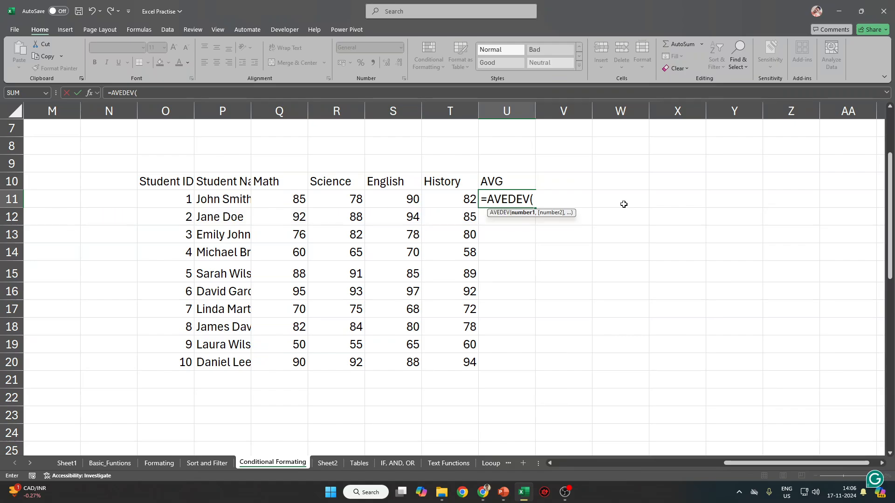
{"action": "type", "text": "RAGE("}
{"action": "key", "text": "Left"}
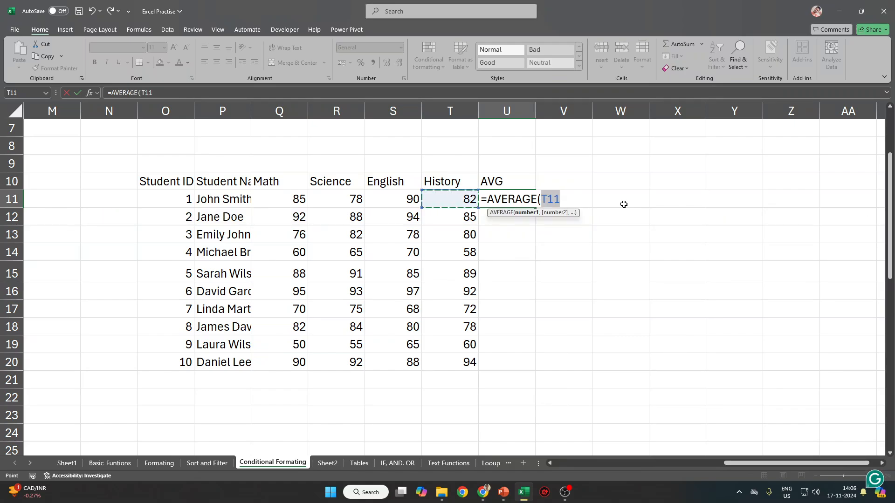
{"action": "key", "text": "shift+Left"}
{"action": "key", "text": "shift+Left"}
{"action": "key", "text": "shift+Left"}
{"action": "key", "text": "Return"}
{"action": "key", "text": "Up"}
{"action": "key", "text": "shift+Down"}
{"action": "key", "text": "shift+Down"}
{"action": "key", "text": "shift+Down"}
{"action": "key", "text": "shift+Down"}
{"action": "key", "text": "shift+Down"}
{"action": "key", "text": "shift+Down"}
{"action": "key", "text": "shift+Down"}
{"action": "key", "text": "shift+Down"}
{"action": "key", "text": "shift+Down"}
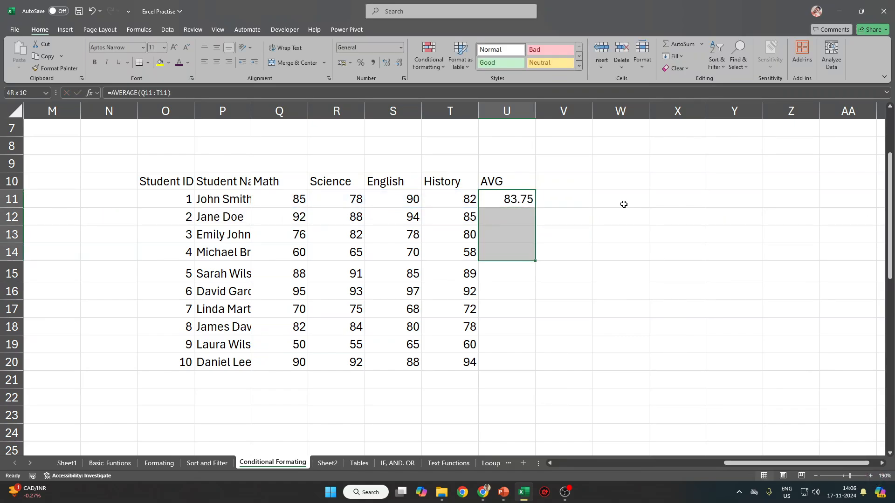
{"action": "key", "text": "ctrl+d"}
{"action": "key", "text": "Right"}
Start the grade key in X10:Y11 with 85 Good and 70 AVG.
{"action": "left_click", "coordinate": [624, 204]}
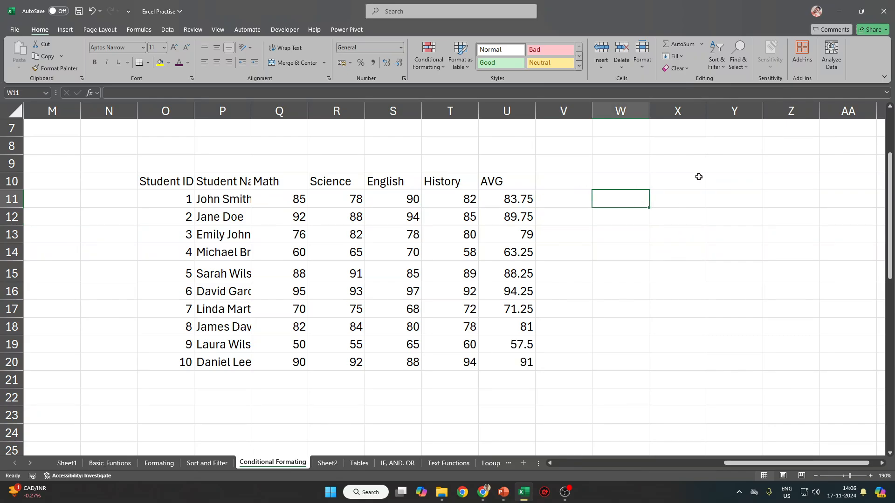
{"action": "left_click", "coordinate": [699, 177]}
{"action": "type", "text": "85"}
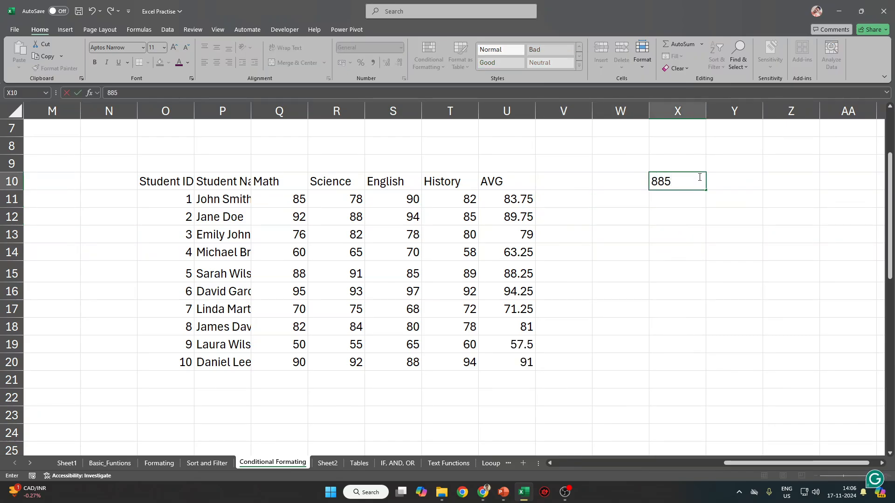
{"action": "key", "text": "Tab"}
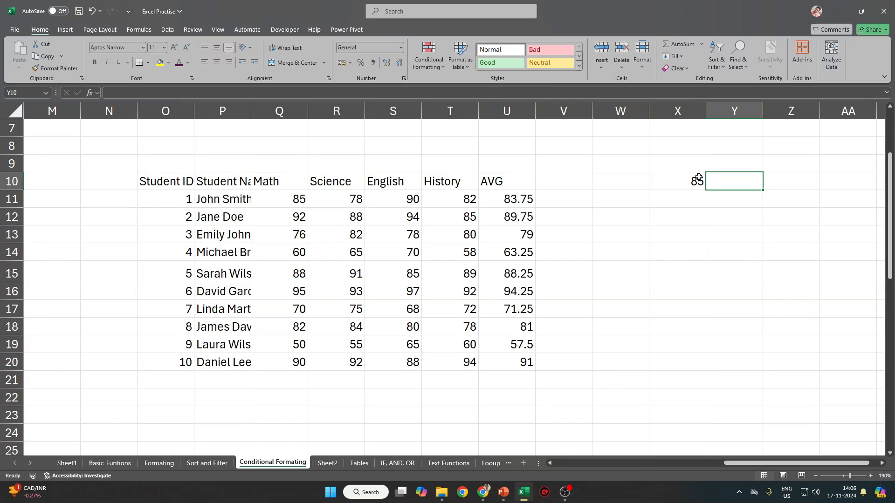
{"action": "type", "text": "Good"}
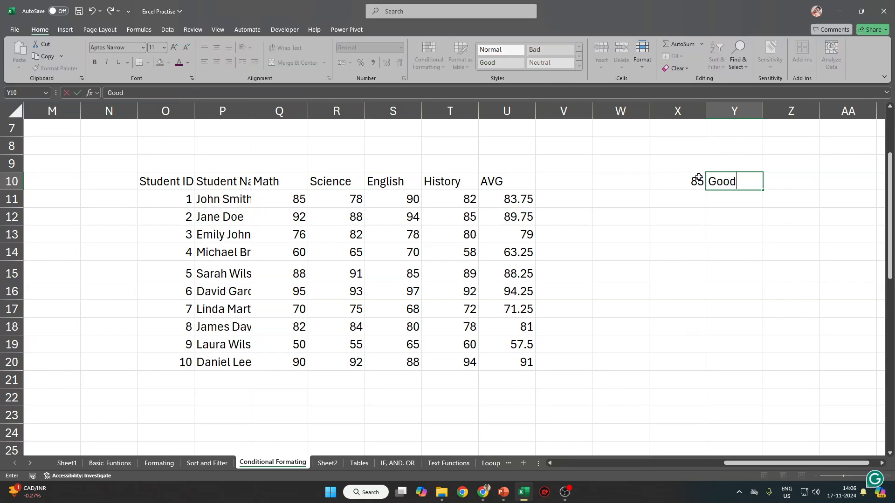
{"action": "key", "text": "Return"}
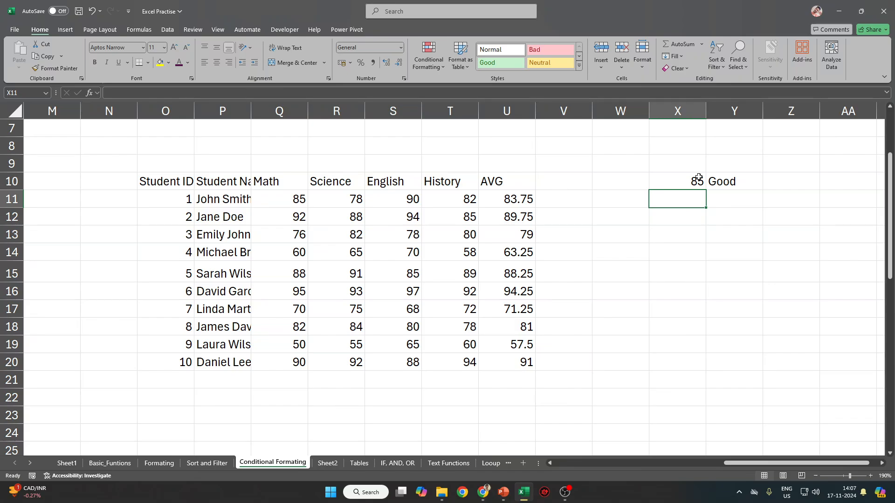
{"action": "type", "text": "70"}
{"action": "key", "text": "Tab"}
{"action": "type", "text": "AVe"}
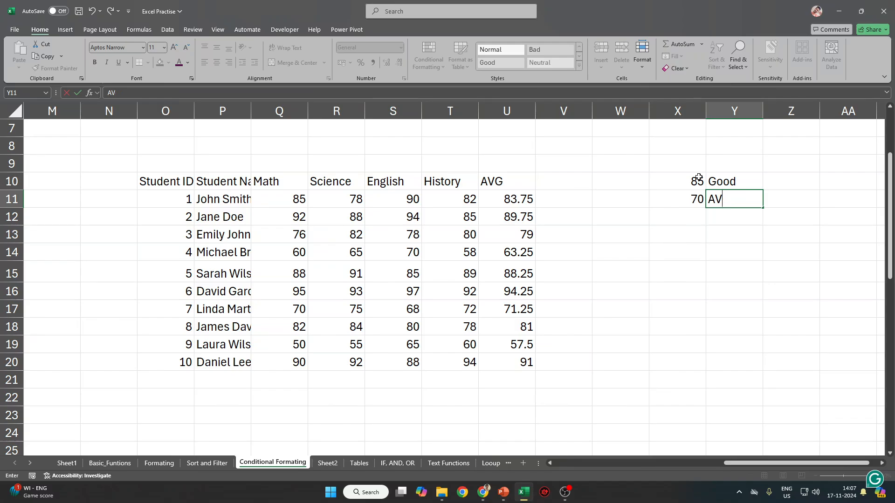
{"action": "key", "text": "BackSpace"}
{"action": "type", "text": "VG"}
{"action": "key", "text": "Return"}
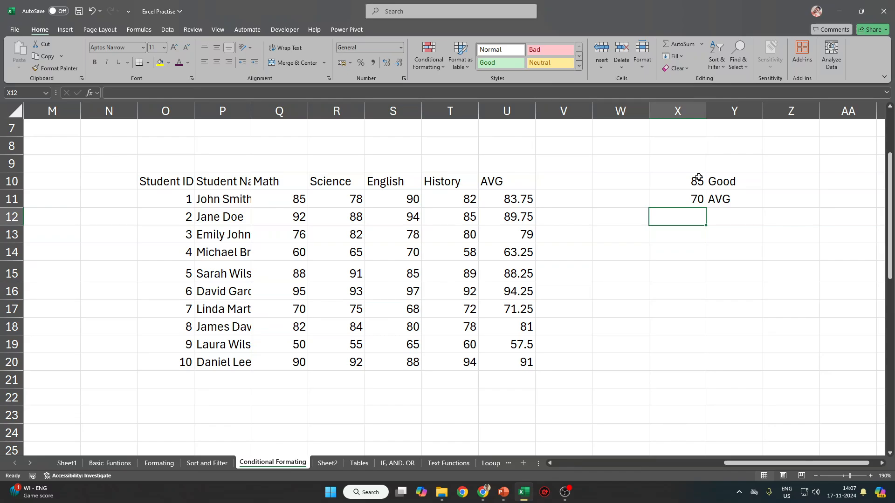
Add 50 with the label 'Needs Improvement' in X12:Y12.
{"action": "type", "text": "50"}
{"action": "key", "text": "Tab"}
{"action": "type", "text": "Need"}
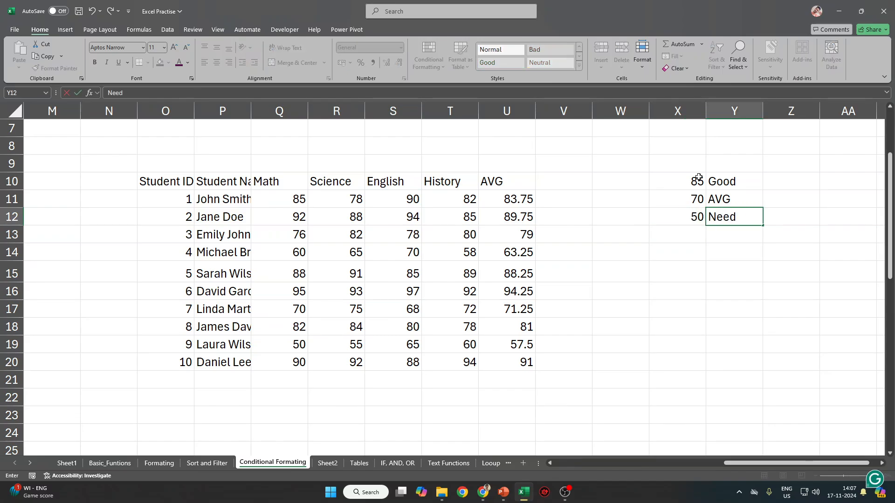
{"action": "type", "text": "s Improvmene"}
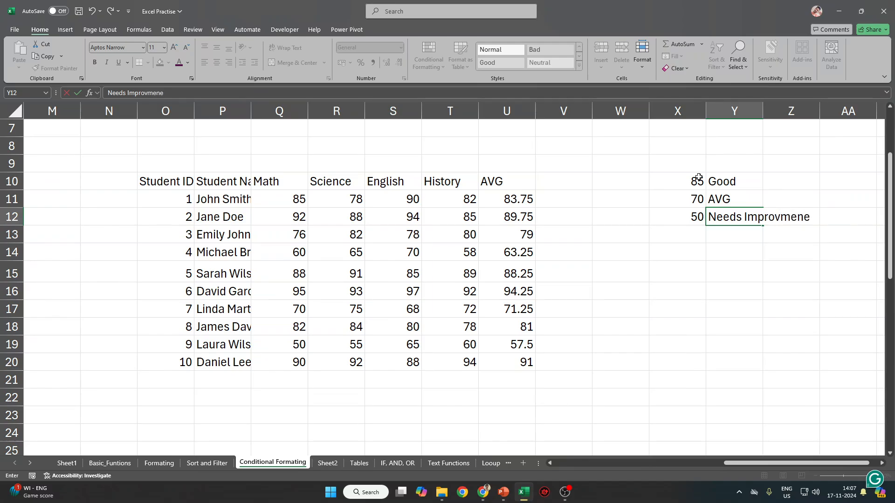
{"action": "key", "text": "BackSpace"}
{"action": "type", "text": "t"}
{"action": "key", "text": "BackSpace"}
{"action": "key", "text": "BackSpace"}
{"action": "key", "text": "BackSpace"}
{"action": "key", "text": "BackSpace"}
{"action": "type", "text": "emeb"}
{"action": "key", "text": "BackSpace"}
{"action": "type", "text": "nt"}
{"action": "key", "text": "Return"}
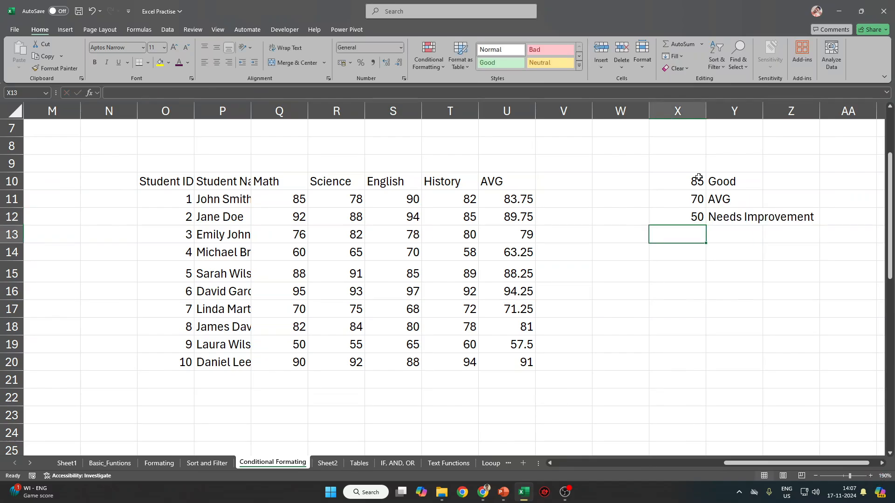
Add <50 Fail in X13:Y13 and check the four thresholds X10:X13.
{"action": "type", "text": "<50"}
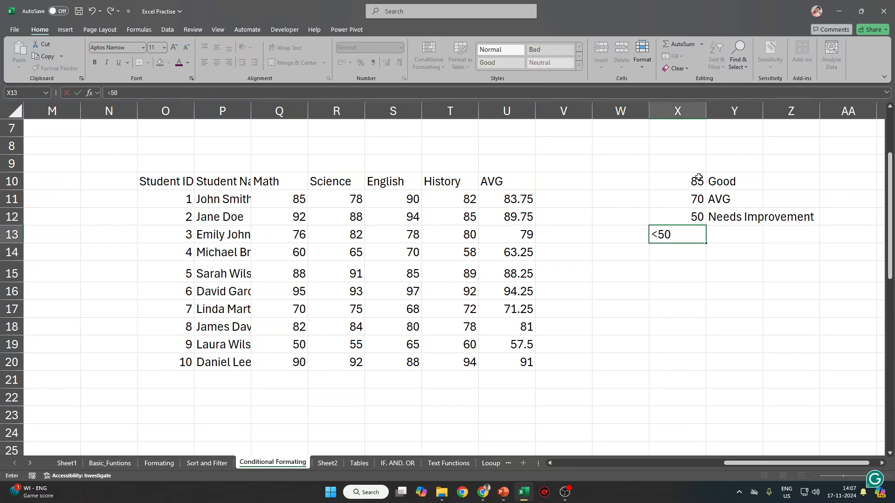
{"action": "key", "text": "Tab"}
{"action": "type", "text": "Fail"}
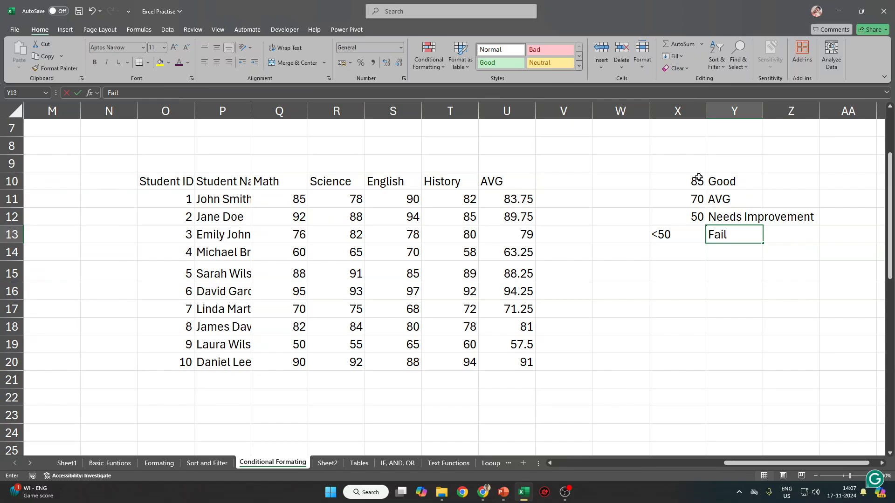
{"action": "key", "text": "Tab"}
{"action": "key", "text": "Left"}
{"action": "key", "text": "Left"}
{"action": "key", "text": "Left"}
{"action": "key", "text": "Left"}
{"action": "key", "text": "Left"}
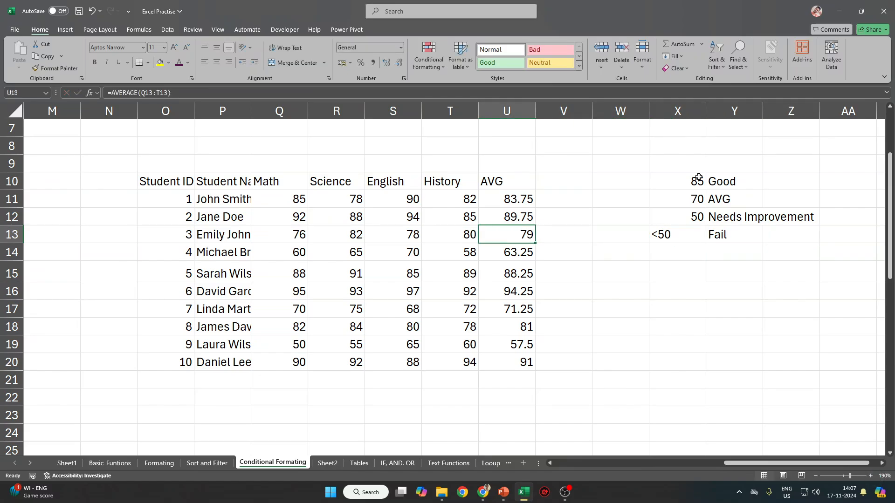
{"action": "left_click", "coordinate": [679, 230]}
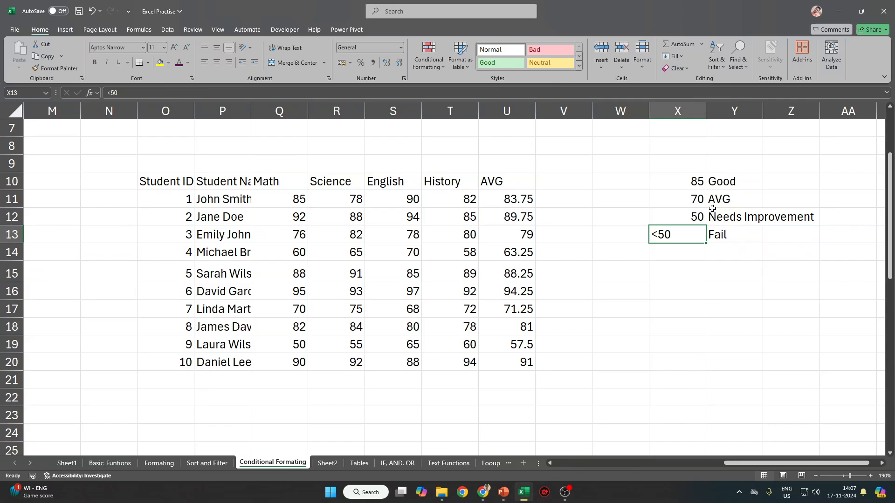
{"action": "left_click", "coordinate": [564, 202]}
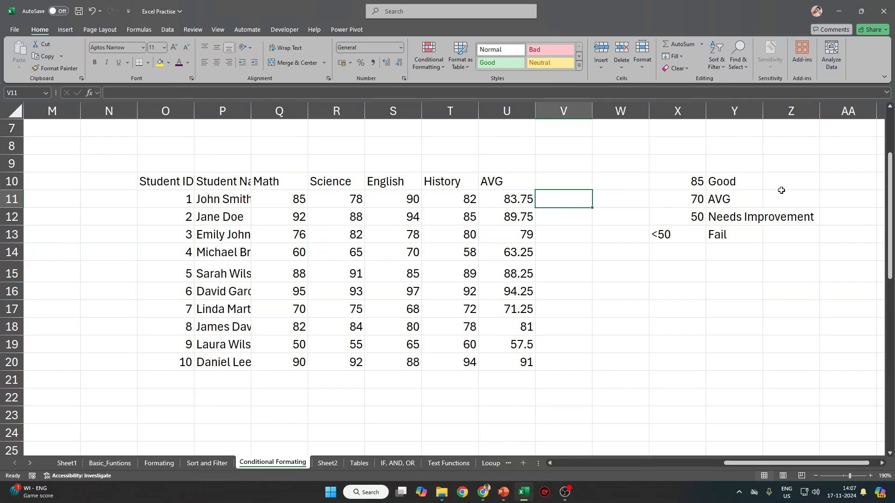
{"action": "left_click_drag", "start_coordinate": [685, 185], "coordinate": [686, 230]}
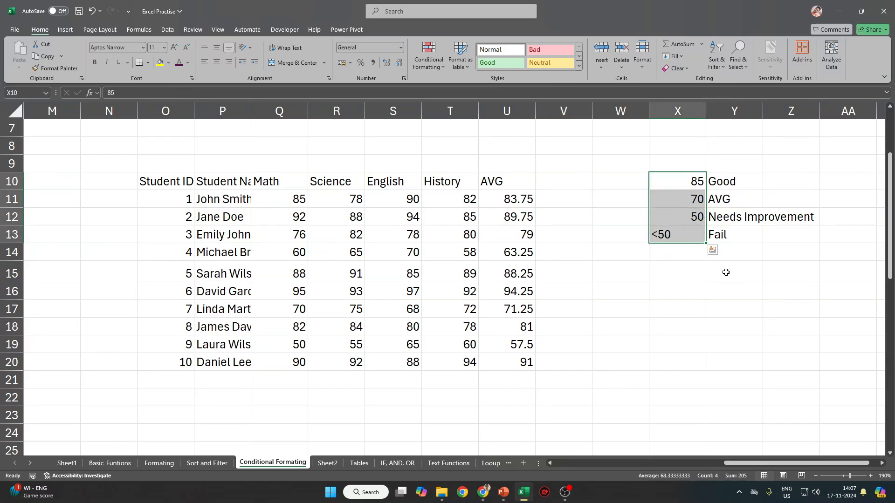
{"action": "left_click", "coordinate": [566, 186]}
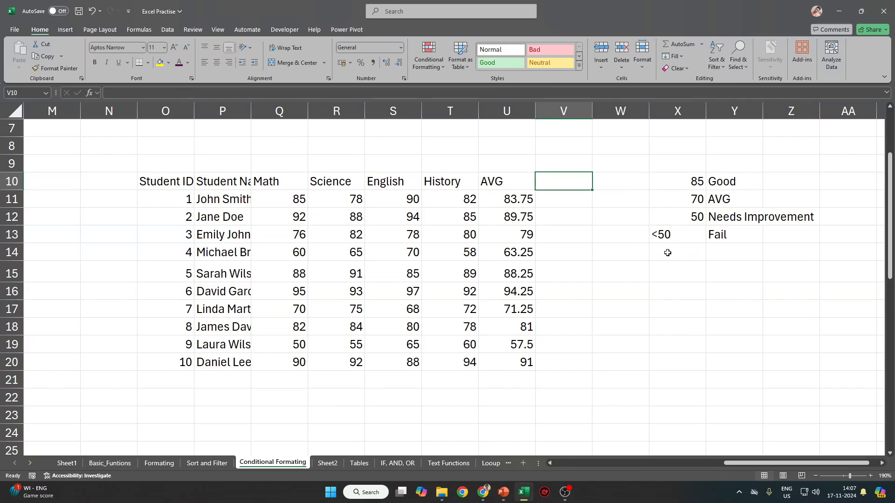
Enter the heading 'Grade' in V10.
{"action": "type", "text": "="}
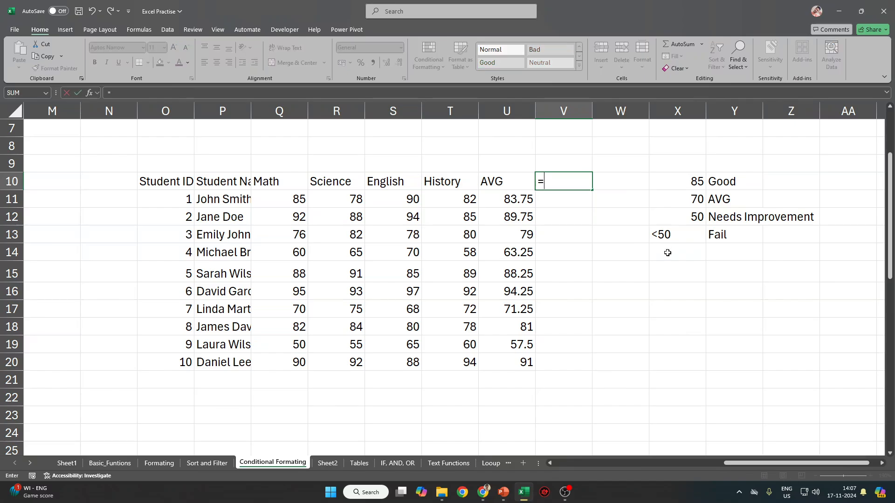
{"action": "key", "text": "Escape"}
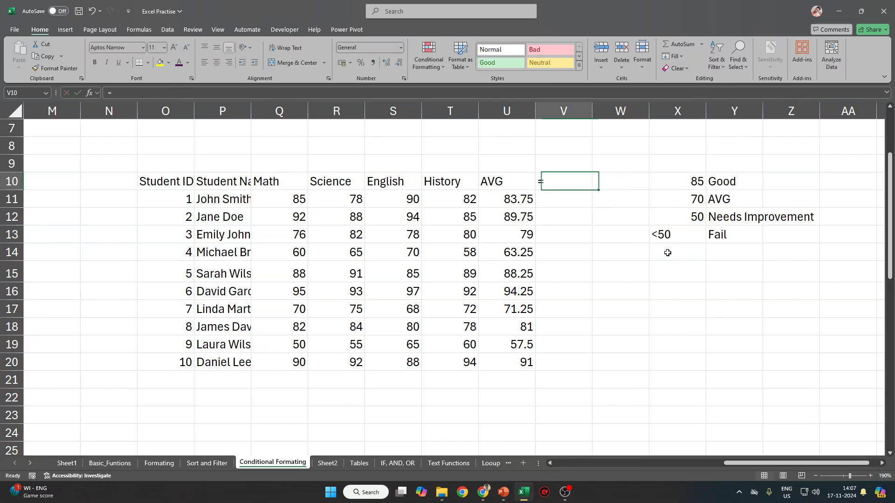
{"action": "type", "text": "Grade"}
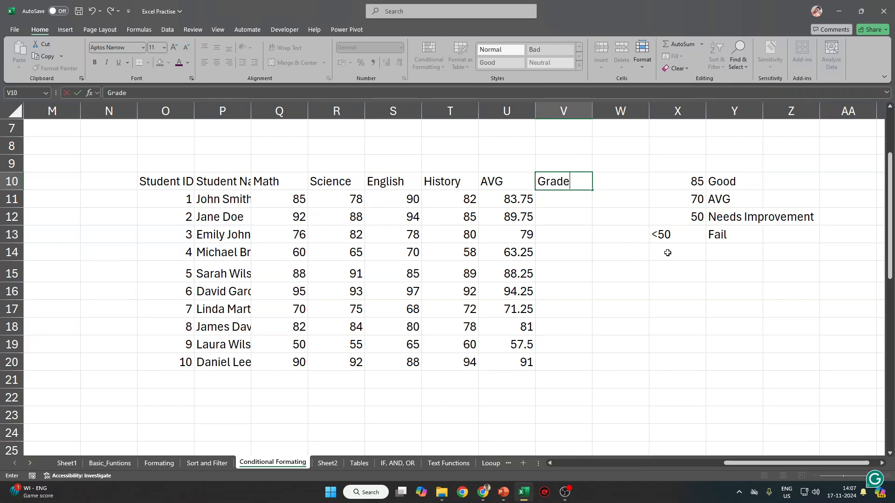
{"action": "key", "text": "Return"}
Begin V11's formula =IF(U11>85,"Good", followed by the U11>70 "AVG" test.
{"action": "type", "text": "=IF("}
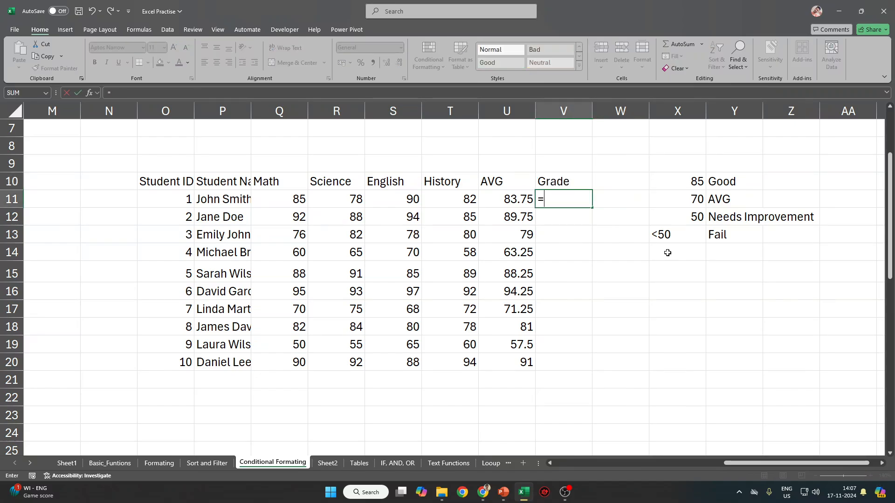
{"action": "left_click", "coordinate": [528, 200]}
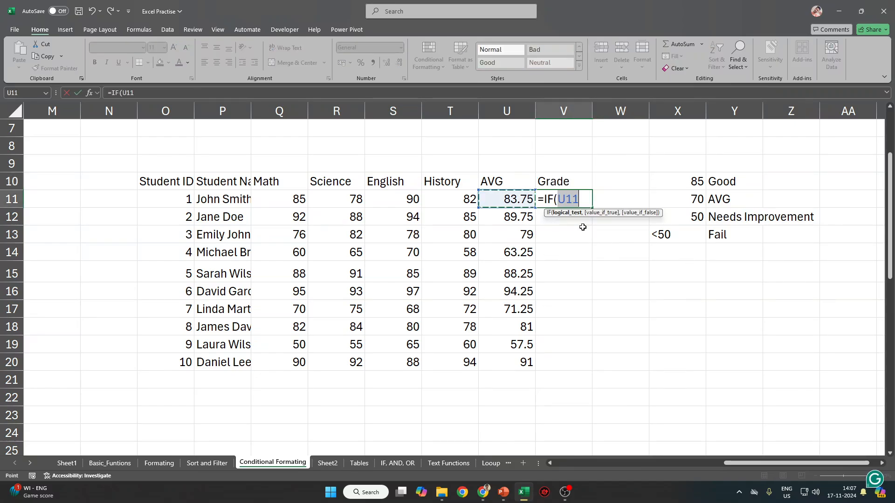
{"action": "type", "text": ">"}
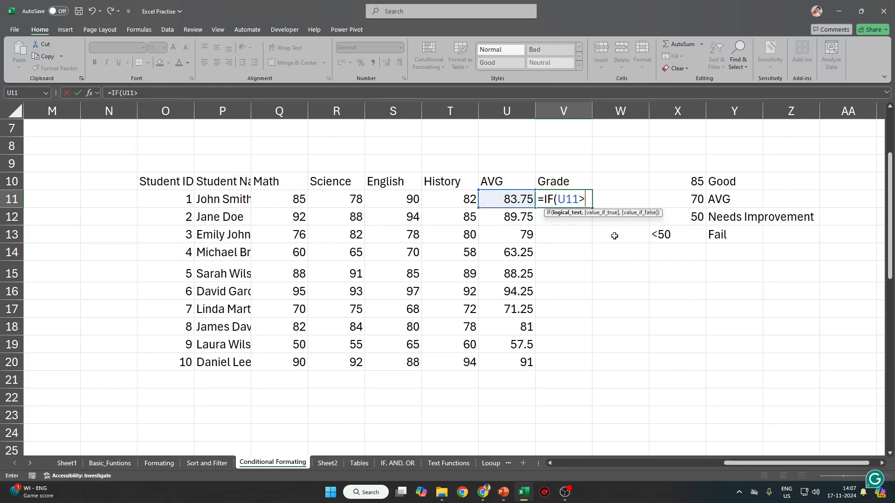
{"action": "type", "text": "85,"}
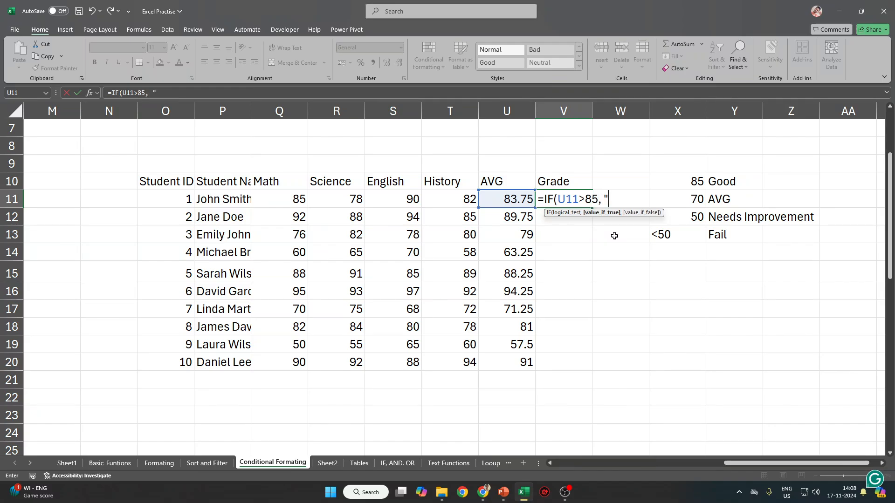
{"action": "type", "text": " \"Good\"<"}
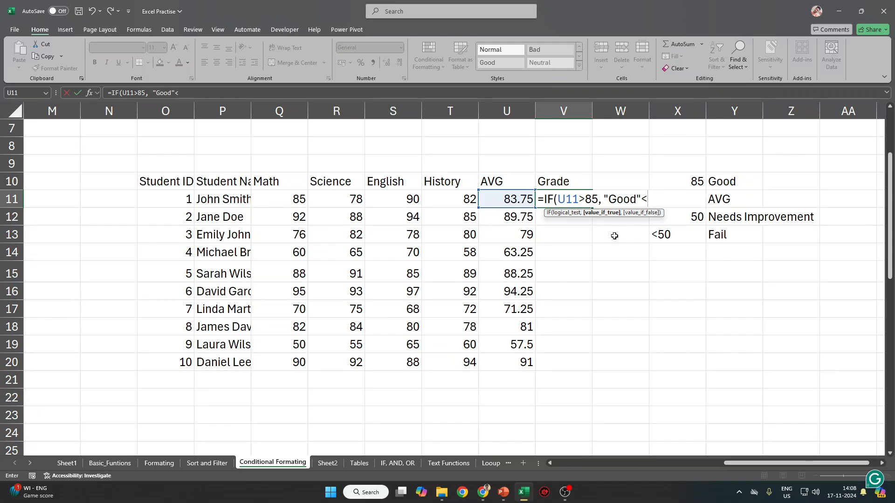
{"action": "key", "text": "shift+space"}
{"action": "key", "text": "Left"}
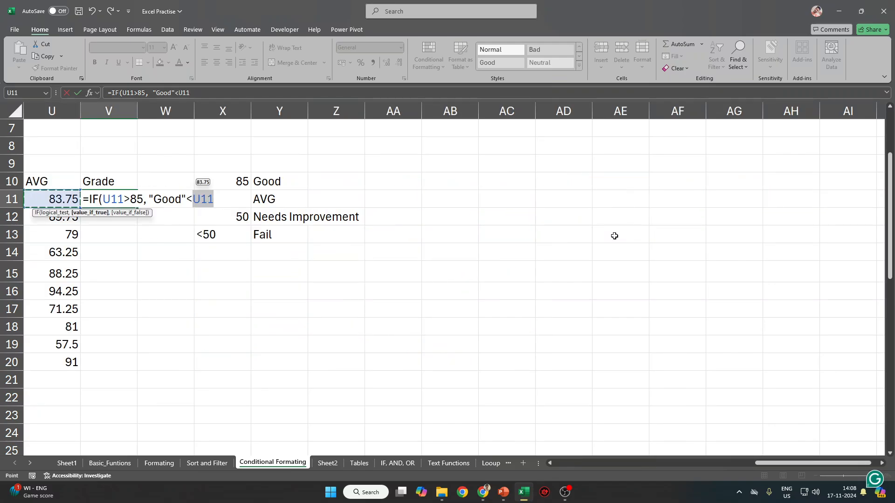
{"action": "key", "text": "BackSpace"}
{"action": "key", "text": "BackSpace"}
{"action": "key", "text": "BackSpace"}
{"action": "key", "text": "BackSpace"}
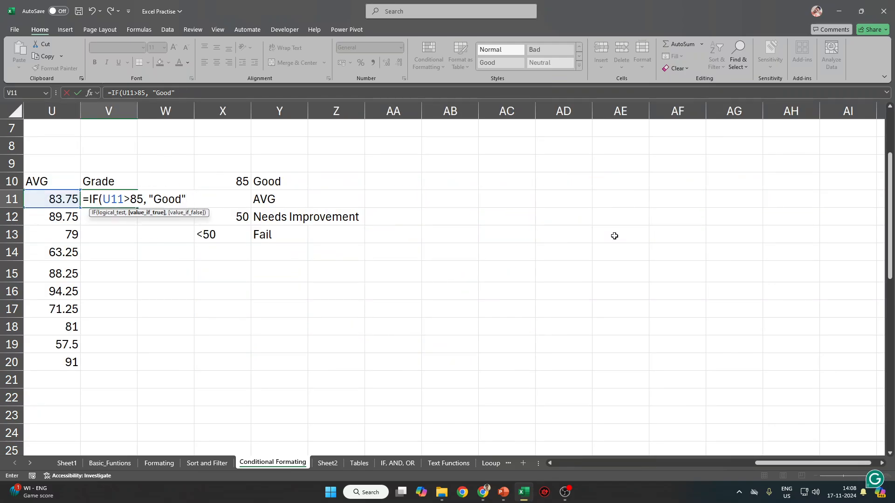
{"action": "type", "text": ","}
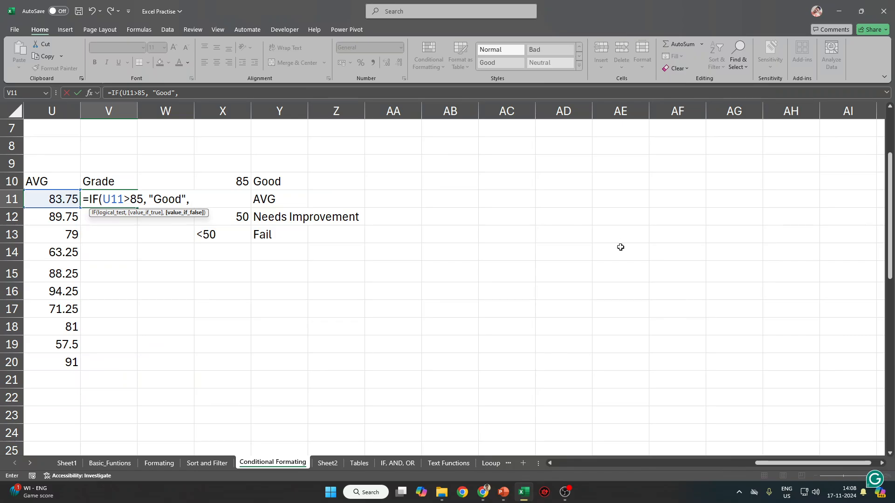
{"action": "left_click_drag", "start_coordinate": [770, 466], "coordinate": [706, 468]}
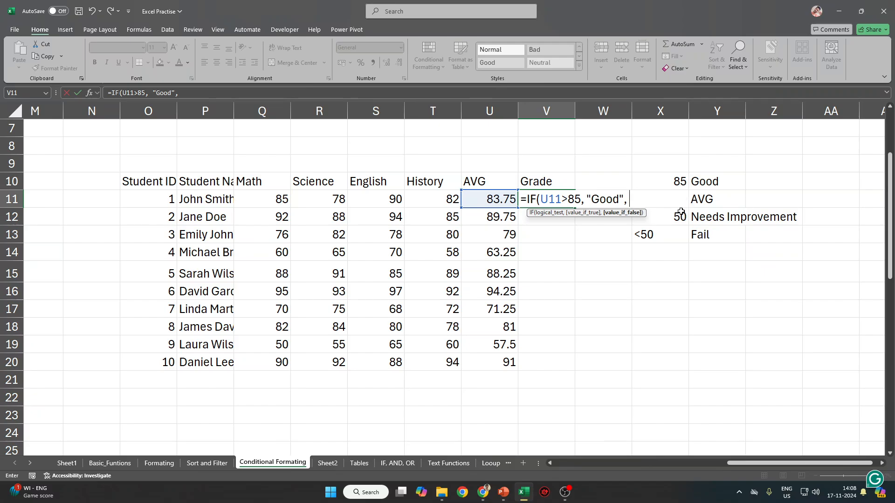
{"action": "type", "text": "U11"}
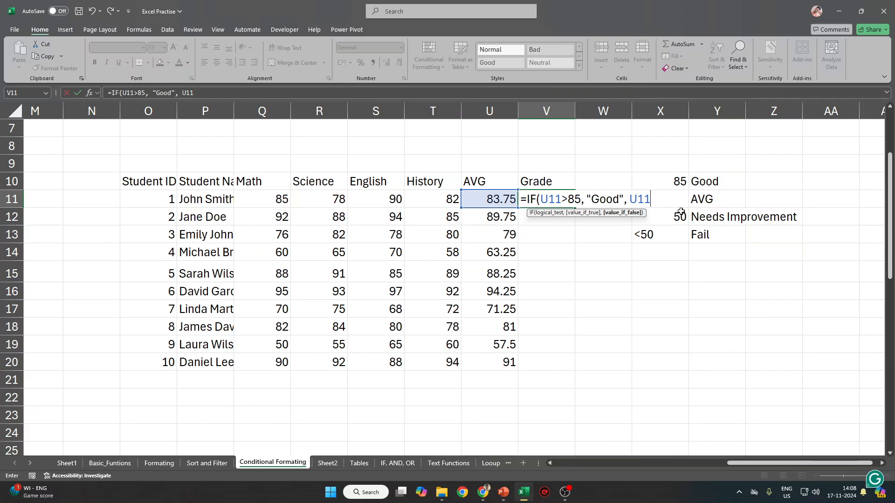
{"action": "type", "text": ">70, \""}
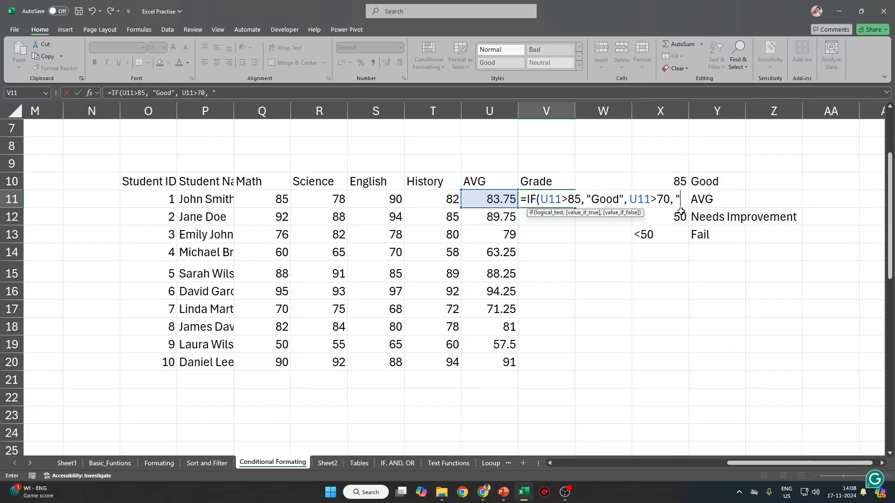
{"action": "type", "text": "AVG\","}
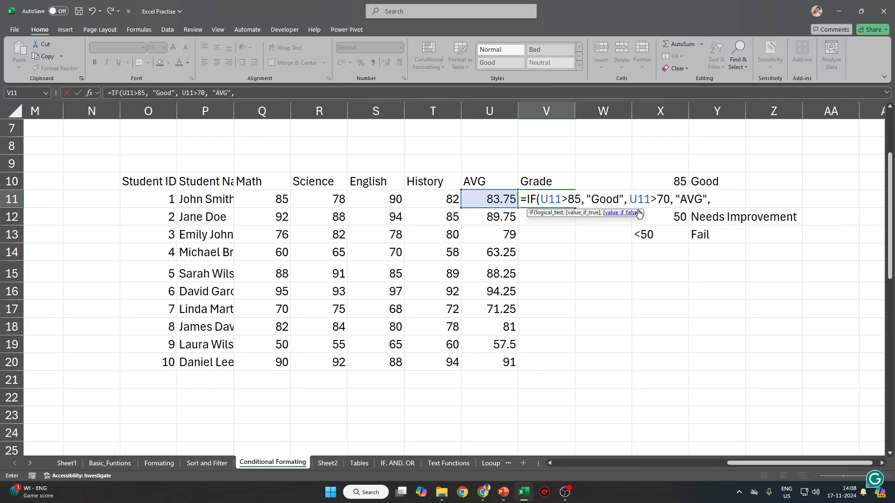
Nest the IFs, ending with U11>50 "Needs Improvement" else "Fail", and enter the formula.
{"action": "left_click", "coordinate": [630, 199]}
{"action": "type", "text": "if"}
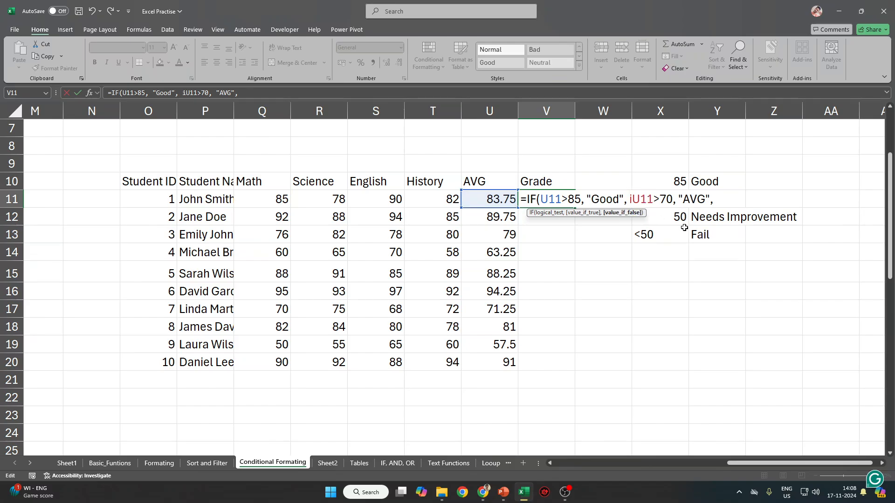
{"action": "key", "text": "Return"}
{"action": "key", "text": "Return"}
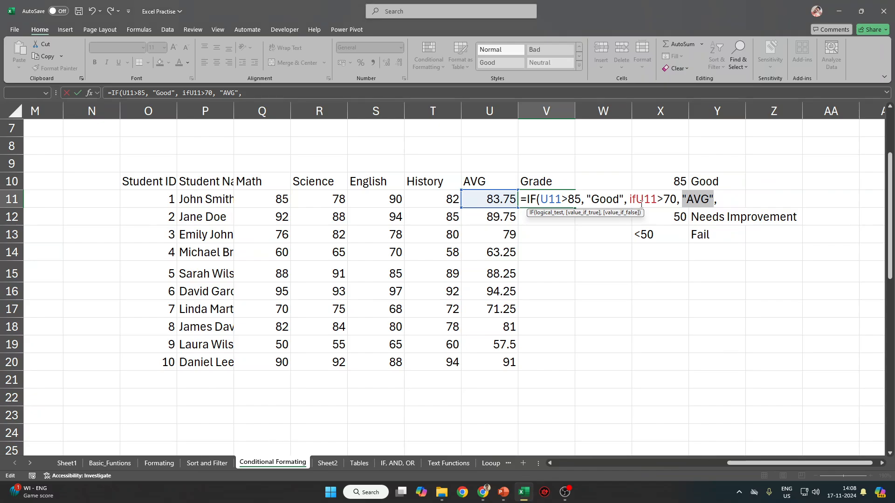
{"action": "left_click", "coordinate": [638, 201]}
{"action": "type", "text": "("}
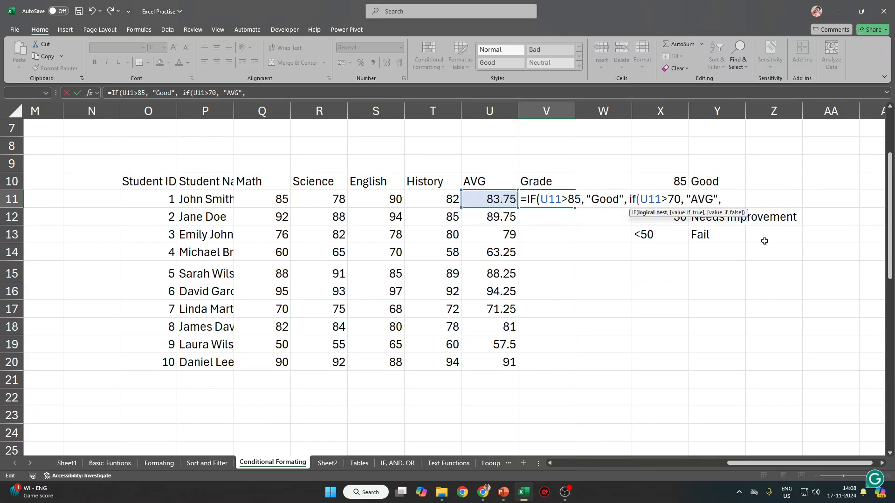
{"action": "key", "text": "End"}
{"action": "type", "text": "if"}
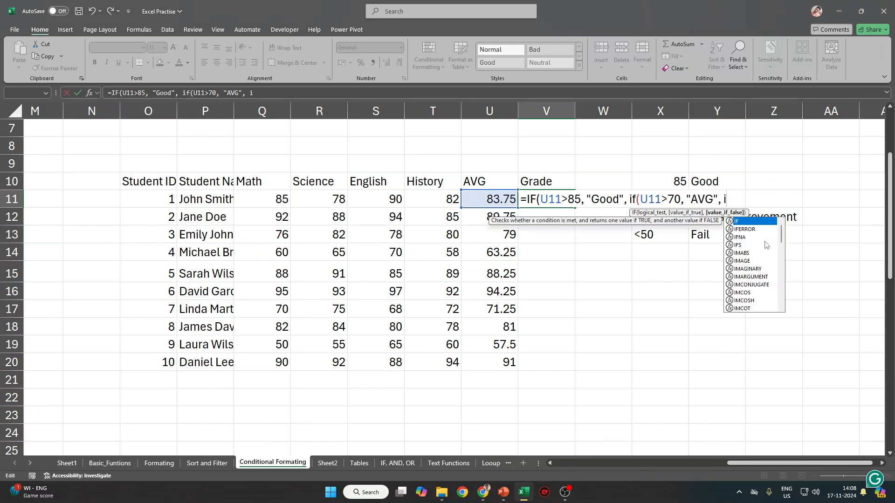
{"action": "key", "text": "Tab"}
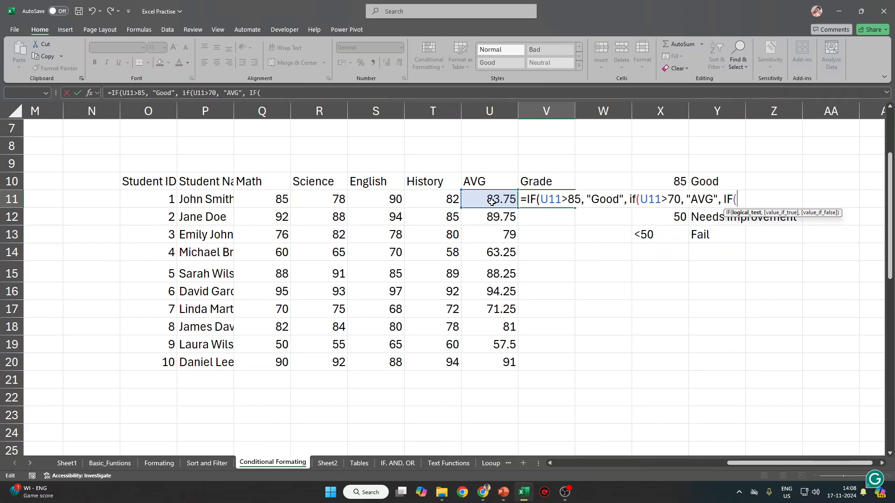
{"action": "type", "text": "U11>50"}
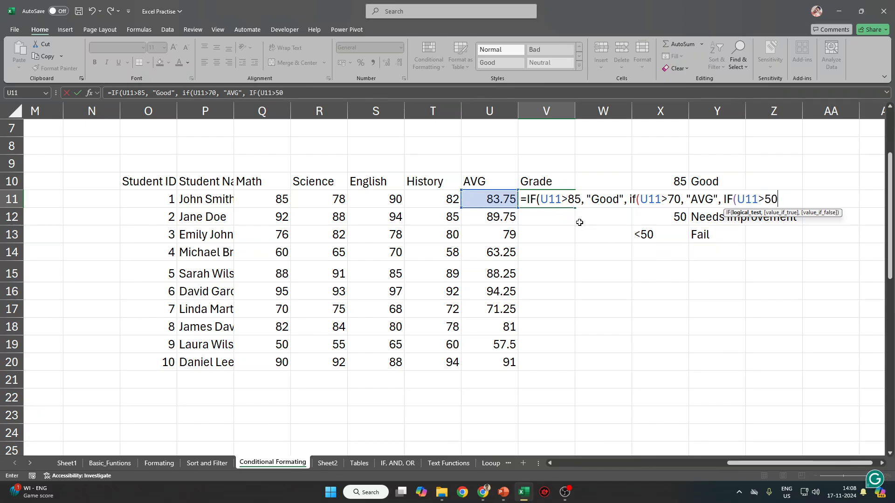
{"action": "type", "text": ", \"Ne"}
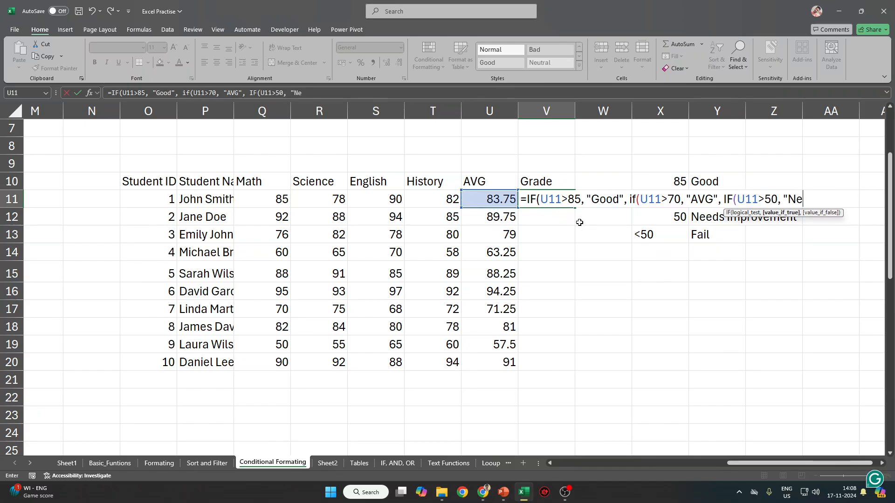
{"action": "type", "text": "eds\""}
{"action": "type", "text": "I"}
{"action": "type", "text": "mprovement"}
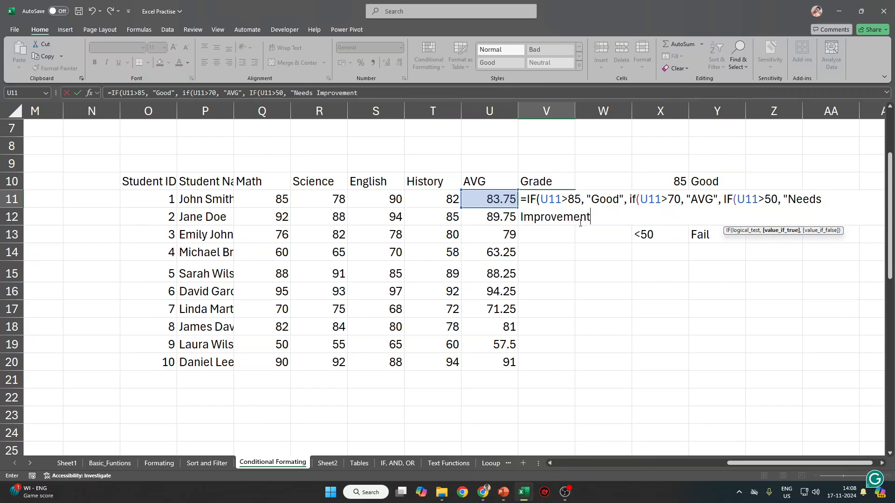
{"action": "type", "text": "\", \"Fail"}
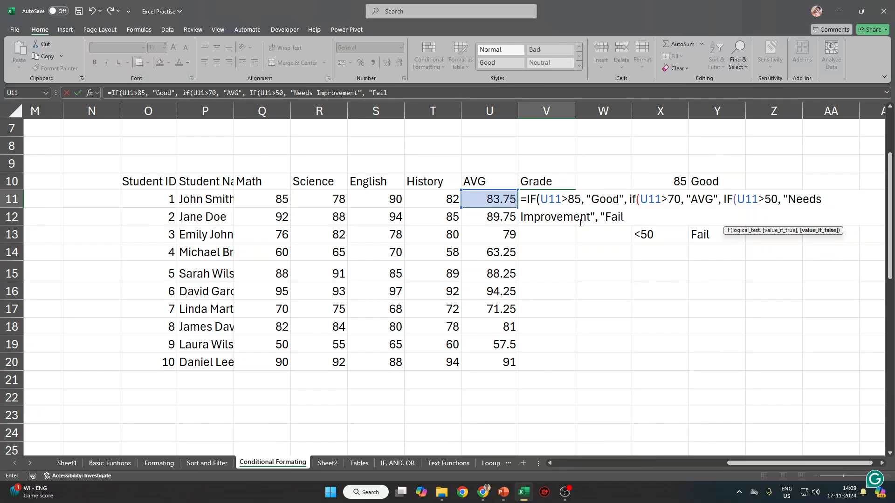
{"action": "type", "text": "\")))"}
{"action": "key", "text": "Return"}
{"action": "key", "text": "Return"}
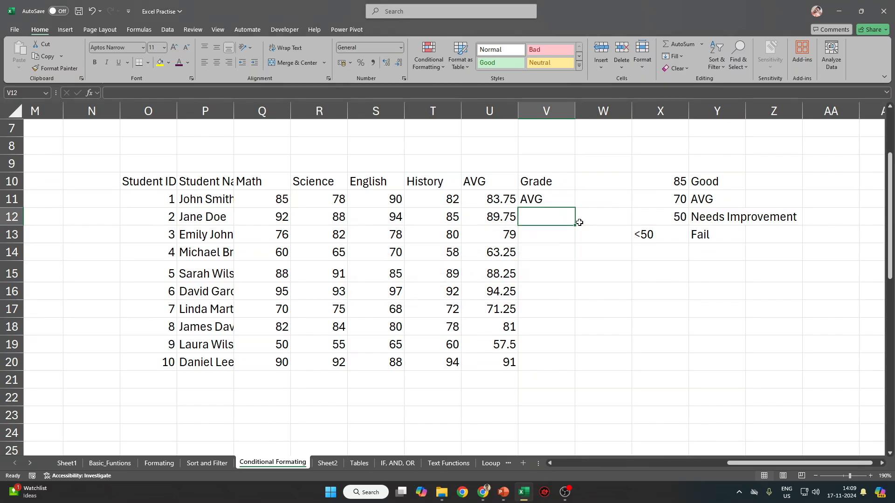
Fill the grade formula from V11 down to V20.
{"action": "key", "text": "Up"}
{"action": "left_click", "coordinate": [555, 368], "text": "shift"}
{"action": "key", "text": "ctrl+d"}
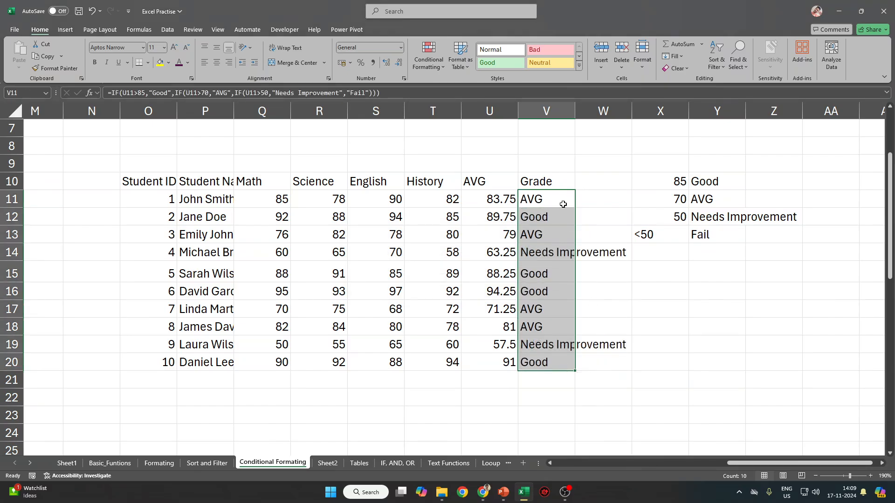
{"action": "left_click", "coordinate": [563, 204]}
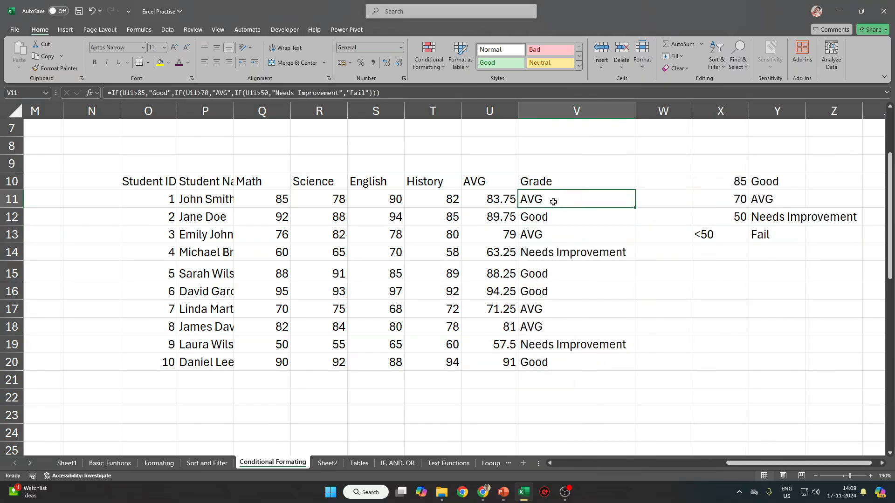
Copy V11's formula text and store it as plain text in V8.
{"action": "left_click", "coordinate": [365, 94]}
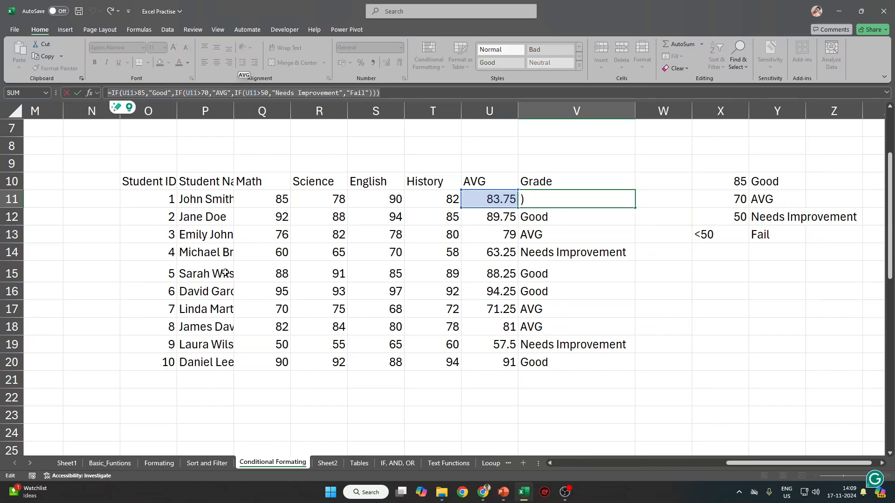
{"action": "left_click", "coordinate": [822, 162]}
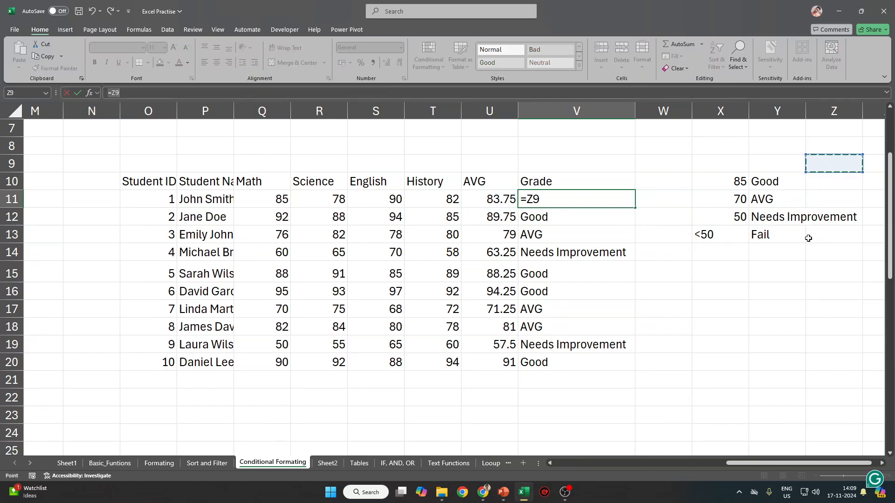
{"action": "key", "text": "Escape"}
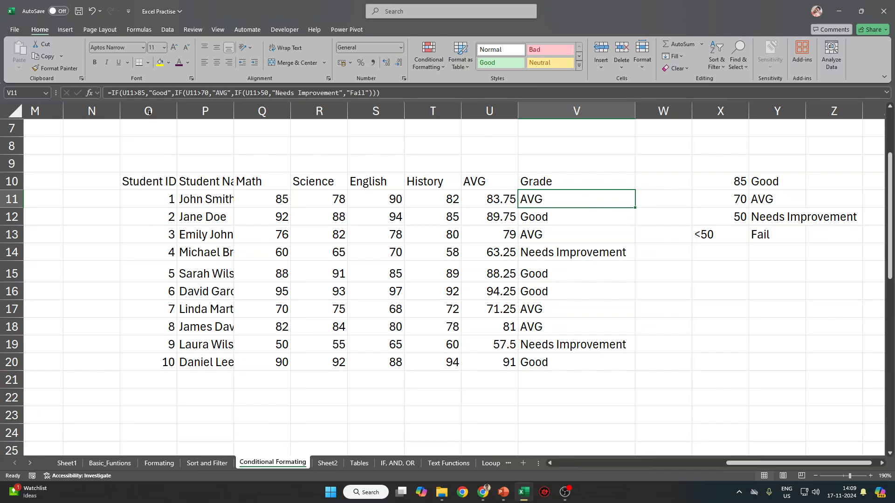
{"action": "left_click", "coordinate": [393, 97]}
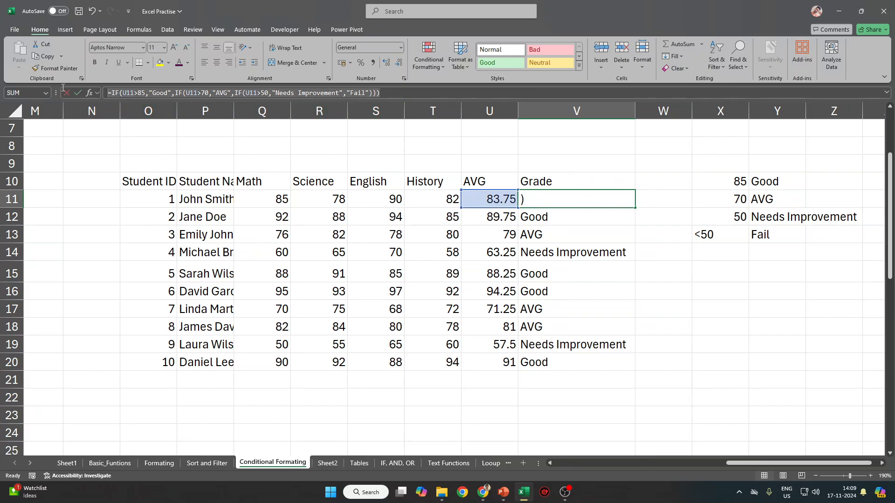
{"action": "left_click", "coordinate": [597, 195]}
{"action": "double_click", "coordinate": [585, 147]}
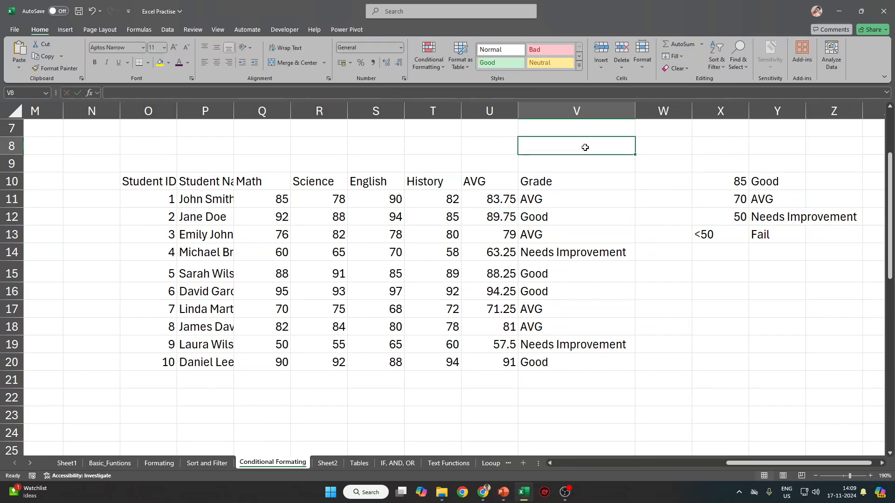
{"action": "type", "text": "'=IF(U11>85,\"Good\",IF(U11>70,\"AVG\",IF(U11>50,\"Needs Improvement\",\"Fail\")))"}
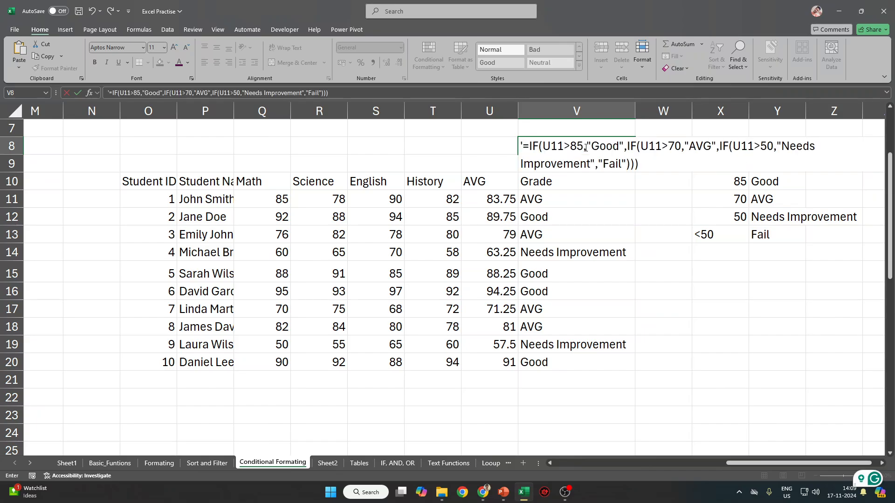
{"action": "key", "text": "ctrl+Return"}
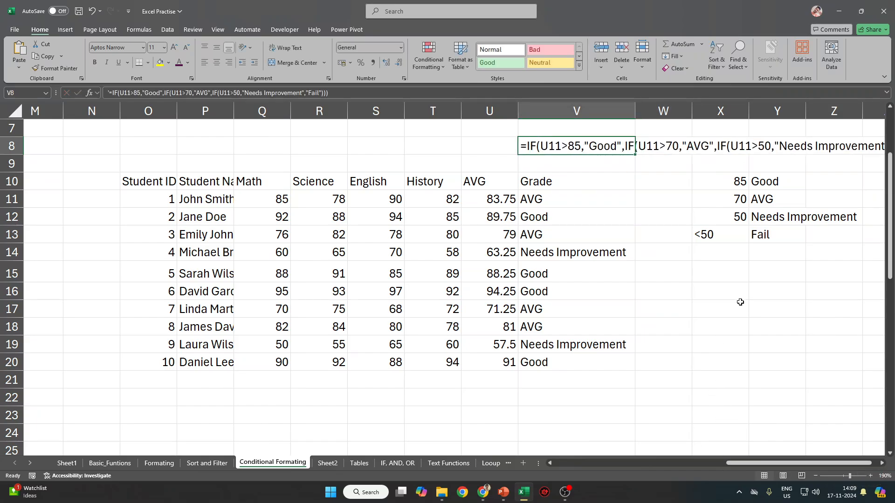
Check the full formula text in row 8, then copy V8.
{"action": "key", "text": "Right"}
{"action": "key", "text": "Right"}
{"action": "key", "text": "Right"}
{"action": "key", "text": "Right"}
{"action": "key", "text": "Right"}
{"action": "key", "text": "Right"}
{"action": "key", "text": "Right"}
{"action": "key", "text": "Right"}
{"action": "key", "text": "Right"}
{"action": "key", "text": "Right"}
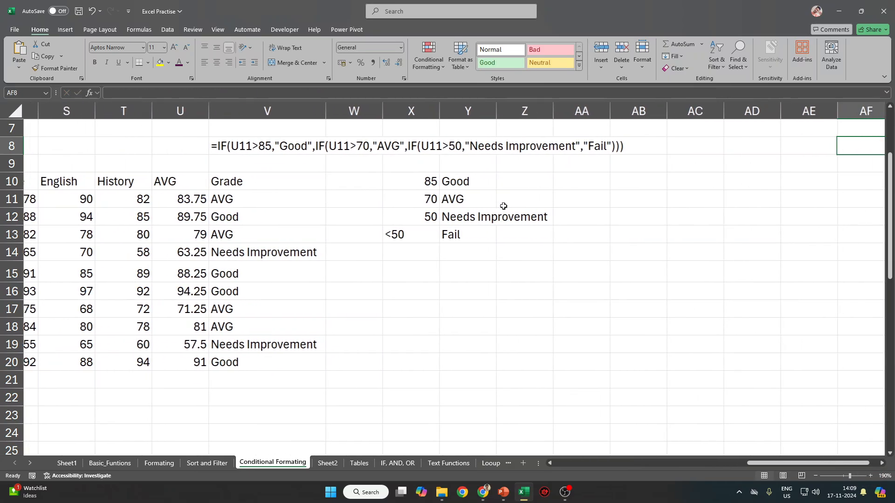
{"action": "scroll", "coordinate": [463, 200], "scroll_direction": "up", "scroll_amount": 6}
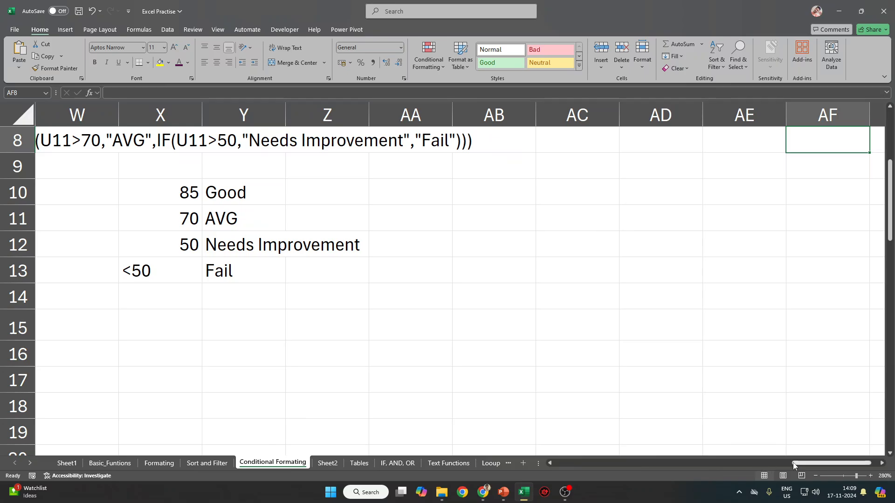
{"action": "left_click_drag", "start_coordinate": [796, 465], "coordinate": [823, 462]}
{"action": "scroll", "coordinate": [703, 374], "scroll_direction": "up", "scroll_amount": 3}
{"action": "left_click", "coordinate": [408, 323]}
{"action": "key", "text": "ctrl+c"}
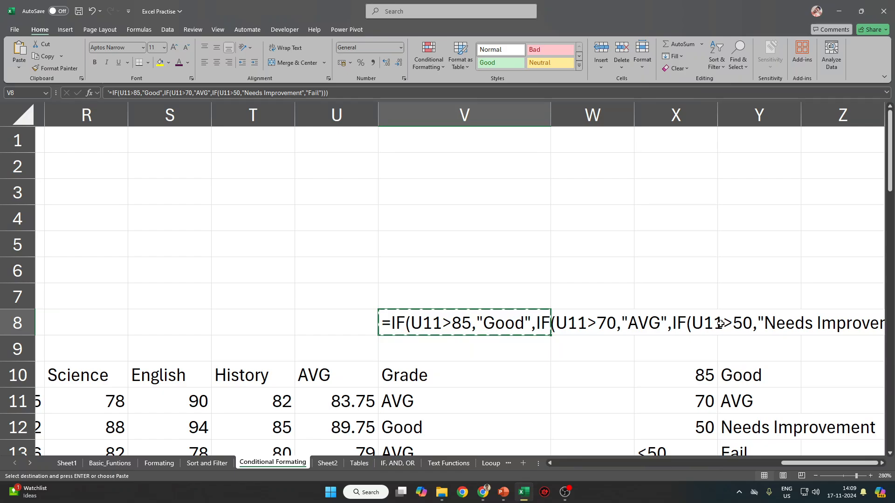
{"action": "key", "text": "super+r"}
Launch Notepad and paste the copied nested IF grading formula into it.
{"action": "type", "text": "nmotepa"}
{"action": "key", "text": "ctrl+a"}
{"action": "type", "text": "onm"}
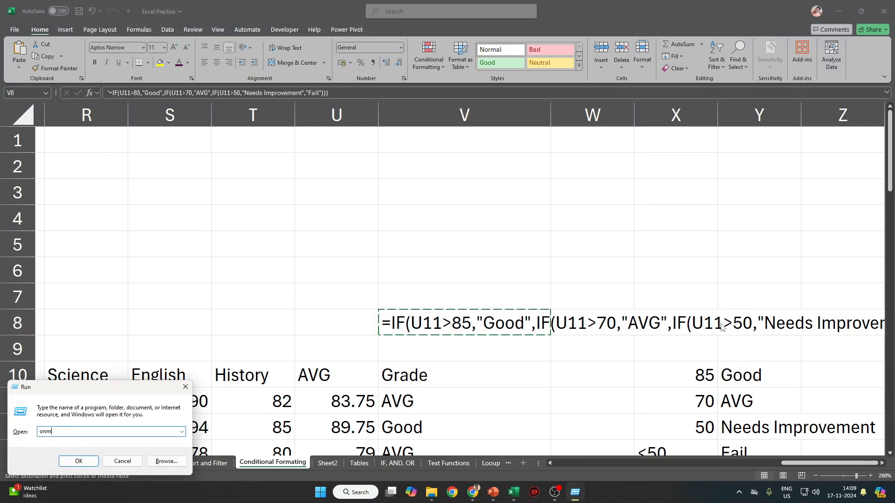
{"action": "type", "text": "nm"}
{"action": "key", "text": "BackSpace"}
{"action": "key", "text": "BackSpace"}
{"action": "type", "text": "o"}
{"action": "key", "text": "BackSpace"}
{"action": "type", "text": "nopt"}
{"action": "key", "text": "BackSpace"}
{"action": "key", "text": "BackSpace"}
{"action": "type", "text": "tepad"}
{"action": "key", "text": "Return"}
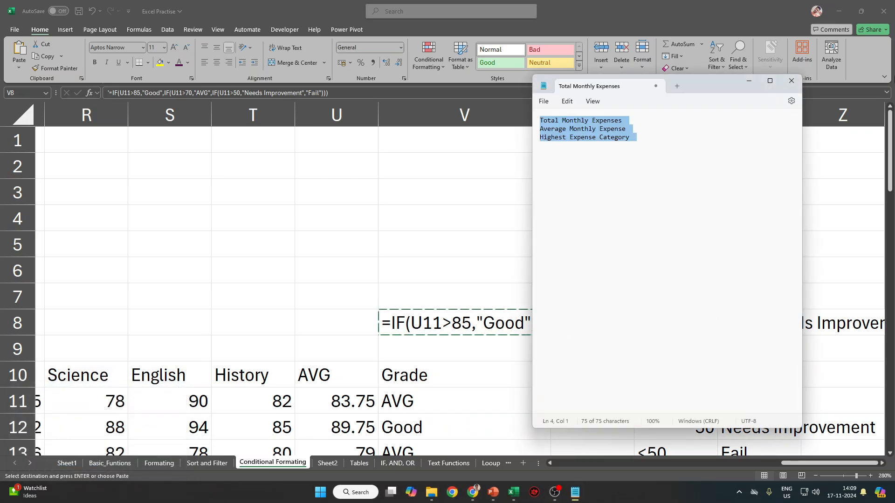
{"action": "key", "text": "ctrl+v"}
Move the Notepad window left and maximize it to fill the screen.
{"action": "left_click", "coordinate": [559, 103]}
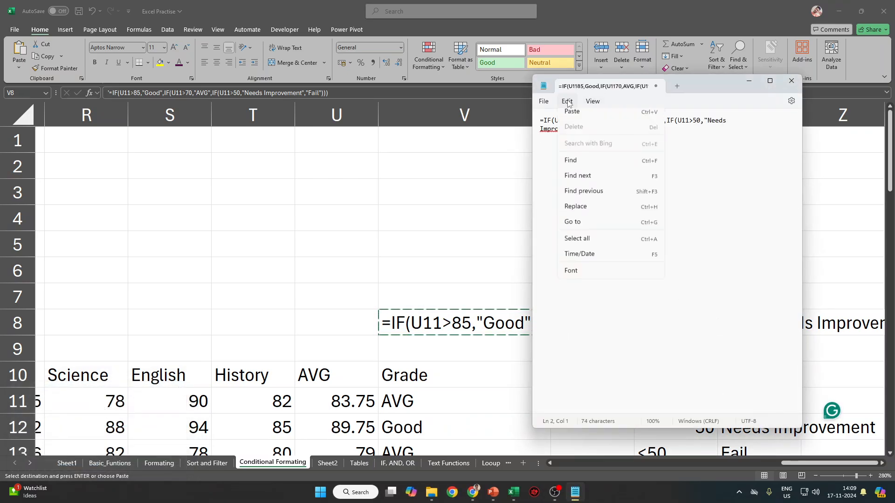
{"action": "key", "text": "Escape"}
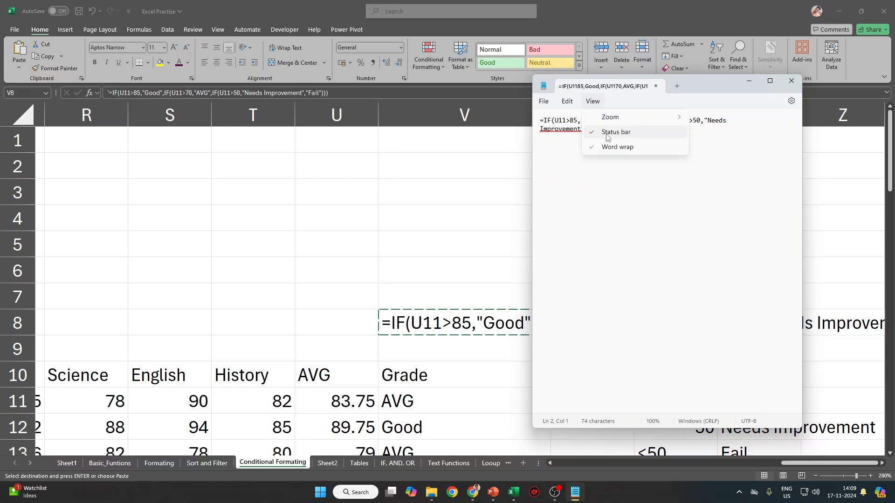
{"action": "mouse_move", "coordinate": [594, 104]}
{"action": "scroll", "coordinate": [623, 217], "scroll_direction": "up", "scroll_amount": 6}
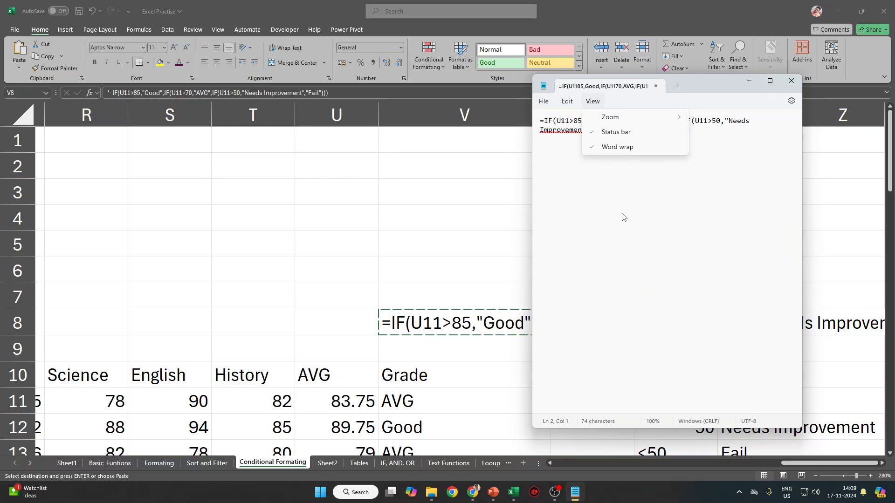
{"action": "left_click_drag", "start_coordinate": [720, 88], "coordinate": [524, 82]}
{"action": "double_click", "coordinate": [524, 82]}
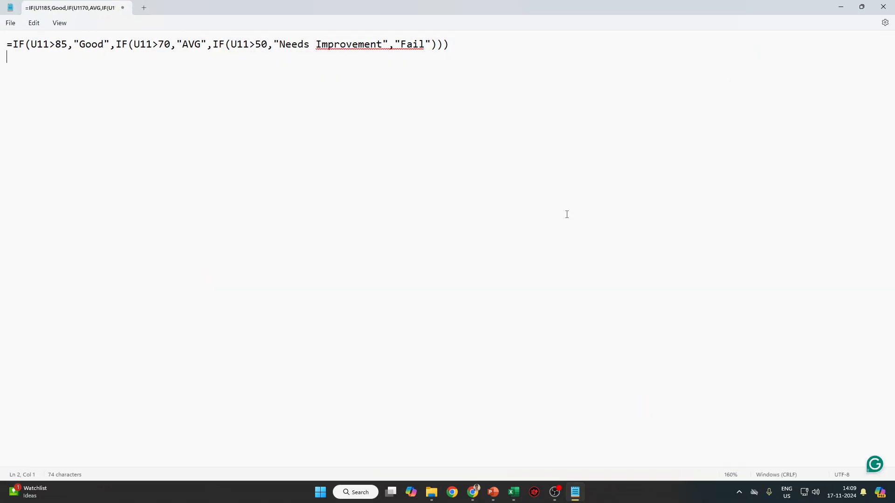
{"action": "scroll", "coordinate": [288, 227], "scroll_direction": "up", "scroll_amount": 13}
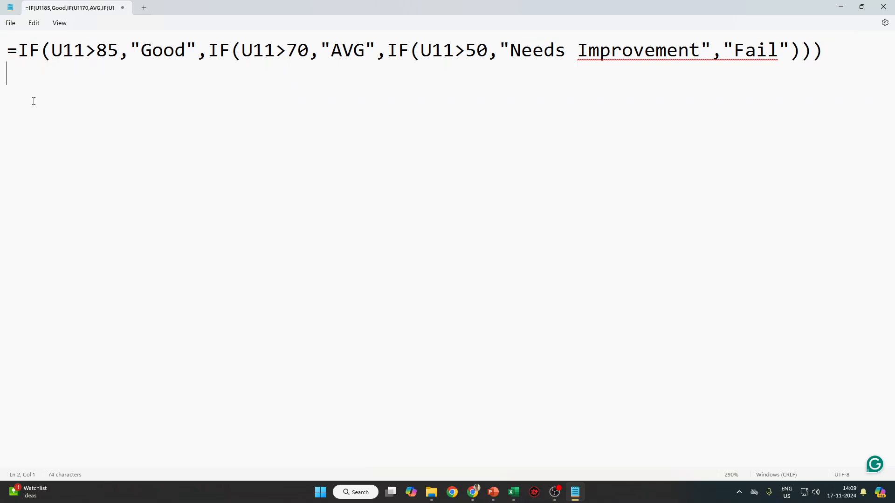
Highlight each formula part: U11>85 "Good", U11>70 "AVG", Needs Improvement, and "Fail".
{"action": "left_click_drag", "start_coordinate": [2, 73], "coordinate": [197, 55]}
{"action": "left_click", "coordinate": [47, 52]}
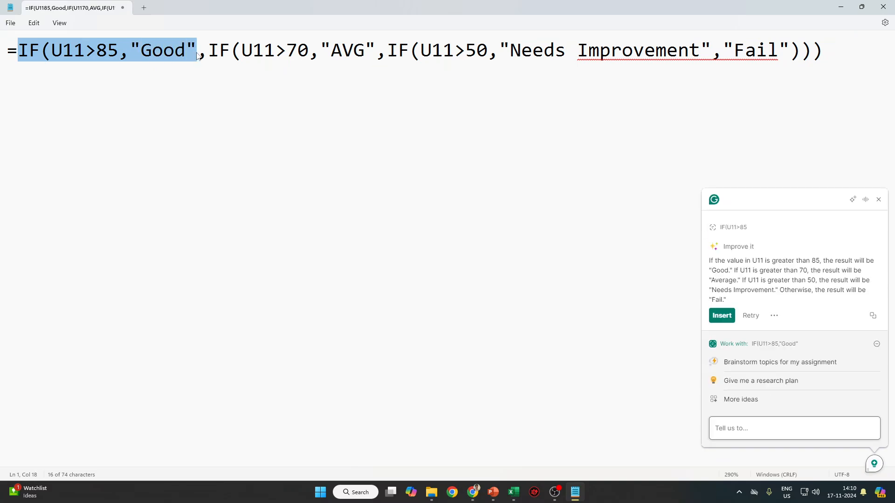
{"action": "left_click_drag", "start_coordinate": [205, 57], "coordinate": [54, 58]}
{"action": "left_click_drag", "start_coordinate": [209, 55], "coordinate": [382, 52]}
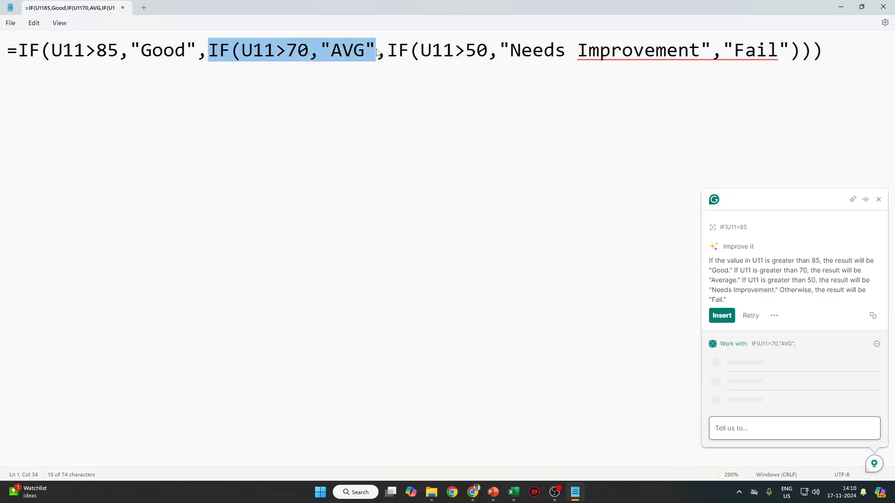
{"action": "left_click", "coordinate": [411, 91]}
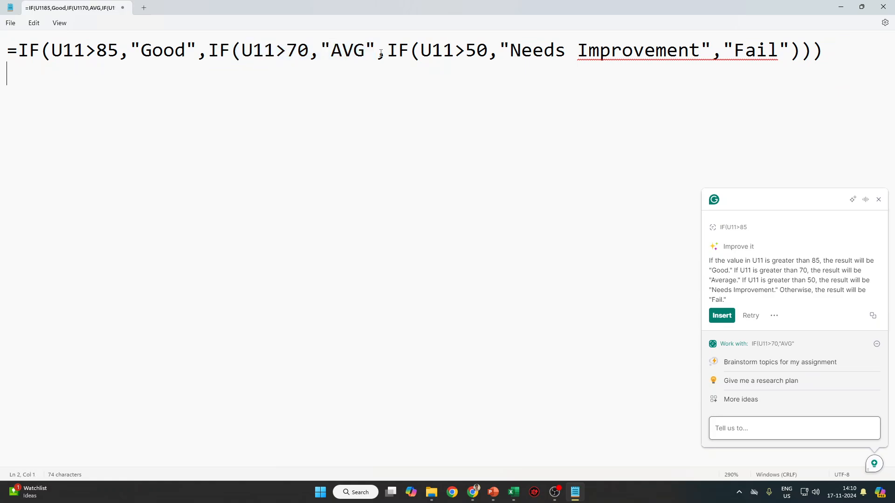
{"action": "left_click_drag", "start_coordinate": [380, 51], "coordinate": [241, 51]}
{"action": "left_click_drag", "start_coordinate": [390, 51], "coordinate": [5, 51]}
{"action": "left_click", "coordinate": [706, 51]}
{"action": "left_click", "coordinate": [791, 52]}
{"action": "left_click_drag", "start_coordinate": [791, 51], "coordinate": [720, 49]}
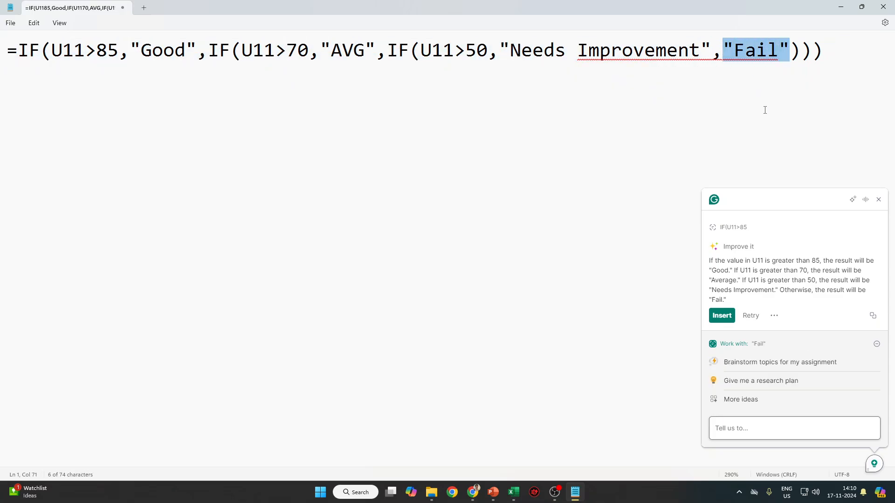
Dismiss the writing-assistant panel, select the whole formula line, and close Notepad.
{"action": "left_click", "coordinate": [881, 205]}
{"action": "key", "text": "ctrl+a"}
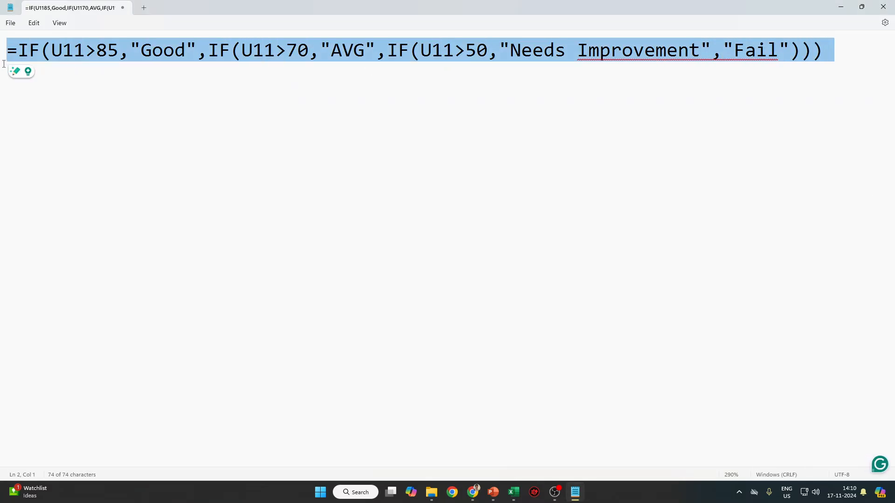
{"action": "left_click", "coordinate": [883, 6]}
Scroll the Conditional Formatting sheet, cancel a stray entry in S2, and go to the IF, AND, OR sheet.
{"action": "scroll", "coordinate": [480, 316], "scroll_direction": "down", "scroll_amount": 6, "text": "ctrl"}
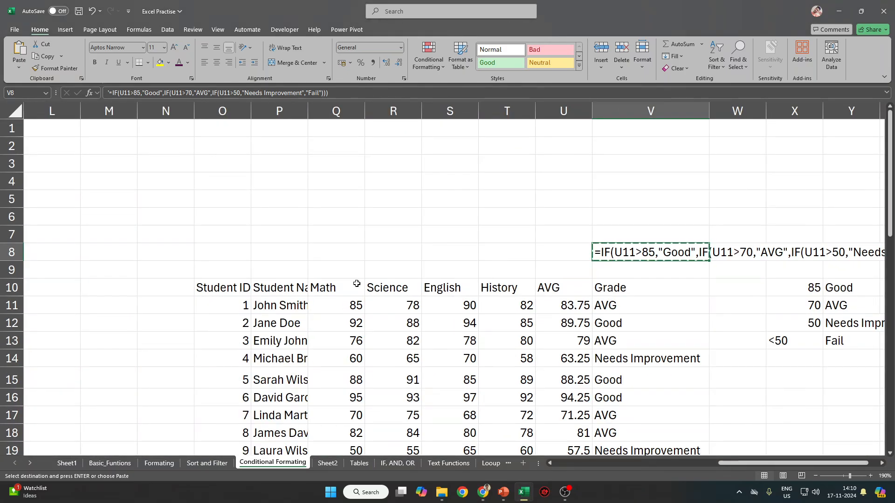
{"action": "scroll", "coordinate": [355, 290], "scroll_direction": "down", "scroll_amount": 4}
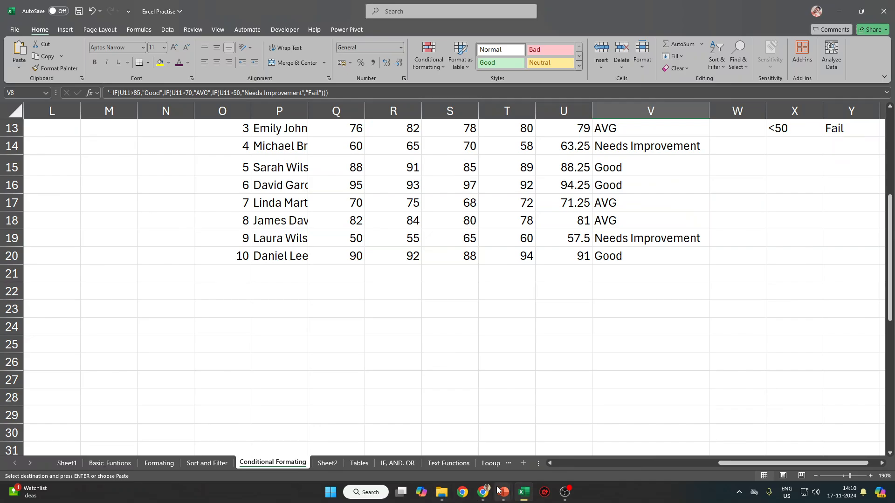
{"action": "mouse_move", "coordinate": [502, 492]}
{"action": "scroll", "coordinate": [502, 305], "scroll_direction": "up", "scroll_amount": 4}
{"action": "left_click", "coordinate": [467, 154]}
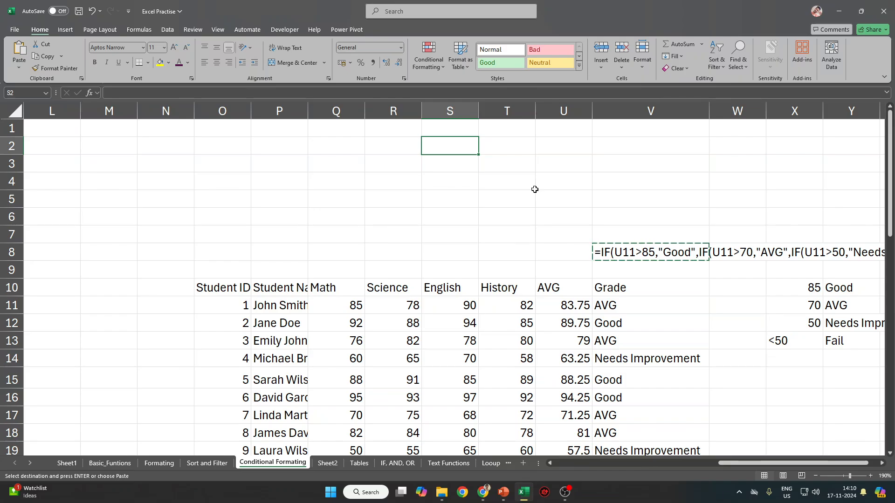
{"action": "type", "text": "I"}
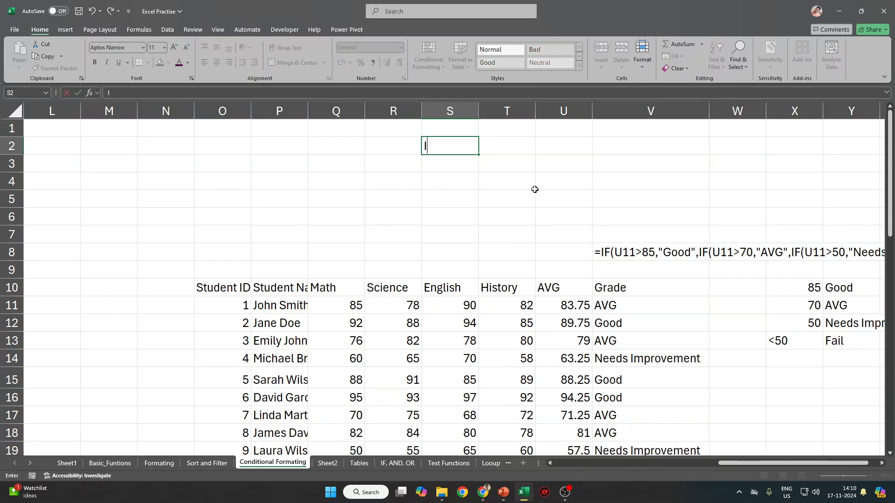
{"action": "type", "text": "UM"}
{"action": "key", "text": "Escape"}
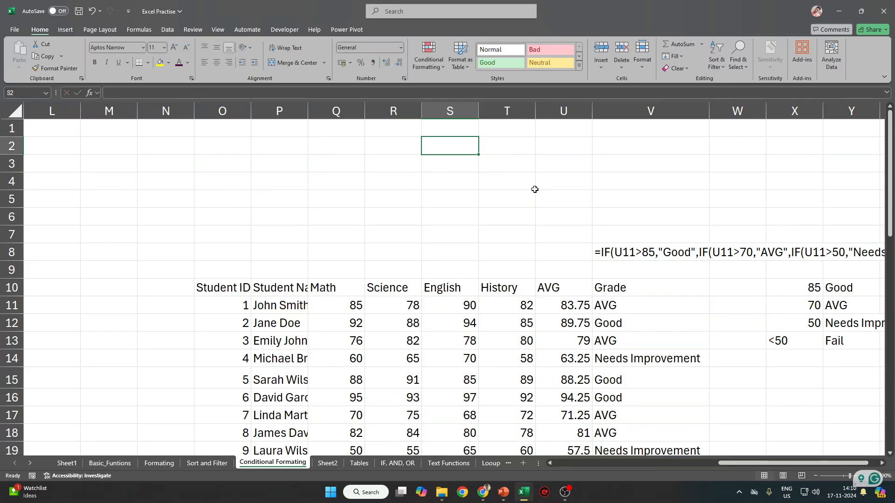
{"action": "left_click", "coordinate": [398, 464]}
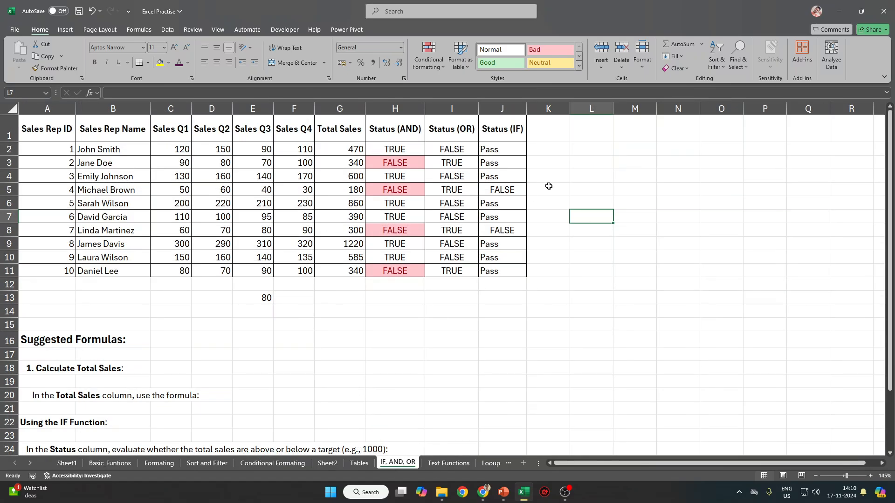
Enter the function names IF, AND, OR and IFS down cells M2:M5.
{"action": "left_click", "coordinate": [635, 149]}
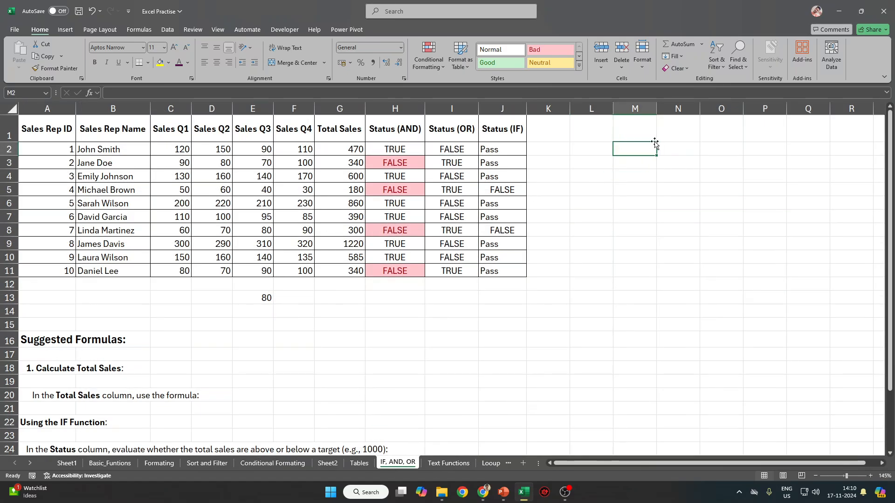
{"action": "type", "text": "I"}
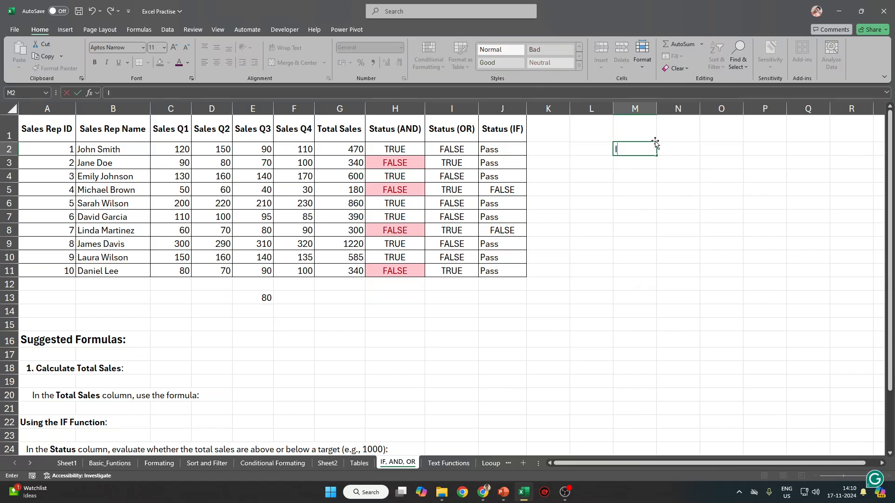
{"action": "type", "text": "F"}
{"action": "key", "text": "Return"}
{"action": "type", "text": "AND"}
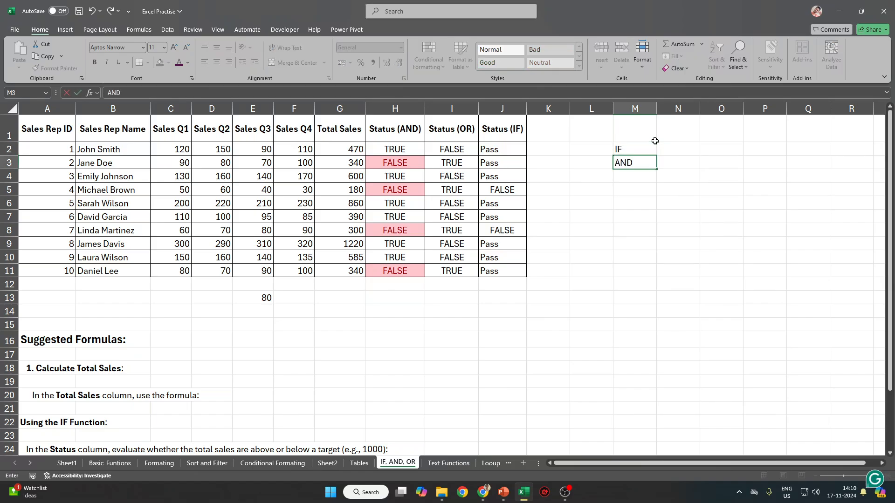
{"action": "key", "text": "Return"}
{"action": "type", "text": "OR"}
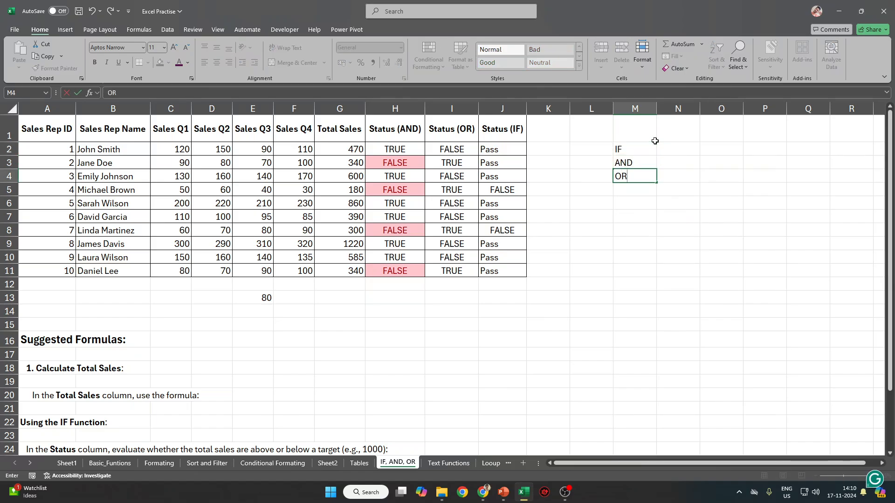
{"action": "key", "text": "Return"}
{"action": "type", "text": "IFS"}
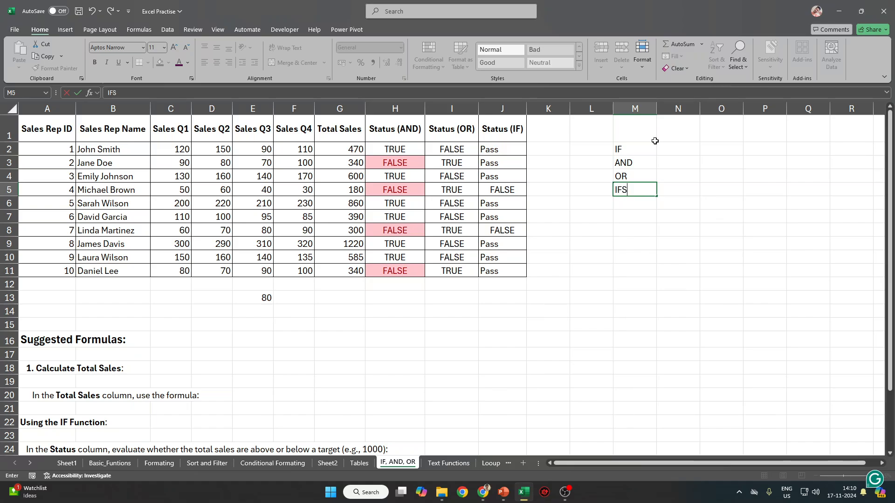
{"action": "key", "text": "Return"}
{"action": "left_click", "coordinate": [688, 146]}
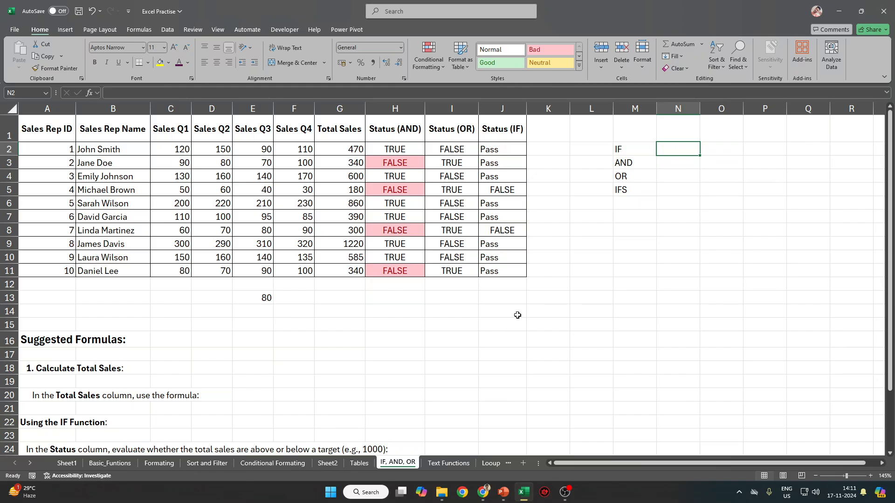
Copy the sales table A1:G11, then try pasting it at A1 of the new Sheet3.
{"action": "left_click_drag", "start_coordinate": [45, 120], "coordinate": [338, 274]}
{"action": "key", "text": "ctrl+c"}
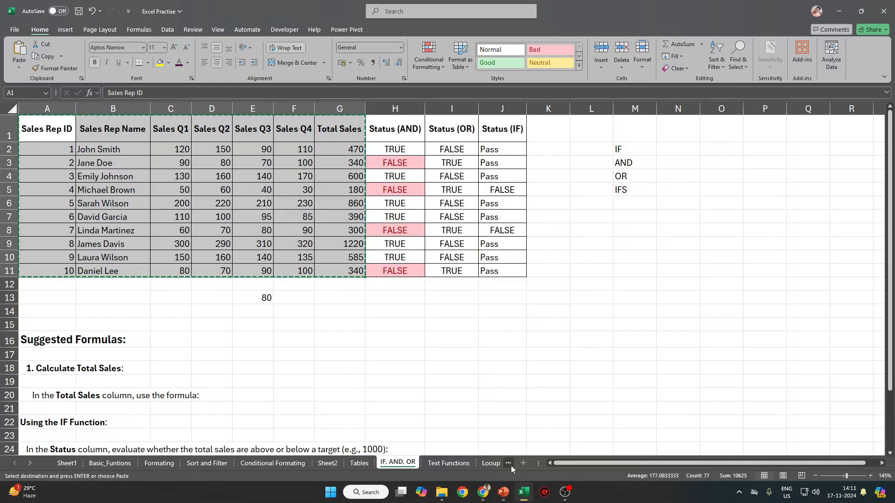
{"action": "left_click", "coordinate": [522, 463]}
{"action": "right_click", "coordinate": [26, 115]}
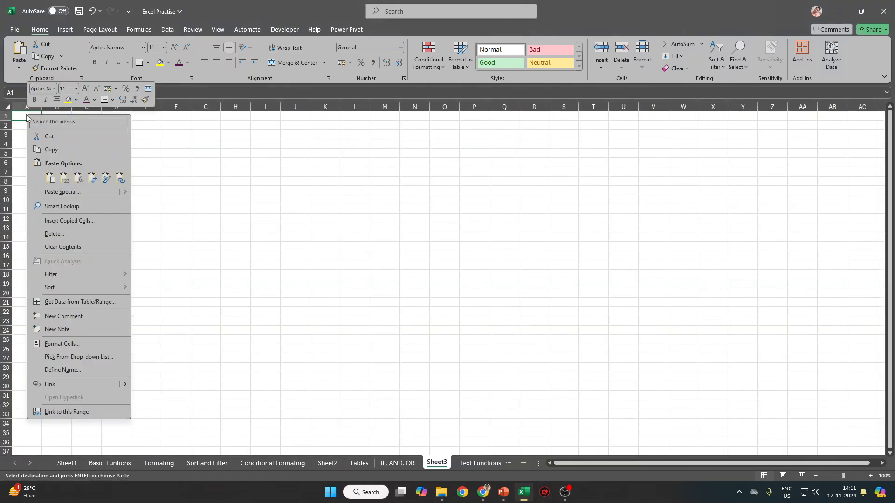
{"action": "left_click", "coordinate": [25, 114]}
{"action": "left_click", "coordinate": [397, 463]}
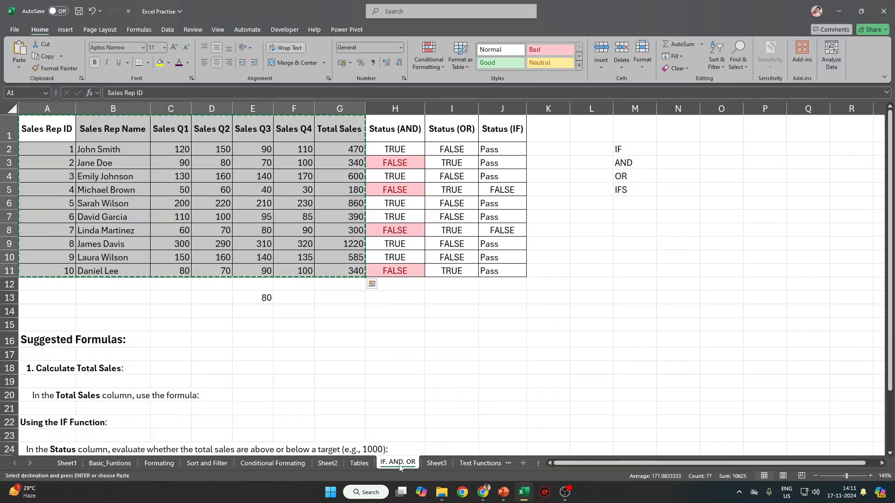
Repeatedly try pasting the table into Sheet3 with Ctrl+E, dismissing each Flash Fill message.
{"action": "left_click_drag", "start_coordinate": [52, 133], "coordinate": [363, 275]}
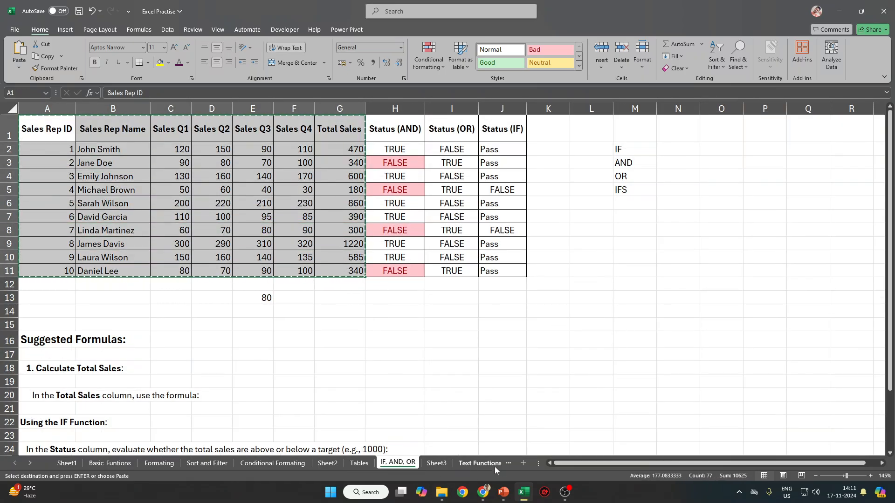
{"action": "left_click", "coordinate": [436, 463]}
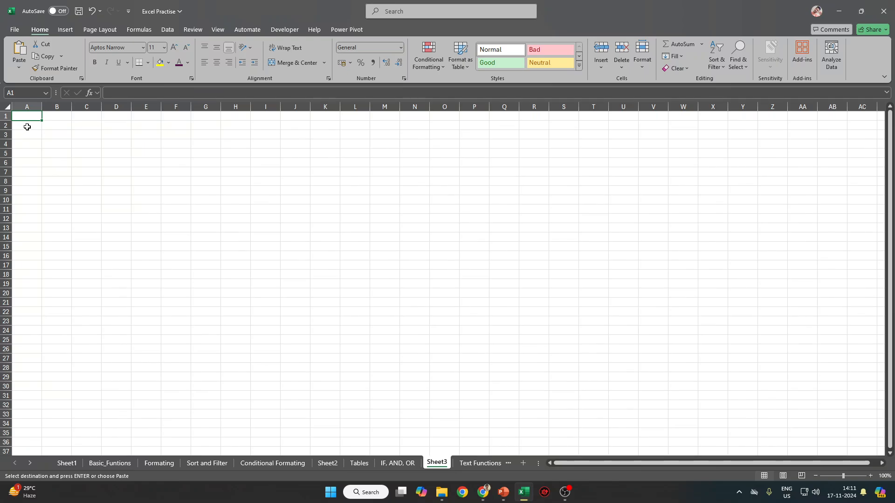
{"action": "key", "text": "ctrl+e"}
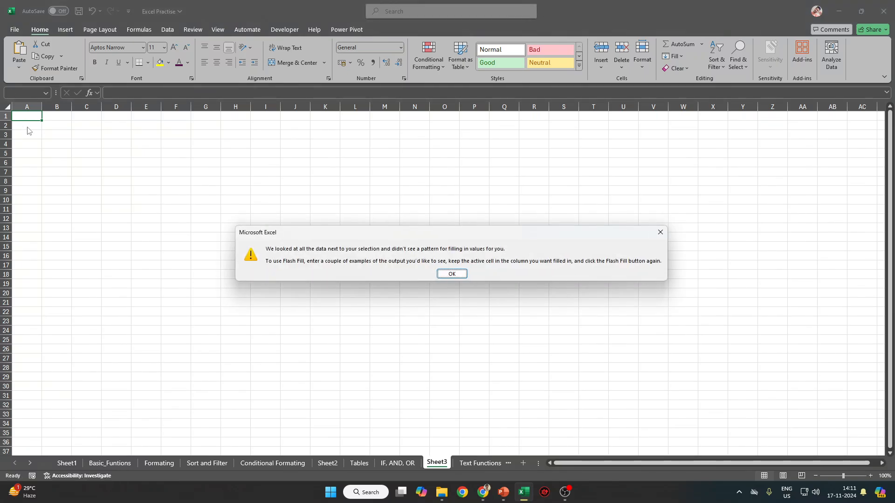
{"action": "key", "text": "Return"}
{"action": "left_click", "coordinate": [59, 142]}
{"action": "key", "text": "ctrl+e"}
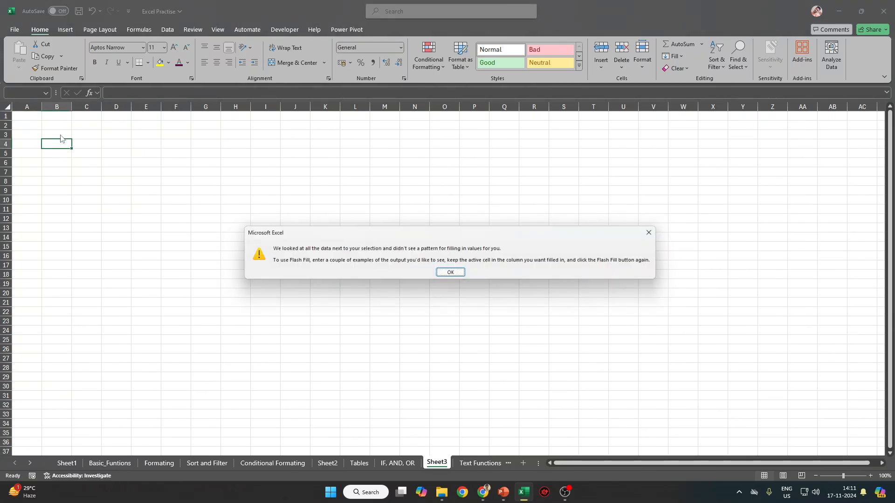
{"action": "key", "text": "Return"}
{"action": "left_click", "coordinate": [409, 464]}
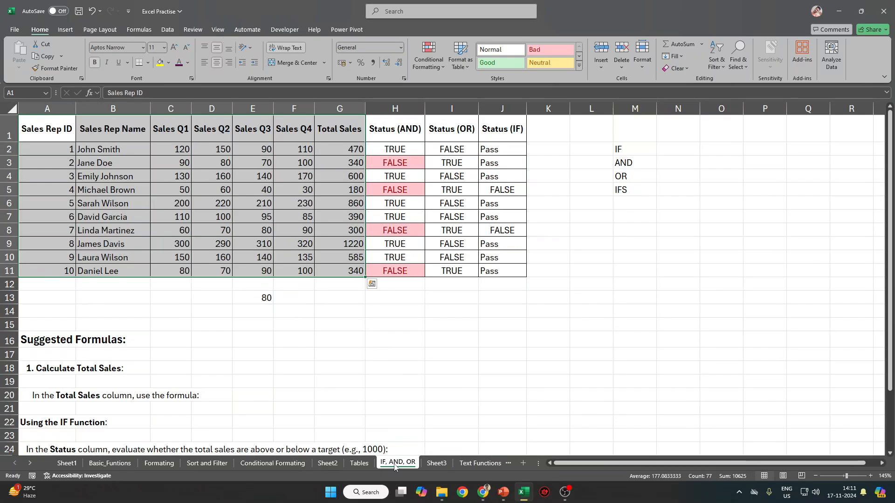
{"action": "key", "text": "ctrl+c"}
{"action": "left_click", "coordinate": [445, 463]}
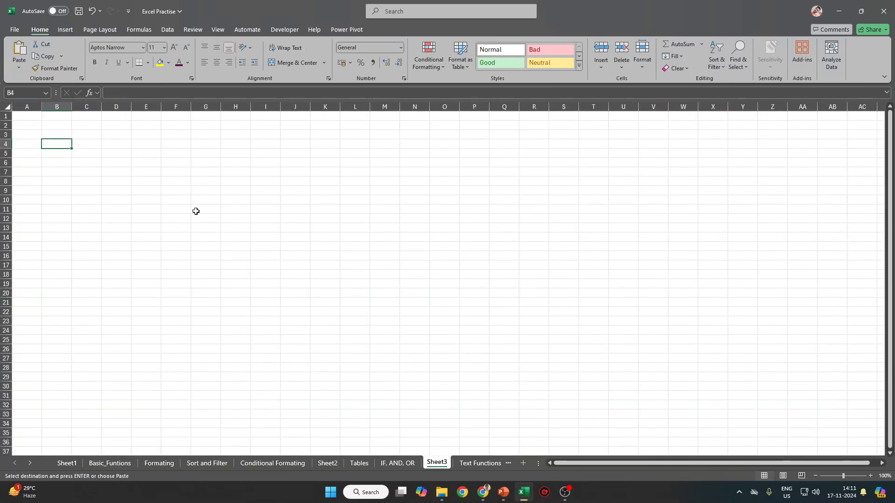
{"action": "key", "text": "ctrl+e"}
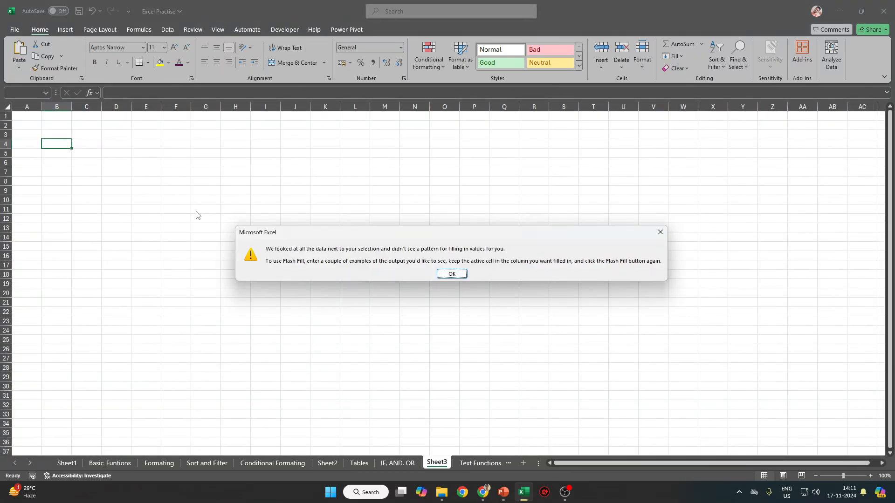
{"action": "key", "text": "Return"}
Select and copy the sales table A1:G11 again, then switch to Sheet3.
{"action": "left_click", "coordinate": [401, 466]}
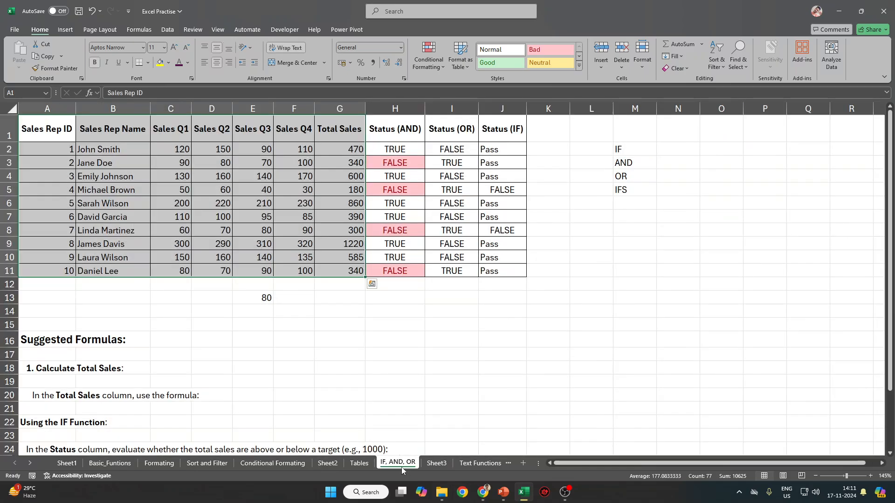
{"action": "left_click", "coordinate": [411, 175]}
{"action": "left_click_drag", "start_coordinate": [45, 131], "coordinate": [345, 270]}
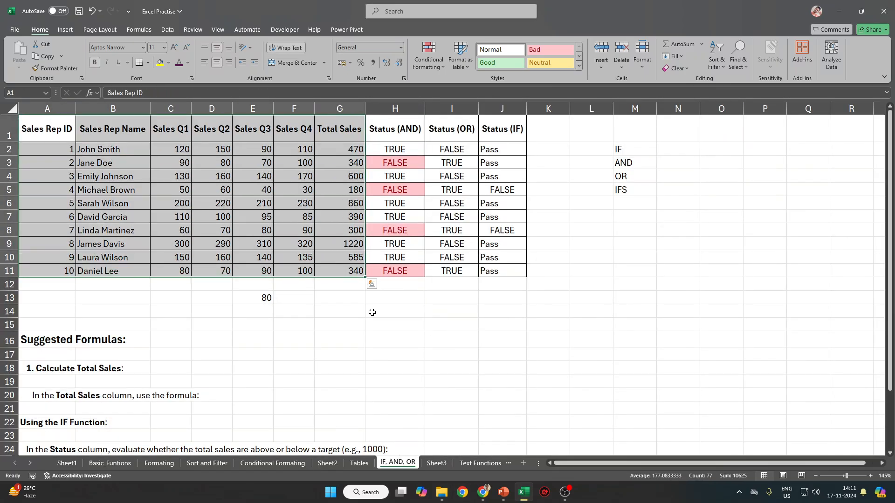
{"action": "key", "text": "ctrl+c"}
{"action": "left_click", "coordinate": [437, 463]}
Paste the sales table transposed starting at A3 of Sheet3.
{"action": "right_click", "coordinate": [29, 135]}
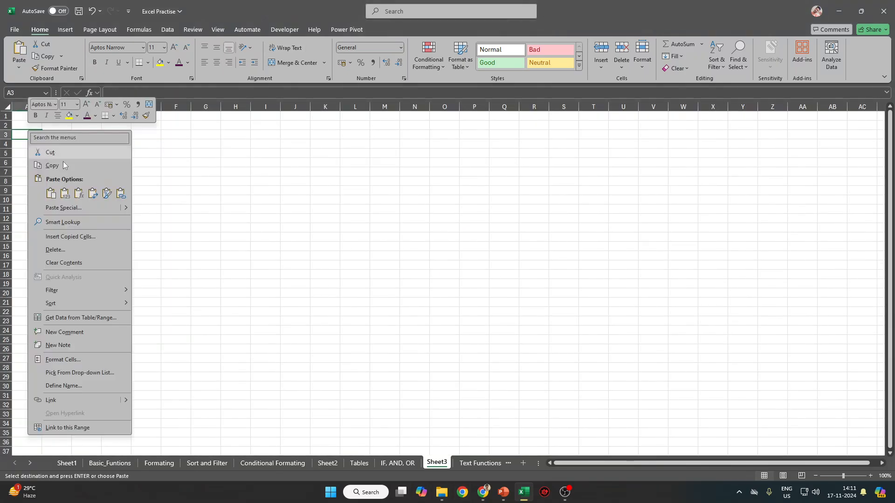
{"action": "left_click", "coordinate": [106, 194]}
{"action": "left_click", "coordinate": [359, 271]}
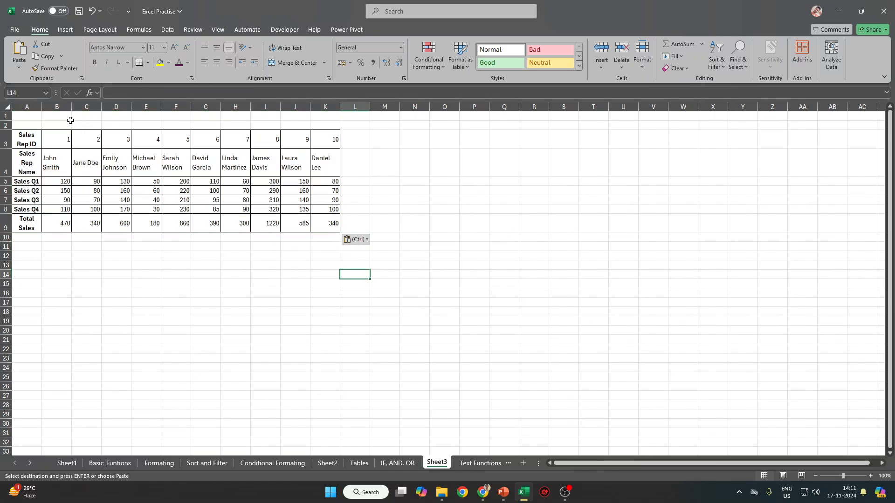
Widen column A and auto-fit row heights and columns B to K of the transposed table.
{"action": "left_click_drag", "start_coordinate": [44, 110], "coordinate": [96, 110]}
{"action": "key", "text": "ctrl+a"}
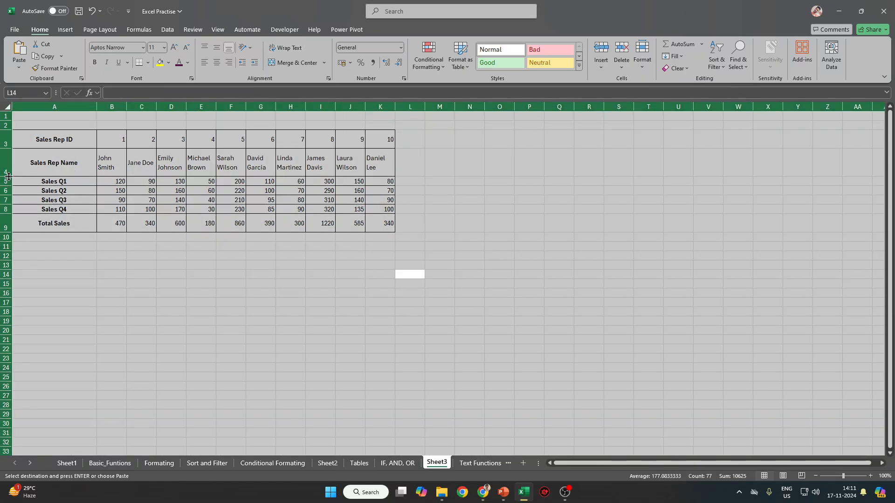
{"action": "left_click", "coordinate": [88, 180]}
{"action": "key", "text": "ctrl+a"}
{"action": "key", "text": "ctrl+a"}
{"action": "left_click", "coordinate": [379, 149]}
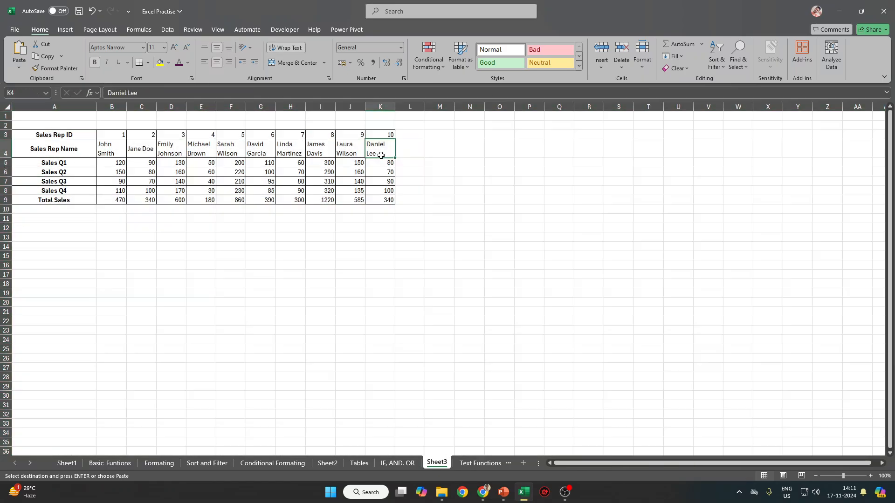
{"action": "left_click_drag", "start_coordinate": [116, 107], "coordinate": [439, 107]}
{"action": "key", "text": "ctrl+a"}
{"action": "double_click", "coordinate": [7, 205]}
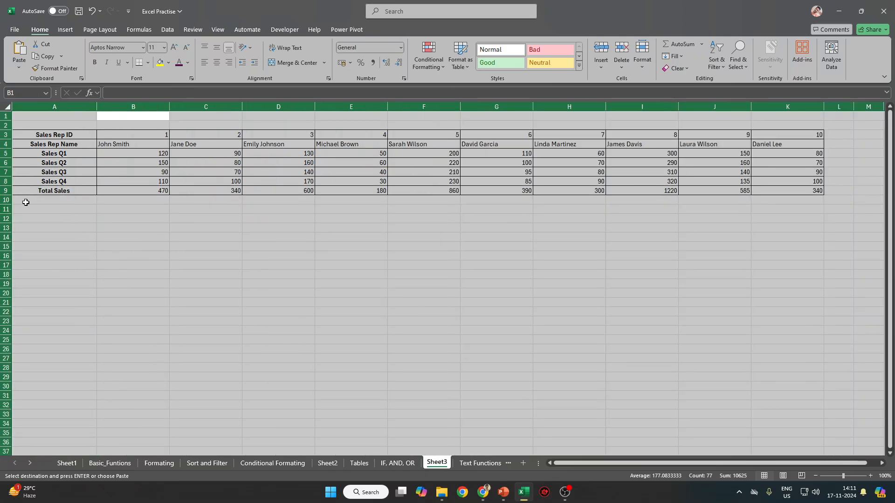
{"action": "double_click", "coordinate": [169, 107]}
{"action": "key", "text": "ctrl+End"}
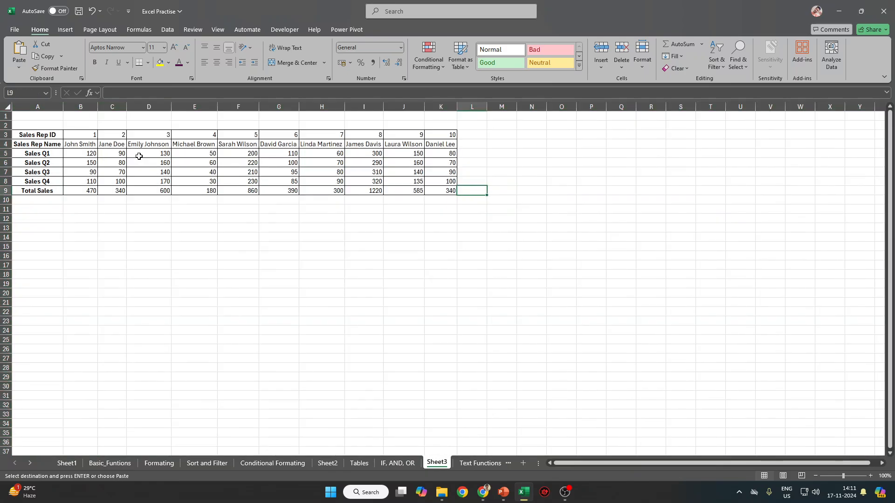
{"action": "left_click", "coordinate": [47, 135]}
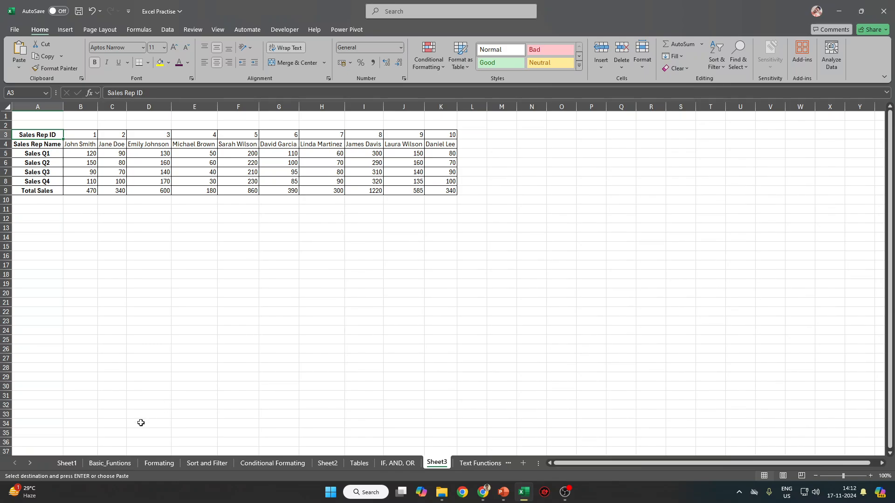
Undo the formatting changes and the transposed paste on Sheet3.
{"action": "left_click", "coordinate": [399, 464]}
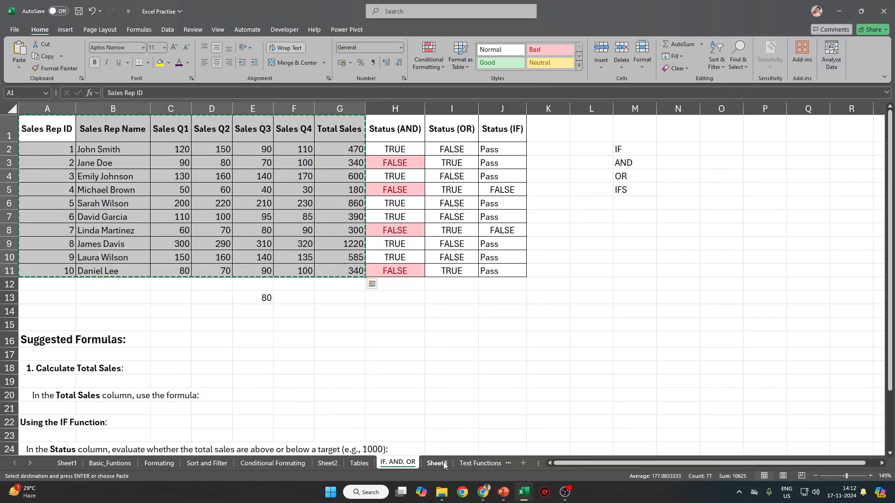
{"action": "left_click", "coordinate": [437, 464]}
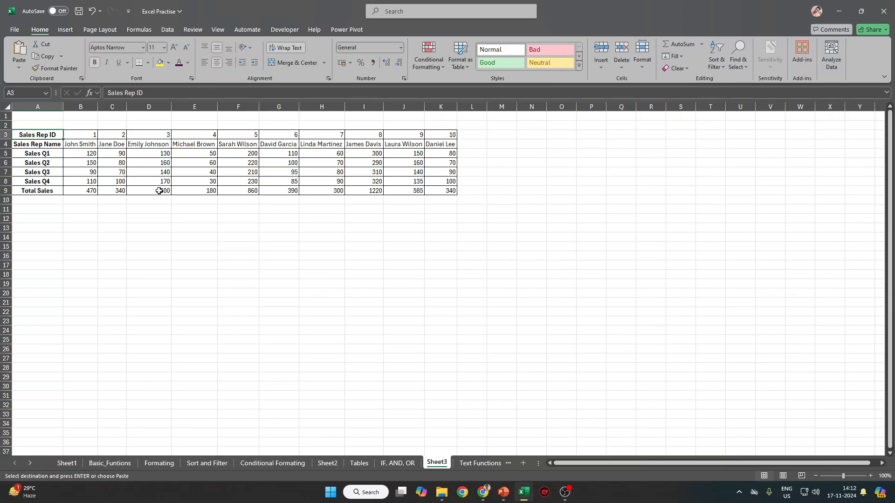
{"action": "key", "text": "ctrl+z"}
{"action": "key", "text": "ctrl+z"}
{"action": "key", "text": "ctrl+z"}
{"action": "key", "text": "ctrl+z"}
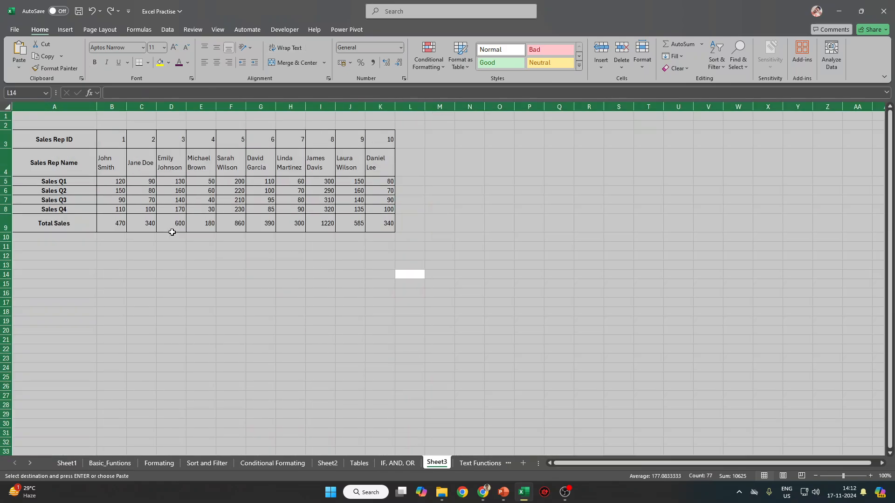
{"action": "key", "text": "ctrl+z"}
{"action": "key", "text": "ctrl+z"}
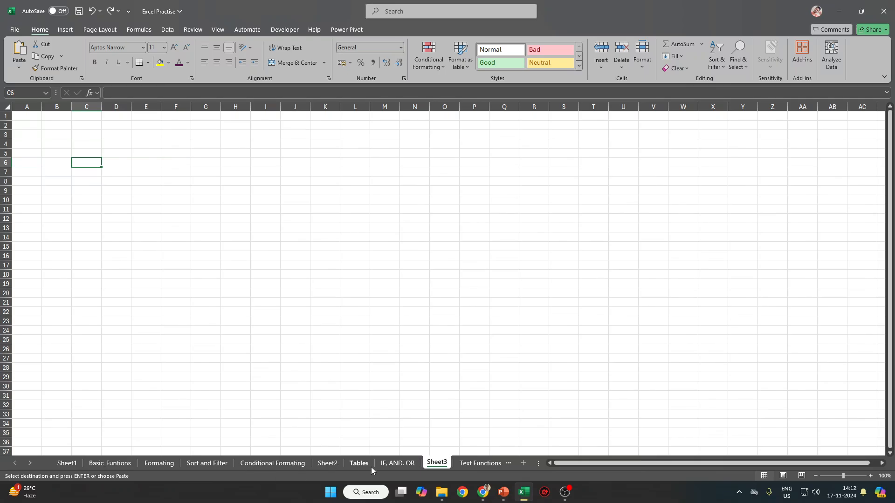
Copy only the ID and name columns A1:B11 and pick A2 on Sheet3 as destination.
{"action": "left_click", "coordinate": [397, 464]}
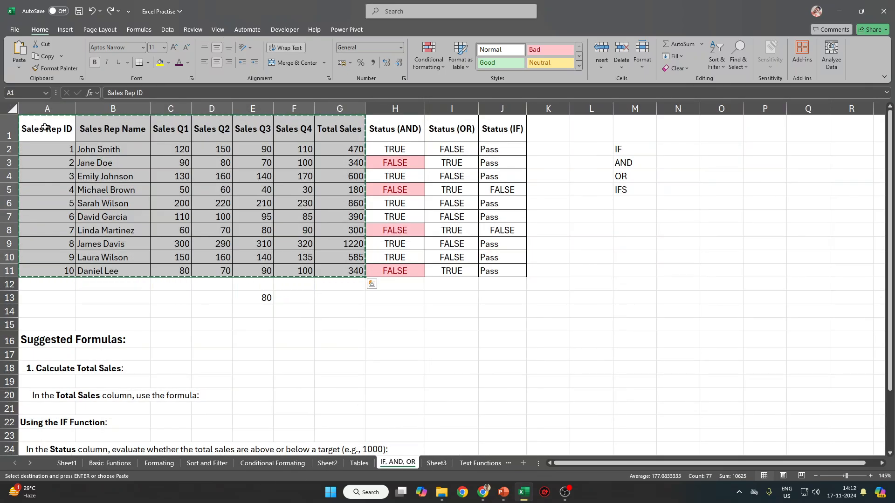
{"action": "left_click_drag", "start_coordinate": [45, 126], "coordinate": [98, 271]}
{"action": "key", "text": "ctrl+c"}
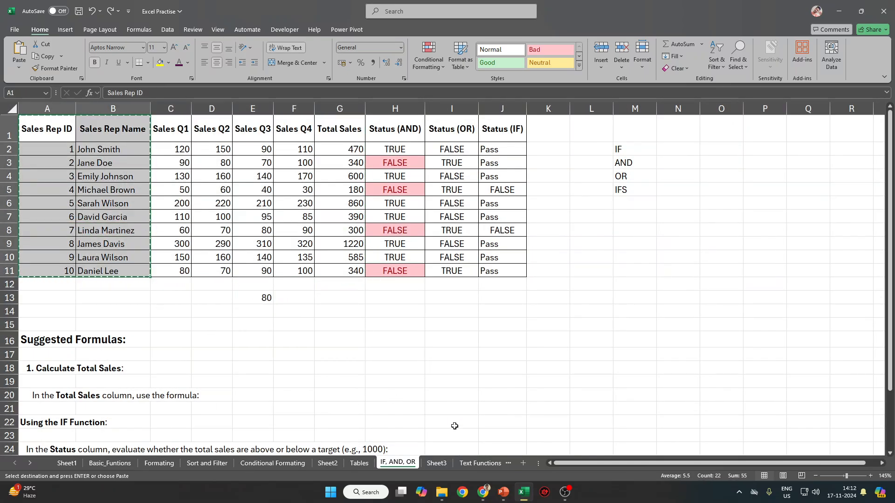
{"action": "left_click", "coordinate": [437, 463]}
{"action": "left_click", "coordinate": [40, 123]}
Paste the rep ID and name columns at A2 and fill 'Q1' down C3:C12.
{"action": "key", "text": "ctrl+v"}
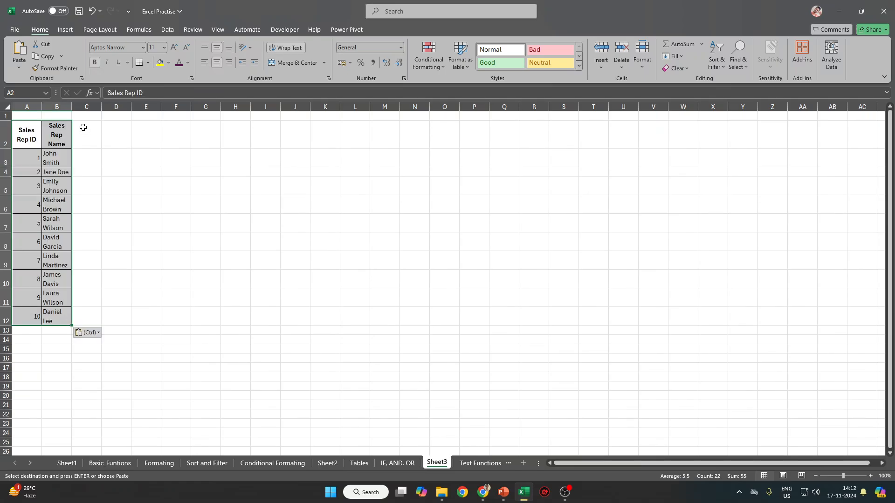
{"action": "left_click", "coordinate": [94, 145]}
{"action": "left_click", "coordinate": [98, 157]}
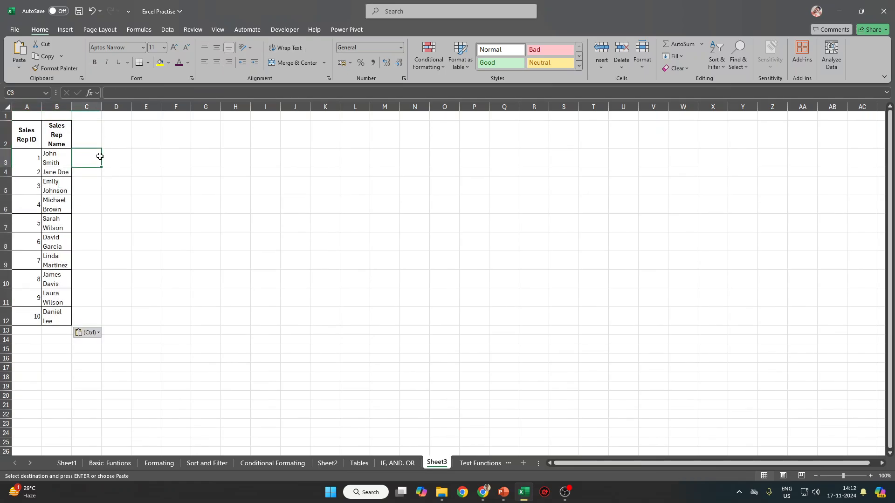
{"action": "type", "text": "Q1"}
{"action": "key", "text": "ctrl+Return"}
{"action": "left_click_drag", "start_coordinate": [88, 315], "coordinate": [89, 321]}
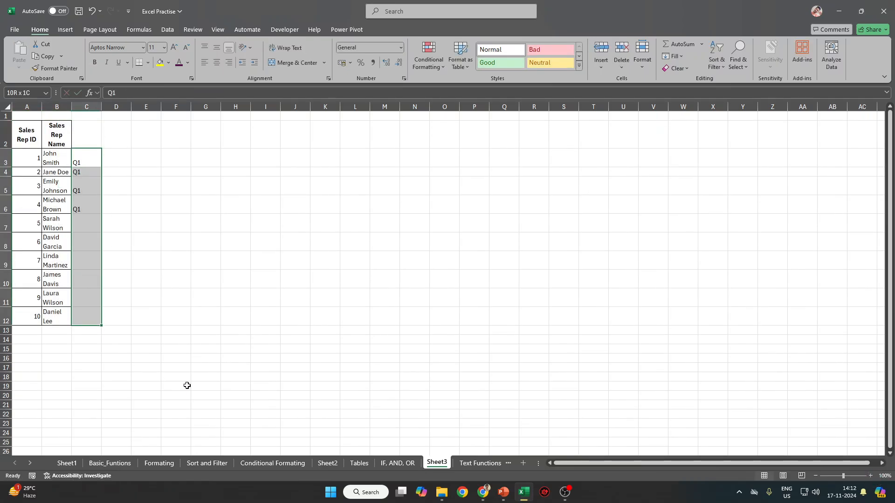
Paste the Sales Q1 values into D3:D12 on Sheet3.
{"action": "left_click", "coordinate": [399, 463]}
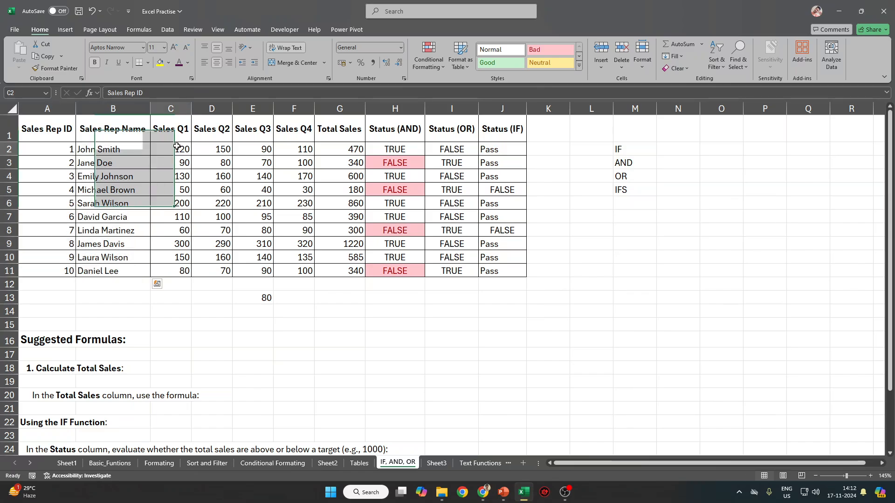
{"action": "left_click", "coordinate": [436, 463]}
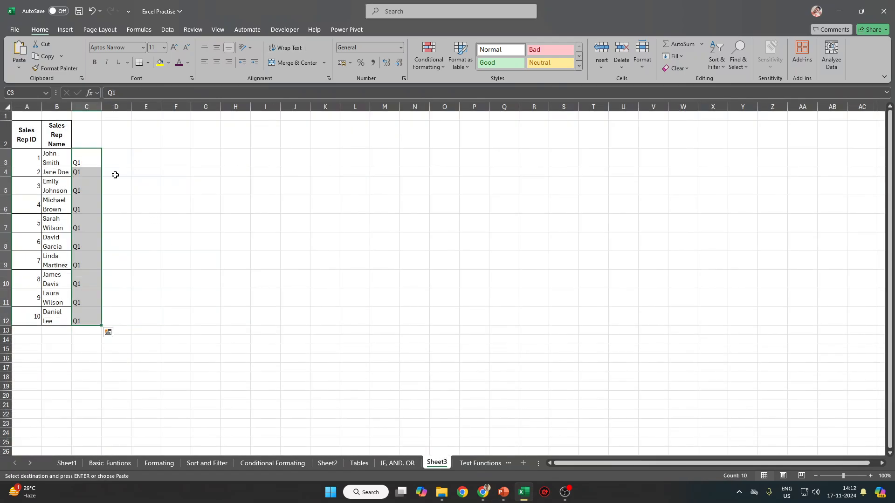
{"action": "left_click", "coordinate": [119, 150]}
{"action": "key", "text": "ctrl+v"}
{"action": "left_click", "coordinate": [118, 333]}
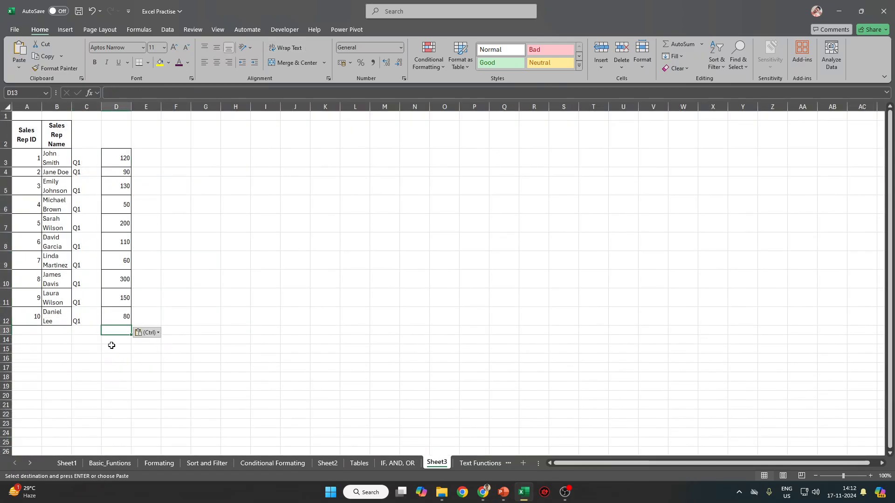
Copy the ID and name block A3:B12 to A13, A23 and A33.
{"action": "left_click_drag", "start_coordinate": [13, 150], "coordinate": [68, 171]}
{"action": "left_click_drag", "start_coordinate": [133, 331], "coordinate": [64, 321]}
{"action": "key", "text": "ctrl+c"}
{"action": "left_click", "coordinate": [34, 331]}
{"action": "key", "text": "ctrl+v"}
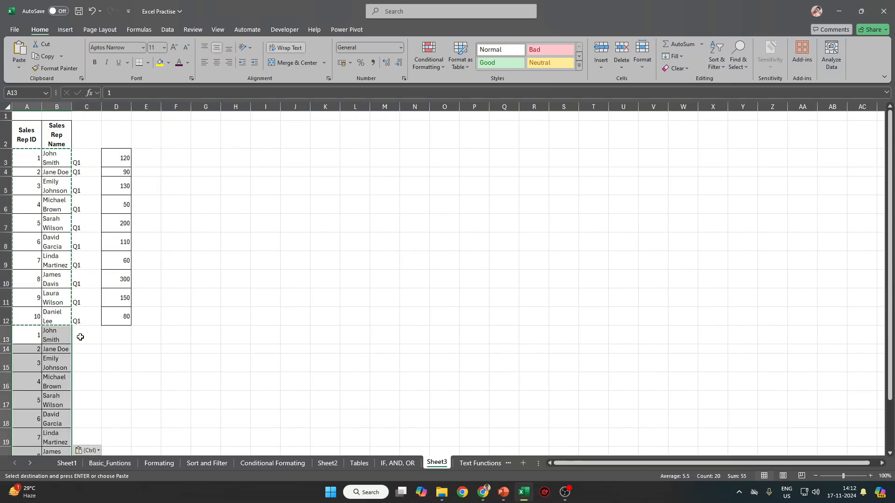
{"action": "scroll", "coordinate": [42, 359], "scroll_direction": "down", "scroll_amount": 3}
{"action": "left_click", "coordinate": [33, 369]}
{"action": "key", "text": "ctrl+v"}
{"action": "scroll", "coordinate": [72, 366], "scroll_direction": "down", "scroll_amount": 2}
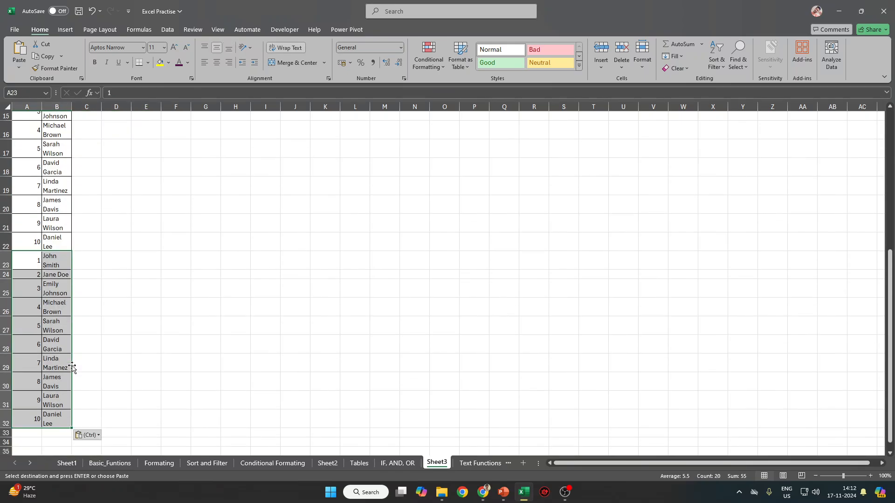
{"action": "left_click", "coordinate": [25, 432]}
{"action": "key", "text": "ctrl+v"}
{"action": "scroll", "coordinate": [88, 415], "scroll_direction": "down", "scroll_amount": 5}
{"action": "scroll", "coordinate": [36, 427], "scroll_direction": "up", "scroll_amount": 10}
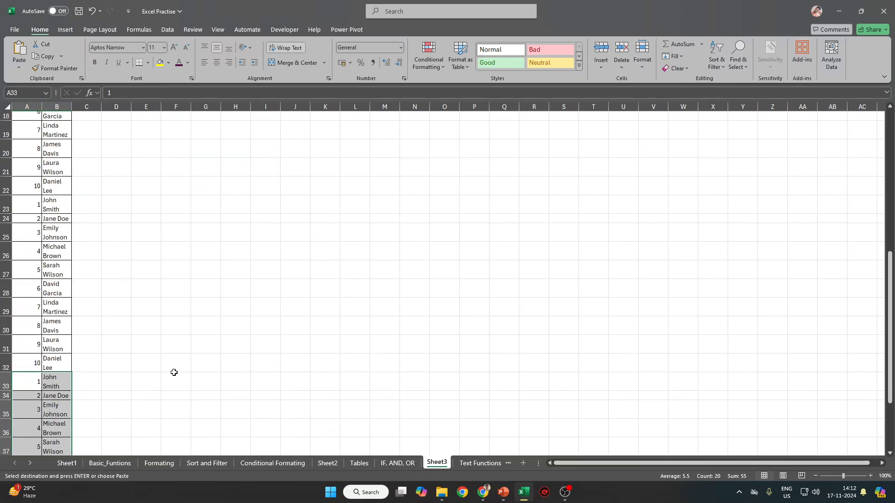
Copy Sales Q2 (D2:D11) from the IF, AND, OR sheet into D13, undoing a mistaken paste in E13.
{"action": "left_click", "coordinate": [399, 463]}
{"action": "left_click_drag", "start_coordinate": [216, 147], "coordinate": [216, 271]}
{"action": "key", "text": "ctrl+c"}
{"action": "left_click", "coordinate": [440, 464]}
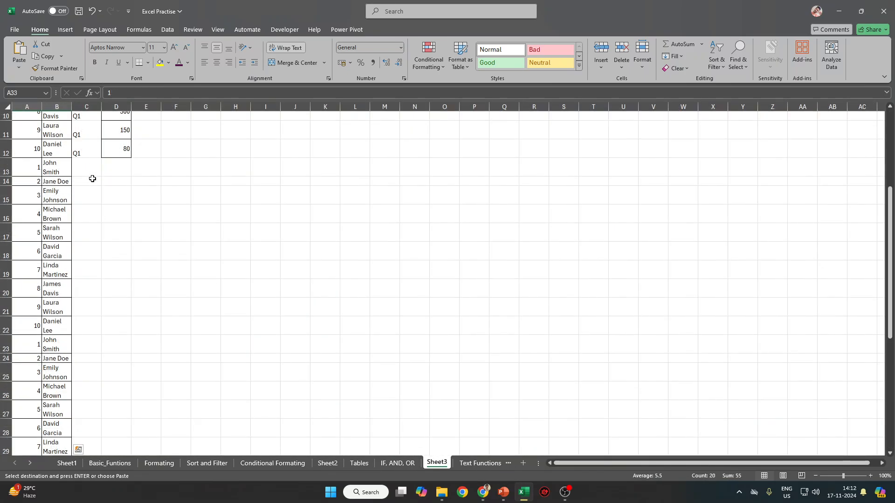
{"action": "left_click", "coordinate": [140, 171]}
{"action": "key", "text": "ctrl+v"}
{"action": "key", "text": "ctrl+z"}
{"action": "left_click", "coordinate": [112, 171]}
{"action": "key", "text": "ctrl+v"}
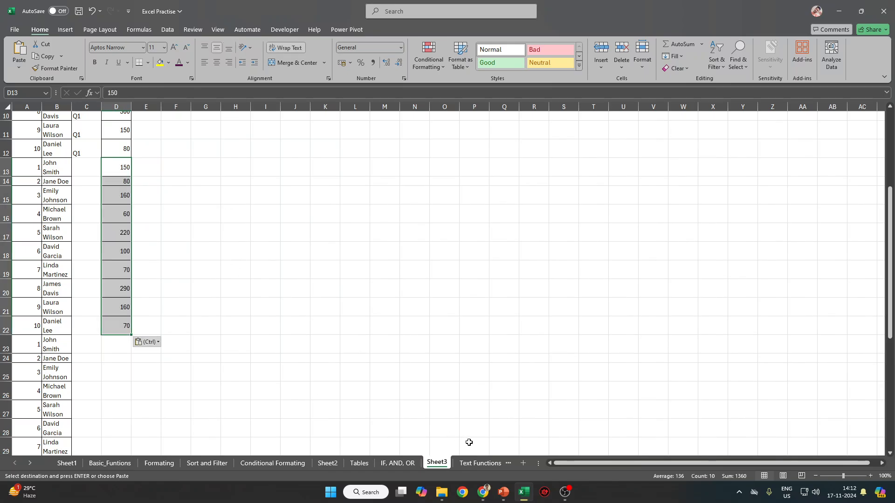
Copy Sales Q3 (E2:E11) from the IF, AND, OR sheet into D23.
{"action": "left_click", "coordinate": [397, 463]}
{"action": "left_click_drag", "start_coordinate": [263, 145], "coordinate": [258, 272]}
{"action": "key", "text": "ctrl+c"}
{"action": "left_click", "coordinate": [433, 464]}
{"action": "left_click", "coordinate": [113, 342]}
{"action": "key", "text": "ctrl+v"}
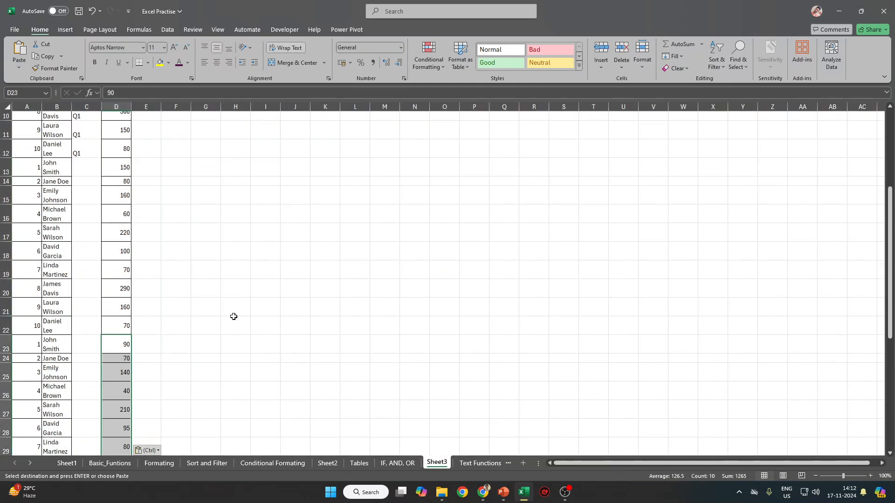
{"action": "scroll", "coordinate": [244, 341], "scroll_direction": "down", "scroll_amount": 4}
Paste the Sales Q4 values (F2:F11) into D33:D42 on Sheet3.
{"action": "left_click", "coordinate": [383, 462]}
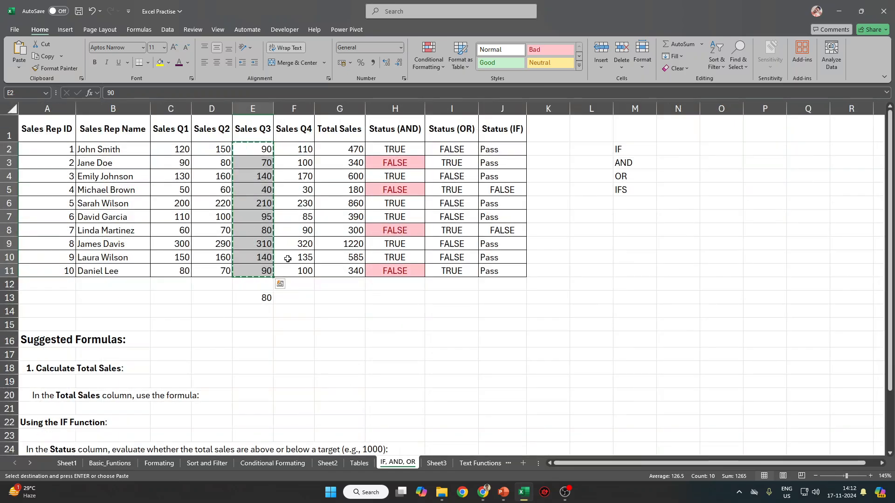
{"action": "left_click_drag", "start_coordinate": [295, 147], "coordinate": [301, 272]}
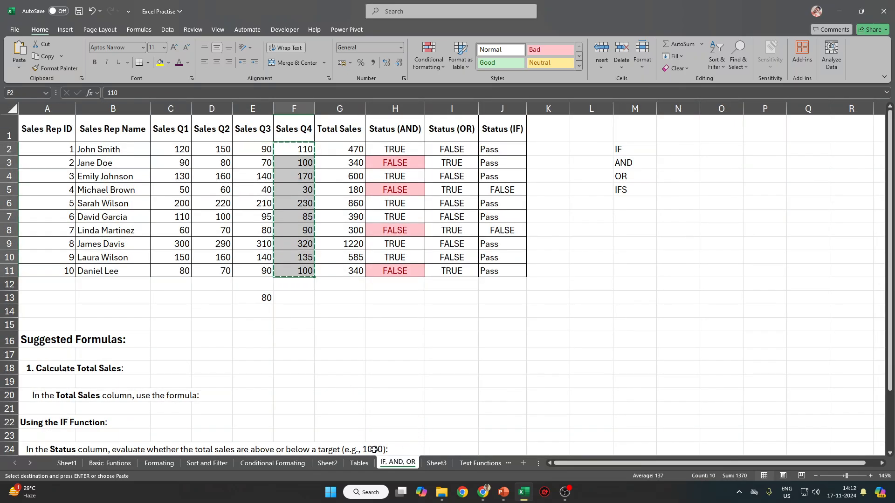
{"action": "left_click", "coordinate": [359, 462]}
{"action": "left_click", "coordinate": [406, 463]}
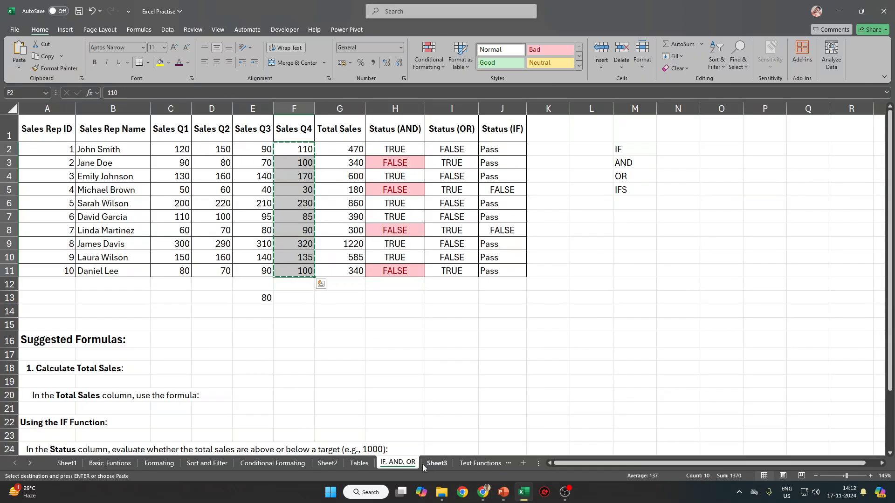
{"action": "left_click", "coordinate": [437, 464]}
{"action": "left_click", "coordinate": [113, 296]}
{"action": "key", "text": "ctrl+v"}
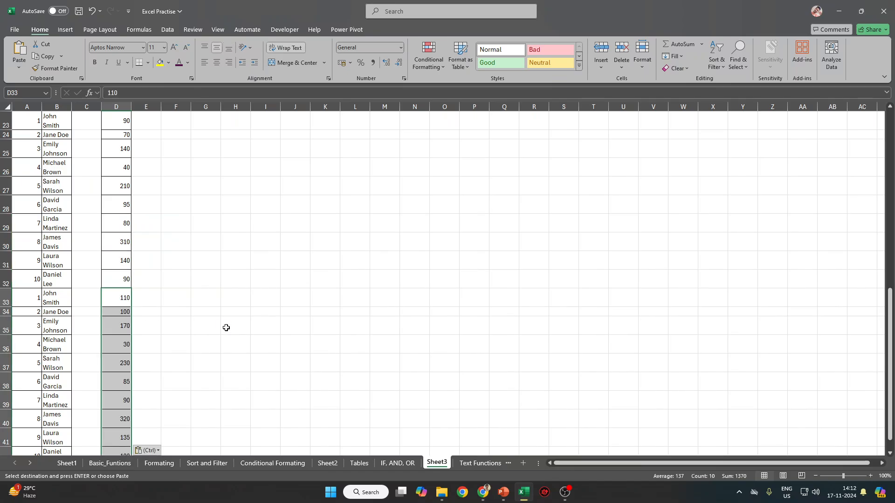
{"action": "scroll", "coordinate": [208, 338], "scroll_direction": "down", "scroll_amount": 3}
{"action": "left_click", "coordinate": [86, 172]}
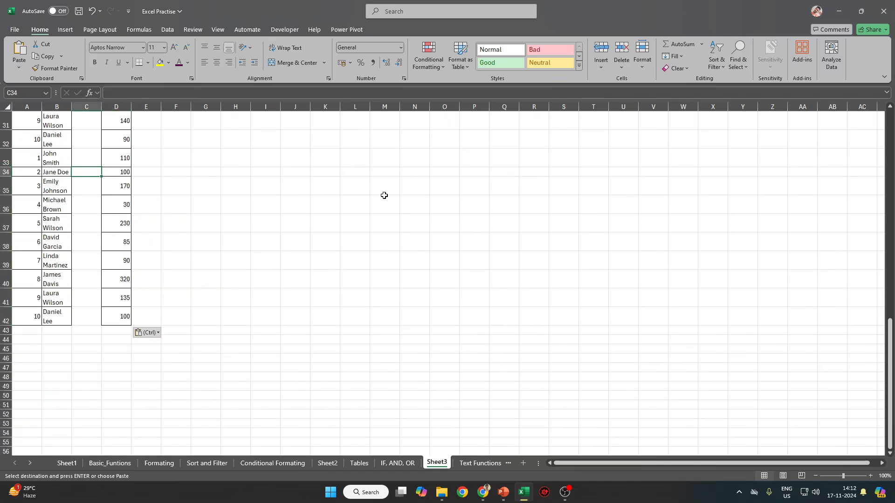
{"action": "left_click", "coordinate": [97, 160]}
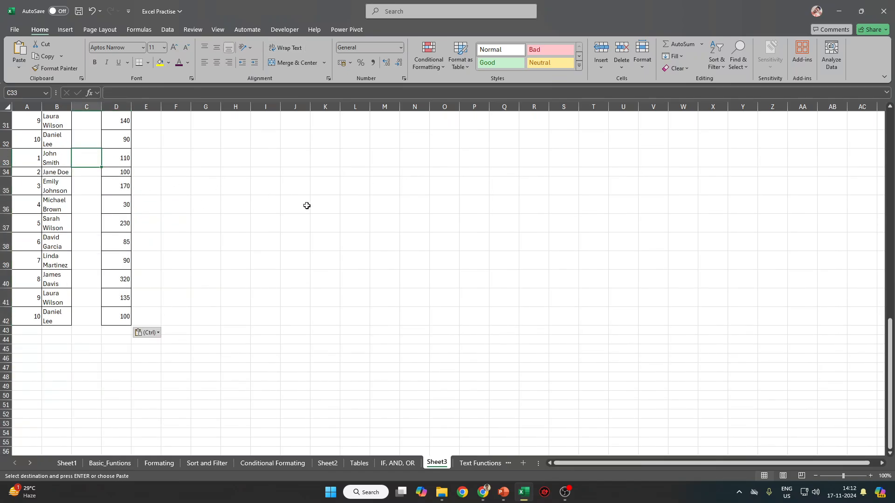
Enter 'Q4' in C33 and fill it down through C42.
{"action": "type", "text": "Q4"}
{"action": "key", "text": "Left"}
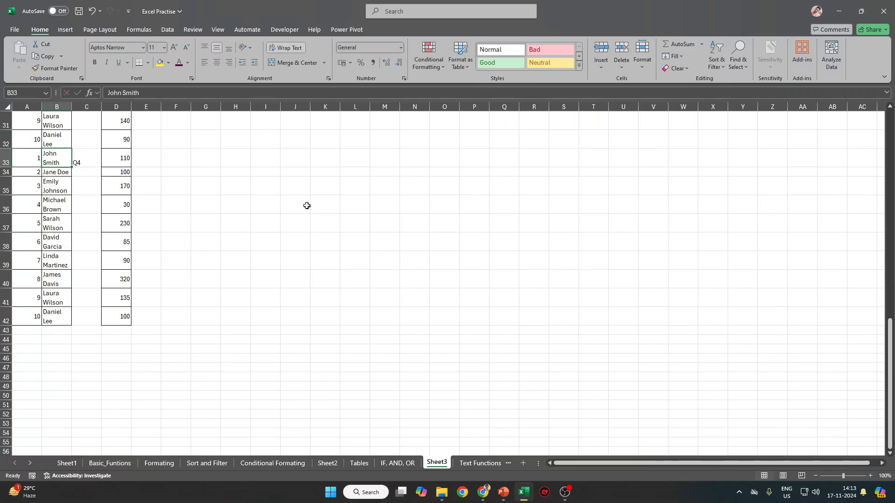
{"action": "key", "text": "Right"}
{"action": "key", "text": "Left"}
{"action": "key", "text": "ctrl+Down"}
{"action": "key", "text": "Right"}
{"action": "key", "text": "ctrl+shift+Up"}
{"action": "key", "text": "ctrl+d"}
{"action": "key", "text": "ctrl+Up"}
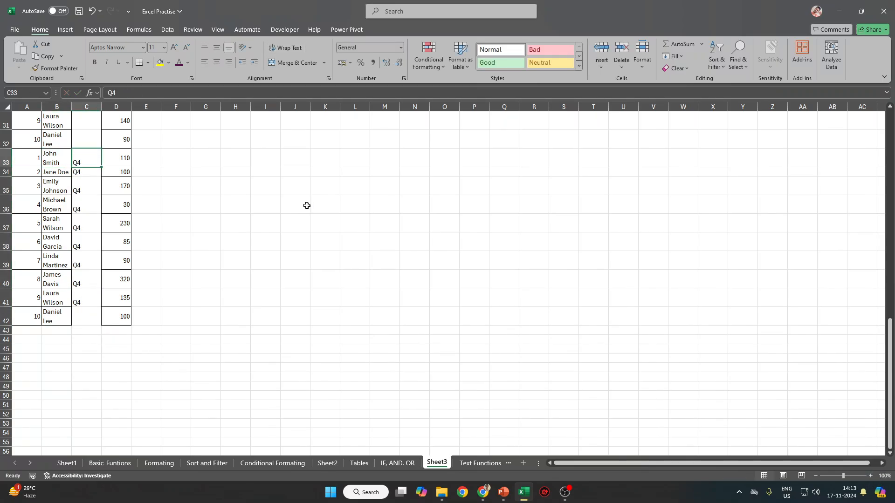
{"action": "key", "text": "Up"}
{"action": "key", "text": "ctrl+Up"}
{"action": "key", "text": "Down"}
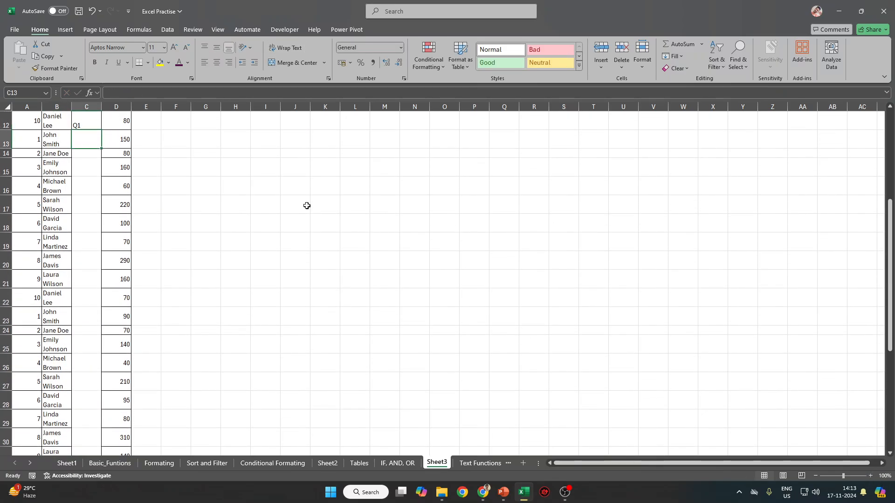
Enter 'Q2' in C13 and fill it down through C22.
{"action": "type", "text": "Q2"}
{"action": "left_click", "coordinate": [85, 303], "text": "shift"}
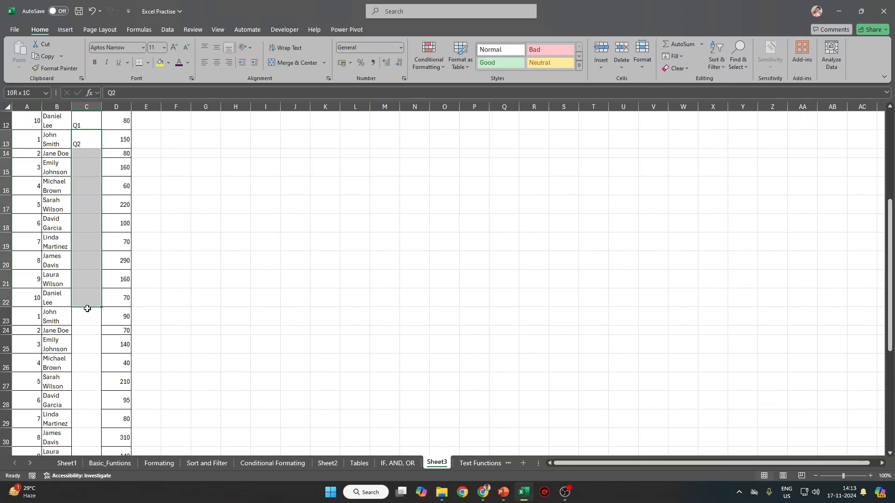
{"action": "key", "text": "ctrl+d"}
{"action": "key", "text": "ctrl+Down"}
{"action": "key", "text": "Down"}
Enter 'Q3' in C23 and fill it down through C32.
{"action": "type", "text": "Q3"}
{"action": "key", "text": "ctrl+Down"}
{"action": "key", "text": "ctrl+Down"}
{"action": "key", "text": "ctrl+Up"}
{"action": "key", "text": "ctrl+Up"}
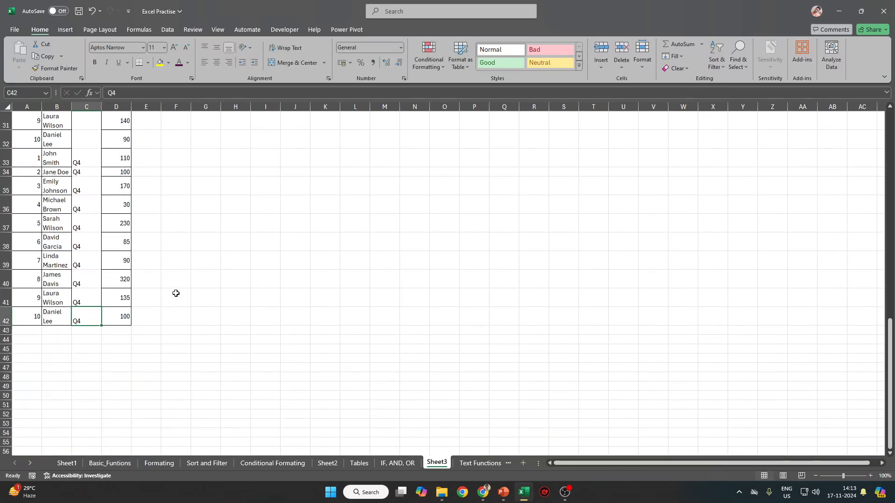
{"action": "scroll", "coordinate": [176, 293], "scroll_direction": "down", "scroll_amount": 3}
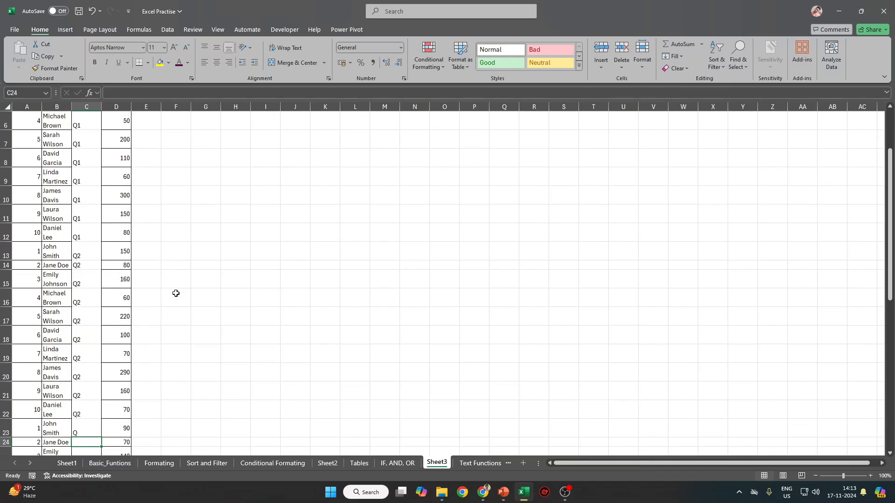
{"action": "type", "text": "Q3"}
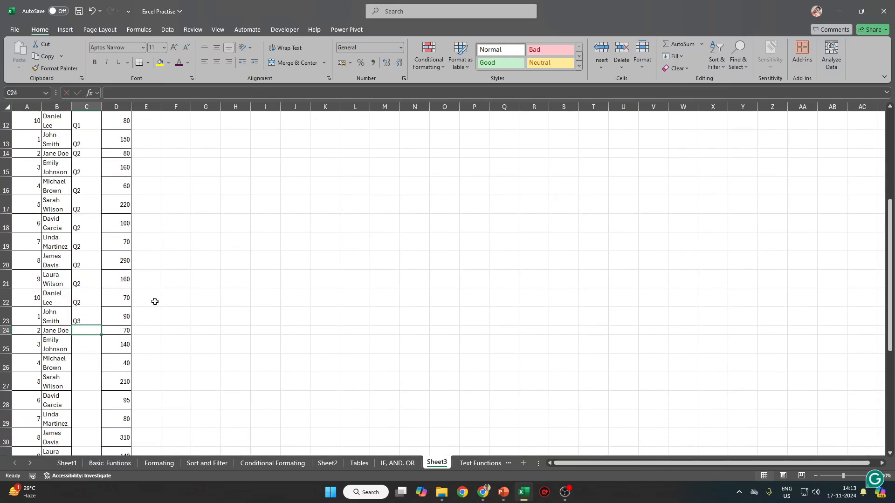
{"action": "key", "text": "ctrl+Return"}
{"action": "scroll", "coordinate": [154, 301], "scroll_direction": "down", "scroll_amount": 2}
{"action": "left_click", "coordinate": [89, 405], "text": "shift"}
{"action": "left_click", "coordinate": [108, 426]}
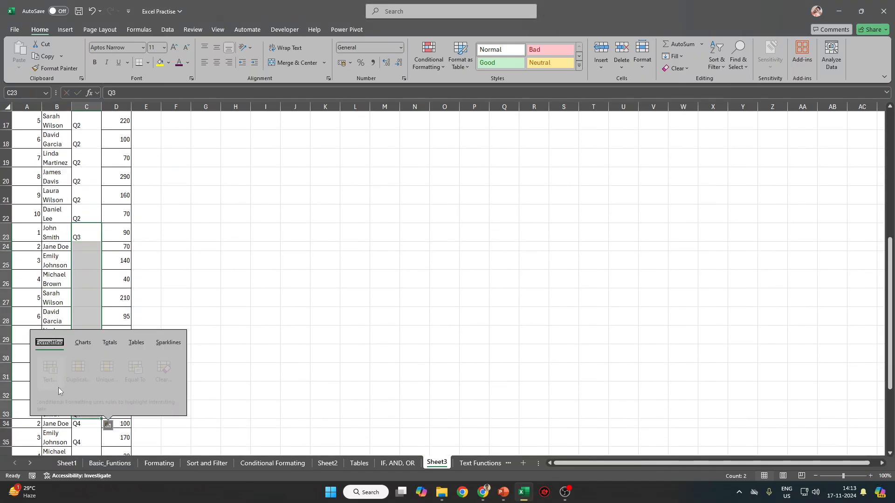
{"action": "left_click", "coordinate": [176, 291]}
{"action": "left_click", "coordinate": [96, 394], "text": "shift"}
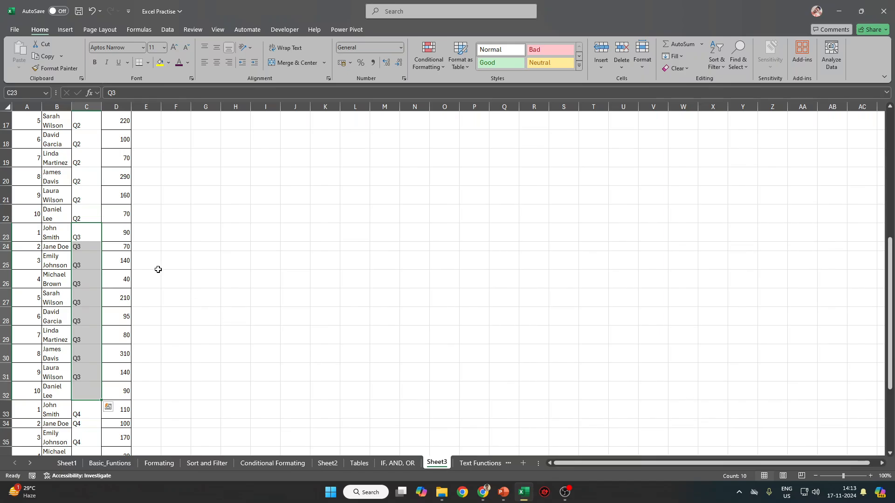
{"action": "scroll", "coordinate": [156, 267], "scroll_direction": "up", "scroll_amount": 5}
{"action": "left_click", "coordinate": [94, 136]}
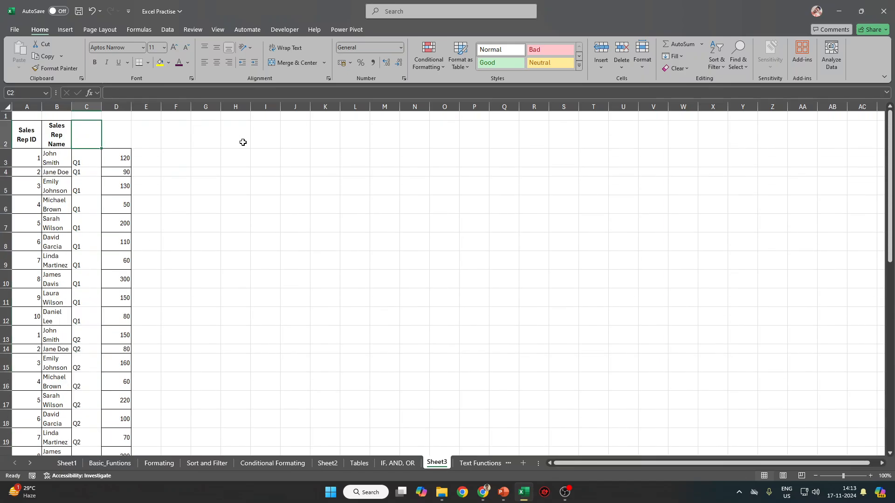
Add the headers 'Quarter' in C2 and 'Sales' in D2.
{"action": "type", "text": "Quar"}
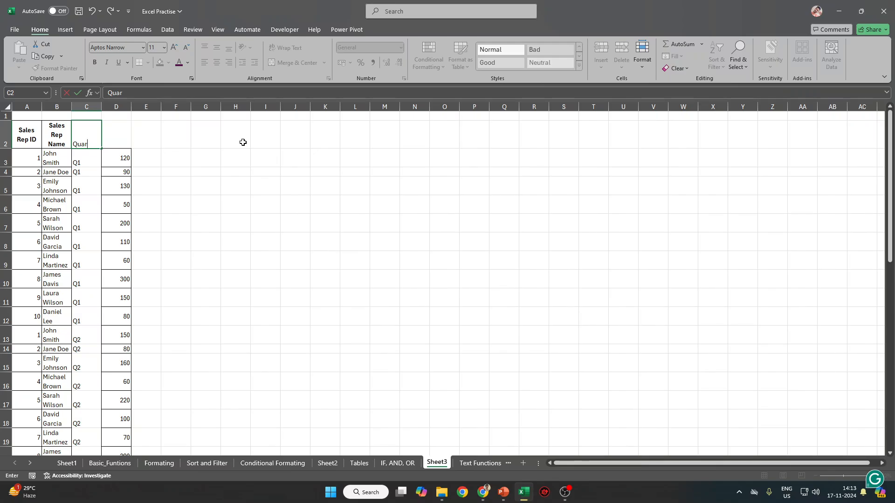
{"action": "key", "text": "BackSpace"}
{"action": "type", "text": "ter"}
{"action": "key", "text": "Tab"}
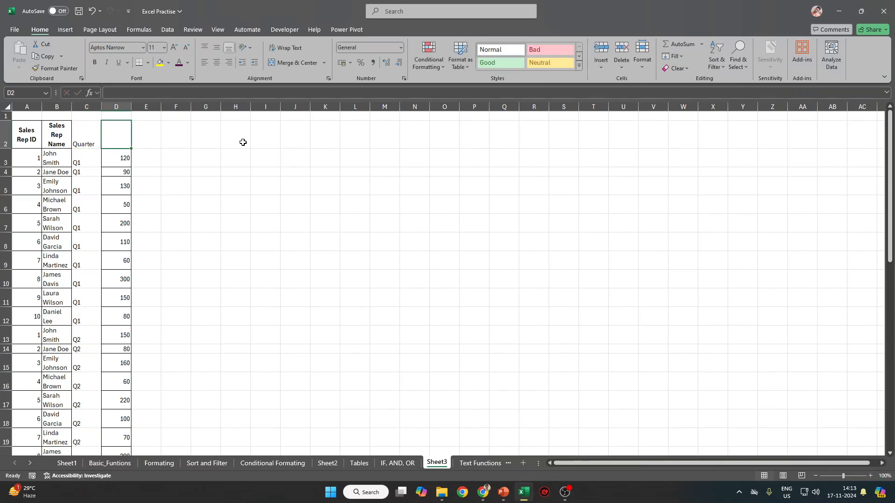
{"action": "type", "text": "Sales"}
{"action": "key", "text": "ctrl+Return"}
Auto-fit columns A–D and all row heights.
{"action": "left_click_drag", "start_coordinate": [21, 106], "coordinate": [117, 107]}
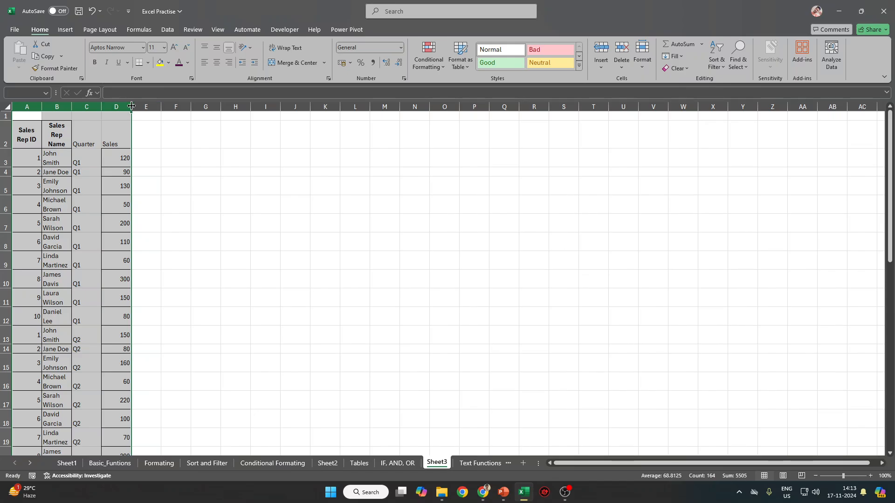
{"action": "double_click", "coordinate": [132, 107]}
{"action": "key", "text": "ctrl+a"}
{"action": "double_click", "coordinate": [9, 149]}
Apply All Borders to the table range A2:D42.
{"action": "left_click", "coordinate": [81, 128]}
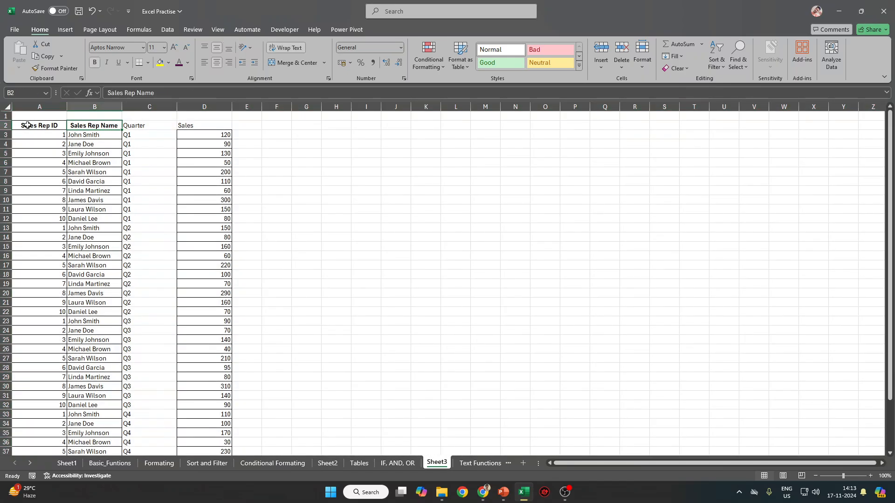
{"action": "left_click_drag", "start_coordinate": [27, 126], "coordinate": [224, 130]}
{"action": "key", "text": "ctrl+shift+Down"}
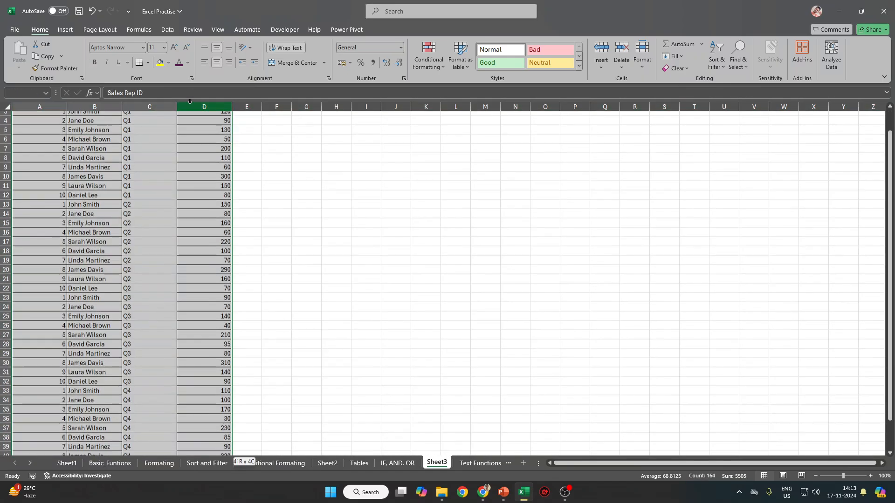
{"action": "left_click", "coordinate": [148, 62]}
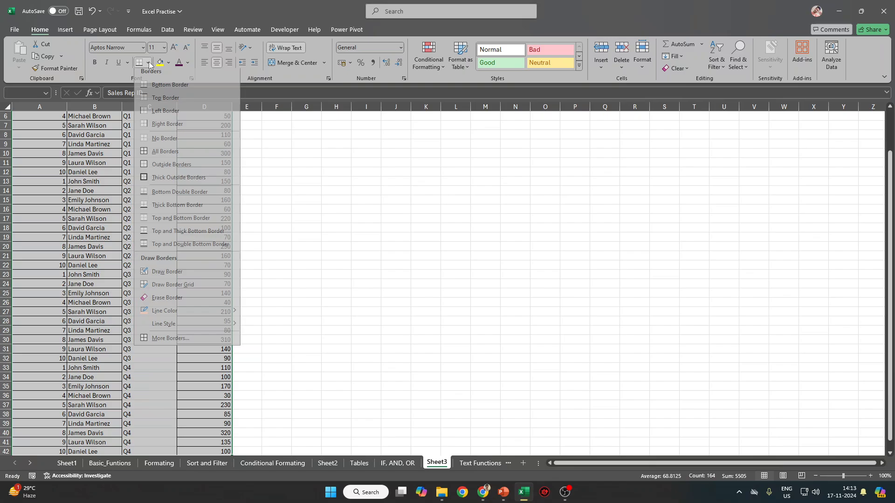
{"action": "left_click", "coordinate": [150, 155]}
Make the header row A2:D2 bold.
{"action": "scroll", "coordinate": [150, 155], "scroll_direction": "up", "scroll_amount": 2}
{"action": "key", "text": "ctrl+Up"}
{"action": "key", "text": "Down"}
{"action": "key", "text": "ctrl+shift+Right"}
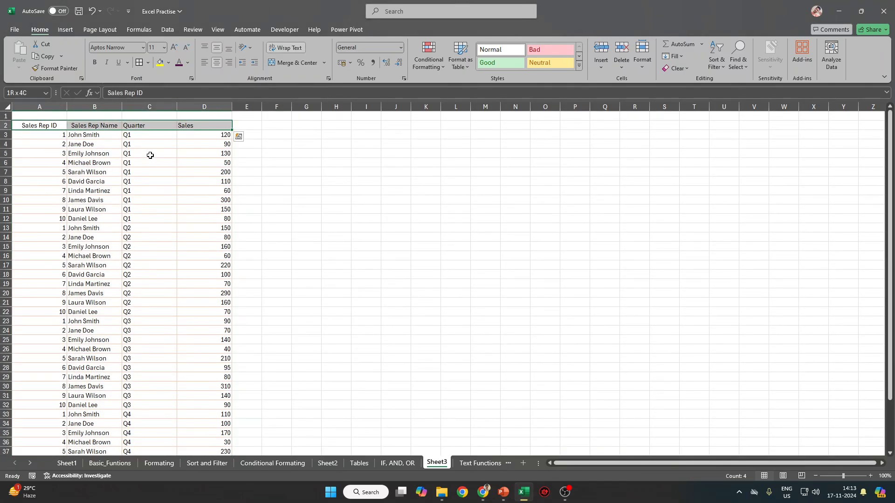
{"action": "key", "text": "ctrl+b"}
{"action": "left_click", "coordinate": [372, 162]}
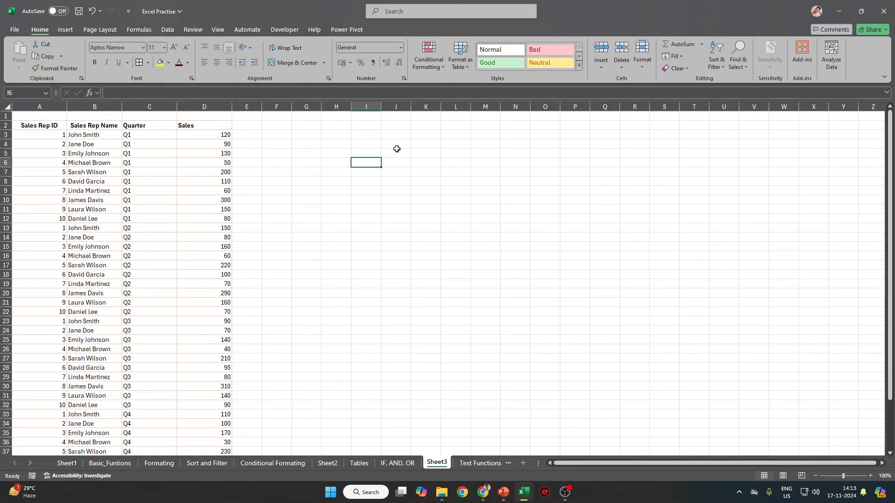
Copy the first rep's name from B3 into H2, widen column H and auto-fit rows.
{"action": "left_click", "coordinate": [93, 134]}
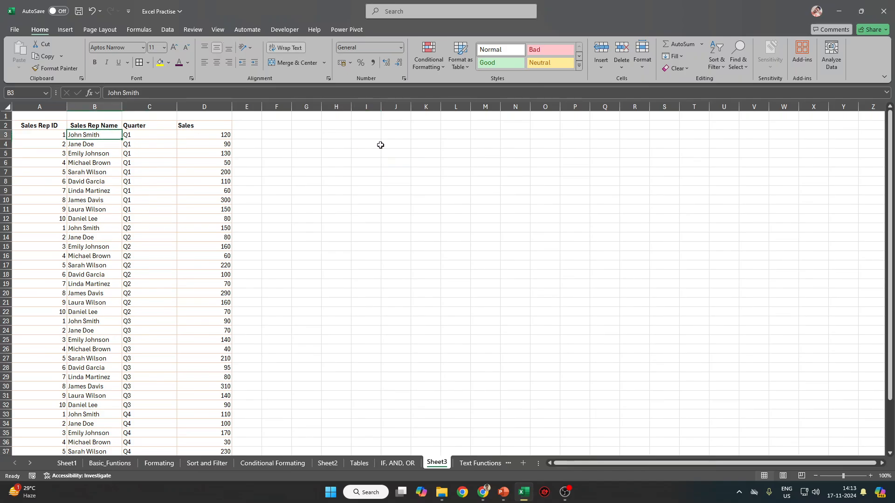
{"action": "key", "text": "ctrl+c"}
{"action": "left_click", "coordinate": [336, 125]}
{"action": "key", "text": "ctrl+v"}
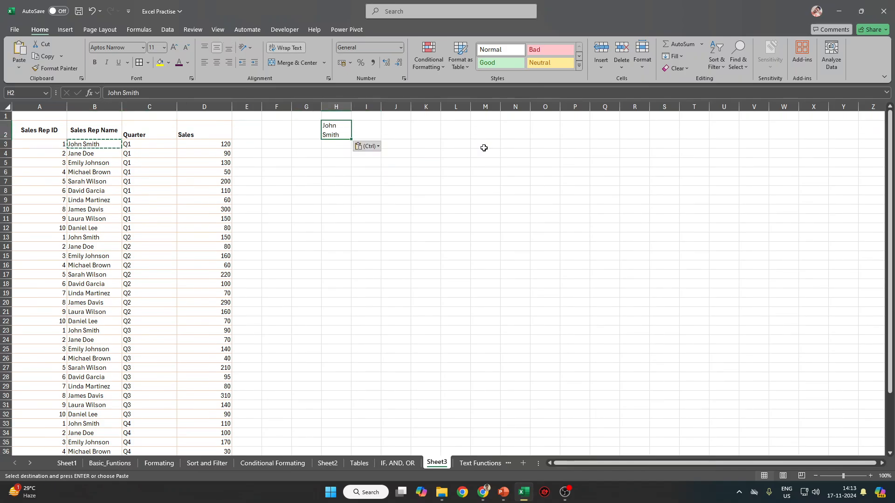
{"action": "left_click_drag", "start_coordinate": [352, 107], "coordinate": [372, 107]}
{"action": "key", "text": "ctrl+a"}
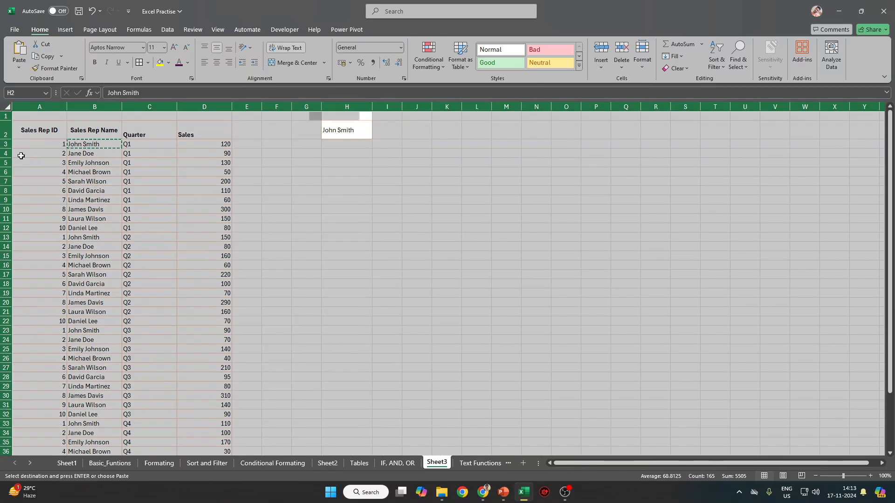
{"action": "double_click", "coordinate": [5, 149]}
{"action": "left_click", "coordinate": [363, 146]}
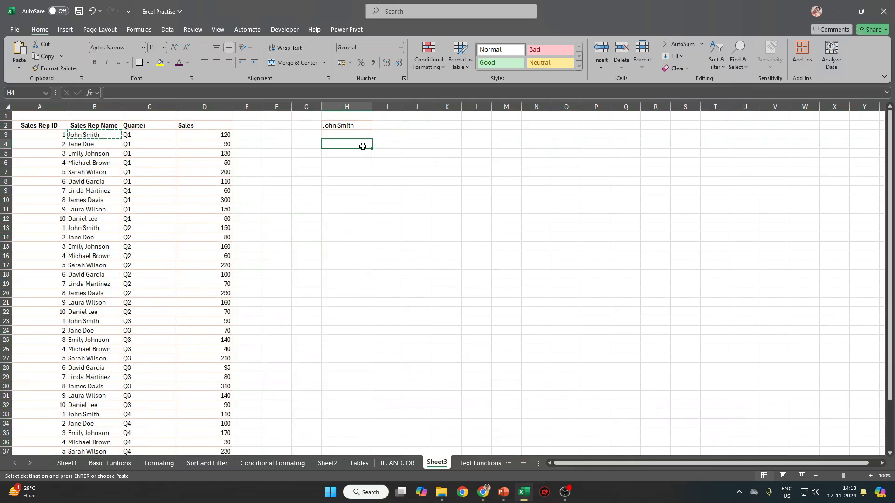
Enter the label 'by Quarter' in H3.
{"action": "left_click", "coordinate": [347, 135]}
{"action": "type", "text": "by"}
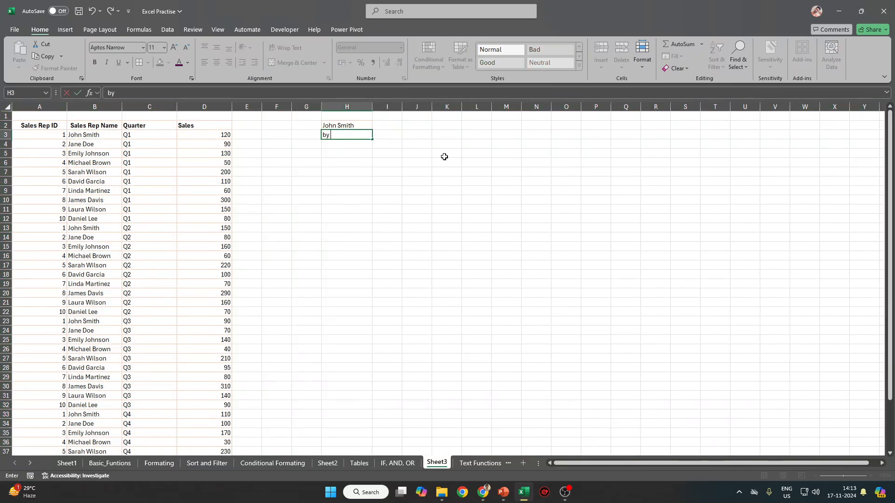
{"action": "type", "text": " A"}
{"action": "key", "text": "BackSpace"}
{"action": "type", "text": "Quat"}
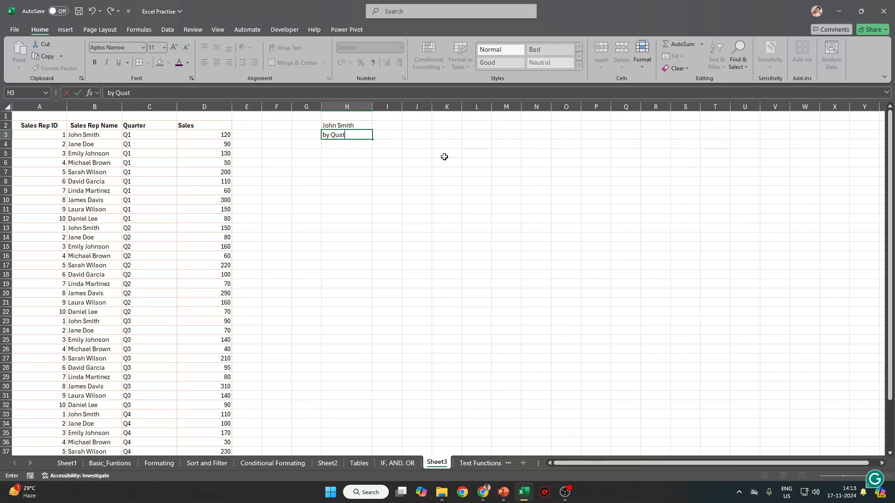
{"action": "key", "text": "BackSpace"}
{"action": "type", "text": "rter"}
{"action": "key", "text": "ctrl+Return"}
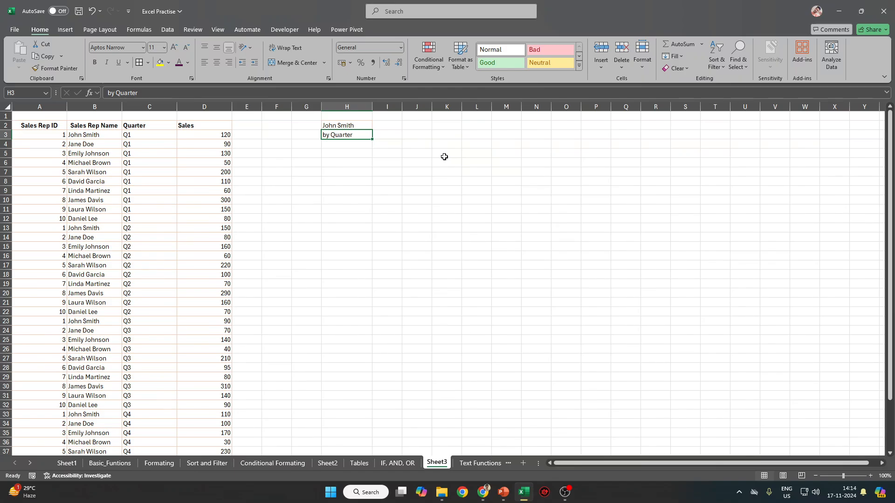
Start a formula in I2, then cancel it.
{"action": "left_click", "coordinate": [396, 124]}
{"action": "type", "text": "="}
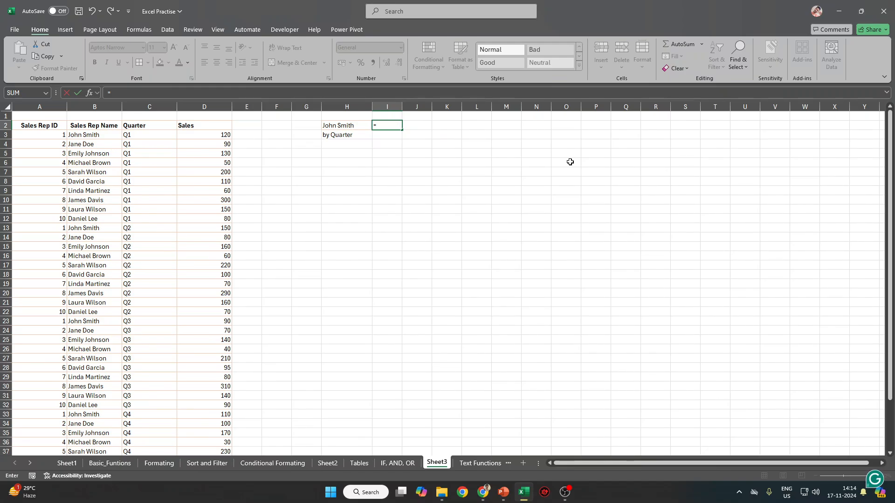
{"action": "key", "text": "Escape"}
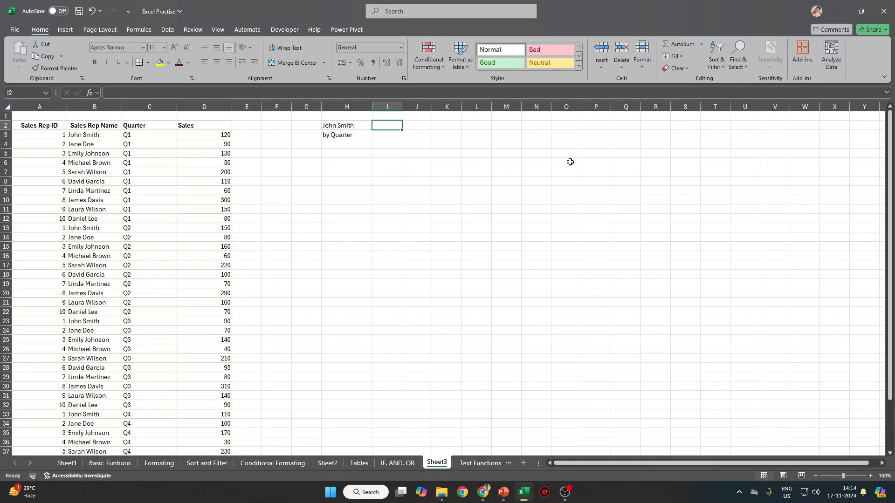
Enter Q1 as the quarter value in I3.
{"action": "key", "text": "Down"}
{"action": "type", "text": "Q1"}
{"action": "key", "text": "Up"}
{"action": "key", "text": "Down"}
{"action": "type", "text": "A"}
{"action": "key", "text": "Up"}
{"action": "key", "text": "Up"}
{"action": "key", "text": "Left"}
{"action": "key", "text": "Down"}
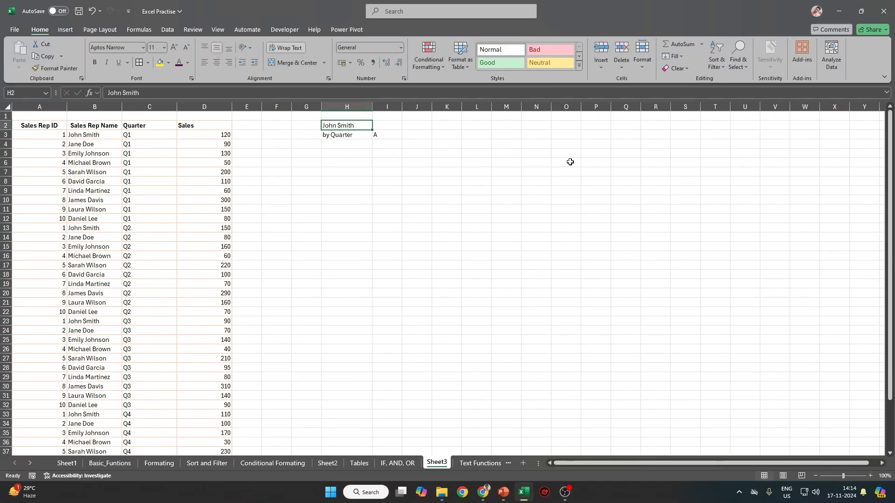
{"action": "key", "text": "Right"}
{"action": "key", "text": "Down"}
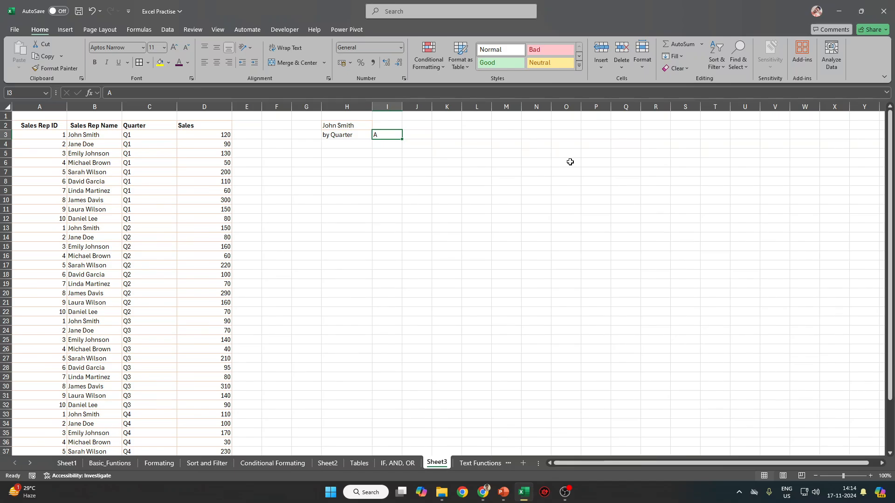
{"action": "type", "text": "Q1"}
{"action": "key", "text": "Return"}
{"action": "key", "text": "Up"}
{"action": "key", "text": "Up"}
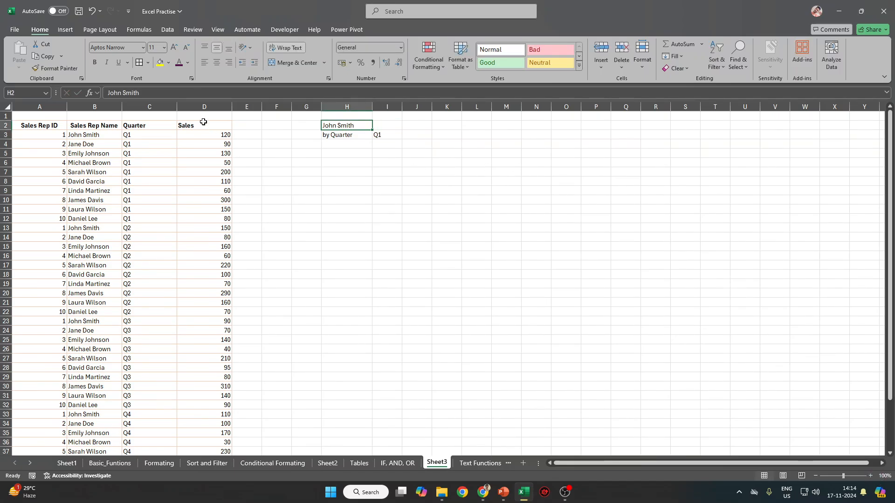
Copy the Sales Rep Name heading from B2 into H2 and the rep name from B3 into I2.
{"action": "left_click", "coordinate": [116, 125]}
{"action": "key", "text": "ctrl+c"}
{"action": "left_click", "coordinate": [347, 125]}
{"action": "key", "text": "ctrl+v"}
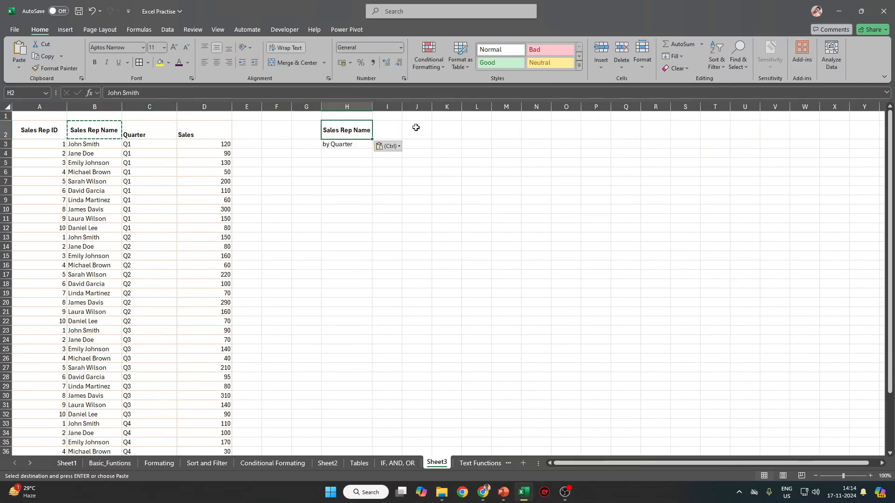
{"action": "left_click", "coordinate": [387, 130]}
{"action": "left_click", "coordinate": [103, 143]}
{"action": "key", "text": "ctrl+c"}
{"action": "left_click", "coordinate": [387, 129]}
{"action": "key", "text": "ctrl+v"}
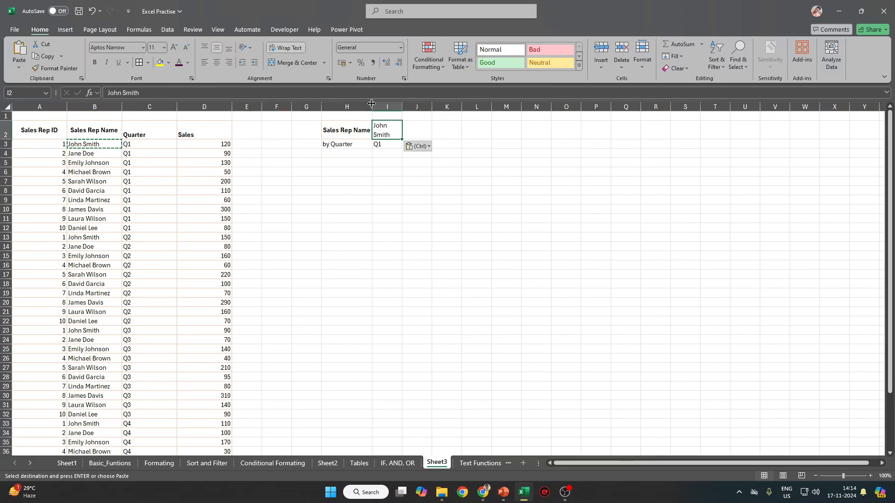
Widen column H and auto-fit column I and the row heights.
{"action": "left_click_drag", "start_coordinate": [372, 106], "coordinate": [441, 106]}
{"action": "left_click", "coordinate": [7, 107]}
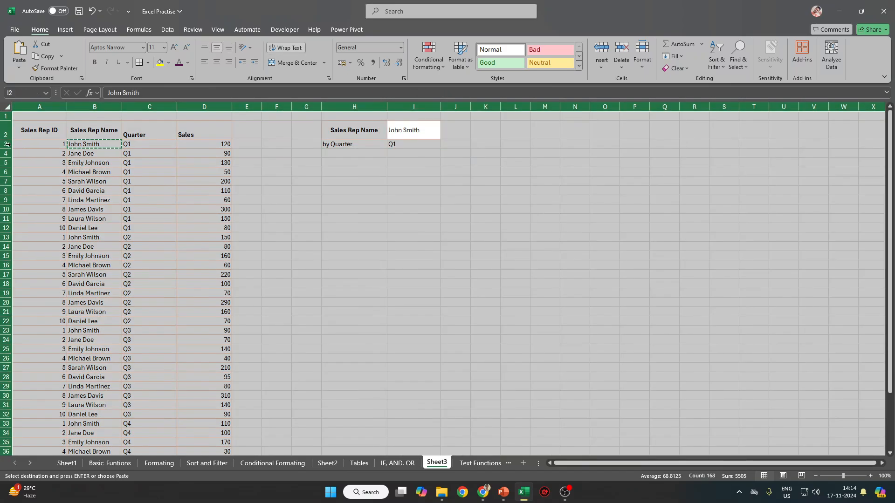
{"action": "double_click", "coordinate": [6, 140]}
{"action": "left_click", "coordinate": [425, 141]}
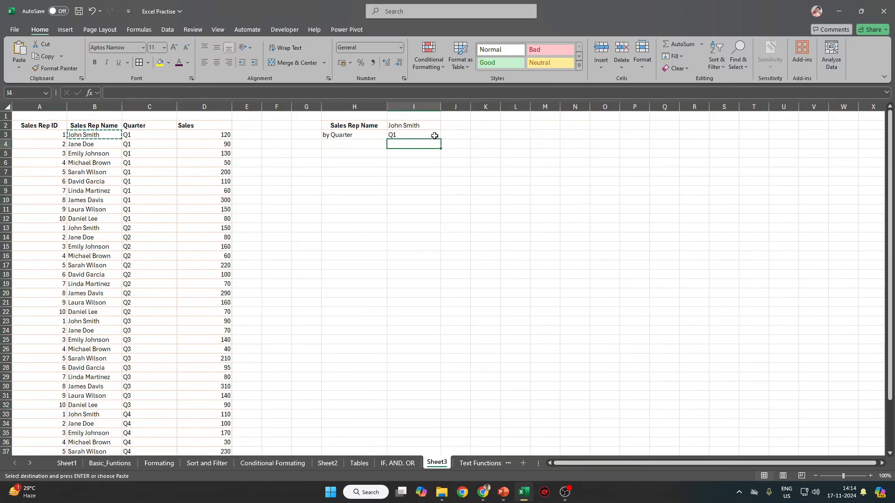
Review the H2:I3 lookup labels and select J2:J3 for the results.
{"action": "left_click", "coordinate": [417, 126]}
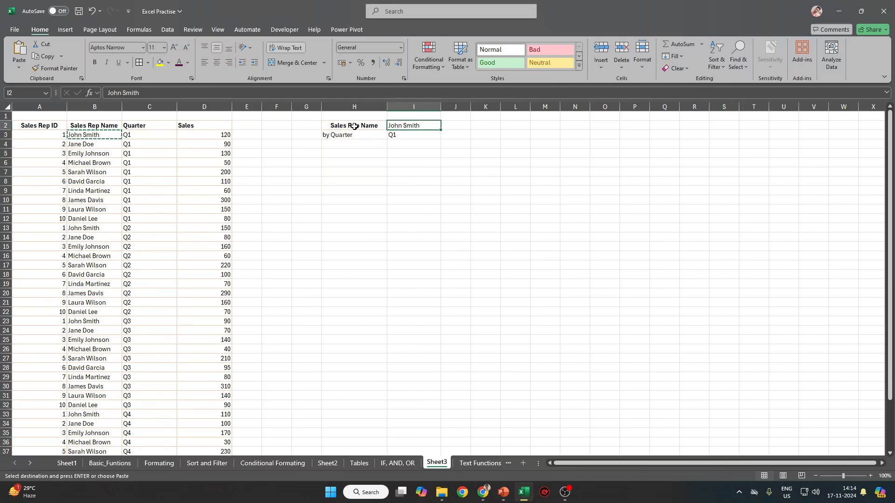
{"action": "left_click_drag", "start_coordinate": [349, 124], "coordinate": [408, 126]}
{"action": "left_click", "coordinate": [410, 126]}
{"action": "left_click", "coordinate": [361, 135]}
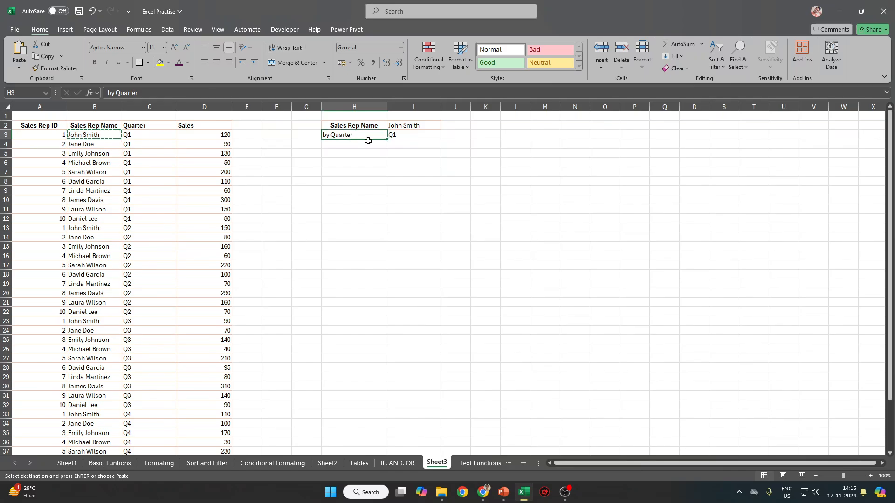
{"action": "left_click", "coordinate": [406, 134]}
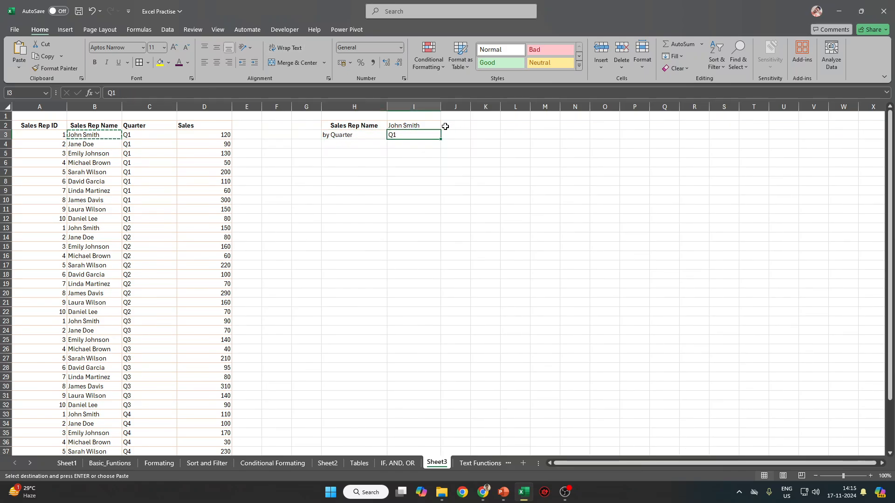
{"action": "left_click_drag", "start_coordinate": [445, 125], "coordinate": [466, 136]}
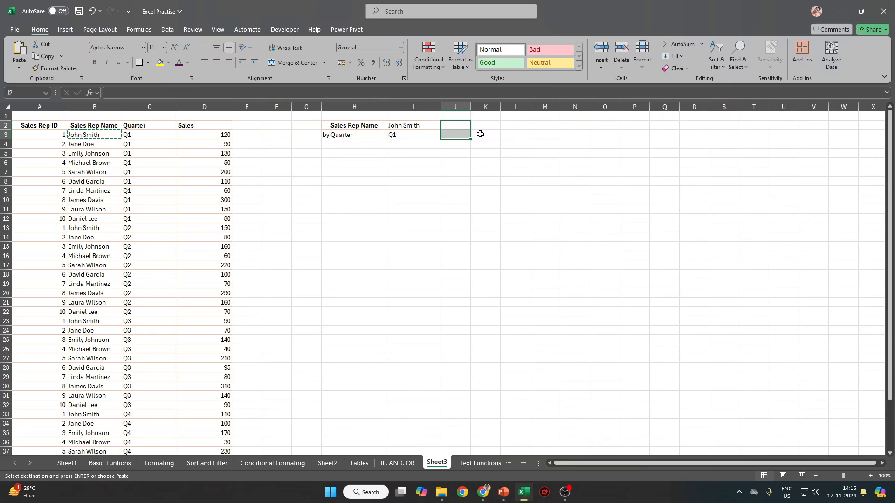
{"action": "left_click", "coordinate": [515, 144]}
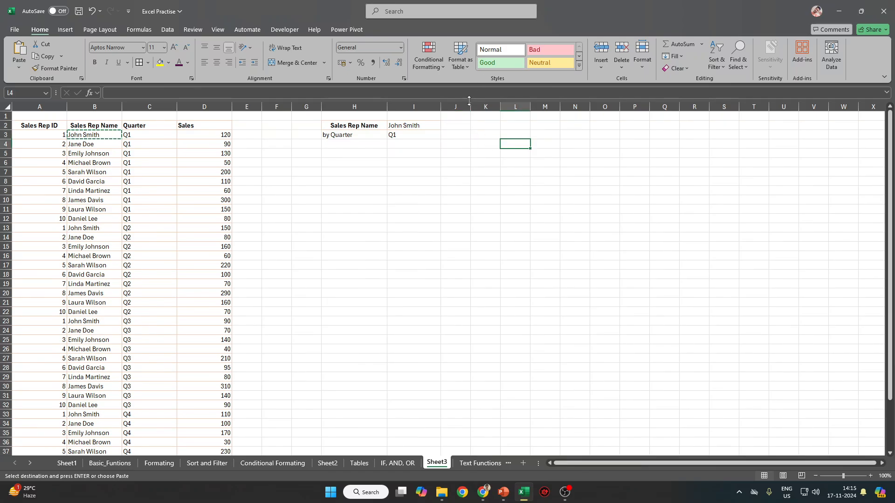
{"action": "left_click", "coordinate": [459, 125]}
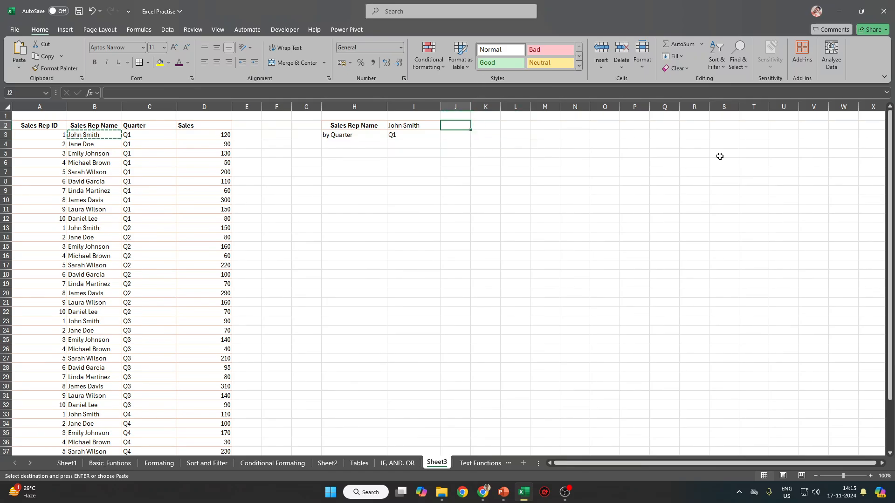
{"action": "key", "text": "Escape"}
{"action": "type", "text": "=IF"}
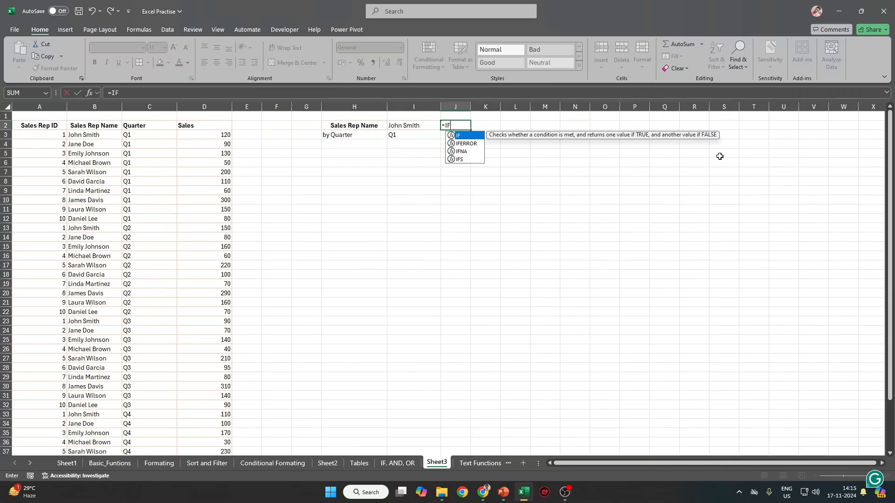
{"action": "type", "text": "("}
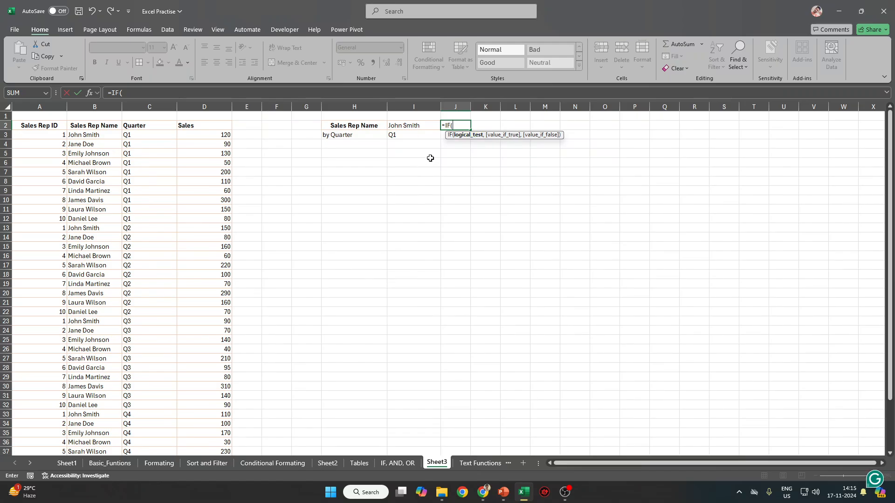
{"action": "left_click", "coordinate": [427, 128]}
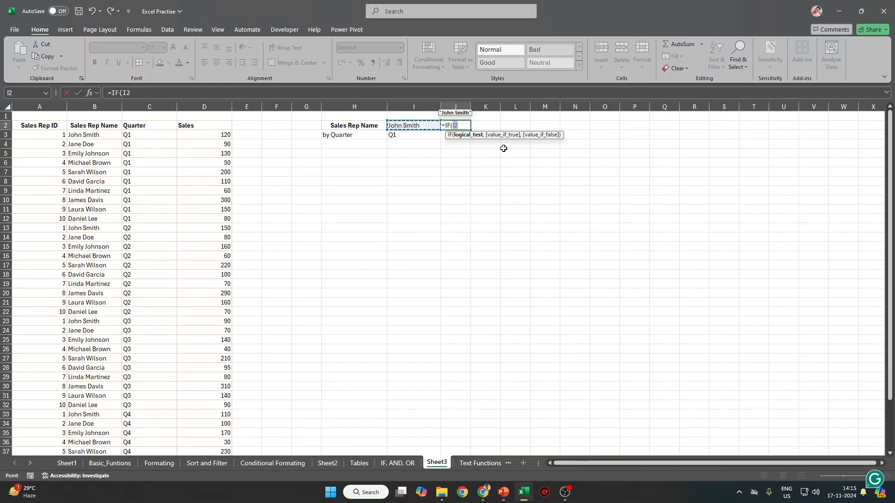
{"action": "key", "text": "Escape"}
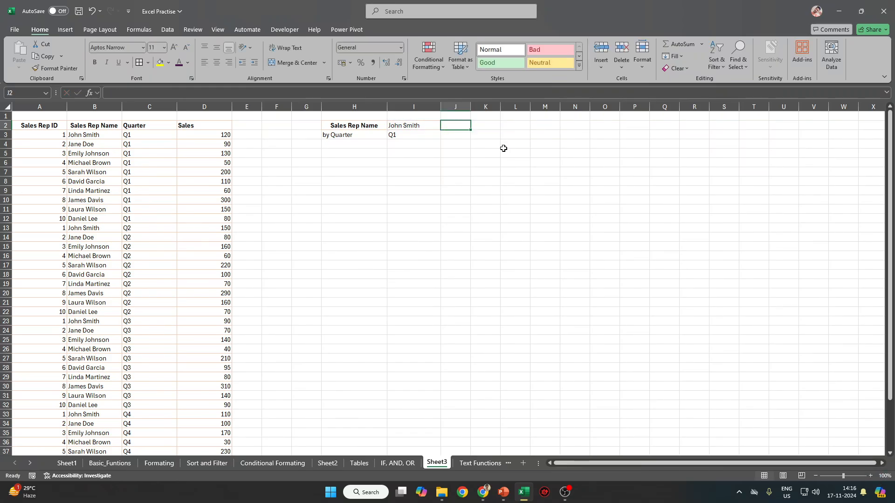
{"action": "type", "text": "=SUM("}
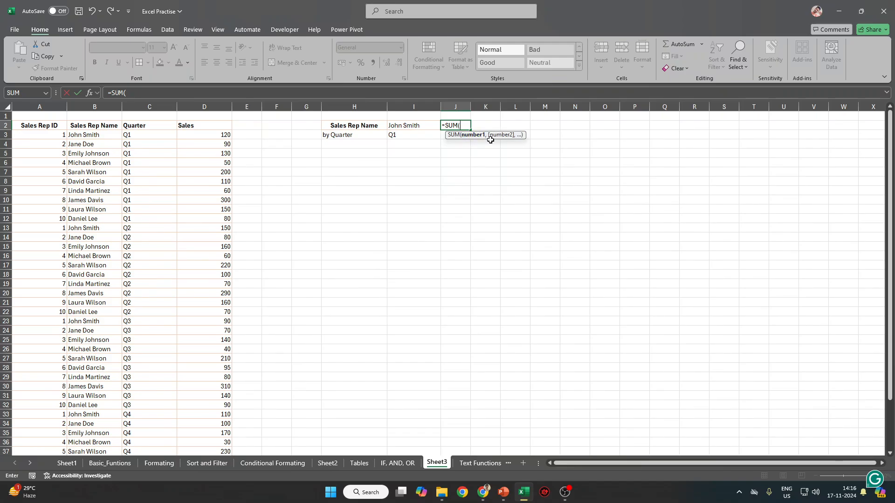
{"action": "type", "text": "IF("}
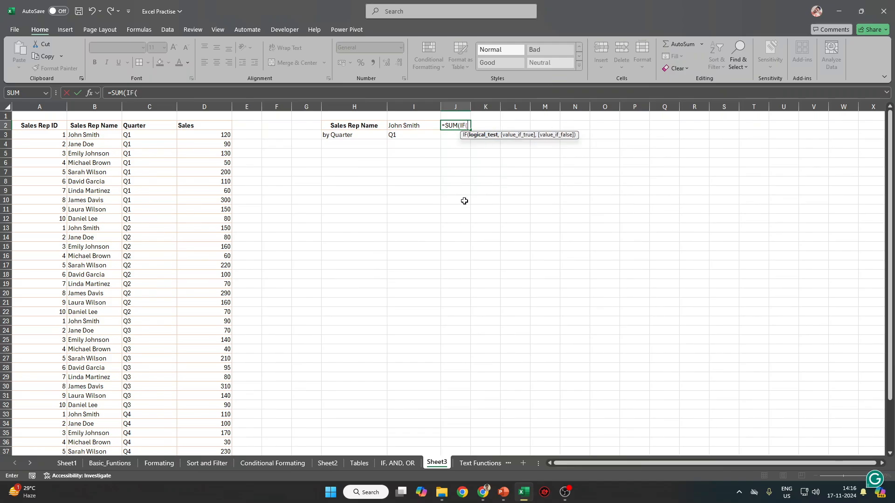
{"action": "left_click", "coordinate": [93, 105]}
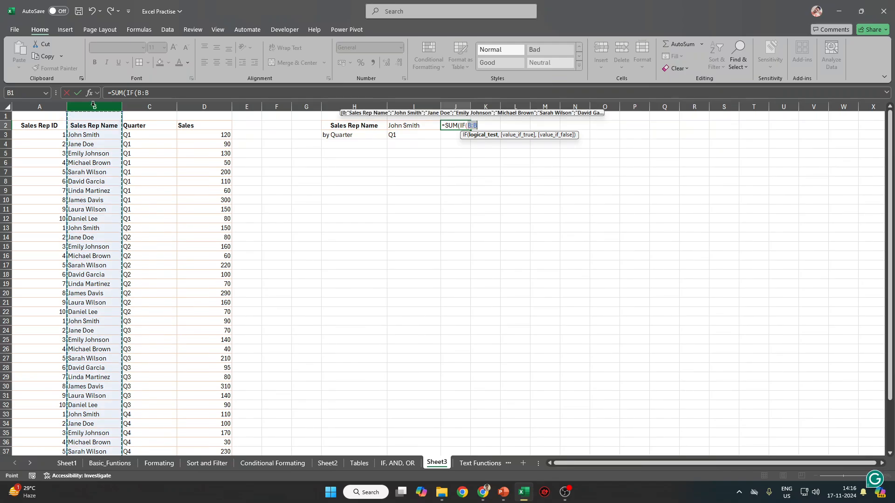
{"action": "type", "text": "="}
{"action": "left_click", "coordinate": [432, 127]}
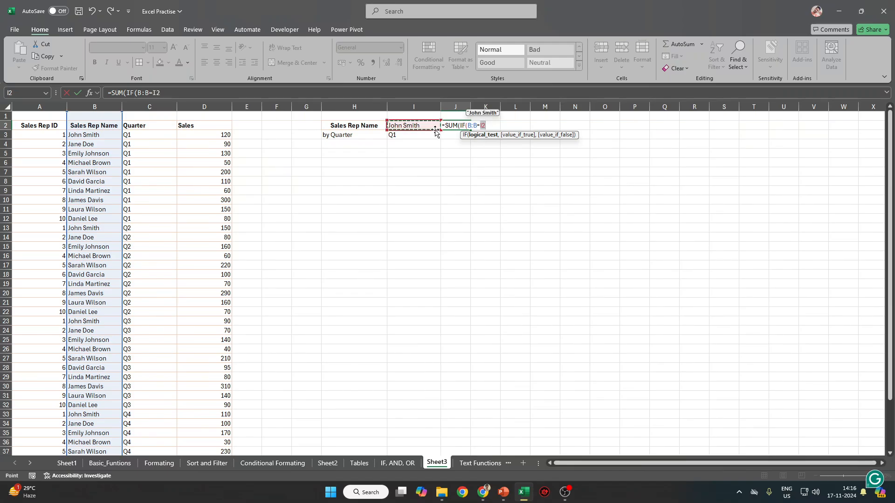
{"action": "type", "text": ","}
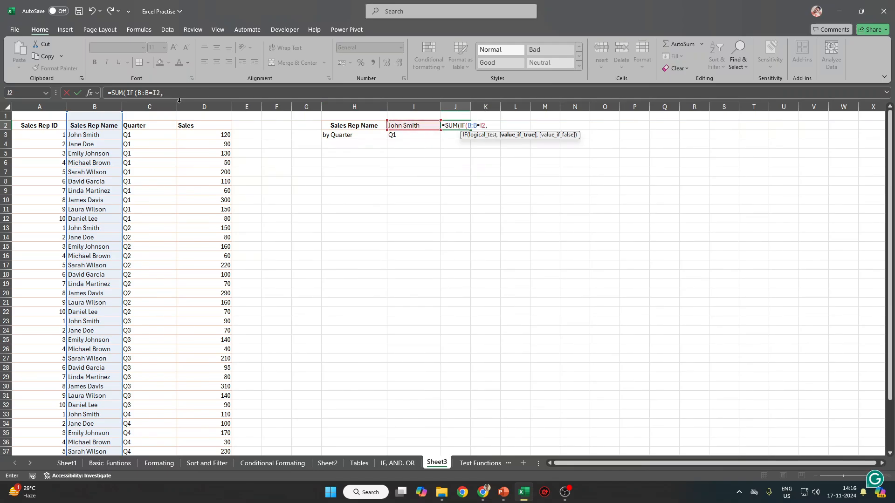
{"action": "left_click", "coordinate": [227, 104]}
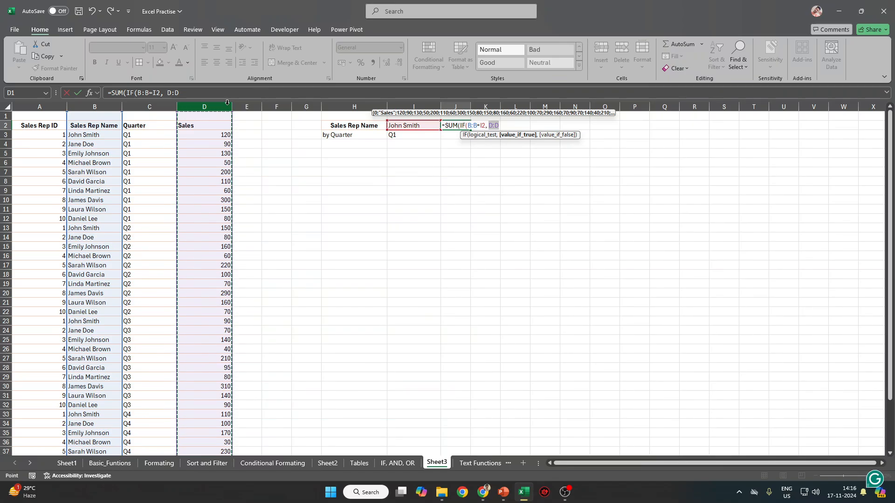
{"action": "key", "text": "Escape"}
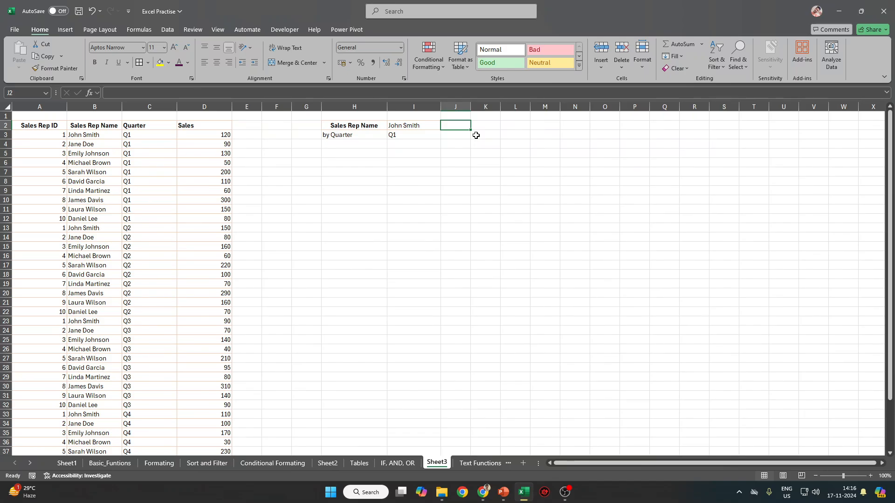
Start a SUMIF formula in J2, then cancel the first attempt.
{"action": "type", "text": "=SUMIF"}
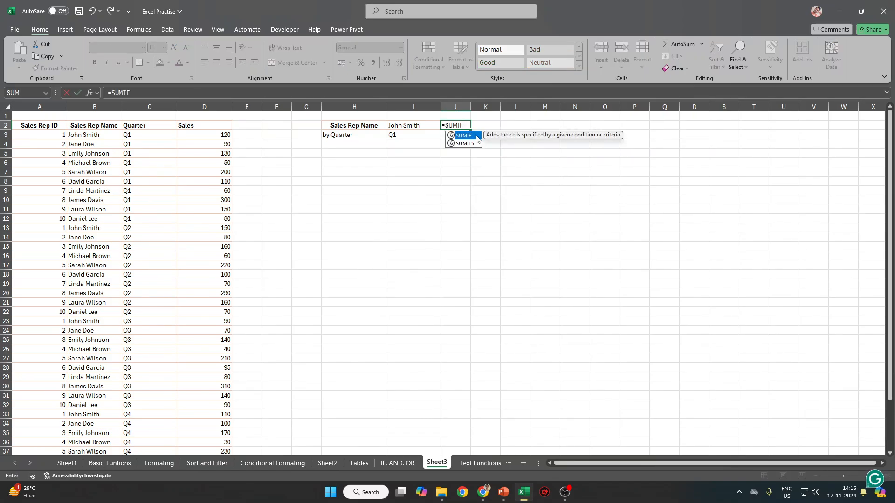
{"action": "double_click", "coordinate": [470, 136]}
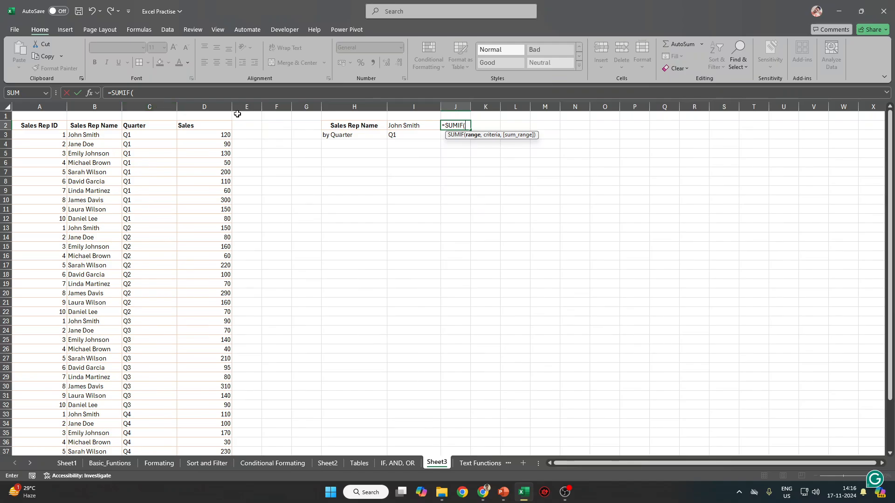
{"action": "left_click", "coordinate": [209, 105]}
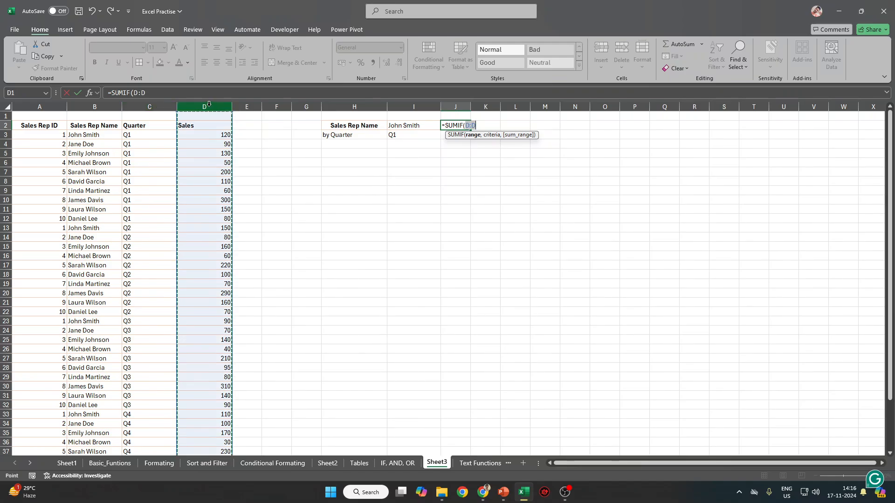
{"action": "type", "text": ","}
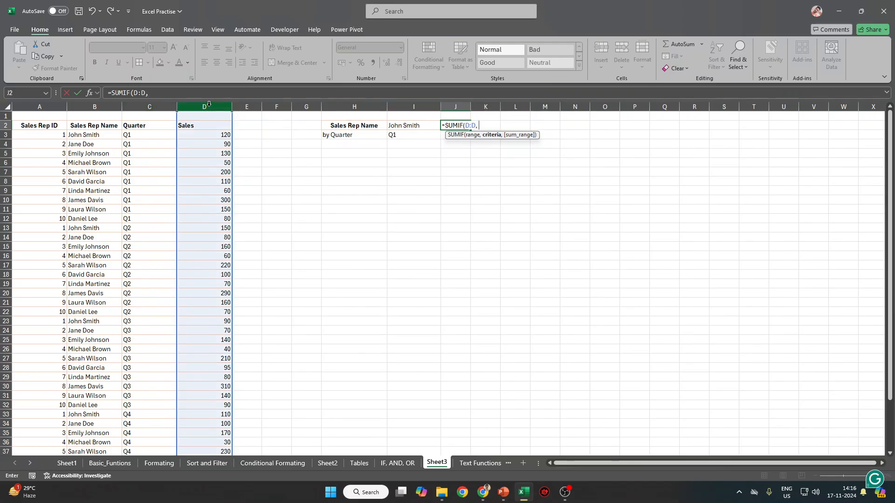
{"action": "key", "text": "Escape"}
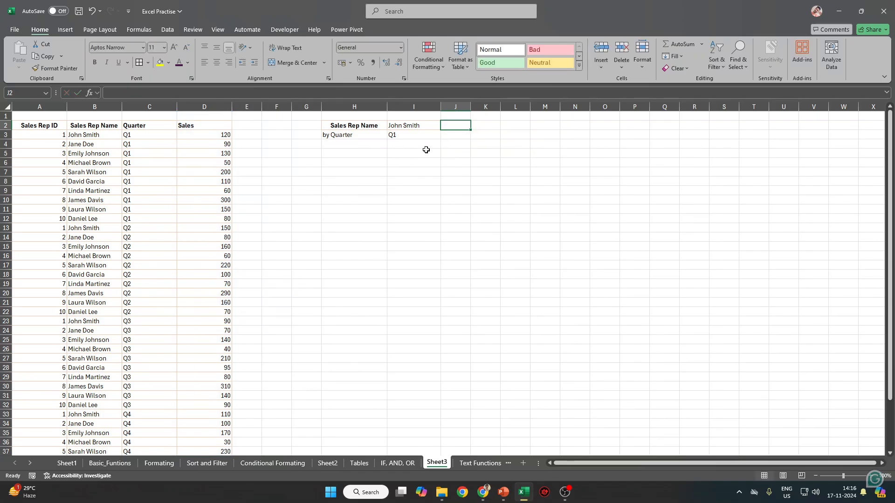
Enter =SUMIF(B:B, I2, D:D) in J2 and fill it down to J3.
{"action": "type", "text": "=SUMIF("}
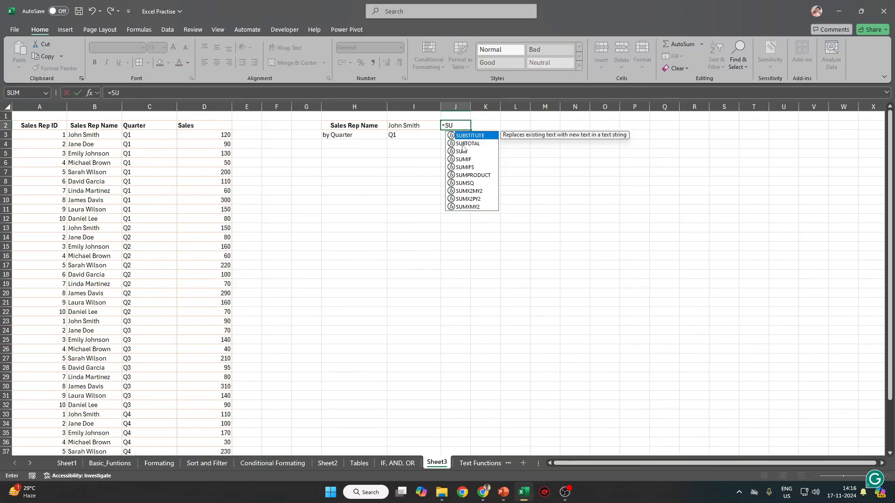
{"action": "left_click", "coordinate": [97, 103]}
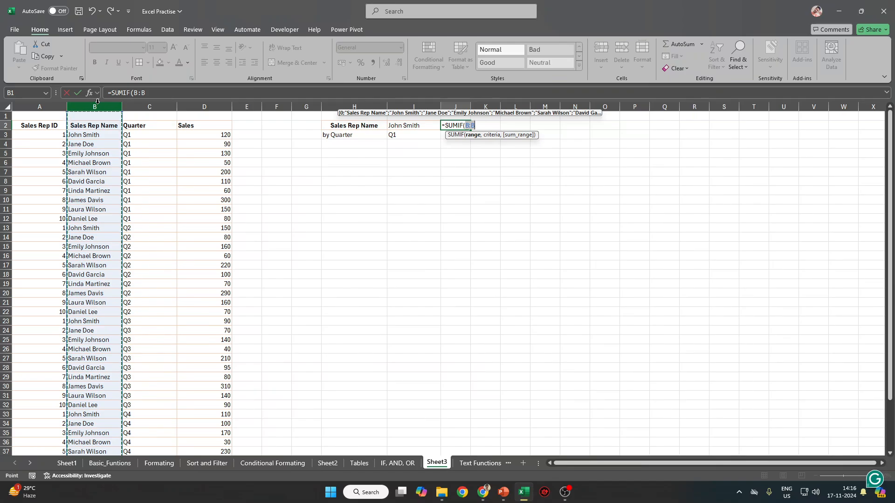
{"action": "type", "text": ","}
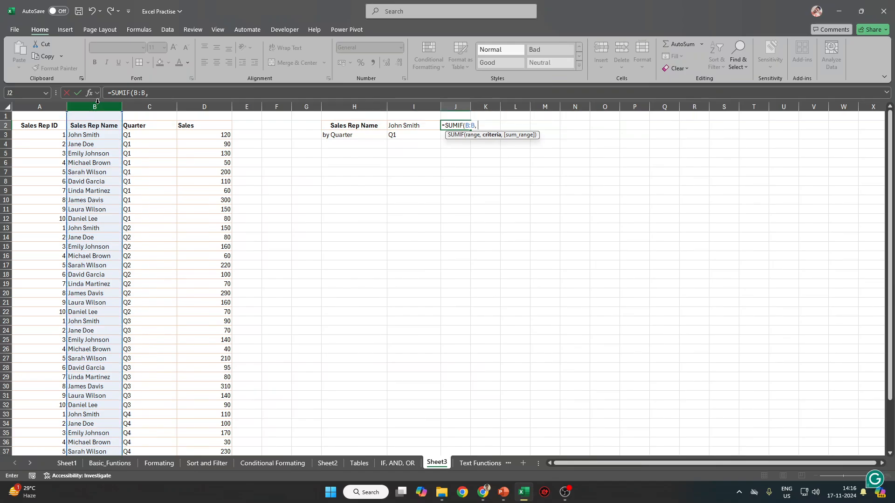
{"action": "left_click", "coordinate": [411, 124]}
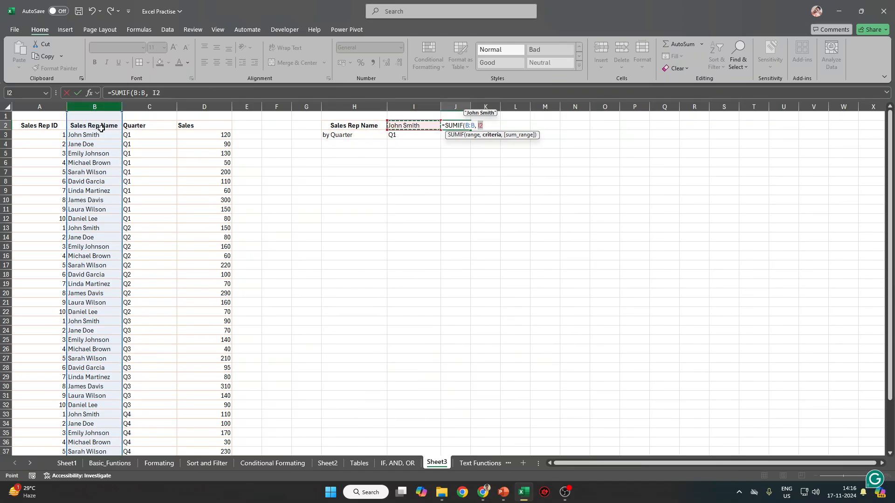
{"action": "type", "text": ","}
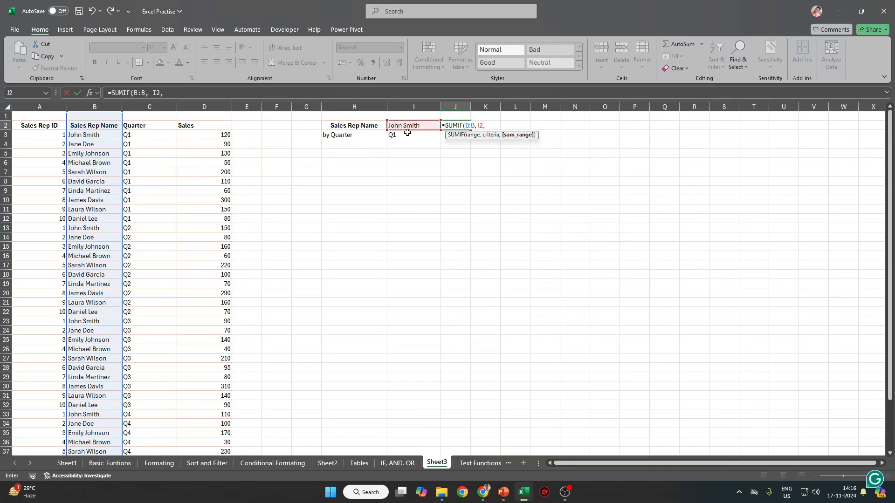
{"action": "left_click", "coordinate": [204, 107]}
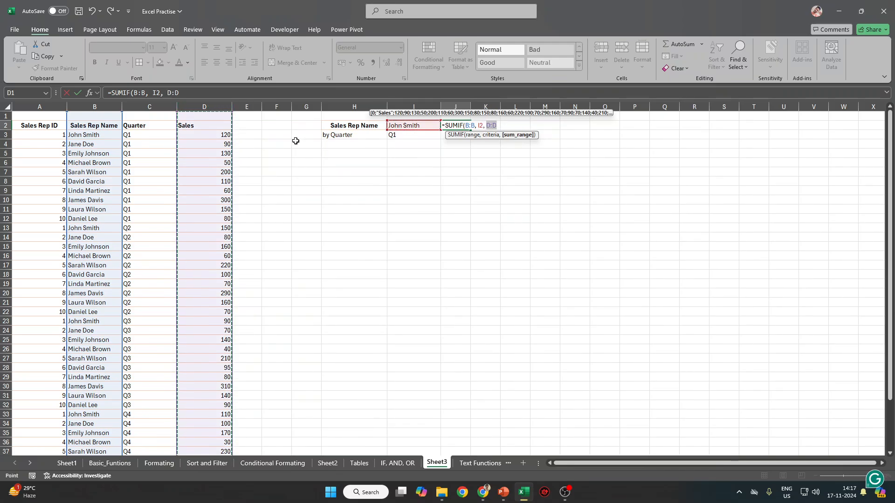
{"action": "key", "text": "Return"}
{"action": "key", "text": "Up"}
{"action": "key", "text": "shift+Down"}
{"action": "key", "text": "ctrl+d"}
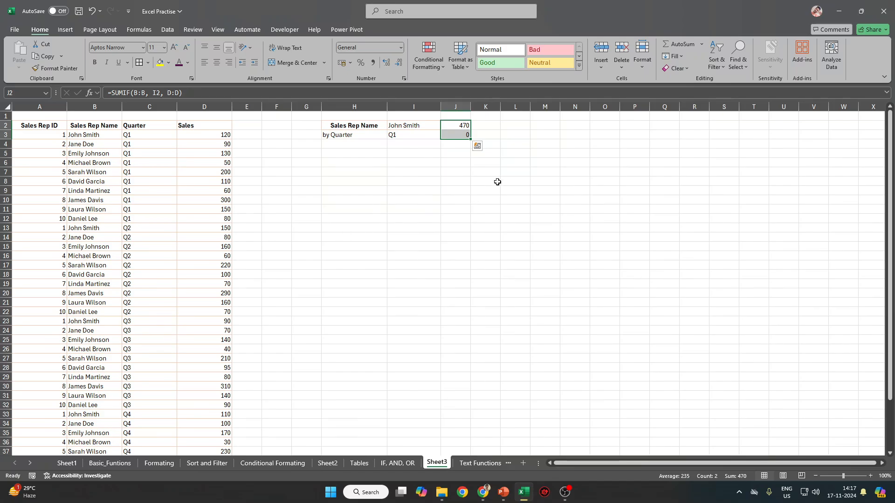
Filter Sales Rep Name to the first rep and select their sales to check the total.
{"action": "left_click", "coordinate": [93, 129]}
{"action": "key", "text": "ctrl+shift+l"}
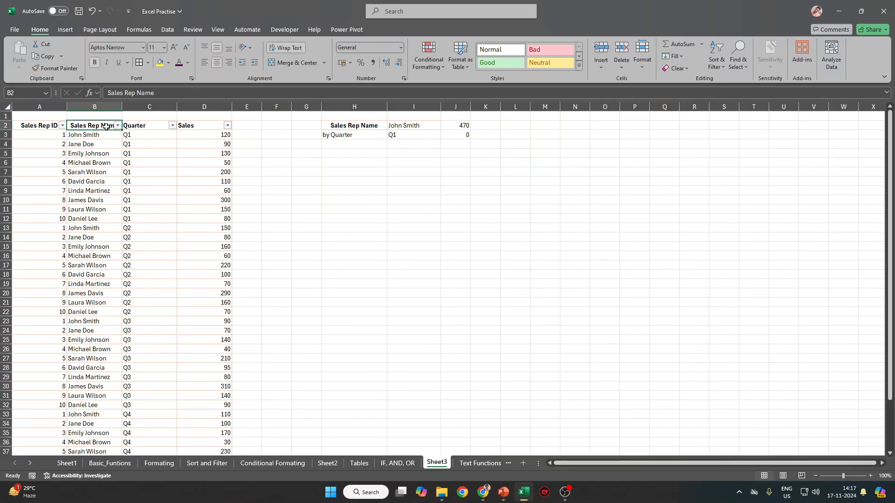
{"action": "key", "text": "alt+Down"}
{"action": "left_click", "coordinate": [29, 248]}
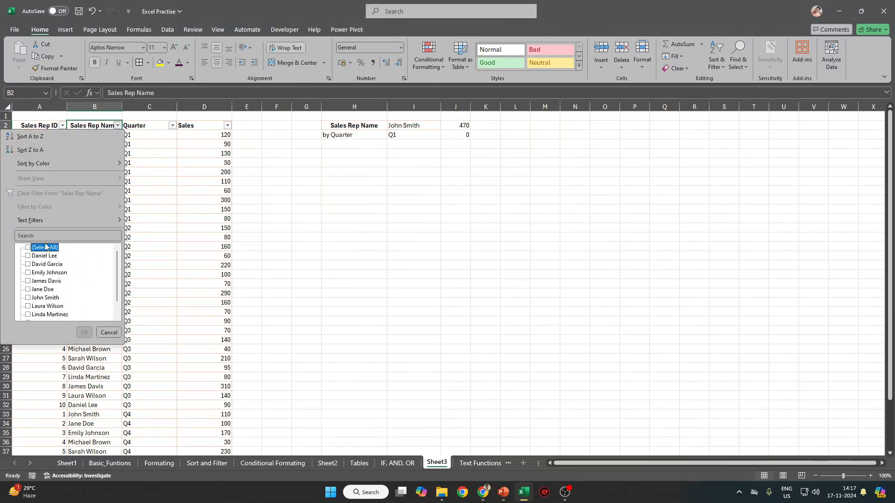
{"action": "left_click", "coordinate": [38, 298]}
{"action": "left_click", "coordinate": [84, 332]}
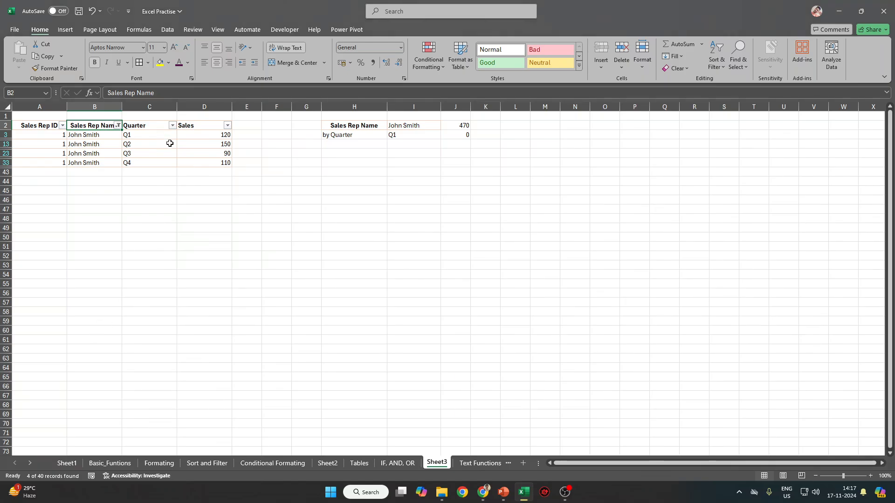
{"action": "left_click", "coordinate": [213, 136]}
{"action": "left_click_drag", "start_coordinate": [212, 135], "coordinate": [215, 163]}
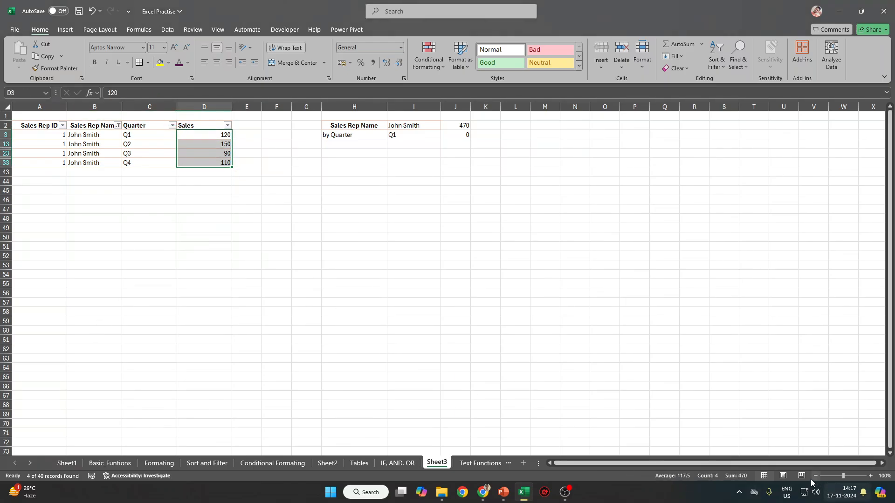
Review J2's SUMIF formula, its I2 criteria and D:D sum range, leaving it unchanged.
{"action": "left_click", "coordinate": [459, 129]}
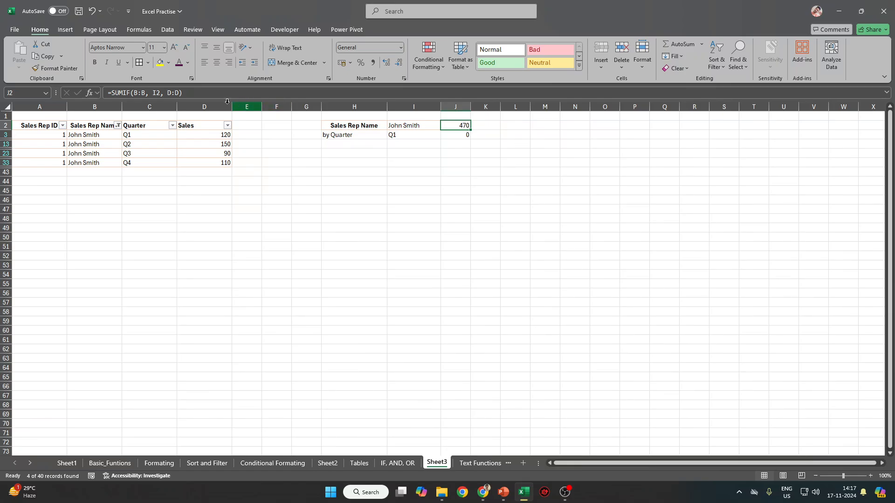
{"action": "left_click", "coordinate": [123, 93]}
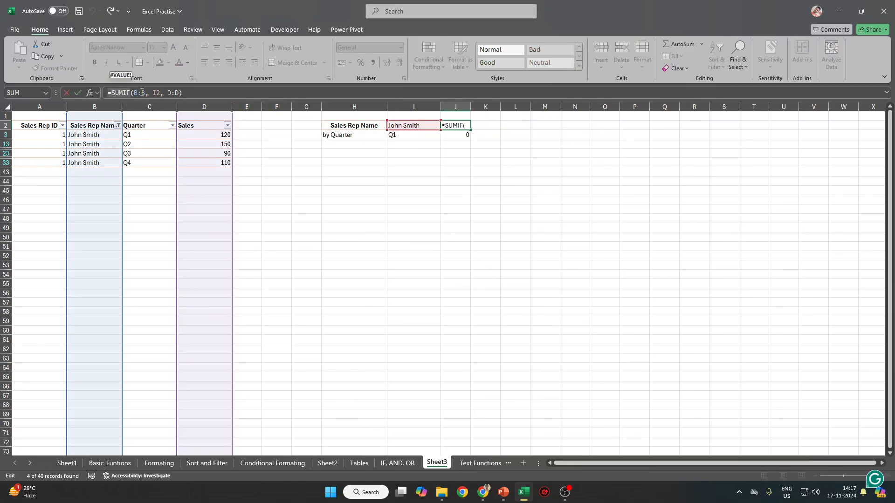
{"action": "double_click", "coordinate": [157, 92]}
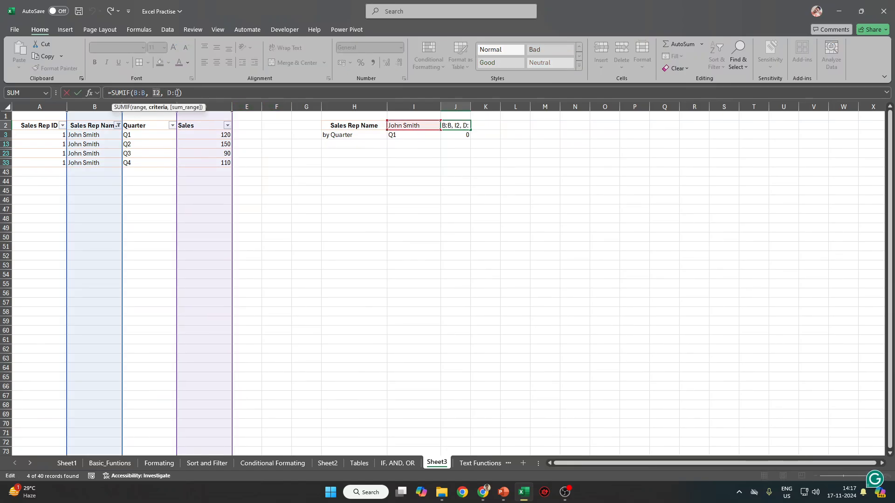
{"action": "double_click", "coordinate": [176, 92]}
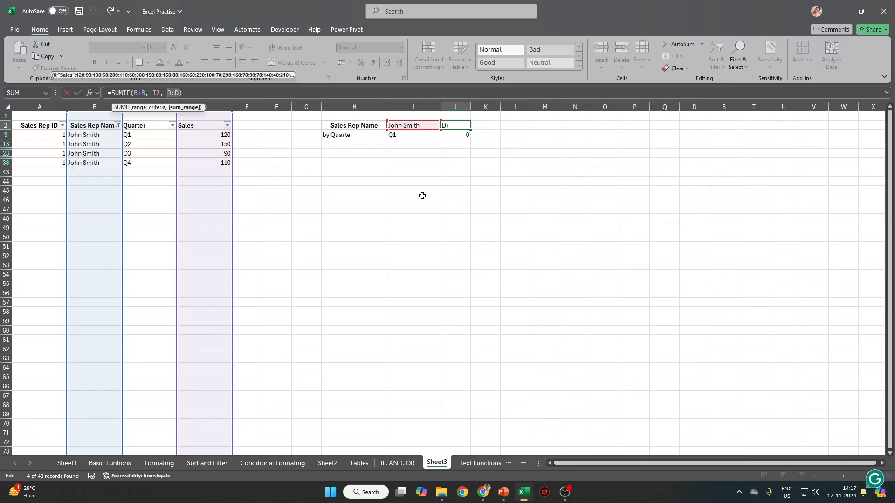
{"action": "key", "text": "ctrl+Return"}
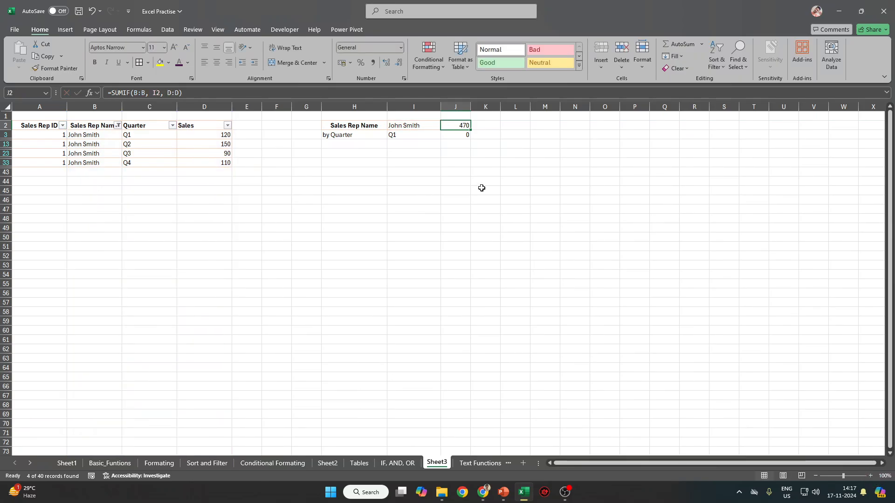
Remove the filter and begin a new =SUMIF( formula in J3.
{"action": "key", "text": "Left"}
{"action": "key", "text": "Left"}
{"action": "key", "text": "Left"}
{"action": "key", "text": "Left"}
{"action": "key", "text": "Left"}
{"action": "key", "text": "Left"}
{"action": "key", "text": "ctrl+shift+l"}
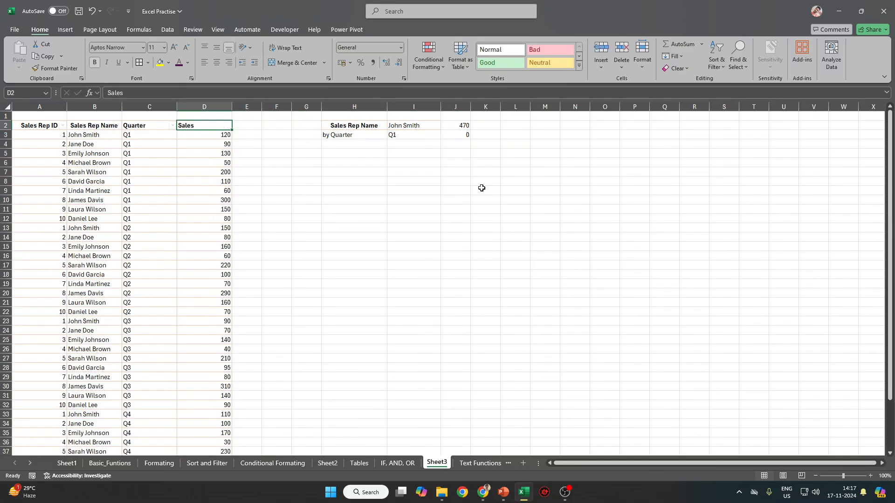
{"action": "left_click", "coordinate": [457, 135]}
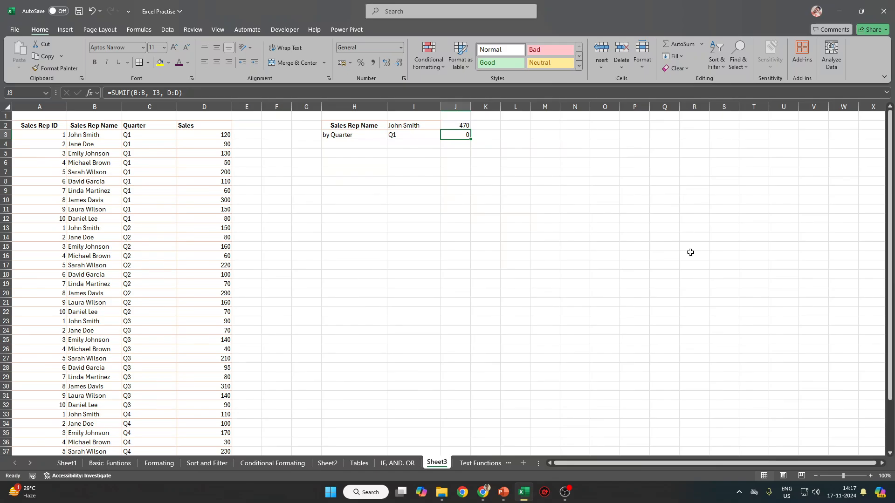
{"action": "type", "text": "="}
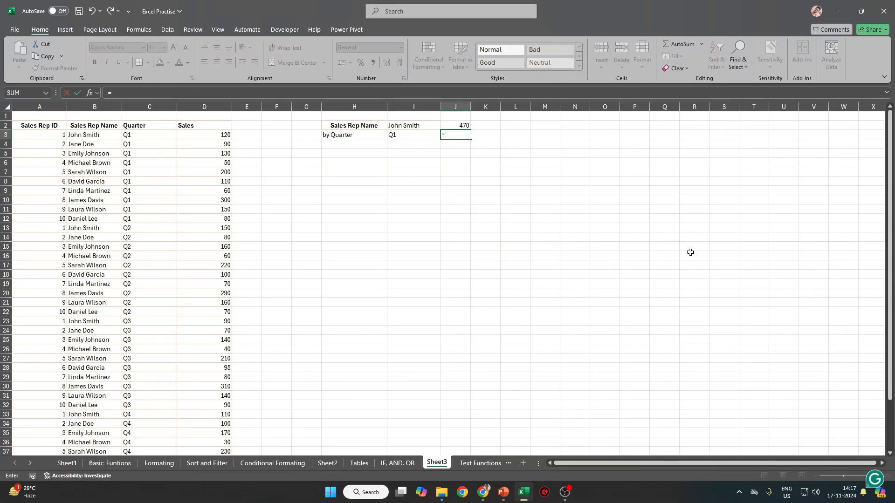
{"action": "type", "text": "SUM"}
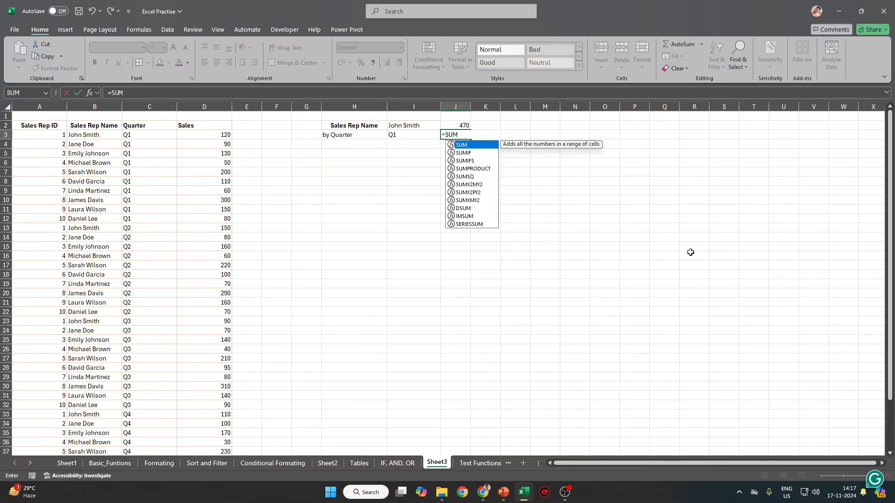
{"action": "type", "text": "IF"}
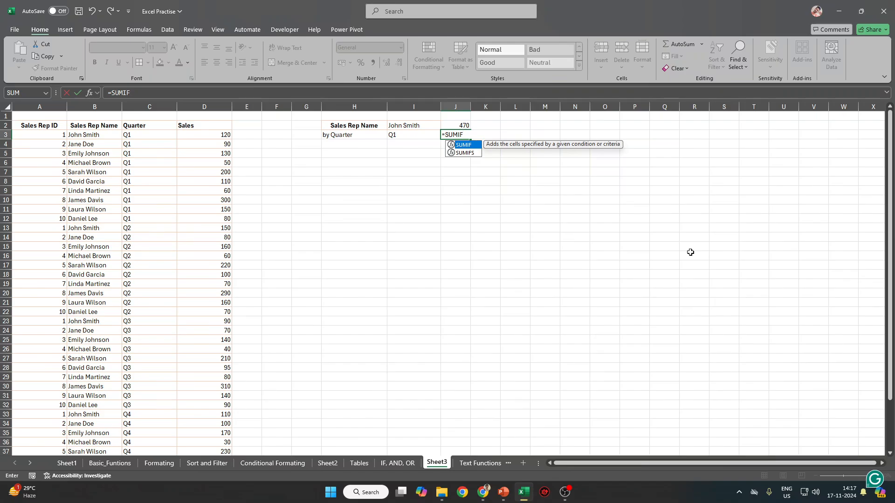
{"action": "type", "text": "("}
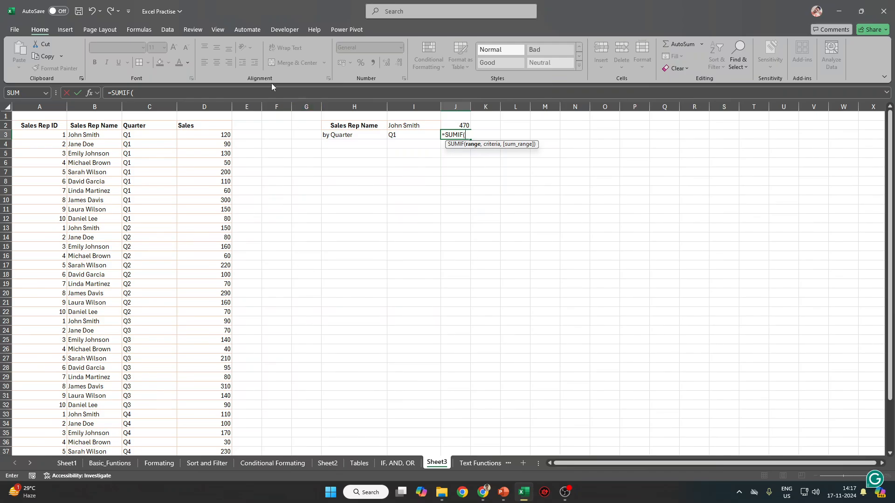
Complete =SUMIF(C:C, I3, D:D) in J3, totalling Q1 sales as 1290.
{"action": "left_click", "coordinate": [149, 103]}
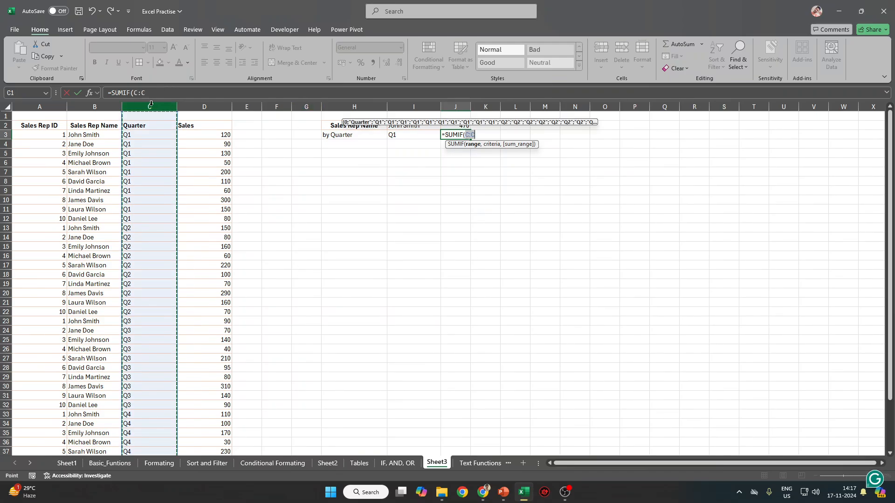
{"action": "type", "text": ","}
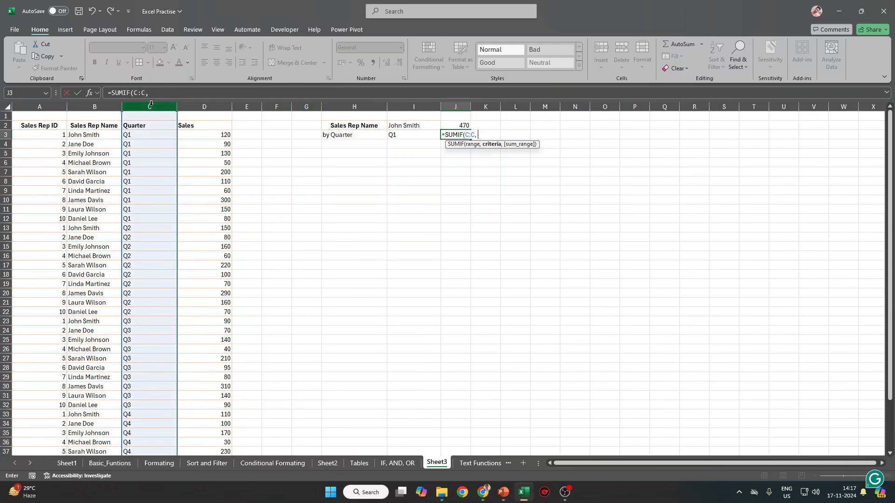
{"action": "left_click", "coordinate": [410, 137]}
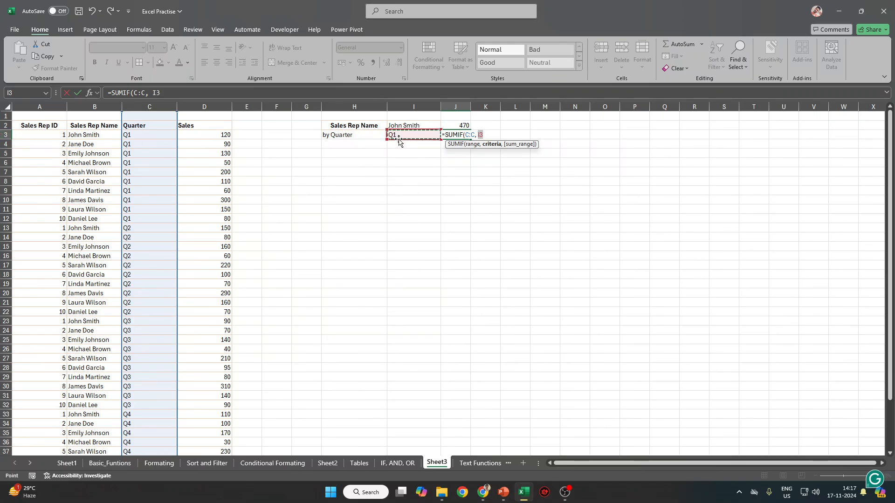
{"action": "type", "text": ","}
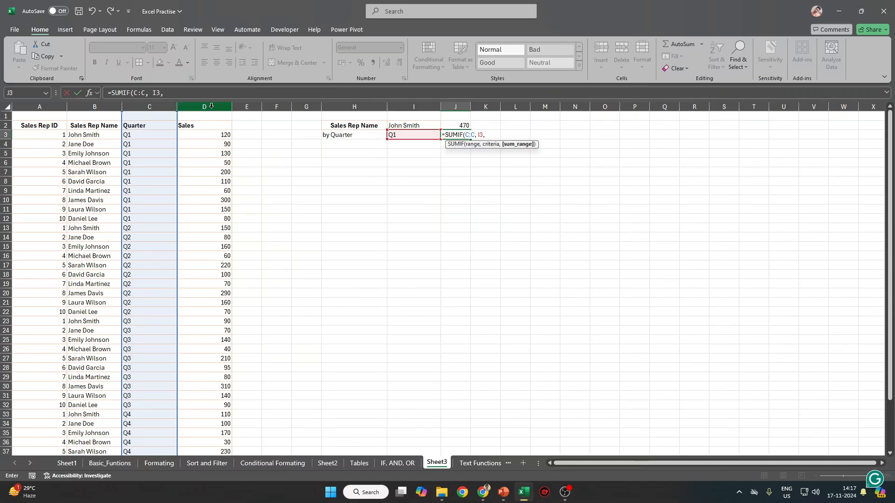
{"action": "left_click", "coordinate": [211, 106]}
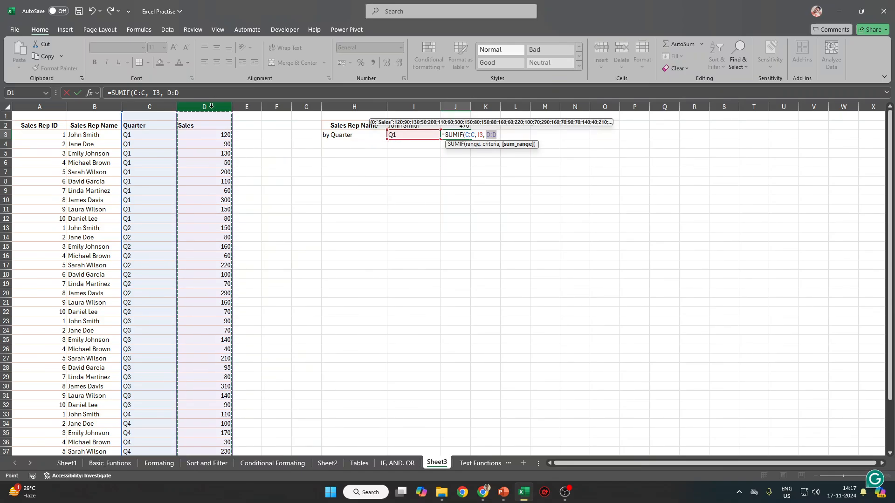
{"action": "key", "text": "Return"}
{"action": "key", "text": "Up"}
{"action": "key", "text": "Left"}
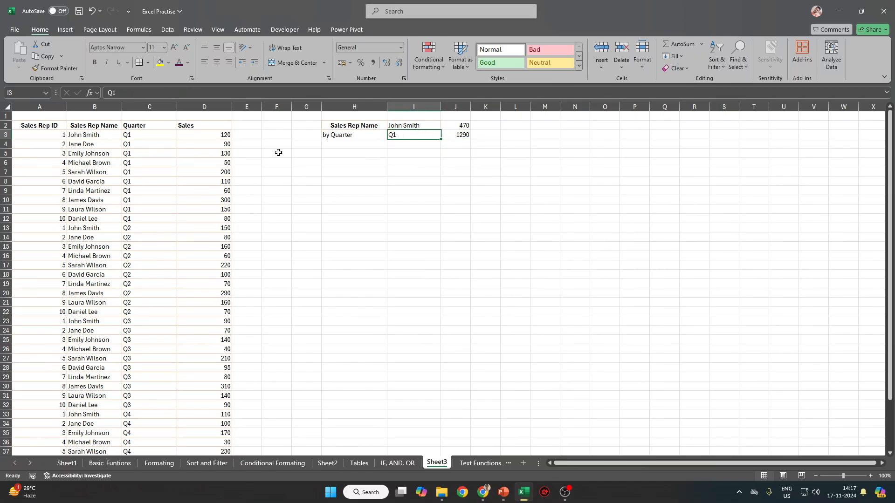
{"action": "left_click", "coordinate": [90, 153]}
Paste another rep's name from B5 into I2, updating J2 to 600.
{"action": "key", "text": "ctrl+c"}
{"action": "left_click", "coordinate": [415, 126]}
{"action": "key", "text": "ctrl+v"}
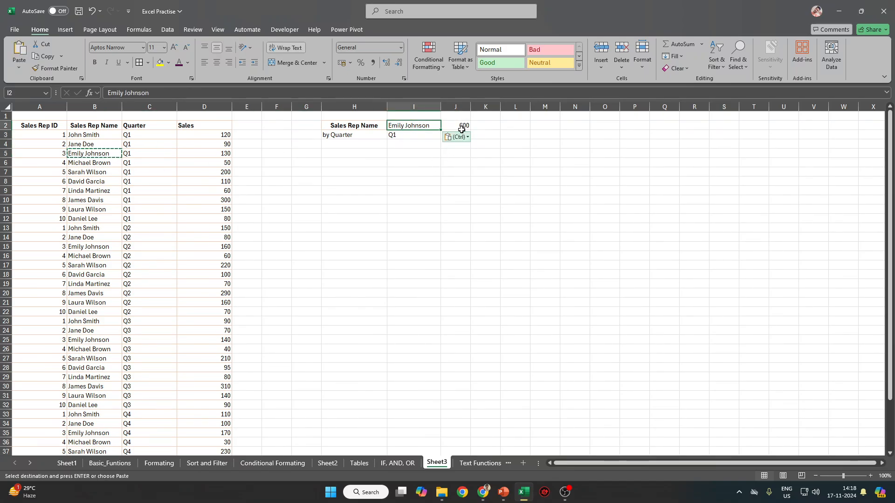
{"action": "key", "text": "Escape"}
{"action": "key", "text": "Right"}
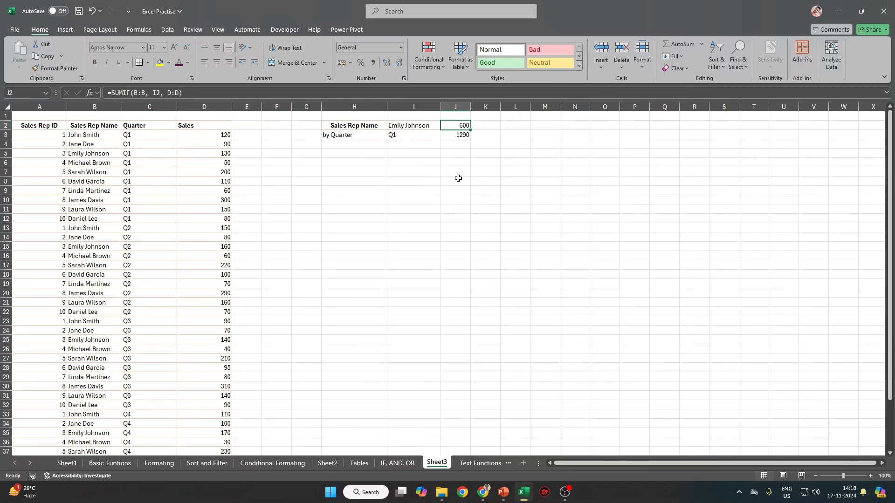
Copy Q2 from C15 into I3 so J3 recalculates to 1360.
{"action": "left_click", "coordinate": [149, 228]}
{"action": "left_click", "coordinate": [149, 247]}
{"action": "key", "text": "ctrl+c"}
{"action": "left_click", "coordinate": [414, 135]}
{"action": "key", "text": "ctrl+v"}
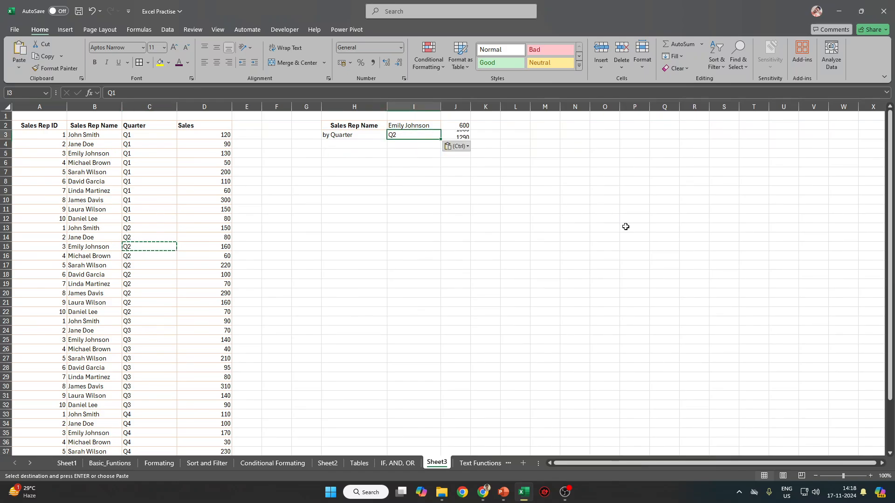
{"action": "left_click", "coordinate": [610, 209]}
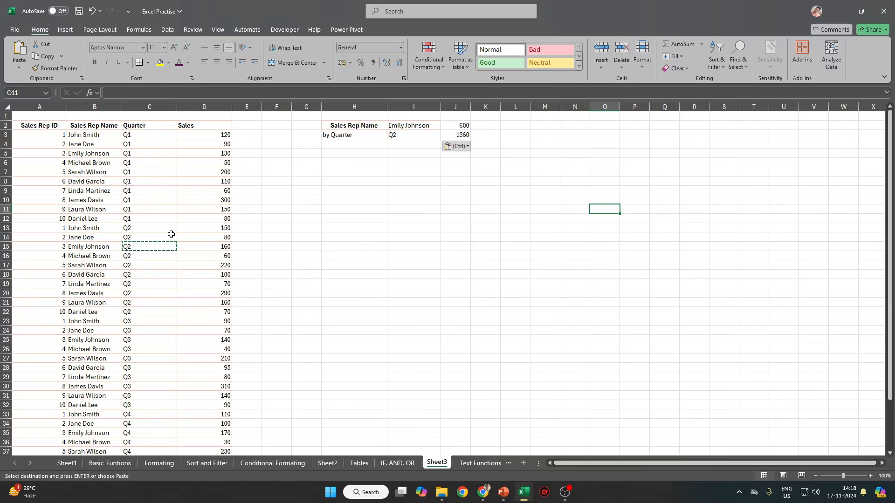
Attempt to edit C33's Q4 entry and close the Help panel opened by mistake.
{"action": "scroll", "coordinate": [162, 369], "scroll_direction": "down", "scroll_amount": 2}
{"action": "left_click", "coordinate": [150, 358]}
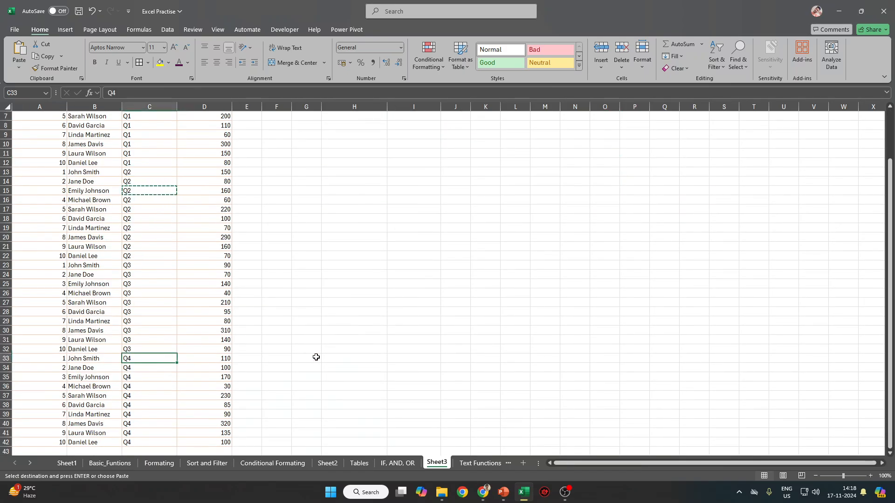
{"action": "type", "text": "A1"}
{"action": "key", "text": "ctrl+Return"}
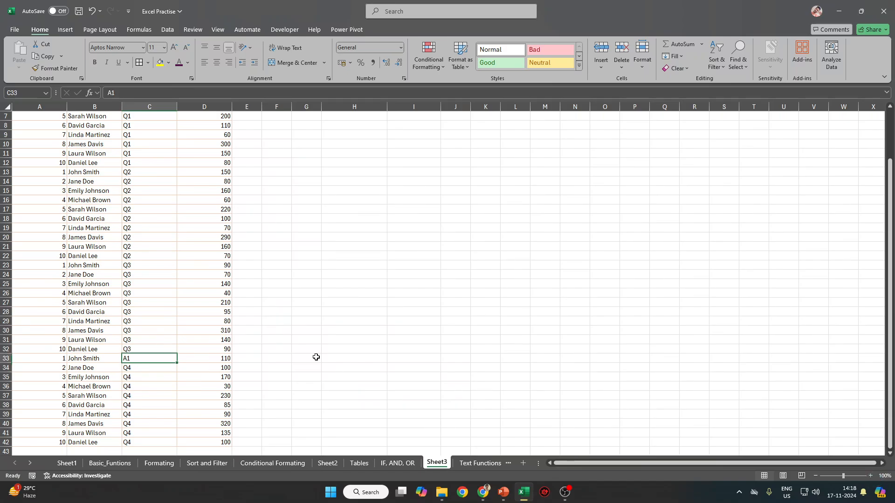
{"action": "type", "text": "Q"}
{"action": "key", "text": "Right"}
{"action": "key", "text": "Right"}
{"action": "key", "text": "Right"}
{"action": "key", "text": "Right"}
{"action": "key", "text": "Right"}
{"action": "key", "text": "Right"}
{"action": "key", "text": "Right"}
{"action": "key", "text": "Left"}
{"action": "key", "text": "Left"}
{"action": "key", "text": "Left"}
{"action": "key", "text": "Left"}
{"action": "key", "text": "Left"}
{"action": "key", "text": "Left"}
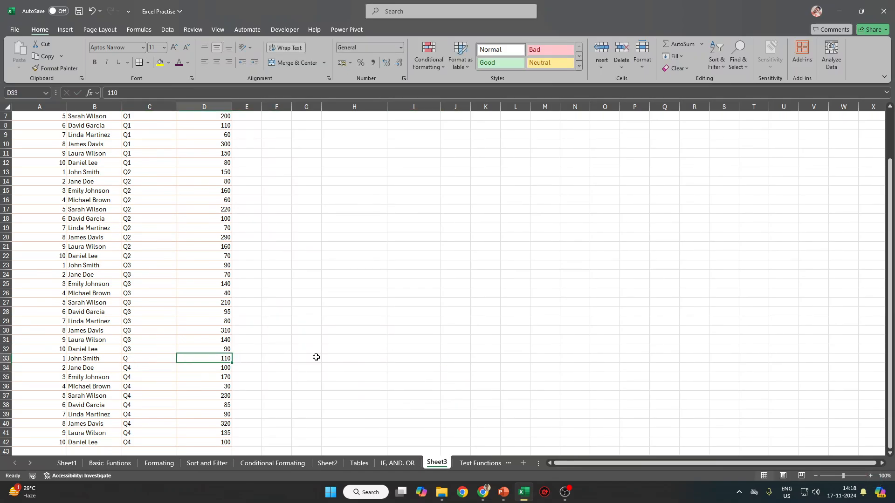
{"action": "key", "text": "Left"}
{"action": "key", "text": "F1"}
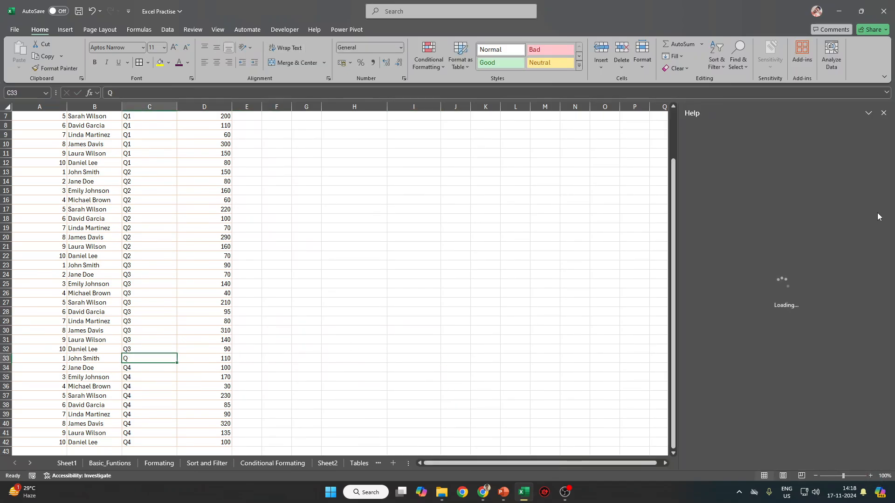
{"action": "left_click", "coordinate": [884, 112]}
Change C33 to Q1 and fill Q1 down through C42.
{"action": "double_click", "coordinate": [150, 359]}
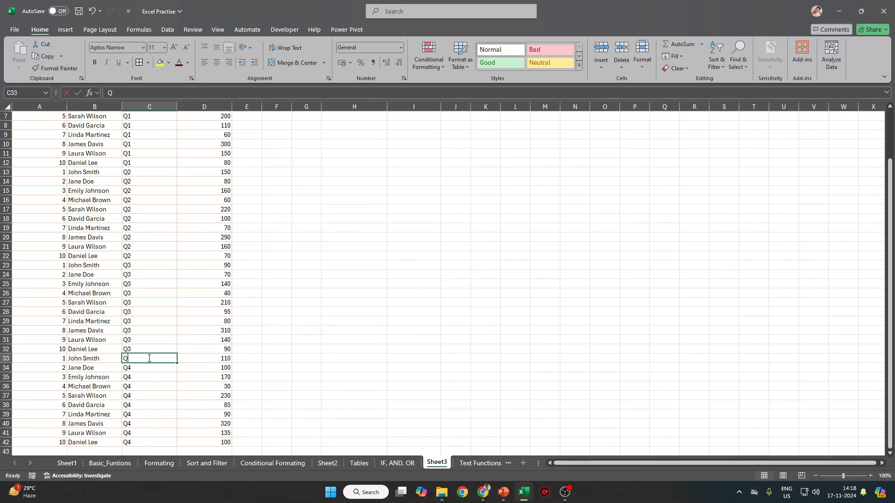
{"action": "type", "text": "1"}
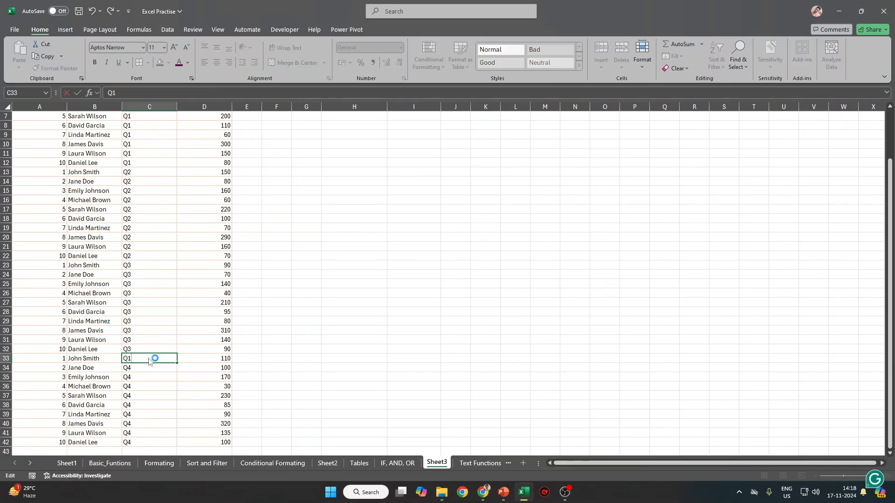
{"action": "key", "text": "ctrl+Return"}
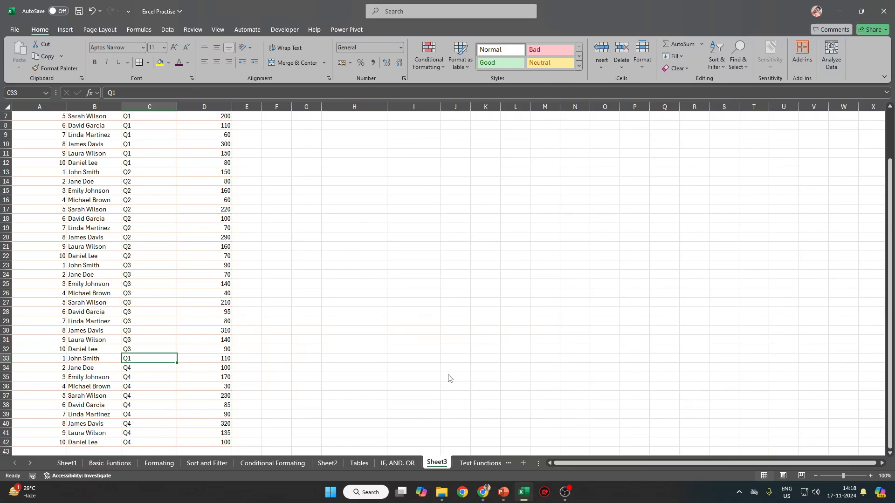
{"action": "key", "text": "ctrl+shift+Down"}
{"action": "key", "text": "ctrl+d"}
{"action": "key", "text": "ctrl+Up"}
{"action": "key", "text": "ctrl+Up"}
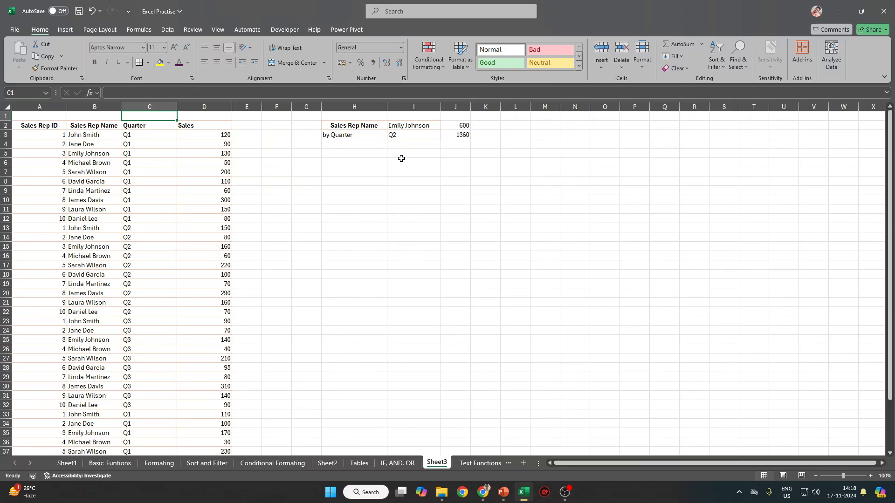
Inspect the by Quarter summary cells and the rep name in I2 without changes.
{"action": "left_click", "coordinate": [192, 92]}
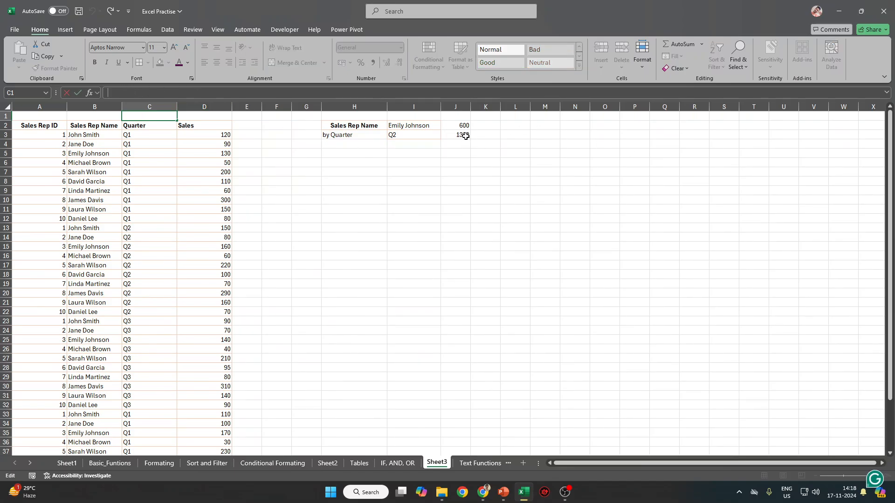
{"action": "left_click_drag", "start_coordinate": [465, 135], "coordinate": [373, 136]}
{"action": "double_click", "coordinate": [408, 125]}
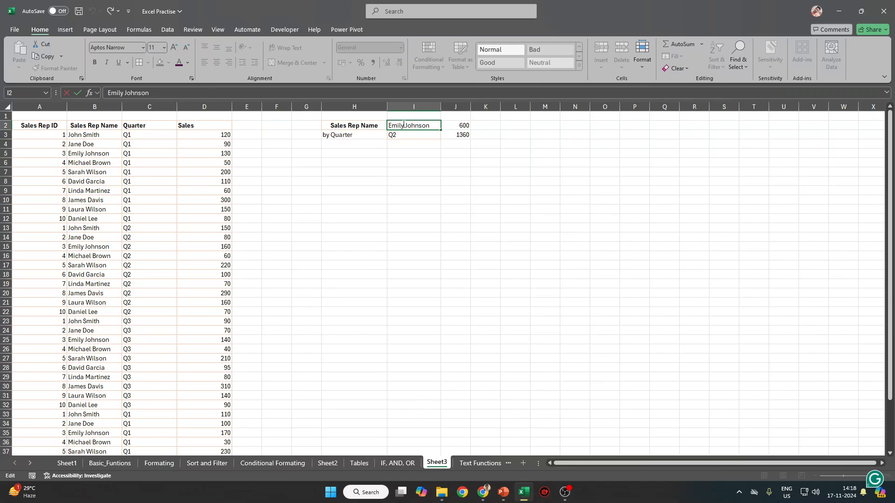
{"action": "double_click", "coordinate": [400, 125]}
{"action": "key", "text": "Escape"}
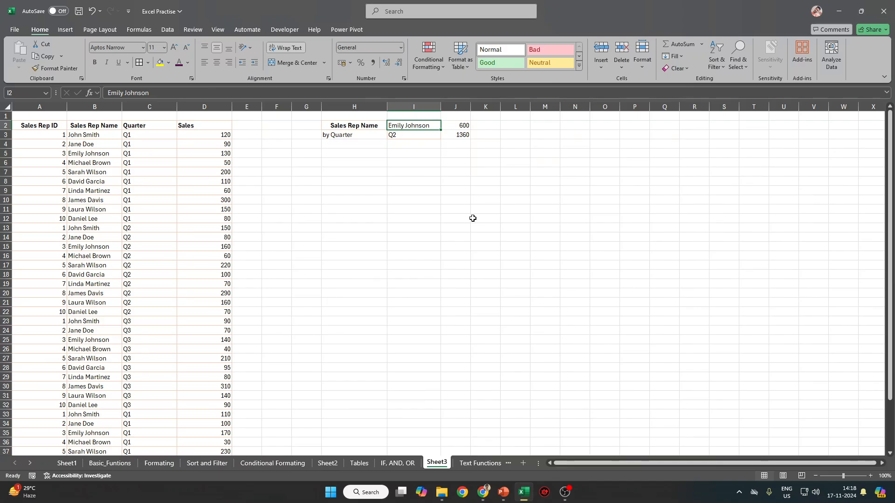
Start and cancel a formula in J8, then select J2 and show the Power Pivot tools.
{"action": "left_click", "coordinate": [455, 180]}
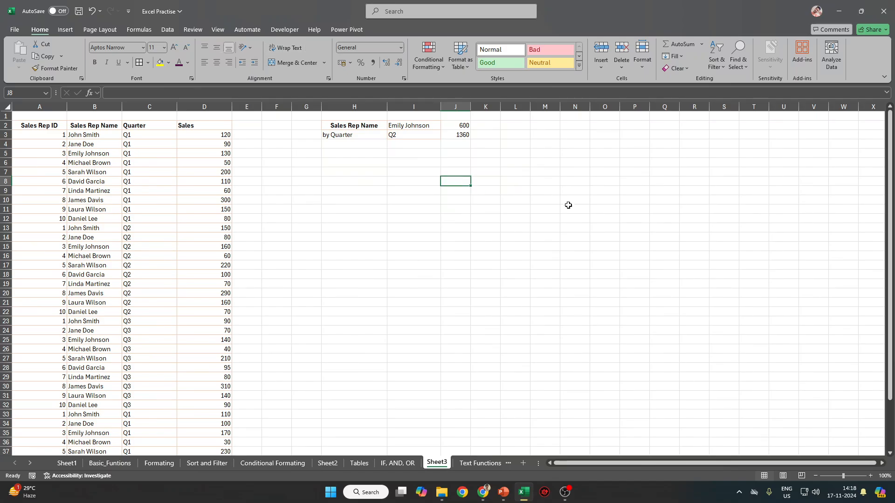
{"action": "type", "text": "=cont"}
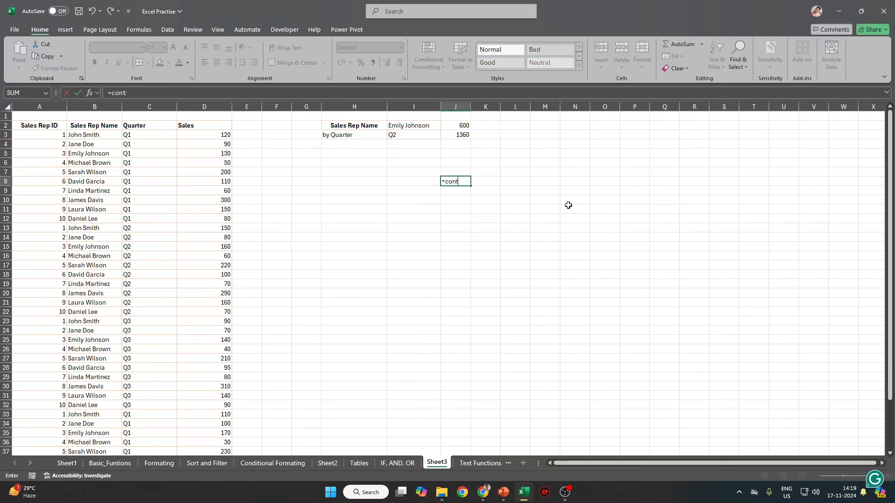
{"action": "key", "text": "BackSpace"}
{"action": "key", "text": "BackSpace"}
{"action": "key", "text": "BackSpace"}
{"action": "key", "text": "BackSpace"}
{"action": "type", "text": "ifco"}
{"action": "key", "text": "Escape"}
{"action": "left_click", "coordinate": [461, 127]}
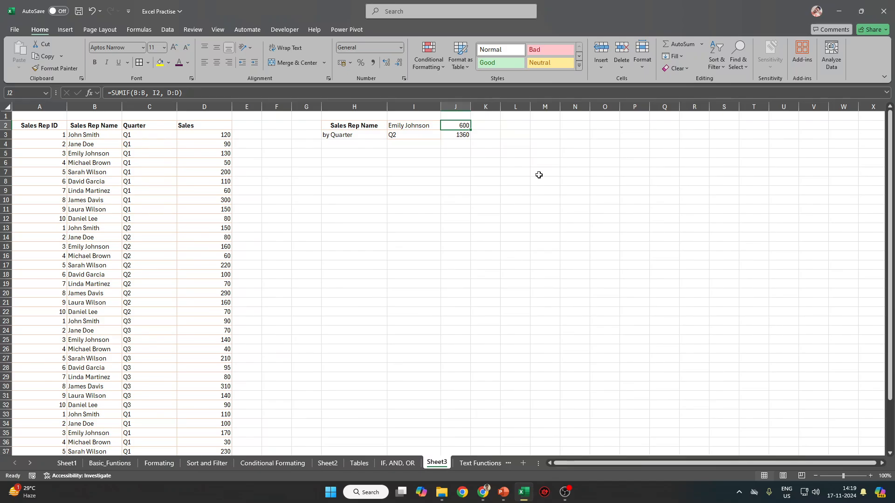
{"action": "left_click", "coordinate": [346, 30]}
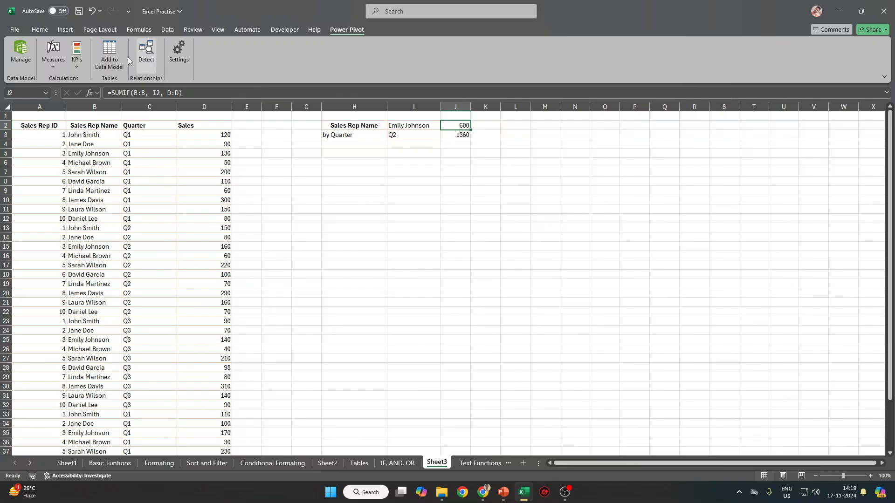
Return to the Home tools and review the J2 formula, I2 rep name and I3 quarter.
{"action": "left_click", "coordinate": [467, 153]}
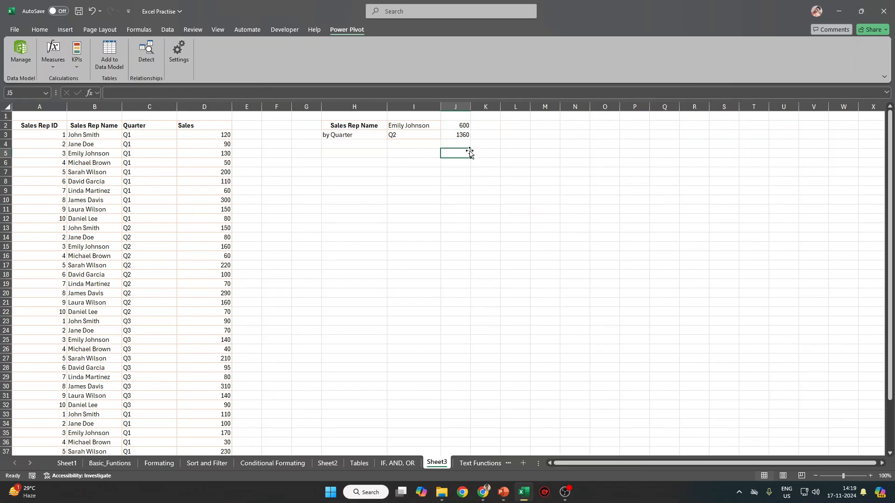
{"action": "left_click", "coordinate": [40, 30]}
{"action": "scroll", "coordinate": [469, 182], "scroll_direction": "up", "scroll_amount": 3, "text": "ctrl"}
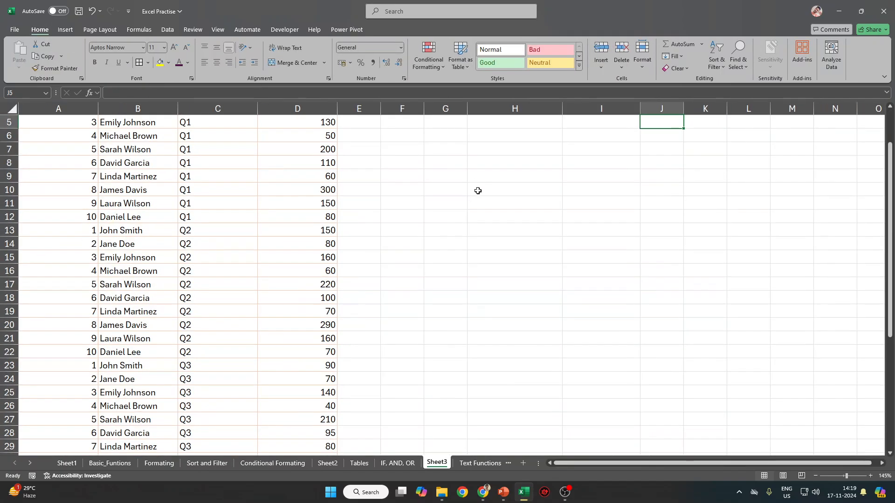
{"action": "scroll", "coordinate": [606, 464], "scroll_direction": "right", "scroll_amount": 1}
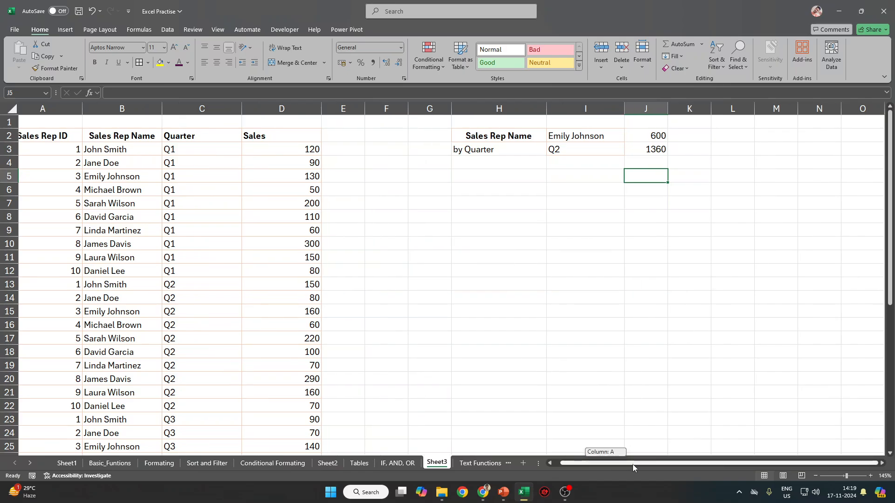
{"action": "left_click", "coordinate": [665, 134]}
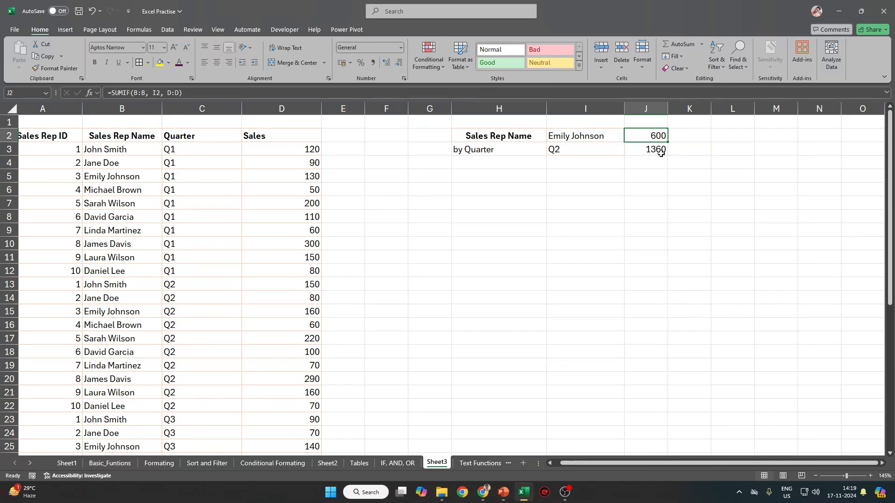
{"action": "left_click", "coordinate": [650, 163]}
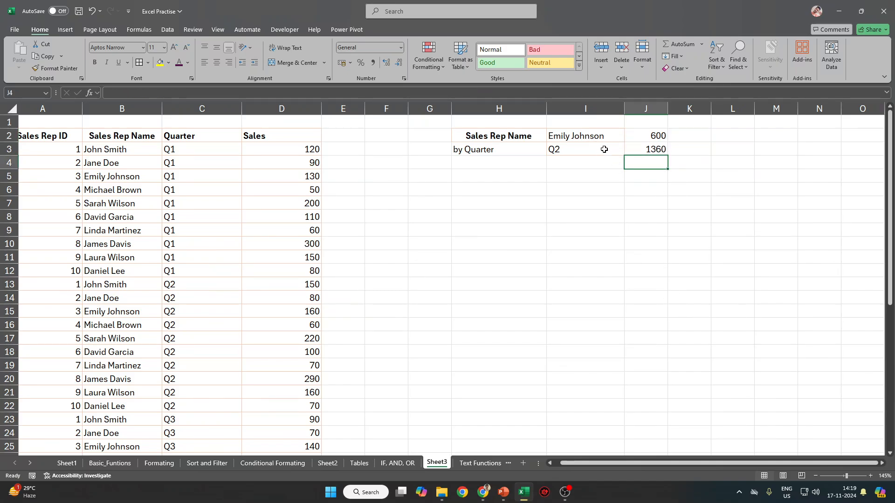
{"action": "left_click", "coordinate": [590, 135]}
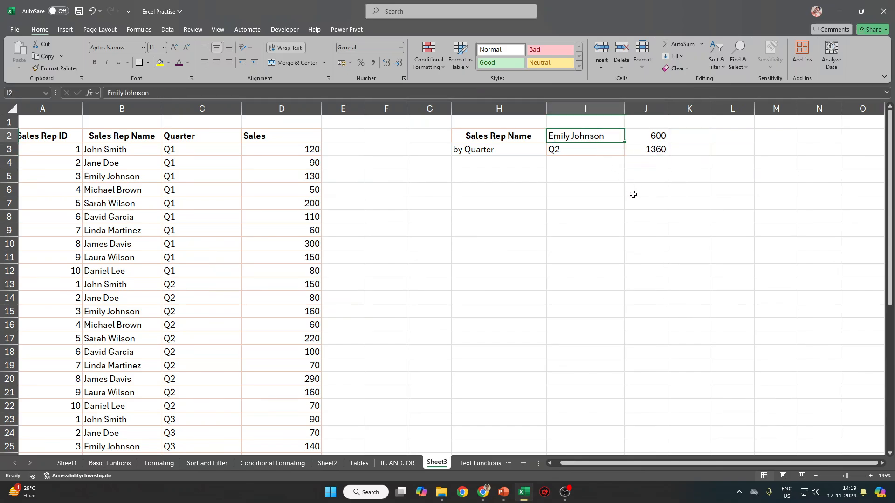
{"action": "left_click", "coordinate": [579, 150]}
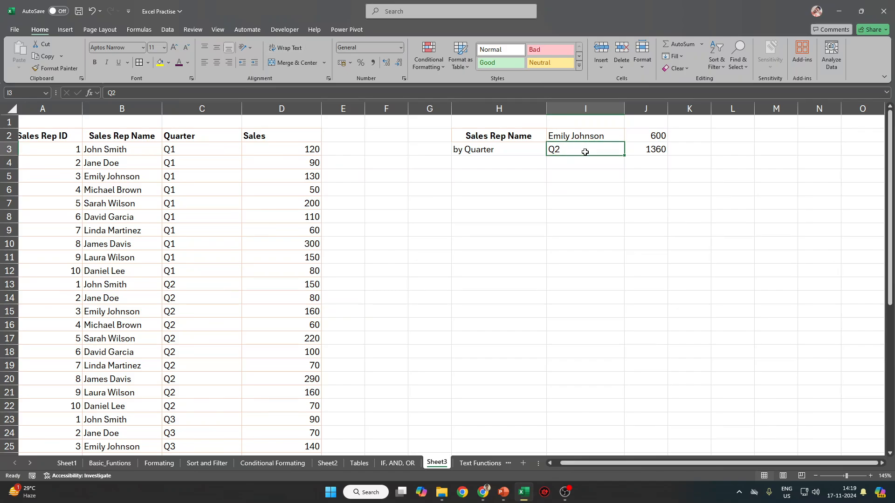
Change the quarter criterion in I3 from Q2 to Q1.
{"action": "double_click", "coordinate": [585, 152]}
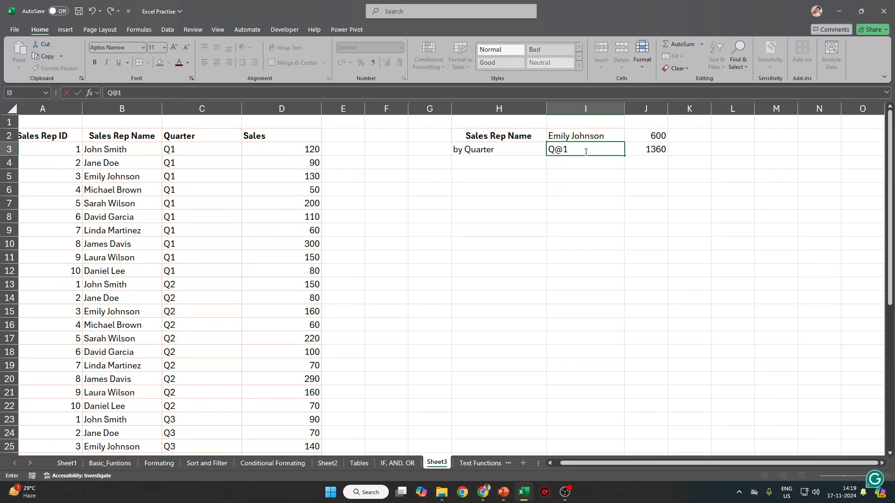
{"action": "key", "text": "BackSpace"}
{"action": "type", "text": "1"}
{"action": "key", "text": "Return"}
Check the Q1 entries from C33 and J3's SUMIF formula now totalling 2660.
{"action": "scroll", "coordinate": [191, 285], "scroll_direction": "down", "scroll_amount": 11}
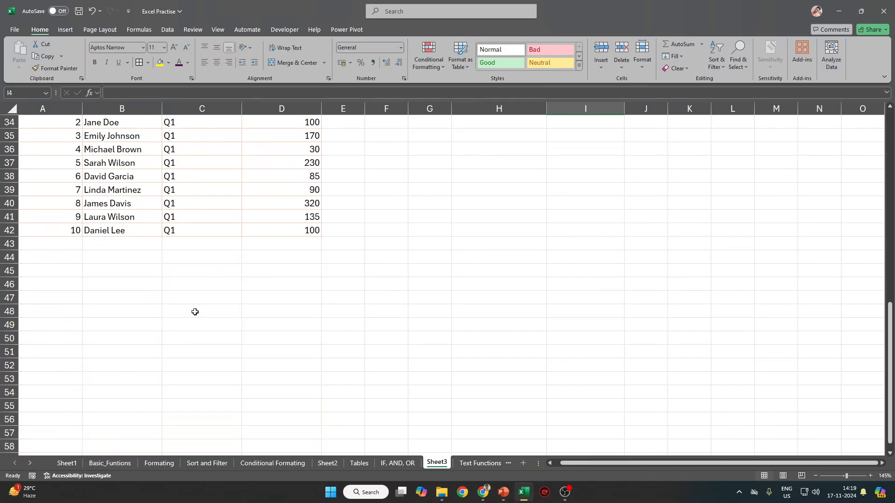
{"action": "scroll", "coordinate": [194, 312], "scroll_direction": "up", "scroll_amount": 5}
{"action": "left_click", "coordinate": [180, 310]}
{"action": "left_click_drag", "start_coordinate": [178, 321], "coordinate": [196, 436]}
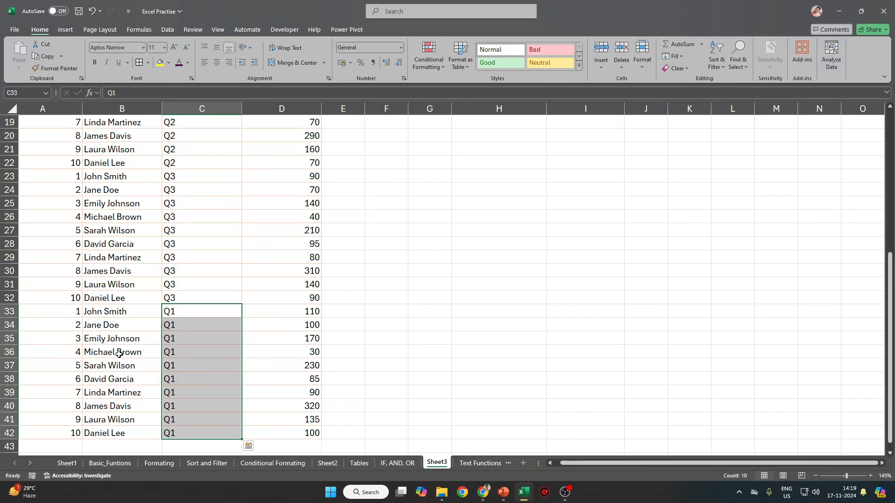
{"action": "left_click_drag", "start_coordinate": [106, 299], "coordinate": [116, 406]}
{"action": "scroll", "coordinate": [349, 318], "scroll_direction": "up", "scroll_amount": 6}
{"action": "left_click", "coordinate": [576, 160]}
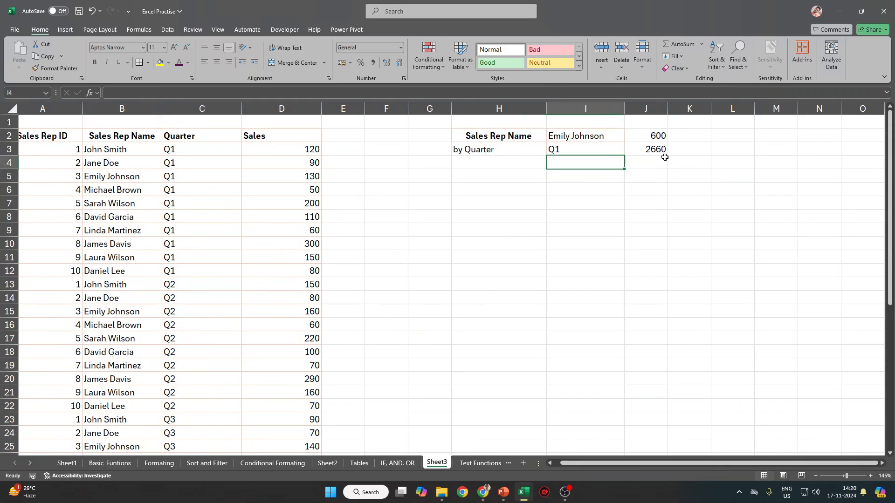
{"action": "left_click", "coordinate": [686, 150]}
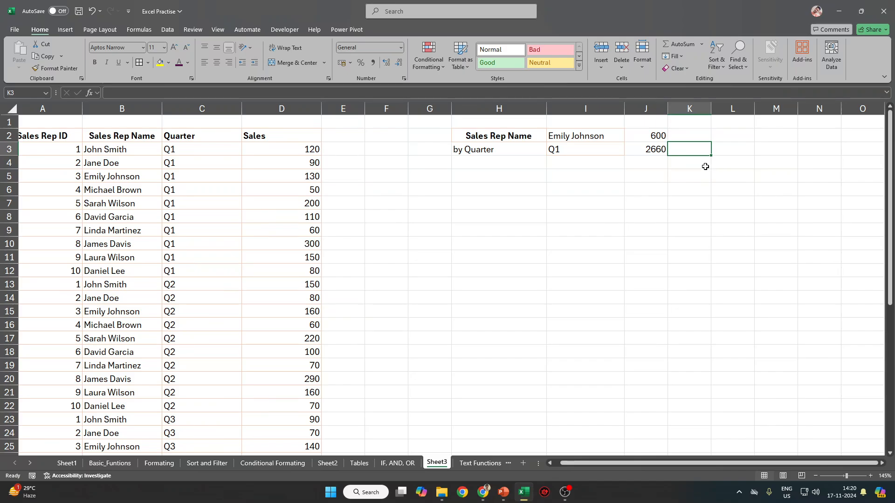
{"action": "left_click", "coordinate": [648, 152]}
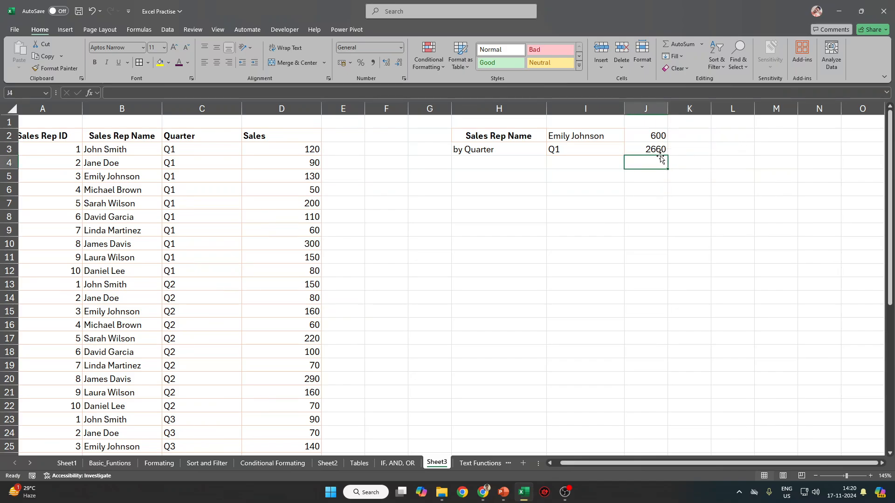
{"action": "left_click", "coordinate": [648, 167]}
{"action": "type", "text": "="}
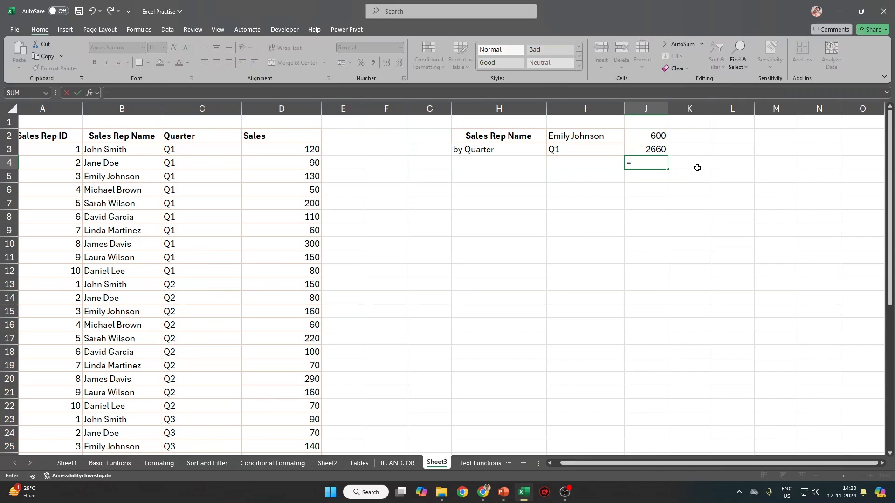
{"action": "type", "text": "SUMIFS"}
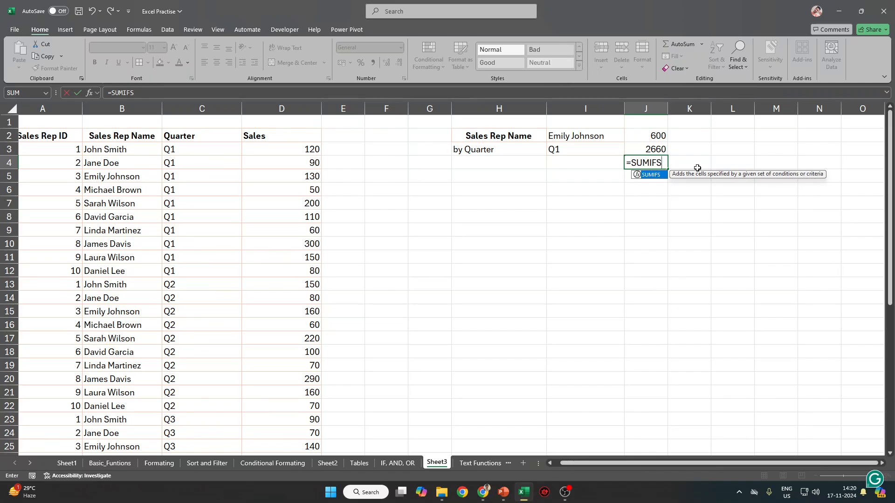
{"action": "type", "text": "("}
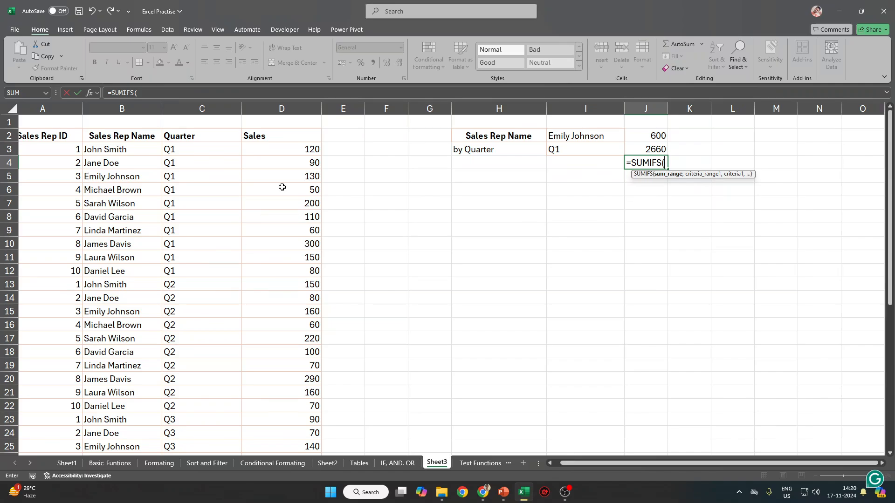
{"action": "left_click", "coordinate": [301, 103]}
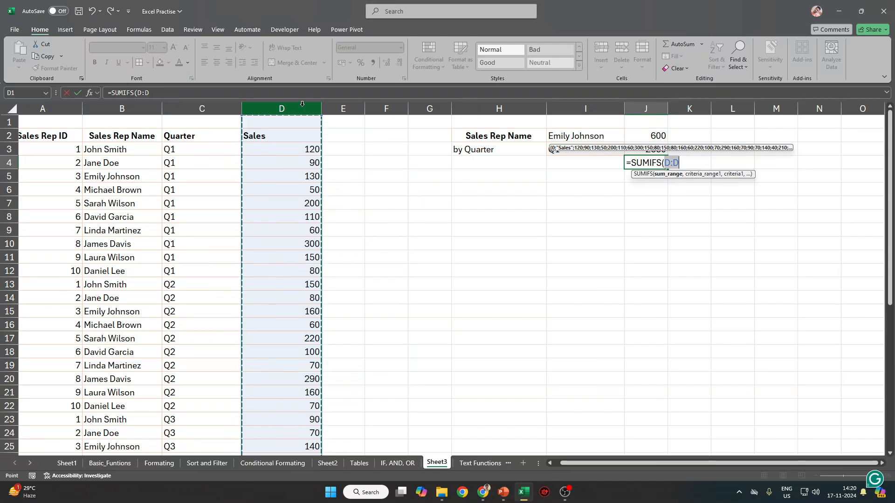
{"action": "type", "text": ","}
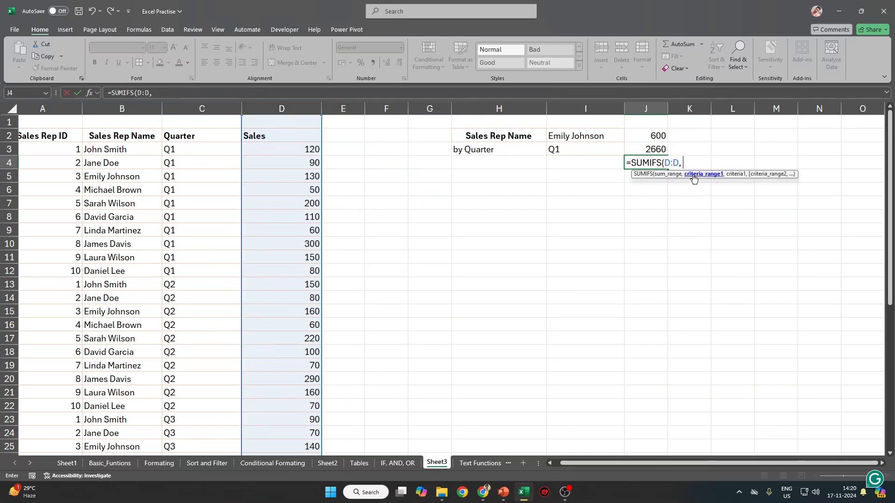
{"action": "left_click", "coordinate": [197, 107]}
{"action": "type", "text": ","}
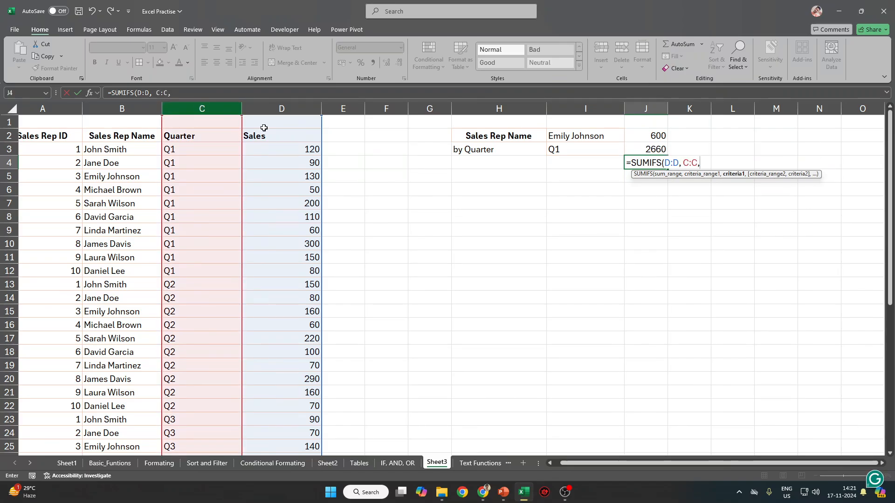
{"action": "left_click", "coordinate": [557, 155]}
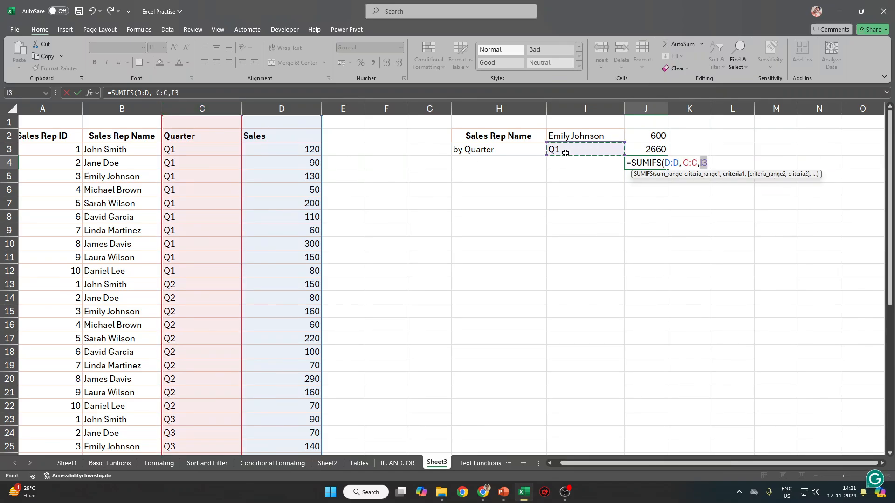
{"action": "type", "text": ","}
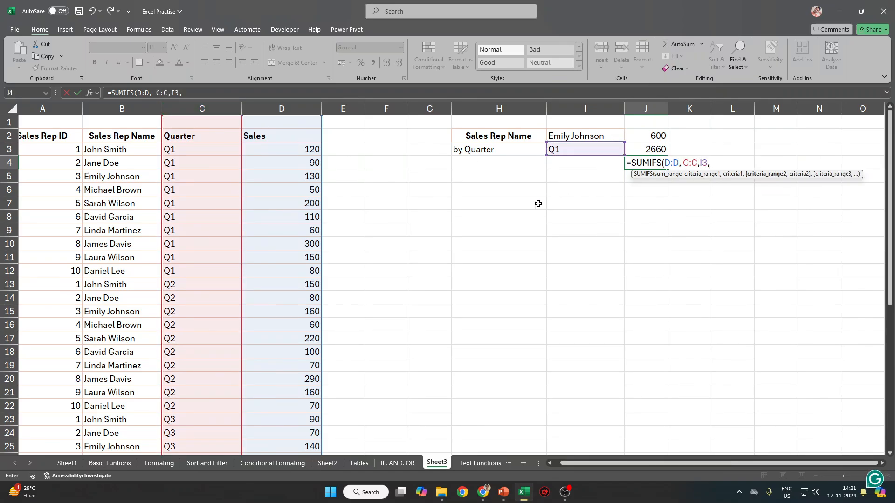
{"action": "left_click", "coordinate": [131, 105]}
{"action": "type", "text": ","}
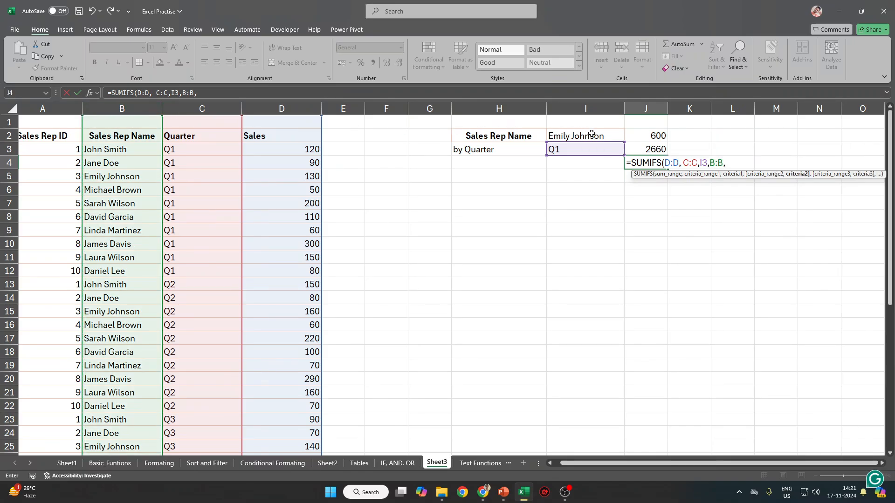
{"action": "left_click", "coordinate": [591, 136]}
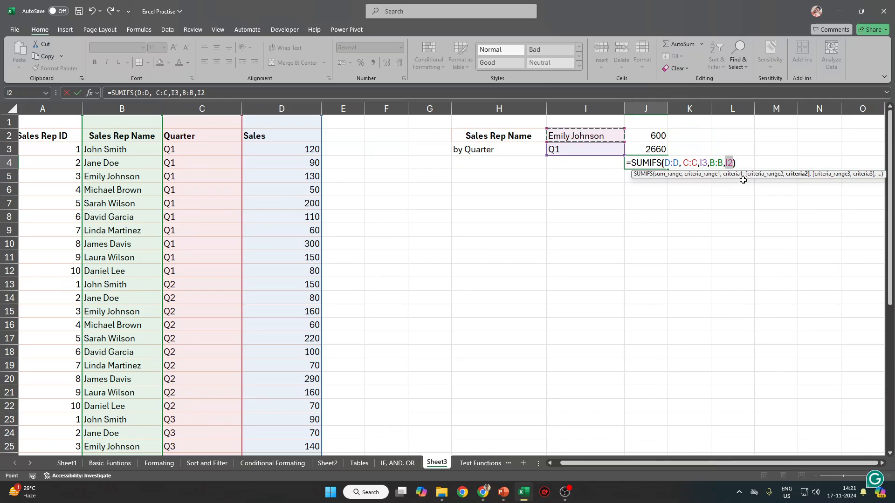
{"action": "type", "text": ")"}
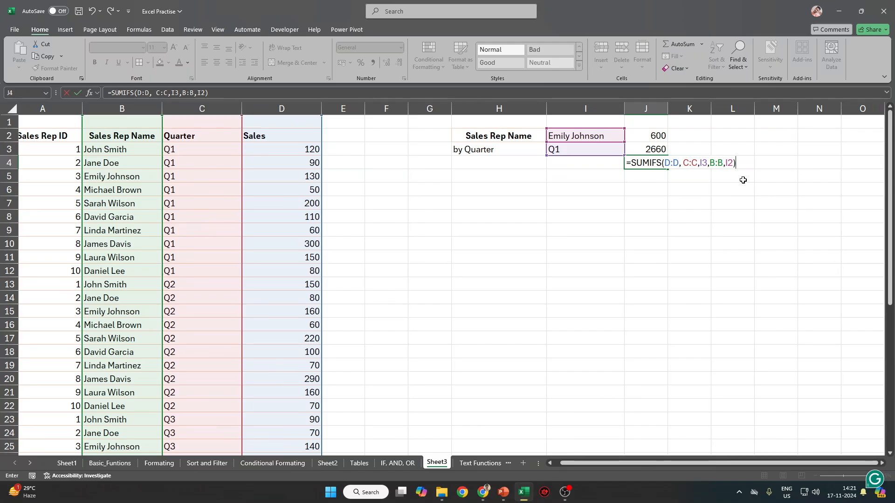
{"action": "key", "text": "Return"}
{"action": "key", "text": "Up"}
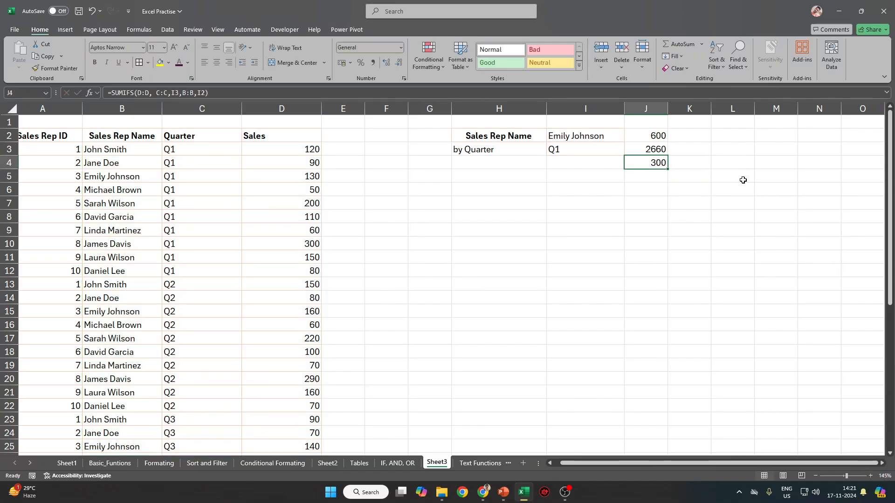
{"action": "left_click", "coordinate": [218, 140]}
{"action": "key", "text": "ctrl+shift+l"}
{"action": "key", "text": "alt+Down"}
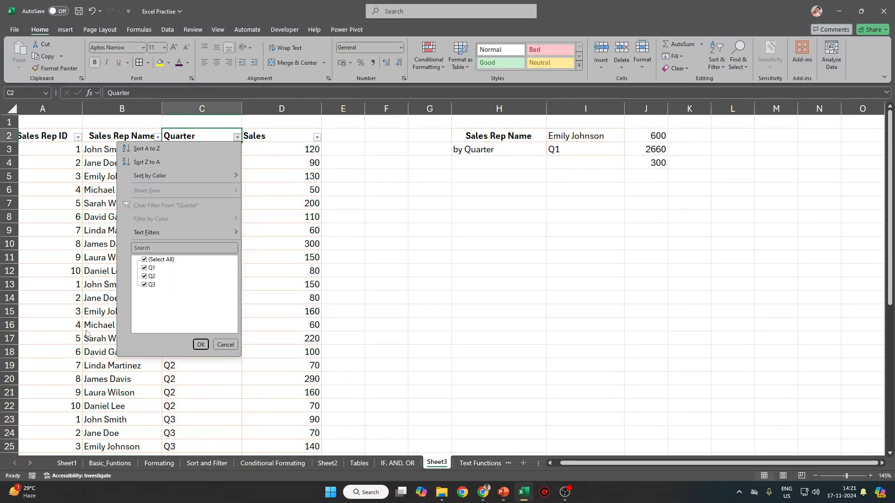
{"action": "left_click", "coordinate": [150, 259]}
{"action": "left_click", "coordinate": [144, 268]}
{"action": "left_click", "coordinate": [201, 344]}
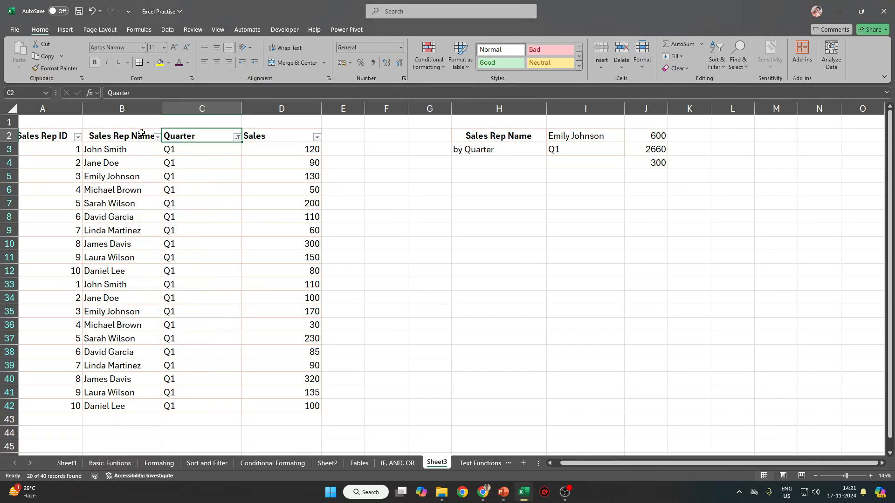
{"action": "left_click", "coordinate": [158, 137]}
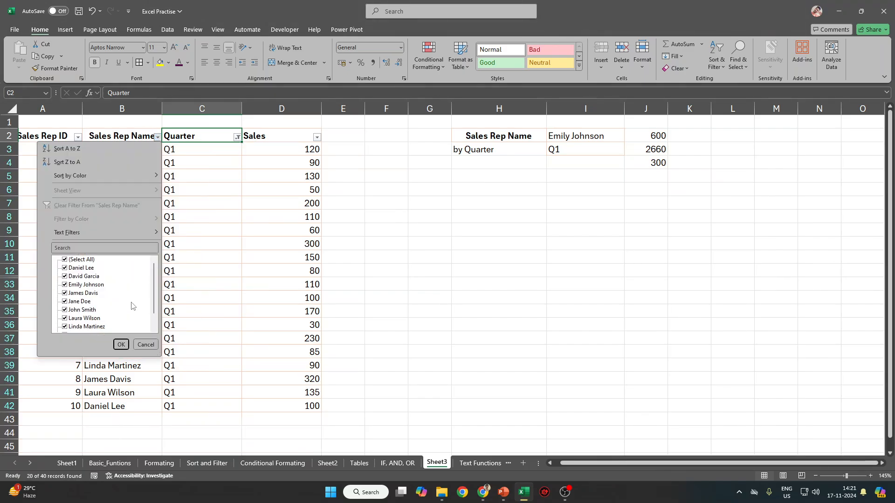
{"action": "left_click", "coordinate": [65, 259]}
{"action": "left_click", "coordinate": [81, 286]}
{"action": "key", "text": "Return"}
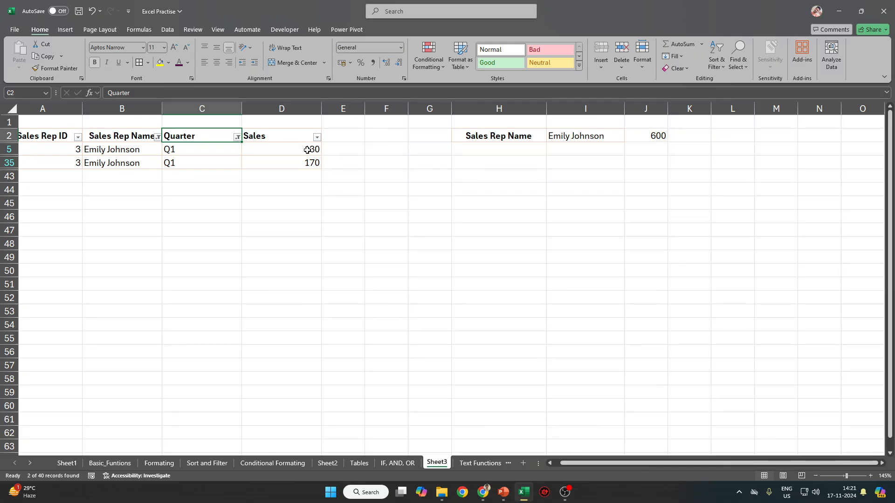
{"action": "left_click_drag", "start_coordinate": [310, 151], "coordinate": [305, 164]}
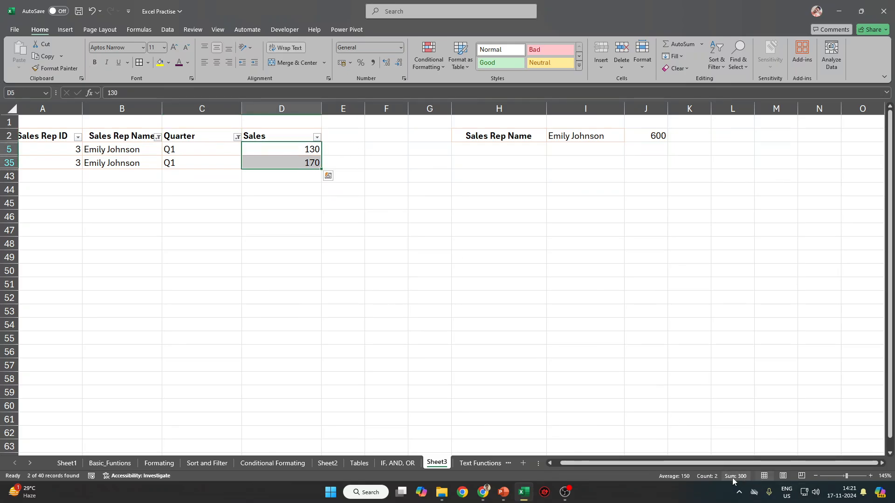
Turn filtering off and give J4's 300 result a yellow fill.
{"action": "left_click", "coordinate": [265, 136]}
{"action": "key", "text": "ctrl+shift+l"}
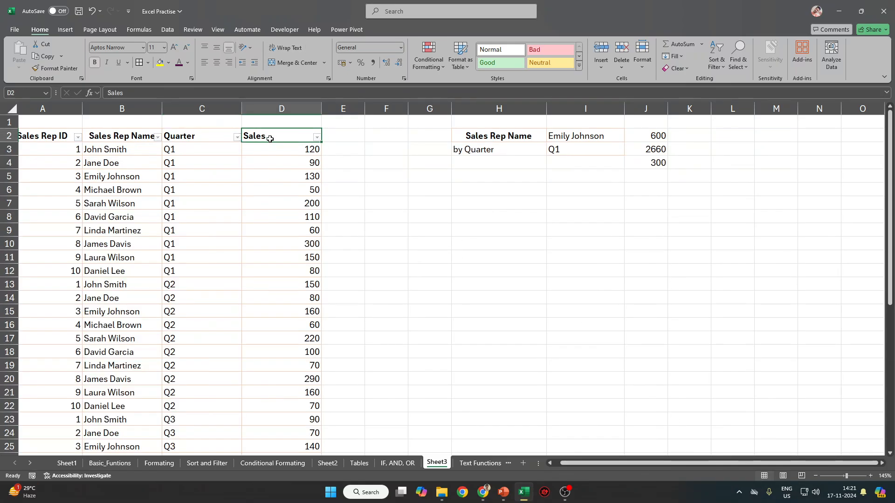
{"action": "left_click", "coordinate": [649, 162]}
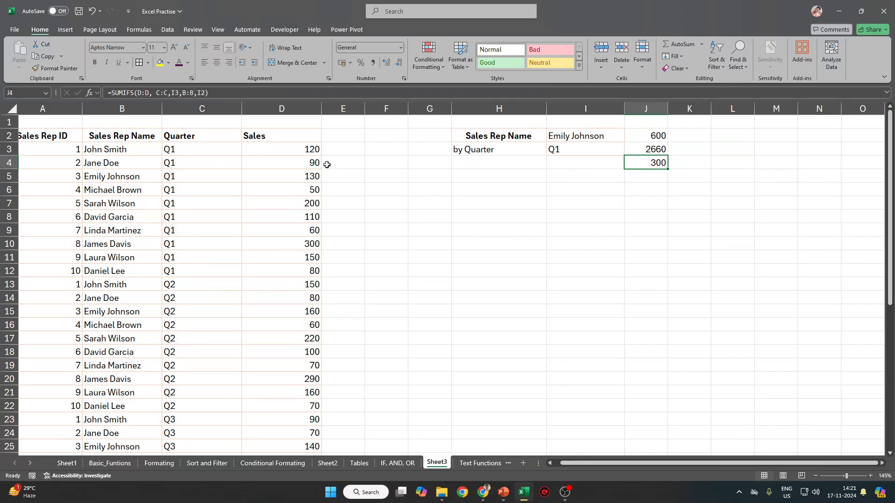
{"action": "left_click", "coordinate": [160, 62]}
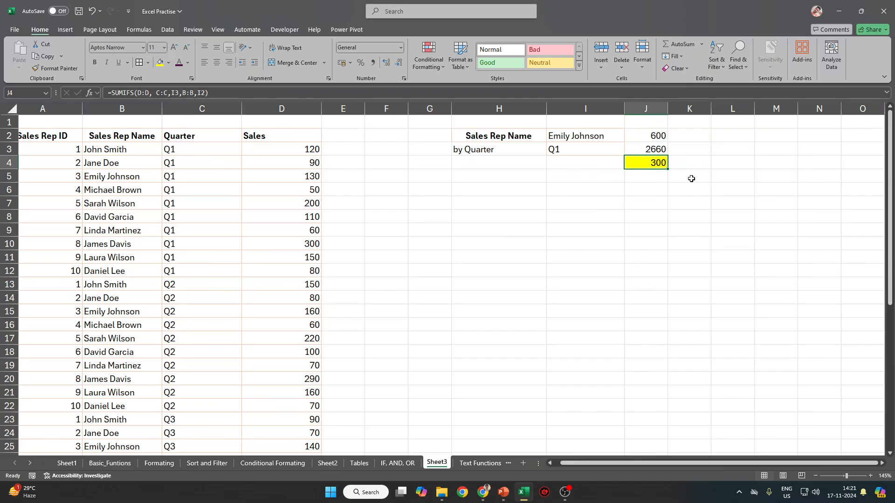
{"action": "key", "text": "Down"}
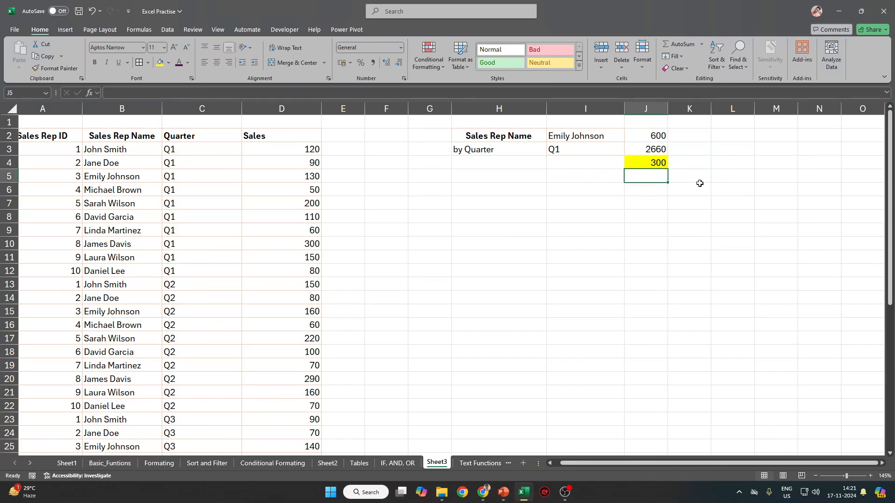
{"action": "type", "text": "=Count"}
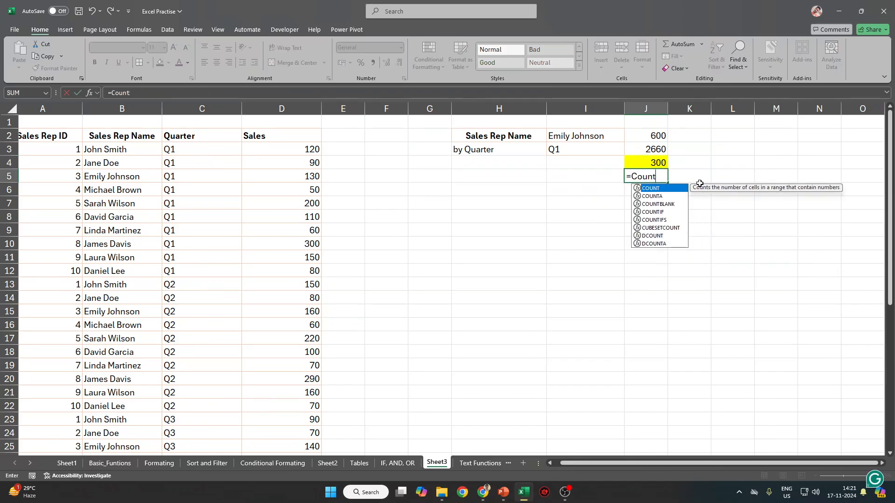
{"action": "type", "text": "ifs"}
{"action": "key", "text": "Tab"}
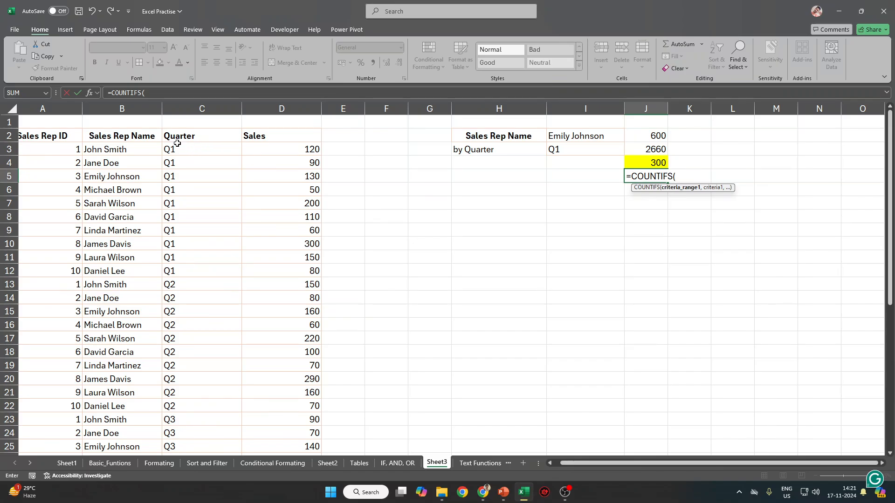
{"action": "left_click", "coordinate": [140, 106]}
{"action": "type", "text": ","}
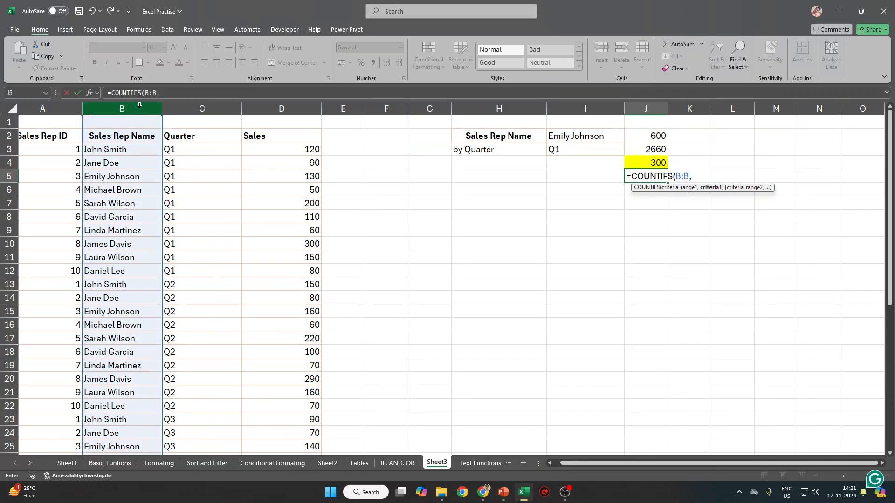
{"action": "left_click", "coordinate": [574, 136]}
{"action": "type", "text": ","}
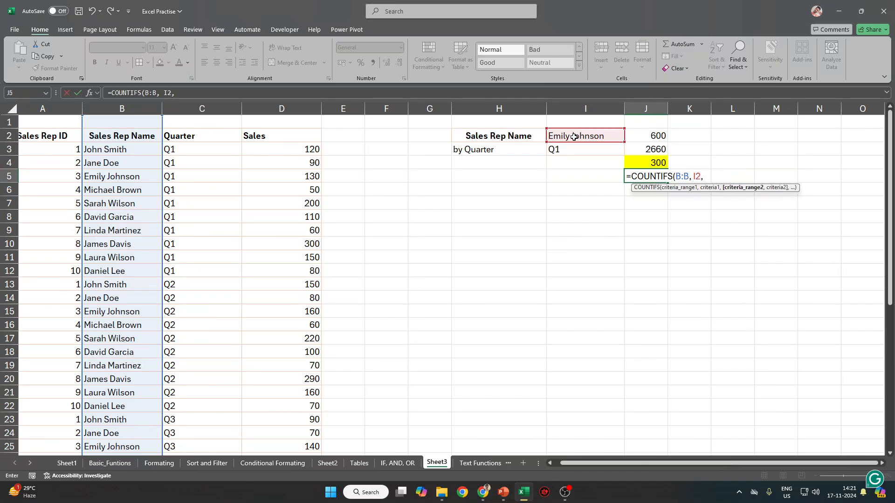
{"action": "left_click", "coordinate": [205, 110]}
{"action": "type", "text": ","}
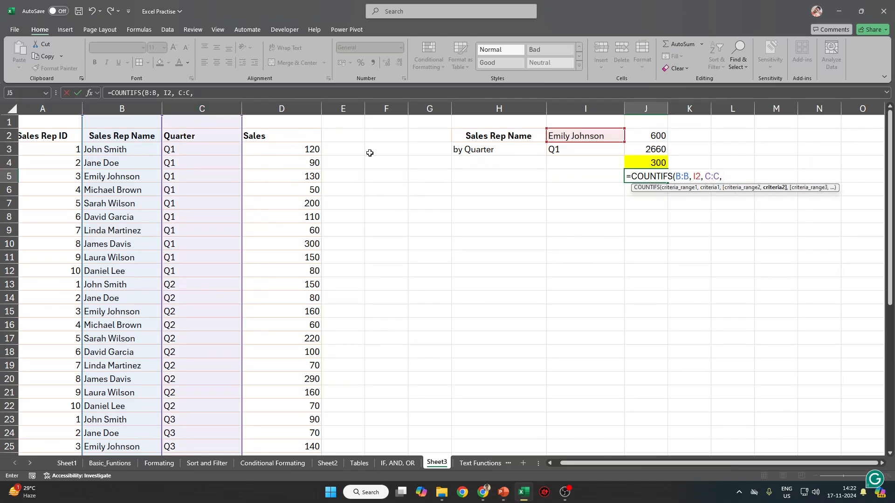
{"action": "left_click", "coordinate": [602, 153]}
{"action": "type", "text": ")"}
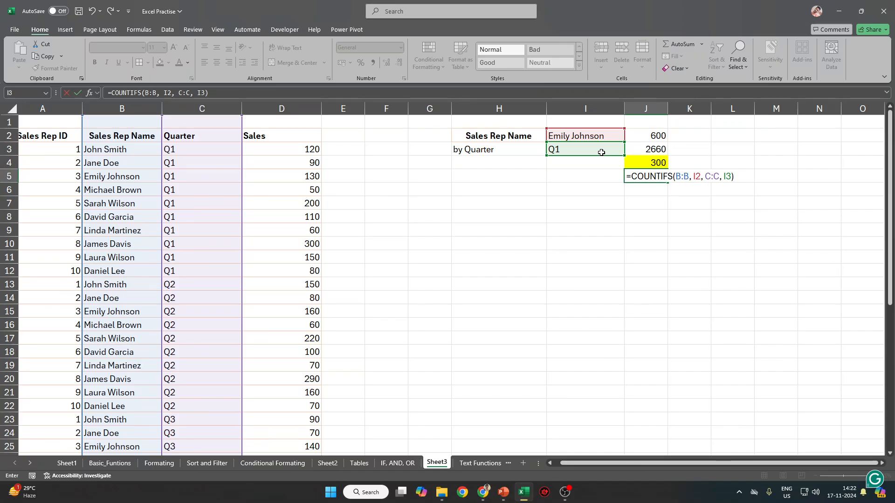
{"action": "key", "text": "Return"}
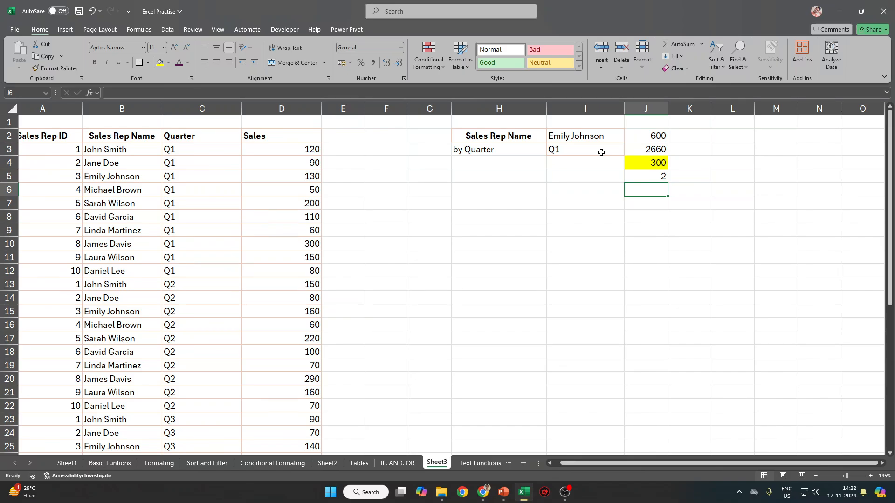
Review J5's COUNTIFS formula and recommit it unchanged.
{"action": "key", "text": "Up"}
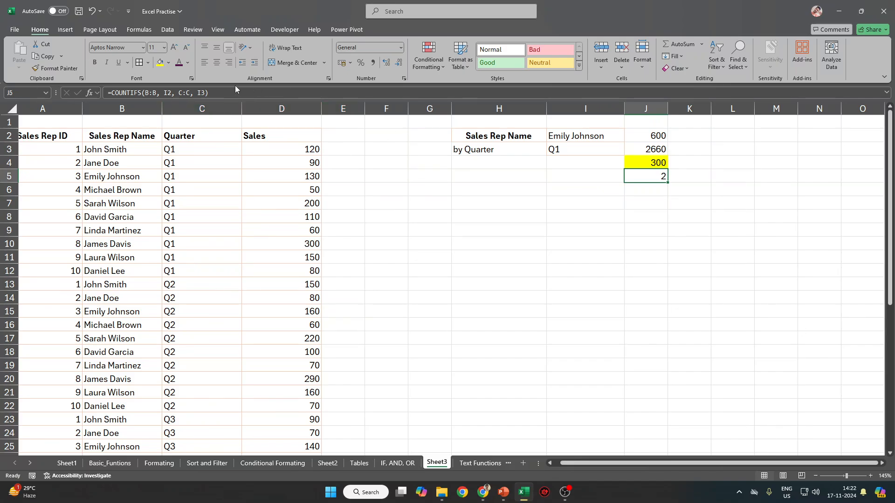
{"action": "key", "text": "F2"}
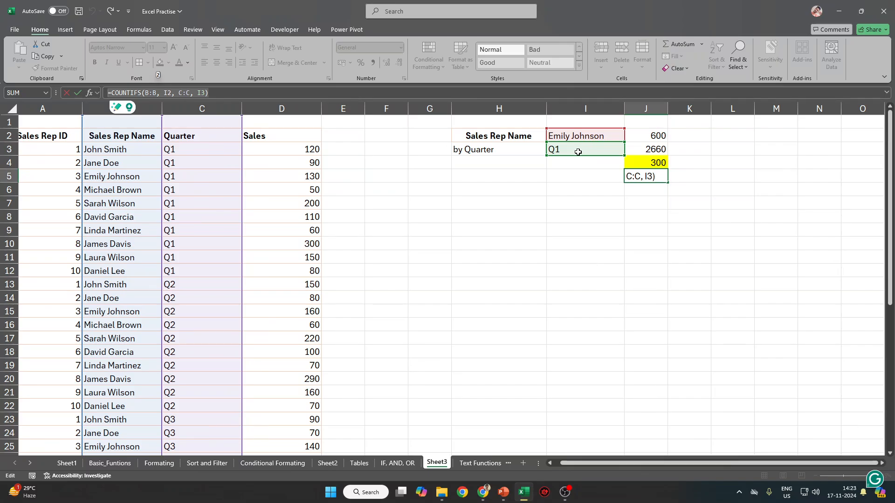
{"action": "left_click", "coordinate": [651, 164]}
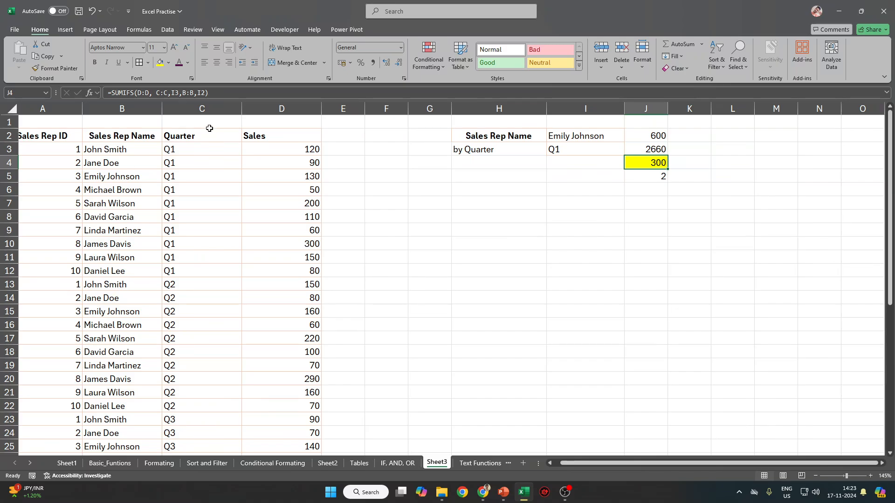
Inspect the criteria arguments of J4's SUMIFS, recommit it, and select empty cell J6.
{"action": "left_click", "coordinate": [182, 94]}
{"action": "left_click", "coordinate": [156, 93]}
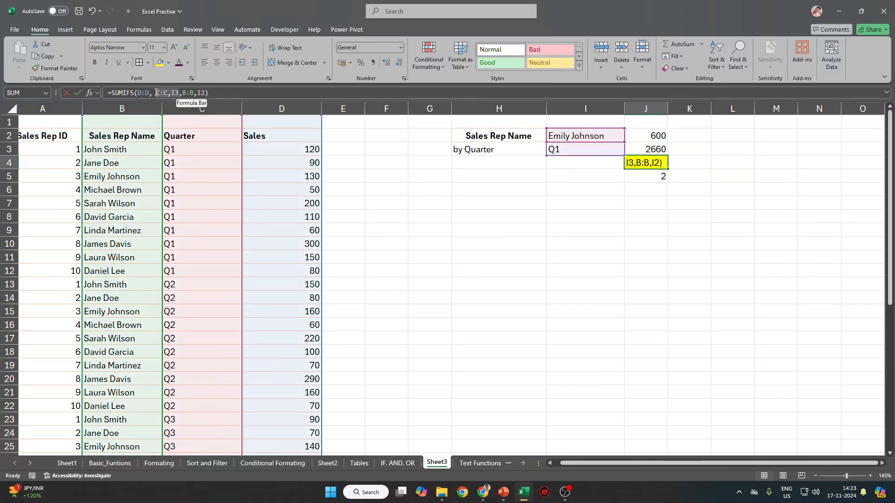
{"action": "key", "text": "Right"}
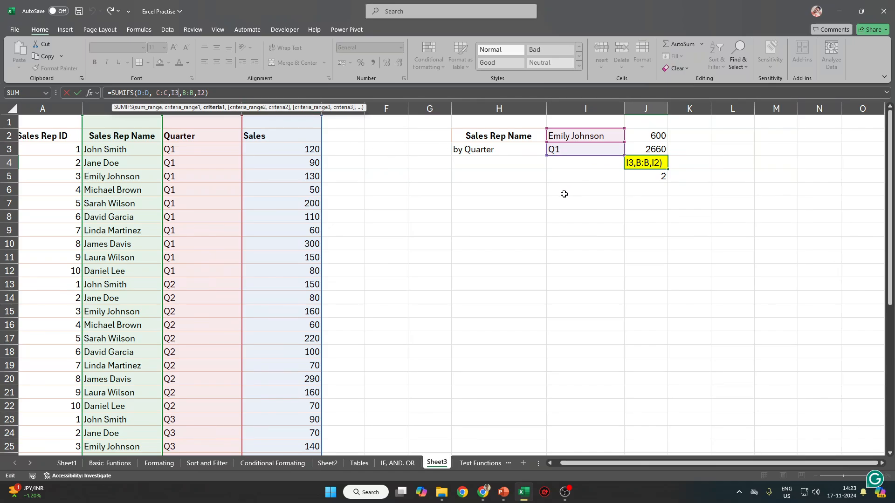
{"action": "key", "text": "ctrl+Return"}
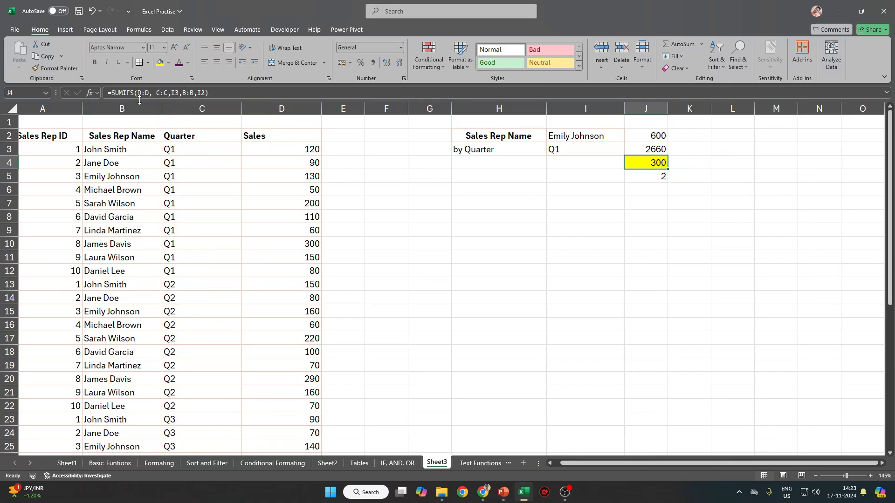
{"action": "left_click", "coordinate": [642, 190]}
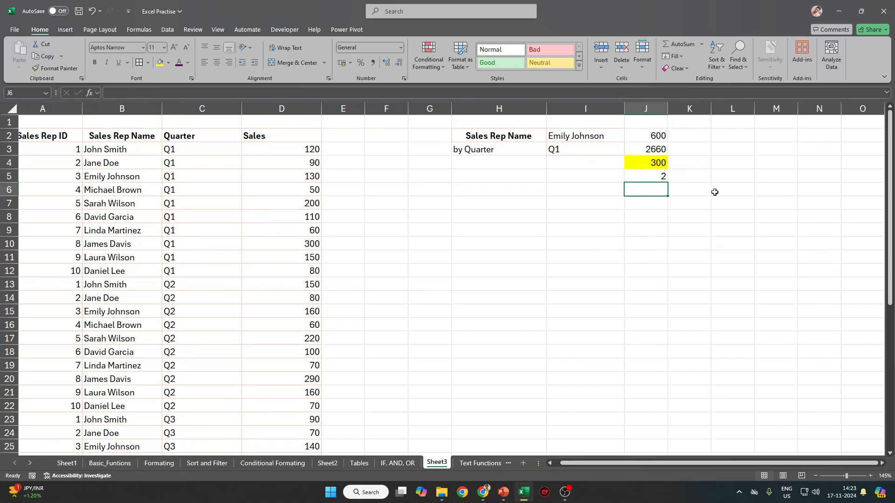
{"action": "type", "text": "=AVG"}
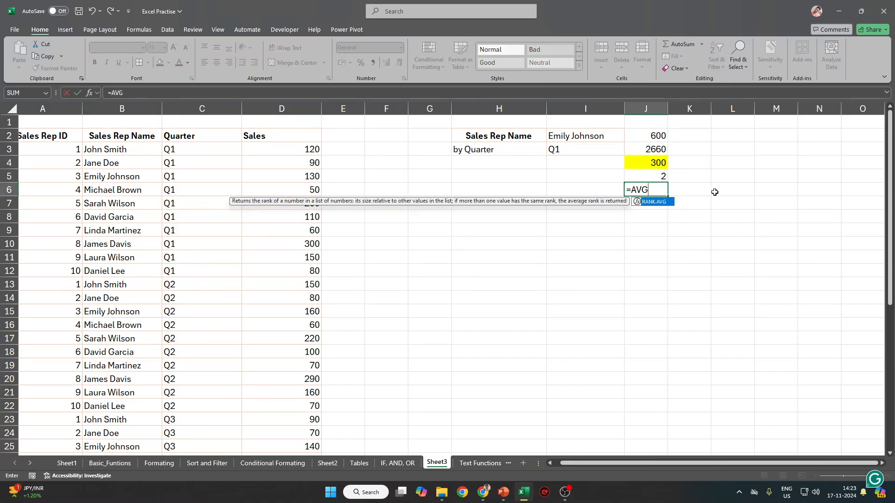
{"action": "key", "text": "BackSpace"}
{"action": "key", "text": "Down"}
{"action": "key", "text": "Down"}
{"action": "key", "text": "Down"}
{"action": "key", "text": "Down"}
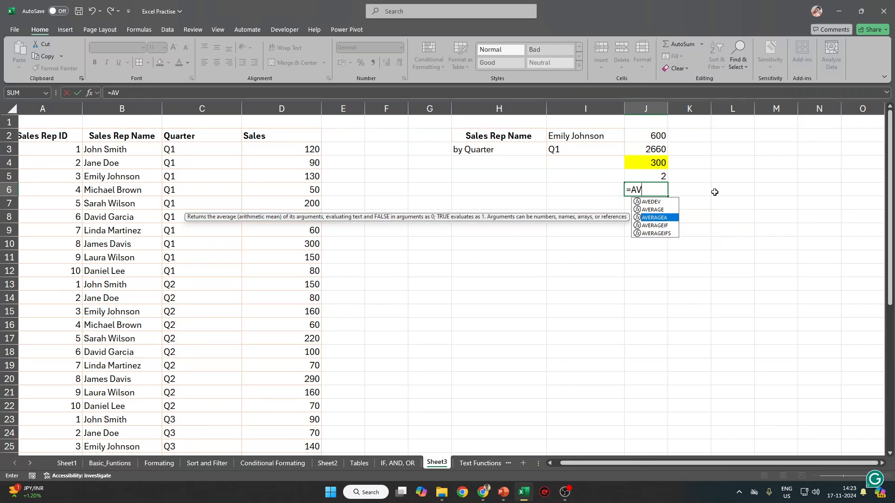
{"action": "key", "text": "Return"}
{"action": "key", "text": "Up"}
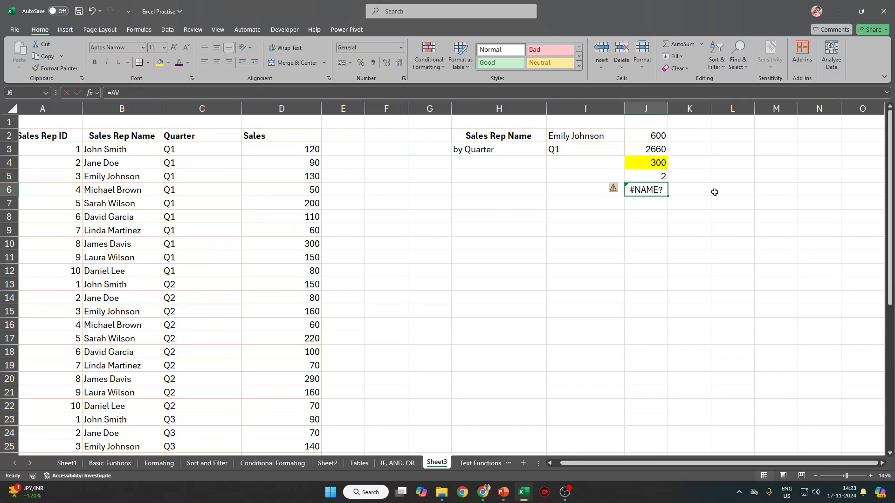
{"action": "key", "text": "Delete"}
{"action": "key", "text": "Up"}
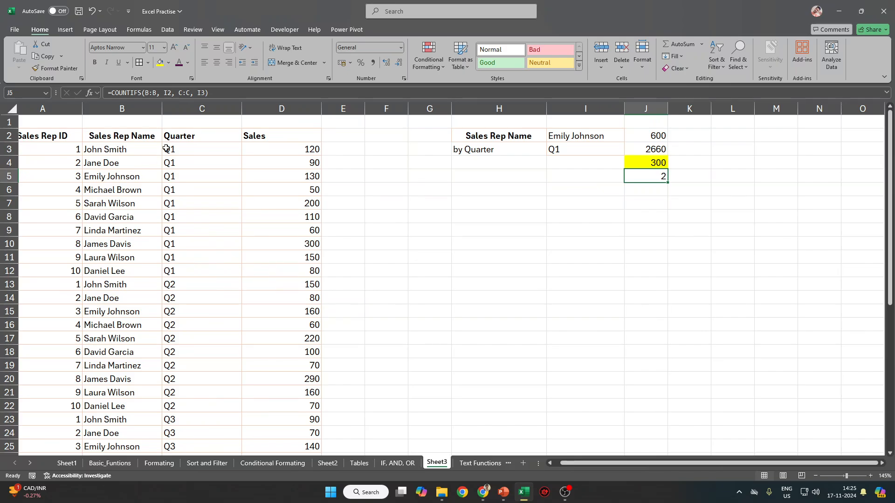
Highlight columns C and B, inspect J3's SUMIF arguments (2660), then open J4's SUMIFS for editing.
{"action": "left_click_drag", "start_coordinate": [200, 136], "coordinate": [188, 377]}
{"action": "left_click_drag", "start_coordinate": [112, 138], "coordinate": [116, 406]}
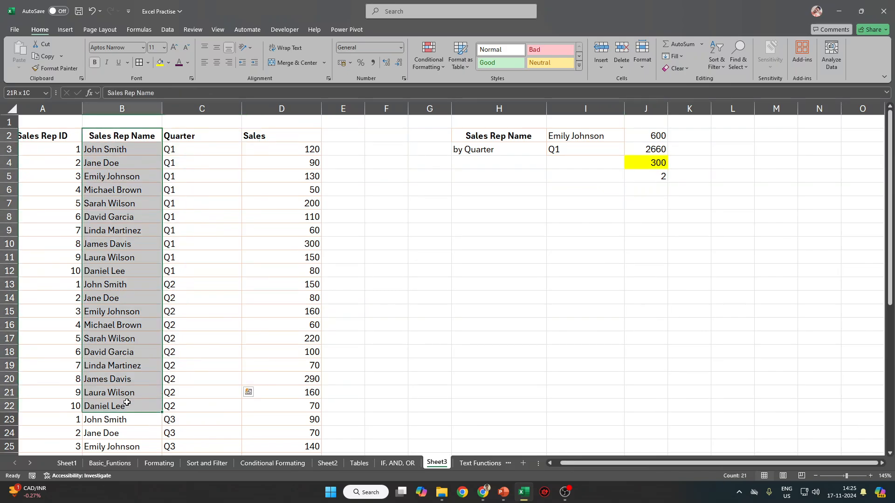
{"action": "left_click", "coordinate": [657, 153]}
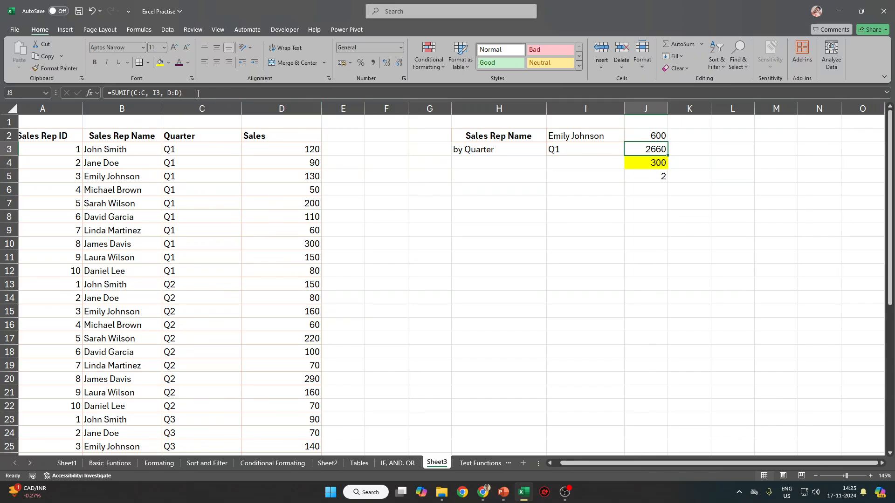
{"action": "left_click", "coordinate": [181, 93]}
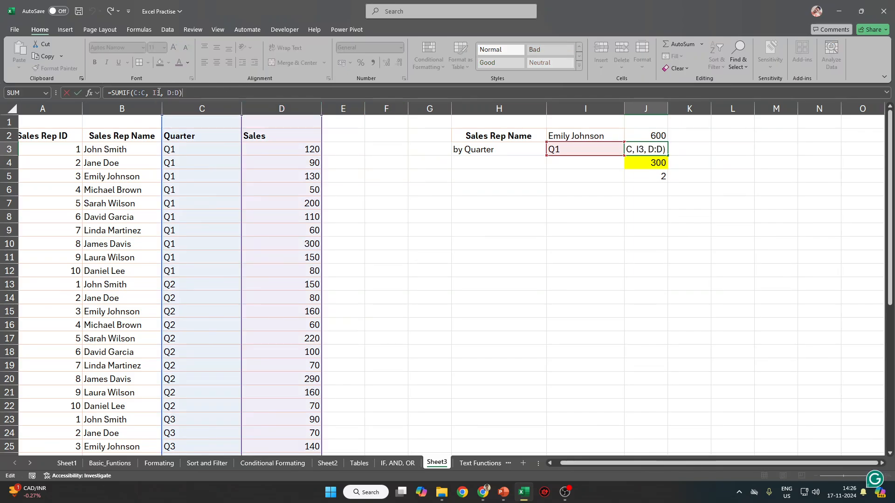
{"action": "left_click_drag", "start_coordinate": [164, 92], "coordinate": [131, 94]}
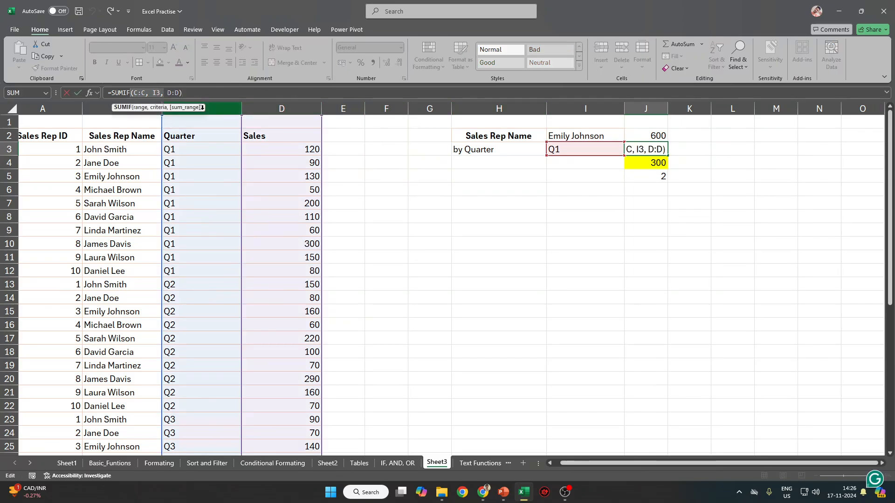
{"action": "left_click", "coordinate": [186, 107]}
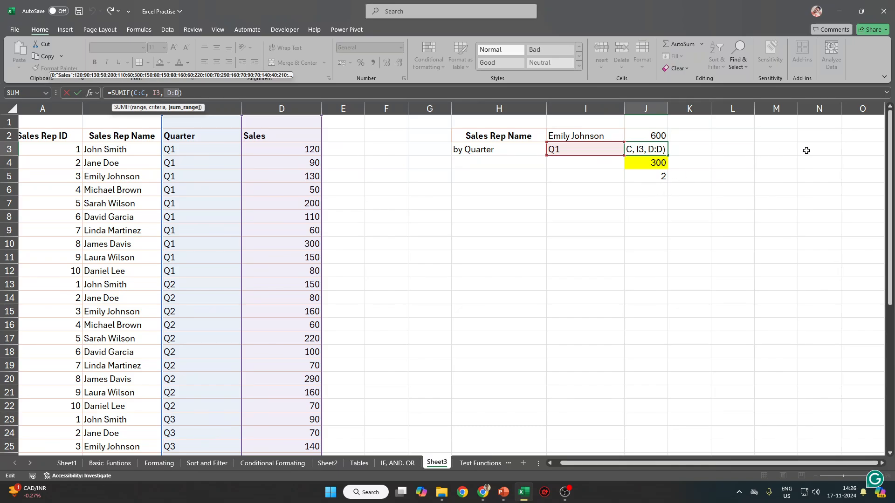
{"action": "key", "text": "Return"}
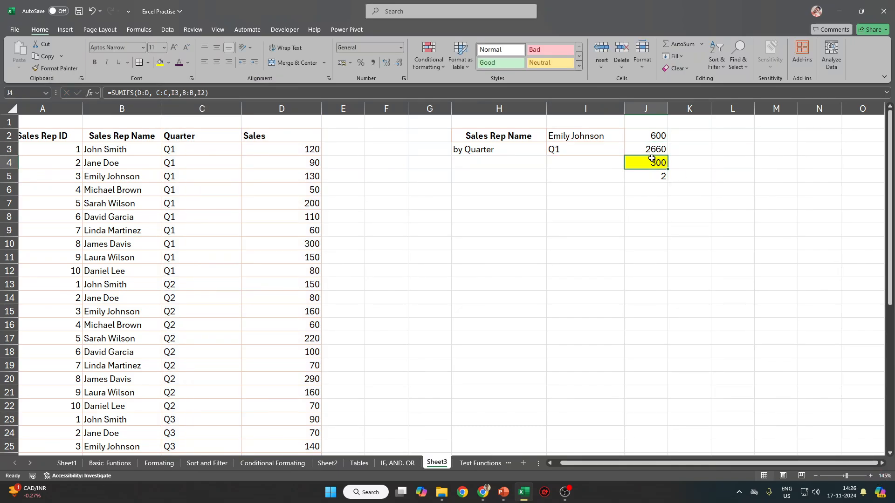
{"action": "left_click", "coordinate": [216, 95]}
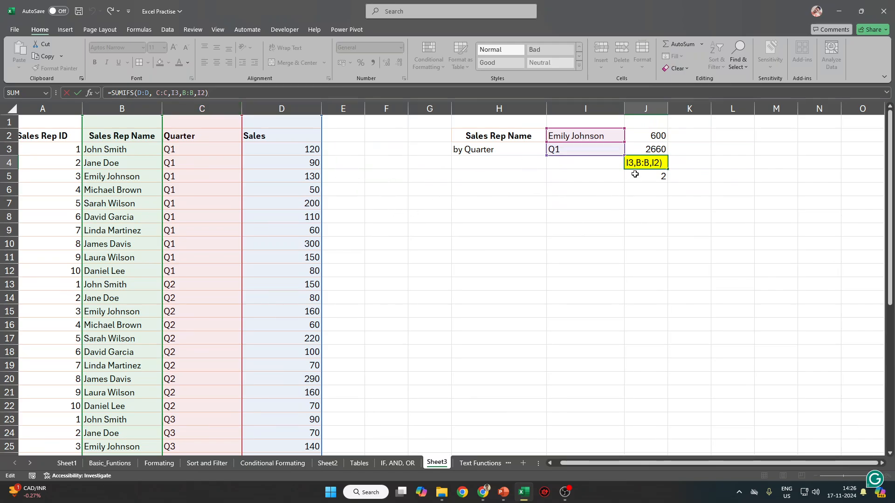
Try replacing J5's COUNTIFS criterion I3 with D3, then cancel the edit.
{"action": "left_click", "coordinate": [283, 108]}
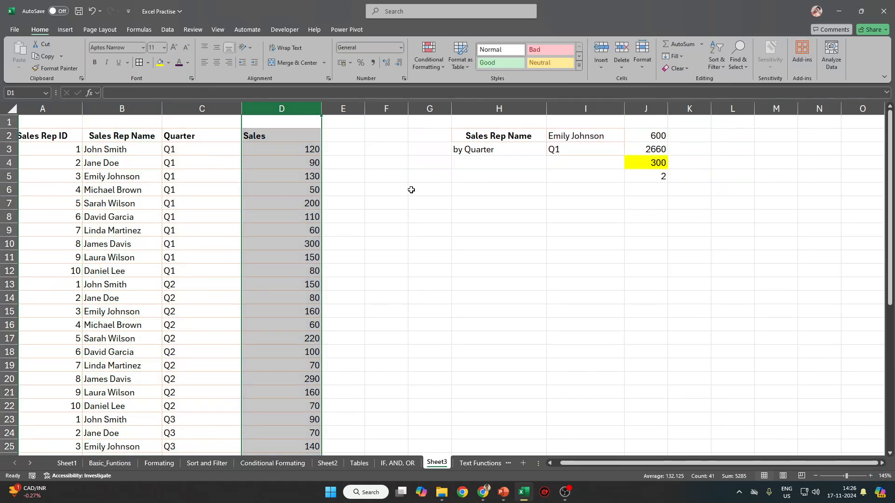
{"action": "left_click", "coordinate": [646, 174]}
{"action": "key", "text": "F2"}
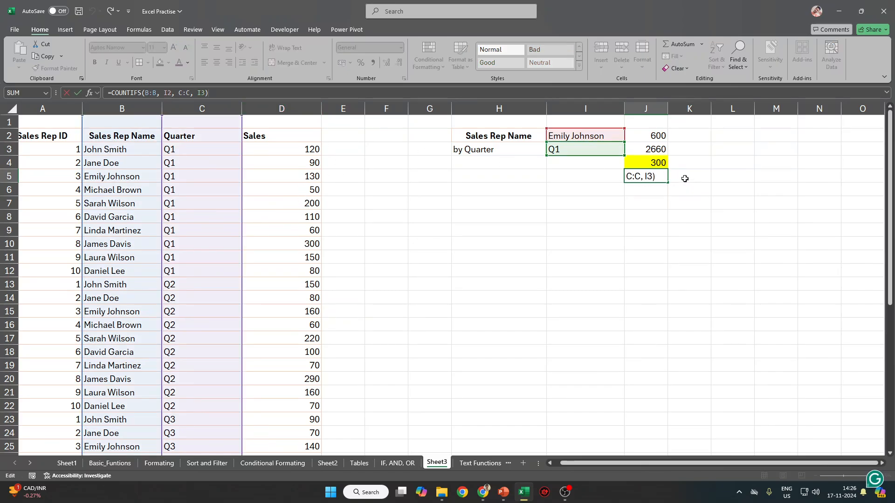
{"action": "key", "text": "ctrl+Return"}
{"action": "left_click", "coordinate": [234, 94]}
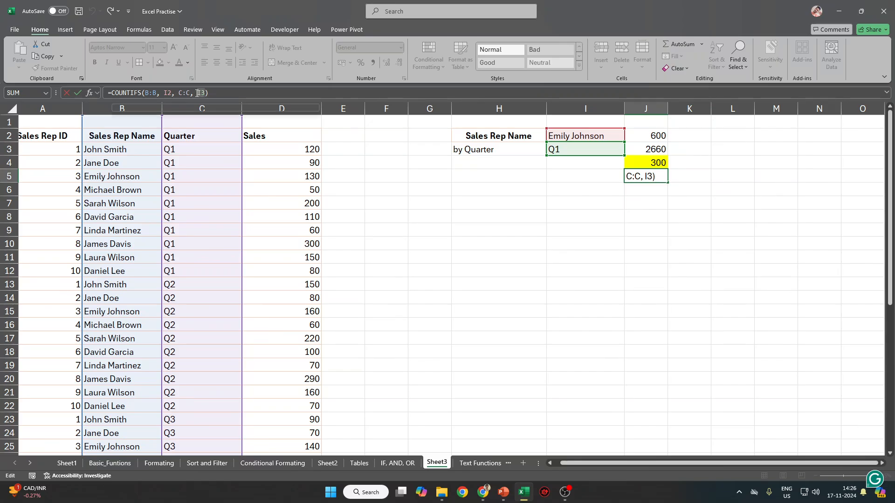
{"action": "left_click", "coordinate": [277, 148]}
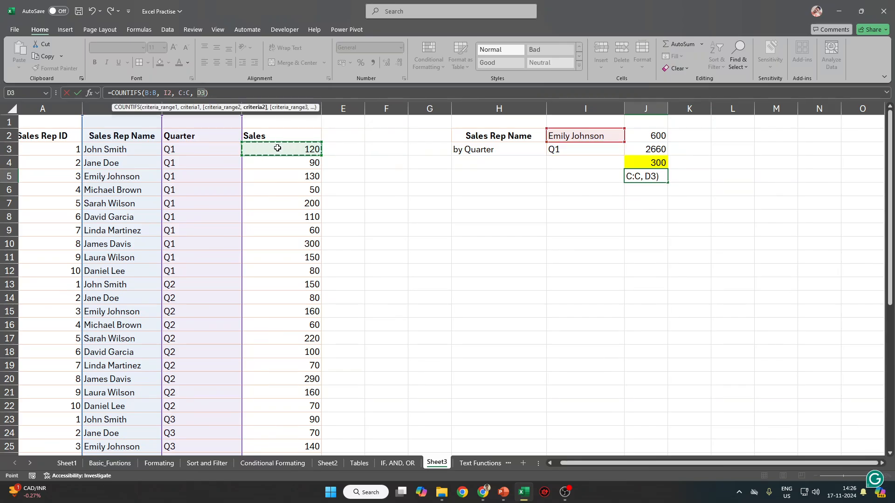
{"action": "key", "text": "ctrl+shift+Down"}
{"action": "key", "text": "Escape"}
Switch J4's sum range to B:B, then undo to restore D:D and recommit the SUMIFS.
{"action": "scroll", "coordinate": [700, 154], "scroll_direction": "up", "scroll_amount": 2}
{"action": "left_click", "coordinate": [665, 165]}
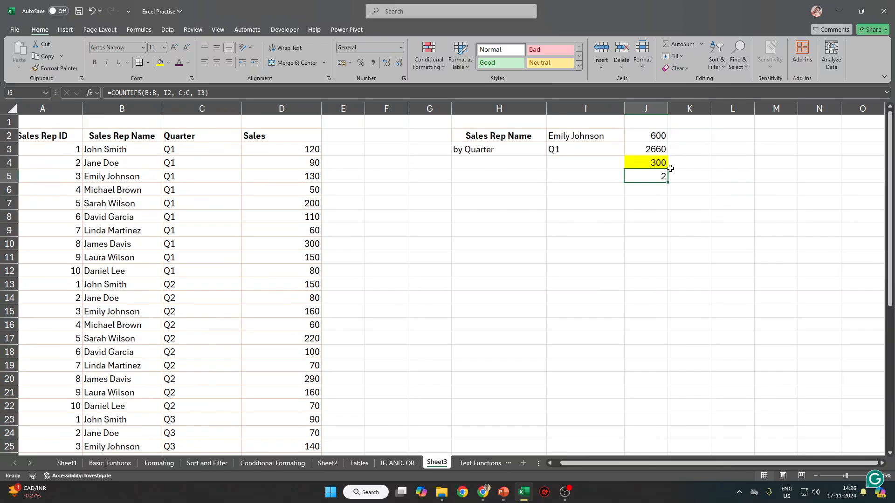
{"action": "left_click", "coordinate": [230, 88]}
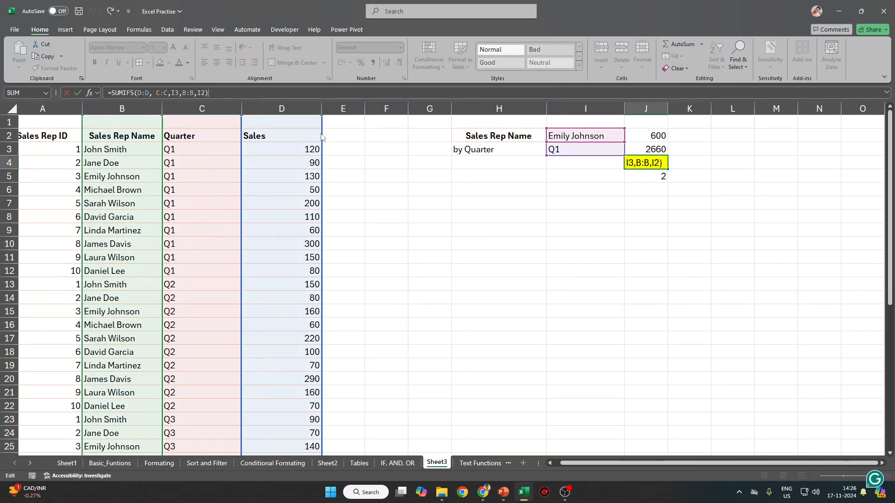
{"action": "left_click_drag", "start_coordinate": [321, 138], "coordinate": [153, 141]}
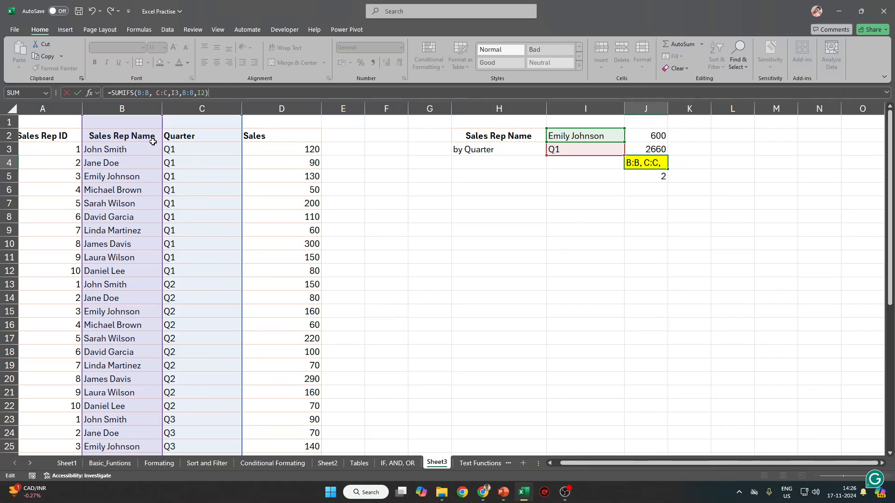
{"action": "key", "text": "ctrl+Return"}
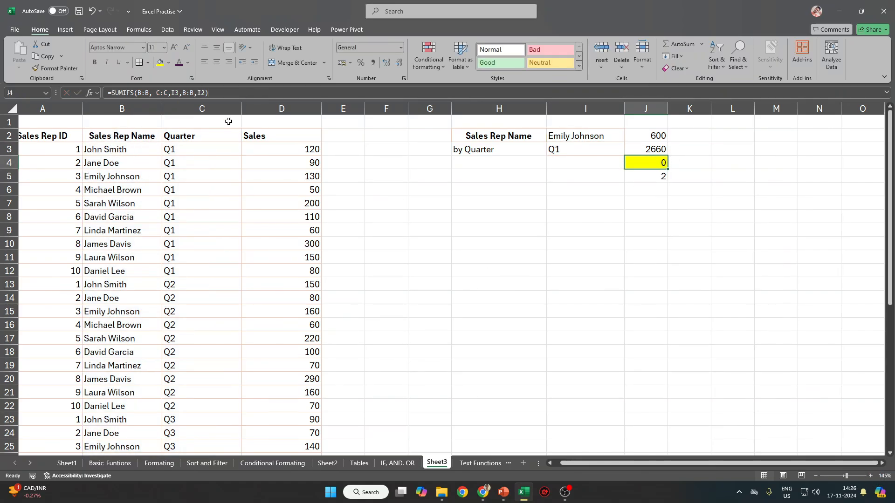
{"action": "left_click", "coordinate": [234, 92]}
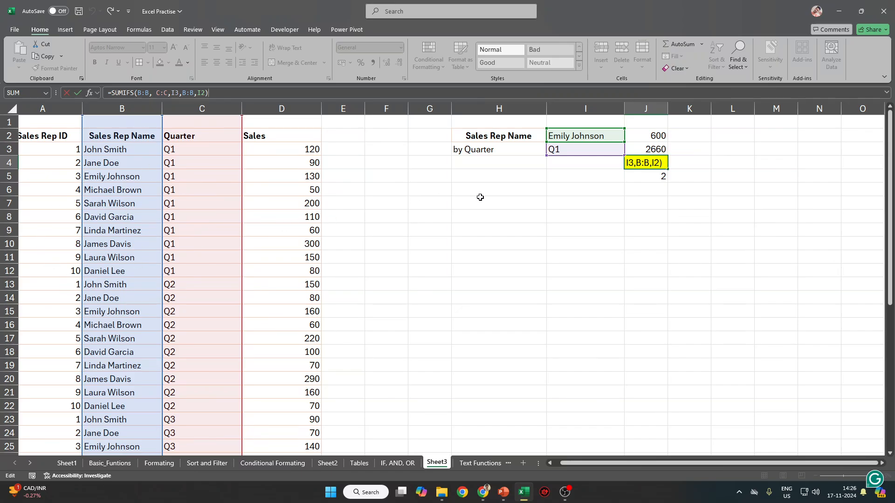
{"action": "key", "text": "Escape"}
{"action": "key", "text": "ctrl+z"}
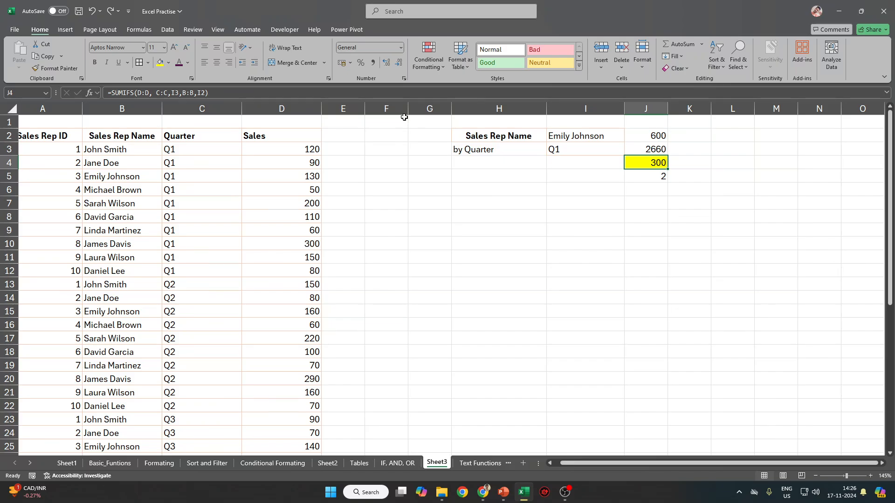
{"action": "left_click", "coordinate": [334, 93]}
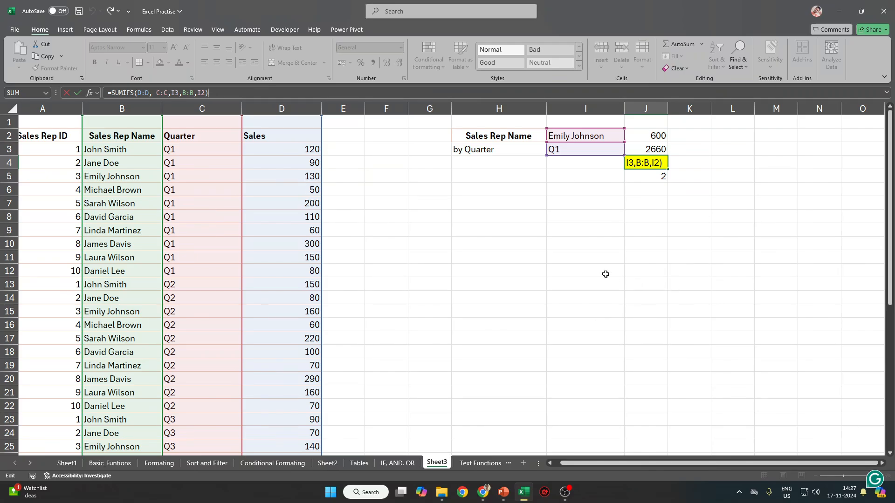
{"action": "key", "text": "ctrl+Return"}
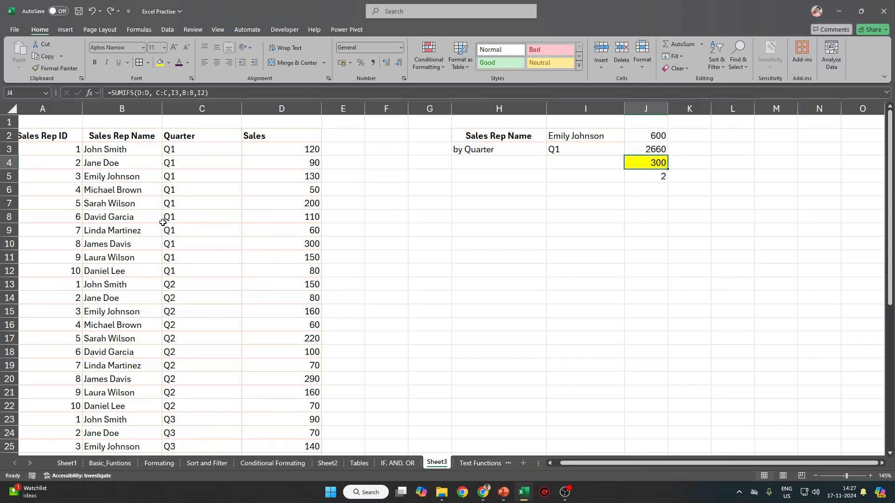
Add AutoFilter buttons to the sales table headers.
{"action": "left_click_drag", "start_coordinate": [261, 136], "coordinate": [28, 136]}
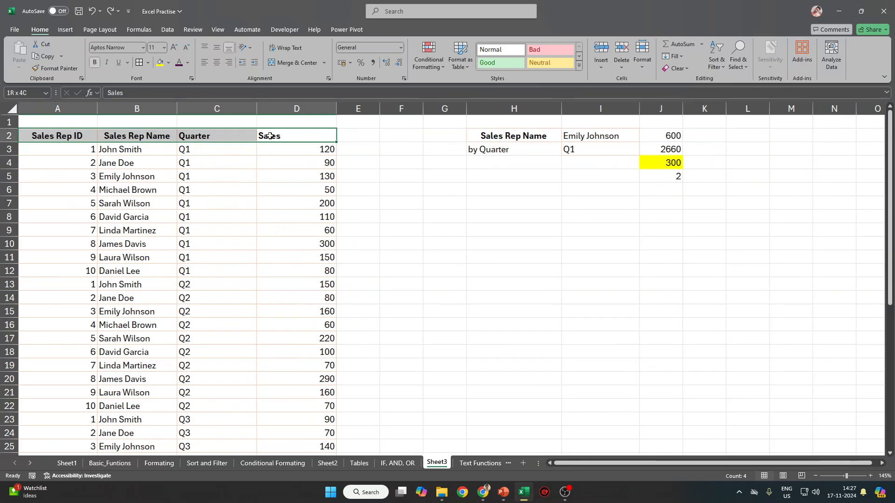
{"action": "left_click", "coordinate": [672, 164]}
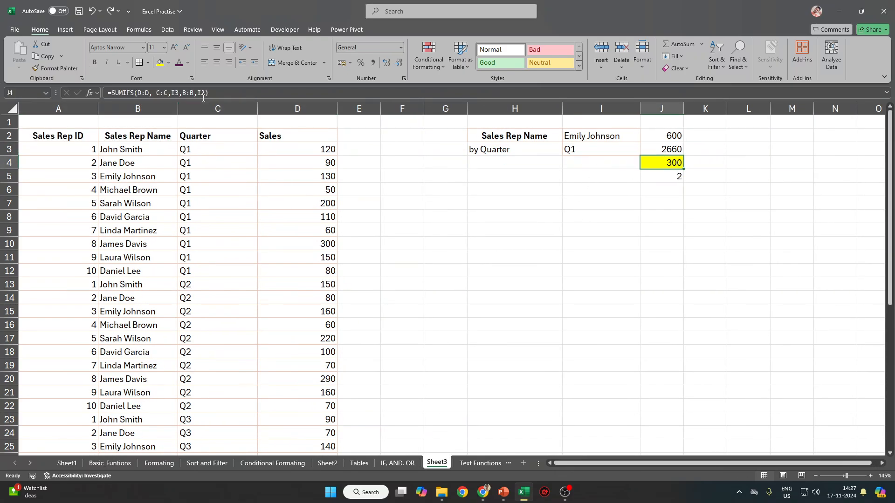
{"action": "left_click", "coordinate": [321, 136]}
{"action": "key", "text": "ctrl+shift+l"}
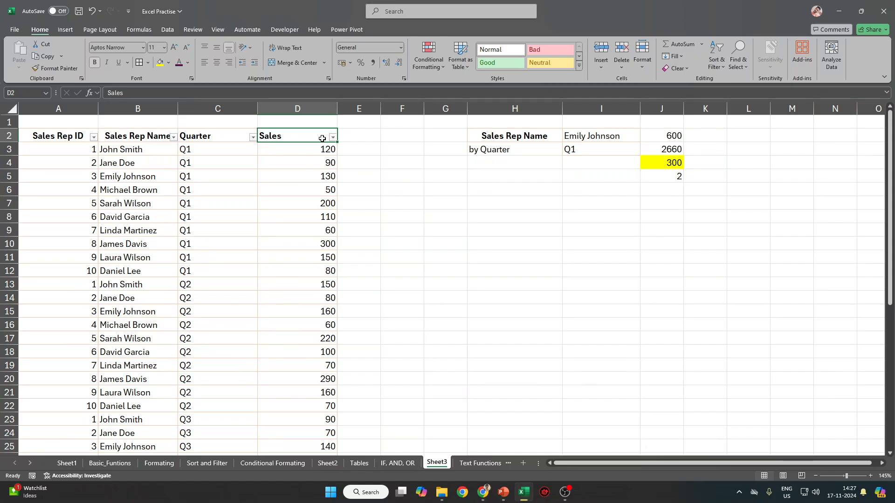
{"action": "key", "text": "Left"}
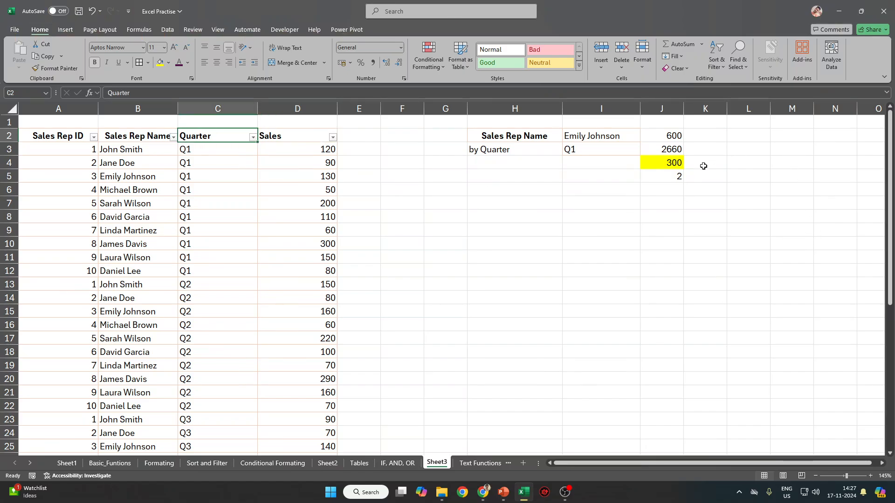
{"action": "left_click", "coordinate": [673, 164]}
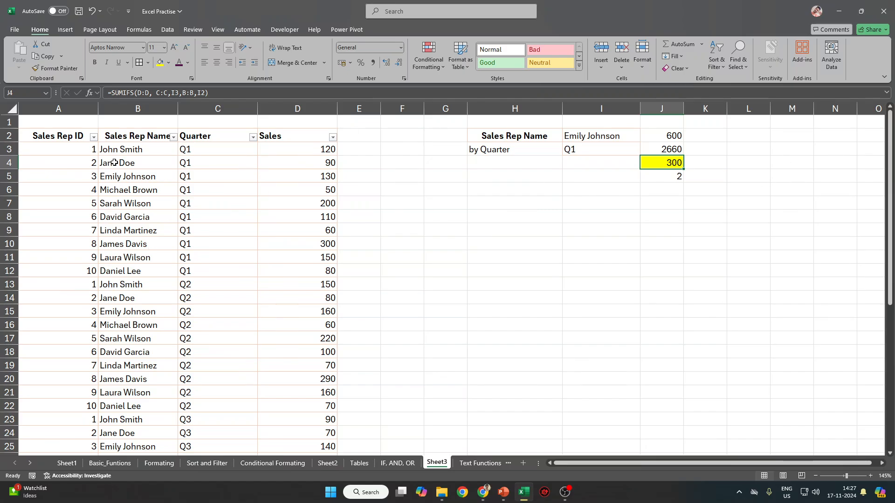
{"action": "left_click", "coordinate": [173, 136]}
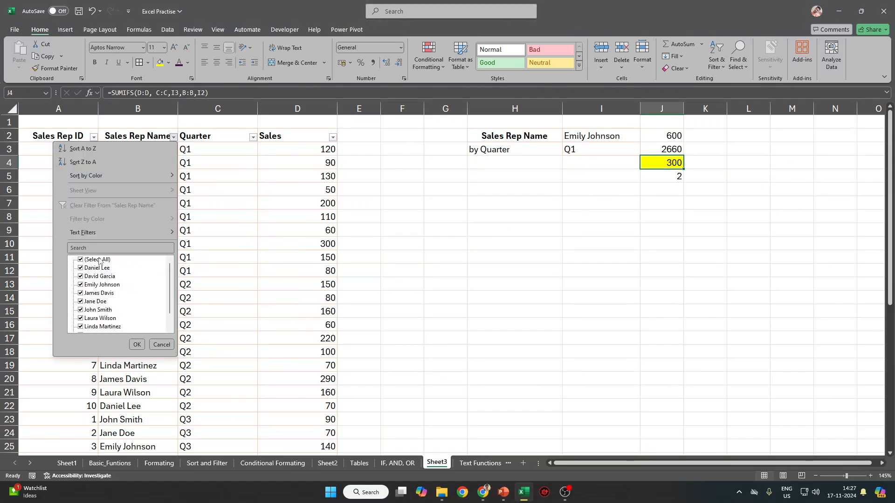
{"action": "left_click", "coordinate": [98, 260]}
{"action": "left_click", "coordinate": [101, 285]}
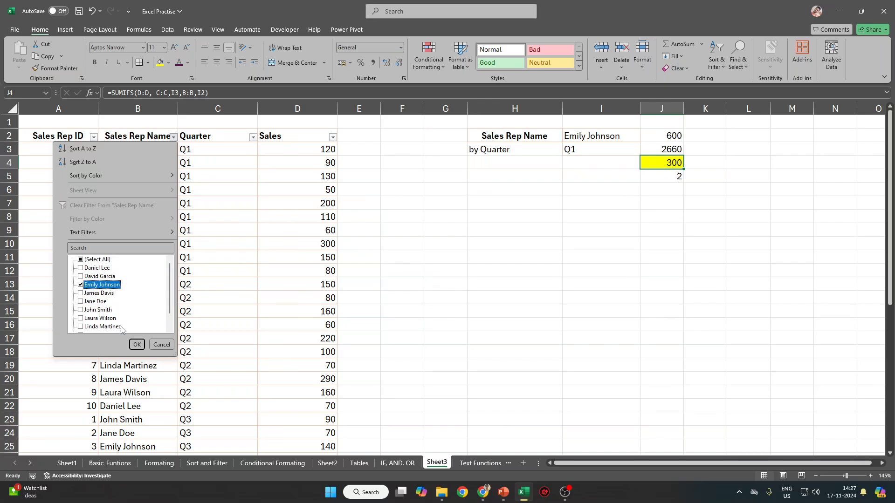
{"action": "left_click", "coordinate": [137, 345]}
{"action": "left_click", "coordinate": [260, 138]}
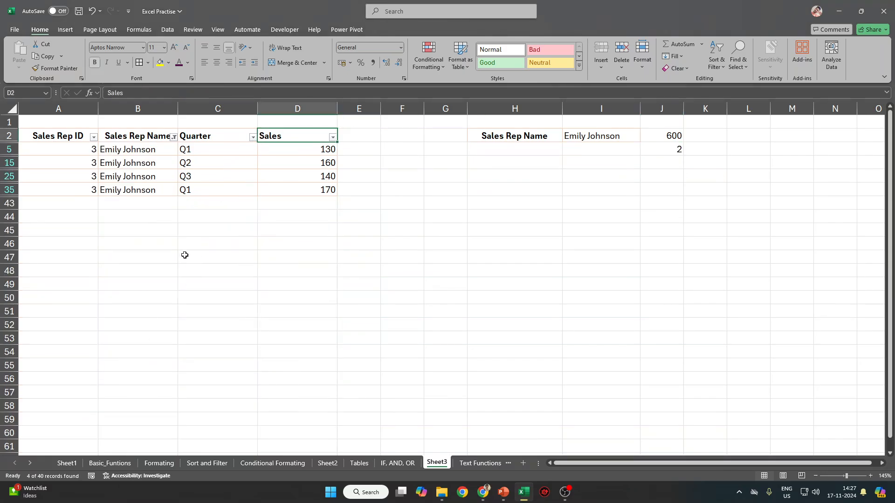
Filter Quarter to Q1 and select the 130 and 170 Sales values totalling 300.
{"action": "left_click", "coordinate": [253, 137]}
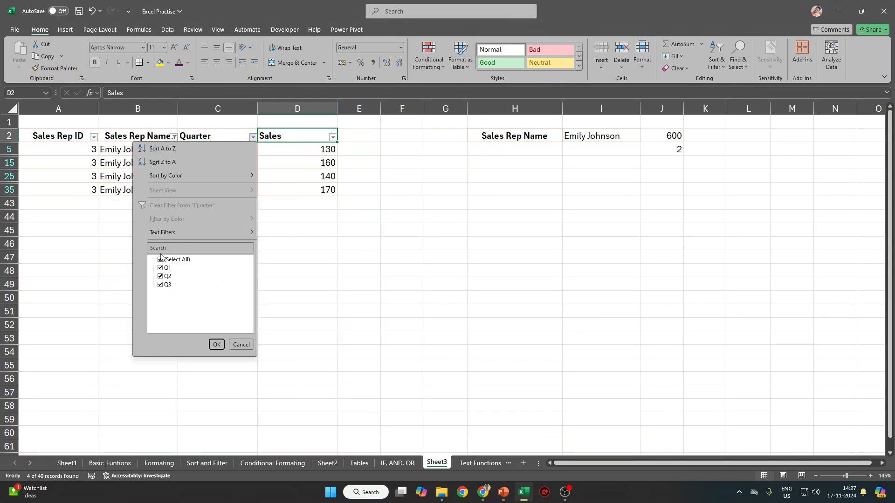
{"action": "left_click", "coordinate": [160, 260]}
{"action": "left_click", "coordinate": [160, 268]}
{"action": "left_click", "coordinate": [216, 344]}
{"action": "left_click_drag", "start_coordinate": [304, 155], "coordinate": [303, 165]}
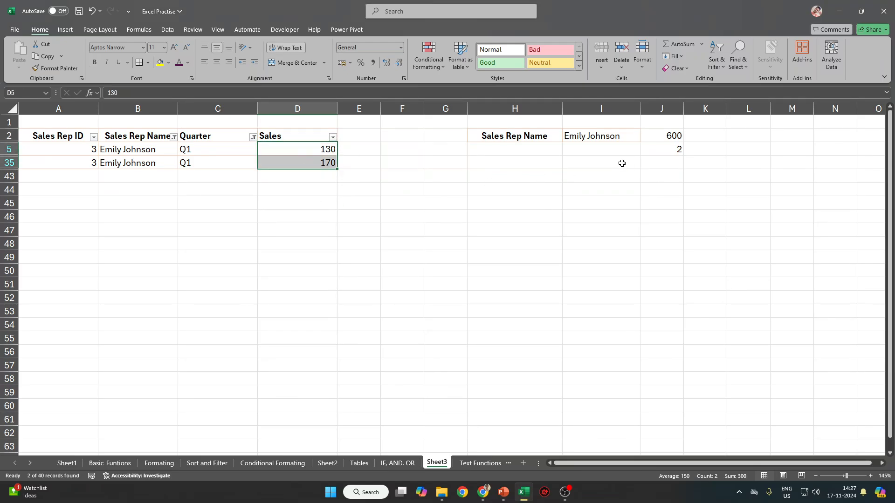
{"action": "left_click", "coordinate": [316, 129]}
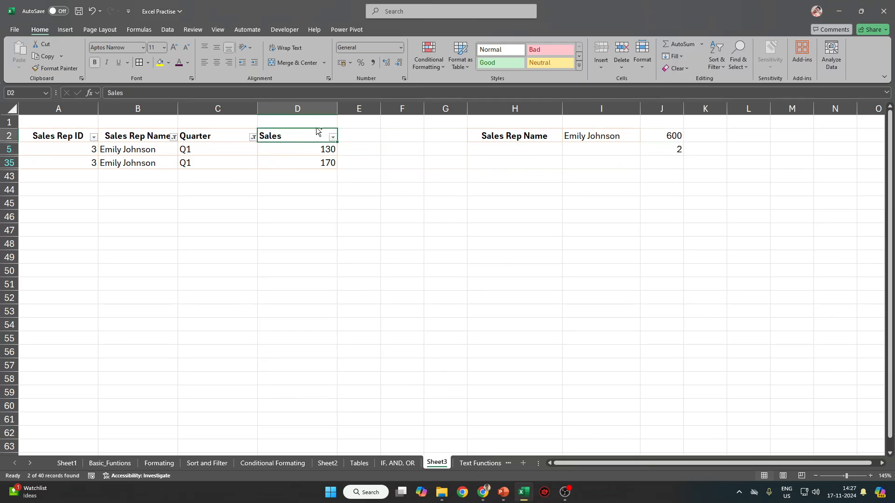
Clear the filter and copy John Smith from B3 into I2, updating J4.
{"action": "key", "text": "ctrl+shift+l"}
{"action": "left_click", "coordinate": [133, 148]}
{"action": "key", "text": "ctrl+c"}
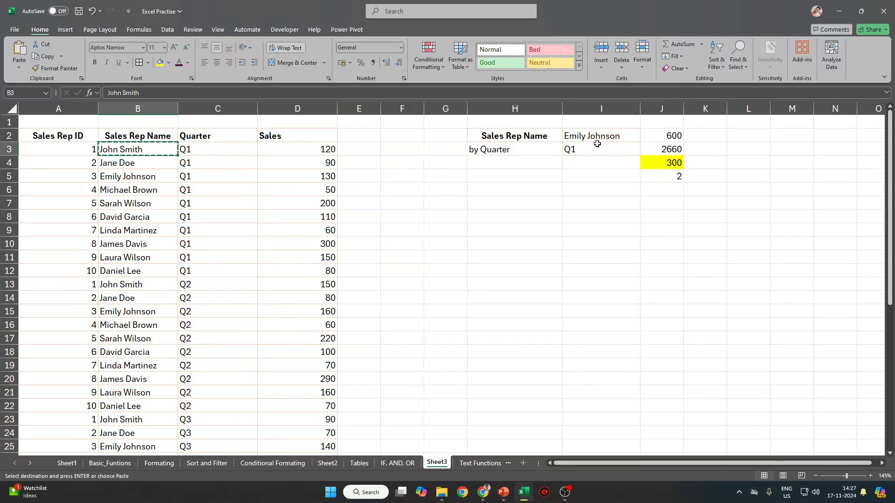
{"action": "left_click", "coordinate": [598, 140]}
{"action": "key", "text": "ctrl+v"}
{"action": "left_click", "coordinate": [676, 163]}
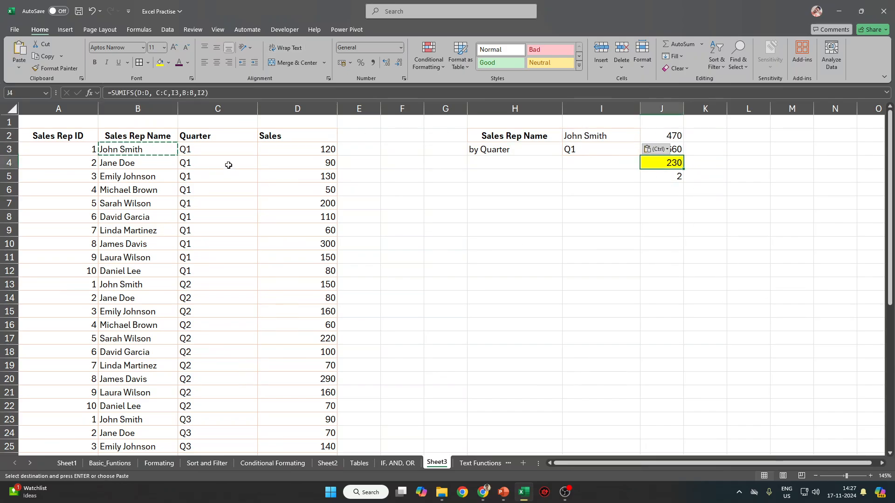
Re-enable filters and filter Sales Rep Name to John Smith only.
{"action": "left_click", "coordinate": [235, 131]}
{"action": "key", "text": "ctrl+shift+l"}
{"action": "key", "text": "Left"}
{"action": "key", "text": "alt+Down"}
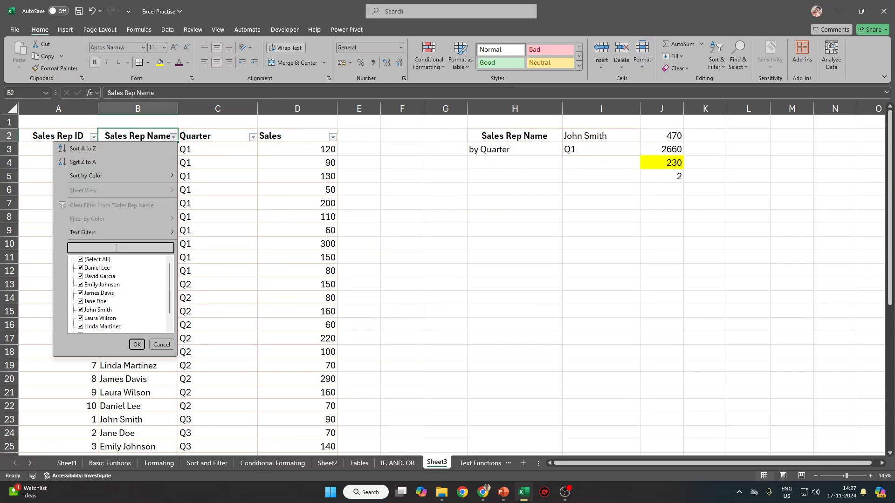
{"action": "left_click", "coordinate": [104, 260]}
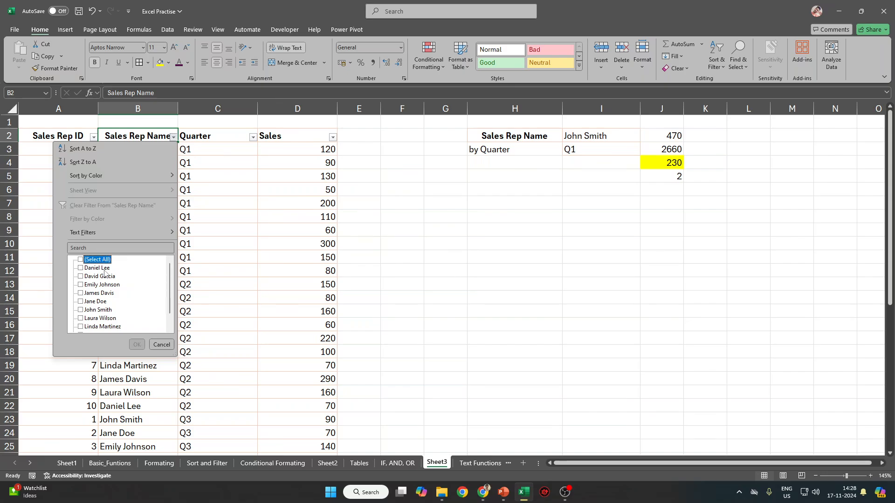
{"action": "left_click", "coordinate": [106, 310]}
{"action": "left_click", "coordinate": [137, 345]}
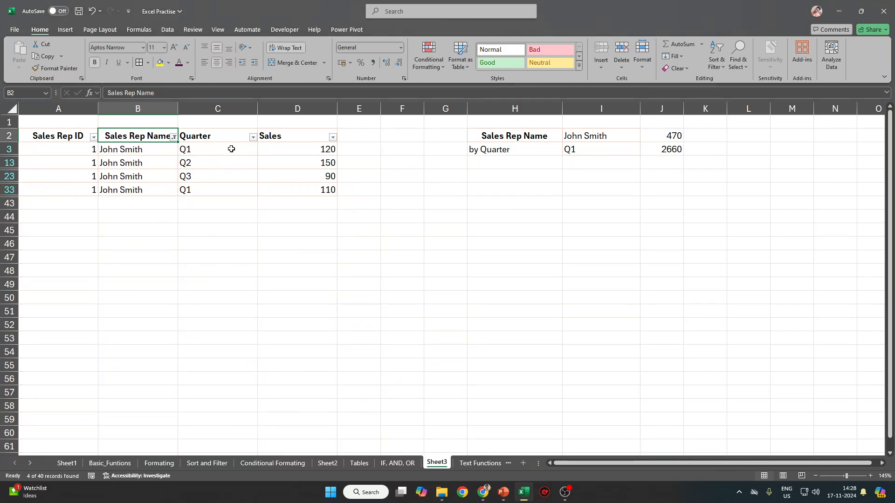
Filter Quarter to Q1, check the Sales values total 230, then remove filtering.
{"action": "left_click", "coordinate": [252, 137]}
{"action": "left_click", "coordinate": [171, 260]}
{"action": "left_click", "coordinate": [168, 268]}
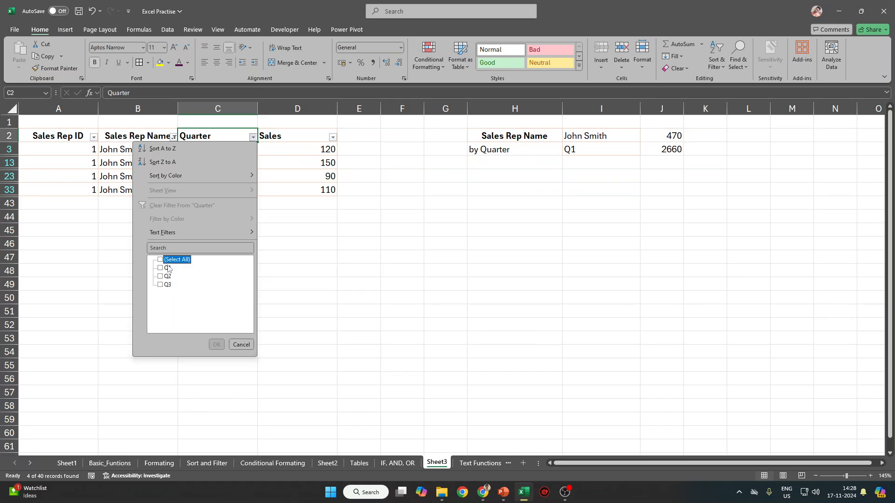
{"action": "left_click", "coordinate": [217, 345]}
{"action": "left_click", "coordinate": [311, 132]}
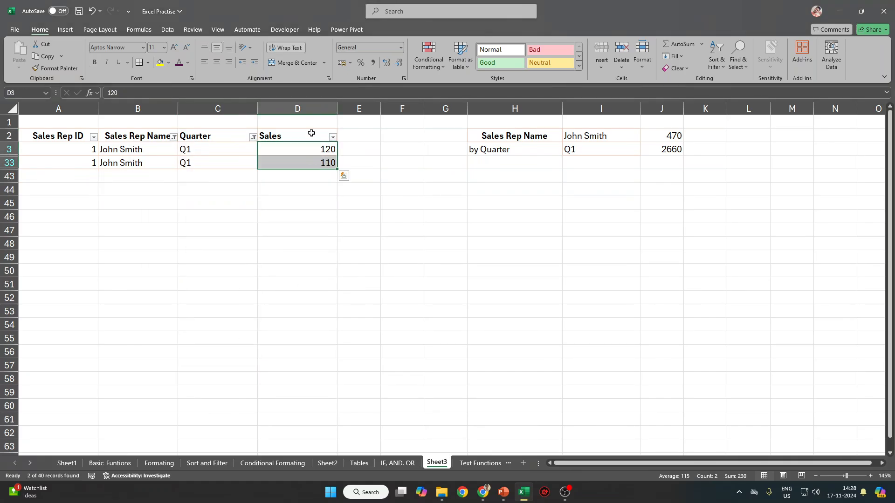
{"action": "left_click", "coordinate": [311, 133]}
{"action": "key", "text": "ctrl+shift+l"}
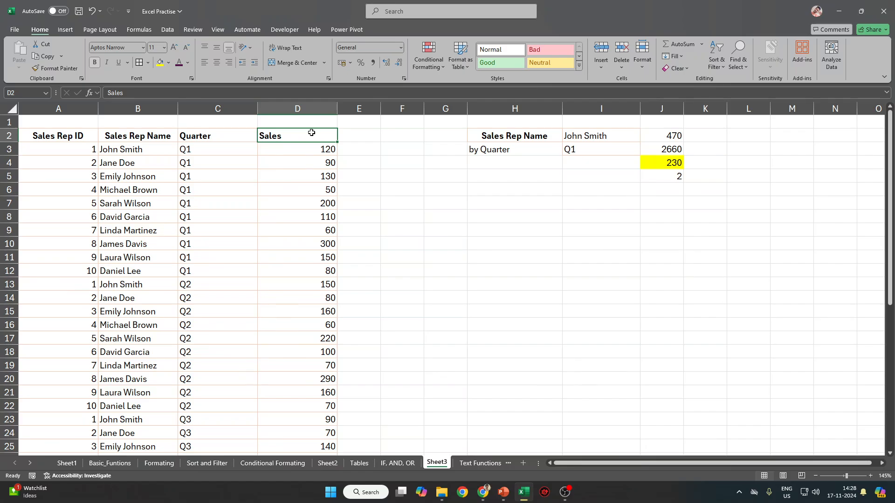
{"action": "key", "text": "ctrl+Left"}
{"action": "key", "text": "ctrl+shift+Right"}
{"action": "key", "text": "ctrl+shift+Down"}
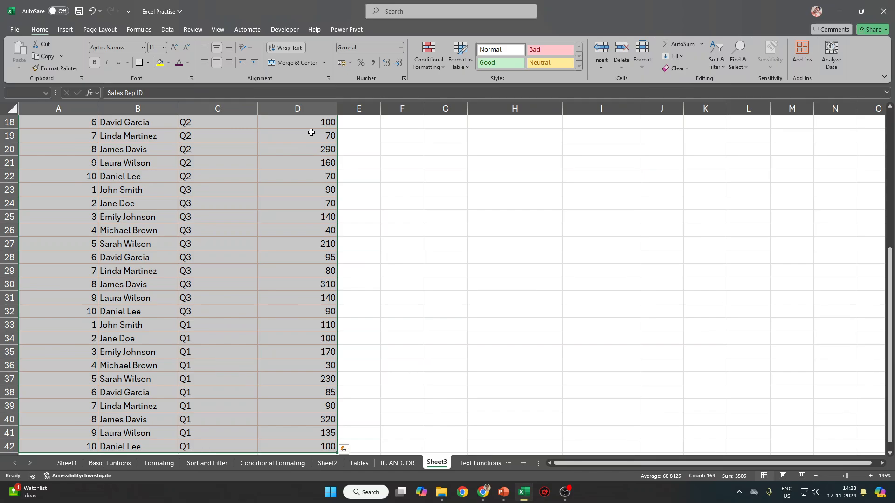
{"action": "scroll", "coordinate": [311, 133], "scroll_direction": "up", "scroll_amount": 6}
{"action": "left_click_drag", "start_coordinate": [674, 135], "coordinate": [680, 176]}
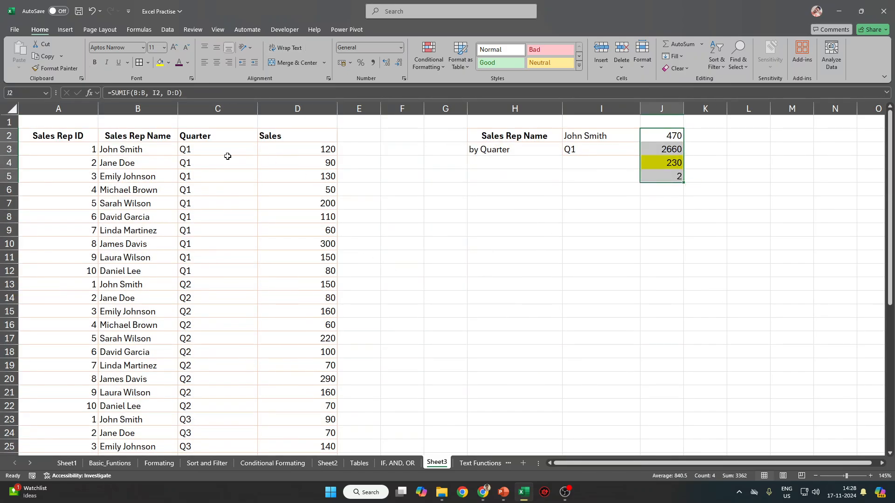
{"action": "left_click", "coordinate": [321, 152]}
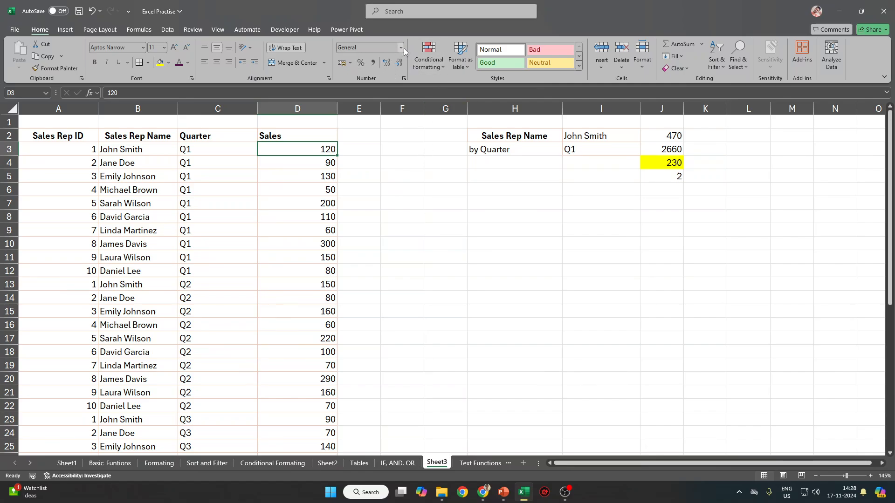
{"action": "left_click", "coordinate": [382, 48]}
{"action": "type", "text": "Text"}
{"action": "key", "text": "Return"}
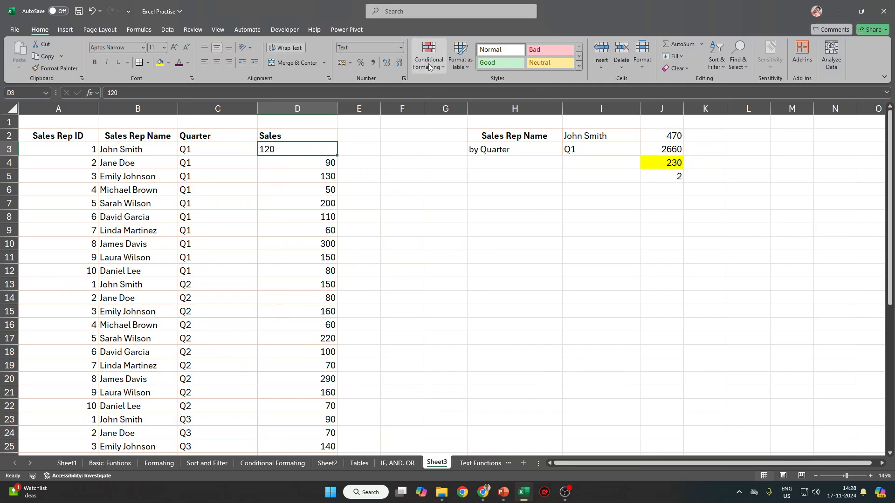
{"action": "key", "text": "ctrl+z"}
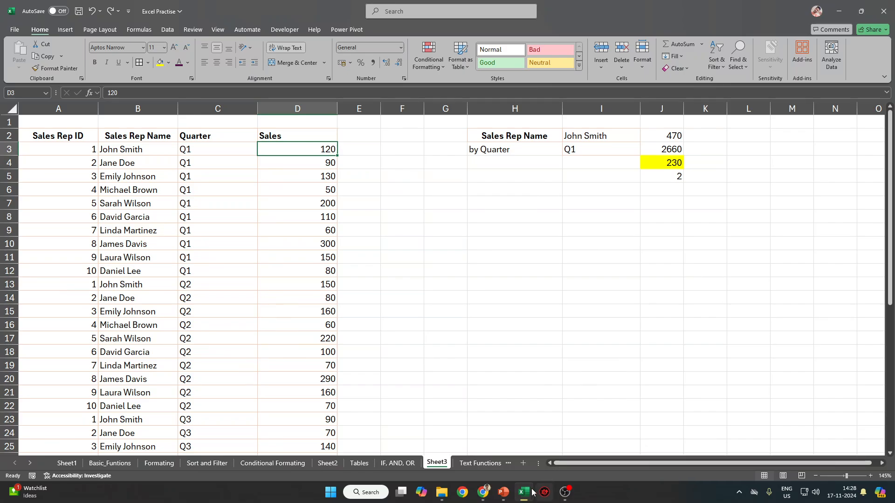
{"action": "left_click", "coordinate": [483, 494]}
{"action": "left_click", "coordinate": [427, 443]}
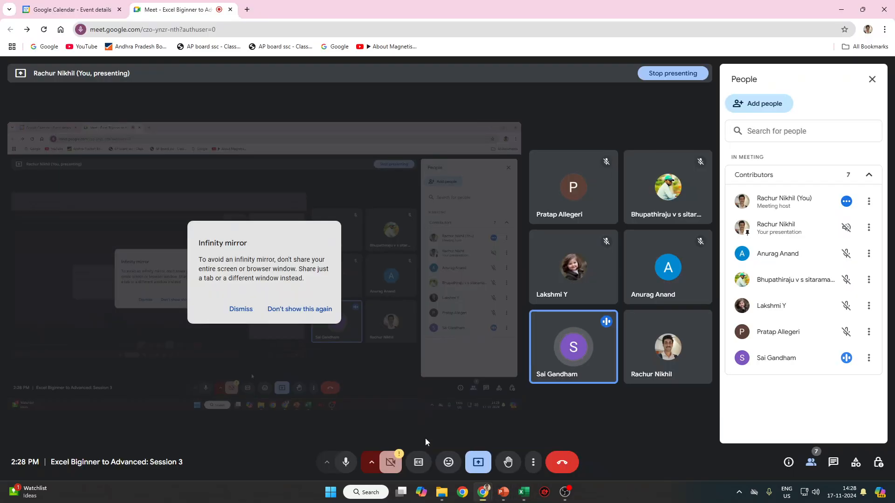
{"action": "left_click", "coordinate": [524, 492]}
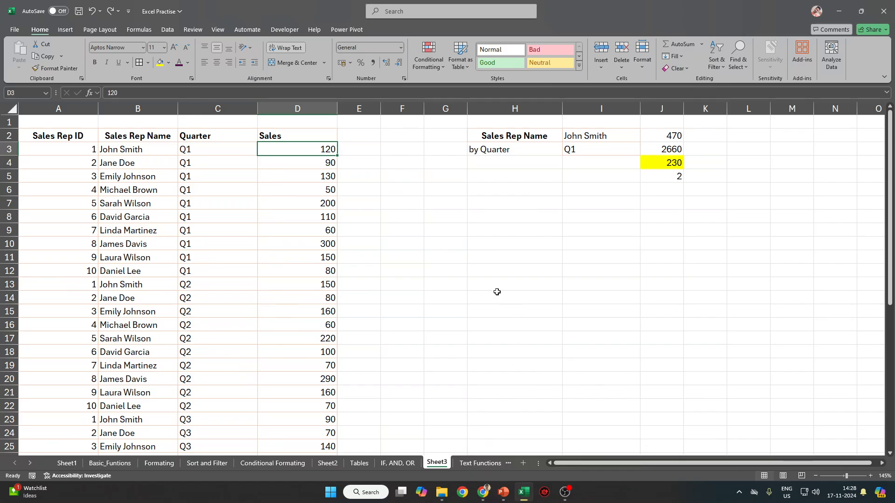
{"action": "left_click", "coordinate": [477, 207]}
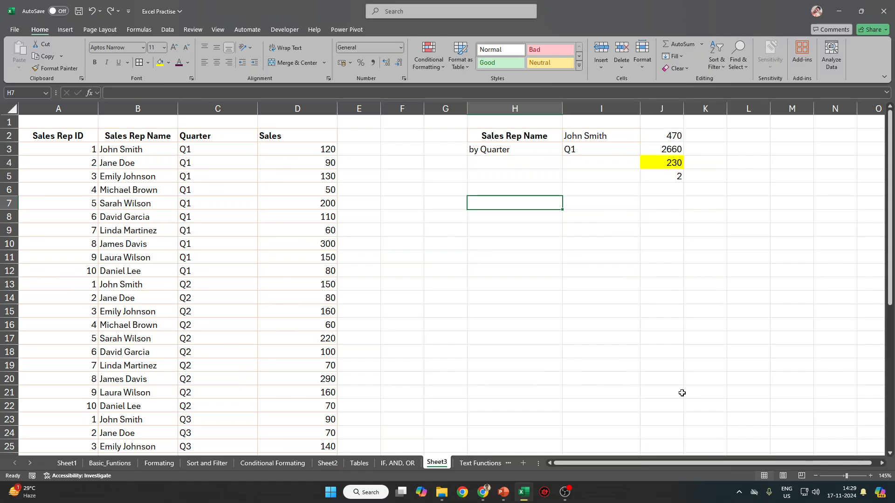
Bring up the Excel course presentation and scroll to the Lookup Functions slide.
{"action": "left_click", "coordinate": [504, 492]}
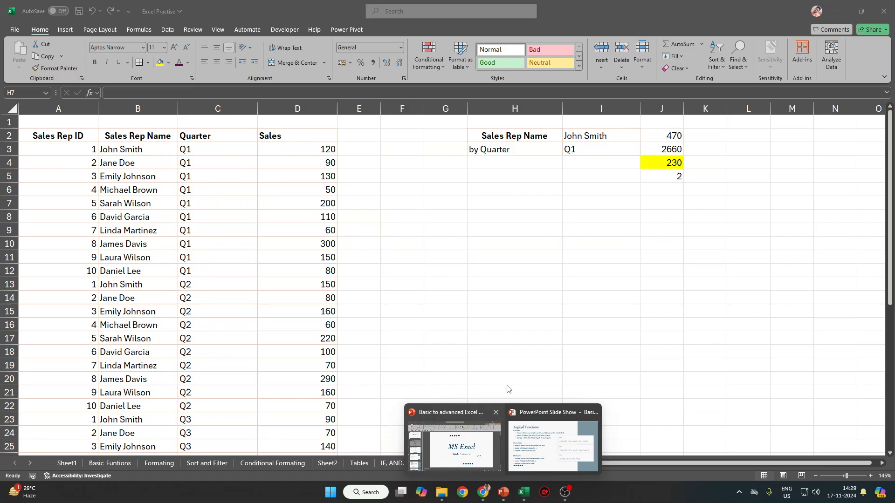
{"action": "left_click", "coordinate": [471, 446]}
{"action": "scroll", "coordinate": [98, 346], "scroll_direction": "down", "scroll_amount": 3}
{"action": "scroll", "coordinate": [95, 347], "scroll_direction": "down", "scroll_amount": 2}
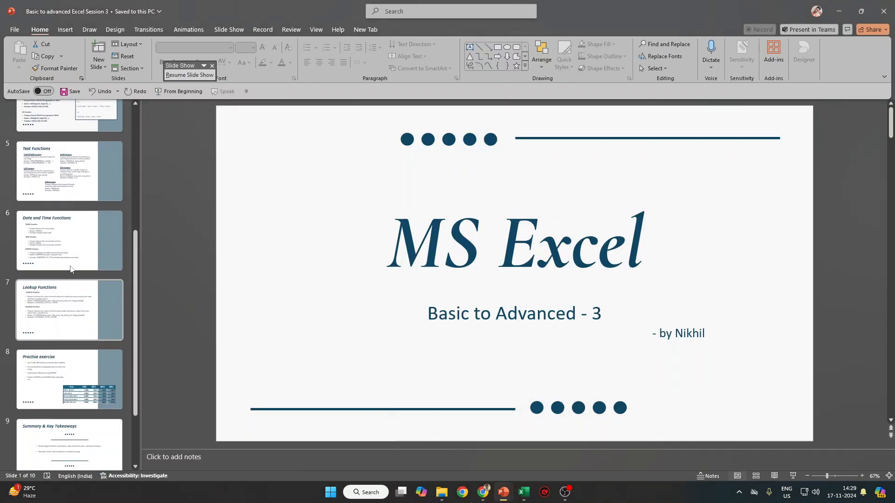
{"action": "scroll", "coordinate": [74, 395], "scroll_direction": "down", "scroll_amount": 2}
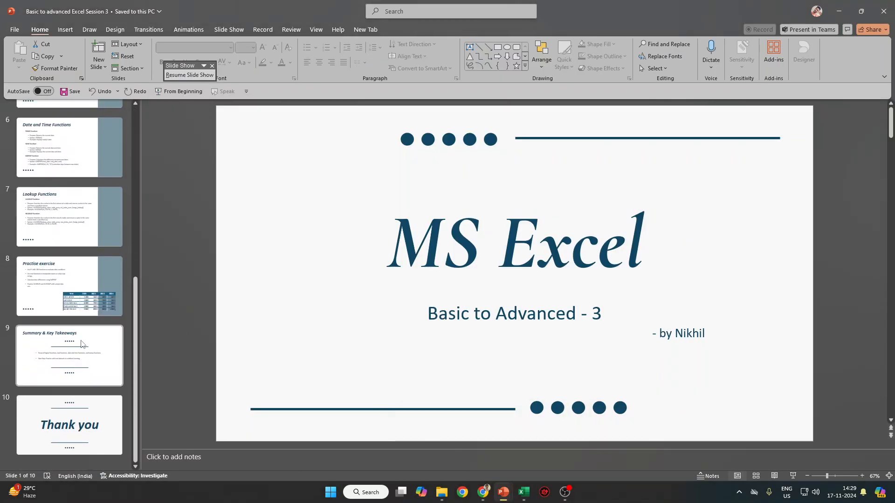
{"action": "left_click", "coordinate": [82, 222]}
Alt+Tab back to the Excel workbook showing Sheet3.
{"action": "key", "text": "alt+Tab"}
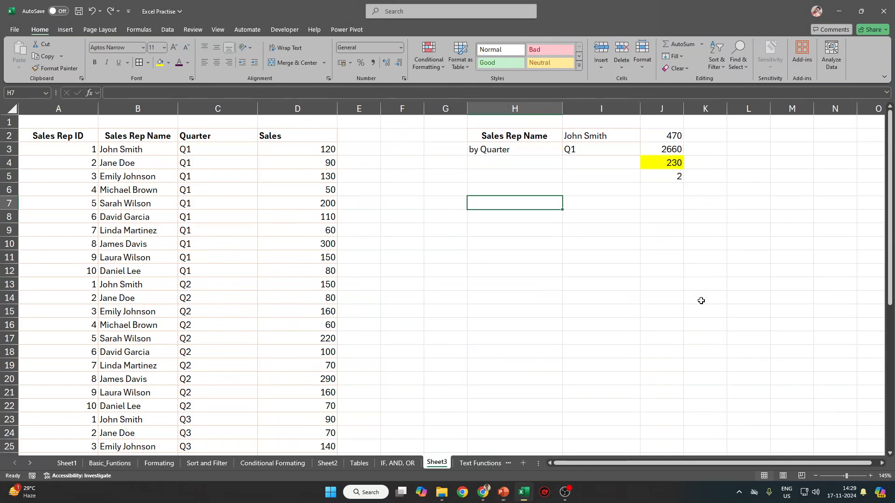
{"action": "key", "text": "alt+Tab"}
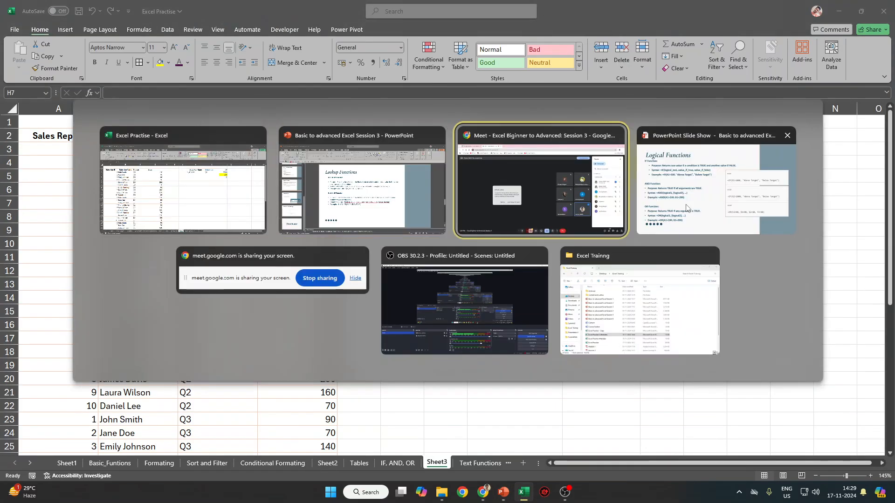
{"action": "key", "text": "alt+Tab"}
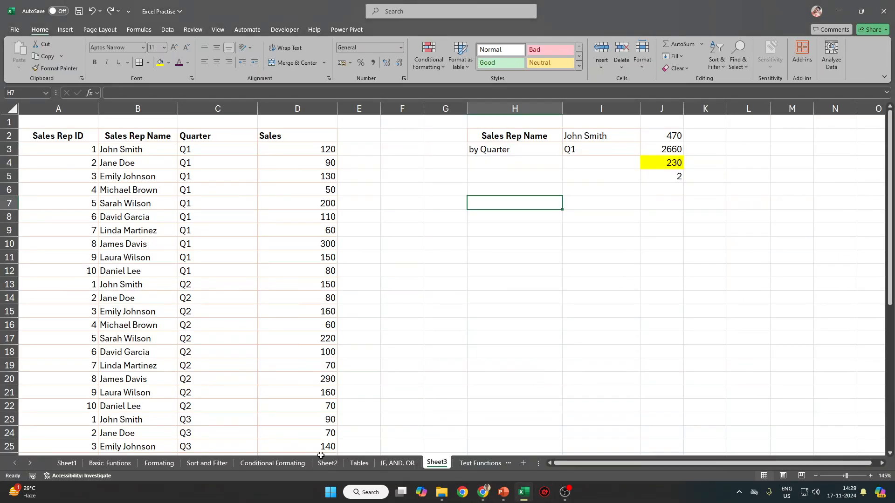
Open the Text Functions sheet and select the first and last name data in B1:C11.
{"action": "left_click", "coordinate": [480, 464]}
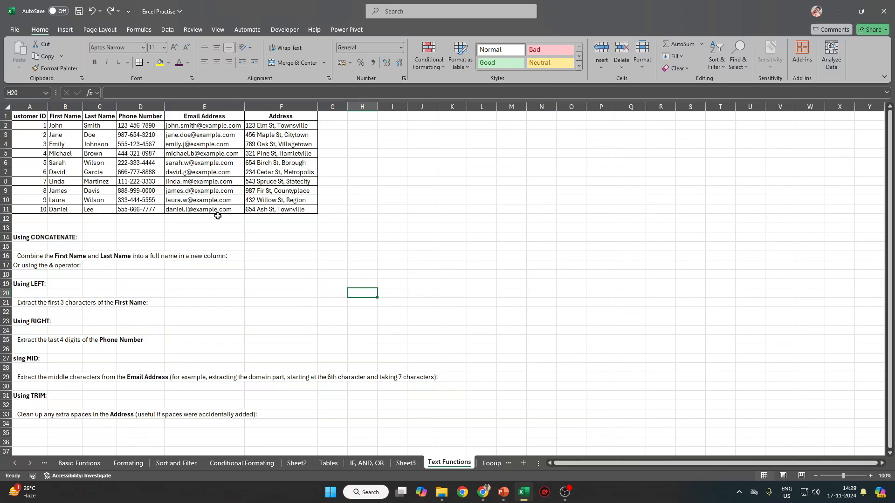
{"action": "scroll", "coordinate": [218, 216], "scroll_direction": "up", "scroll_amount": 8}
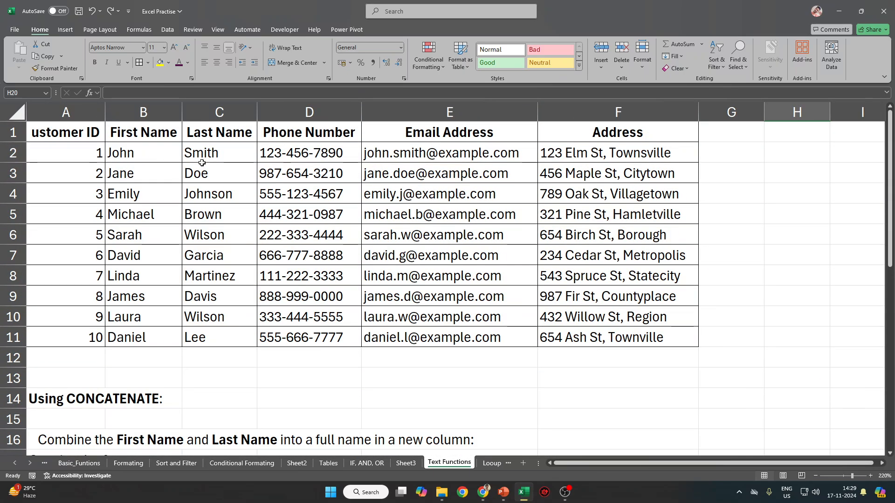
{"action": "left_click_drag", "start_coordinate": [122, 125], "coordinate": [196, 329]}
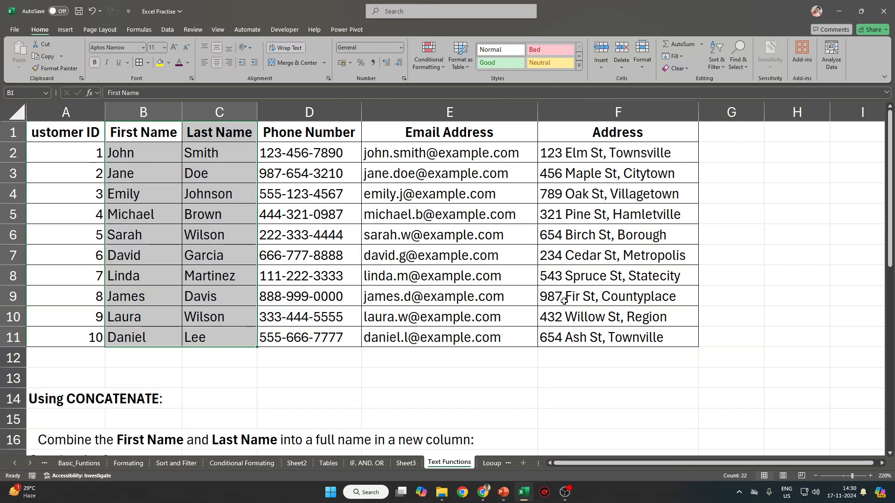
Type the header 'Full Name' in cell G1.
{"action": "scroll", "coordinate": [564, 300], "scroll_direction": "down", "scroll_amount": 1, "text": "ctrl"}
{"action": "left_click", "coordinate": [680, 130]}
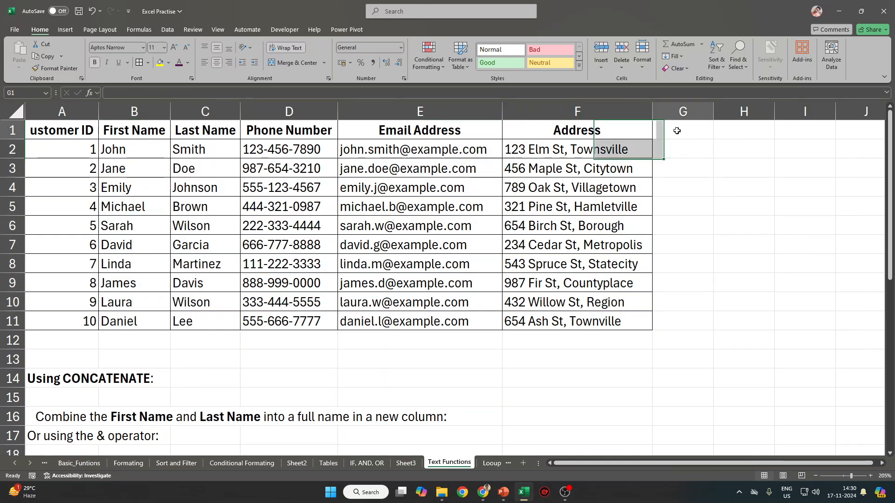
{"action": "type", "text": "Full"}
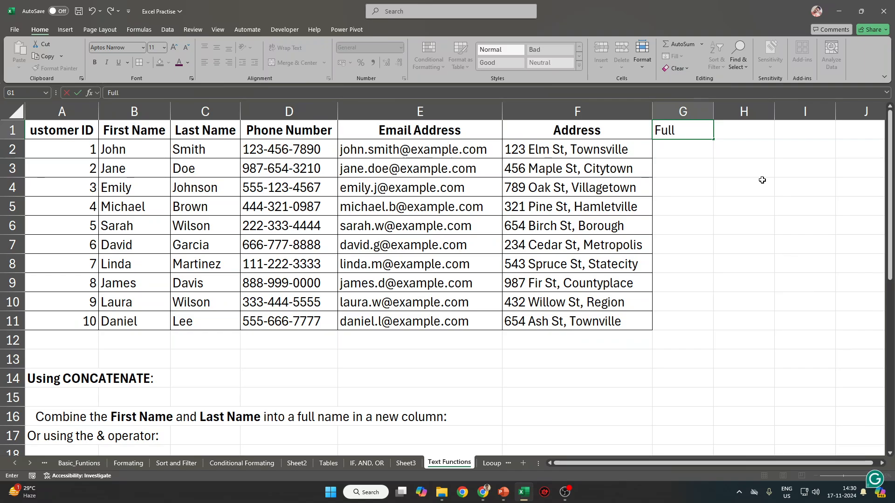
{"action": "type", "text": " Name"}
{"action": "key", "text": "Return"}
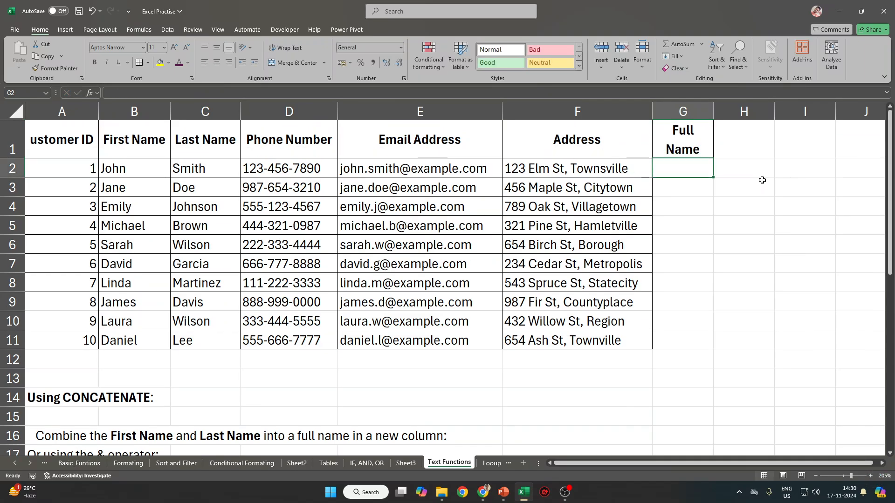
Enter =CONCATENATE(B2,C2) in G2 to join the first and last names.
{"action": "type", "text": "Cont"}
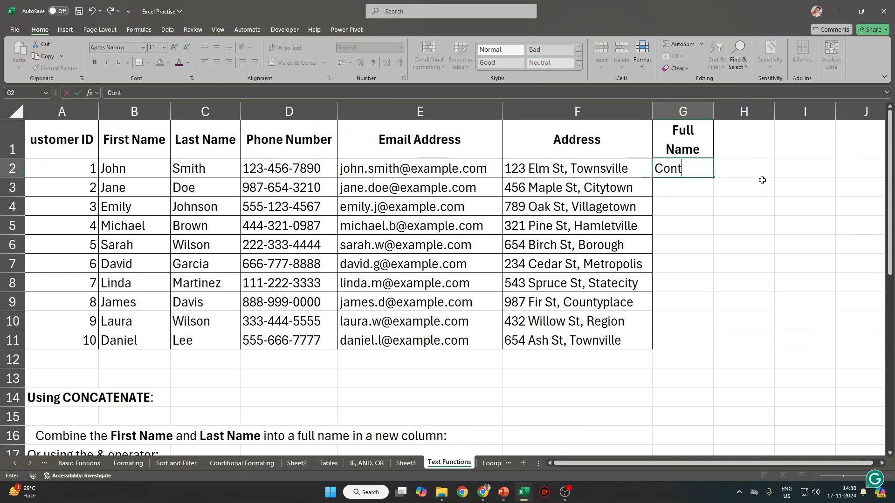
{"action": "key", "text": "Escape"}
{"action": "type", "text": "=Con"}
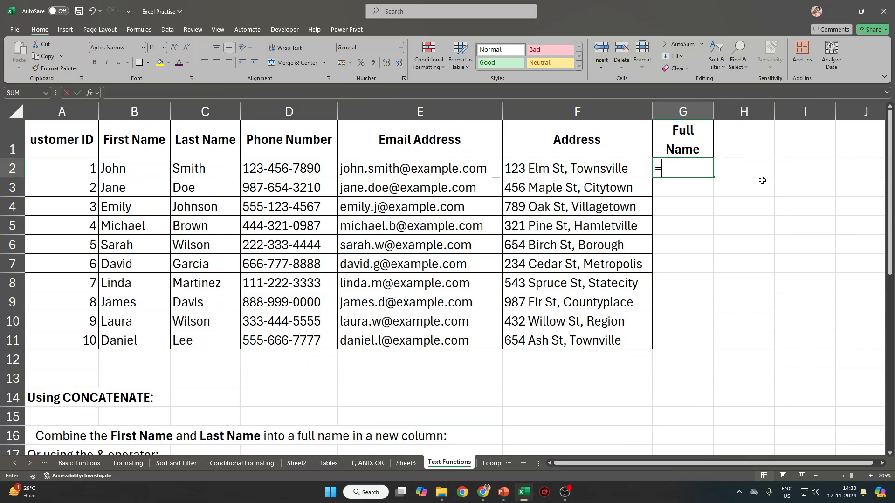
{"action": "key", "text": "Down"}
{"action": "key", "text": "Down"}
{"action": "key", "text": "Down"}
{"action": "key", "text": "Down"}
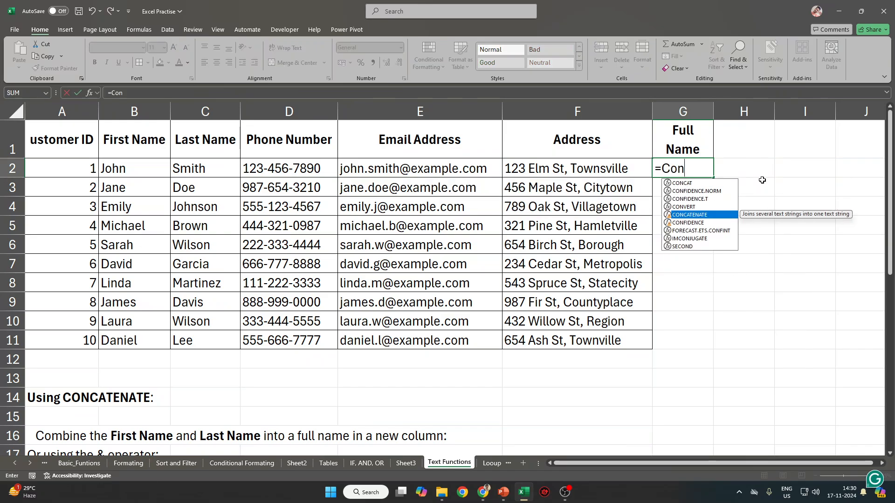
{"action": "key", "text": "Tab"}
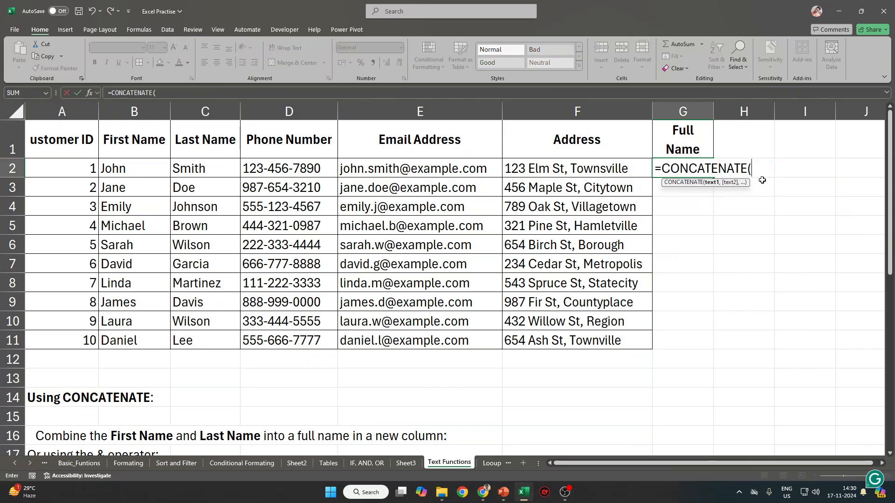
{"action": "left_click", "coordinate": [127, 169]}
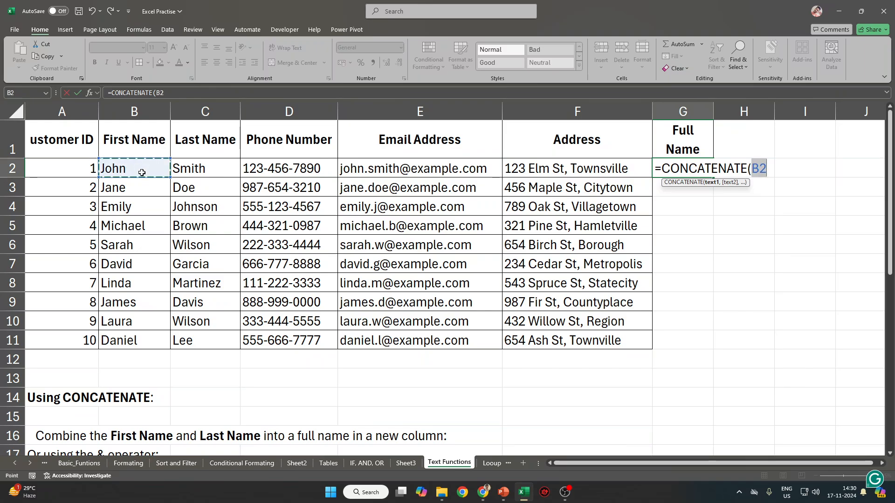
{"action": "type", "text": ","}
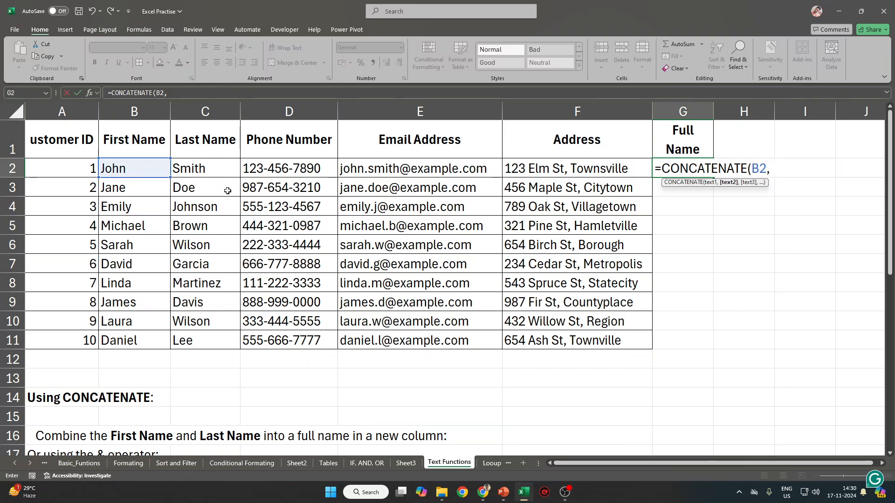
{"action": "left_click", "coordinate": [186, 172]}
{"action": "type", "text": ")"}
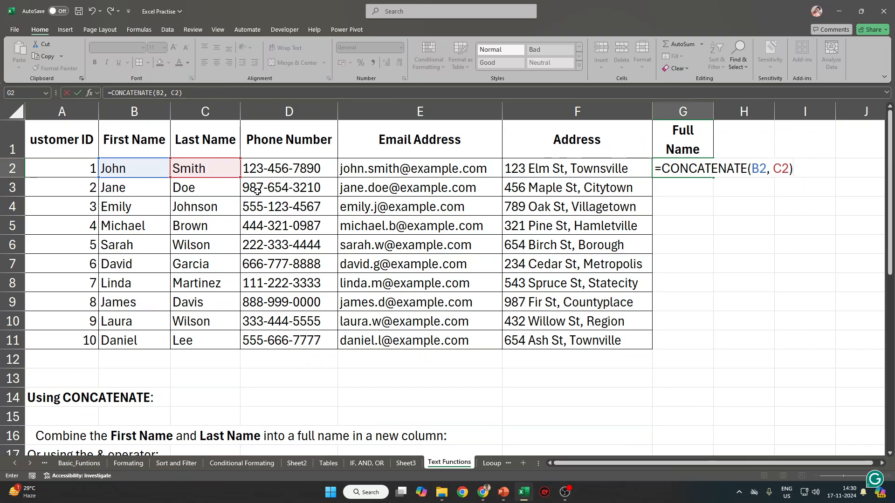
{"action": "key", "text": "ctrl+Return"}
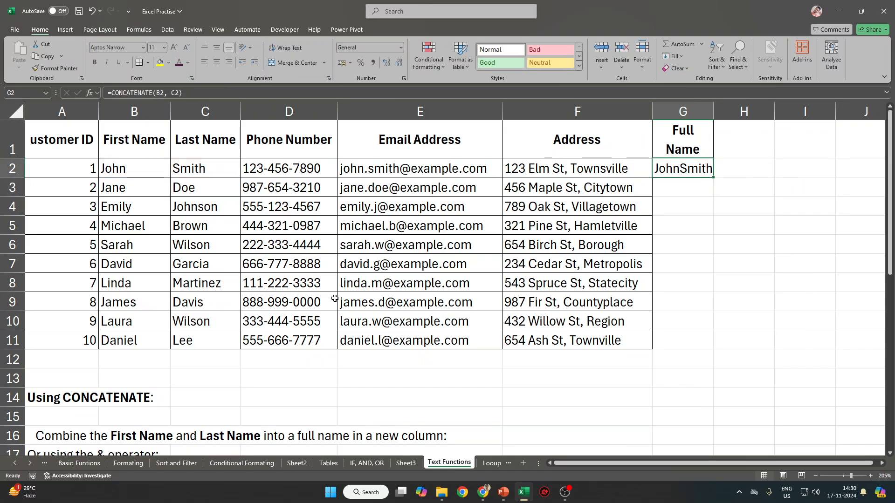
Fill G2 down to G11 and fix the formula to =CONCATENATE(B2, " ", C2).
{"action": "left_click", "coordinate": [671, 336], "text": "shift"}
{"action": "key", "text": "ctrl+d"}
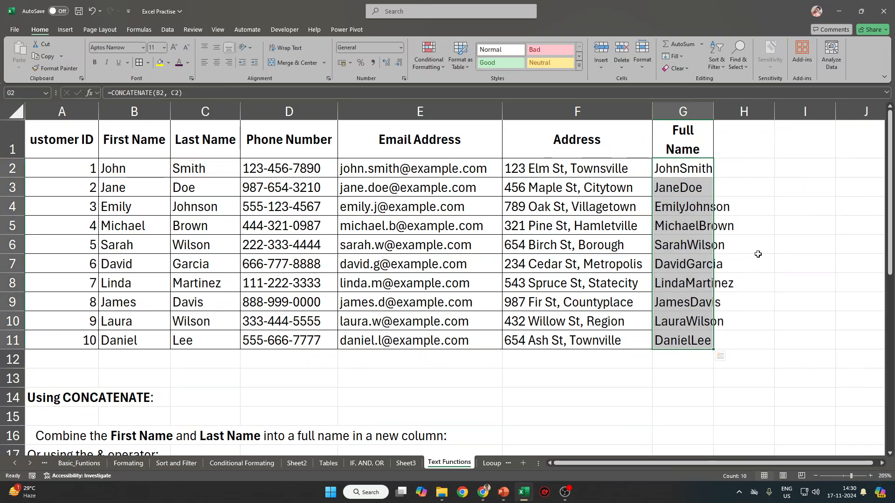
{"action": "left_click", "coordinate": [168, 93]}
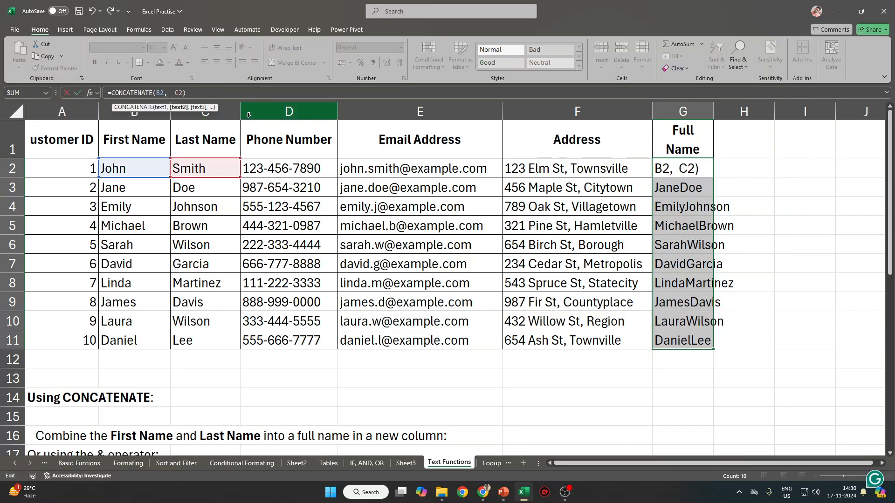
{"action": "type", "text": "\"\","}
{"action": "key", "text": "Left"}
{"action": "key", "text": "Left"}
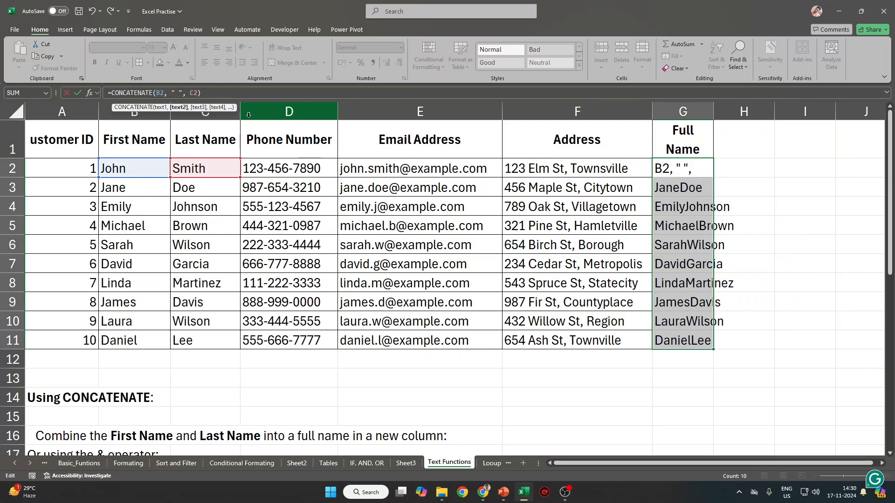
{"action": "key", "text": "Return"}
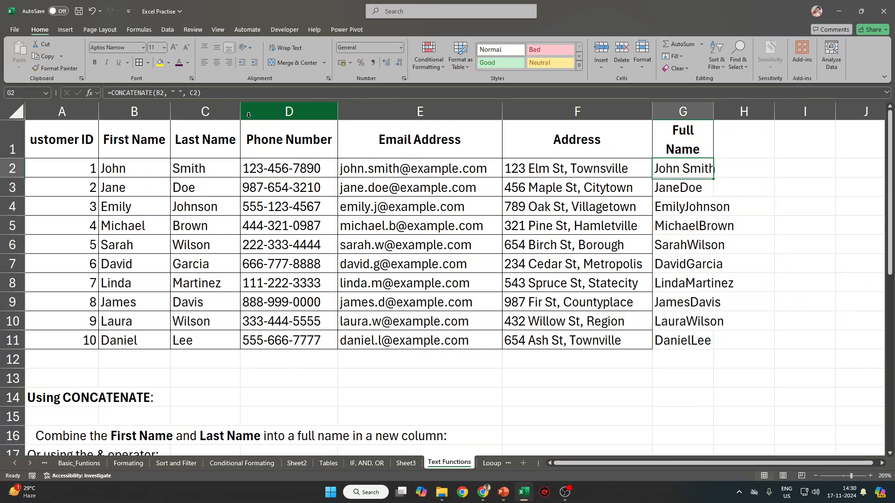
{"action": "key", "text": "ctrl+d"}
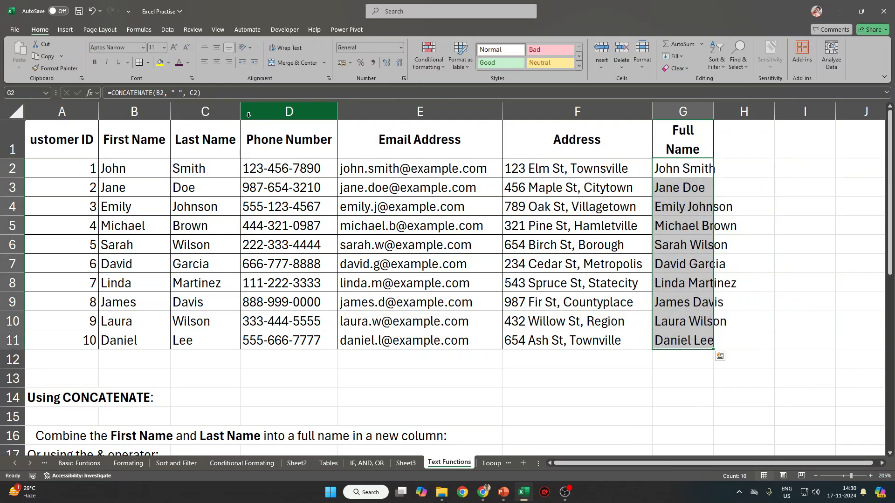
Widen column G to fit 'Full Name' and restore row 1 to normal height.
{"action": "left_click", "coordinate": [685, 128]}
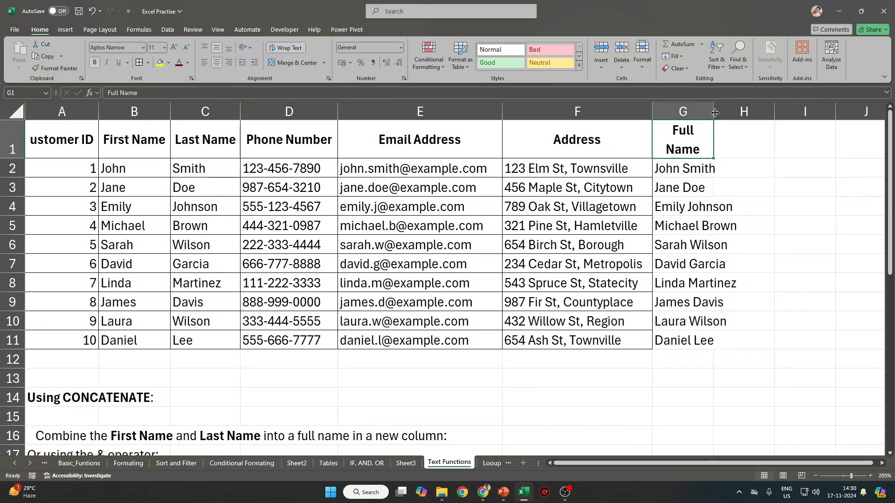
{"action": "left_click_drag", "start_coordinate": [715, 112], "coordinate": [740, 113]}
{"action": "left_click", "coordinate": [17, 112]}
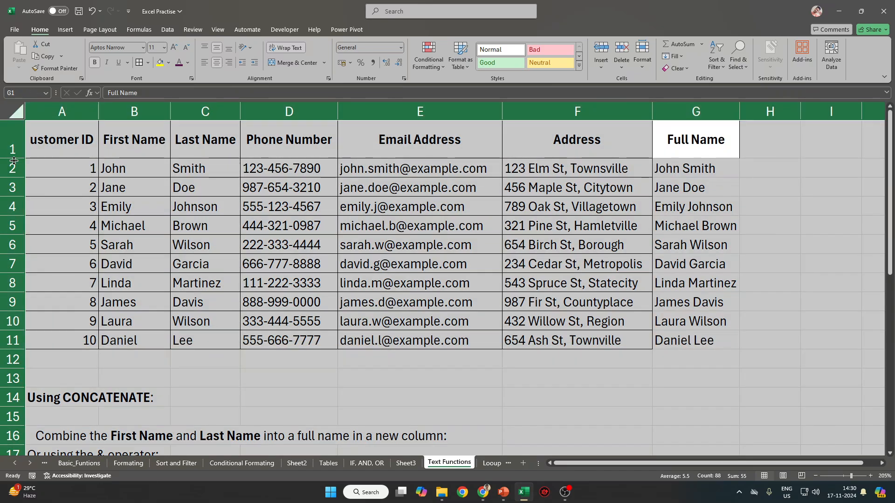
{"action": "left_click_drag", "start_coordinate": [14, 160], "coordinate": [14, 141]}
{"action": "left_click", "coordinate": [547, 214]}
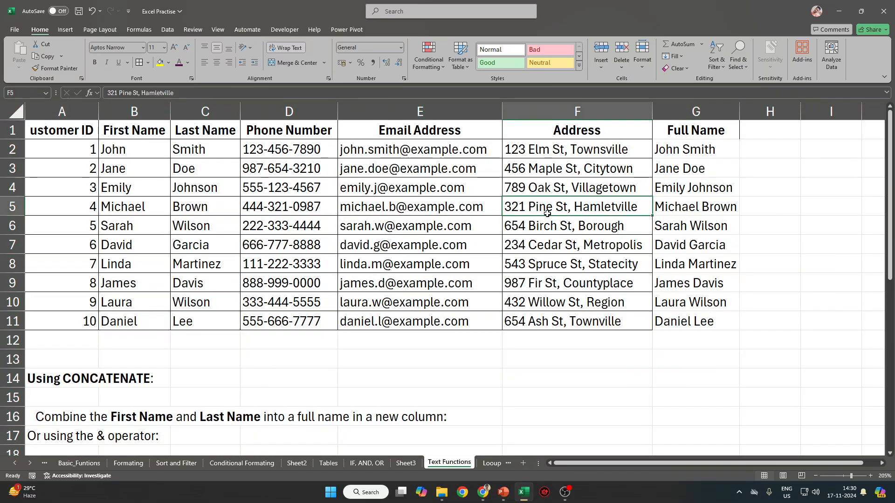
{"action": "left_click", "coordinate": [769, 150]}
{"action": "left_click_drag", "start_coordinate": [740, 112], "coordinate": [744, 112]}
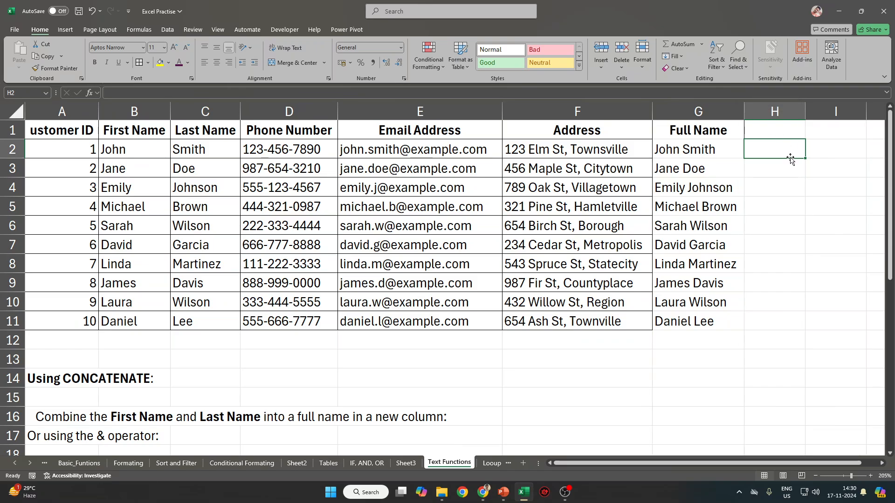
Enter a first formula in H2 referencing B2 and C2.
{"action": "type", "text": "="}
{"action": "left_click", "coordinate": [140, 147]}
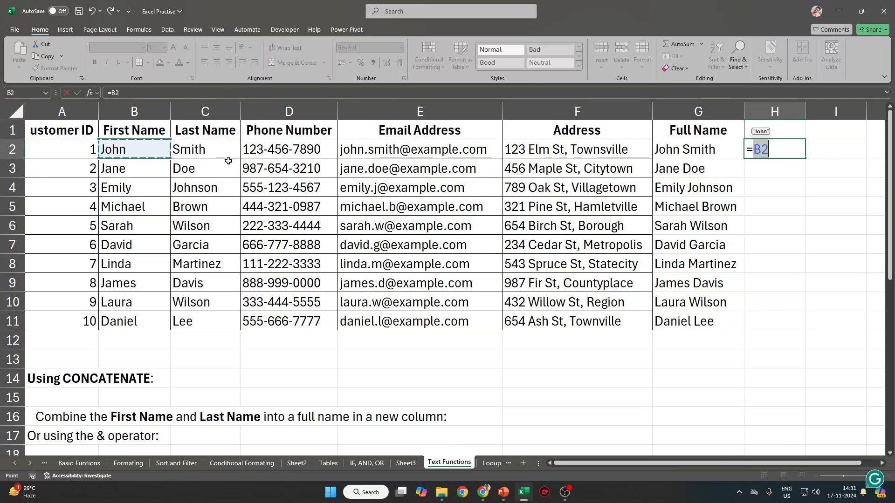
{"action": "type", "text": "="}
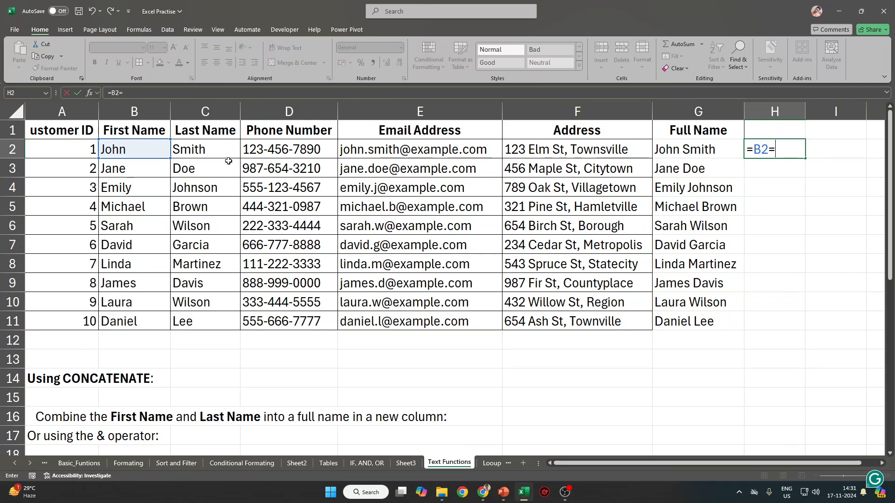
{"action": "left_click", "coordinate": [207, 152]}
{"action": "key", "text": "Return"}
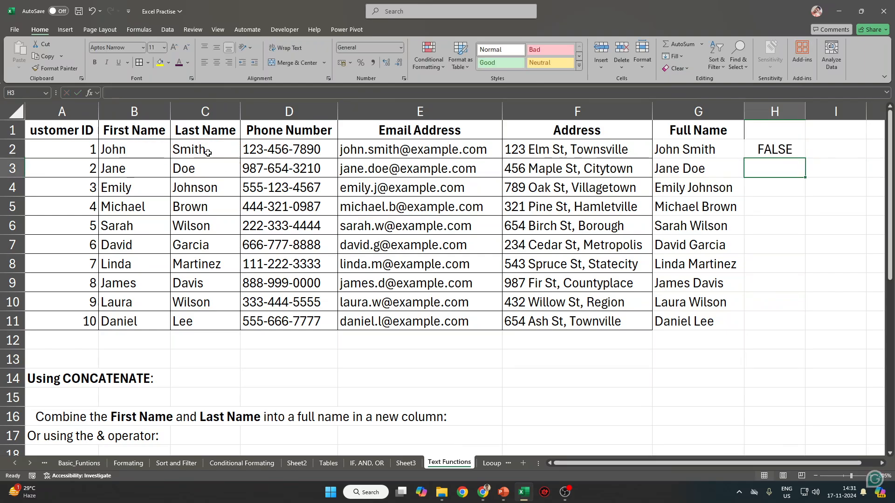
{"action": "key", "text": "Up"}
Edit H2 to join B2 and C2 with a comma, abandoning it after Excel's warning.
{"action": "left_click", "coordinate": [122, 93]}
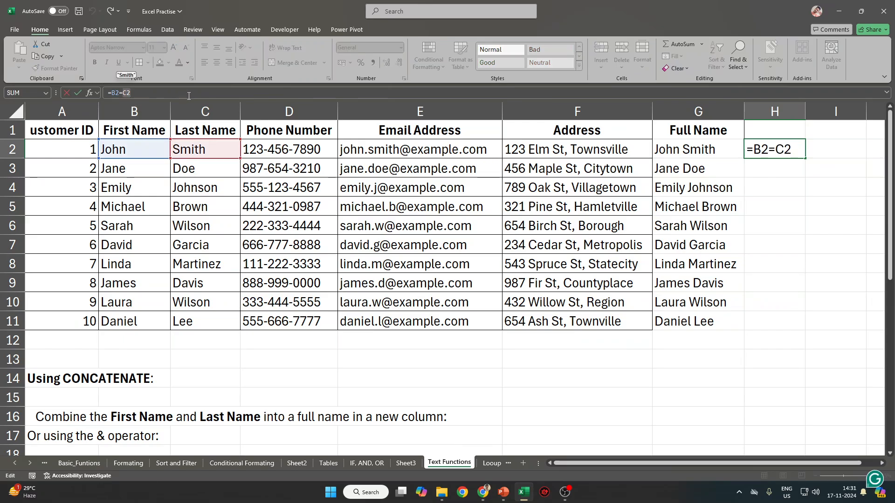
{"action": "key", "text": "BackSpace"}
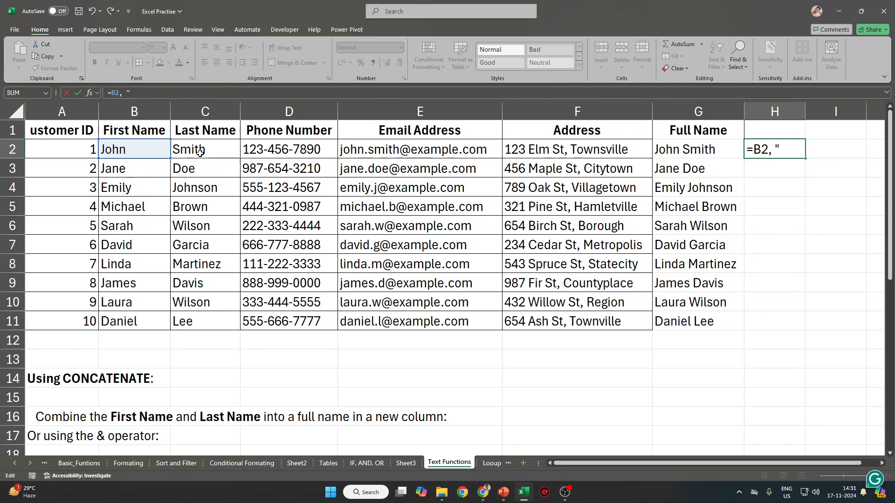
{"action": "type", "text": "\","}
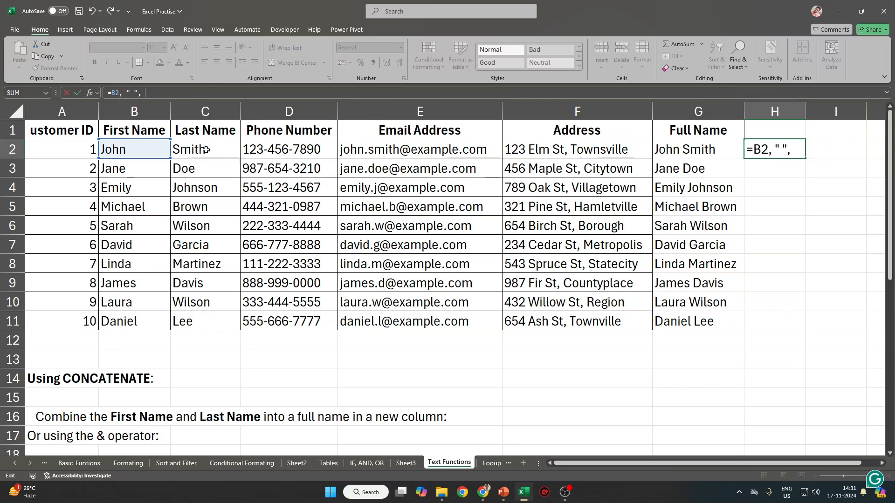
{"action": "left_click", "coordinate": [205, 150]}
{"action": "key", "text": "Return"}
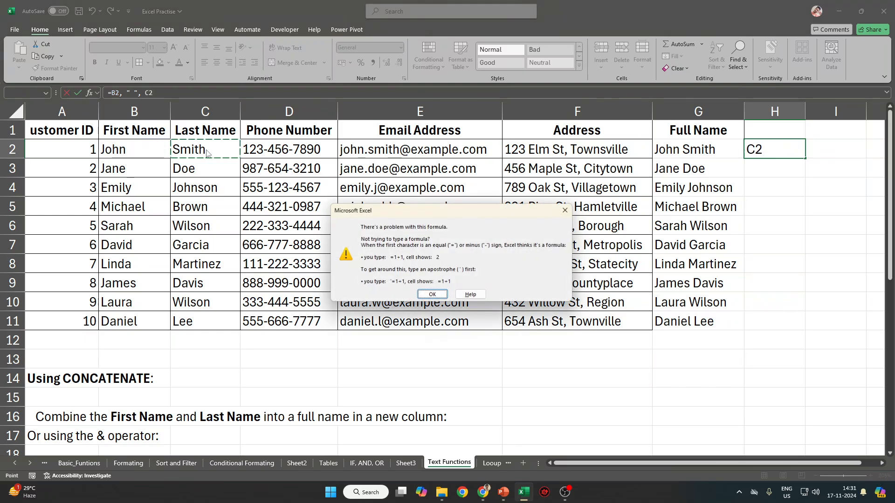
{"action": "key", "text": "Return"}
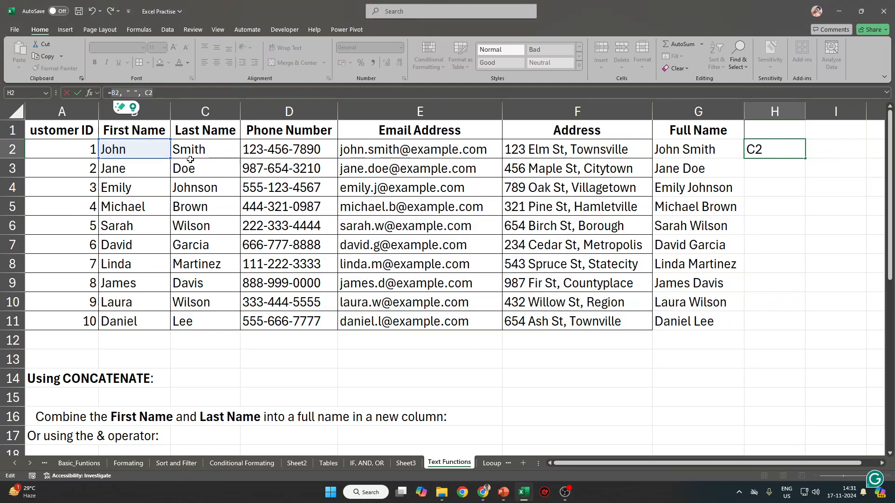
{"action": "left_click", "coordinate": [157, 93]}
{"action": "key", "text": "Escape"}
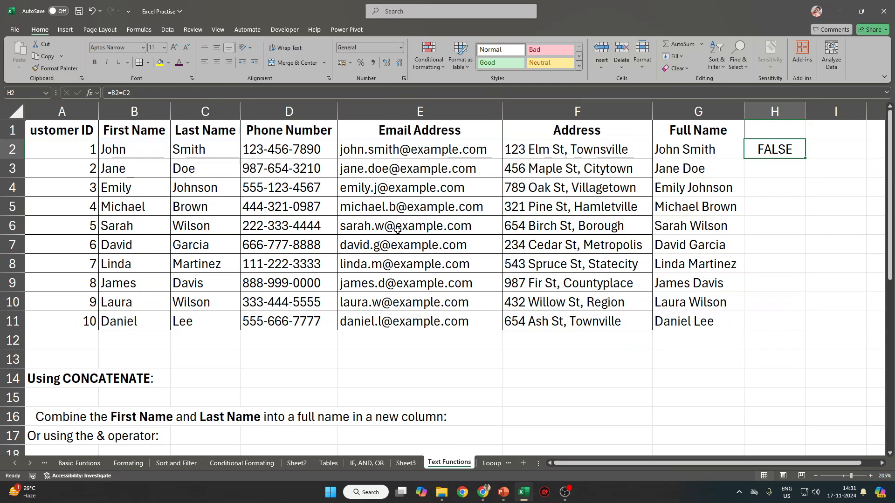
Enter =B2, C2 in H2, which returns #VALUE!
{"action": "type", "text": "=B"}
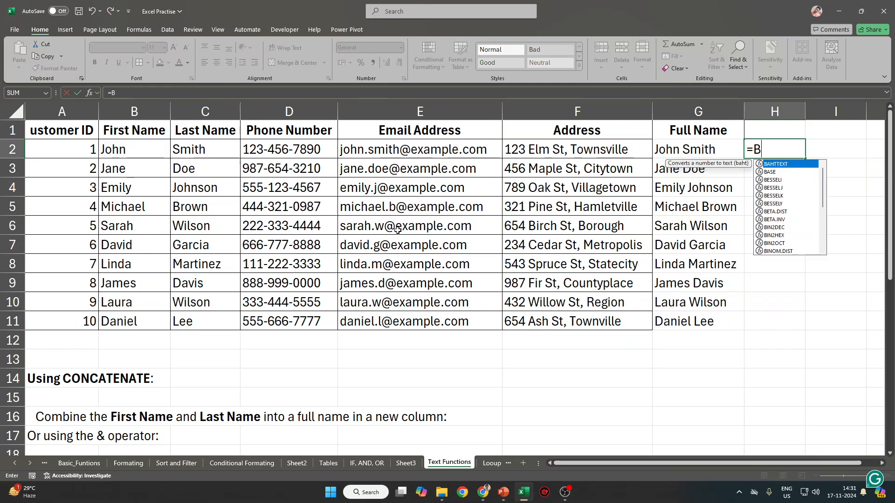
{"action": "type", "text": "2m"}
{"action": "key", "text": "BackSpace"}
{"action": "type", "text": ", C2"}
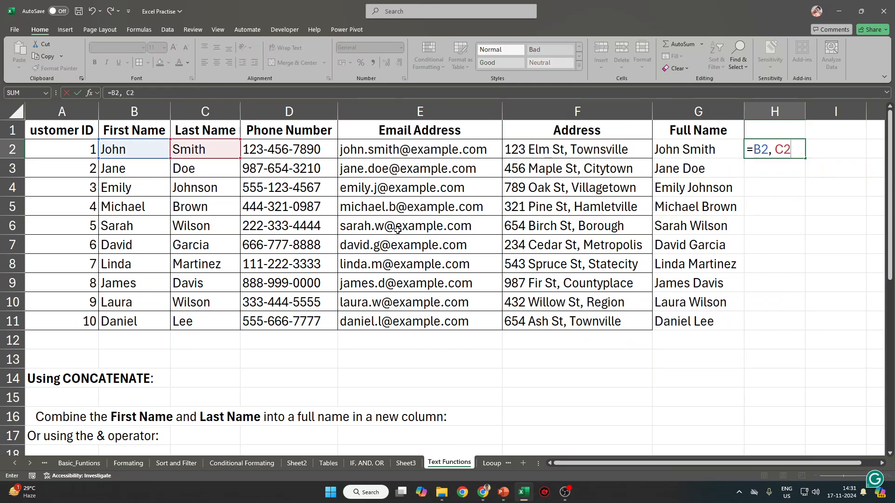
{"action": "key", "text": "ctrl+Return"}
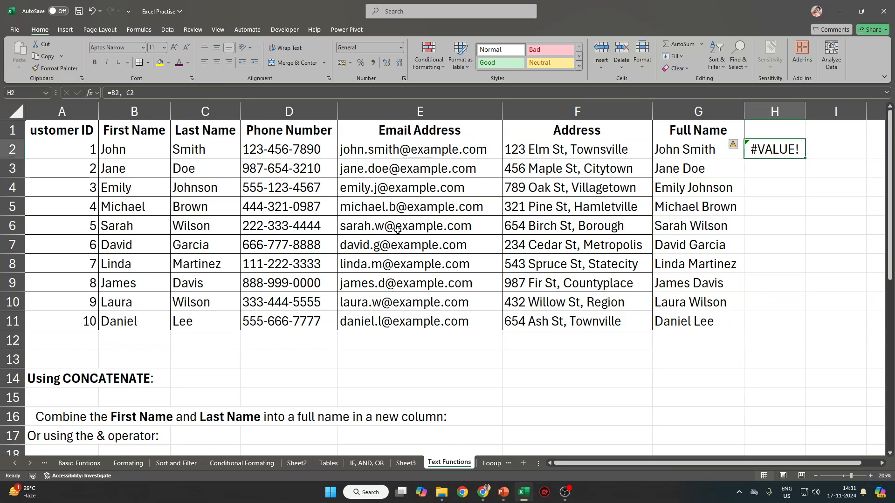
Try =b2+c2 in H2 (also #VALUE!), then begin typing B2&C2.
{"action": "type", "text": "b2"}
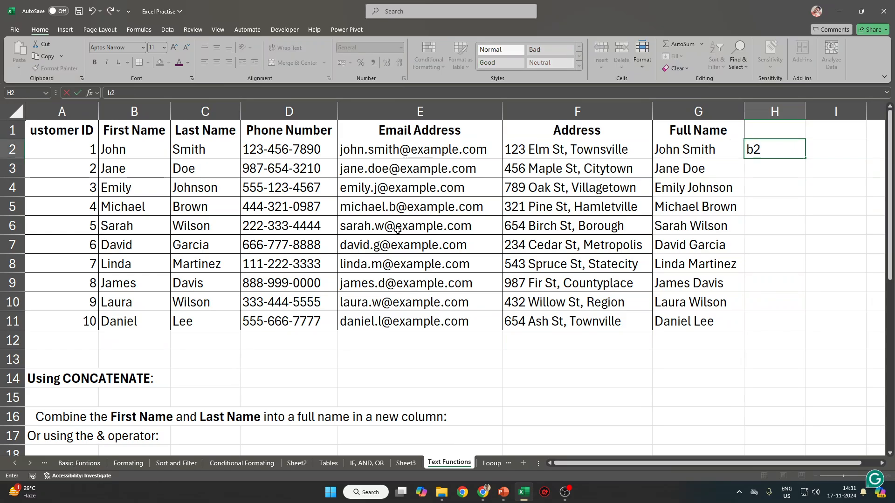
{"action": "key", "text": "Escape"}
{"action": "type", "text": "="}
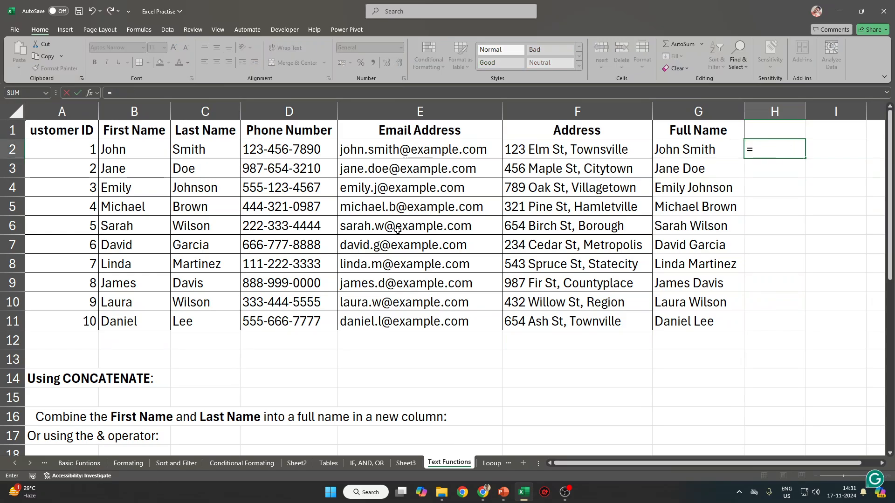
{"action": "type", "text": "b2"}
{"action": "key", "text": "BackSpace"}
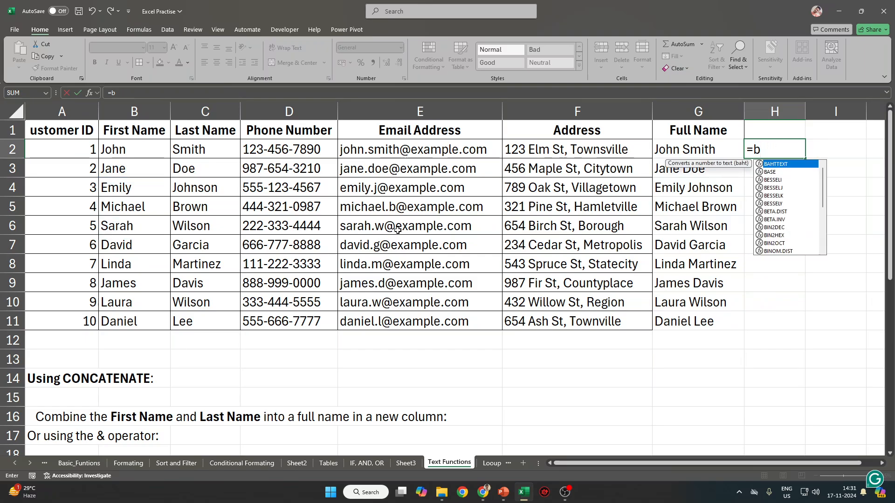
{"action": "type", "text": "2+c2"}
{"action": "key", "text": "Return"}
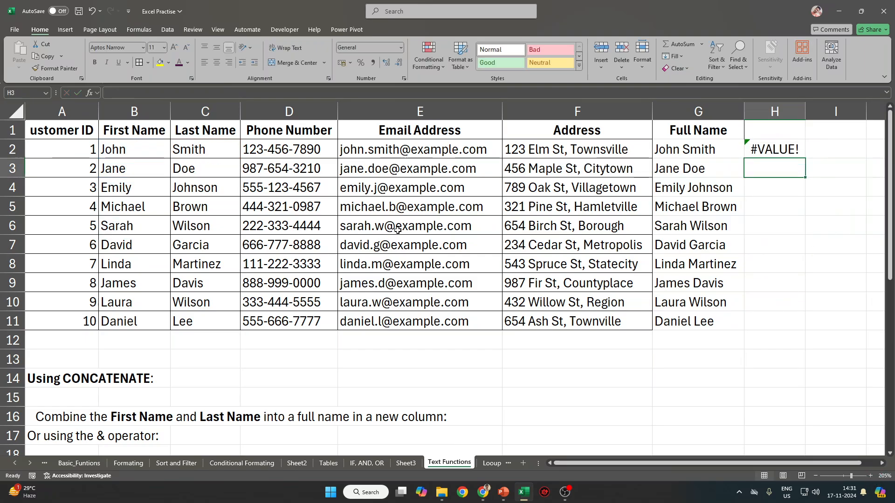
{"action": "key", "text": "Up"}
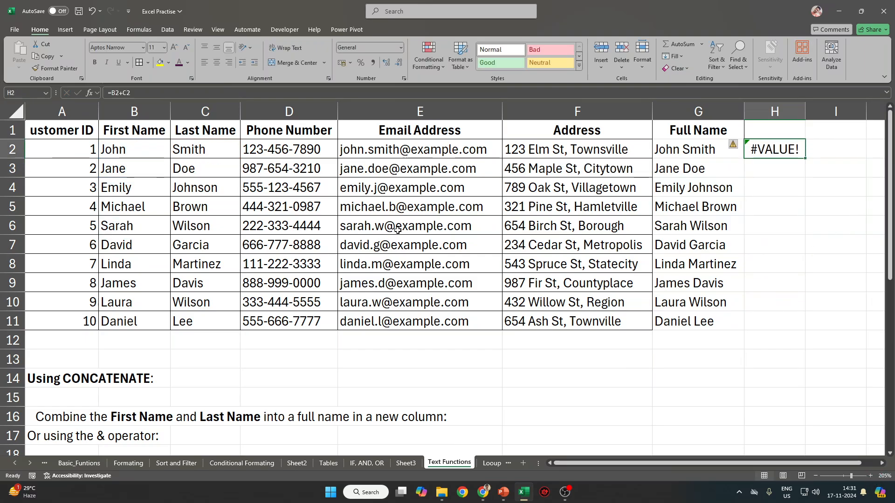
{"action": "type", "text": "B2"}
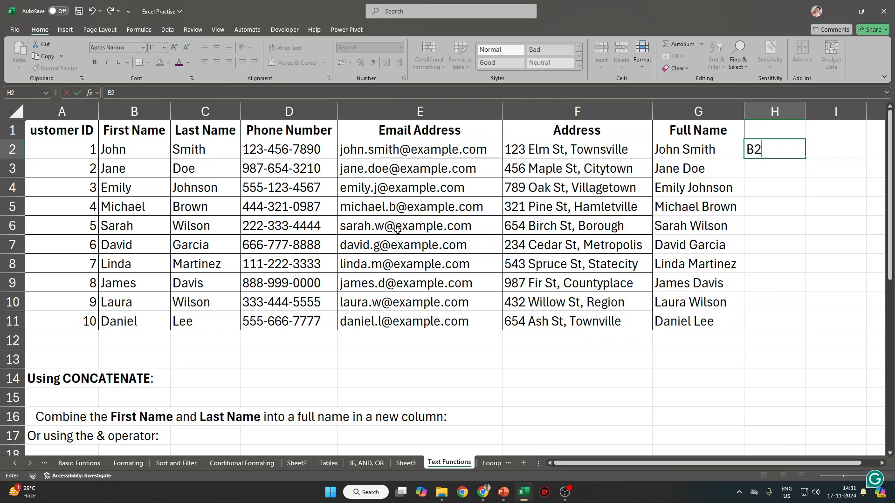
{"action": "type", "text": "&C2"}
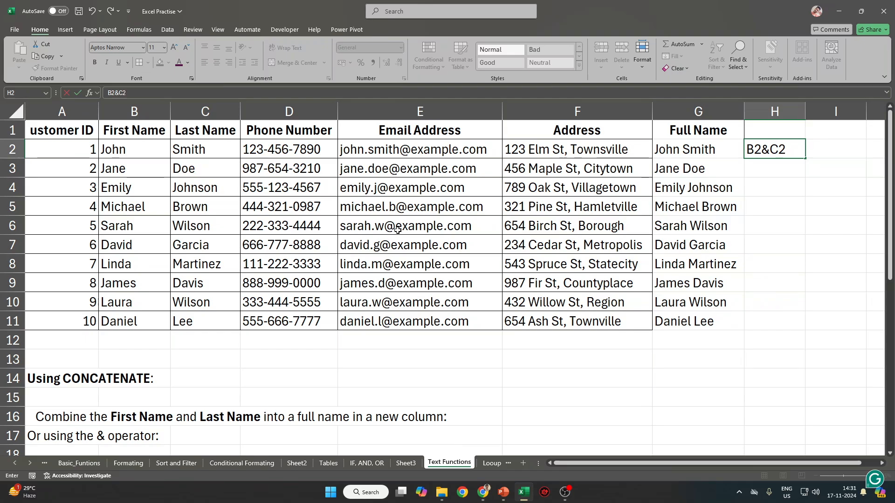
Make H2 the formula =B2&" "&C2 to join names with a space.
{"action": "left_click", "coordinate": [108, 93]}
{"action": "type", "text": "="}
{"action": "key", "text": "Return"}
{"action": "key", "text": "Up"}
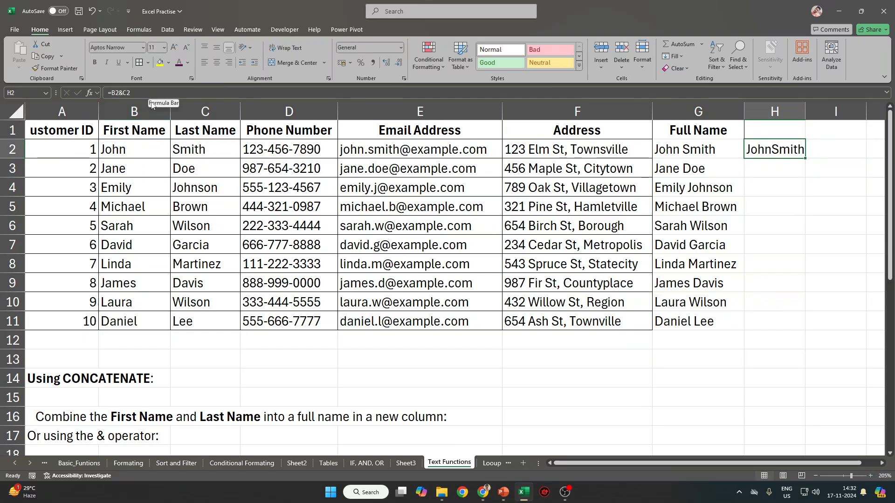
{"action": "left_click", "coordinate": [121, 93]}
{"action": "type", "text": "\" \""}
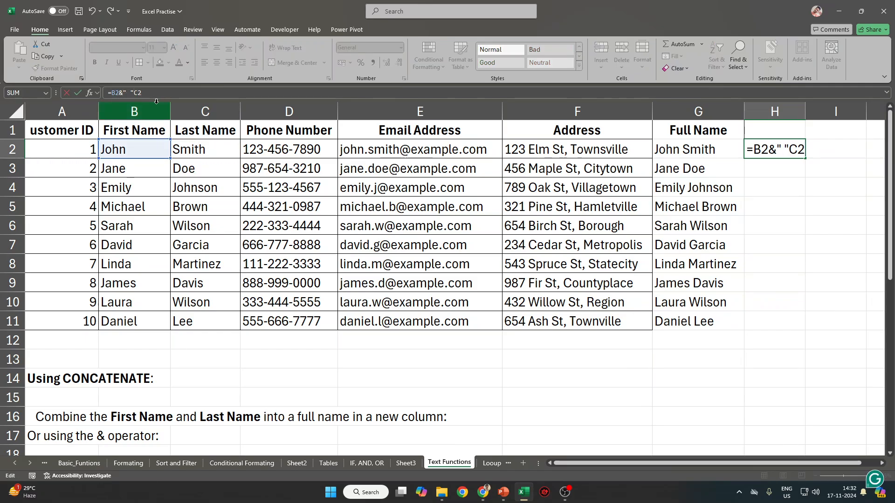
{"action": "type", "text": "$"}
{"action": "key", "text": "BackSpace"}
{"action": "type", "text": "#"}
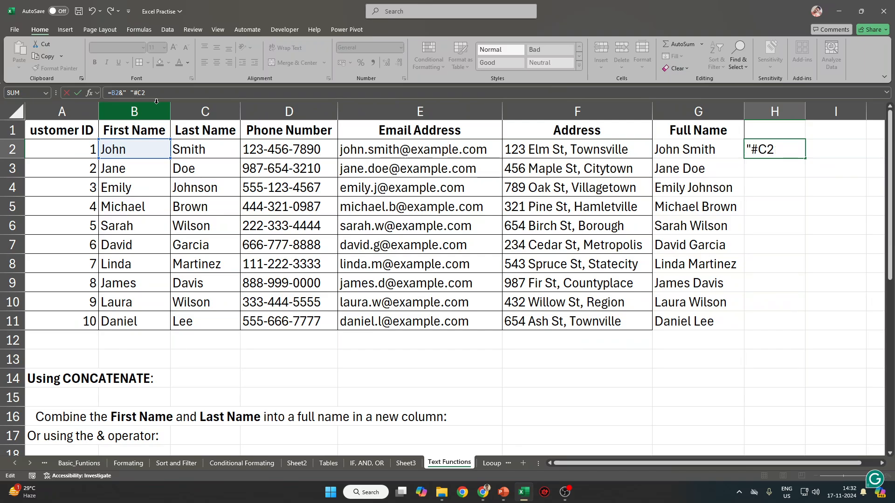
{"action": "key", "text": "BackSpace"}
{"action": "type", "text": "&"}
{"action": "key", "text": "Return"}
{"action": "key", "text": "Up"}
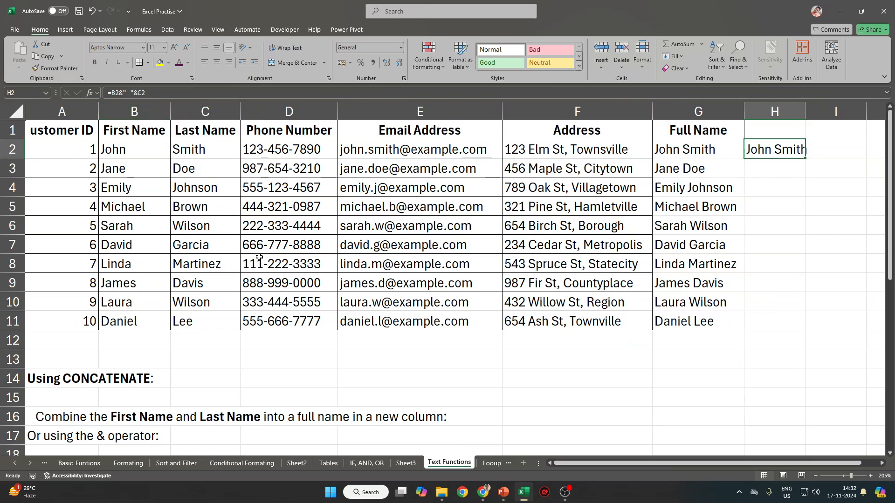
Fill the formula down to H11, head column H 'Using &', and autofit it.
{"action": "left_click", "coordinate": [767, 326], "text": "shift"}
{"action": "key", "text": "ctrl+d"}
{"action": "left_click", "coordinate": [767, 128]}
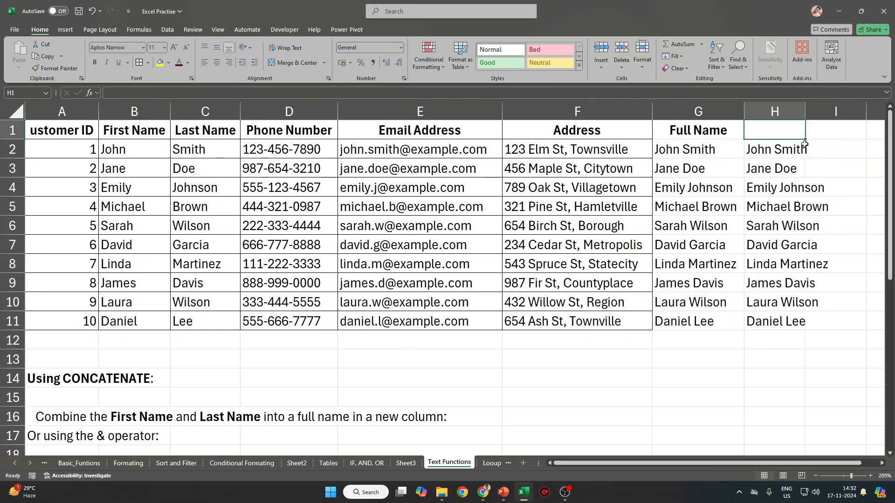
{"action": "type", "text": "Using"}
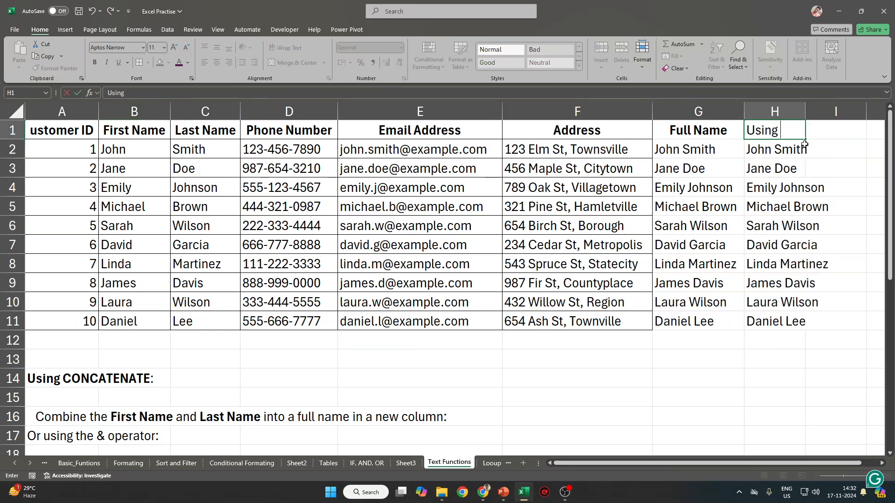
{"action": "type", "text": " &"}
{"action": "key", "text": "Tab"}
{"action": "key", "text": "Tab"}
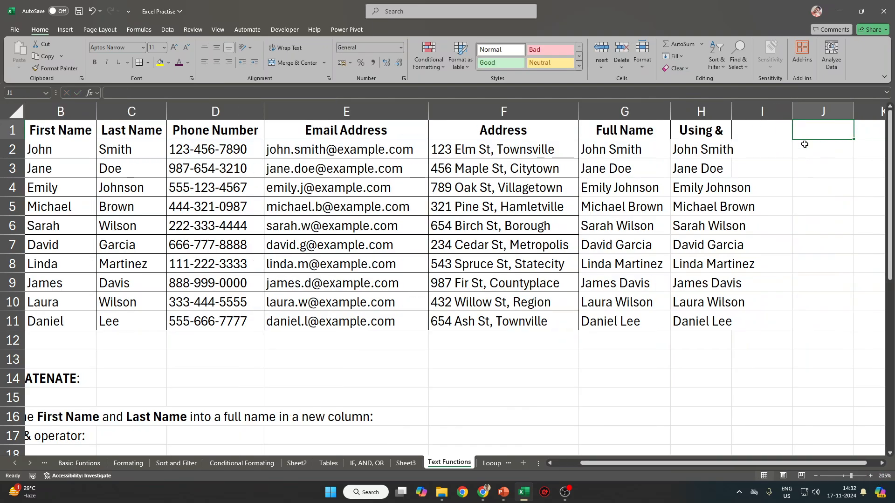
{"action": "double_click", "coordinate": [731, 112]}
{"action": "left_click", "coordinate": [793, 146]}
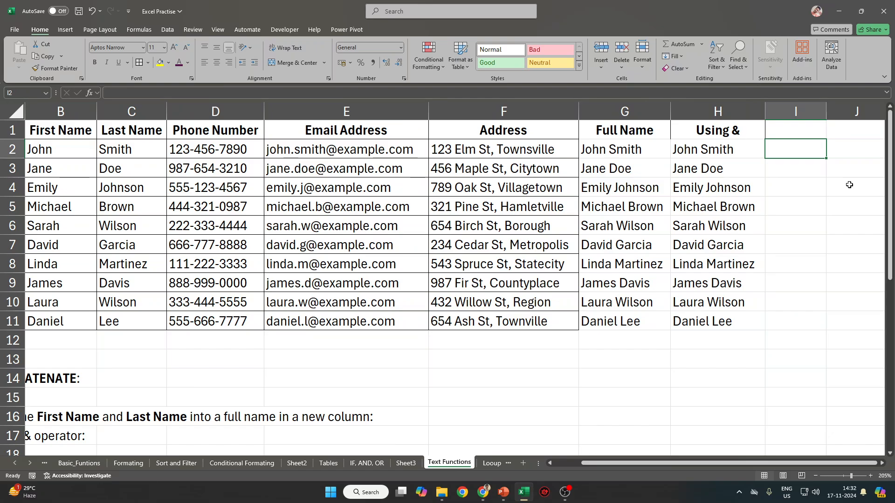
{"action": "type", "text": "JO"}
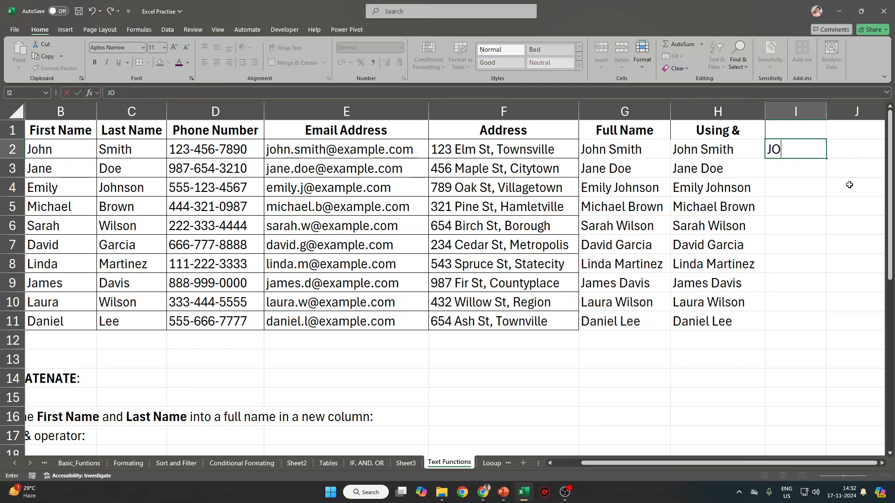
{"action": "key", "text": "BackSpace"}
{"action": "key", "text": "BackSpace"}
{"action": "type", "text": "Smith"}
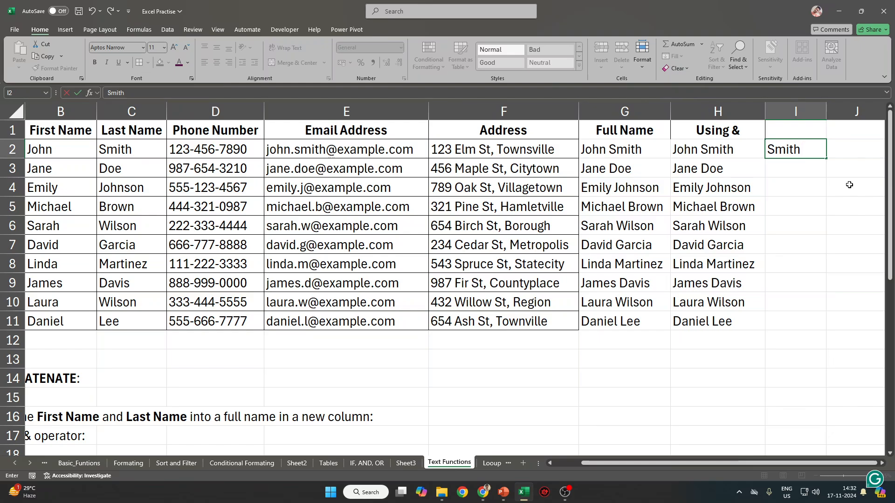
{"action": "type", "text": "123-456-78*90"}
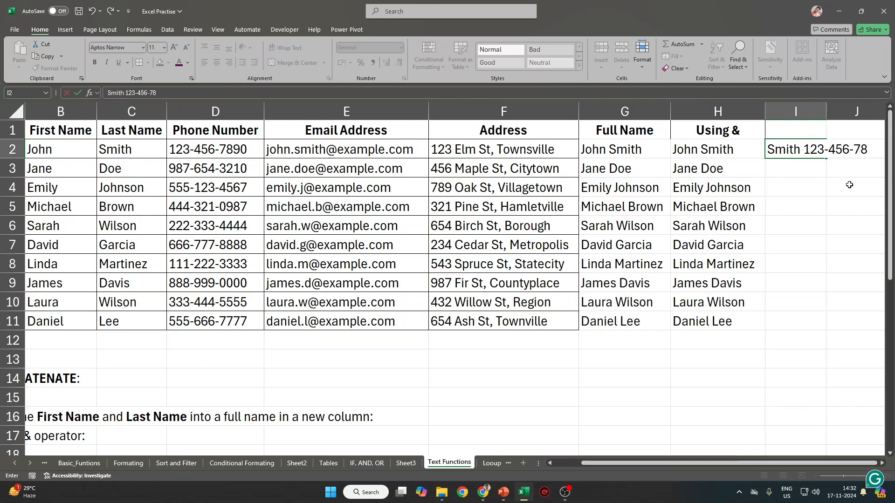
{"action": "key", "text": "BackSpace"}
{"action": "key", "text": "BackSpace"}
{"action": "key", "text": "BackSpace"}
{"action": "type", "text": "90"}
{"action": "key", "text": "Escape"}
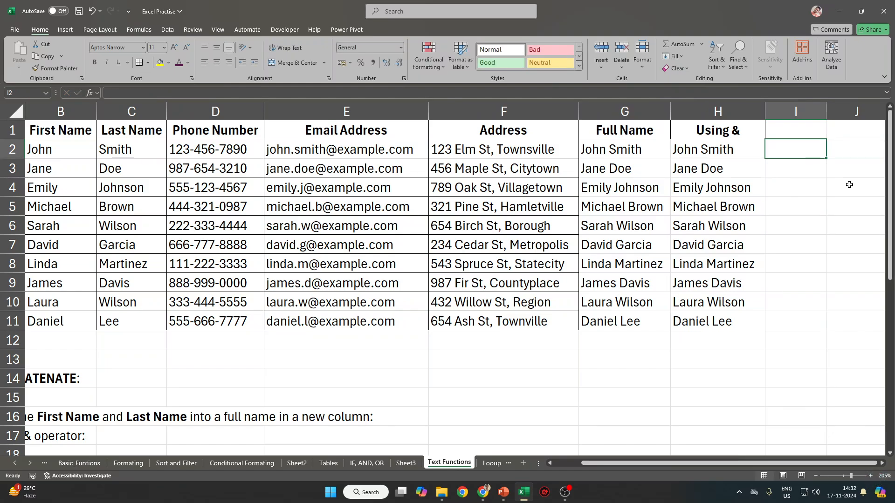
{"action": "key", "text": "Left"}
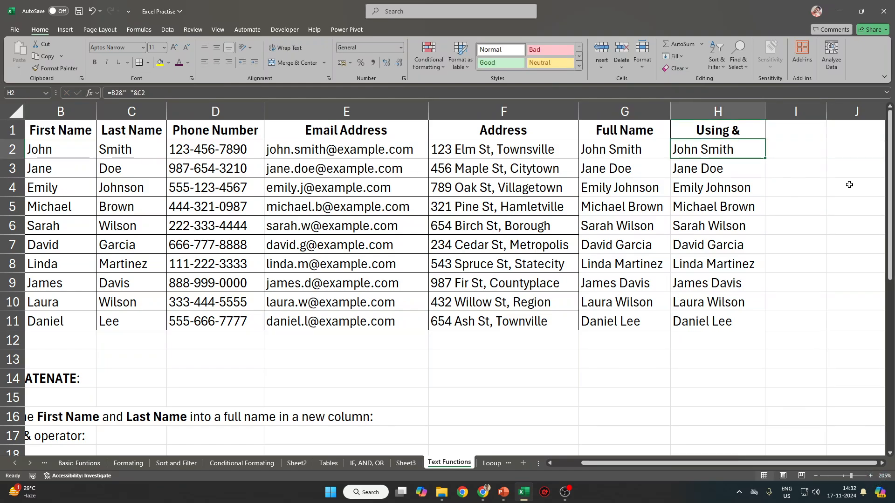
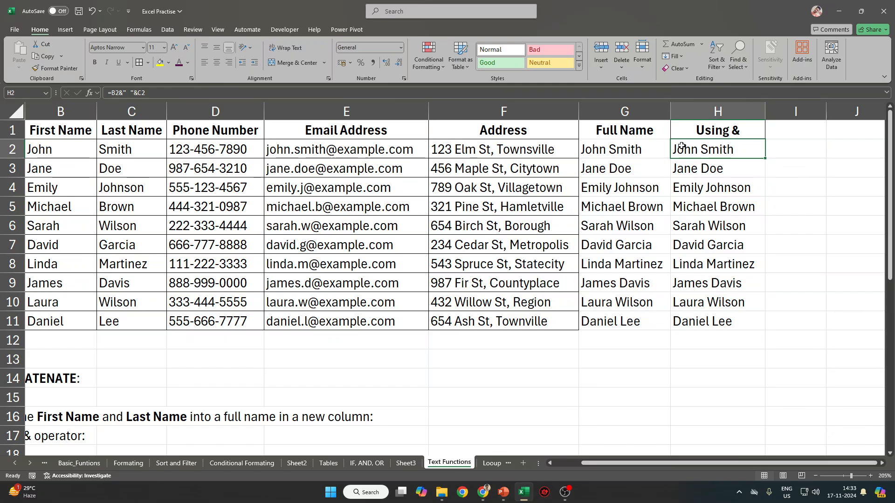
Hide the Full Name and Using & columns G:H.
{"action": "left_click_drag", "start_coordinate": [645, 114], "coordinate": [720, 109]}
{"action": "right_click", "coordinate": [720, 109]}
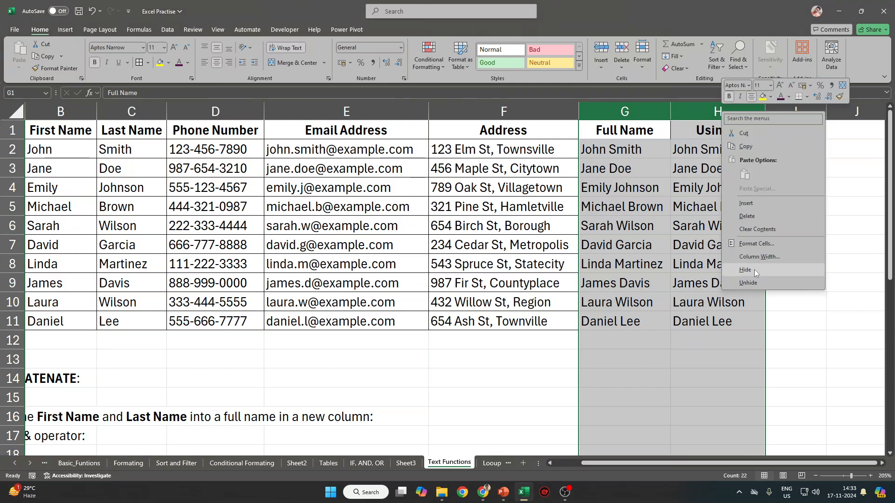
{"action": "left_click", "coordinate": [754, 269]}
Select I2 and review row 2's first name, last name, phone and email.
{"action": "left_click", "coordinate": [608, 149]}
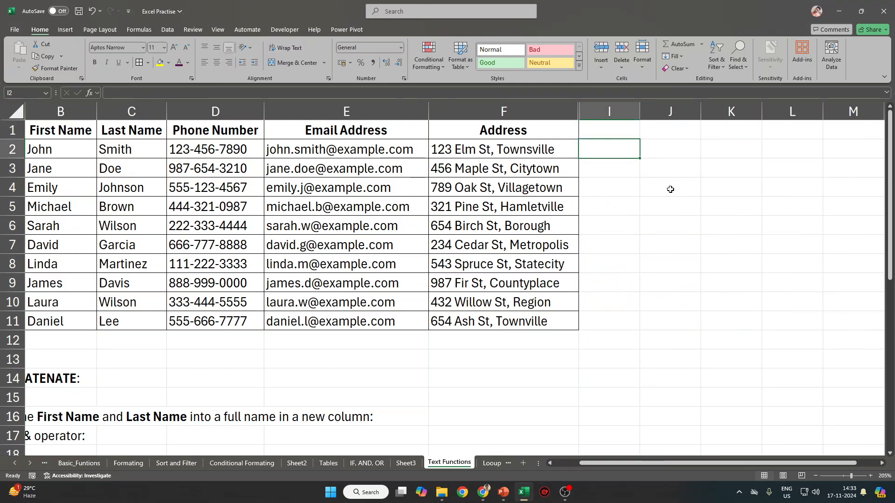
{"action": "left_click_drag", "start_coordinate": [60, 153], "coordinate": [115, 156]}
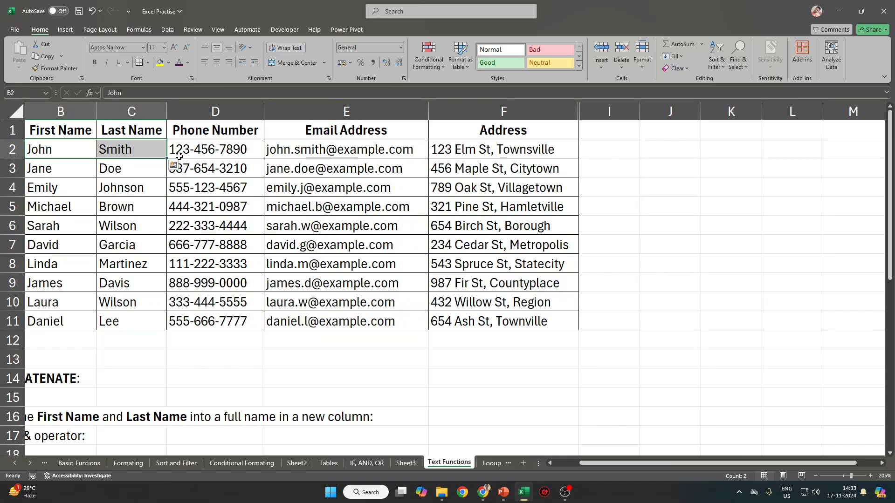
{"action": "left_click_drag", "start_coordinate": [44, 150], "coordinate": [127, 151]}
{"action": "left_click", "coordinate": [211, 149]}
{"action": "left_click", "coordinate": [332, 151]}
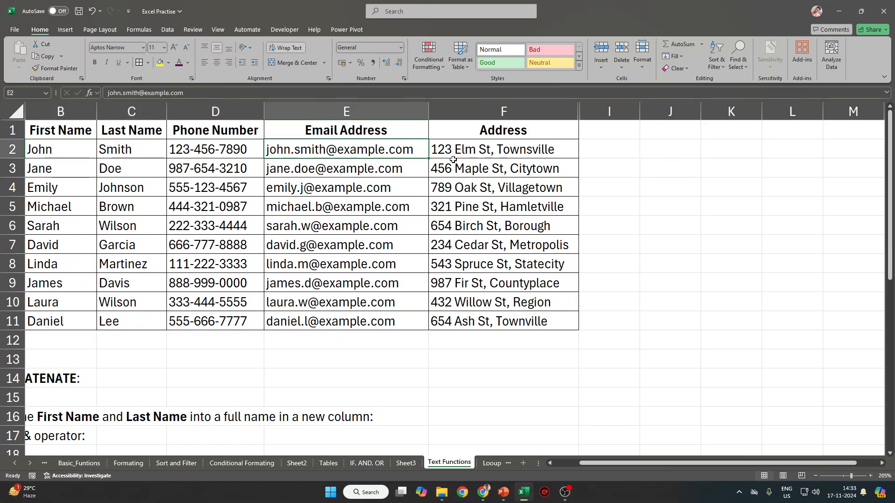
Enter 'John Smith' in I2, widen column I and autofit the row heights.
{"action": "left_click", "coordinate": [619, 150]}
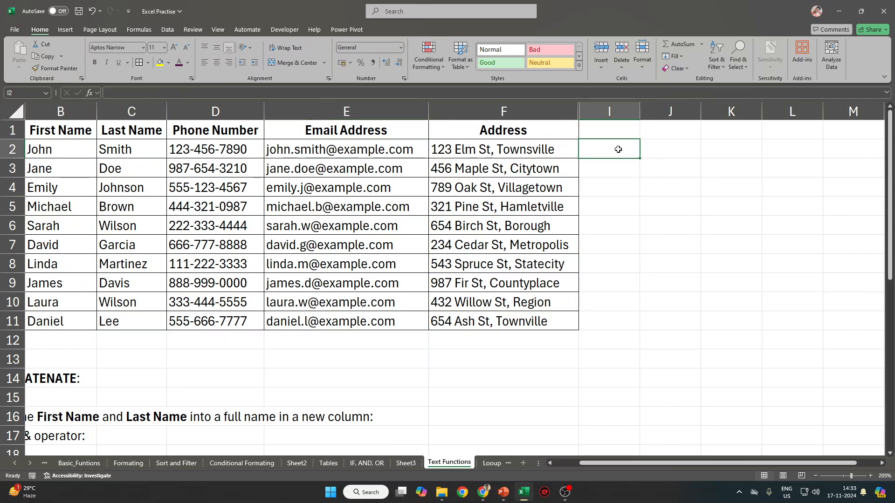
{"action": "type", "text": "John"}
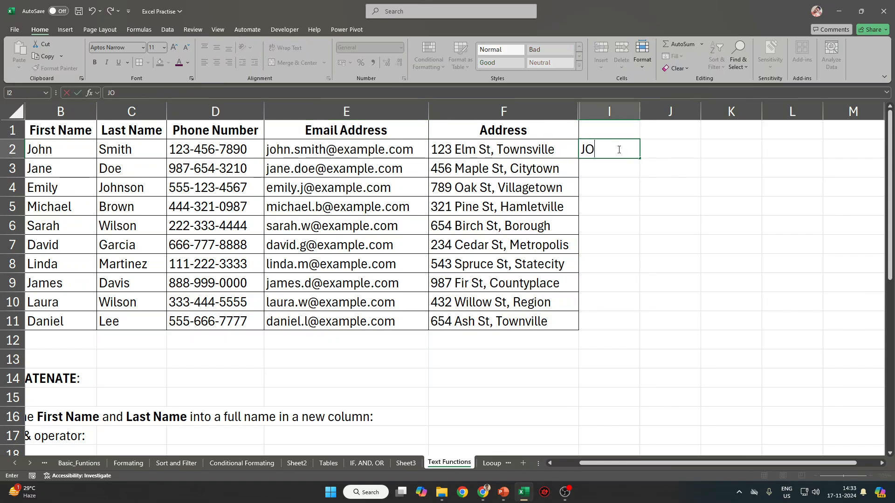
{"action": "type", "text": " Smith"}
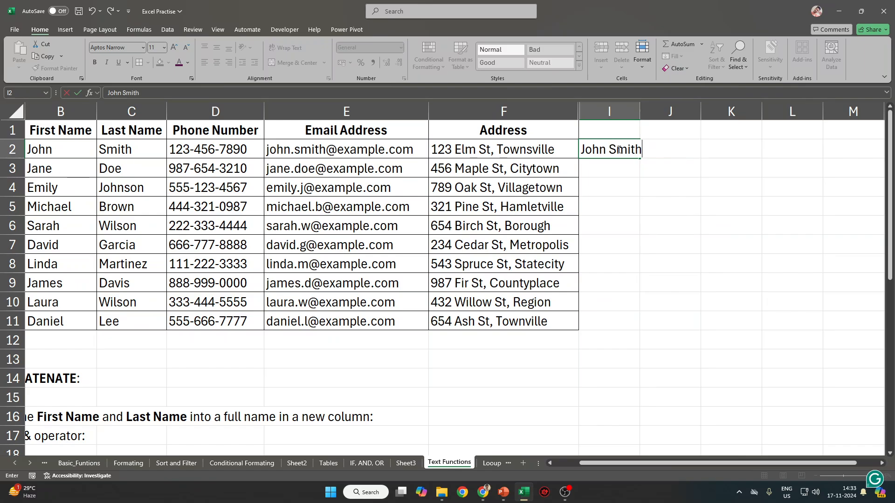
{"action": "key", "text": "Return"}
{"action": "left_click", "coordinate": [620, 148]}
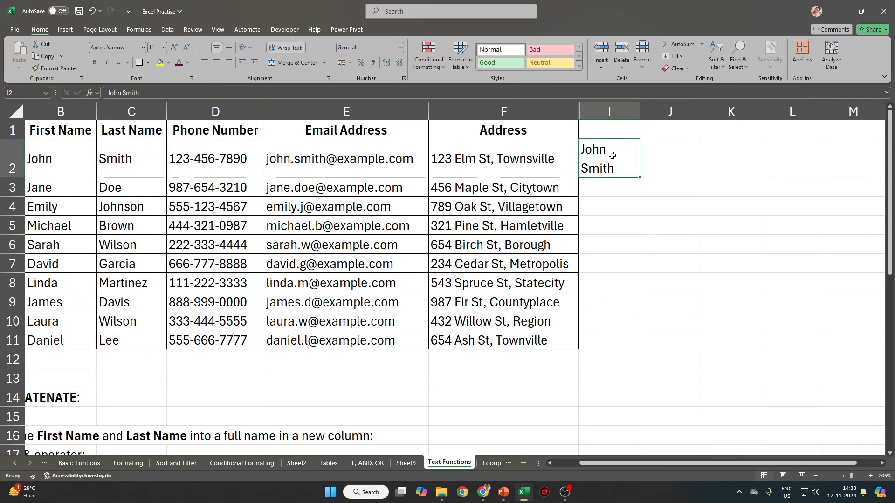
{"action": "left_click_drag", "start_coordinate": [639, 110], "coordinate": [654, 109]}
{"action": "left_click", "coordinate": [17, 111]}
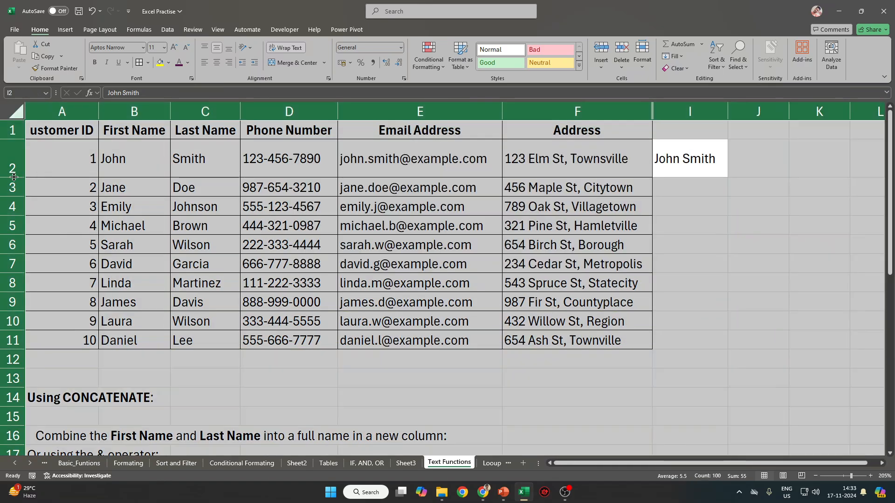
{"action": "double_click", "coordinate": [16, 178]}
Flash Fill the remaining full names from I3 via Home > Fill, then widen and autofit.
{"action": "left_click_drag", "start_coordinate": [123, 155], "coordinate": [208, 152]}
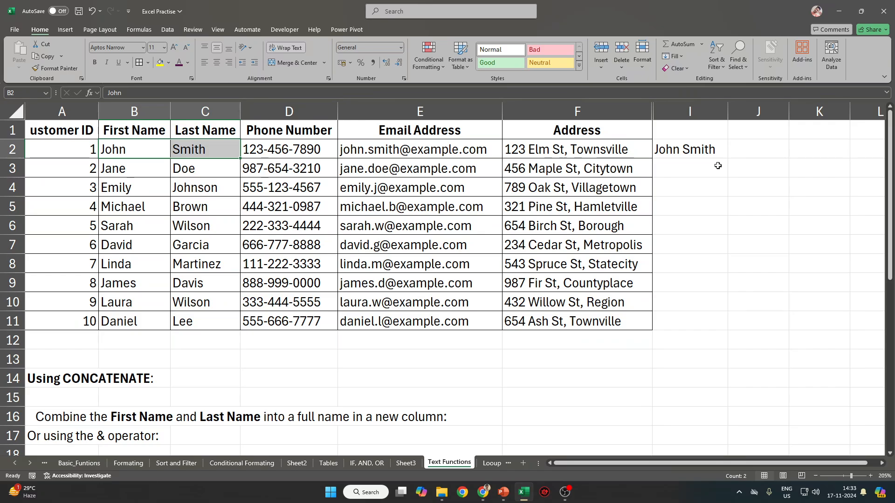
{"action": "left_click", "coordinate": [697, 167]}
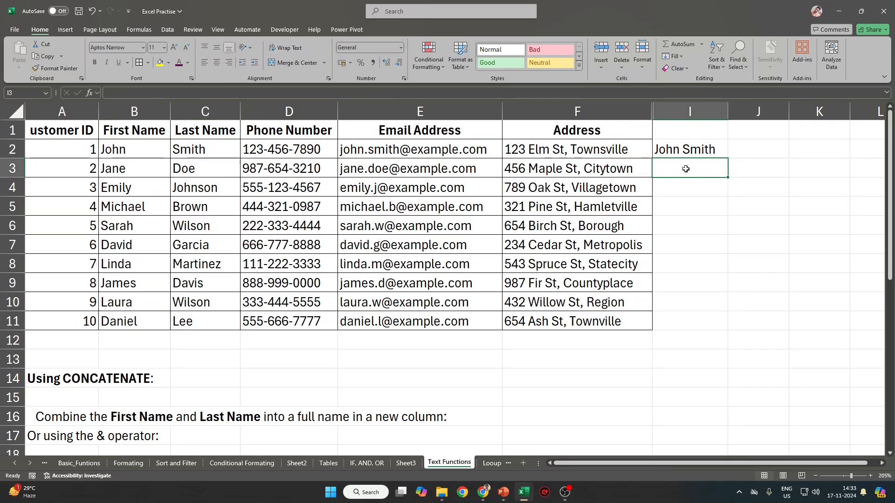
{"action": "left_click", "coordinate": [684, 56]}
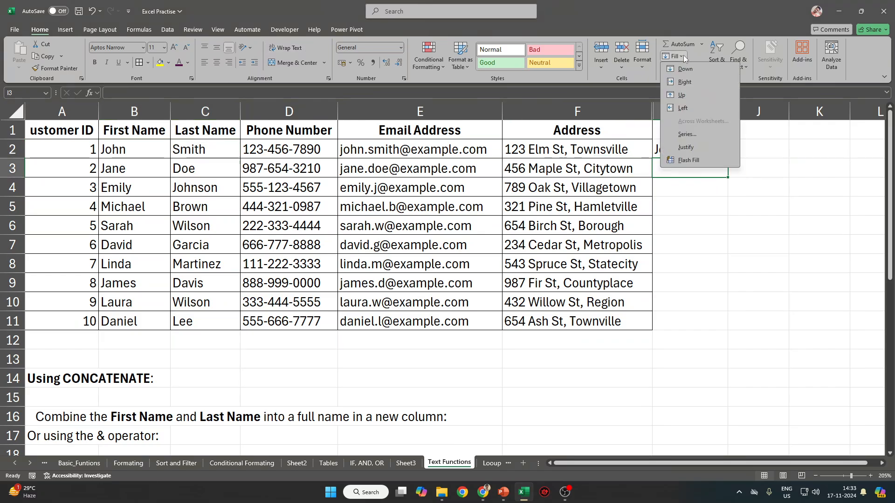
{"action": "left_click", "coordinate": [694, 163]}
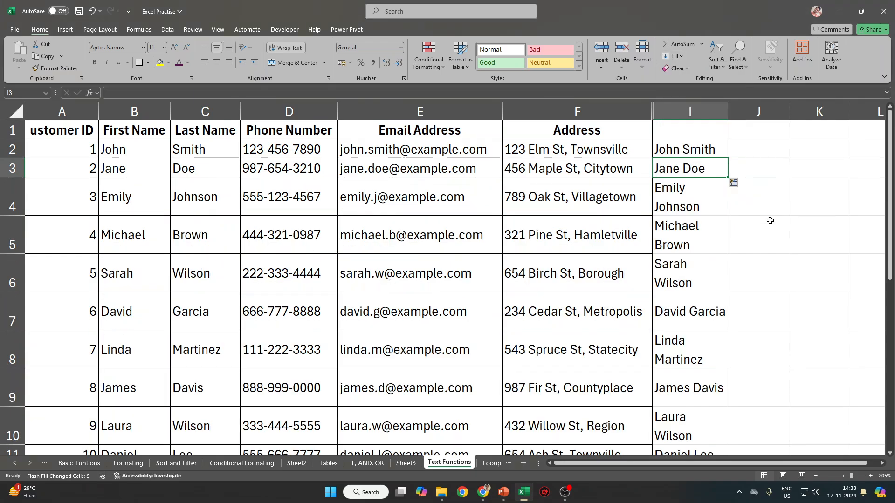
{"action": "left_click_drag", "start_coordinate": [728, 111], "coordinate": [783, 107]}
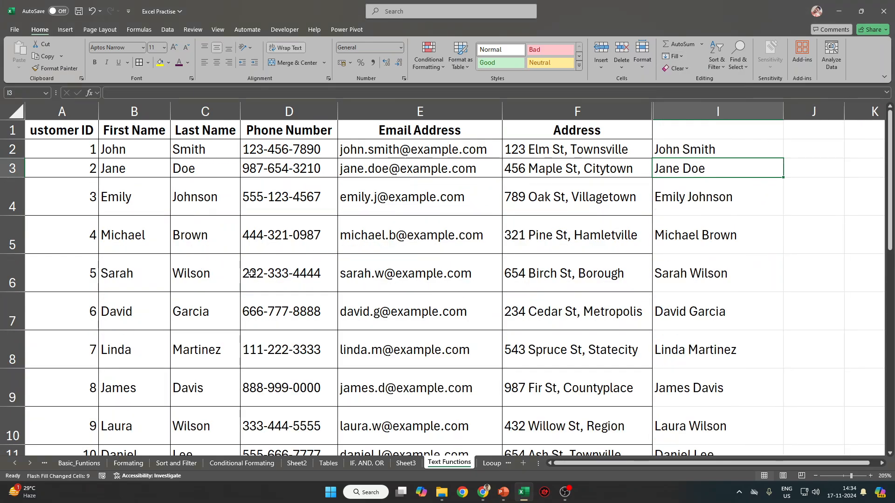
{"action": "key", "text": "ctrl+a"}
{"action": "key", "text": "ctrl+a"}
{"action": "double_click", "coordinate": [18, 216]}
{"action": "left_click", "coordinate": [164, 189]}
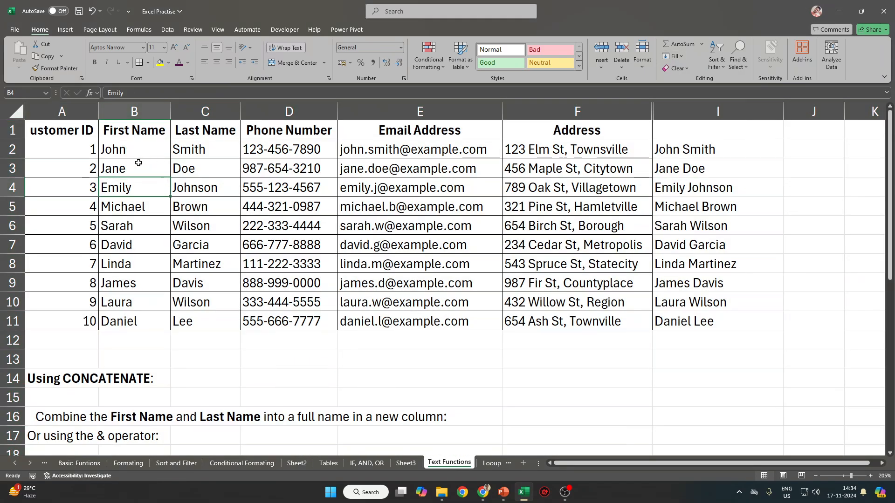
Undo the flash-filled names in I3:I11.
{"action": "left_click_drag", "start_coordinate": [131, 153], "coordinate": [208, 152]}
{"action": "left_click", "coordinate": [709, 173]}
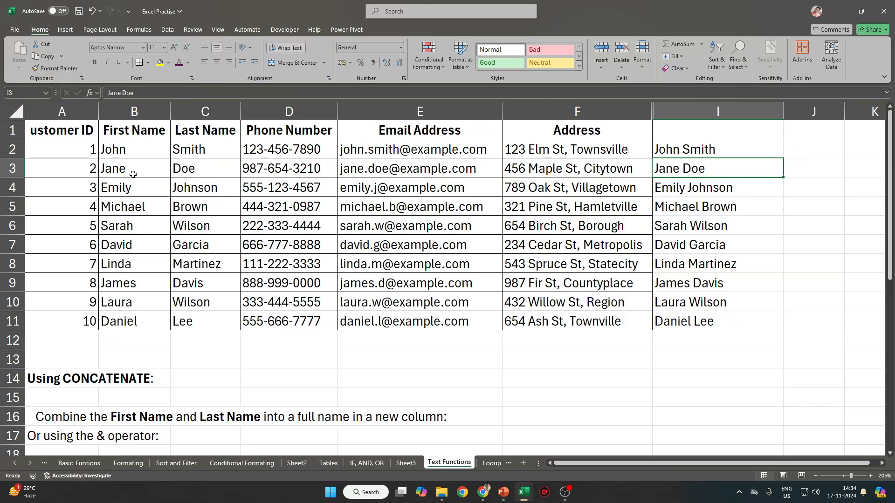
{"action": "left_click_drag", "start_coordinate": [705, 155], "coordinate": [710, 324]}
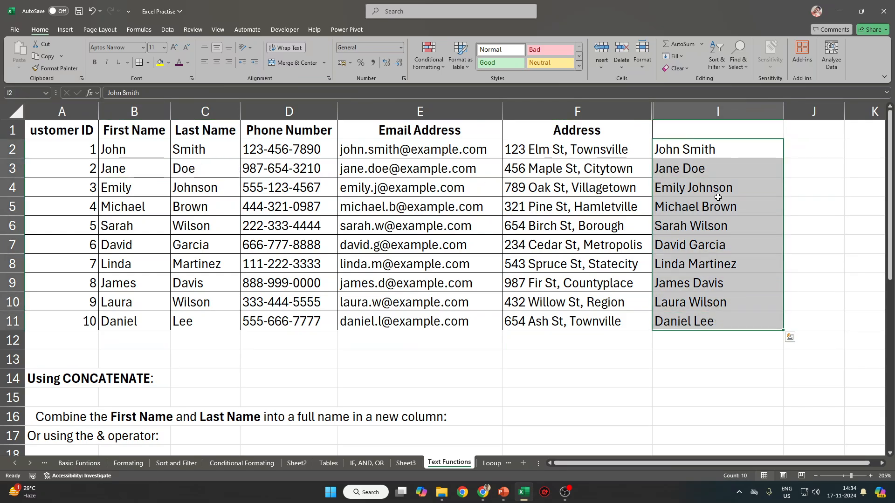
{"action": "left_click", "coordinate": [677, 56]}
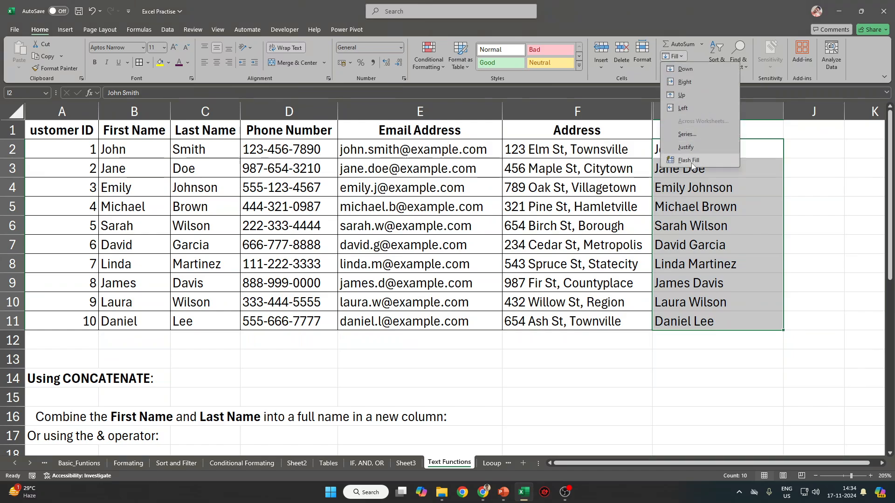
{"action": "key", "text": "Escape"}
{"action": "key", "text": "ctrl+z"}
{"action": "key", "text": "ctrl+z"}
{"action": "key", "text": "ctrl+z"}
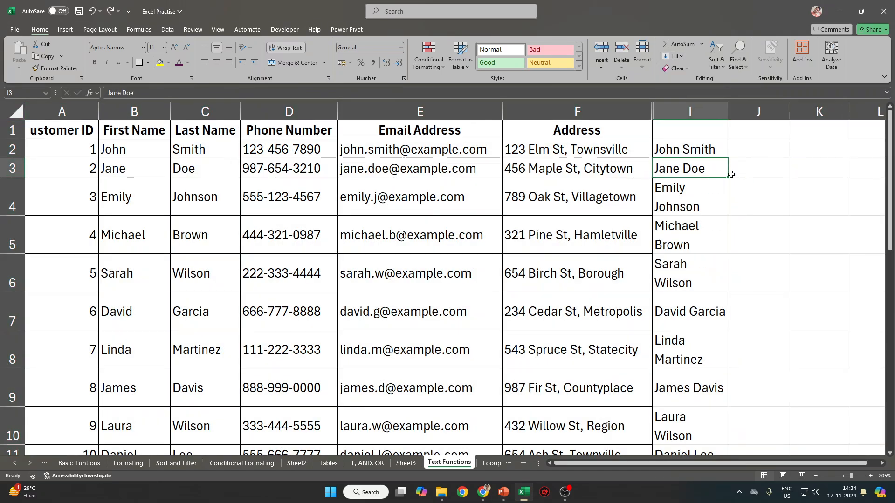
Widen column I, type 'Jane Doe', and select the names in I2:I11.
{"action": "left_click_drag", "start_coordinate": [728, 111], "coordinate": [769, 111]}
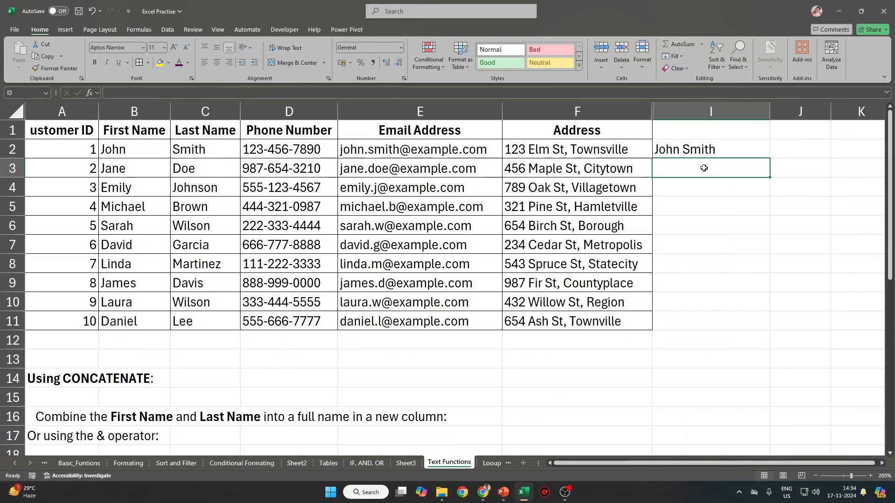
{"action": "type", "text": "Jane Doe"}
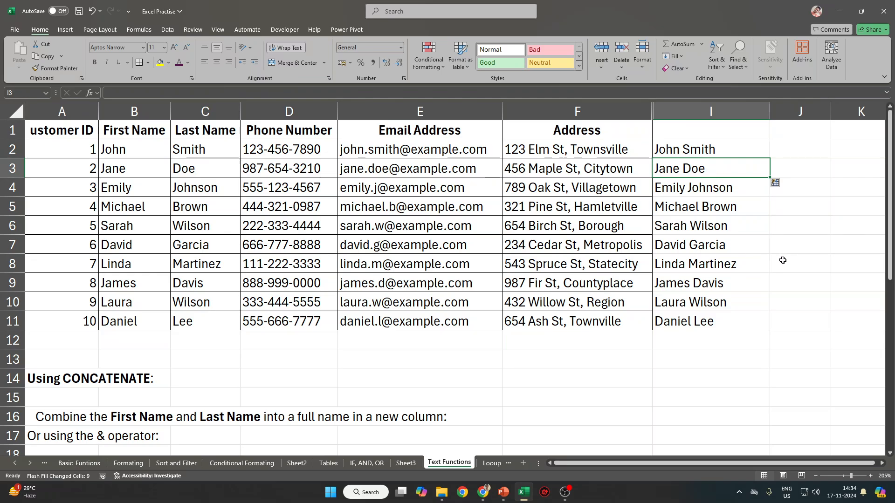
{"action": "left_click", "coordinate": [680, 149]}
{"action": "key", "text": "ctrl+shift+Down"}
Head I1 'Flash Fill' and undo the names below John Smith.
{"action": "left_click", "coordinate": [698, 131]}
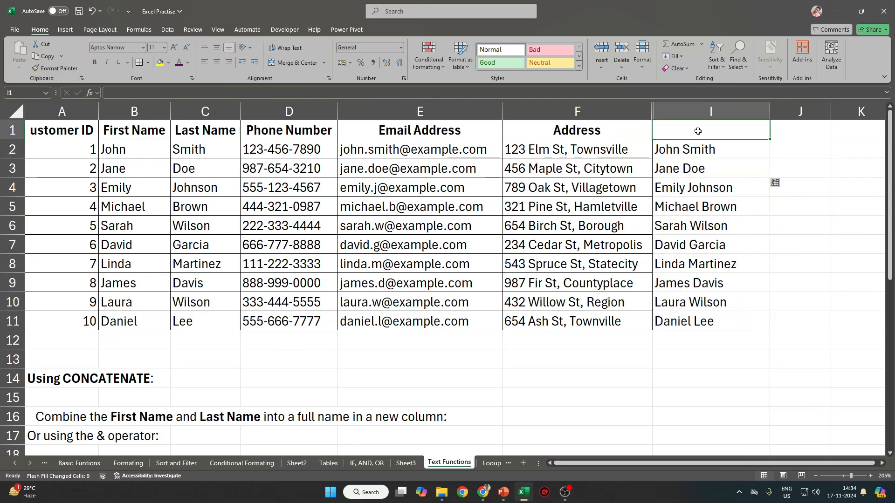
{"action": "type", "text": "Flash "}
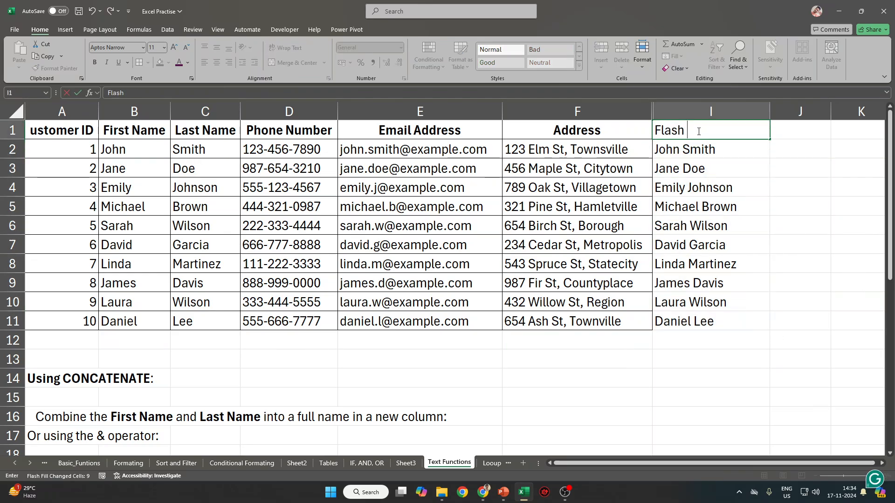
{"action": "type", "text": "Fill"}
{"action": "key", "text": "Return"}
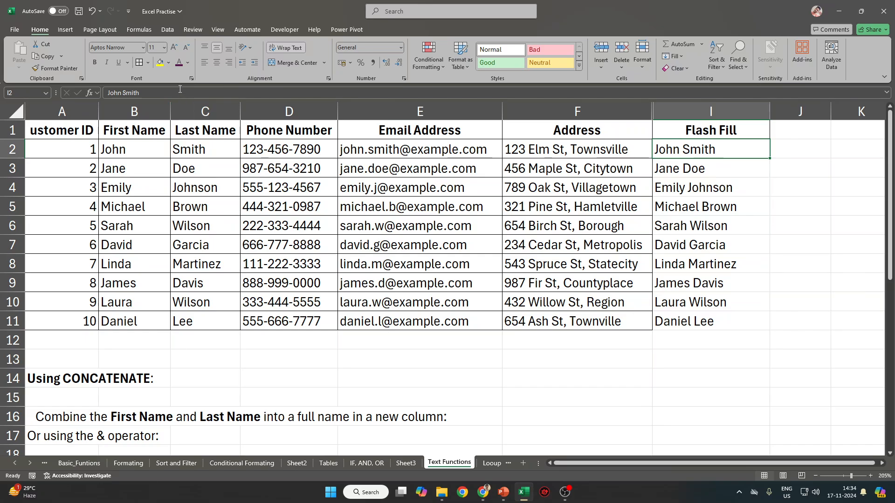
{"action": "left_click", "coordinate": [717, 171]}
{"action": "key", "text": "ctrl+z"}
{"action": "key", "text": "Up"}
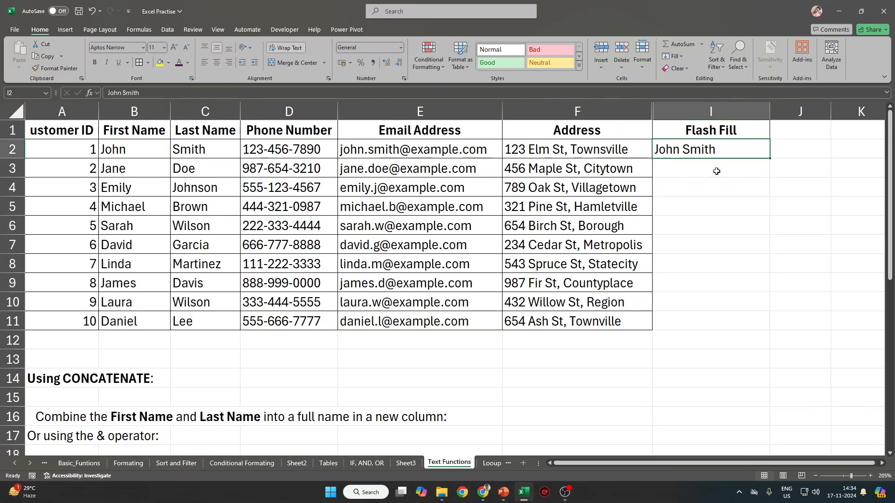
{"action": "left_click_drag", "start_coordinate": [105, 150], "coordinate": [579, 156]}
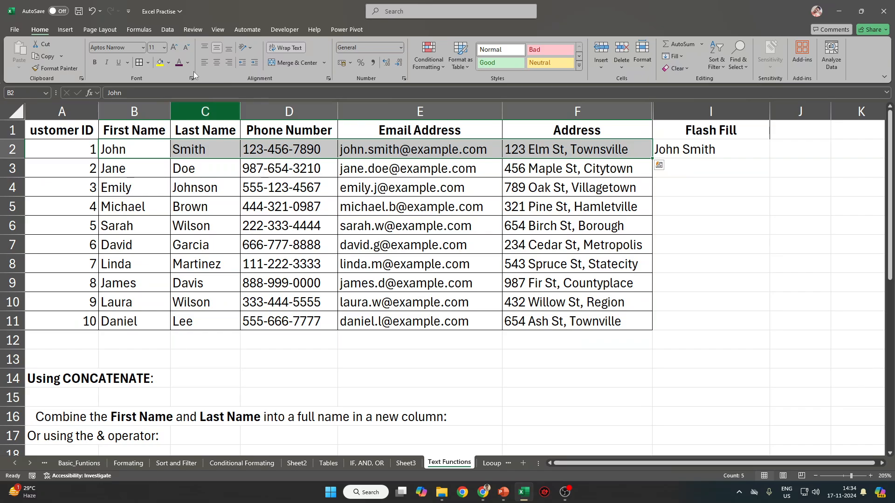
{"action": "left_click", "coordinate": [733, 147]}
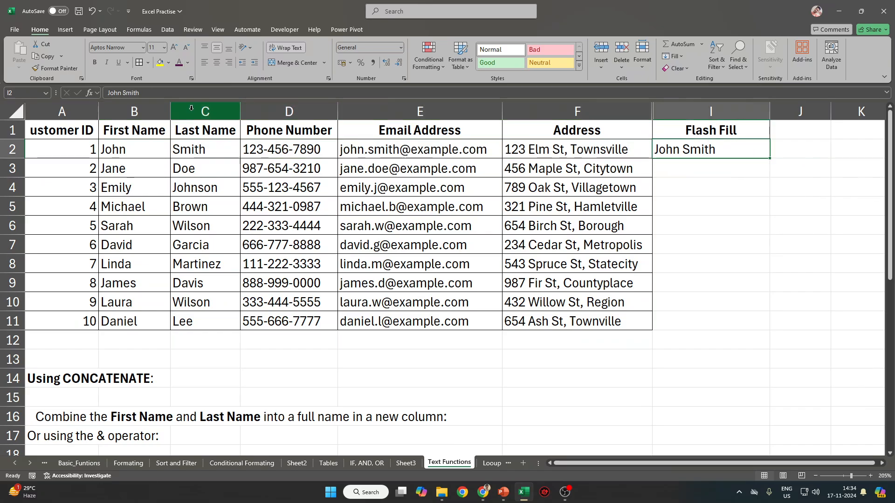
{"action": "type", "text": "can be"}
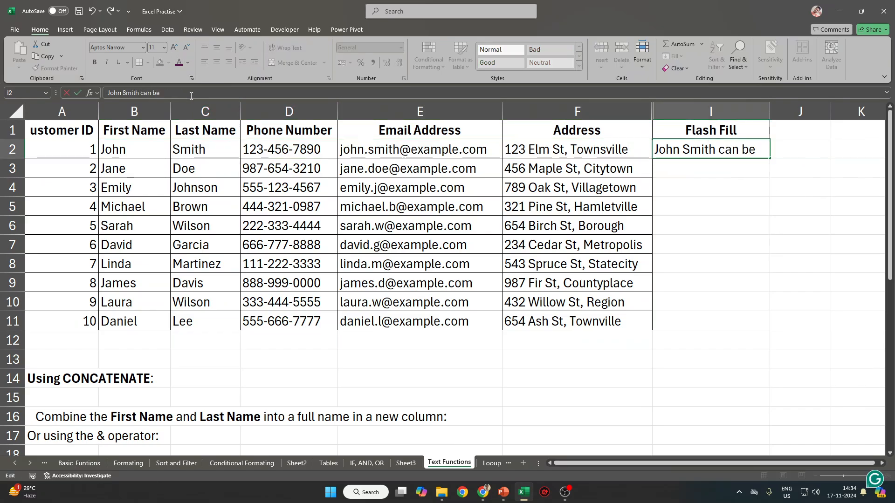
{"action": "type", "text": " contacted"}
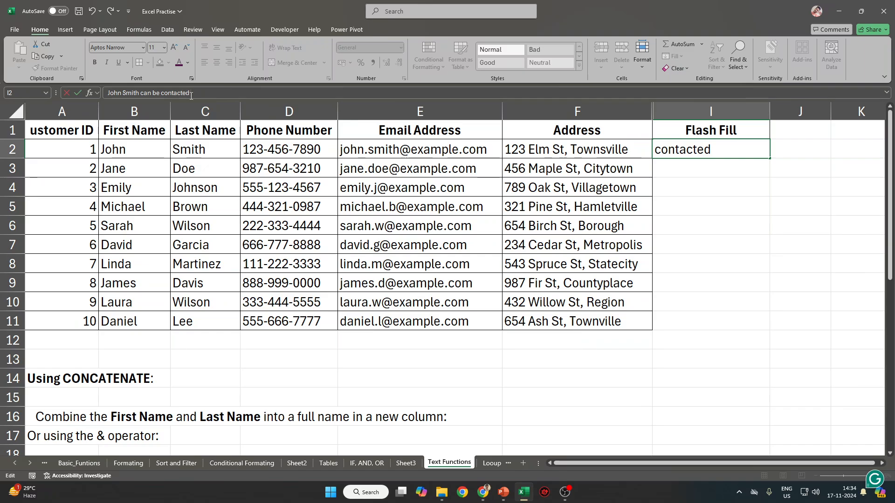
{"action": "type", "text": " @ 123-456-"}
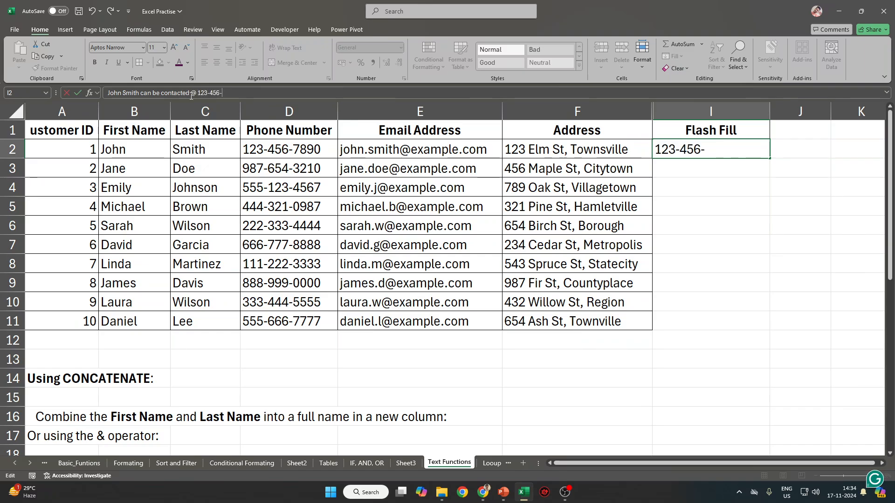
{"action": "type", "text": "7890 or"}
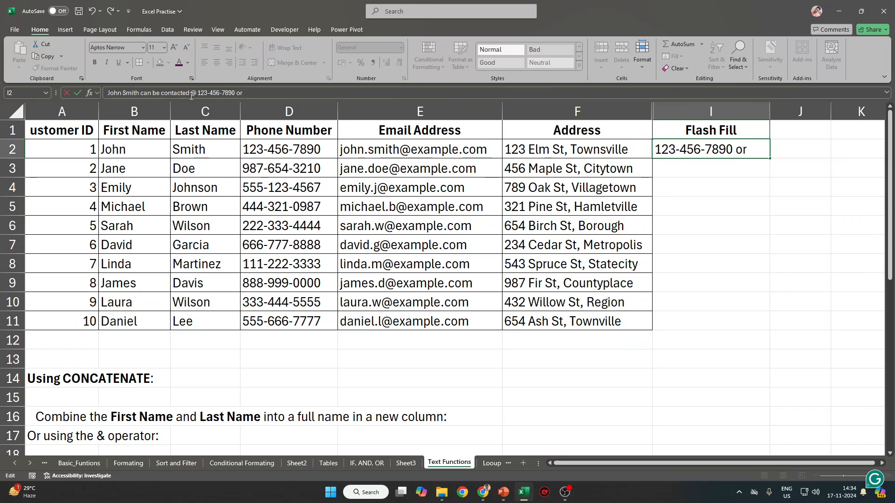
{"action": "type", "text": " email "}
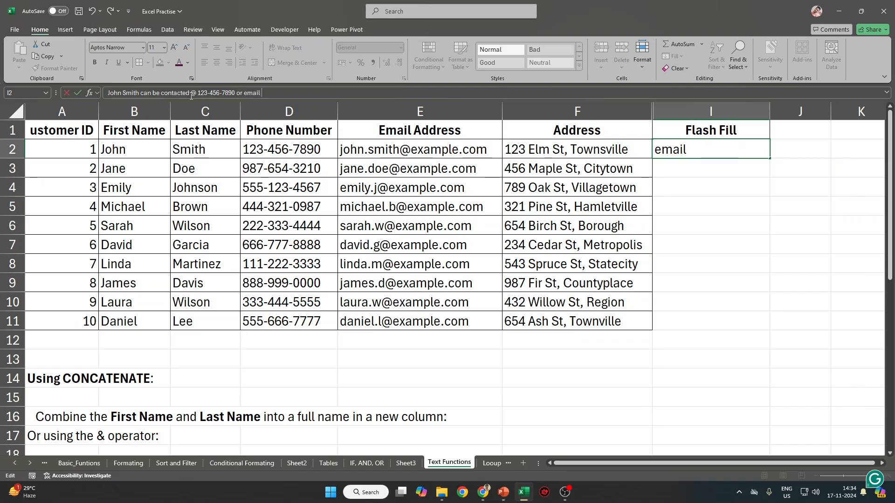
{"action": "type", "text": "john.smit"}
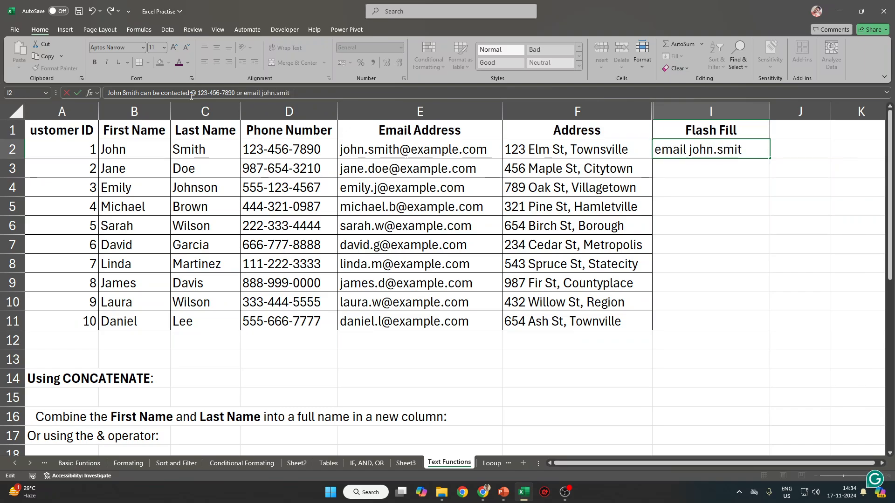
{"action": "type", "text": "h"}
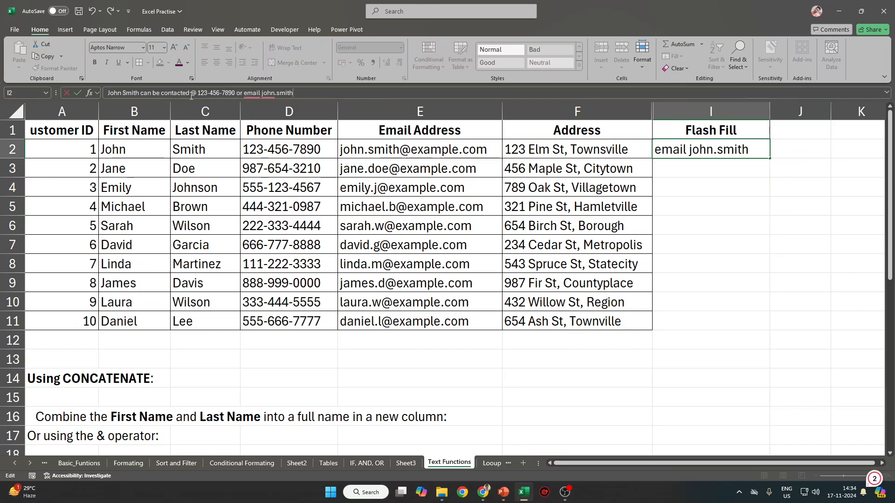
{"action": "type", "text": "@exam"}
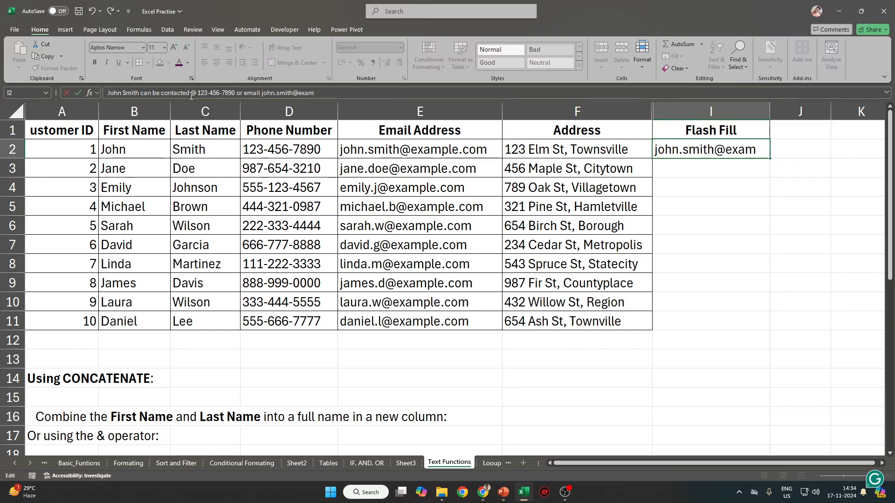
{"action": "type", "text": "ple.com"}
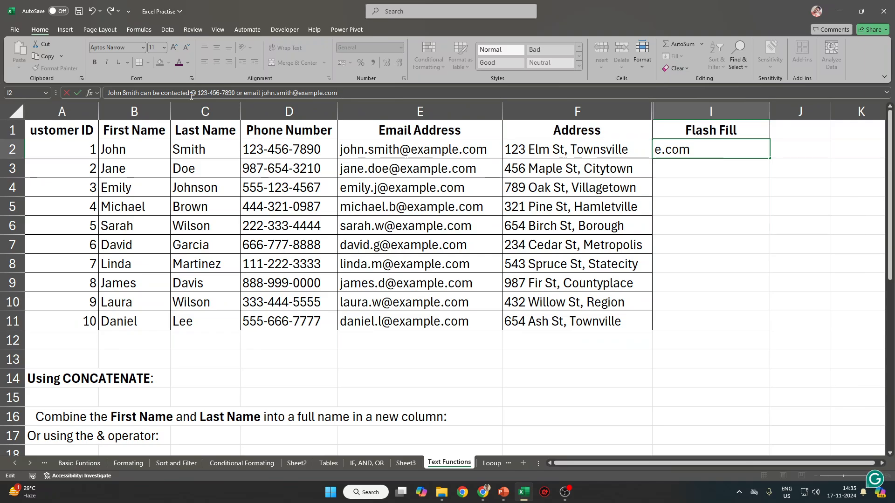
{"action": "type", "text": " or can be"}
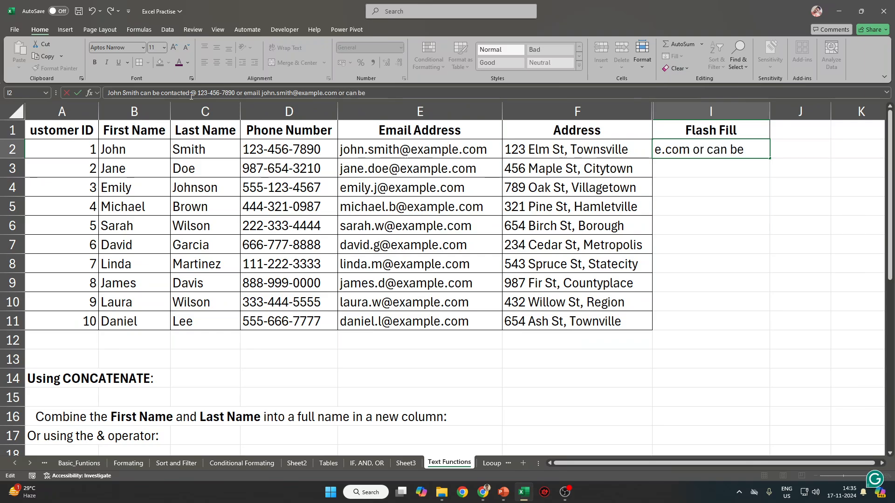
{"action": "type", "text": " found at"}
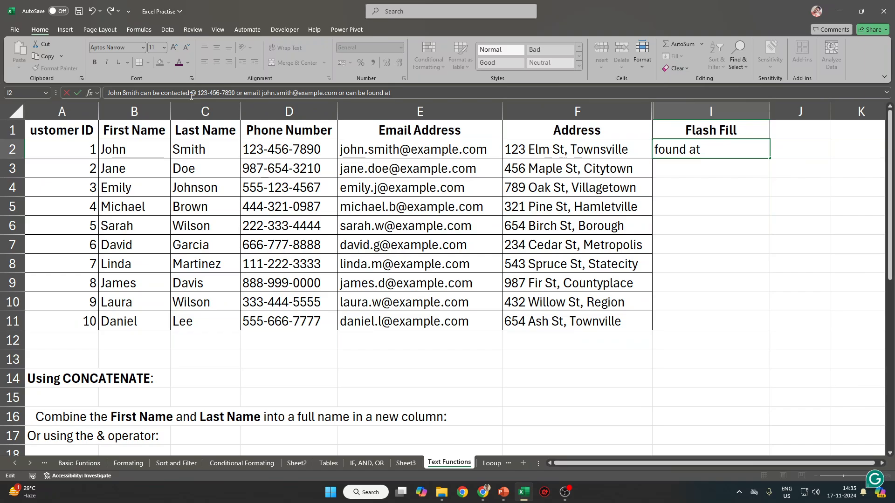
{"action": "key", "text": "ctrl+Return"}
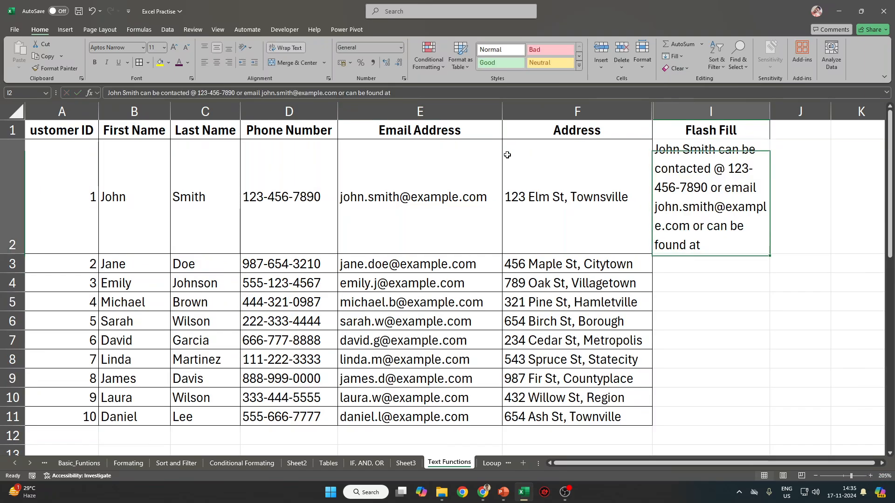
Append the first customer's address from F2 to the end of the I2 sentence.
{"action": "left_click", "coordinate": [545, 204]}
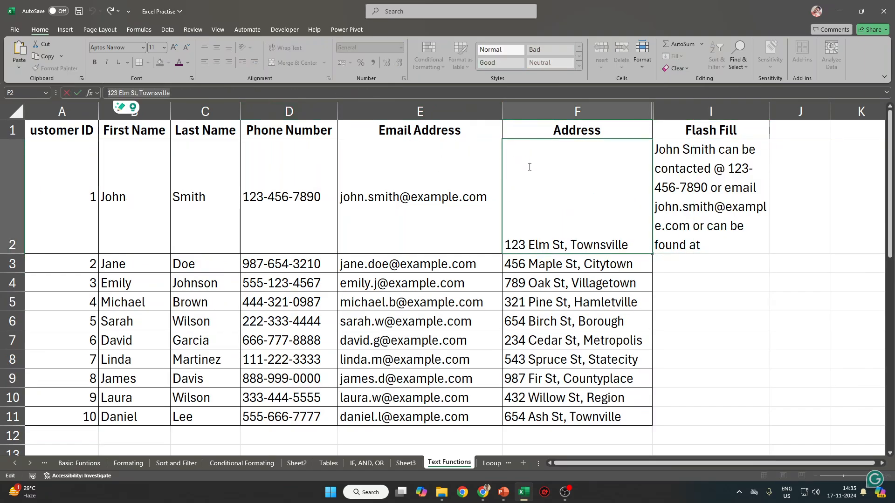
{"action": "left_click", "coordinate": [734, 172]}
{"action": "left_click", "coordinate": [434, 93]}
{"action": "type", "text": "123 Elm St, Townsville"}
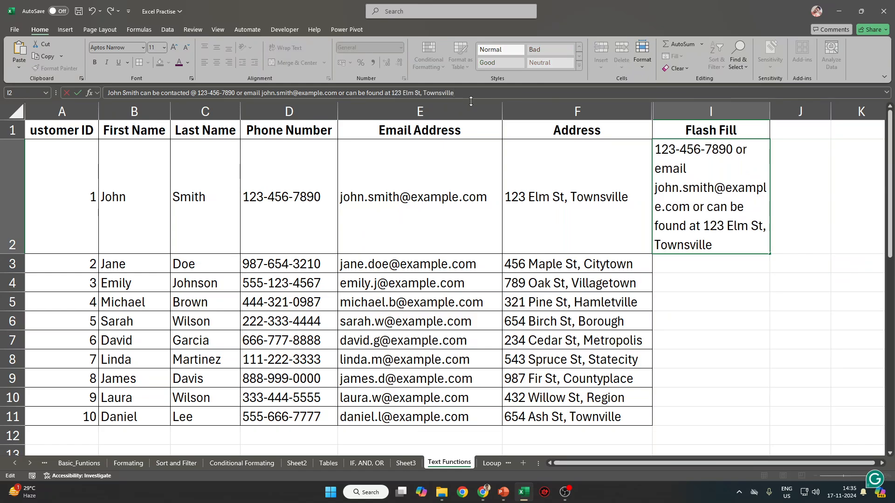
{"action": "key", "text": "Return"}
Widen column I to fit the sentence and shorten row 2.
{"action": "left_click_drag", "start_coordinate": [123, 207], "coordinate": [126, 441]}
{"action": "scroll", "coordinate": [238, 399], "scroll_direction": "down", "scroll_amount": 2}
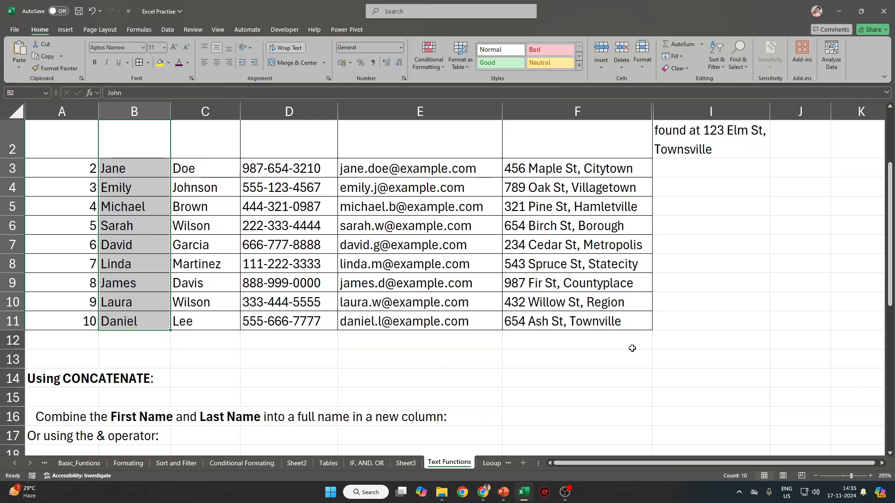
{"action": "left_click_drag", "start_coordinate": [584, 170], "coordinate": [601, 321]}
{"action": "scroll", "coordinate": [752, 286], "scroll_direction": "up", "scroll_amount": 2}
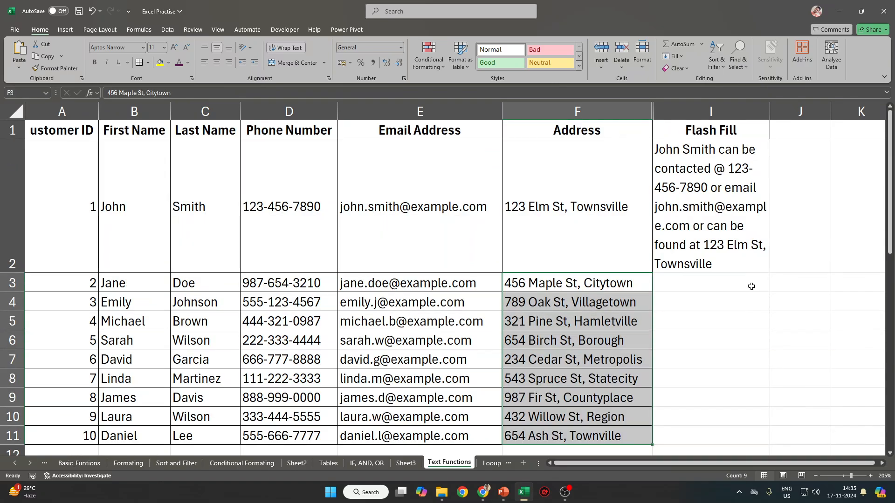
{"action": "left_click_drag", "start_coordinate": [771, 110], "coordinate": [855, 110]}
{"action": "key", "text": "ctrl+a"}
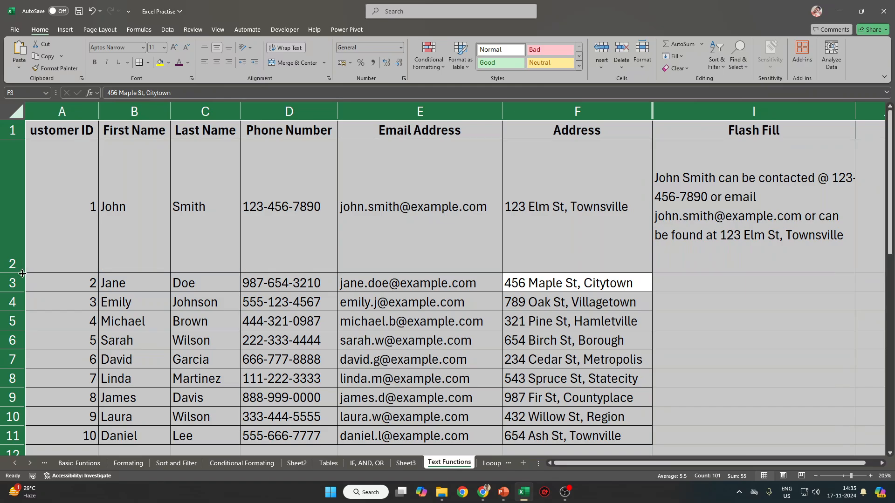
{"action": "left_click_drag", "start_coordinate": [26, 275], "coordinate": [26, 236]}
Flash Fill contact sentences for the remaining customers from I3 with Ctrl+E.
{"action": "left_click", "coordinate": [745, 186]}
{"action": "left_click", "coordinate": [104, 172], "text": "shift"}
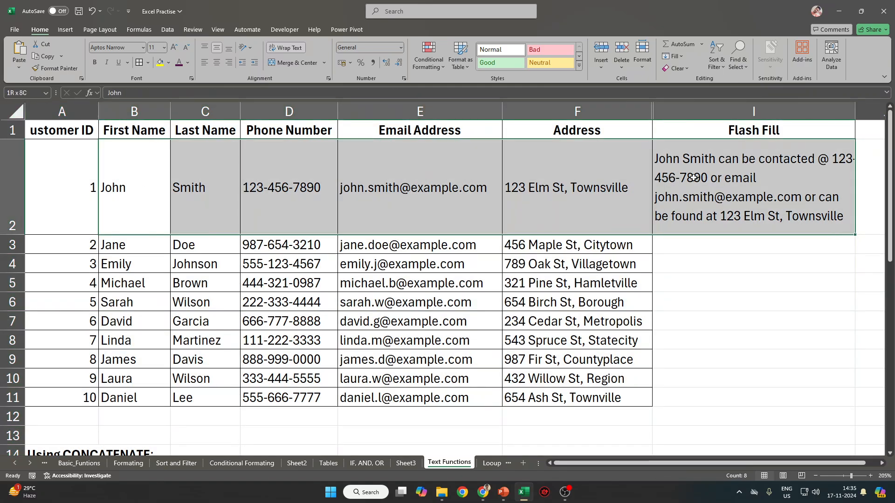
{"action": "left_click", "coordinate": [746, 250]}
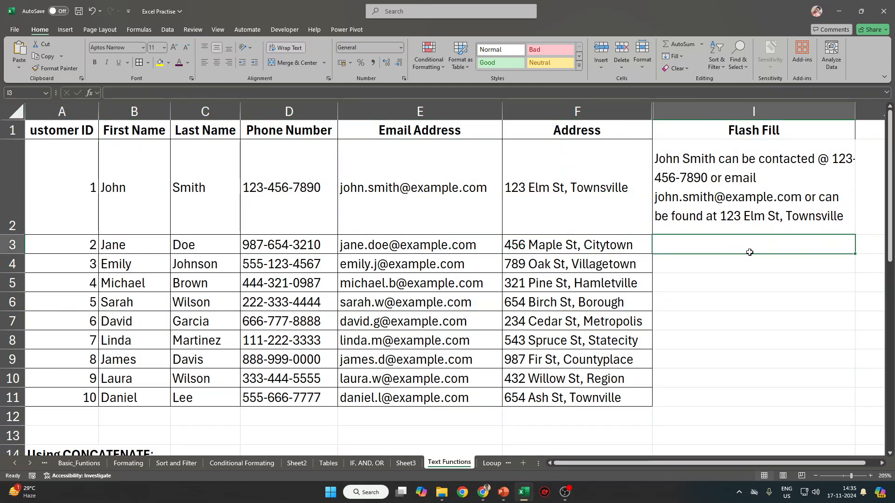
{"action": "key", "text": "ctrl+e"}
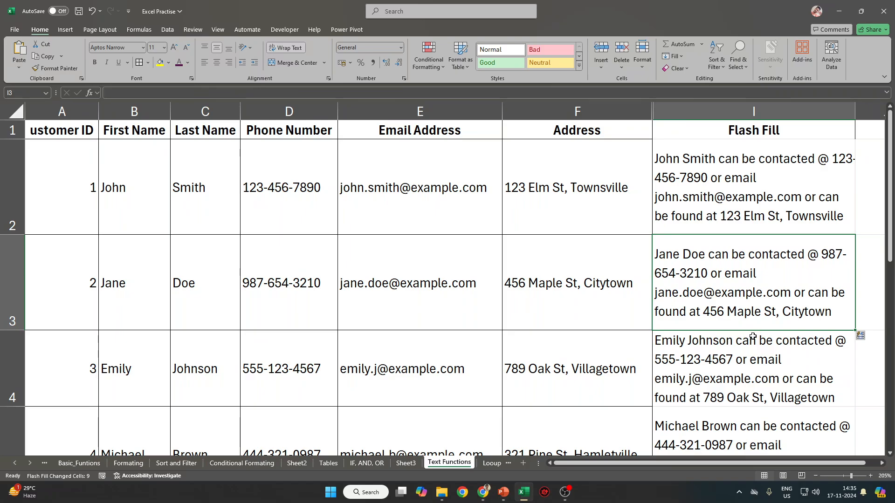
{"action": "left_click", "coordinate": [743, 178]}
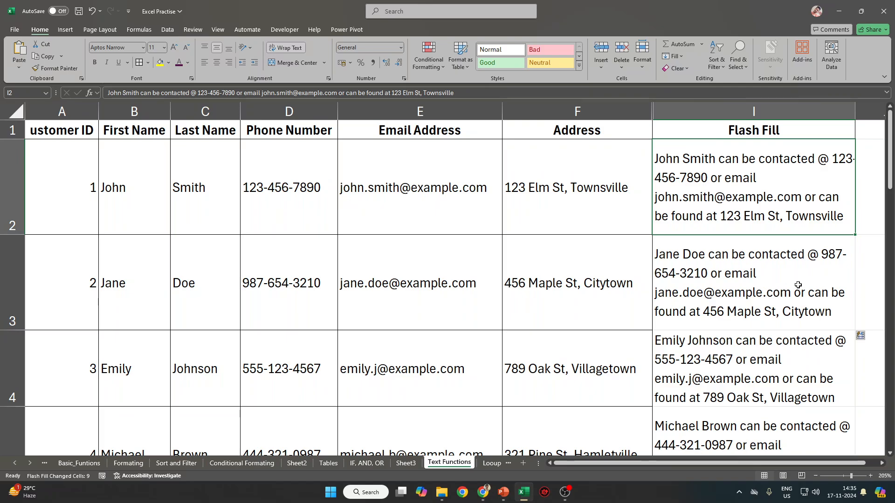
{"action": "left_click", "coordinate": [756, 283]}
{"action": "left_click_drag", "start_coordinate": [108, 275], "coordinate": [734, 275]}
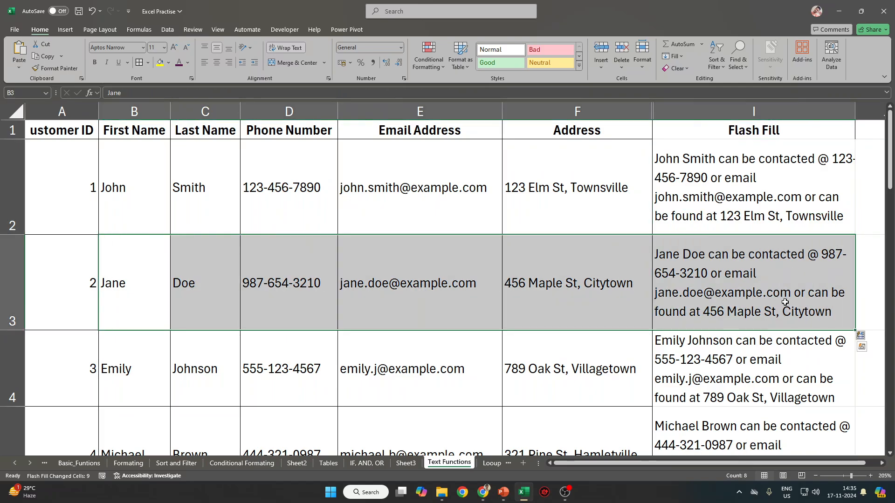
{"action": "scroll", "coordinate": [761, 308], "scroll_direction": "down", "scroll_amount": 1}
{"action": "left_click_drag", "start_coordinate": [103, 320], "coordinate": [832, 321]}
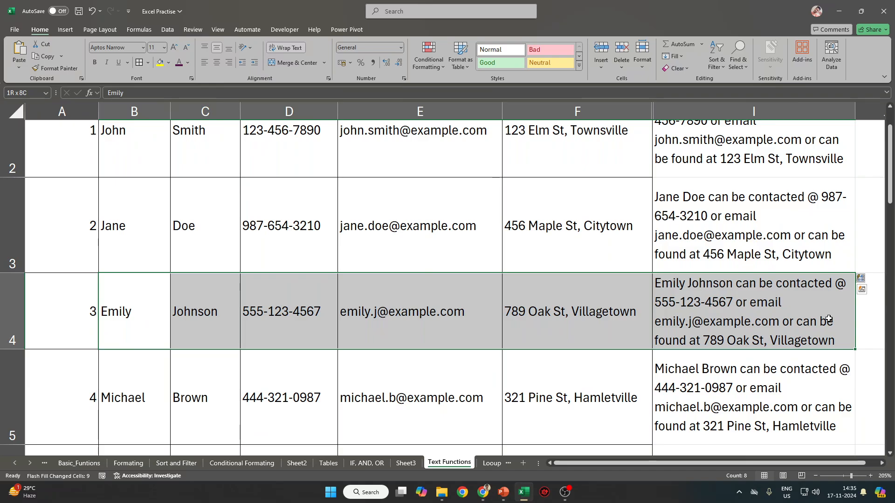
{"action": "scroll", "coordinate": [839, 290], "scroll_direction": "down", "scroll_amount": 2}
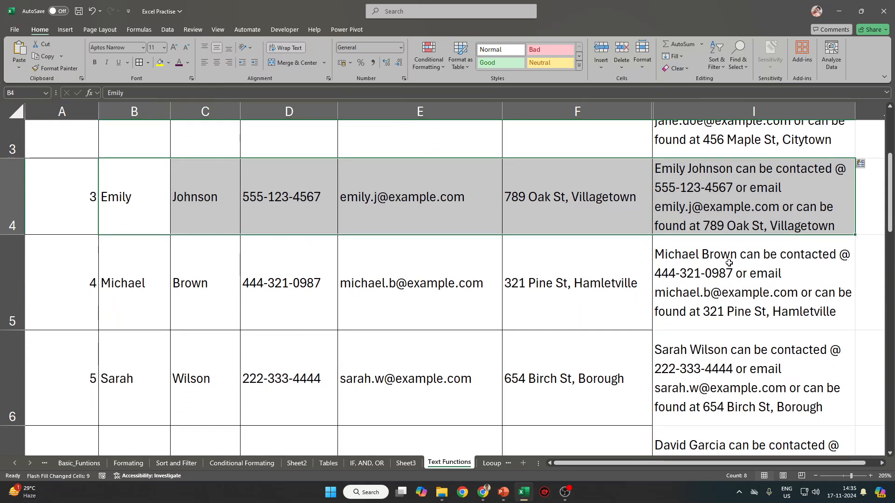
{"action": "left_click", "coordinate": [792, 282]}
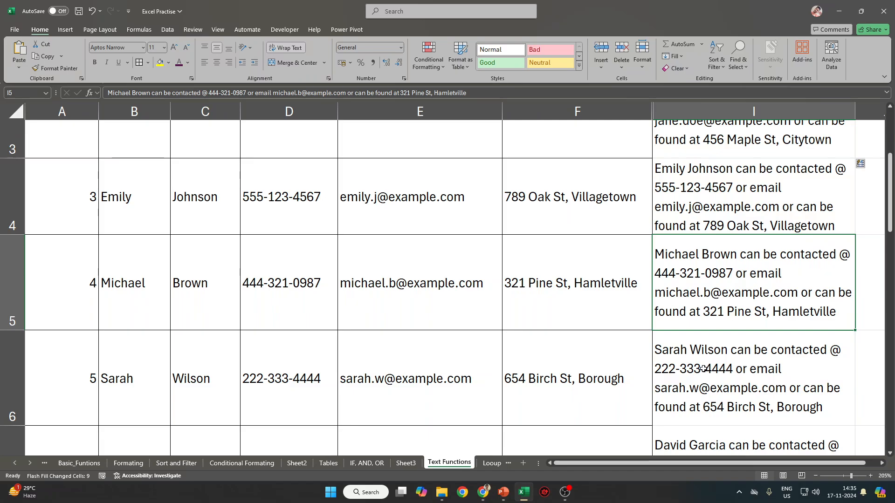
{"action": "scroll", "coordinate": [703, 369], "scroll_direction": "down", "scroll_amount": 1}
{"action": "left_click", "coordinate": [718, 330]}
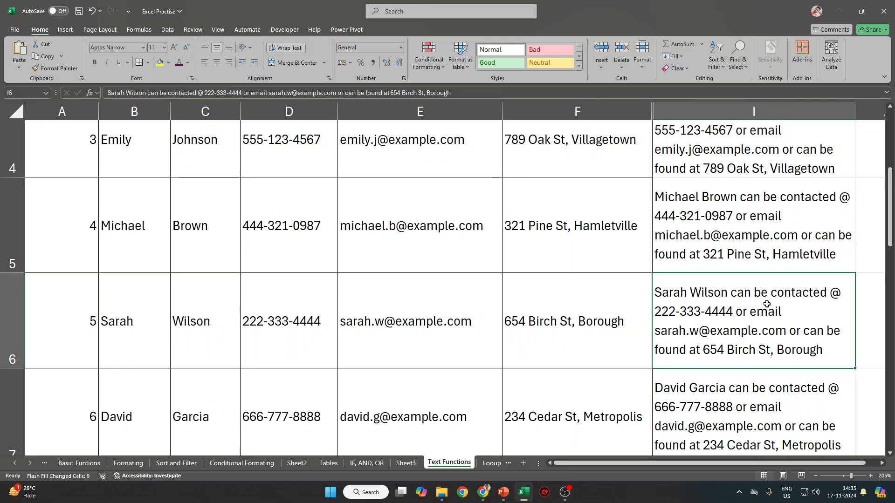
{"action": "scroll", "coordinate": [777, 345], "scroll_direction": "down", "scroll_amount": 3}
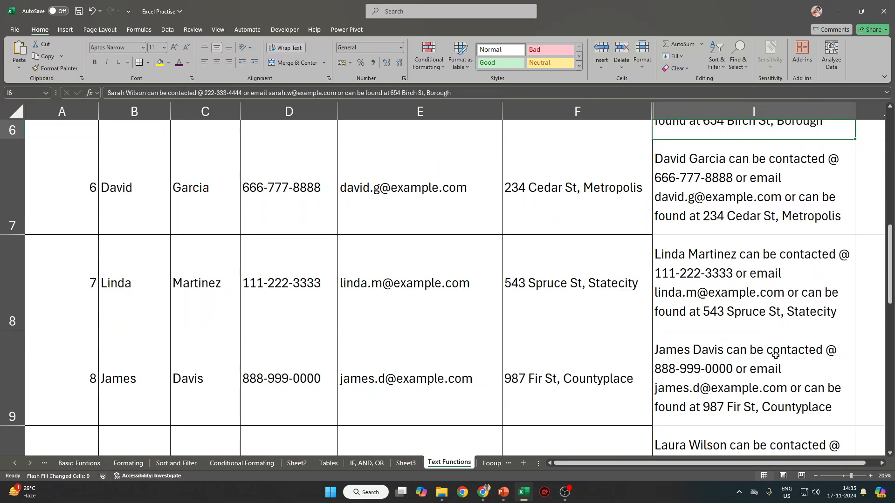
{"action": "scroll", "coordinate": [776, 355], "scroll_direction": "up", "scroll_amount": 5}
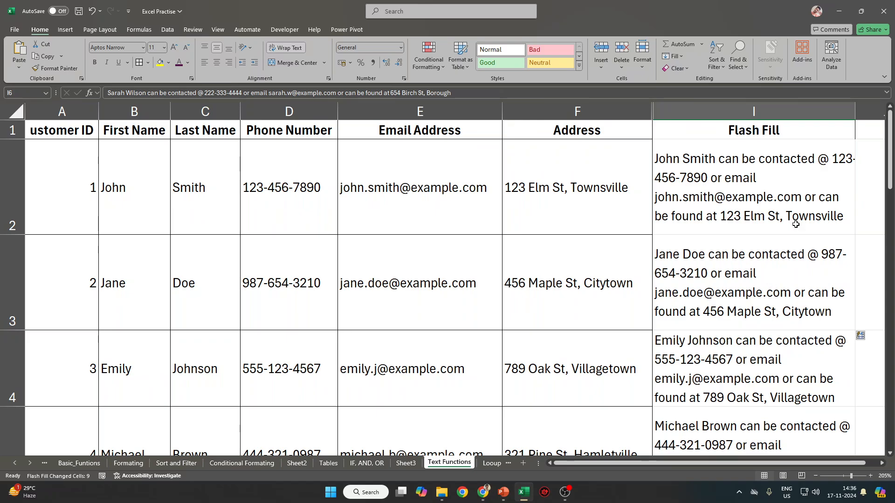
{"action": "left_click", "coordinate": [681, 56]}
{"action": "left_click", "coordinate": [681, 57]}
{"action": "left_click", "coordinate": [801, 217]}
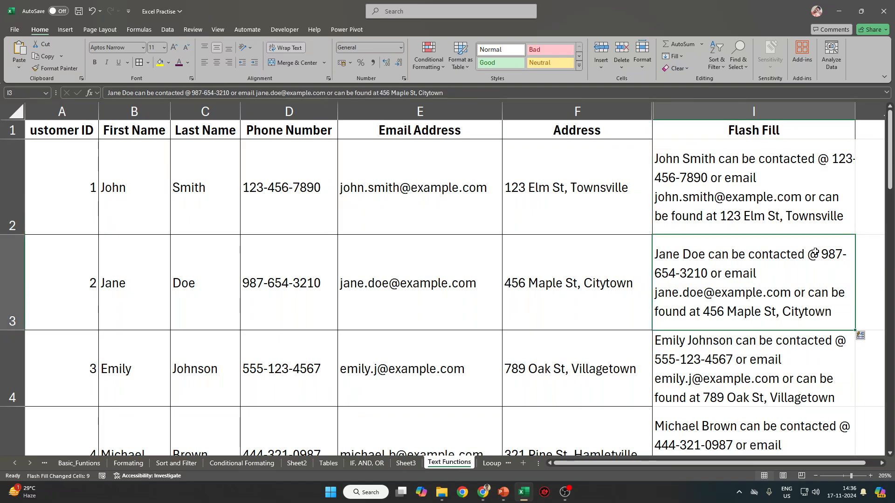
{"action": "key", "text": "ctrl+z"}
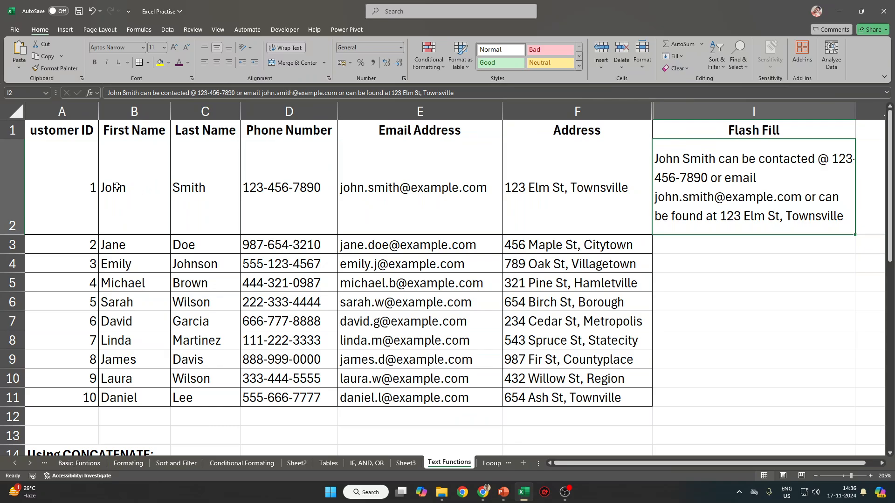
{"action": "left_click_drag", "start_coordinate": [117, 186], "coordinate": [215, 193]}
{"action": "left_click", "coordinate": [642, 185]}
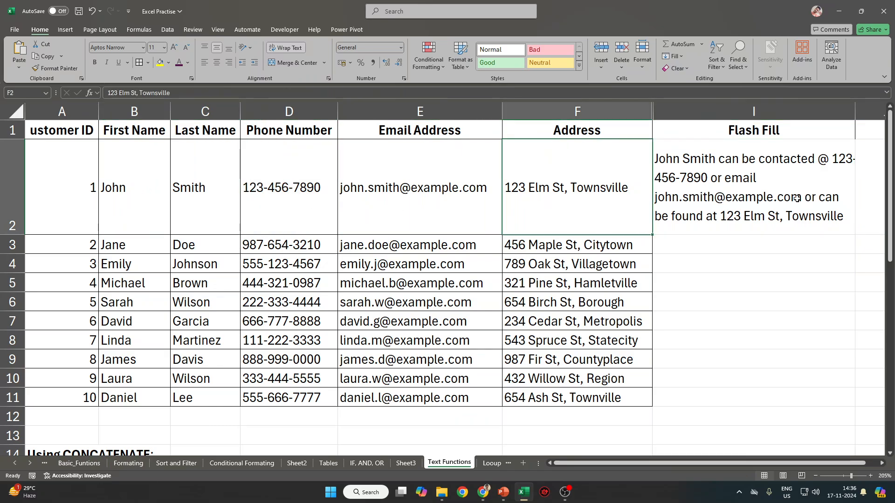
{"action": "left_click_drag", "start_coordinate": [107, 174], "coordinate": [180, 186]}
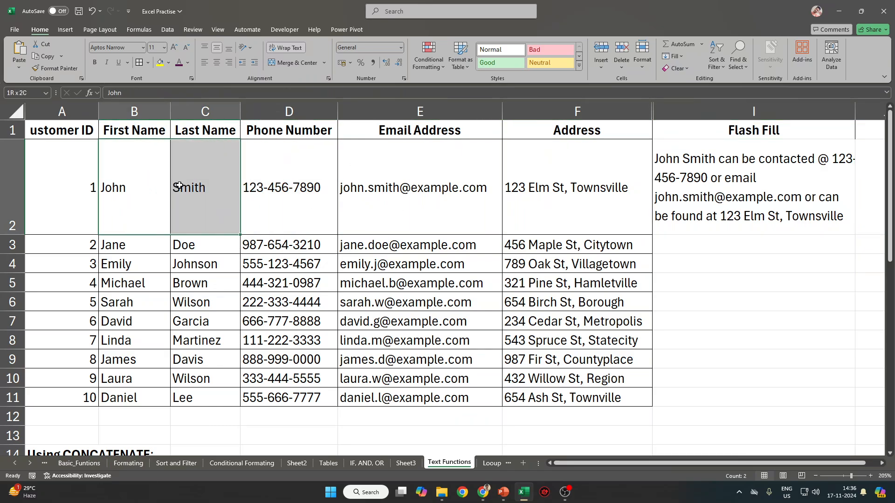
{"action": "left_click_drag", "start_coordinate": [115, 194], "coordinate": [186, 198]}
{"action": "left_click", "coordinate": [112, 199]}
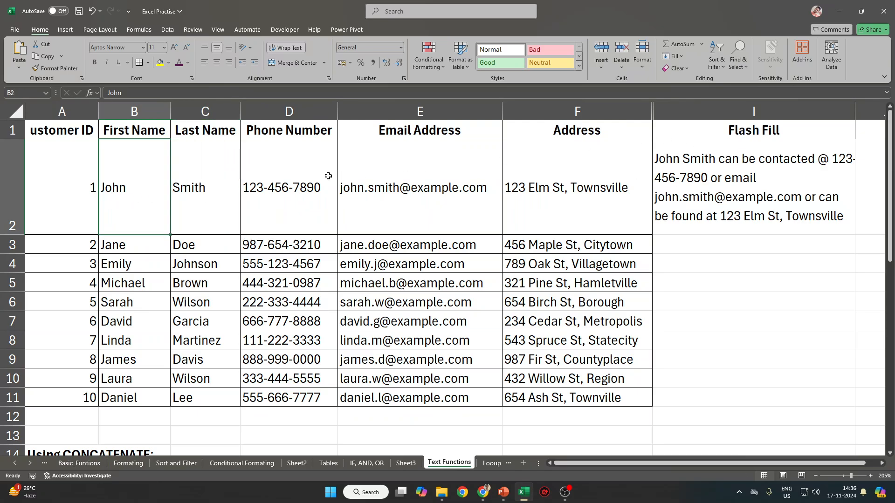
{"action": "left_click", "coordinate": [736, 182]}
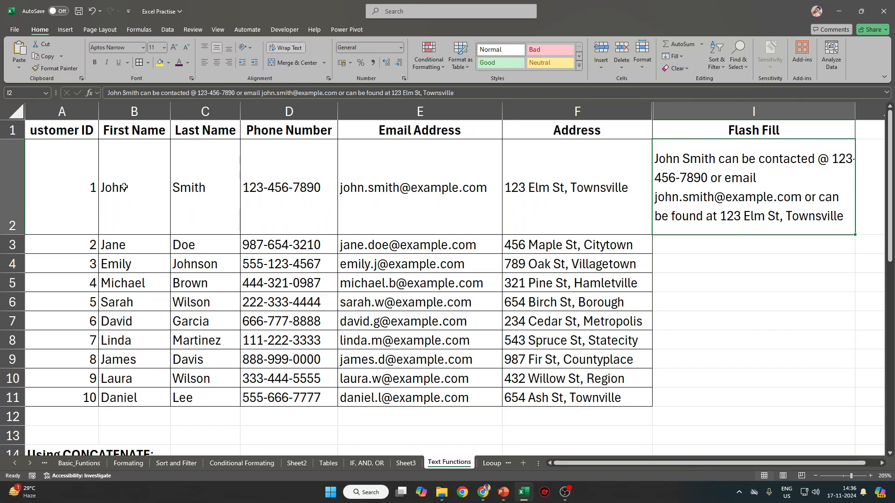
{"action": "left_click_drag", "start_coordinate": [124, 187], "coordinate": [629, 184]}
{"action": "left_click_drag", "start_coordinate": [158, 205], "coordinate": [215, 203]}
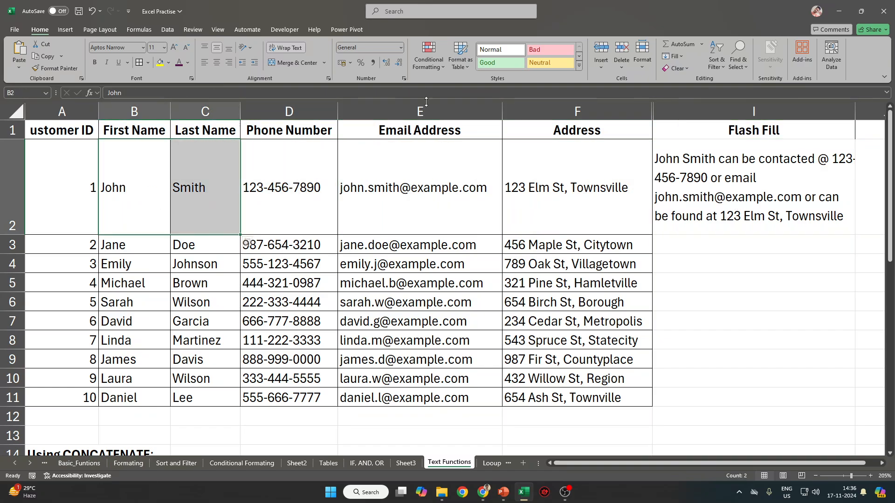
{"action": "left_click", "coordinate": [296, 189]}
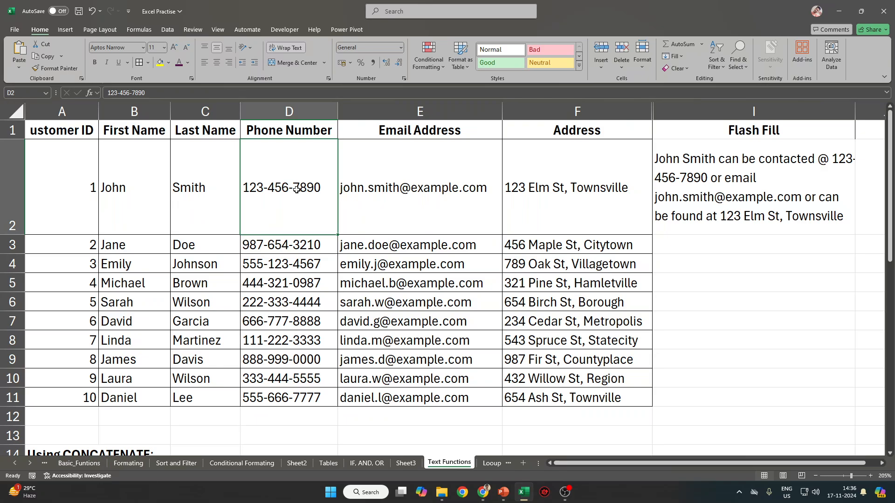
{"action": "left_click", "coordinate": [418, 190]}
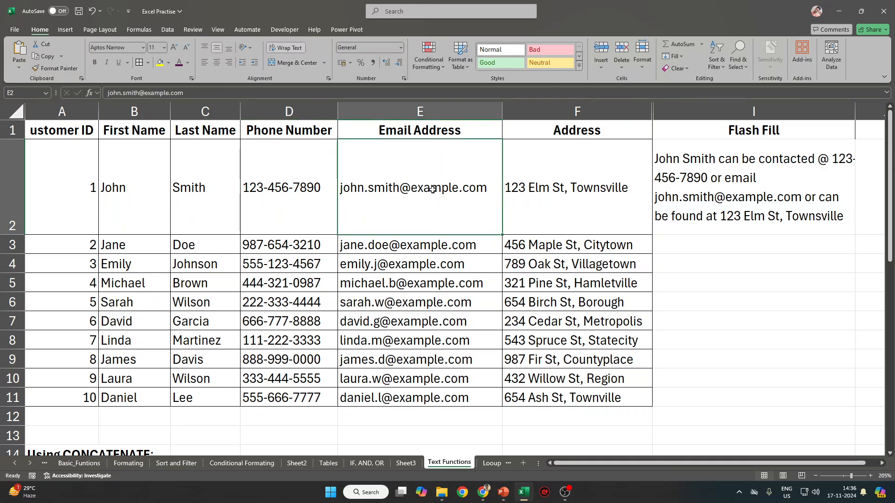
{"action": "left_click", "coordinate": [604, 188]}
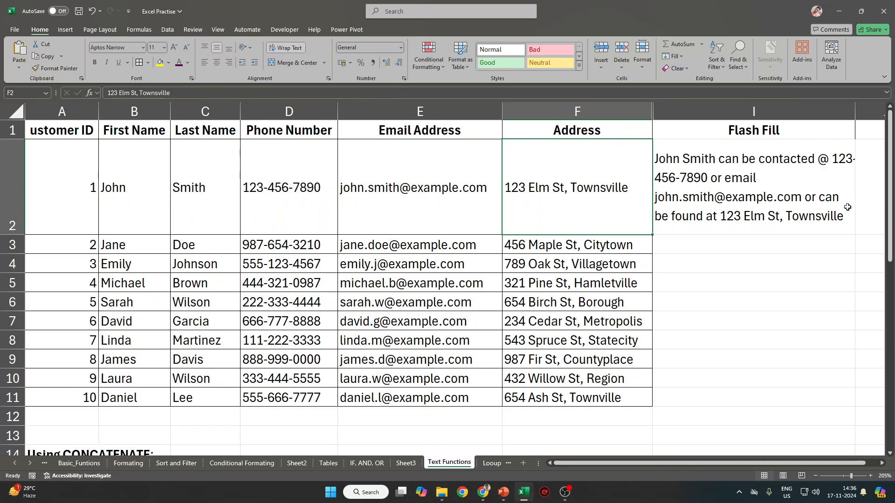
{"action": "left_click", "coordinate": [776, 182]}
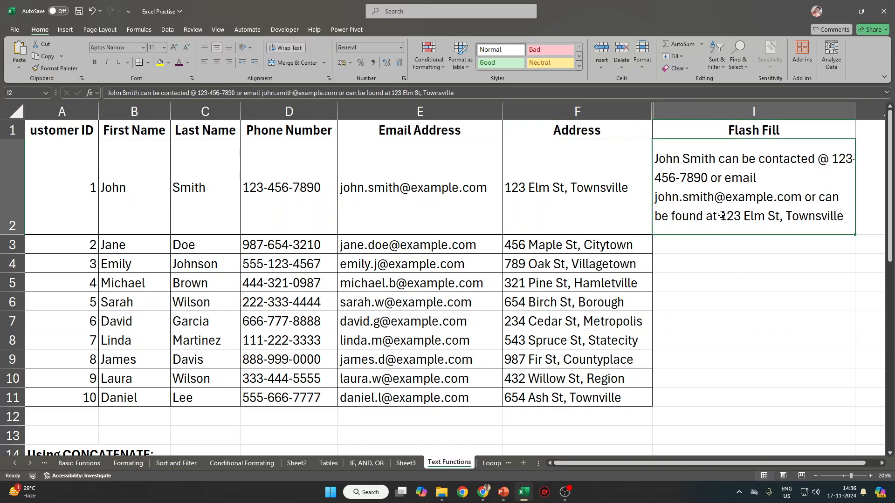
{"action": "left_click", "coordinate": [765, 250]}
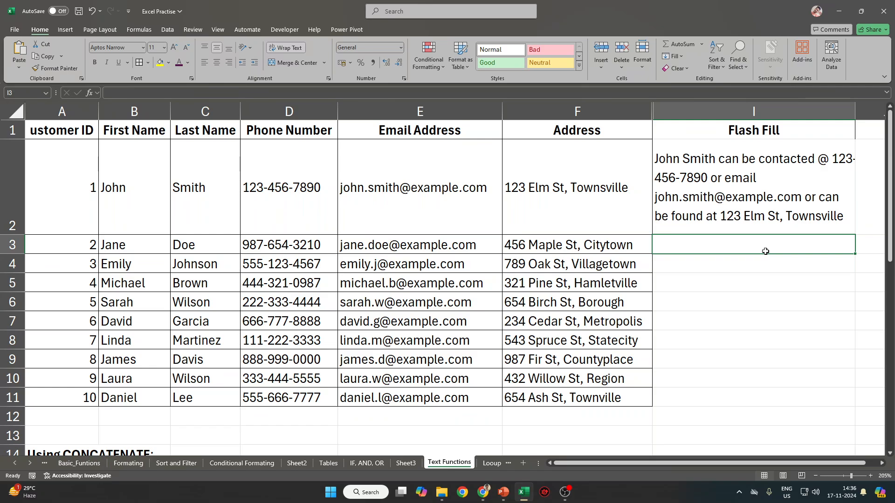
{"action": "left_click", "coordinate": [674, 56]}
{"action": "left_click", "coordinate": [700, 160]}
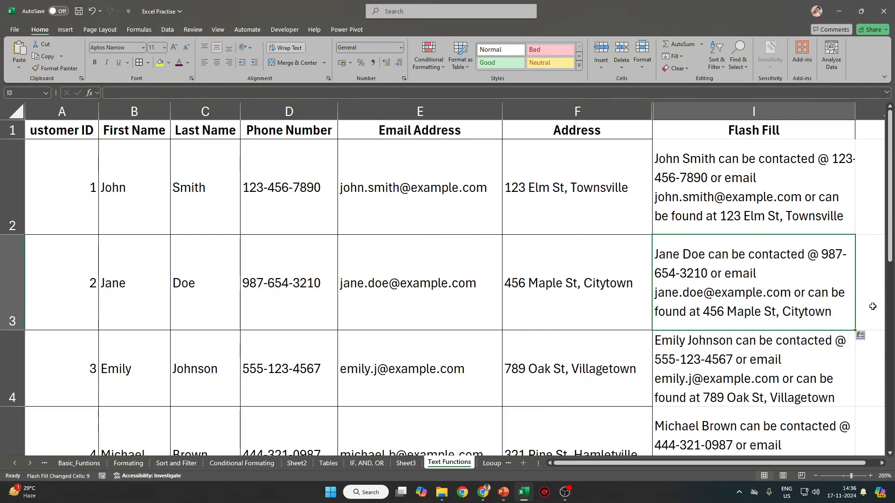
{"action": "left_click_drag", "start_coordinate": [802, 172], "coordinate": [776, 318]}
{"action": "left_click", "coordinate": [720, 286]}
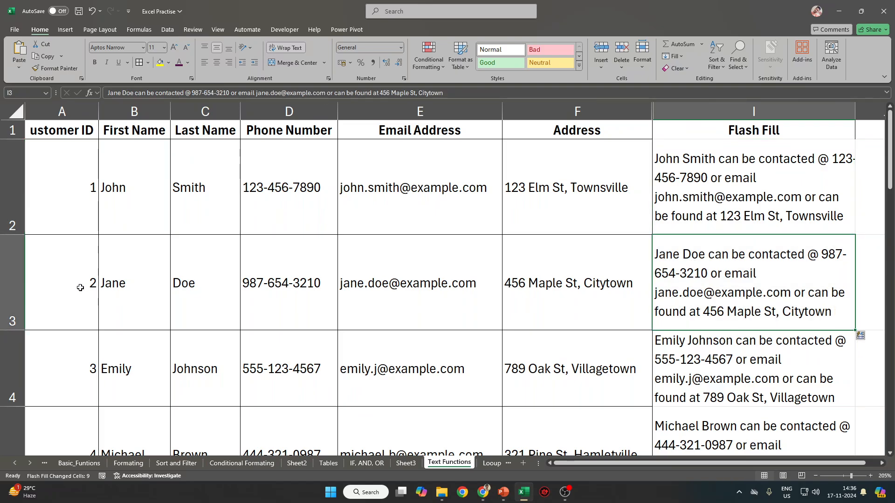
{"action": "left_click_drag", "start_coordinate": [136, 296], "coordinate": [197, 295]}
{"action": "left_click", "coordinate": [286, 299]}
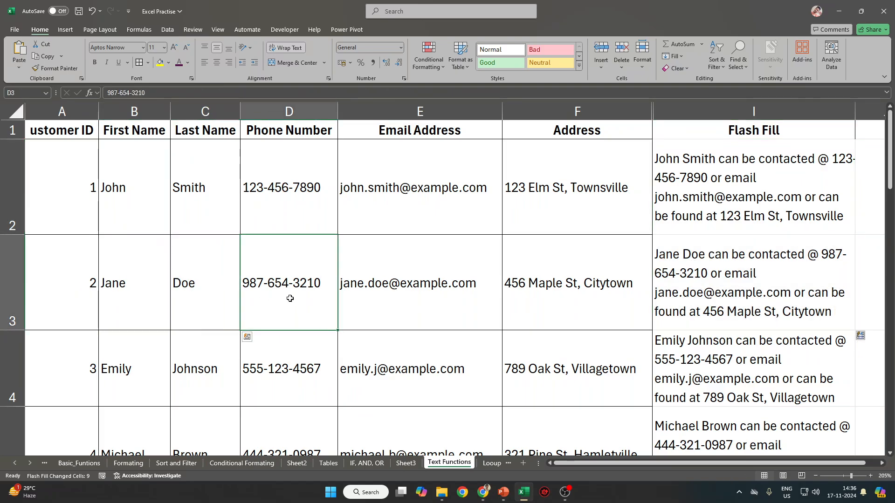
{"action": "left_click", "coordinate": [411, 297]}
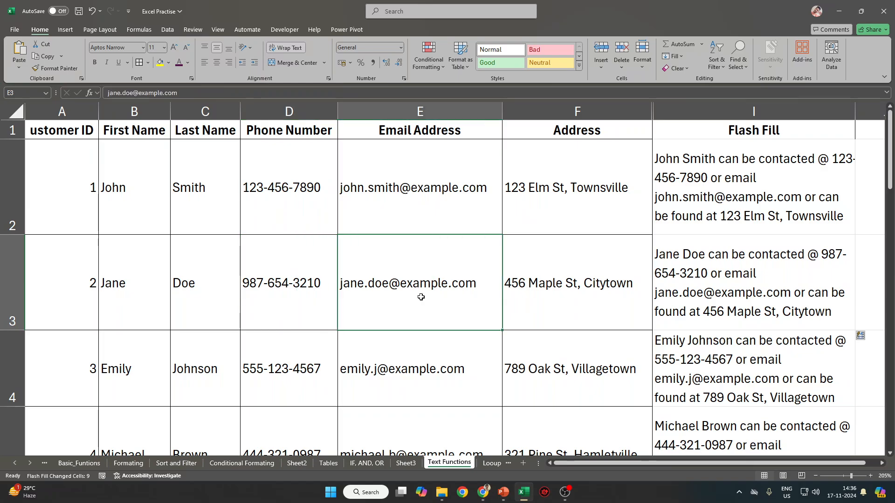
{"action": "left_click", "coordinate": [553, 295]}
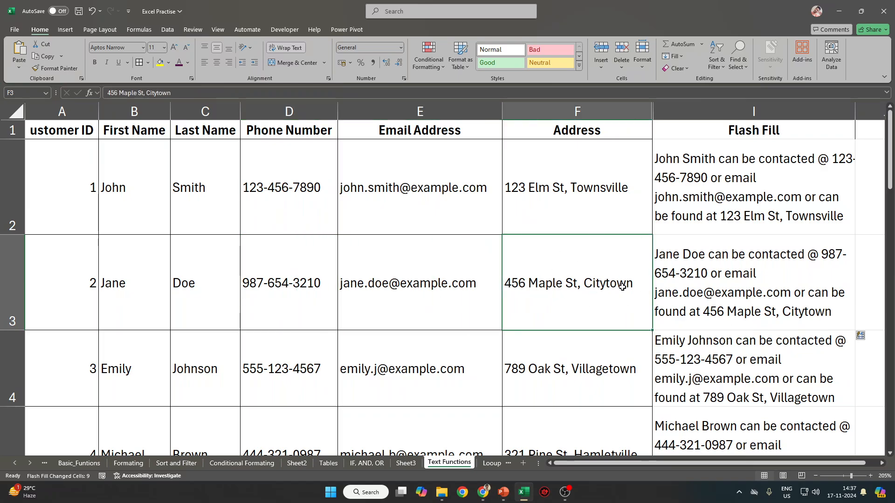
{"action": "type", "text": "z"}
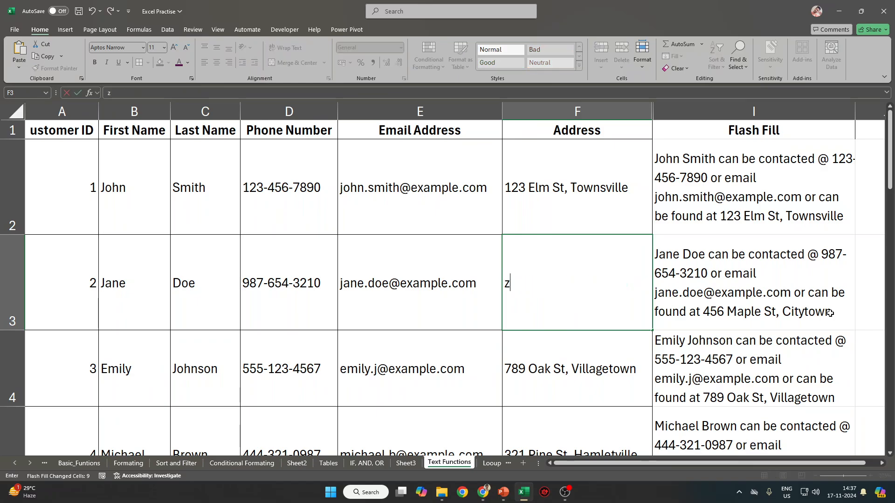
{"action": "key", "text": "Escape"}
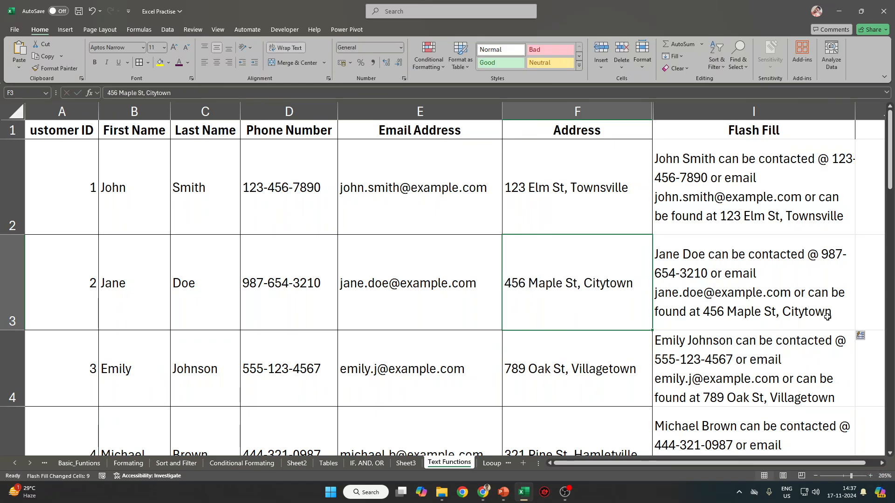
{"action": "key", "text": "ctrl+z"}
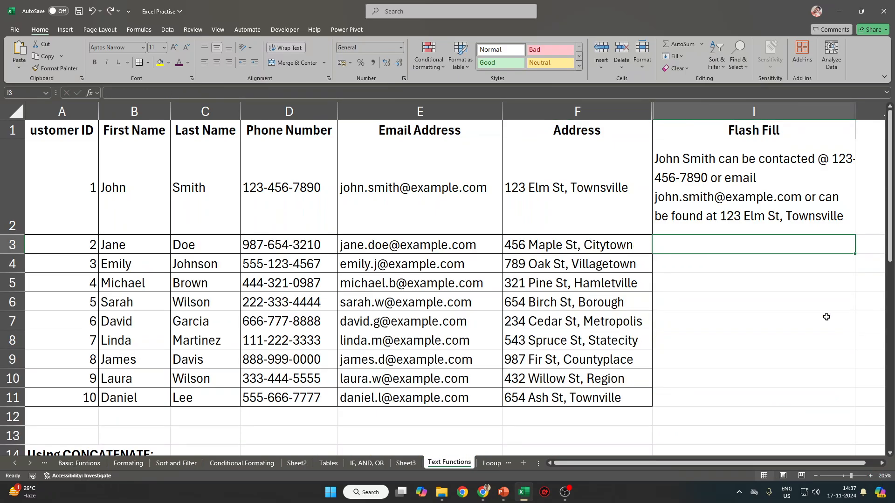
{"action": "left_click", "coordinate": [768, 190]}
Replace the I2 sentence with the example 'S. John'.
{"action": "key", "text": "Delete"}
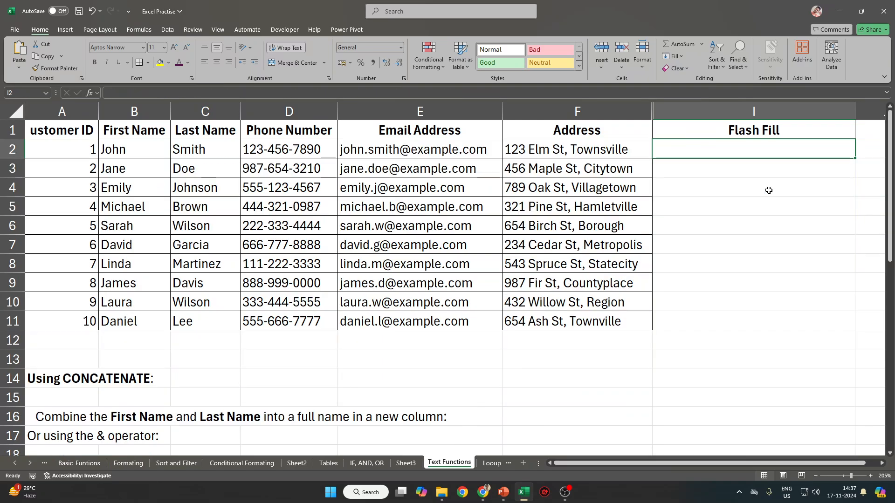
{"action": "type", "text": "JOhn"}
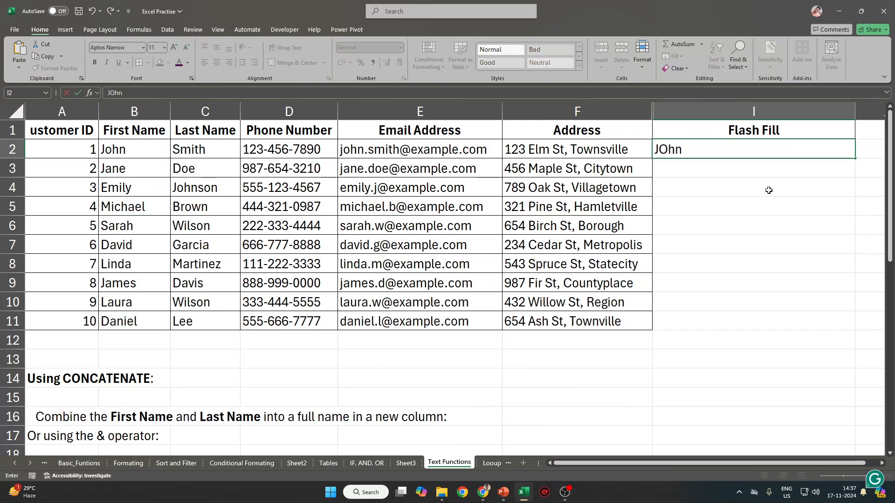
{"action": "key", "text": "BackSpace"}
{"action": "key", "text": "BackSpace"}
{"action": "key", "text": "BackSpace"}
{"action": "key", "text": "BackSpace"}
{"action": "type", "text": "S"}
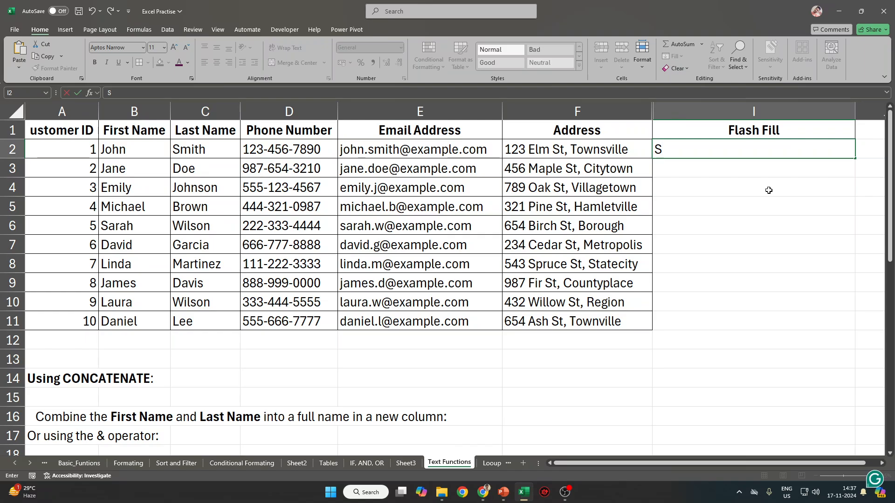
{"action": "type", "text": ". John"}
{"action": "key", "text": "Tab"}
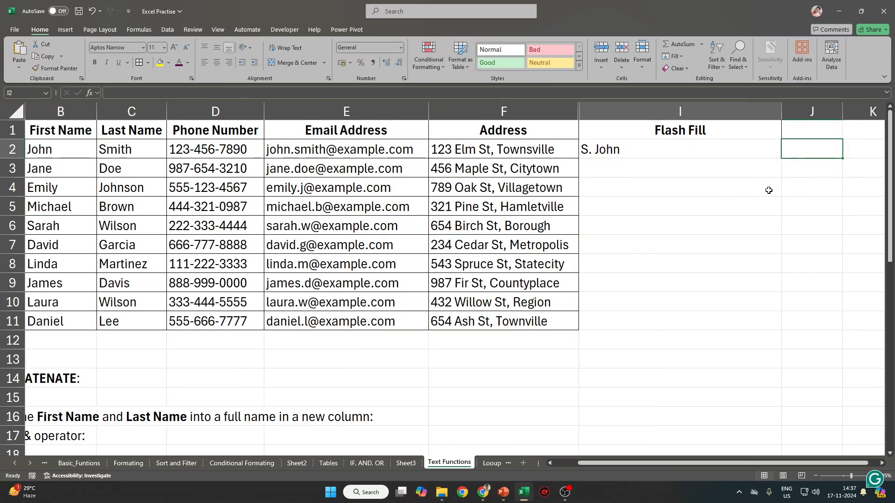
Compare the example with John's surname and first name, then select I3.
{"action": "key", "text": "Left"}
{"action": "left_click", "coordinate": [125, 151]}
{"action": "key", "text": "Left"}
{"action": "key", "text": "Left"}
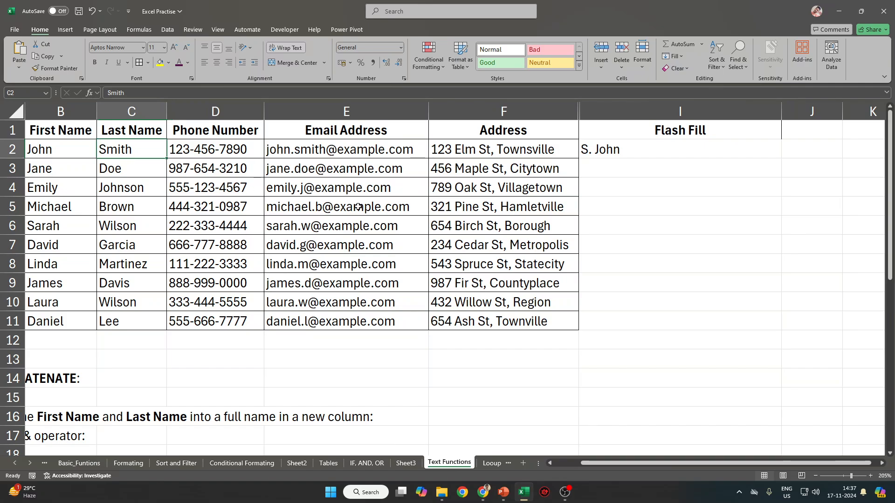
{"action": "key", "text": "Right"}
{"action": "key", "text": "Right"}
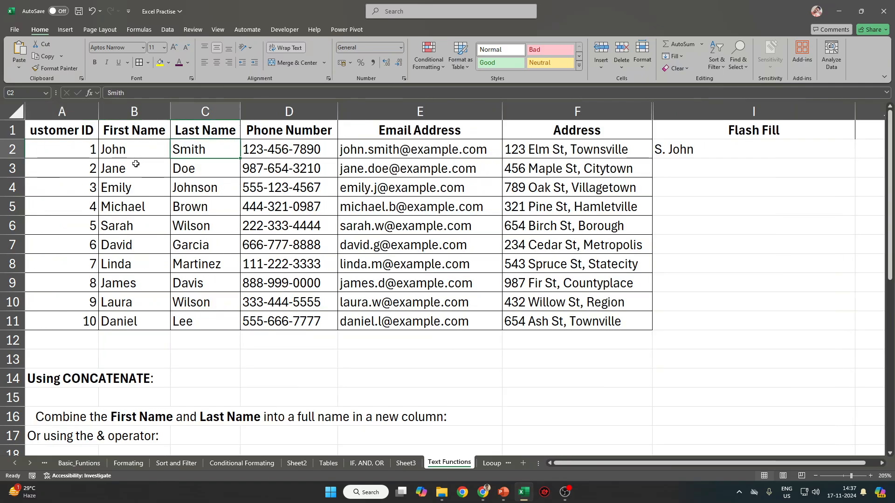
{"action": "left_click", "coordinate": [131, 151]}
{"action": "left_click", "coordinate": [720, 147]}
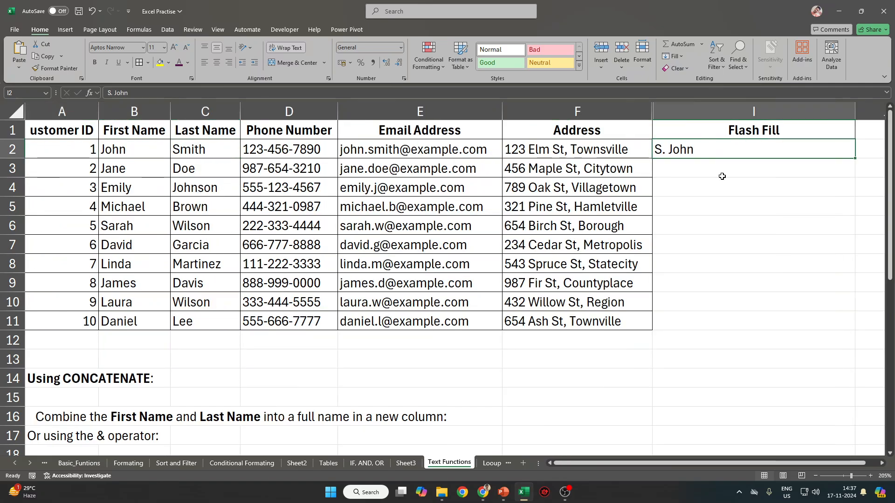
{"action": "left_click", "coordinate": [744, 172]}
Flash Fill the initials down column I and check them against Jane's, Emily's, Michael's, Sarah's and David's names.
{"action": "key", "text": "ctrl+e"}
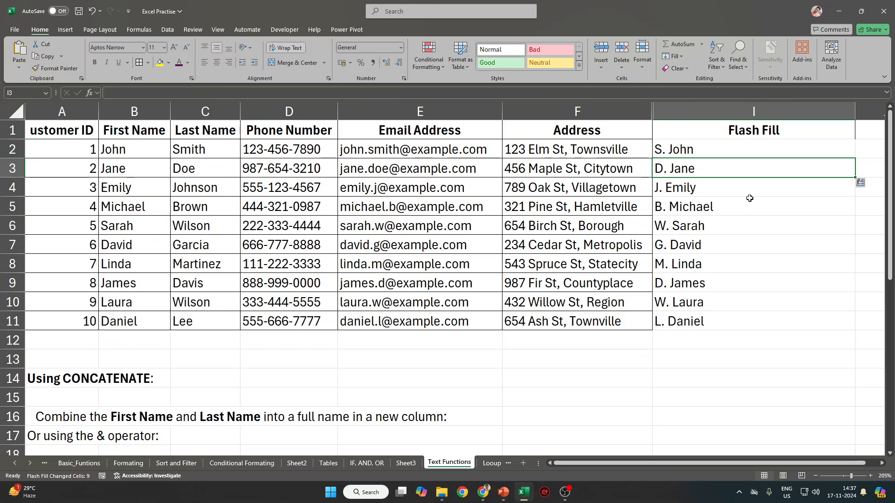
{"action": "left_click_drag", "start_coordinate": [194, 168], "coordinate": [144, 180]}
{"action": "left_click", "coordinate": [184, 170]}
{"action": "left_click", "coordinate": [117, 170]}
{"action": "left_click", "coordinate": [200, 185]}
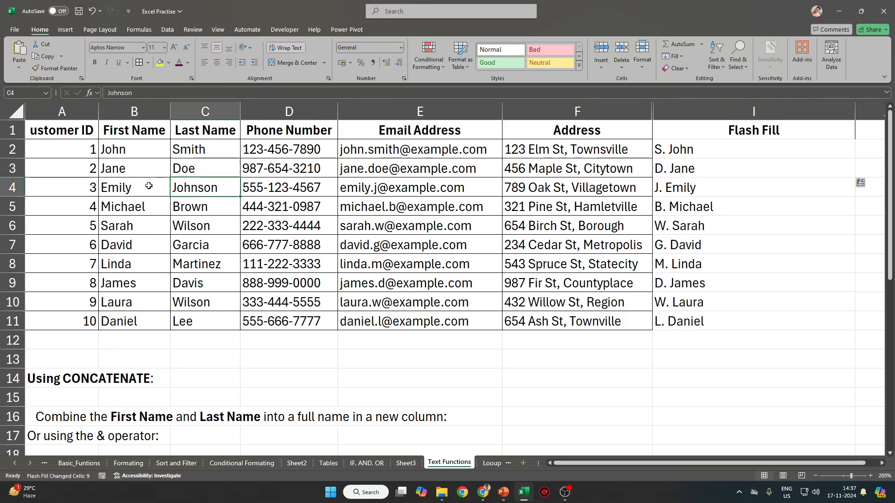
{"action": "left_click", "coordinate": [144, 186]}
{"action": "left_click", "coordinate": [184, 205]}
{"action": "left_click", "coordinate": [128, 212]}
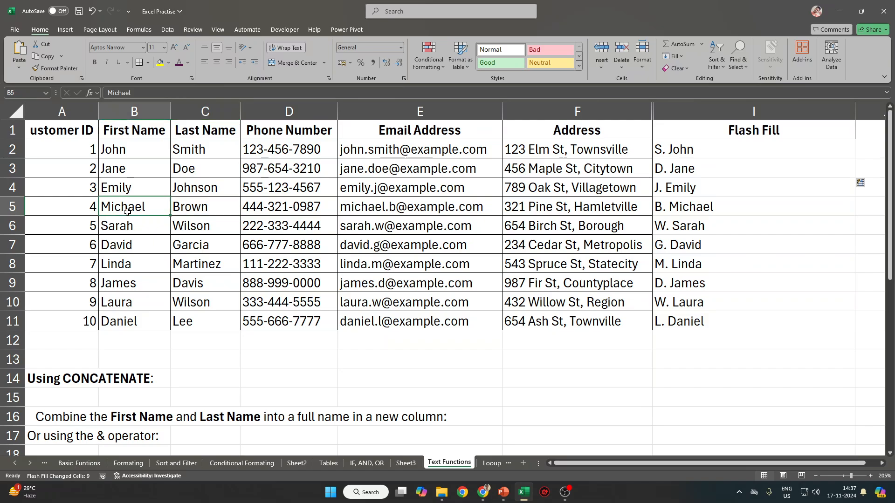
{"action": "left_click", "coordinate": [196, 222]}
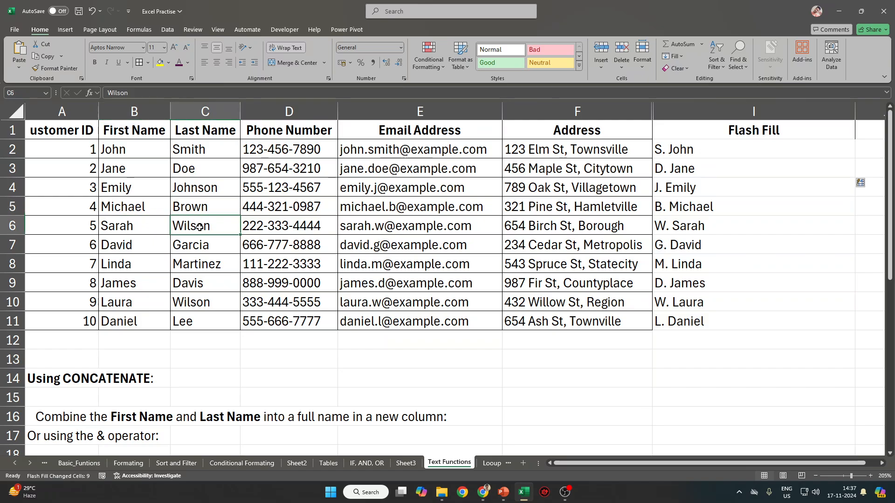
{"action": "left_click", "coordinate": [131, 227]}
{"action": "left_click", "coordinate": [206, 240]}
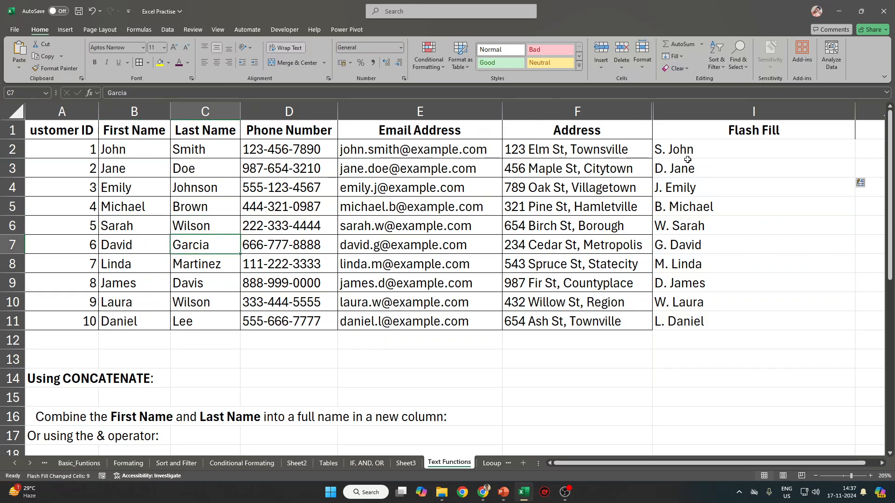
Change the I2 example to 'Sm. John' so the fill updates.
{"action": "left_click", "coordinate": [685, 157]}
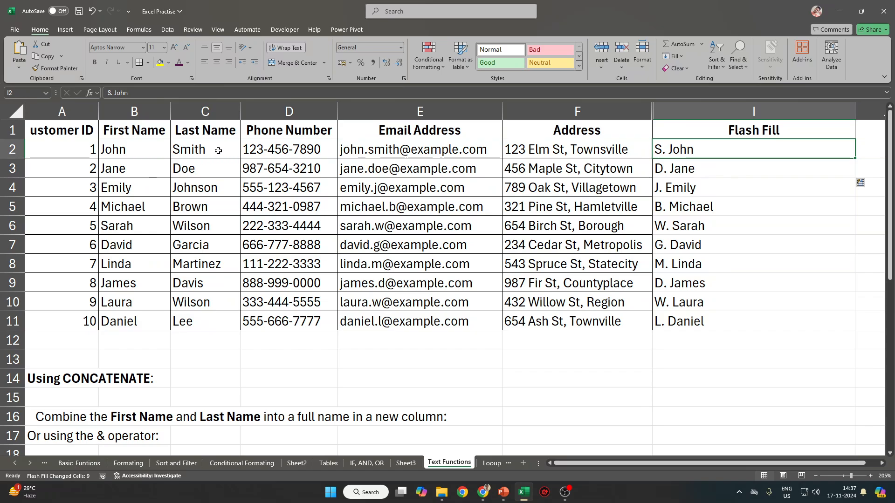
{"action": "left_click", "coordinate": [109, 94]}
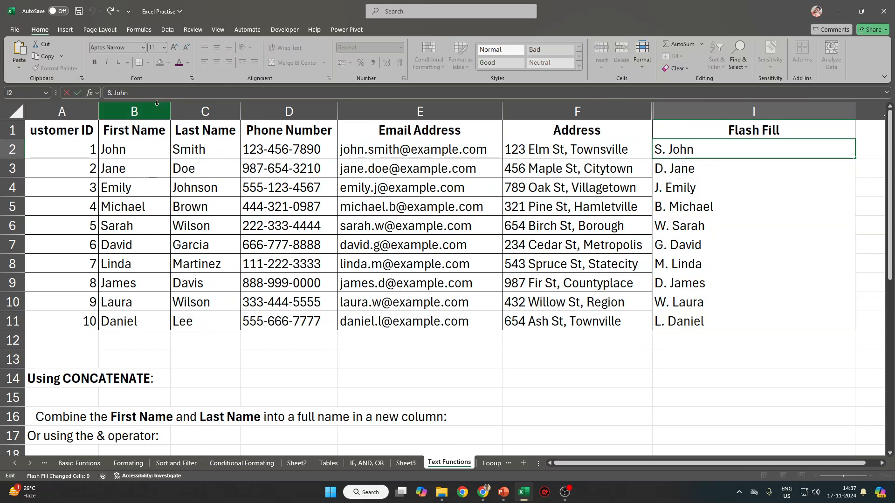
{"action": "type", "text": "m"}
{"action": "key", "text": "Return"}
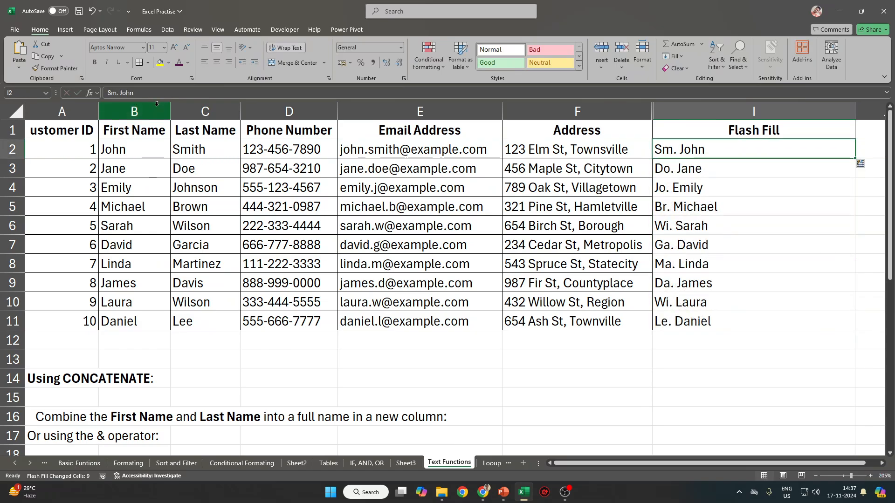
Unhide columns G and H by selecting columns F–I, then select G2:I11.
{"action": "left_click_drag", "start_coordinate": [695, 173], "coordinate": [689, 321]}
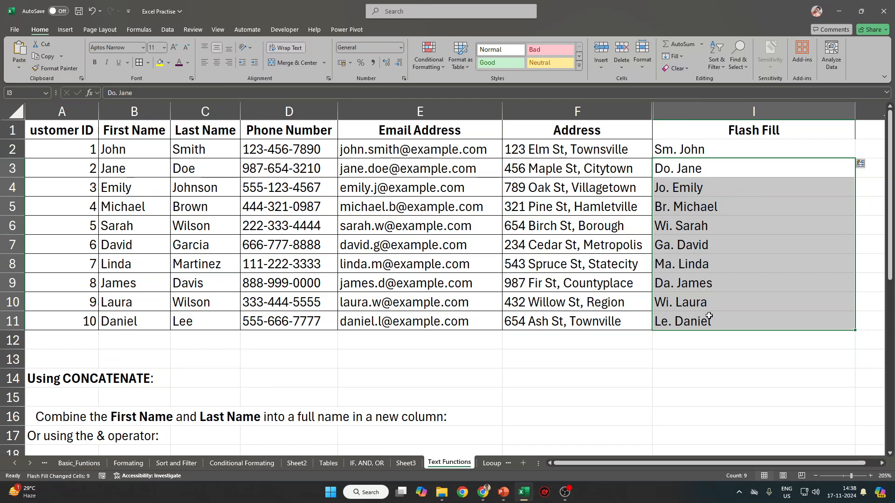
{"action": "left_click", "coordinate": [708, 193]}
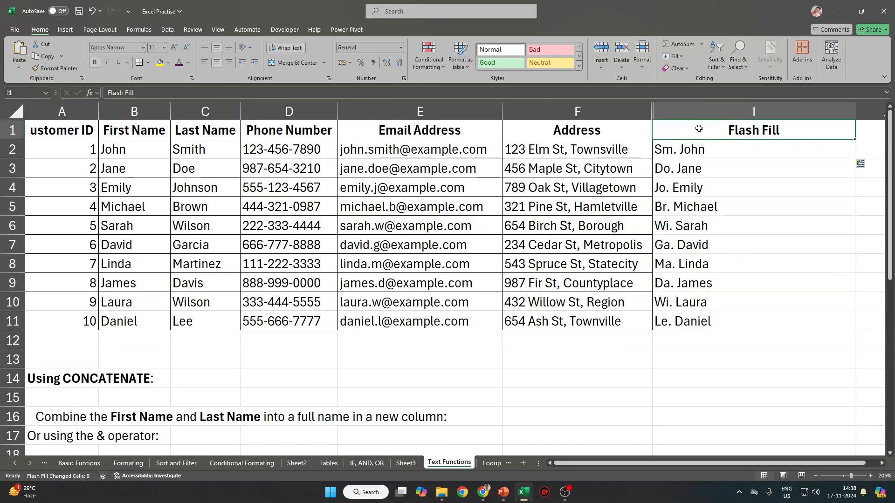
{"action": "left_click_drag", "start_coordinate": [750, 111], "coordinate": [627, 111]}
{"action": "right_click", "coordinate": [628, 112]}
{"action": "left_click", "coordinate": [671, 281]}
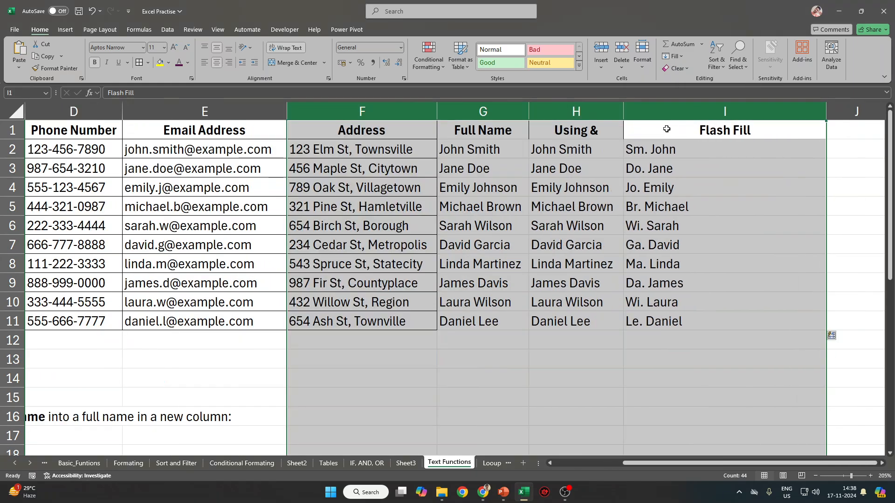
{"action": "left_click_drag", "start_coordinate": [464, 149], "coordinate": [679, 324]}
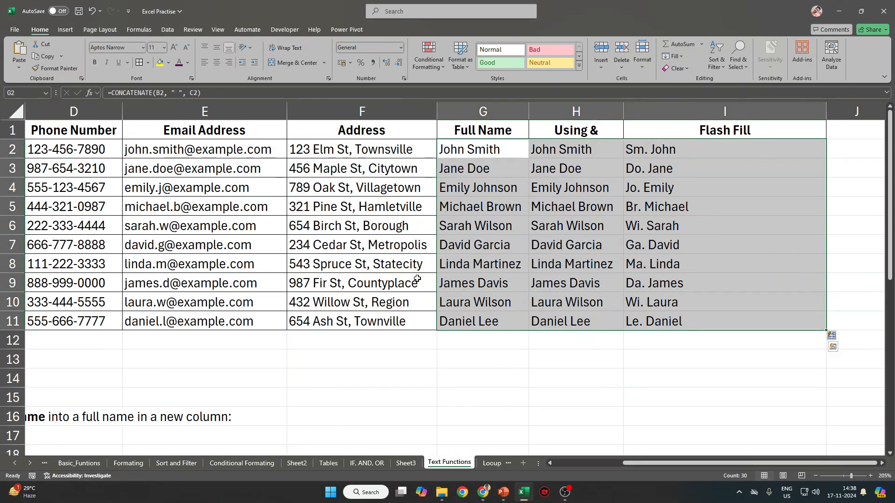
{"action": "left_click_drag", "start_coordinate": [478, 111], "coordinate": [735, 107]}
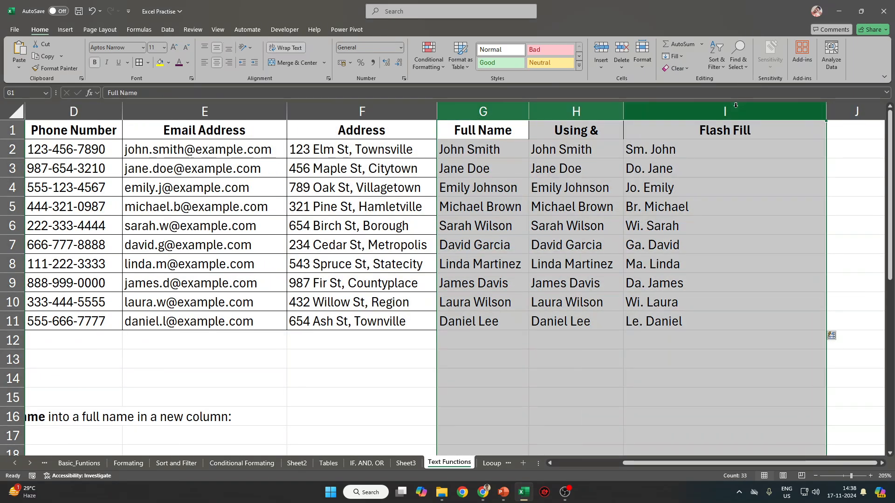
{"action": "key", "text": "Delete"}
{"action": "key", "text": "ctrl+Home"}
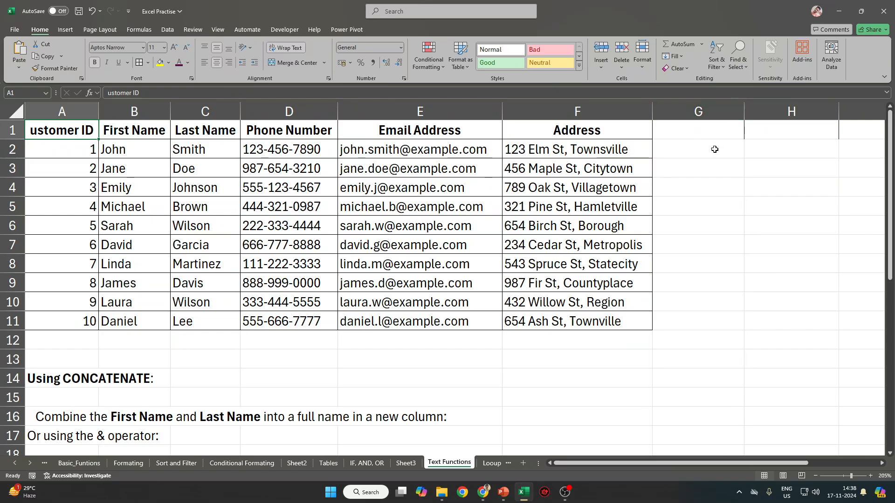
{"action": "scroll", "coordinate": [715, 149], "scroll_direction": "down", "scroll_amount": 2}
{"action": "scroll", "coordinate": [715, 149], "scroll_direction": "up", "scroll_amount": 2}
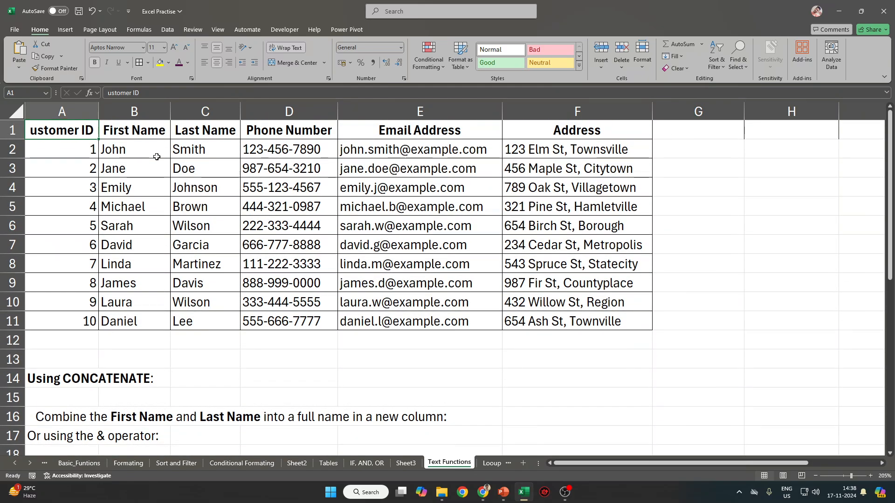
{"action": "left_click", "coordinate": [277, 157]}
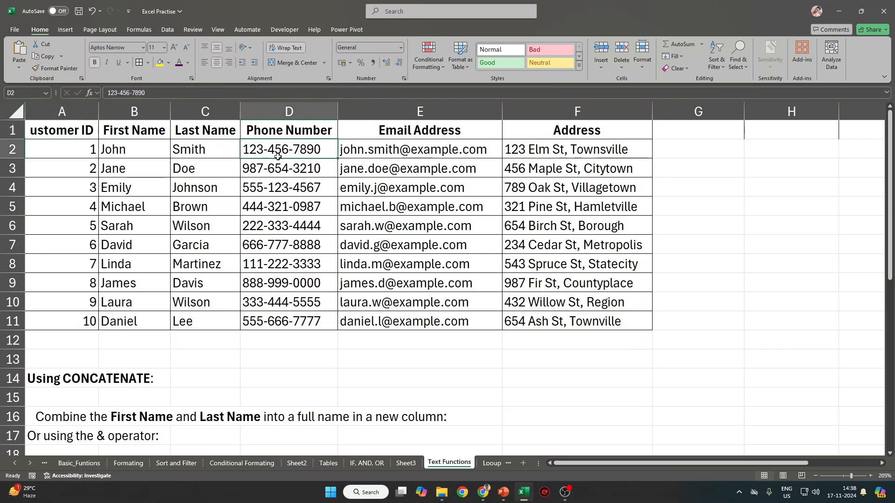
{"action": "left_click_drag", "start_coordinate": [278, 157], "coordinate": [274, 322]}
{"action": "left_click", "coordinate": [324, 152]}
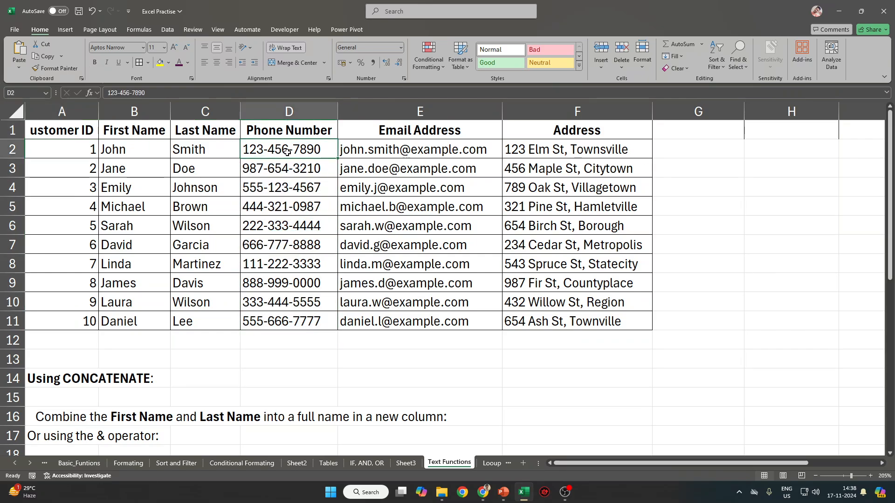
{"action": "left_click", "coordinate": [680, 135]}
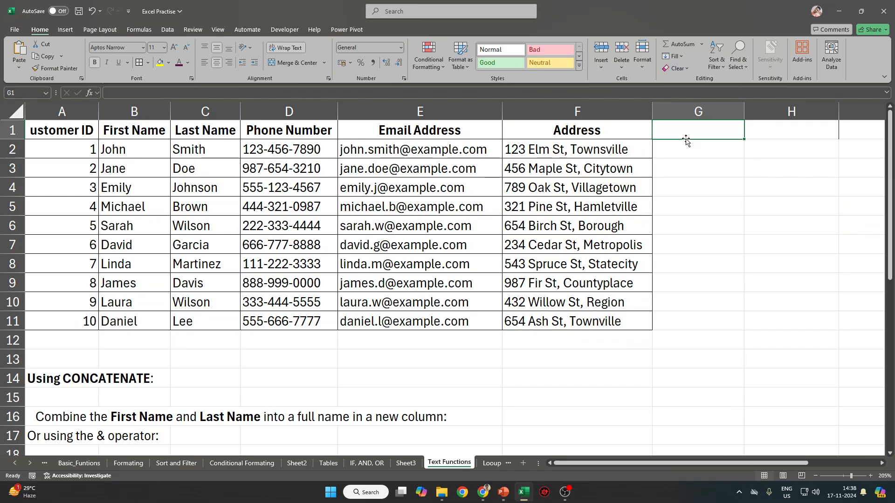
{"action": "key", "text": "Down"}
{"action": "type", "text": "7890"}
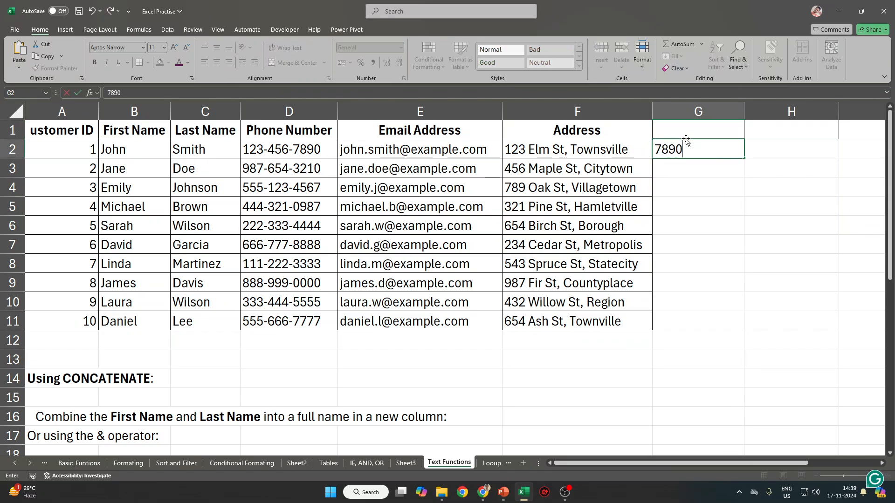
{"action": "key", "text": "Return"}
{"action": "key", "text": "ctrl+e"}
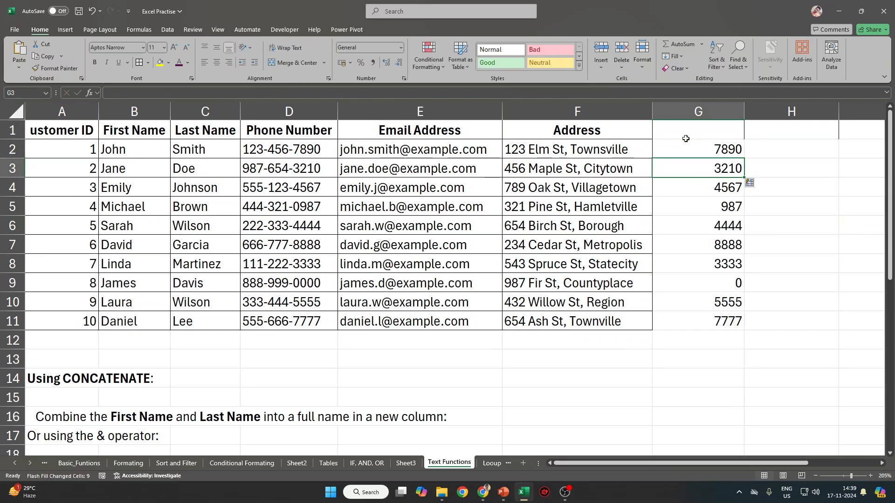
{"action": "key", "text": "Delete"}
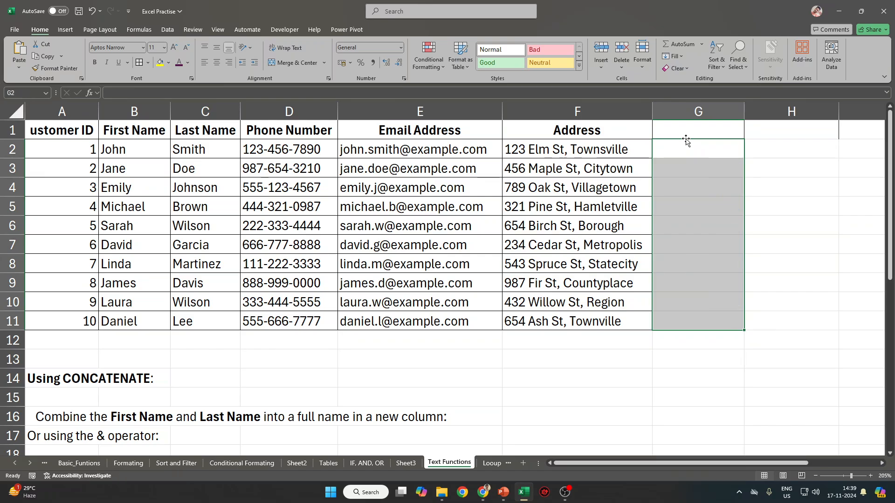
{"action": "key", "text": "Up"}
{"action": "key", "text": "Down"}
{"action": "key", "text": "Up"}
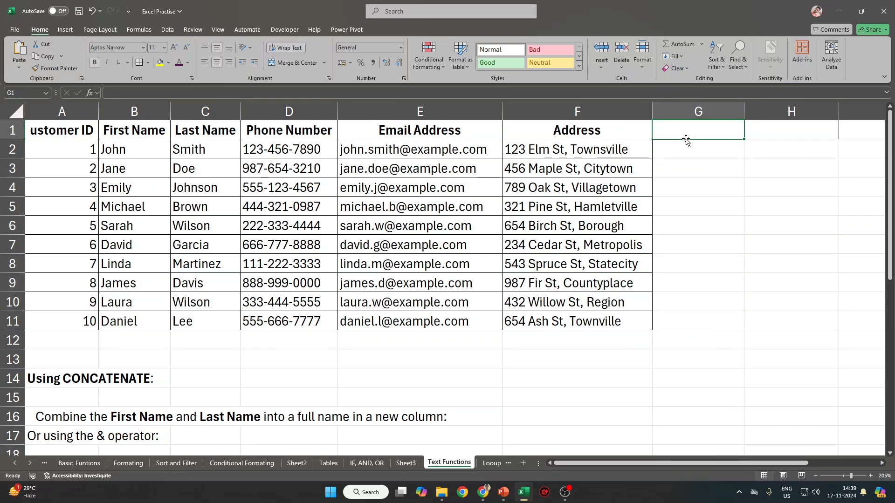
Head G1 'Right', enter =RIGHT(D2, 4) in G2 and fill it down to G11.
{"action": "type", "text": "Right"}
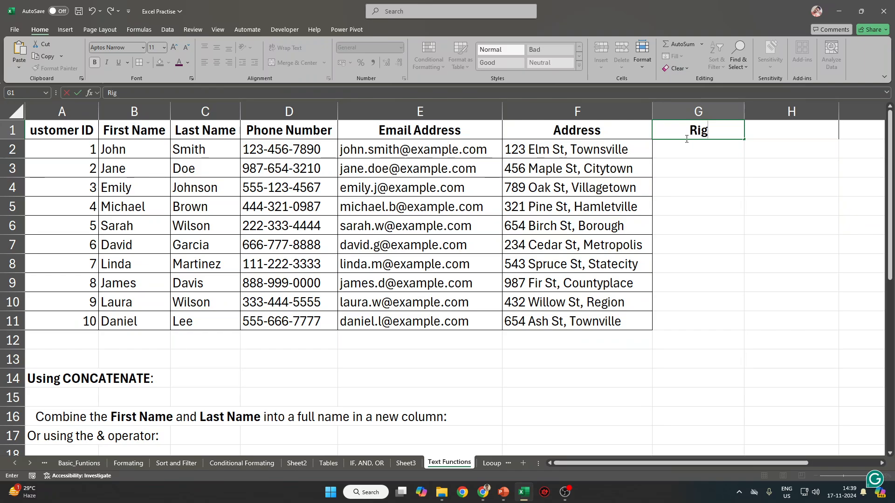
{"action": "key", "text": "Return"}
{"action": "type", "text": "=E"}
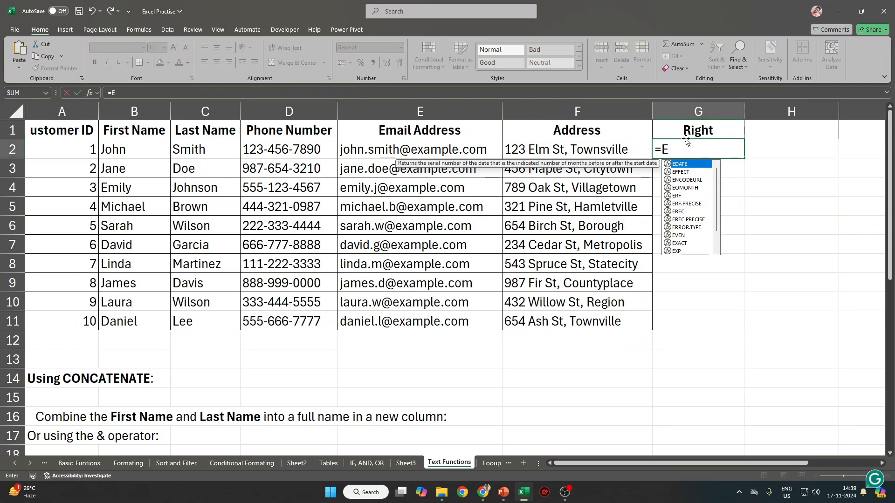
{"action": "key", "text": "BackSpace"}
{"action": "type", "text": "Rig"}
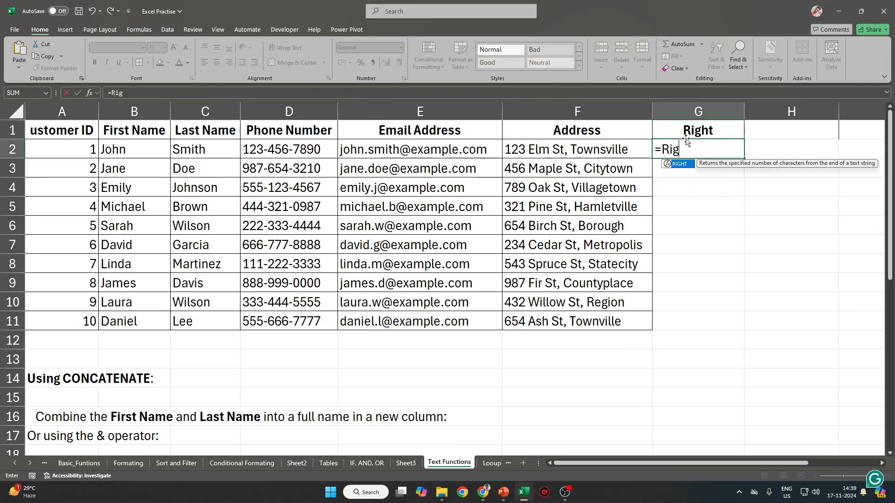
{"action": "type", "text": "h"}
{"action": "key", "text": "Tab"}
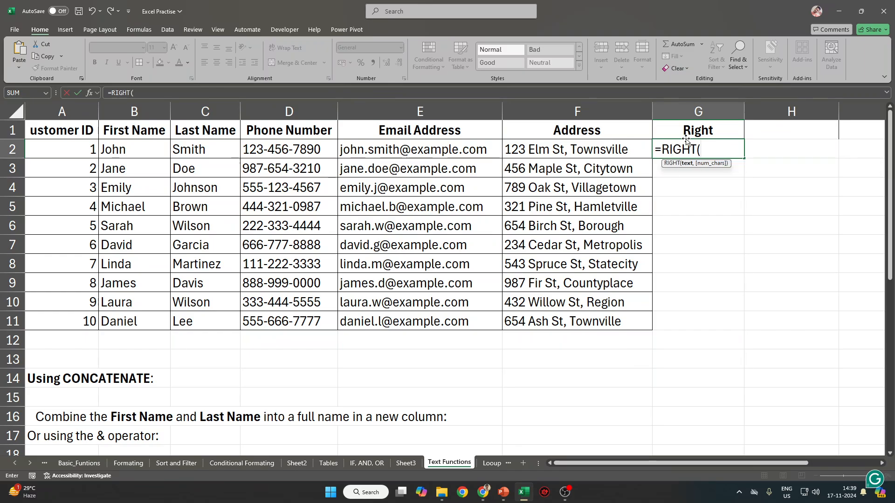
{"action": "key", "text": "Left"}
{"action": "key", "text": "Left"}
{"action": "key", "text": "Left"}
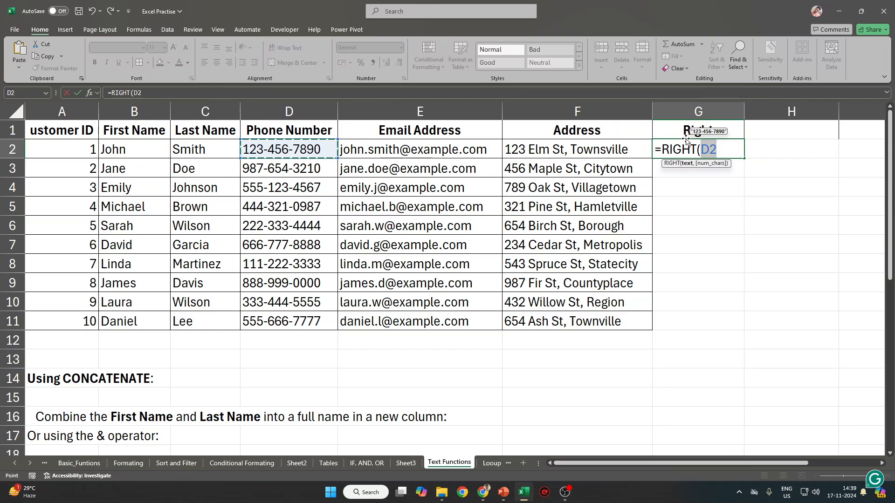
{"action": "type", "text": ", 4"}
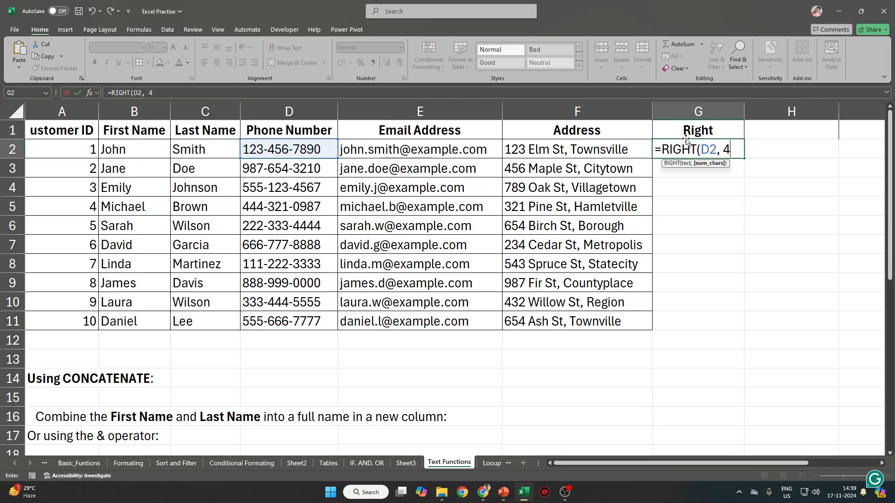
{"action": "key", "text": "Return"}
{"action": "key", "text": "Up"}
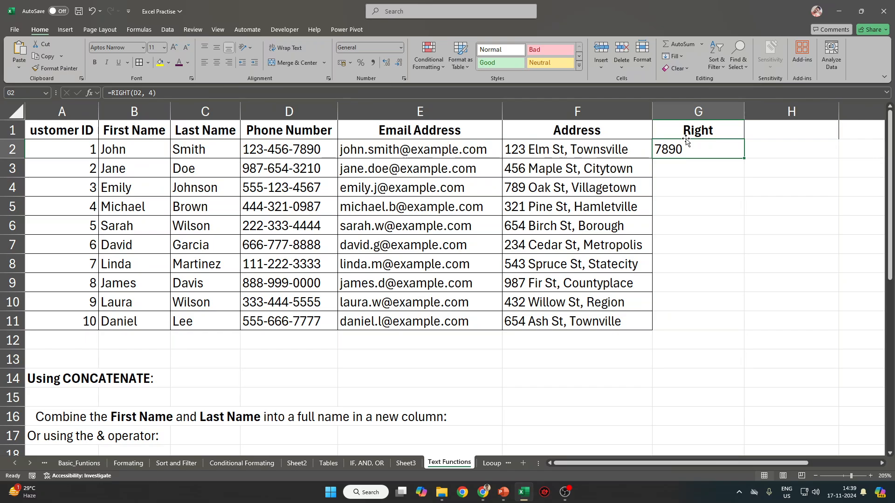
{"action": "double_click", "coordinate": [744, 158]}
{"action": "left_click", "coordinate": [771, 132]}
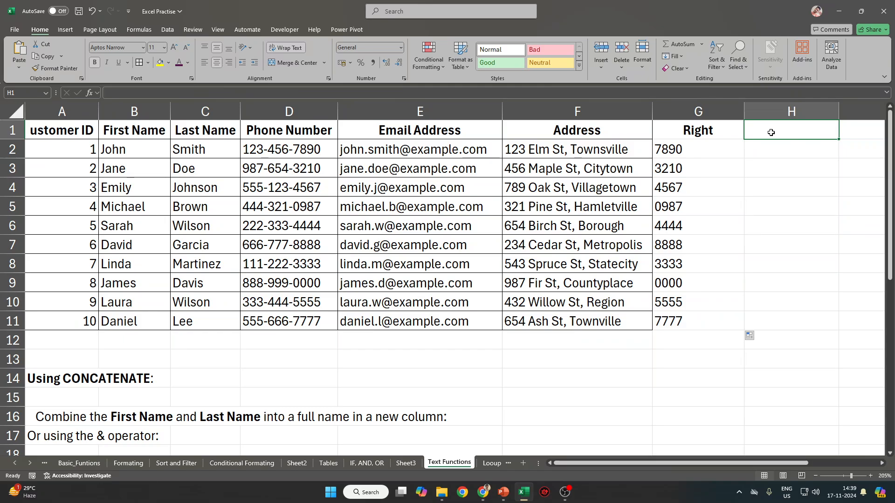
Head H1 'left', enter =LEFT(D2, 3) in H2 and fill it down to H11.
{"action": "type", "text": "left"}
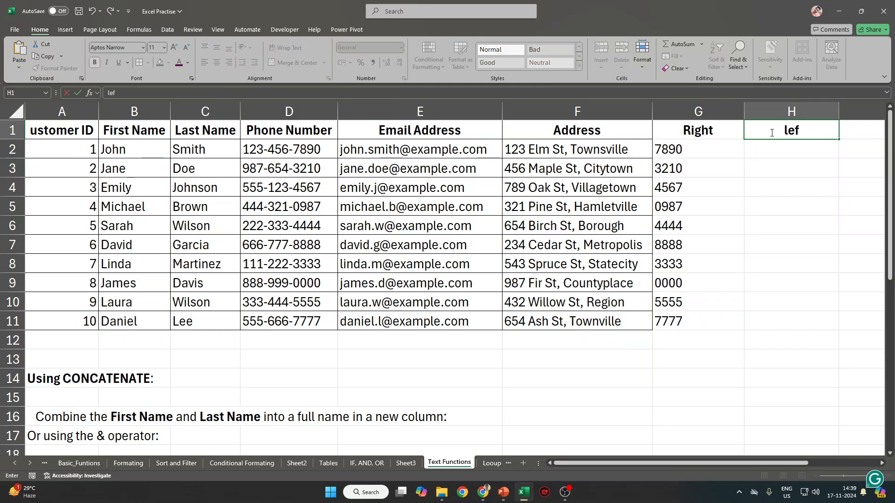
{"action": "key", "text": "Return"}
{"action": "type", "text": "=lef"}
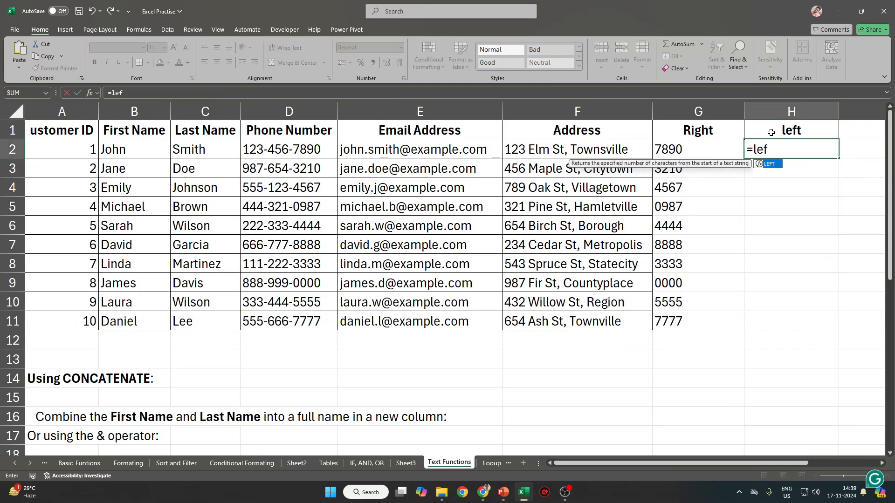
{"action": "key", "text": "Tab"}
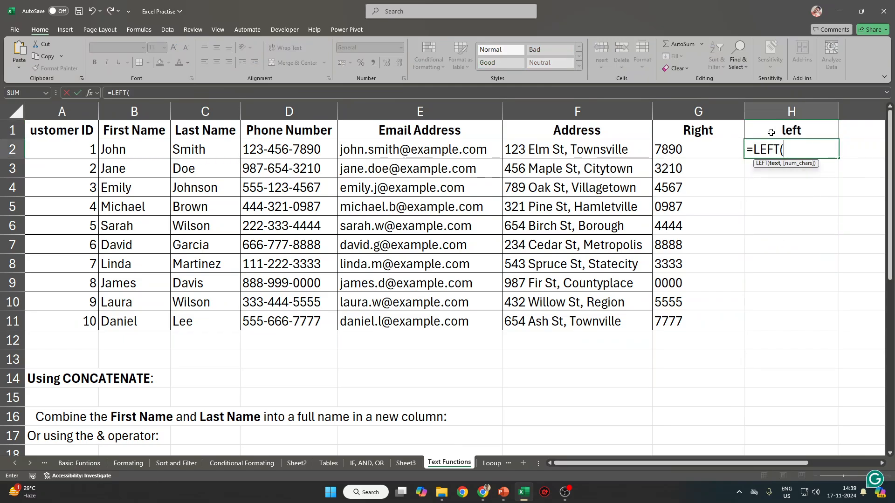
{"action": "key", "text": "Left"}
{"action": "key", "text": "Left"}
{"action": "key", "text": "Left"}
{"action": "key", "text": "Left"}
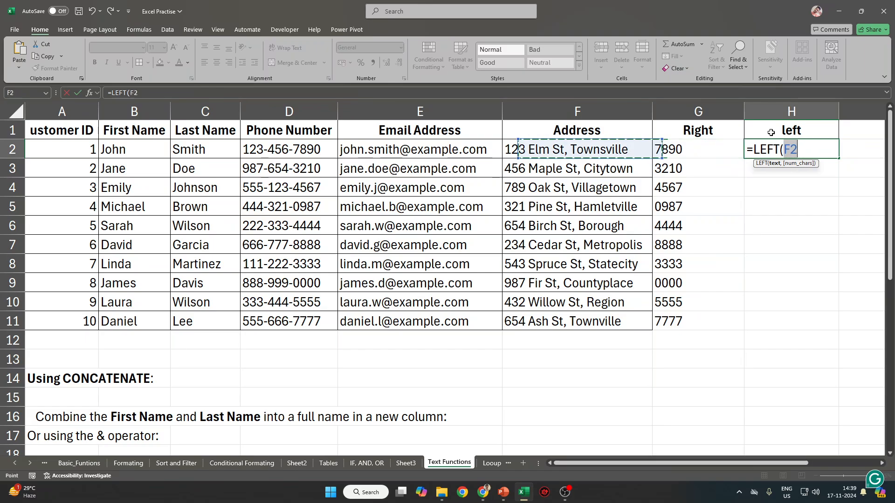
{"action": "type", "text": ", 3"}
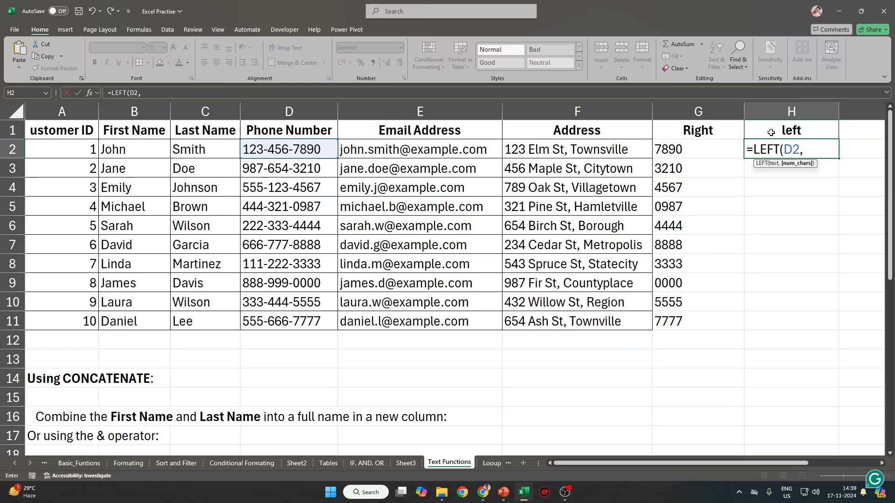
{"action": "key", "text": "Return"}
{"action": "left_click", "coordinate": [814, 156]}
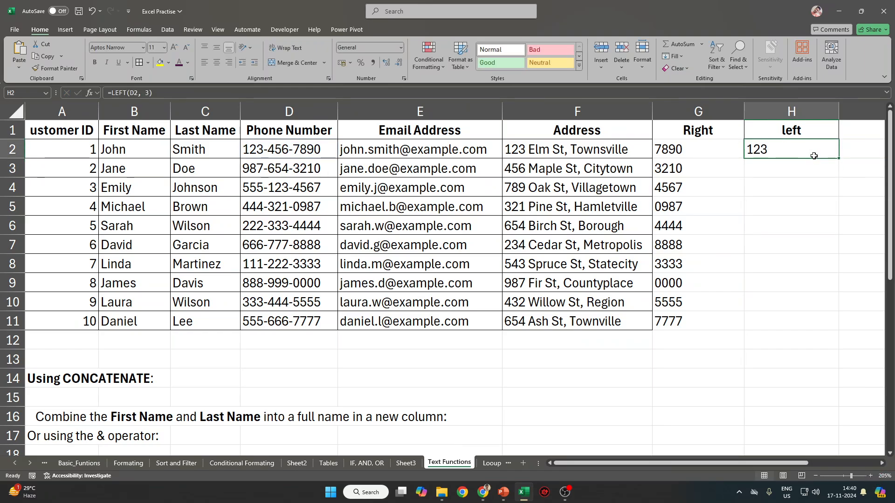
{"action": "left_click", "coordinate": [783, 323], "text": "shift"}
{"action": "key", "text": "ctrl+d"}
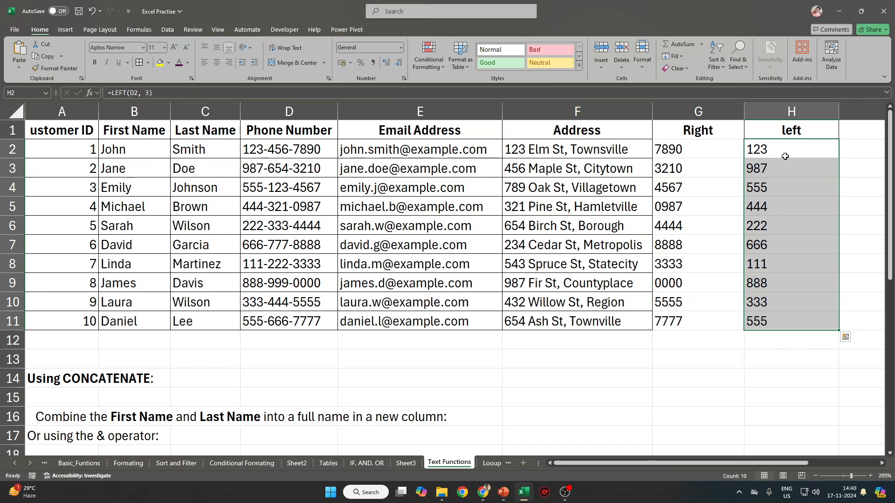
Change H2 to =LEFT(D2:D11, 3) so the first three digits spill down column H.
{"action": "left_click", "coordinate": [785, 156]}
{"action": "key", "text": "F2"}
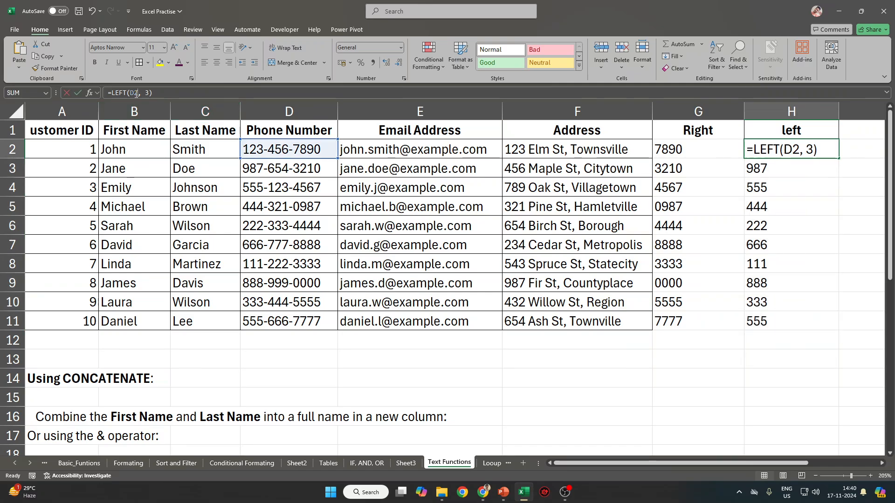
{"action": "left_click_drag", "start_coordinate": [284, 148], "coordinate": [286, 319]}
{"action": "key", "text": "Return"}
{"action": "type", "text": "."}
{"action": "key", "text": "BackSpace"}
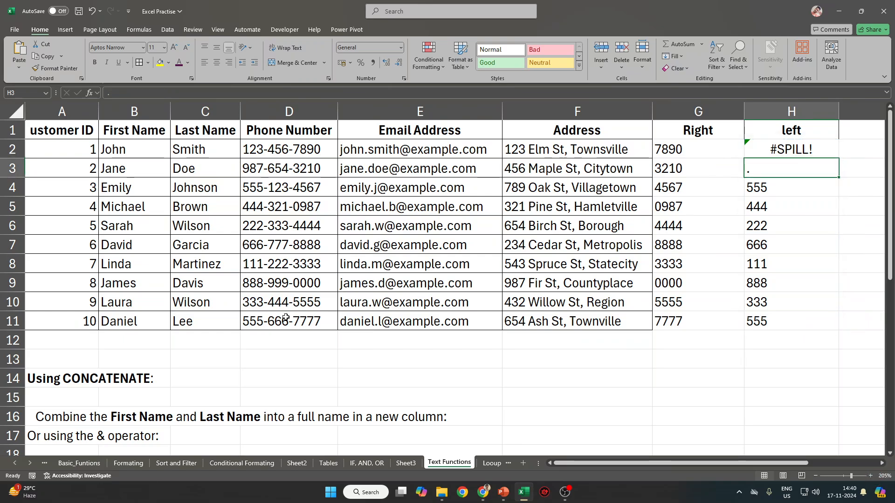
{"action": "key", "text": "Up"}
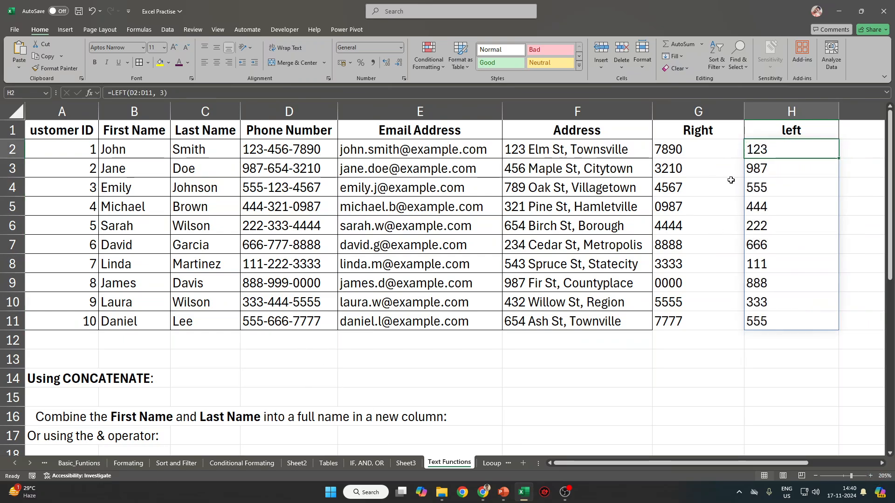
{"action": "left_click", "coordinate": [708, 157]}
Replace column G's results with one spilling =RIGHT(D2:D11, 4) formula in G2.
{"action": "key", "text": "Delete"}
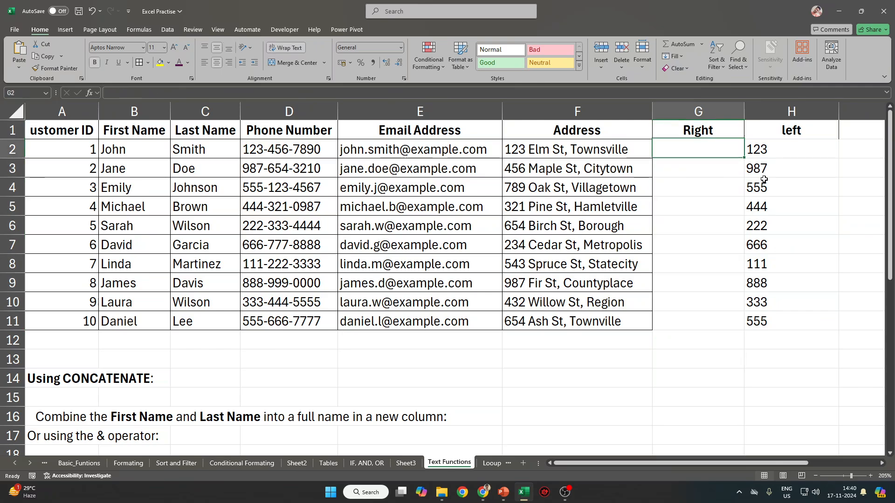
{"action": "type", "text": "="}
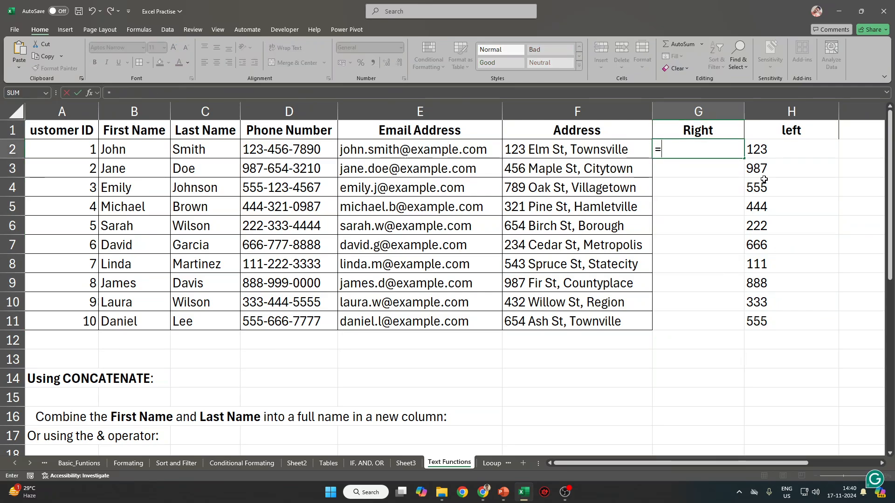
{"action": "type", "text": "ri"}
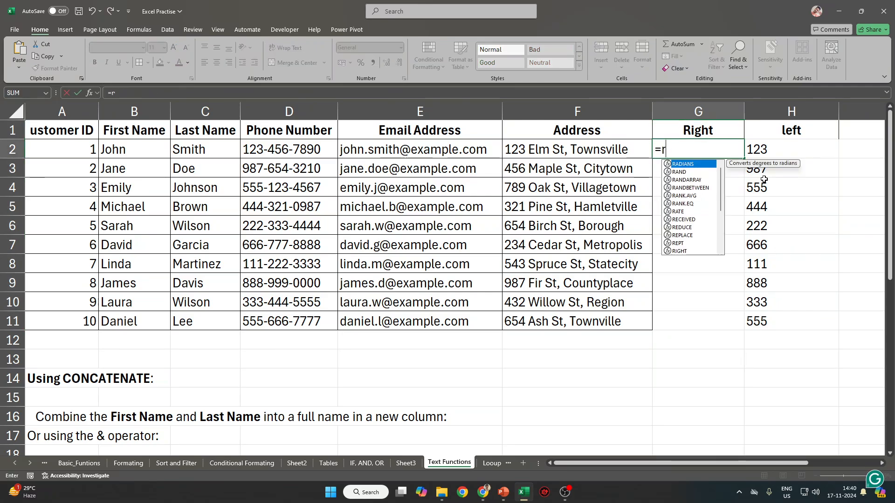
{"action": "key", "text": "Tab"}
{"action": "key", "text": "Left"}
{"action": "key", "text": "Left"}
{"action": "key", "text": "Left"}
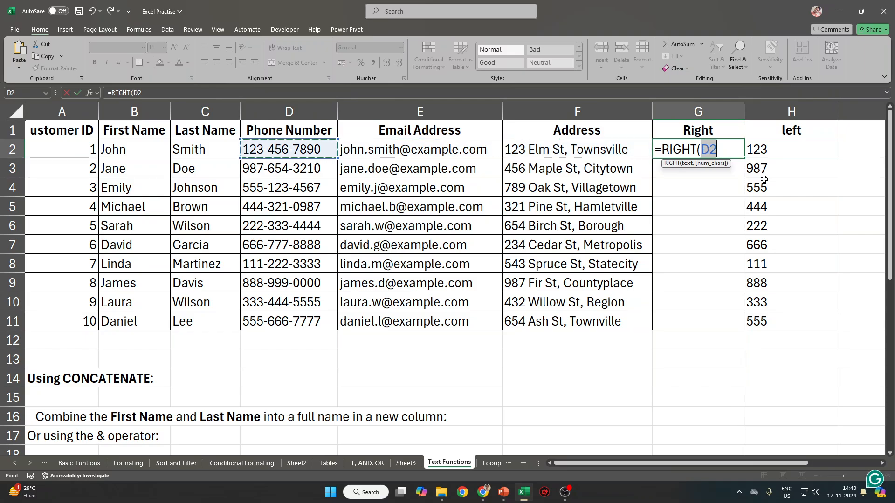
{"action": "key", "text": "ctrl+shift+Down"}
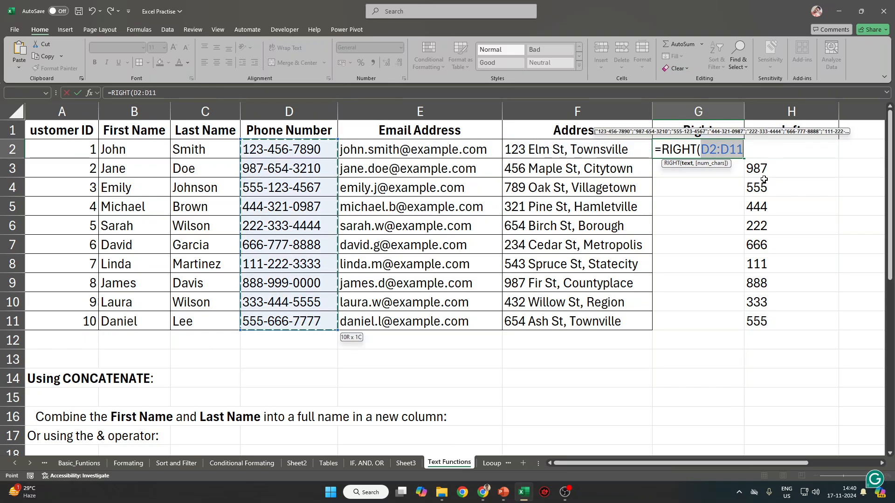
{"action": "type", "text": ", 4)"}
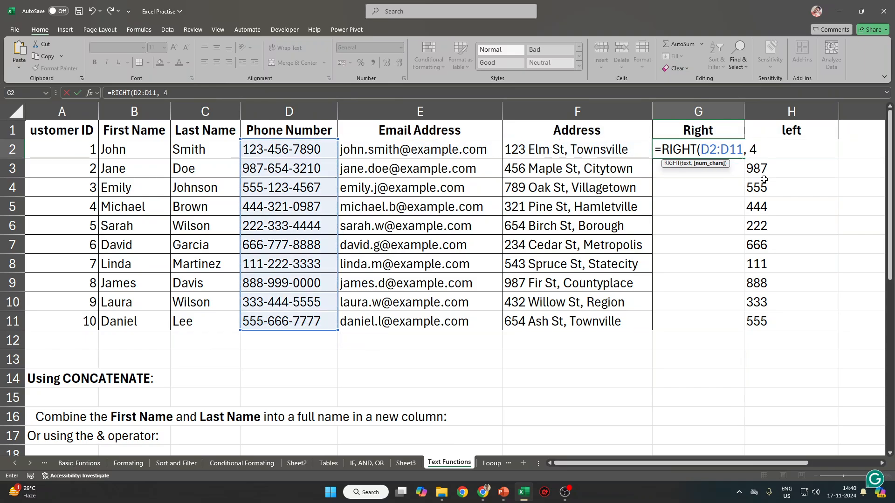
{"action": "key", "text": "Return"}
{"action": "key", "text": "Up"}
{"action": "key", "text": "ctrl+shift+Down"}
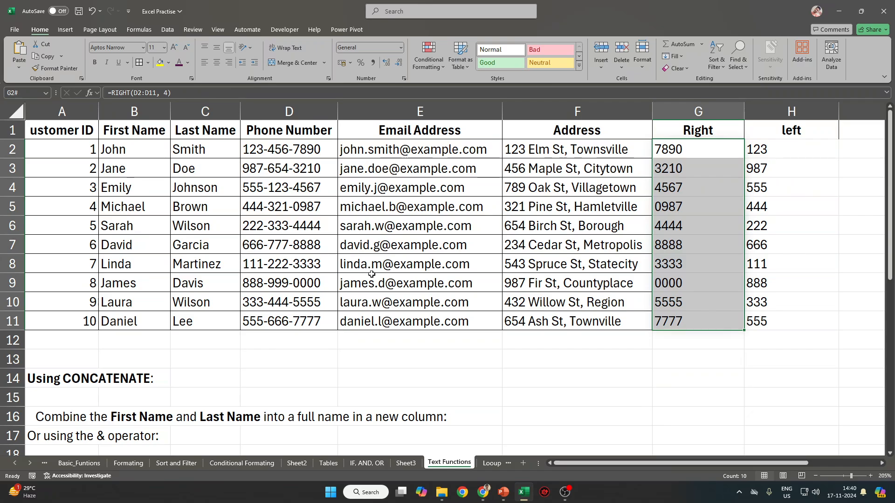
Hide columns G and H.
{"action": "left_click", "coordinate": [861, 135]}
{"action": "left_click_drag", "start_coordinate": [811, 116], "coordinate": [686, 122]}
{"action": "right_click", "coordinate": [685, 121]}
{"action": "left_click", "coordinate": [729, 276]}
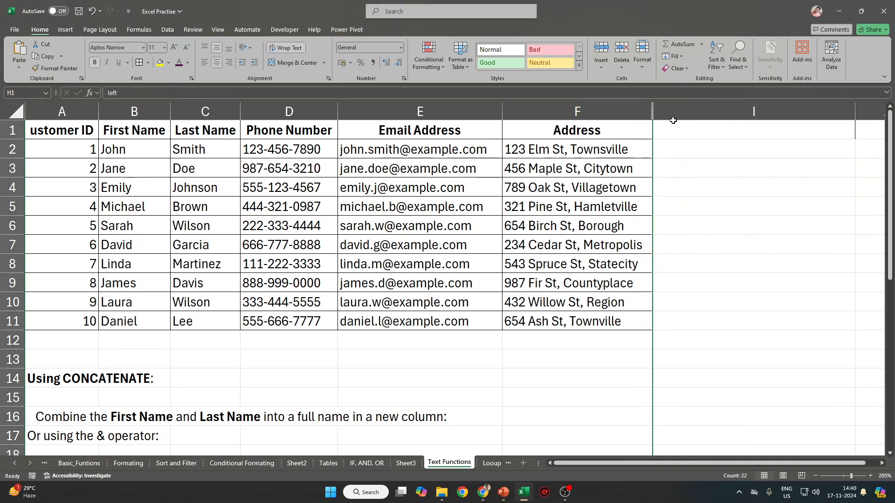
Head column I 'MID' and enter =MID(D2, 5, 3) in I2.
{"action": "left_click", "coordinate": [676, 127]}
{"action": "type", "text": "MID"}
{"action": "key", "text": "Return"}
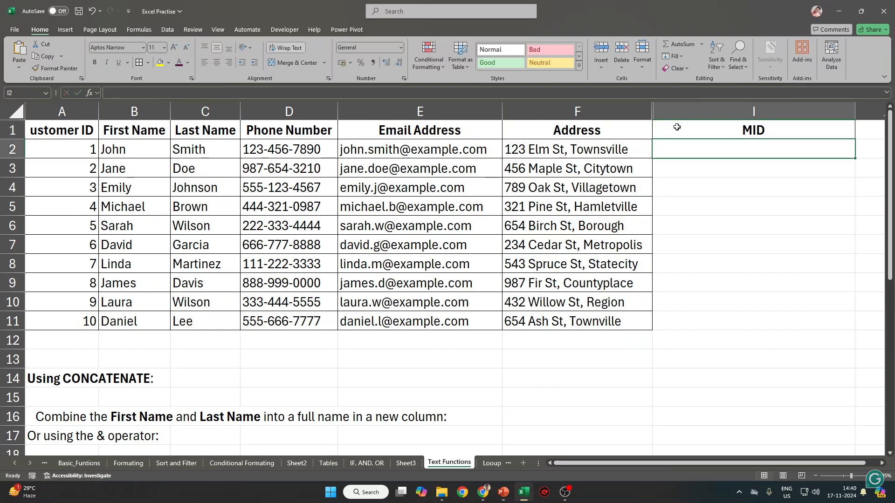
{"action": "type", "text": "=MID("}
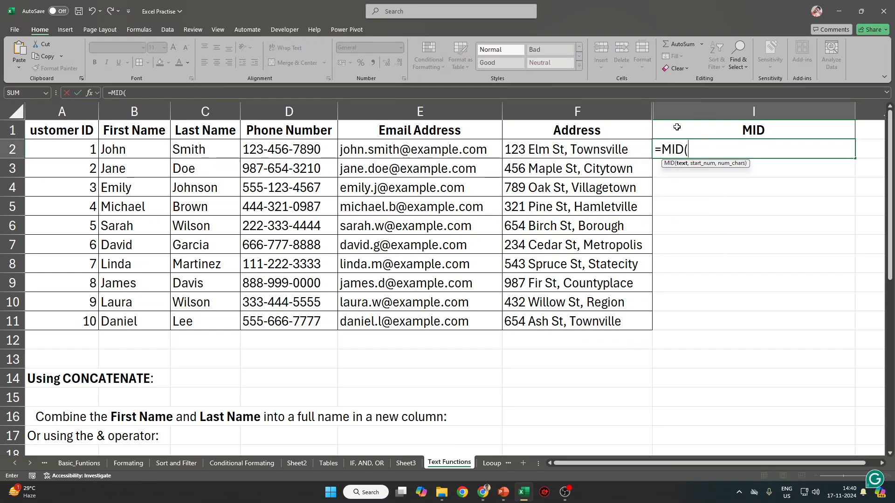
{"action": "key", "text": "Left"}
{"action": "key", "text": "Left"}
{"action": "key", "text": "Left"}
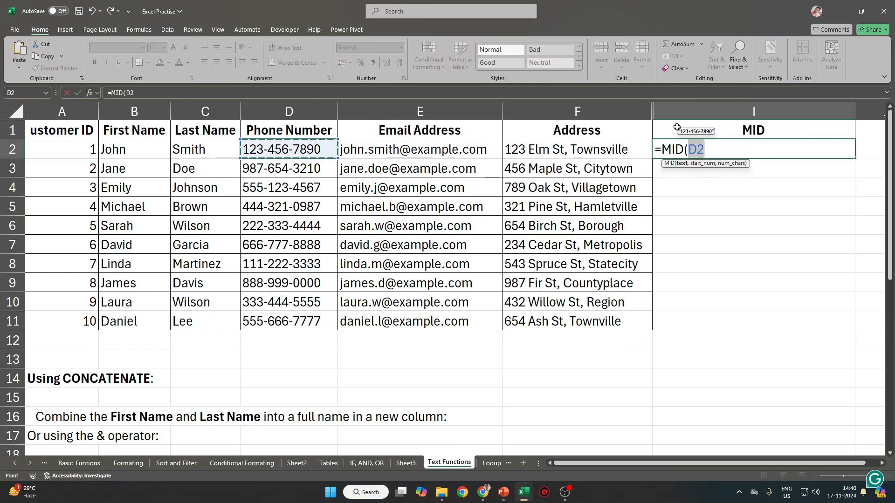
{"action": "type", "text": ", 5"}
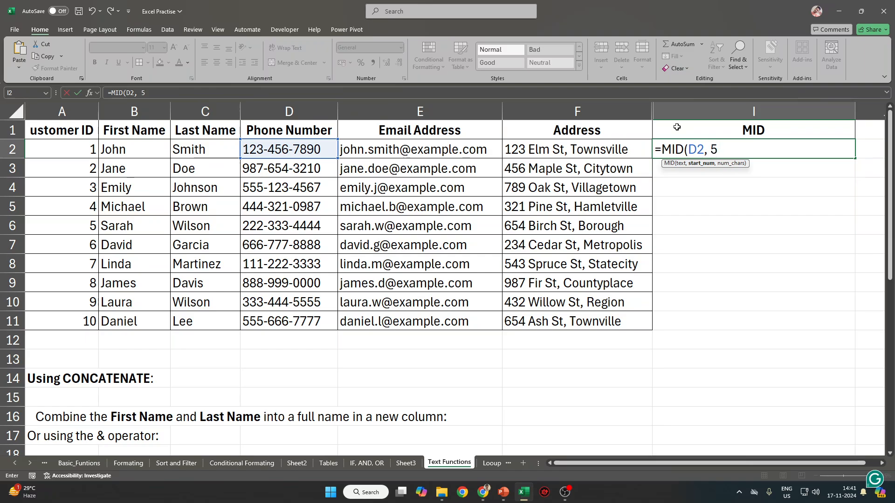
{"action": "type", "text": ", 3)"}
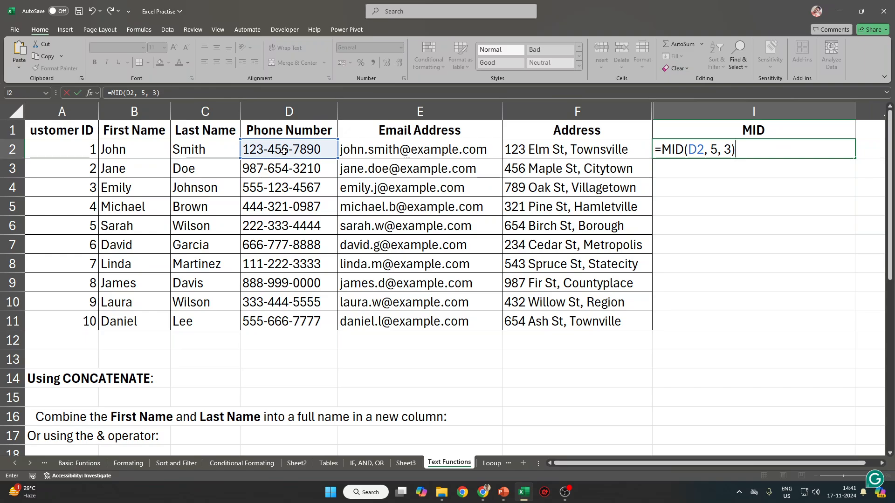
{"action": "key", "text": "Return"}
Change the formula's D2 reference to D2:D11 so the middle digits spill down column I.
{"action": "key", "text": "Up"}
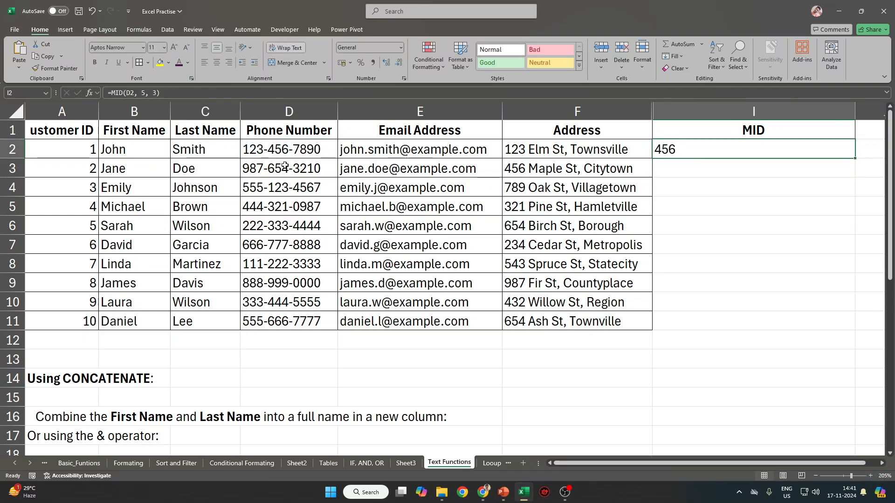
{"action": "key", "text": "F2"}
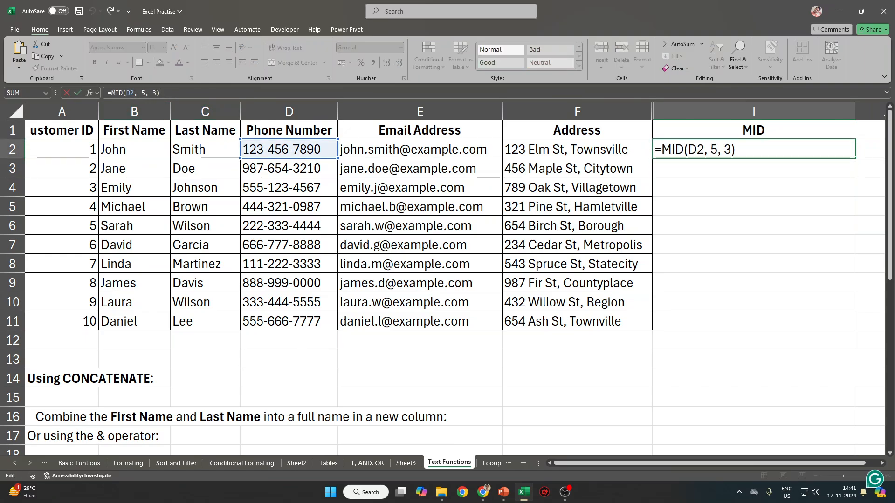
{"action": "double_click", "coordinate": [129, 94]}
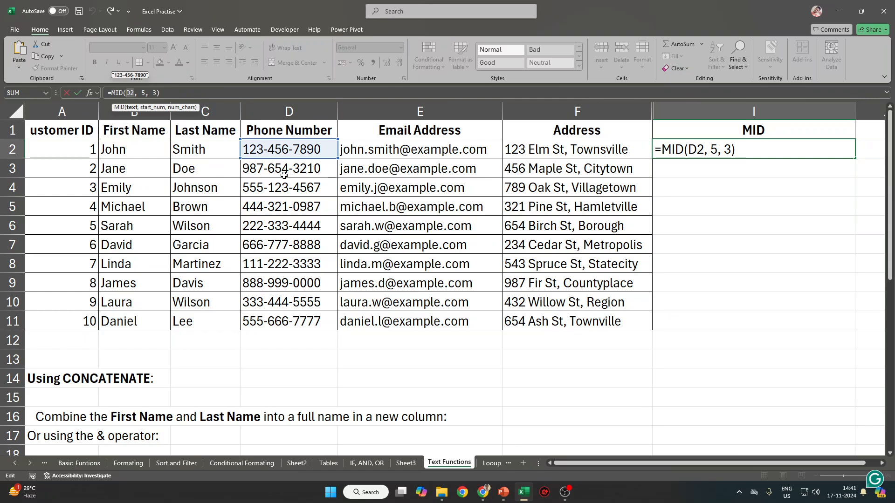
{"action": "key", "text": "BackSpace"}
{"action": "left_click_drag", "start_coordinate": [298, 146], "coordinate": [287, 321]}
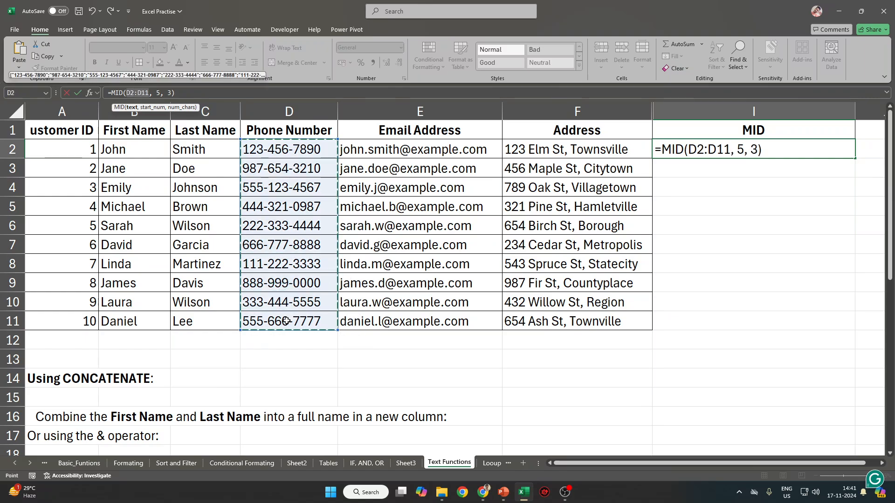
{"action": "key", "text": "Return"}
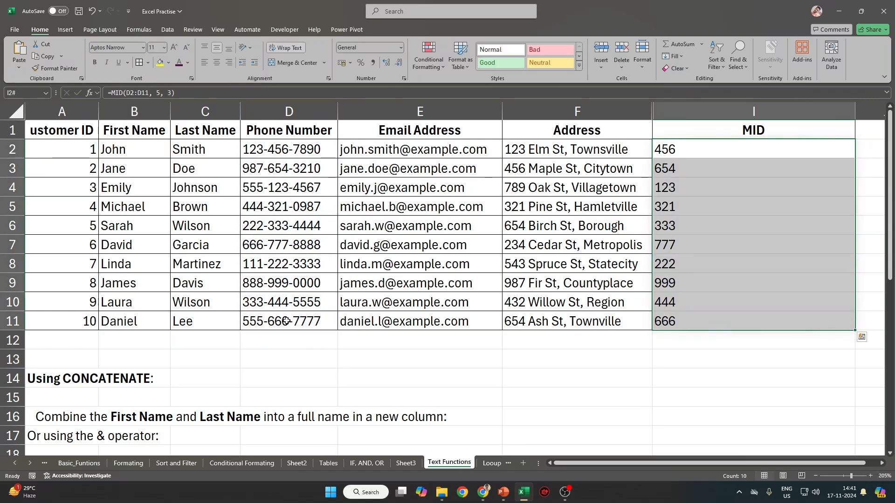
{"action": "left_click", "coordinate": [503, 492]}
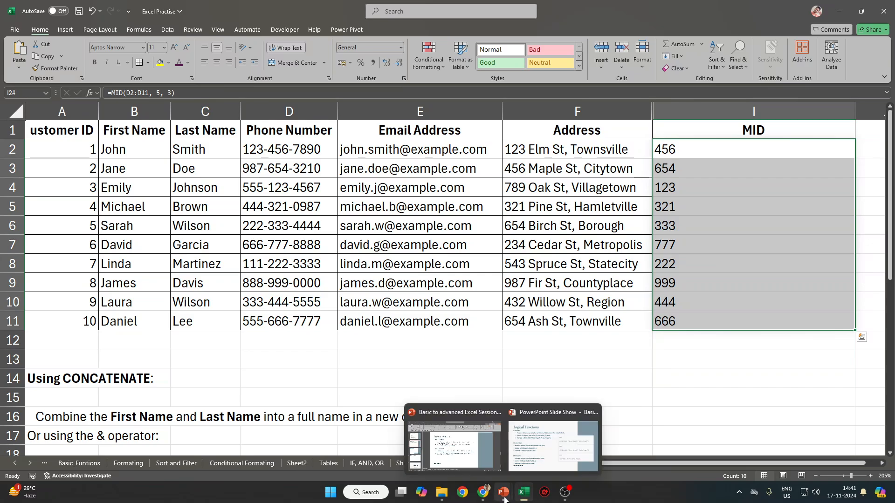
{"action": "left_click", "coordinate": [450, 446]}
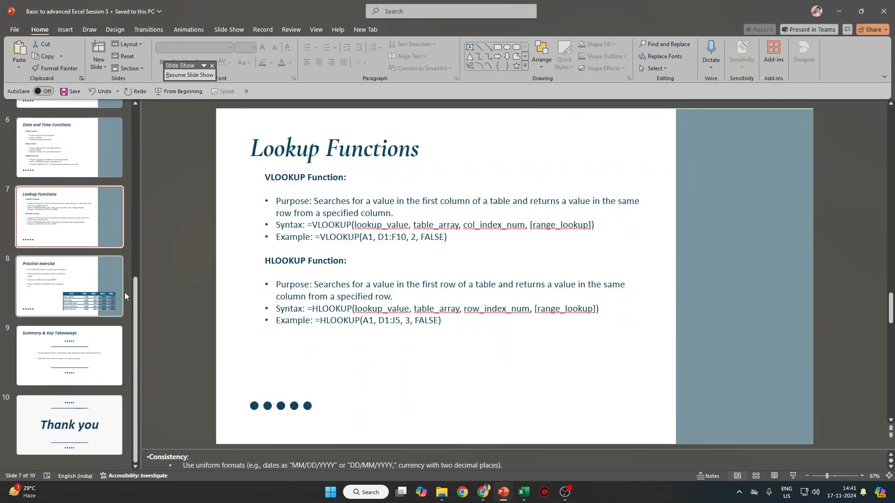
{"action": "left_click", "coordinate": [68, 158]}
{"action": "scroll", "coordinate": [63, 170], "scroll_direction": "up", "scroll_amount": 3}
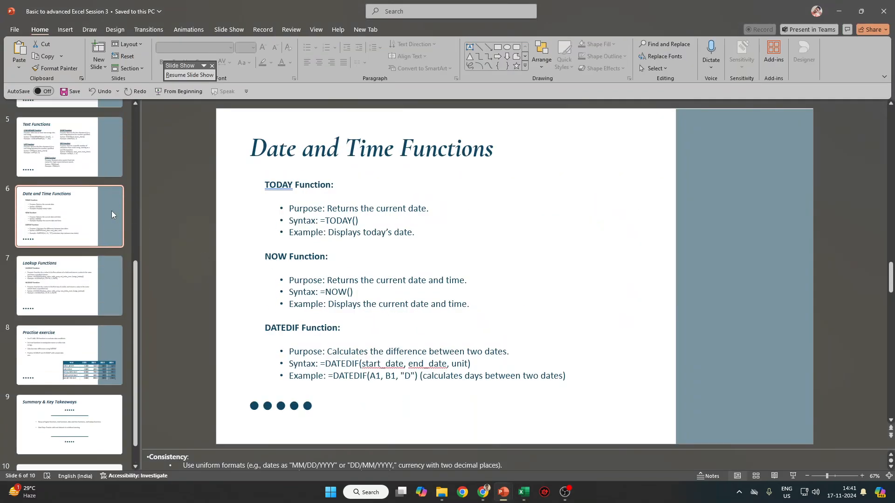
{"action": "left_click", "coordinate": [63, 170]}
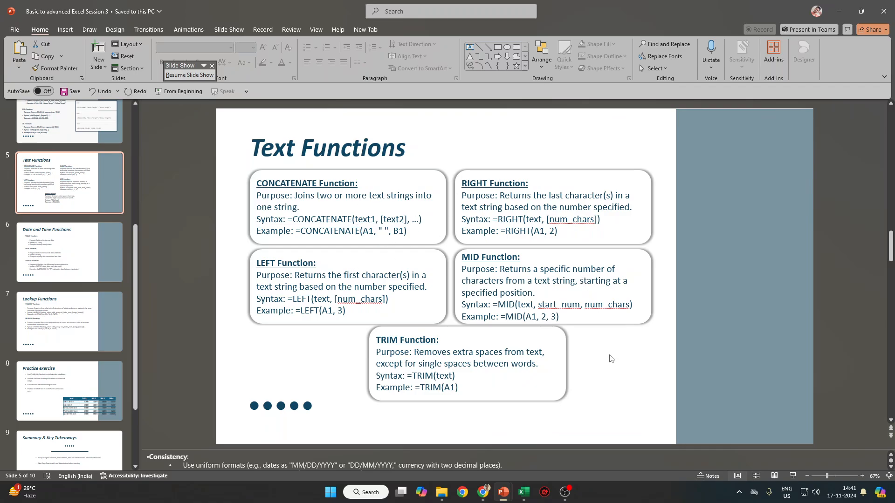
{"action": "key", "text": "alt+Tab"}
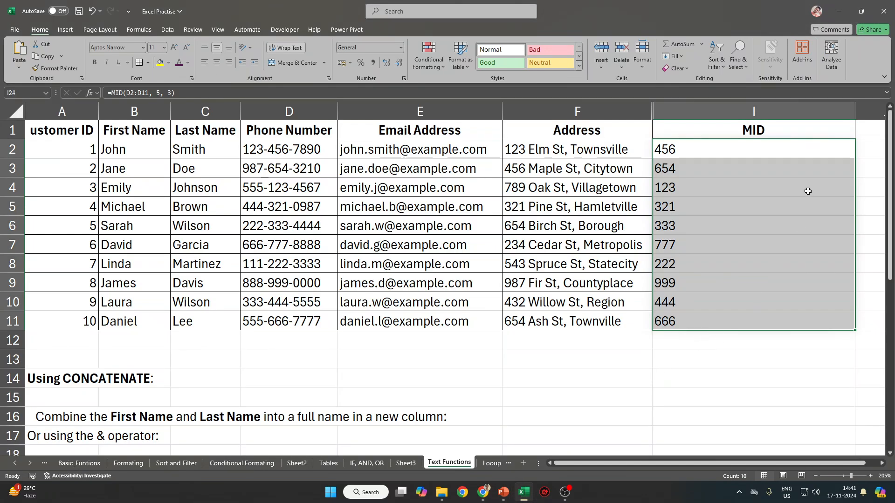
Auto-fit column I and type the example John.Smith in J2.
{"action": "double_click", "coordinate": [855, 112]}
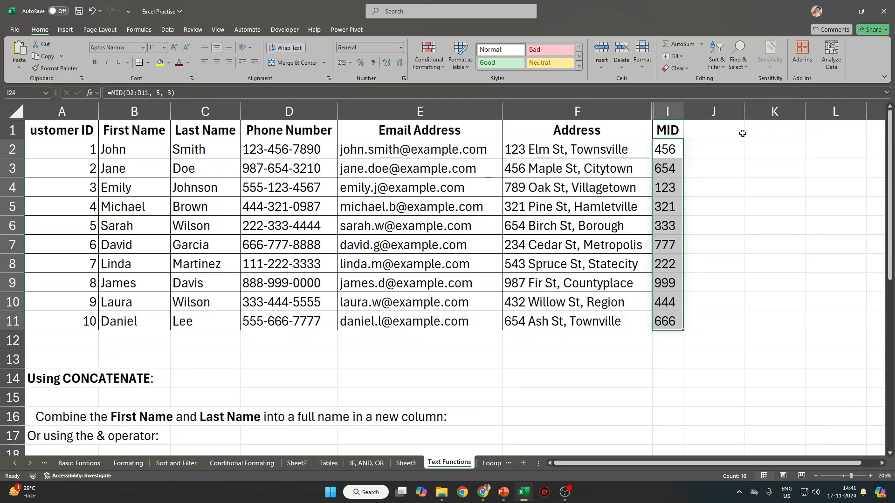
{"action": "left_click_drag", "start_coordinate": [689, 108], "coordinate": [686, 108]}
{"action": "left_click", "coordinate": [733, 146]}
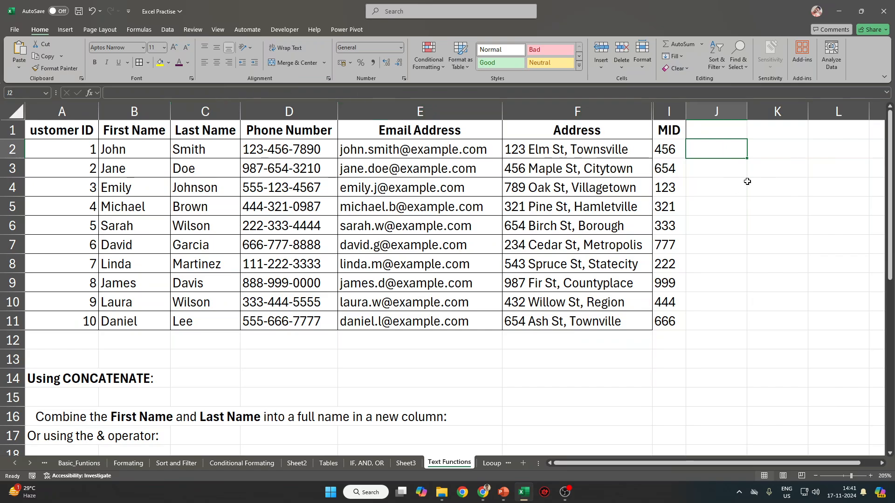
{"action": "type", "text": "John"}
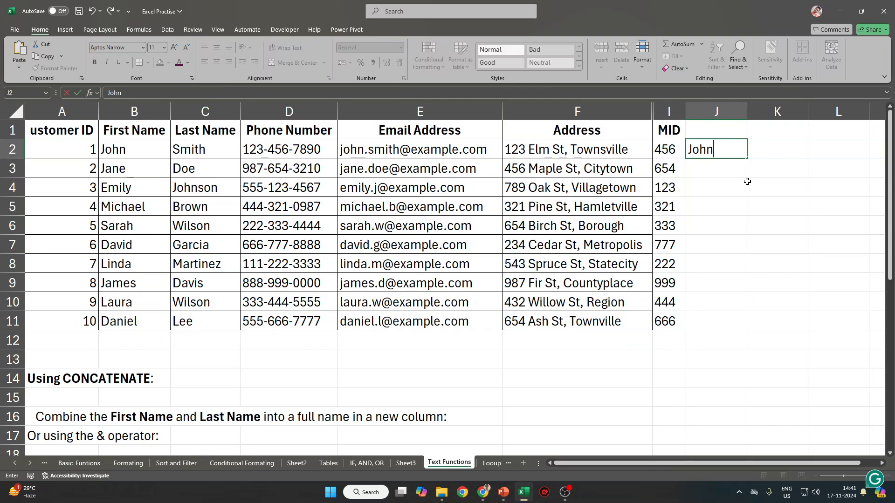
{"action": "type", "text": ".Smith"}
{"action": "key", "text": "Tab"}
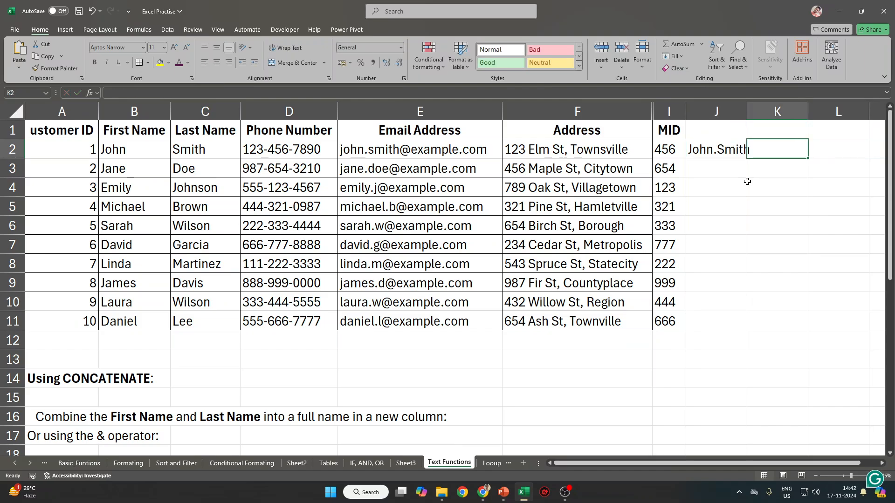
Flash Fill First.Last names into J3:J11.
{"action": "key", "text": "Left"}
{"action": "key", "text": "Down"}
{"action": "key", "text": "ctrl+e"}
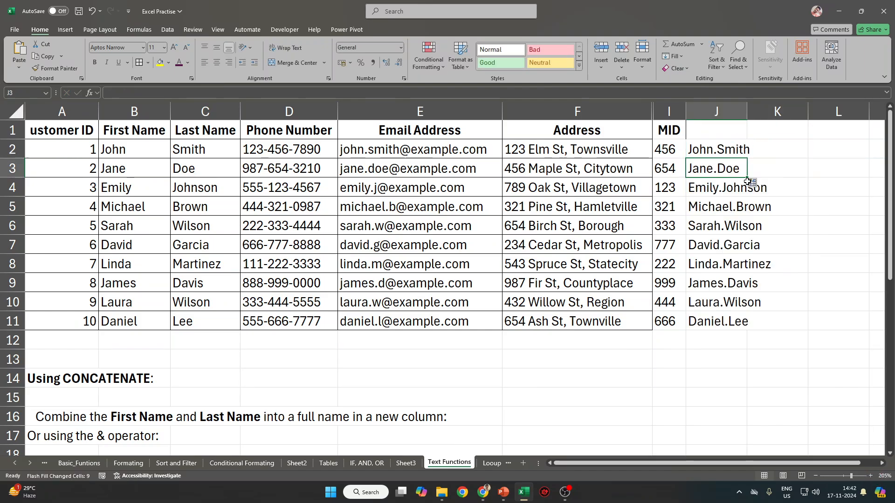
{"action": "key", "text": "Right"}
{"action": "key", "text": "Up"}
{"action": "key", "text": "Up"}
{"action": "key", "text": "Left"}
{"action": "key", "text": "Right"}
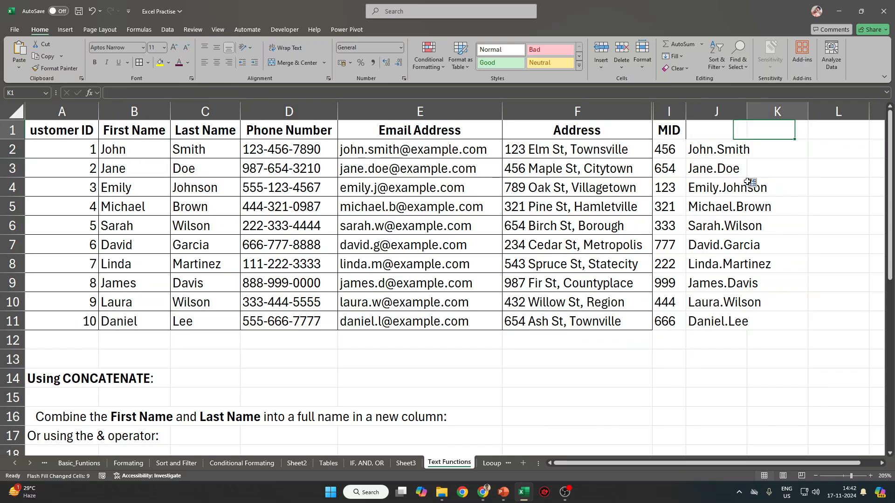
Auto-fit column J to the First.Last names.
{"action": "double_click", "coordinate": [748, 112]}
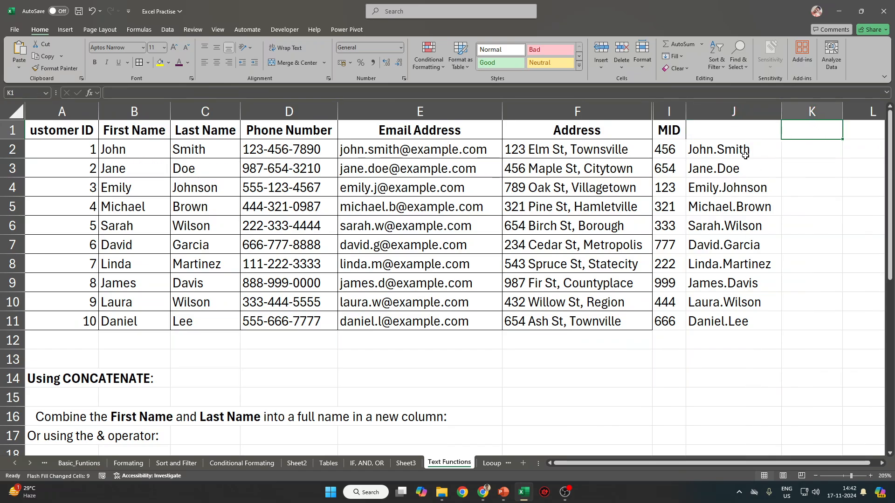
{"action": "left_click", "coordinate": [728, 164]}
{"action": "key", "text": "Right"}
{"action": "key", "text": "Right"}
{"action": "key", "text": "Right"}
{"action": "key", "text": "Right"}
{"action": "key", "text": "Right"}
{"action": "left_click", "coordinate": [598, 149]}
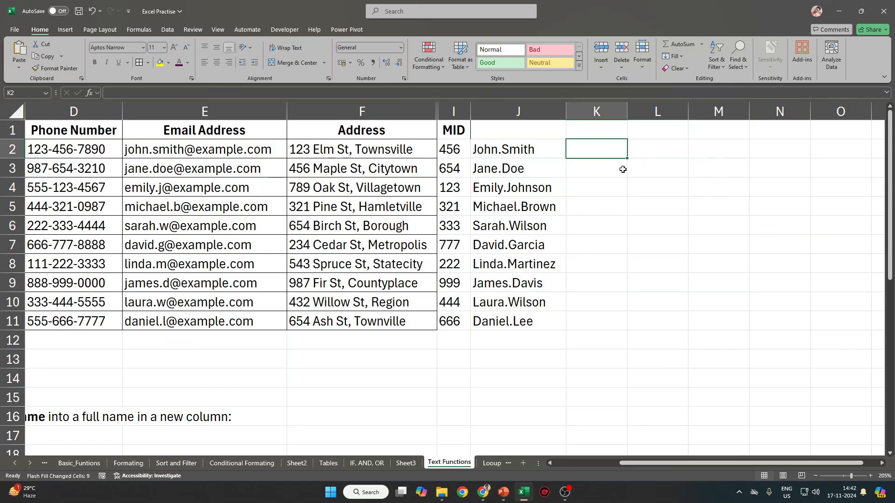
Enter =TEXTBEFORE(J2, ".") in K2, adding the missing quotes around the period.
{"action": "type", "text": "=T"}
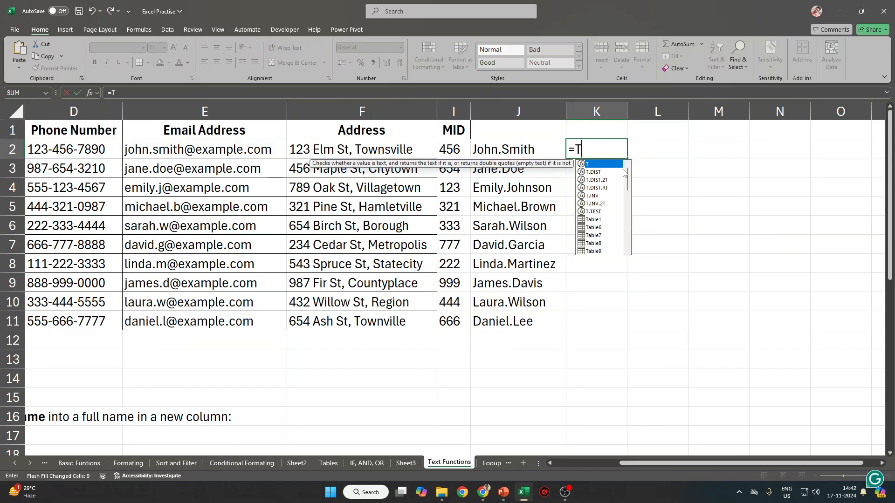
{"action": "type", "text": "ext"}
{"action": "key", "text": "Down"}
{"action": "key", "text": "Down"}
{"action": "key", "text": "Tab"}
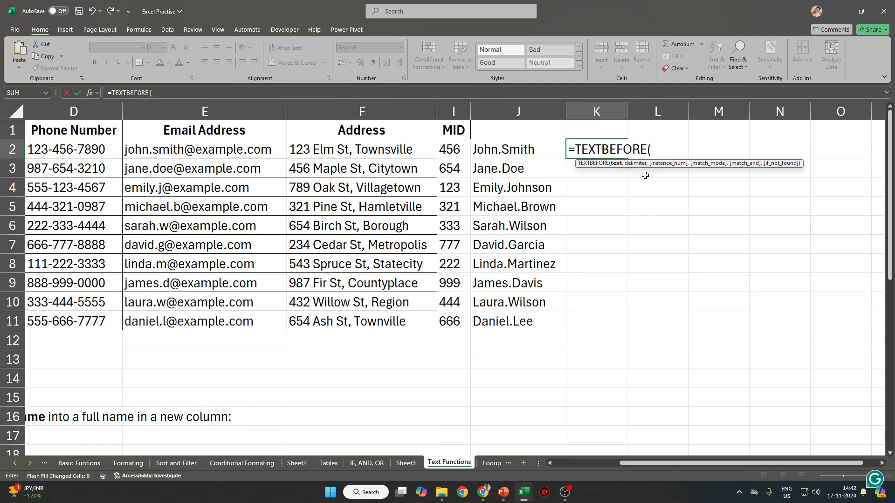
{"action": "left_click", "coordinate": [536, 154]}
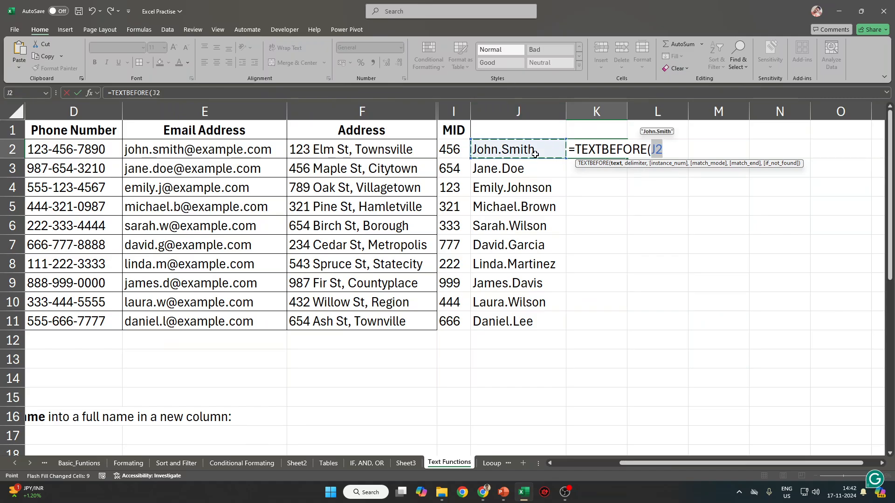
{"action": "type", "text": ", ."}
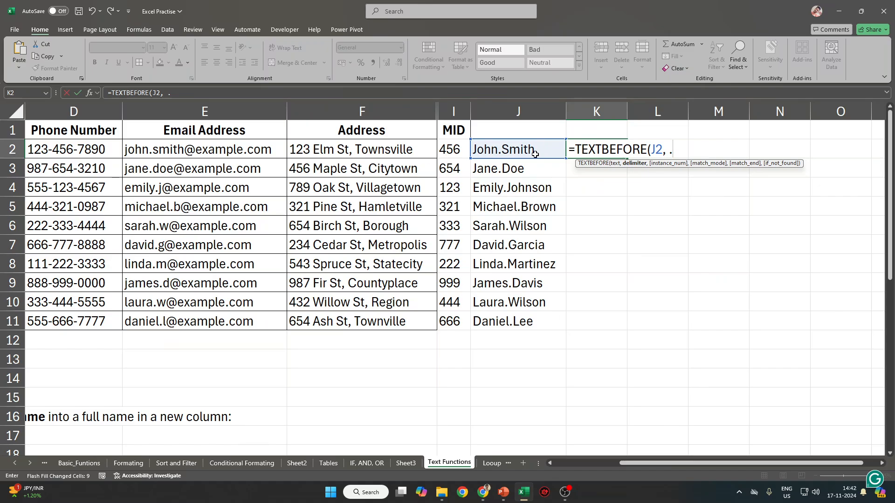
{"action": "type", "text": ")"}
{"action": "key", "text": "Return"}
{"action": "key", "text": "Return"}
{"action": "type", "text": "\""}
{"action": "key", "text": "Right"}
{"action": "type", "text": ":"}
{"action": "key", "text": "BackSpace"}
{"action": "type", "text": "\""}
{"action": "key", "text": "Return"}
{"action": "key", "text": "Up"}
Fill the first-name formula down to K11 and head column K 'TEXT Before'.
{"action": "left_click", "coordinate": [579, 314], "text": "shift"}
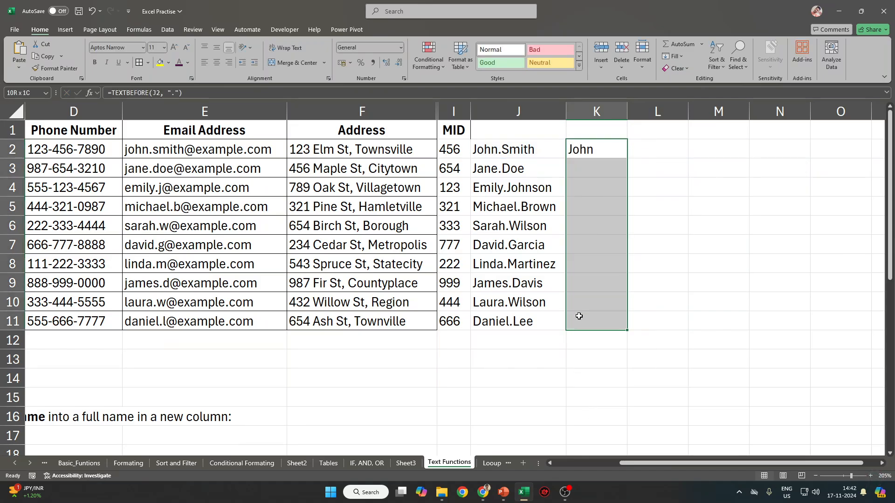
{"action": "key", "text": "ctrl+d"}
{"action": "left_click", "coordinate": [613, 130]}
{"action": "type", "text": "TE"}
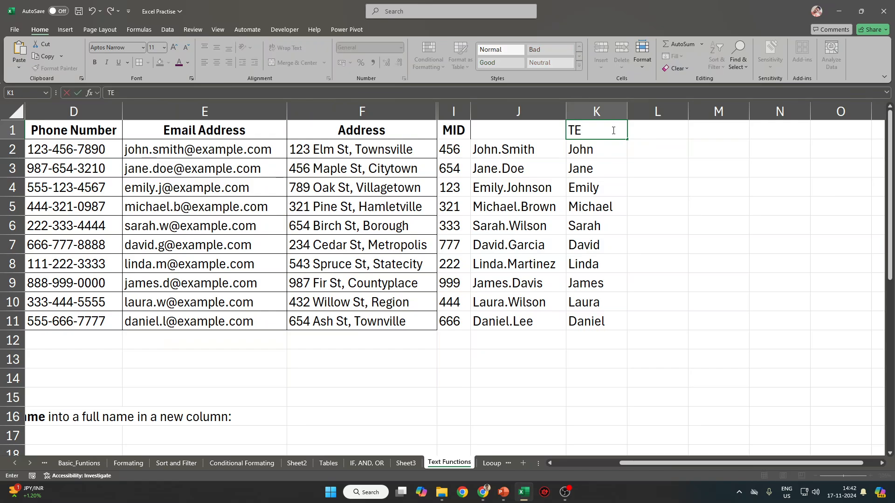
{"action": "type", "text": "XT Before"}
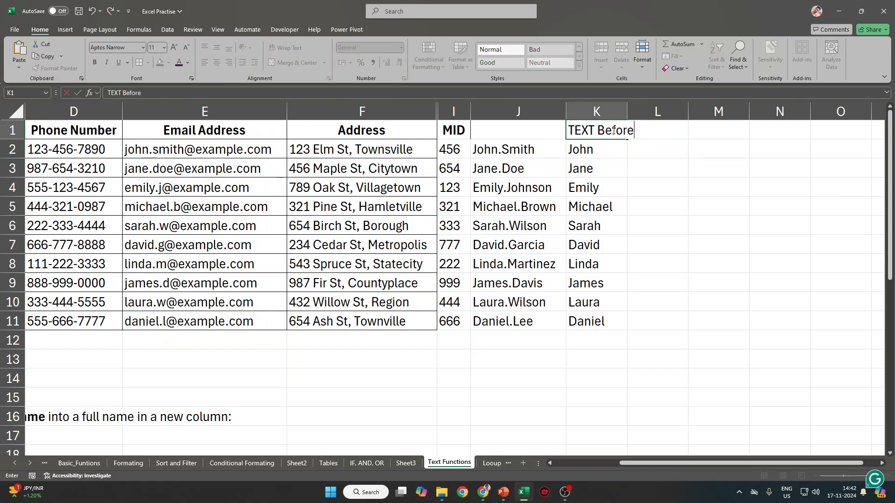
{"action": "key", "text": "Return"}
Widen column K and restore row 1 to normal height.
{"action": "left_click_drag", "start_coordinate": [627, 112], "coordinate": [654, 112]}
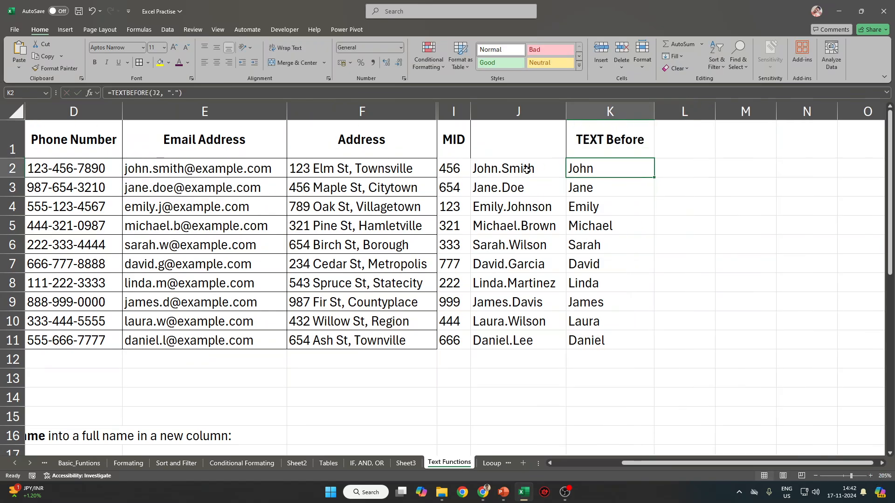
{"action": "key", "text": "ctrl+a"}
{"action": "key", "text": "ctrl+a"}
{"action": "double_click", "coordinate": [6, 158]}
{"action": "left_click", "coordinate": [763, 180]}
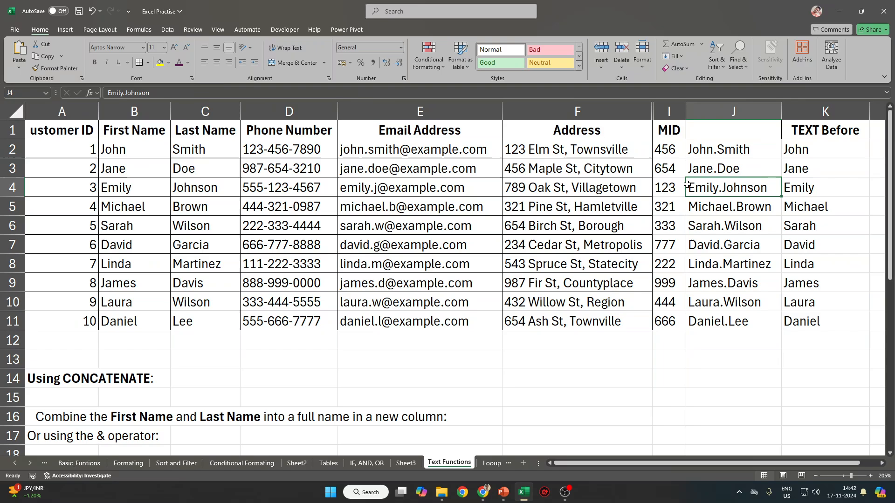
Undo the accidental edits in column J and clear the names in J3:J11.
{"action": "left_click", "coordinate": [721, 154]}
{"action": "left_click", "coordinate": [124, 95]}
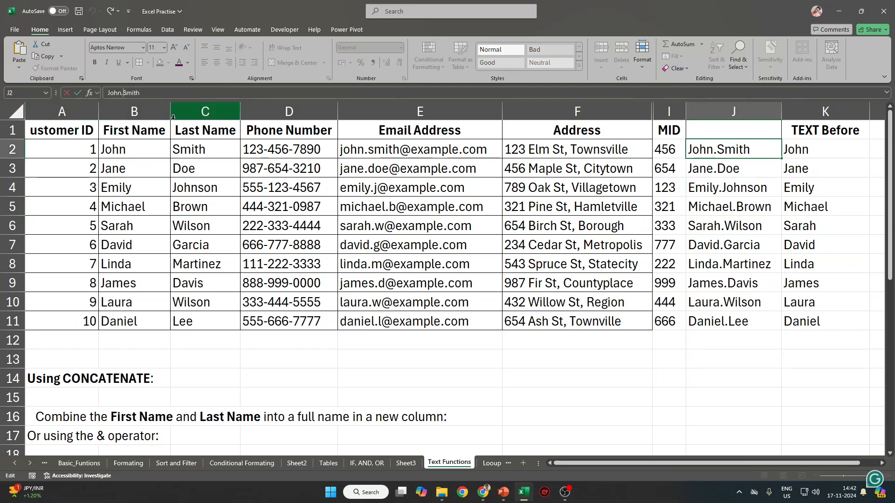
{"action": "type", "text": ","}
{"action": "key", "text": "Return"}
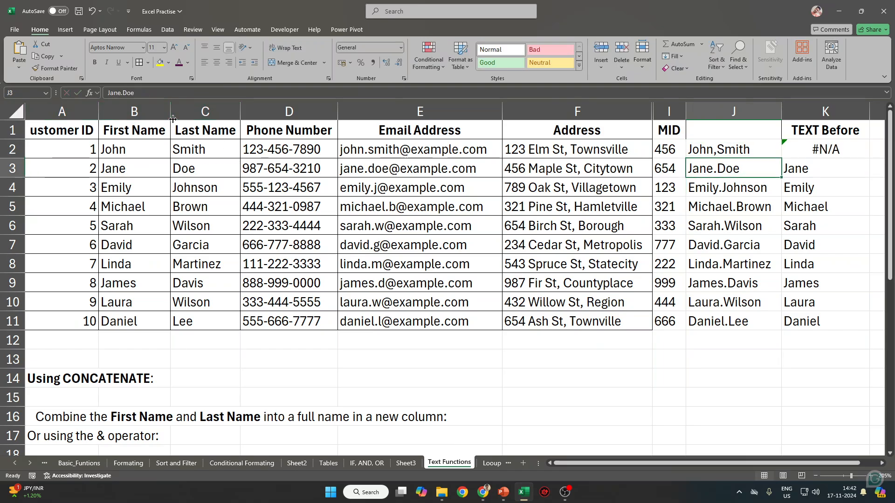
{"action": "key", "text": "Up"}
{"action": "key", "text": "ctrl+shift+Down"}
{"action": "key", "text": "ctrl+d"}
{"action": "key", "text": "Right"}
{"action": "key", "text": "ctrl+z"}
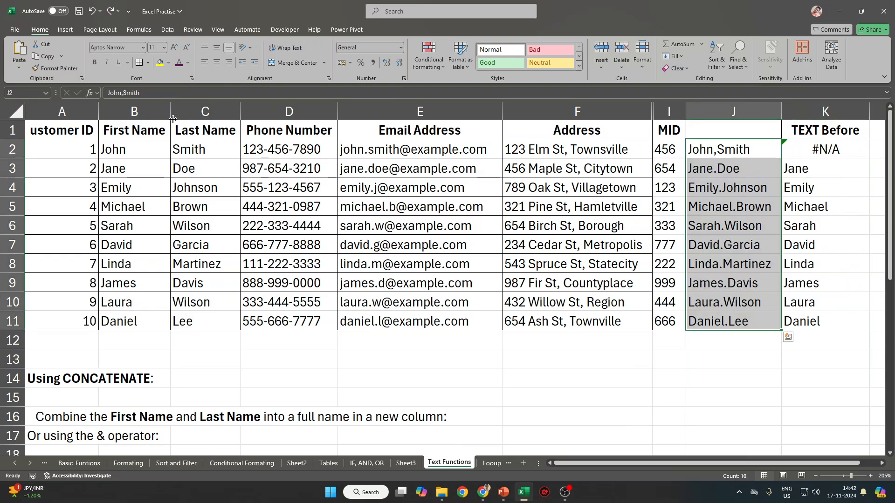
{"action": "key", "text": "ctrl+z"}
{"action": "key", "text": "Down"}
{"action": "key", "text": "ctrl+shift+Down"}
{"action": "key", "text": "Delete"}
Change J2 to 'John Smith', replacing the dot with a space.
{"action": "key", "text": "Up"}
{"action": "key", "text": "F2"}
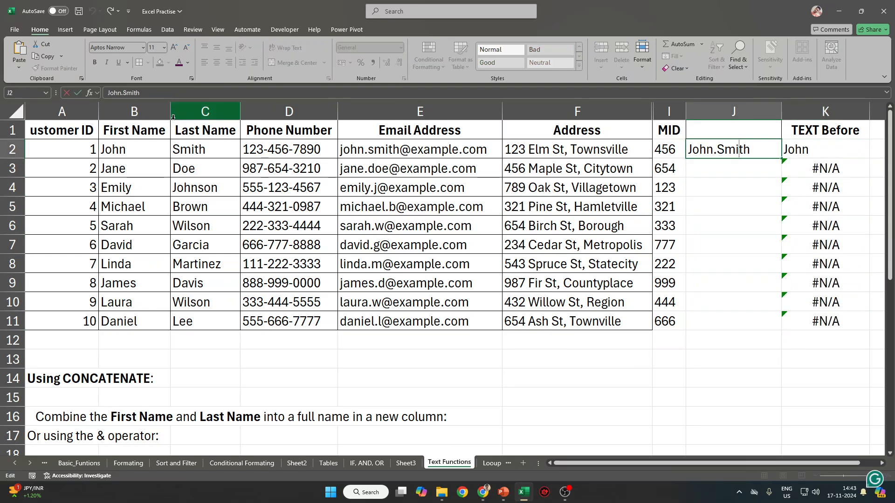
{"action": "key", "text": "Left"}
{"action": "key", "text": "Left"}
{"action": "key", "text": "Left"}
{"action": "key", "text": "Left"}
{"action": "key", "text": "Left"}
{"action": "key", "text": "Left"}
{"action": "key", "text": "Delete"}
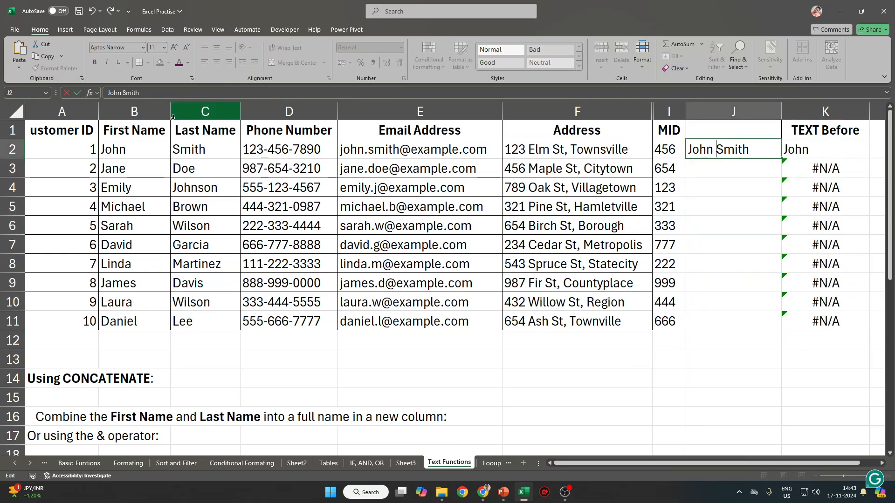
{"action": "key", "text": "Return"}
Flash Fill space-separated full names into J3:J11, undoing the repeated John Smith fill.
{"action": "key", "text": "Up"}
{"action": "key", "text": "ctrl+shift+Down"}
{"action": "key", "text": "ctrl+d"}
{"action": "key", "text": "ctrl+z"}
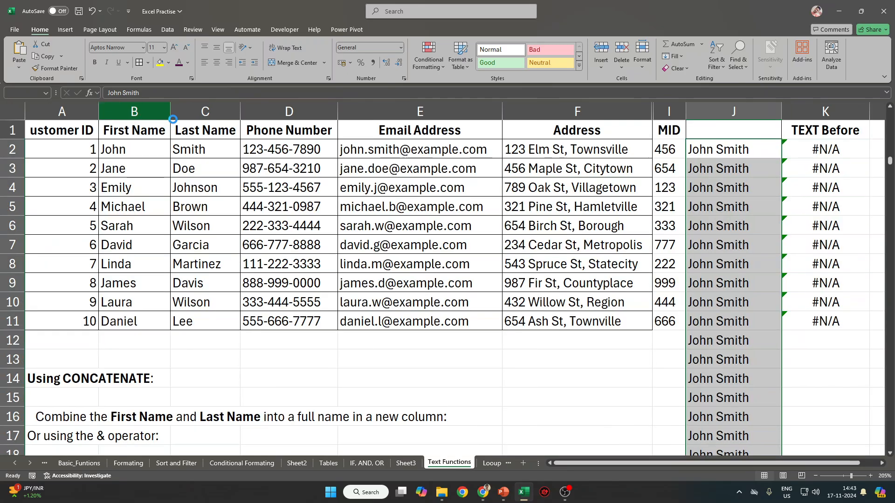
{"action": "key", "text": "Up"}
{"action": "key", "text": "Down"}
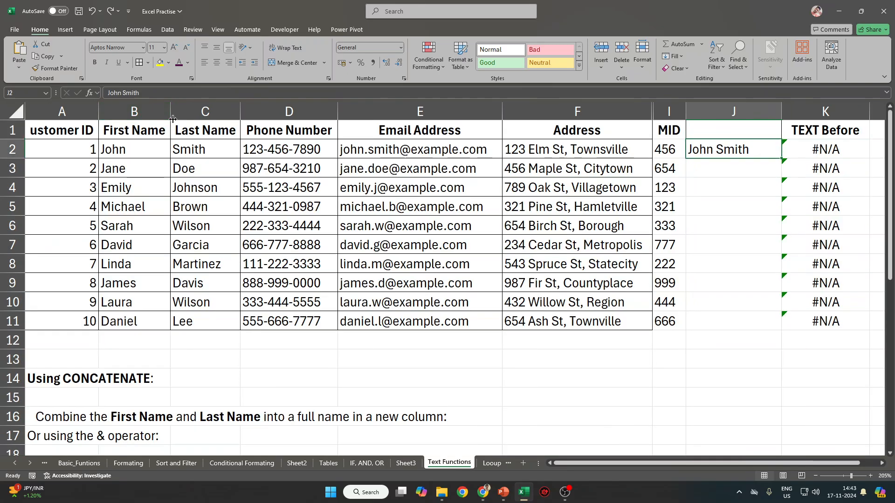
{"action": "left_click", "coordinate": [720, 323], "text": "shift"}
{"action": "key", "text": "ctrl+d"}
{"action": "left_click", "coordinate": [816, 242]}
{"action": "left_click", "coordinate": [719, 170]}
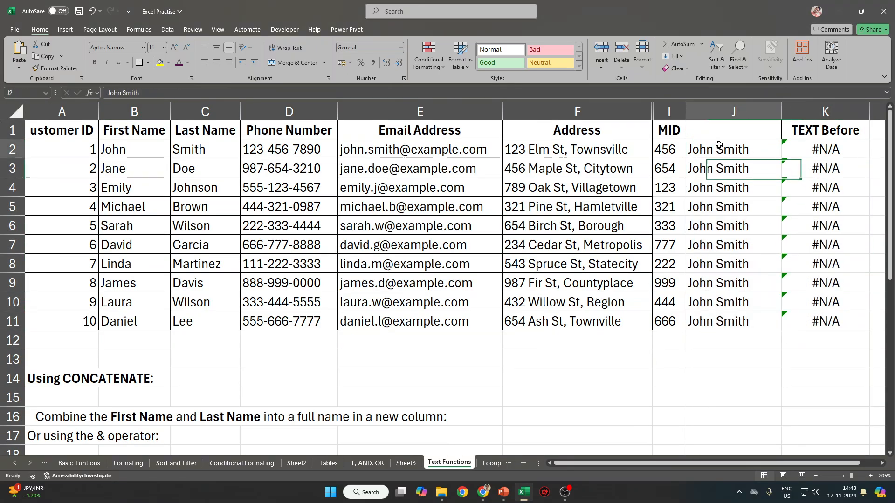
{"action": "left_click", "coordinate": [719, 145]}
{"action": "left_click", "coordinate": [735, 163]}
{"action": "key", "text": "ctrl+z"}
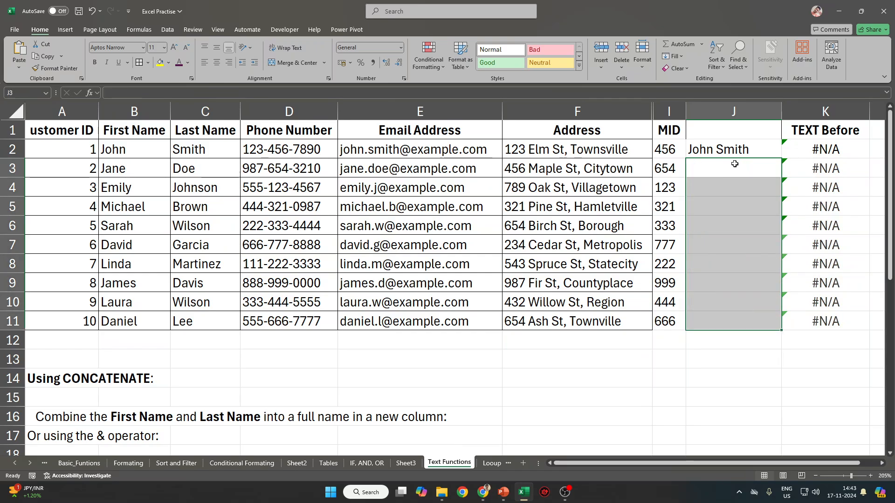
{"action": "left_click", "coordinate": [734, 163]}
{"action": "key", "text": "ctrl+e"}
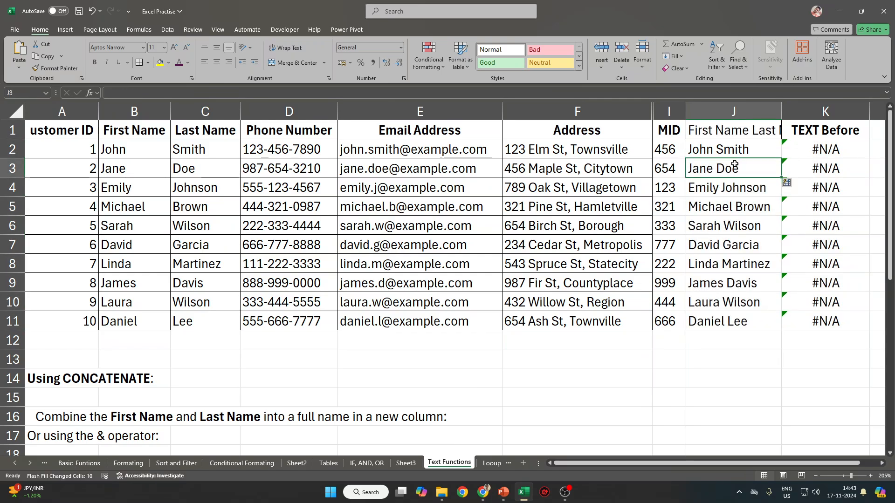
Try a space delimiter in K3's TEXTBEFORE formula, then undo it.
{"action": "left_click", "coordinate": [857, 137]}
{"action": "key", "text": "Down"}
{"action": "key", "text": "Down"}
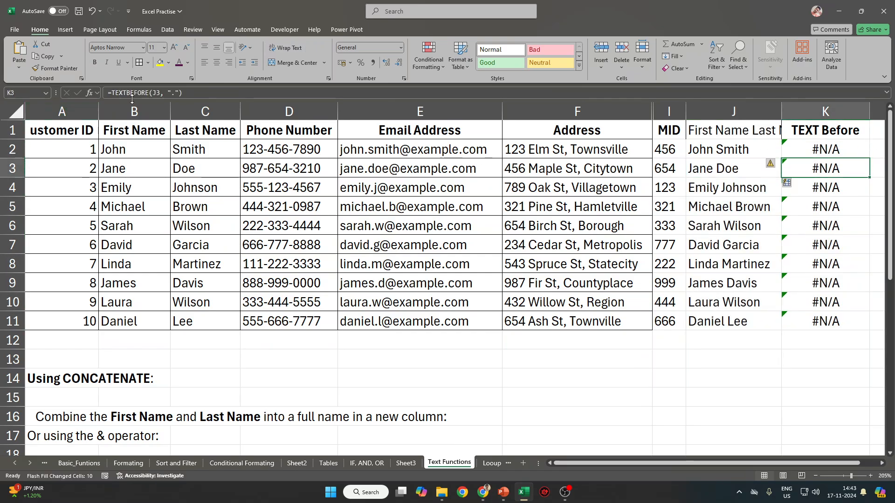
{"action": "left_click", "coordinate": [177, 93]}
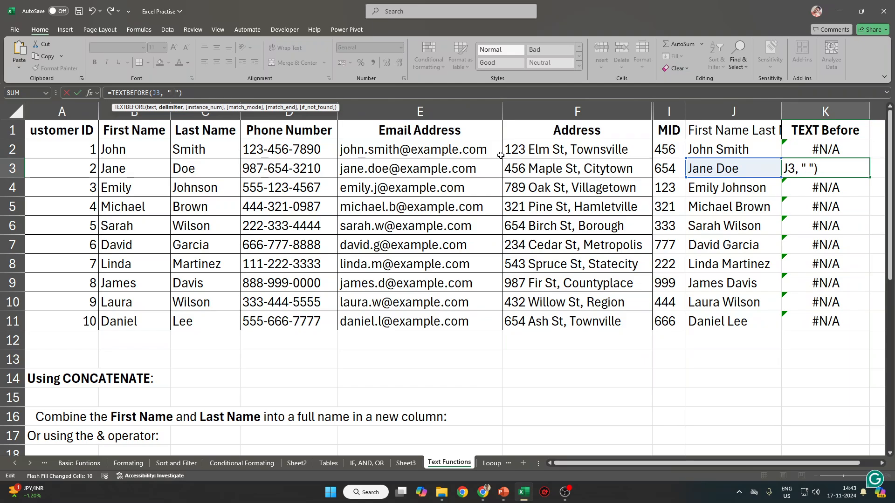
{"action": "key", "text": "Return"}
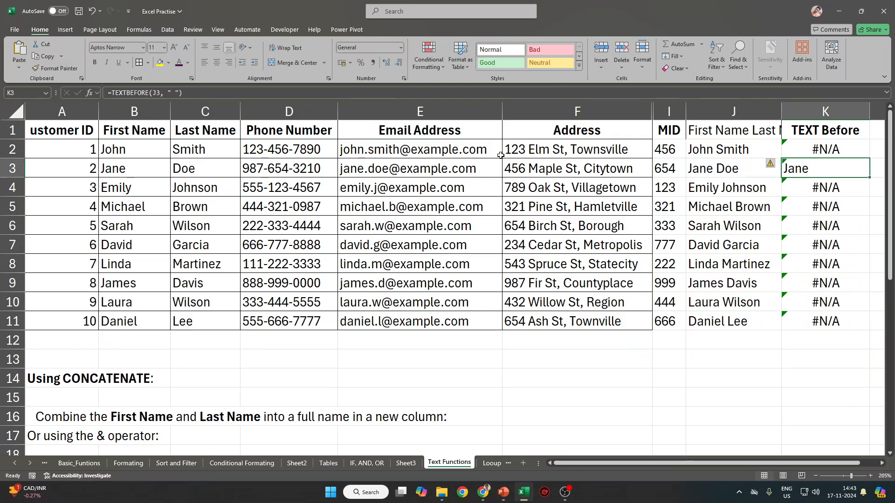
{"action": "key", "text": "Up"}
{"action": "key", "text": "Up"}
{"action": "key", "text": "ctrl+z"}
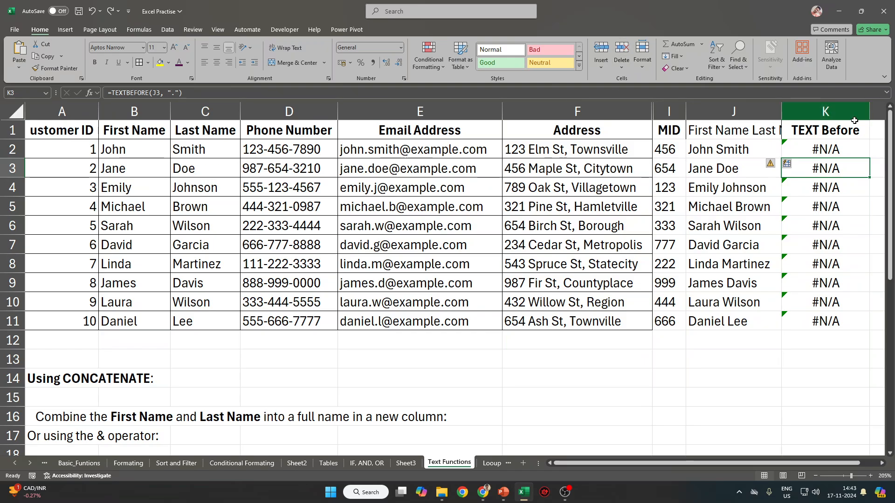
Change K2's TEXTBEFORE delimiter to a space, fill it down, and auto-fit column J.
{"action": "left_click", "coordinate": [174, 93]}
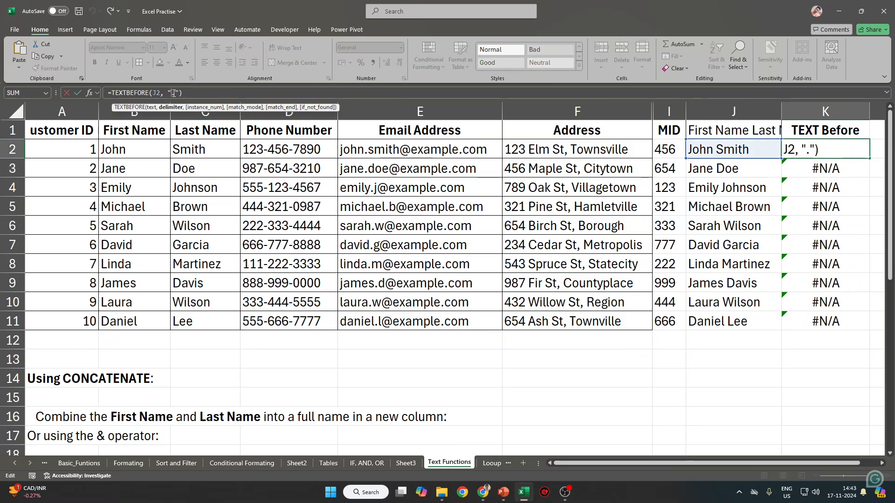
{"action": "key", "text": "BackSpace"}
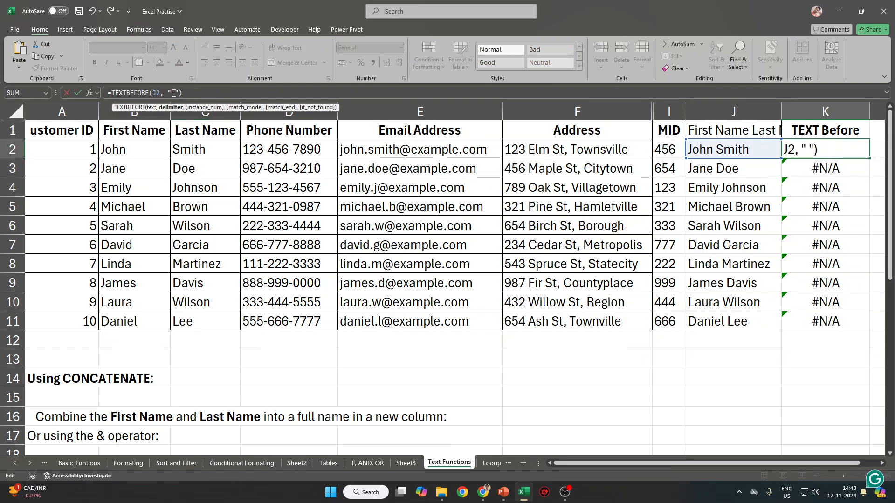
{"action": "key", "text": "ctrl+Return"}
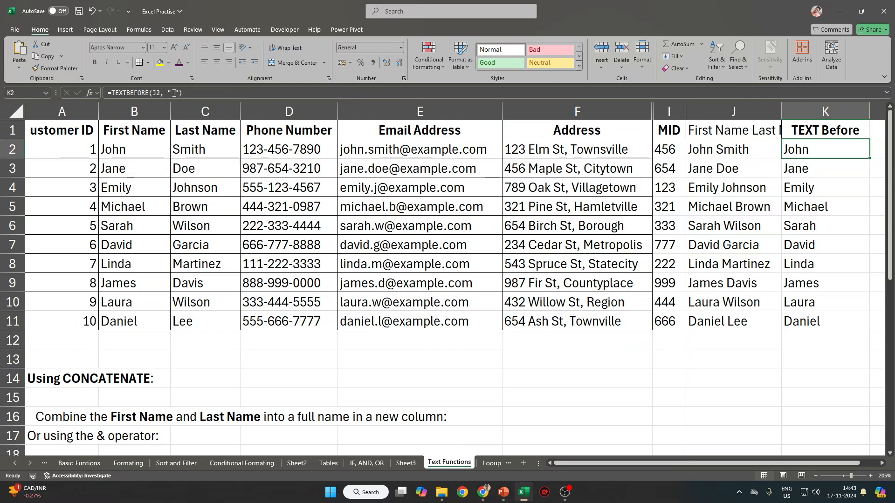
{"action": "scroll", "coordinate": [646, 111], "scroll_direction": "right", "scroll_amount": 1}
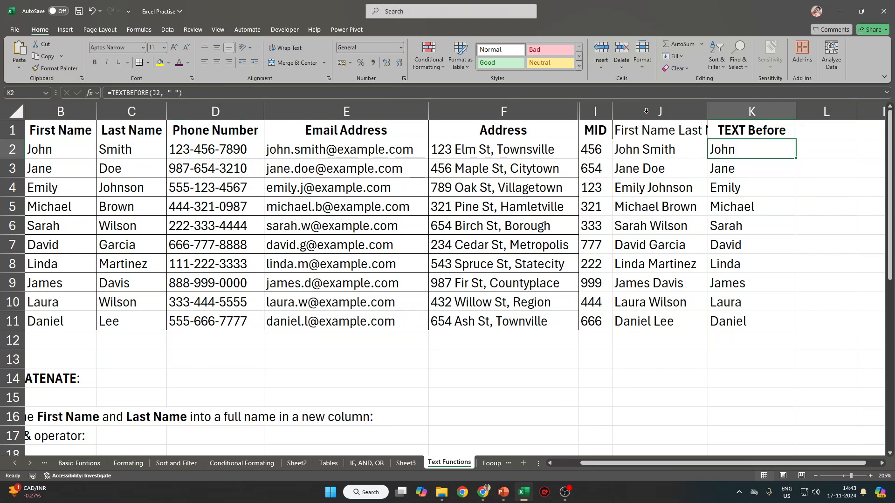
{"action": "double_click", "coordinate": [707, 113]}
{"action": "key", "text": "Right"}
{"action": "key", "text": "Right"}
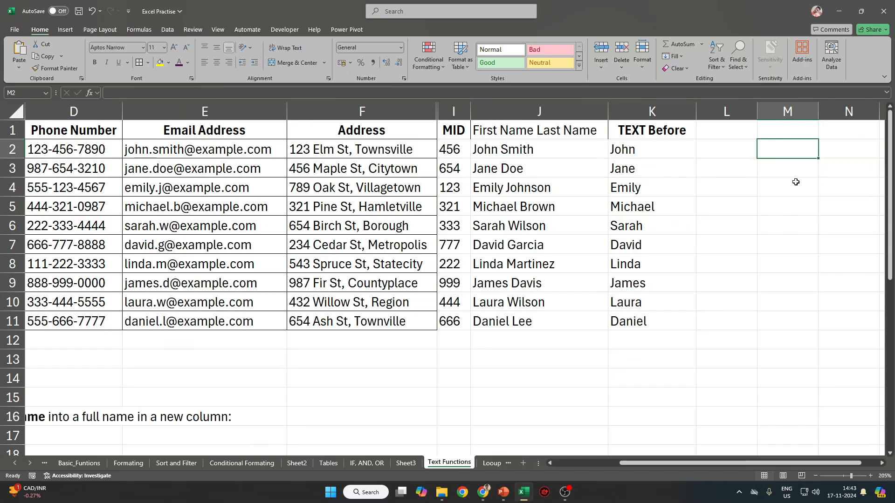
Review K2's TEXTBEFORE formula without changing it.
{"action": "key", "text": "Left"}
{"action": "key", "text": "Left"}
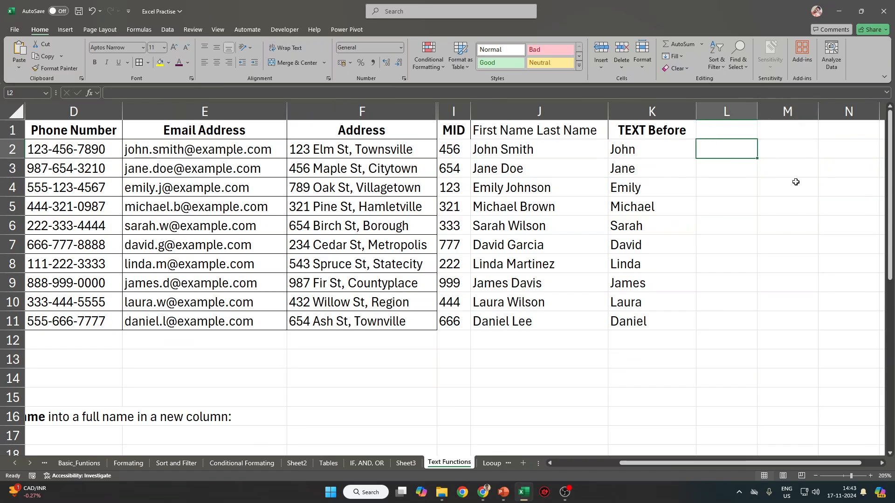
{"action": "left_click", "coordinate": [175, 93]}
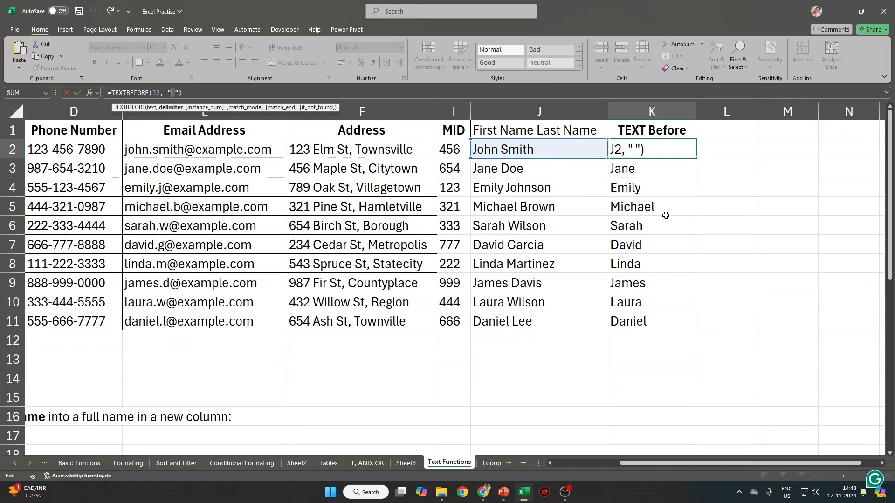
{"action": "key", "text": "ctrl+Return"}
Start the formula =LEFT(J2, LEN(J2 in L2.
{"action": "left_click", "coordinate": [723, 149]}
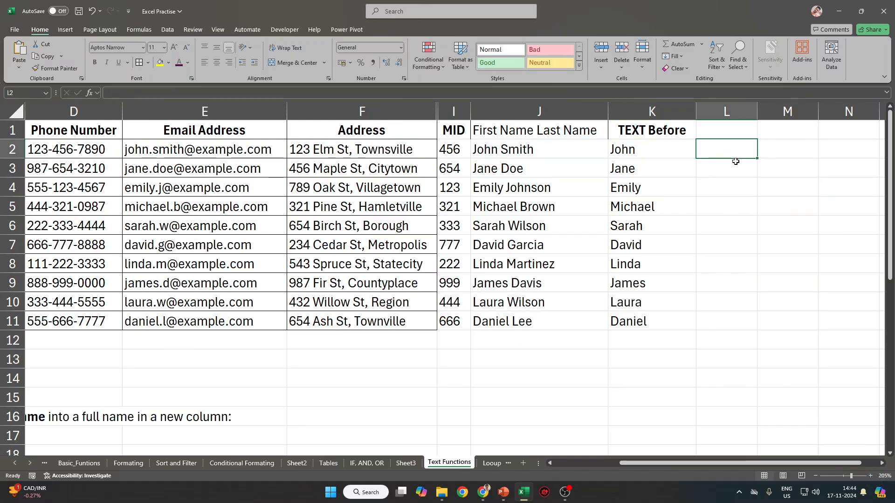
{"action": "type", "text": "=le"}
{"action": "key", "text": "Tab"}
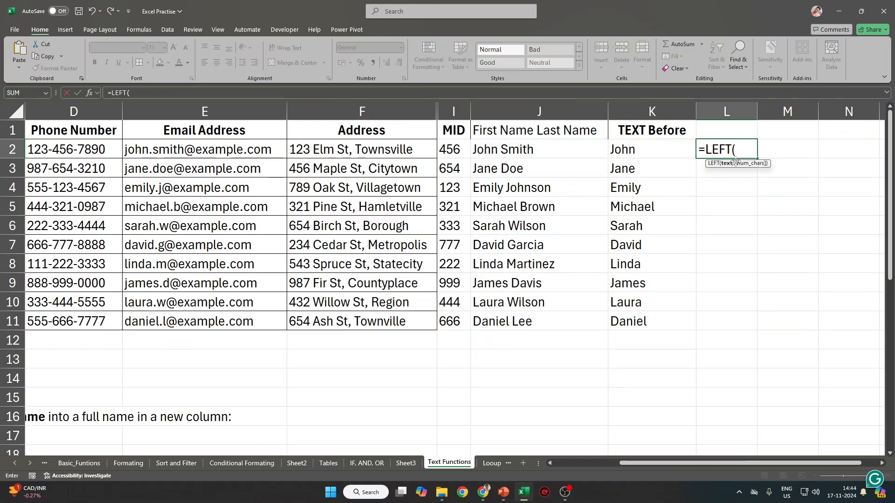
{"action": "left_click", "coordinate": [526, 154]}
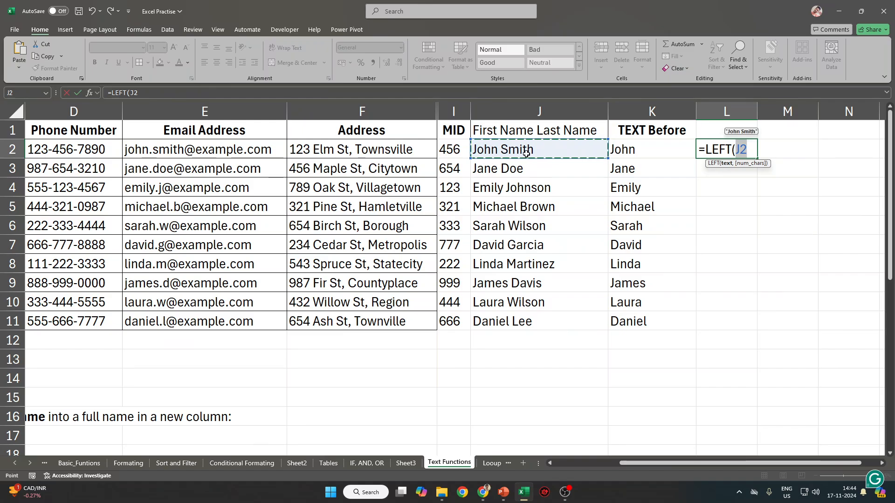
{"action": "type", "text": ","}
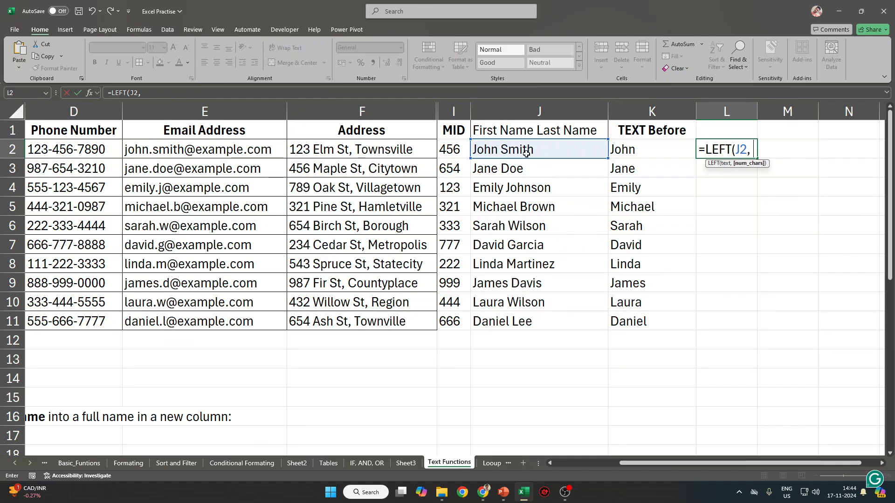
{"action": "type", "text": " LEN"}
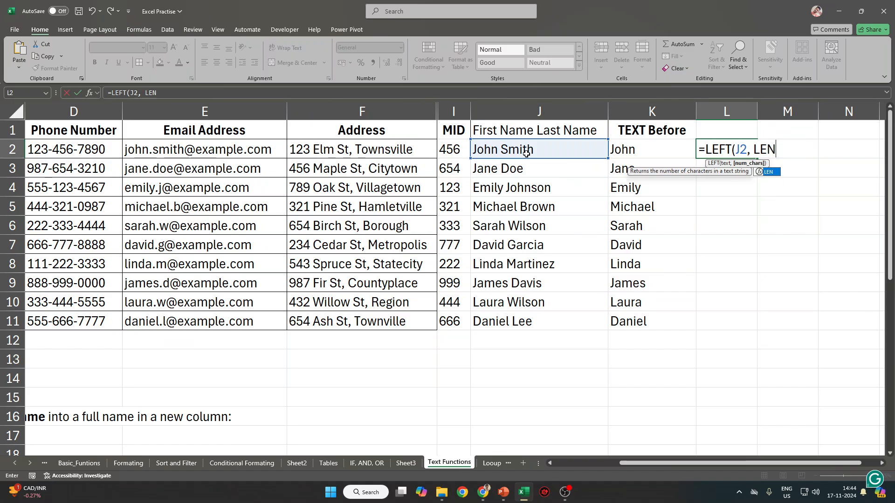
{"action": "type", "text": "("}
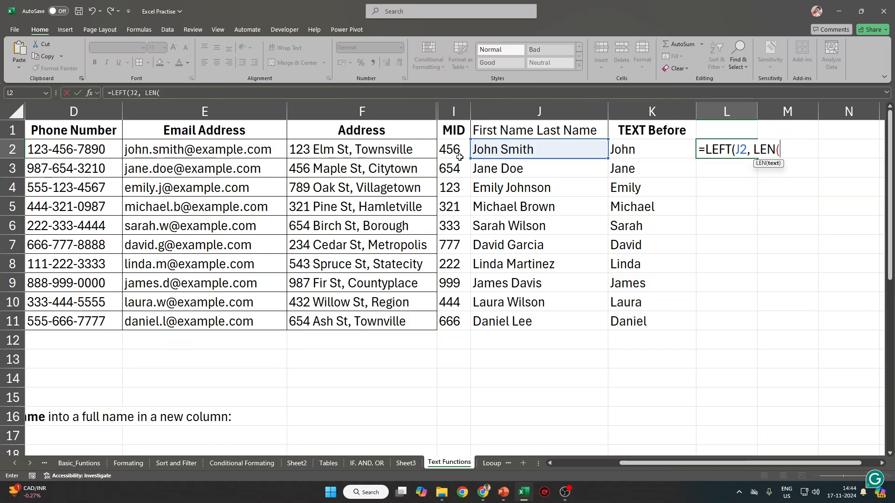
{"action": "left_click", "coordinate": [529, 148]}
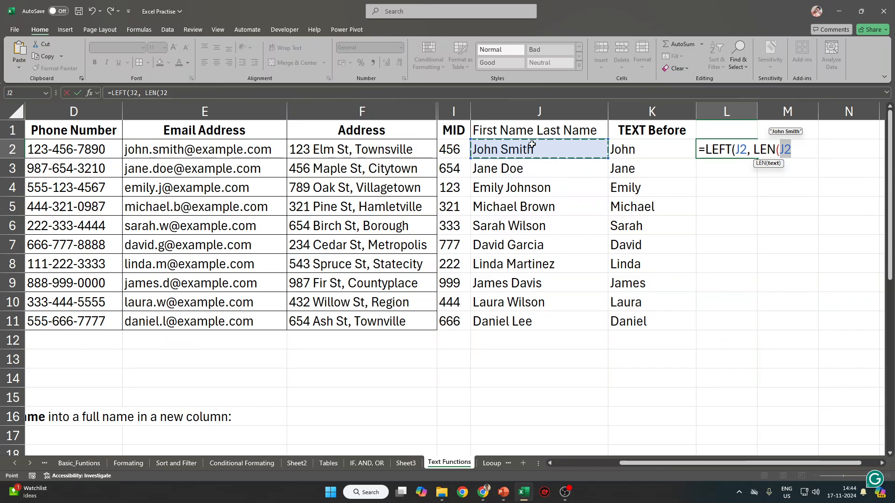
{"action": "left_click", "coordinate": [803, 148]}
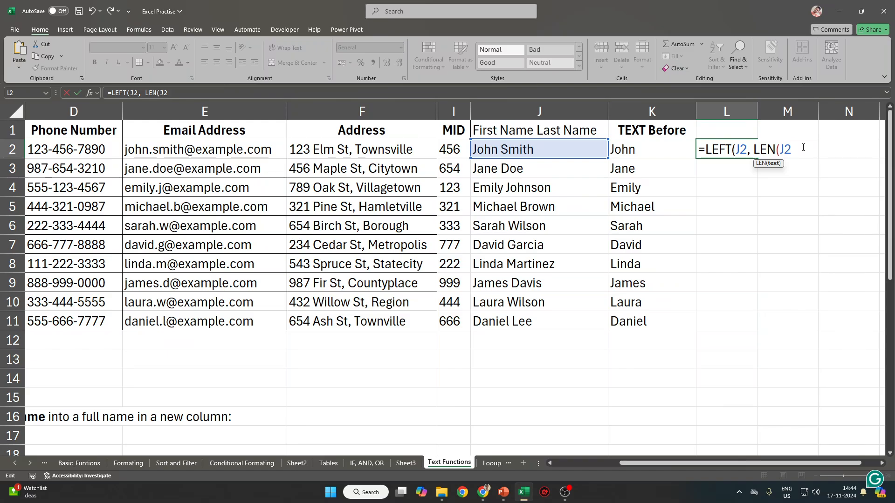
{"action": "key", "text": "Escape"}
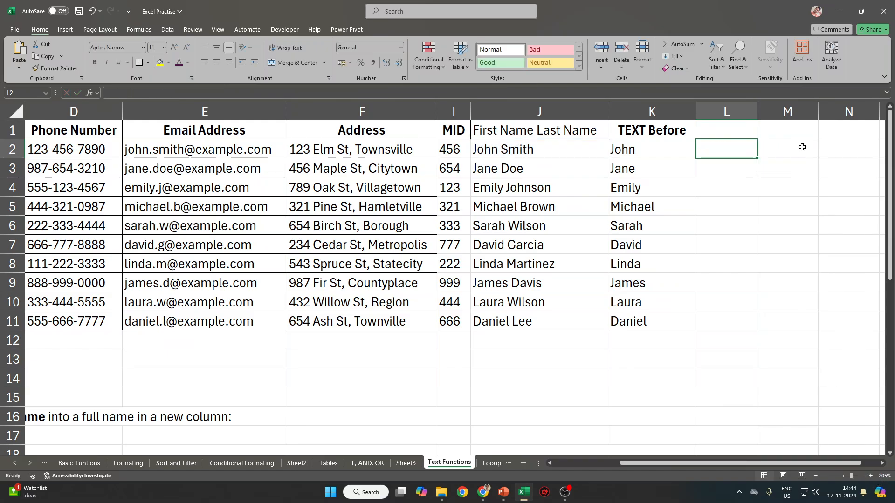
{"action": "type", "text": "=len"}
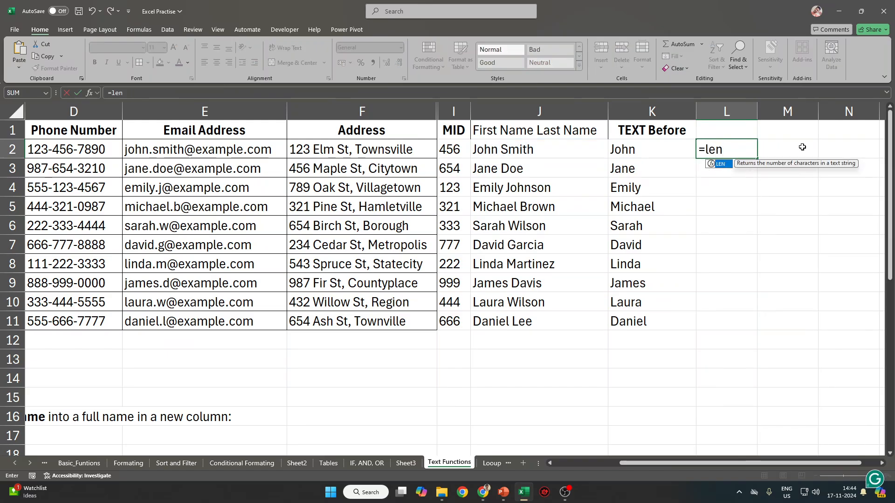
{"action": "key", "text": "Tab"}
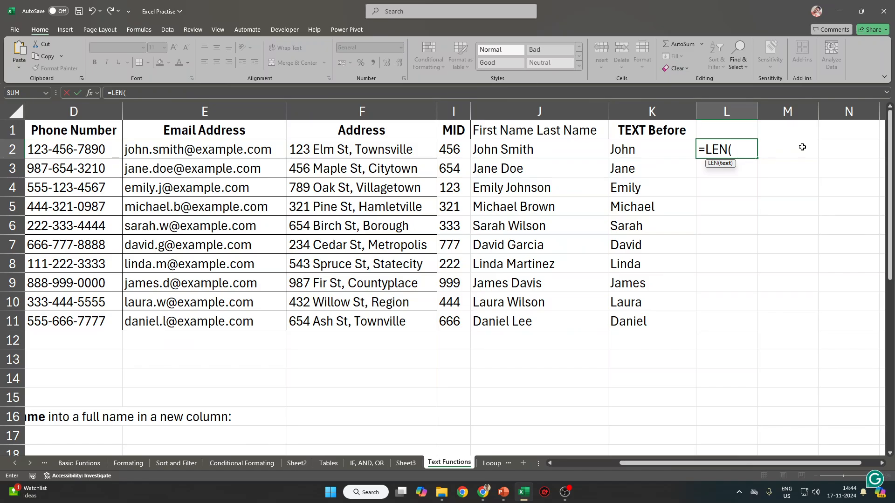
{"action": "type", "text": "righ"}
{"action": "key", "text": "Tab"}
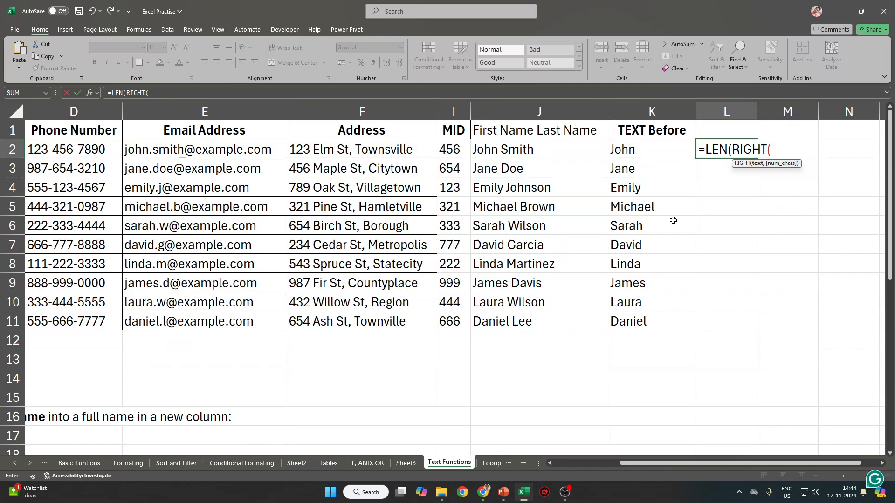
{"action": "left_click", "coordinate": [555, 153]}
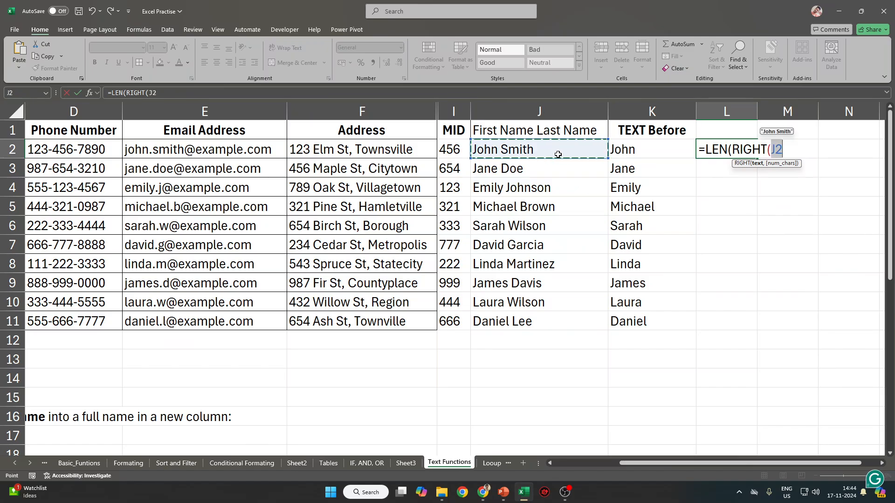
{"action": "type", "text": ", 5"}
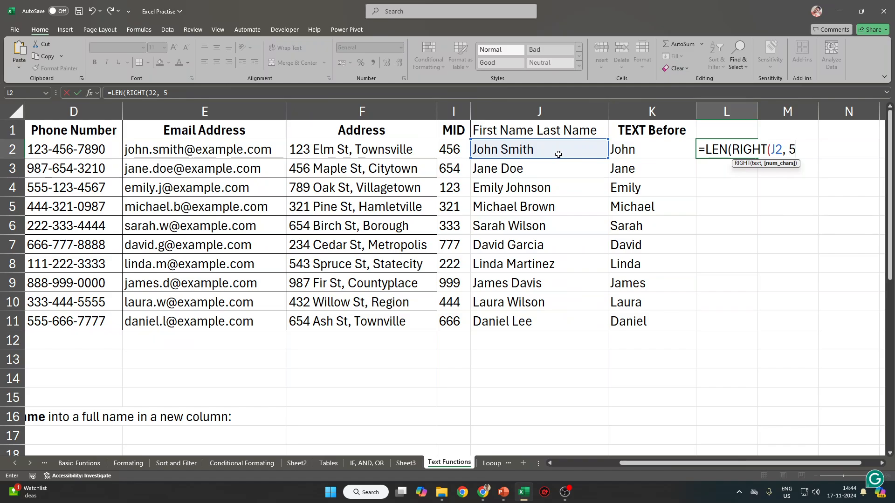
{"action": "type", "text": ")"}
{"action": "key", "text": "Return"}
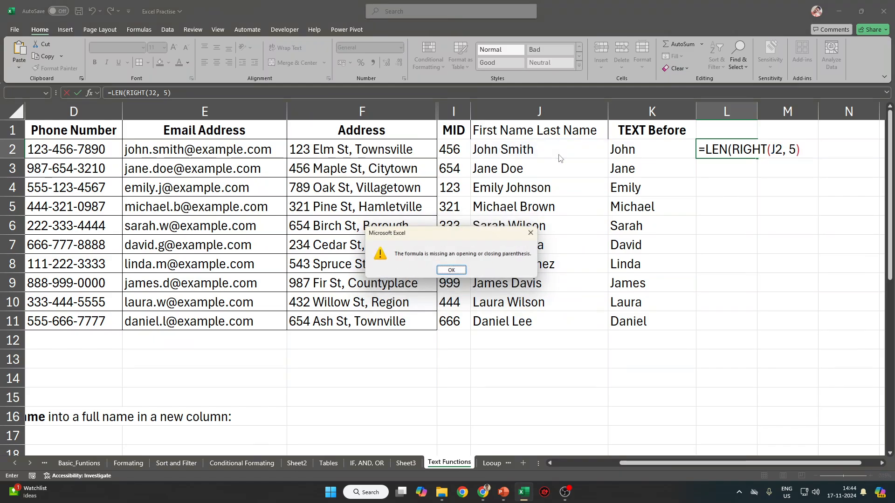
{"action": "key", "text": "Return"}
{"action": "key", "text": "Right"}
{"action": "key", "text": "Right"}
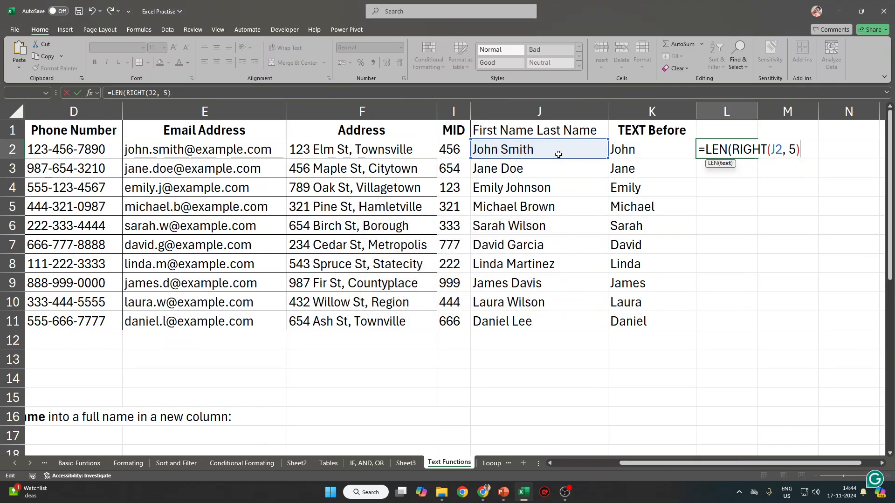
{"action": "type", "text": ")"}
{"action": "key", "text": "Return"}
{"action": "type", "text": "\\"}
{"action": "key", "text": "Up"}
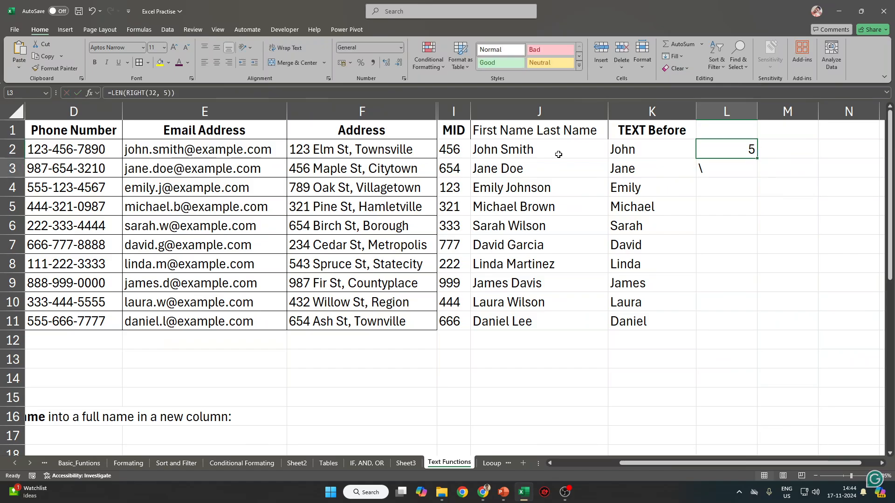
{"action": "key", "text": "Down"}
{"action": "key", "text": "Delete"}
{"action": "key", "text": "Up"}
{"action": "key", "text": "Delete"}
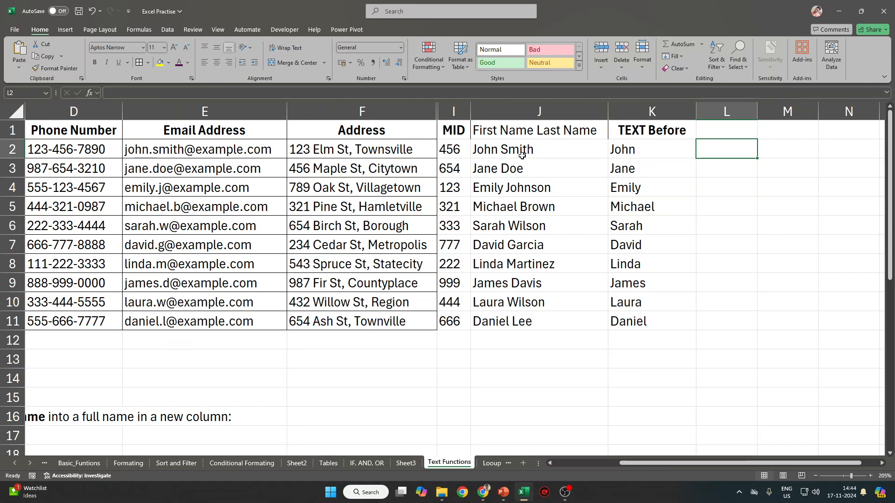
{"action": "type", "text": "=L"}
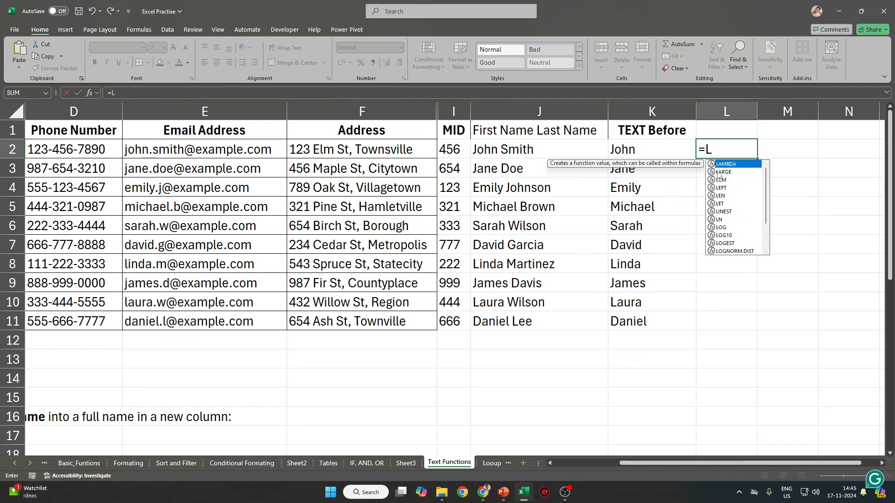
{"action": "type", "text": "EN("}
{"action": "key", "text": "Left"}
{"action": "key", "text": "ctrl+Return"}
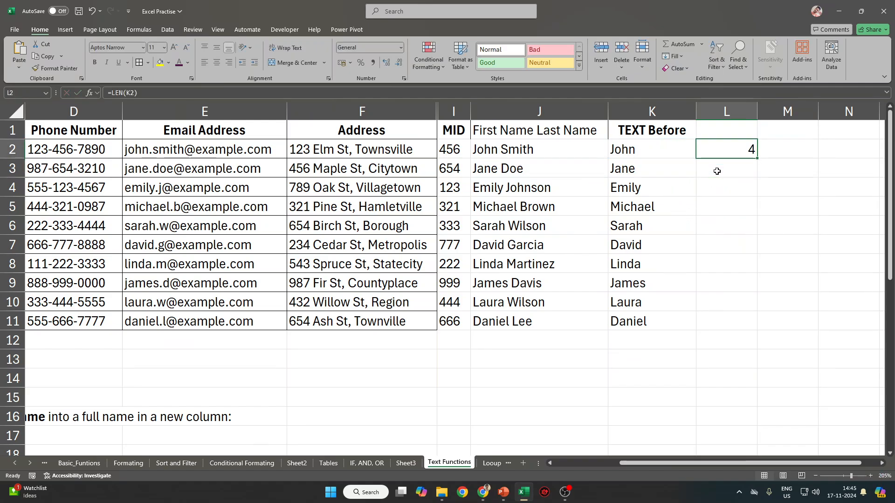
{"action": "left_click", "coordinate": [719, 324], "text": "shift"}
{"action": "key", "text": "ctrl+d"}
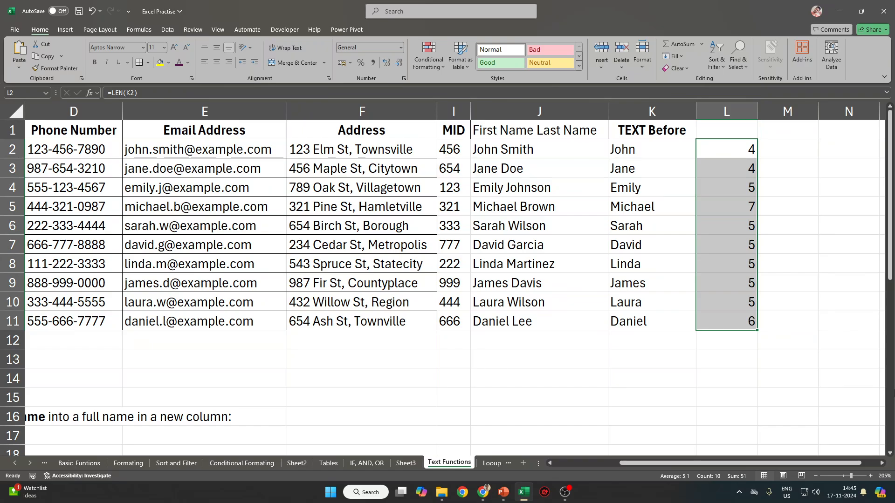
{"action": "key", "text": "Delete"}
{"action": "key", "text": "Up"}
{"action": "key", "text": "Left"}
{"action": "key", "text": "Right"}
{"action": "key", "text": "Left"}
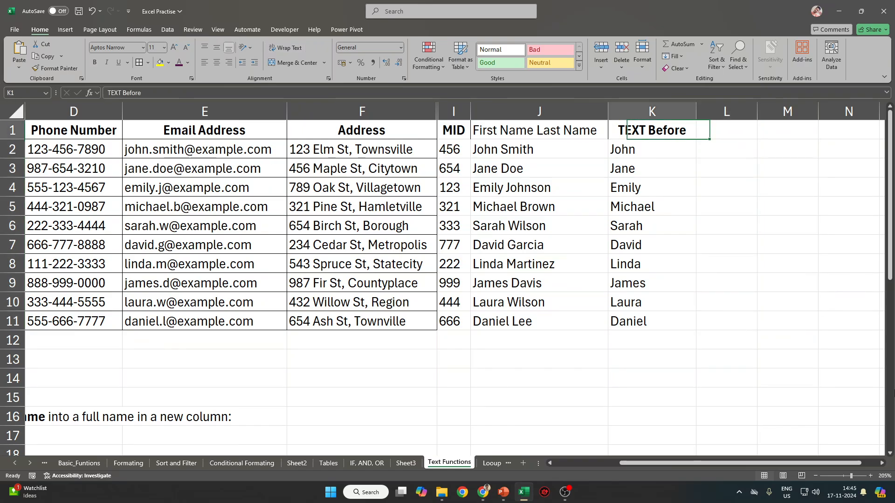
{"action": "key", "text": "Down"}
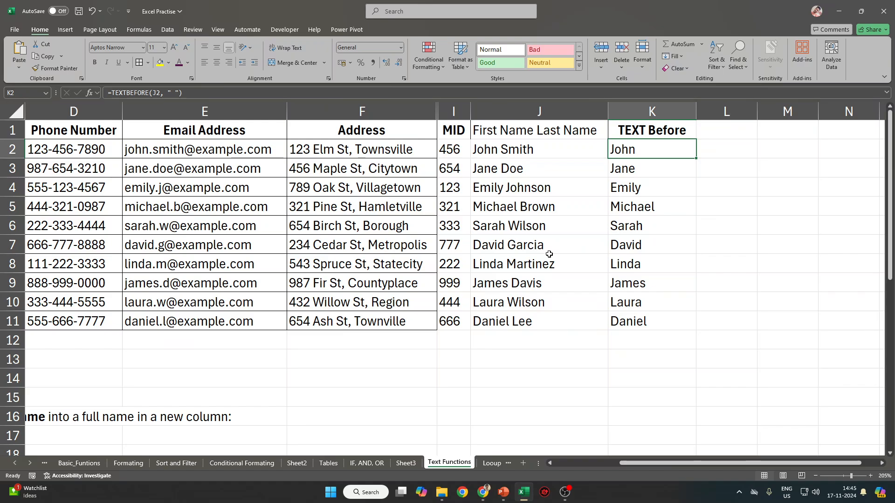
{"action": "key", "text": "Right"}
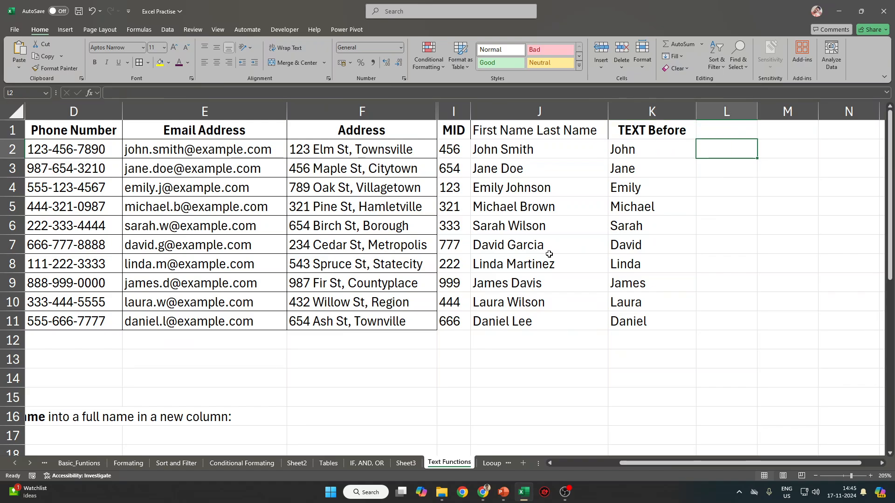
{"action": "type", "text": "="}
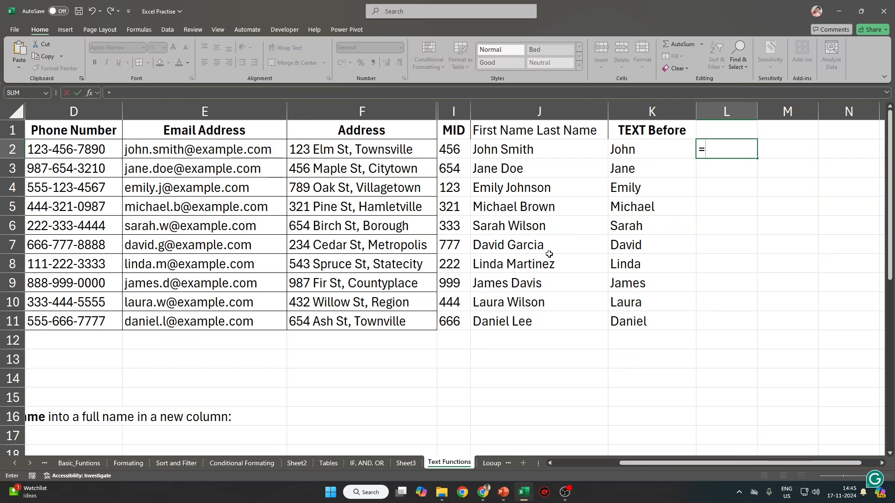
{"action": "type", "text": "lef"}
{"action": "key", "text": "Tab"}
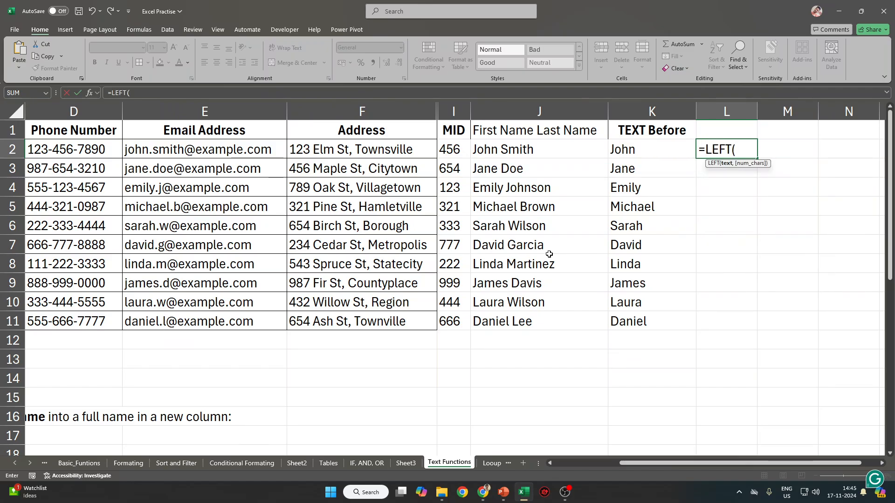
{"action": "key", "text": "Left"}
{"action": "key", "text": "Left"}
{"action": "type", "text": ","}
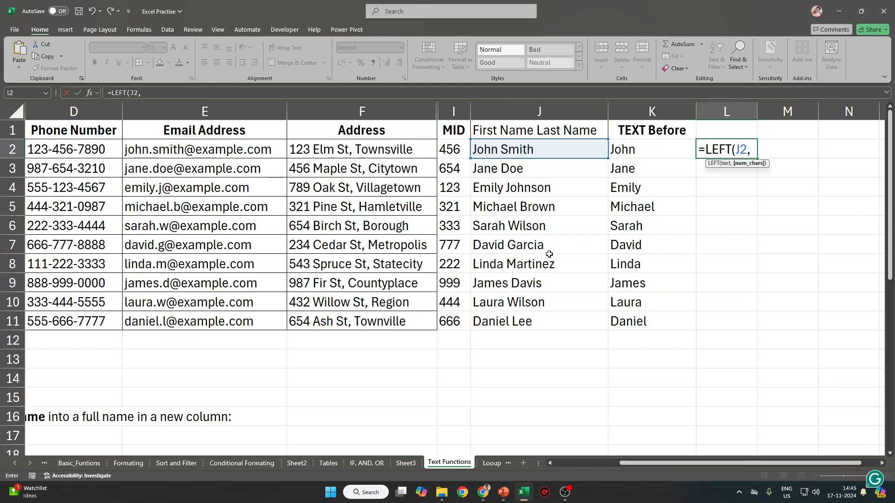
{"action": "type", "text": " len"}
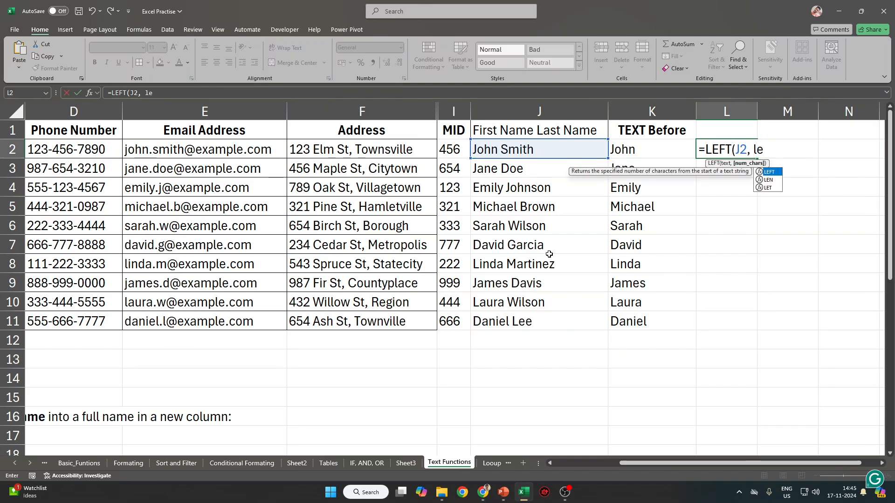
{"action": "key", "text": "Tab"}
{"action": "type", "text": "ext"}
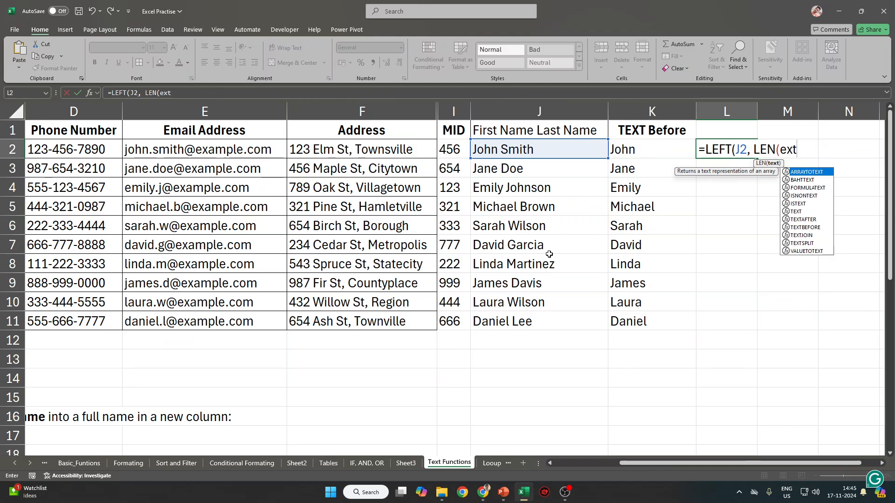
{"action": "type", "text": "t"}
{"action": "key", "text": "BackSpace"}
{"action": "key", "text": "BackSpace"}
{"action": "key", "text": "BackSpace"}
{"action": "key", "text": "BackSpace"}
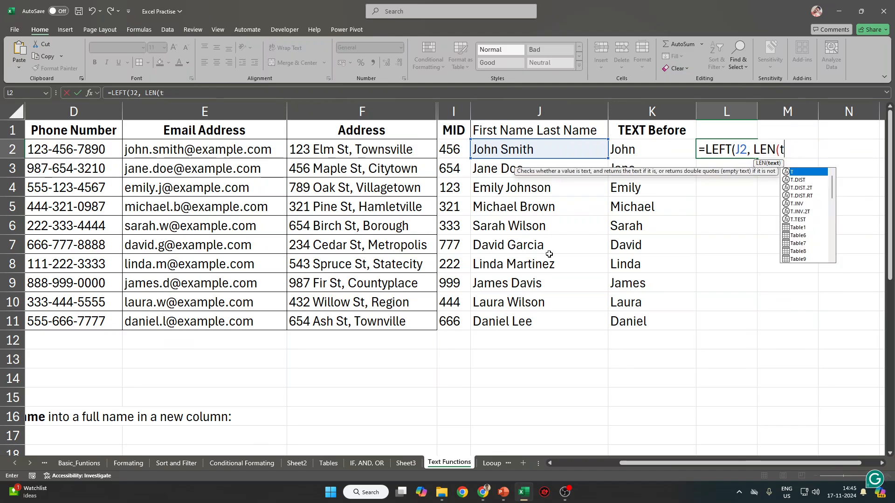
{"action": "type", "text": "txe"}
{"action": "key", "text": "BackSpace"}
{"action": "type", "text": "ext"}
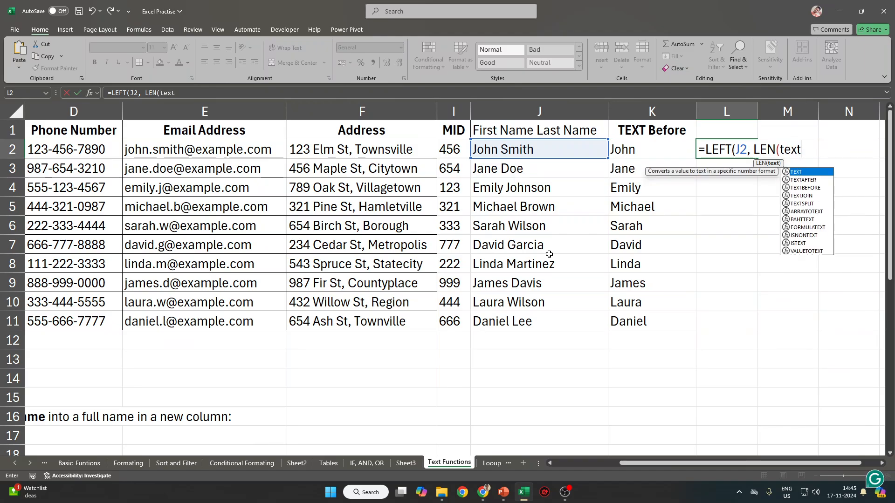
{"action": "key", "text": "Down"}
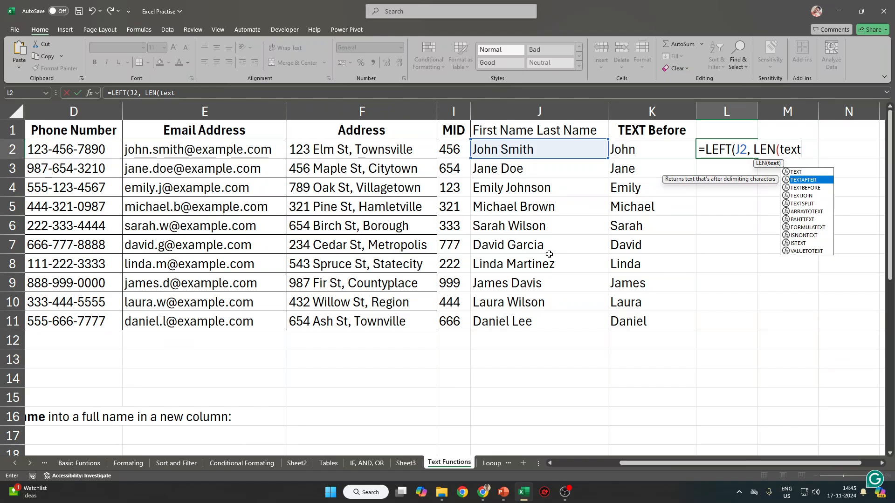
{"action": "key", "text": "Down"}
{"action": "key", "text": "Down"}
{"action": "key", "text": "Down"}
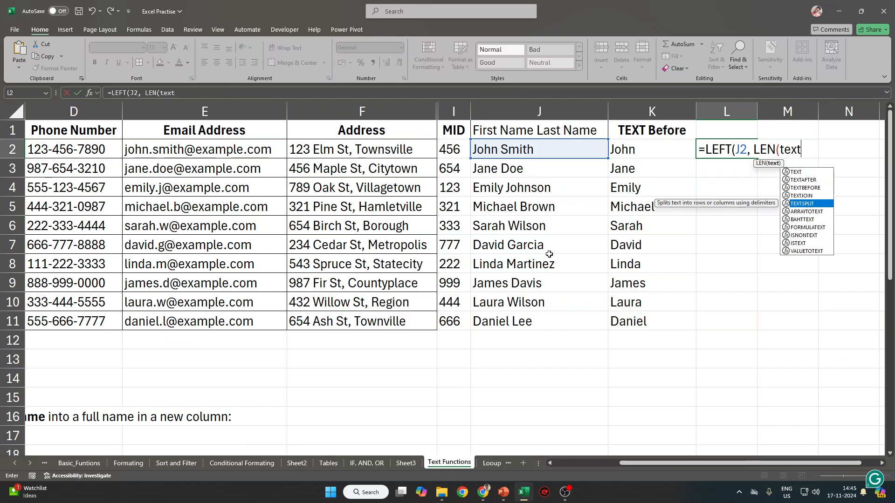
{"action": "key", "text": "Tab"}
{"action": "key", "text": "Escape"}
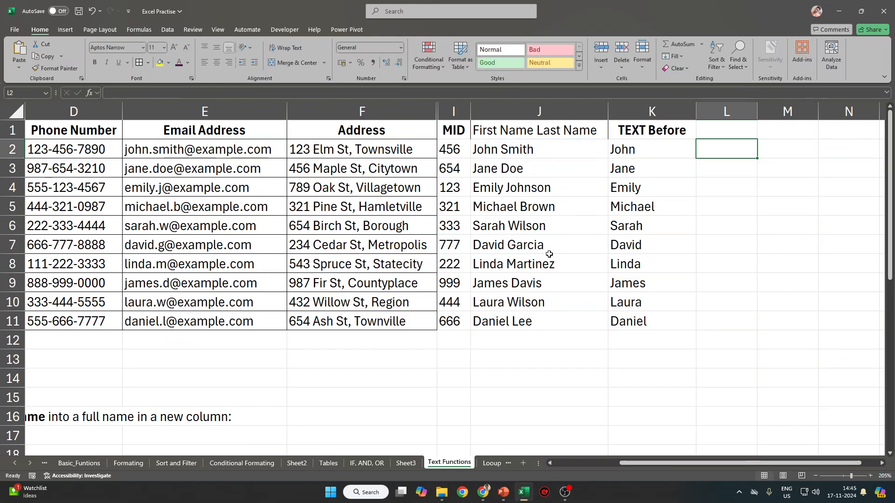
Enter =LEFT(J2,FIND(" ",J2-1)) in L2 and accept Excel's suggested correction.
{"action": "type", "text": "=le"}
{"action": "key", "text": "Tab"}
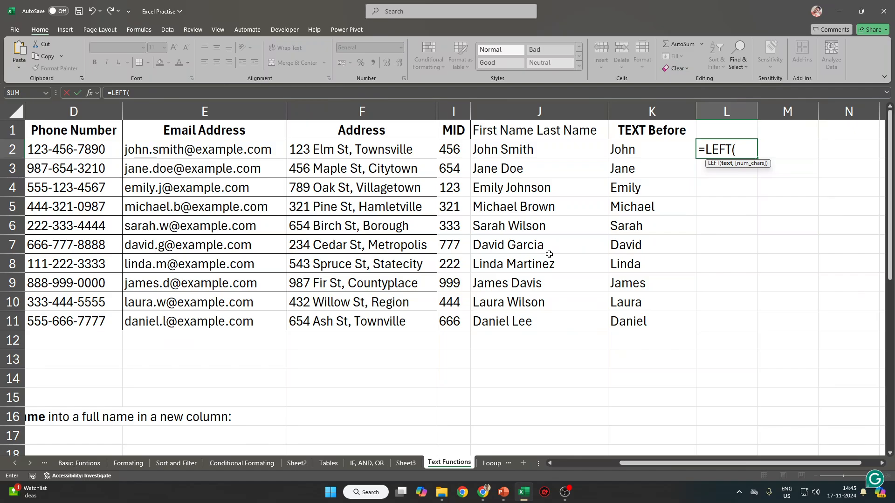
{"action": "key", "text": "Left"}
{"action": "key", "text": "Left"}
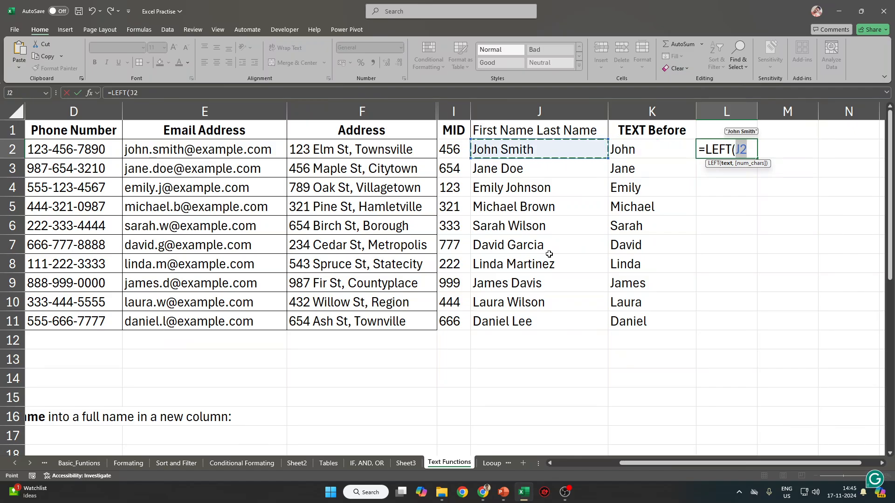
{"action": "type", "text": ","}
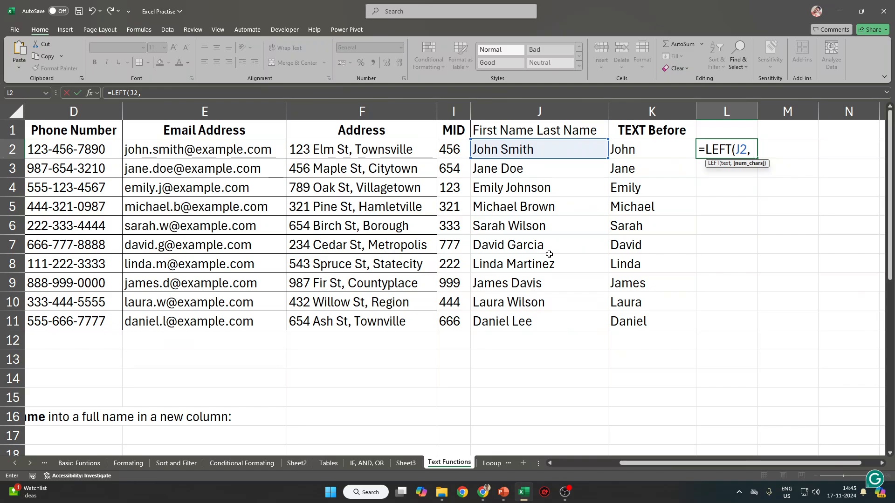
{"action": "type", "text": " find"}
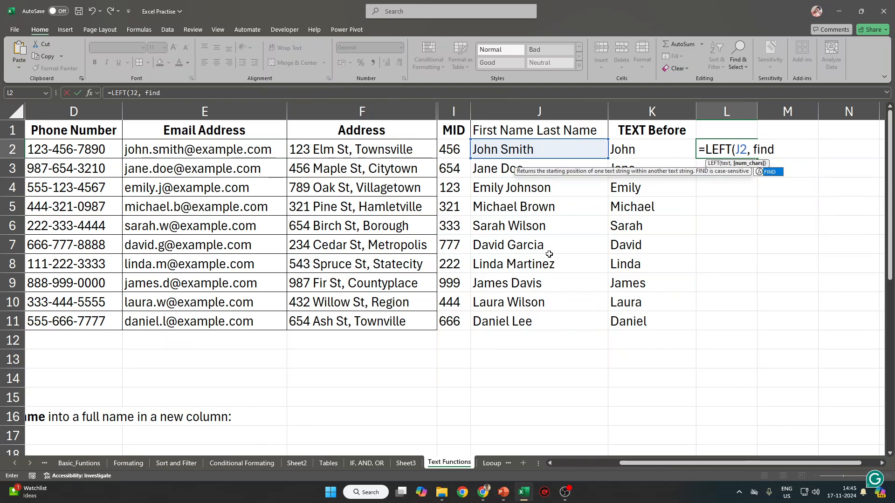
{"action": "key", "text": "Tab"}
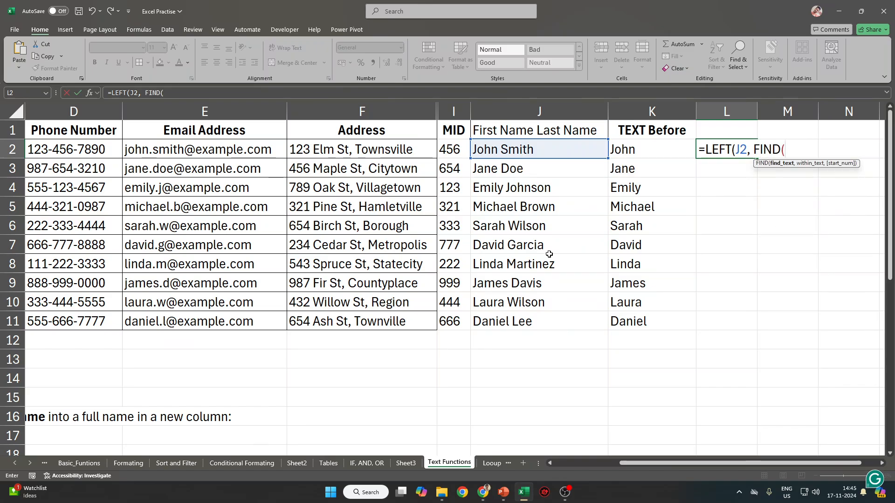
{"action": "type", "text": "\" \","}
{"action": "key", "text": "Left"}
{"action": "key", "text": "Left"}
{"action": "key", "text": "Left"}
{"action": "key", "text": "Right"}
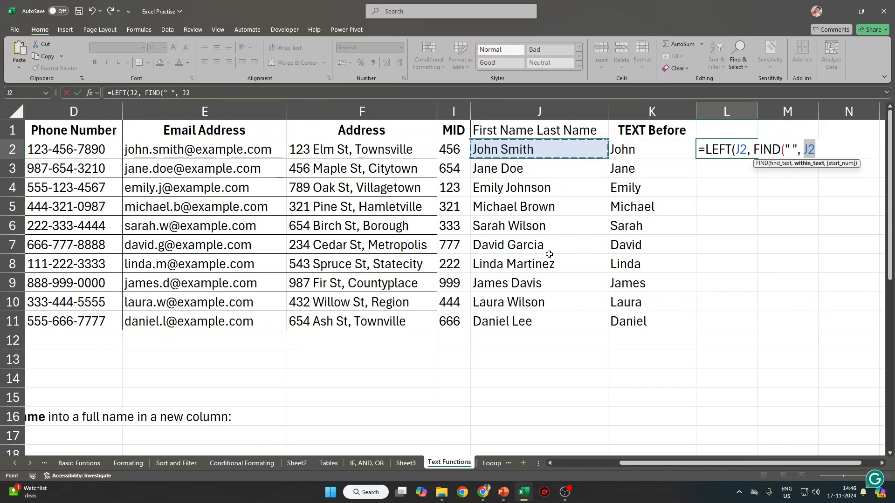
{"action": "type", "text": "-1)"}
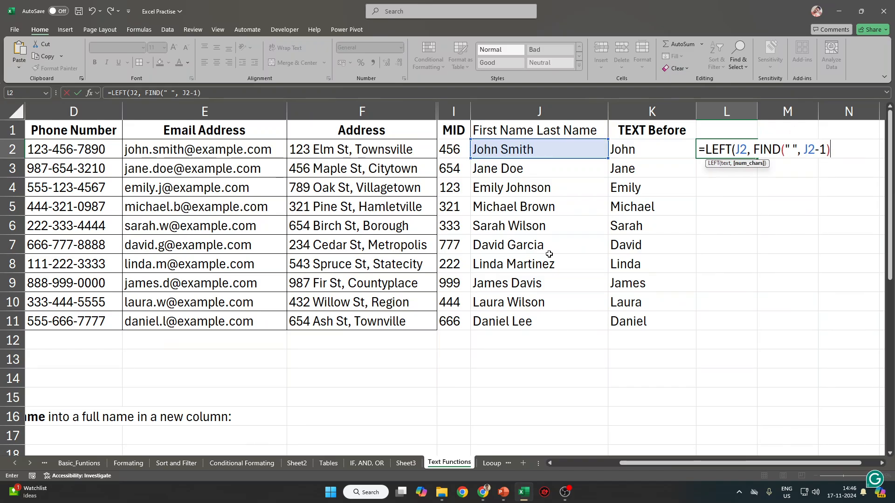
{"action": "key", "text": "Return"}
{"action": "key", "text": "Return"}
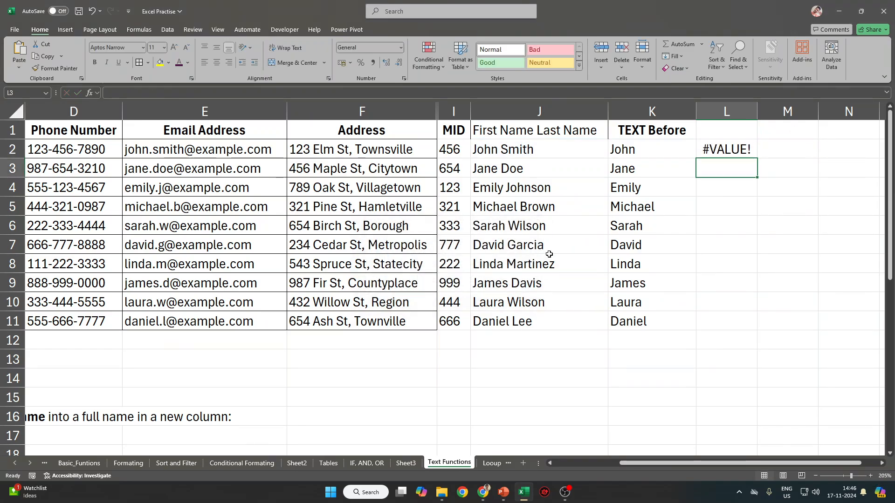
{"action": "key", "text": "Up"}
Try wrapping FIND in LEN, then undo back to the #VALUE! formula.
{"action": "key", "text": "F2"}
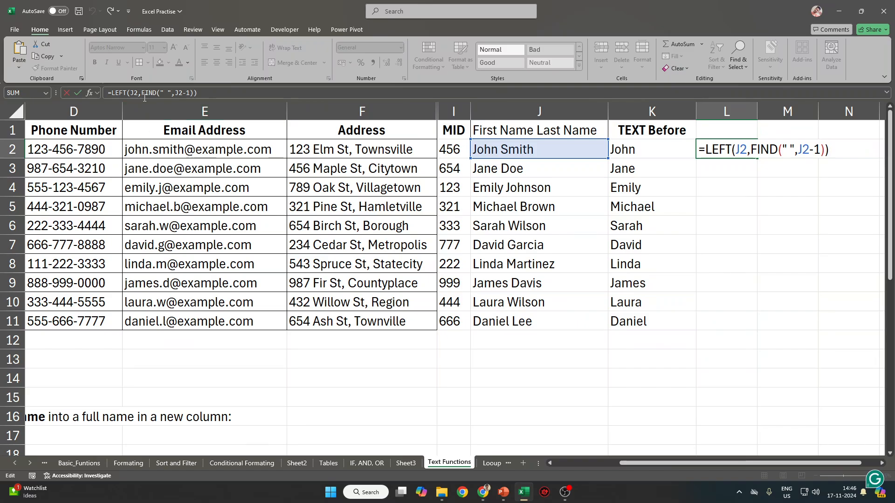
{"action": "left_click", "coordinate": [141, 93]}
{"action": "type", "text": "LEN("}
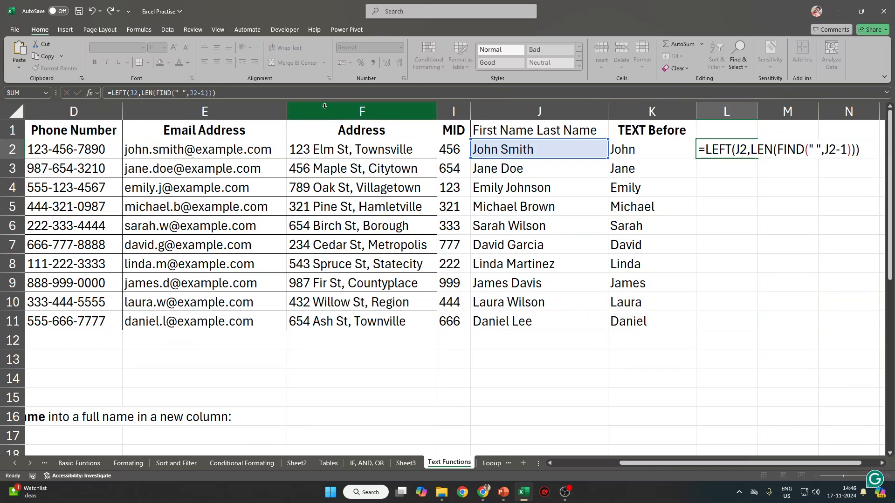
{"action": "key", "text": "ctrl+Return"}
{"action": "key", "text": "ctrl+z"}
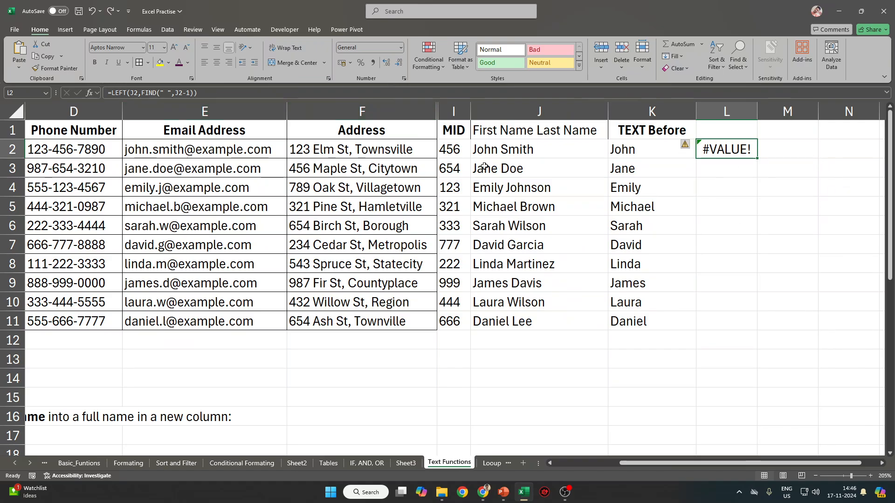
Strip LEFT from L2's formula to test a FIND-only version.
{"action": "left_click", "coordinate": [118, 93]}
{"action": "left_click_drag", "start_coordinate": [119, 94], "coordinate": [114, 96]}
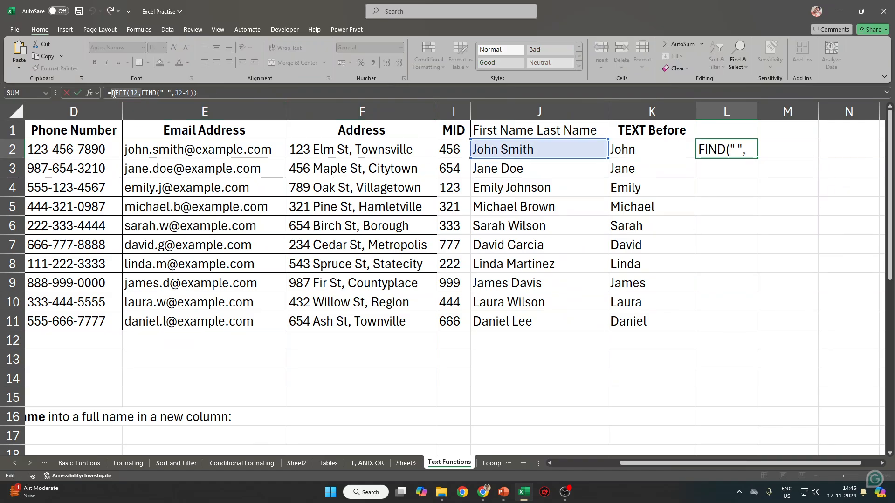
{"action": "key", "text": "BackSpace"}
{"action": "key", "text": "End"}
{"action": "key", "text": "BackSpace"}
{"action": "key", "text": "Return"}
Add the missing parenthesis after J2 so the FIND formula in L2 returns 4.
{"action": "key", "text": "Up"}
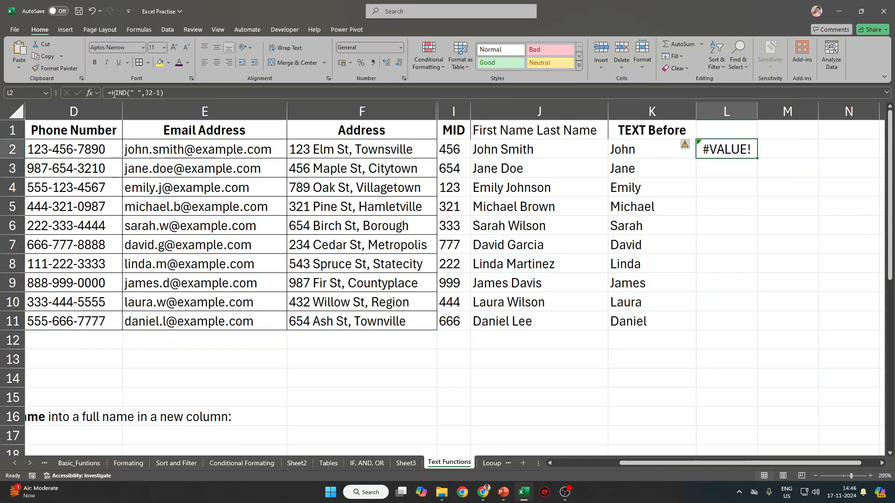
{"action": "key", "text": "F2"}
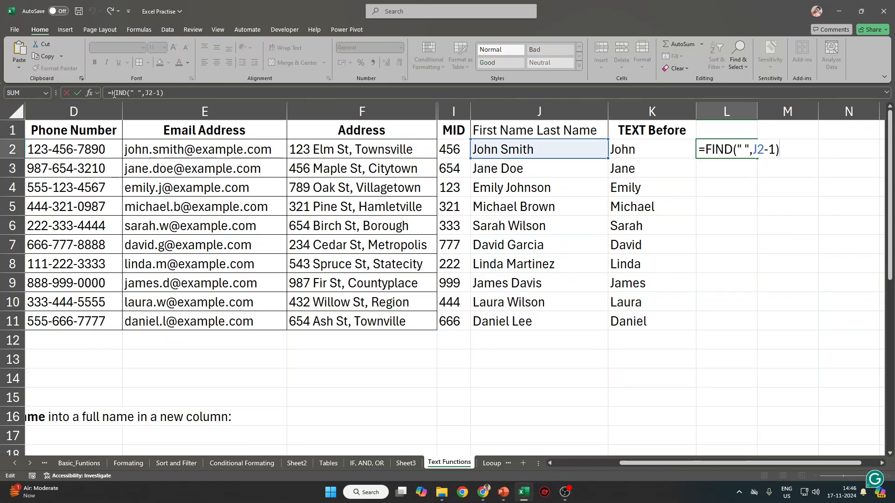
{"action": "left_click", "coordinate": [159, 93]}
{"action": "left_click", "coordinate": [152, 93]}
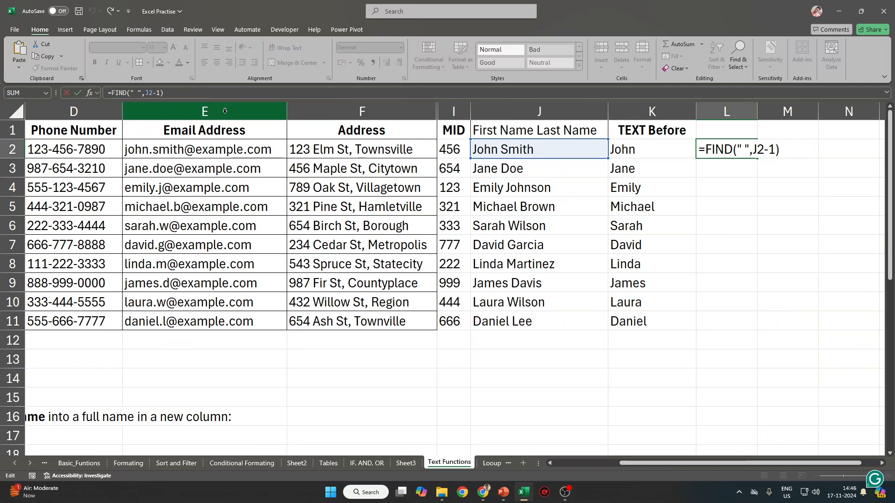
{"action": "type", "text": ")"}
{"action": "key", "text": "Return"}
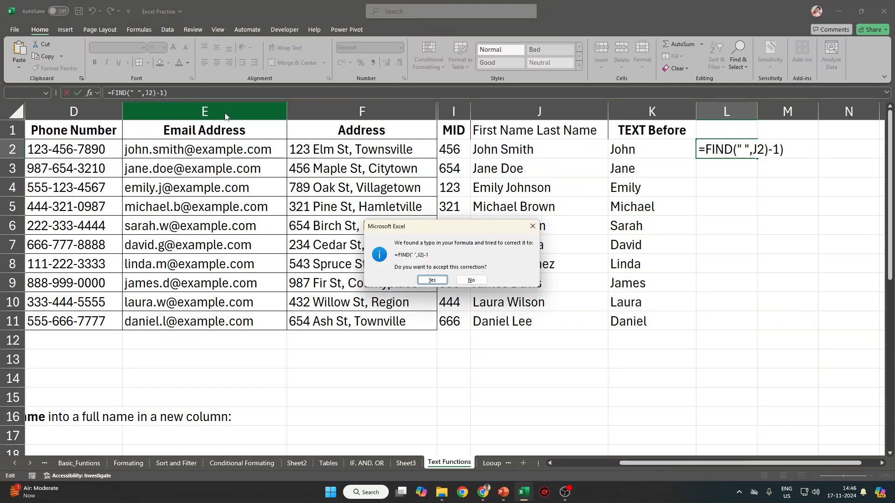
{"action": "key", "text": "Return"}
Wrap the FIND result in LEFT, using J2 as the text argument.
{"action": "key", "text": "Up"}
{"action": "key", "text": "F2"}
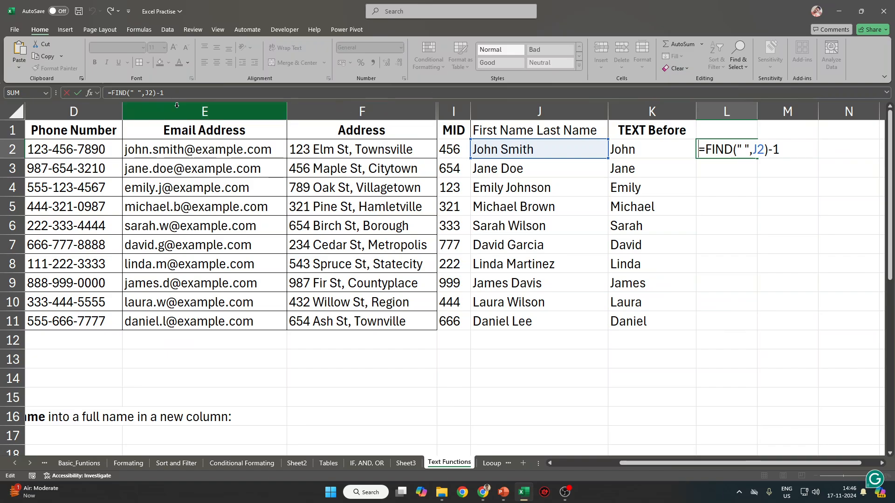
{"action": "left_click", "coordinate": [112, 94]}
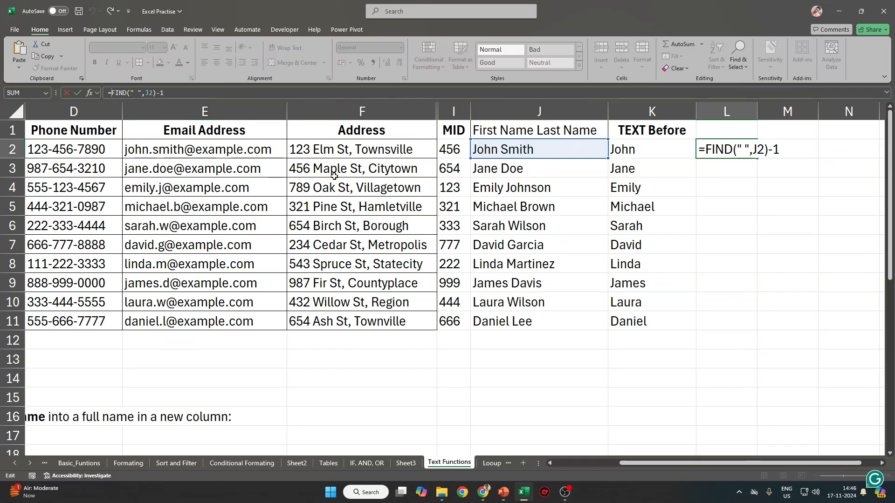
{"action": "type", "text": "Left"}
{"action": "key", "text": "Tab"}
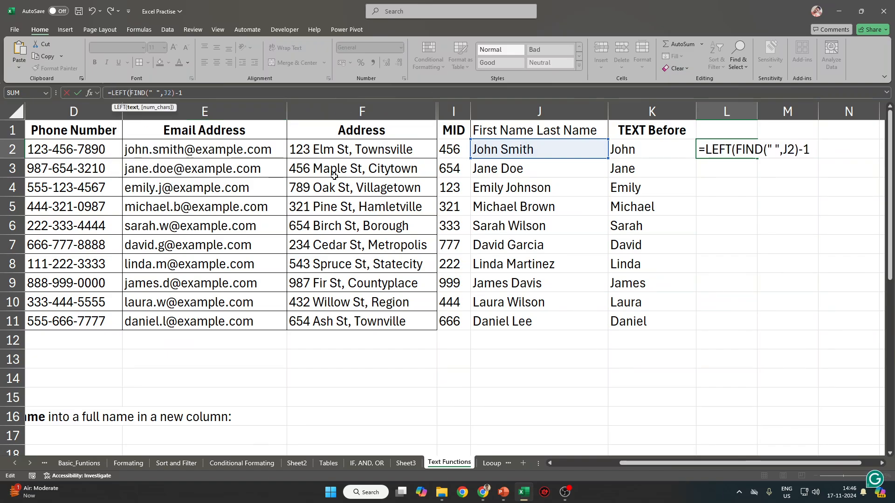
{"action": "left_click", "coordinate": [529, 149]}
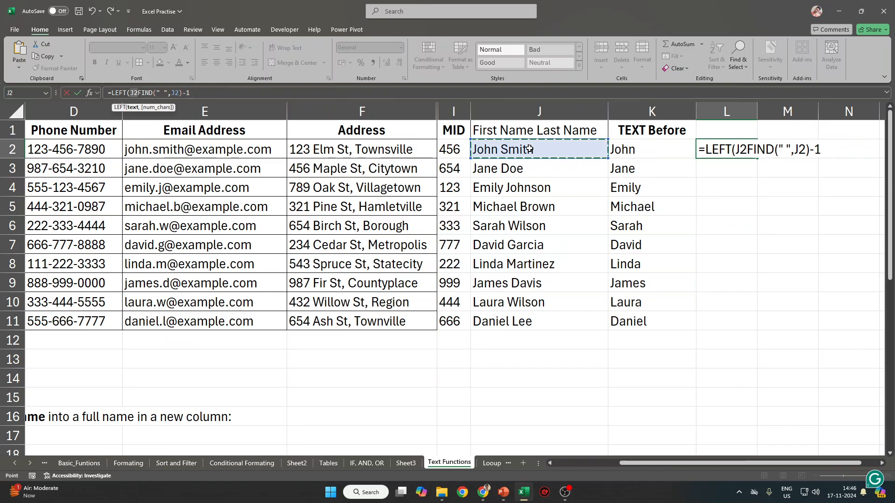
{"action": "type", "text": ","}
{"action": "key", "text": "Return"}
{"action": "key", "text": "Return"}
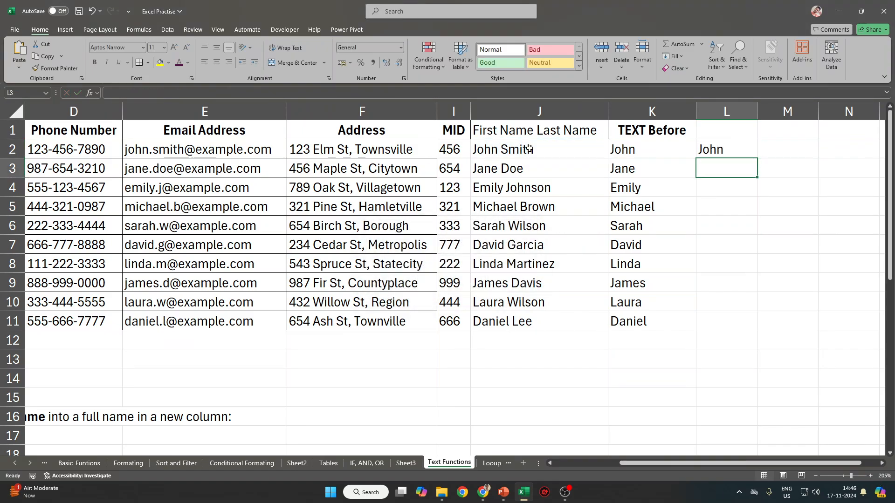
{"action": "key", "text": "Up"}
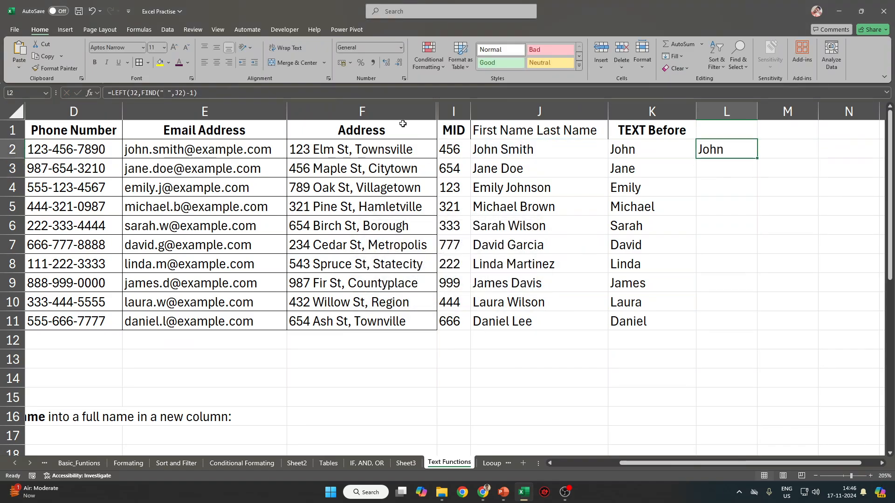
Adjust the FIND arguments in L2 and confirm the formula so it shows John.
{"action": "left_click", "coordinate": [143, 92]}
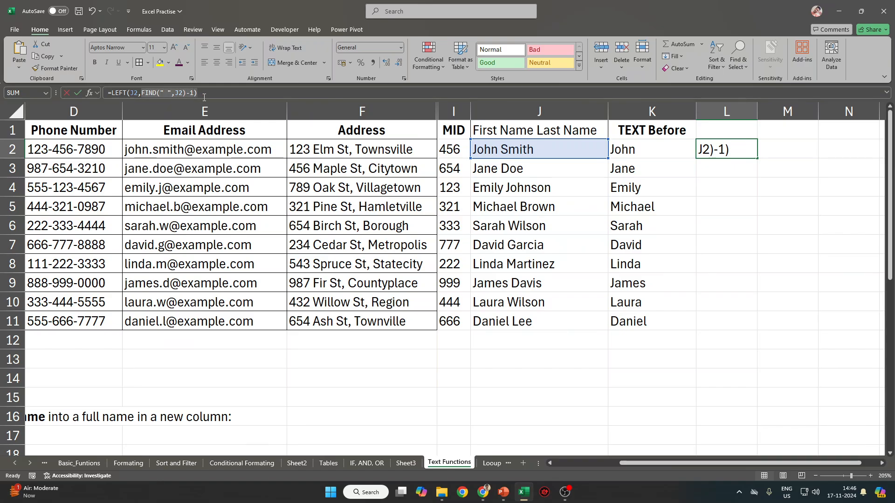
{"action": "left_click", "coordinate": [184, 94]}
{"action": "left_click", "coordinate": [187, 94]}
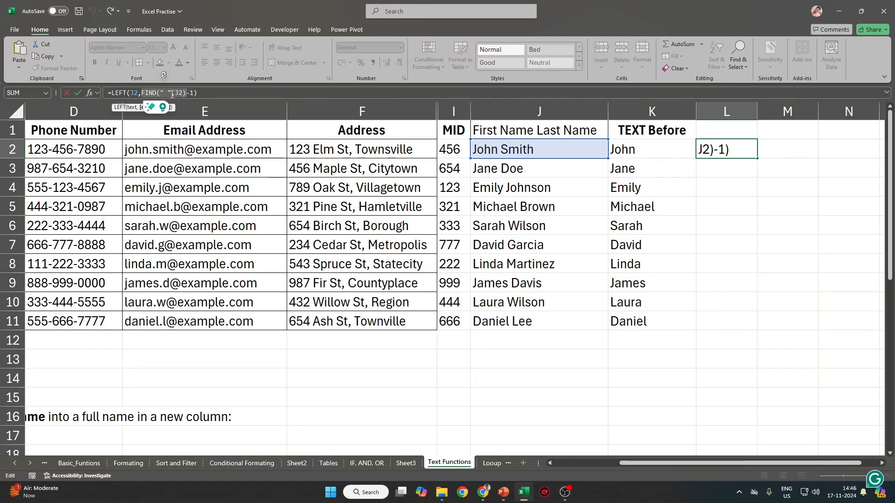
{"action": "left_click", "coordinate": [172, 93]}
{"action": "left_click", "coordinate": [161, 93]}
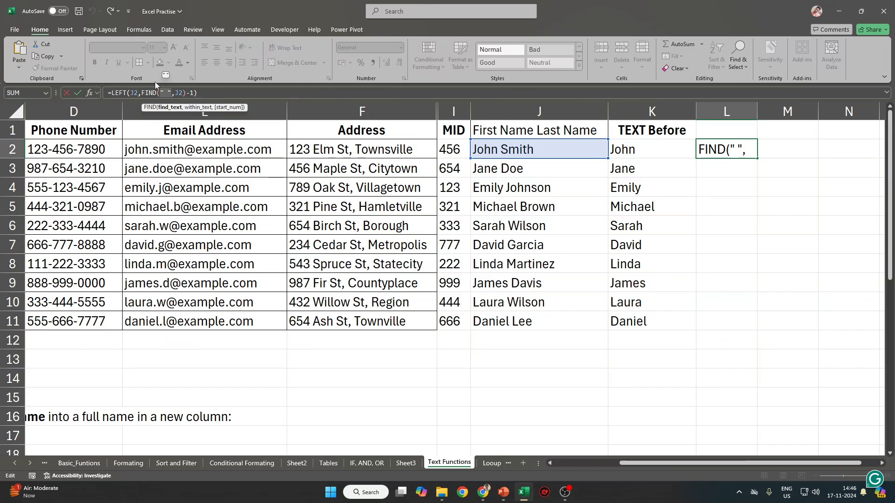
{"action": "key", "text": "ctrl+Return"}
Inspect the space delimiter in K2's TEXTBEFORE formula for comparison, leaving it unchanged.
{"action": "left_click", "coordinate": [675, 149]}
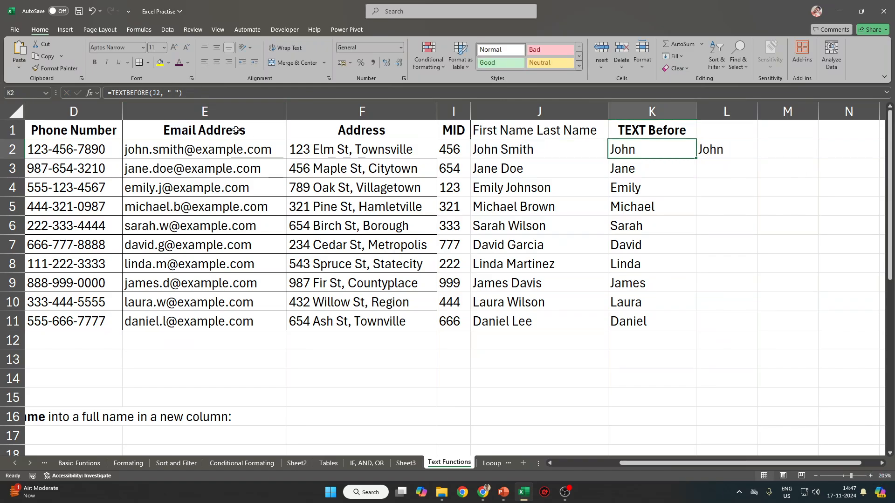
{"action": "left_click", "coordinate": [173, 94]}
{"action": "left_click_drag", "start_coordinate": [173, 96], "coordinate": [170, 95]}
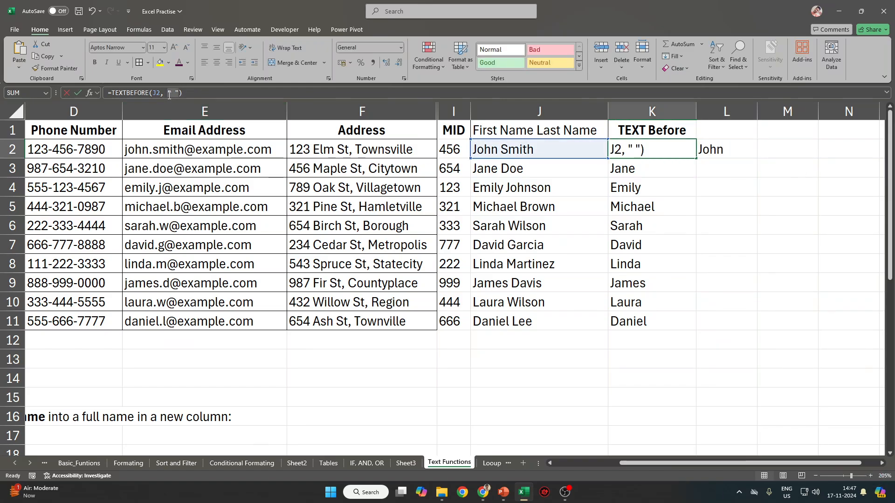
{"action": "key", "text": "Escape"}
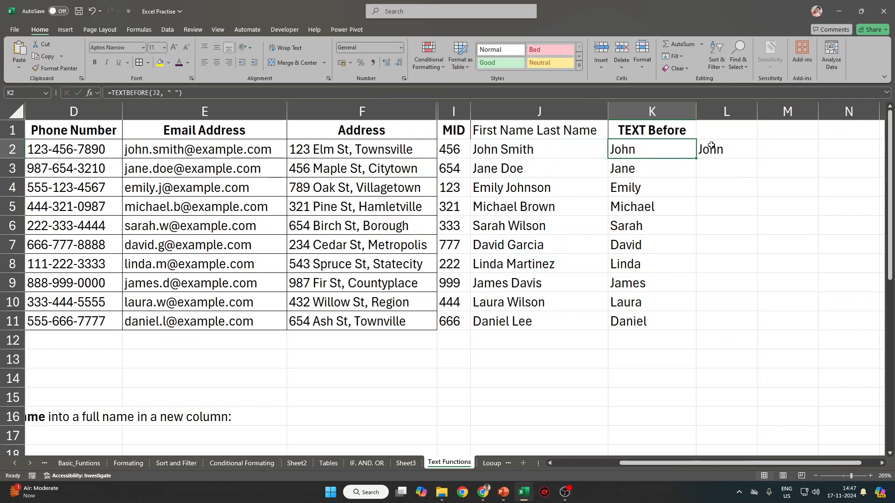
Correct L2 to =LEFT(J2,FIND(" ",J2)-1) so it returns John.
{"action": "left_click", "coordinate": [716, 149]}
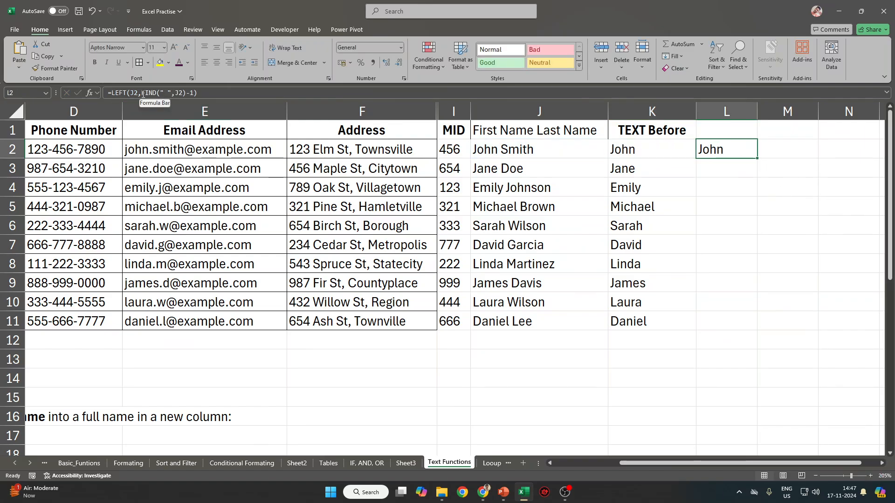
{"action": "left_click", "coordinate": [142, 93]}
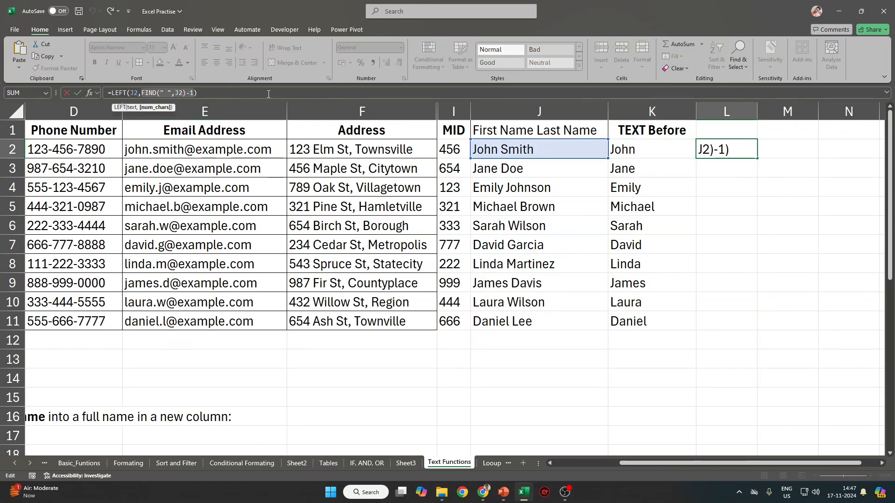
{"action": "key", "text": "Escape"}
{"action": "left_click", "coordinate": [141, 92]}
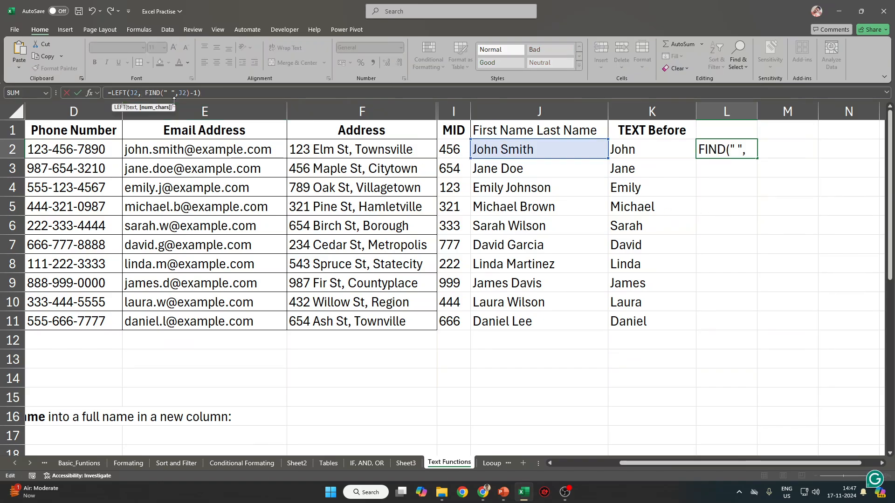
{"action": "left_click_drag", "start_coordinate": [145, 93], "coordinate": [188, 93]}
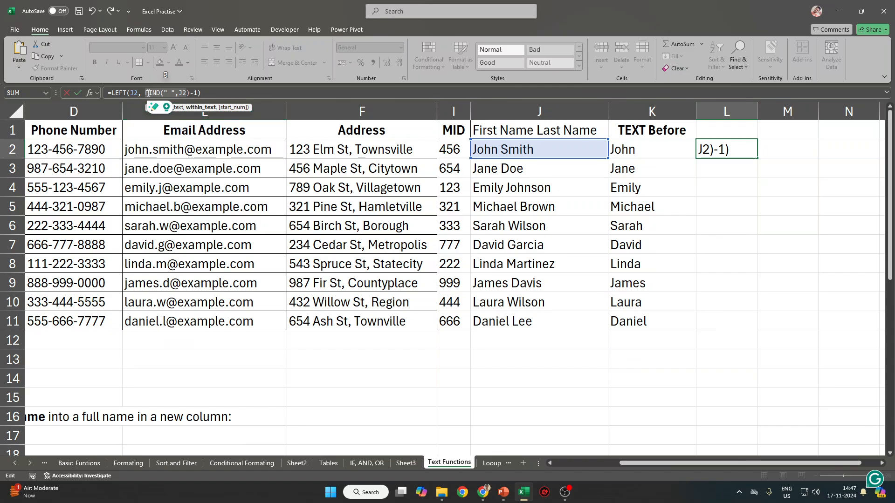
{"action": "left_click", "coordinate": [164, 92]}
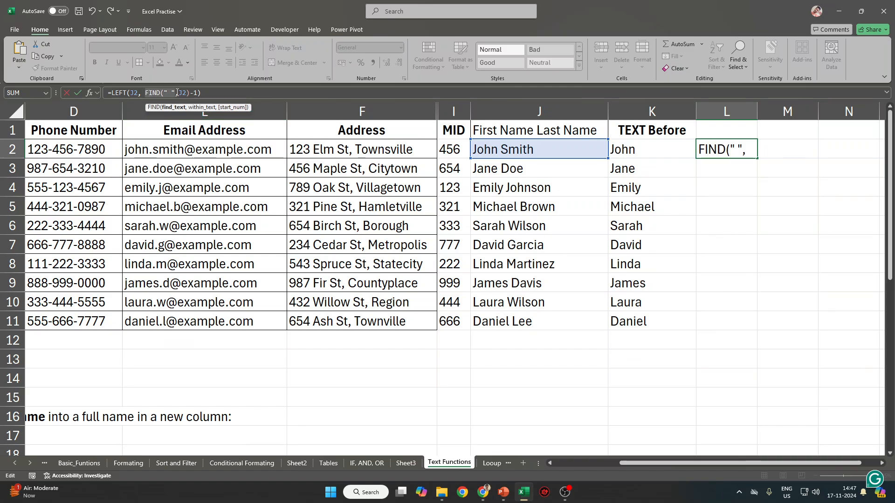
{"action": "type", "text": ")"}
{"action": "key", "text": "ctrl+Return"}
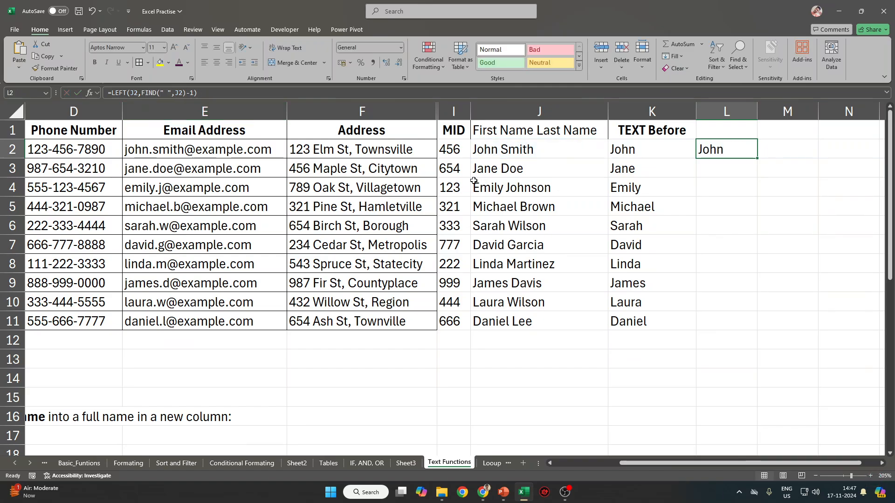
Check the space in J2's full name, then select L2 down through L11.
{"action": "double_click", "coordinate": [501, 149]}
{"action": "left_click_drag", "start_coordinate": [502, 150], "coordinate": [498, 150]}
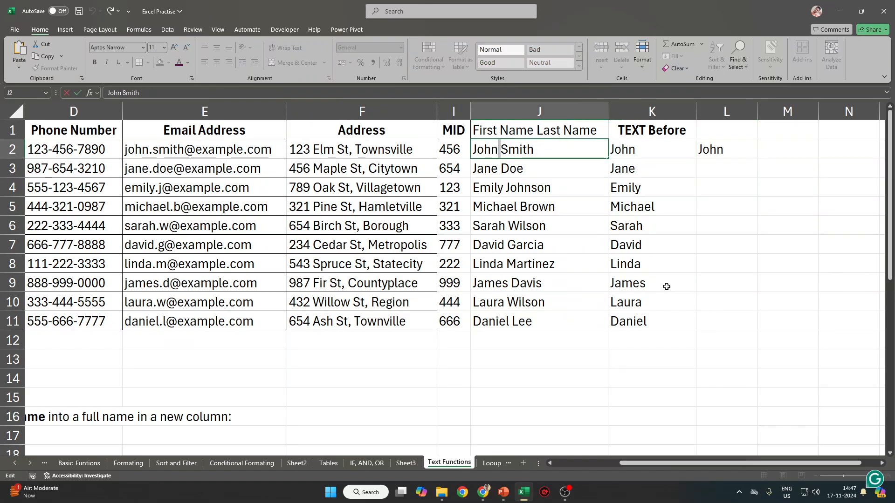
{"action": "key", "text": "Escape"}
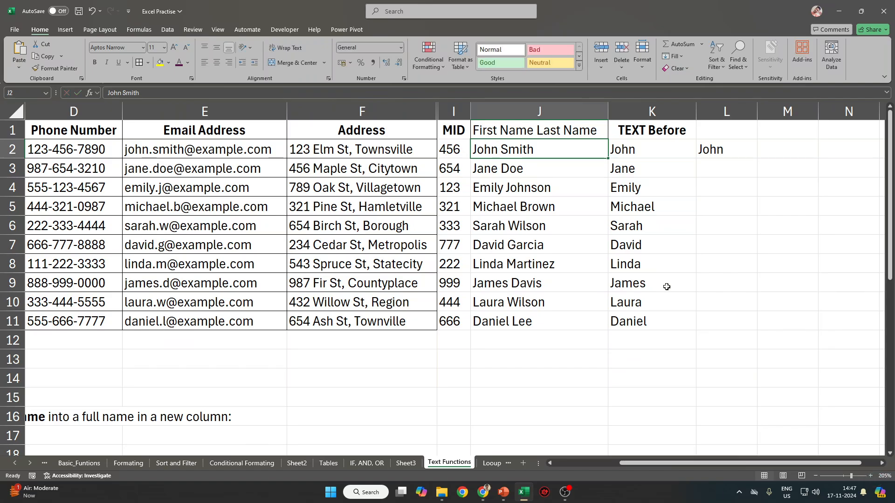
{"action": "left_click_drag", "start_coordinate": [720, 149], "coordinate": [726, 322]}
Fill the first-name formula down to L11 and review L2's formula.
{"action": "key", "text": "ctrl+d"}
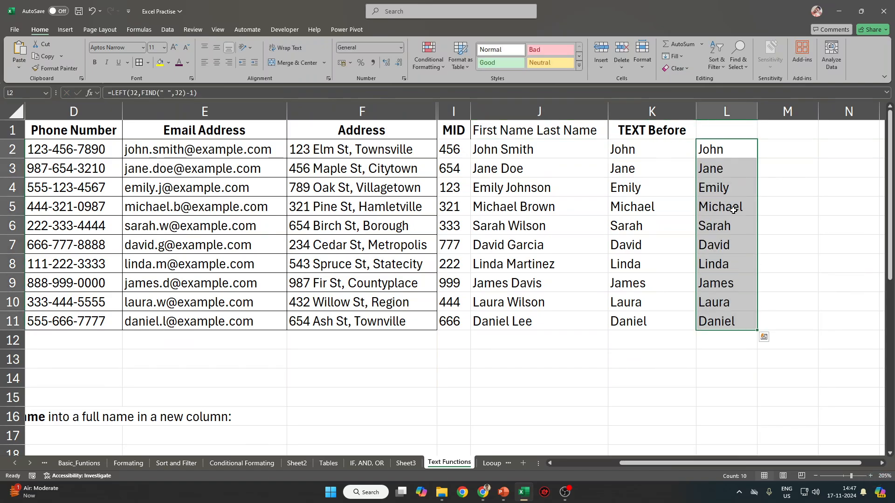
{"action": "left_click", "coordinate": [743, 152]}
{"action": "key", "text": "F2"}
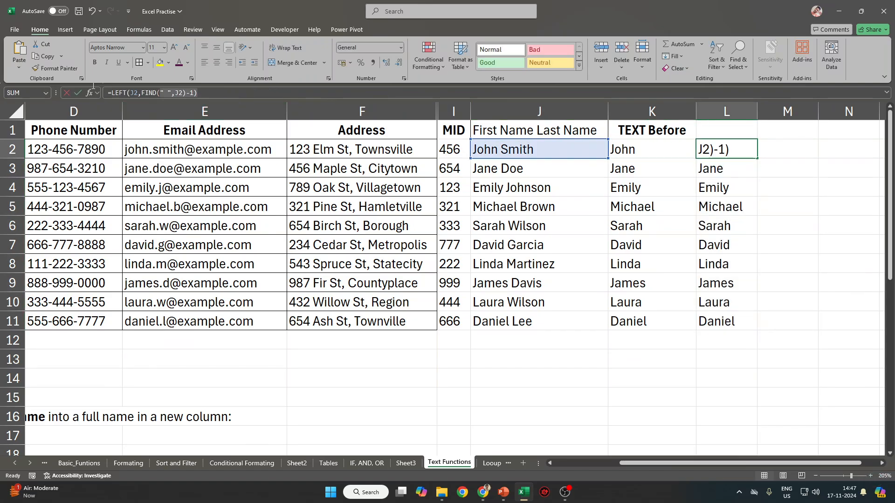
{"action": "key", "text": "Escape"}
Paste the formula text *=LEFT(J2,FIND(" ",J2)-1) as a note into F13.
{"action": "double_click", "coordinate": [377, 360]}
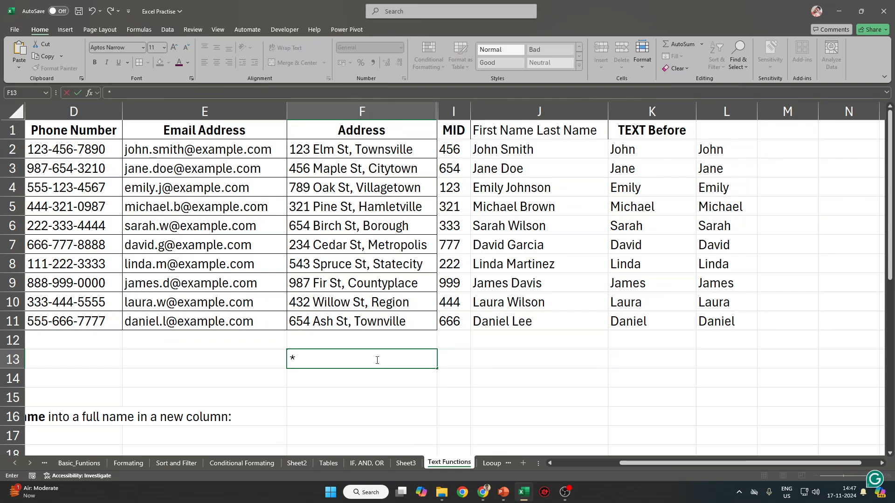
{"action": "type", "text": "*=LEFT(J2,FIND(\" \",J2)-1)"}
{"action": "key", "text": "Return"}
{"action": "left_click", "coordinate": [376, 359]}
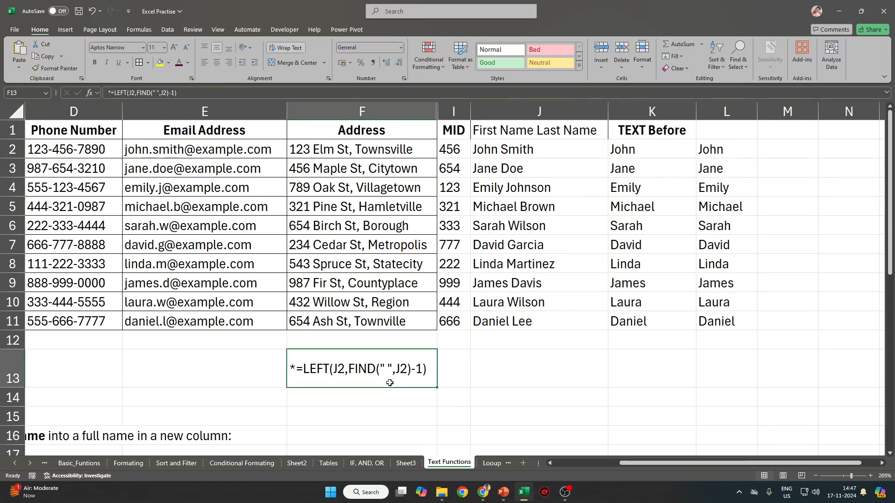
Review the FIND part and quoted space of the F13 note, then inspect K2's TEXTBEFORE formula.
{"action": "double_click", "coordinate": [351, 368]}
{"action": "left_click_drag", "start_coordinate": [349, 369], "coordinate": [409, 373]}
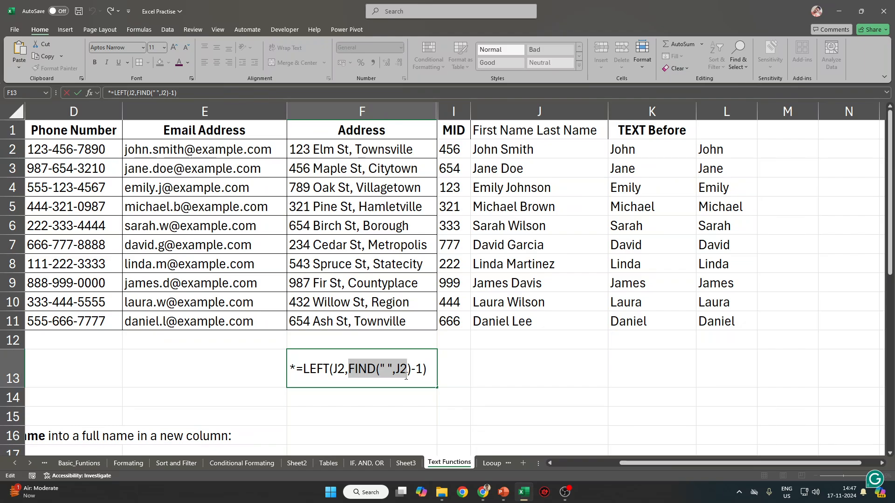
{"action": "left_click", "coordinate": [391, 367]}
{"action": "left_click_drag", "start_coordinate": [391, 368], "coordinate": [380, 367]}
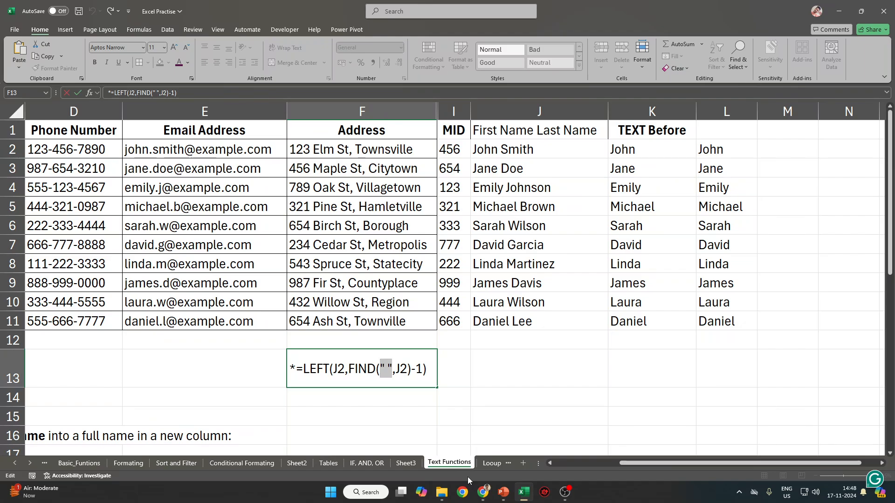
{"action": "key", "text": "Left"}
{"action": "key", "text": "Escape"}
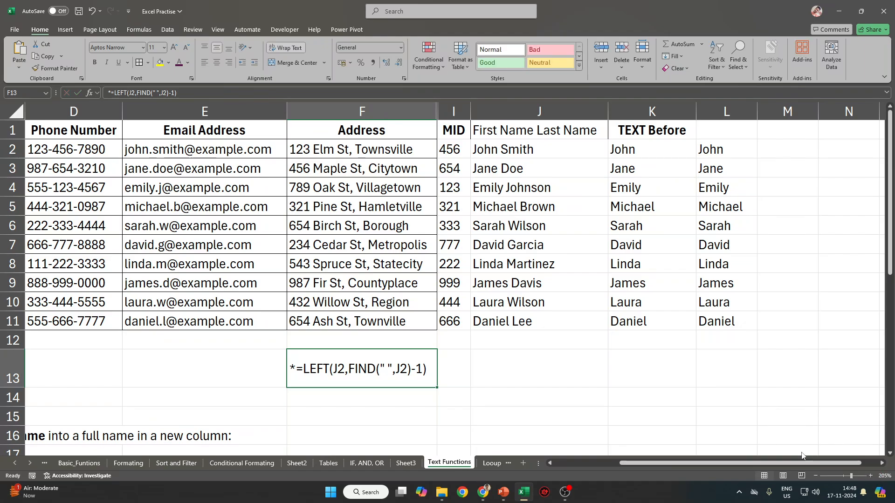
{"action": "left_click", "coordinate": [654, 155]}
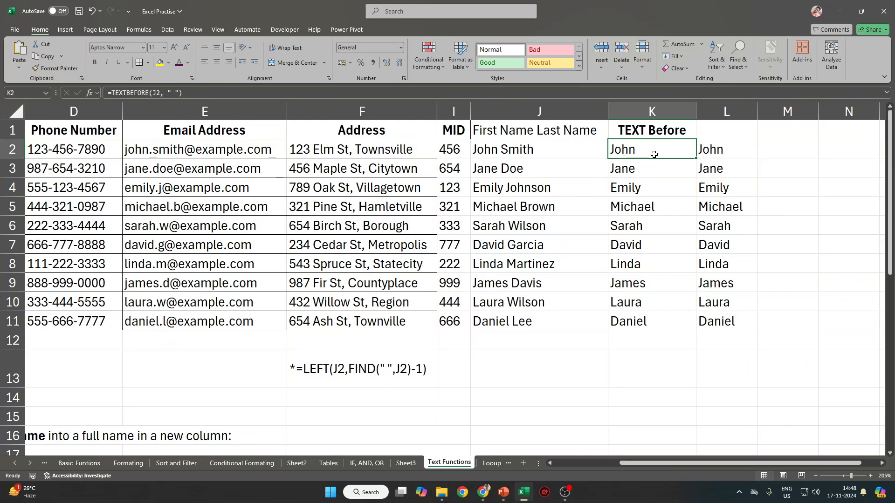
{"action": "key", "text": "Right"}
{"action": "key", "text": "Right"}
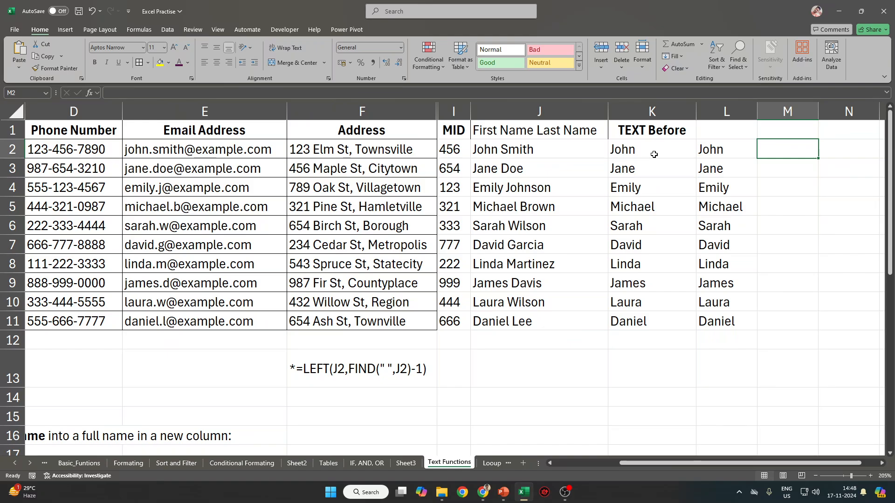
{"action": "type", "text": "=REGT"}
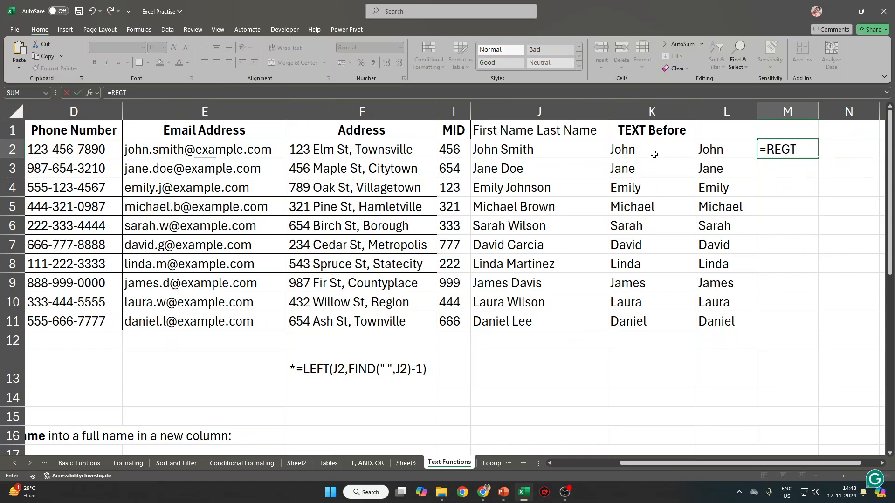
{"action": "key", "text": "BackSpace"}
{"action": "type", "text": "te"}
{"action": "key", "text": "BackSpace"}
{"action": "key", "text": "BackSpace"}
{"action": "type", "text": "extrat"}
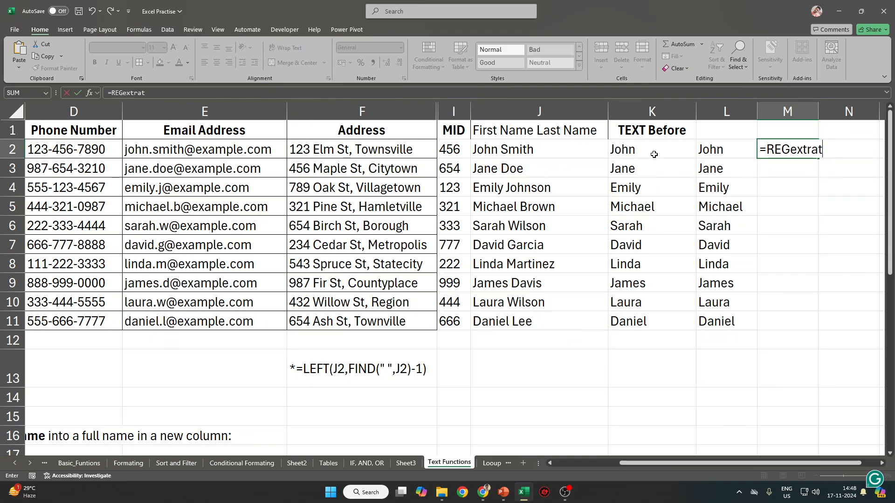
{"action": "key", "text": "Tab"}
{"action": "key", "text": "Left"}
{"action": "key", "text": "Delete"}
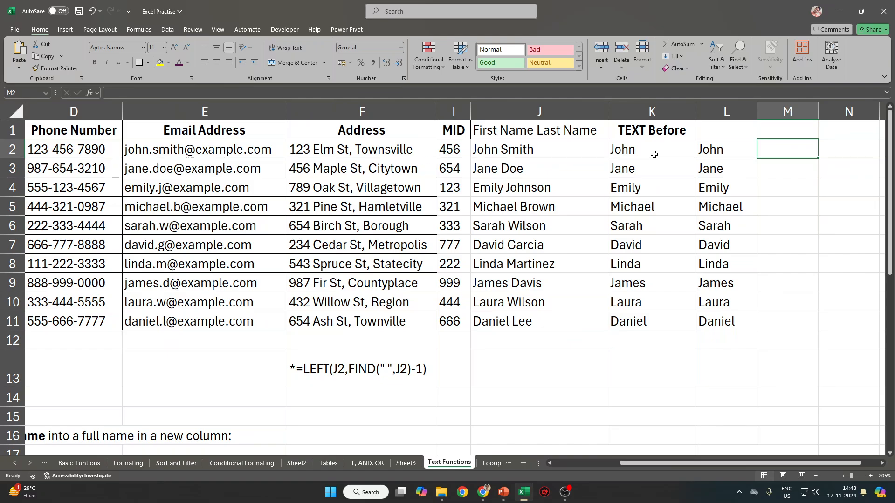
{"action": "type", "text": "="}
{"action": "key", "text": "Escape"}
{"action": "left_click", "coordinate": [456, 150]}
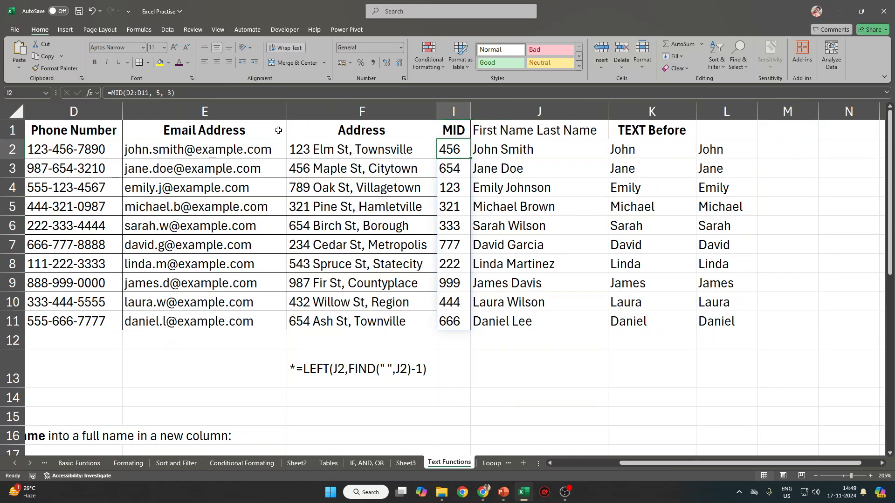
{"action": "left_click", "coordinate": [162, 93]}
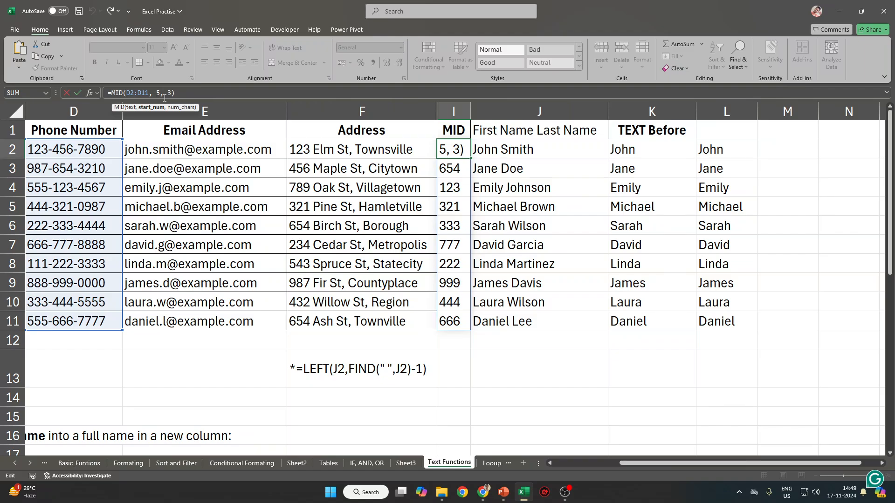
{"action": "left_click", "coordinate": [726, 151]}
{"action": "key", "text": "ctrl+Return"}
{"action": "left_click", "coordinate": [369, 374]}
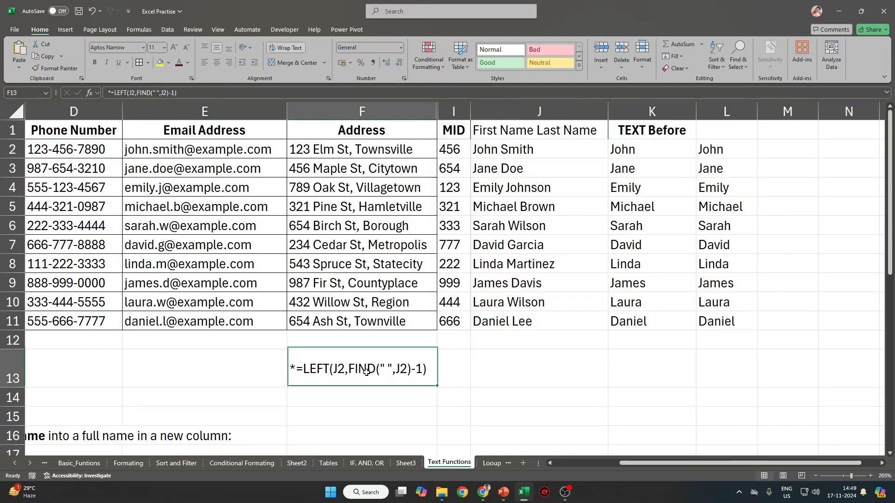
{"action": "left_click", "coordinate": [707, 152]}
{"action": "left_click", "coordinate": [201, 94]}
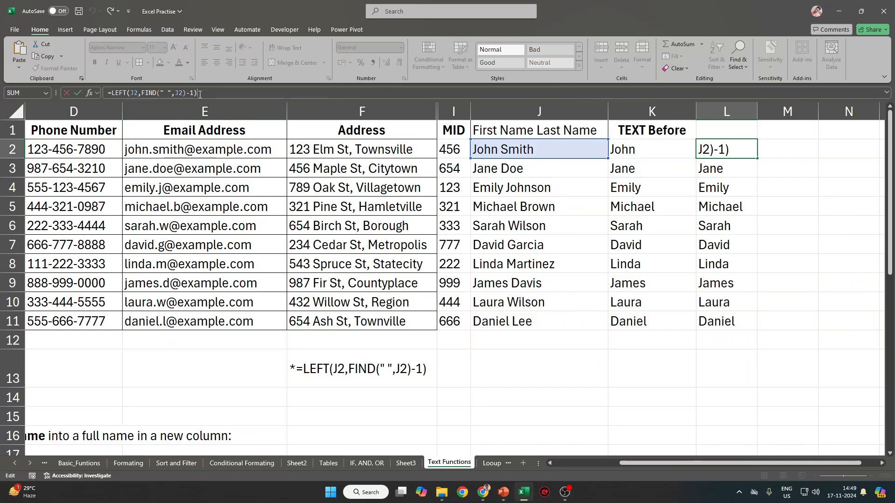
{"action": "key", "text": "BackSpace"}
{"action": "key", "text": "BackSpace"}
{"action": "key", "text": "BackSpace"}
{"action": "key", "text": "BackSpace"}
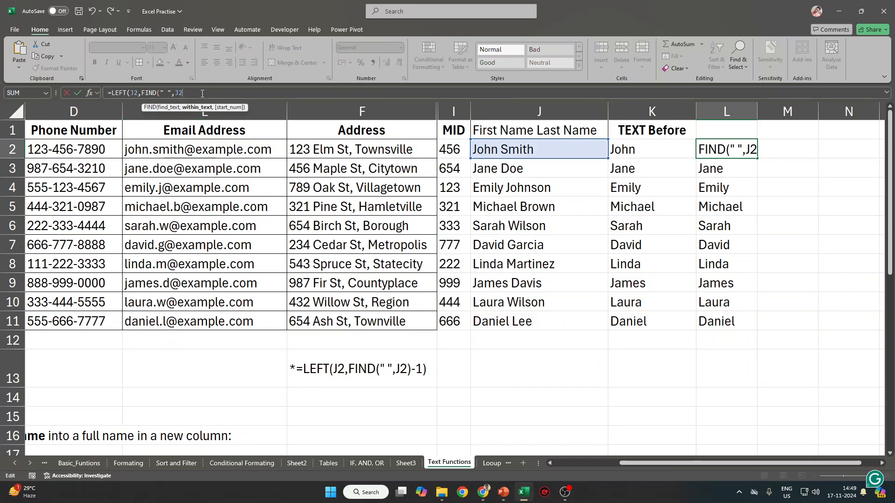
{"action": "type", "text": ","}
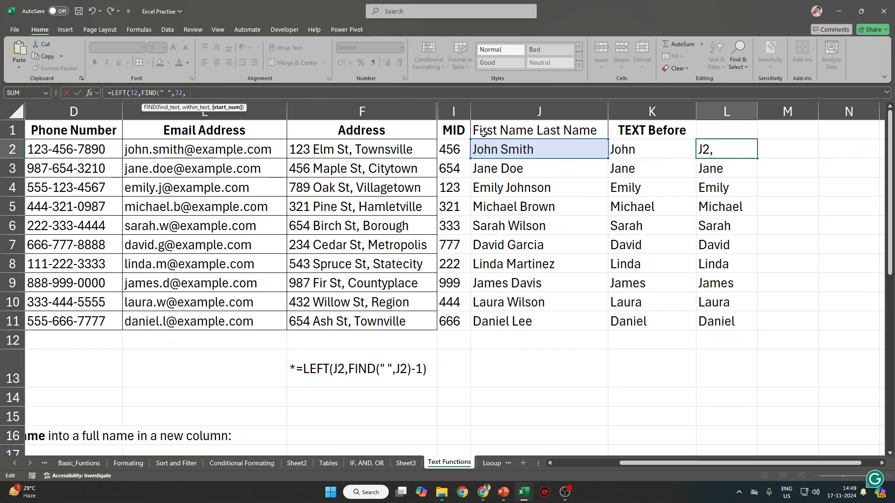
{"action": "key", "text": "Escape"}
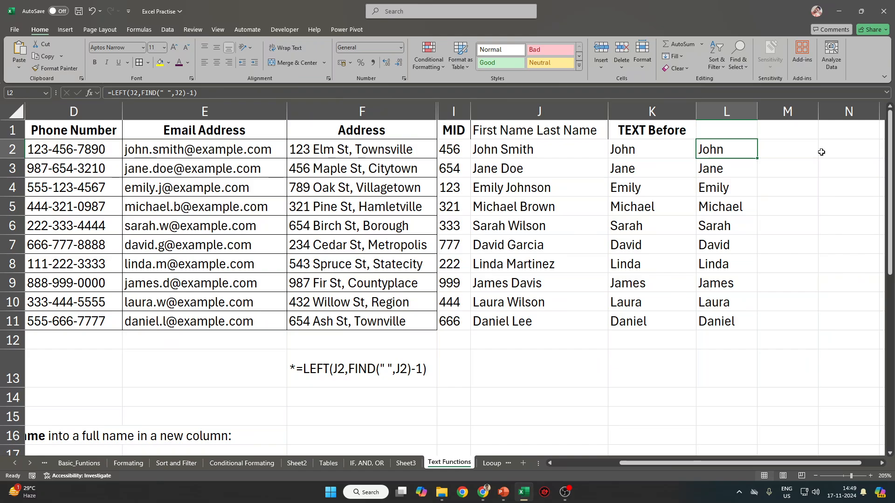
{"action": "key", "text": "Right"}
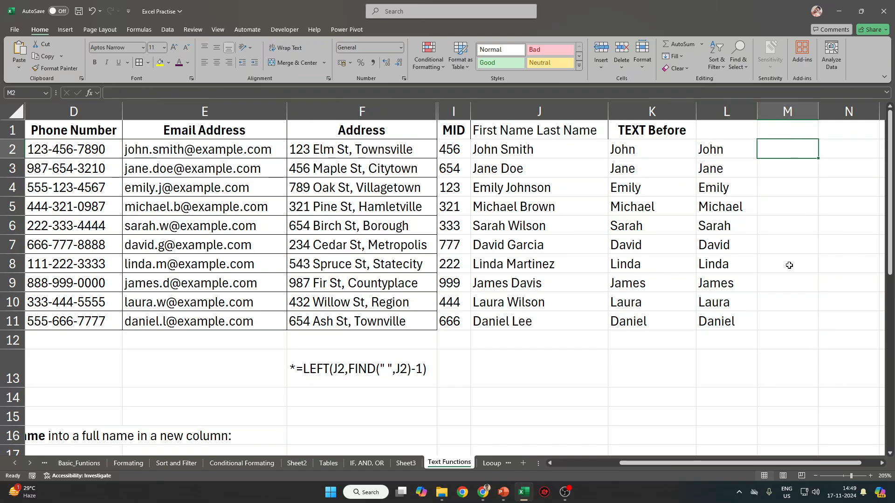
Label L1 'tyes' and M1 'teset2' after glancing at the F2 address.
{"action": "double_click", "coordinate": [323, 150]}
{"action": "key", "text": "Return"}
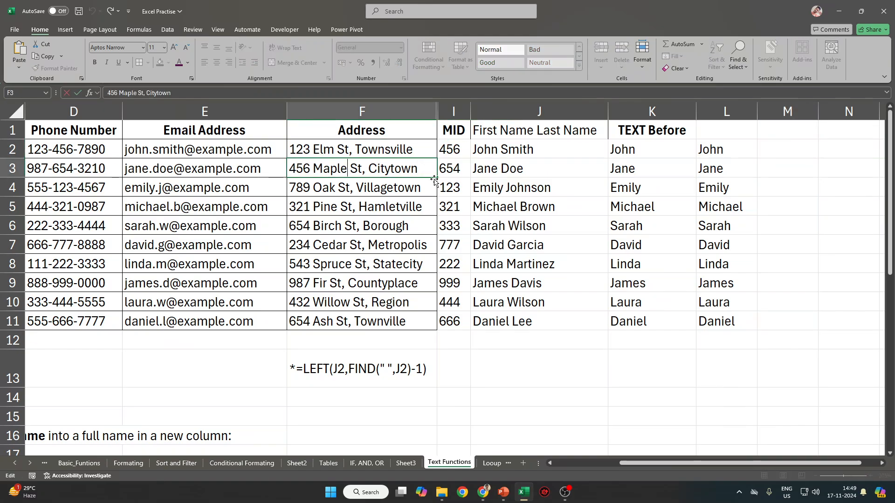
{"action": "left_click", "coordinate": [776, 144]}
{"action": "left_click", "coordinate": [741, 132]}
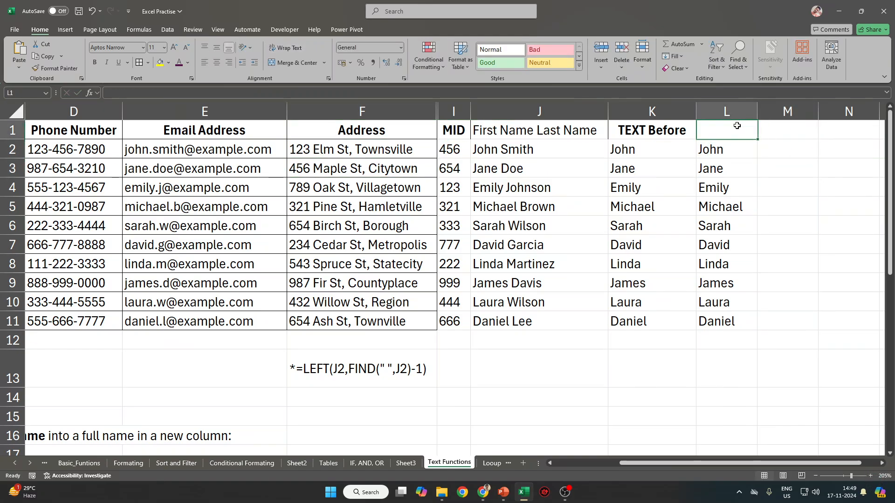
{"action": "type", "text": "tyes"}
{"action": "left_click", "coordinate": [776, 127]}
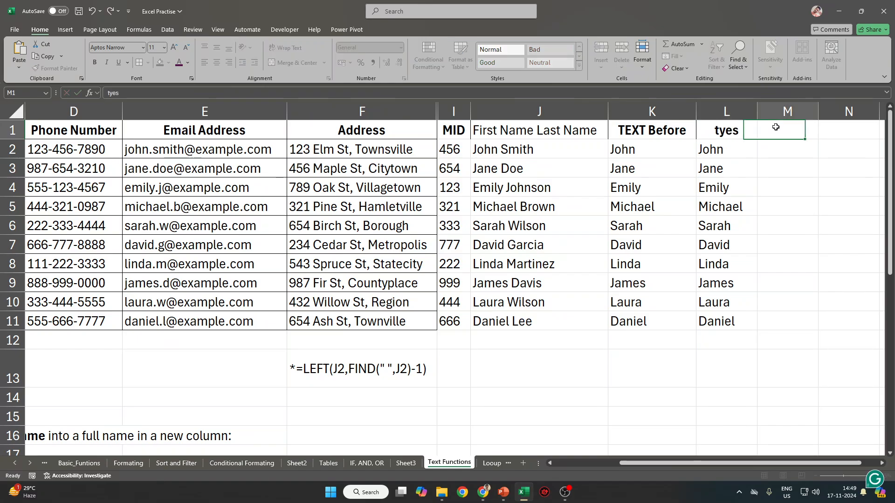
{"action": "type", "text": "teset2"}
Enter ELM in M2 and Flash Fill uppercase street names down to M11.
{"action": "key", "text": "Left"}
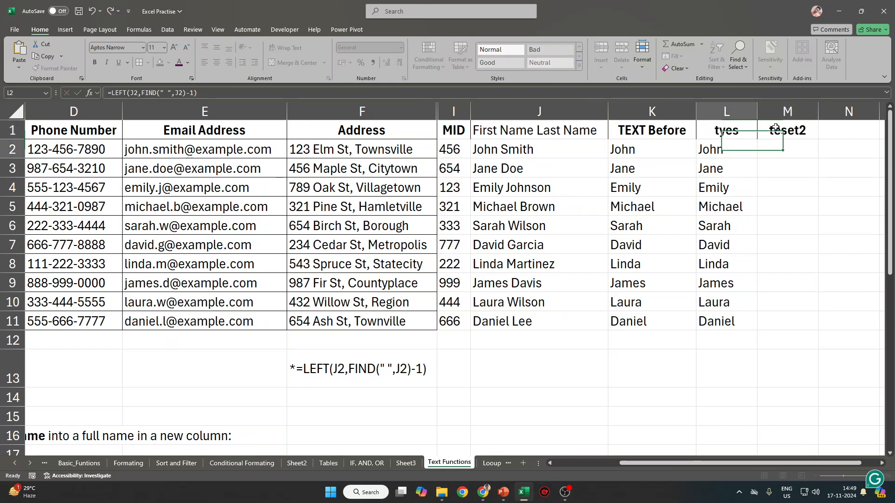
{"action": "key", "text": "Down"}
{"action": "key", "text": "Right"}
{"action": "type", "text": "ELM"}
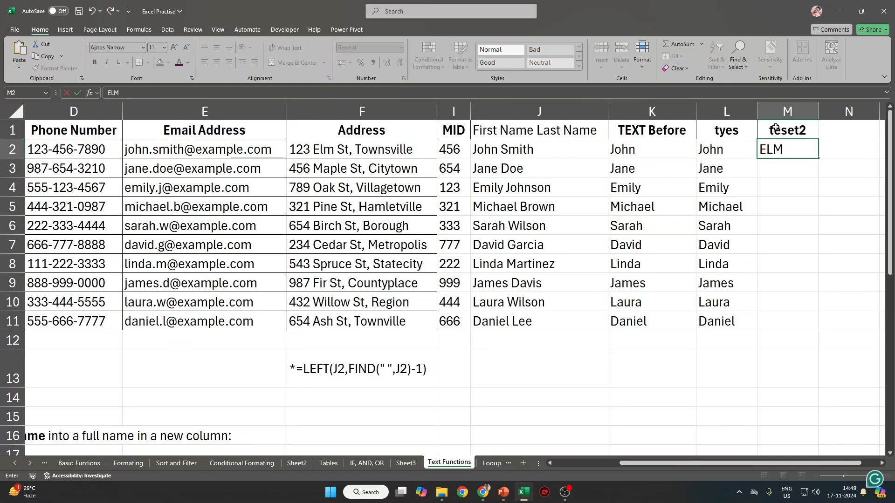
{"action": "key", "text": "Return"}
{"action": "key", "text": "ctrl+e"}
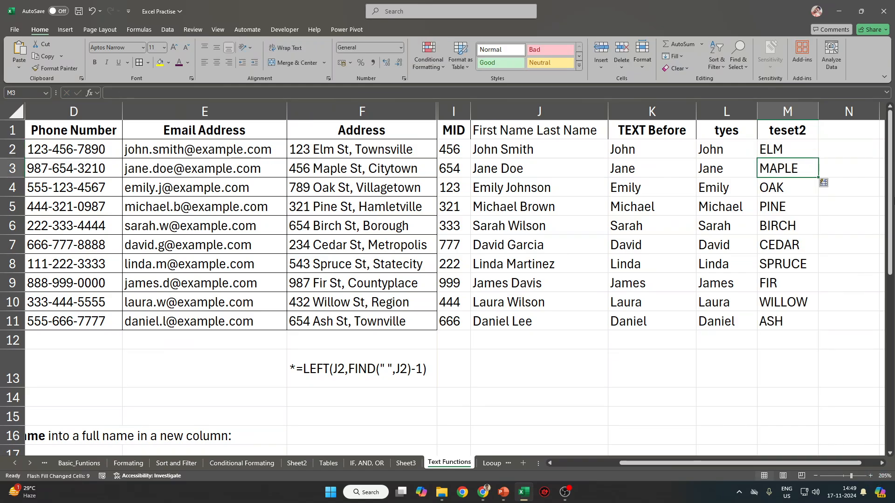
{"action": "left_click_drag", "start_coordinate": [790, 153], "coordinate": [792, 320]}
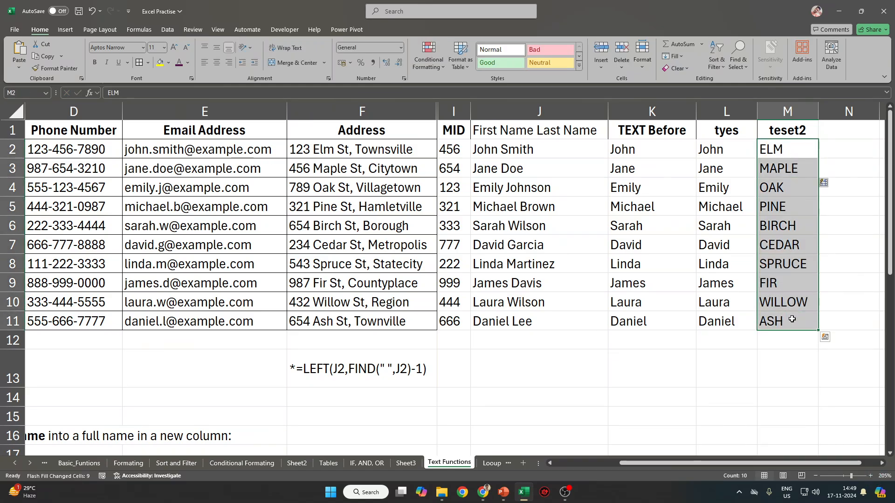
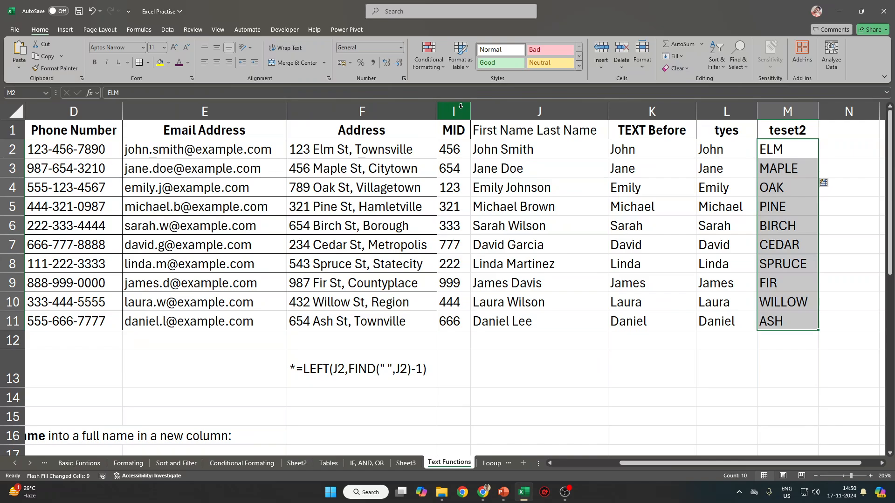
Compare the Flash-Filled street names ELM through ASH in column M with the Elm and Maple addresses in F2:F3.
{"action": "left_click_drag", "start_coordinate": [813, 149], "coordinate": [793, 317]}
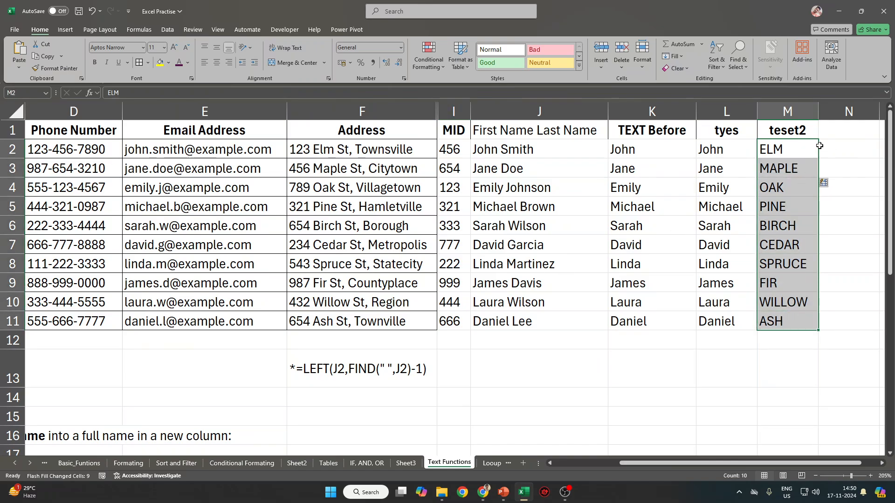
{"action": "left_click_drag", "start_coordinate": [793, 148], "coordinate": [775, 319]}
{"action": "left_click", "coordinate": [796, 157]}
{"action": "left_click", "coordinate": [333, 148]}
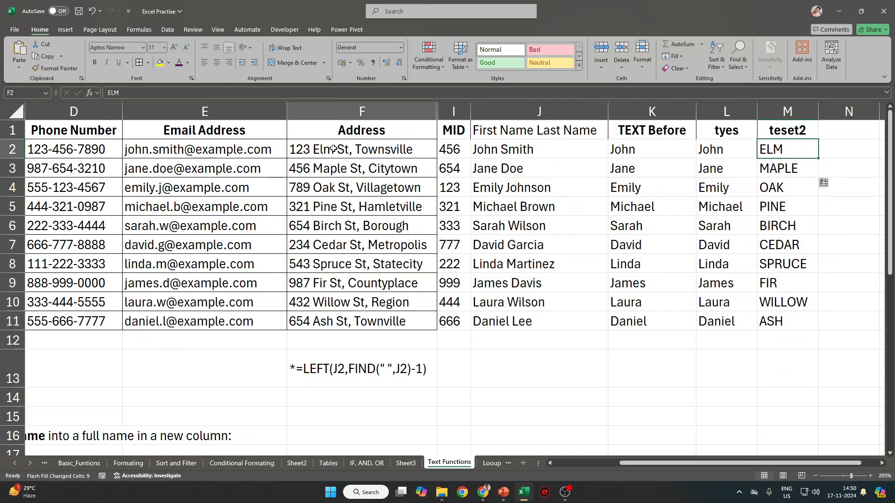
{"action": "double_click", "coordinate": [333, 149]}
{"action": "left_click_drag", "start_coordinate": [333, 149], "coordinate": [312, 149]}
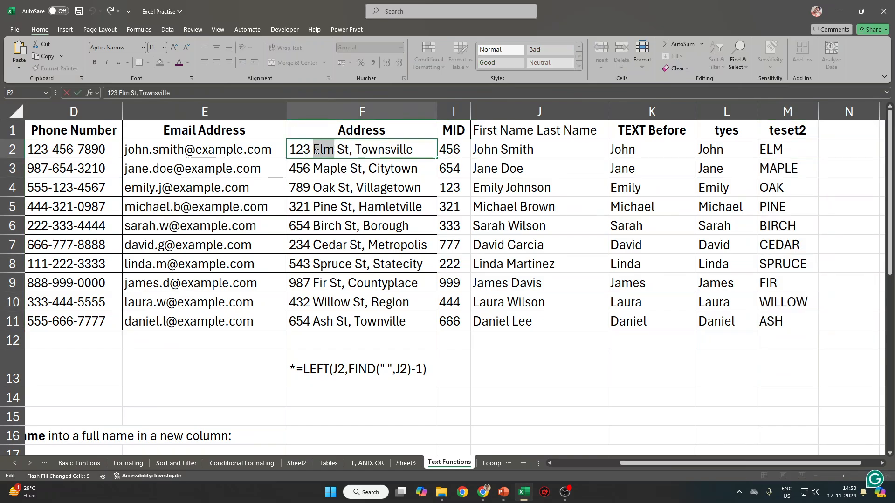
{"action": "double_click", "coordinate": [355, 168]}
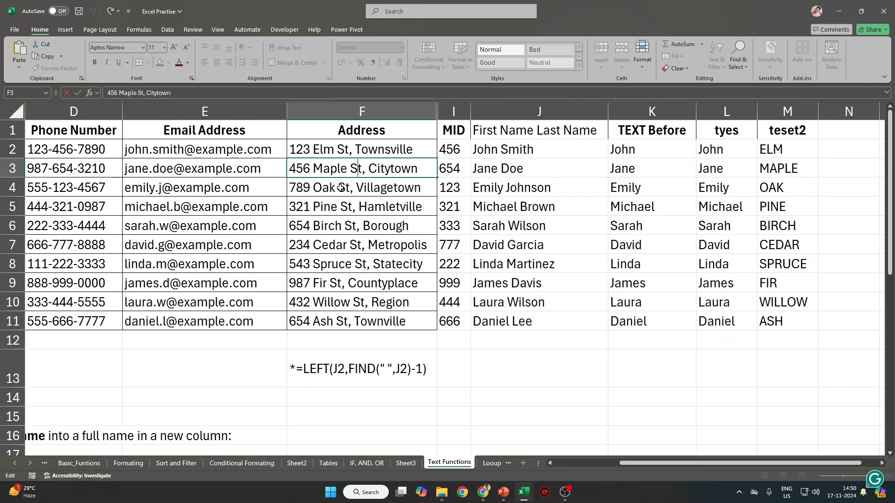
{"action": "left_click_drag", "start_coordinate": [350, 168], "coordinate": [315, 169]}
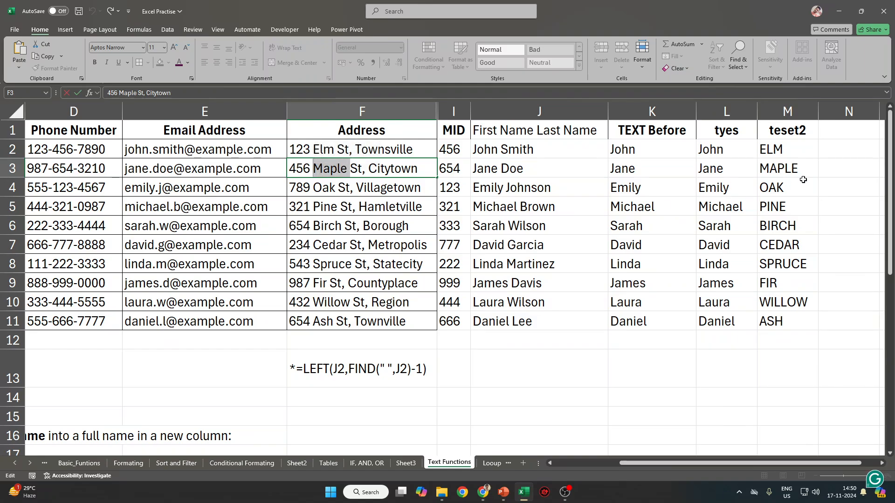
{"action": "left_click", "coordinate": [790, 167]}
{"action": "left_click_drag", "start_coordinate": [789, 187], "coordinate": [783, 305]}
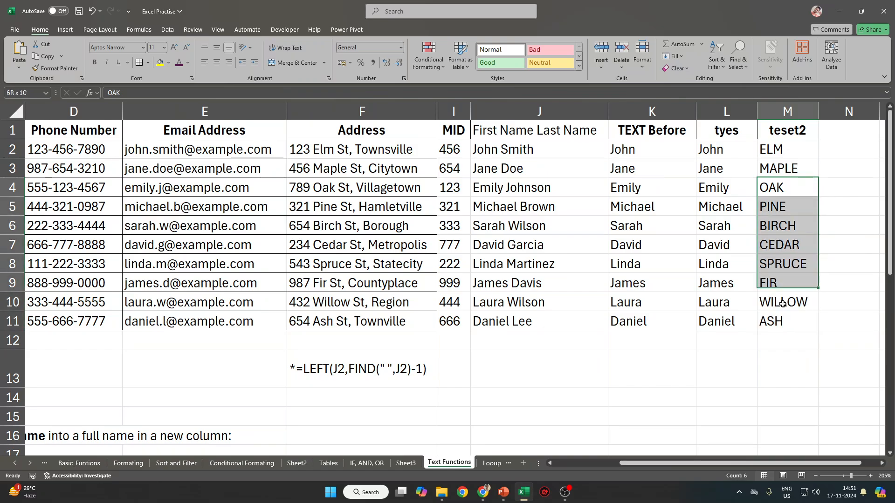
{"action": "left_click_drag", "start_coordinate": [776, 146], "coordinate": [781, 326]}
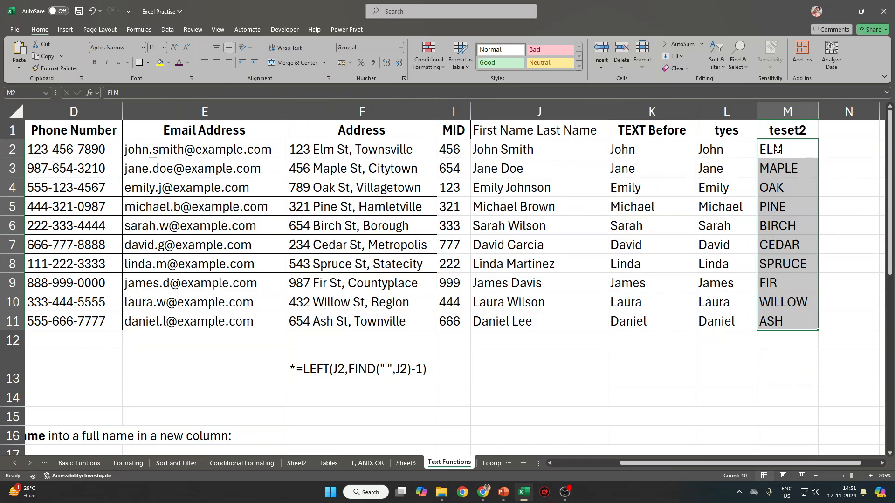
{"action": "left_click_drag", "start_coordinate": [775, 149], "coordinate": [779, 321]}
Enter 456 in N2 and Flash Fill the middle phone digits down column N.
{"action": "left_click", "coordinate": [65, 148]}
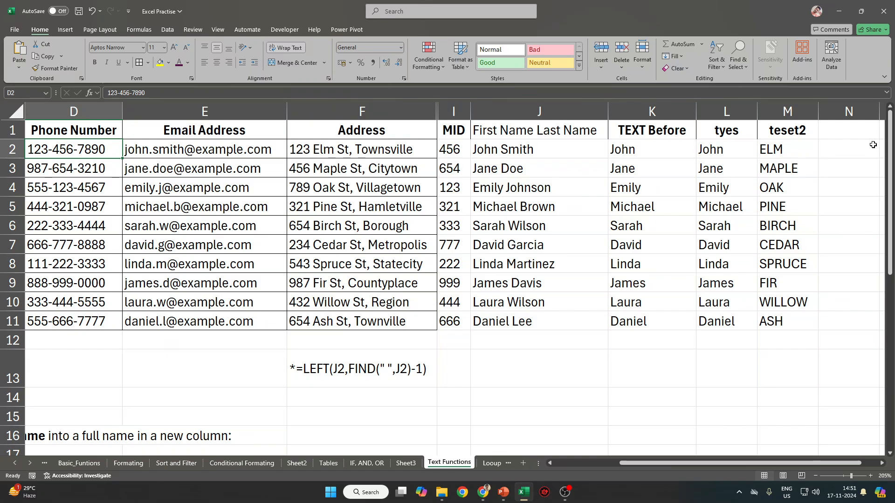
{"action": "left_click", "coordinate": [853, 148]}
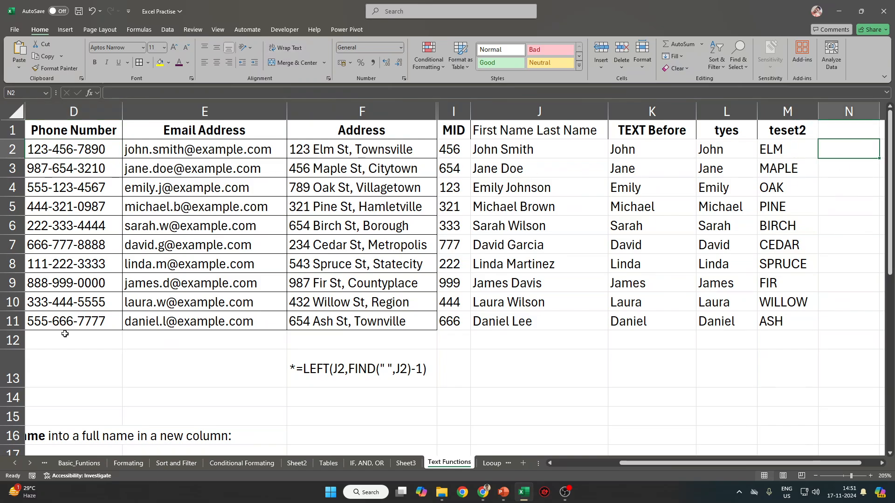
{"action": "type", "text": "456"}
{"action": "key", "text": "Return"}
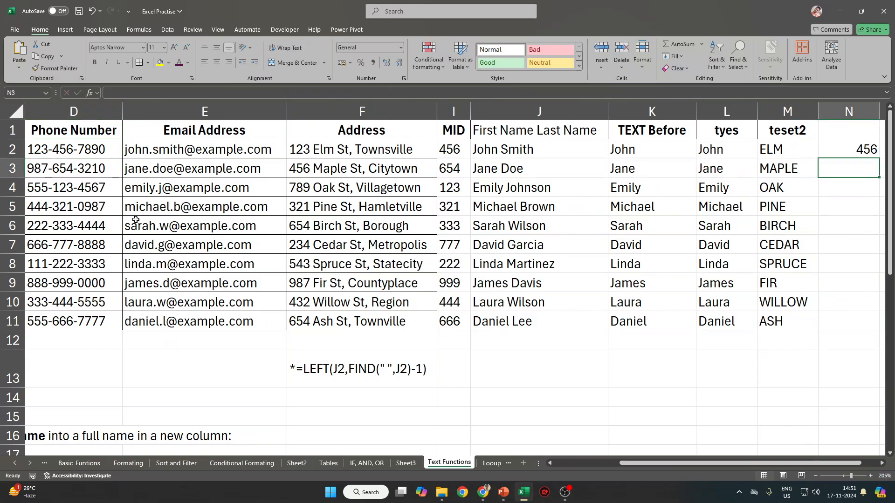
{"action": "key", "text": "ctrl+e"}
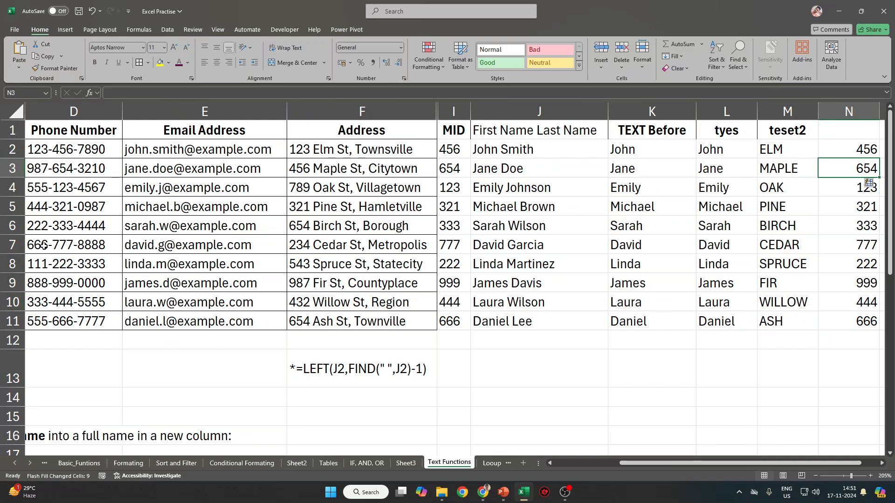
Check the extracted digits in N2:N11 against the dash-separated phone numbers in column D.
{"action": "left_click_drag", "start_coordinate": [860, 150], "coordinate": [830, 326]}
{"action": "double_click", "coordinate": [65, 150]}
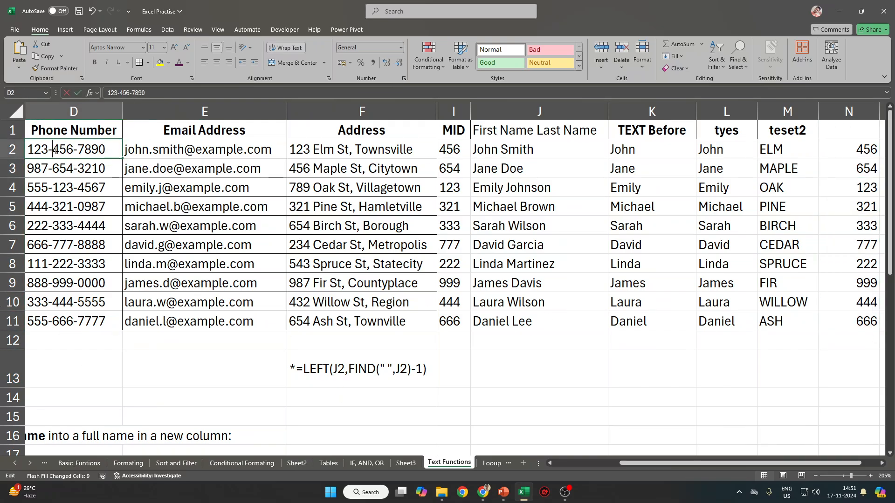
{"action": "double_click", "coordinate": [65, 150]}
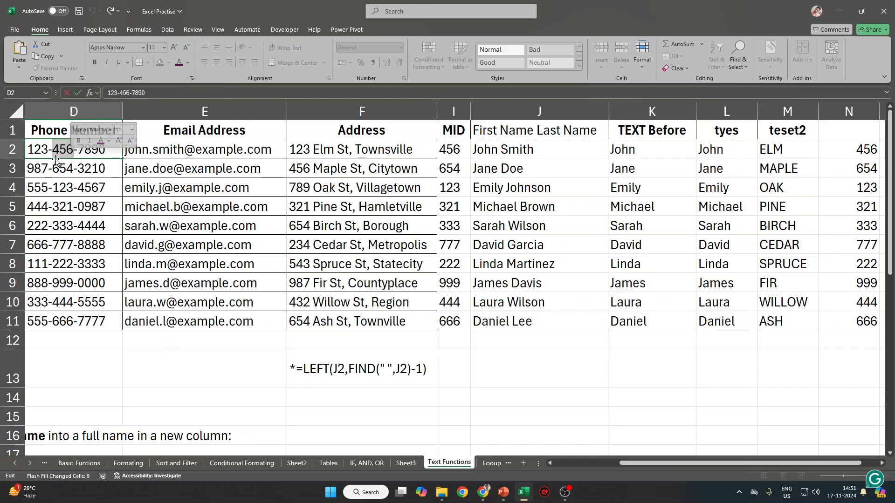
{"action": "left_click_drag", "start_coordinate": [29, 150], "coordinate": [72, 150]}
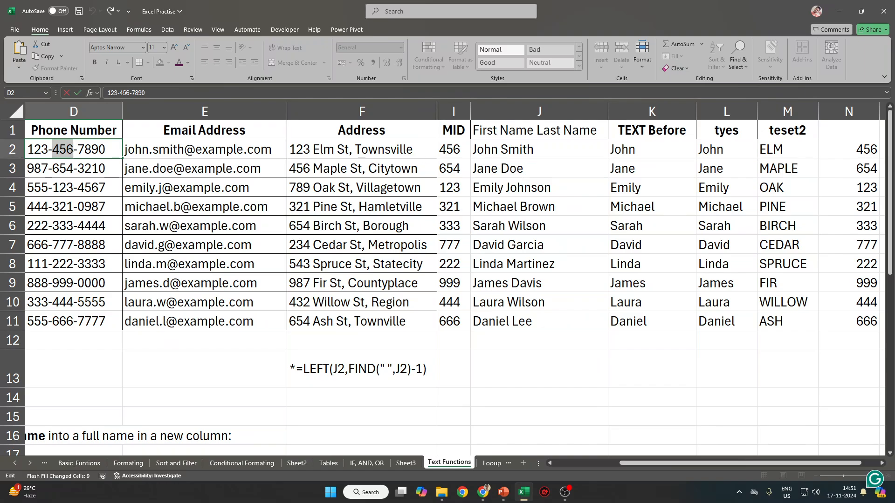
{"action": "left_click_drag", "start_coordinate": [54, 151], "coordinate": [78, 150]}
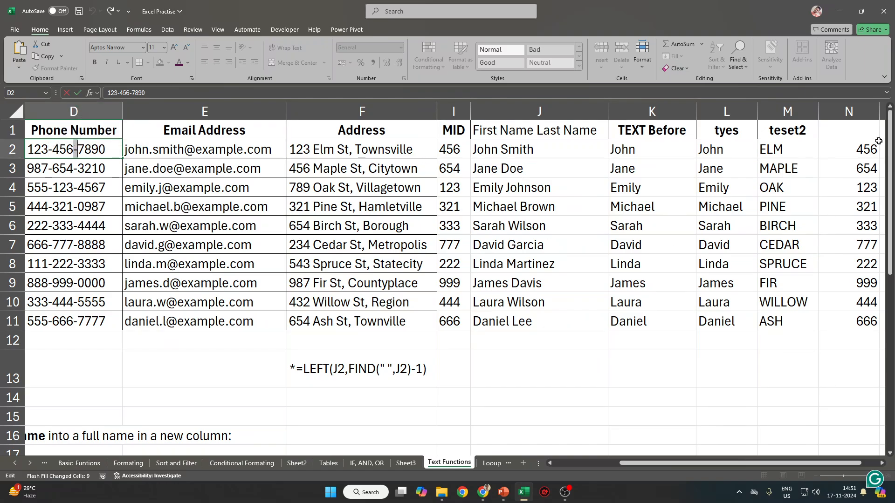
{"action": "left_click_drag", "start_coordinate": [859, 147], "coordinate": [856, 325]}
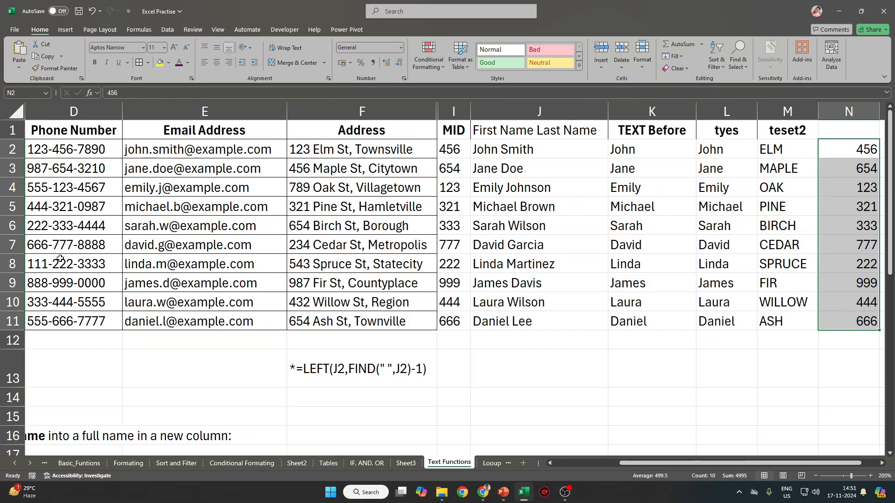
{"action": "left_click", "coordinate": [65, 149]}
{"action": "left_click_drag", "start_coordinate": [65, 148], "coordinate": [70, 322]}
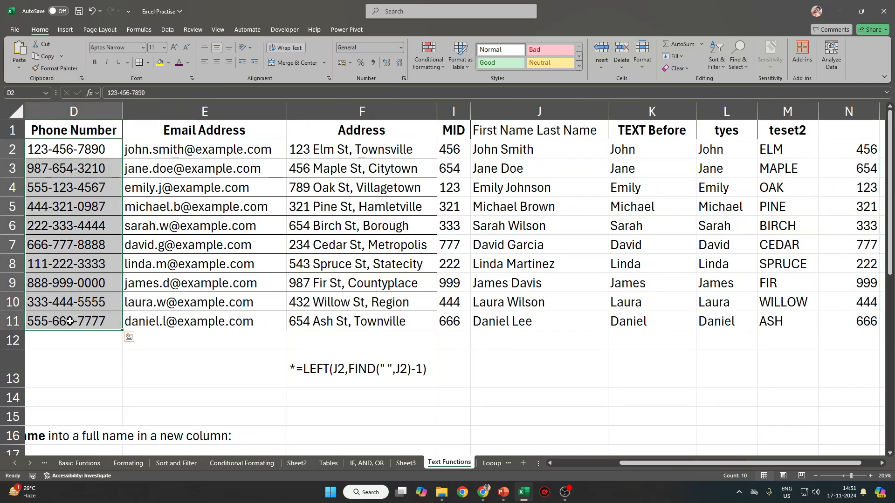
Review the MID formula in I11, the TEXTBEFORE formula in K2 and the full names J2:J11.
{"action": "left_click", "coordinate": [450, 319]}
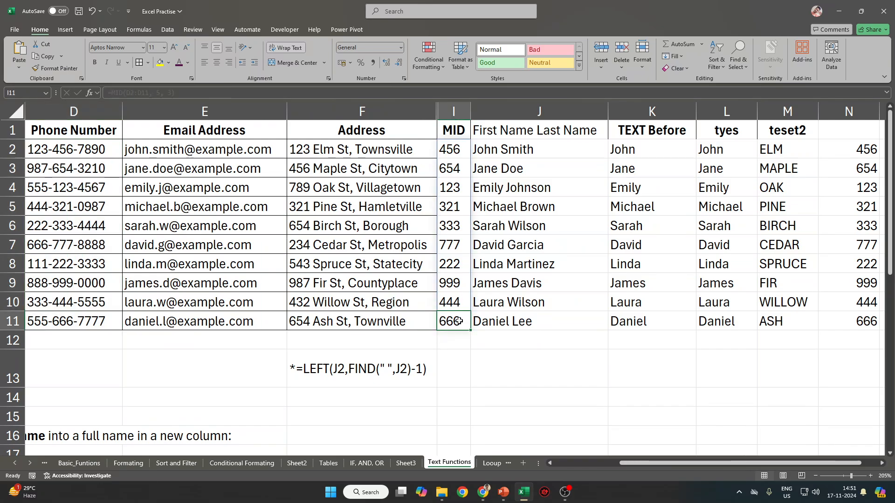
{"action": "scroll", "coordinate": [510, 337], "scroll_direction": "down", "scroll_amount": 2}
{"action": "scroll", "coordinate": [384, 366], "scroll_direction": "up", "scroll_amount": 2}
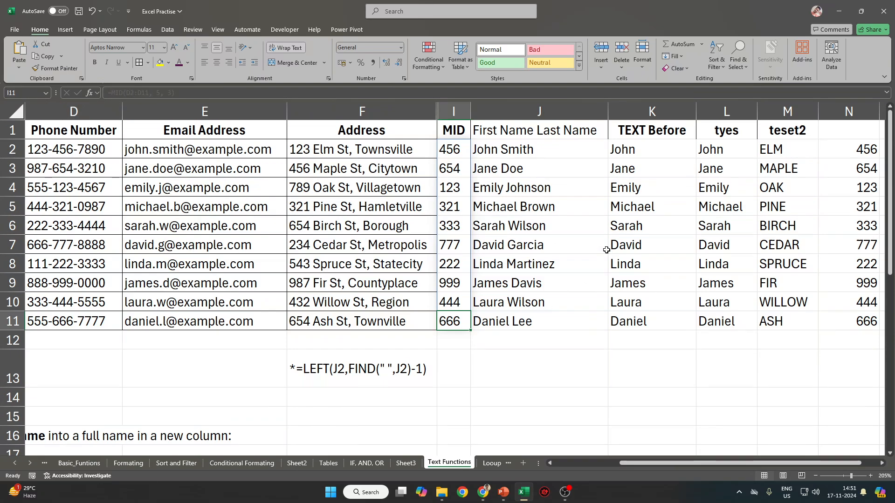
{"action": "left_click", "coordinate": [453, 112]}
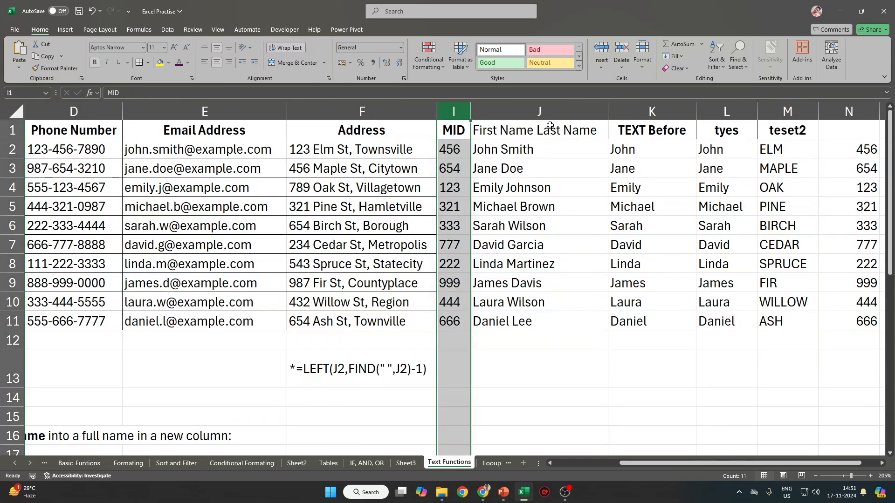
{"action": "left_click", "coordinate": [671, 129]}
{"action": "left_click", "coordinate": [661, 149]}
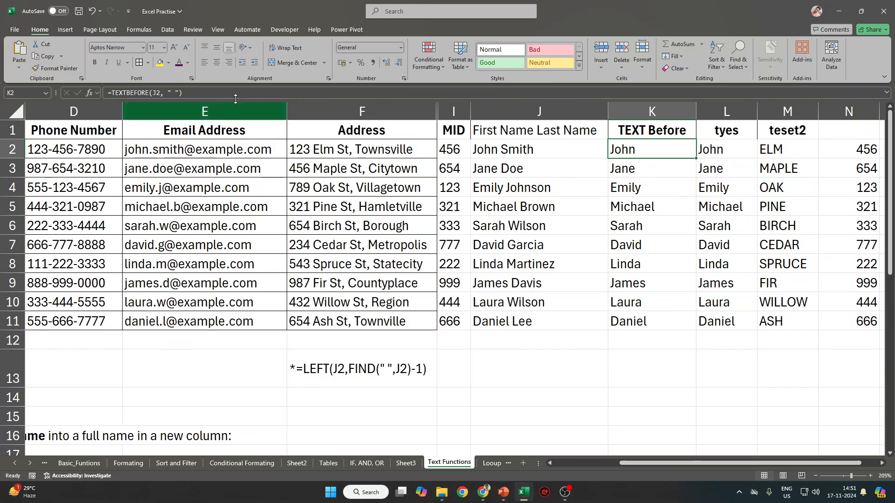
{"action": "left_click_drag", "start_coordinate": [551, 148], "coordinate": [531, 321]}
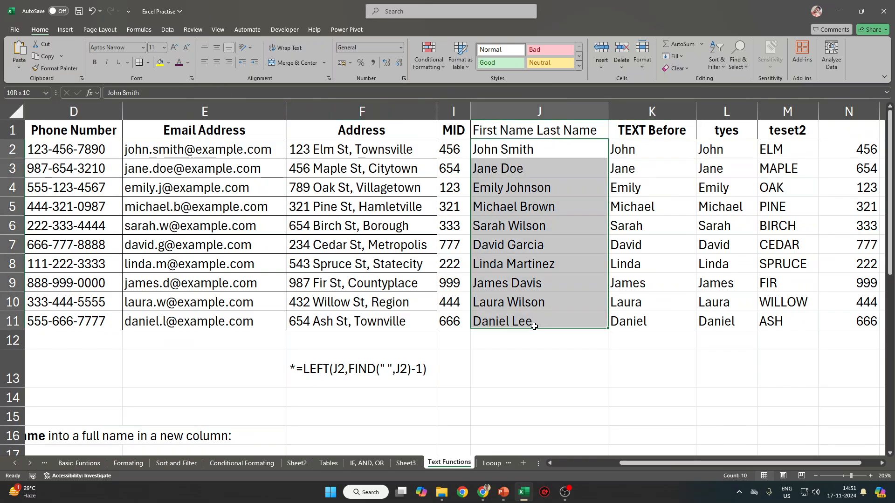
Select columns F through J and unhide the hidden Right and left columns G and H.
{"action": "left_click_drag", "start_coordinate": [481, 109], "coordinate": [362, 110]}
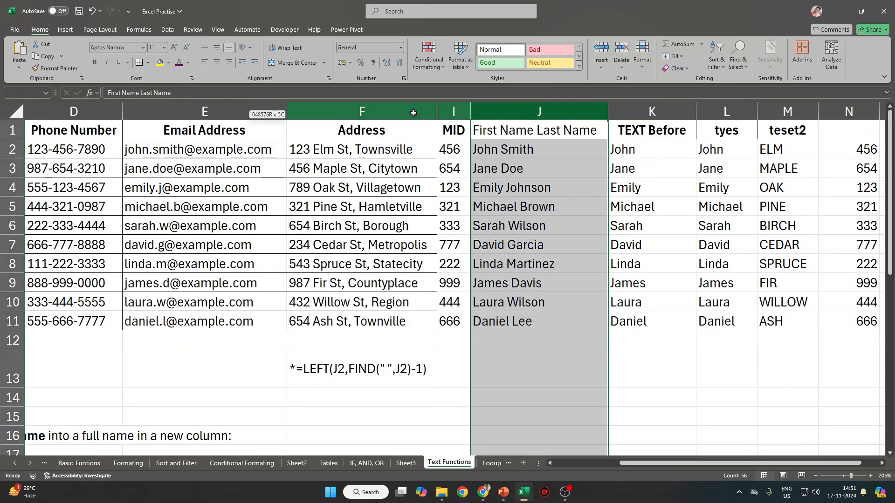
{"action": "double_click", "coordinate": [412, 152]}
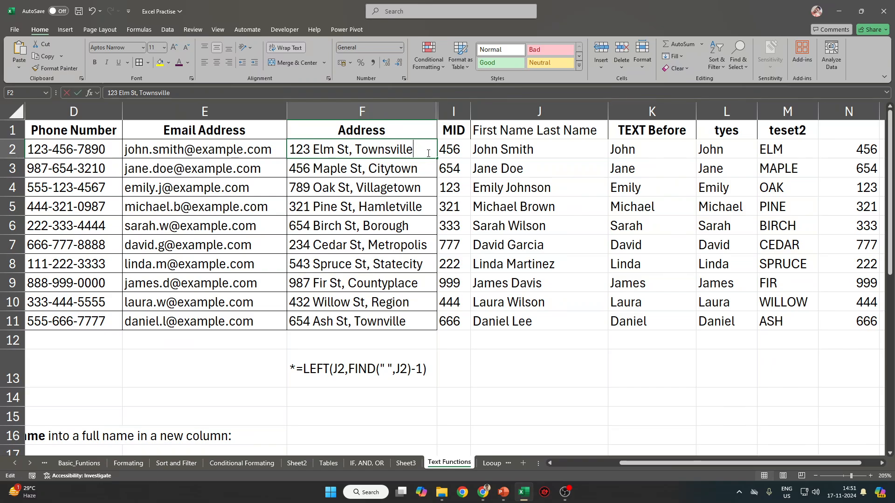
{"action": "left_click", "coordinate": [673, 187]}
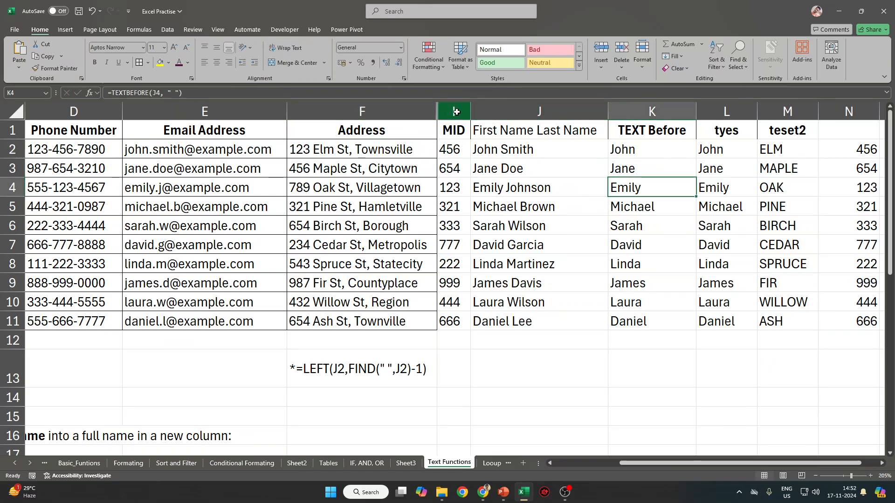
{"action": "left_click_drag", "start_coordinate": [456, 112], "coordinate": [446, 99]}
{"action": "left_click_drag", "start_coordinate": [361, 112], "coordinate": [508, 112]}
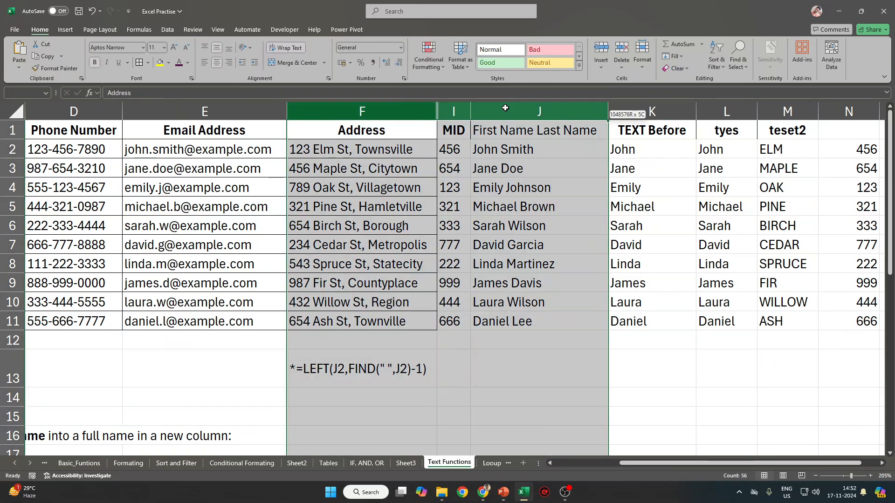
{"action": "right_click", "coordinate": [508, 112]}
{"action": "left_click", "coordinate": [551, 280]}
{"action": "left_click", "coordinate": [570, 280]}
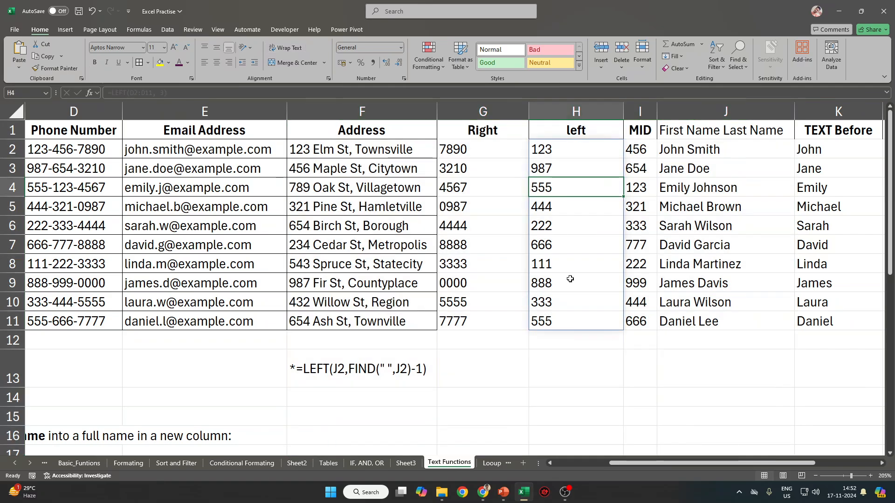
{"action": "left_click", "coordinate": [499, 364]}
Start a TRIM formula in G13, then cancel the unfinished entry.
{"action": "type", "text": "=TRI<MAKEARRAY("}
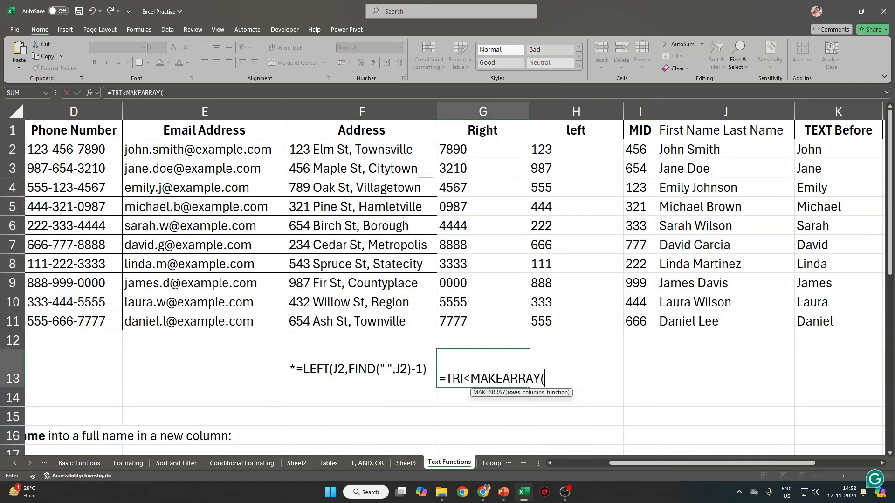
{"action": "key", "text": "Escape"}
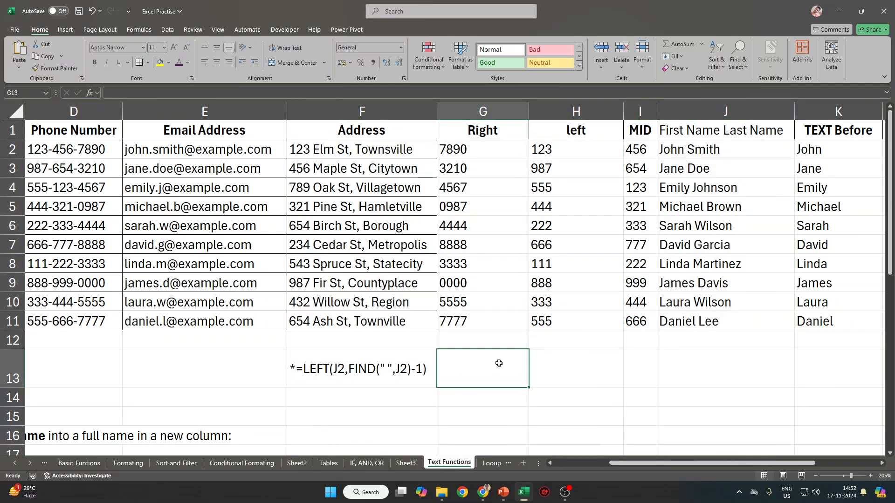
{"action": "type", "text": "=TRIM"}
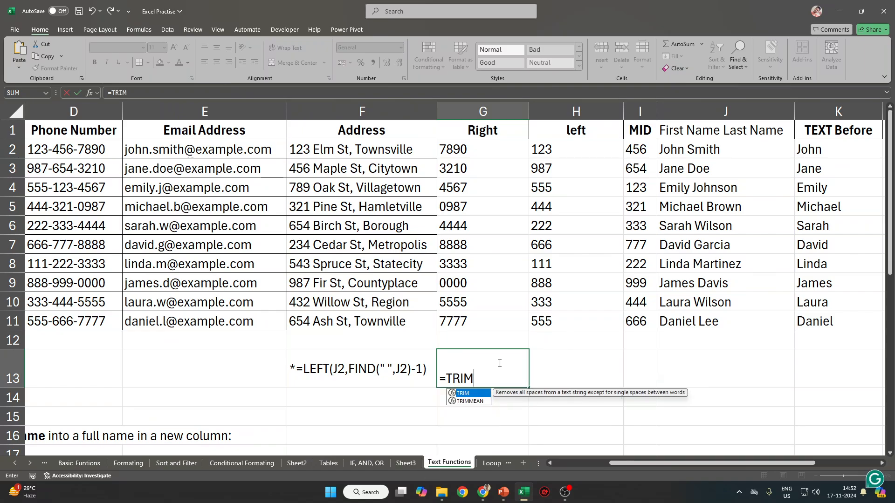
{"action": "key", "text": "Tab"}
{"action": "key", "text": "Return"}
{"action": "key", "text": "Return"}
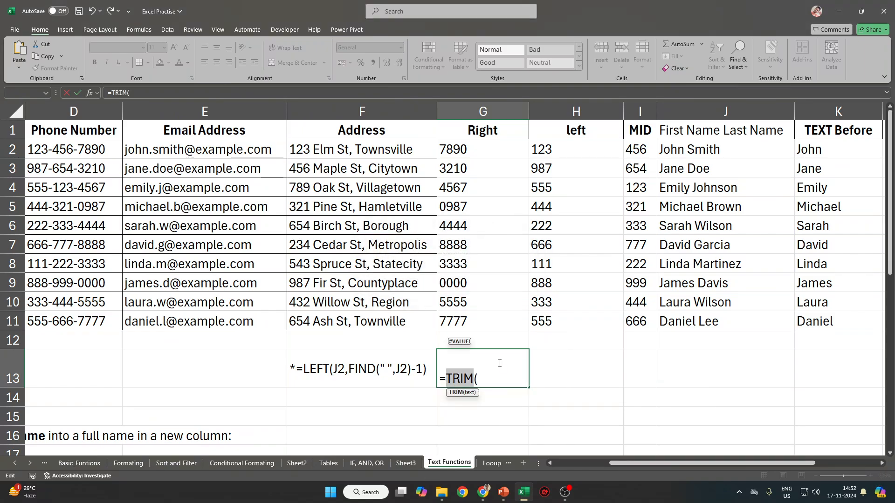
{"action": "key", "text": "Escape"}
Pad the F11 address 654 Ash St, Townville with extra spaces.
{"action": "left_click", "coordinate": [377, 316]}
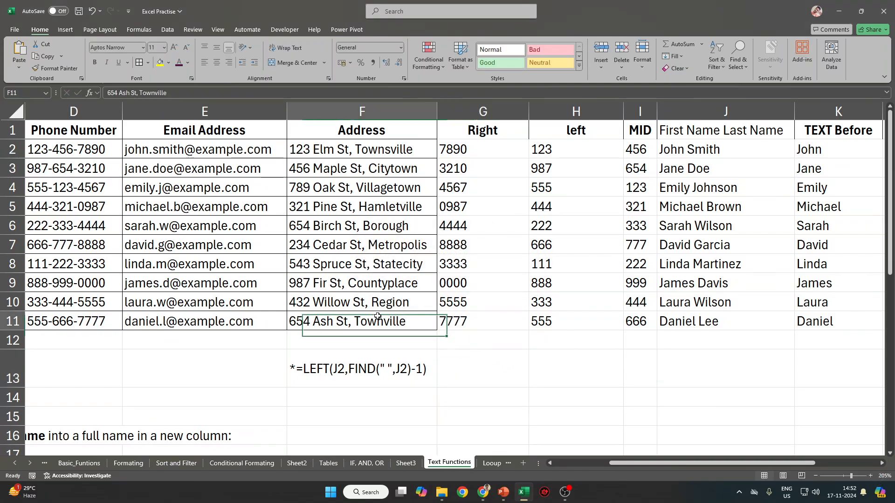
{"action": "left_click", "coordinate": [107, 94]}
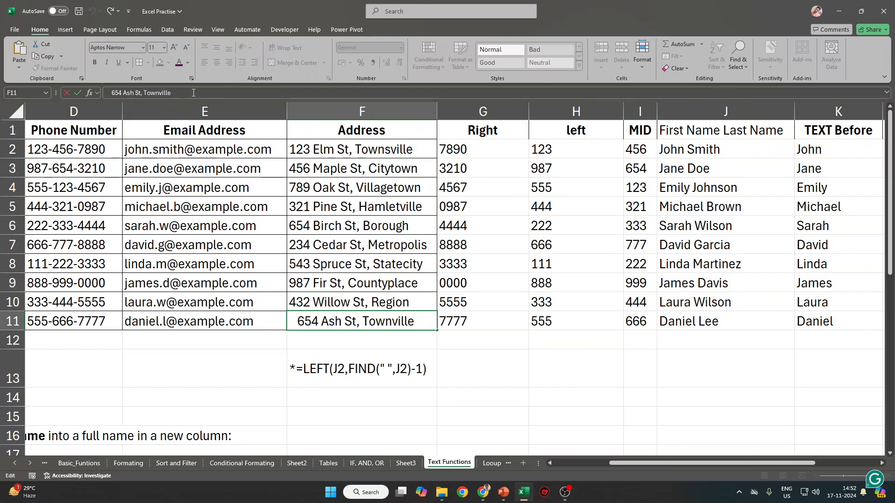
{"action": "left_click", "coordinate": [144, 94]}
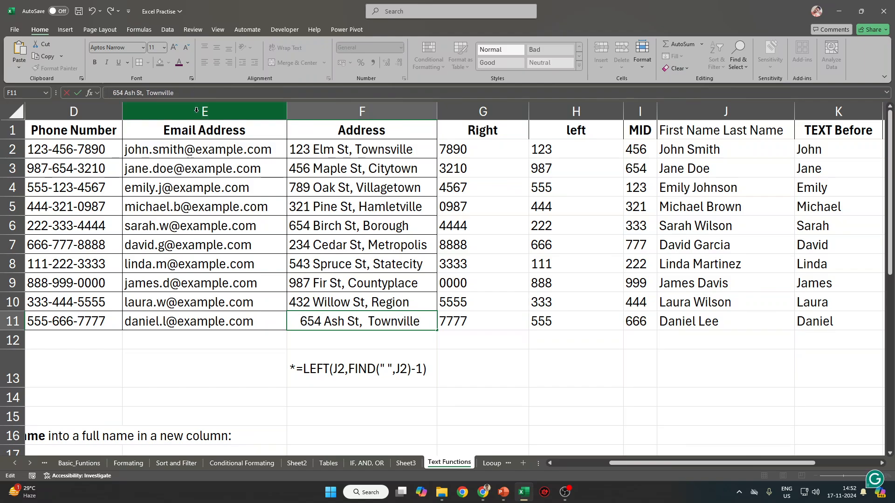
{"action": "left_click", "coordinate": [499, 348]}
Enter =TRIM(F11) in G13 to return the cleaned 654 Ash St, Townville.
{"action": "key", "text": "Down"}
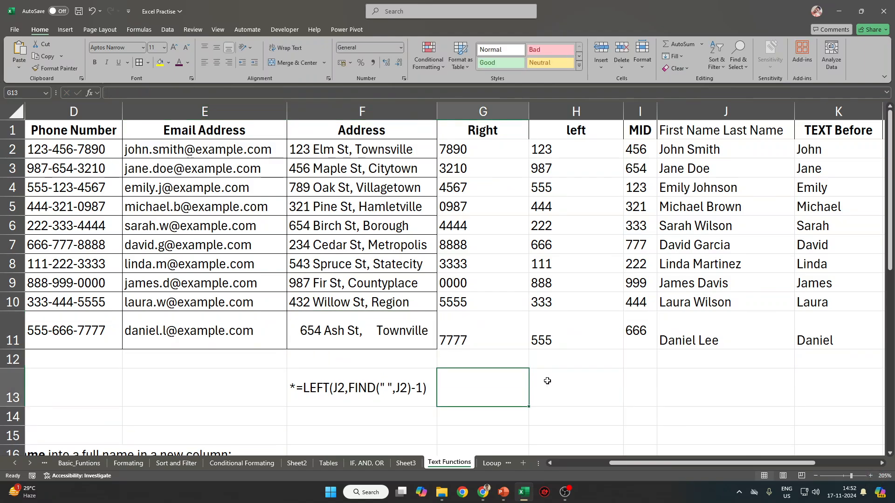
{"action": "type", "text": "=TRIM("}
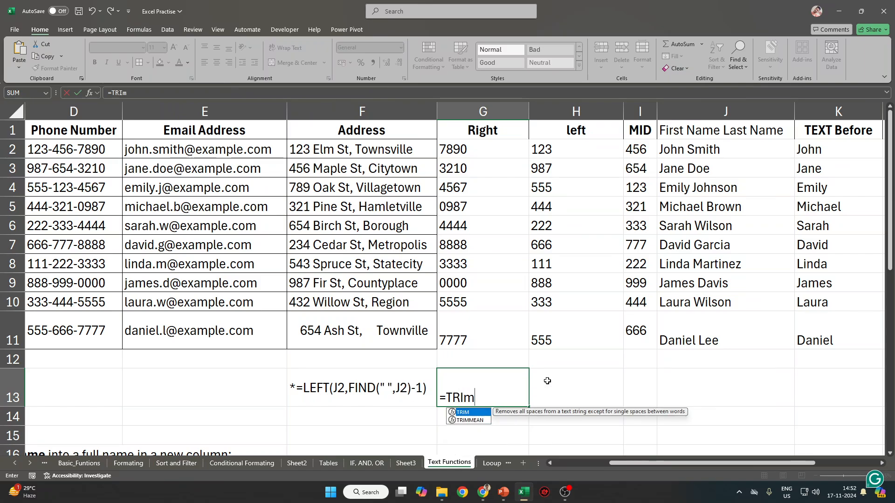
{"action": "left_click", "coordinate": [398, 331]}
{"action": "key", "text": "ctrl+Return"}
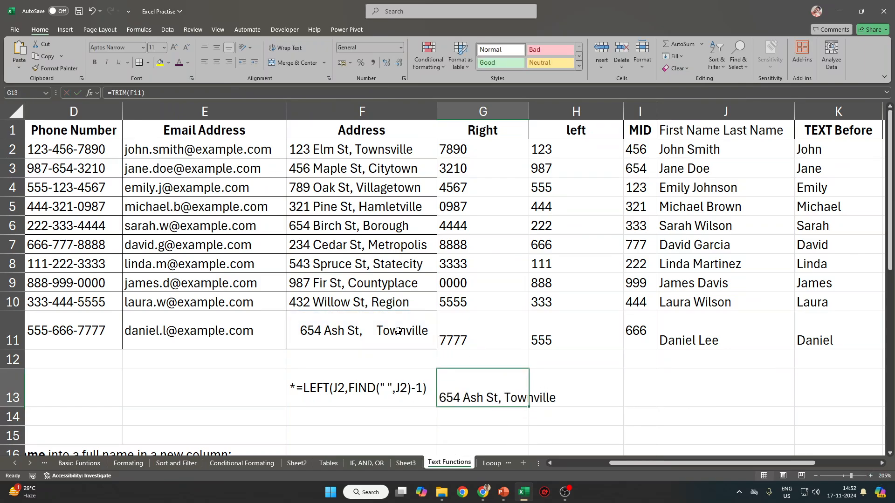
{"action": "double_click", "coordinate": [502, 400]}
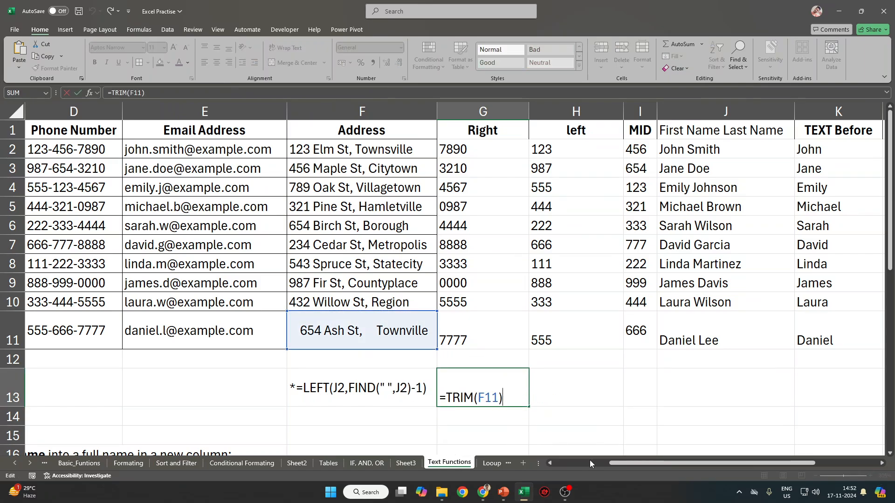
{"action": "key", "text": "Escape"}
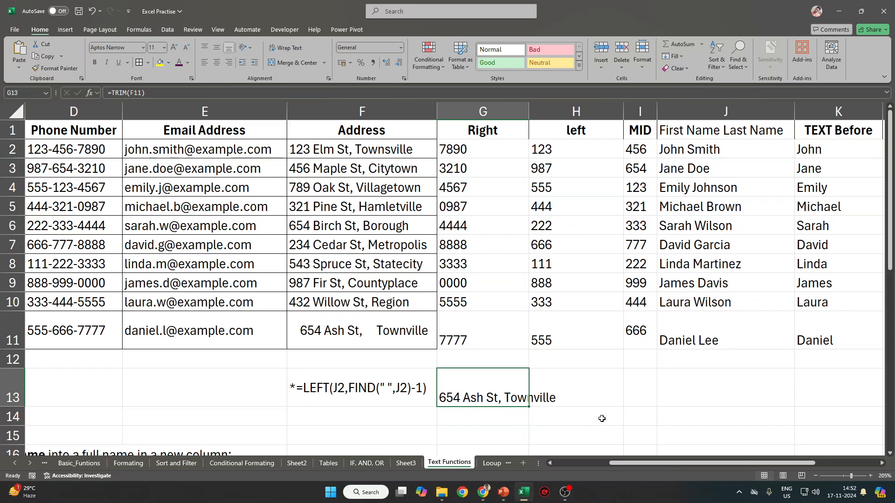
Undo G13's TRIM formula and the extra spaces added to F11 with Ctrl+Z.
{"action": "key", "text": "ctrl+z"}
{"action": "key", "text": "ctrl+z"}
{"action": "key", "text": "ctrl+z"}
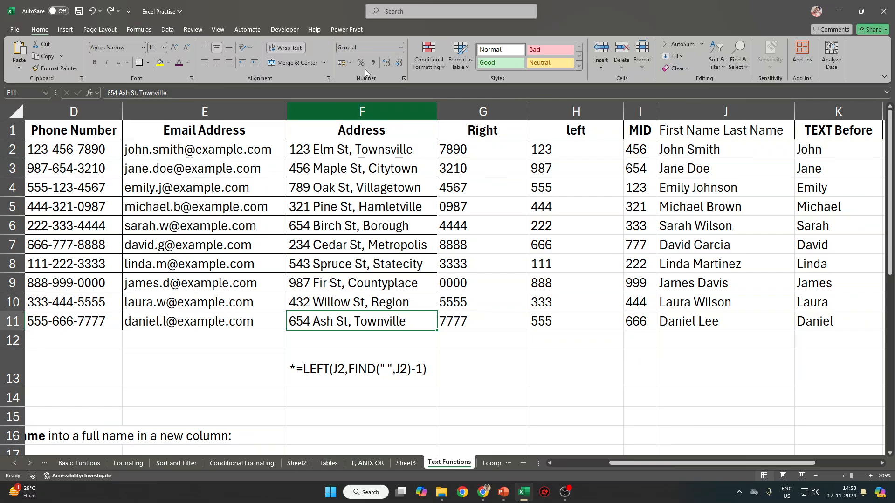
{"action": "left_click", "coordinate": [14, 29]}
{"action": "left_click", "coordinate": [33, 192]}
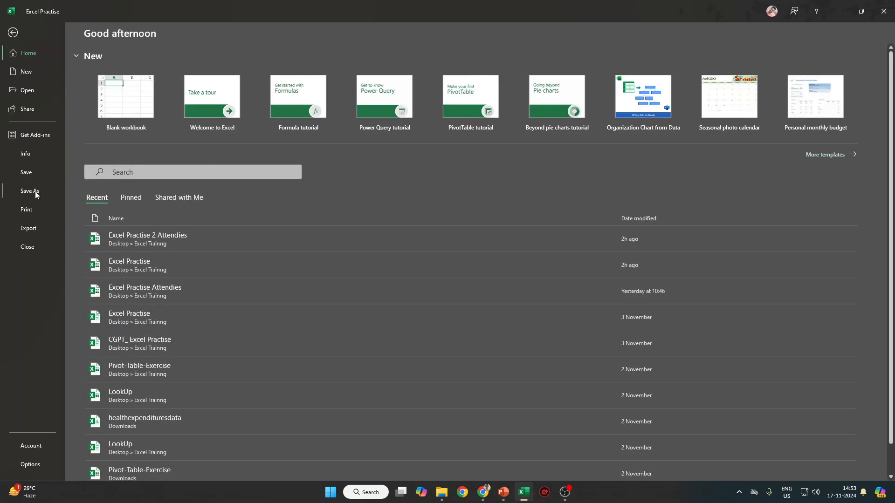
{"action": "left_click", "coordinate": [161, 226]}
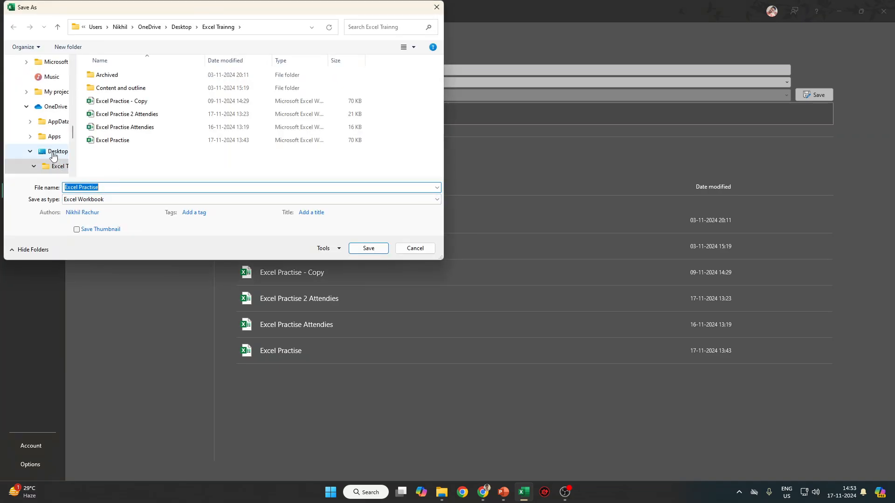
{"action": "left_click", "coordinate": [54, 151]}
{"action": "left_click", "coordinate": [128, 201]}
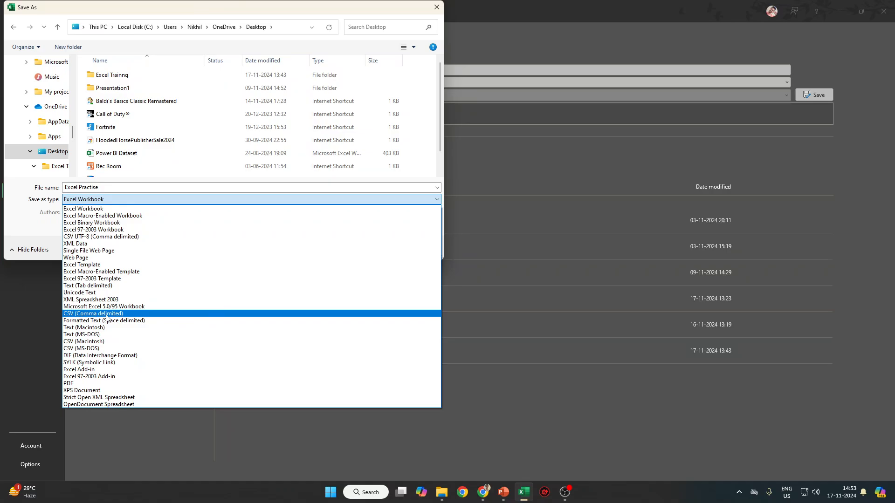
{"action": "key", "text": "Escape"}
{"action": "key", "text": "Escape"}
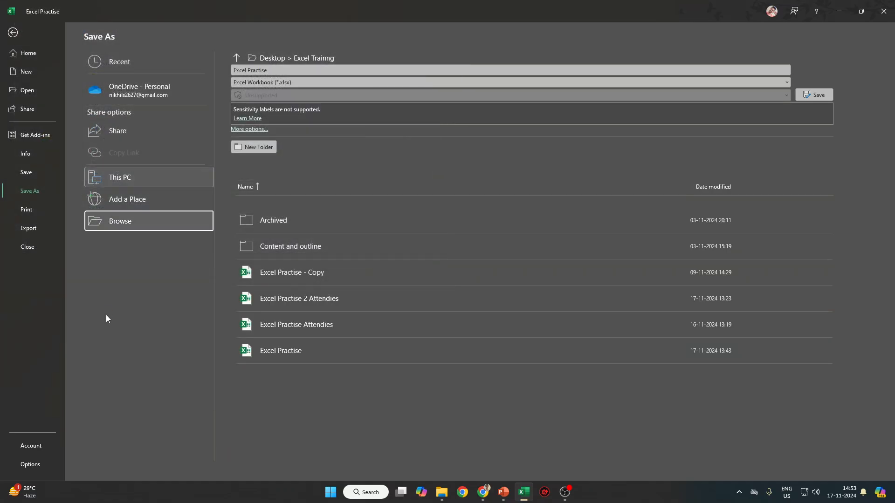
{"action": "key", "text": "Escape"}
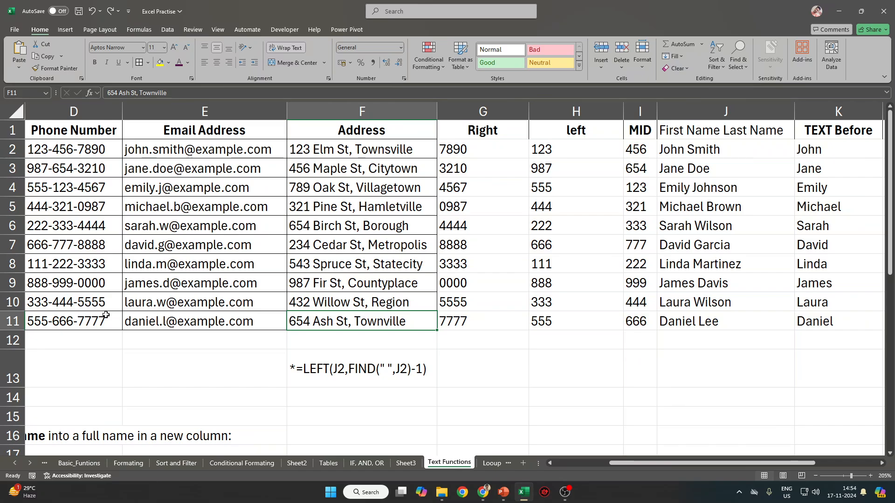
{"action": "left_click", "coordinate": [441, 124]}
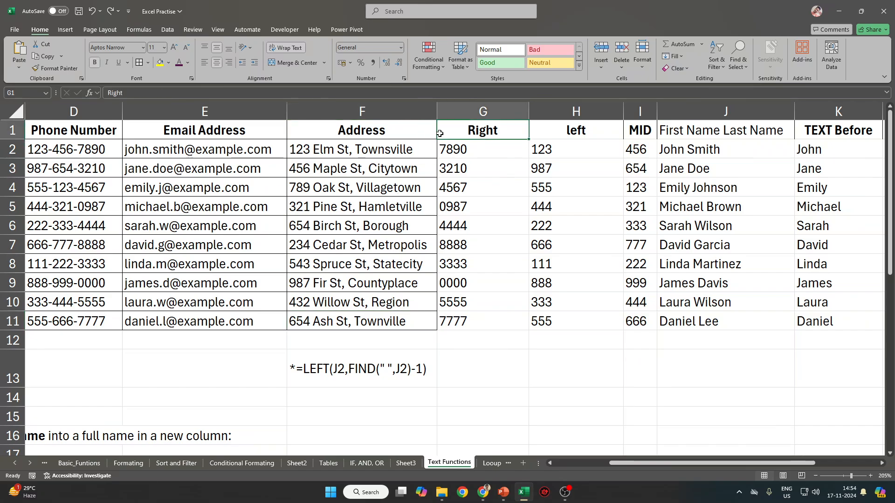
{"action": "key", "text": "Right"}
{"action": "key", "text": "Right"}
{"action": "key", "text": "Right"}
{"action": "scroll", "coordinate": [621, 142], "scroll_direction": "right", "scroll_amount": 2}
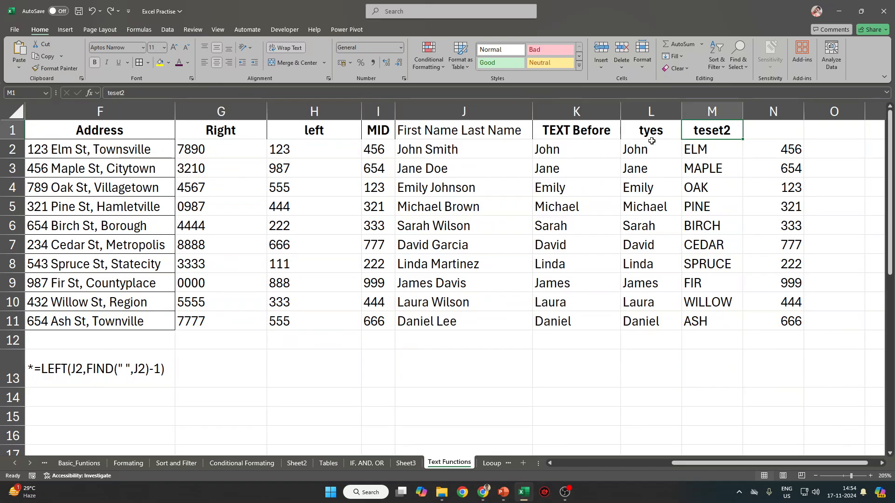
{"action": "left_click_drag", "start_coordinate": [235, 124], "coordinate": [490, 130]}
{"action": "left_click", "coordinate": [147, 362]}
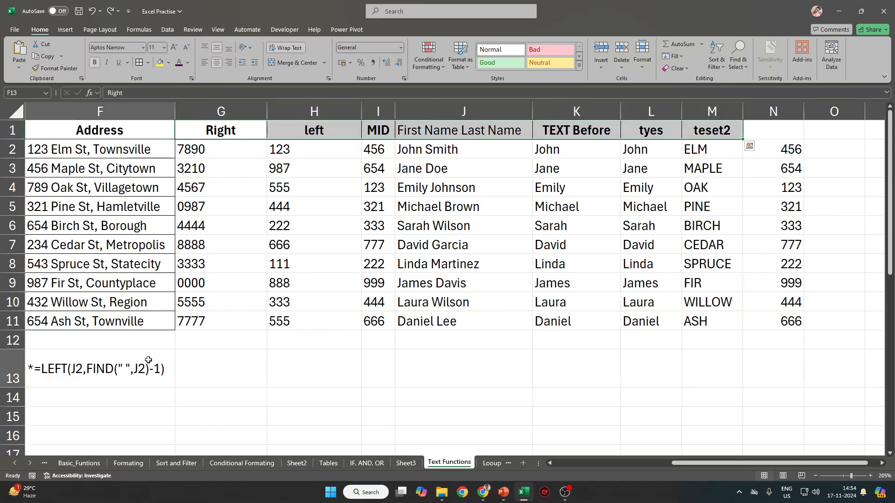
{"action": "left_click", "coordinate": [583, 127]}
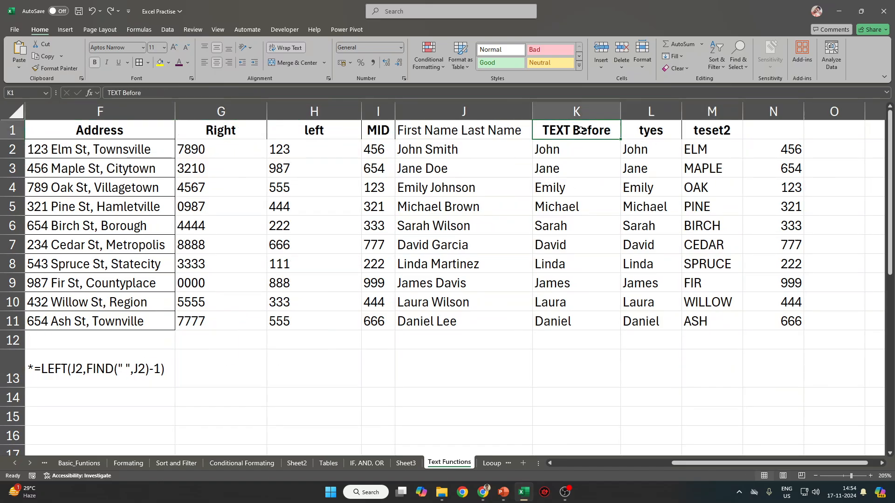
{"action": "left_click", "coordinate": [483, 130]}
{"action": "left_click", "coordinate": [500, 156]}
{"action": "left_click", "coordinate": [573, 150]}
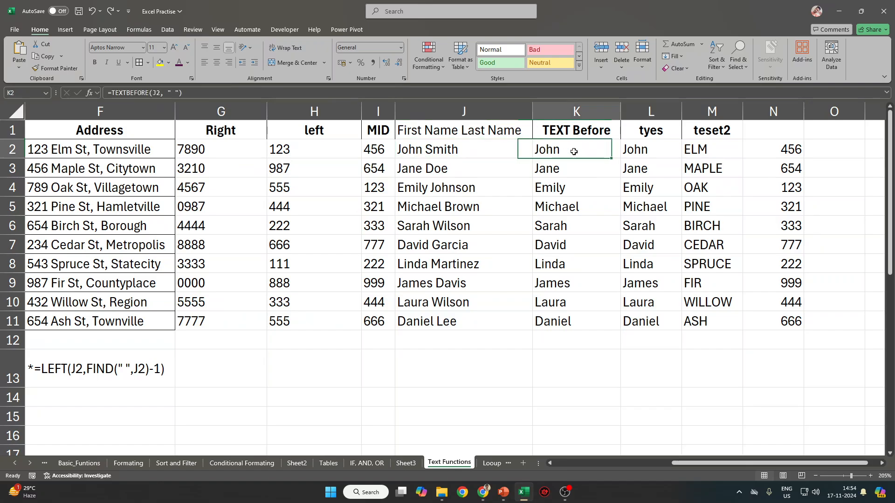
{"action": "left_click", "coordinate": [648, 150]}
{"action": "left_click", "coordinate": [580, 125]}
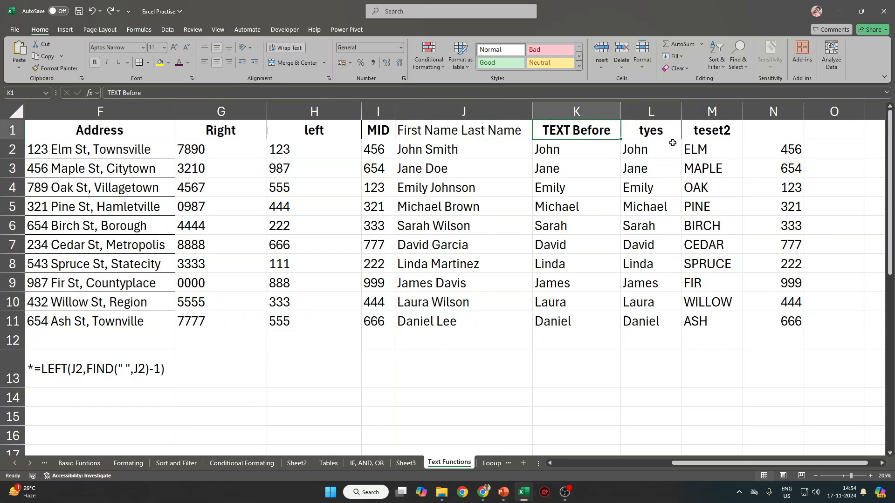
{"action": "left_click", "coordinate": [666, 134]}
{"action": "left_click", "coordinate": [660, 152]}
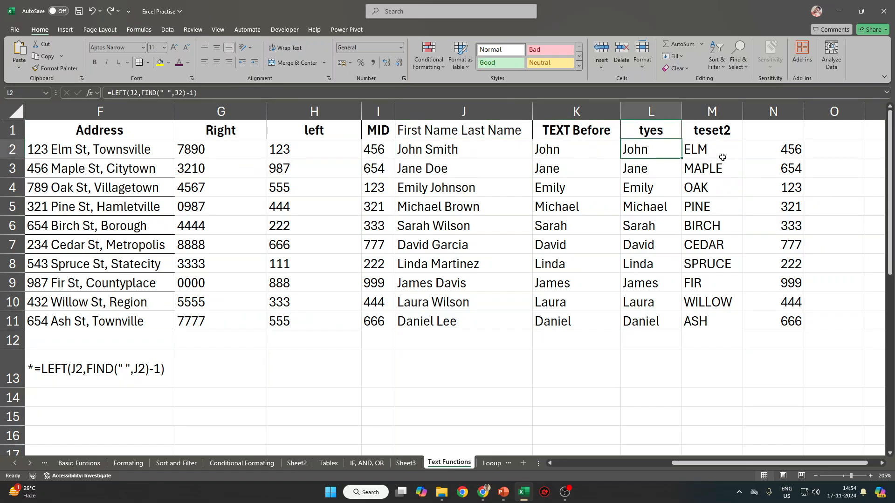
{"action": "left_click", "coordinate": [723, 160]}
{"action": "left_click", "coordinate": [644, 149]}
{"action": "double_click", "coordinate": [647, 155]}
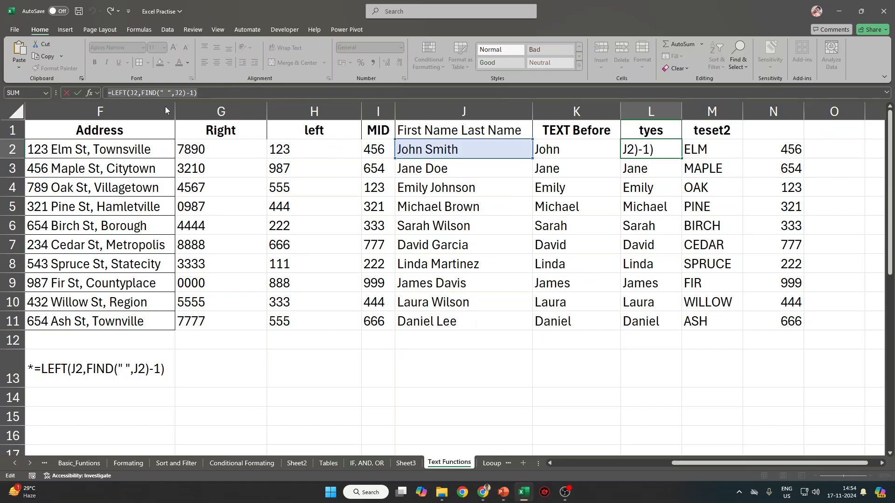
{"action": "key", "text": "Escape"}
{"action": "left_click", "coordinate": [718, 144]}
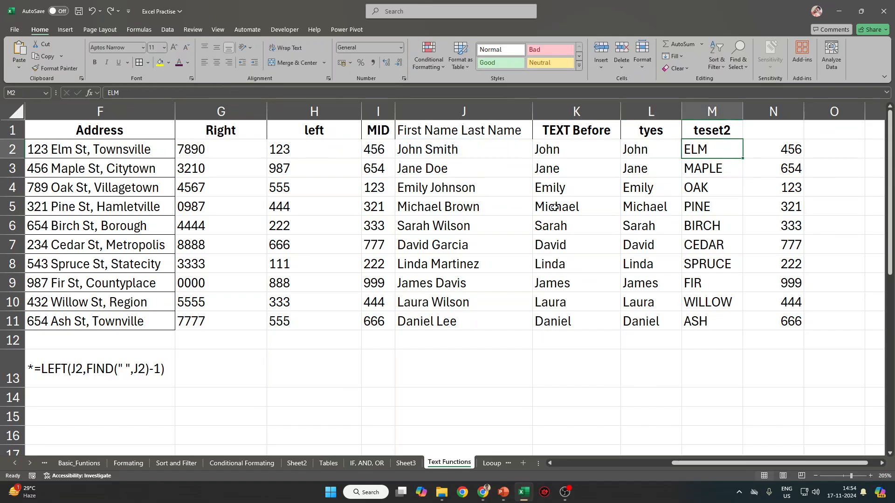
{"action": "left_click_drag", "start_coordinate": [776, 149], "coordinate": [773, 362]}
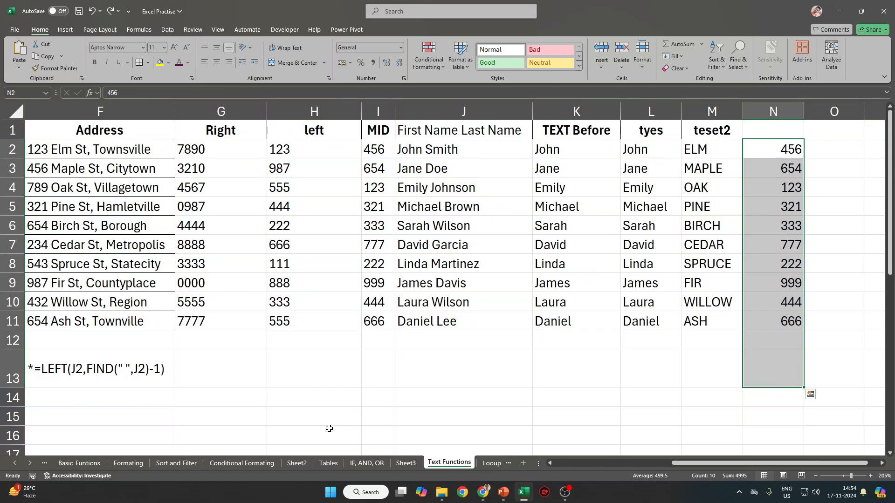
{"action": "key", "text": "ctrl+Home"}
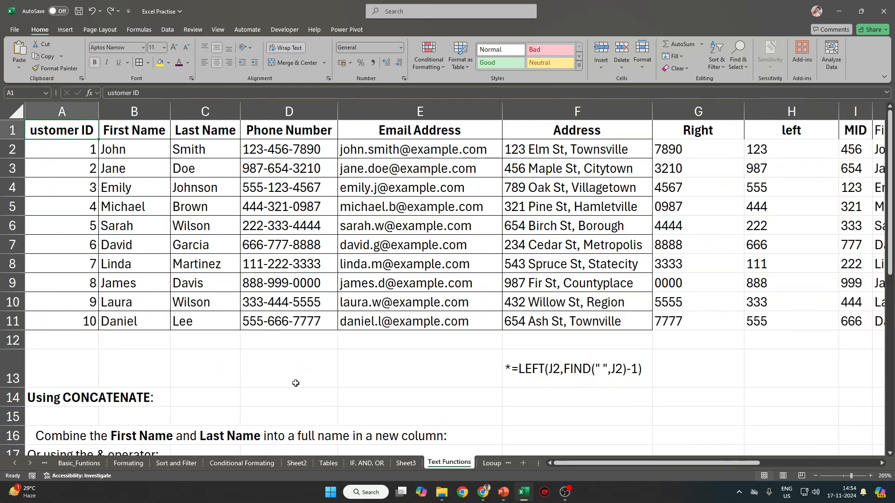
Flip through the Looup, Practise 1, Sheet3 and IF, AND, OR sheets, ending on Text Functions.
{"action": "scroll", "coordinate": [295, 388], "scroll_direction": "down", "scroll_amount": 2}
{"action": "scroll", "coordinate": [295, 387], "scroll_direction": "up", "scroll_amount": 2}
{"action": "left_click", "coordinate": [492, 464]}
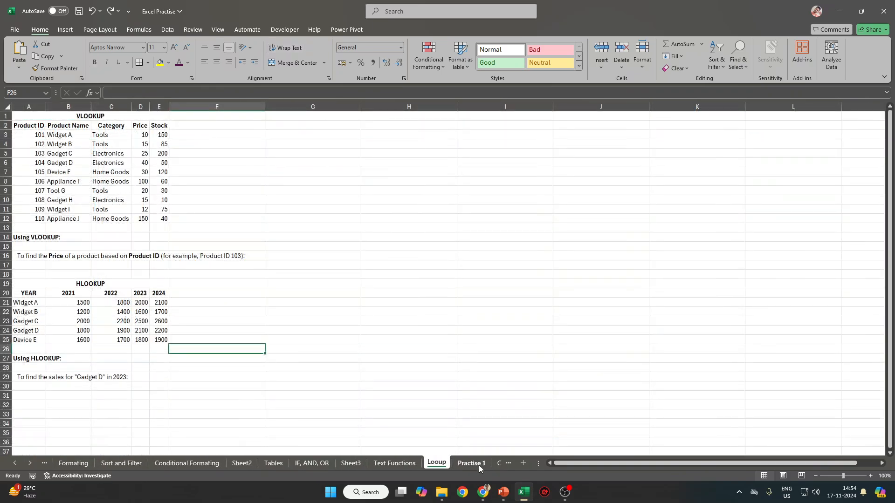
{"action": "left_click", "coordinate": [478, 466]}
{"action": "left_click", "coordinate": [437, 464]}
{"action": "left_click", "coordinate": [394, 464]}
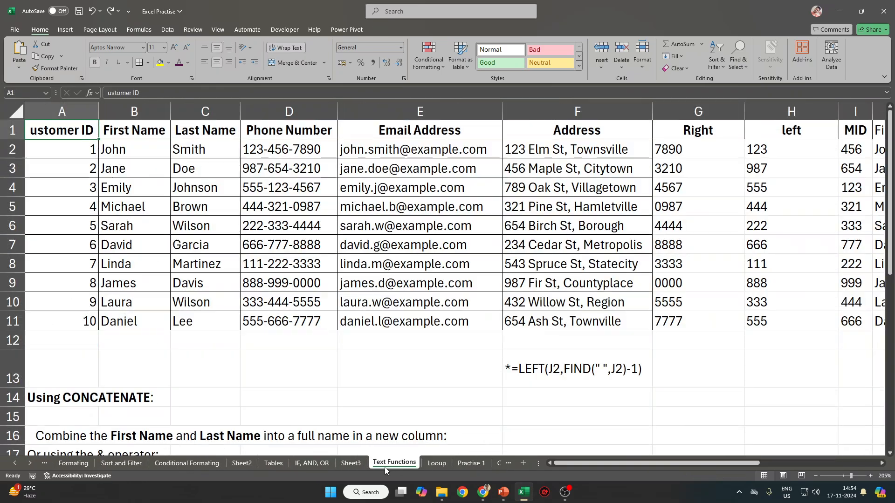
{"action": "left_click", "coordinate": [354, 466]}
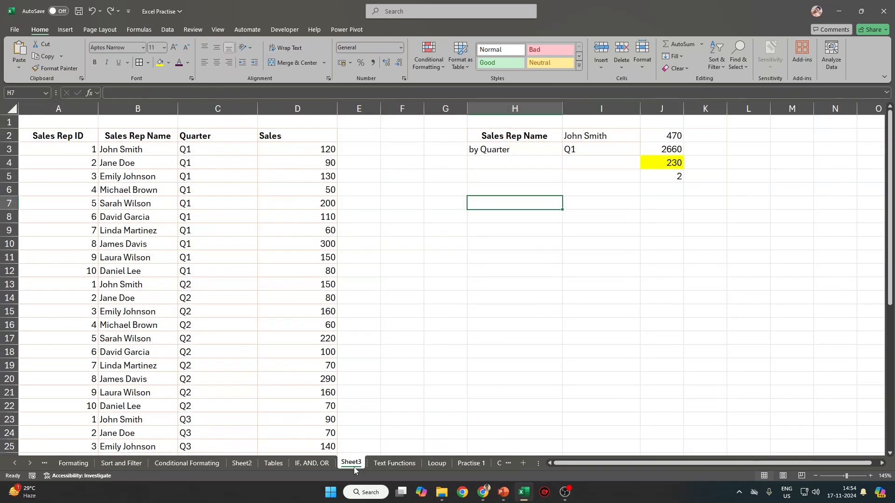
{"action": "left_click", "coordinate": [307, 464]}
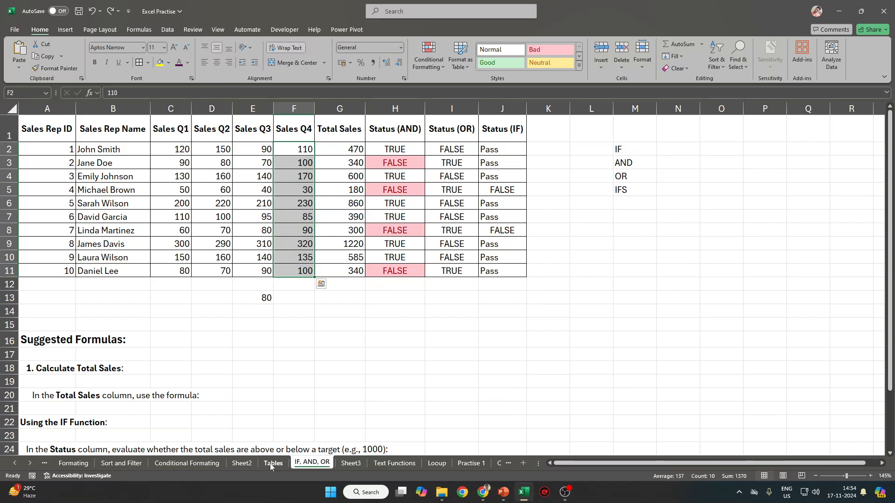
{"action": "left_click", "coordinate": [352, 463]}
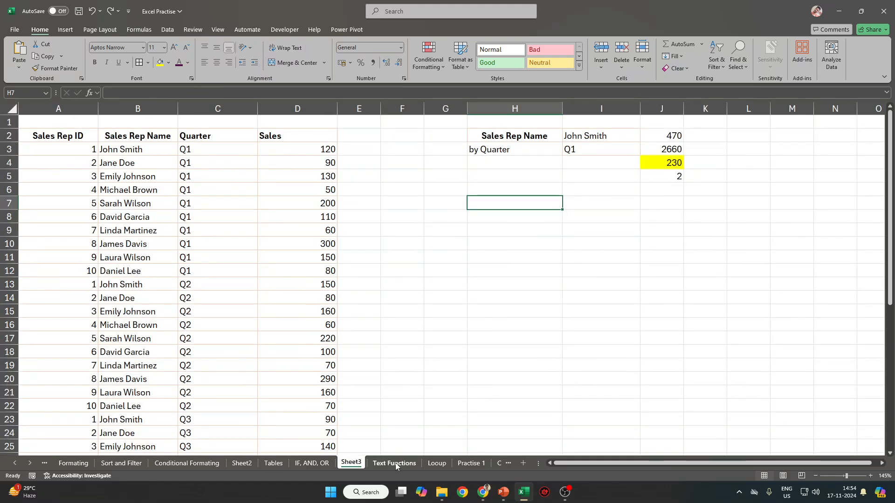
{"action": "left_click", "coordinate": [395, 463]}
{"action": "scroll", "coordinate": [843, 167], "scroll_direction": "right", "scroll_amount": 4}
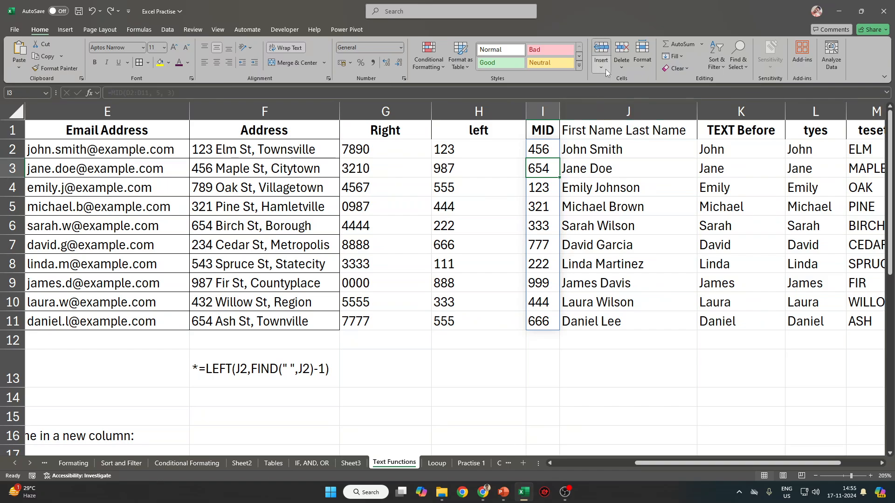
{"action": "left_click", "coordinate": [675, 68]}
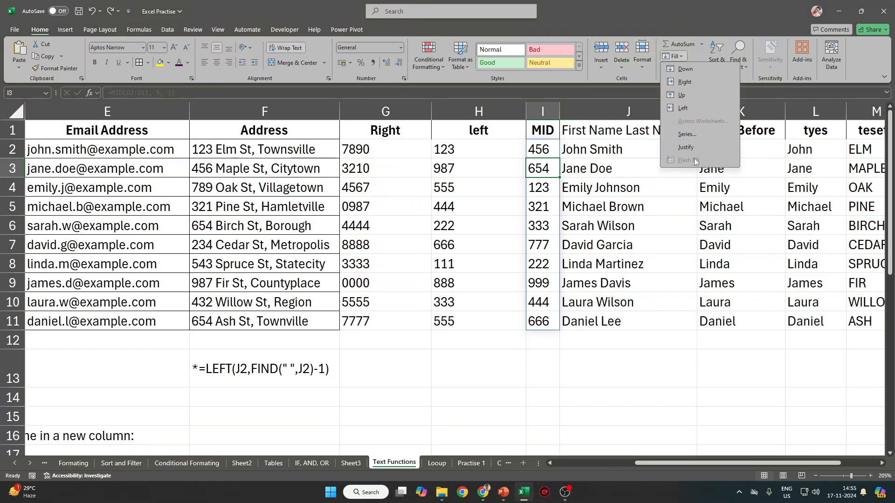
{"action": "left_click", "coordinate": [599, 111]}
{"action": "left_click", "coordinate": [624, 212]}
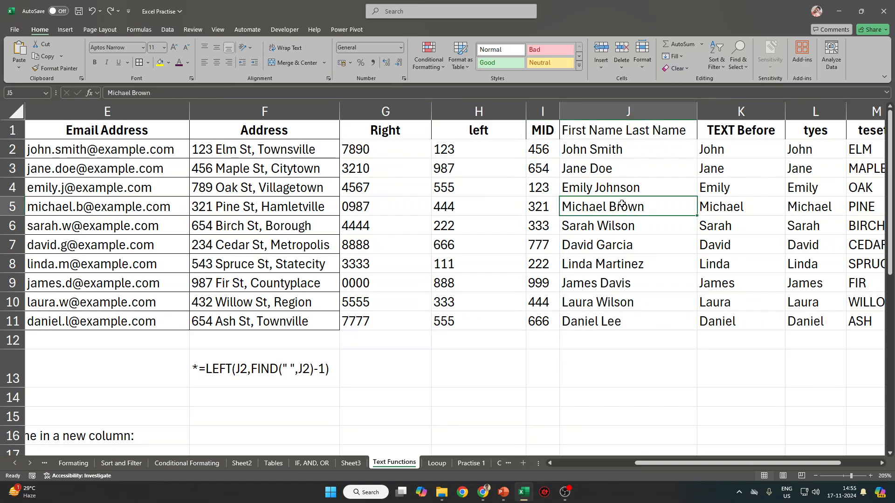
{"action": "left_click", "coordinate": [622, 308]}
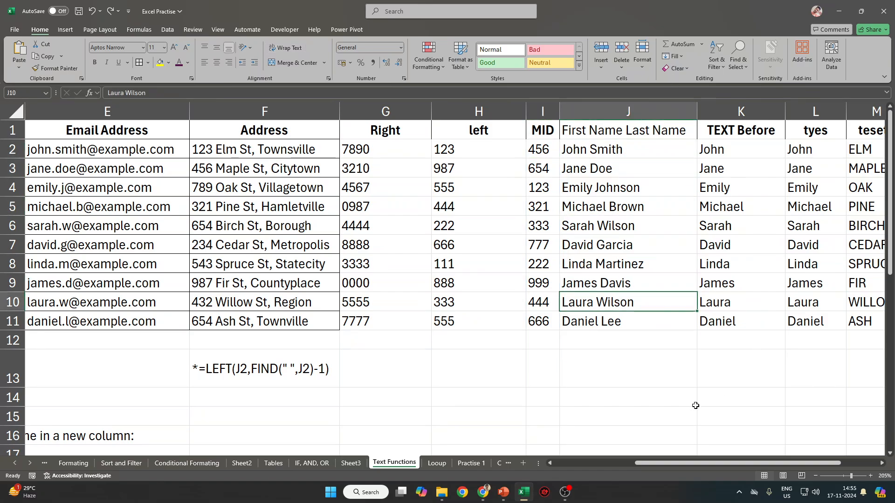
{"action": "scroll", "coordinate": [421, 423], "scroll_direction": "down", "scroll_amount": 2}
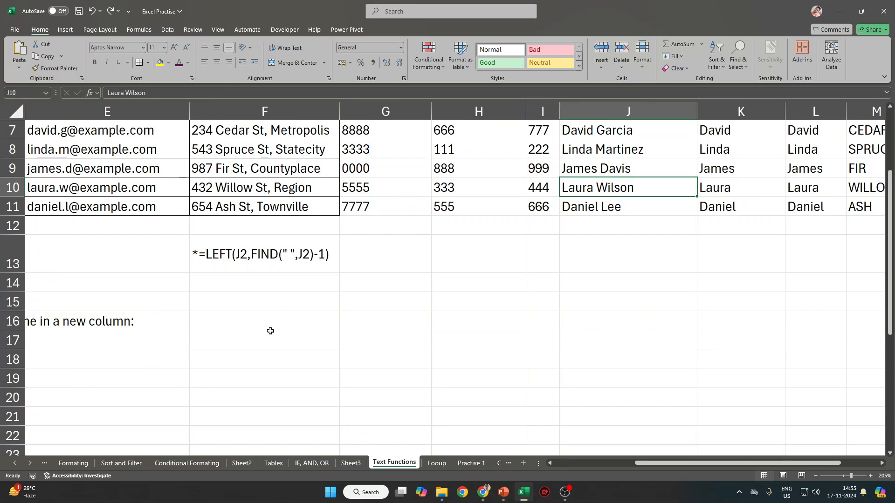
{"action": "left_click", "coordinate": [464, 301]}
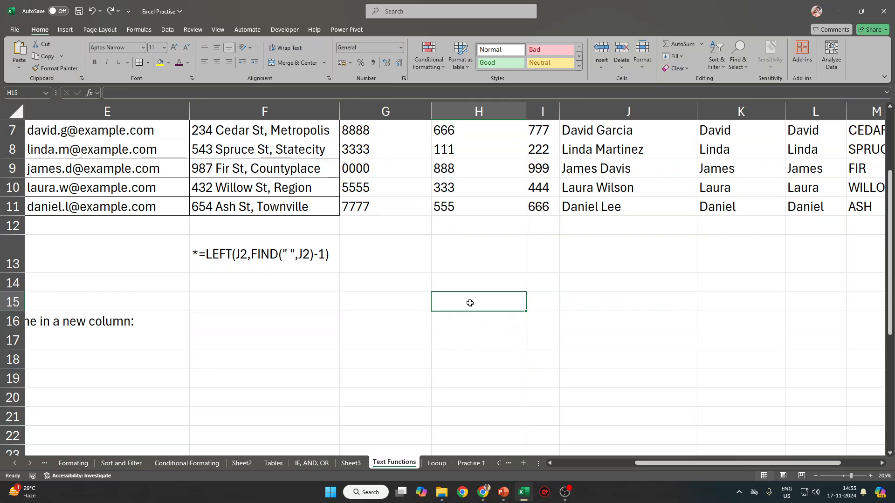
Enter =TODAY() in H15 and =NOW() in H16.
{"action": "type", "text": "+Tdf"}
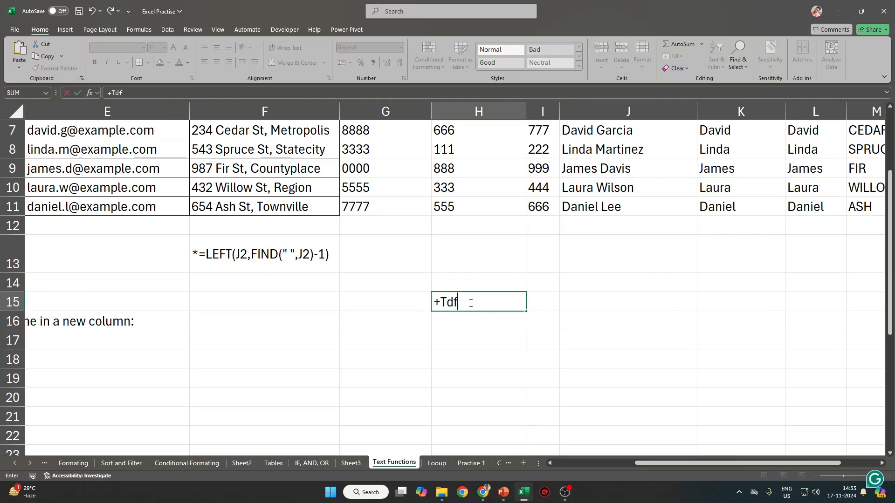
{"action": "key", "text": "BackSpace"}
{"action": "key", "text": "BackSpace"}
{"action": "key", "text": "BackSpace"}
{"action": "type", "text": "="}
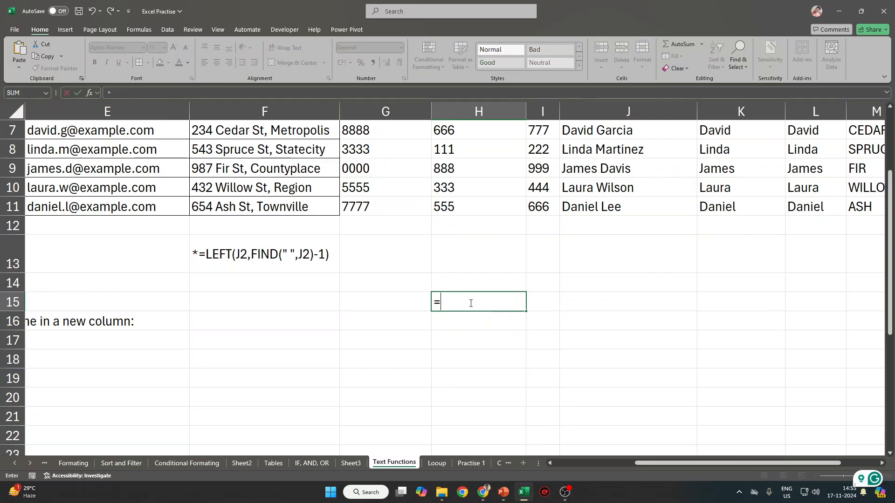
{"action": "type", "text": "Toda"}
{"action": "key", "text": "Tab"}
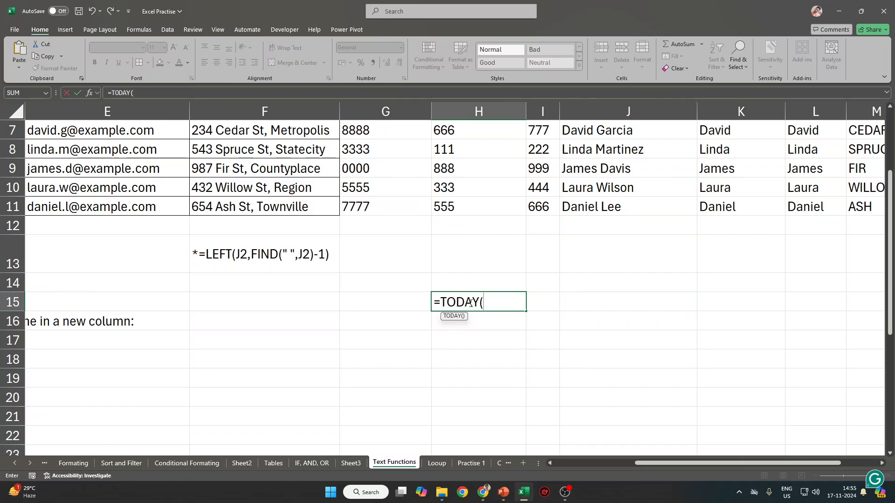
{"action": "type", "text": ")"}
{"action": "key", "text": "ctrl+Return"}
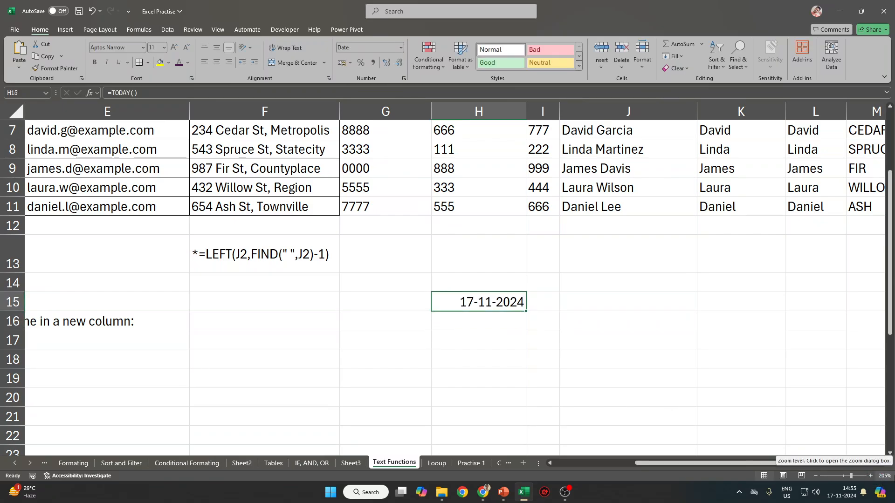
{"action": "key", "text": "Down"}
{"action": "type", "text": "="}
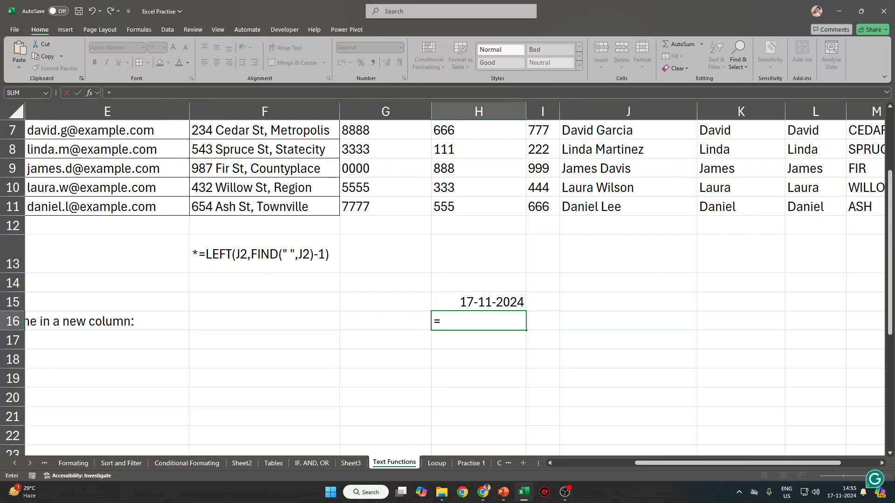
{"action": "type", "text": "NOW("}
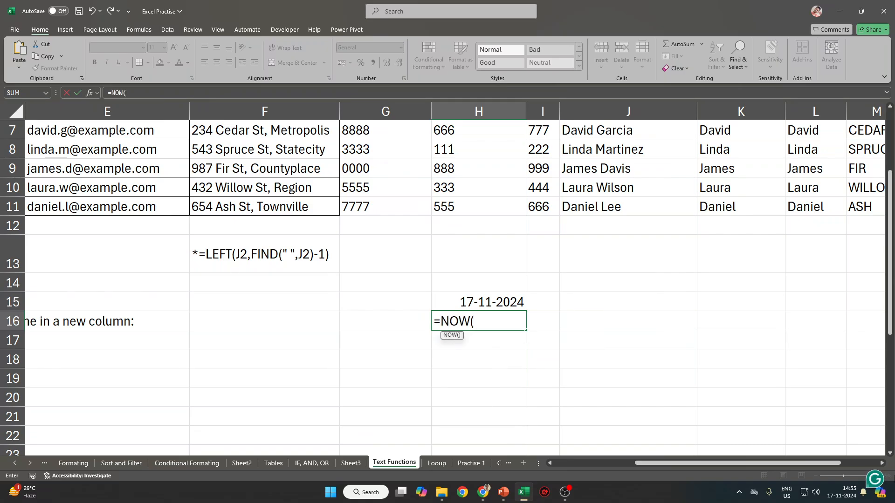
{"action": "type", "text": ")"}
{"action": "key", "text": "ctrl+Return"}
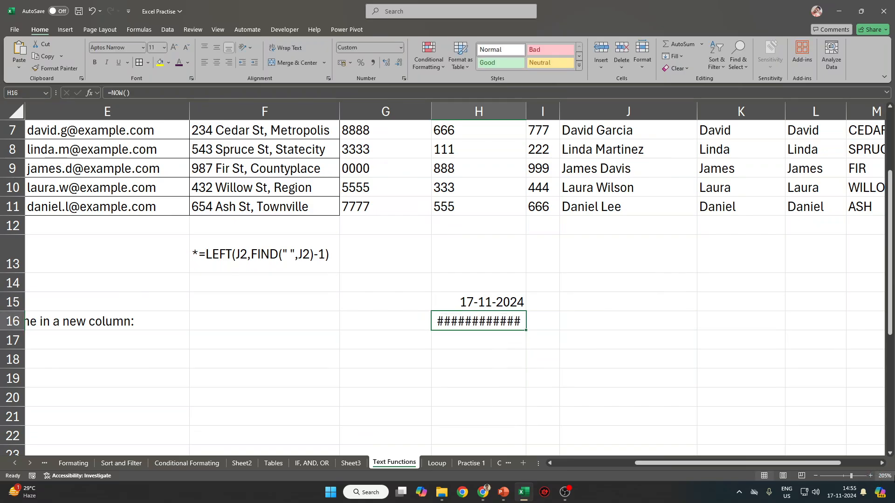
{"action": "left_click", "coordinate": [478, 111]}
{"action": "double_click", "coordinate": [525, 111]}
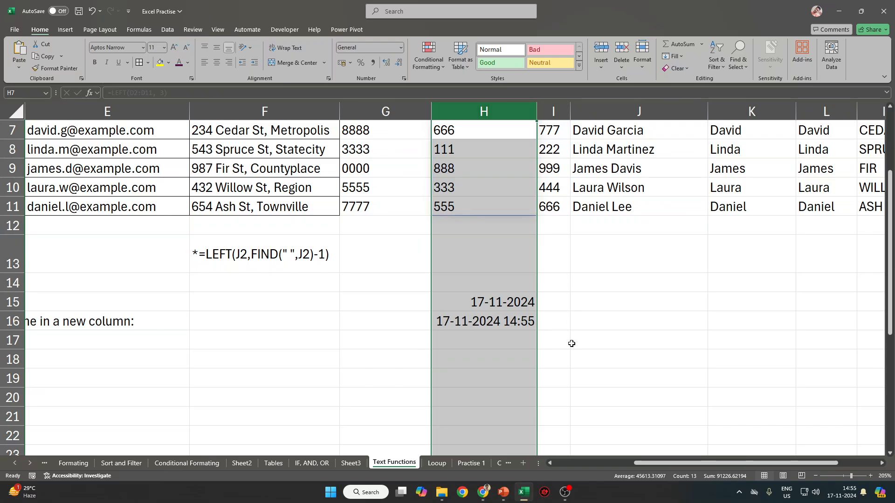
{"action": "left_click", "coordinate": [571, 343]}
{"action": "left_click", "coordinate": [524, 328]}
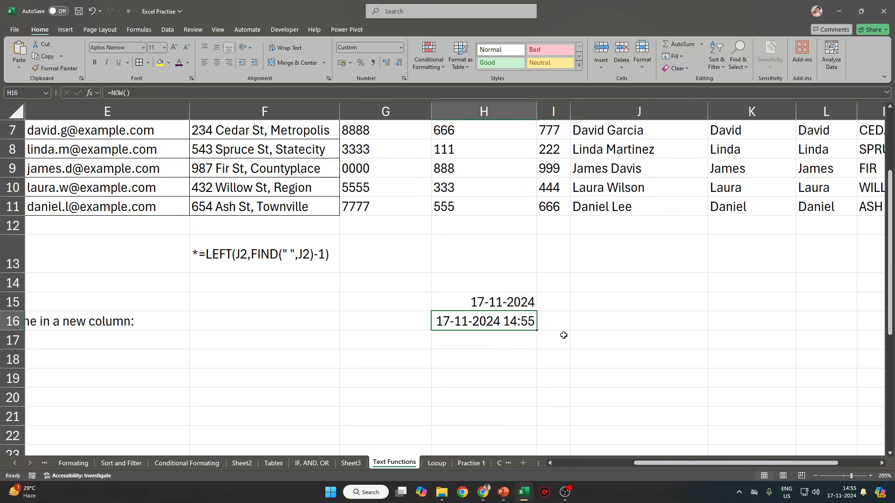
{"action": "left_click", "coordinate": [392, 302]}
Label the results with 'TODAY() in G15 and NOW() in G16.
{"action": "type", "text": "'"}
{"action": "key", "text": "Escape"}
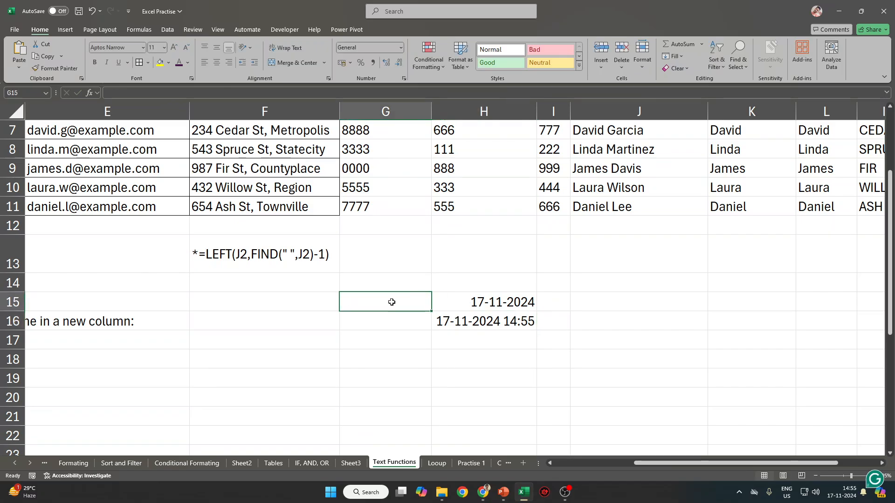
{"action": "type", "text": "'TODY"}
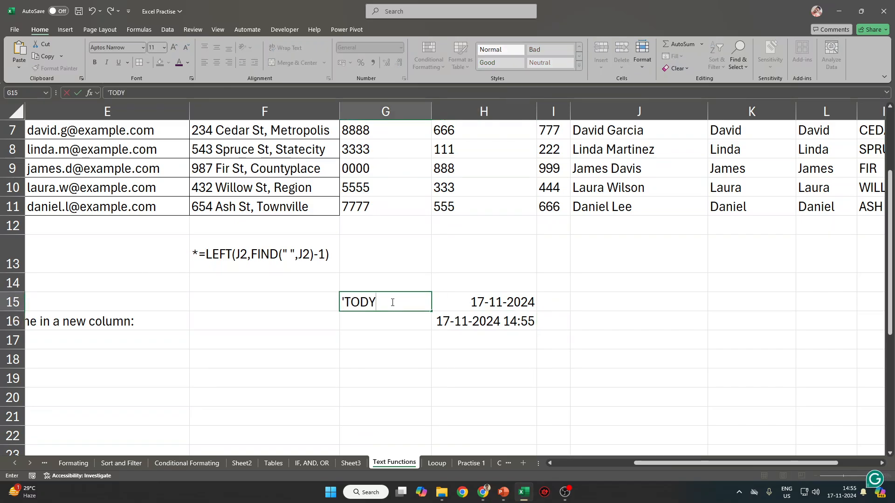
{"action": "key", "text": "BackSpace"}
{"action": "type", "text": "AY()"}
{"action": "key", "text": "Return"}
{"action": "key", "text": "Up"}
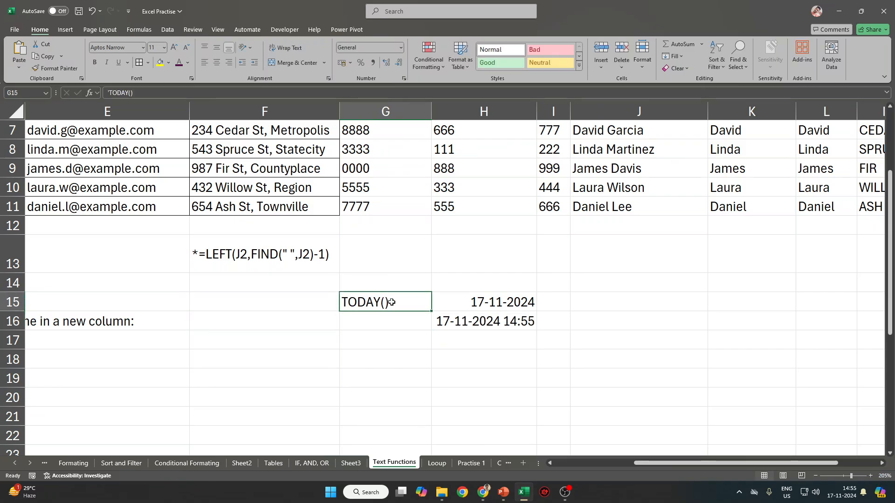
{"action": "key", "text": "Down"}
{"action": "type", "text": "NOW()"}
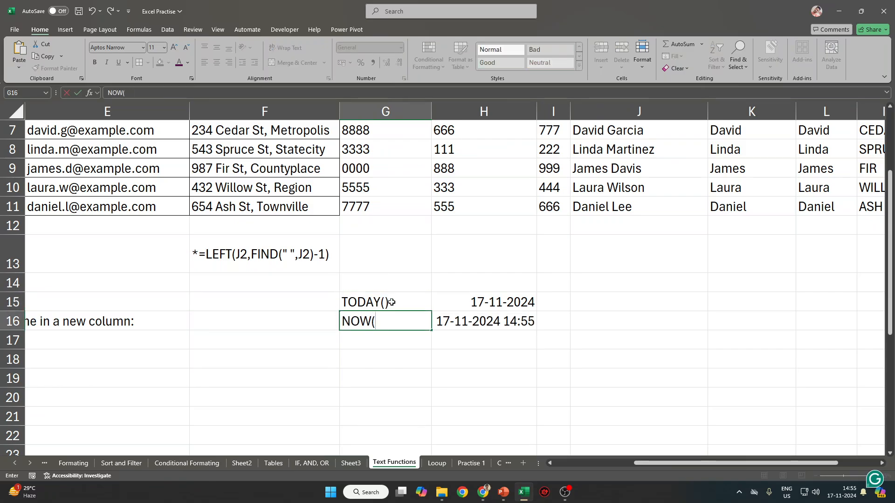
{"action": "key", "text": "Return"}
Try a fixed Ctrl+; date in G17 and H17, then undo it.
{"action": "key", "text": "Up"}
{"action": "key", "text": "Right"}
{"action": "key", "text": "Left"}
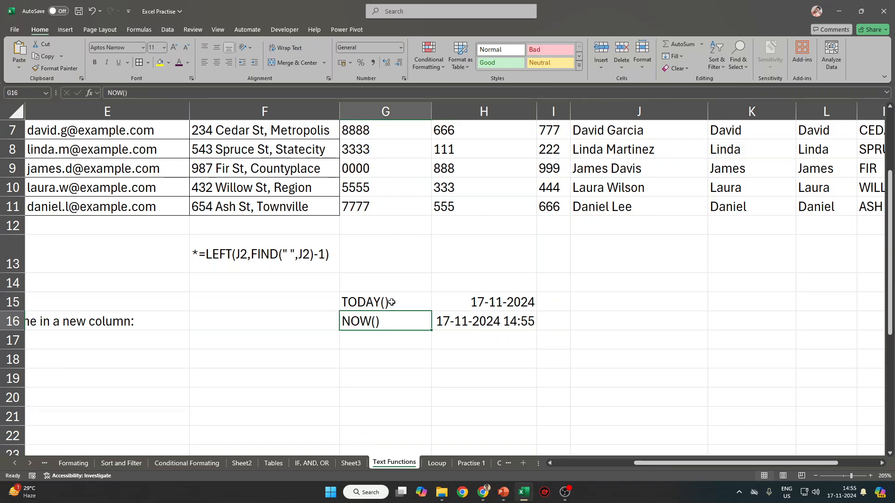
{"action": "key", "text": "Down"}
{"action": "key", "text": "ctrl+semicolon"}
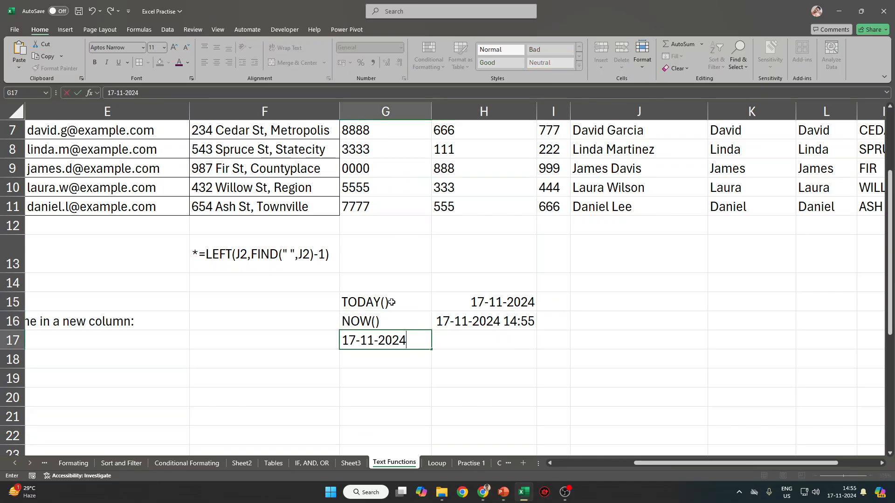
{"action": "key", "text": "Escape"}
{"action": "key", "text": "Right"}
{"action": "key", "text": "ctrl+semicolon"}
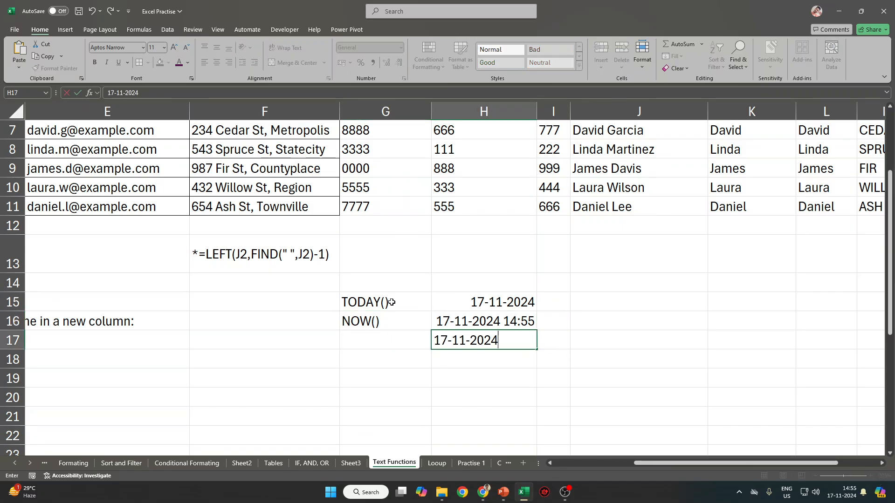
{"action": "key", "text": "Return"}
{"action": "key", "text": "ctrl+z"}
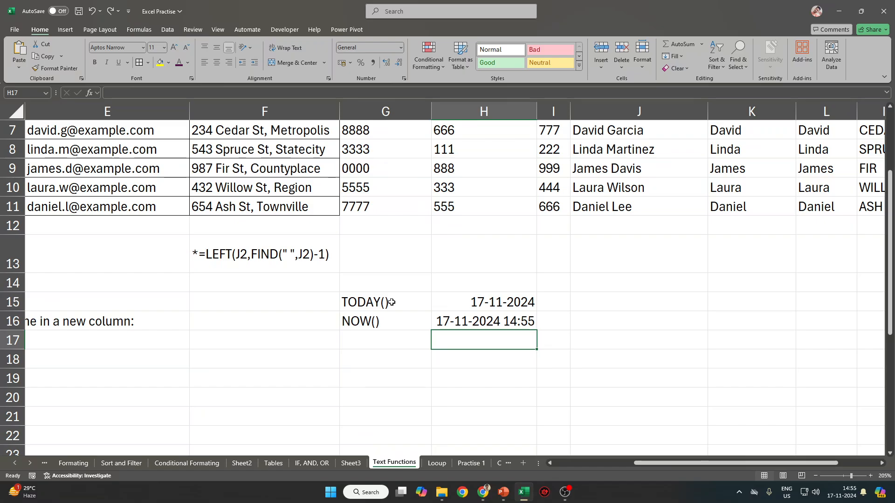
Insert a fixed date and then a fixed time in H17, undoing the time entry.
{"action": "key", "text": "ctrl+semicolon"}
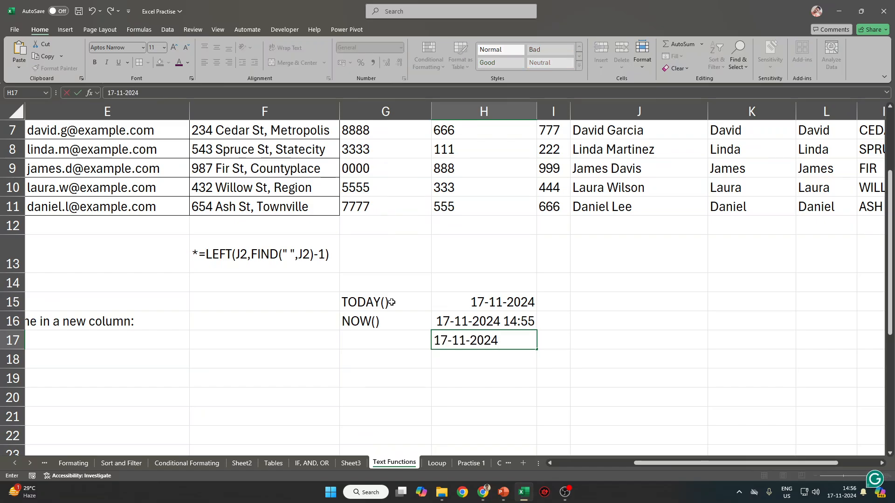
{"action": "key", "text": "Return"}
{"action": "key", "text": "Up"}
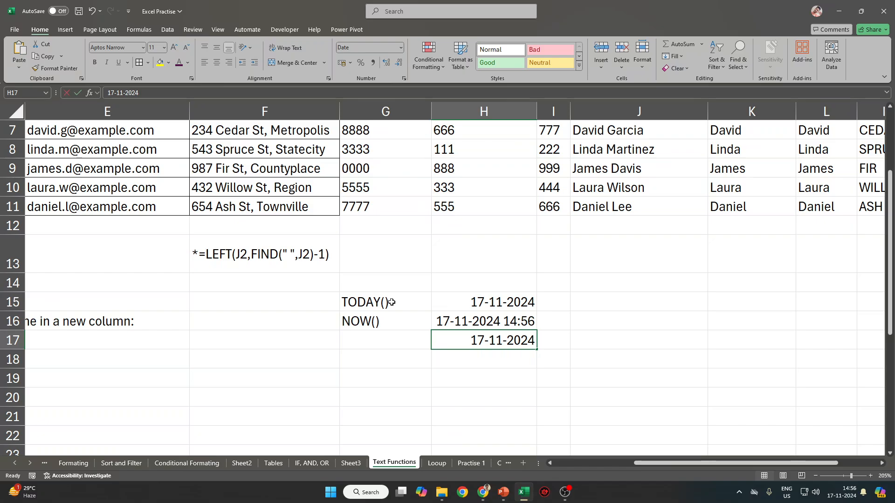
{"action": "key", "text": "ctrl+shift+semicolon"}
{"action": "key", "text": "Return"}
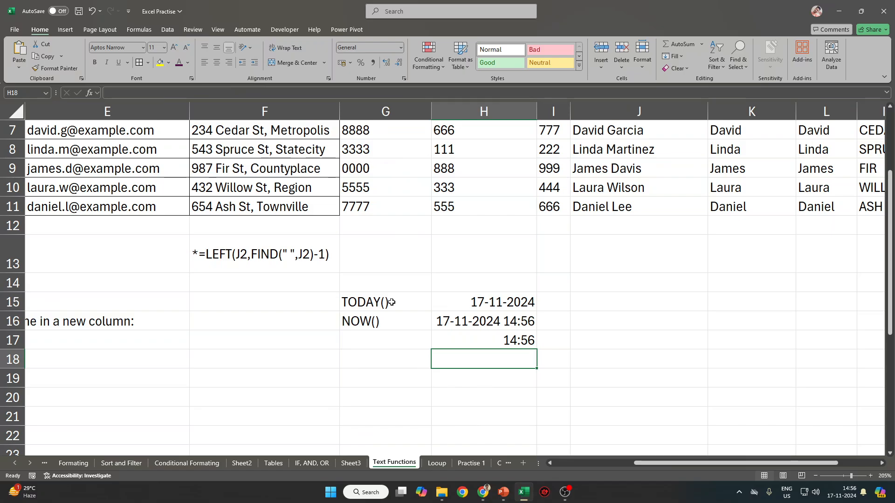
{"action": "key", "text": "ctrl+z"}
{"action": "key", "text": "ctrl+z"}
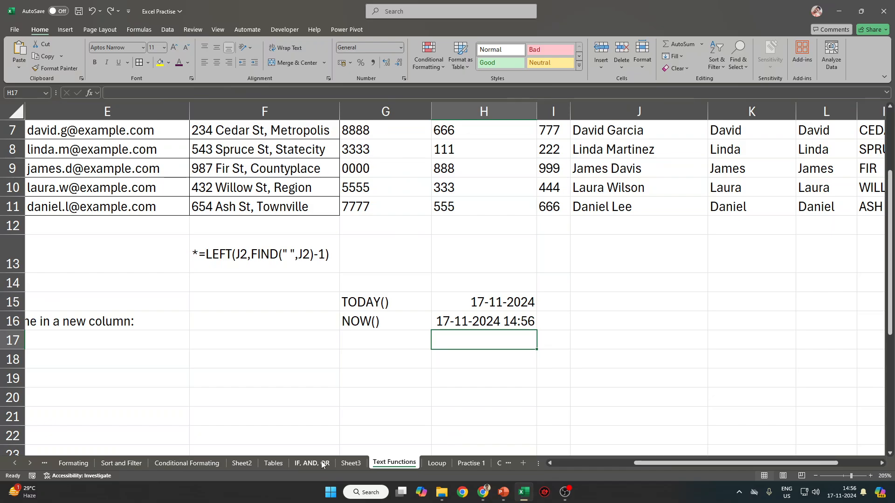
Cycle through Sheet3, IF, AND, OR, Tables, Conditional Formating, Sheet2 and Text Functions sheets.
{"action": "left_click", "coordinate": [352, 464]}
{"action": "key", "text": "ctrl+Page_Up"}
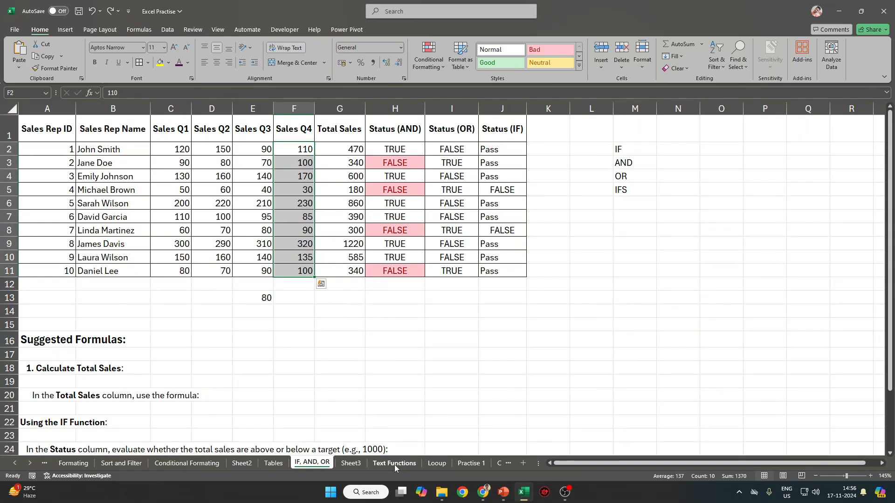
{"action": "left_click", "coordinate": [351, 463]}
{"action": "left_click", "coordinate": [273, 464]}
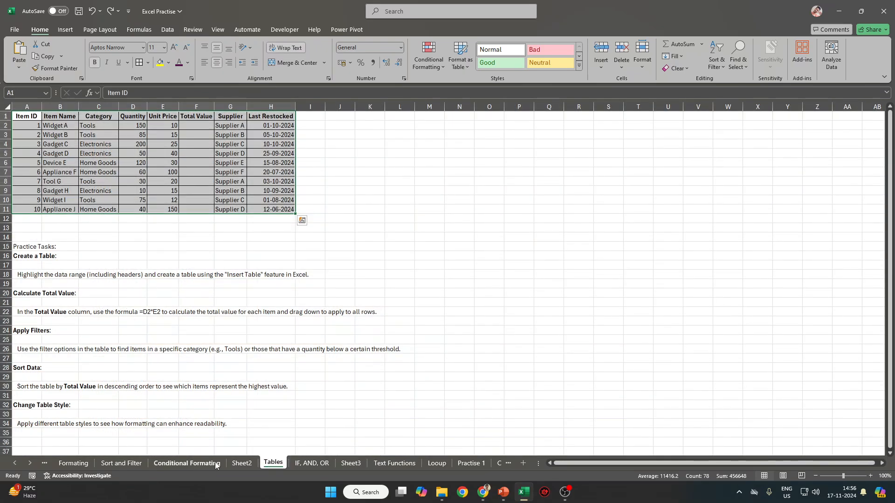
{"action": "left_click", "coordinate": [216, 464]}
{"action": "left_click", "coordinate": [249, 463]}
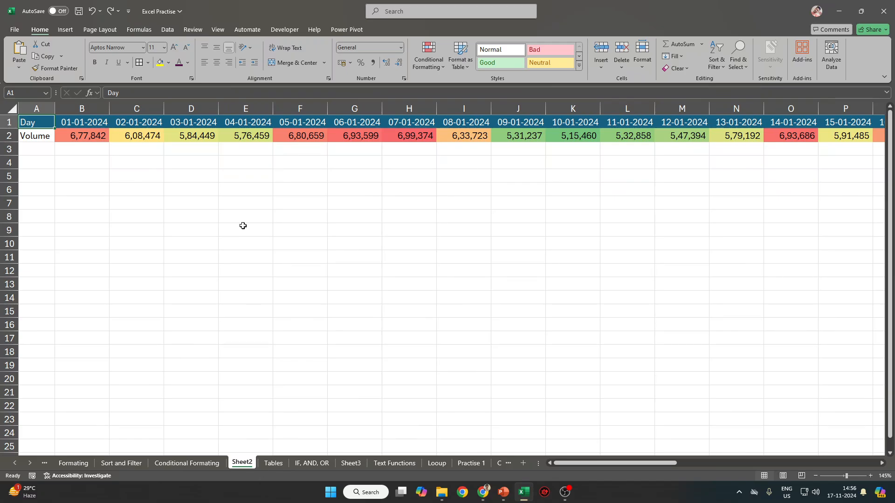
{"action": "left_click", "coordinate": [273, 463]}
{"action": "left_click", "coordinate": [301, 463]}
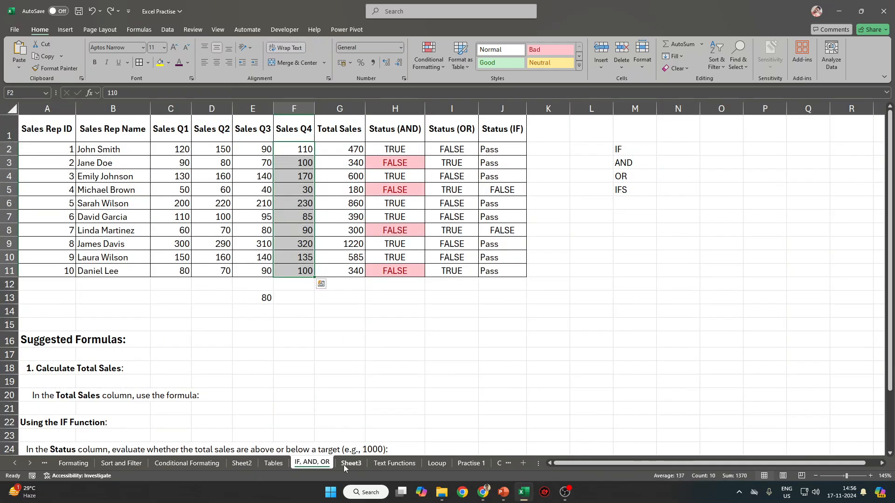
{"action": "left_click", "coordinate": [343, 464]}
{"action": "left_click", "coordinate": [406, 464]}
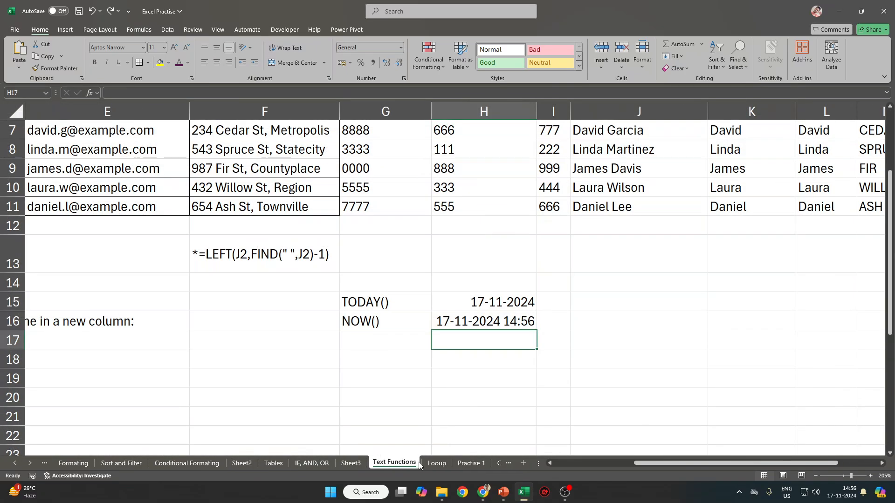
Visit Looup, Practise 1, Sheet2 and Conditional Formating, ending on the Tables inventory sheet.
{"action": "scroll", "coordinate": [385, 407], "scroll_direction": "down", "scroll_amount": 8, "text": "ctrl"}
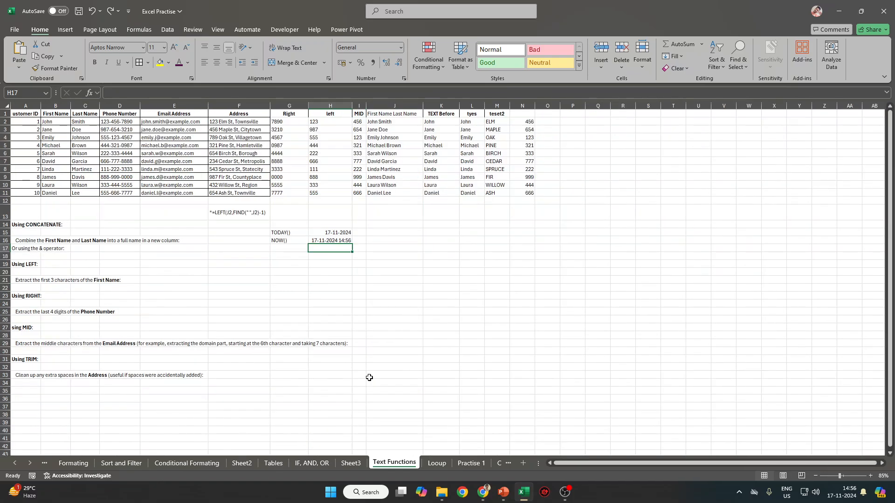
{"action": "left_click", "coordinate": [437, 463]}
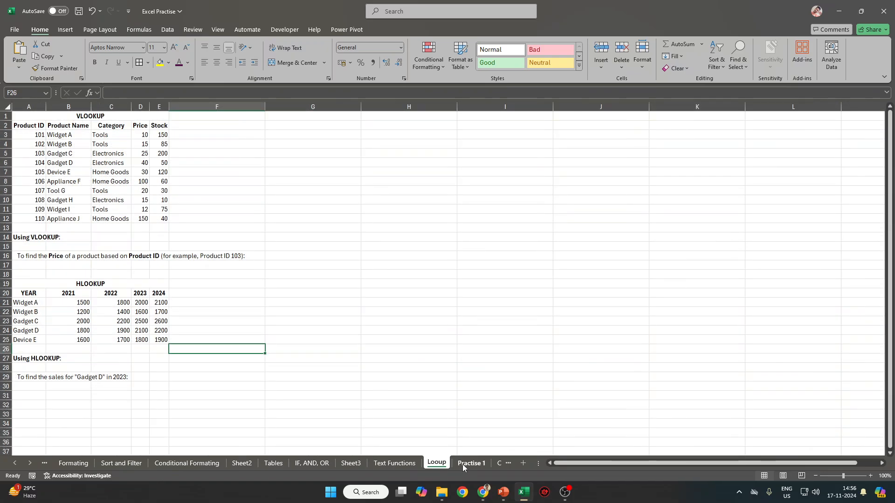
{"action": "left_click", "coordinate": [467, 464]}
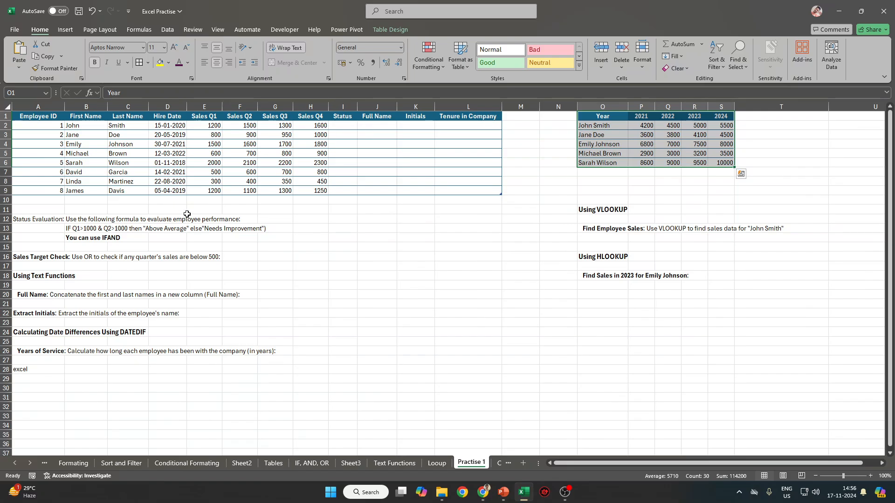
{"action": "left_click", "coordinate": [273, 463]}
{"action": "left_click", "coordinate": [244, 464]}
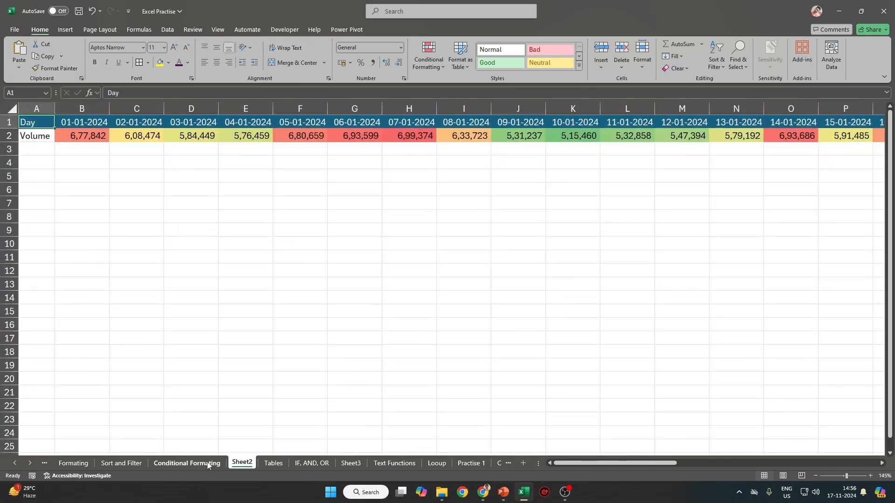
{"action": "left_click", "coordinate": [208, 464]}
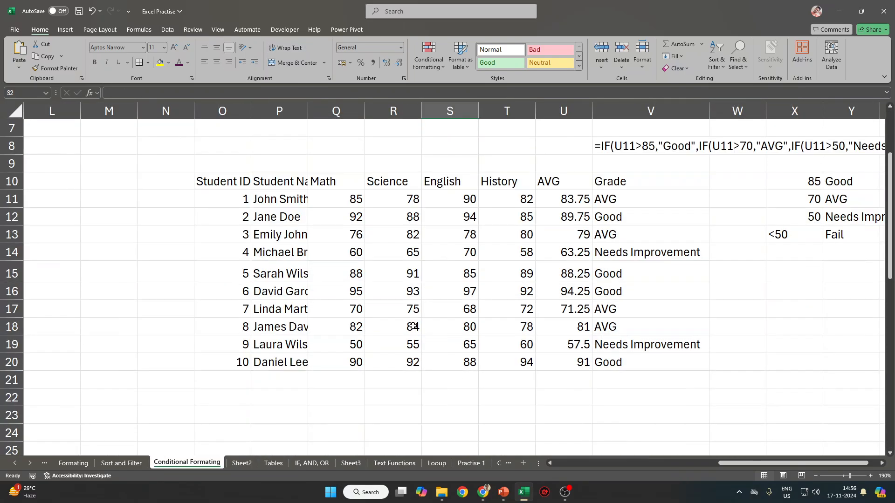
{"action": "left_click", "coordinate": [273, 463]}
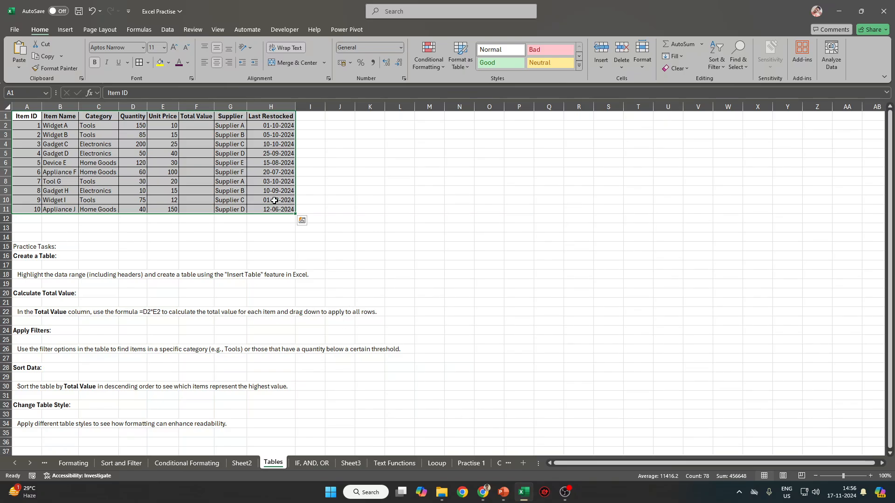
Copy the inventory table A1:H11 and paste it as values only into J1.
{"action": "left_click_drag", "start_coordinate": [32, 119], "coordinate": [277, 211]}
{"action": "key", "text": "ctrl+c"}
{"action": "left_click", "coordinate": [342, 117]}
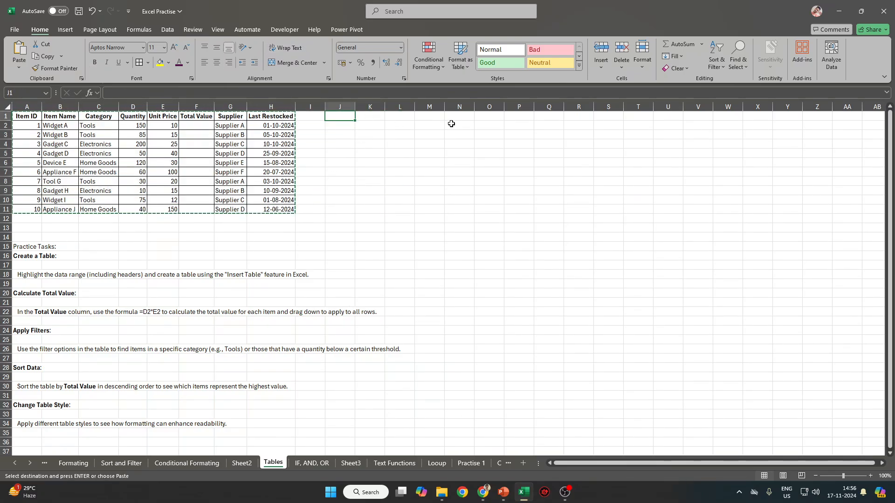
{"action": "key", "text": "ctrl+alt+v"}
{"action": "left_click", "coordinate": [509, 117]}
{"action": "left_click", "coordinate": [640, 207]}
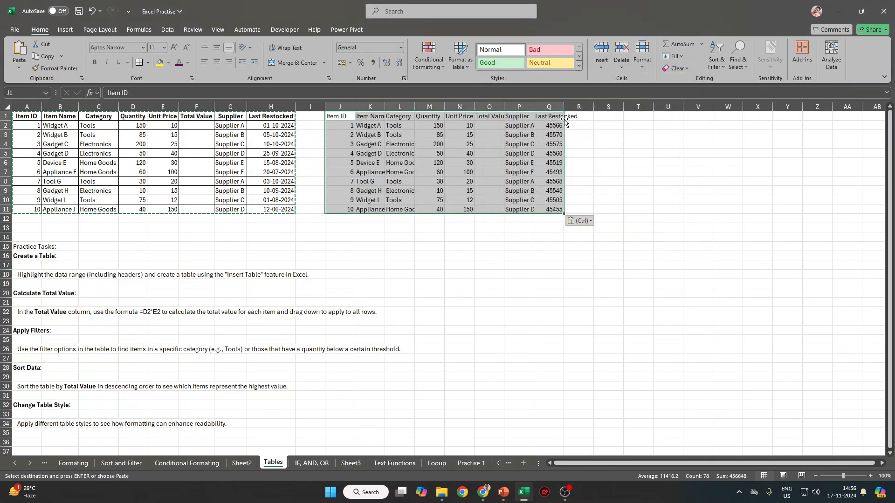
Format the pasted Last Restocked cells Q2:Q11 as Short Date.
{"action": "left_click_drag", "start_coordinate": [559, 125], "coordinate": [554, 209]}
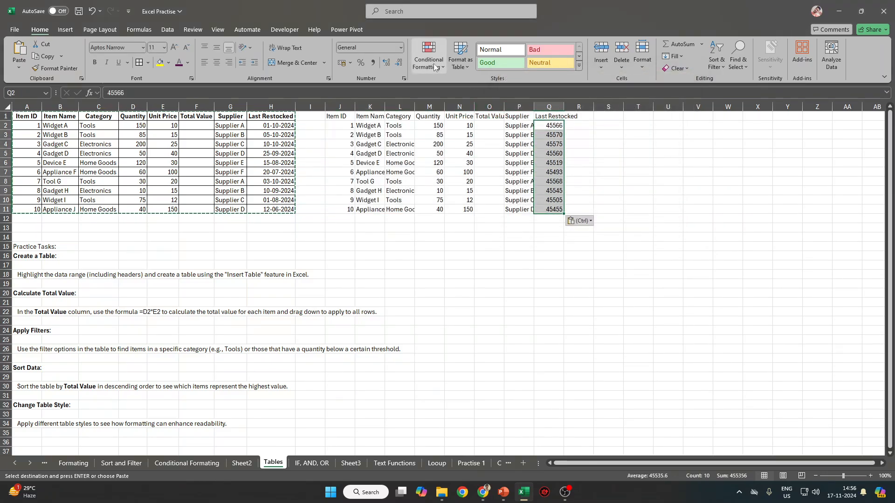
{"action": "right_click", "coordinate": [556, 144]}
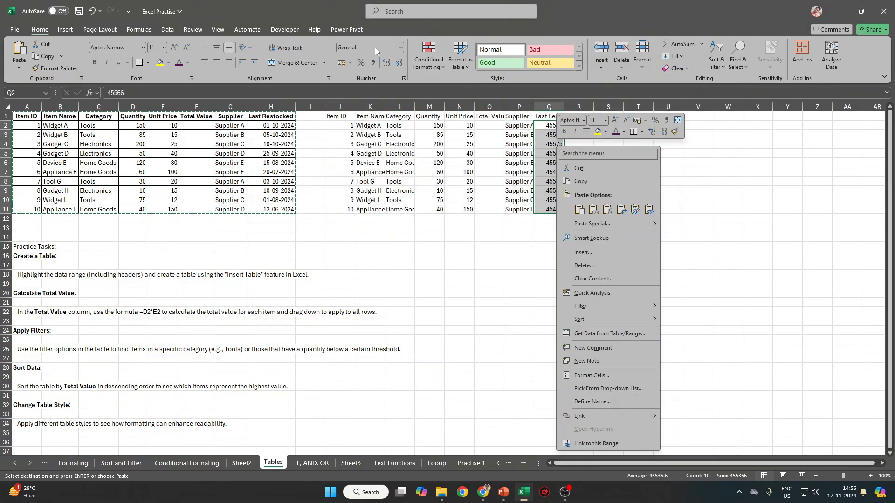
{"action": "left_click", "coordinate": [400, 47]}
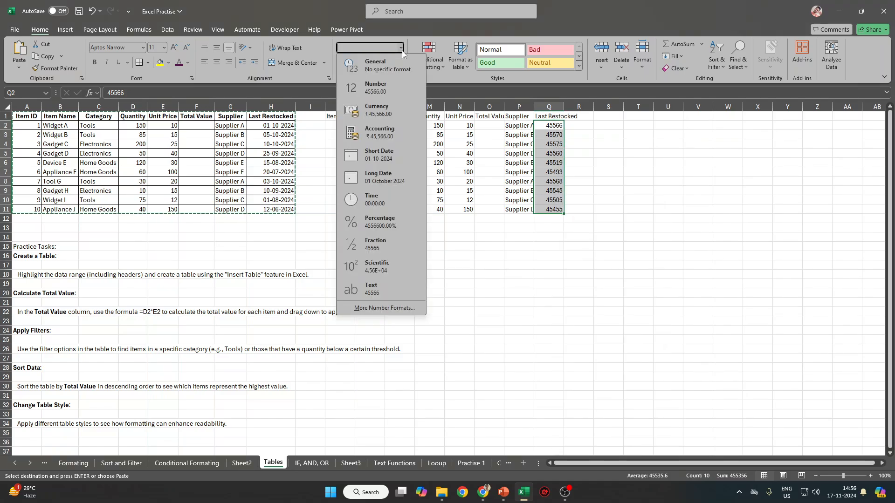
{"action": "left_click", "coordinate": [381, 160]}
{"action": "left_click", "coordinate": [580, 145]}
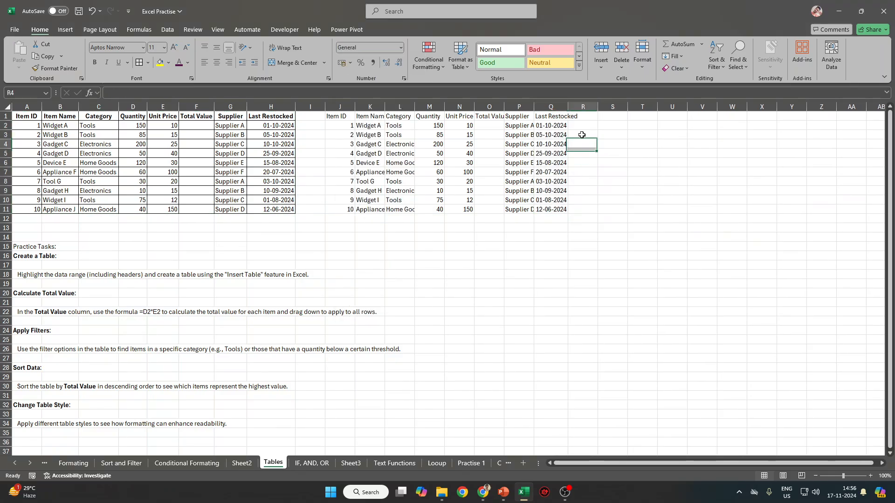
AutoFit columns J through Q to their contents.
{"action": "left_click_drag", "start_coordinate": [563, 106], "coordinate": [581, 104]}
{"action": "left_click_drag", "start_coordinate": [347, 106], "coordinate": [573, 135]}
{"action": "double_click", "coordinate": [580, 107]}
{"action": "left_click", "coordinate": [645, 187]}
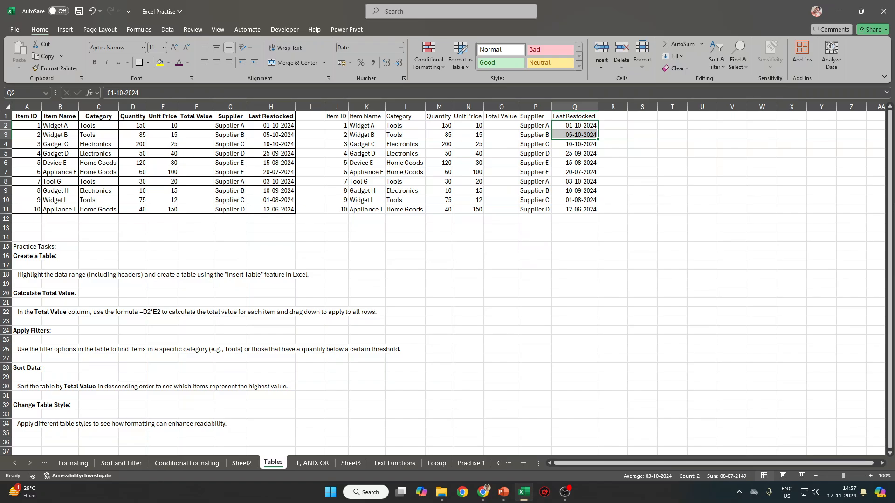
Enter a Q3-minus-Q2 date difference formula in R2, then undo it.
{"action": "key", "text": "Right"}
{"action": "type", "text": "="}
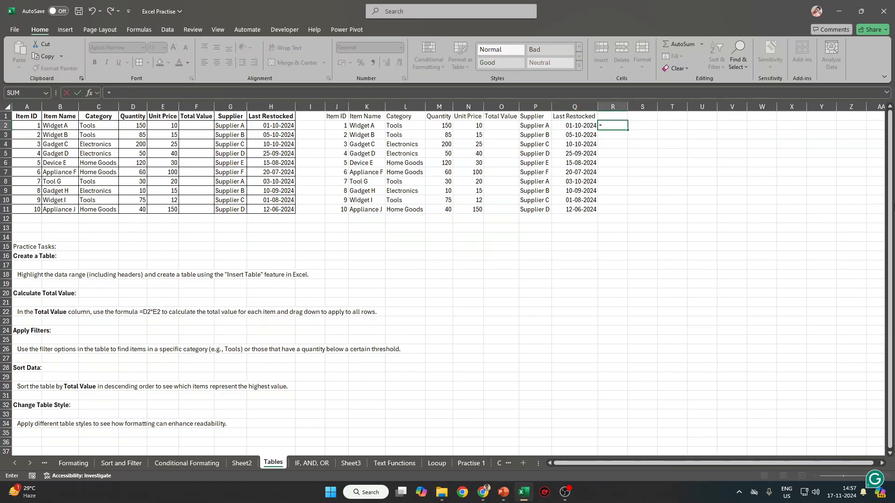
{"action": "key", "text": "Left"}
{"action": "key", "text": "Down"}
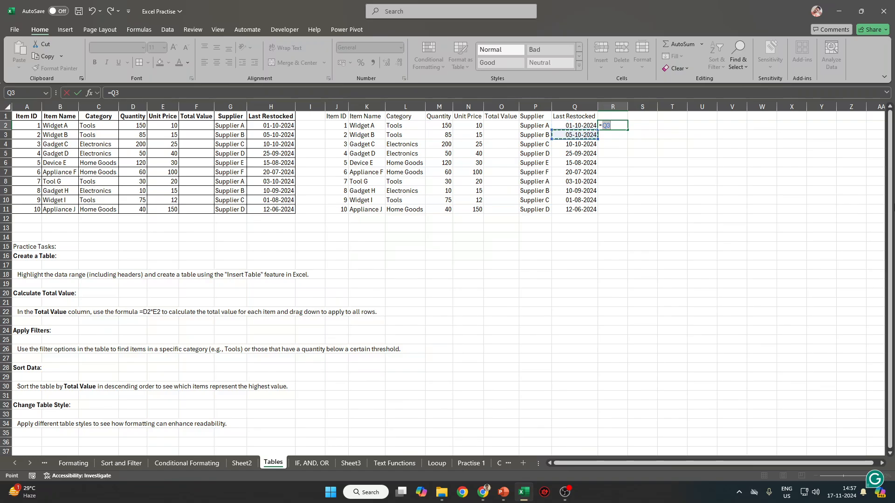
{"action": "type", "text": "-"}
{"action": "key", "text": "Left"}
{"action": "key", "text": "Return"}
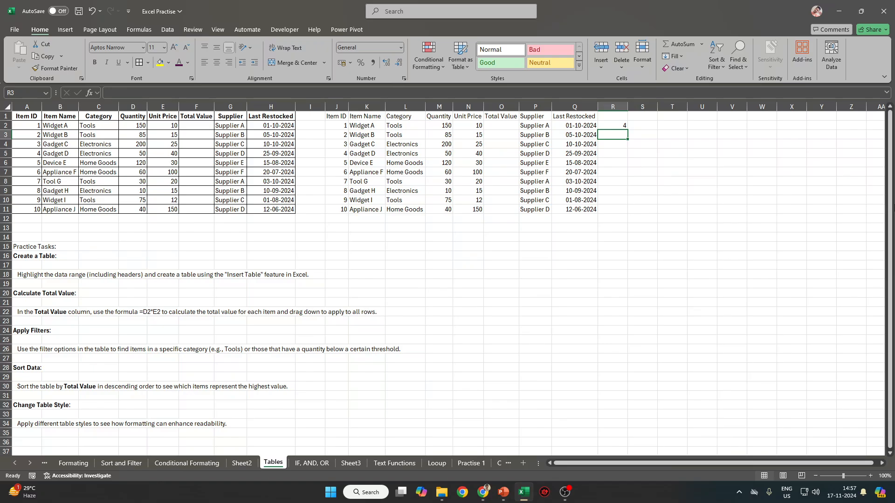
{"action": "key", "text": "ctrl+z"}
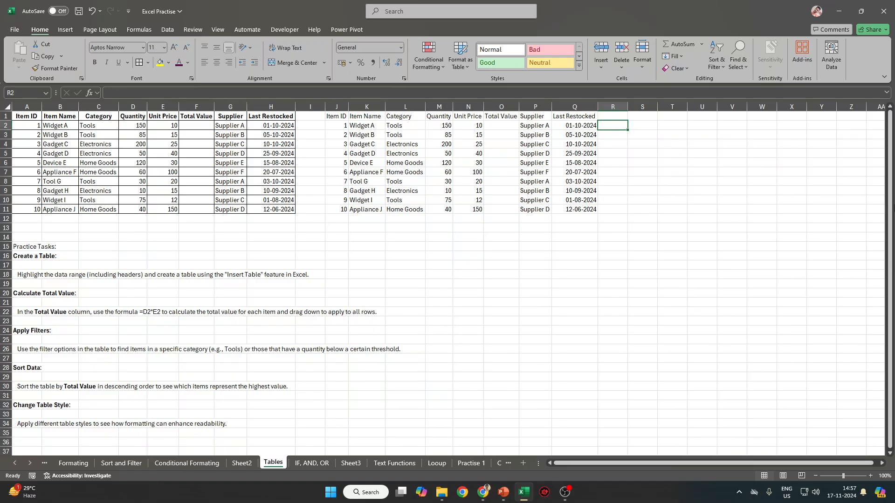
Try starting =DATE, =D and =DATEDIF formulas in R2, cancelling each one.
{"action": "type", "text": "=date"}
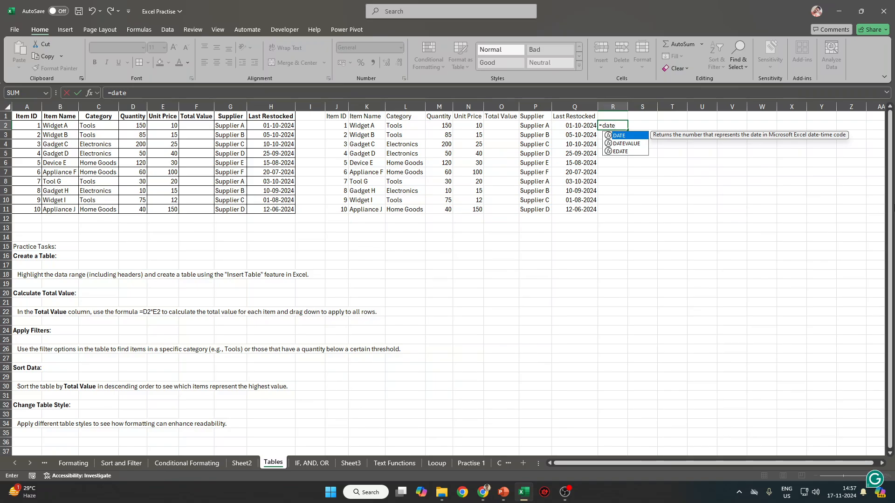
{"action": "key", "text": "Escape"}
{"action": "key", "text": "Escape"}
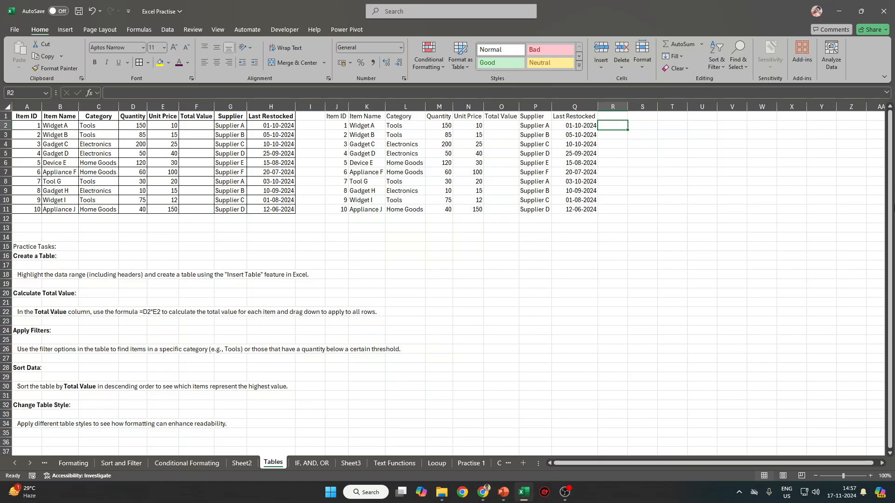
{"action": "type", "text": "=d"}
{"action": "key", "text": "Escape"}
{"action": "key", "text": "Escape"}
{"action": "type", "text": "=da"}
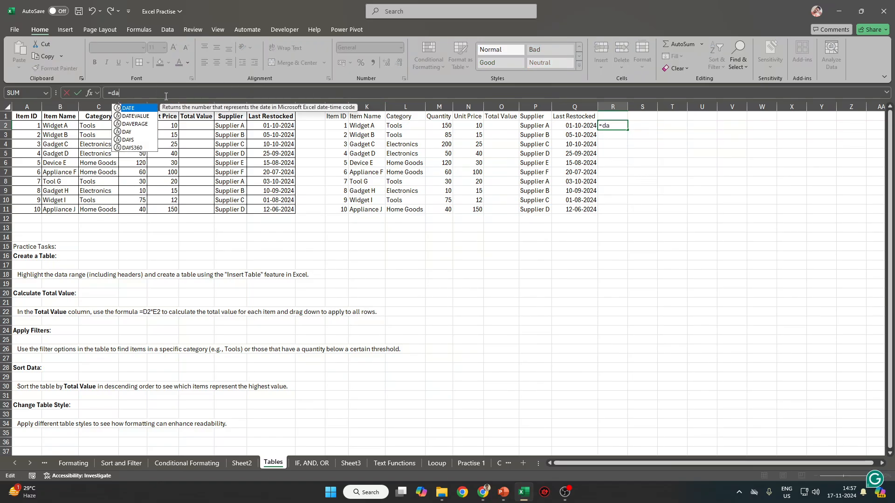
{"action": "type", "text": "te"}
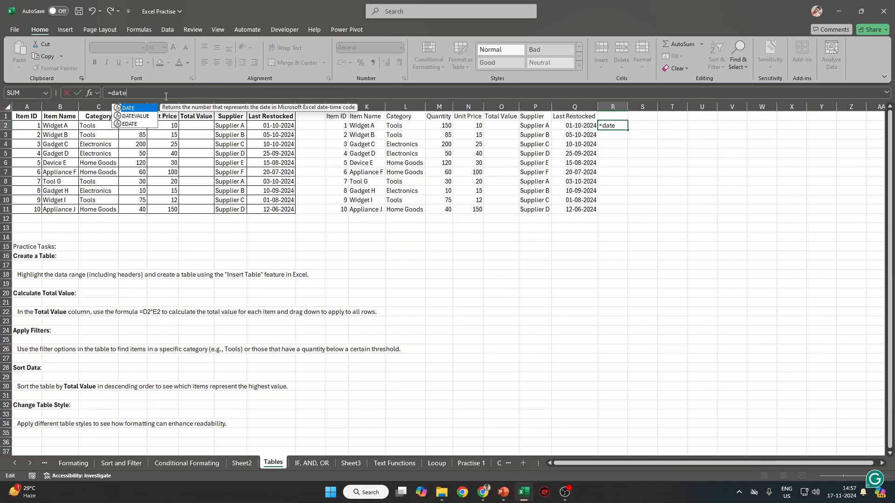
{"action": "type", "text": "di"}
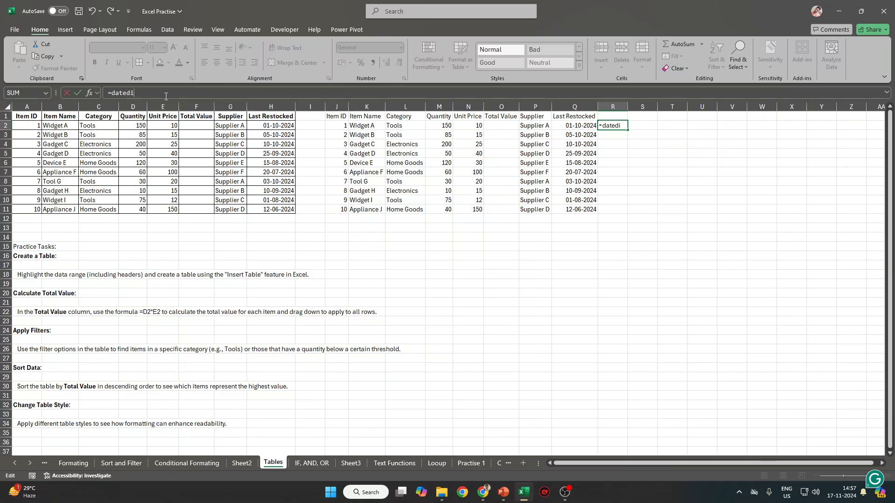
{"action": "type", "text": "fg"}
{"action": "key", "text": "Escape"}
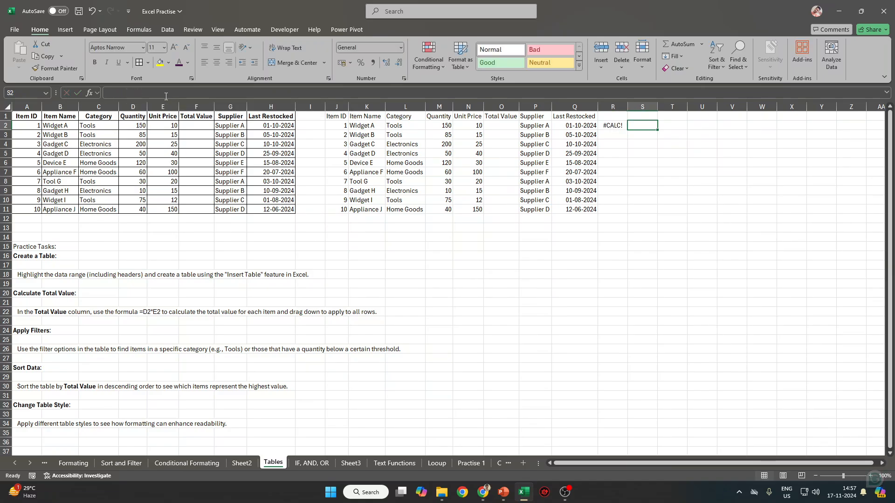
Search Insert Function's All category for DATEDIF.
{"action": "left_click", "coordinate": [90, 93]}
{"action": "left_click", "coordinate": [625, 89]}
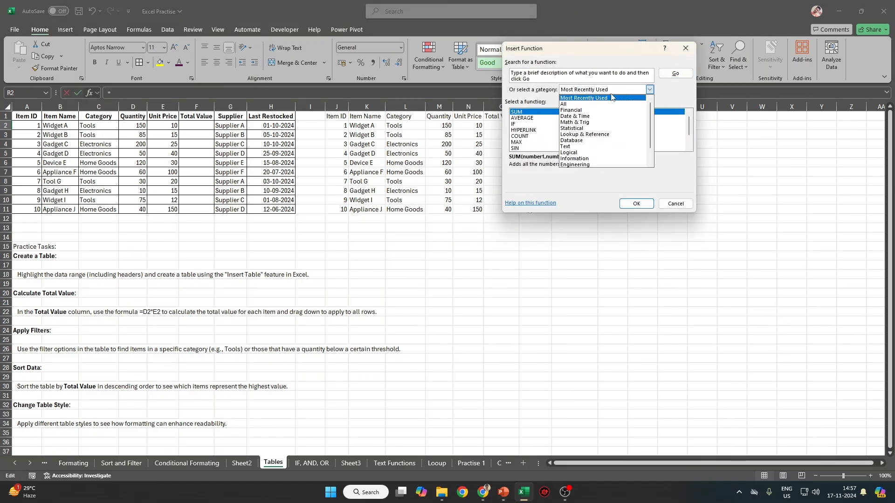
{"action": "left_click", "coordinate": [591, 104]}
{"action": "left_click", "coordinate": [564, 79]}
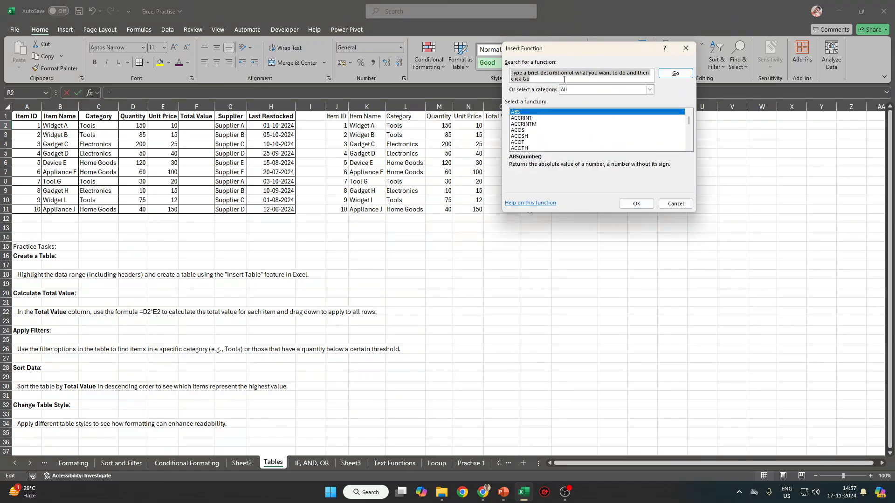
{"action": "type", "text": "datedif"}
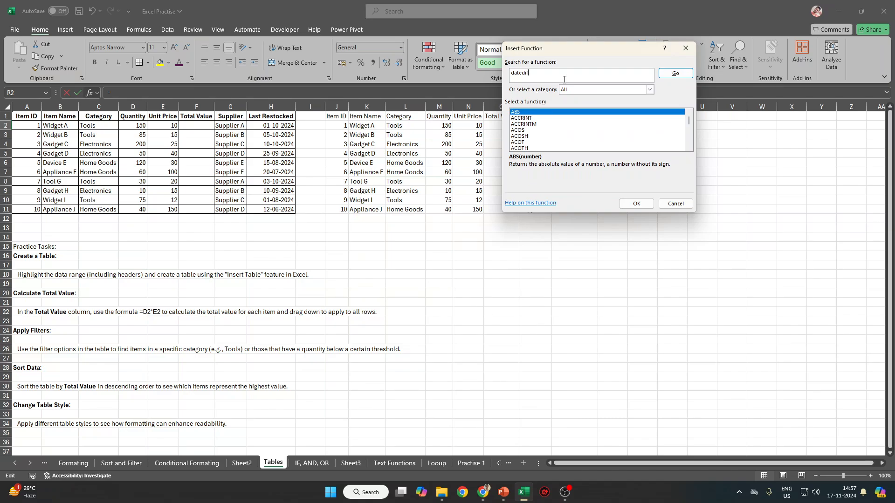
{"action": "key", "text": "Return"}
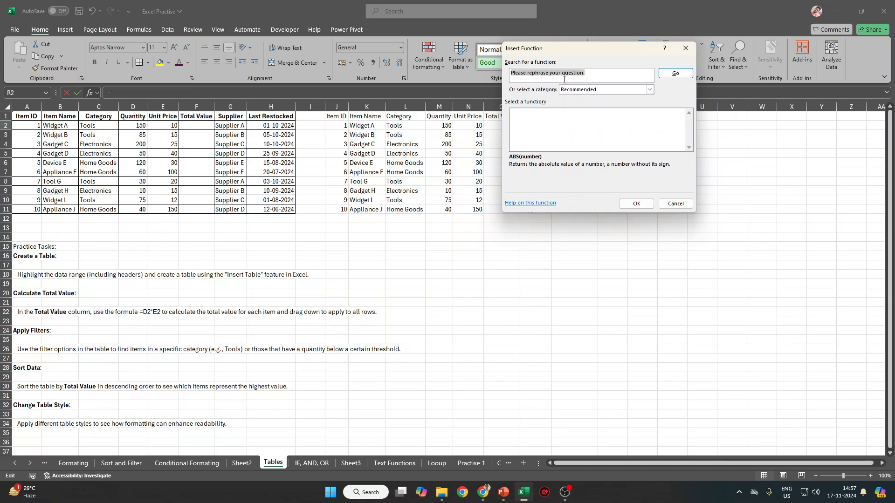
Find DAYS under Date & Time, cancel its arguments, and type =DAYS( in R2.
{"action": "left_click", "coordinate": [650, 89]}
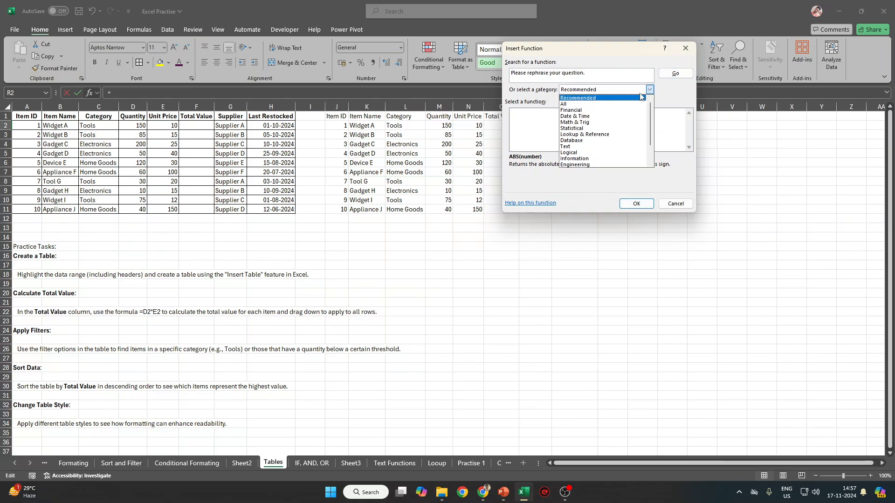
{"action": "left_click", "coordinate": [578, 116]}
{"action": "left_click", "coordinate": [541, 124]}
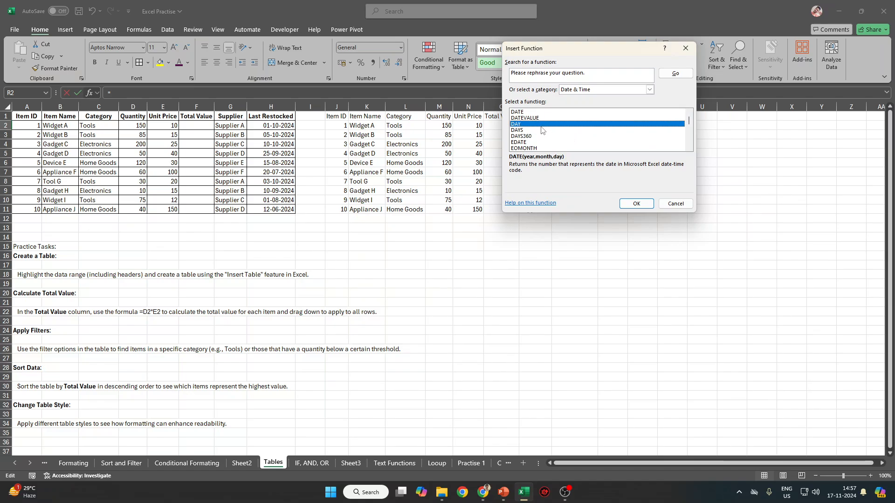
{"action": "left_click", "coordinate": [531, 131]}
{"action": "scroll", "coordinate": [534, 136], "scroll_direction": "down", "scroll_amount": 1}
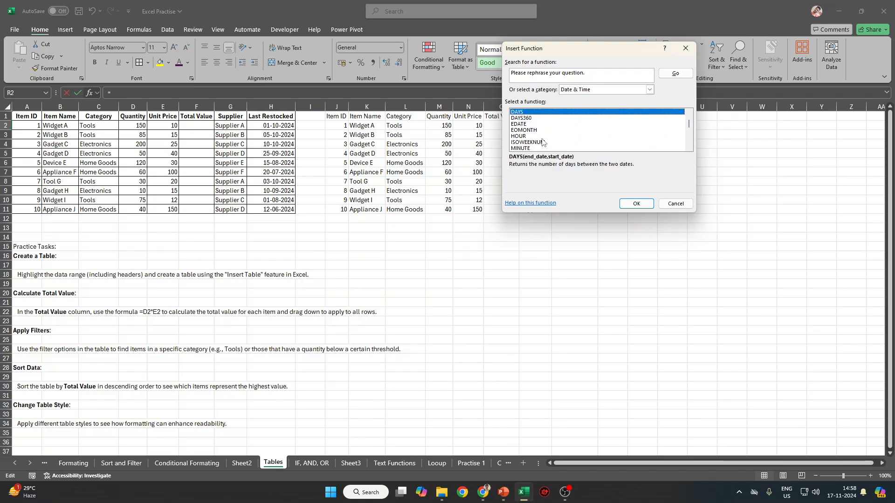
{"action": "scroll", "coordinate": [544, 143], "scroll_direction": "down", "scroll_amount": 5}
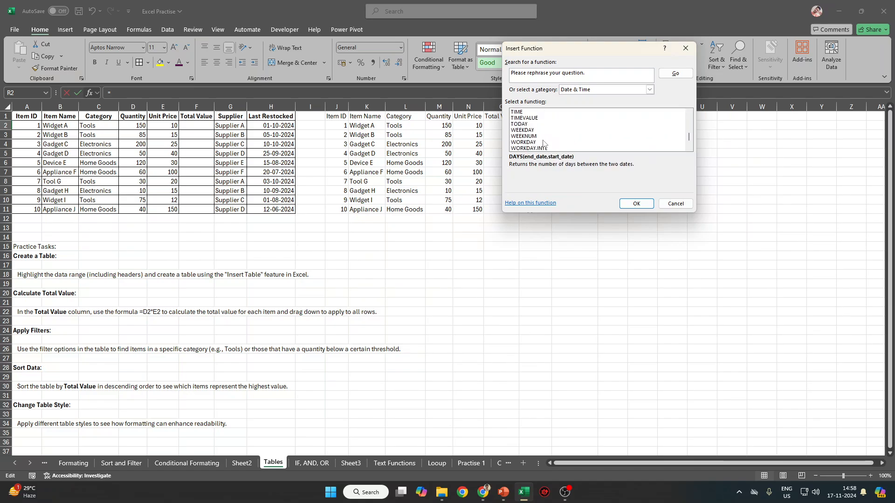
{"action": "left_click", "coordinate": [636, 204]}
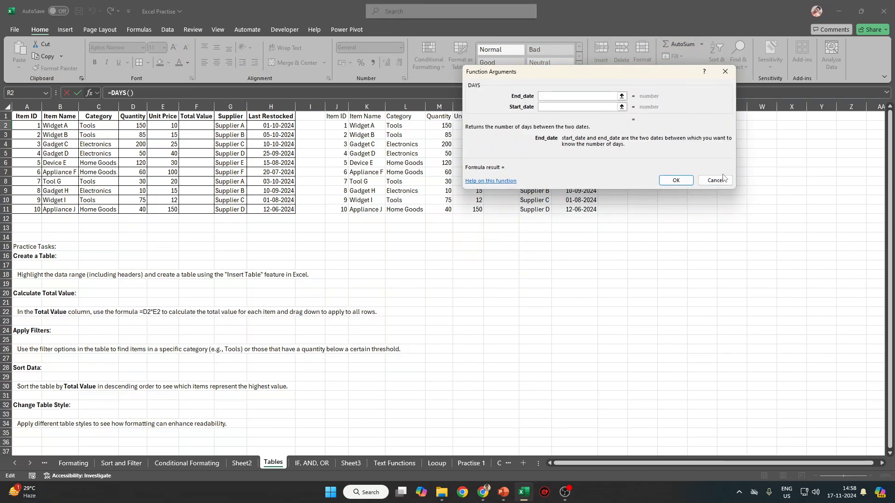
{"action": "left_click", "coordinate": [716, 181]}
{"action": "type", "text": "=DAYS("}
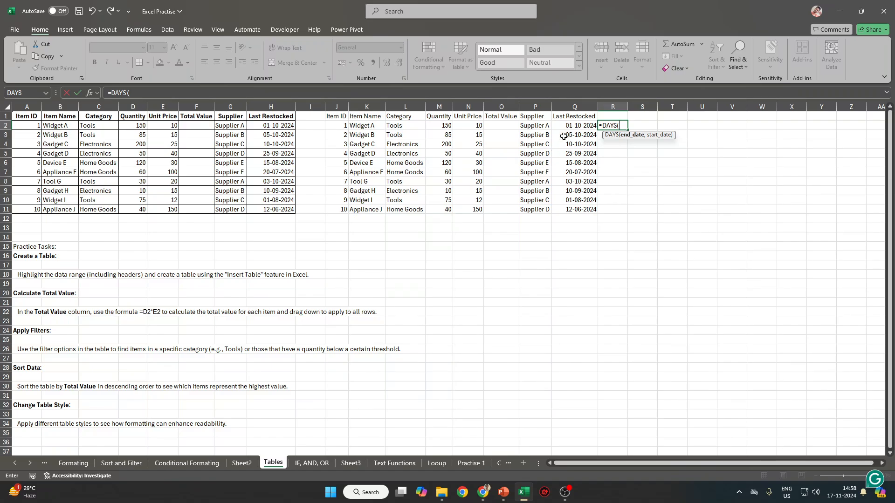
Complete =DAYS(Q2,Q11) in R2, returning 111.
{"action": "left_click", "coordinate": [576, 126]}
{"action": "type", "text": ","}
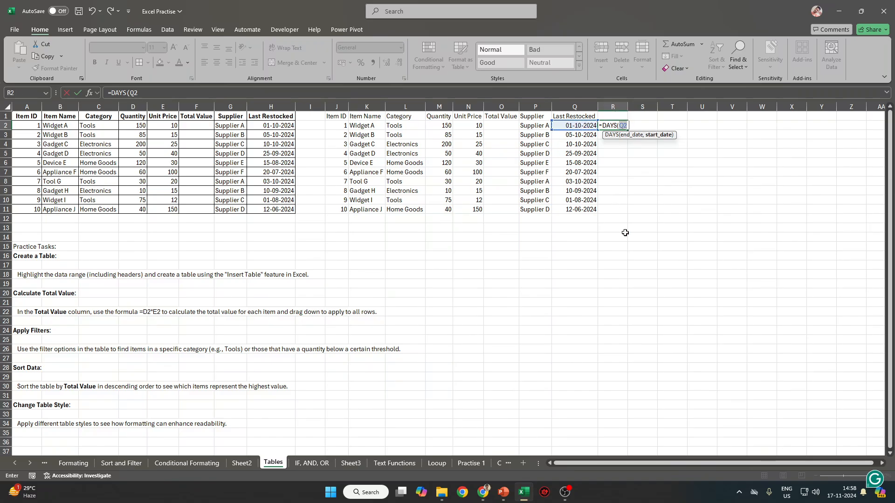
{"action": "left_click", "coordinate": [578, 210]}
{"action": "type", "text": ","}
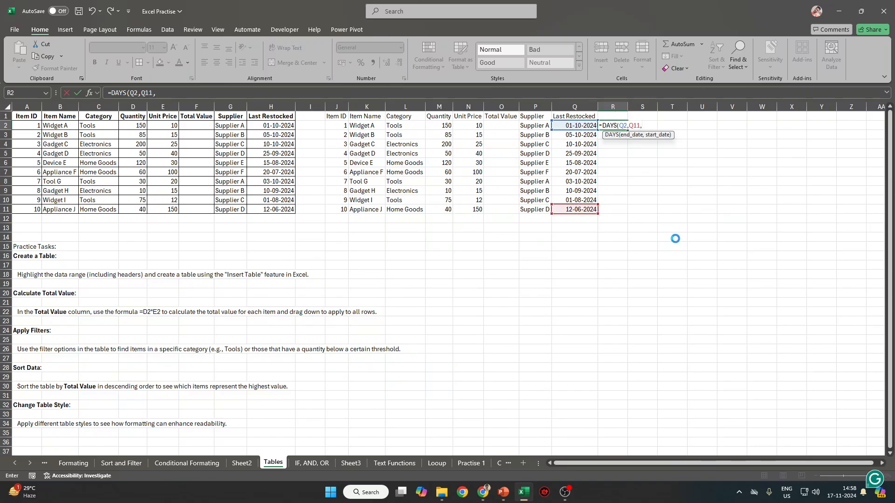
{"action": "key", "text": "Return"}
{"action": "key", "text": "Return"}
{"action": "key", "text": "Return"}
{"action": "key", "text": "Up"}
{"action": "key", "text": "Up"}
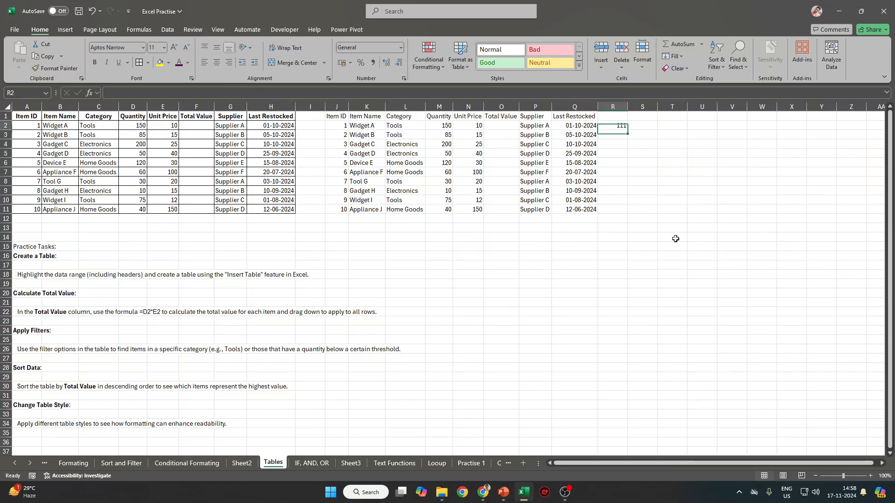
Enter =MONTH(Q2) in S2, returning 10.
{"action": "key", "text": "Right"}
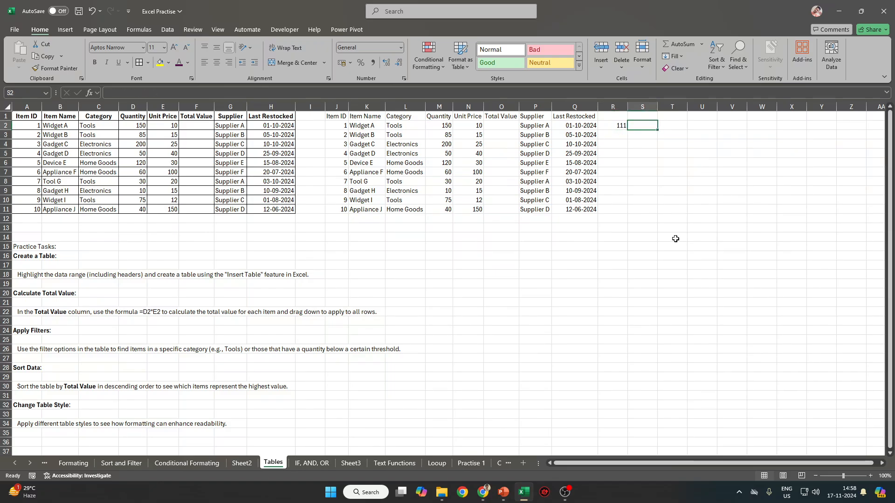
{"action": "type", "text": "=,"}
{"action": "key", "text": "BackSpace"}
{"action": "type", "text": "m"}
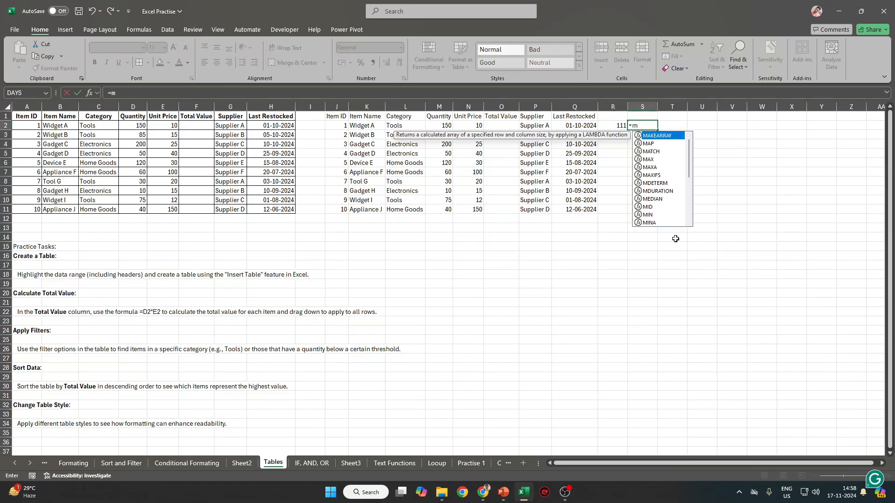
{"action": "type", "text": "on"}
{"action": "key", "text": "Tab"}
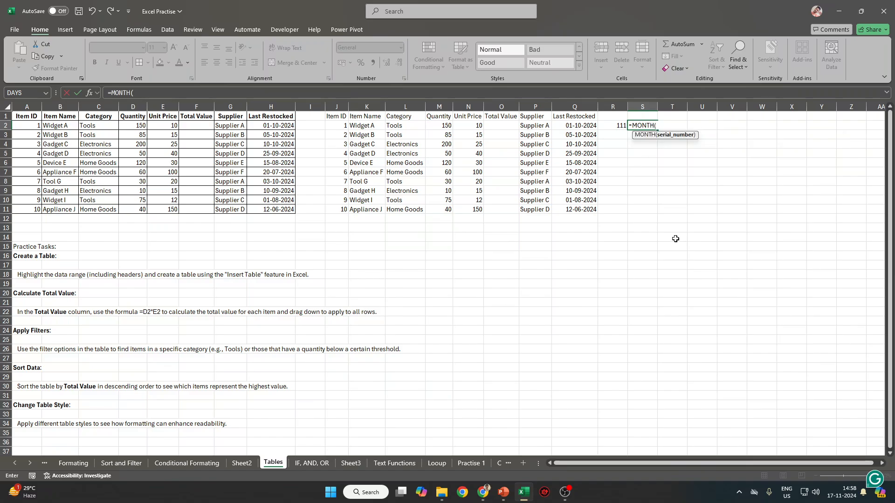
{"action": "left_click", "coordinate": [574, 127]}
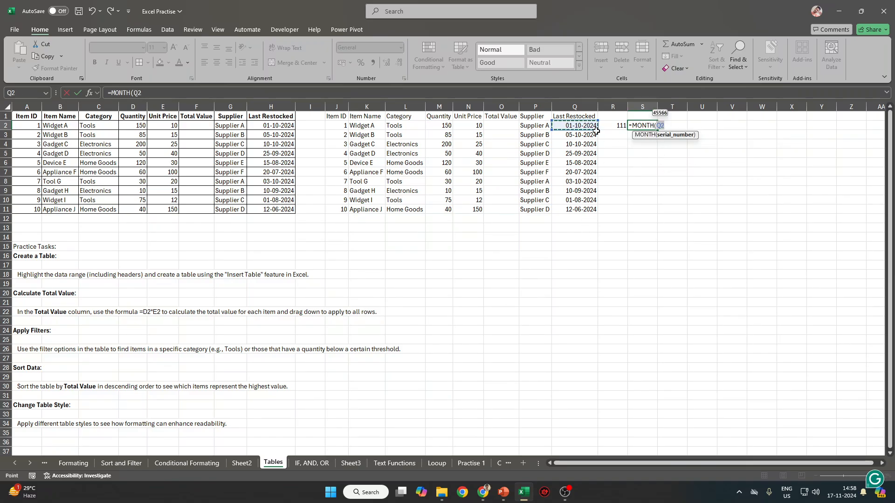
{"action": "key", "text": "Return"}
{"action": "key", "text": "Up"}
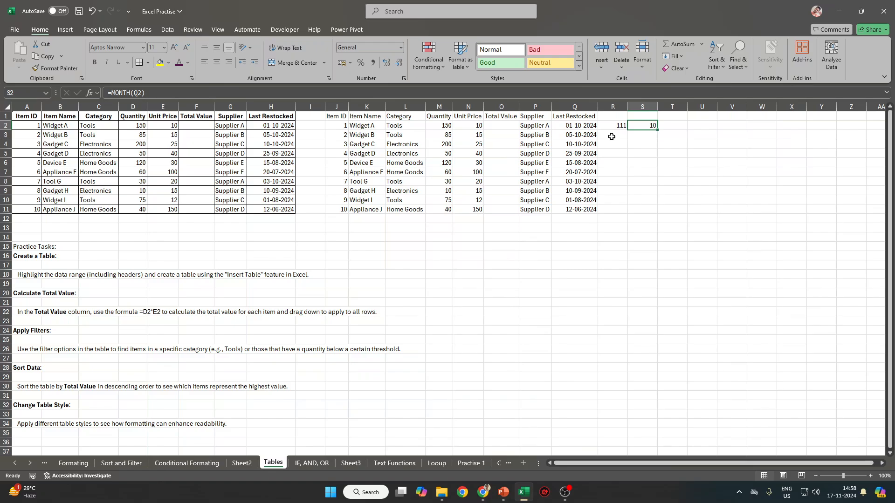
Enter =WEEKNUM(Q2) in T2, returning 40.
{"action": "key", "text": "Right"}
{"action": "type", "text": "W"}
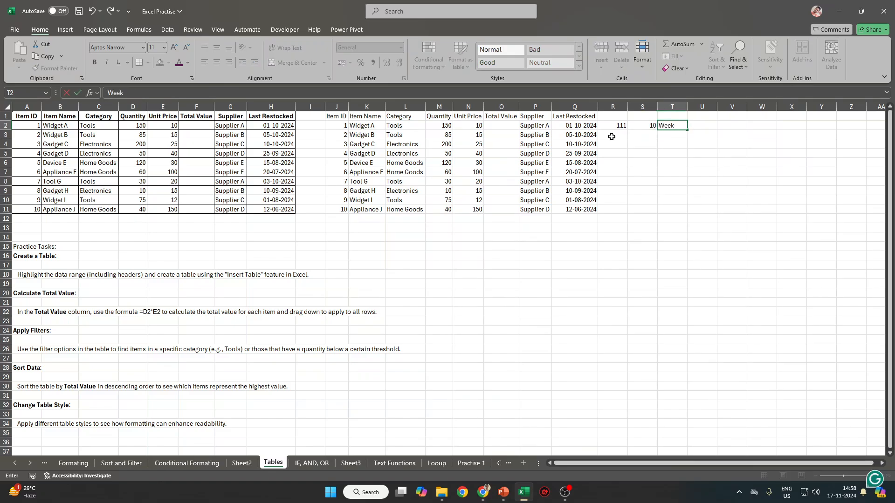
{"action": "type", "text": "eek"}
{"action": "key", "text": "Escape"}
{"action": "type", "text": "="}
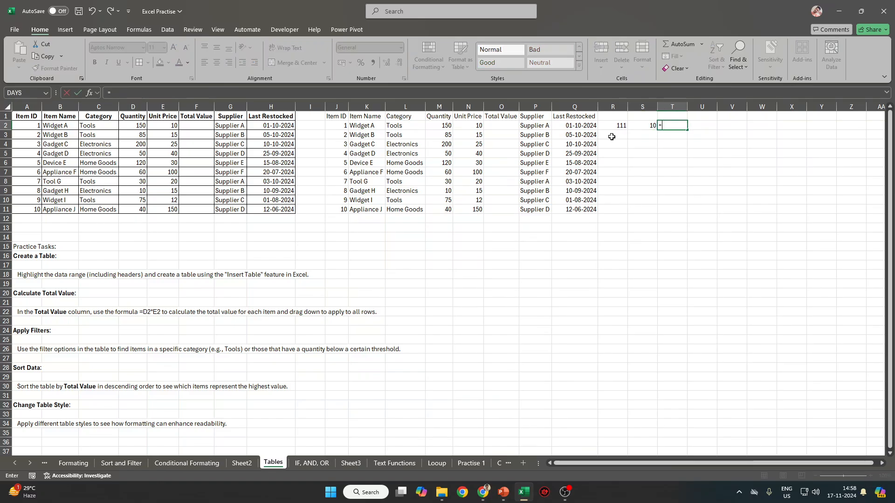
{"action": "type", "text": "Wee"}
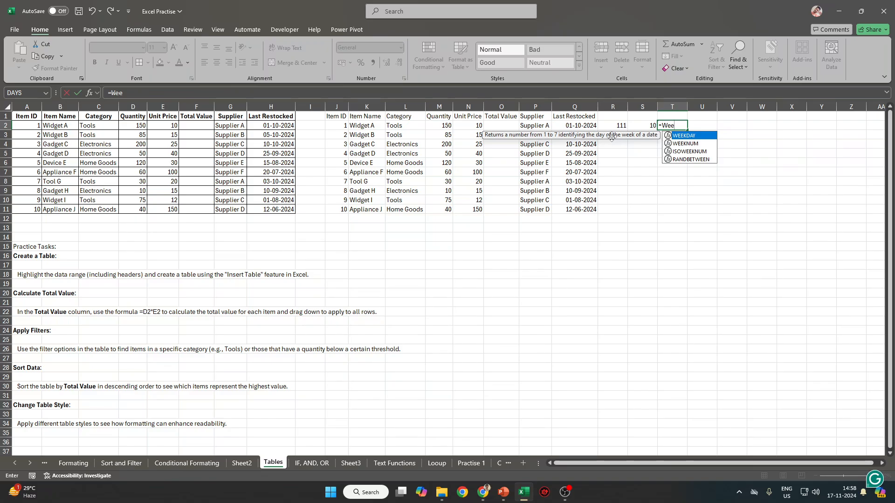
{"action": "type", "text": "kn"}
{"action": "key", "text": "Tab"}
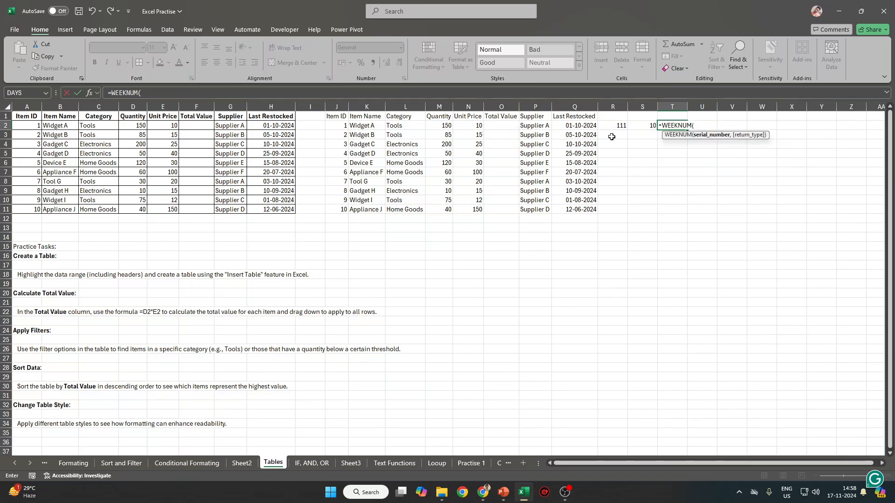
{"action": "left_click", "coordinate": [588, 126]}
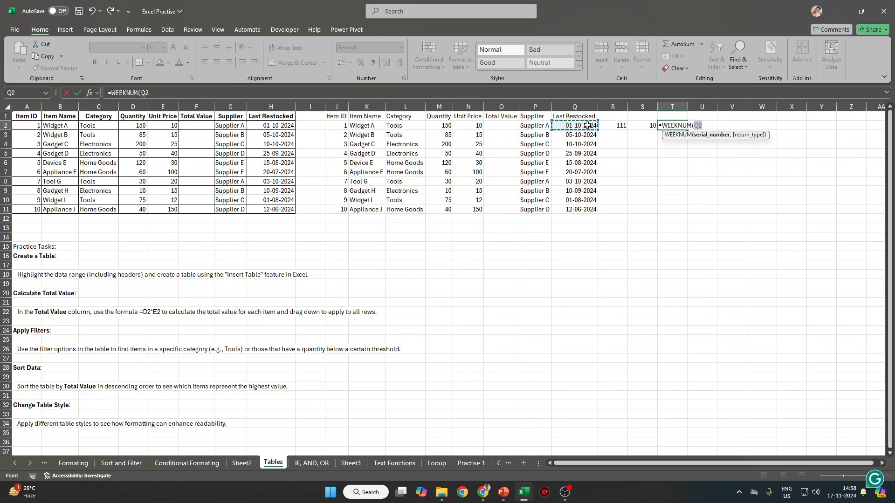
{"action": "key", "text": "Return"}
{"action": "key", "text": "Up"}
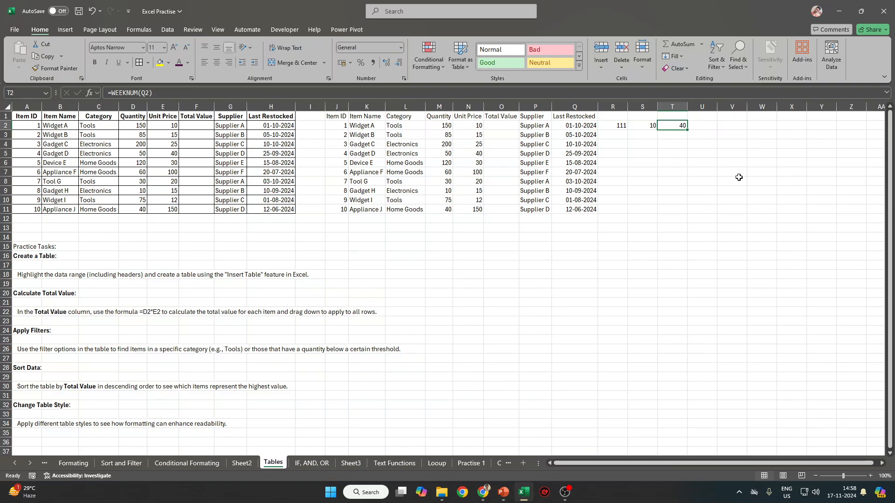
{"action": "left_click", "coordinate": [573, 126]}
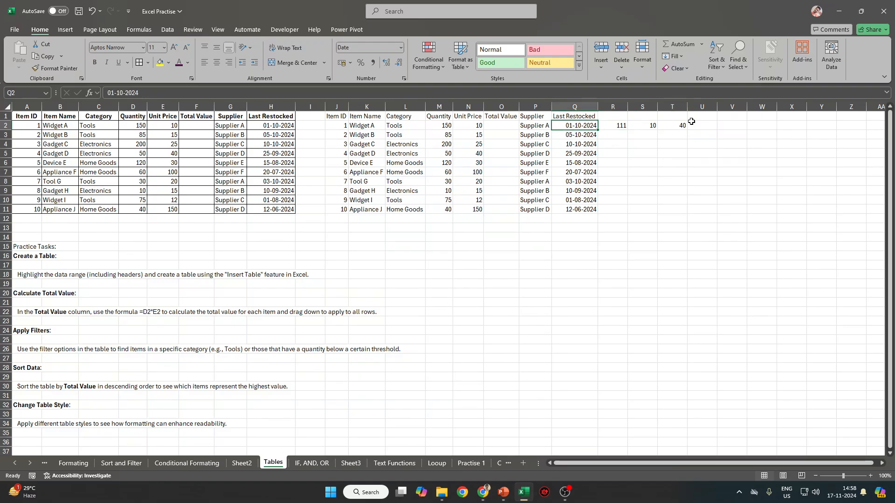
Enter =WEEKDAY(Q2) in U2 and confirm its arguments, returning 3.
{"action": "left_click", "coordinate": [720, 127]}
{"action": "key", "text": "Left"}
{"action": "type", "text": "=w"}
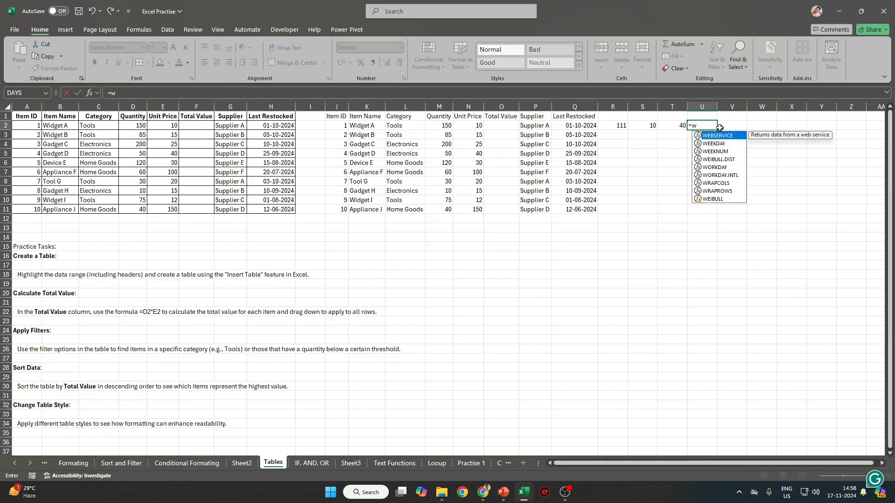
{"action": "key", "text": "Down"}
{"action": "key", "text": "Tab"}
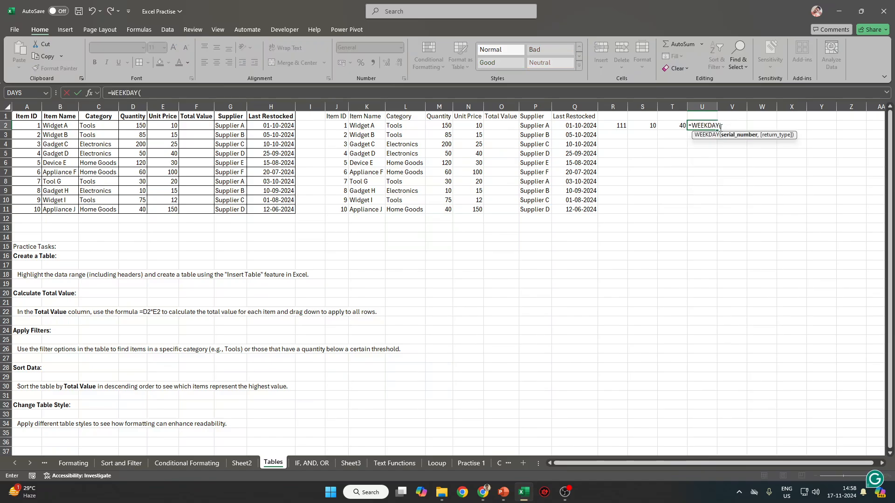
{"action": "left_click", "coordinate": [573, 124]}
{"action": "key", "text": "ctrl+Return"}
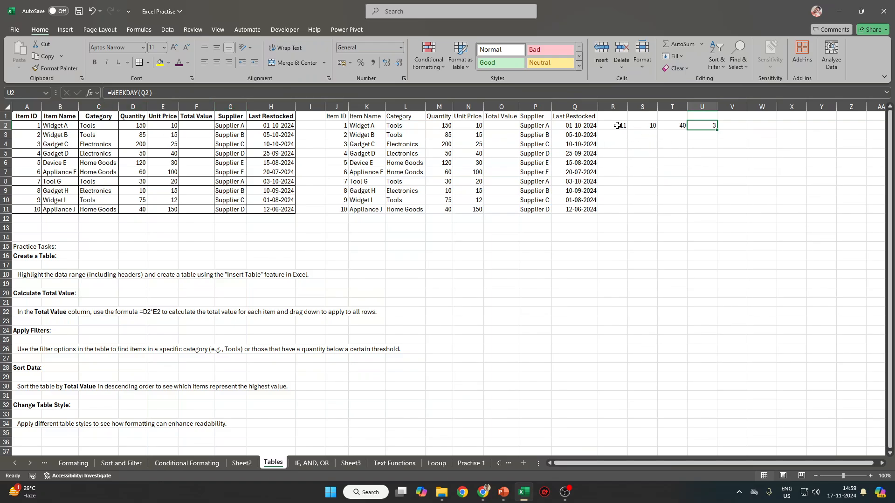
{"action": "left_click", "coordinate": [92, 94]}
{"action": "key", "text": "Return"}
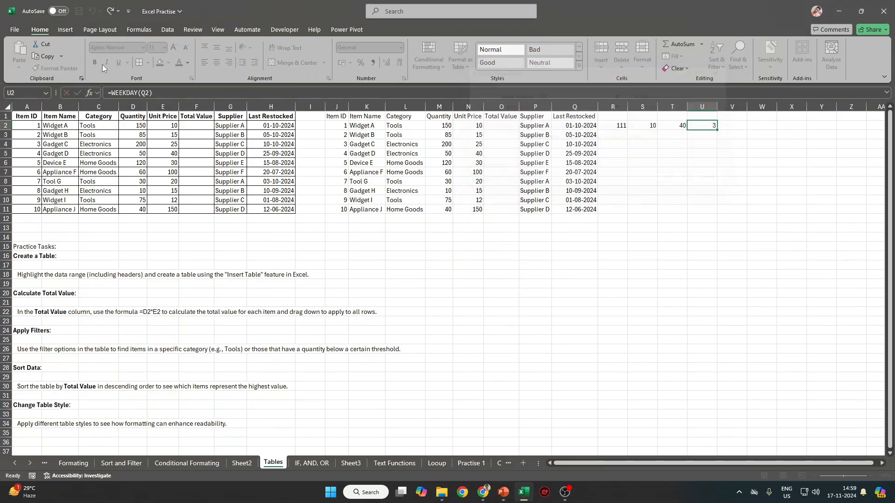
Re-edit R2's =DAYS(Q2,Q11) in the formula bar and recommit it, showing 111.
{"action": "left_click", "coordinate": [635, 165]}
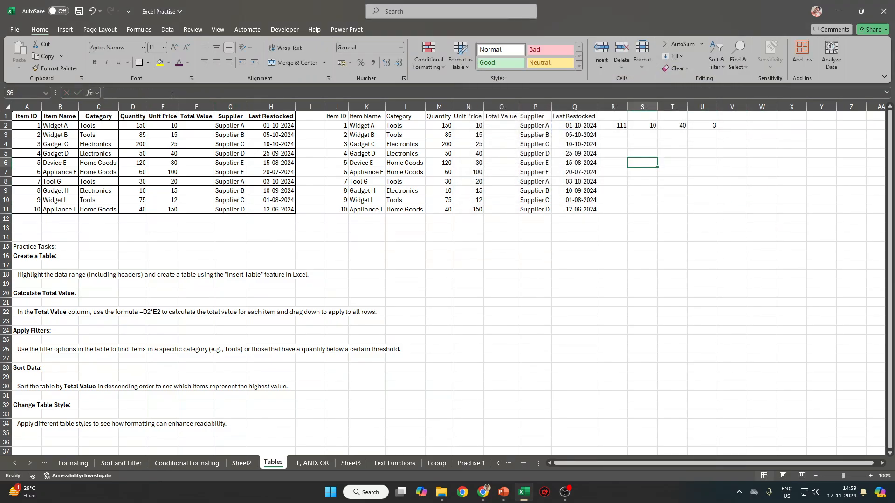
{"action": "left_click", "coordinate": [89, 93]}
{"action": "key", "text": "Escape"}
{"action": "left_click", "coordinate": [612, 126]}
{"action": "left_click", "coordinate": [165, 93]}
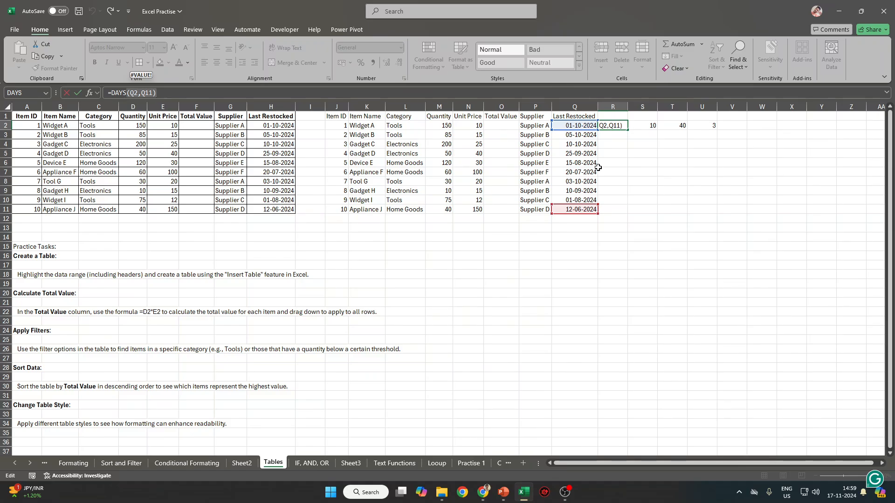
{"action": "key", "text": "ctrl+Return"}
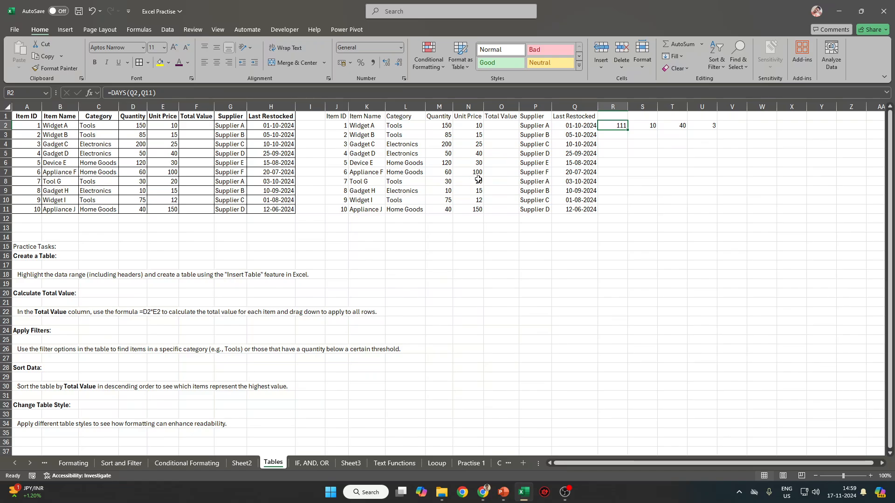
{"action": "left_click", "coordinate": [606, 134]}
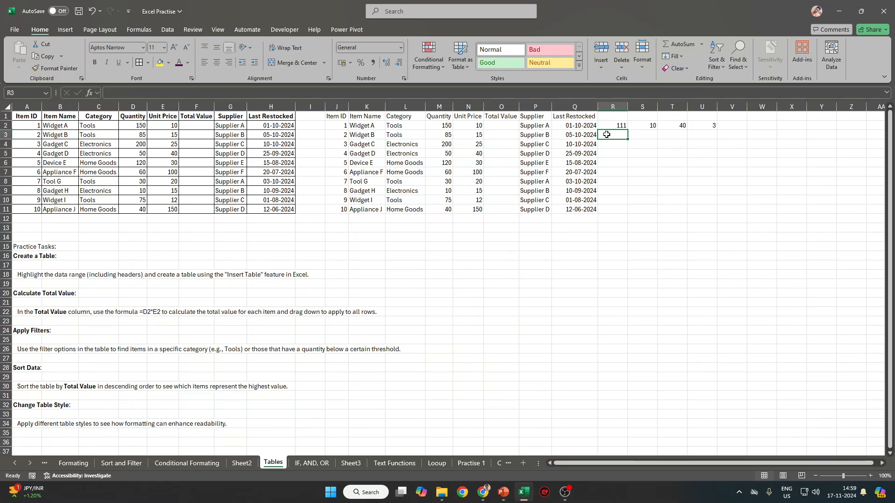
{"action": "type", "text": "=dated"}
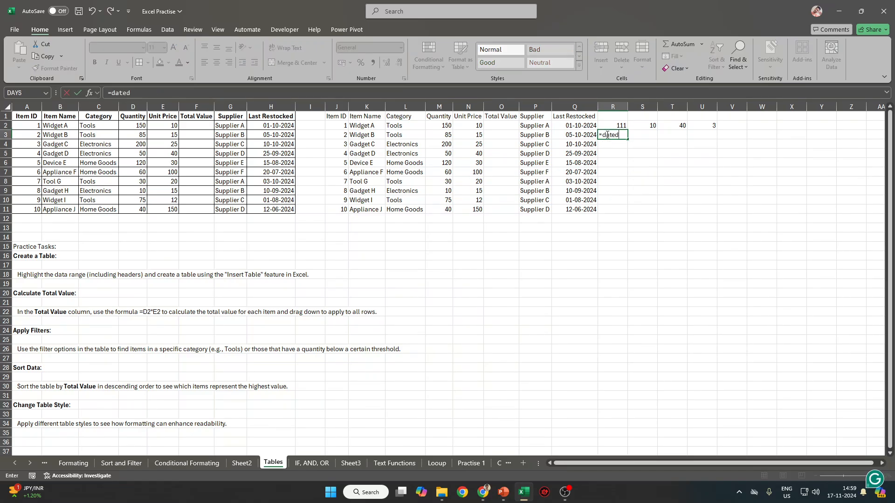
{"action": "key", "text": "BackSpace"}
{"action": "key", "text": "BackSpace"}
{"action": "key", "text": "BackSpace"}
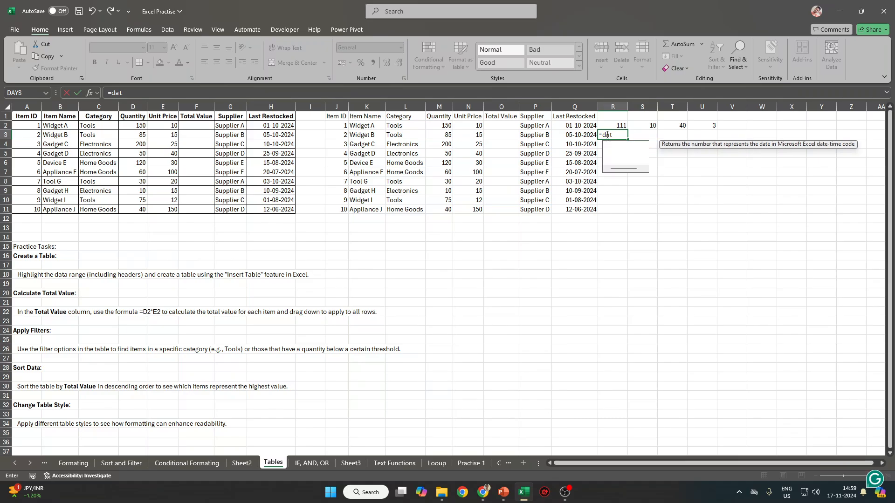
{"action": "type", "text": "t"}
{"action": "key", "text": "Escape"}
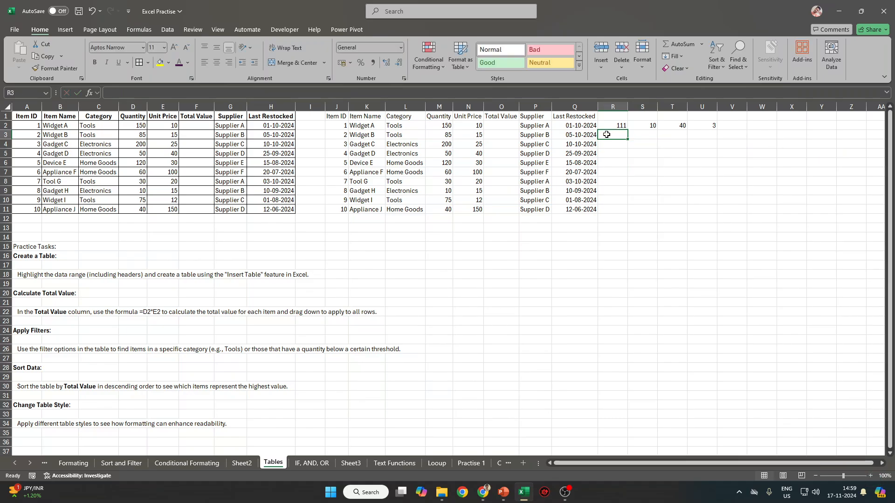
{"action": "left_click", "coordinate": [705, 135]}
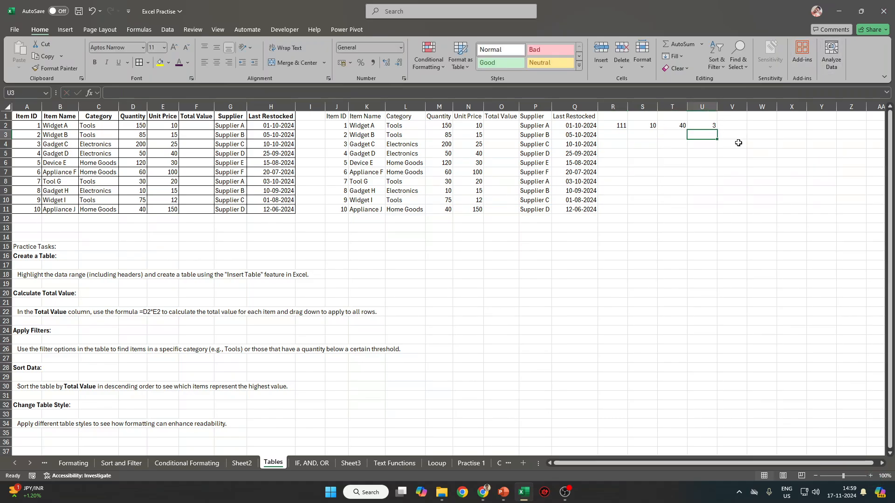
{"action": "left_click", "coordinate": [711, 125]}
{"action": "left_click", "coordinate": [165, 89]}
{"action": "left_click_drag", "start_coordinate": [165, 89], "coordinate": [49, 99]}
{"action": "key", "text": "ctrl+c"}
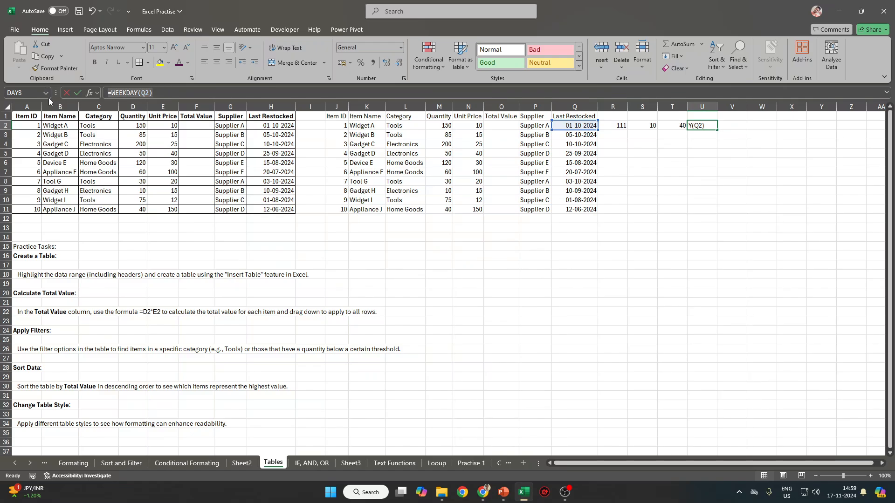
{"action": "key", "text": "Escape"}
{"action": "left_click", "coordinate": [562, 272]}
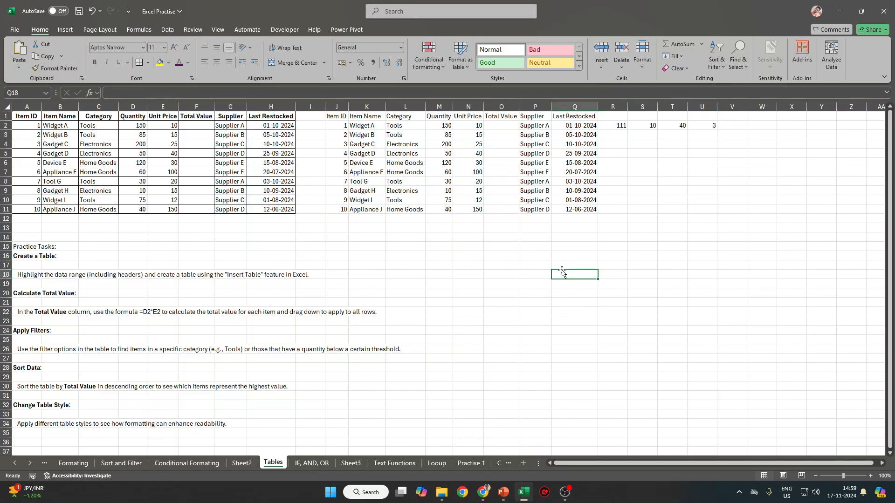
{"action": "type", "text": "'"}
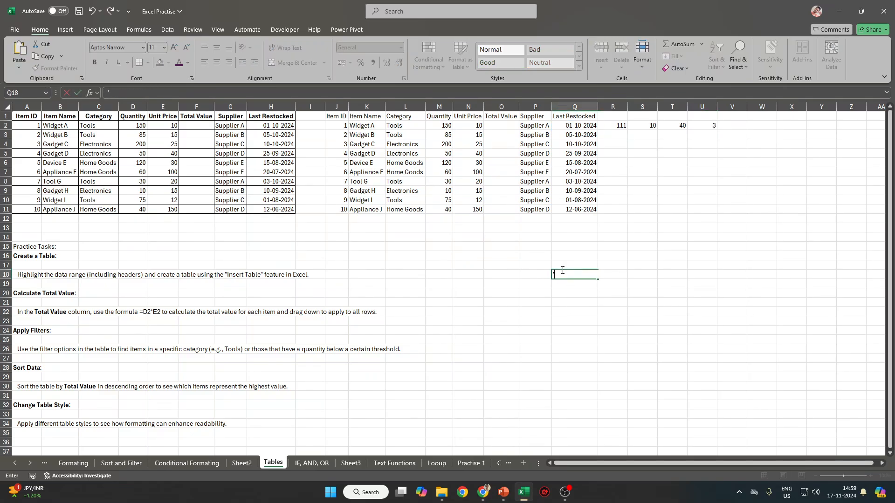
{"action": "key", "text": "ctrl+v"}
{"action": "key", "text": "Return"}
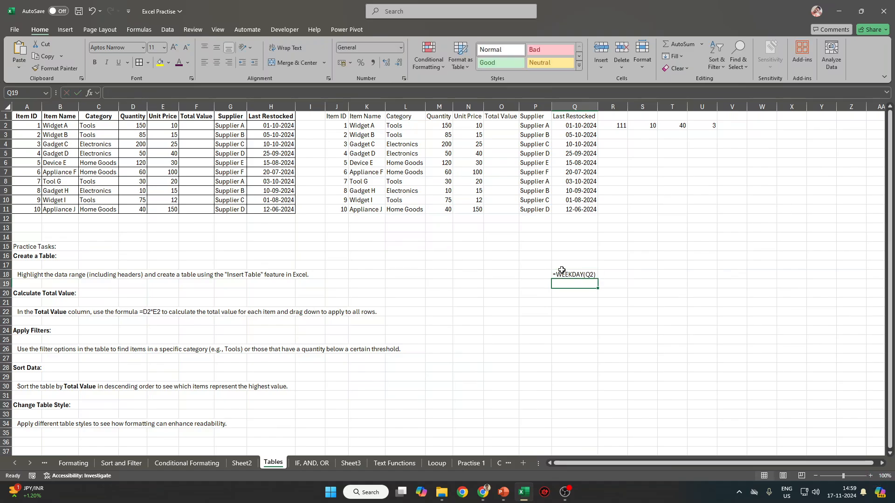
{"action": "left_click", "coordinate": [575, 264]}
{"action": "left_click", "coordinate": [580, 277]}
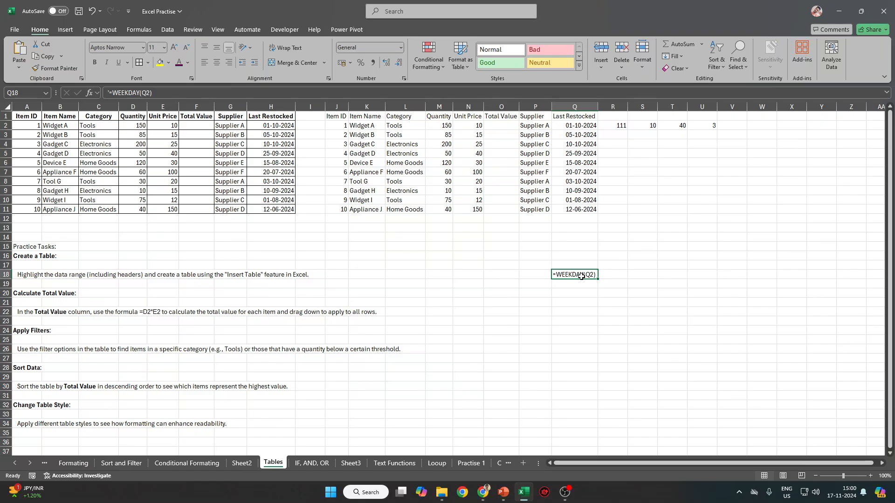
{"action": "key", "text": "Delete"}
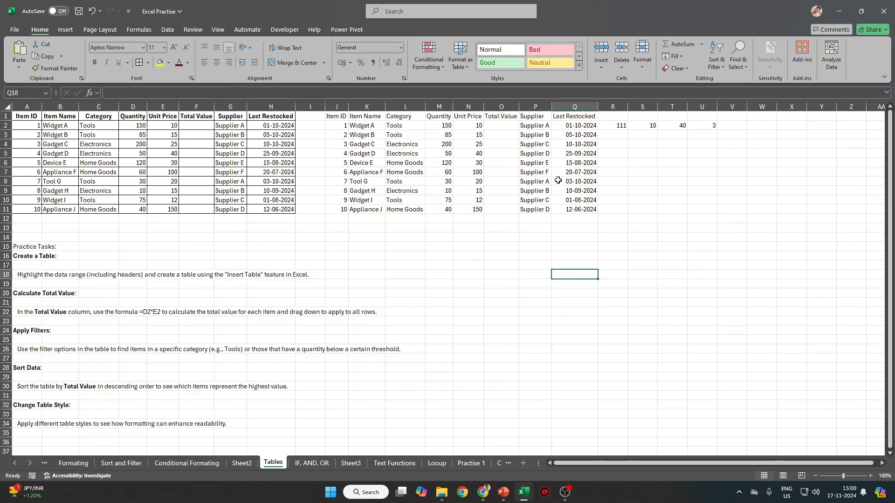
{"action": "left_click_drag", "start_coordinate": [578, 126], "coordinate": [580, 217]}
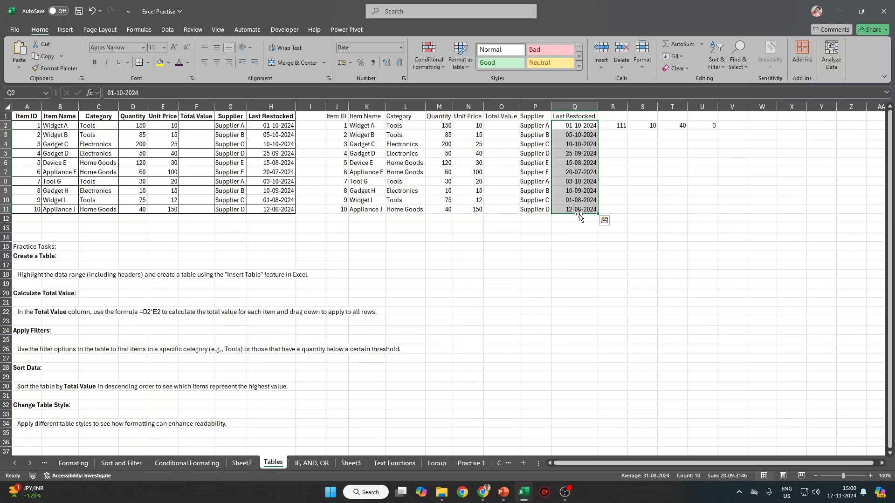
{"action": "left_click", "coordinate": [700, 126]}
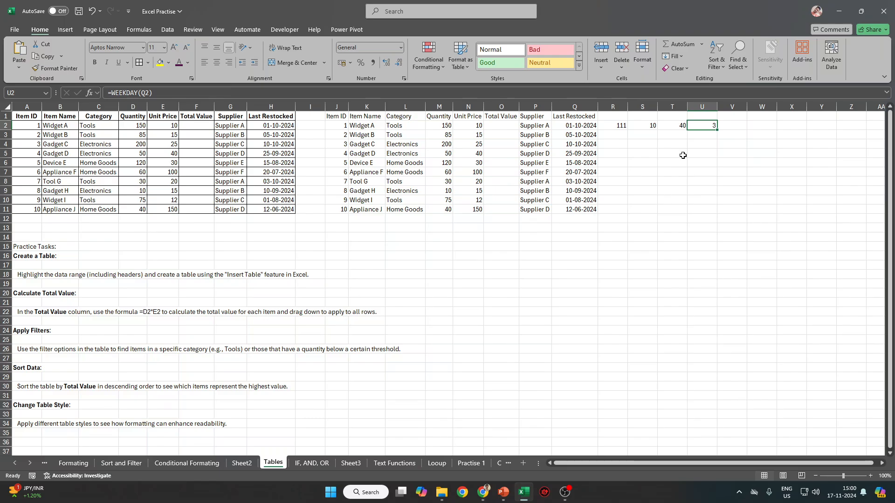
{"action": "key", "text": "Right"}
{"action": "type", "text": "=we"}
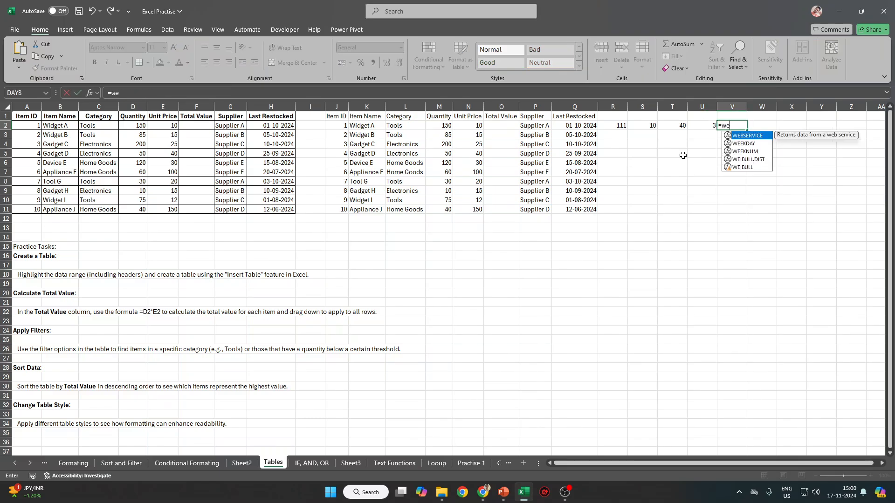
{"action": "key", "text": "Down"}
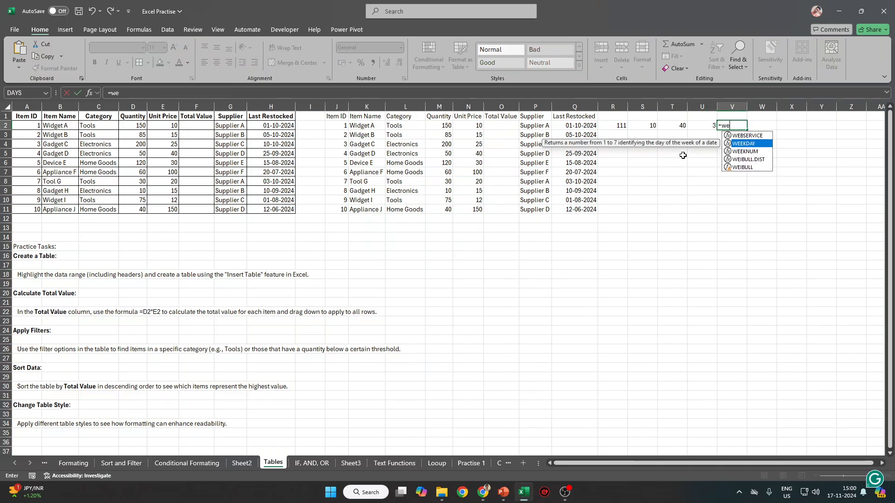
{"action": "key", "text": "Up"}
{"action": "key", "text": "Down"}
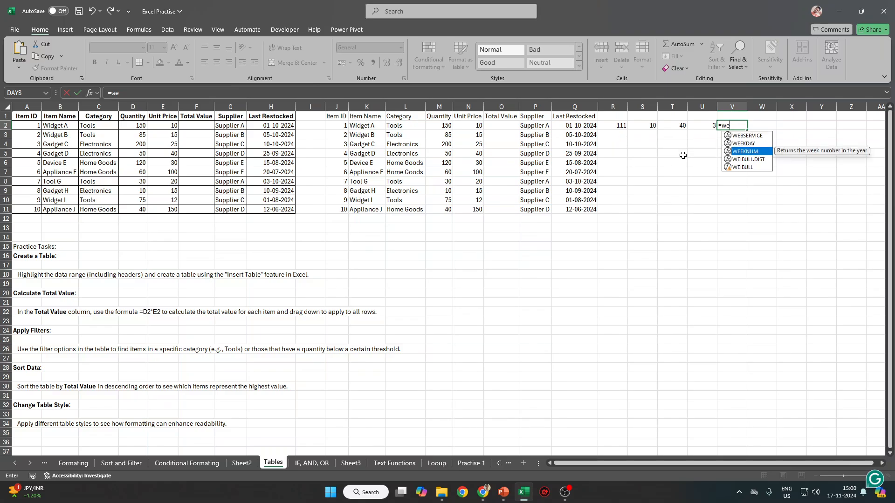
{"action": "type", "text": "ek"}
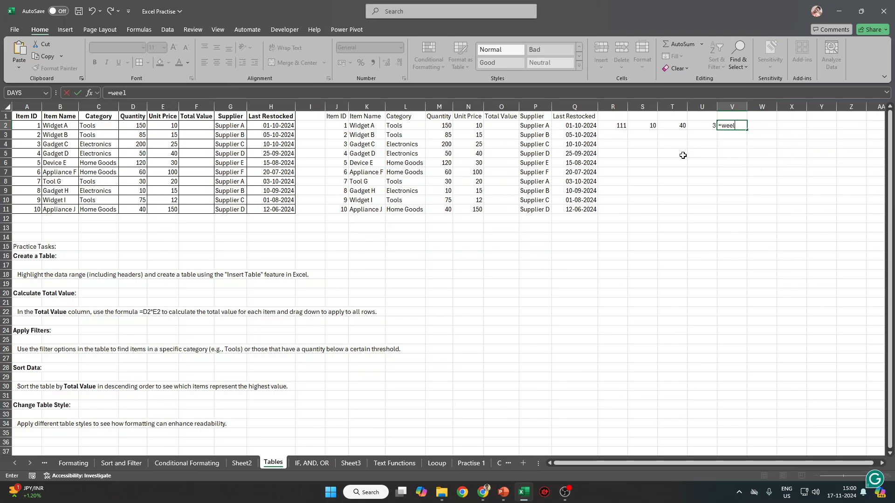
{"action": "key", "text": "Down"}
{"action": "key", "text": "Down"}
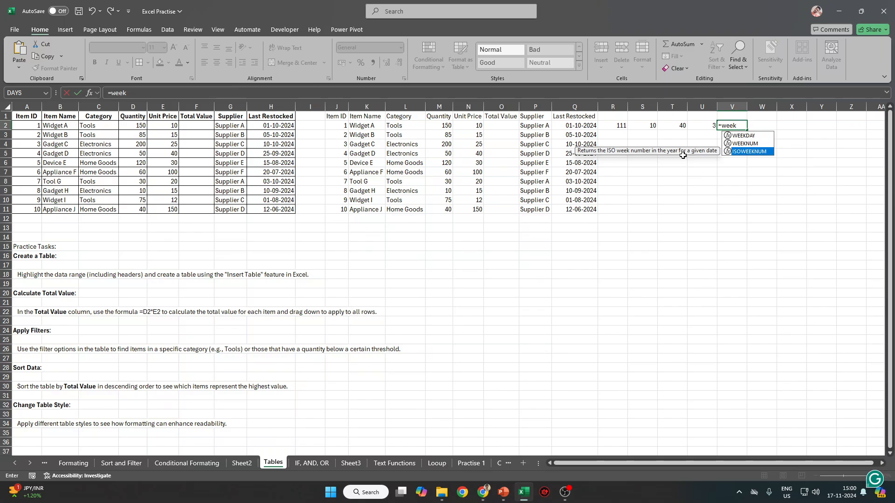
{"action": "key", "text": "Return"}
{"action": "left_click", "coordinate": [750, 115]}
{"action": "left_click", "coordinate": [739, 124]}
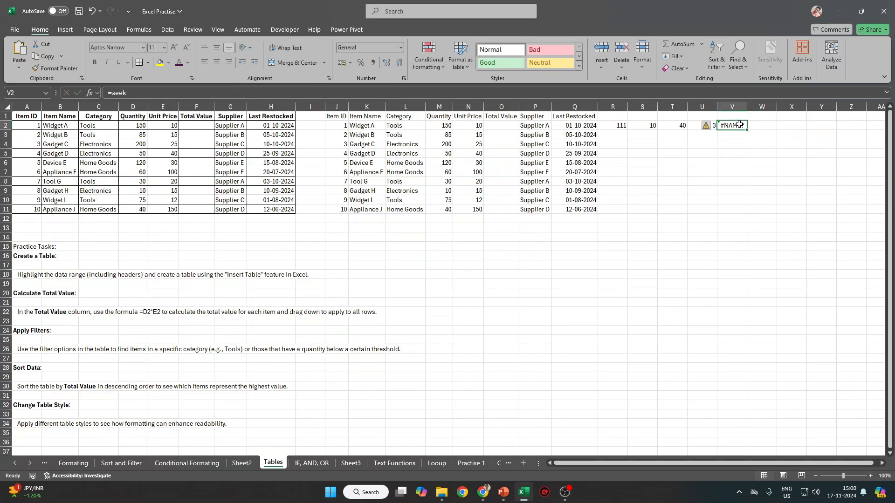
{"action": "left_click", "coordinate": [120, 93]}
{"action": "key", "text": "Escape"}
{"action": "key", "text": "Delete"}
{"action": "key", "text": "Return"}
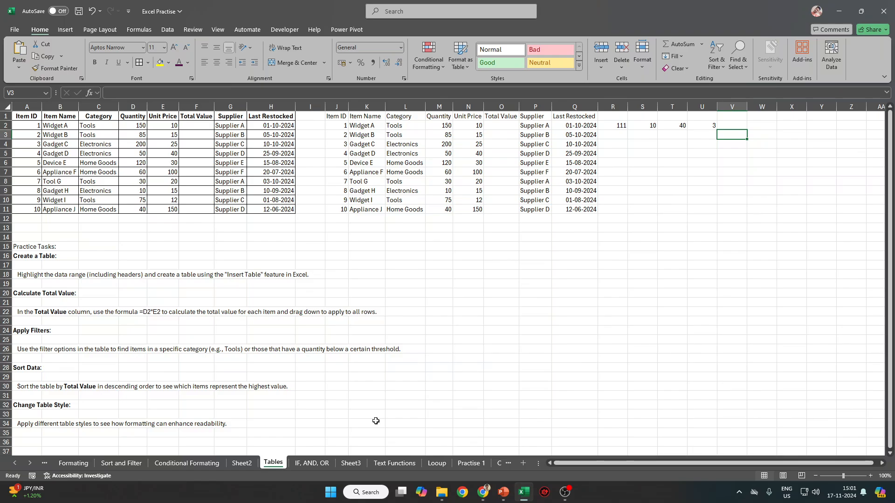
{"action": "mouse_move", "coordinate": [483, 492]}
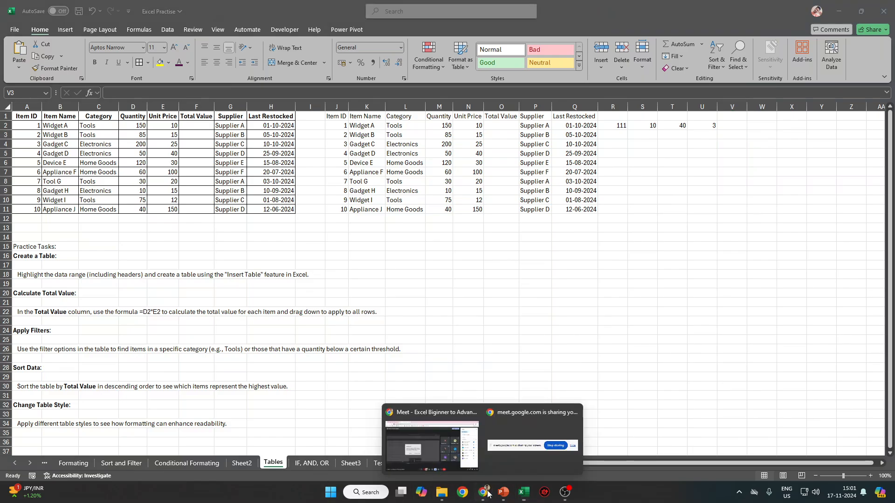
{"action": "left_click", "coordinate": [430, 429]}
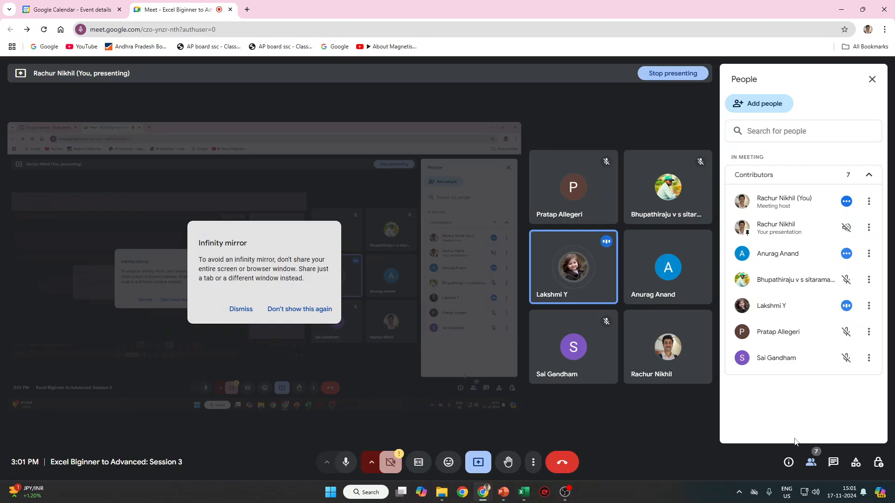
{"action": "key", "text": "alt+Tab"}
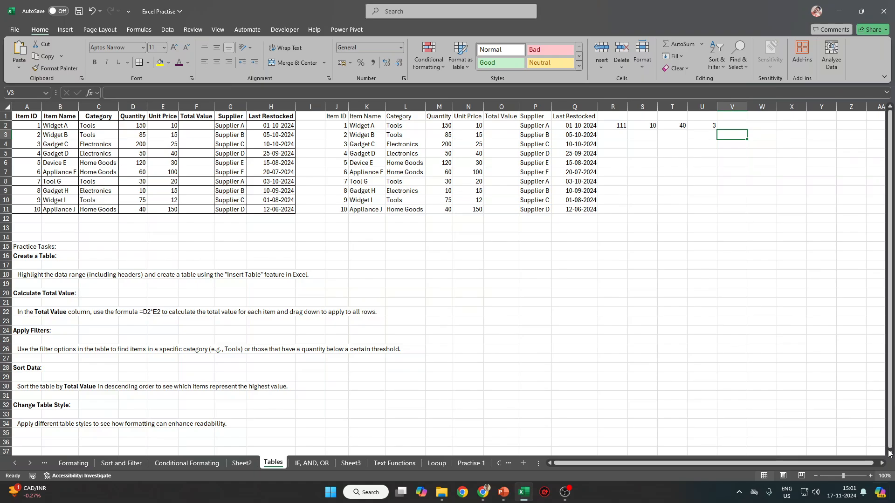
{"action": "left_click", "coordinate": [610, 125]}
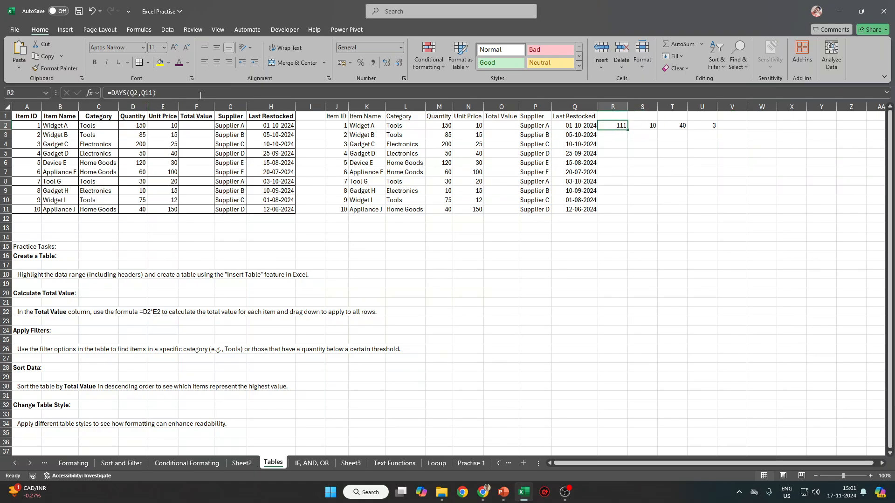
{"action": "key", "text": "Right"}
{"action": "key", "text": "Right"}
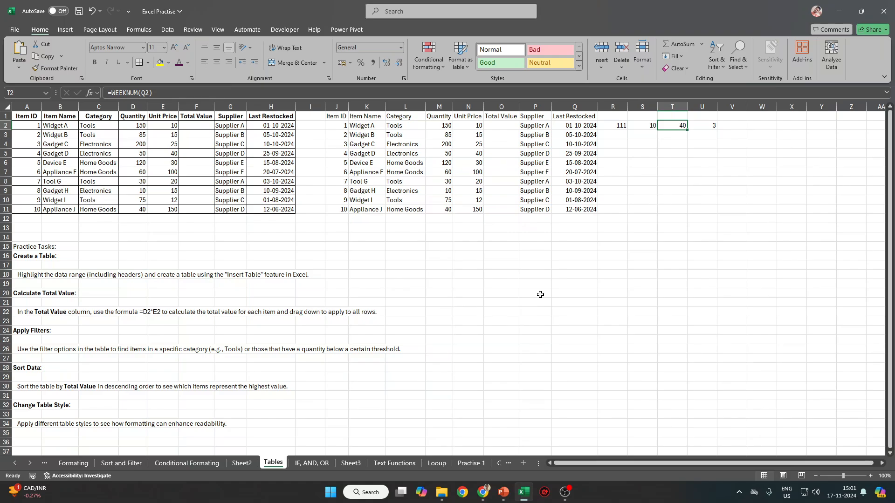
{"action": "scroll", "coordinate": [394, 328], "scroll_direction": "down", "scroll_amount": 2}
{"action": "scroll", "coordinate": [397, 329], "scroll_direction": "up", "scroll_amount": 2}
{"action": "left_click", "coordinate": [480, 498]}
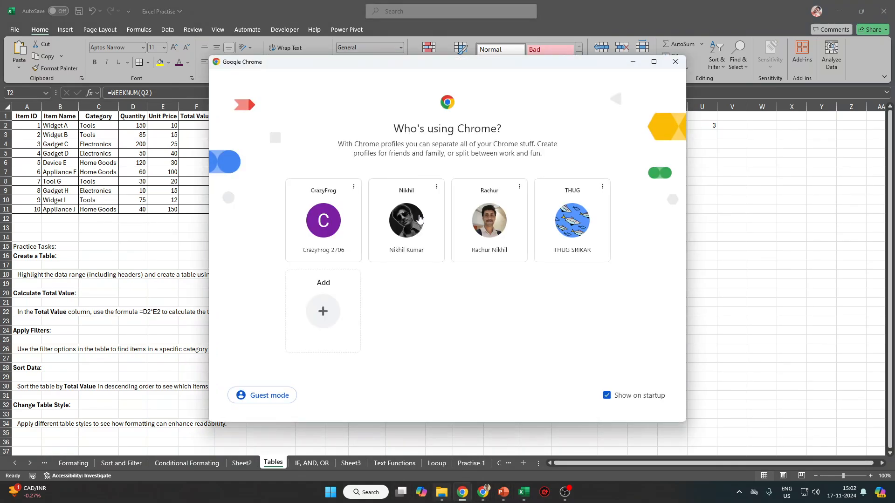
Search Google for 'chat gpt' and launch ChatGPT from OpenAI's Introducing ChatGPT page.
{"action": "left_click", "coordinate": [345, 251]}
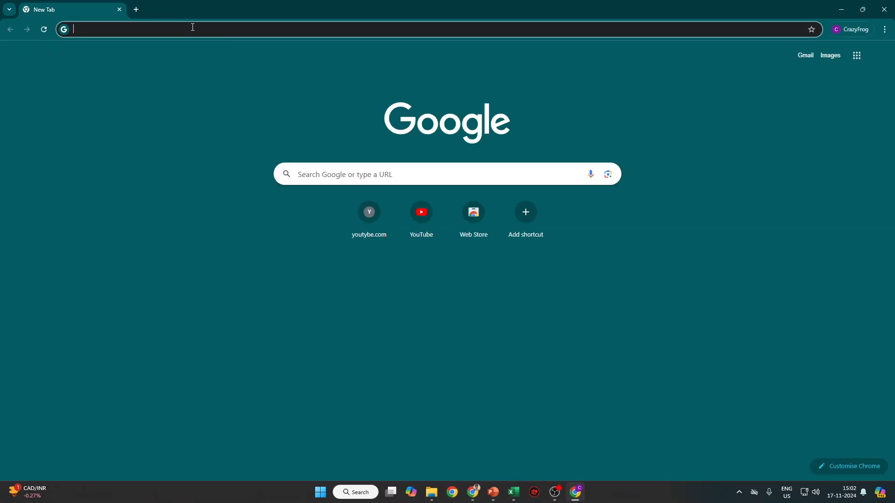
{"action": "type", "text": "chat"}
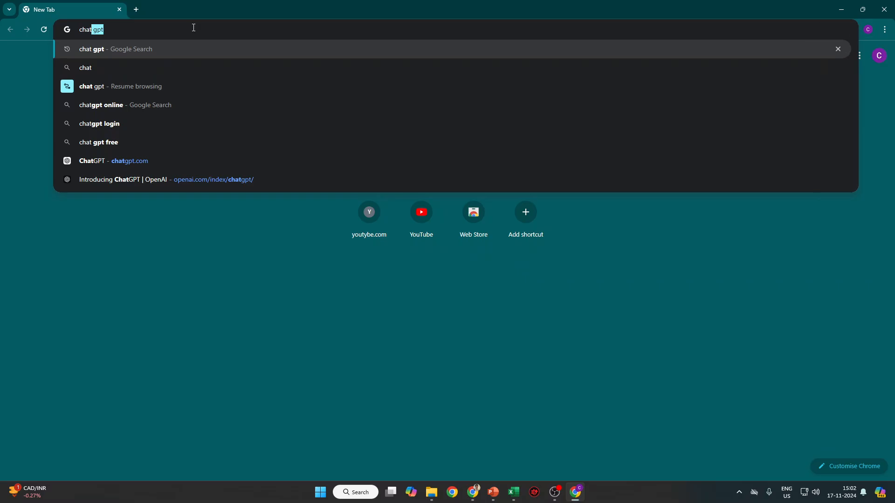
{"action": "key", "text": "Down"}
{"action": "key", "text": "Down"}
{"action": "key", "text": "Up"}
{"action": "key", "text": "Up"}
{"action": "key", "text": "Return"}
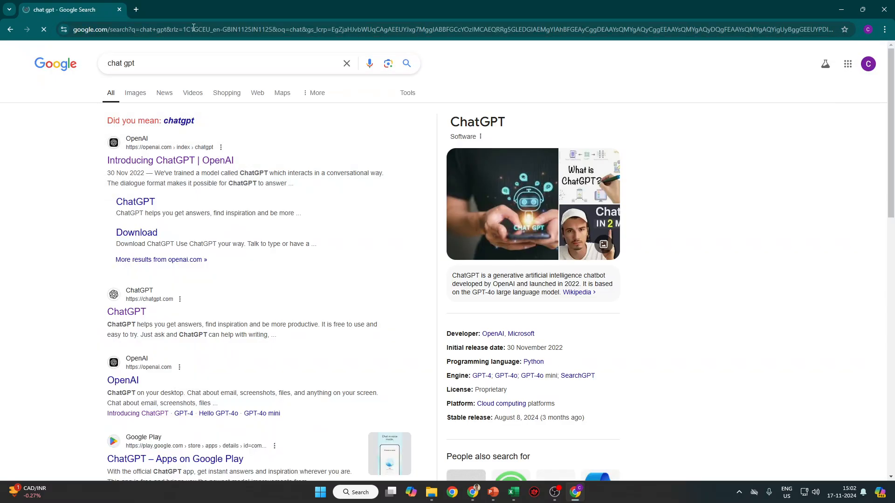
{"action": "left_click", "coordinate": [189, 161]}
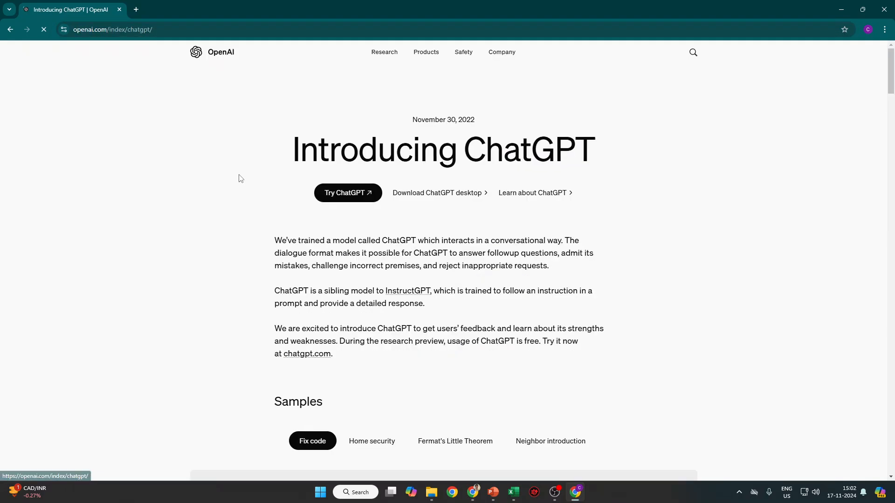
{"action": "left_click", "coordinate": [329, 197]}
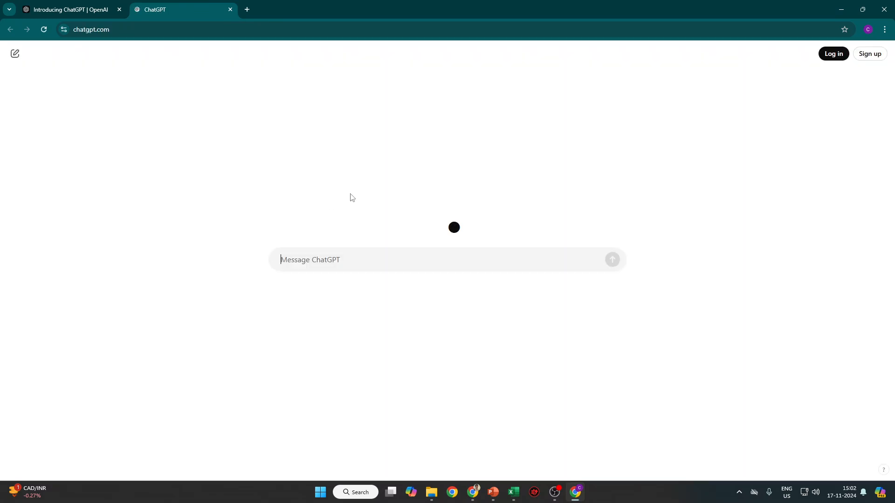
Ask ChatGPT for a model for practising IFS on Excel, then select its example table.
{"action": "type", "text": "Generate the the"}
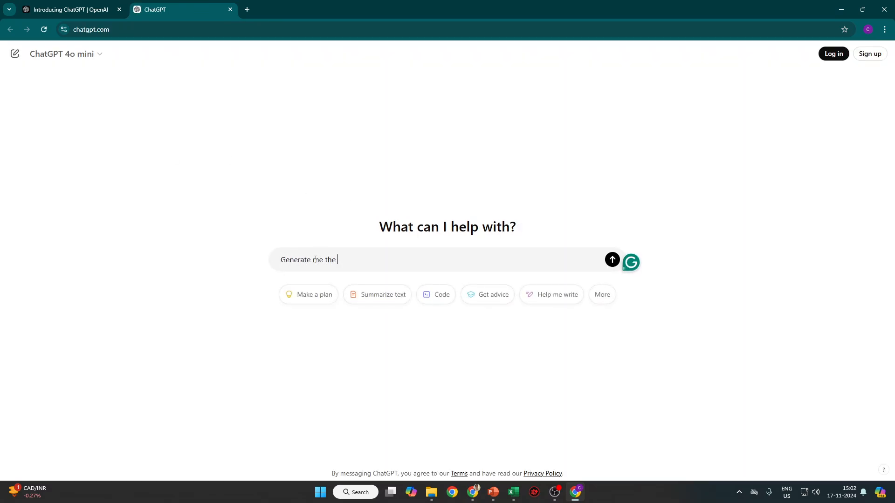
{"action": "type", "text": " mode"}
{"action": "type", "text": "r practising "}
{"action": "type", "text": "IFS"}
{"action": "type", "text": " on ex"}
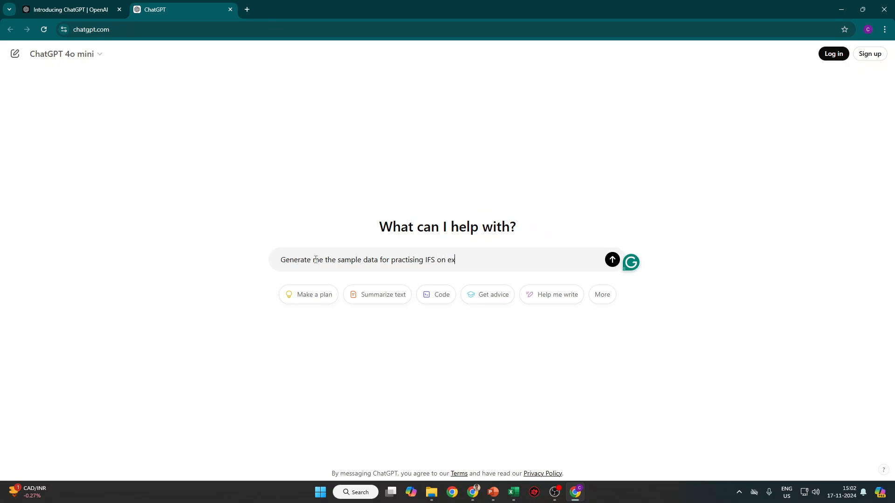
{"action": "type", "text": "cel"}
{"action": "key", "text": "Return"}
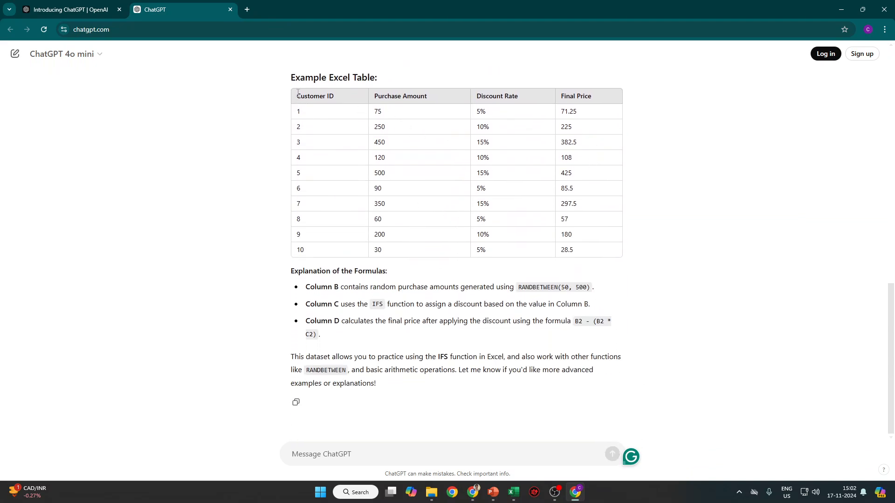
{"action": "left_click_drag", "start_coordinate": [297, 92], "coordinate": [630, 244]}
{"action": "left_click", "coordinate": [296, 97]}
{"action": "left_click_drag", "start_coordinate": [296, 96], "coordinate": [611, 255]}
{"action": "key", "text": "ctrl+c"}
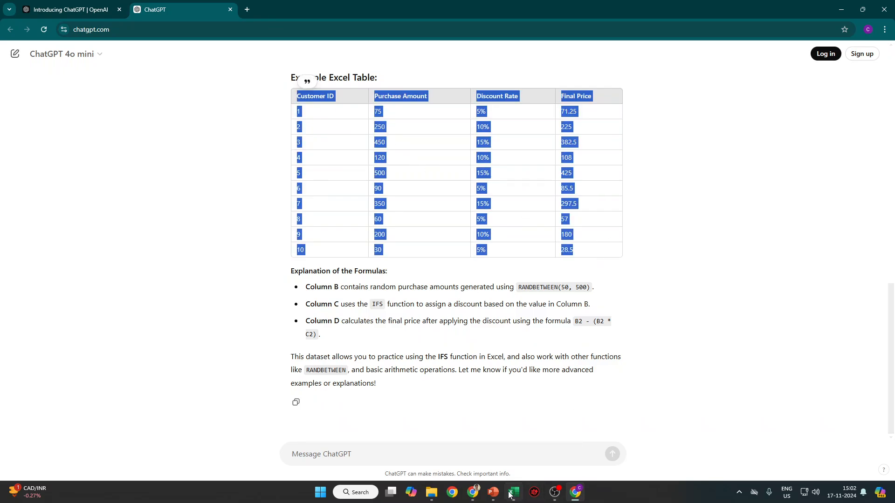
Launch Excel from the Run dialog and paste the table into a new workbook.
{"action": "key", "text": "super+r"}
{"action": "type", "text": "notepad"}
{"action": "key", "text": "Return"}
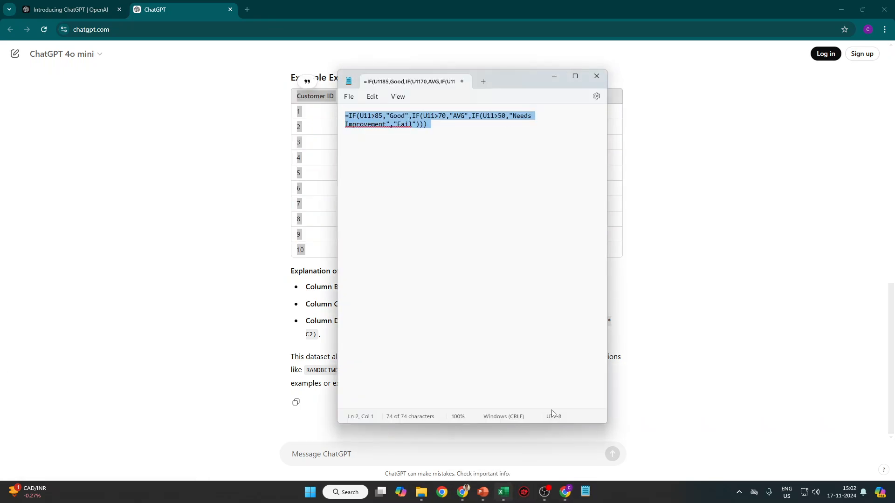
{"action": "left_click", "coordinate": [597, 77]}
{"action": "key", "text": "super+r"}
{"action": "type", "text": "e3"}
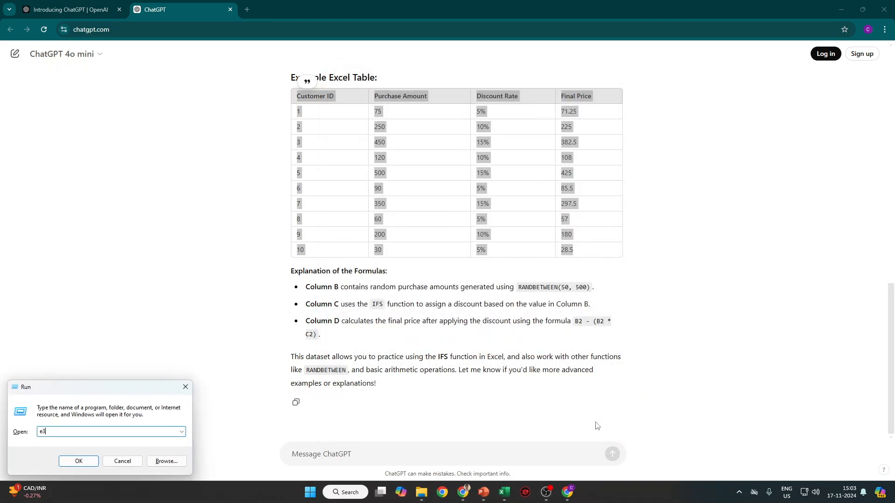
{"action": "type", "text": "cel"}
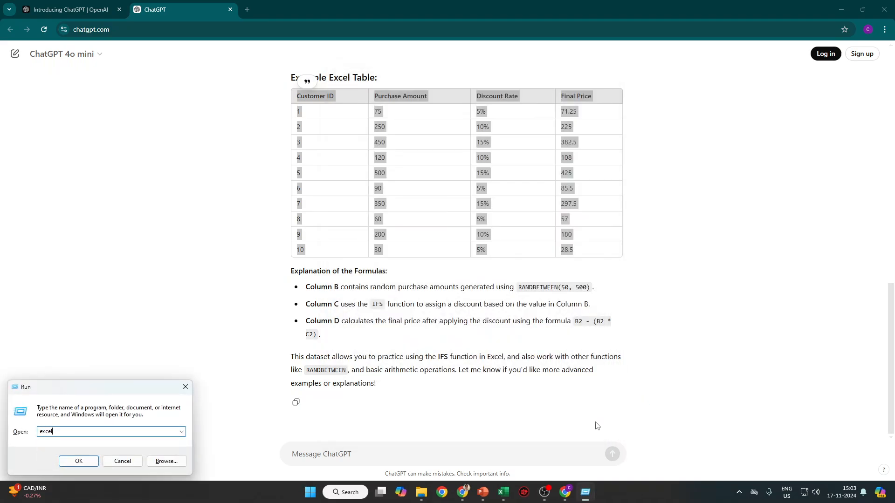
{"action": "key", "text": "Return"}
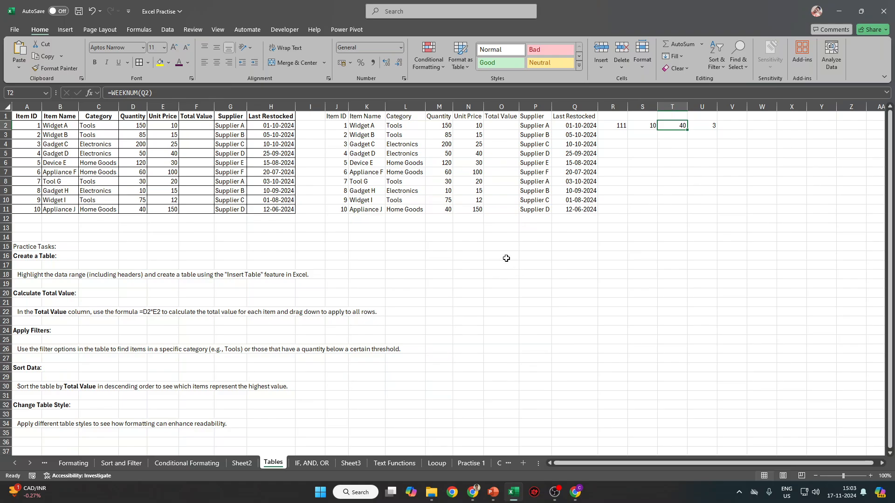
{"action": "key", "text": "ctrl+v"}
AutoFit columns A–D and the row heights so headers sit on single lines.
{"action": "key", "text": "ctrl+a"}
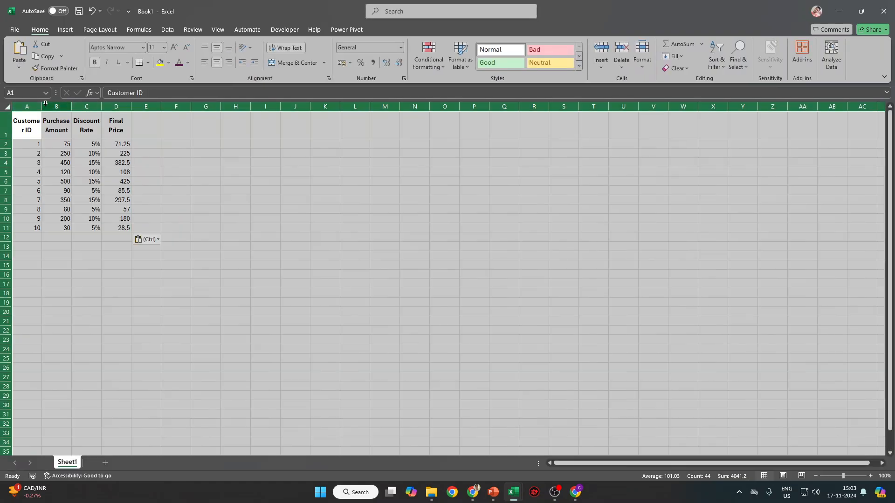
{"action": "double_click", "coordinate": [45, 103]}
{"action": "left_click", "coordinate": [103, 126]}
{"action": "left_click", "coordinate": [25, 106]}
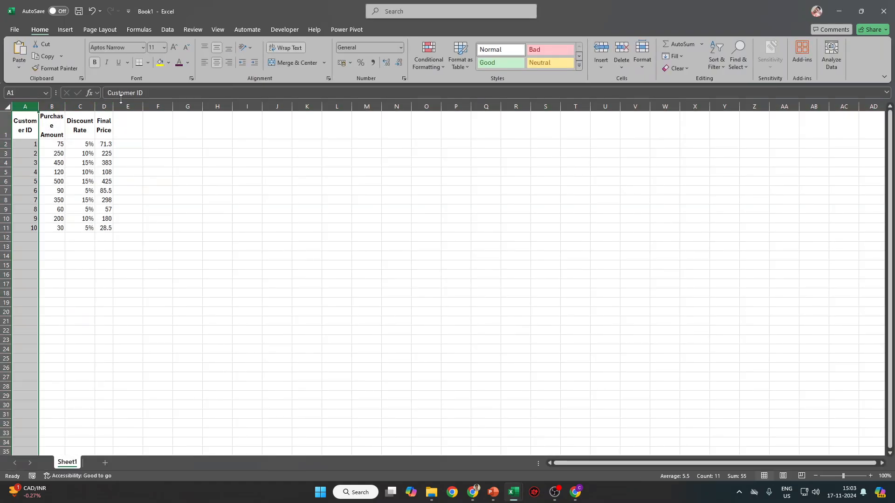
{"action": "left_click", "coordinate": [104, 107], "text": "shift"}
{"action": "double_click", "coordinate": [113, 106]}
{"action": "key", "text": "ctrl+a"}
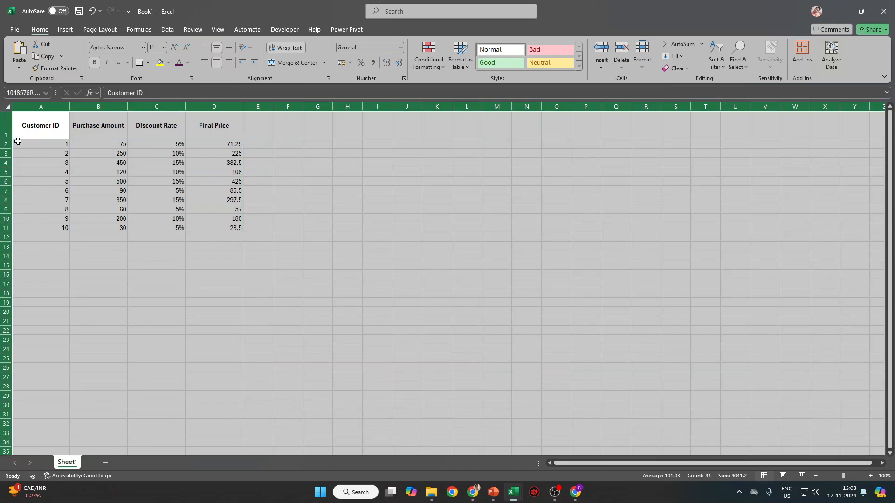
{"action": "double_click", "coordinate": [12, 140]}
{"action": "left_click", "coordinate": [67, 136]}
AutoFit all sheet columns again, then return to the ChatGPT reply.
{"action": "left_click_drag", "start_coordinate": [40, 117], "coordinate": [234, 210]}
{"action": "left_click", "coordinate": [238, 218]}
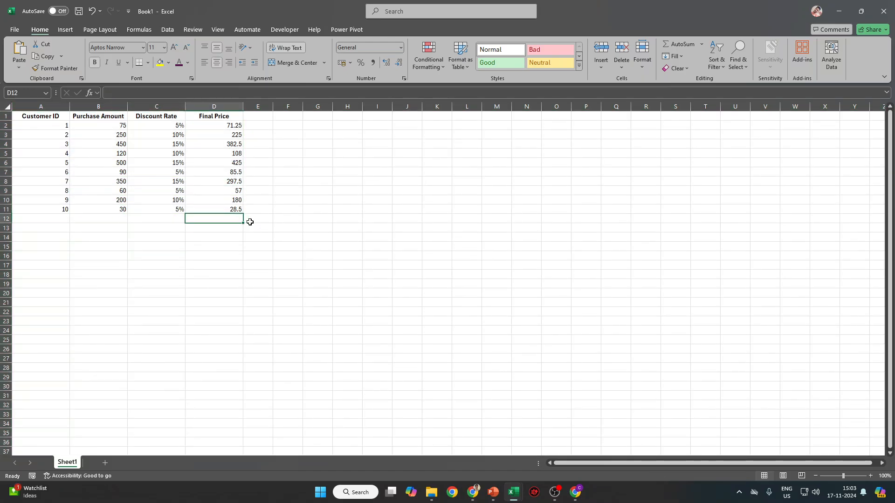
{"action": "left_click", "coordinate": [7, 107]}
{"action": "double_click", "coordinate": [127, 107]}
{"action": "left_click", "coordinate": [237, 184]}
{"action": "key", "text": "alt+Tab"}
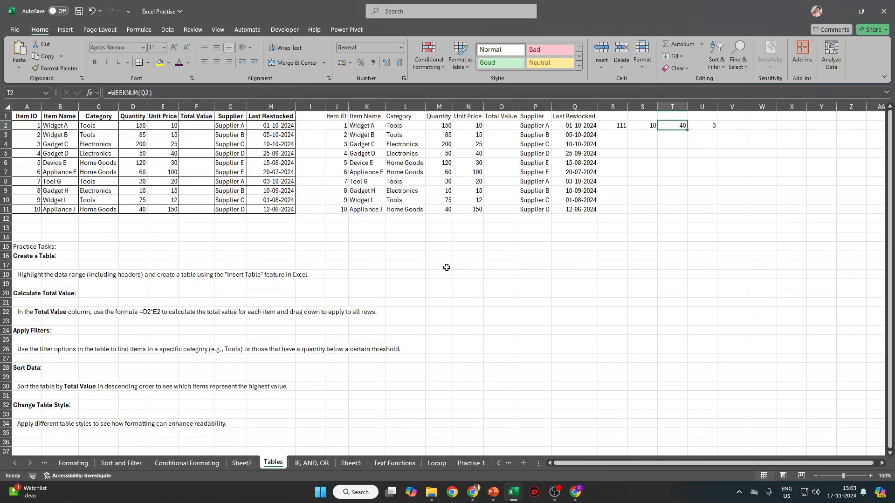
{"action": "key", "text": "alt+Tab"}
Scroll through the ChatGPT reply to the Column C IFS formula, trying selections.
{"action": "scroll", "coordinate": [436, 294], "scroll_direction": "up", "scroll_amount": 3}
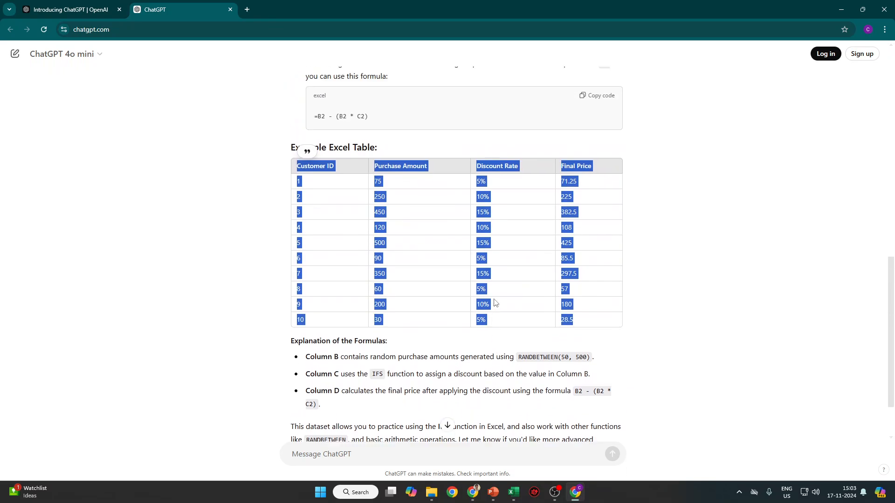
{"action": "scroll", "coordinate": [435, 295], "scroll_direction": "up", "scroll_amount": 12}
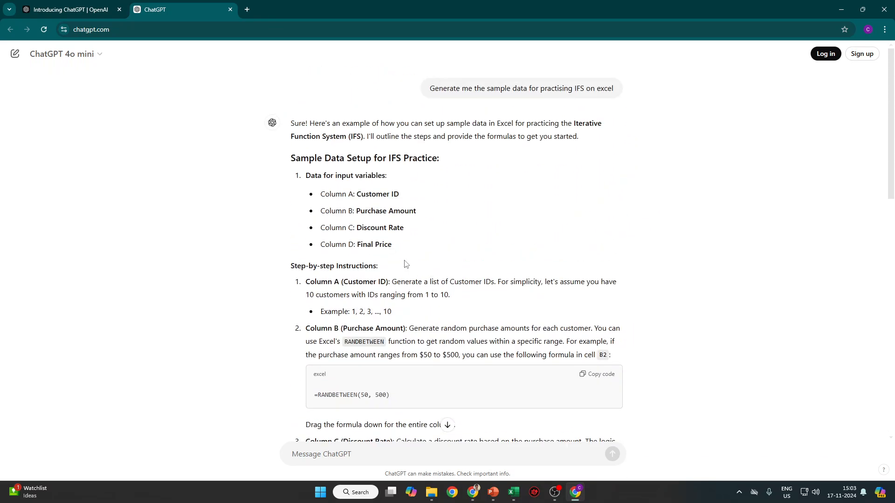
{"action": "triple_click", "coordinate": [329, 197]}
{"action": "scroll", "coordinate": [371, 212], "scroll_direction": "down", "scroll_amount": 3}
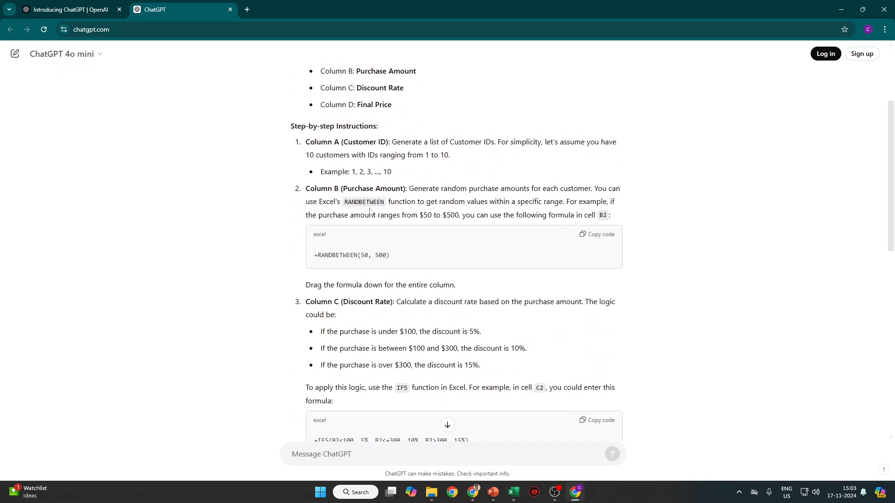
{"action": "scroll", "coordinate": [404, 205], "scroll_direction": "down", "scroll_amount": 4}
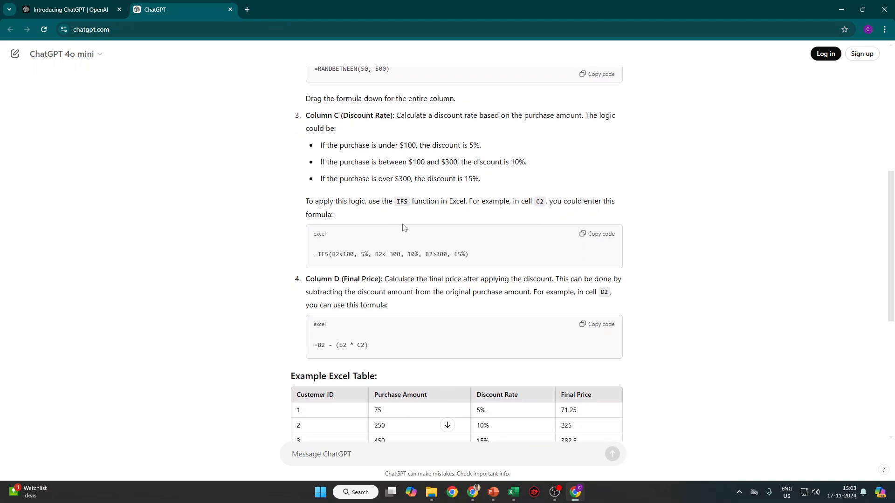
{"action": "scroll", "coordinate": [404, 220], "scroll_direction": "up", "scroll_amount": 3}
{"action": "scroll", "coordinate": [404, 277], "scroll_direction": "down", "scroll_amount": 2}
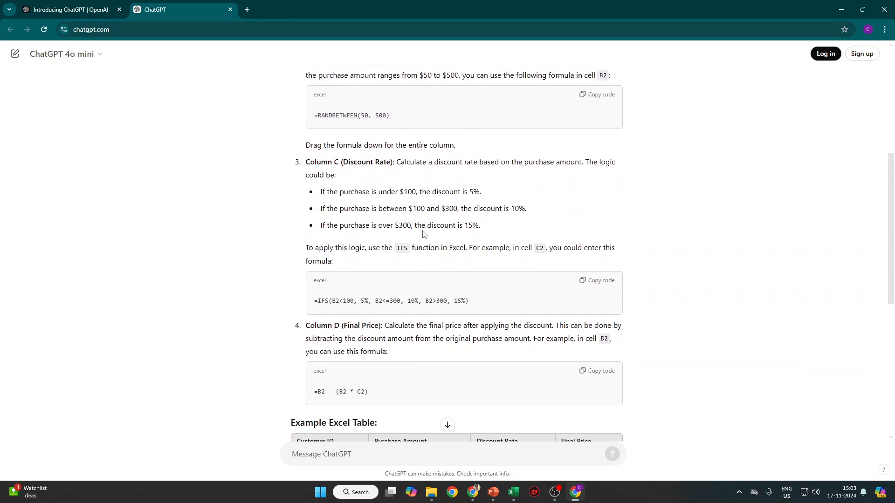
{"action": "left_click_drag", "start_coordinate": [418, 125], "coordinate": [315, 116]}
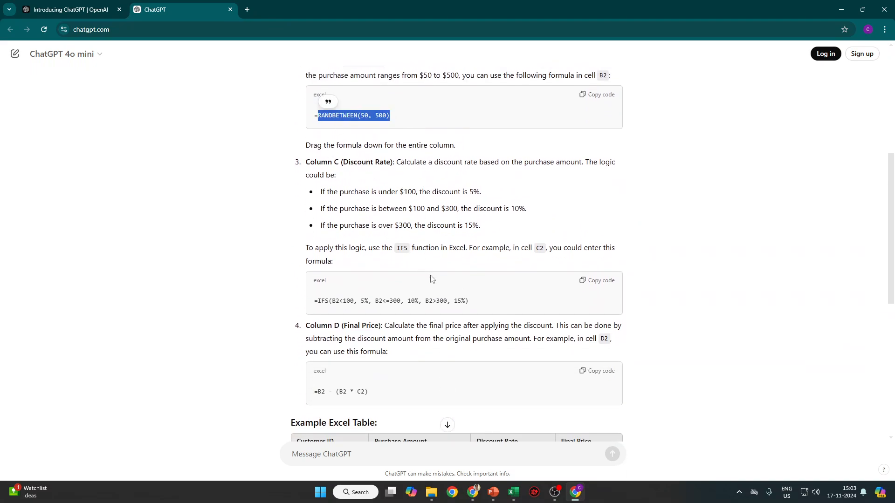
{"action": "scroll", "coordinate": [431, 279], "scroll_direction": "down", "scroll_amount": 2}
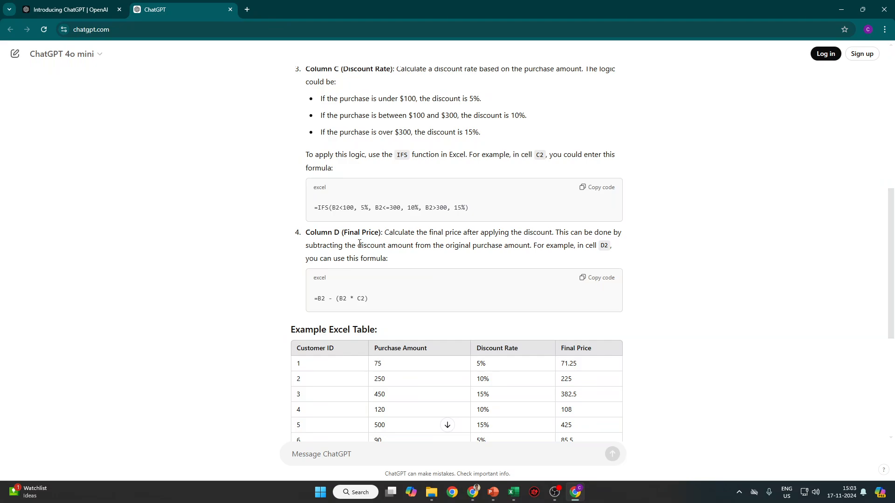
{"action": "left_click_drag", "start_coordinate": [315, 209], "coordinate": [482, 211]}
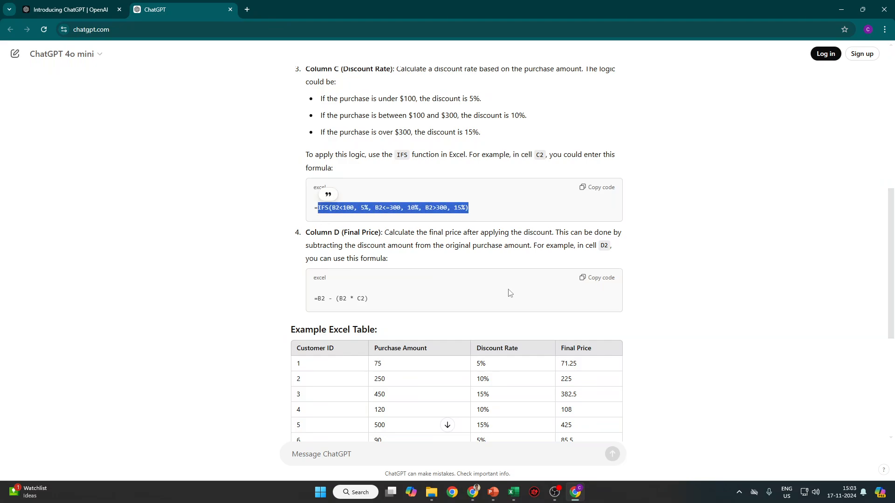
{"action": "left_click", "coordinate": [340, 211]}
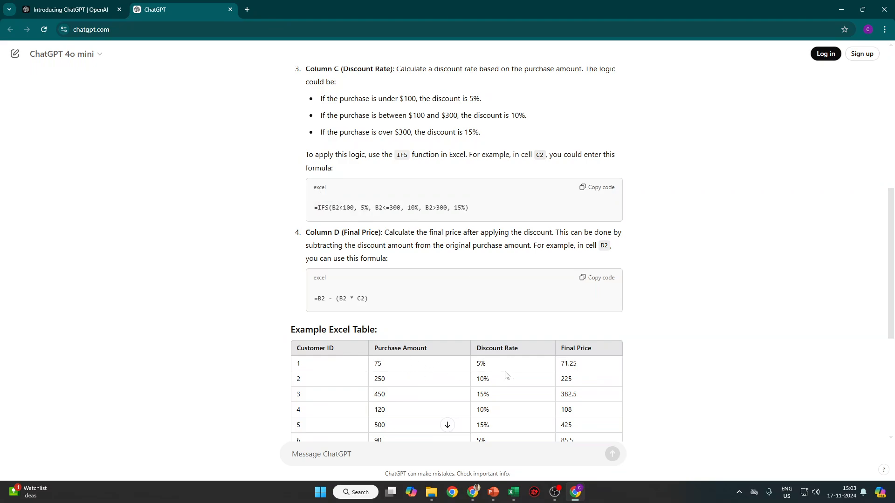
Select the whole IFS discount-rate formula, then go back to Excel's Book1.
{"action": "scroll", "coordinate": [510, 369], "scroll_direction": "down", "scroll_amount": 1}
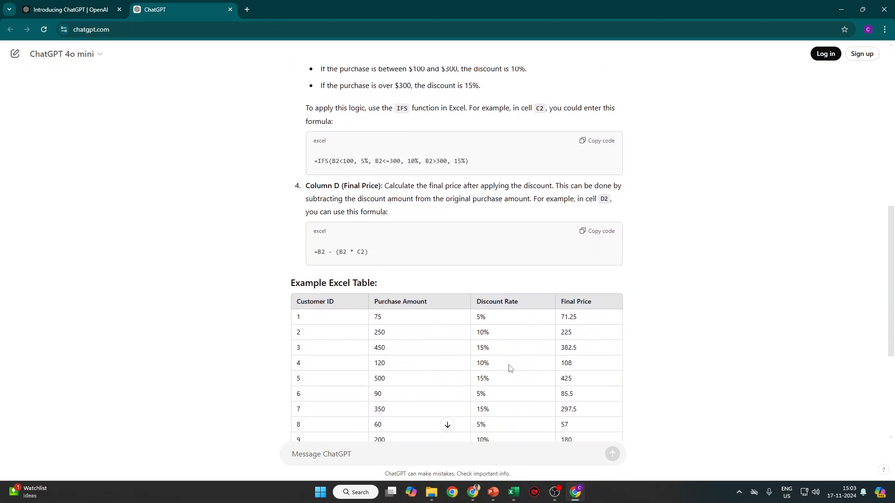
{"action": "scroll", "coordinate": [510, 369], "scroll_direction": "down", "scroll_amount": 1}
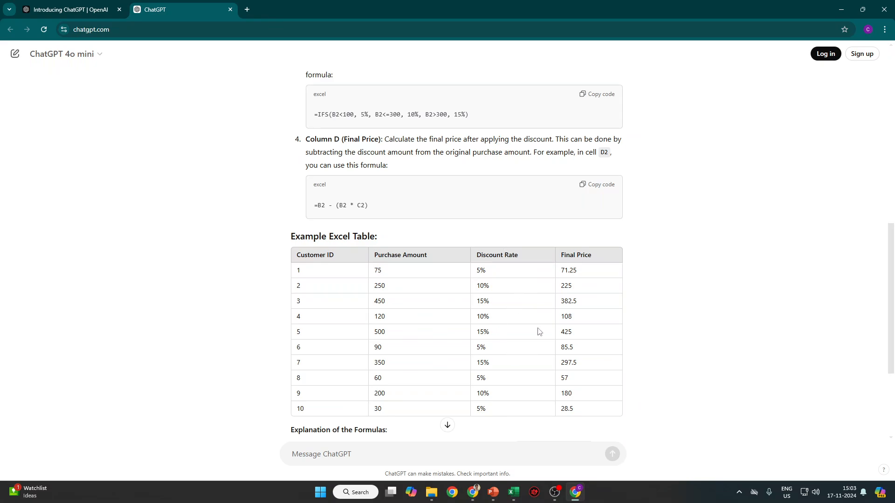
{"action": "scroll", "coordinate": [522, 338], "scroll_direction": "up", "scroll_amount": 2}
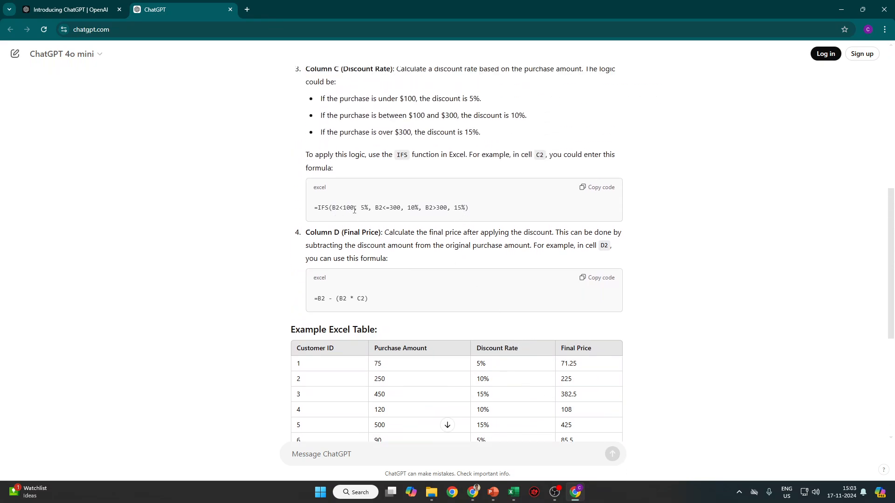
{"action": "left_click_drag", "start_coordinate": [377, 363], "coordinate": [374, 364]}
{"action": "left_click_drag", "start_coordinate": [366, 207], "coordinate": [407, 208]}
{"action": "left_click_drag", "start_coordinate": [323, 209], "coordinate": [529, 212]}
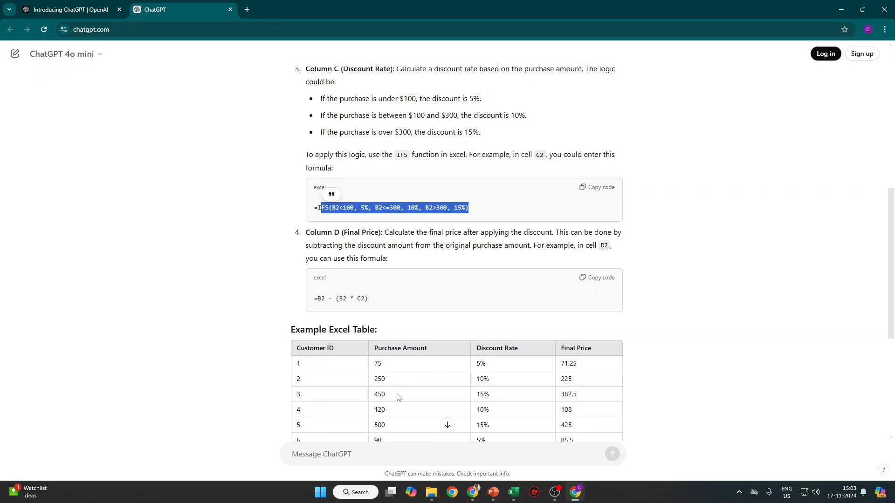
{"action": "key", "text": "alt+Tab"}
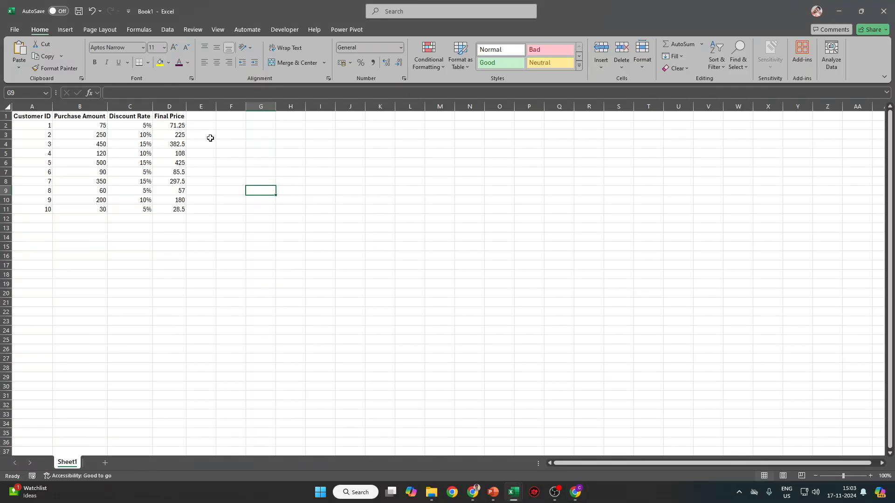
Enter the discount formula =IFS(B2<100, 5%, C2<300, 10%, B2>300, 15%) in E2.
{"action": "left_click", "coordinate": [201, 126]}
{"action": "type", "text": "=IFS("}
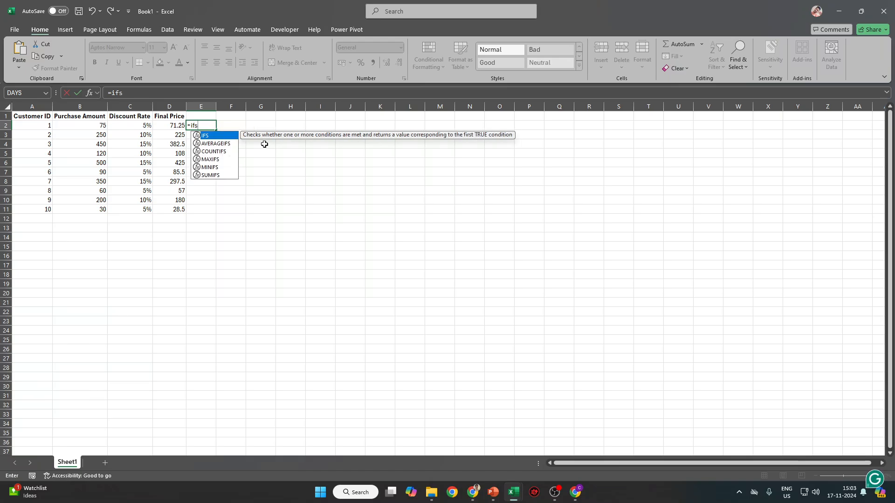
{"action": "left_click", "coordinate": [76, 126]}
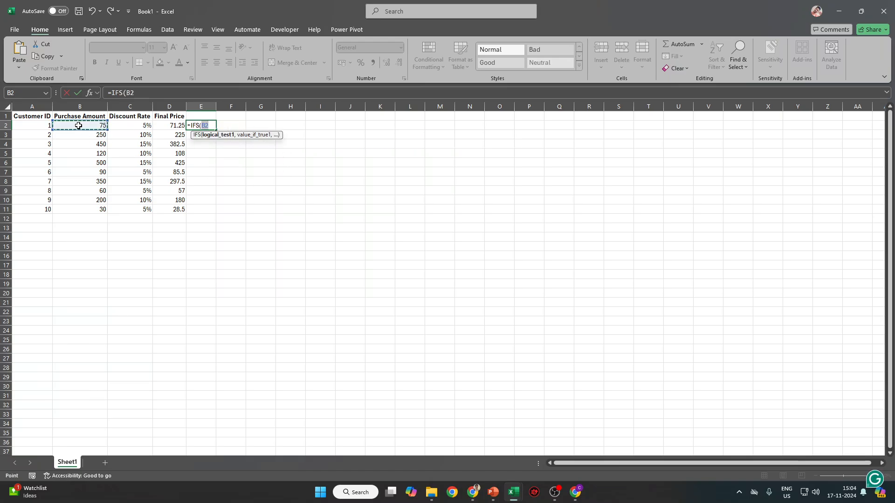
{"action": "type", "text": "<100,"}
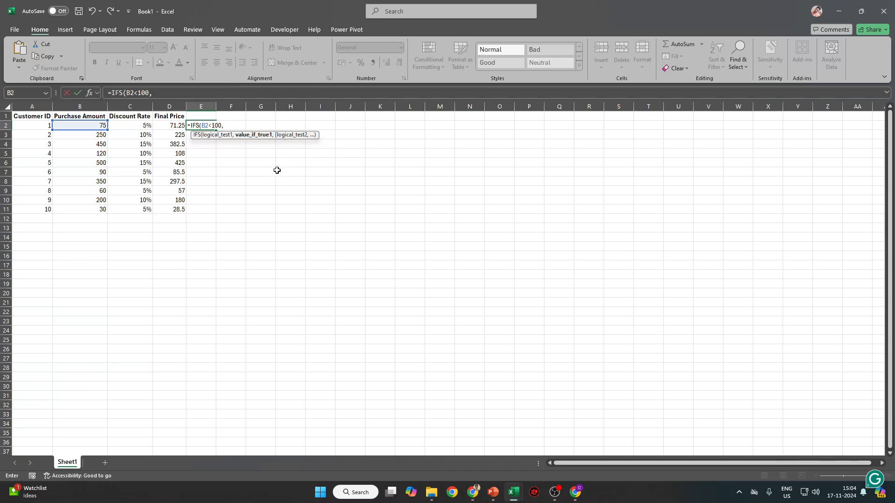
{"action": "type", "text": " 5%,"}
{"action": "key", "text": "alt+Tab"}
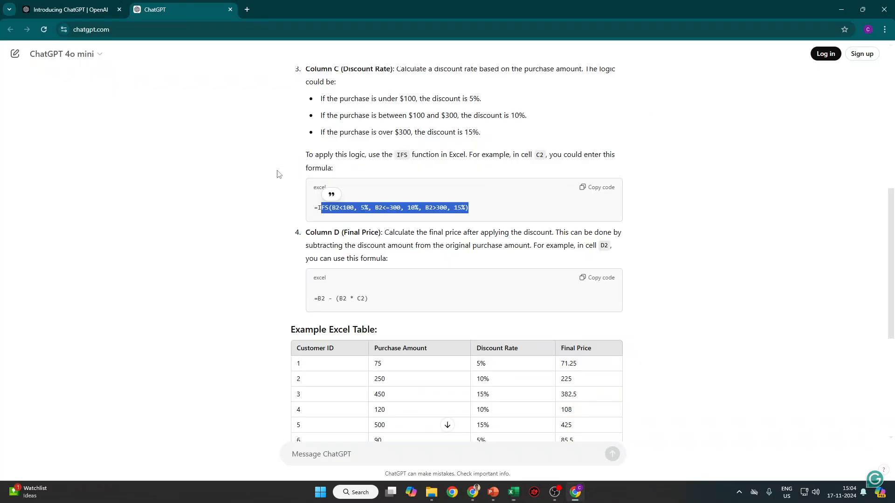
{"action": "key", "text": "alt+Tab"}
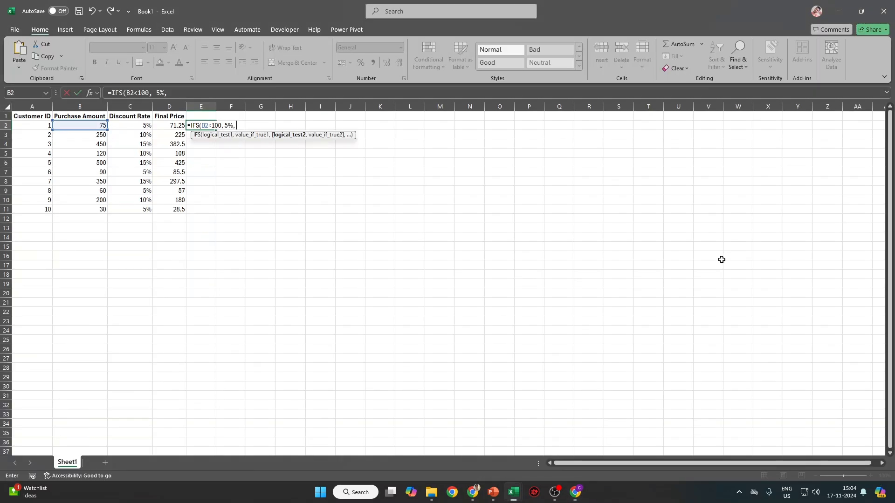
{"action": "left_click", "coordinate": [110, 126]}
{"action": "type", "text": "<"}
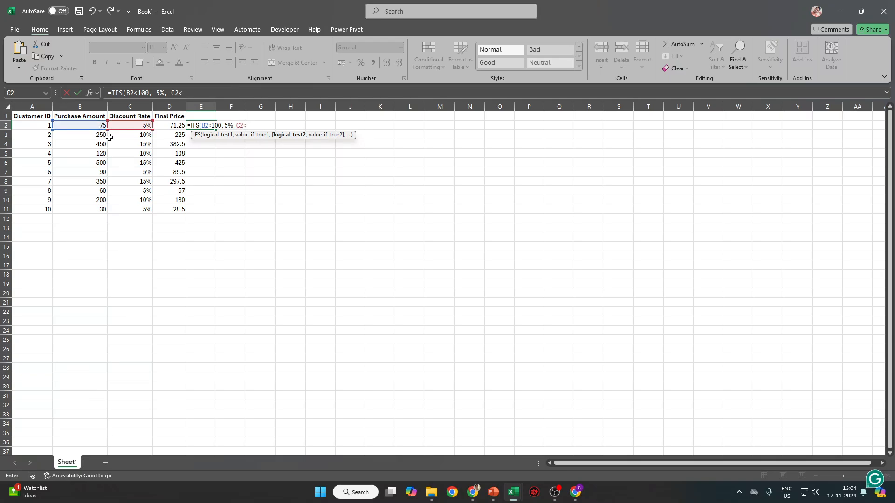
{"action": "type", "text": "300, "}
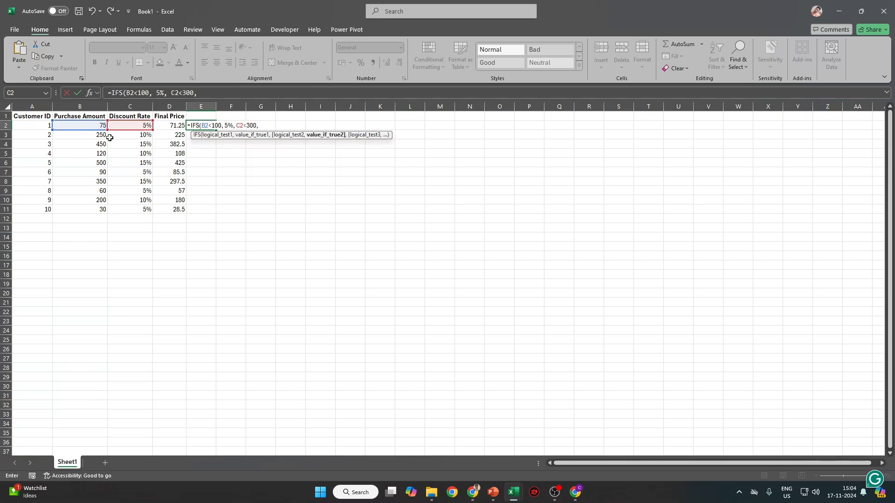
{"action": "type", "text": "10"}
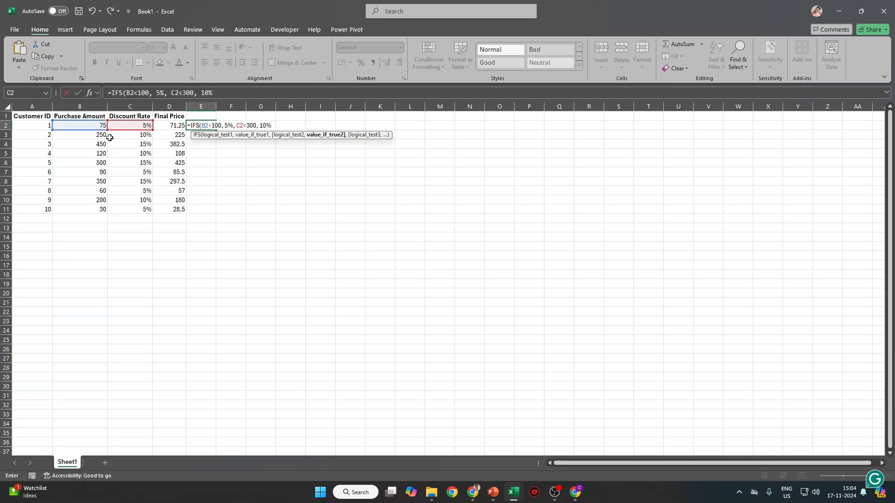
{"action": "key", "text": "alt+Tab"}
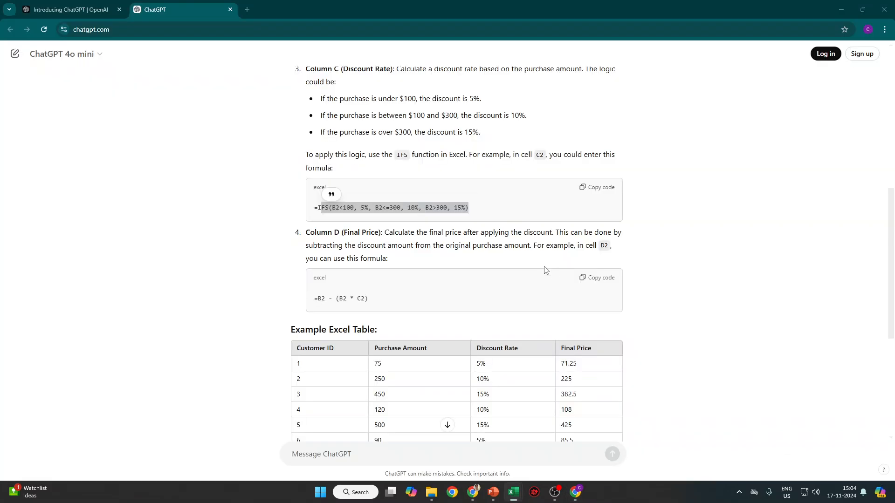
{"action": "key", "text": "alt+Tab"}
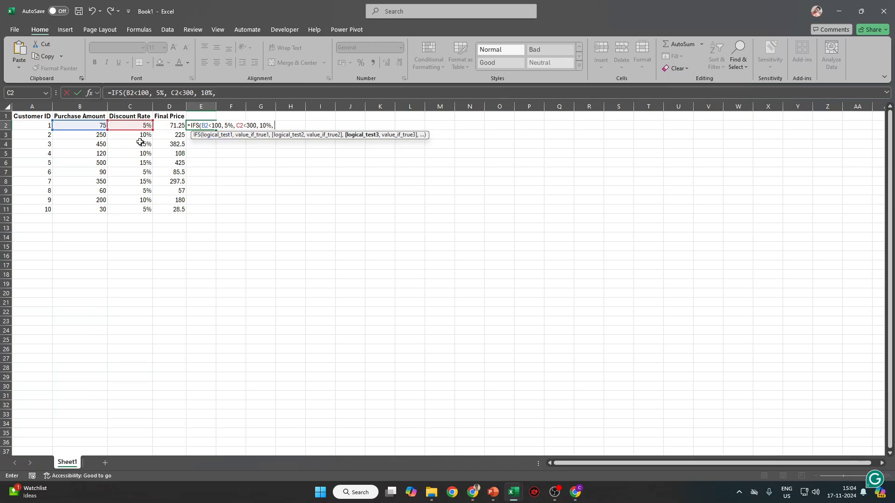
{"action": "left_click", "coordinate": [93, 127]}
{"action": "type", "text": ">30"}
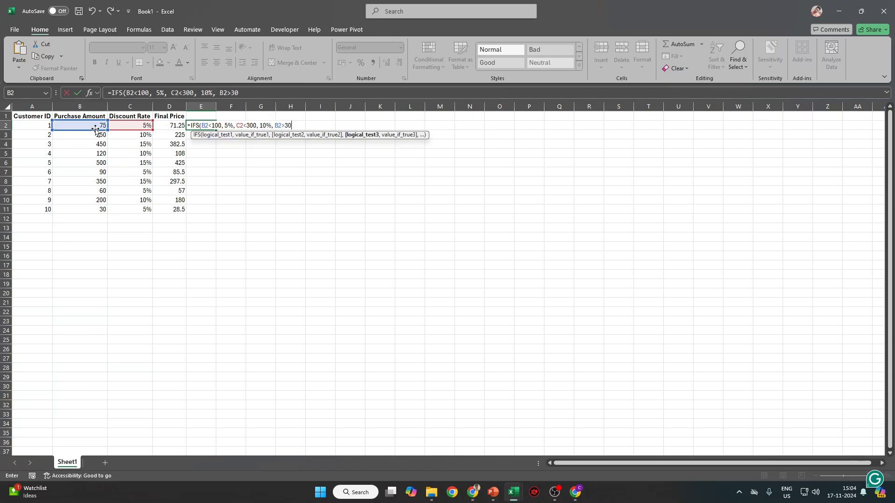
{"action": "type", "text": "0, 15%)"}
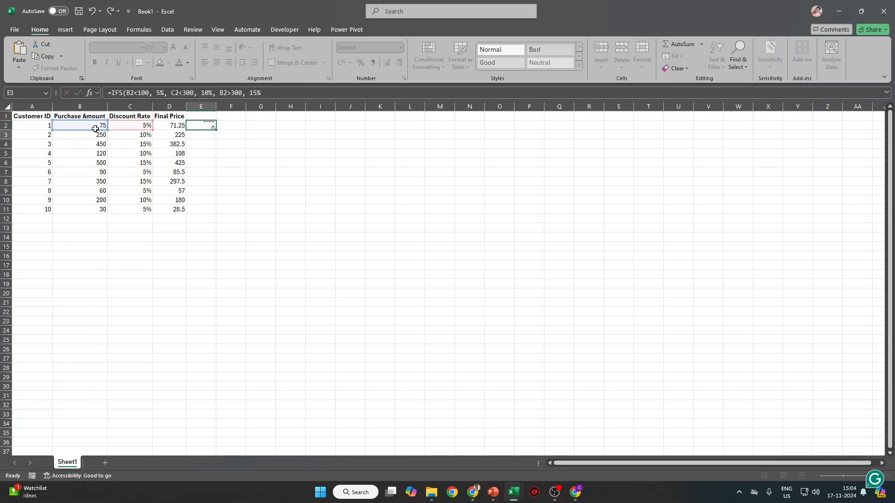
{"action": "key", "text": "Return"}
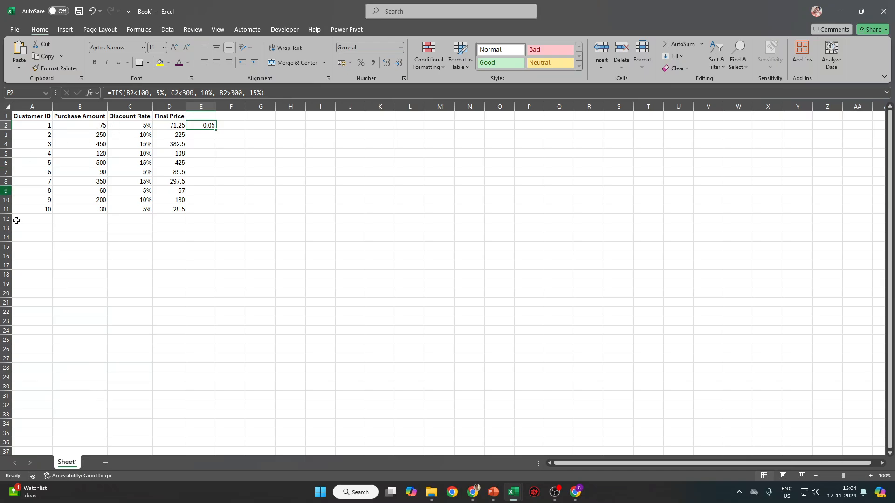
Fill the formula down to E11 and show it as two-decimal percentages.
{"action": "left_click", "coordinate": [193, 206], "text": "shift"}
{"action": "key", "text": "ctrl+d"}
{"action": "left_click", "coordinate": [361, 63]}
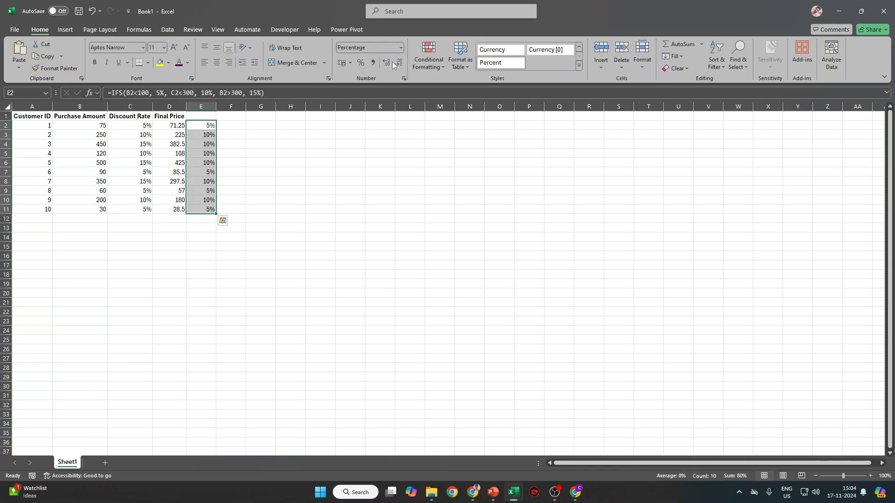
{"action": "left_click", "coordinate": [389, 63]}
{"action": "left_click", "coordinate": [389, 62]}
{"action": "key", "text": "alt+Tab"}
{"action": "mouse_move", "coordinate": [493, 493]}
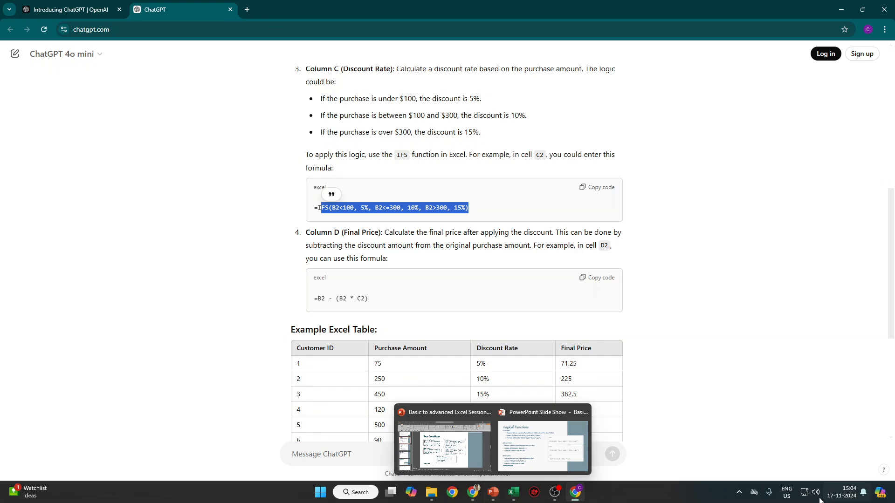
Highlight the RANDBETWEEN(50, 500) note in ChatGPT's explanation, then bring the Google Meet call forward.
{"action": "scroll", "coordinate": [507, 261], "scroll_direction": "down", "scroll_amount": 5}
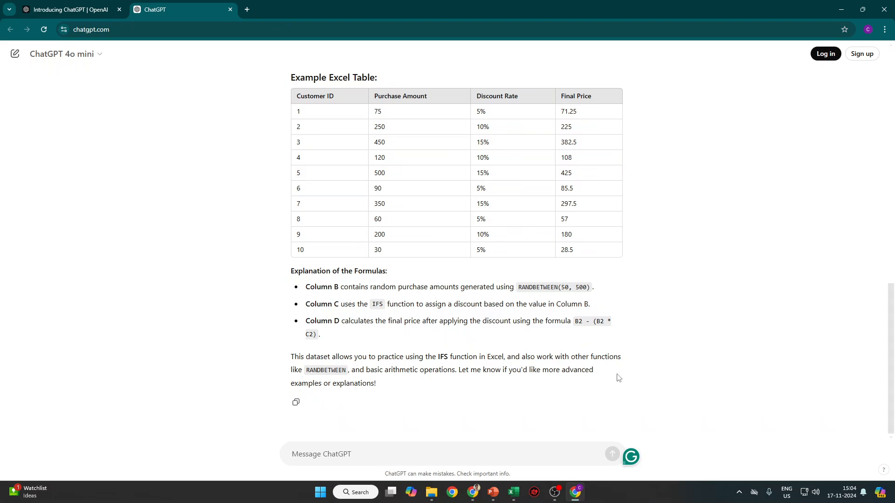
{"action": "left_click_drag", "start_coordinate": [517, 290], "coordinate": [600, 294]}
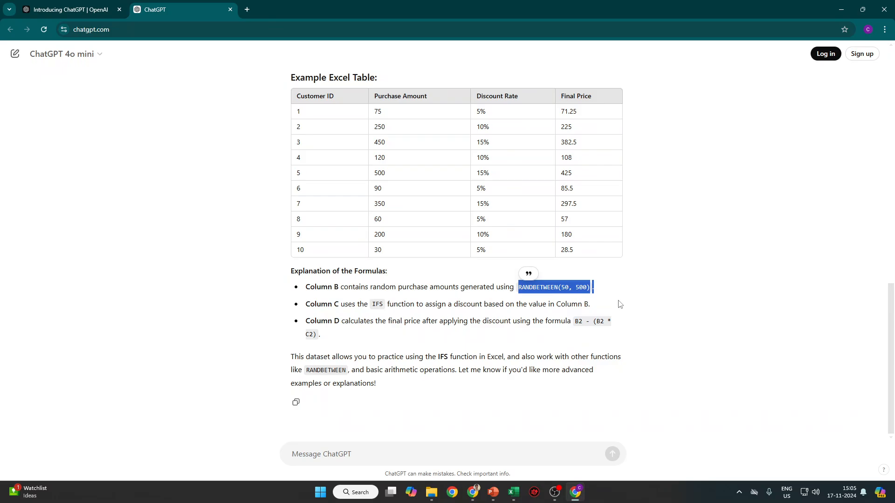
{"action": "key", "text": "alt+Tab"}
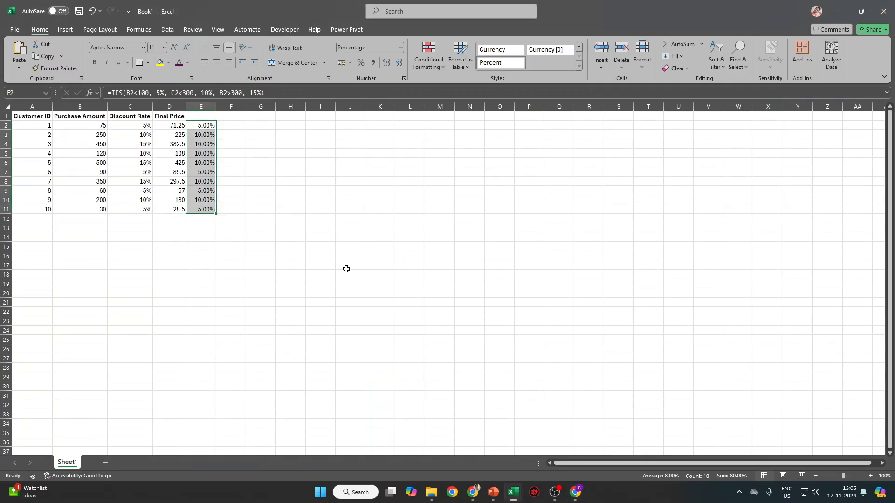
{"action": "left_click", "coordinate": [555, 492]}
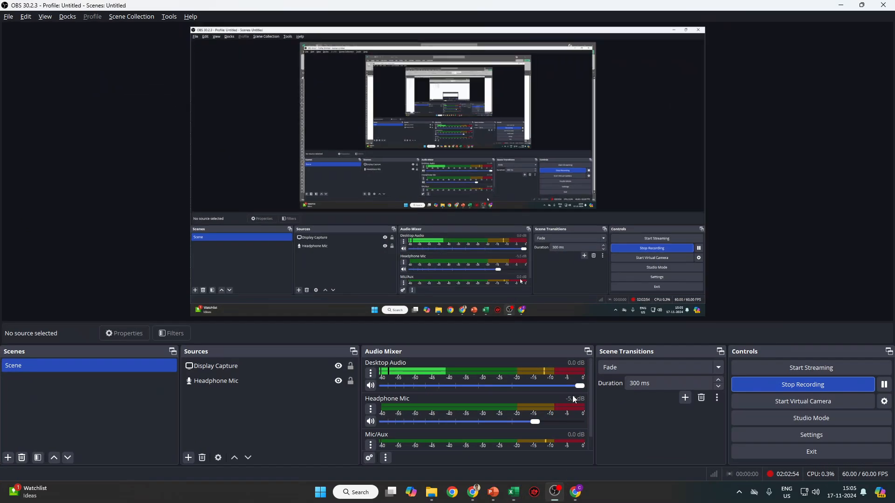
{"action": "key", "text": "alt+Tab"}
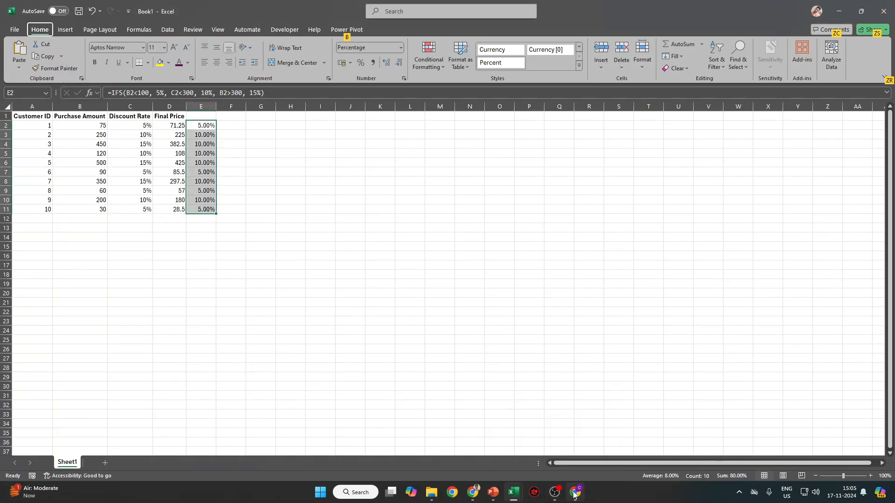
{"action": "left_click", "coordinate": [575, 493]}
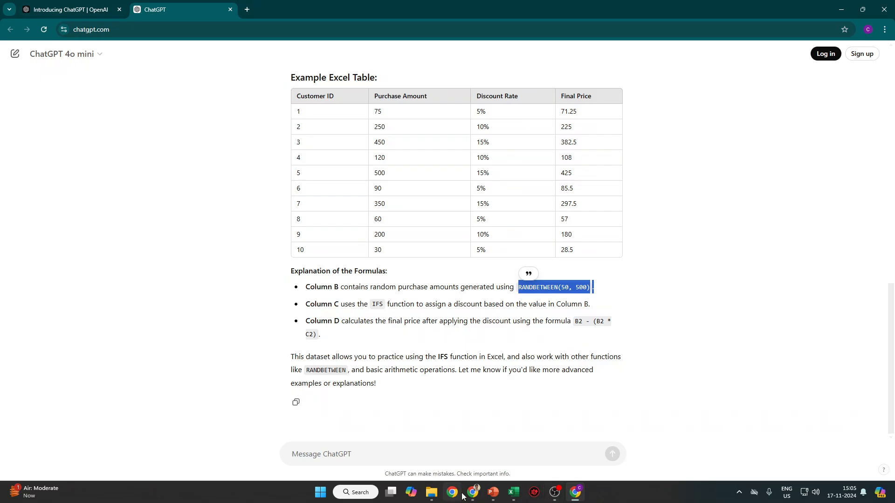
{"action": "left_click", "coordinate": [412, 431]}
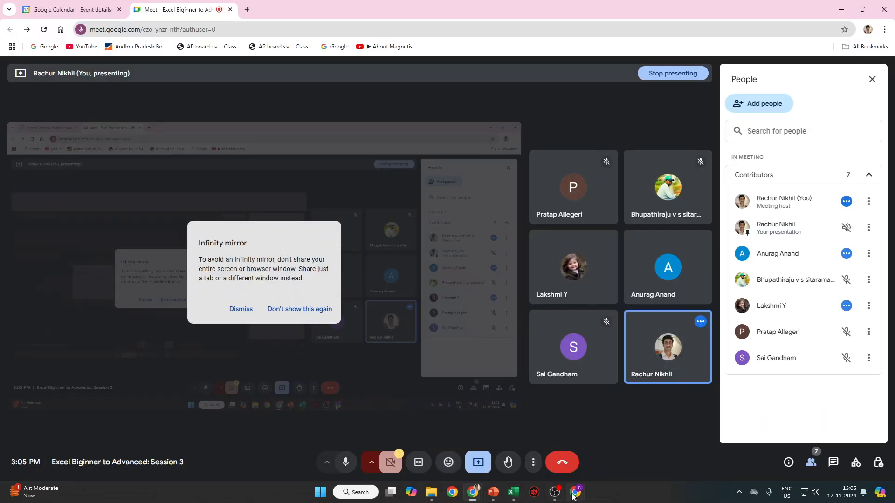
Stop presenting the screen in the Google Meet call.
{"action": "mouse_move", "coordinate": [573, 497]}
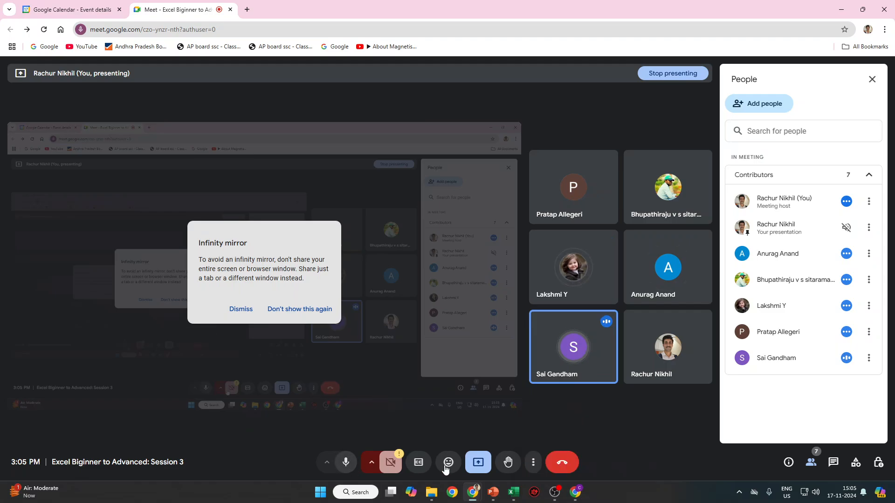
{"action": "left_click", "coordinate": [478, 462]}
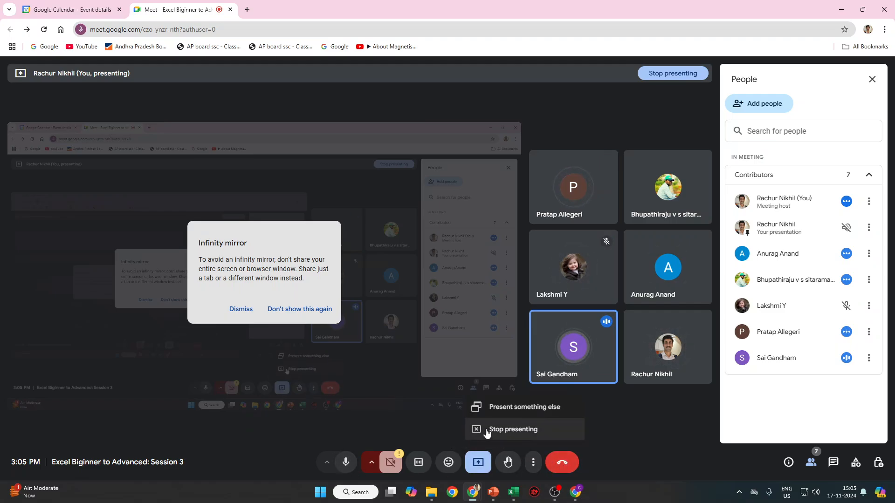
{"action": "left_click", "coordinate": [495, 429]}
{"action": "left_click", "coordinate": [535, 492]}
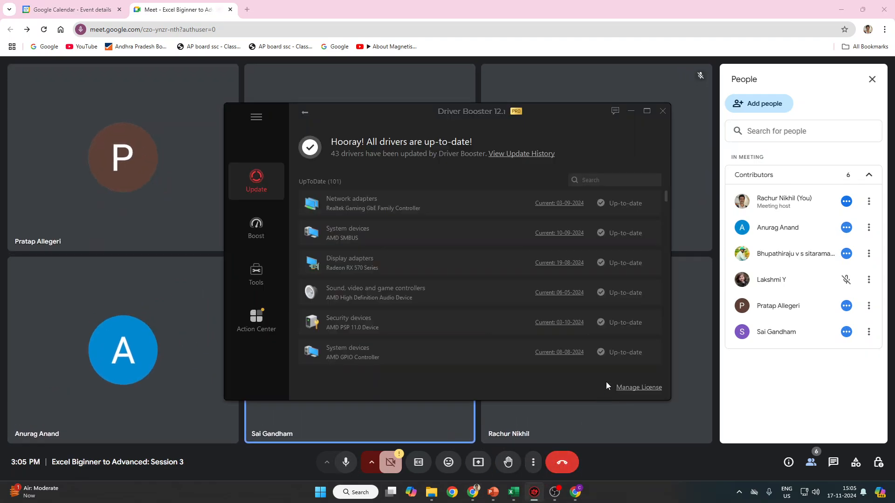